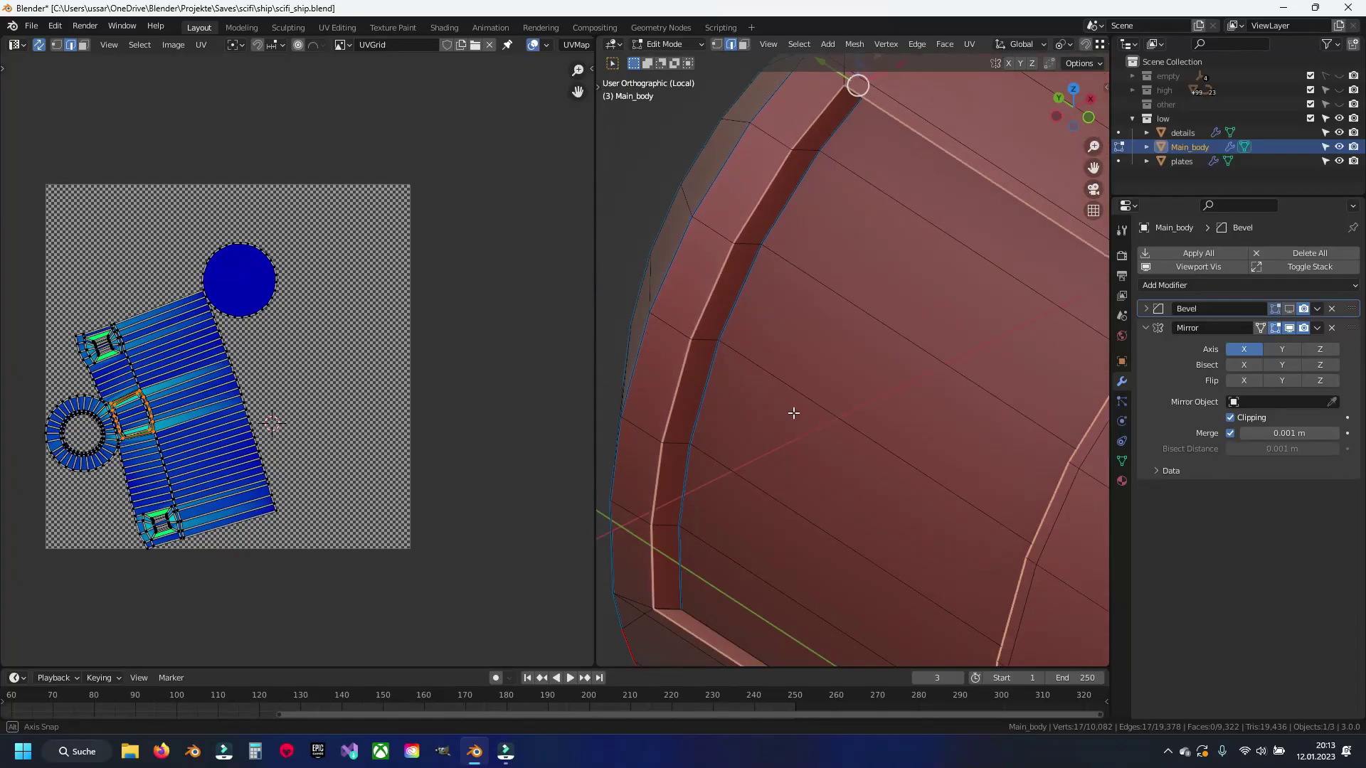
Step: Add the last recess edge to the selection and mark the recess edges as seams
shift+click(679, 473)
key(ctrl+e)
click(792, 432)
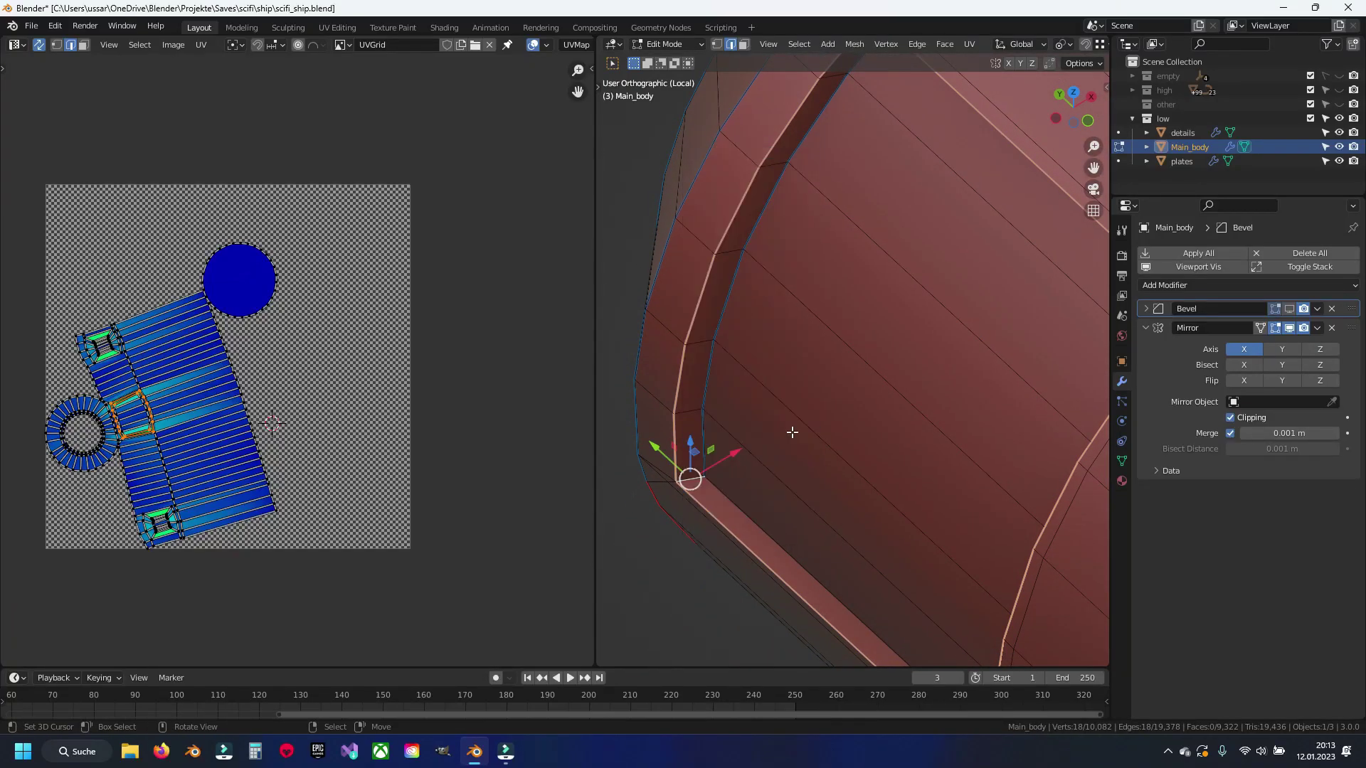
key(ctrl+e)
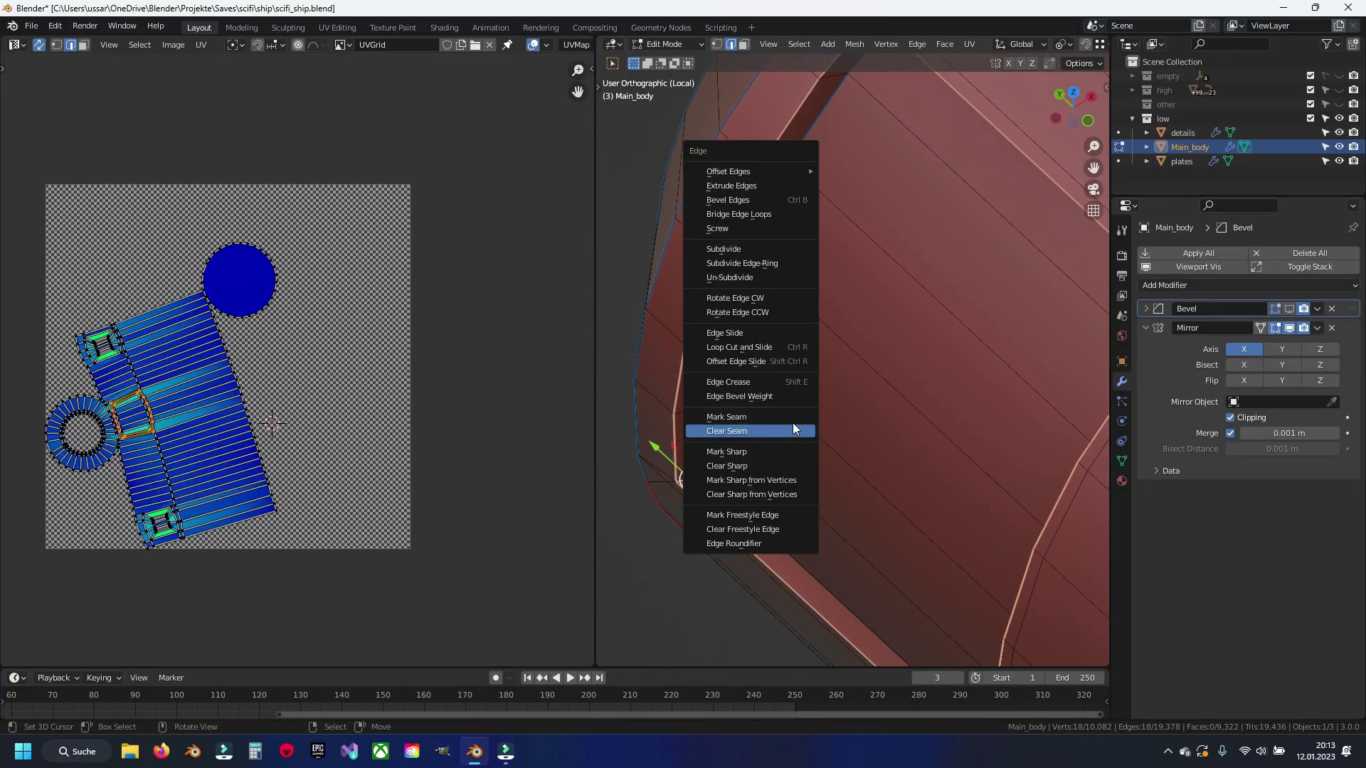
click(792, 430)
mouse_move(792, 430)
middle_down()
mouse_move(833, 365)
mouse_move(676, 457)
mouse_move(813, 380)
middle_up()
key(alt+a)
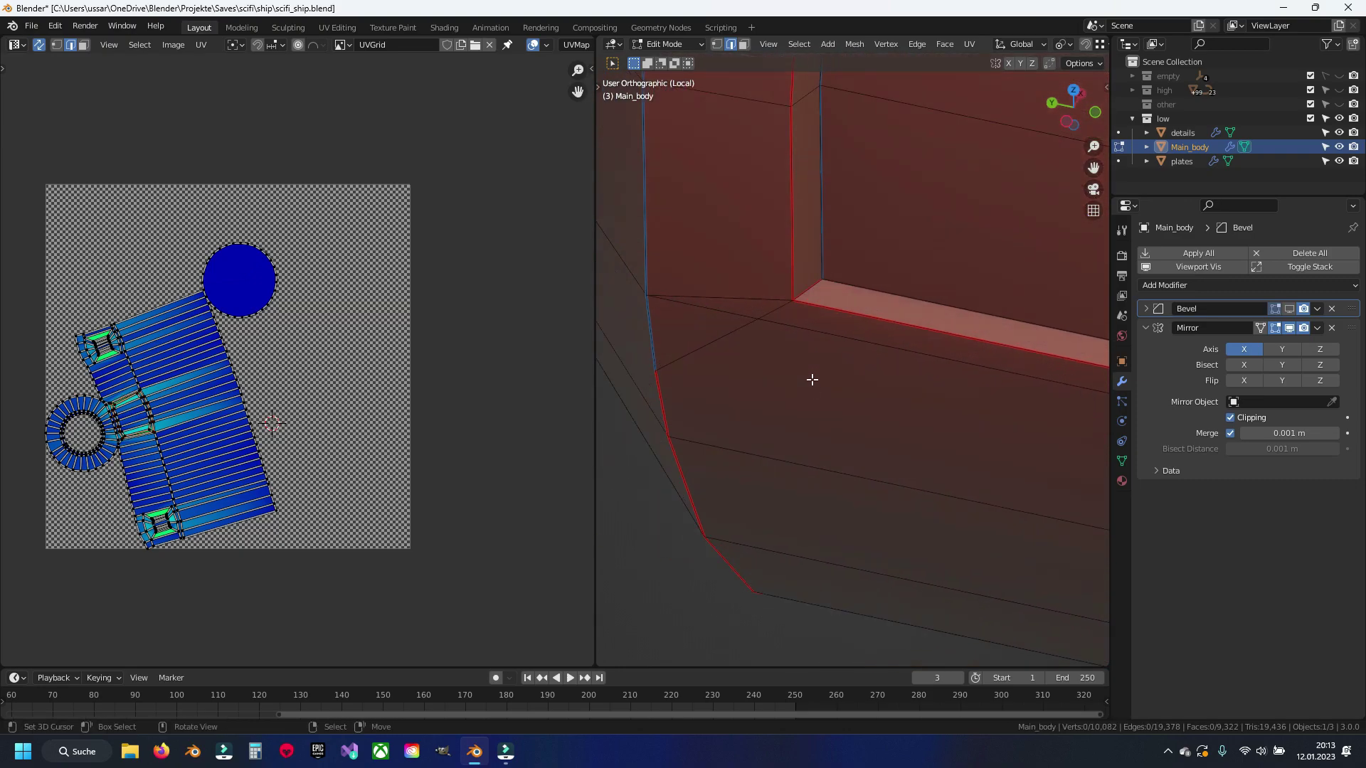
Step: Select the recess corner vertex, save, and frame the view on that corner
key(1)
click(794, 301)
key(ctrl+s)
key(KP_Decimal)
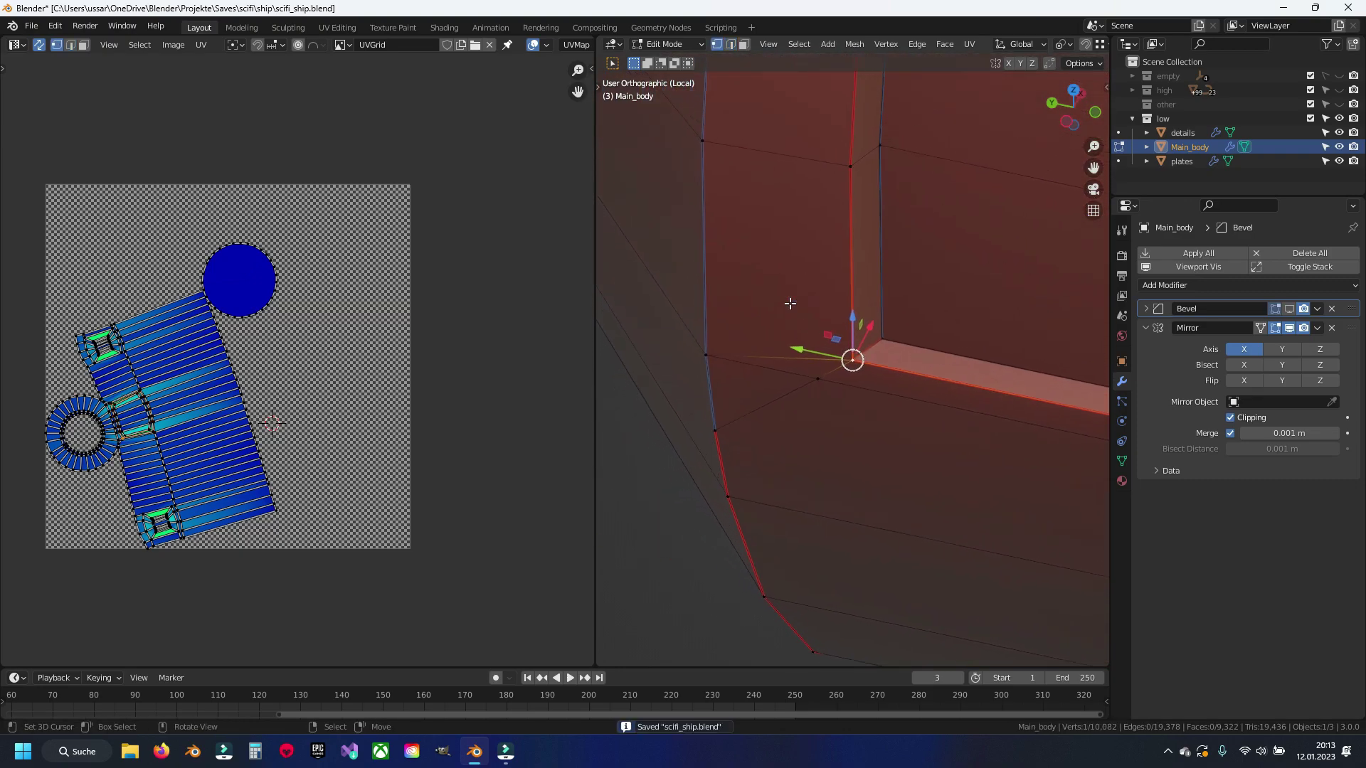
mouse_move(791, 305)
middle_down()
mouse_move(815, 295)
mouse_move(1029, 357)
mouse_move(1078, 351)
mouse_move(886, 342)
mouse_move(973, 360)
mouse_move(923, 354)
middle_up()
scroll(923, 353, up, 4)
click(906, 442)
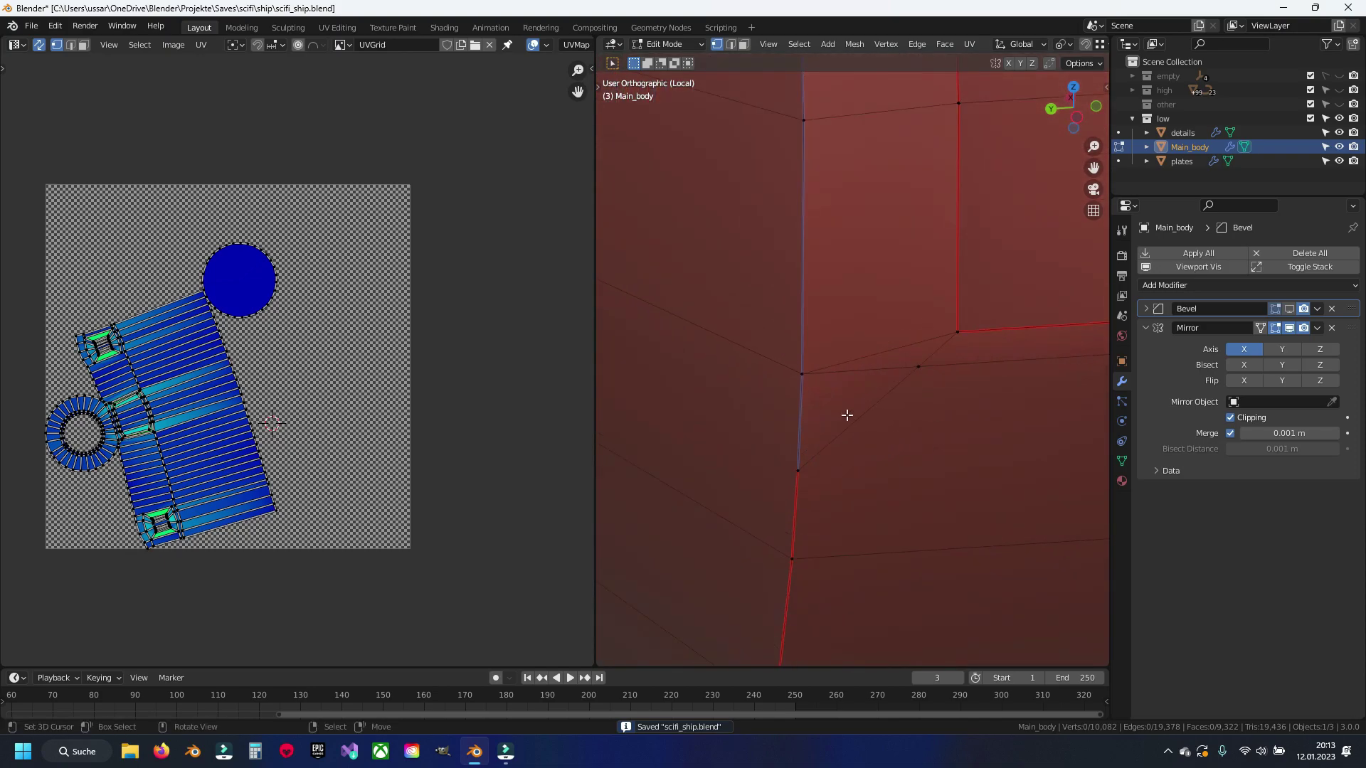
Step: Dissolve the stray diagonal edge and the short edge leading to the corner
key(2)
click(864, 358)
right_click(864, 360)
key(Return)
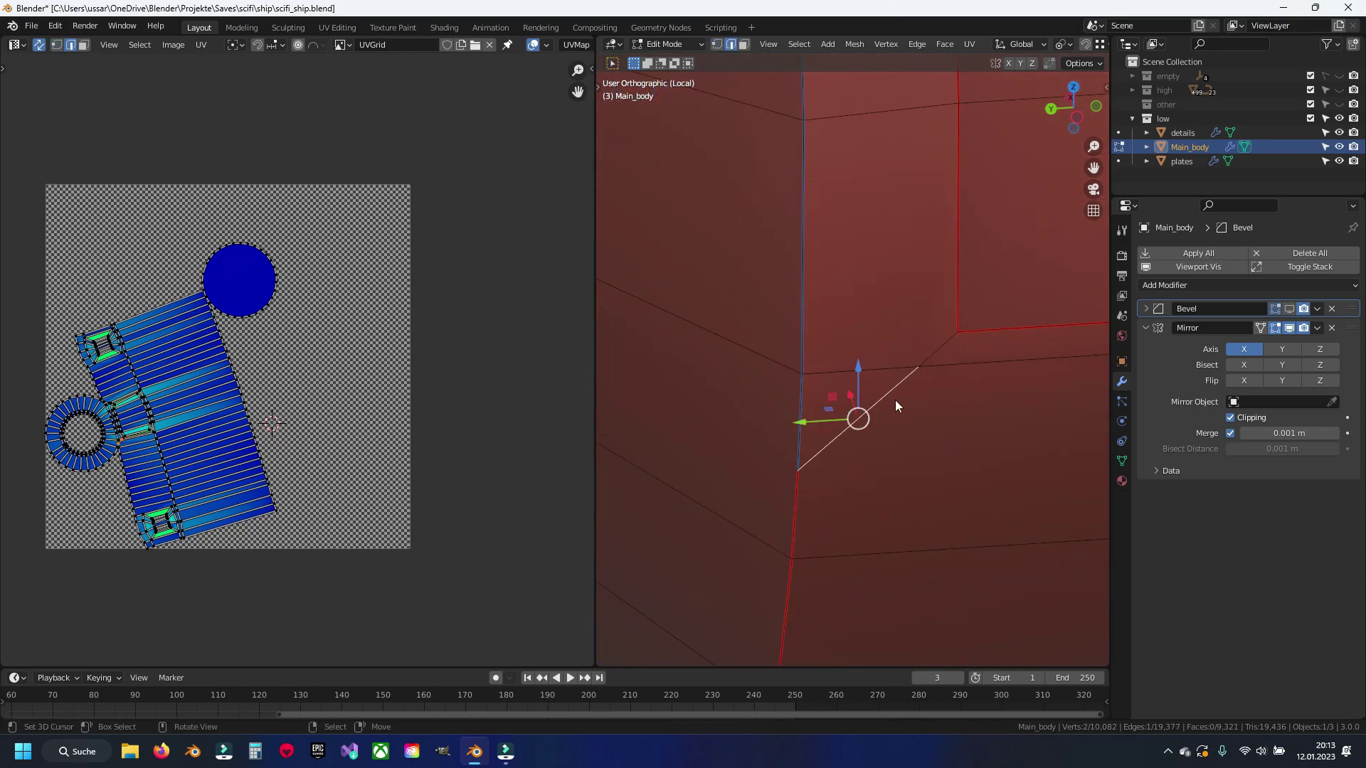
key(x)
click(895, 400)
click(939, 351)
key(x)
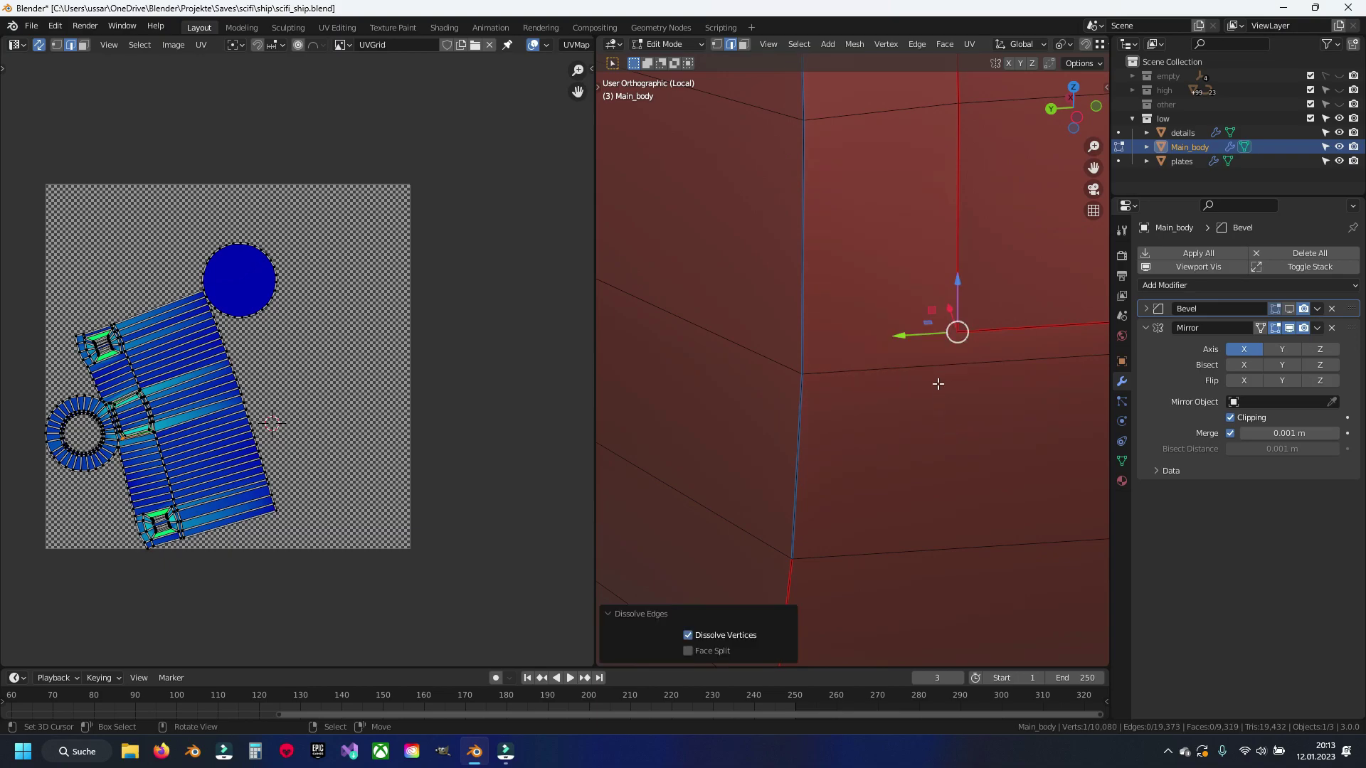
Step: Join the two leftover vertices with a new edge and save the file
key(1)
shift+click(805, 375)
key(j)
click(954, 408)
key(ctrl+s)
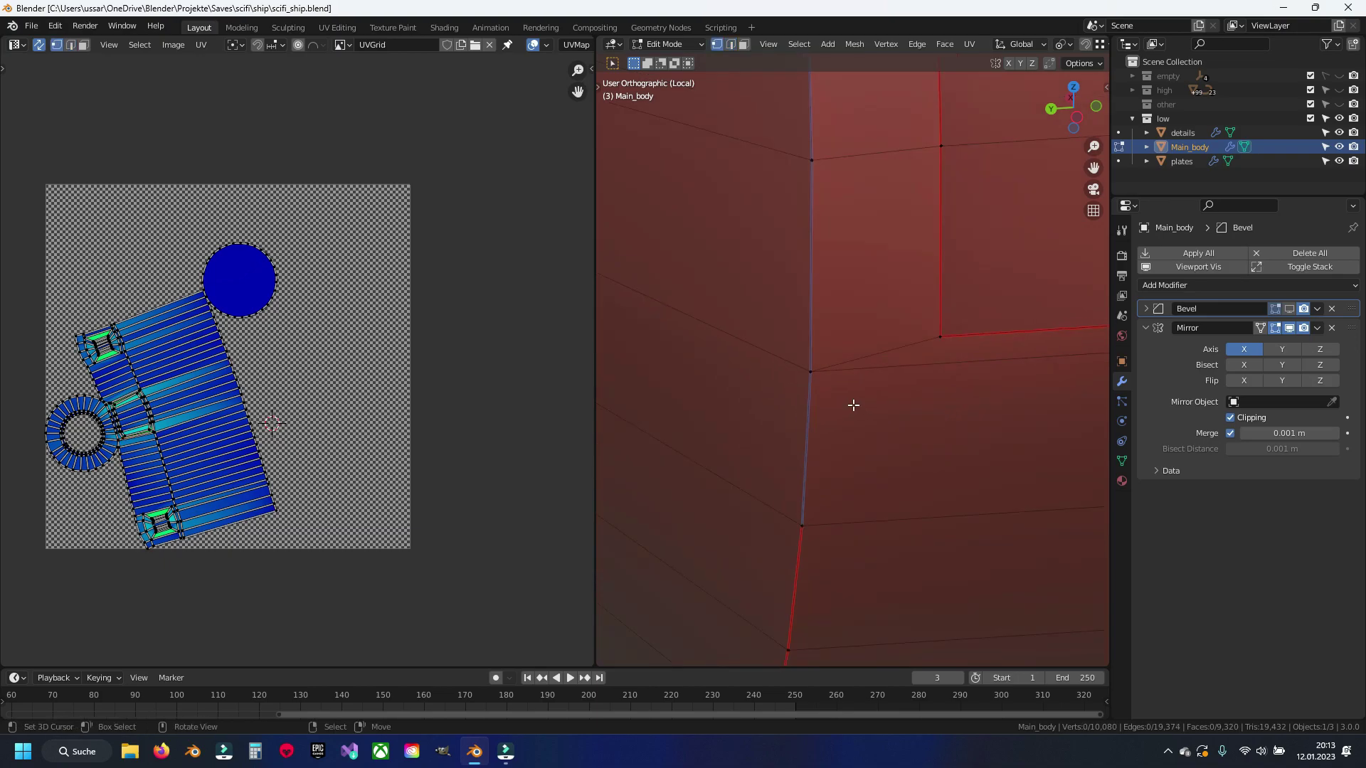
scroll(854, 405, down, 3)
Step: Select the vertical edge loop at the cylinder end
key(2)
alt+click(828, 384)
scroll(834, 356, down, 2)
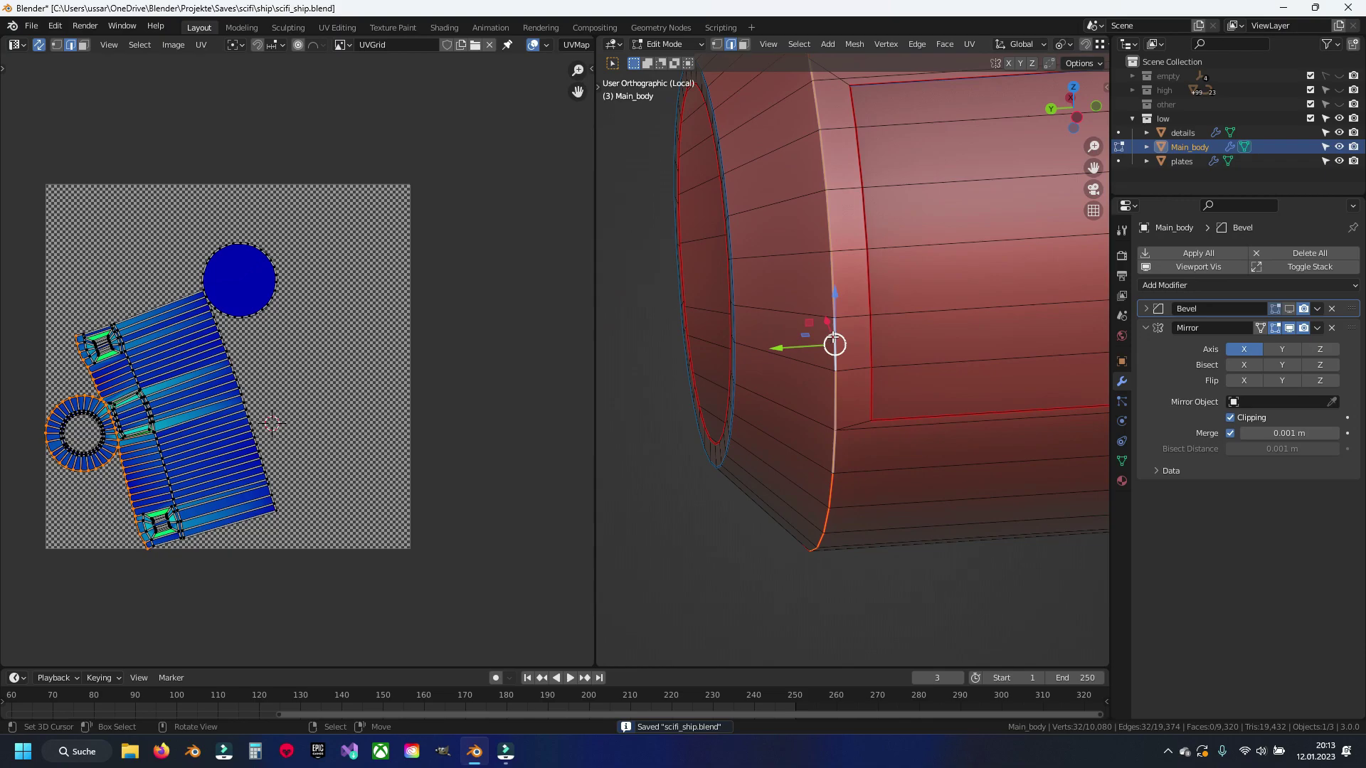
scroll(834, 337, down, 3)
Step: Mark the cylinder-end edge loop as a seam
right_click(861, 384)
mouse_move(863, 399)
middle_down()
mouse_move(839, 330)
mouse_move(671, 302)
mouse_move(840, 369)
mouse_move(902, 325)
mouse_move(949, 330)
middle_up()
click(861, 383)
key(alt+a)
Step: Unwrap the whole Main_body mesh into UV islands
key(a)
key(u)
click(862, 330)
key(alt+a)
Step: Select the hull edge loop and the horizontal loop between the pillars
scroll(839, 369, up, 3)
scroll(840, 369, up, 2)
alt+click(839, 369)
scroll(840, 370, up, 2)
scroll(790, 345, up, 2)
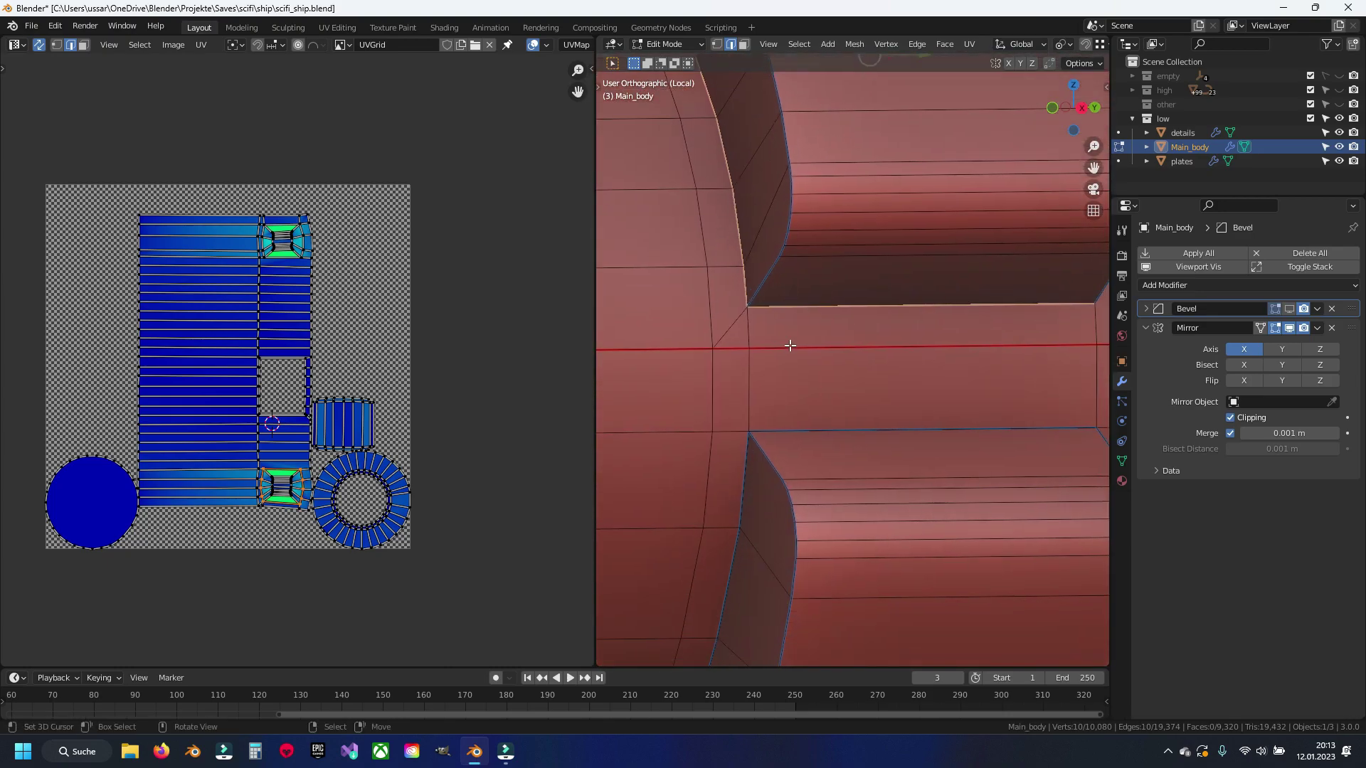
alt+click(790, 422)
scroll(757, 485, down, 4)
mouse_move(915, 497)
middle_down()
mouse_move(799, 479)
mouse_move(793, 391)
middle_up()
Step: Extend the hull loop selection and mark it as a seam
alt+shift+click(792, 391)
key(ctrl+e)
key(alt+a)
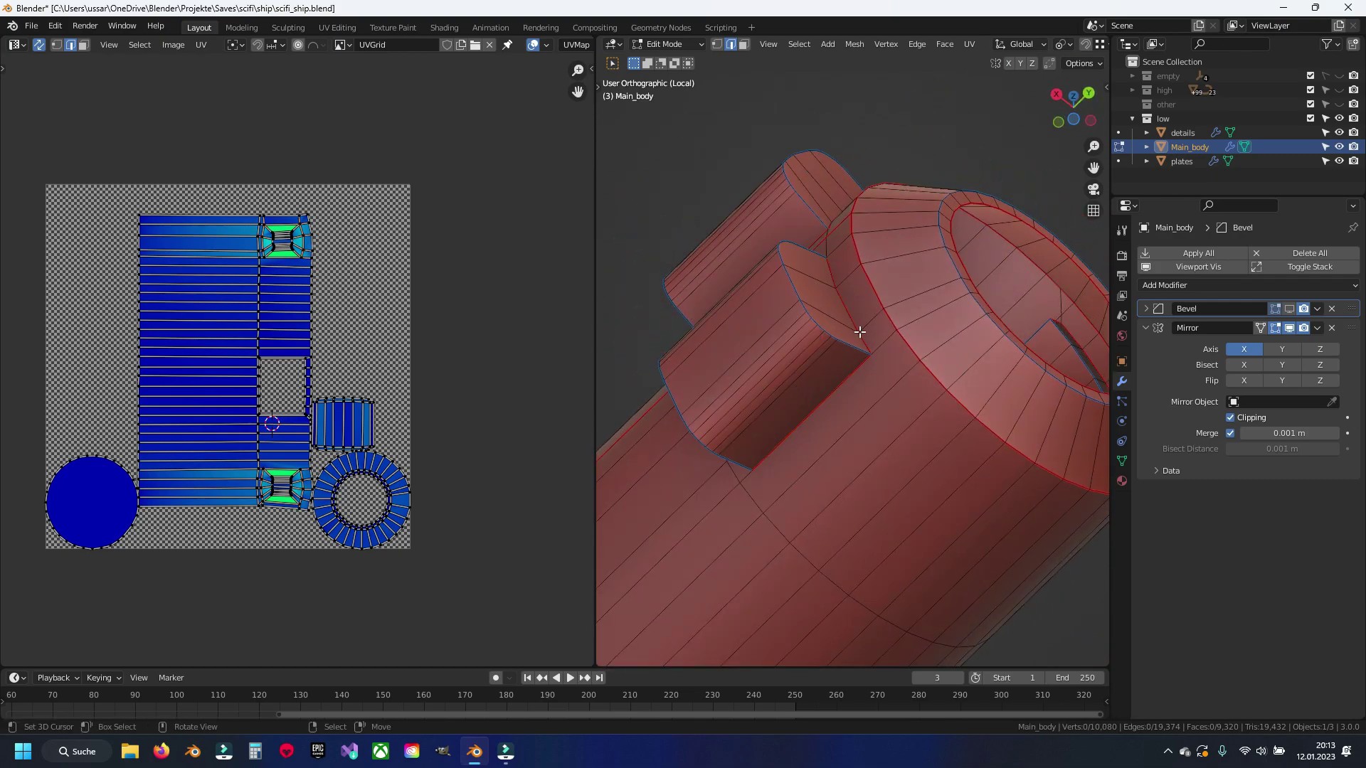
scroll(860, 332, up, 3)
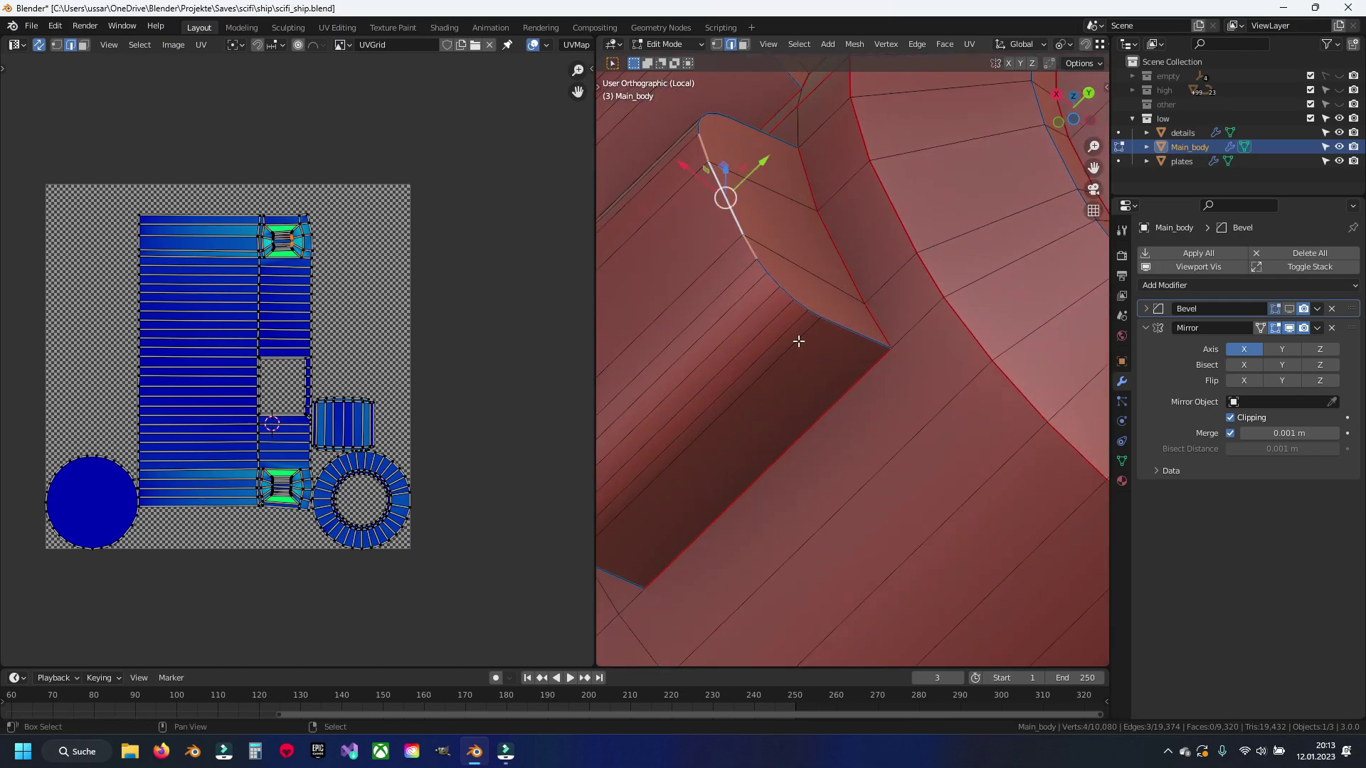
shift+middle_drag(759, 235, 810, 324)
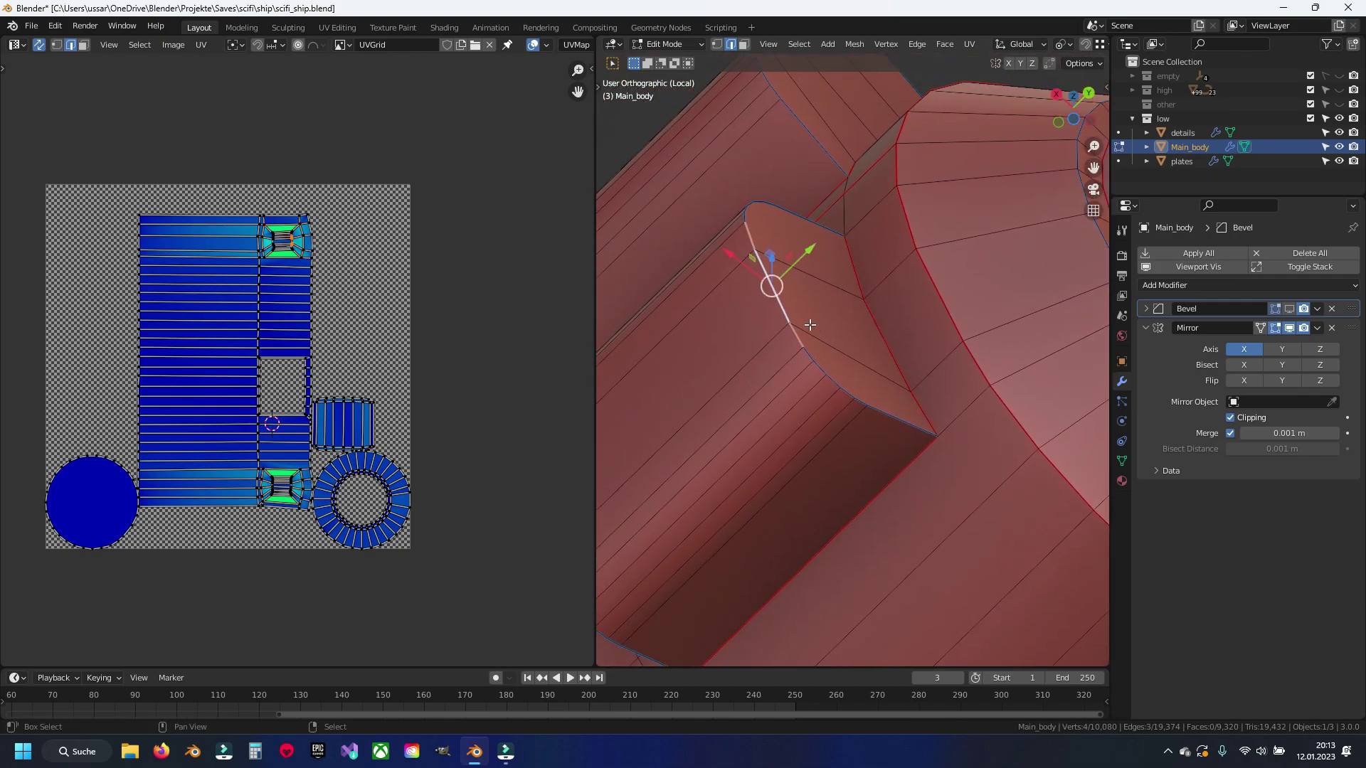
Step: Mark the edge path up the bevelled notch curve as a seam
click(859, 403)
ctrl+click(807, 354)
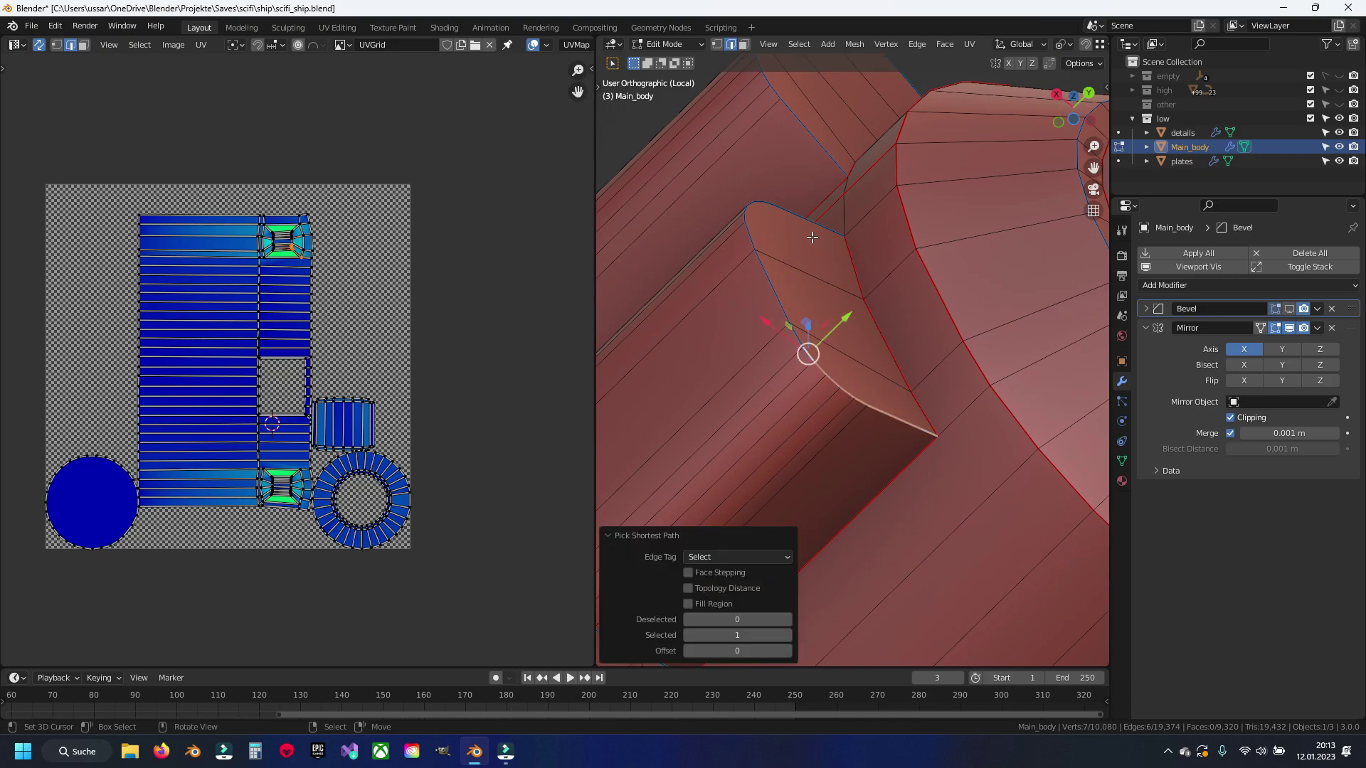
middle_drag(807, 354, 819, 352)
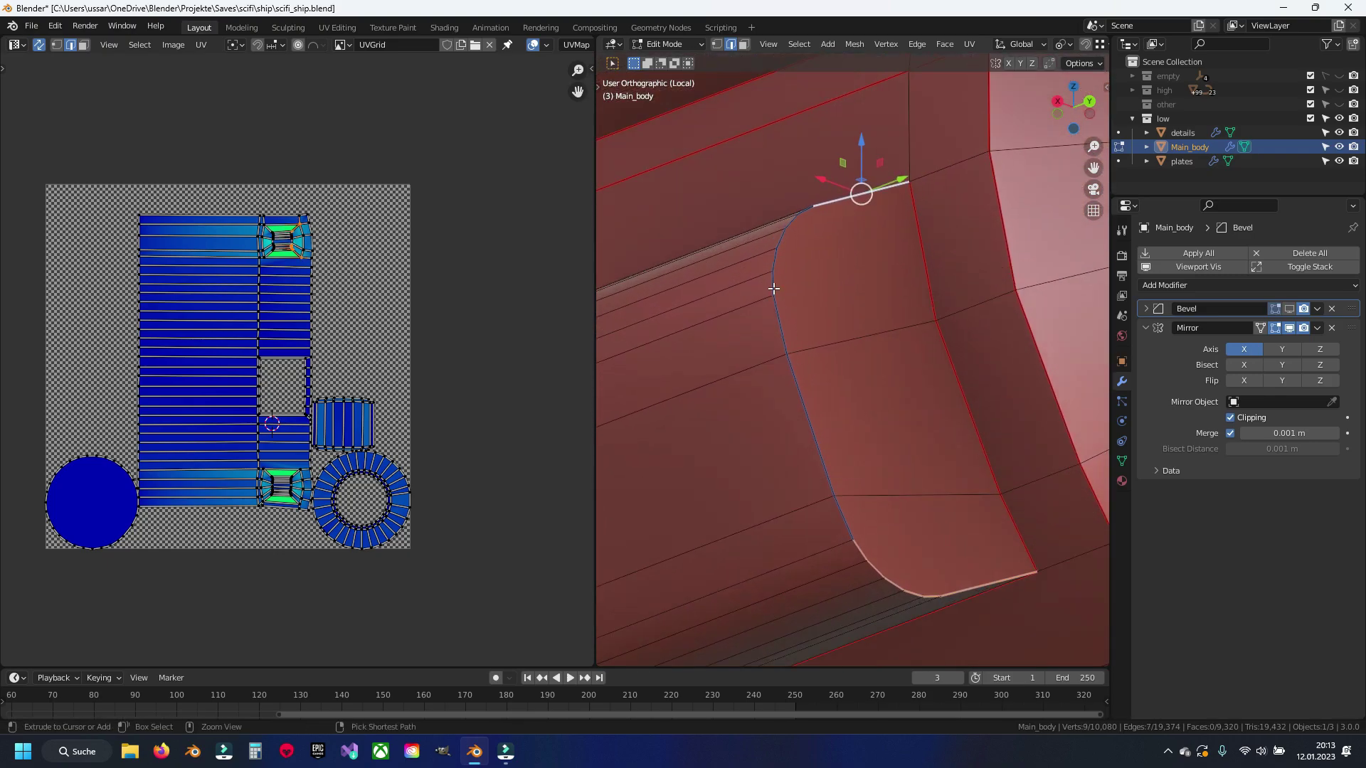
ctrl+click(853, 197)
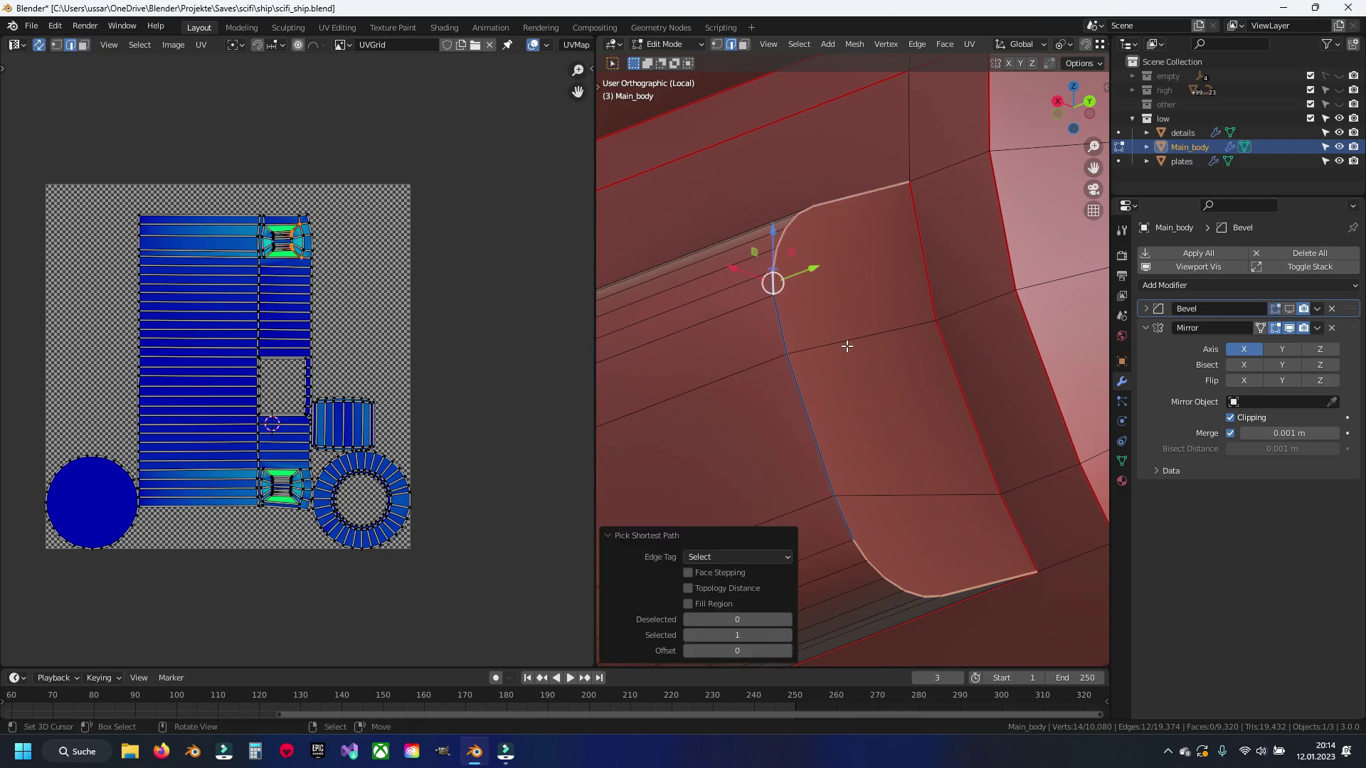
key(ctrl+e)
click(846, 346)
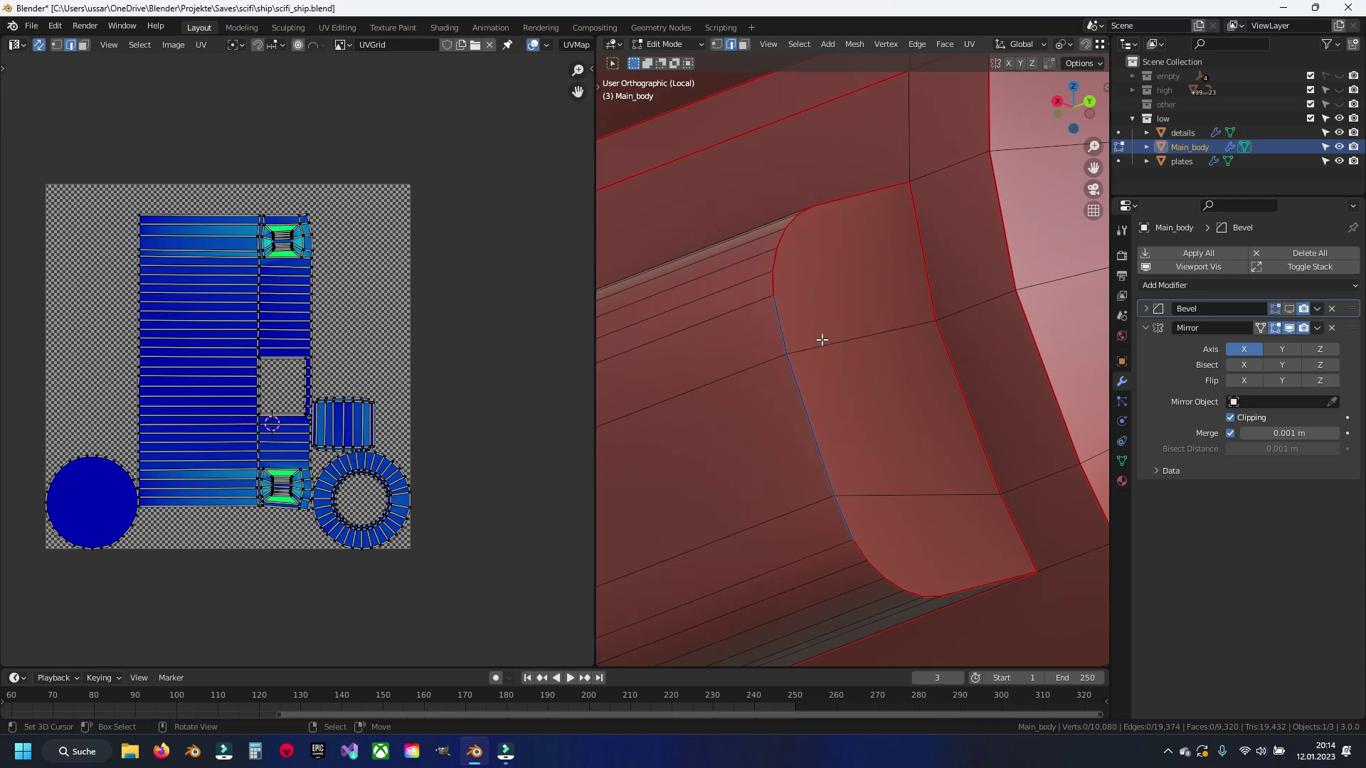
key(alt+a)
Step: Mark the edge path along the lower notch bevel strip as seams
middle_drag(847, 345, 908, 424)
scroll(907, 424, up, 7)
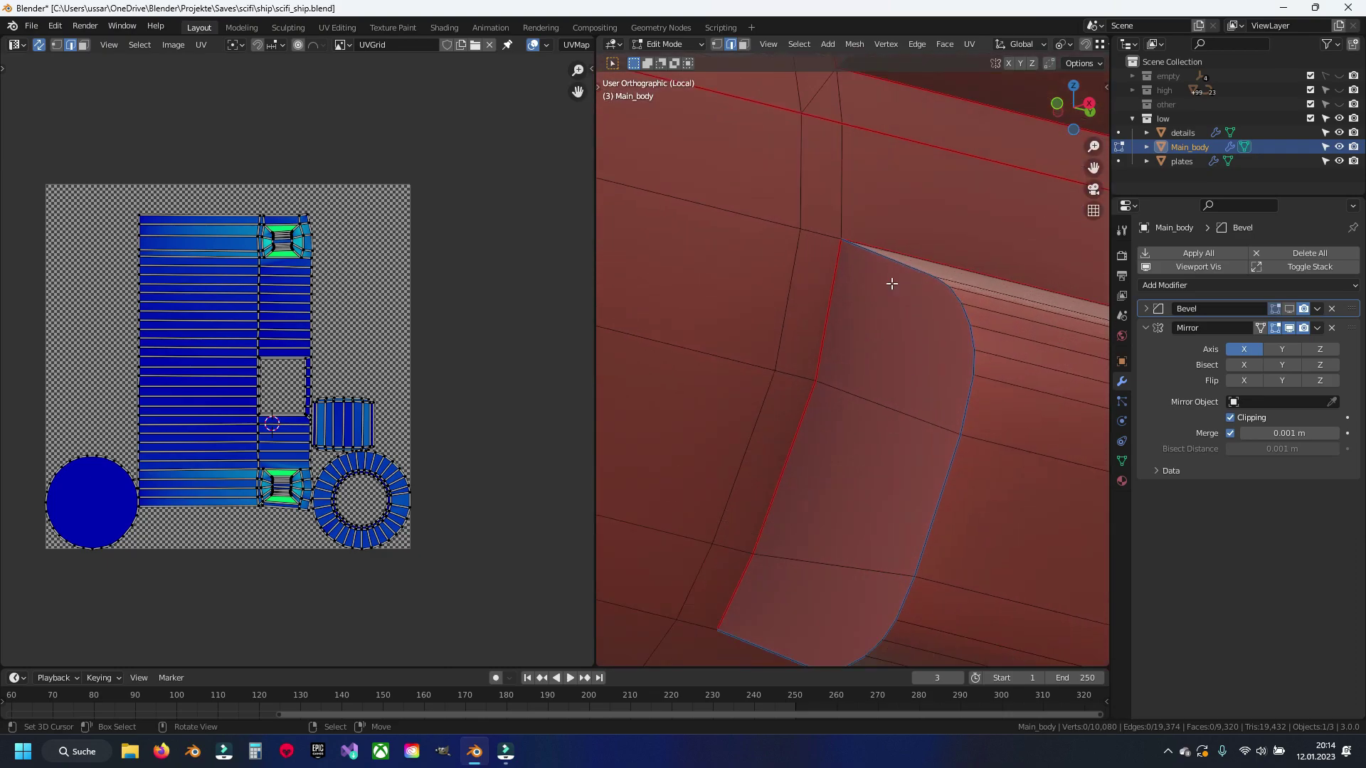
ctrl+click(964, 401)
shift+scroll(875, 353, down, 3)
shift+scroll(768, 396, down, 4)
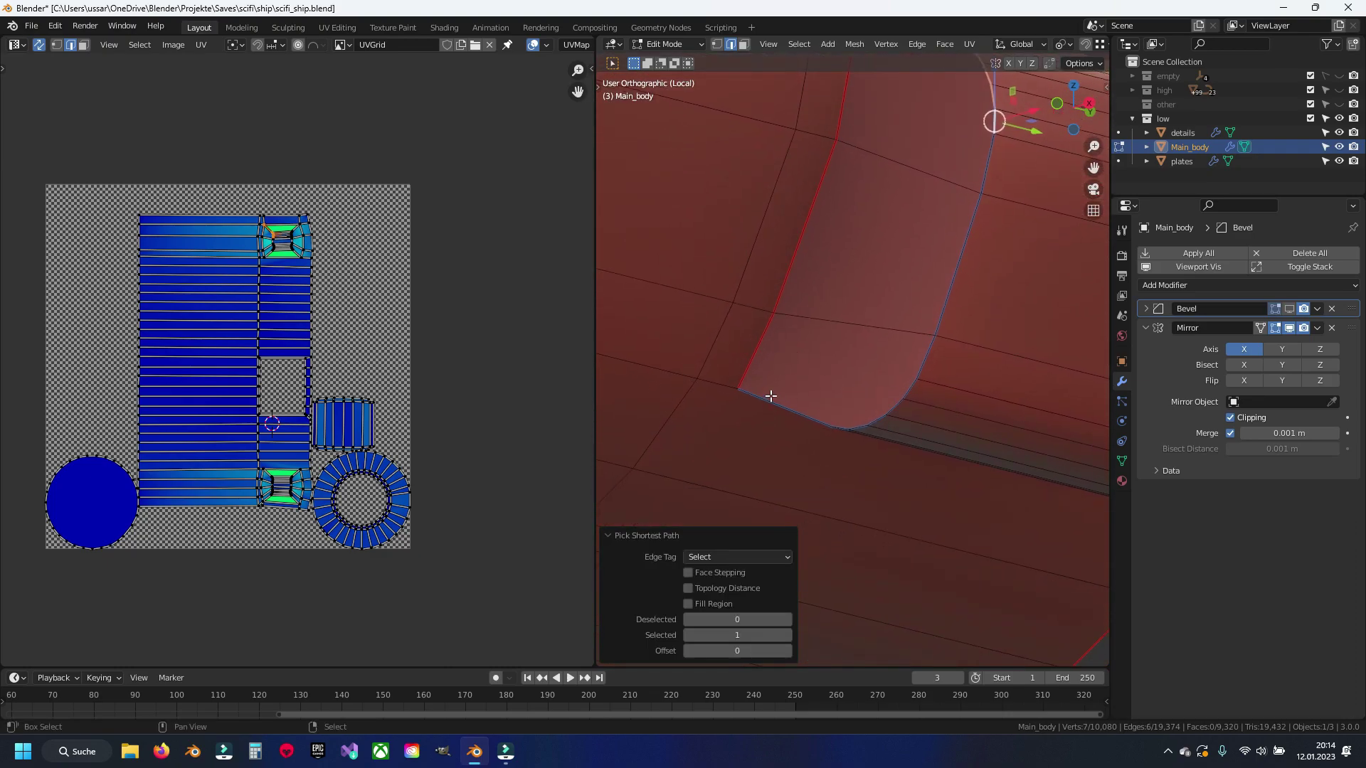
ctrl+click(769, 396)
ctrl+click(900, 400)
key(ctrl+e)
click(861, 473)
key(alt+a)
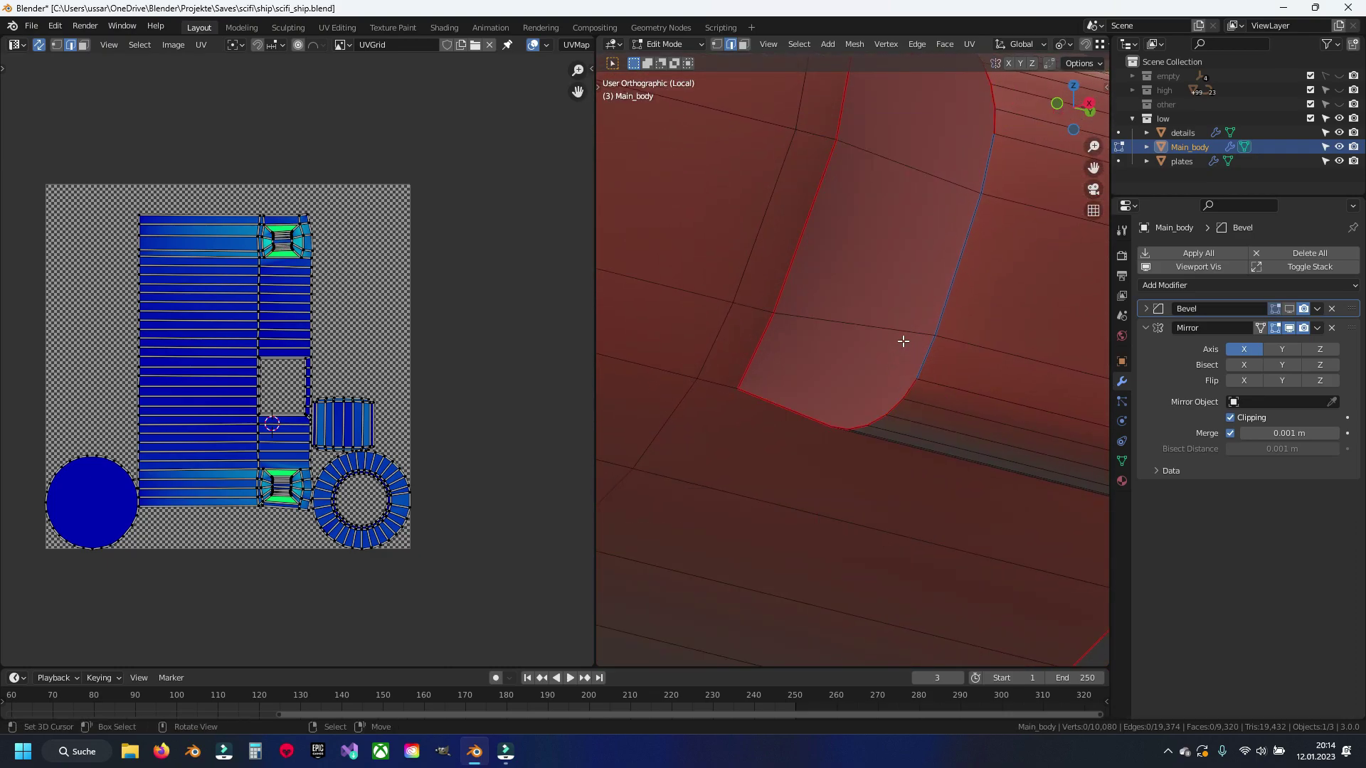
Step: Select a run of edges along the next bevel corner by the pillar
scroll(886, 341, down, 5)
shift+scroll(799, 305, down, 3)
scroll(778, 220, up, 5)
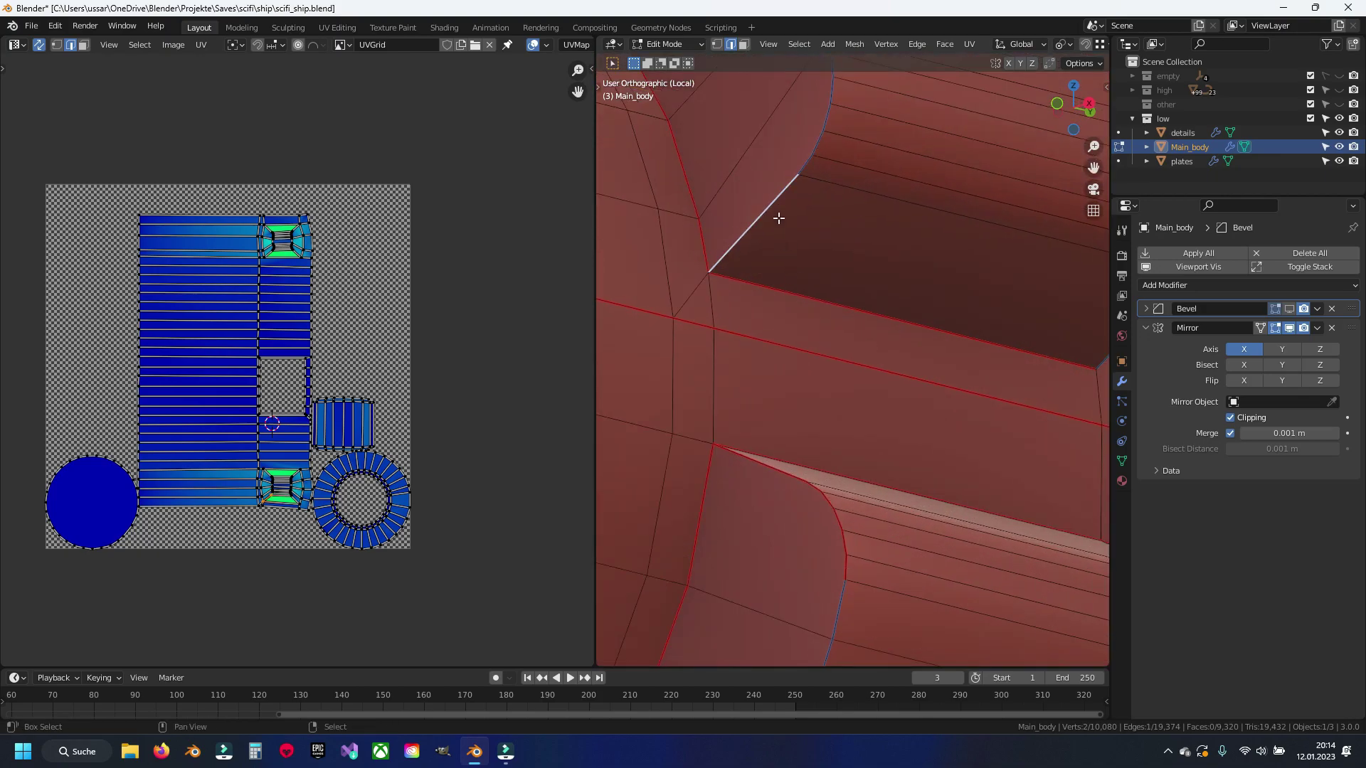
scroll(813, 409, down, 2)
click(813, 409)
ctrl+click(845, 278)
shift+scroll(851, 390, up, 4)
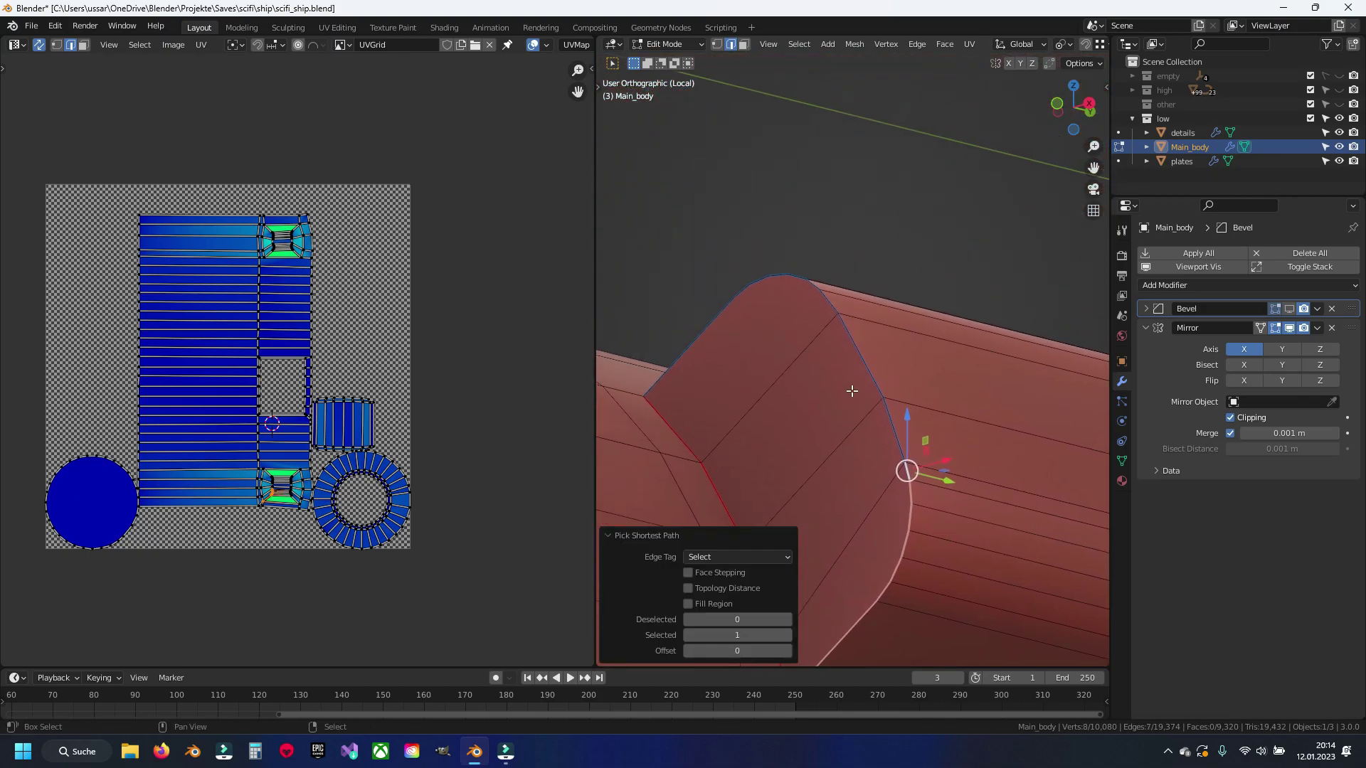
shift+click(832, 313)
scroll(830, 299, down, 2)
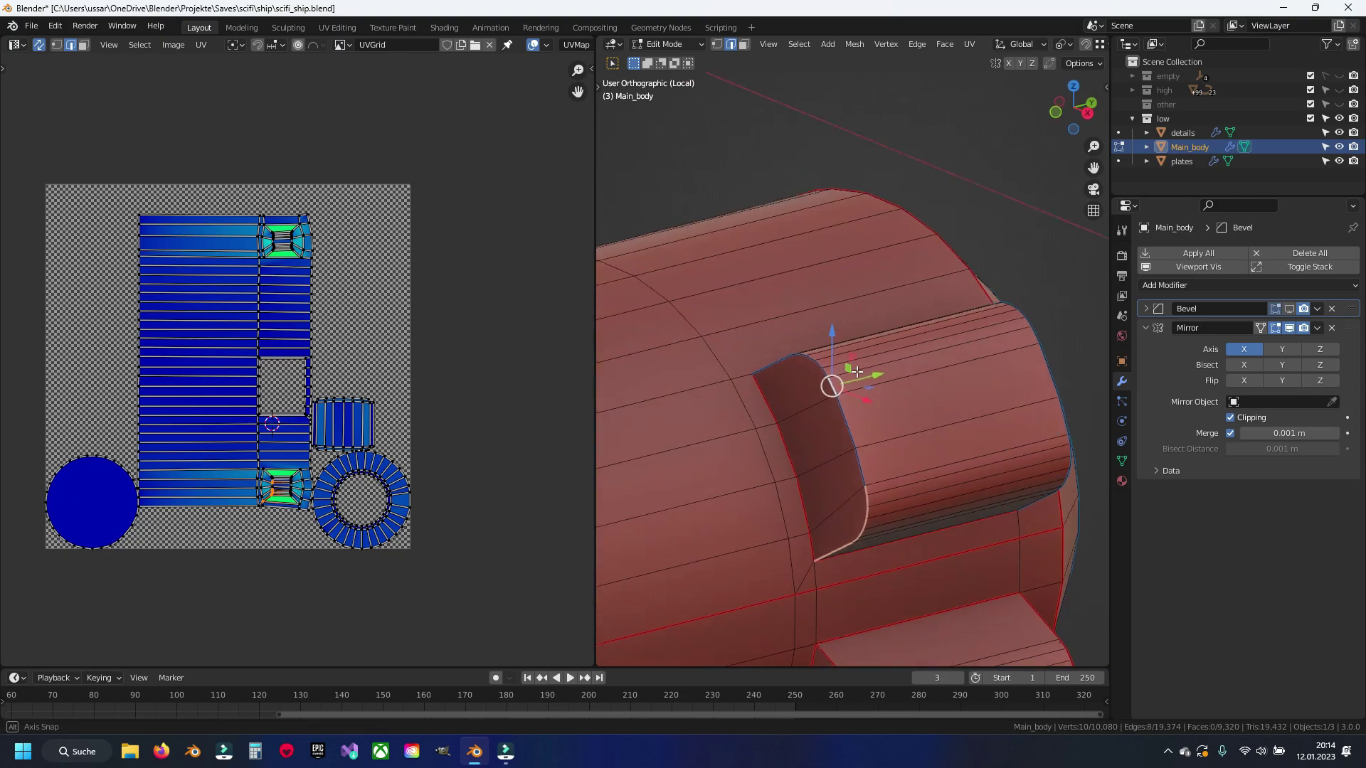
middle_drag(830, 313, 819, 400)
Step: Refine the selection to the bevel face's top and curved edges and mark them as seams
scroll(825, 405, up, 1)
scroll(854, 426, up, 3)
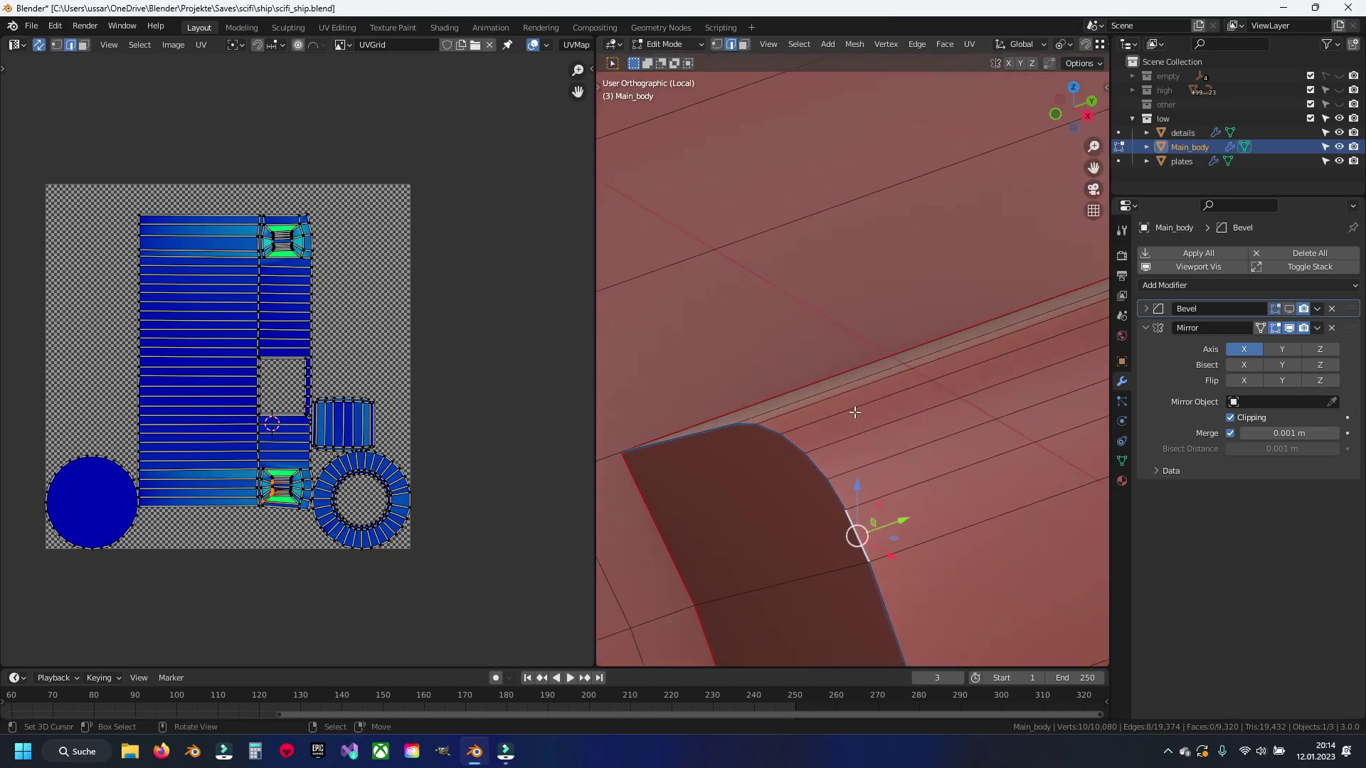
scroll(868, 499, down, 1)
shift+middle_drag(879, 480, 839, 398)
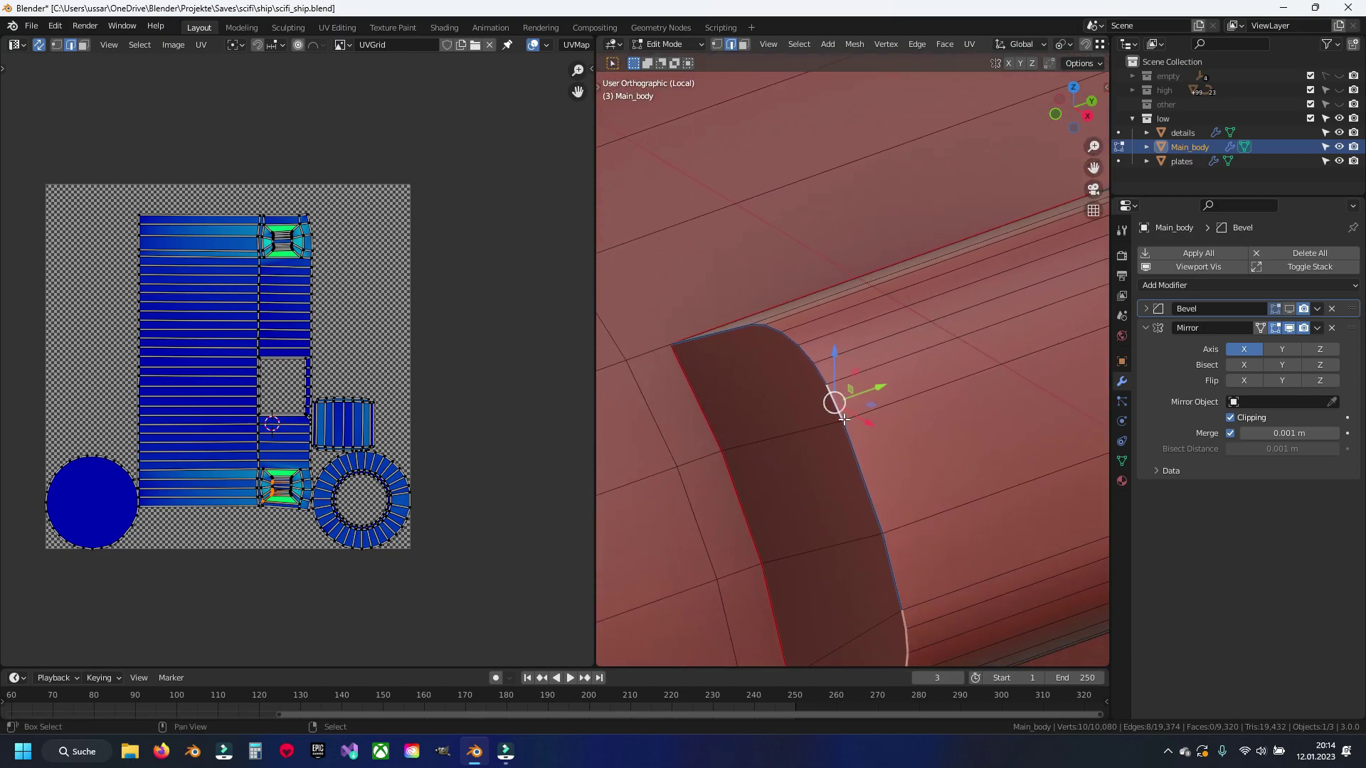
shift+click(766, 390)
shift+click(721, 343)
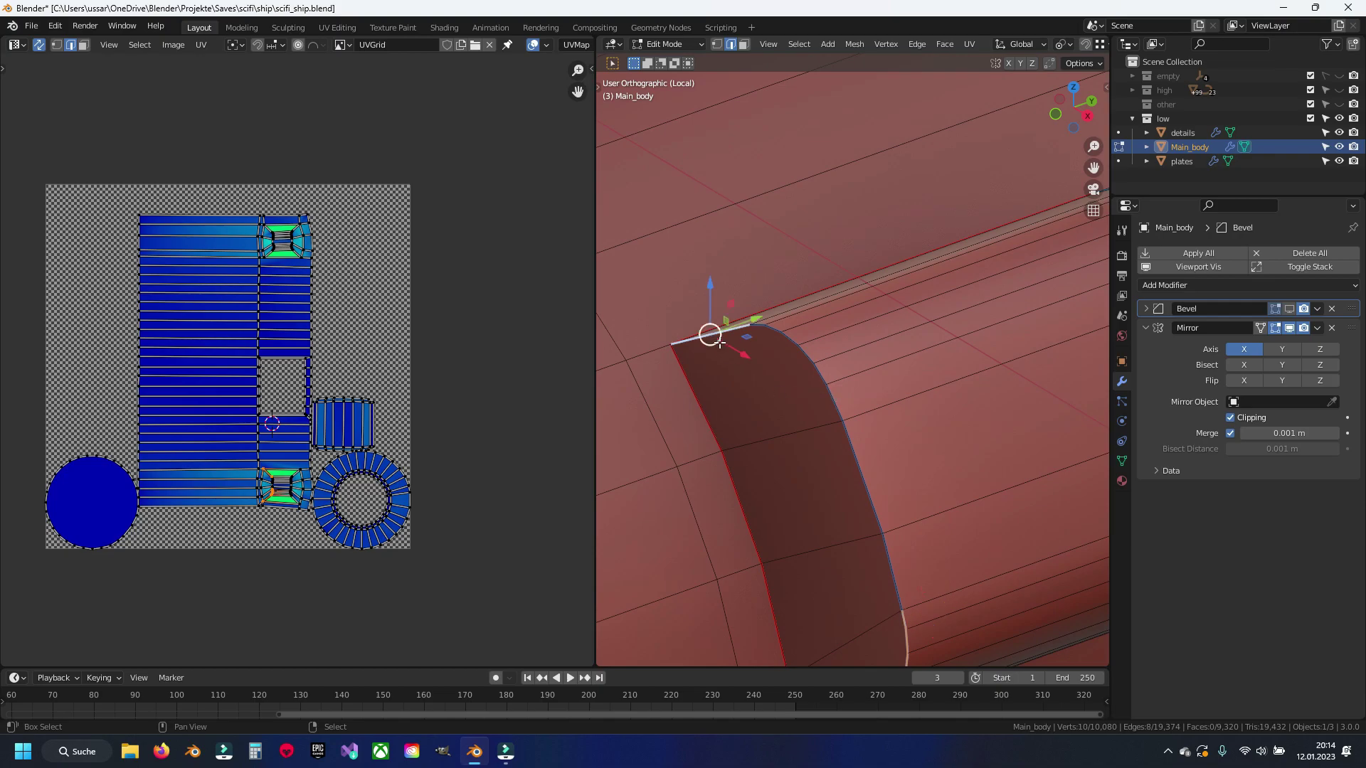
ctrl+click(827, 381)
key(ctrl+e)
click(971, 445)
key(alt+a)
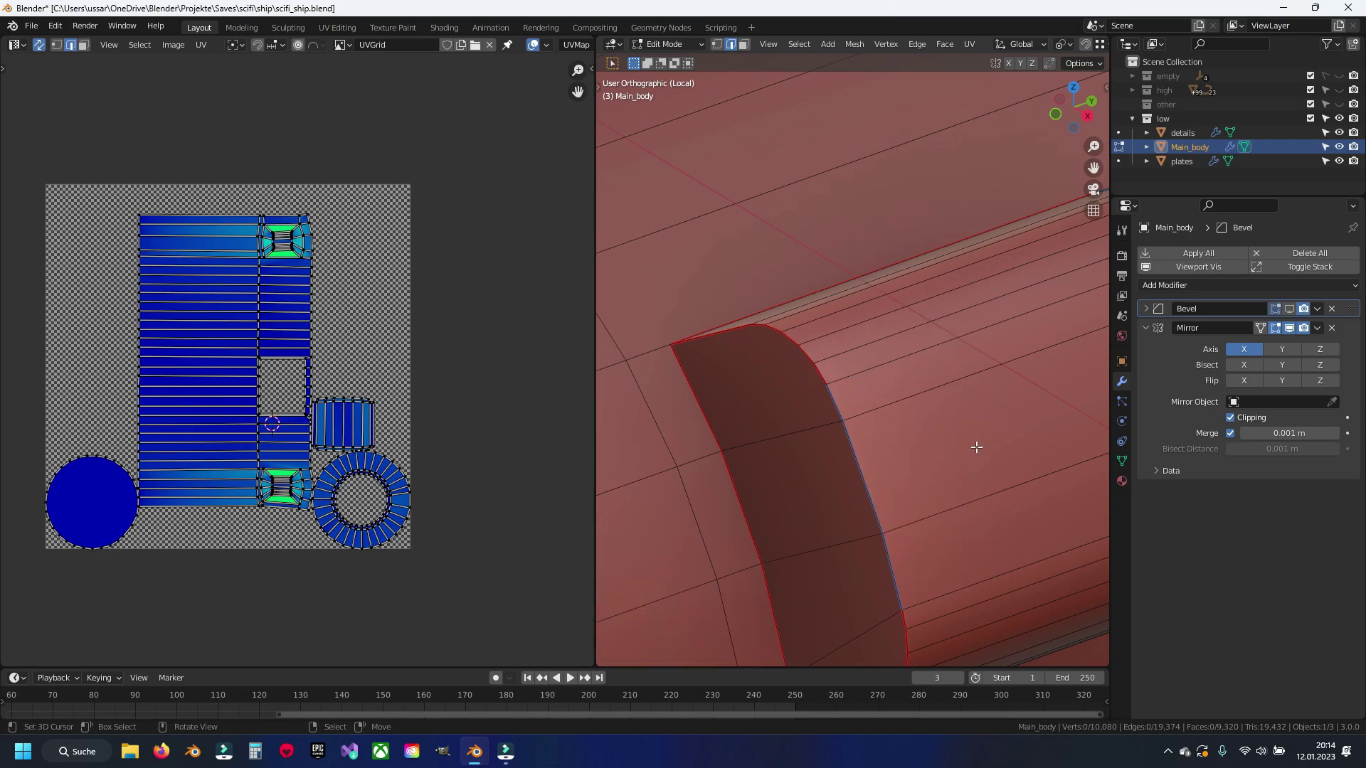
Step: Mark the edge path along the next pillar's bevel as seams
mouse_move(975, 448)
middle_down()
mouse_move(737, 363)
mouse_move(817, 412)
middle_up()
click(850, 462)
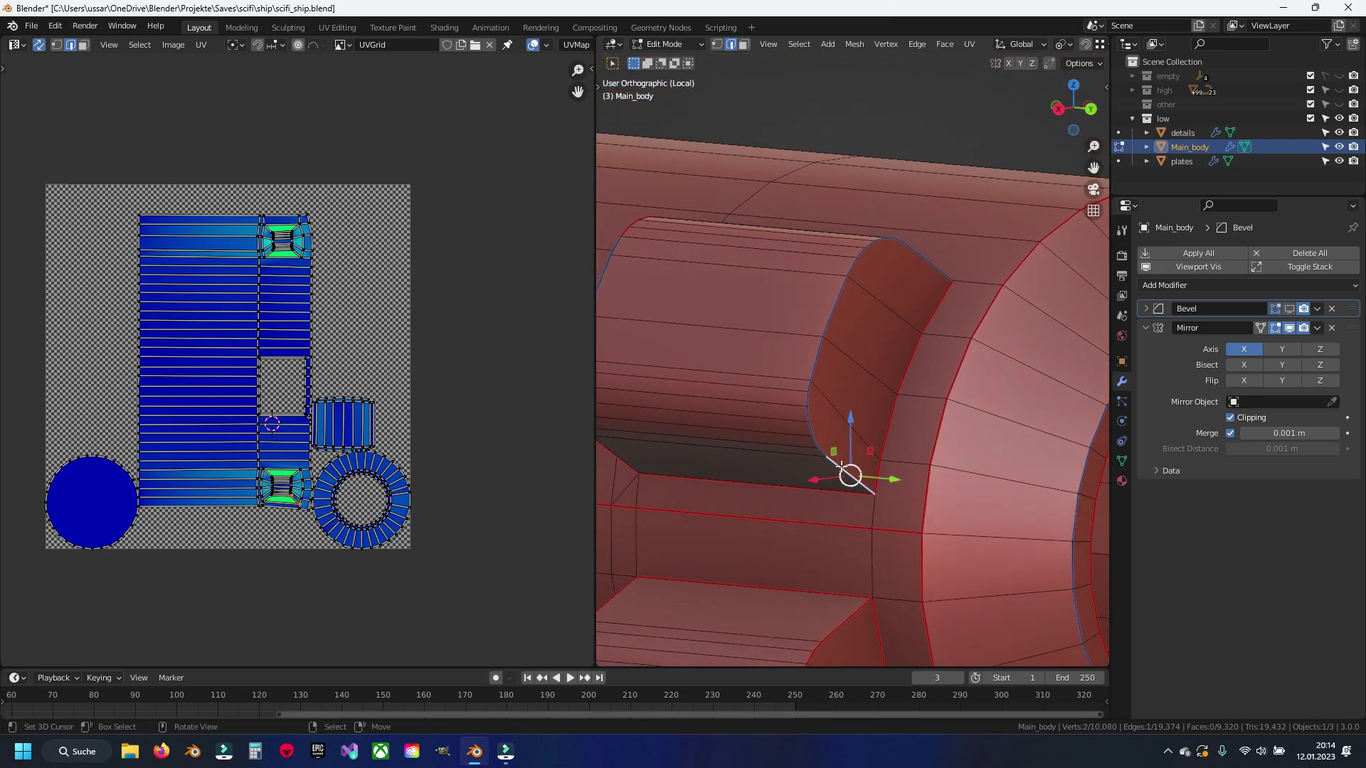
scroll(819, 441, up, 3)
ctrl+click(772, 408)
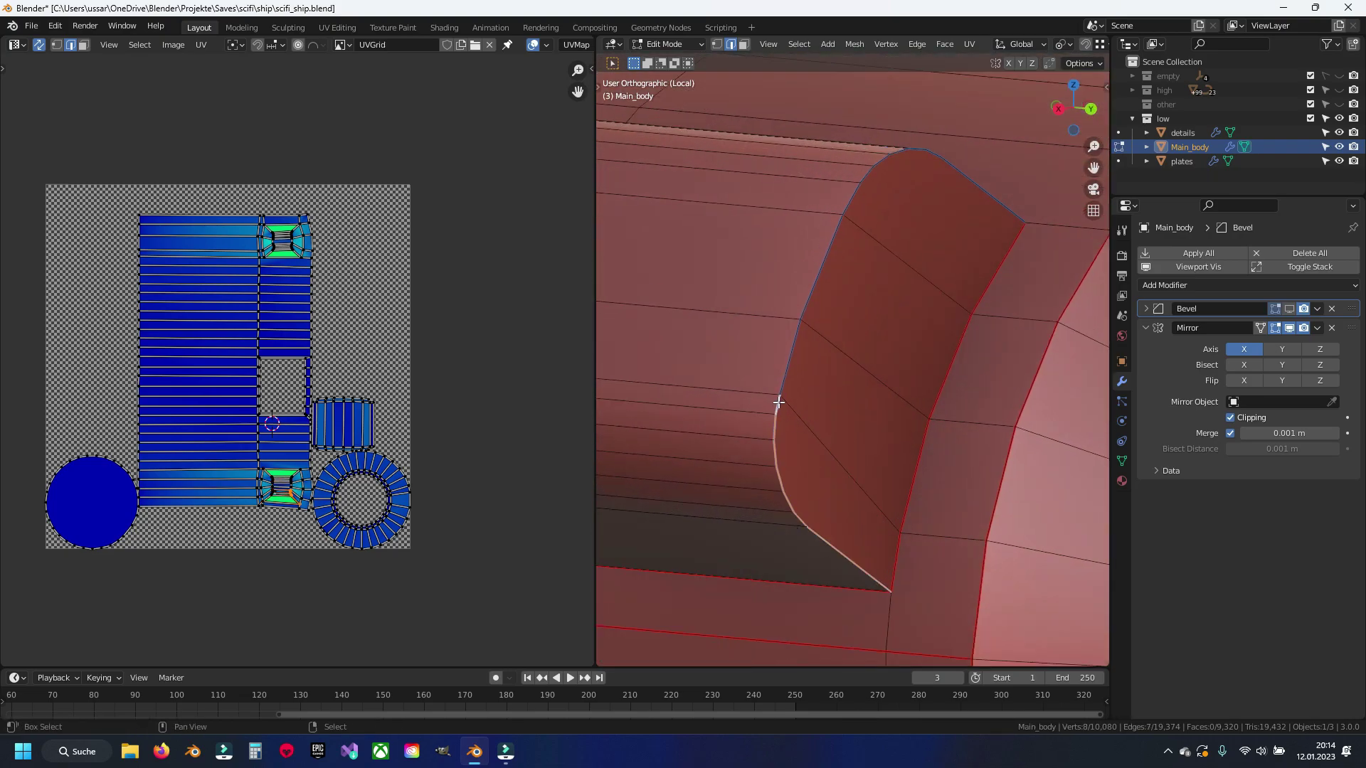
key(ctrl+e)
click(779, 400)
Step: Mark the edge path along the top bevel as seams
mouse_move(779, 400)
middle_down()
mouse_move(904, 308)
mouse_move(786, 387)
middle_up()
click(895, 337)
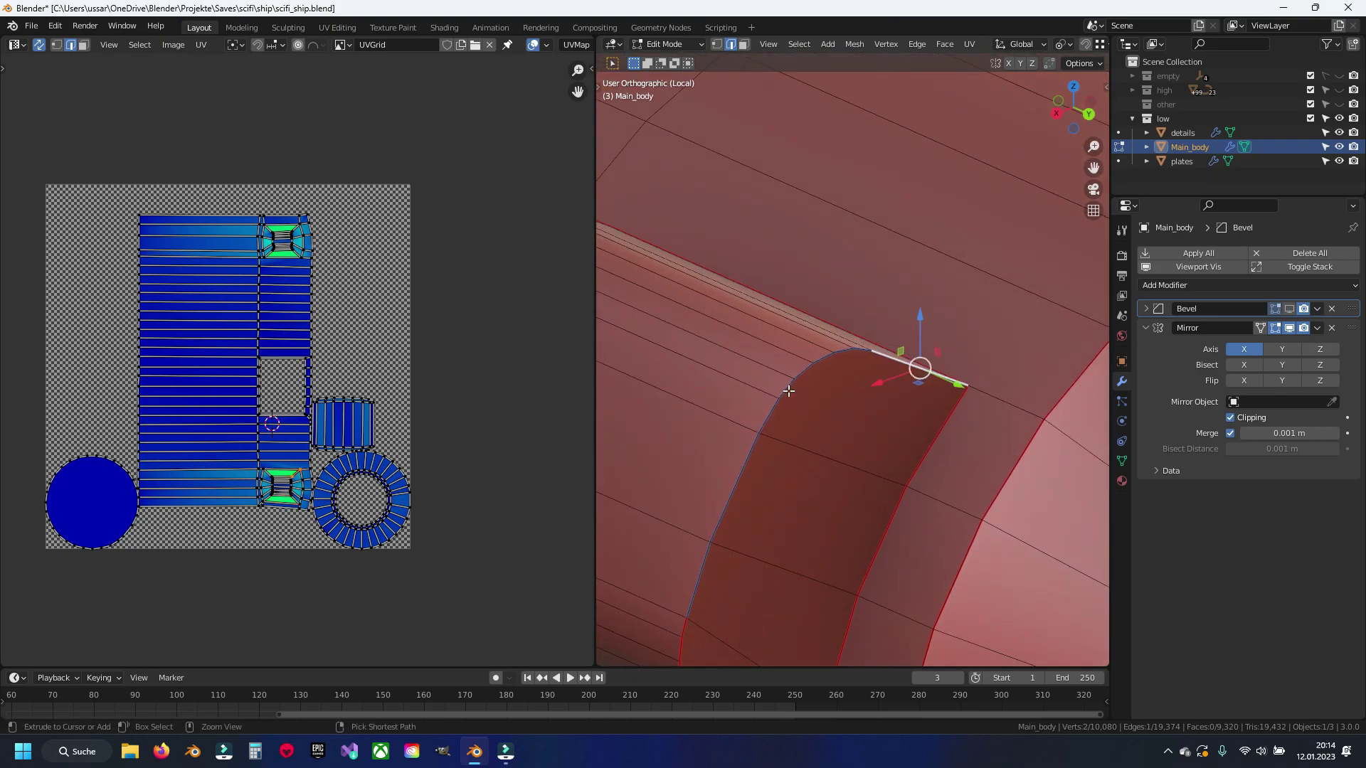
ctrl+click(786, 388)
key(ctrl+e)
key(a)
key(alt+a)
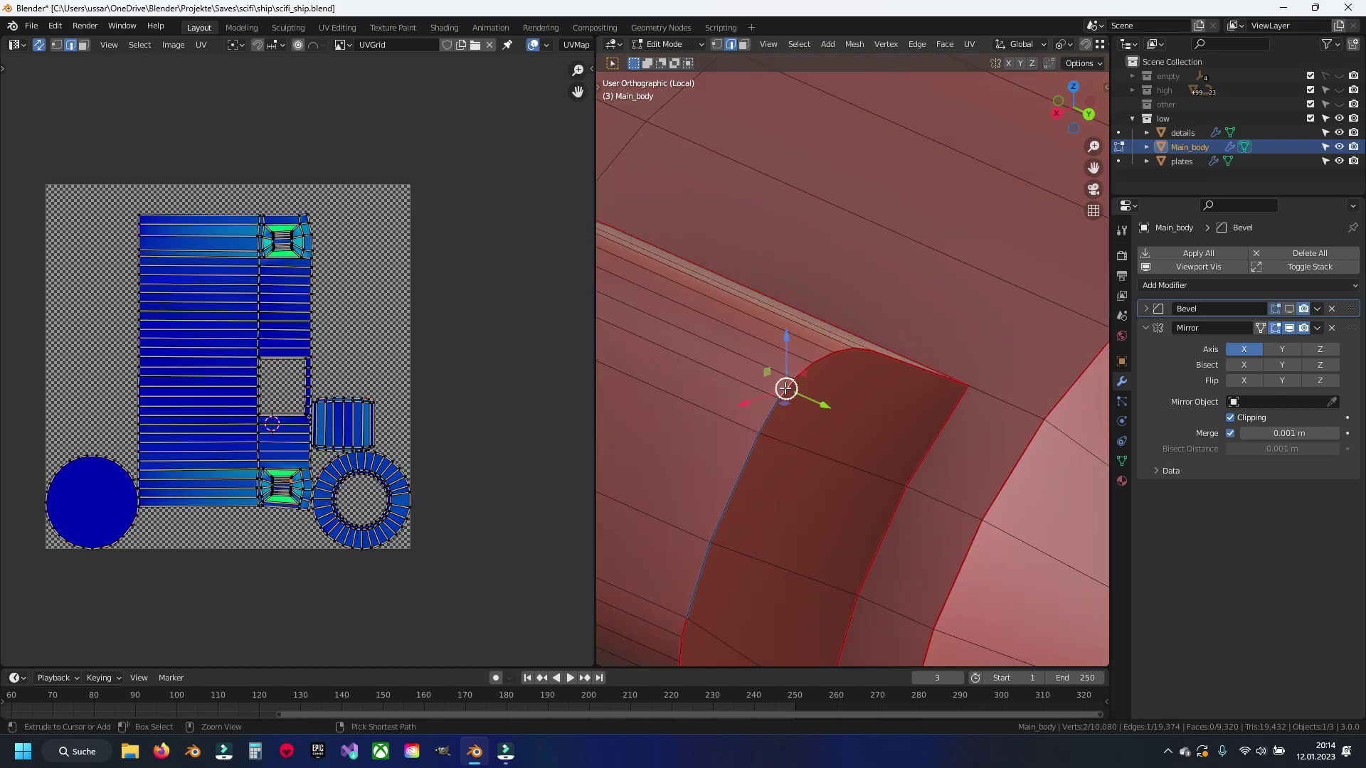
Step: Unwrap the whole Main_body mesh and frame the resulting island layout
key(a)
key(u)
click(786, 388)
scroll(250, 332, up, 5)
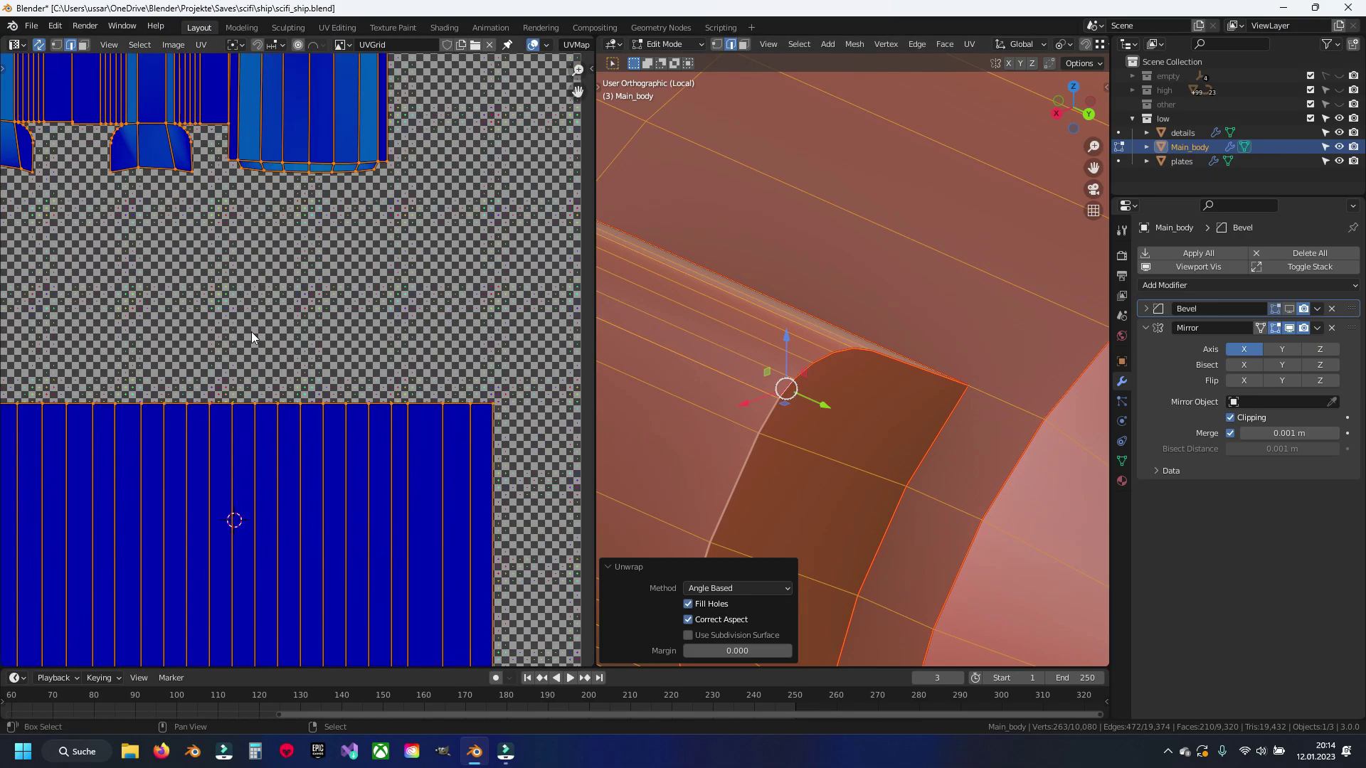
scroll(250, 332, down, 4)
scroll(313, 299, up, 4)
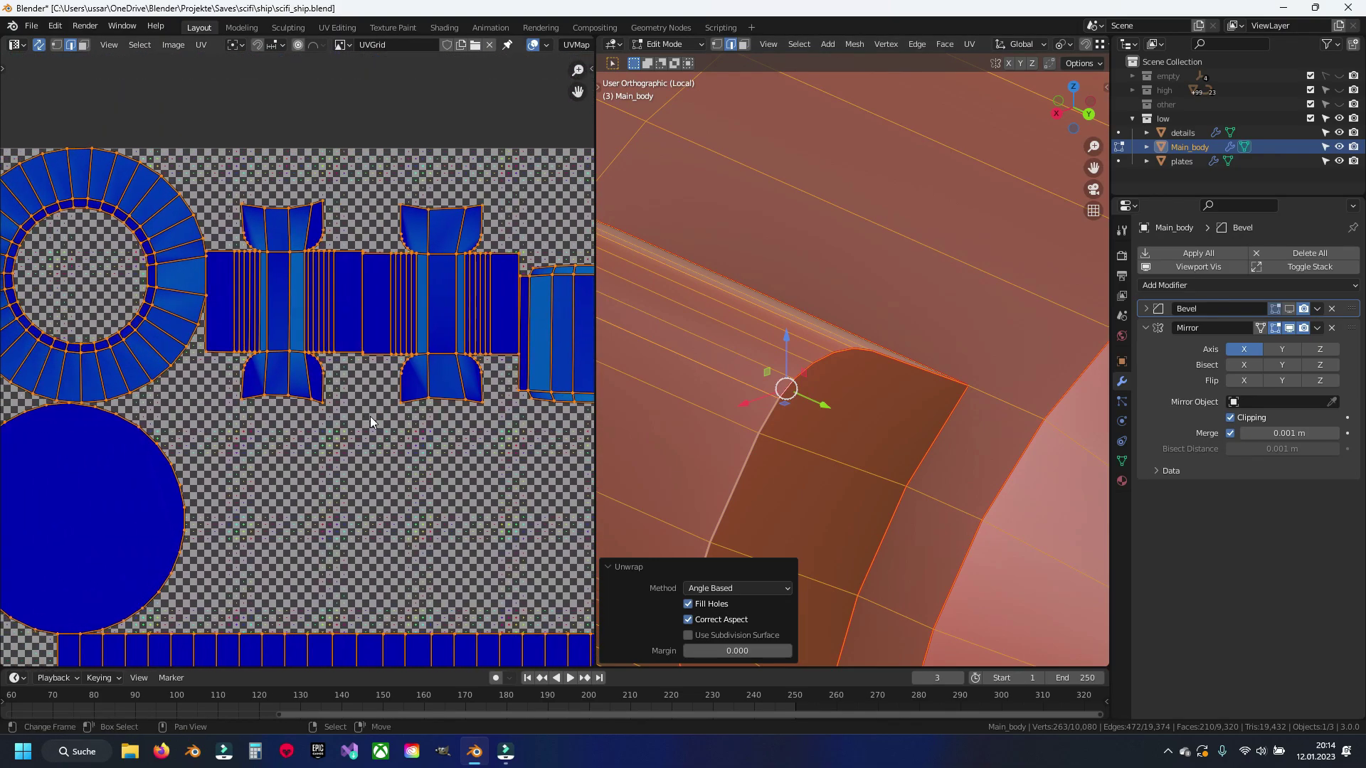
scroll(370, 416, down, 3)
middle_drag(382, 458, 395, 394)
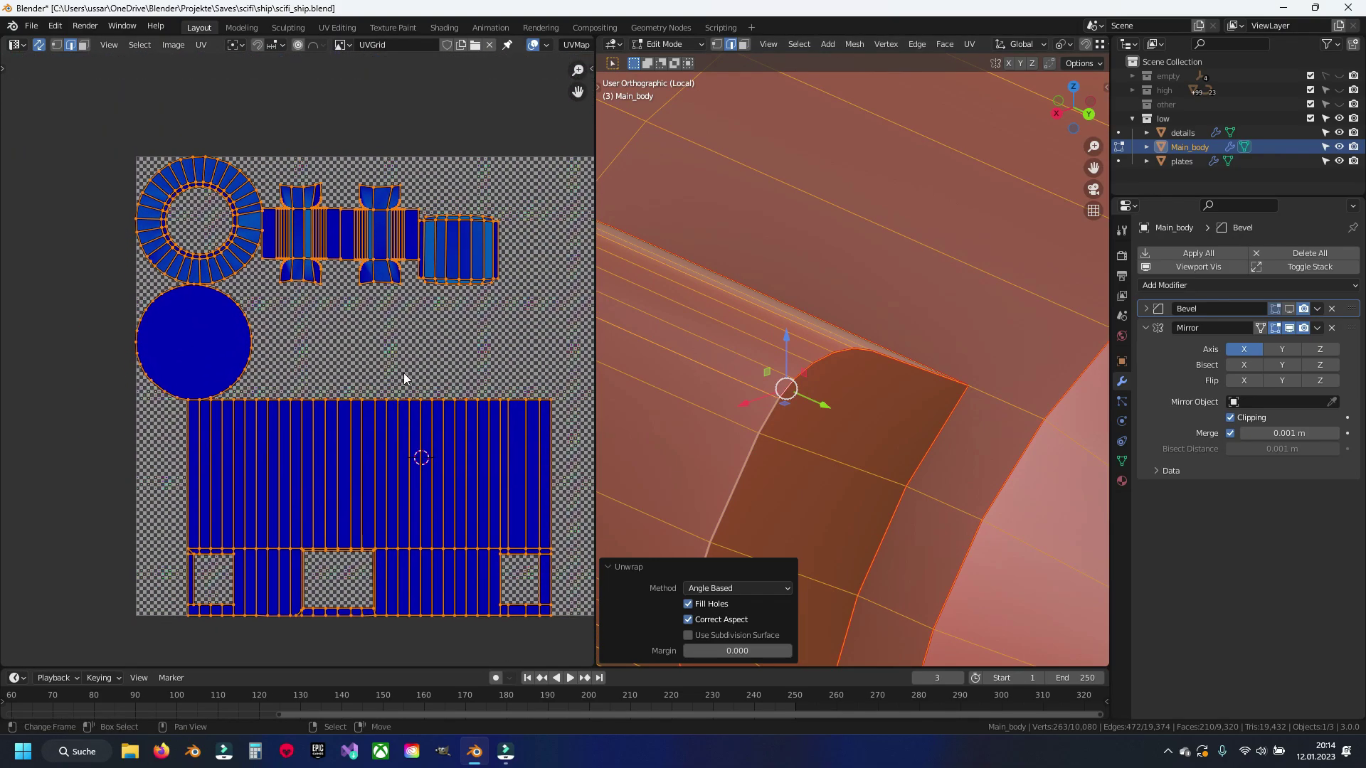
Step: Select all UV islands and move them up out of the UV square
key(alt+a)
scroll(767, 410, down, 5)
scroll(767, 410, down, 2)
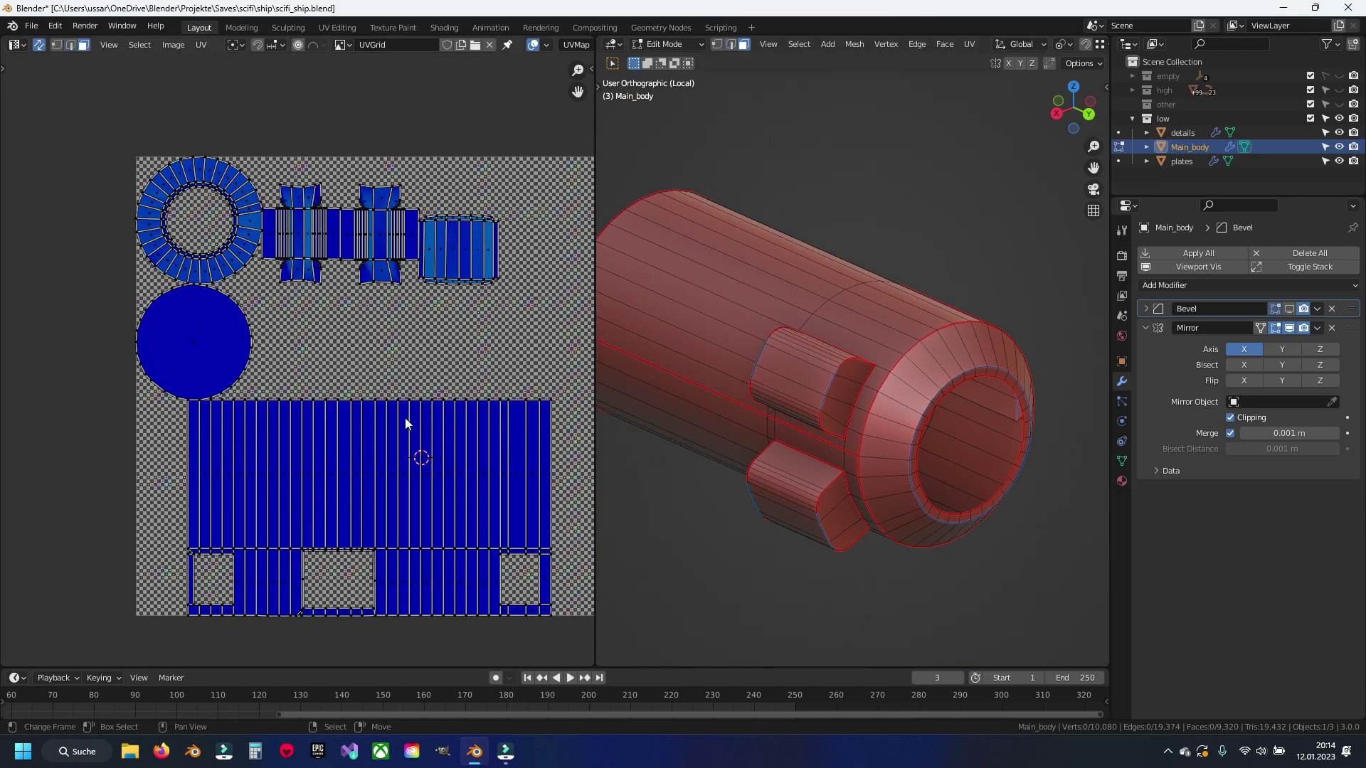
scroll(320, 569, down, 1)
key(a)
scroll(320, 570, down, 3)
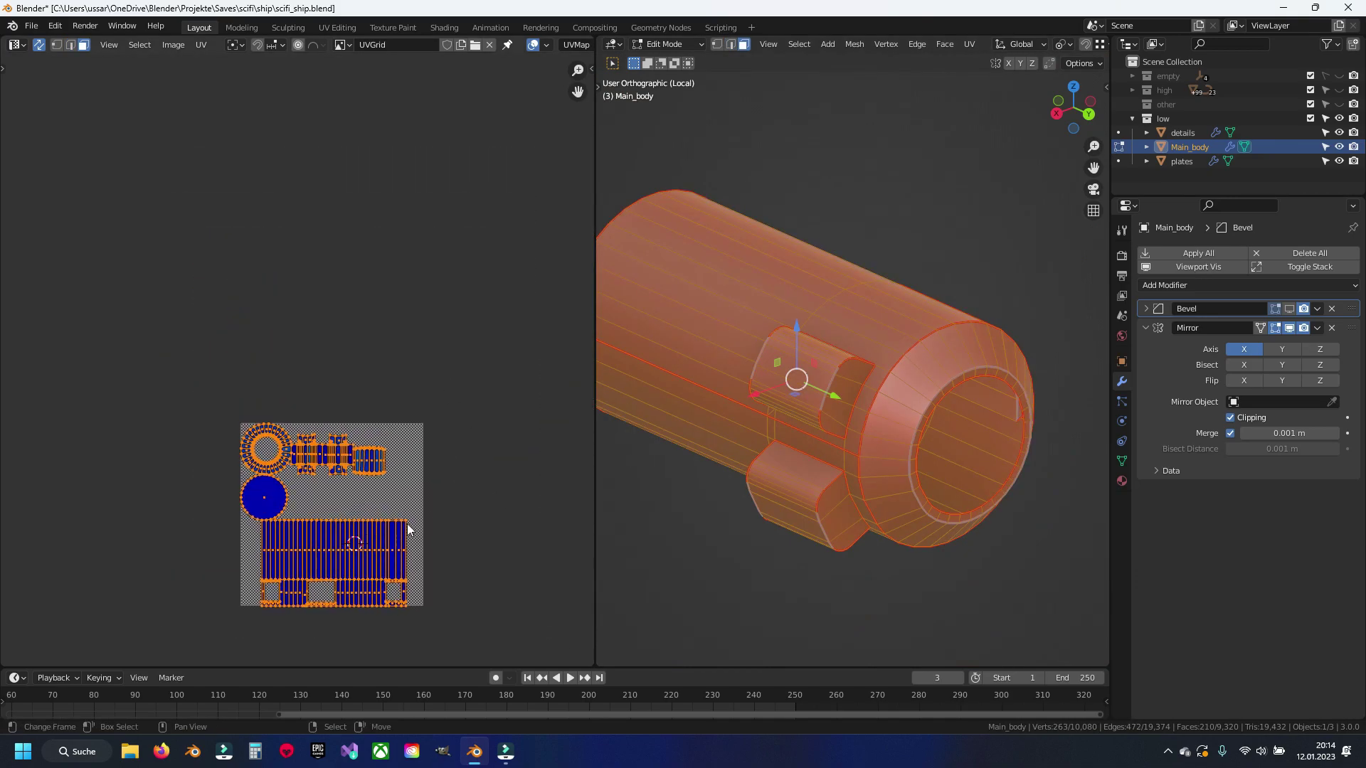
key(g)
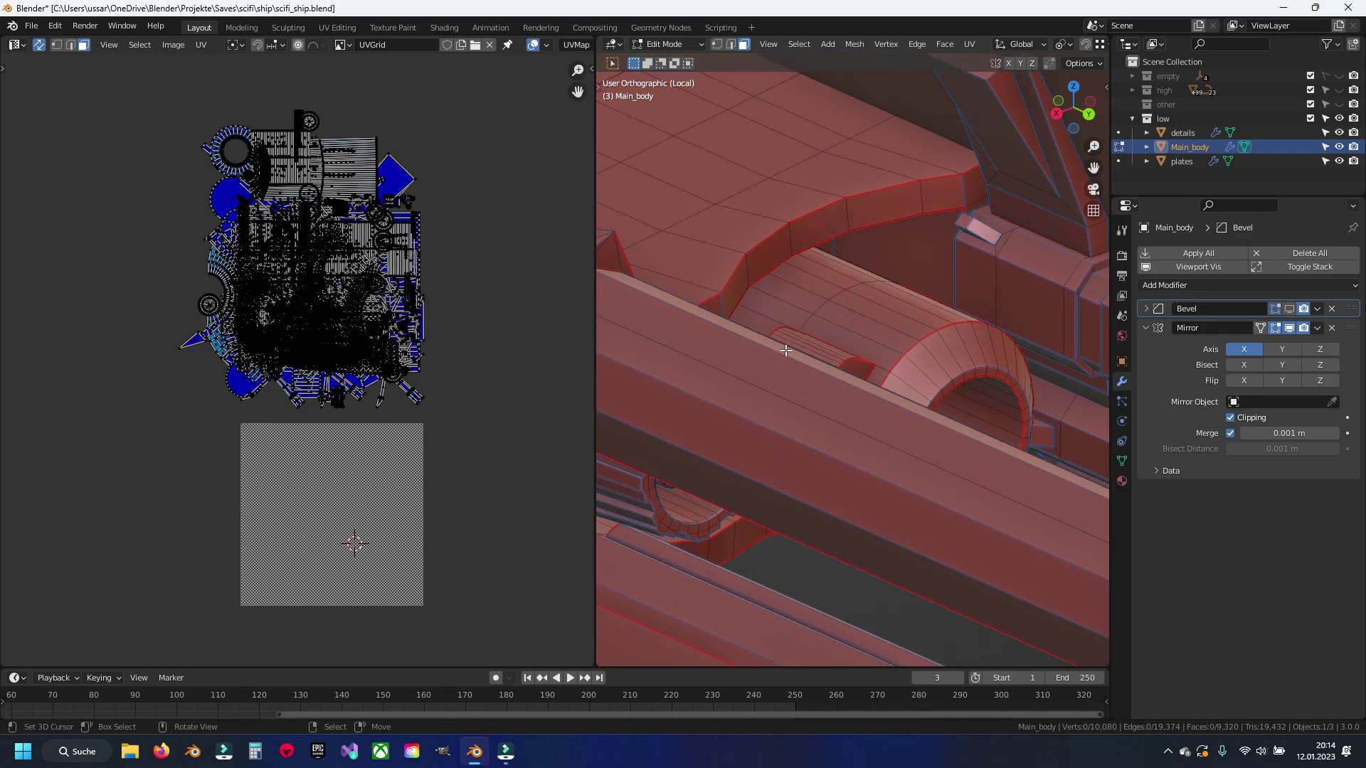
Step: Save scifi_ship.blend and box-select the island cluster above the UV square
key(ctrl+s)
scroll(377, 480, down, 4)
drag(230, 170, 387, 335)
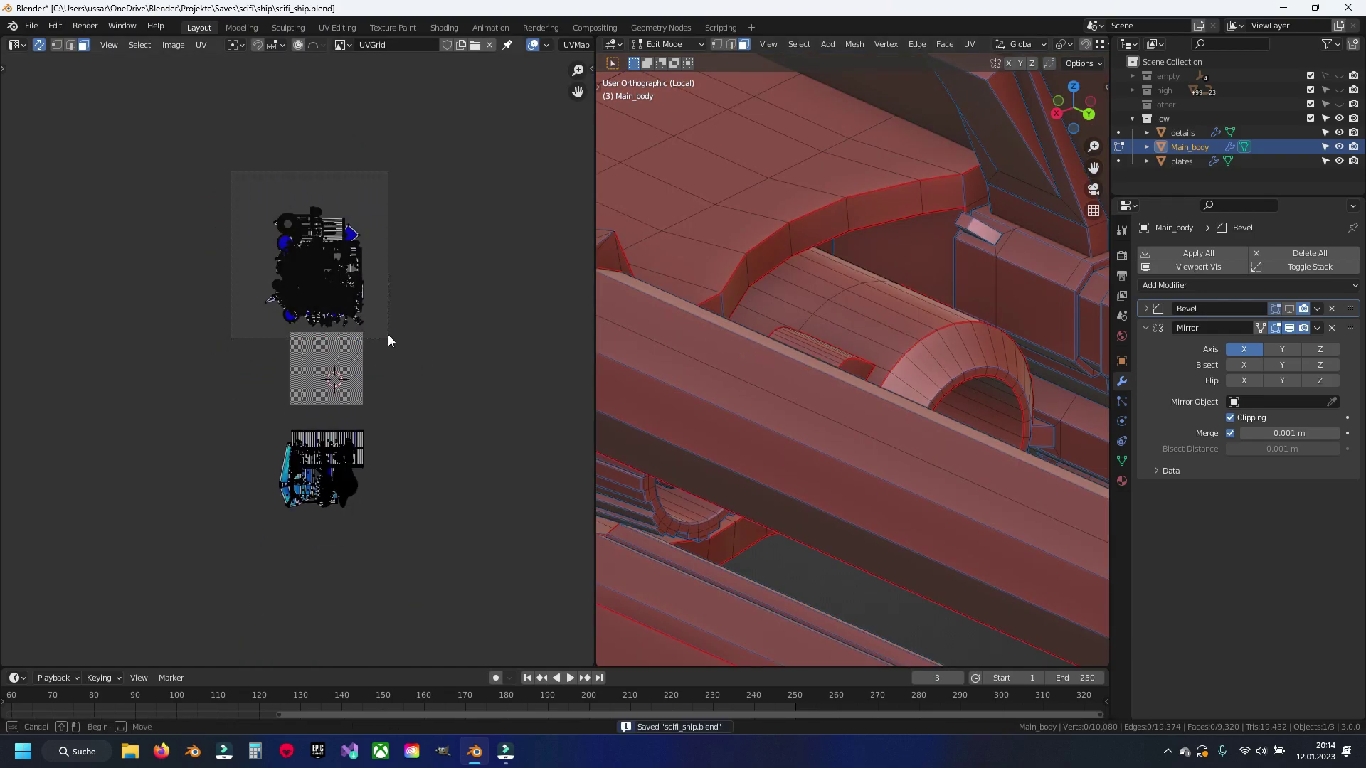
key(alt+a)
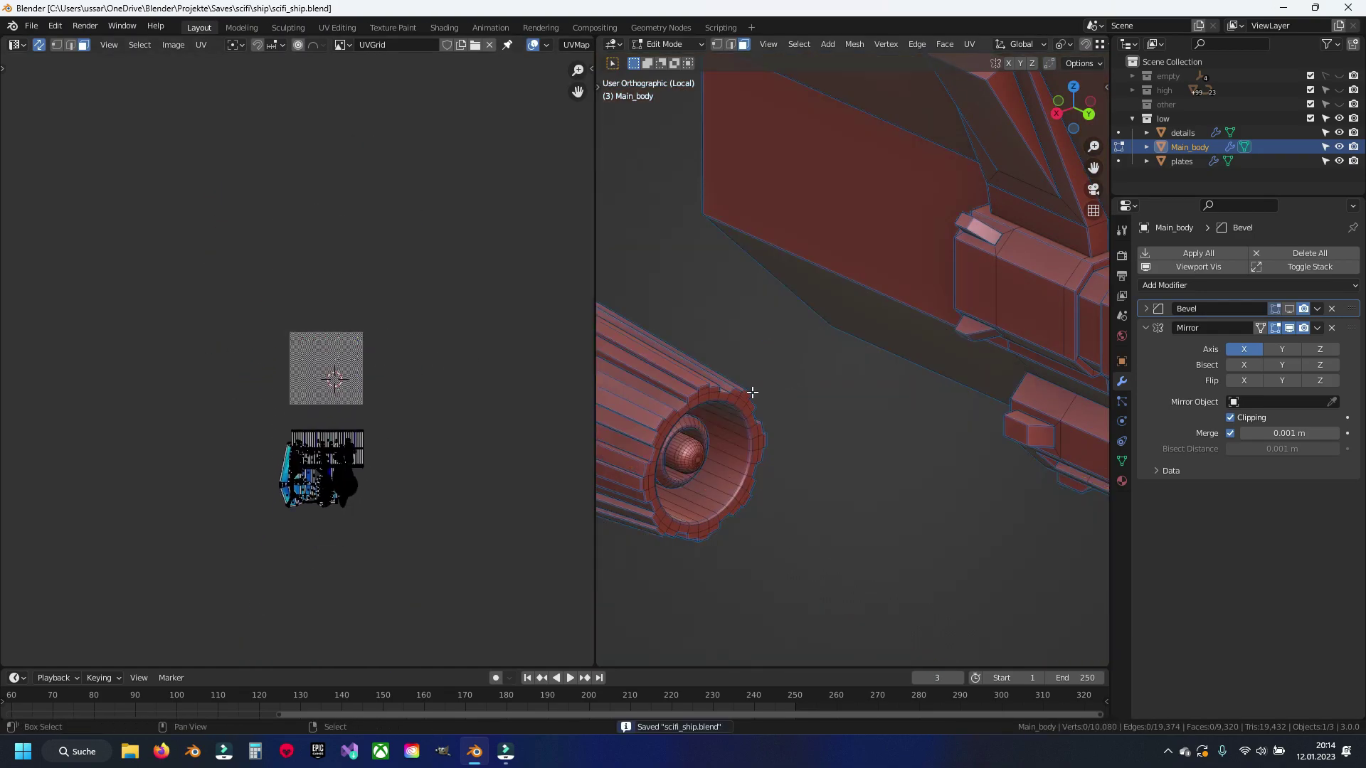
Step: Hide everything except the ribbed cylinder of Main_body
middle_drag(790, 358, 715, 343)
key(2)
click(701, 333)
key(ctrl+l)
key(ctrl+i)
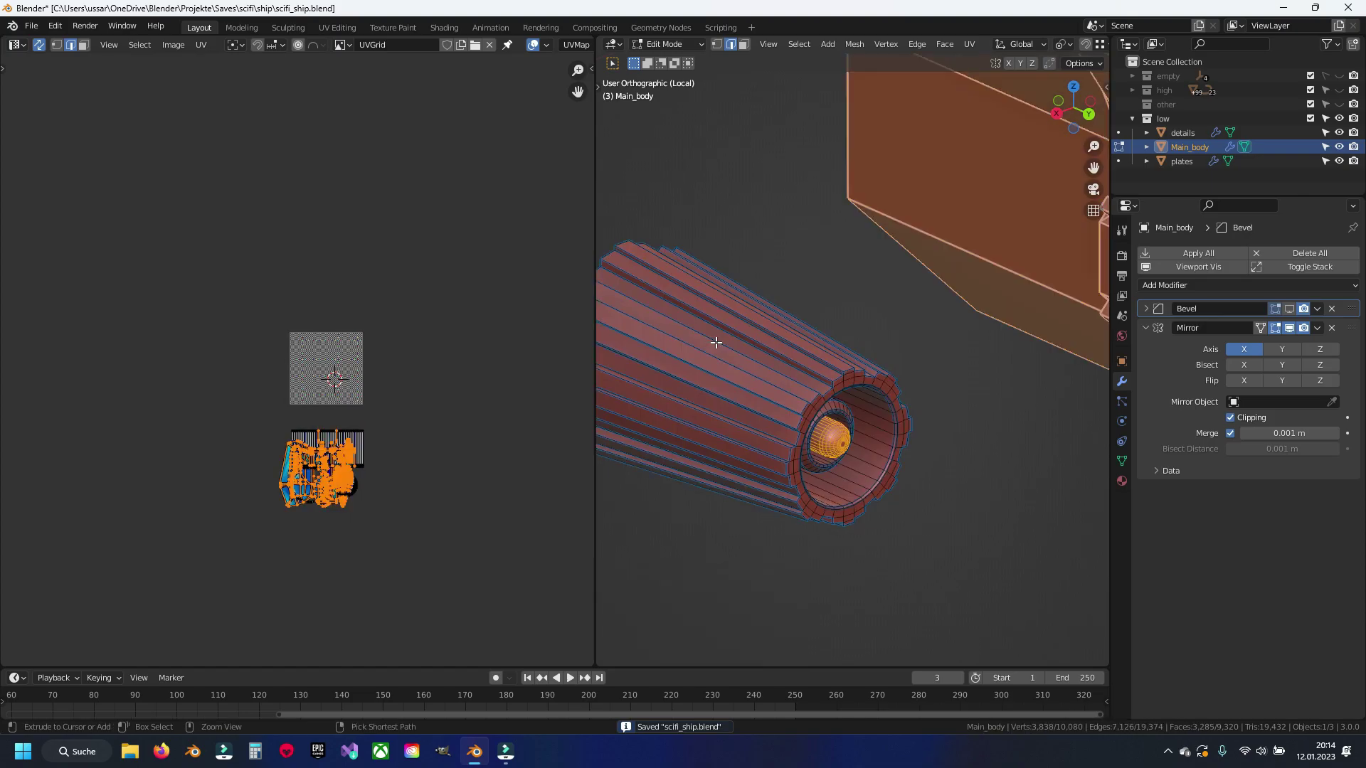
key(h)
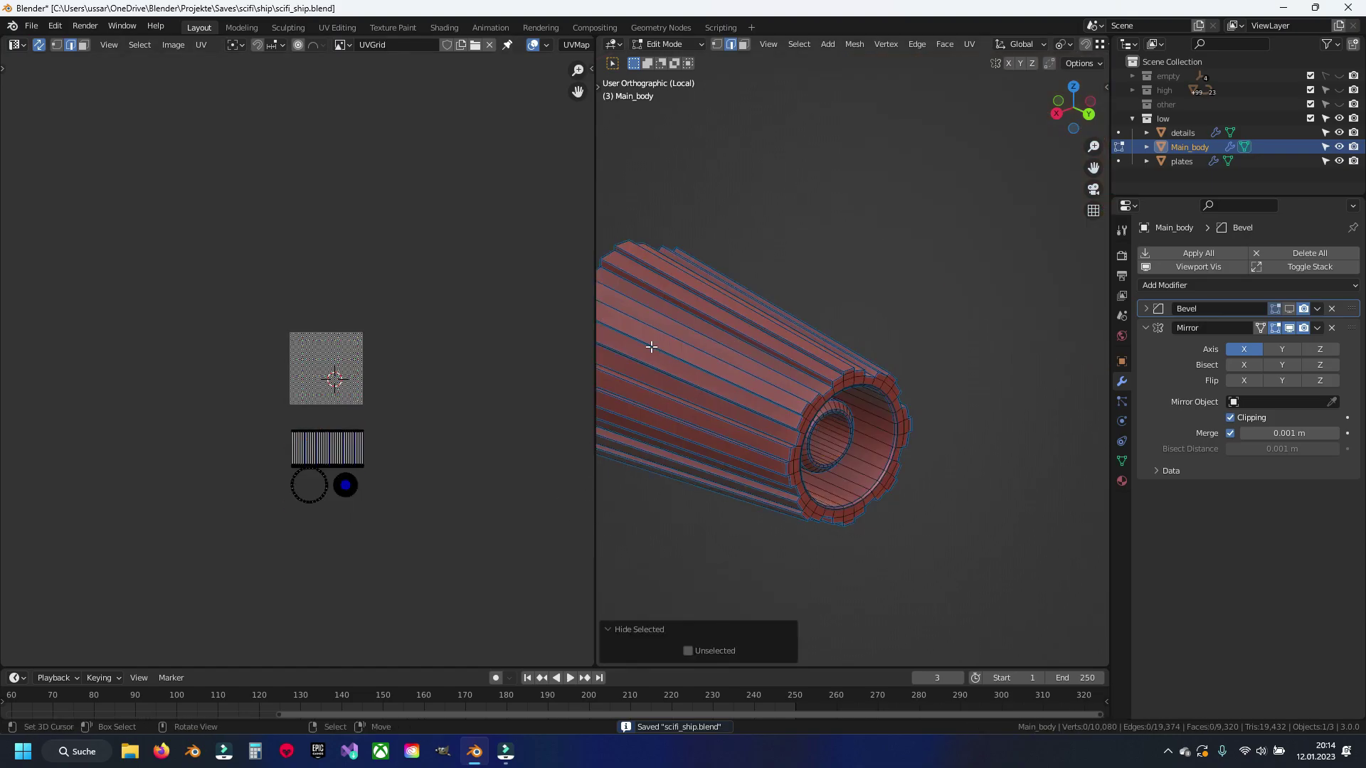
Step: Move the cylinder's UV islands into the UV square
drag(189, 375, 432, 551)
key(g)
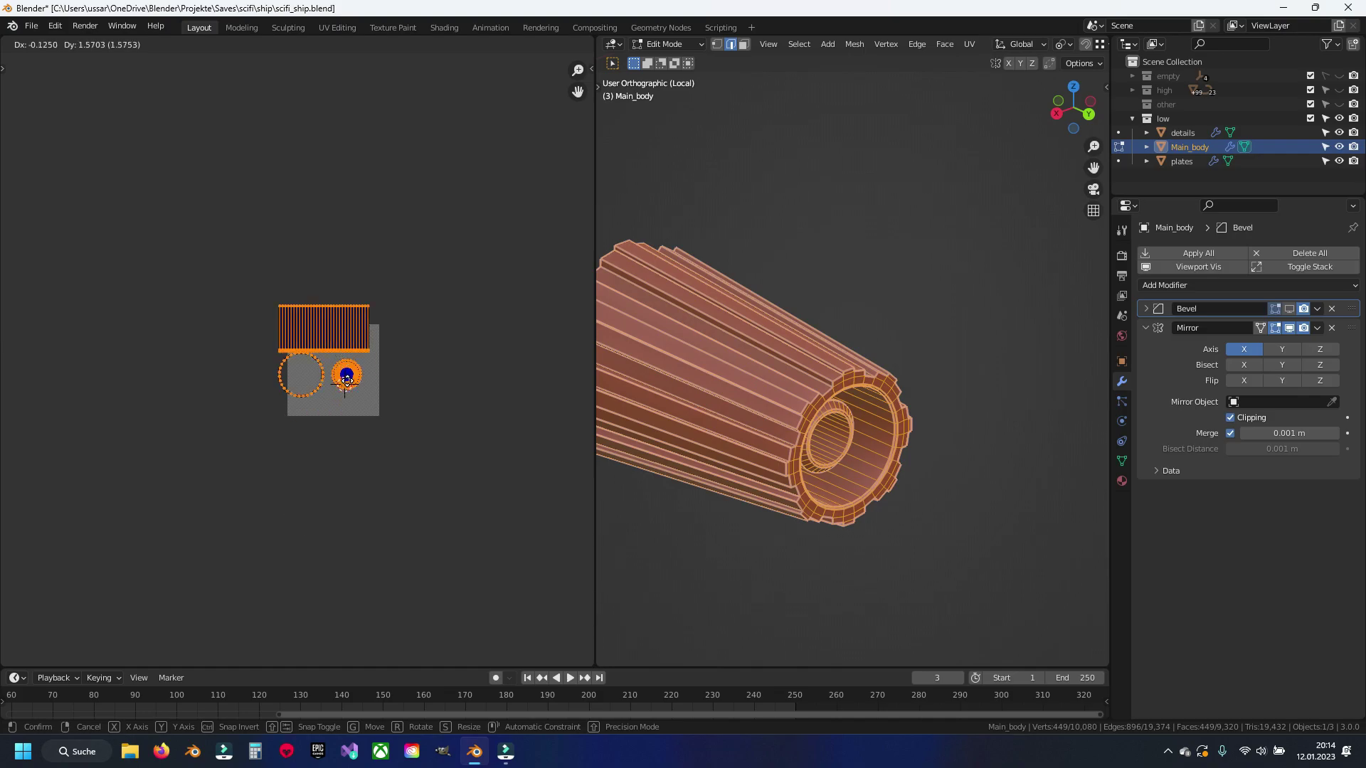
click(347, 379)
scroll(759, 412, up, 2)
key(alt+a)
Step: Save the file and start a shortest-path edge selection on the end-cap rim's upper edges
key(ctrl+s)
middle_drag(768, 407, 905, 360)
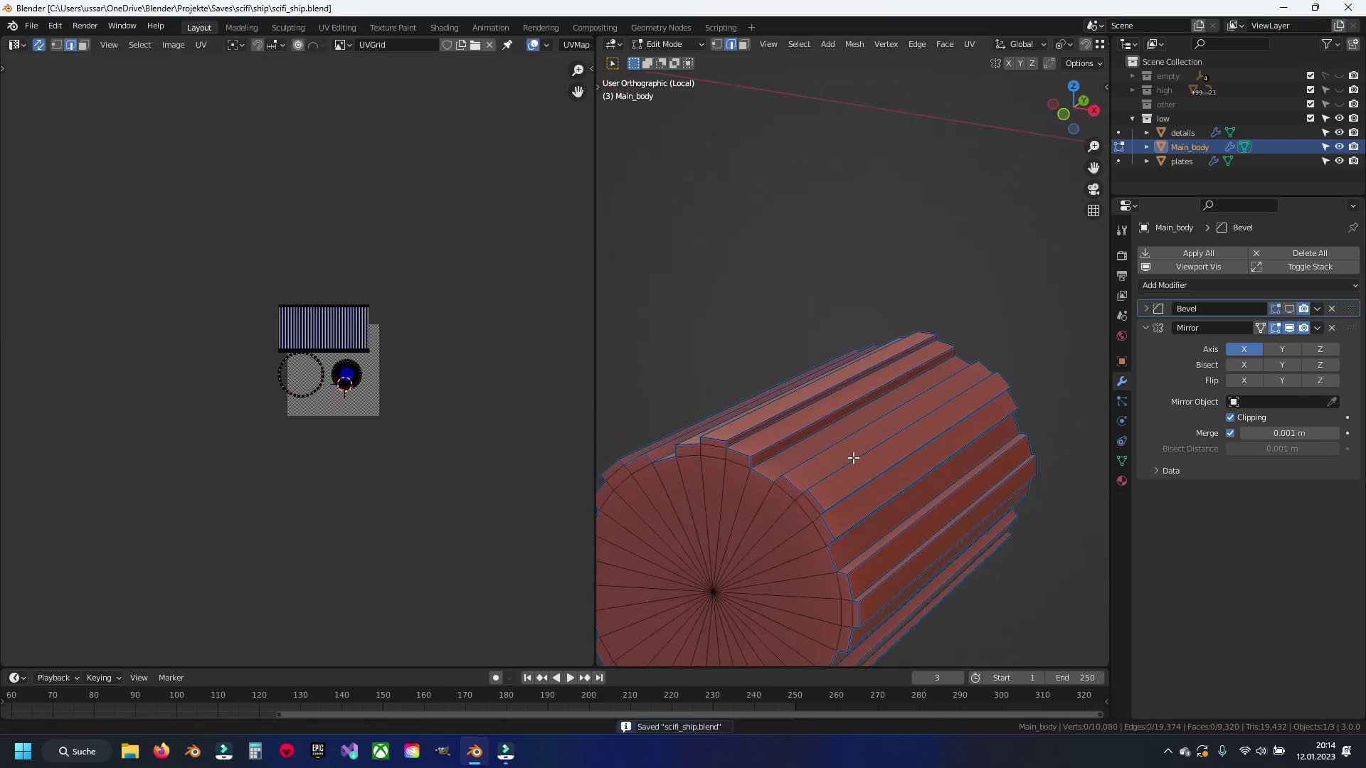
scroll(905, 359, up, 3)
click(911, 242)
middle_drag(911, 242, 864, 294)
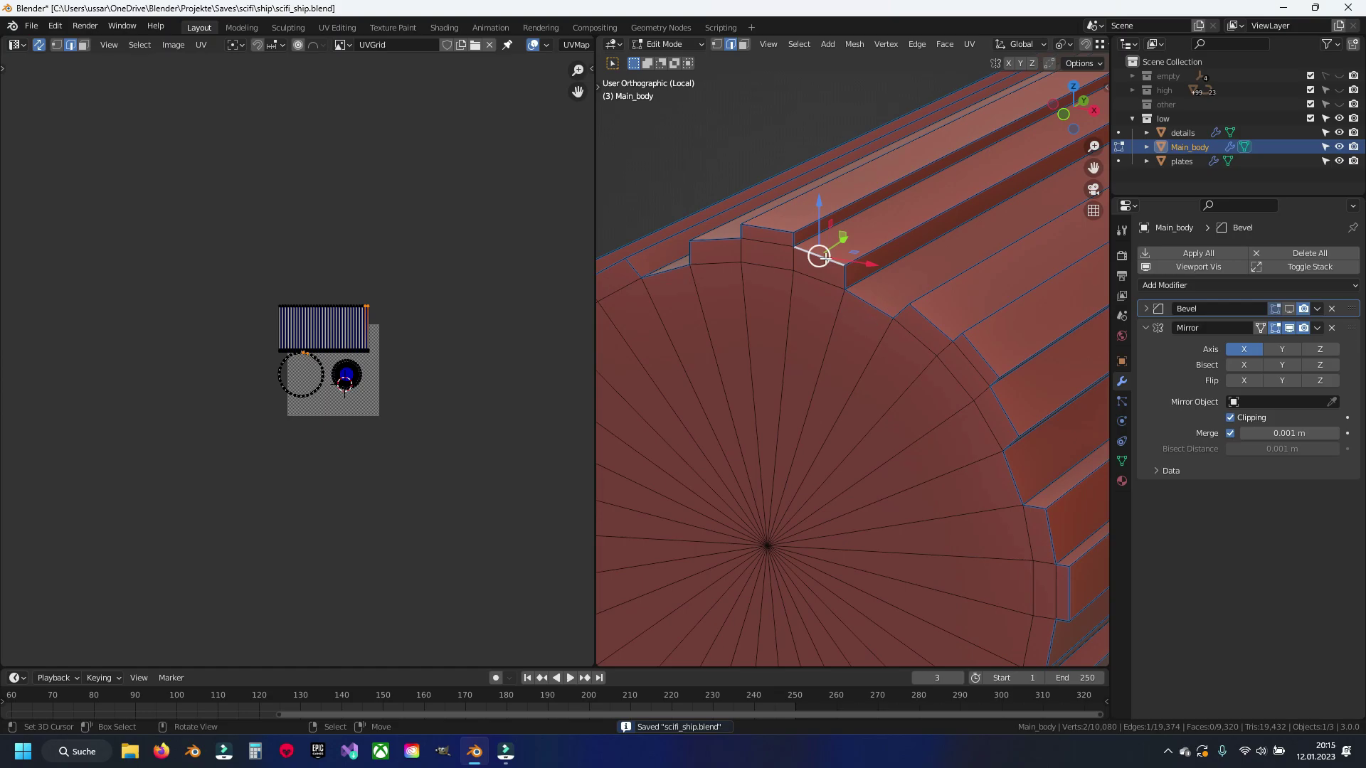
ctrl+click(927, 322)
middle_drag(927, 321, 880, 274)
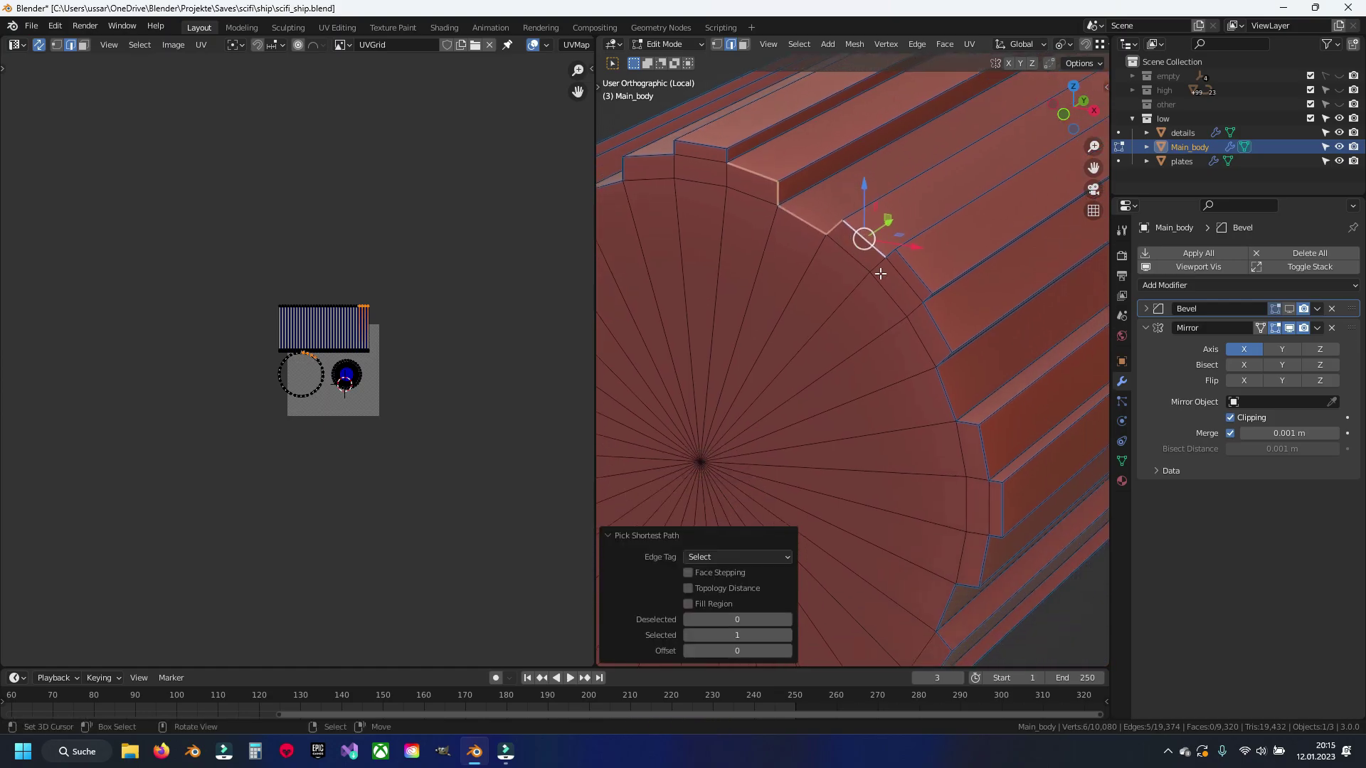
ctrl+click(942, 336)
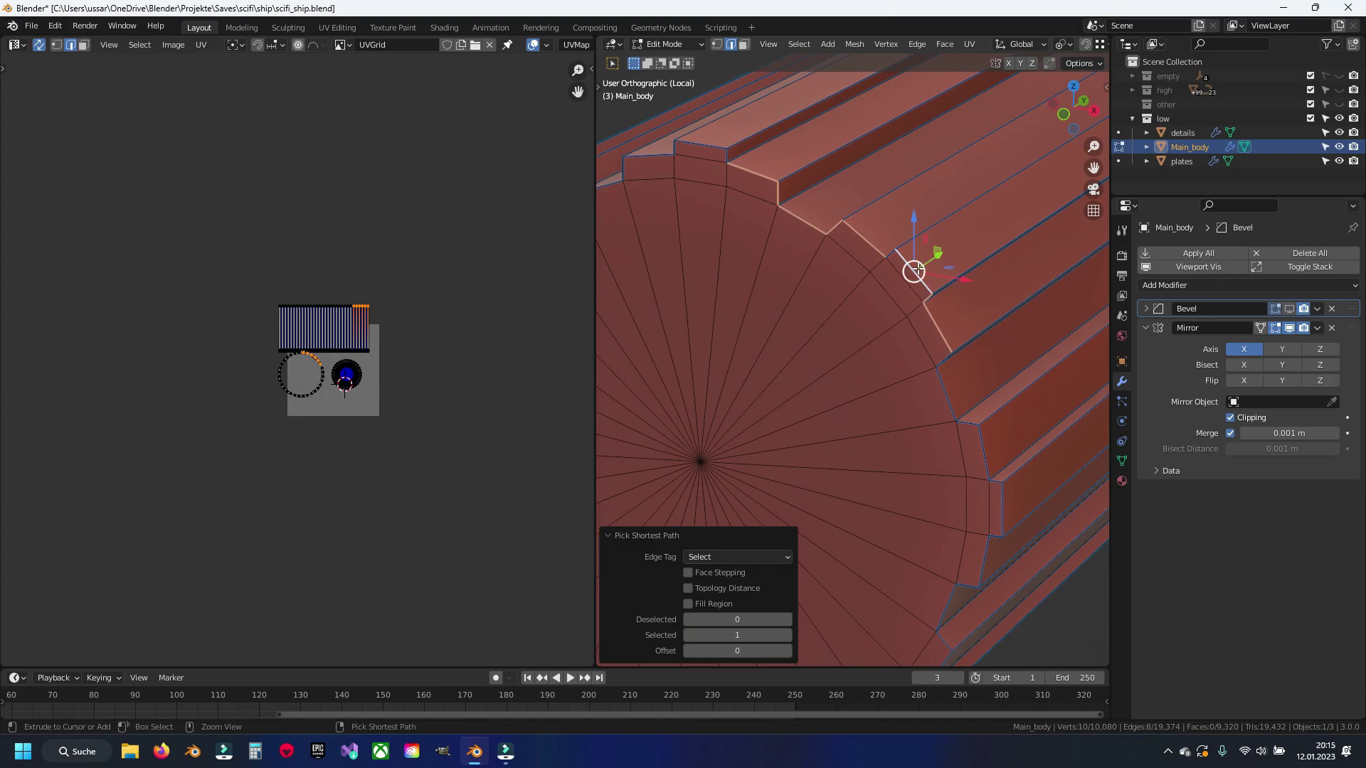
shift+click(895, 252)
Step: Extend the rim path down the rim step to the lower corner and along the lower rim
mouse_move(933, 303)
middle_down()
mouse_move(964, 341)
mouse_move(857, 280)
middle_up()
scroll(964, 342, up, 3)
shift+click(875, 326)
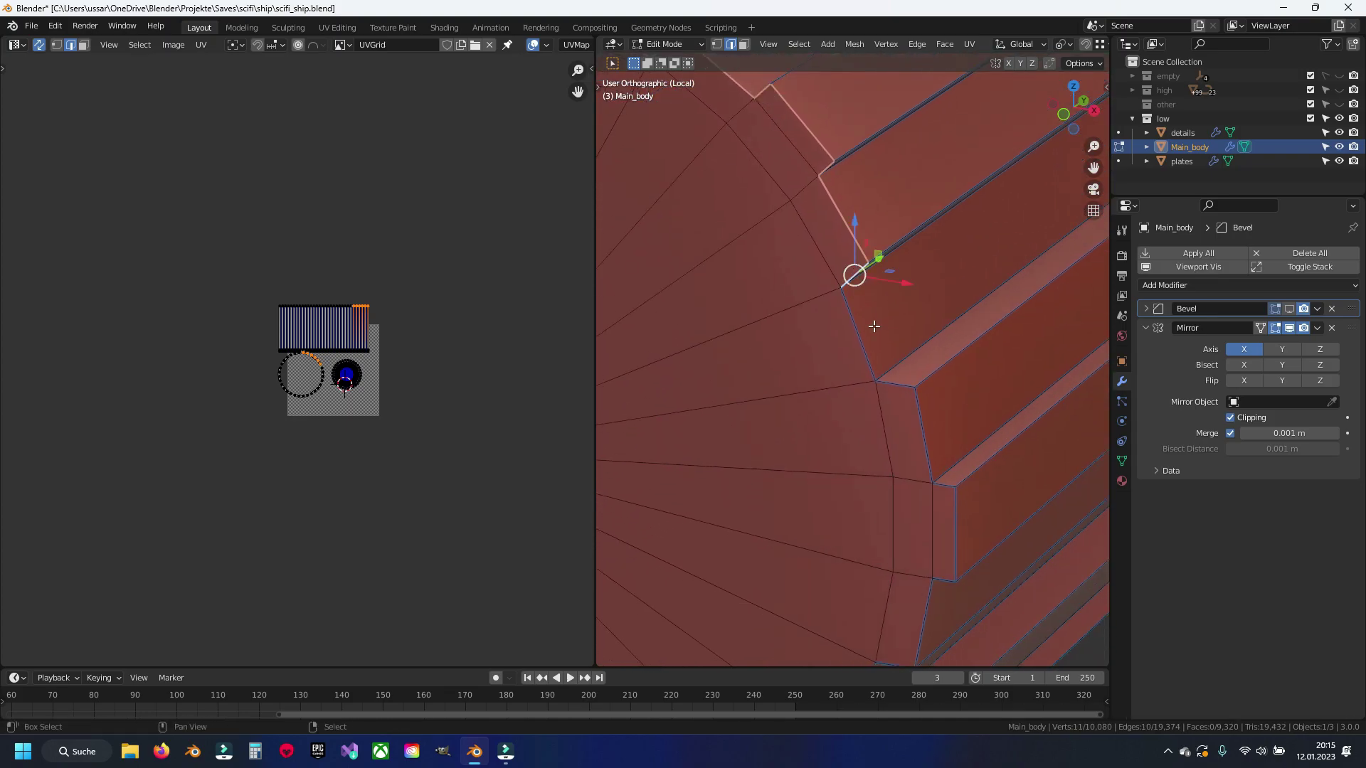
ctrl+click(903, 393)
shift+middle_drag(902, 394, 913, 297)
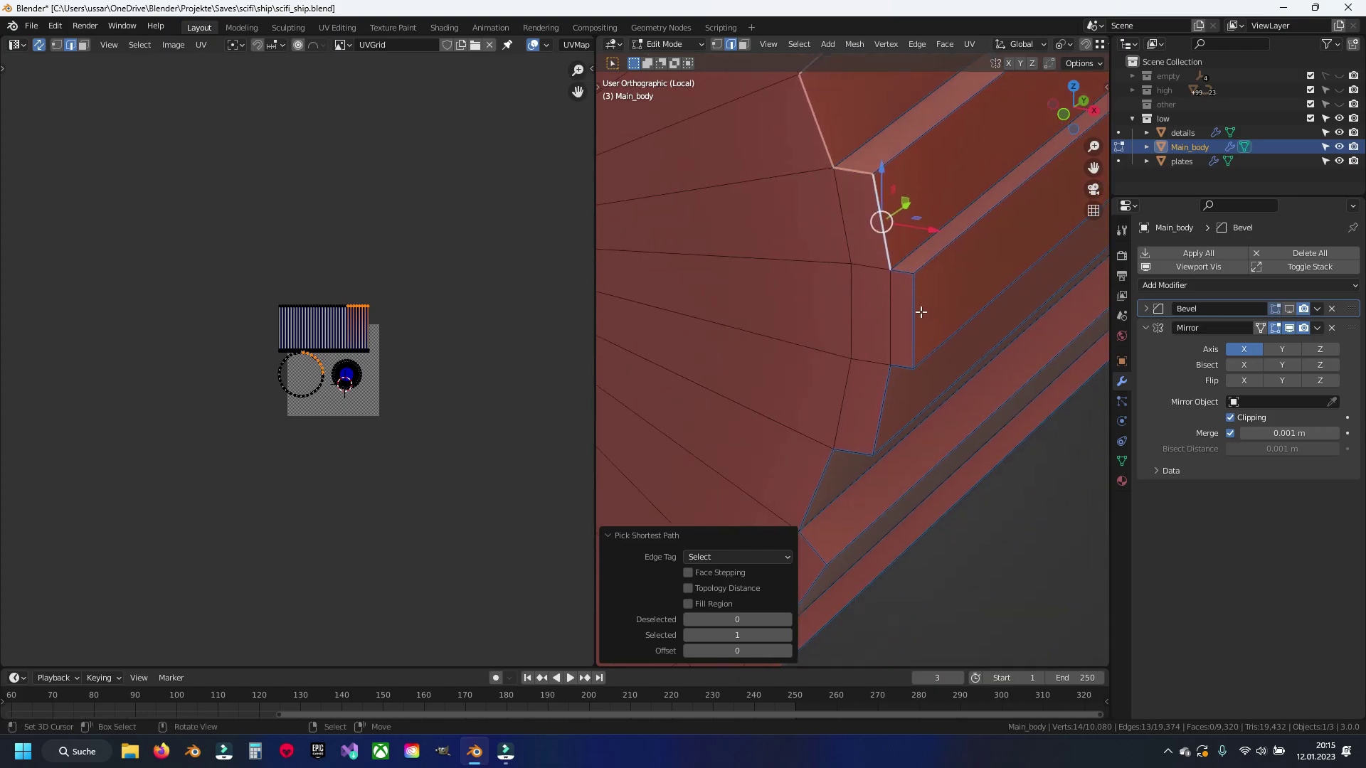
ctrl+click(902, 368)
ctrl+click(843, 454)
ctrl+click(820, 486)
shift+middle_drag(819, 486, 912, 254)
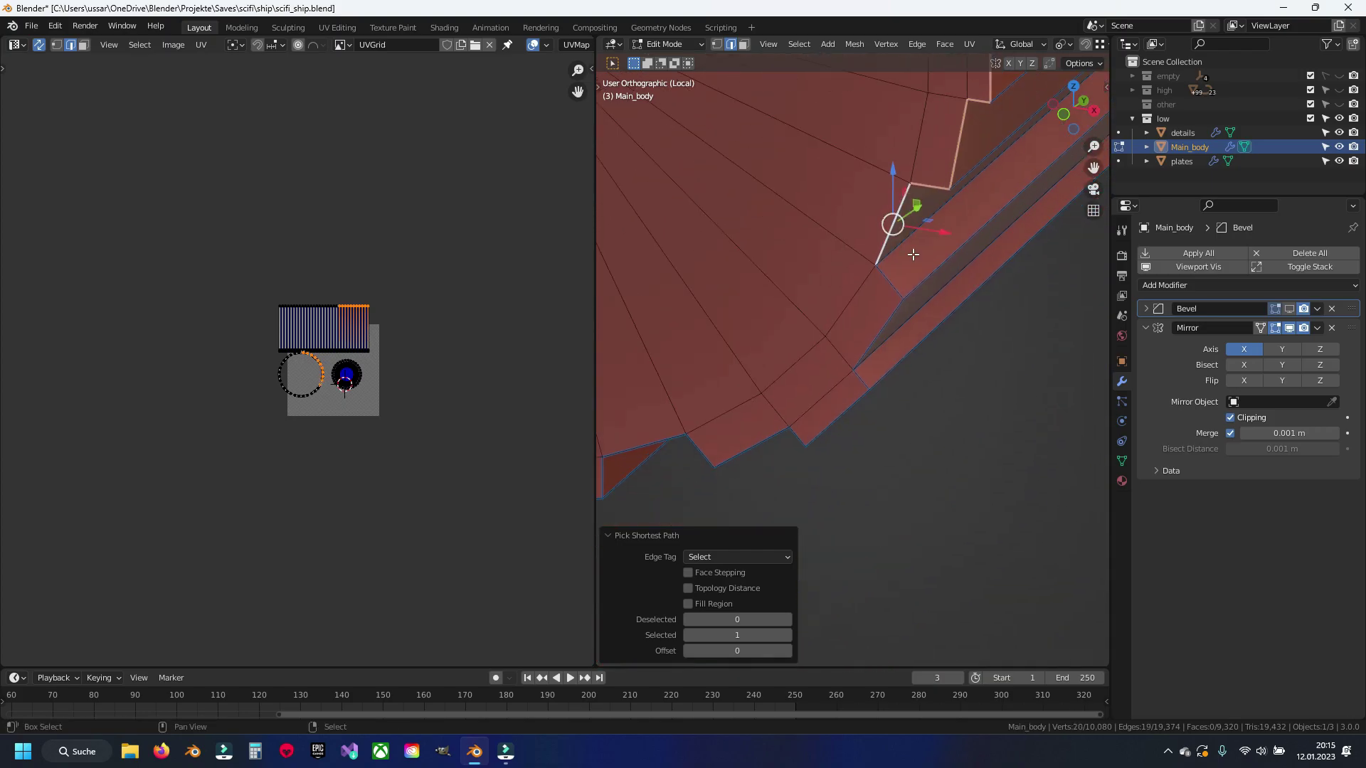
ctrl+click(889, 319)
ctrl+click(839, 412)
ctrl+click(754, 448)
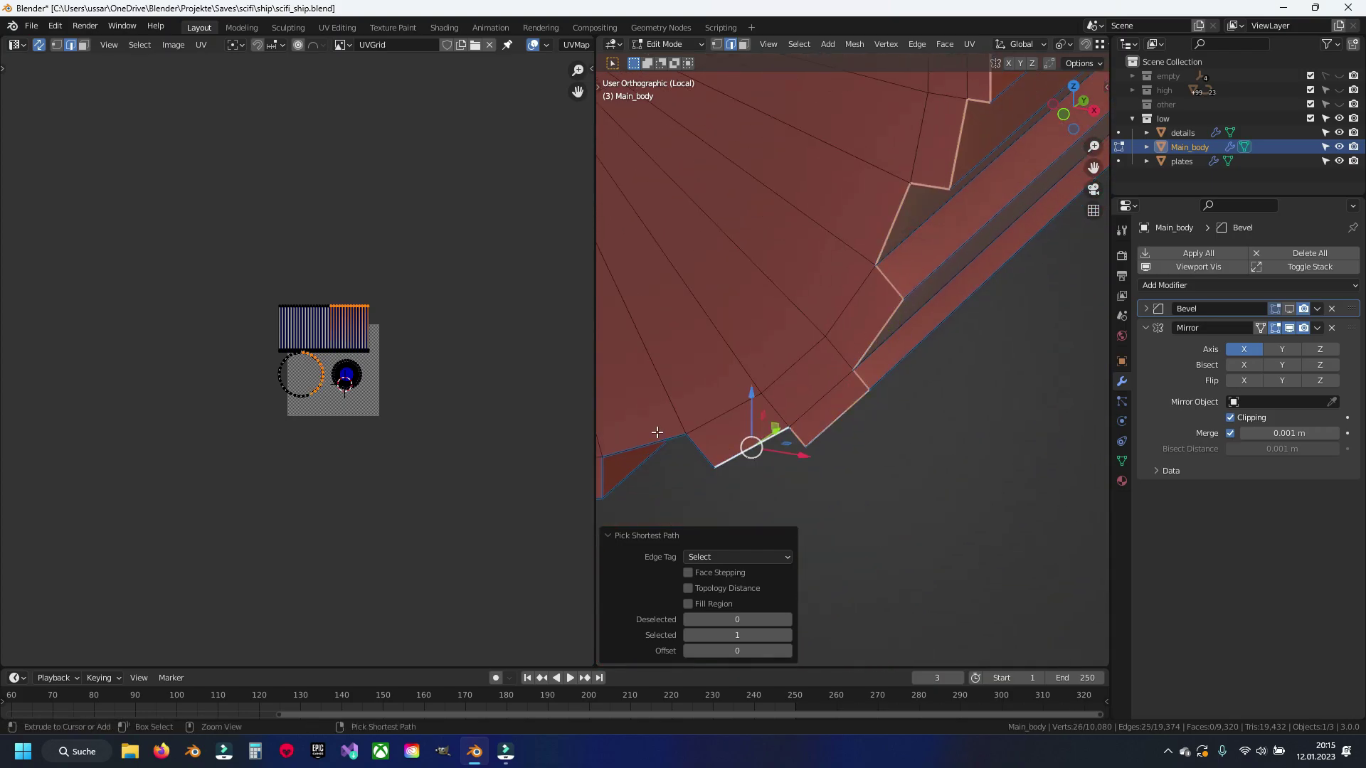
shift+middle_drag(754, 448, 934, 341)
Step: Continue the rim path leftward along the lower rim and up the left side to the top
ctrl+click(779, 407)
ctrl+click(681, 372)
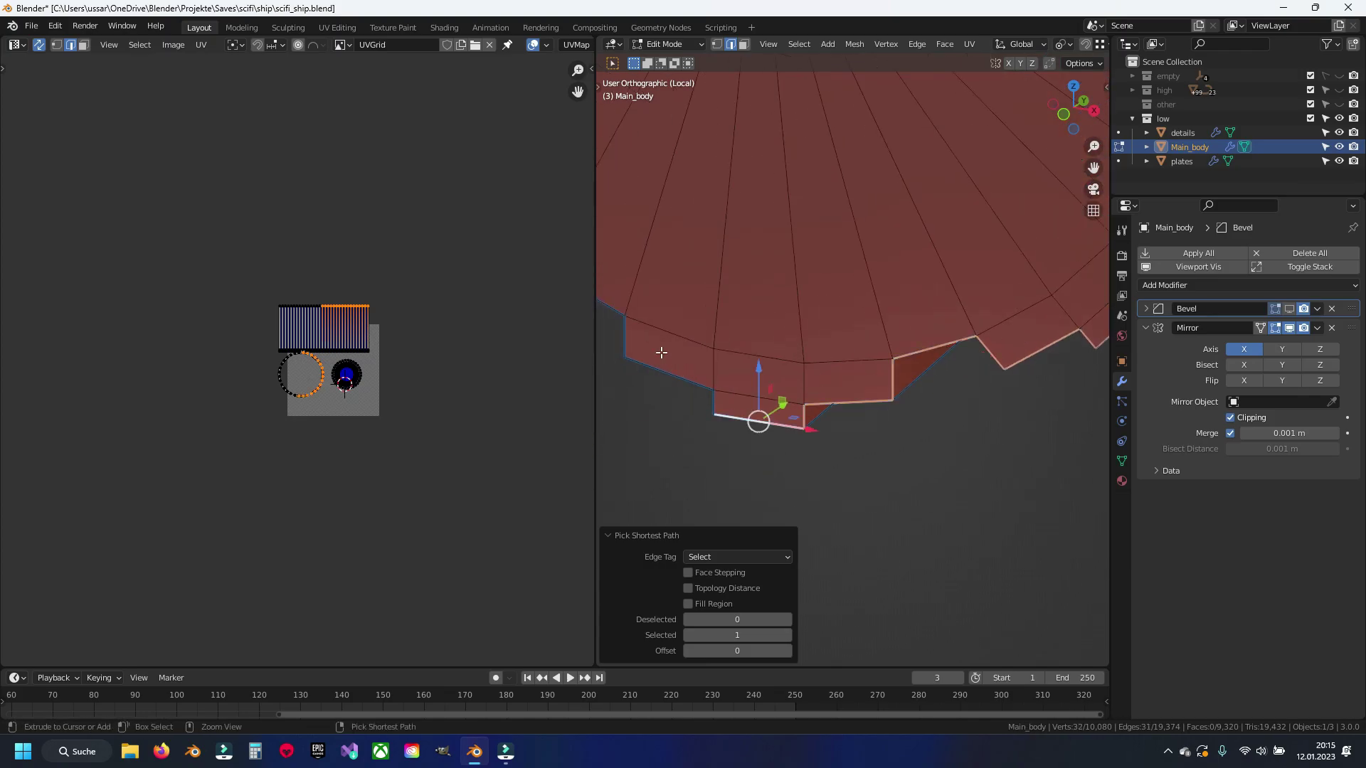
ctrl+click(626, 319)
shift+middle_drag(611, 280, 869, 411)
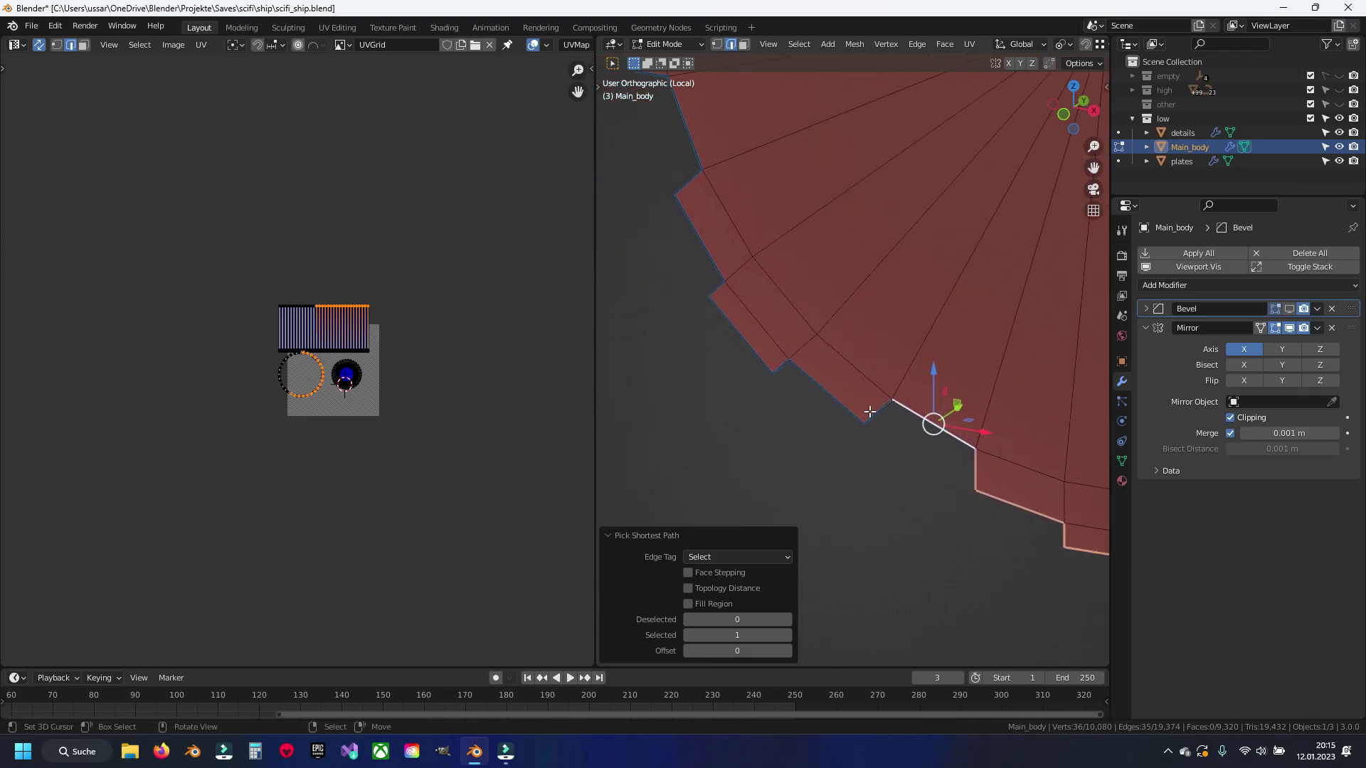
ctrl+click(825, 394)
ctrl+click(736, 323)
ctrl+click(705, 224)
shift+middle_drag(705, 132, 825, 464)
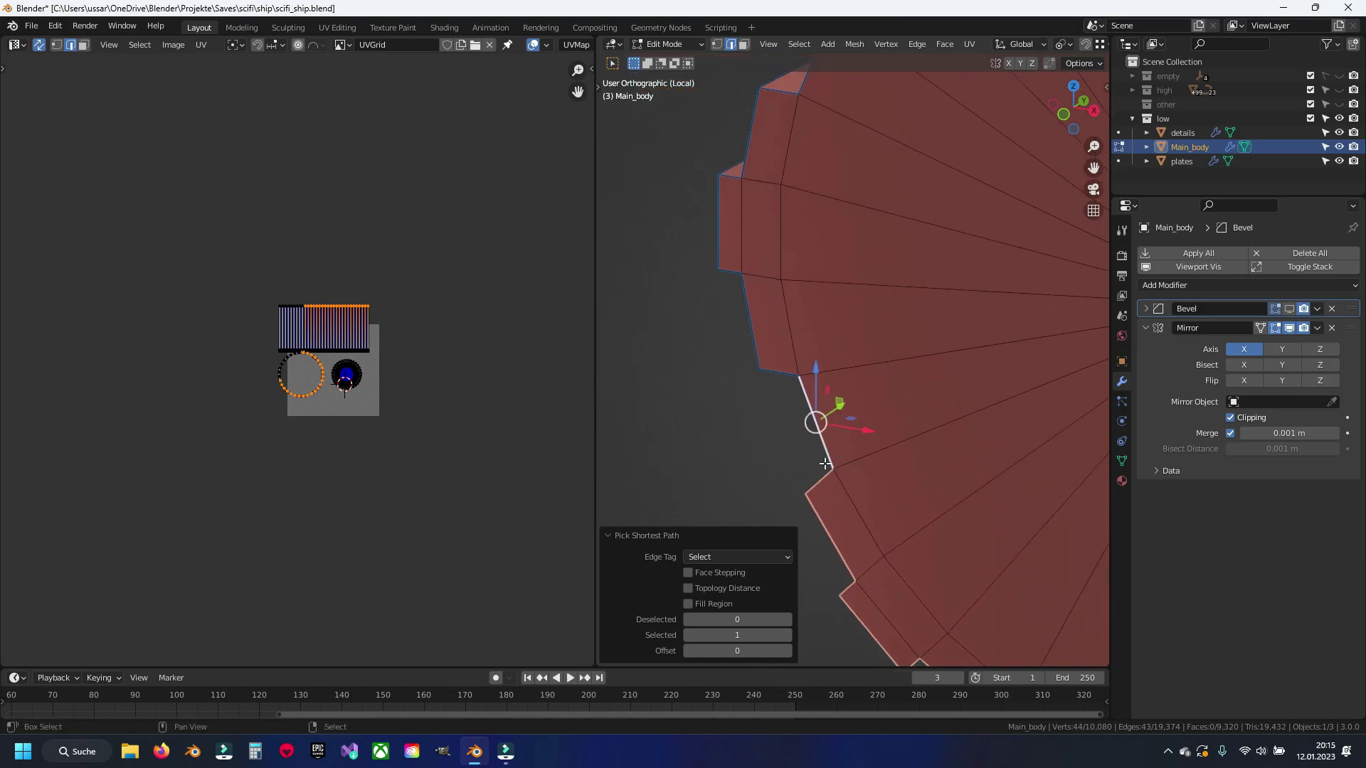
ctrl+click(741, 323)
ctrl+click(722, 211)
ctrl+click(813, 89)
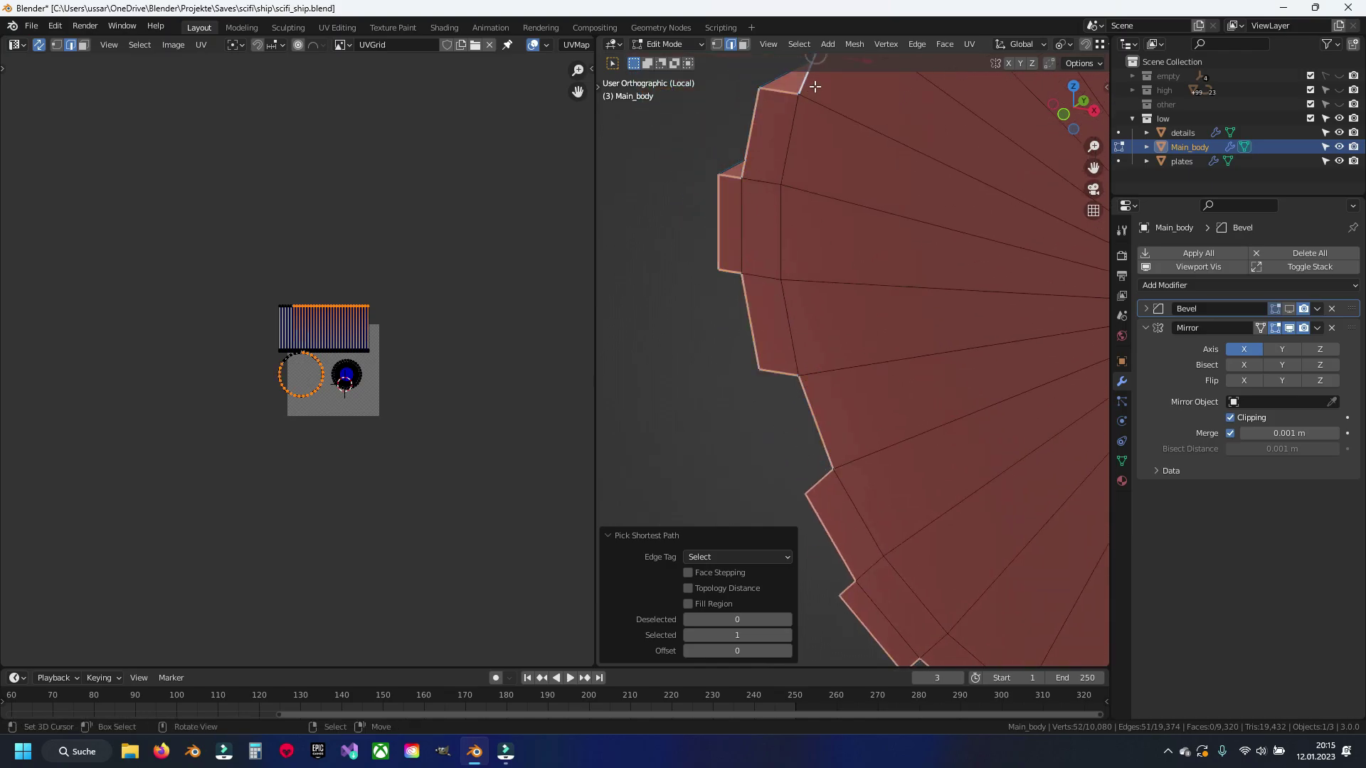
Step: Close the rim edge path across the top rim edges
shift+middle_drag(815, 86, 779, 460)
ctrl+click(784, 368)
ctrl+click(827, 258)
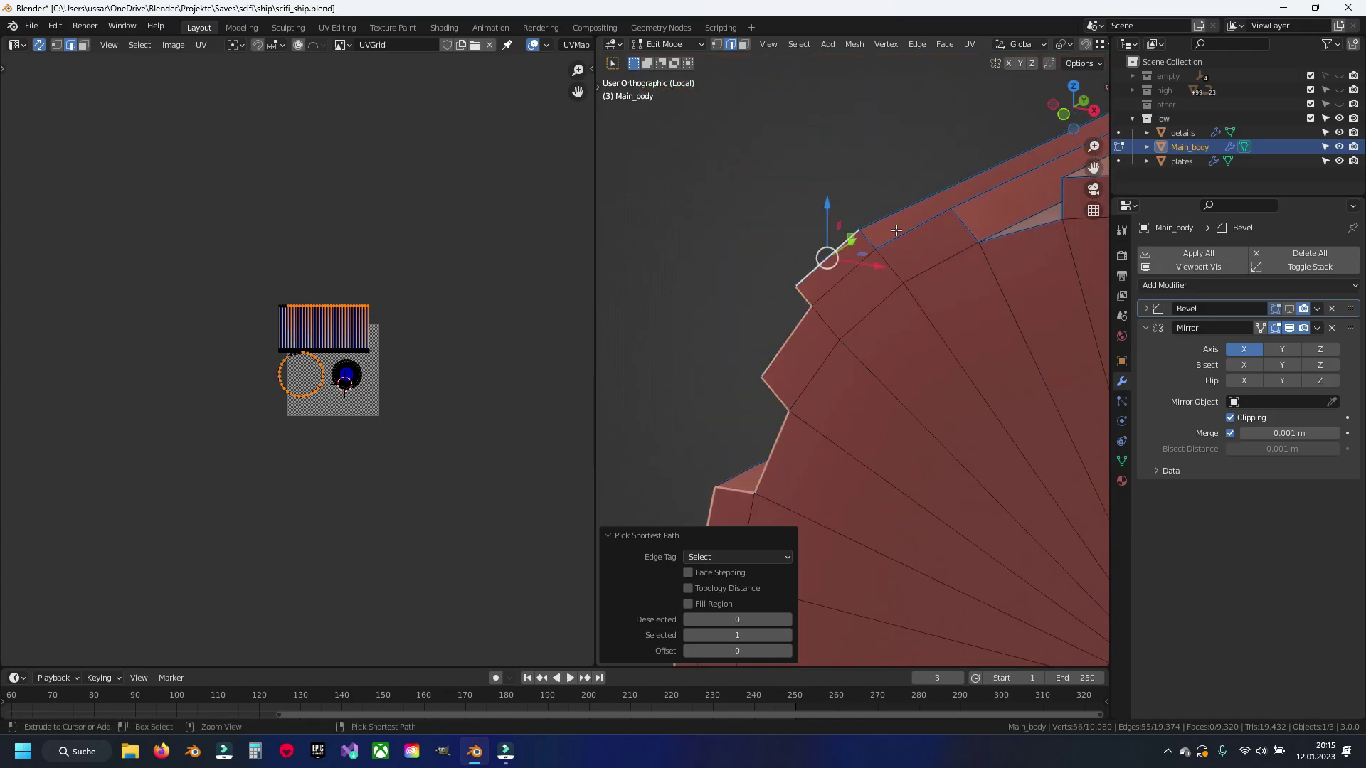
ctrl+click(917, 230)
middle_drag(1026, 238, 768, 302)
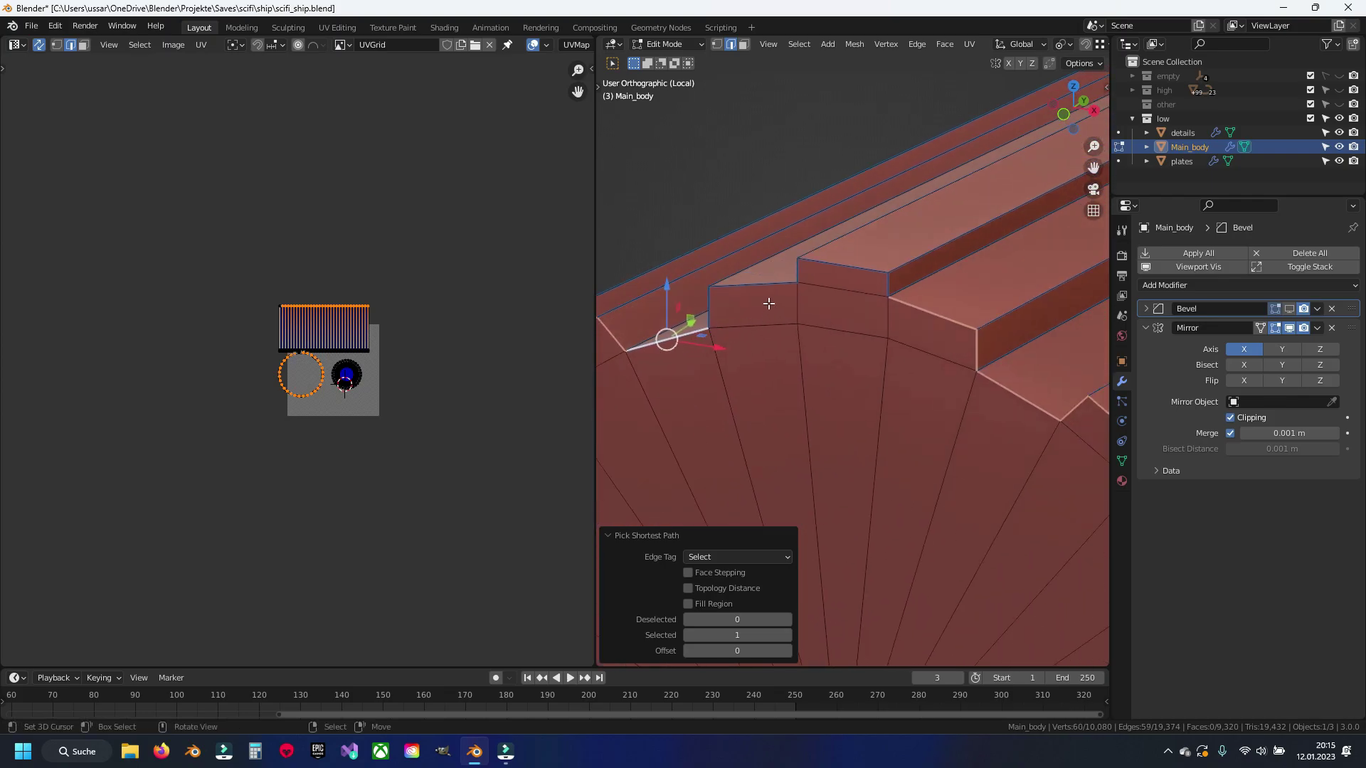
ctrl+click(753, 284)
ctrl+click(854, 267)
Step: Mark the closed rim path as a UV seam and clear the selection
key(ctrl+e)
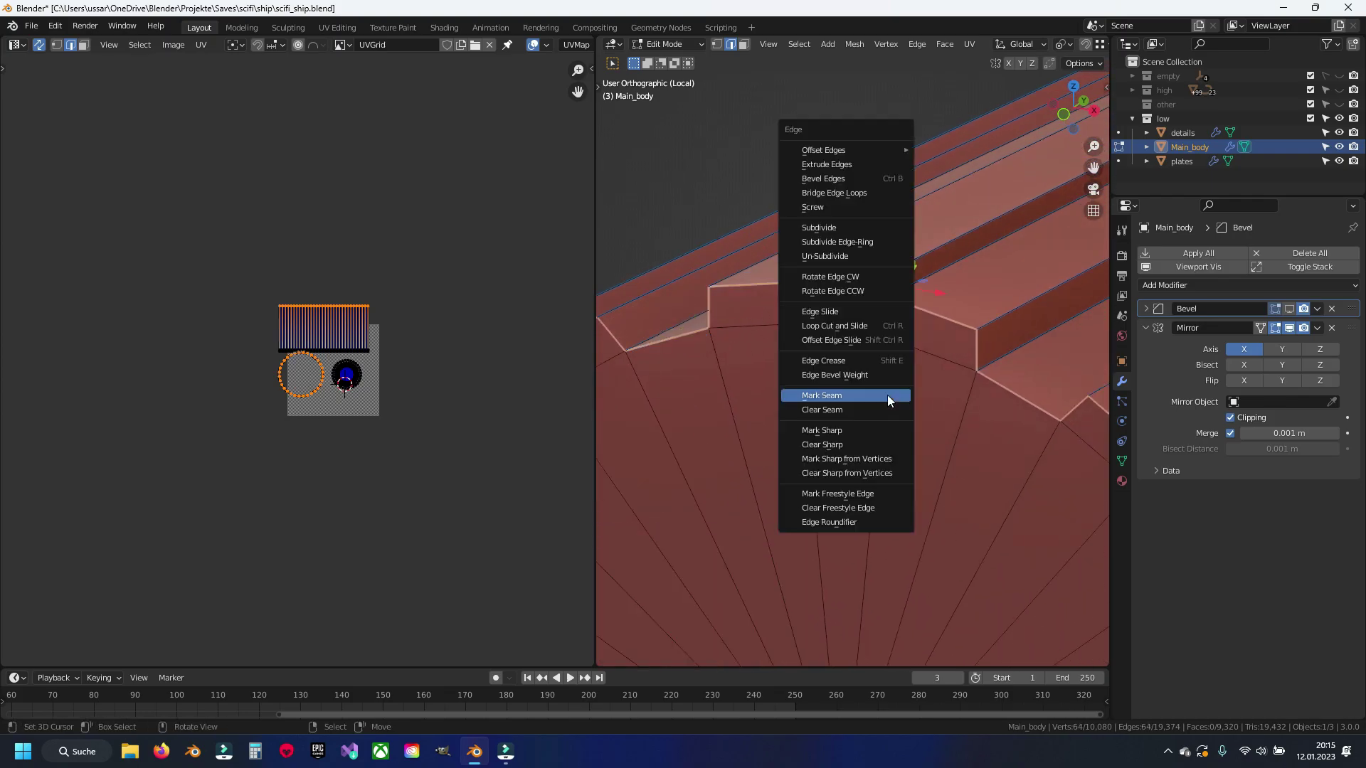
click(886, 395)
key(alt+a)
mouse_move(868, 410)
middle_down()
mouse_move(1048, 461)
mouse_move(930, 452)
mouse_move(1068, 440)
mouse_move(970, 406)
middle_up()
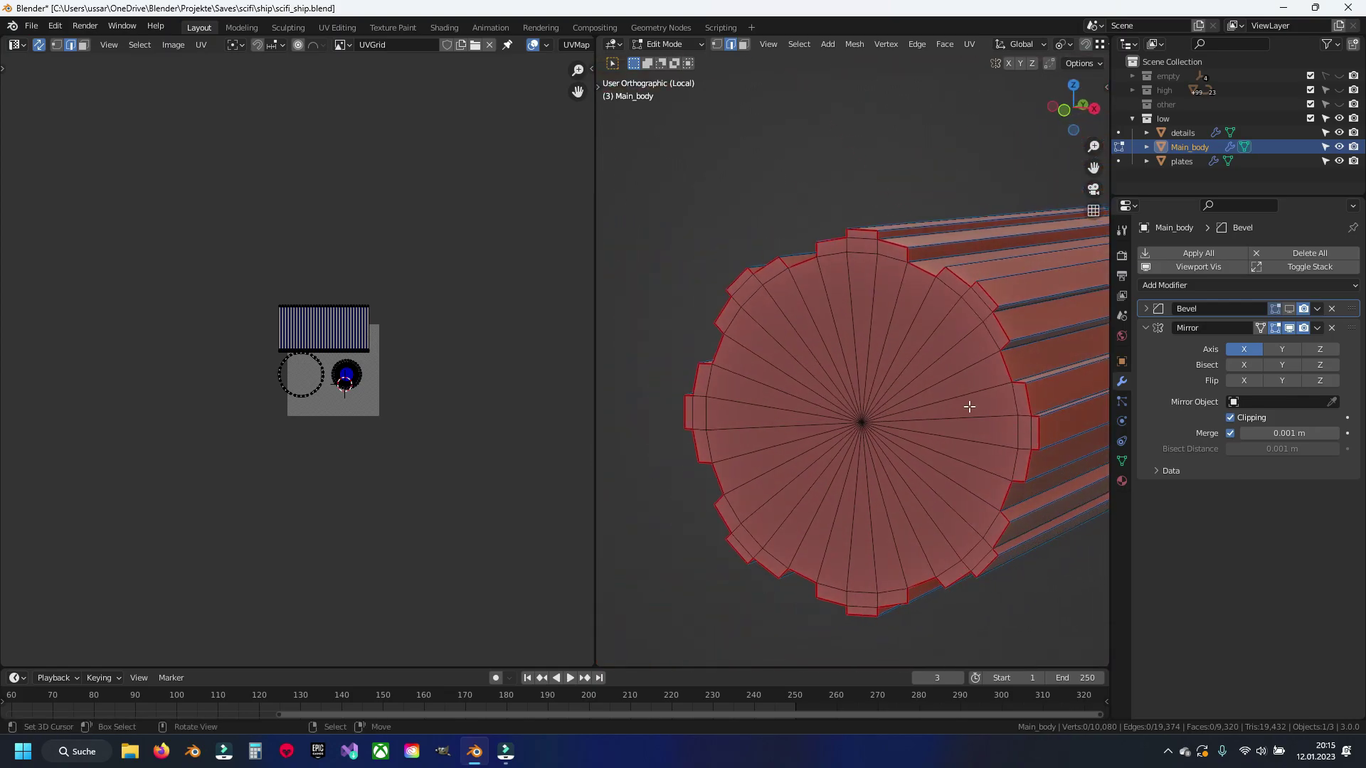
Step: In vertex mode, select the cap's centre vertex and snap the first two top rim vertices onto it
scroll(908, 341, up, 1)
key(1)
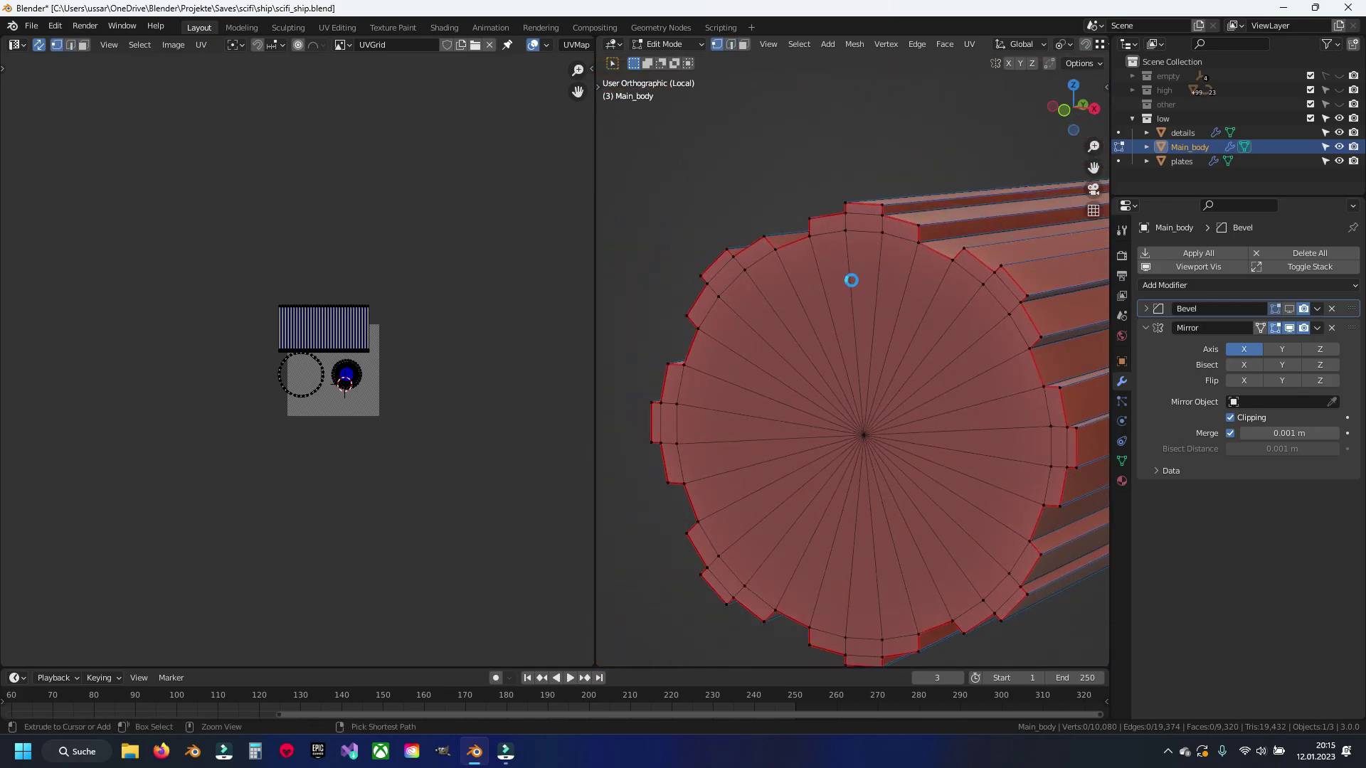
scroll(853, 270, up, 1)
scroll(854, 256, up, 1)
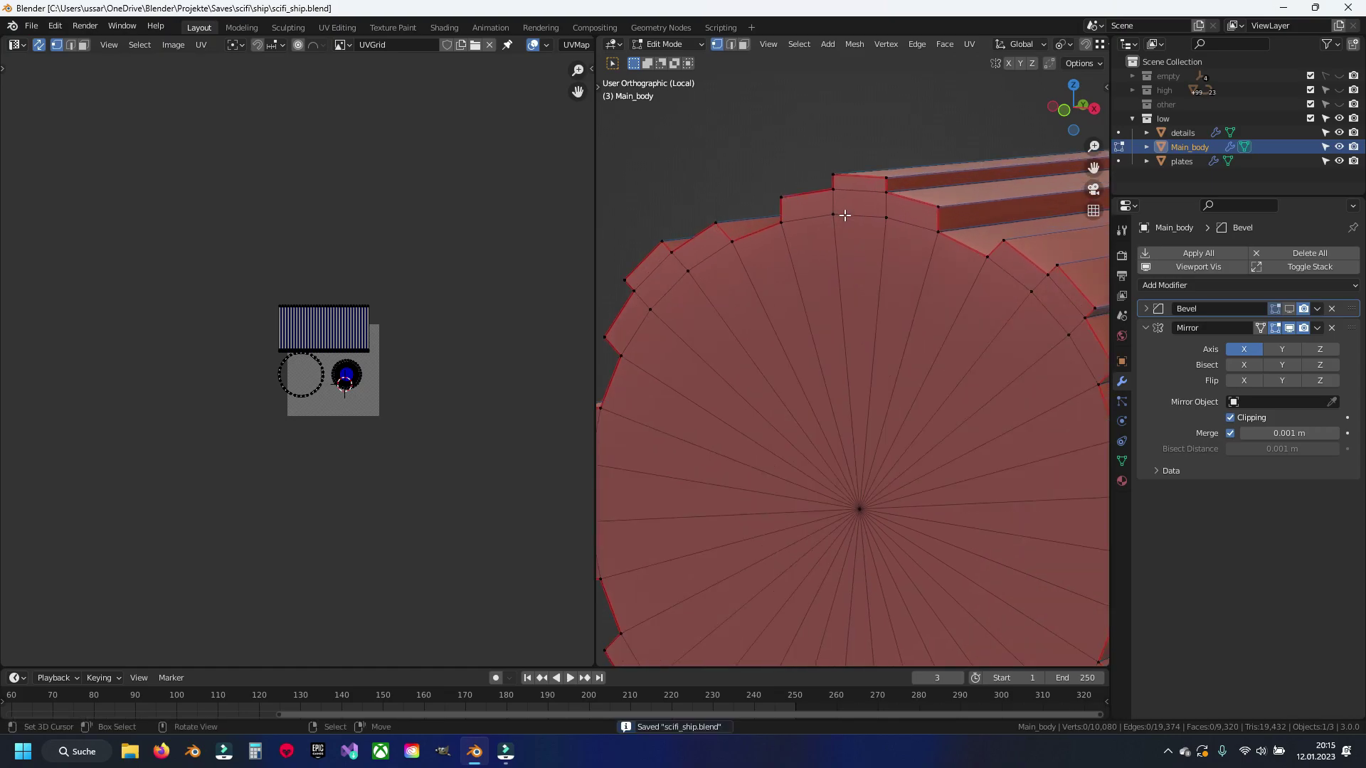
key(2)
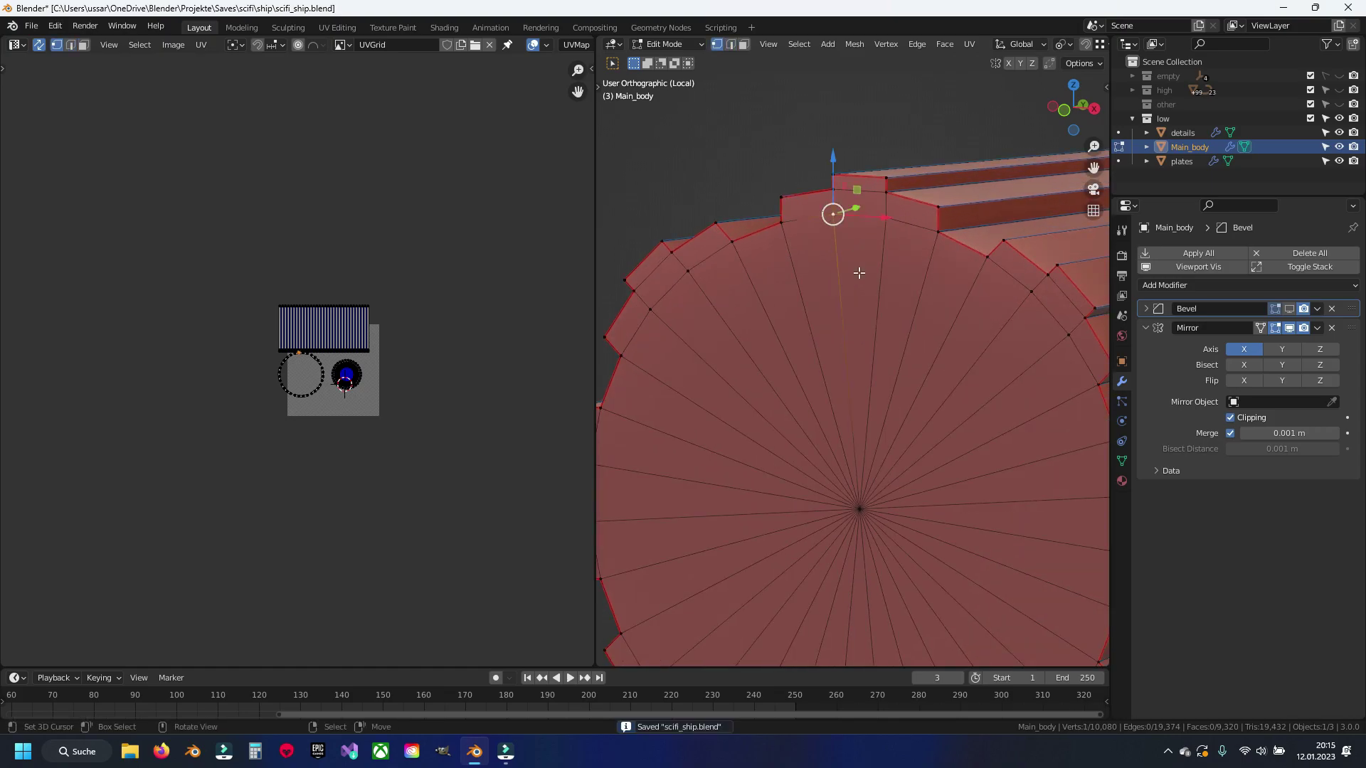
click(862, 511)
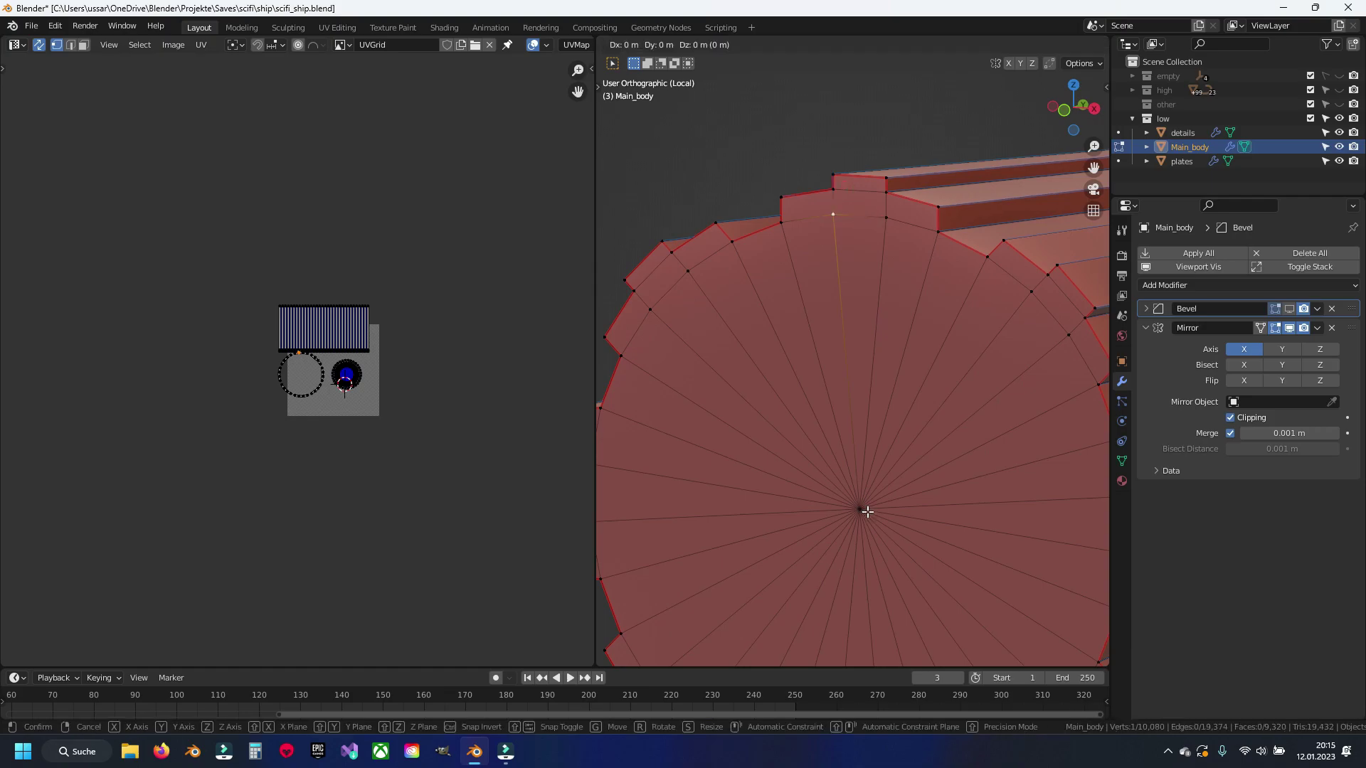
click(853, 435)
key(ctrl+g)
click(858, 498)
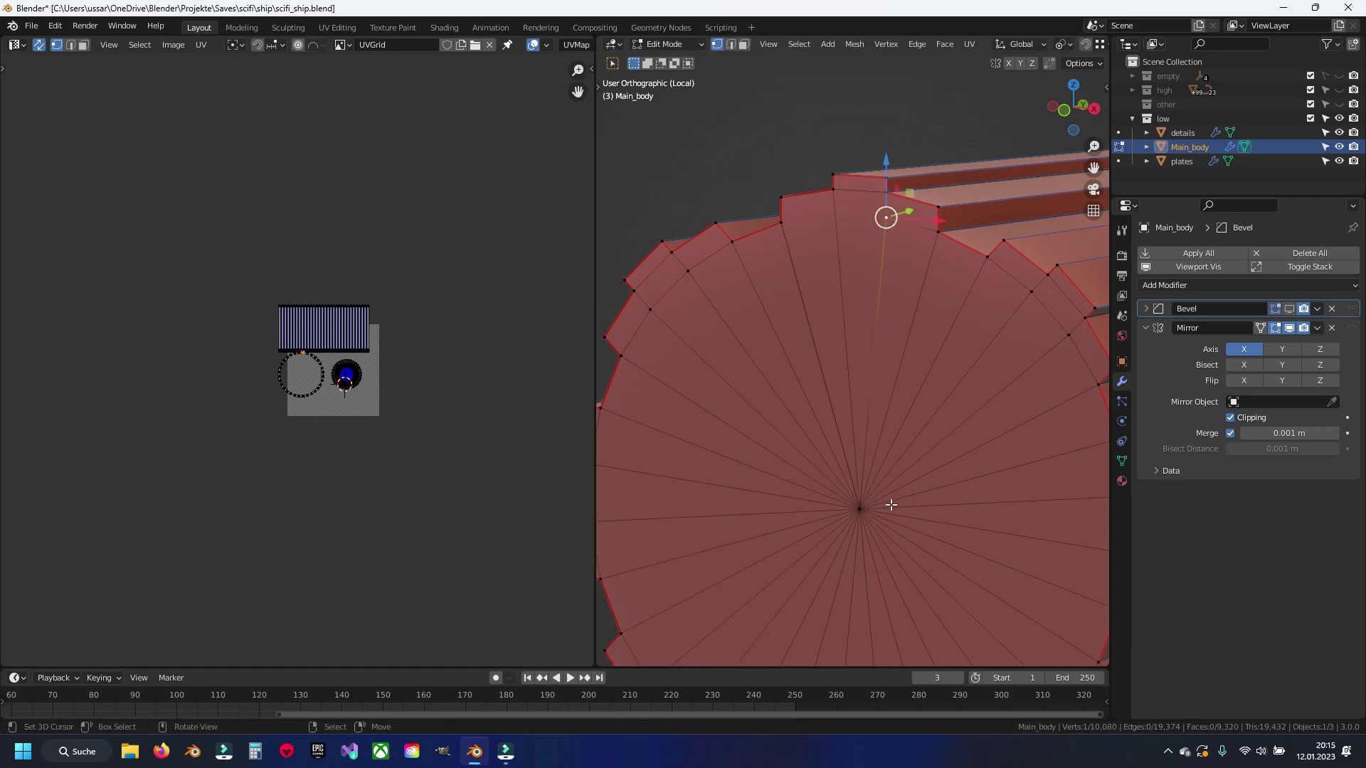
click(862, 506)
key(g)
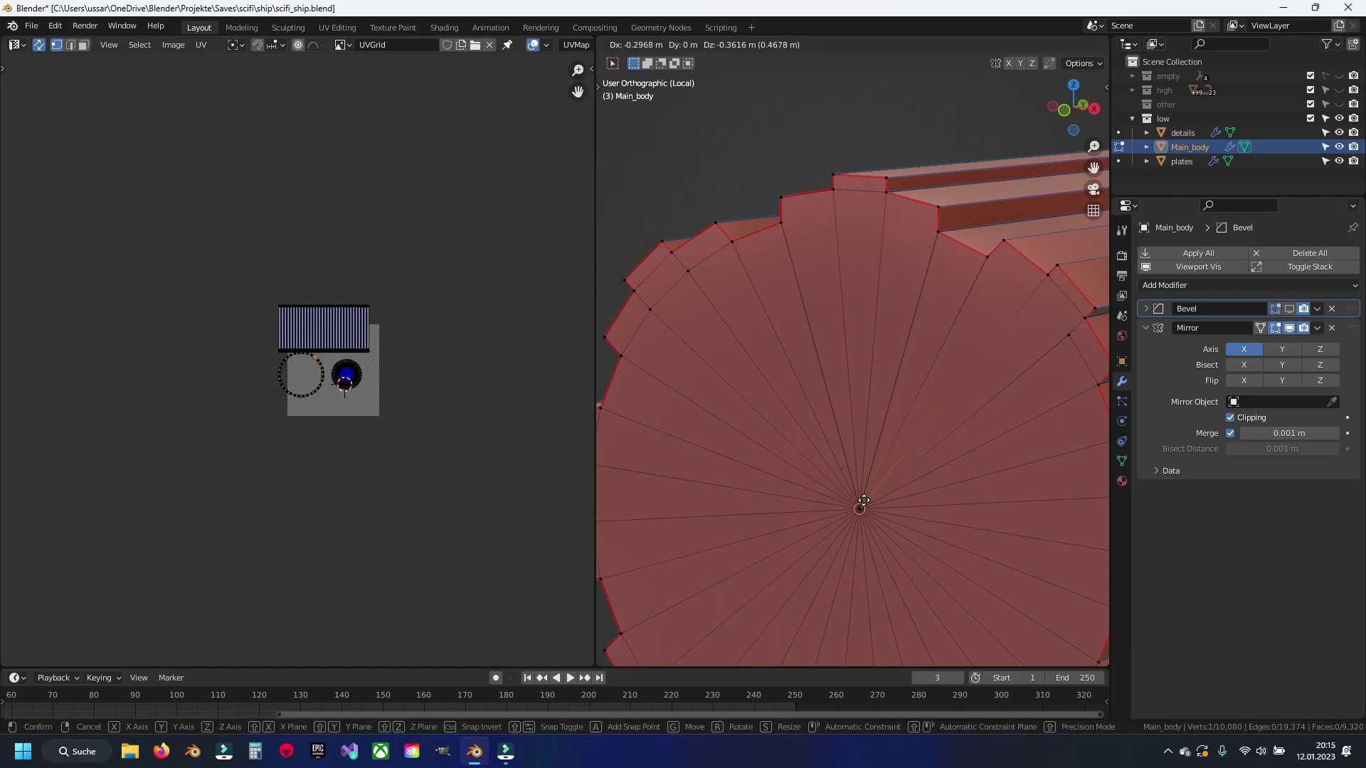
click(860, 506)
Step: Snap the upper-left, left and lower-left rim vertices onto the cap's centre
click(1068, 334)
key(g)
click(861, 510)
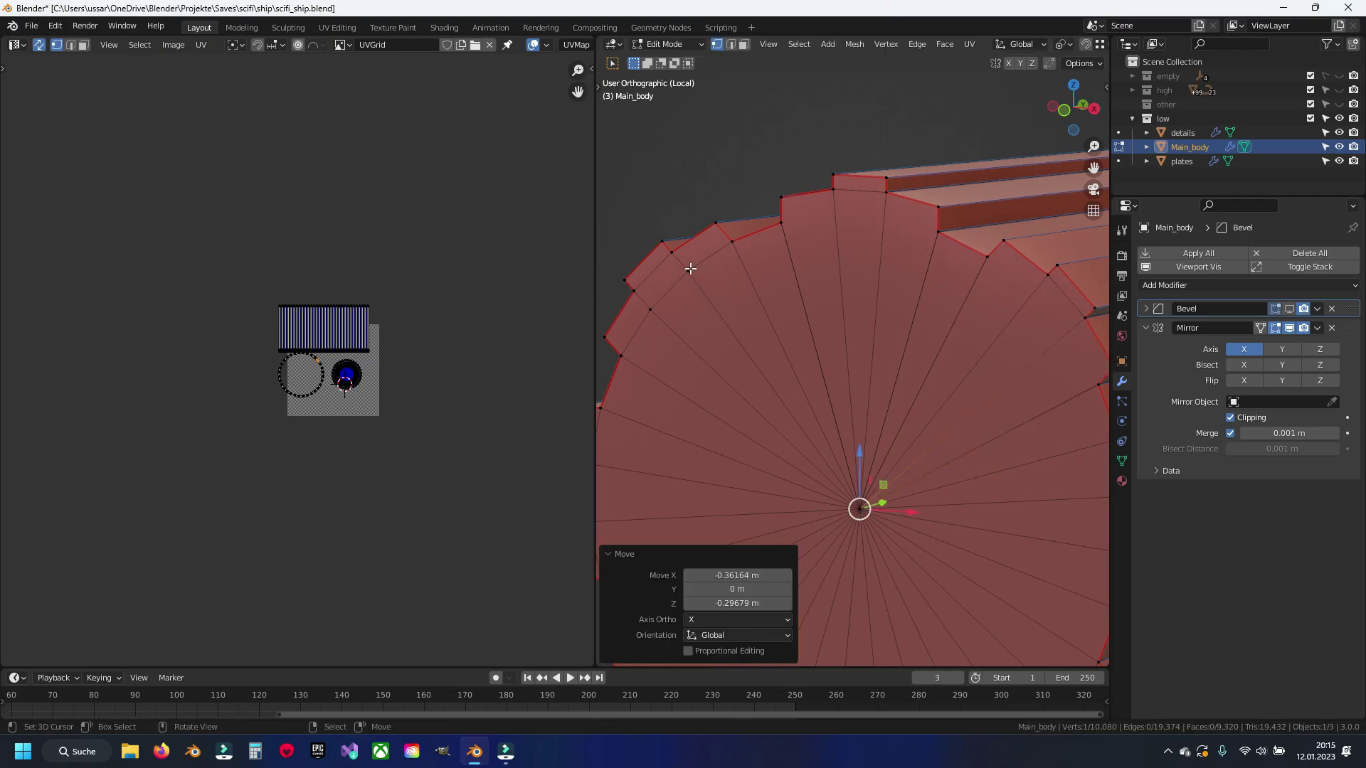
click(649, 309)
key(g)
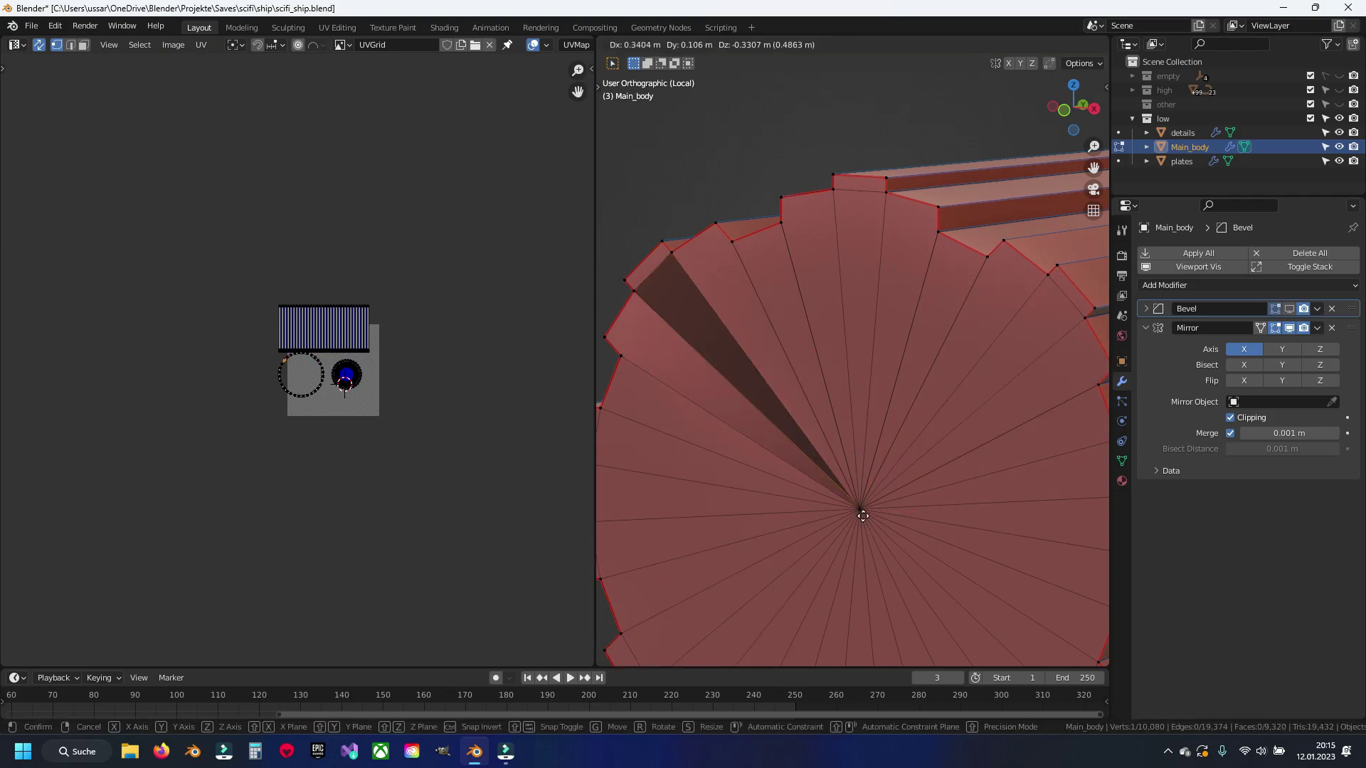
click(859, 507)
shift+middle_drag(868, 563, 915, 368)
click(639, 270)
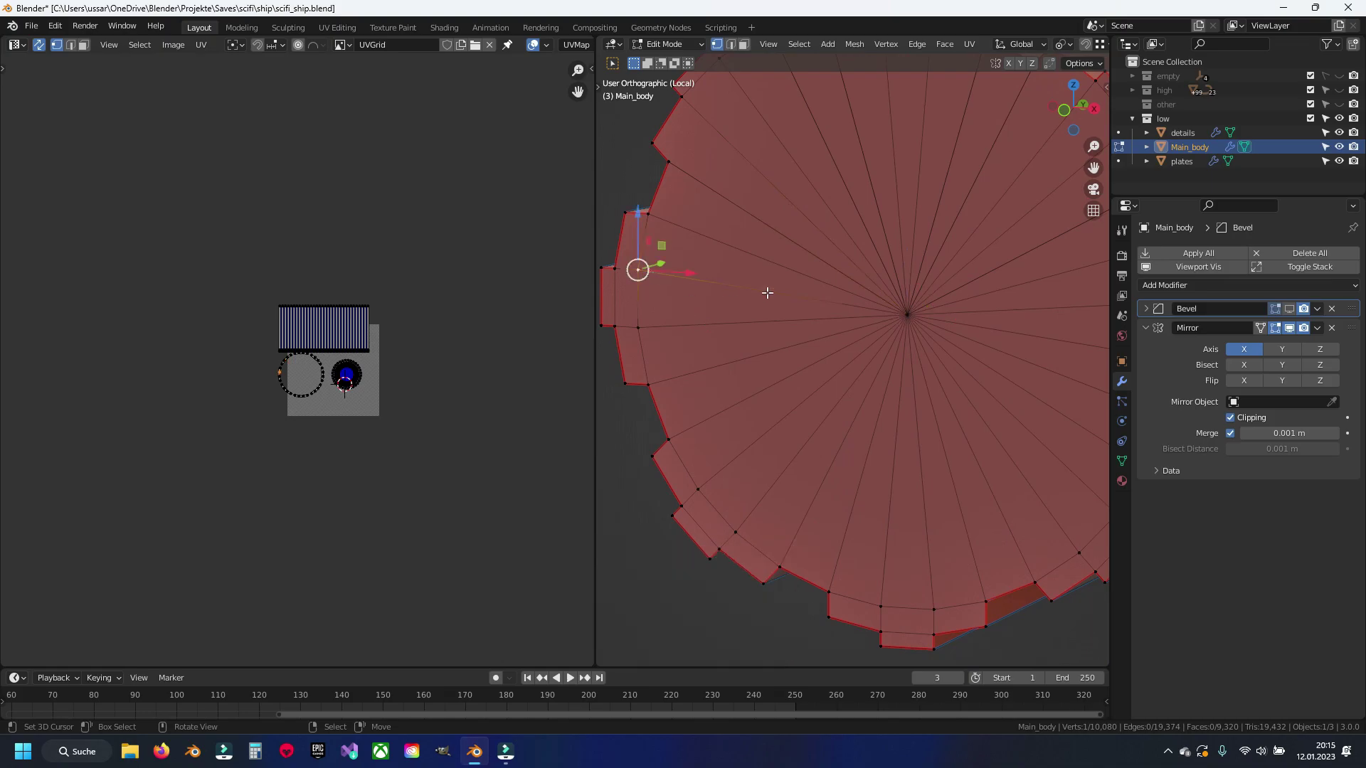
key(g)
click(908, 314)
click(638, 328)
key(g)
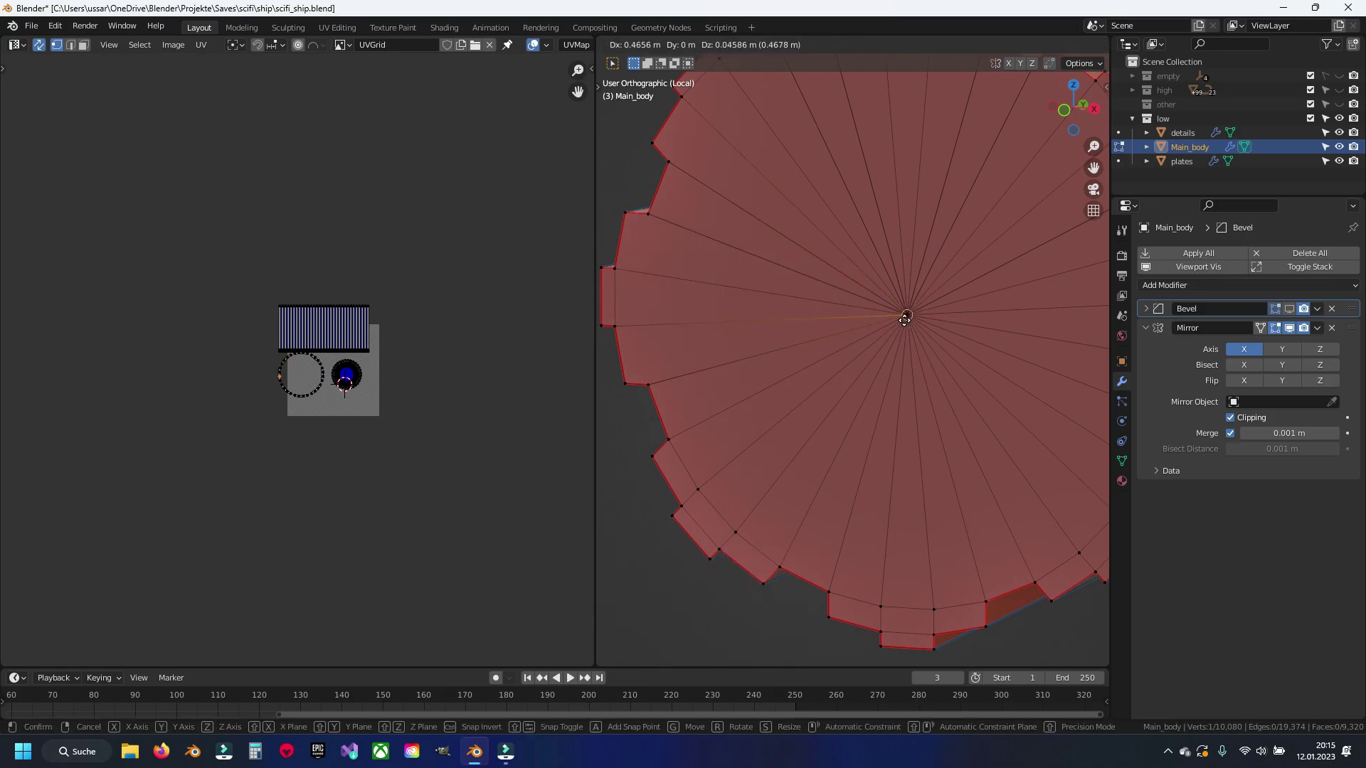
click(907, 313)
Step: Snap the remaining lower-left and bottom rim vertices onto the centre
click(698, 489)
key(g)
click(907, 314)
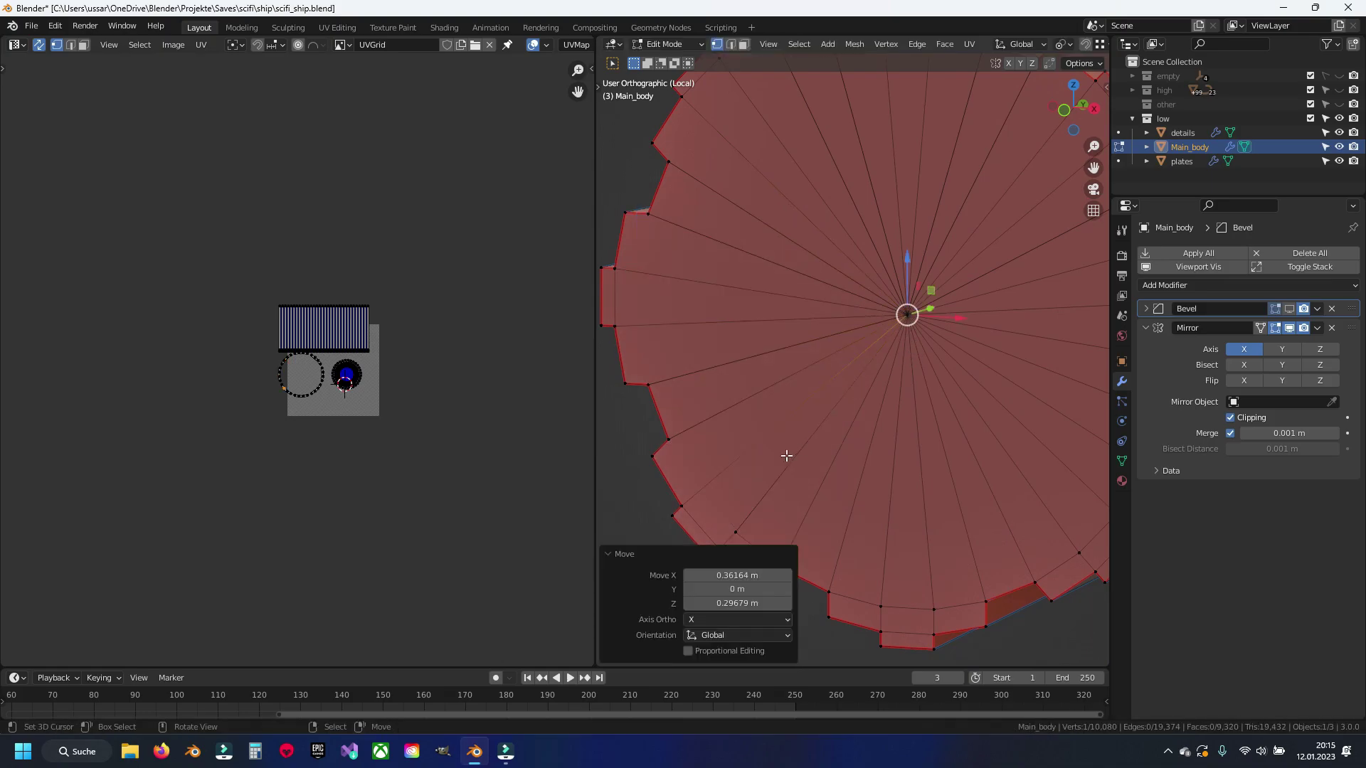
click(742, 521)
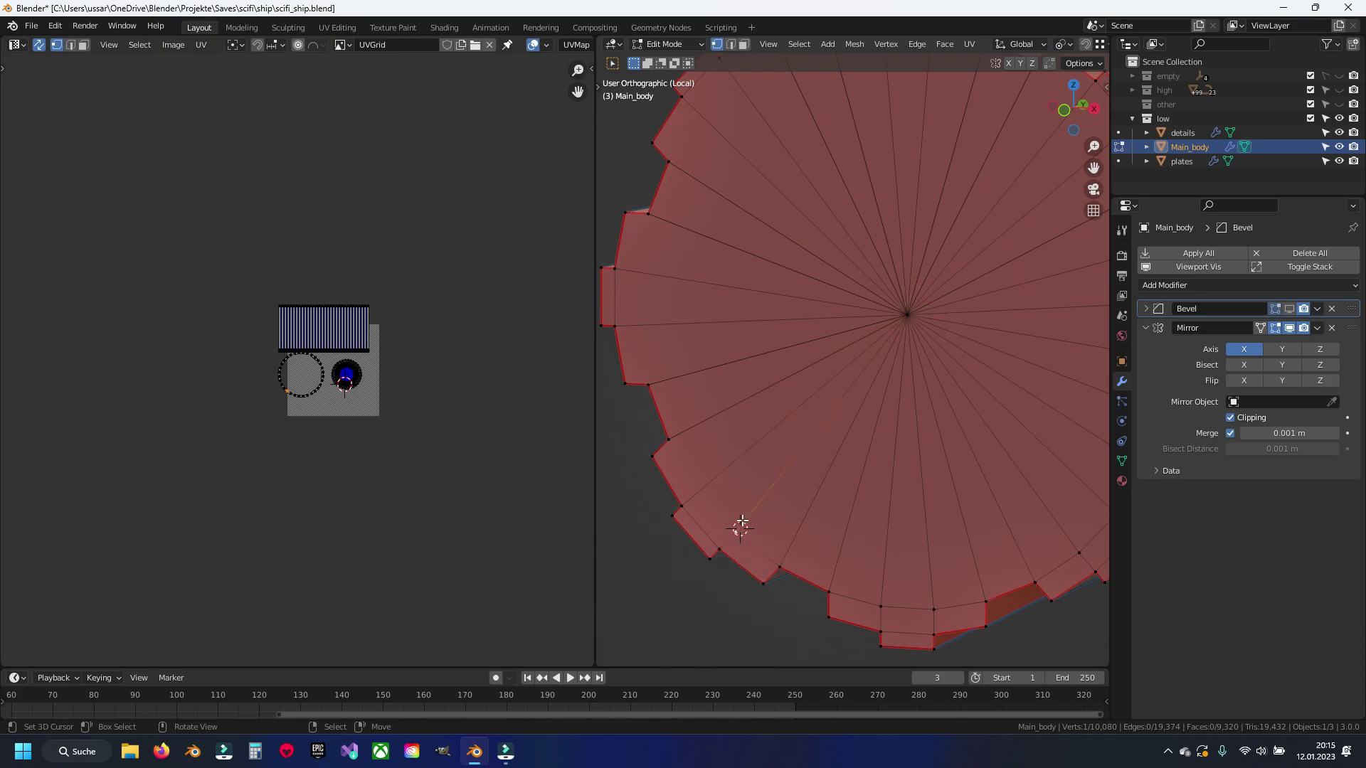
key(g)
click(907, 314)
click(881, 607)
key(g)
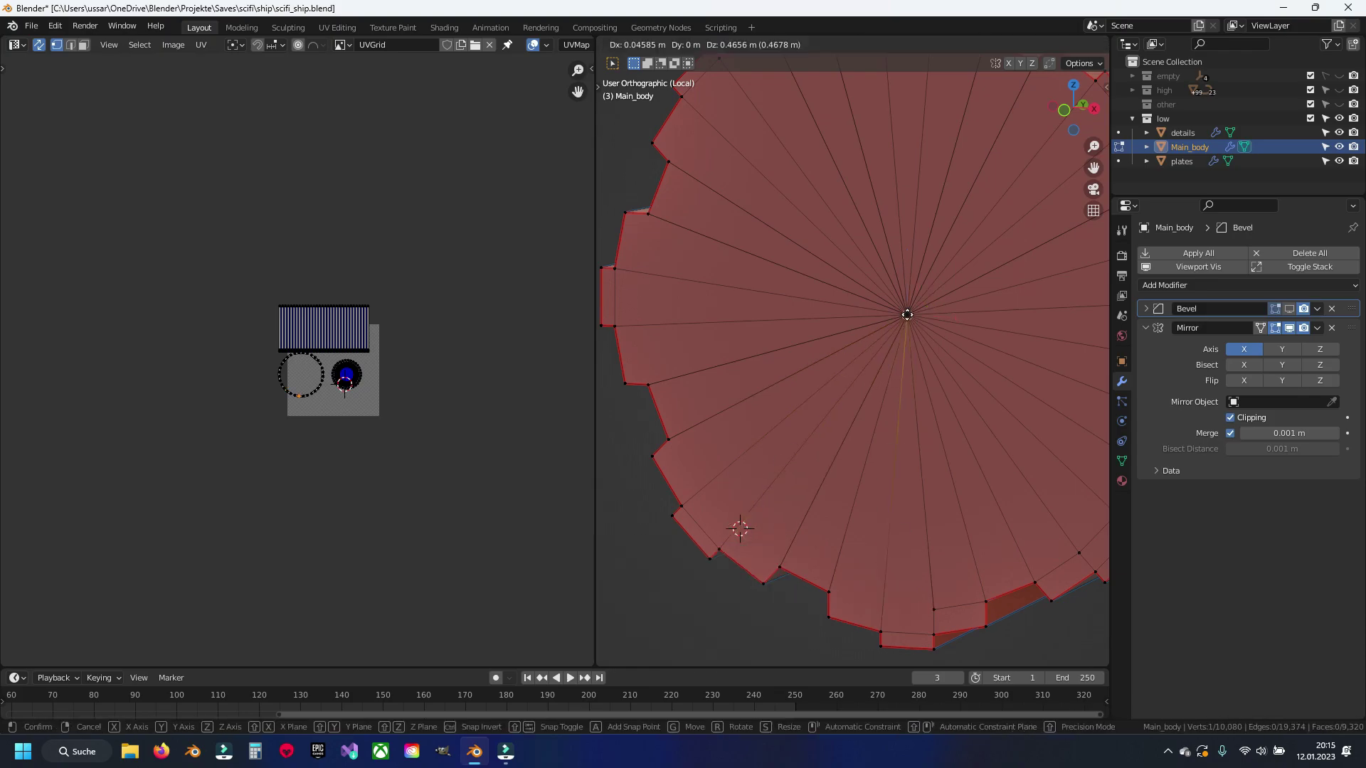
click(907, 315)
click(930, 607)
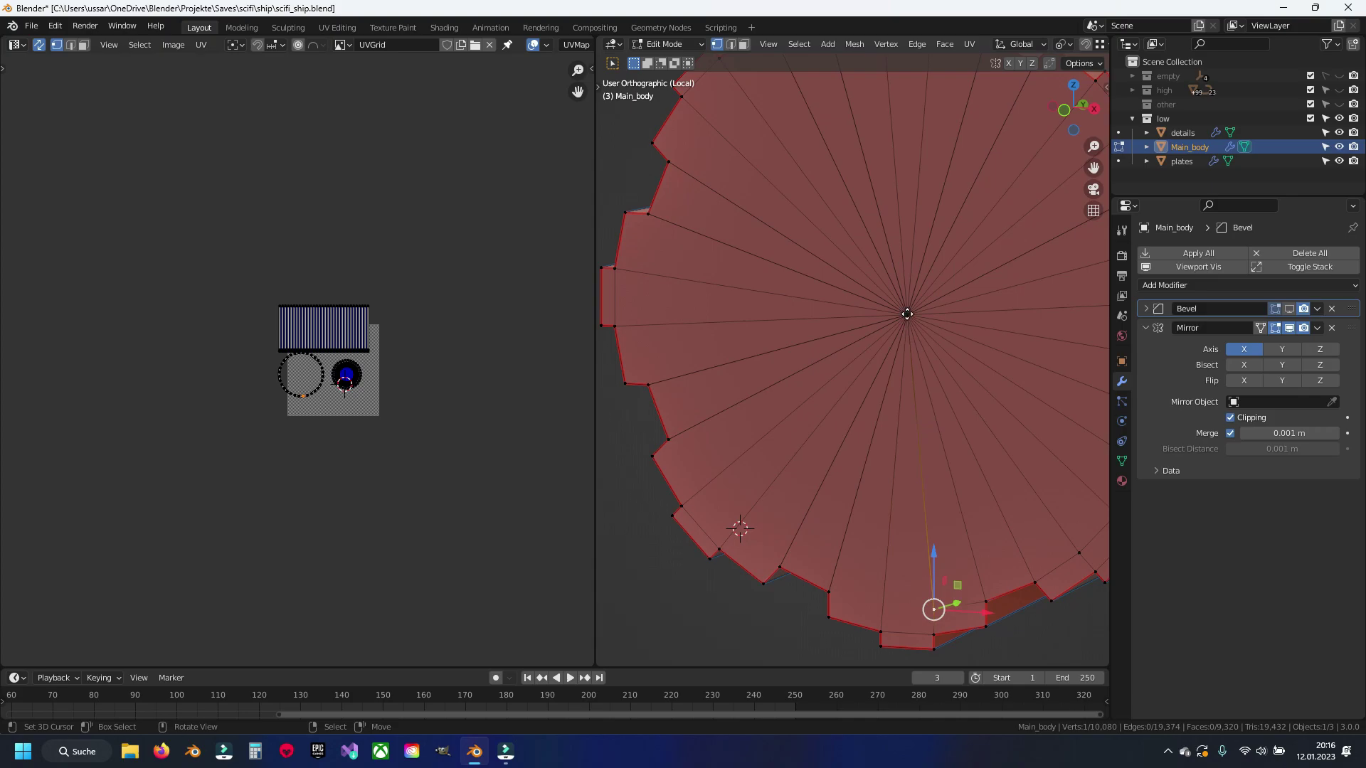
key(g)
click(907, 314)
Step: Snap the right-side rim vertices into the hub centre
middle_drag(907, 314, 884, 546)
click(885, 546)
key(g)
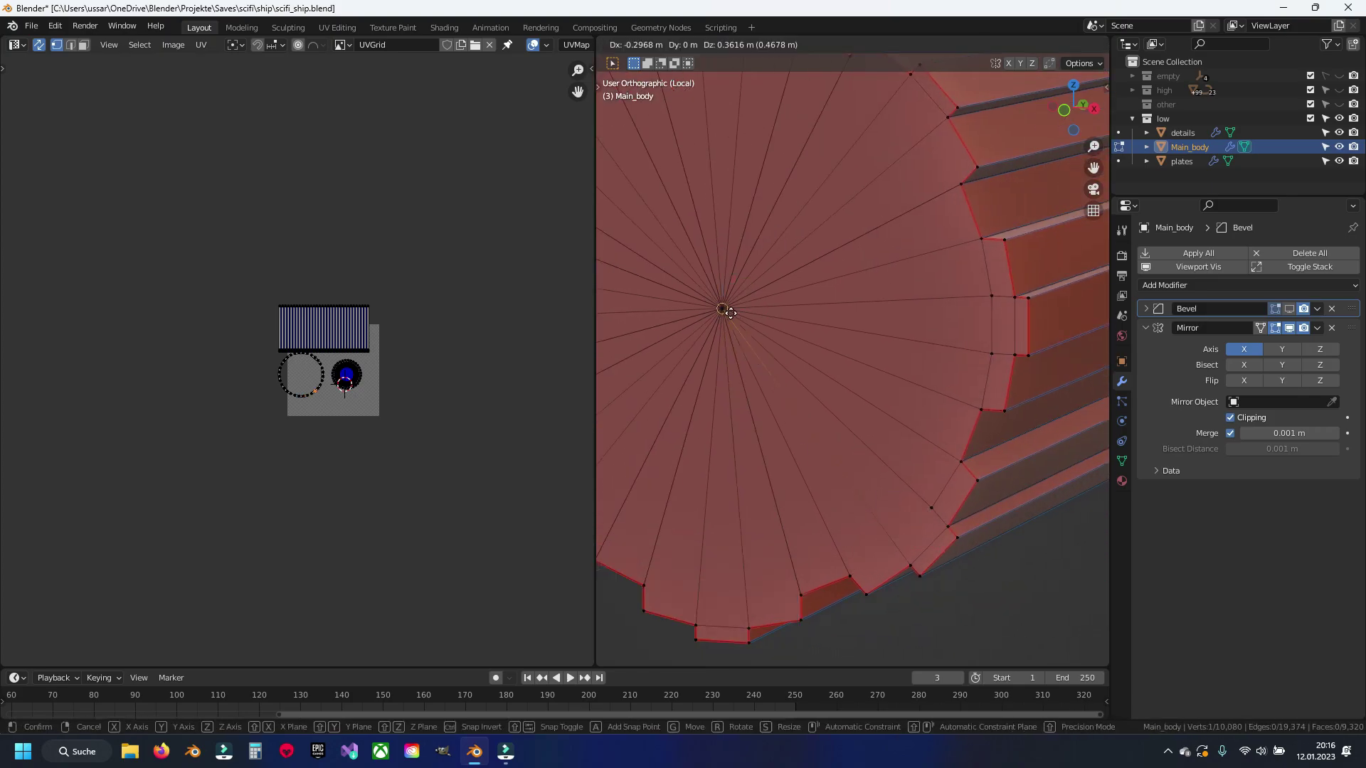
click(722, 308)
click(942, 525)
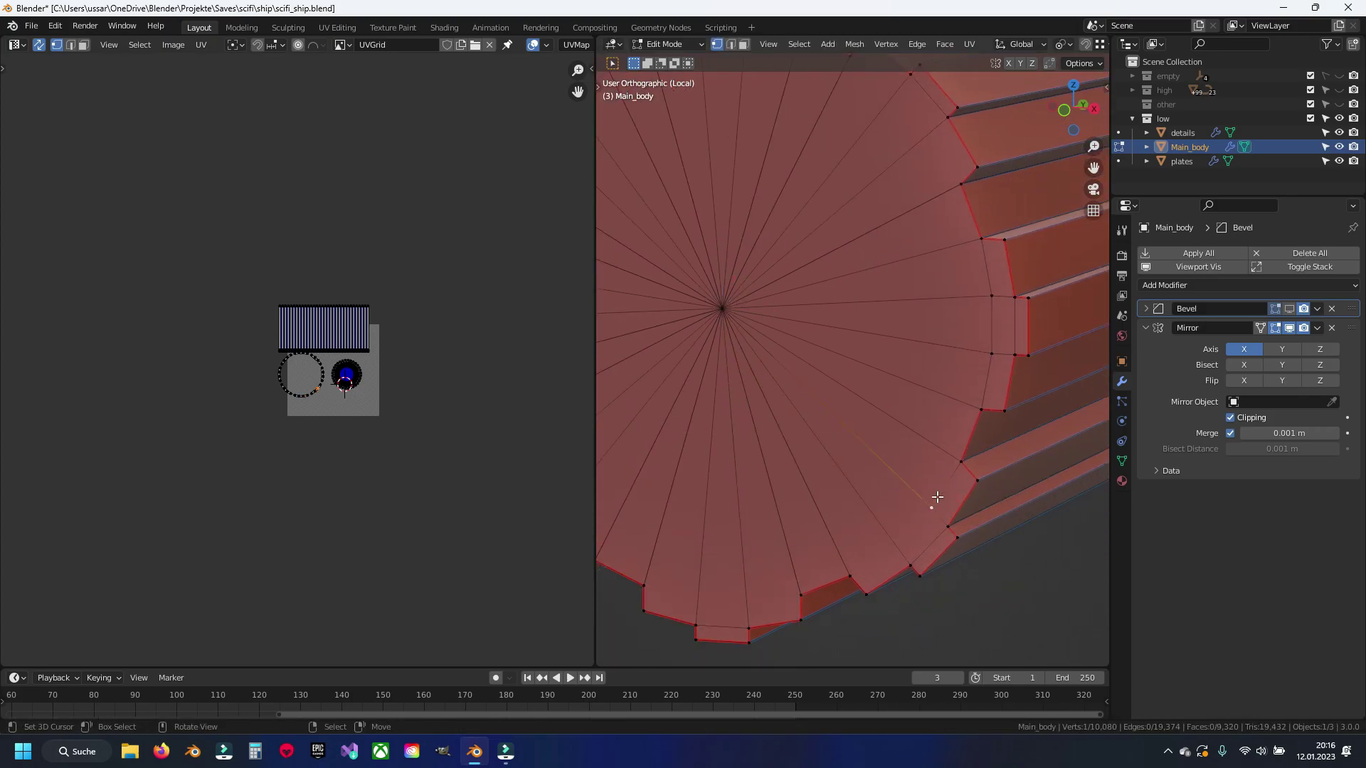
key(g)
click(722, 309)
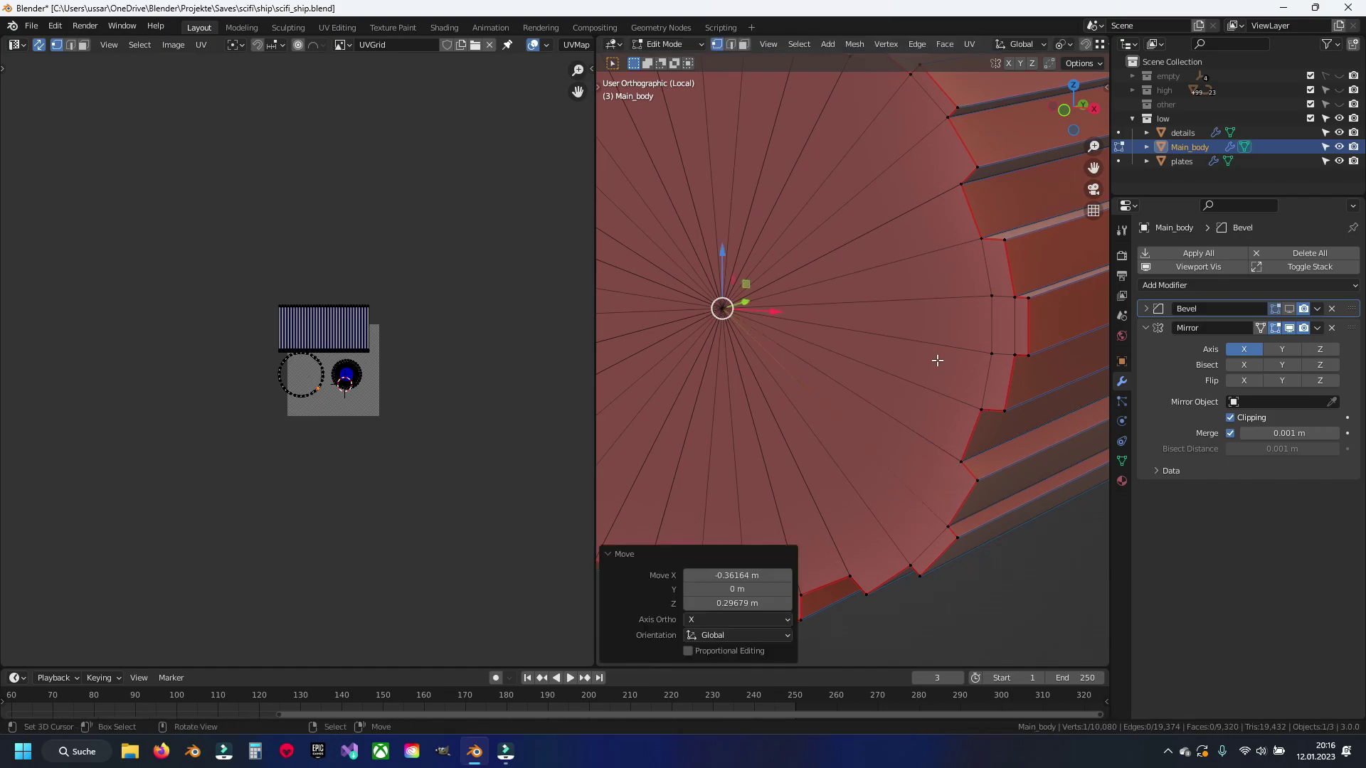
click(992, 353)
key(g)
click(722, 308)
click(992, 296)
key(g)
click(722, 308)
Step: Select all and run Merge by Distance from Quick Favorites, removing 16 duplicate vertices
key(a)
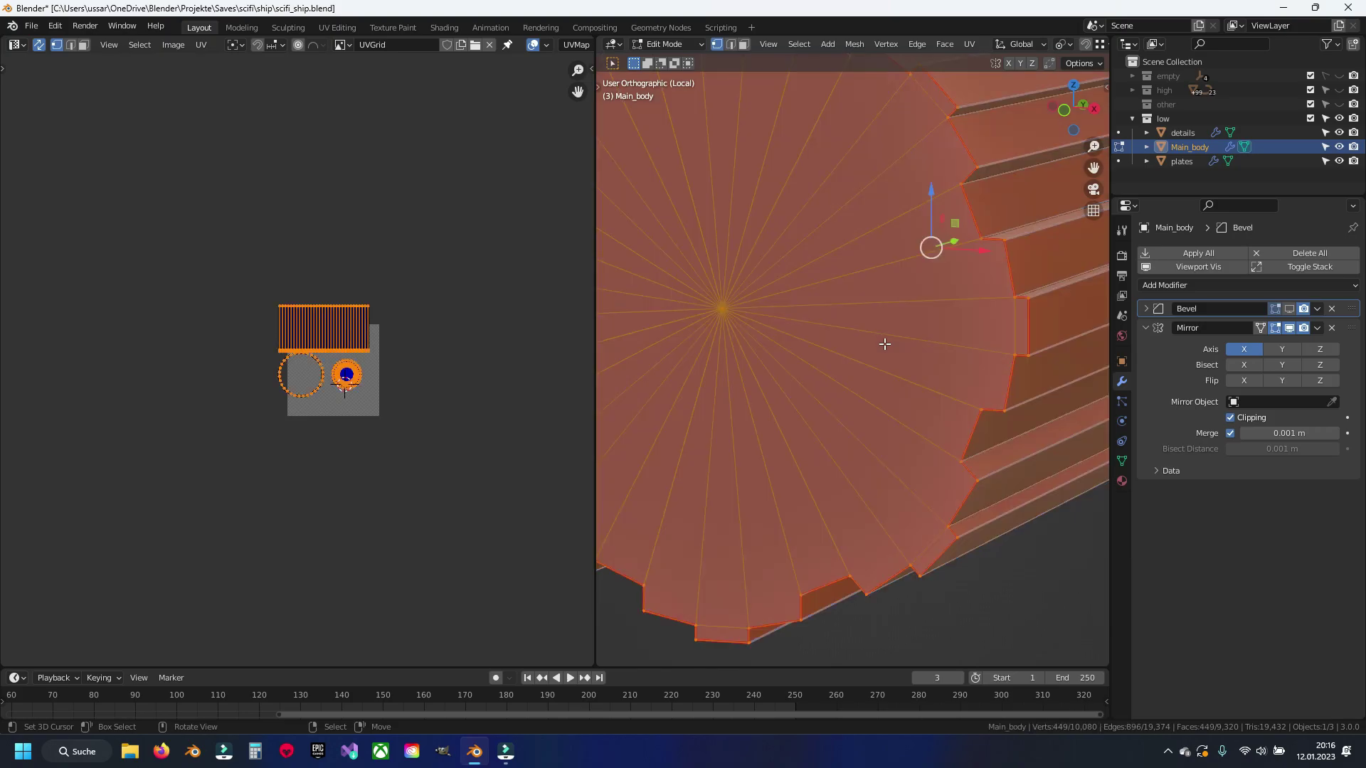
key(q)
click(885, 343)
key(alt+a)
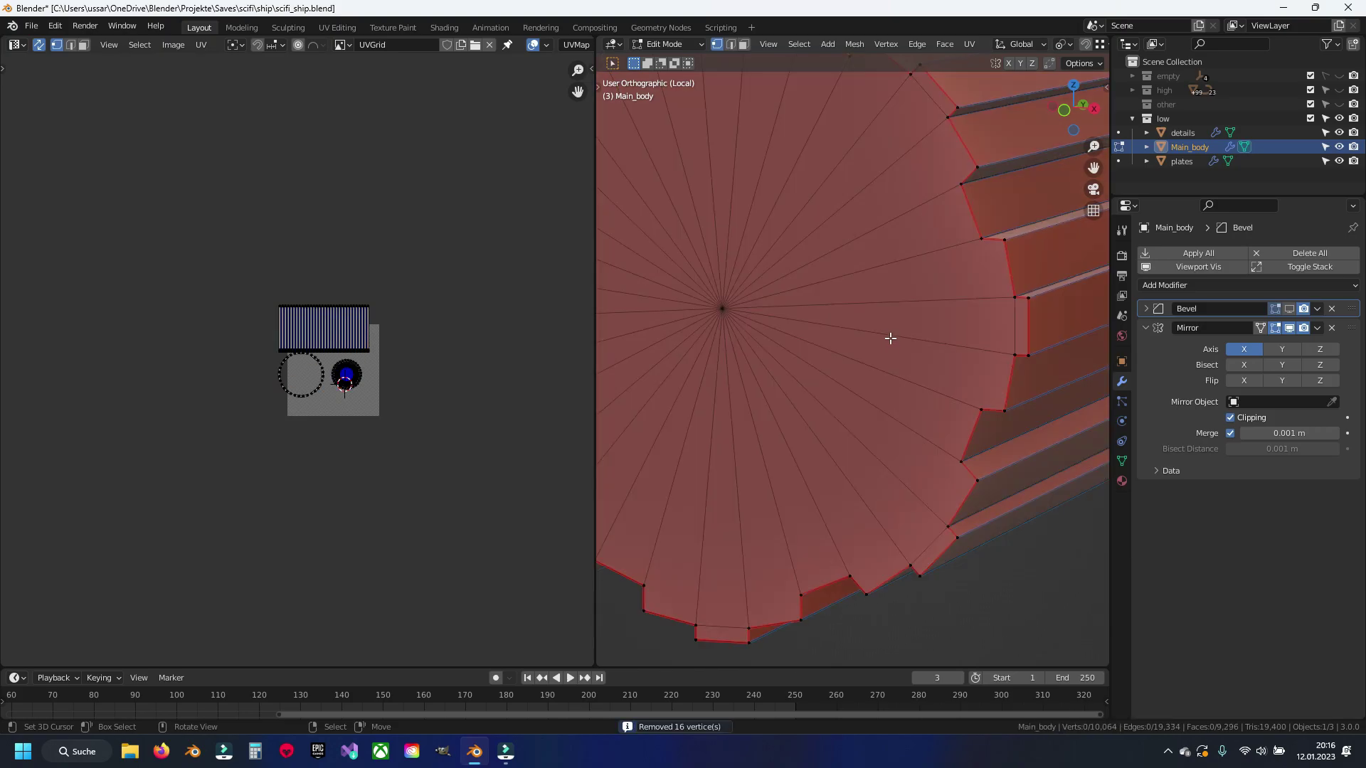
Step: Select the whole mesh and unwrap it into UV islands
key(2)
key(a)
key(u)
click(899, 331)
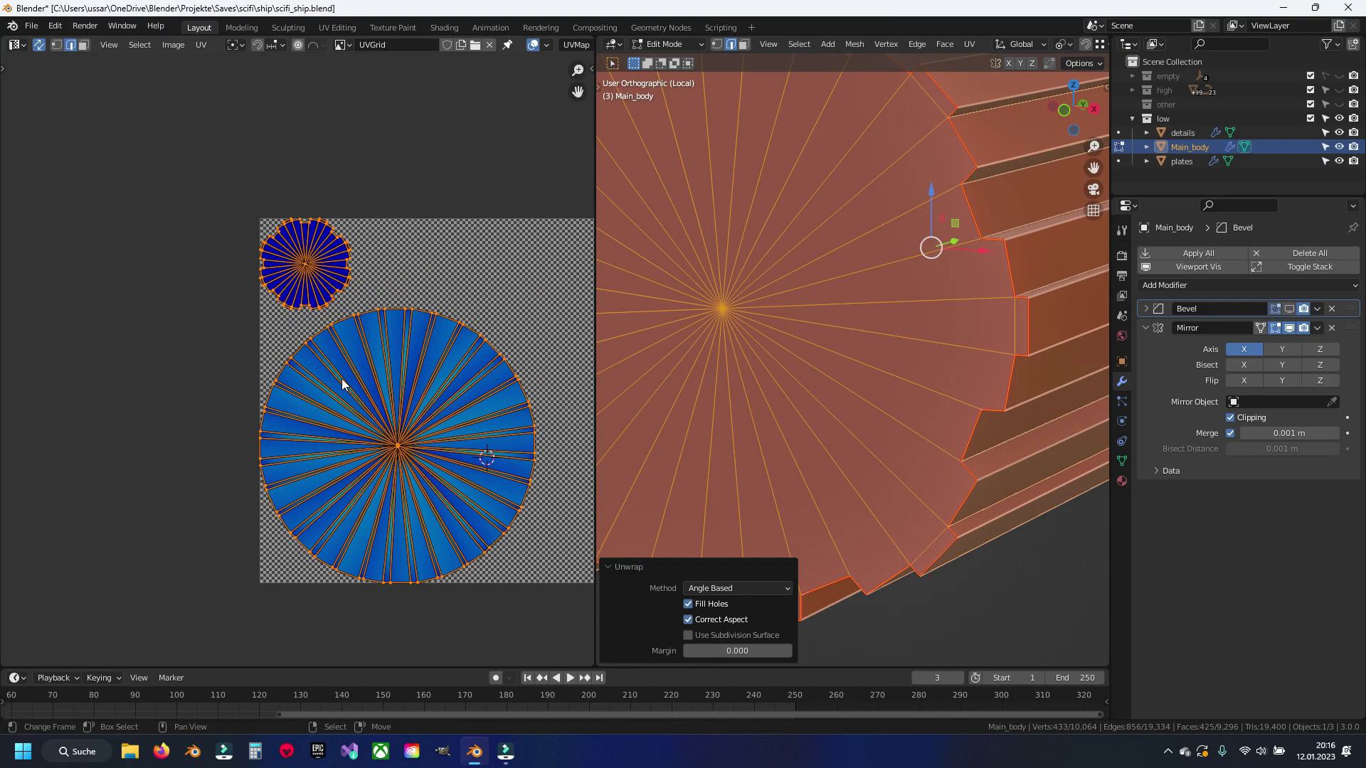
Step: Select the small cap island's faces and move it up out of the UV square
key(3)
key(alt+a)
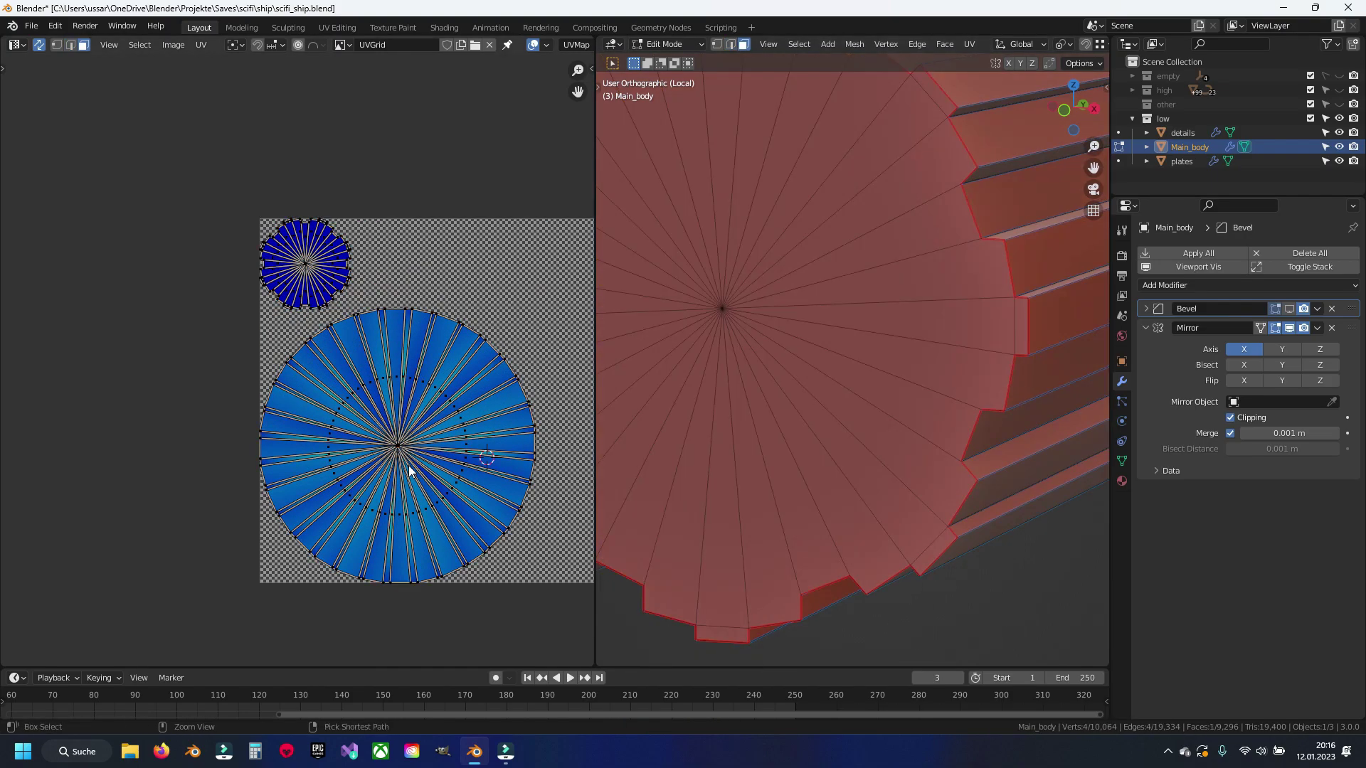
key(l)
key(alt+a)
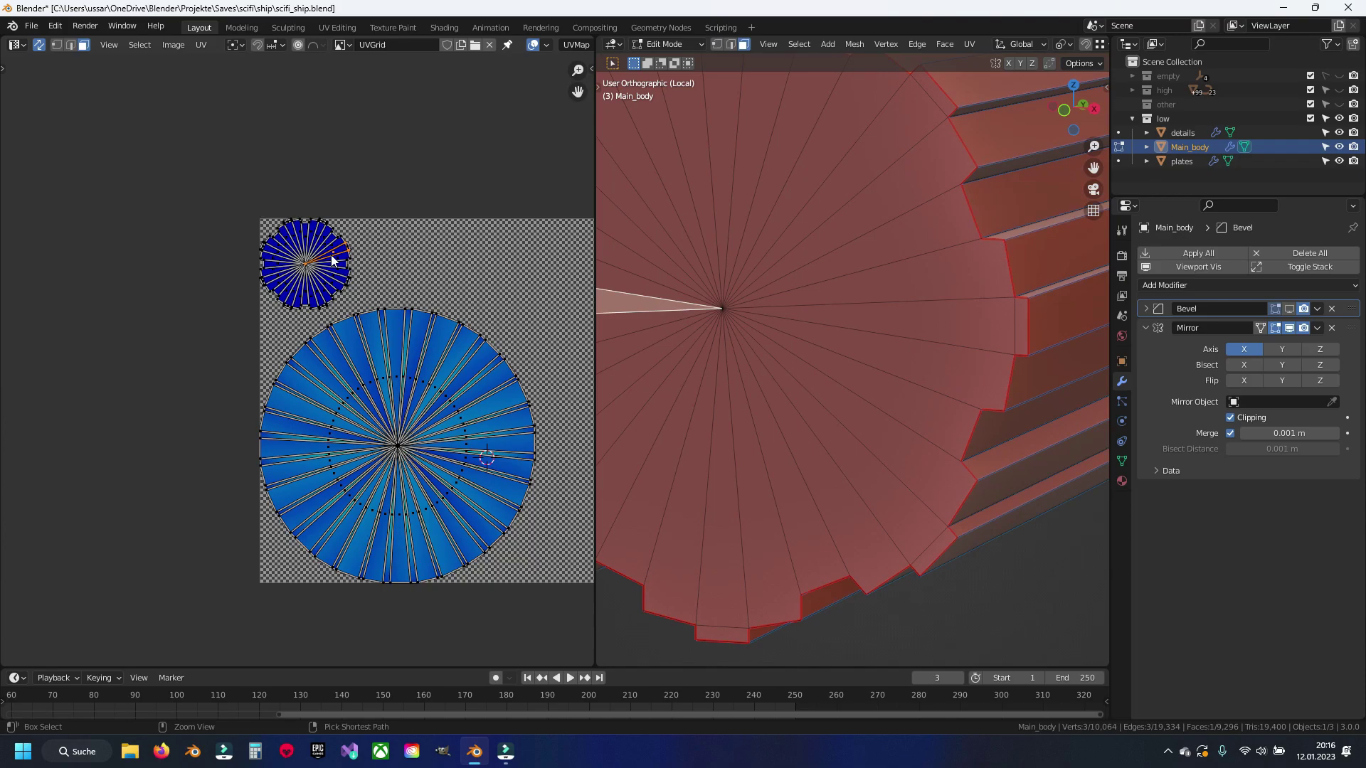
key(l)
scroll(334, 260, down, 2)
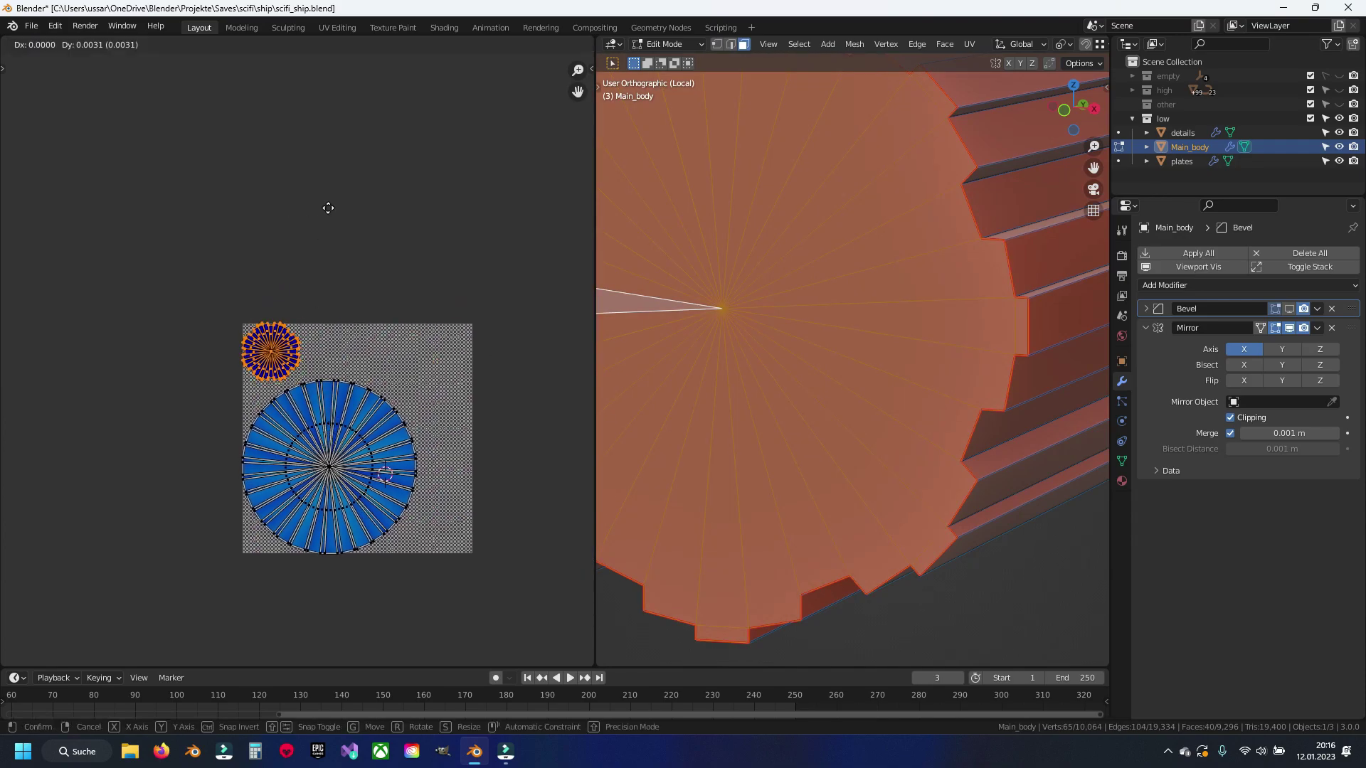
drag(269, 351, 272, 126)
Step: Hide the small cap island's faces and save scifi_ship.blend
key(h)
key(2)
key(ctrl+s)
scroll(1024, 381, down, 4)
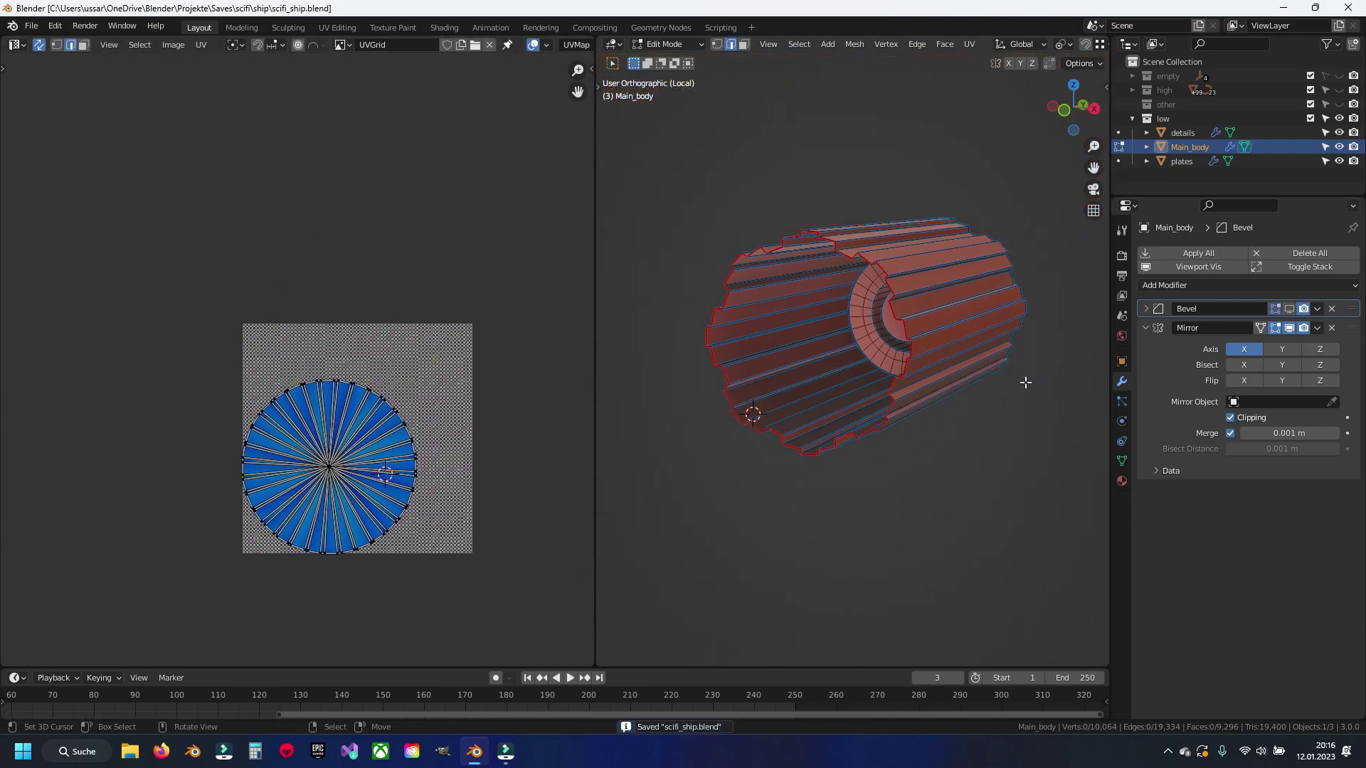
mouse_move(1028, 381)
middle_down()
mouse_move(781, 390)
mouse_move(808, 372)
middle_up()
Step: Dissolve the redundant edge loop in the ring opening and save the file
scroll(781, 390, up, 2)
scroll(787, 390, up, 2)
scroll(808, 372, up, 2)
alt+click(817, 239)
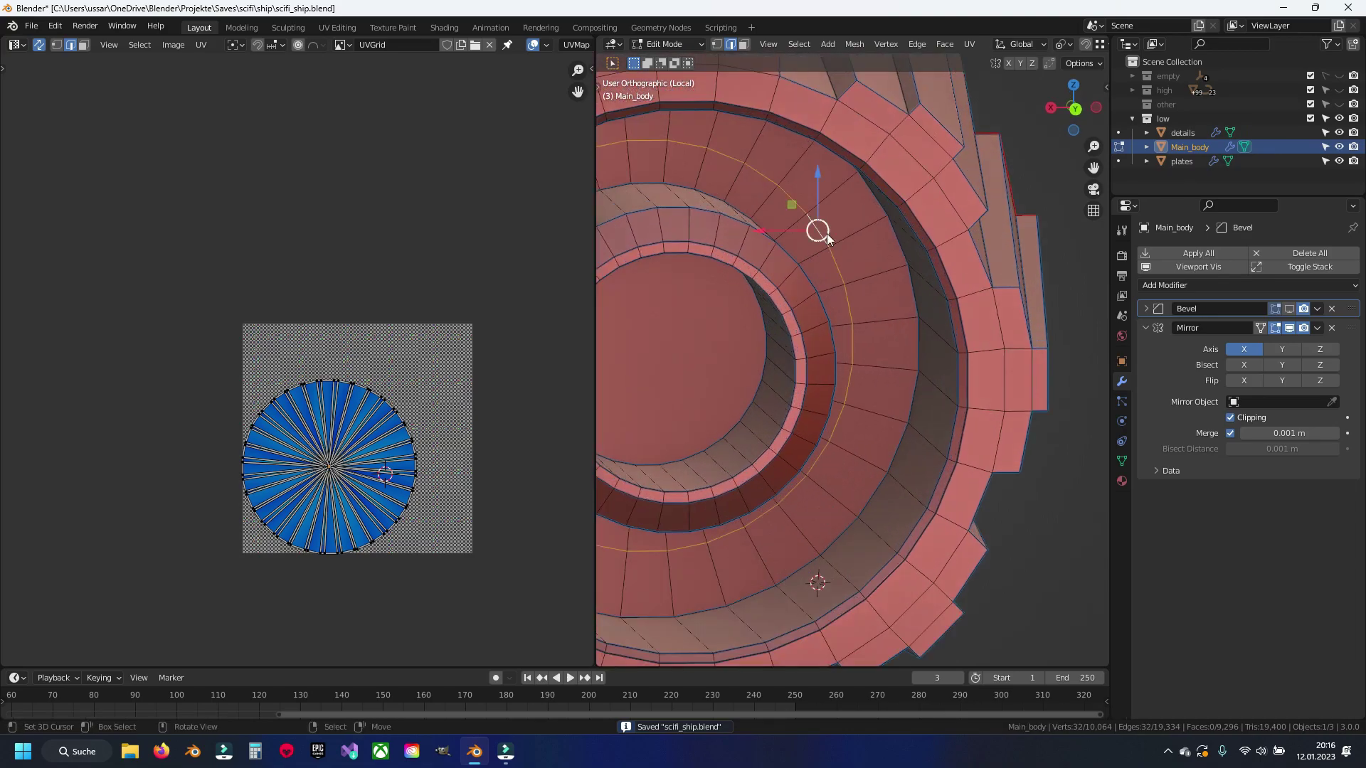
key(x)
click(825, 234)
mouse_move(825, 235)
shift+middle_down()
mouse_move(979, 261)
mouse_move(1059, 300)
shift+middle_up()
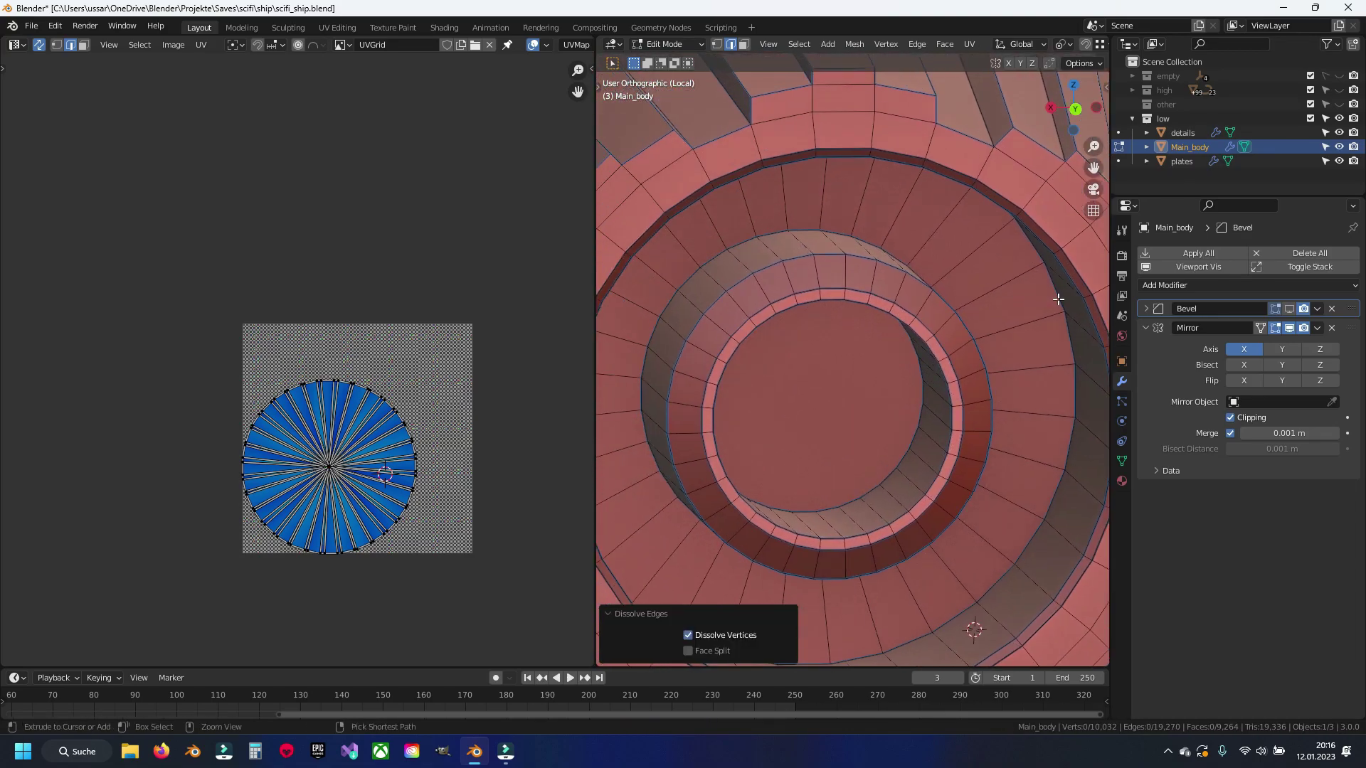
key(ctrl+s)
Step: Mark a vertical edge path across the ring as a seam and select the linked geometry
alt+click(934, 386)
scroll(923, 365, up, 1)
mouse_move(923, 365)
middle_down()
mouse_move(865, 397)
mouse_move(857, 446)
middle_up()
alt+shift+click(937, 399)
ctrl+click(854, 477)
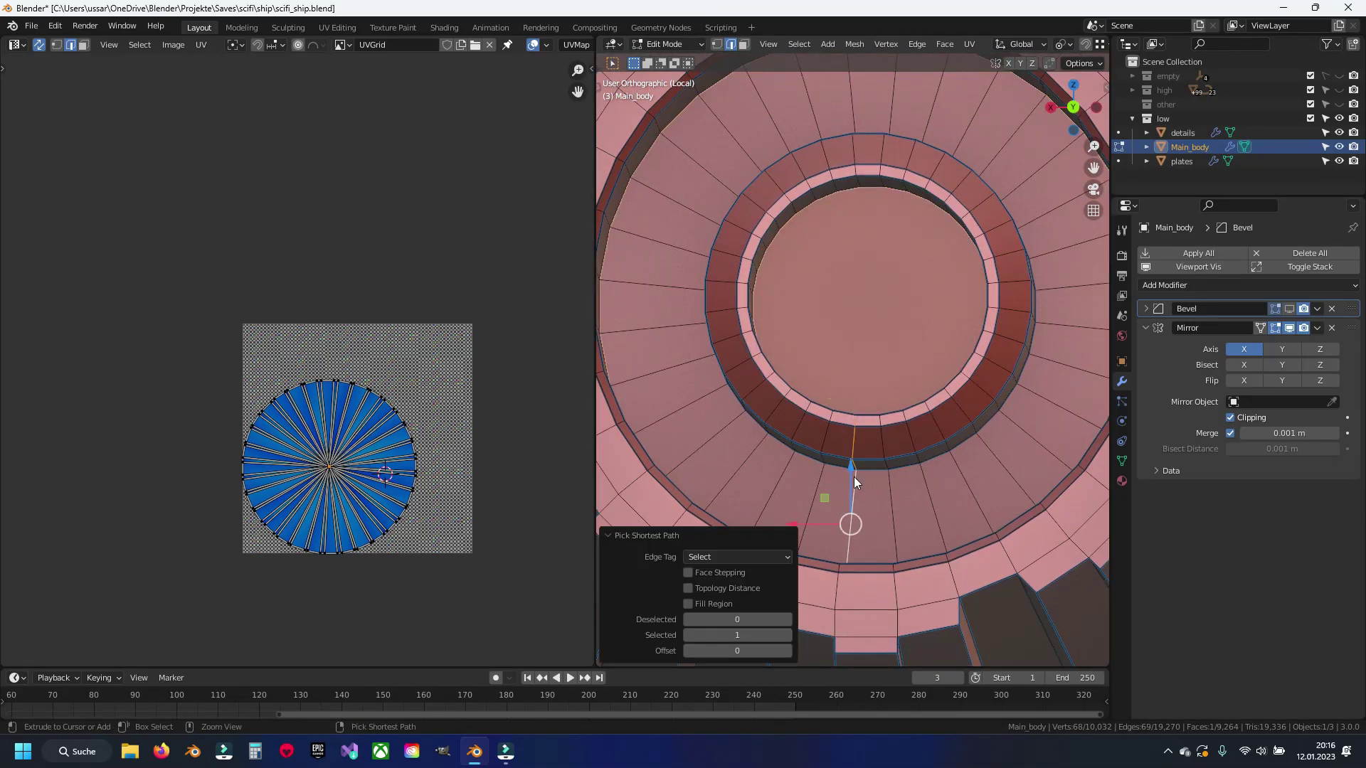
right_click(854, 477)
click(854, 477)
key(ctrl+l)
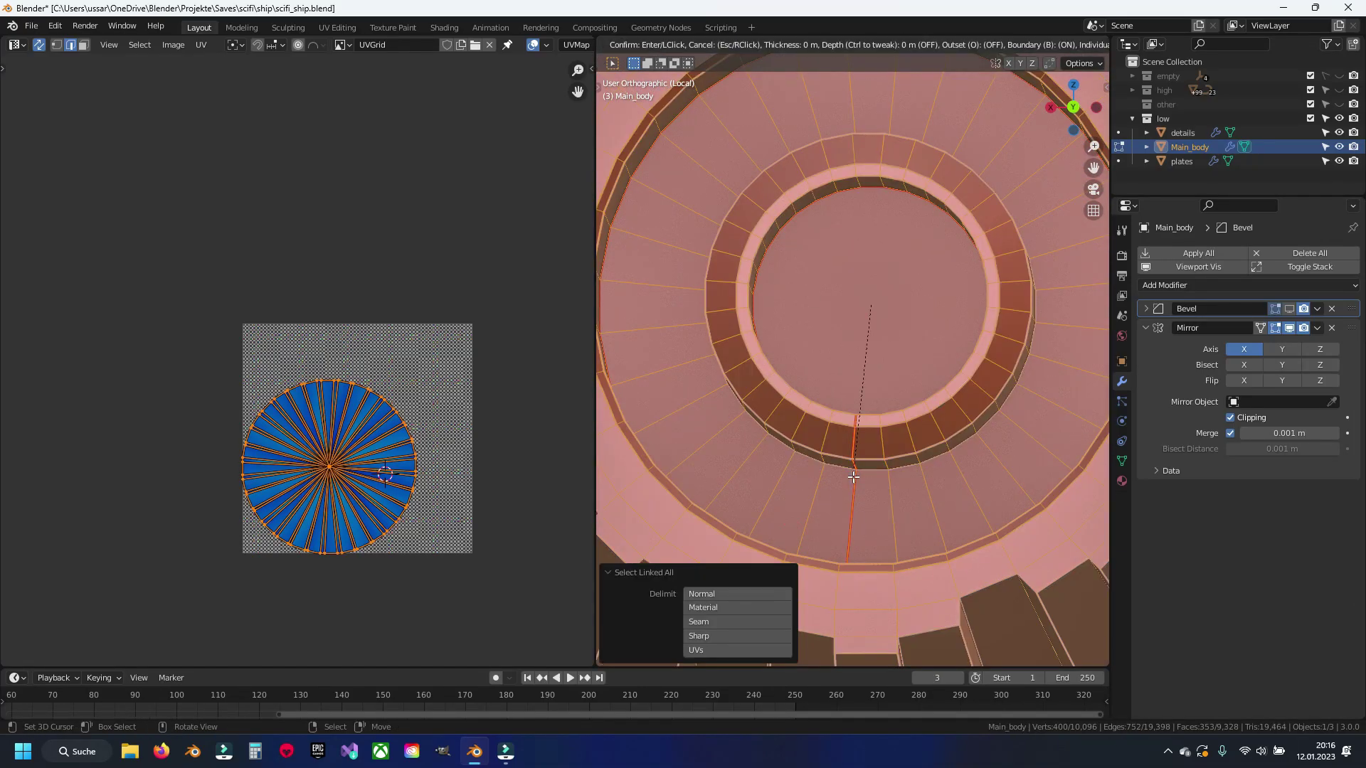
Step: Restore the seam selection and unwrap the linked ring geometry into UV islands
key(ctrl+z)
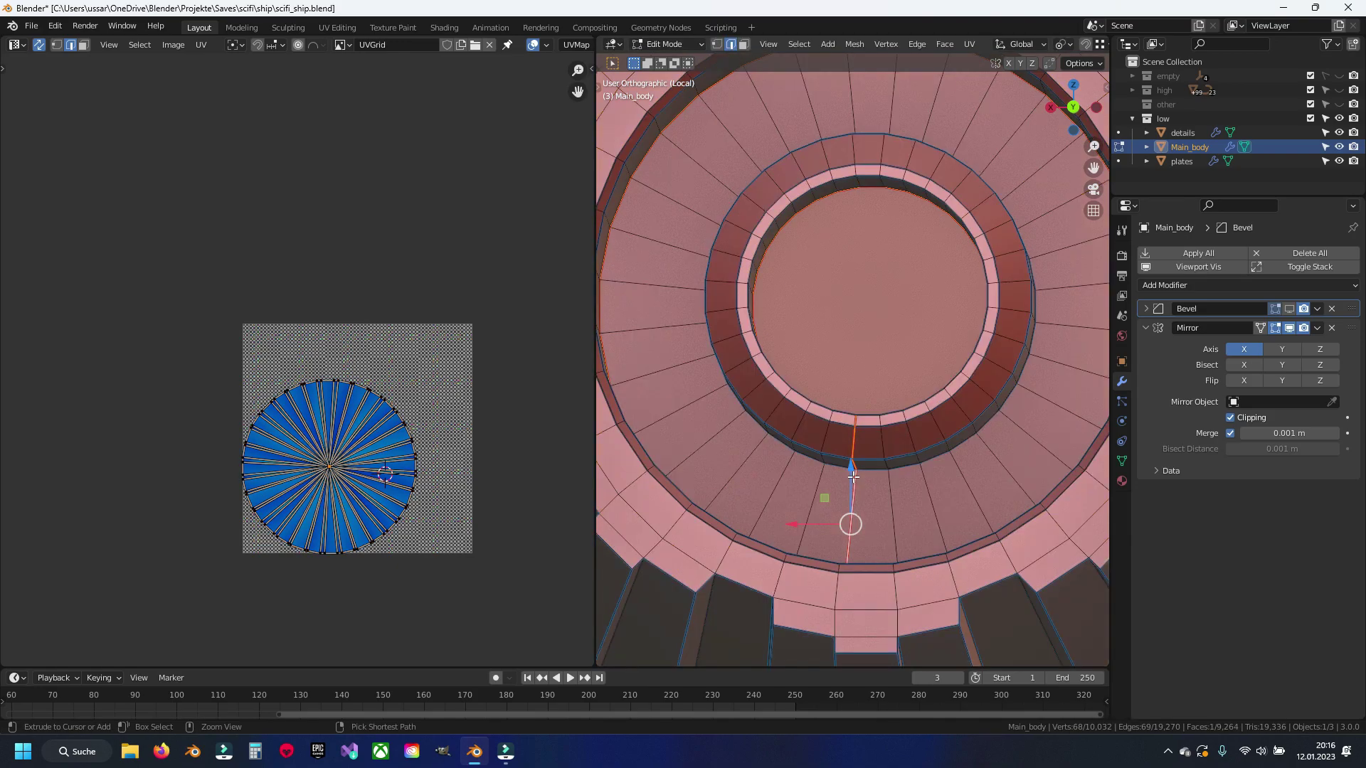
key(ctrl+l)
key(u)
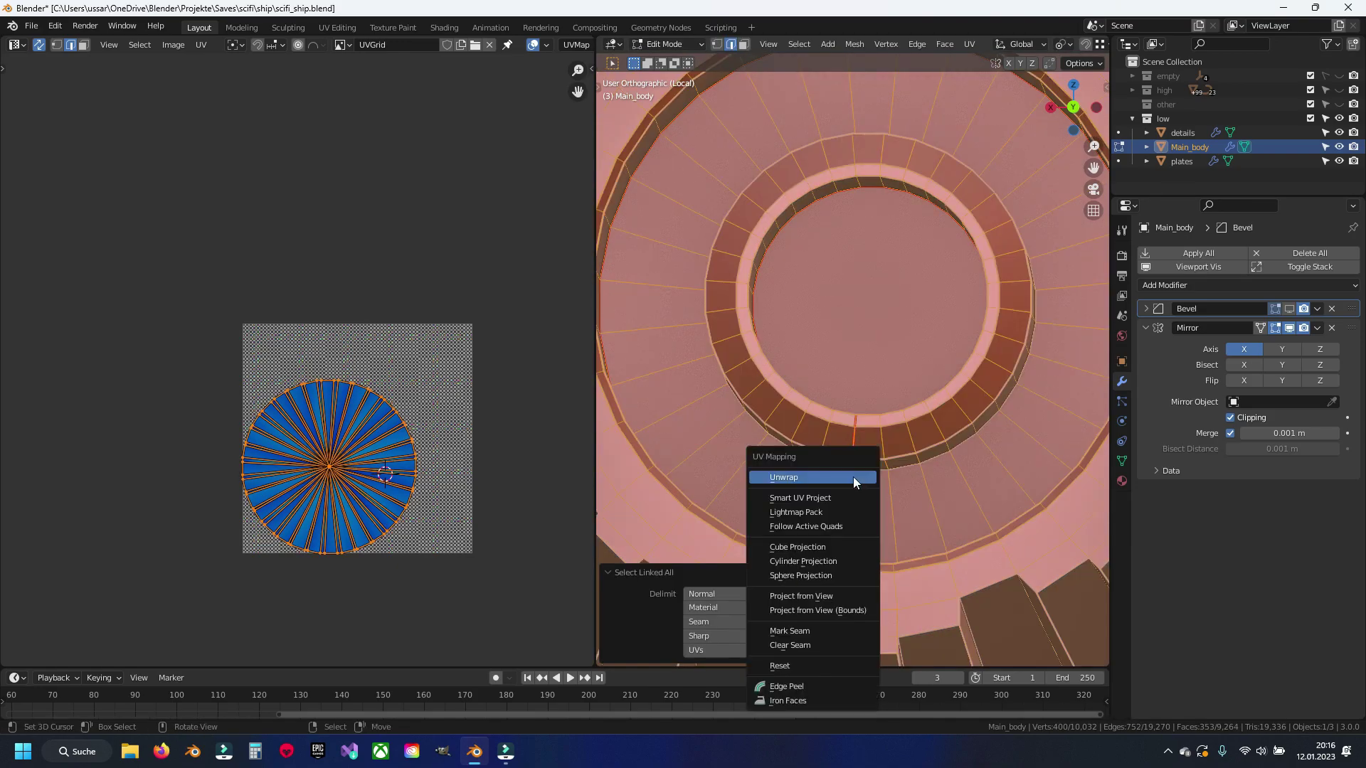
click(853, 477)
scroll(555, 311, up, 5)
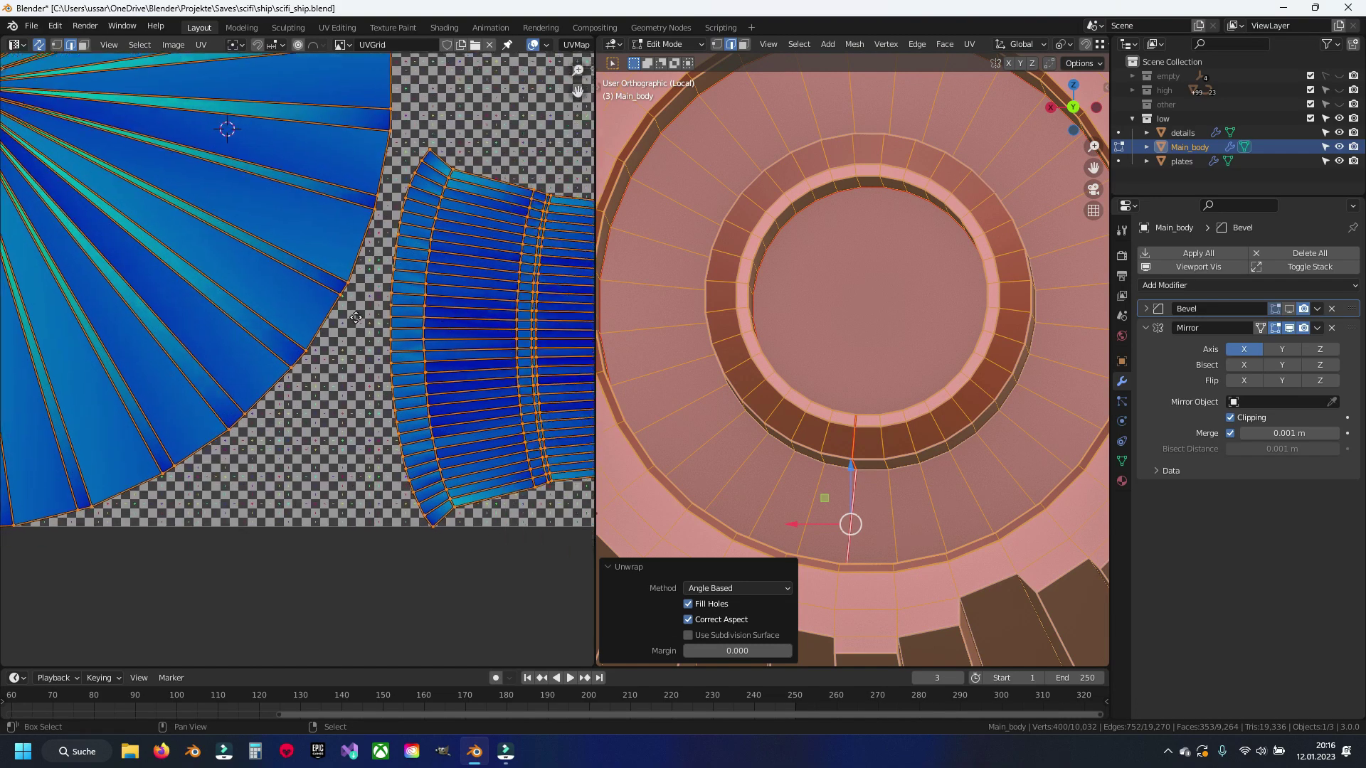
scroll(462, 278, up, 2)
Step: Select the hull-ring strip UV island and move it above the UV grid
key(3)
key(alt+a)
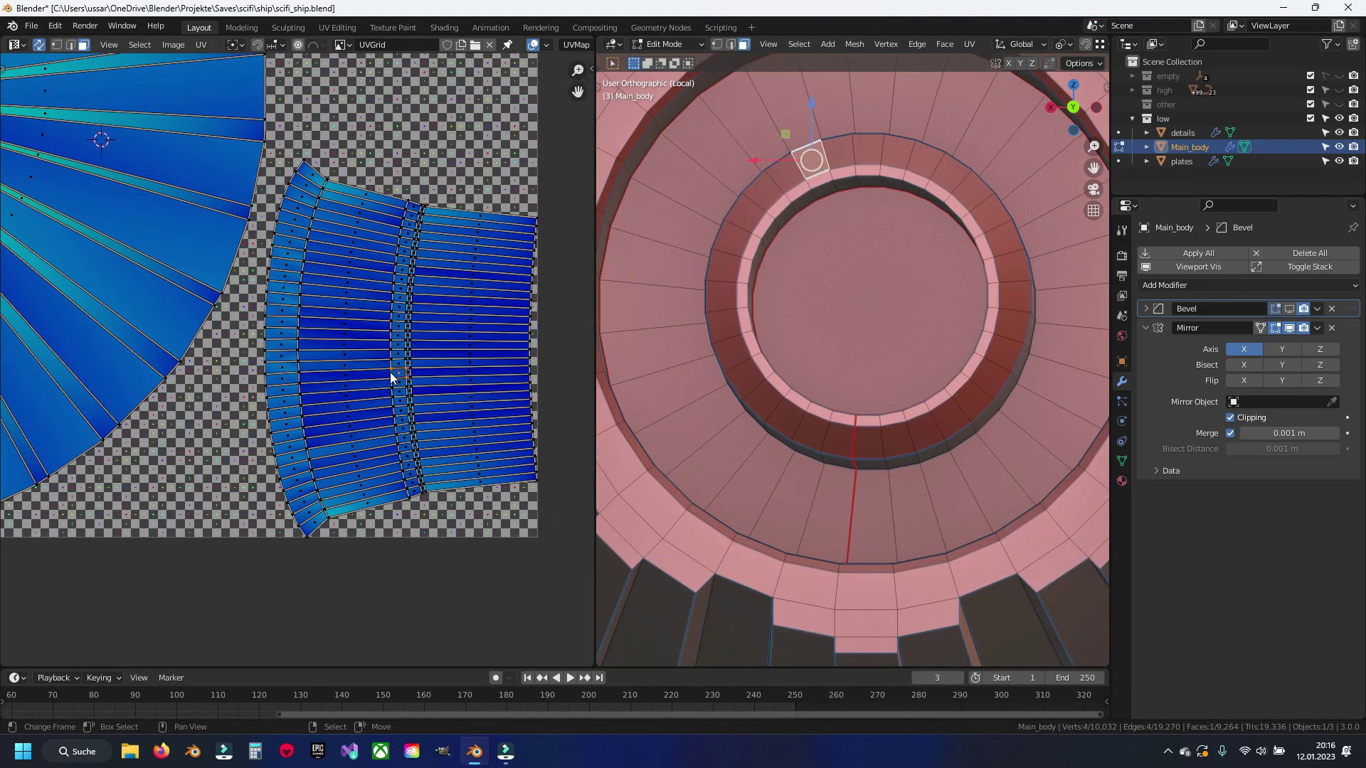
key(ctrl+l)
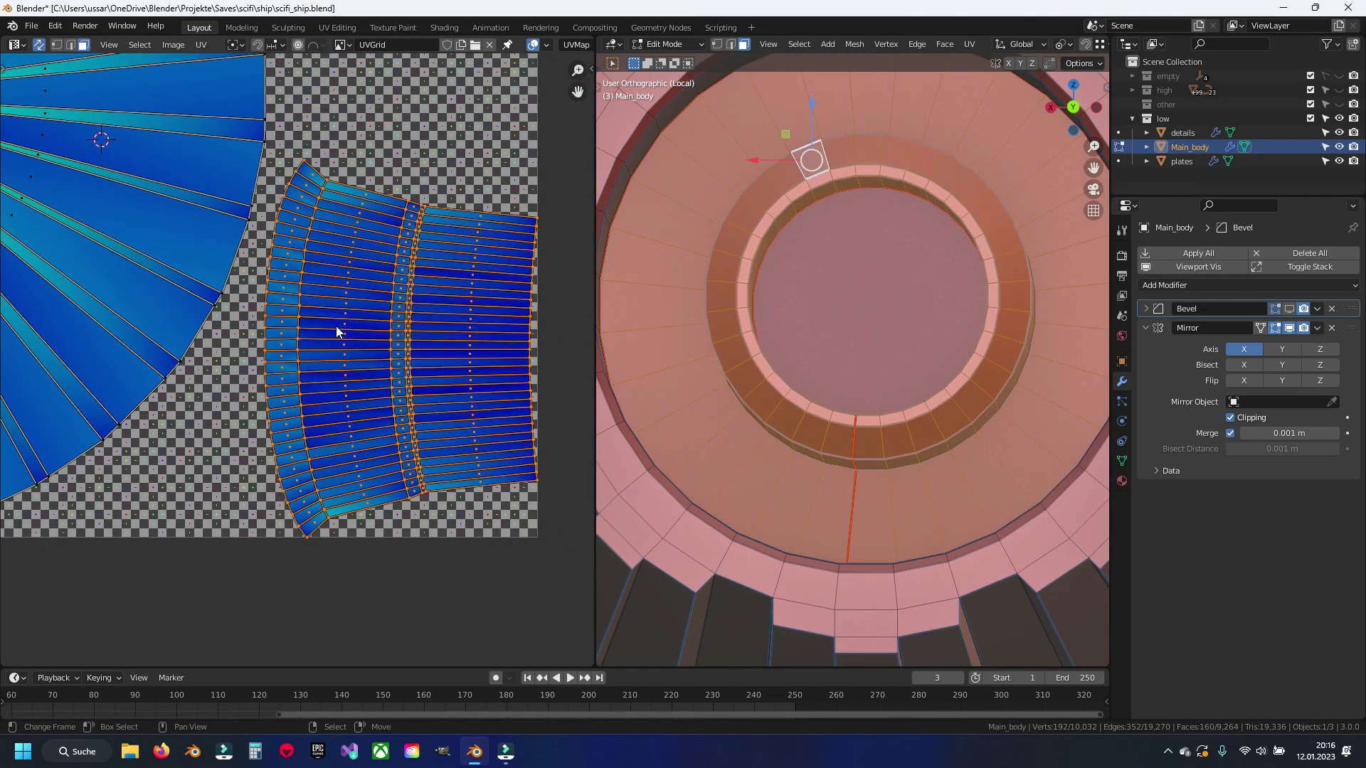
middle_drag(355, 334, 314, 372)
scroll(314, 373, down, 3)
scroll(314, 373, down, 2)
key(g)
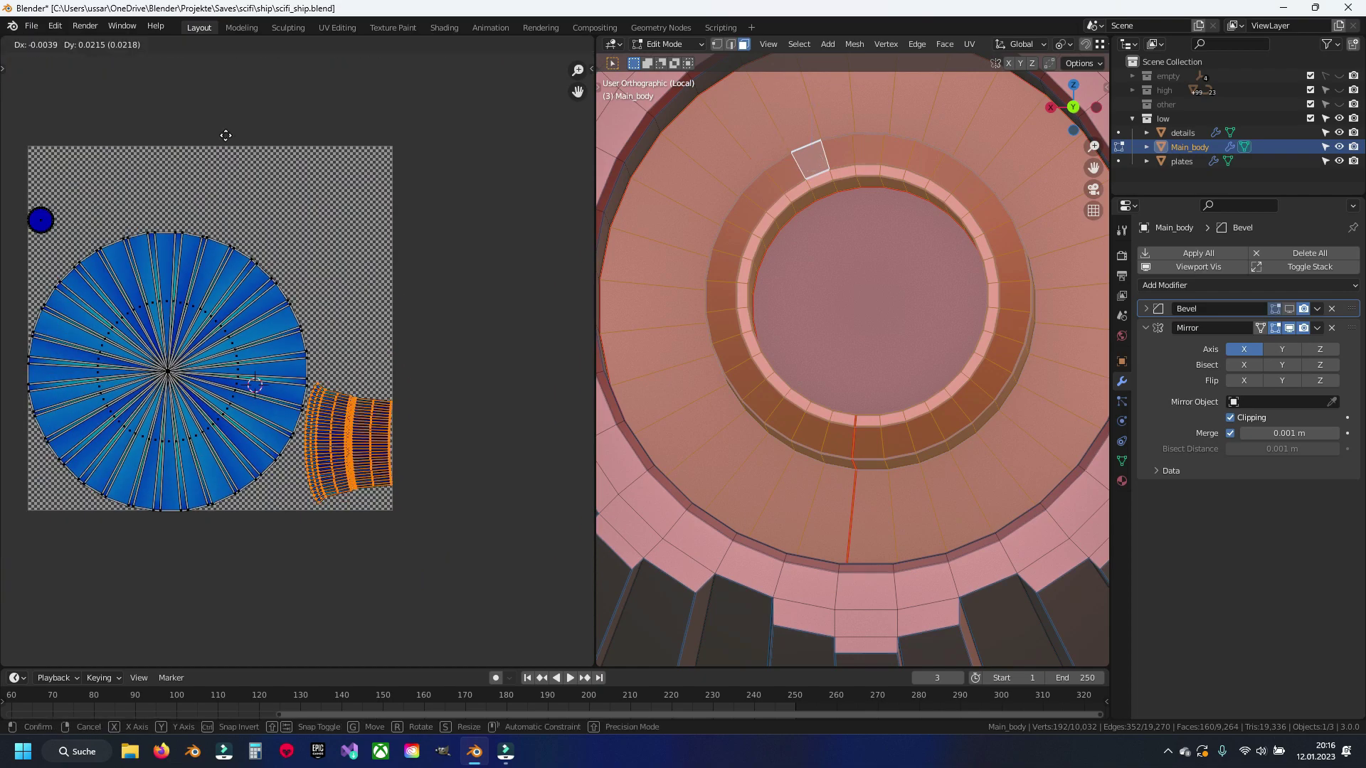
click(194, 662)
Step: Pick out the small disc face of the nozzle's inner cap
middle_drag(228, 76, 319, 297)
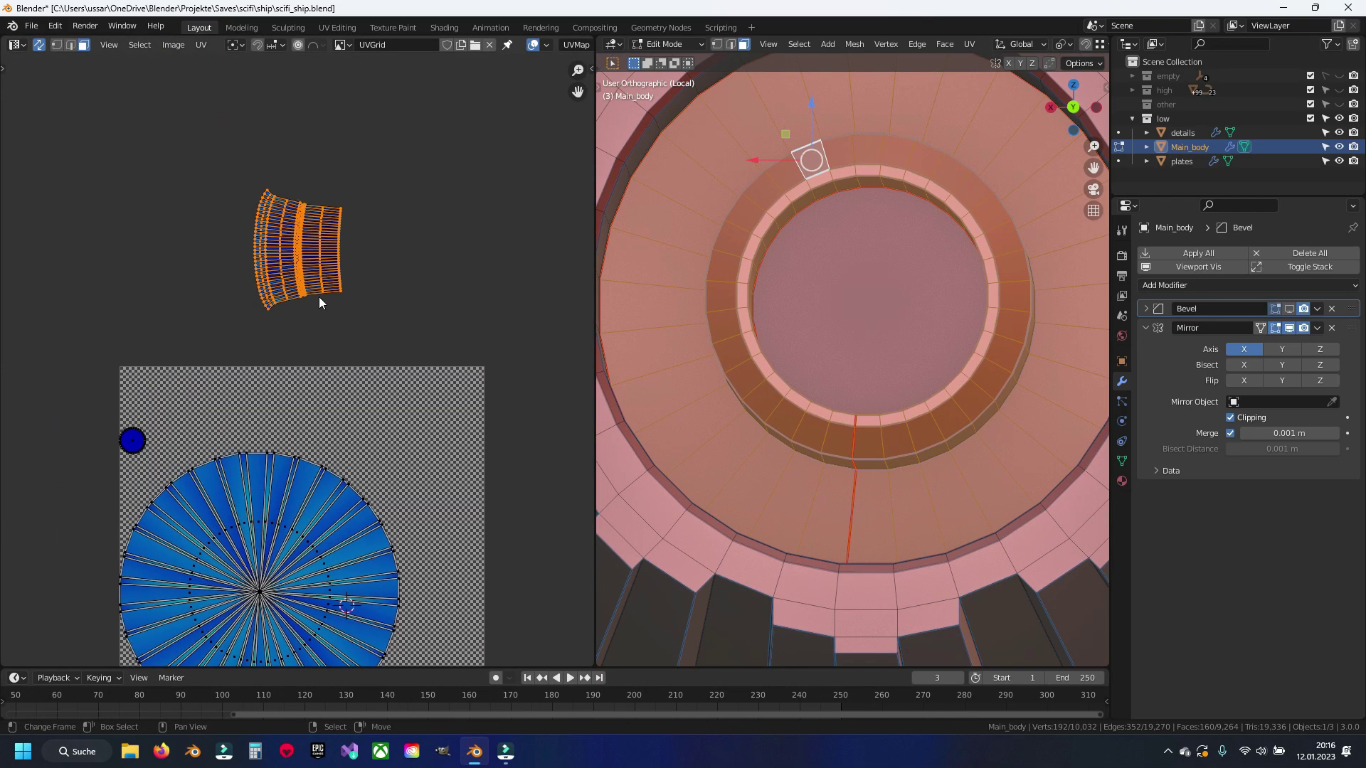
click(341, 298)
click(140, 436)
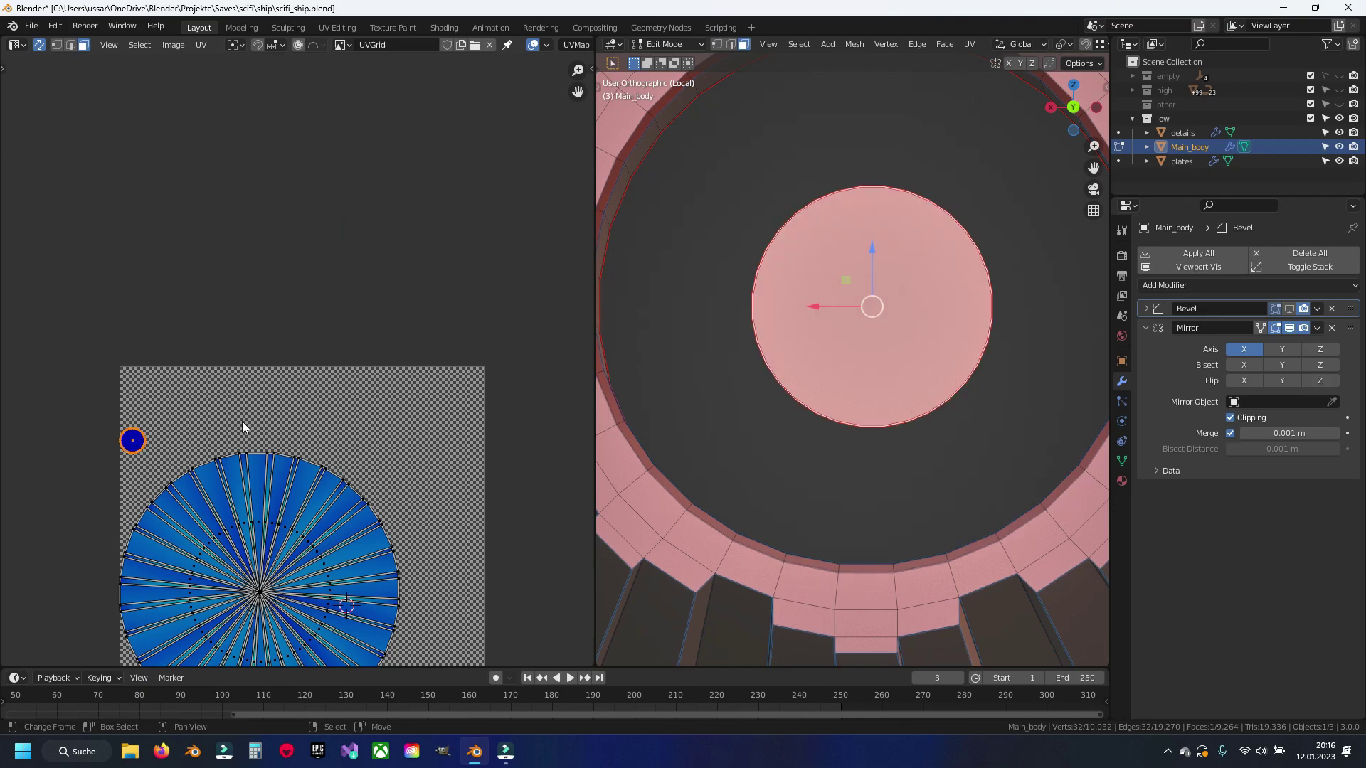
scroll(886, 376, down, 2)
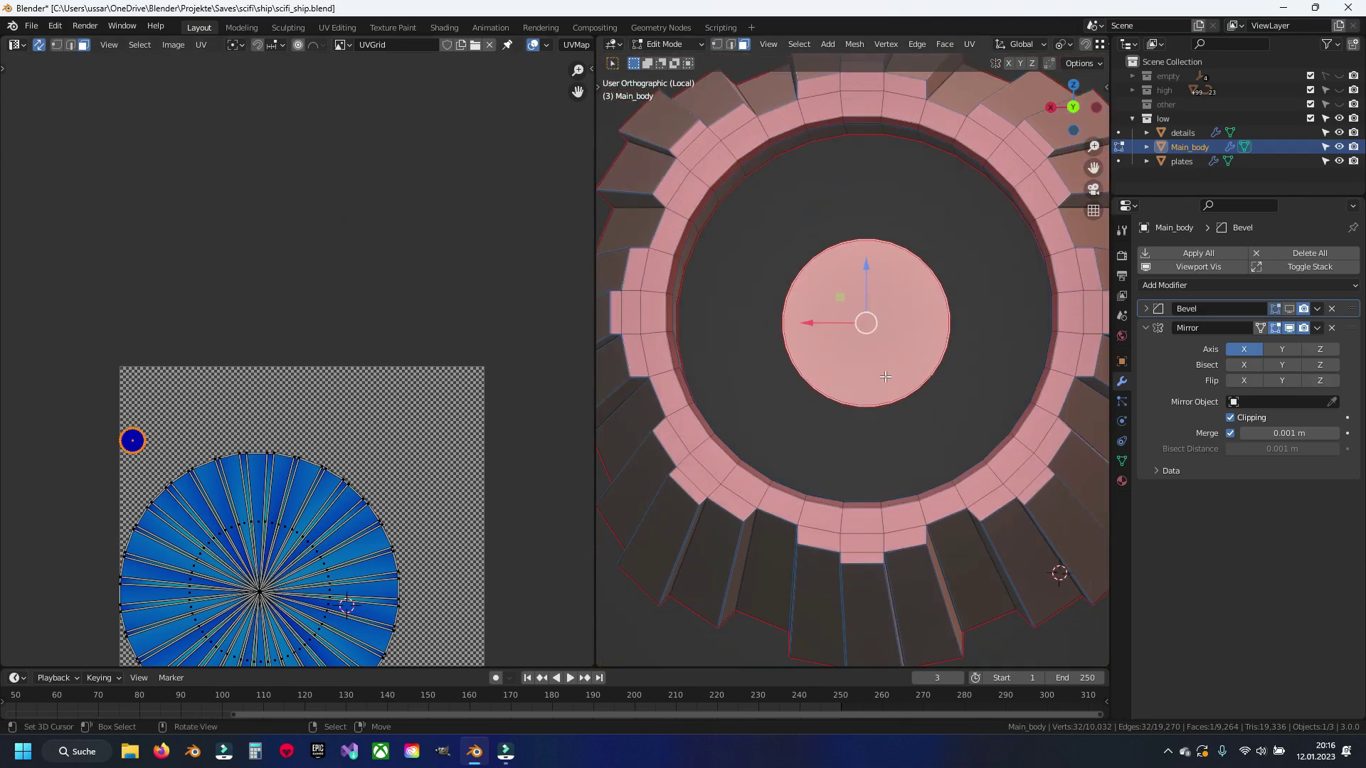
click(311, 398)
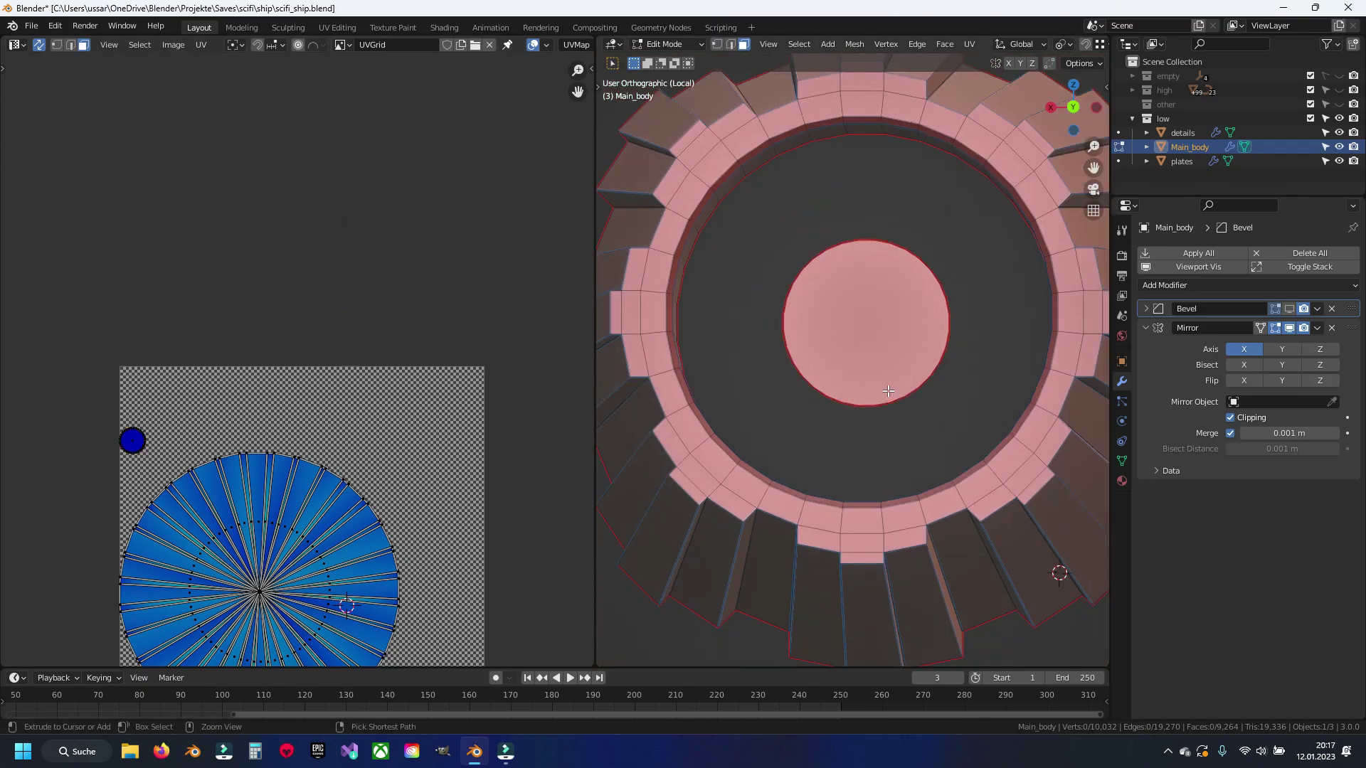
key(l)
middle_drag(831, 385, 835, 380)
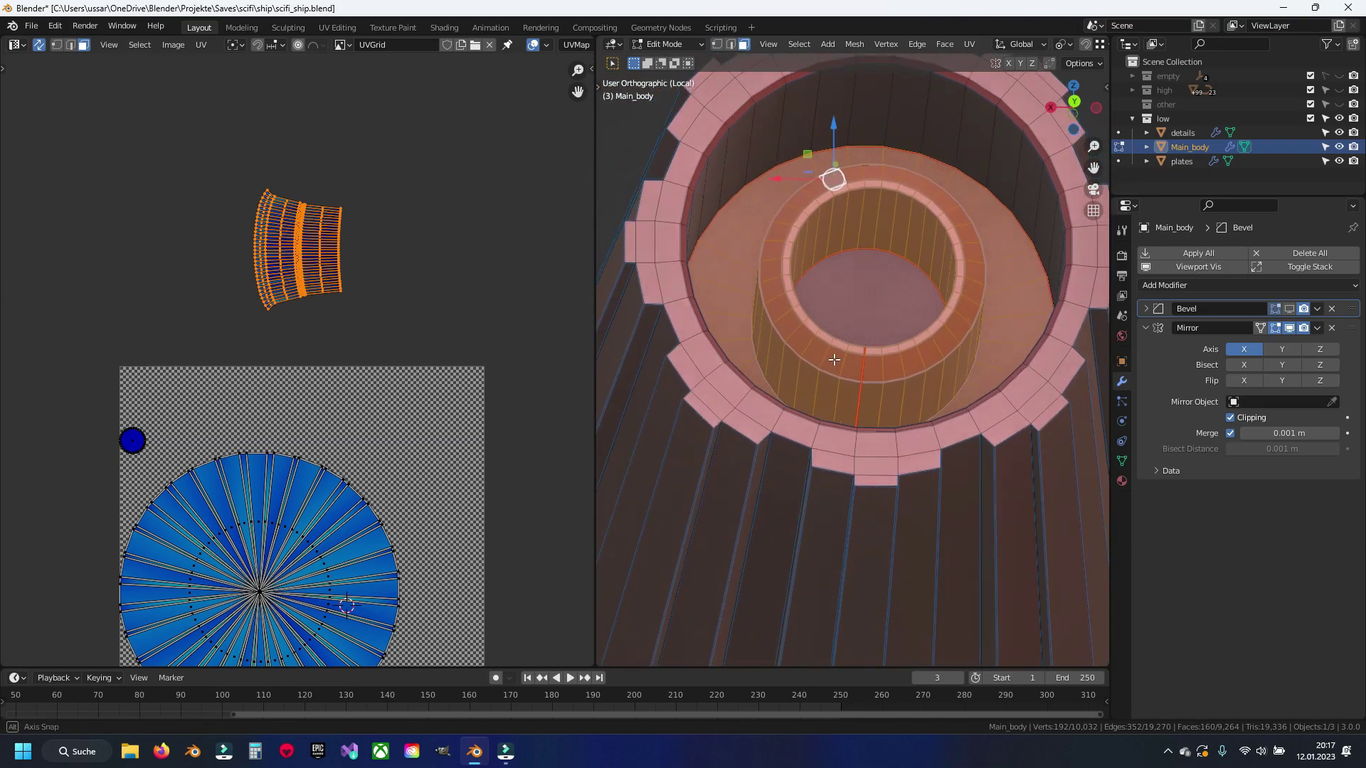
click(130, 443)
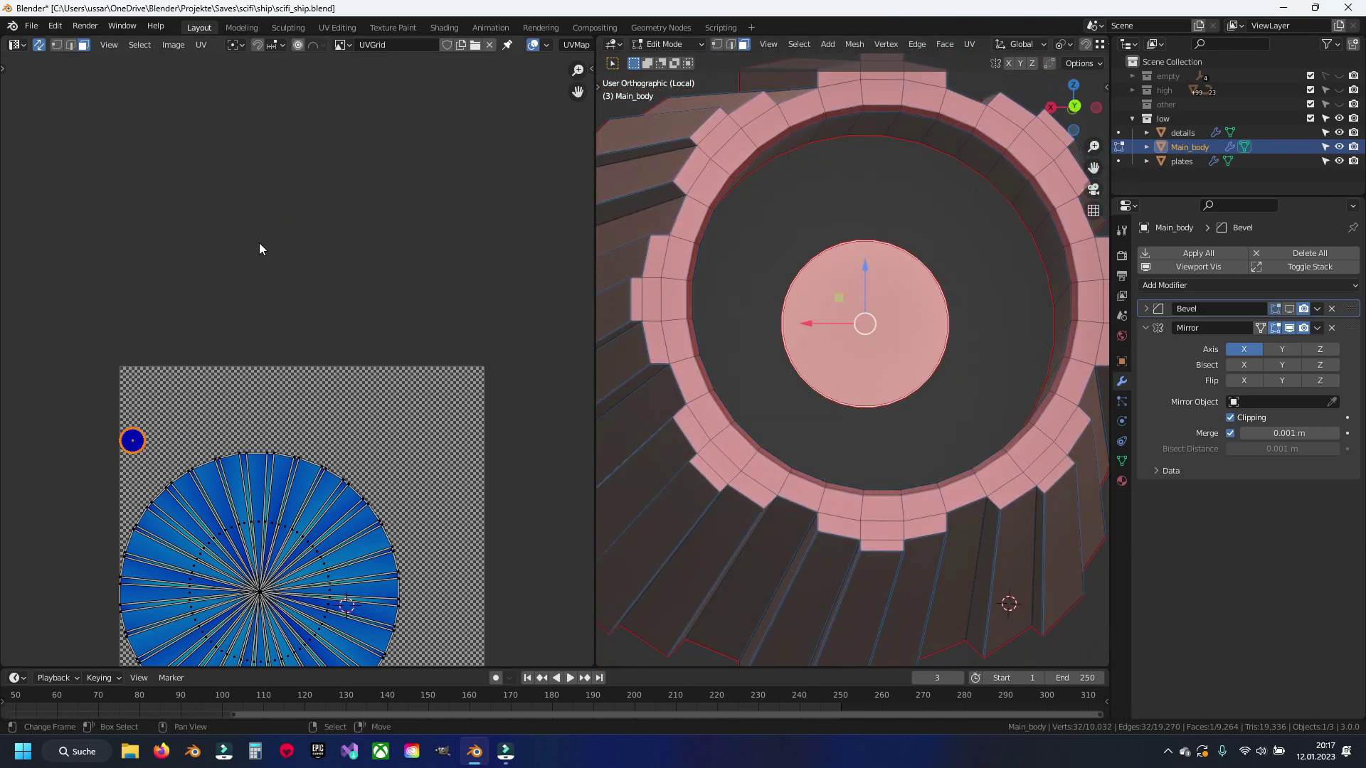
Step: Move the small disc UV island up and right, above the UV grid
click(278, 231)
key(ctrl+z)
key(g)
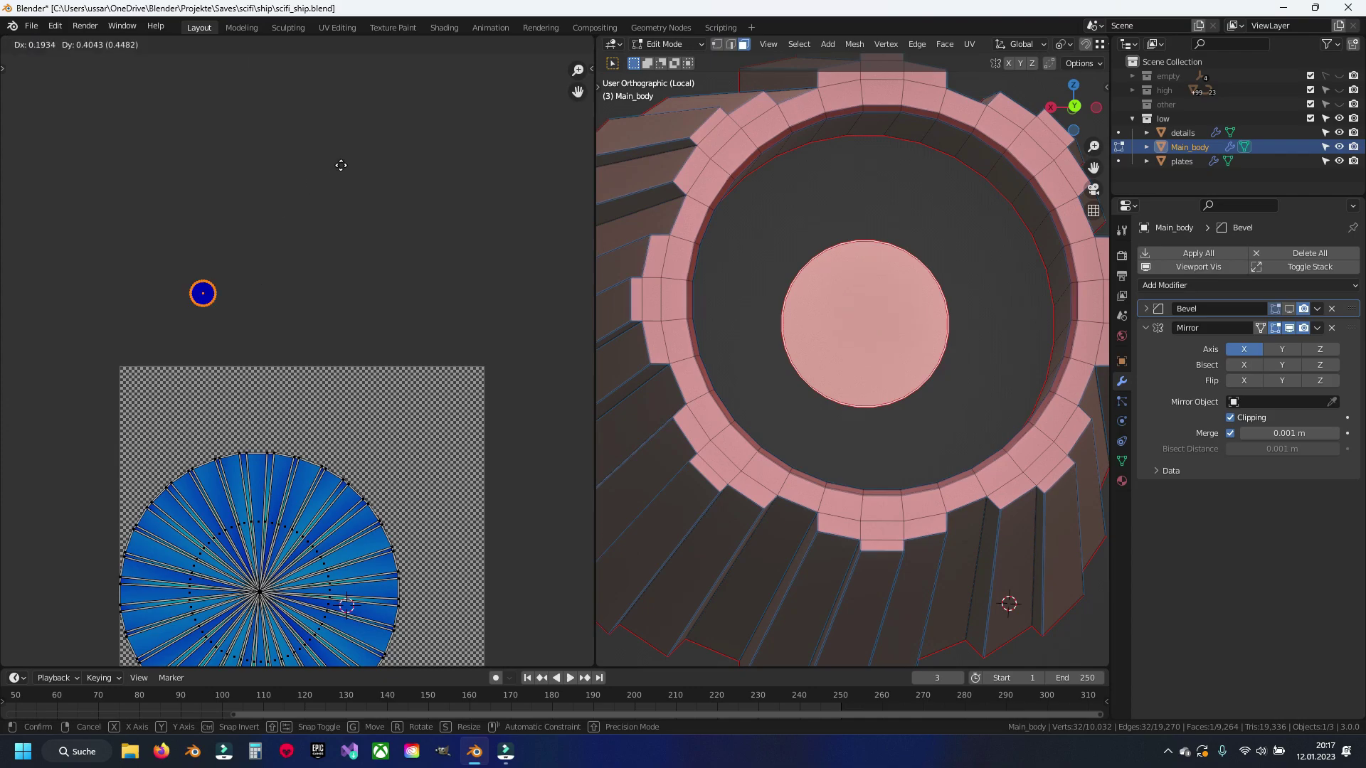
click(341, 165)
key(alt+a)
middle_drag(745, 336, 966, 430)
Step: Save the blend file and centre the view on a tube rim vertex
key(1)
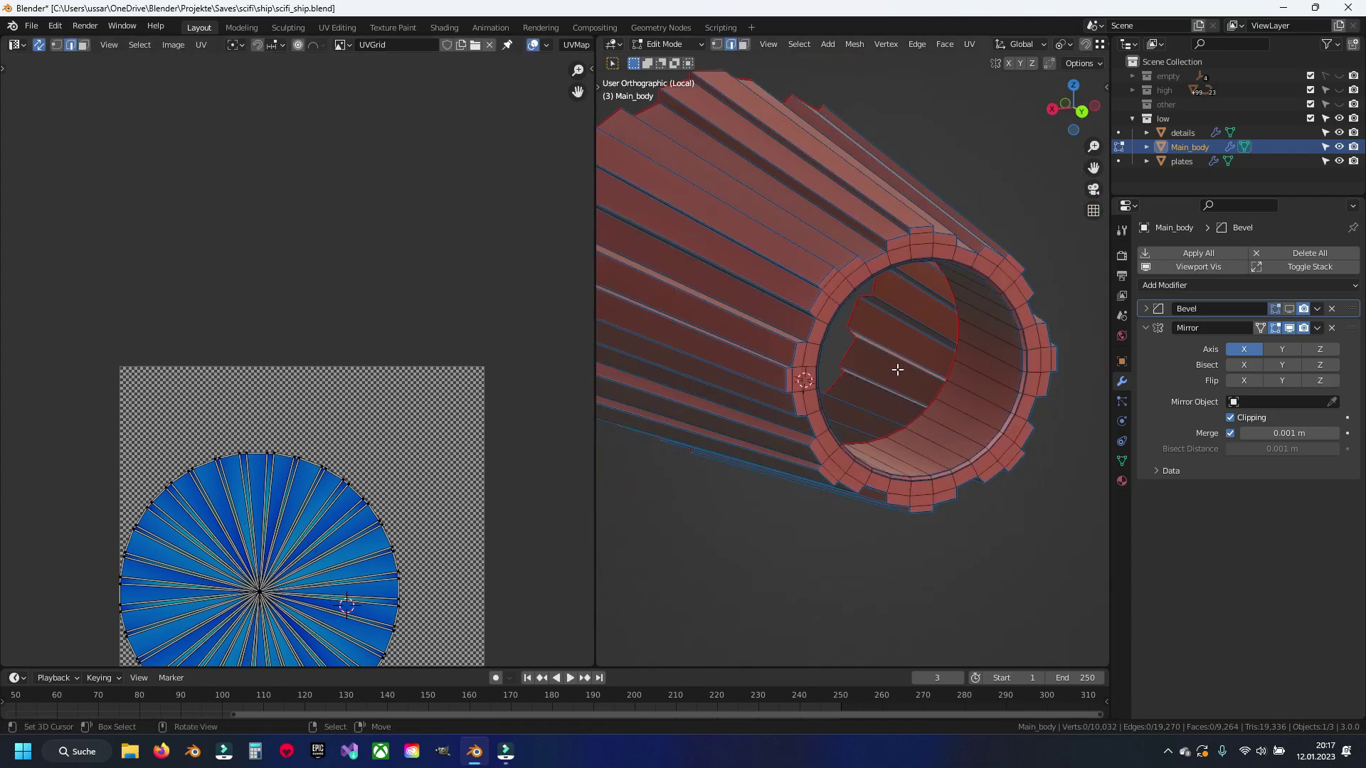
key(ctrl+s)
scroll(910, 341, up, 2)
scroll(934, 329, up, 5)
click(911, 319)
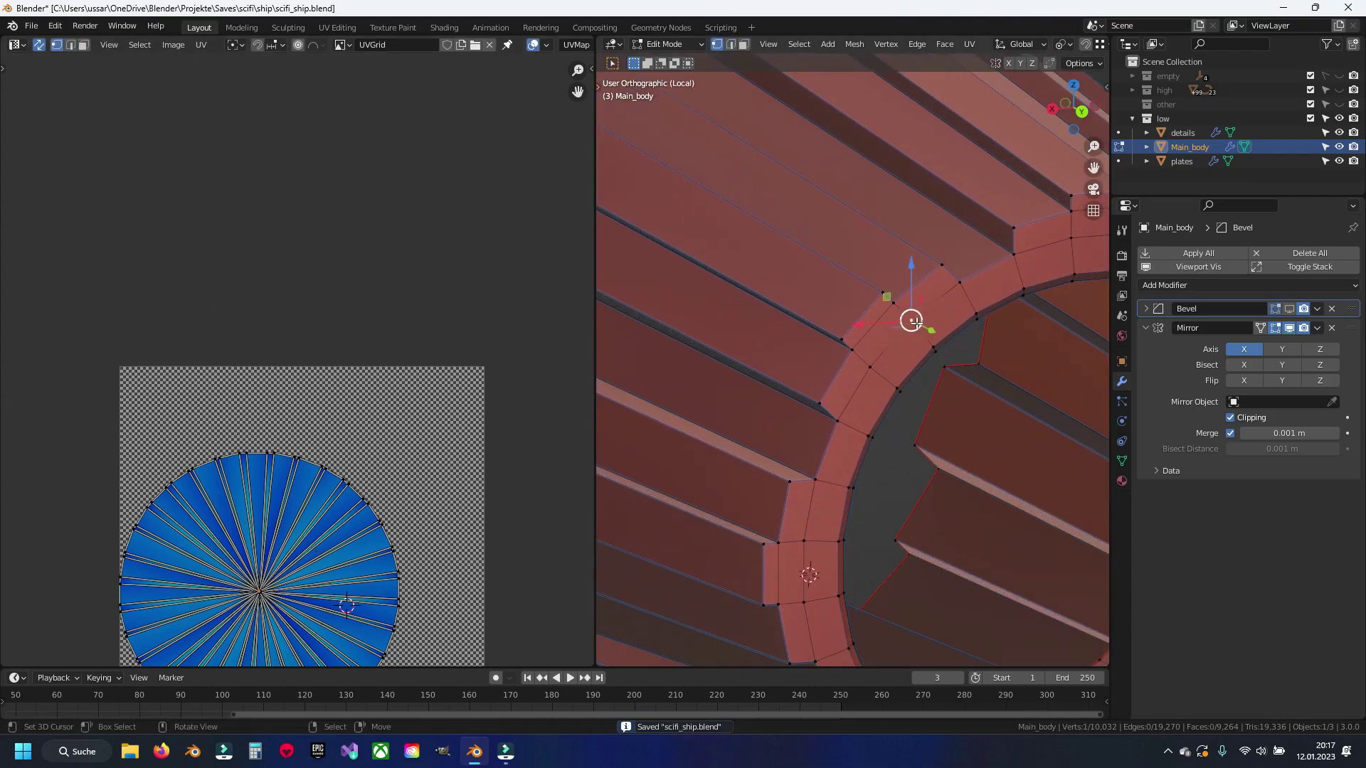
key(KP_Decimal)
mouse_move(878, 331)
middle_down()
mouse_move(808, 296)
mouse_move(842, 364)
mouse_move(776, 259)
mouse_move(732, 253)
middle_up()
Step: Try merging the linked rim vertices, then undo the merge
shift+click(809, 404)
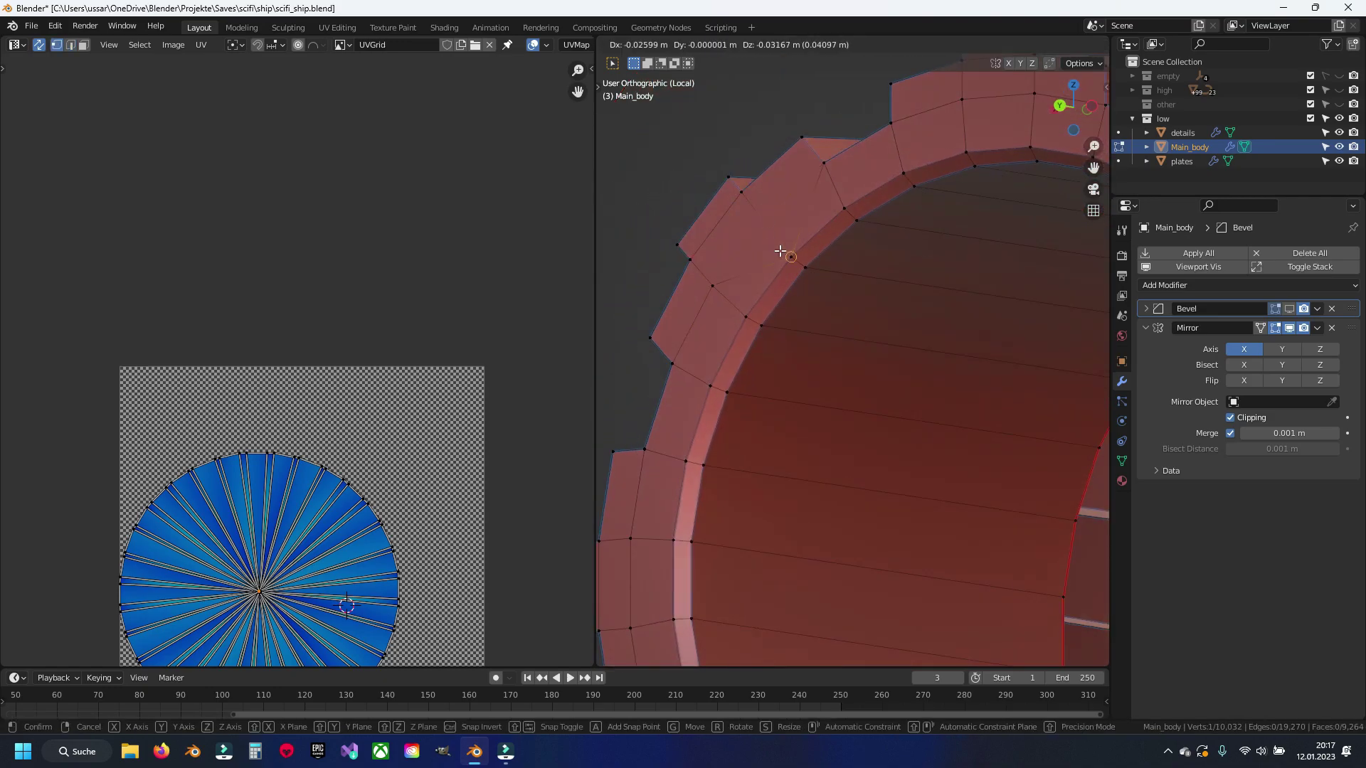
click(713, 285)
mouse_move(740, 314)
middle_down()
mouse_move(695, 353)
mouse_move(848, 305)
middle_up()
key(l)
key(x)
click(820, 362)
key(ctrl+z)
key(ctrl+z)
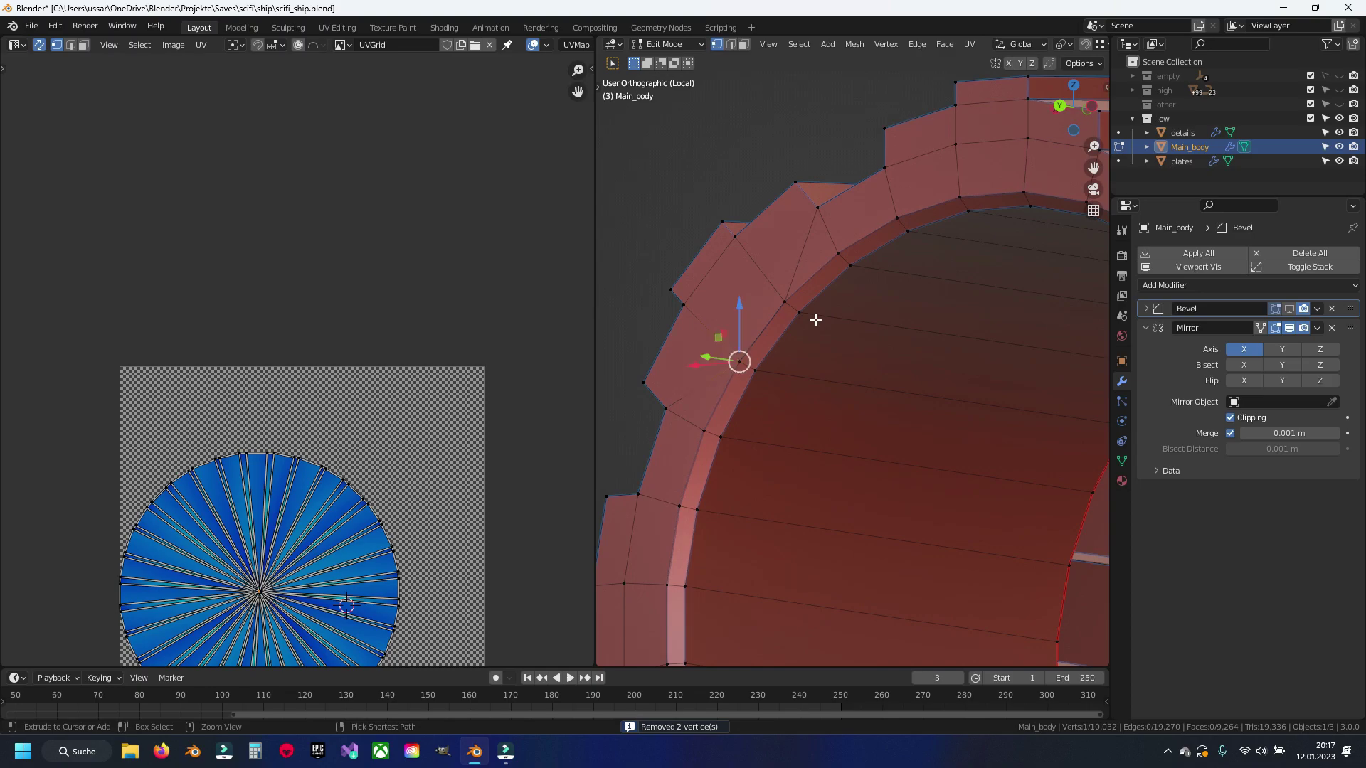
key(ctrl+z)
Step: Select five redundant edges around the tube rim and dissolve them
key(2)
click(722, 297)
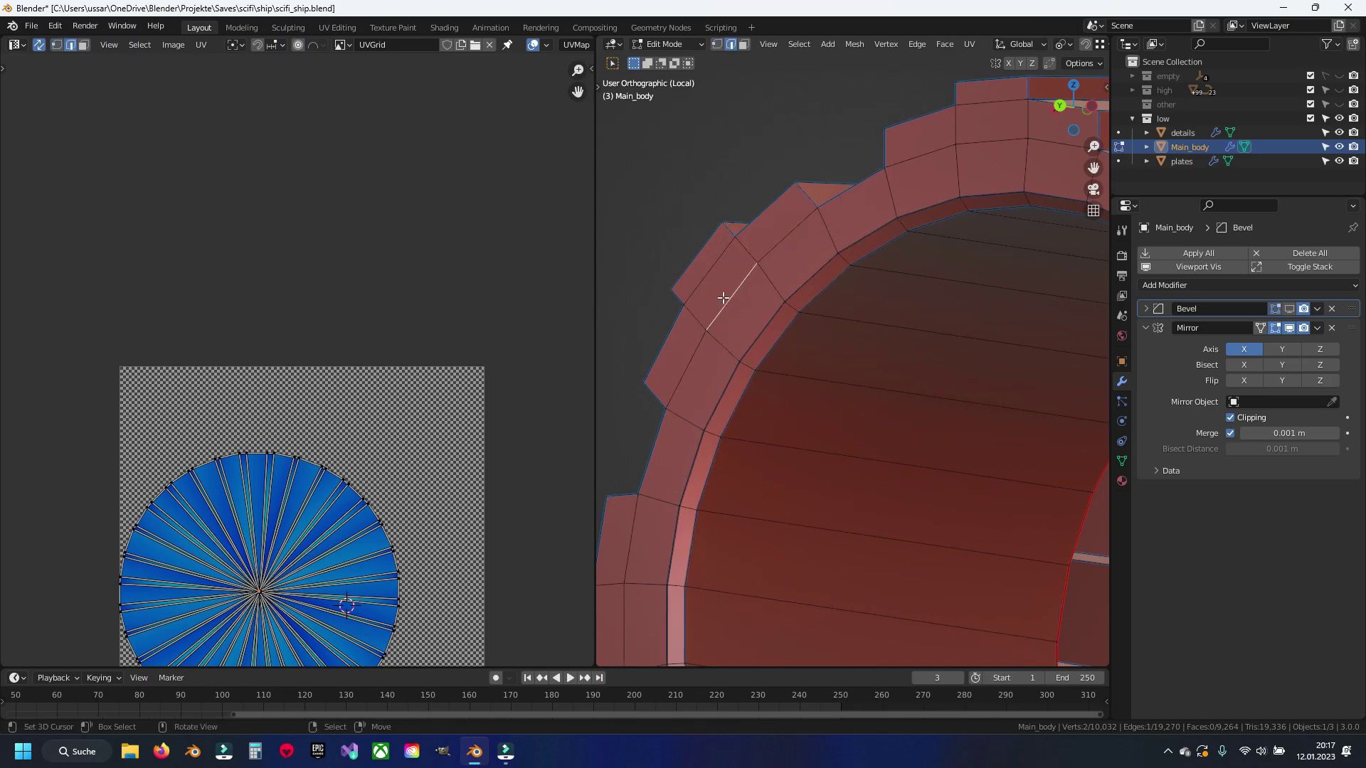
shift+click(981, 154)
scroll(664, 440, up, 4)
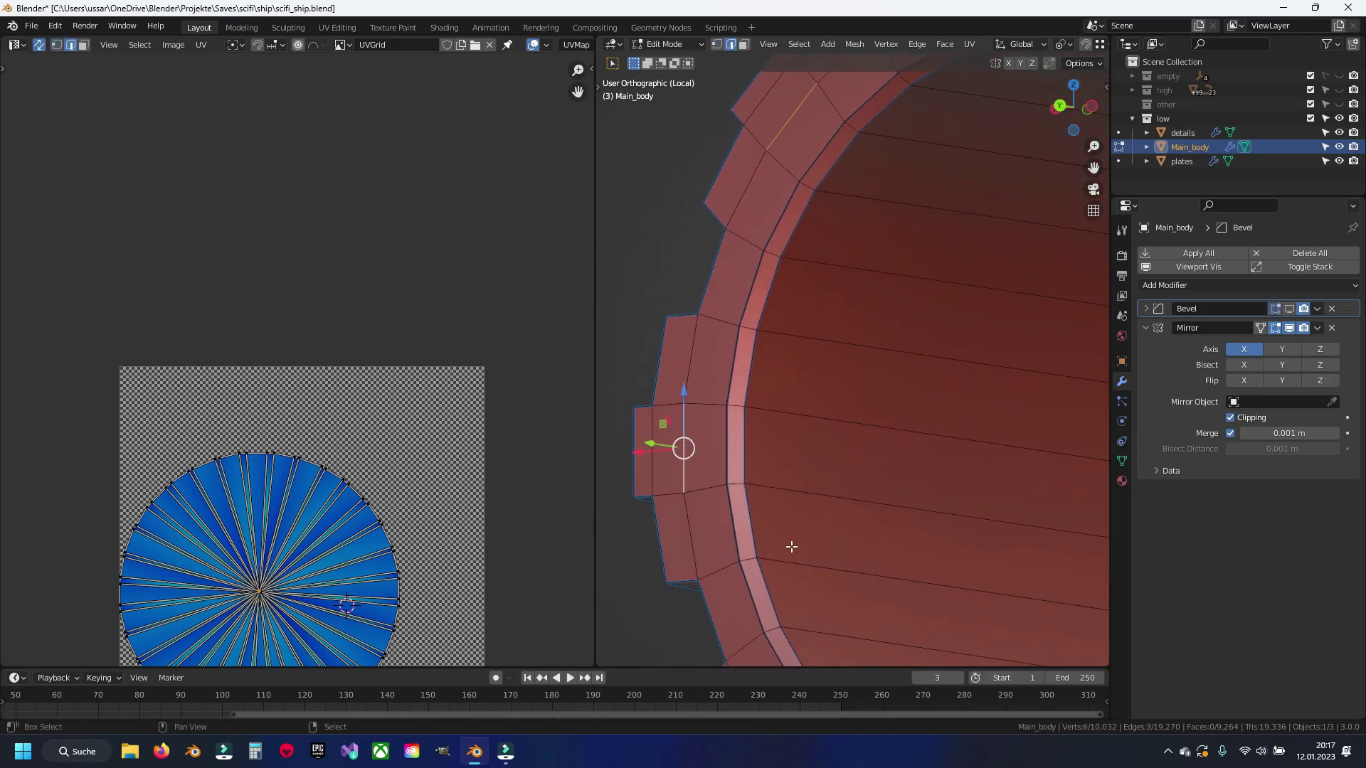
shift+middle_drag(791, 546, 728, 449)
shift+click(825, 553)
mouse_move(963, 511)
shift+middle_down()
mouse_move(826, 553)
mouse_move(890, 463)
mouse_move(932, 350)
mouse_move(933, 403)
shift+middle_up()
shift+click(890, 462)
shift+click(931, 350)
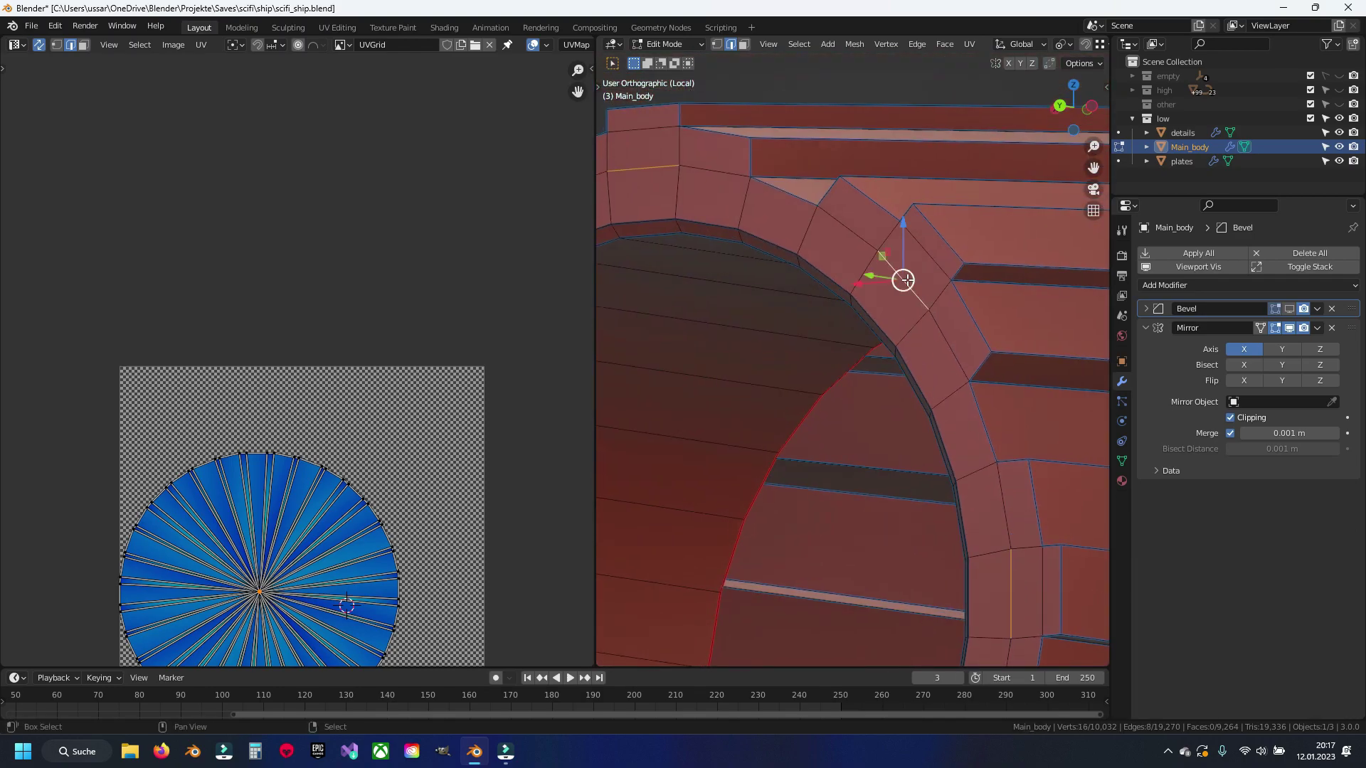
key(x)
click(907, 278)
Step: Snap a vertex on the arch rim onto its neighbouring vertex
middle_drag(793, 280, 818, 245)
key(1)
click(806, 244)
key(g)
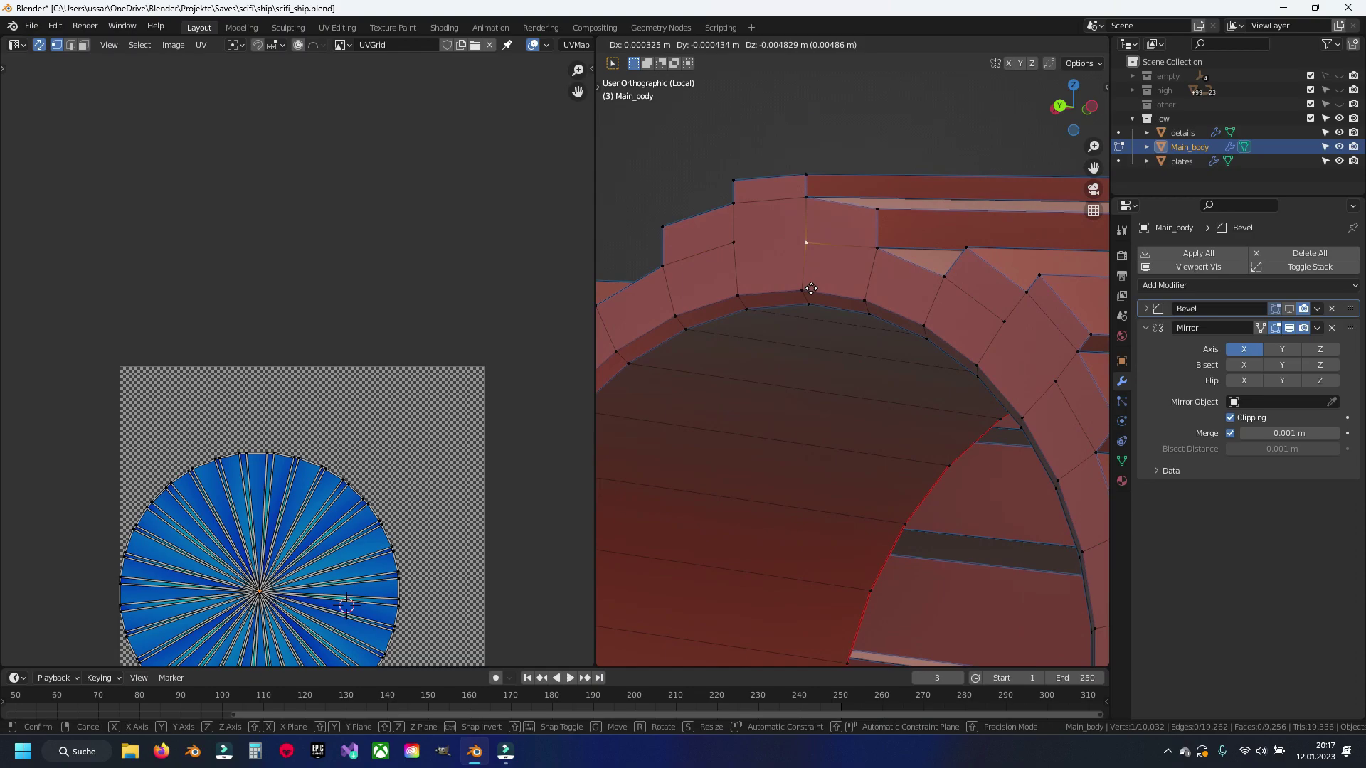
click(804, 289)
key(g)
click(738, 296)
Step: Merge the whole mesh by distance, removing 2 stray vertices
key(a)
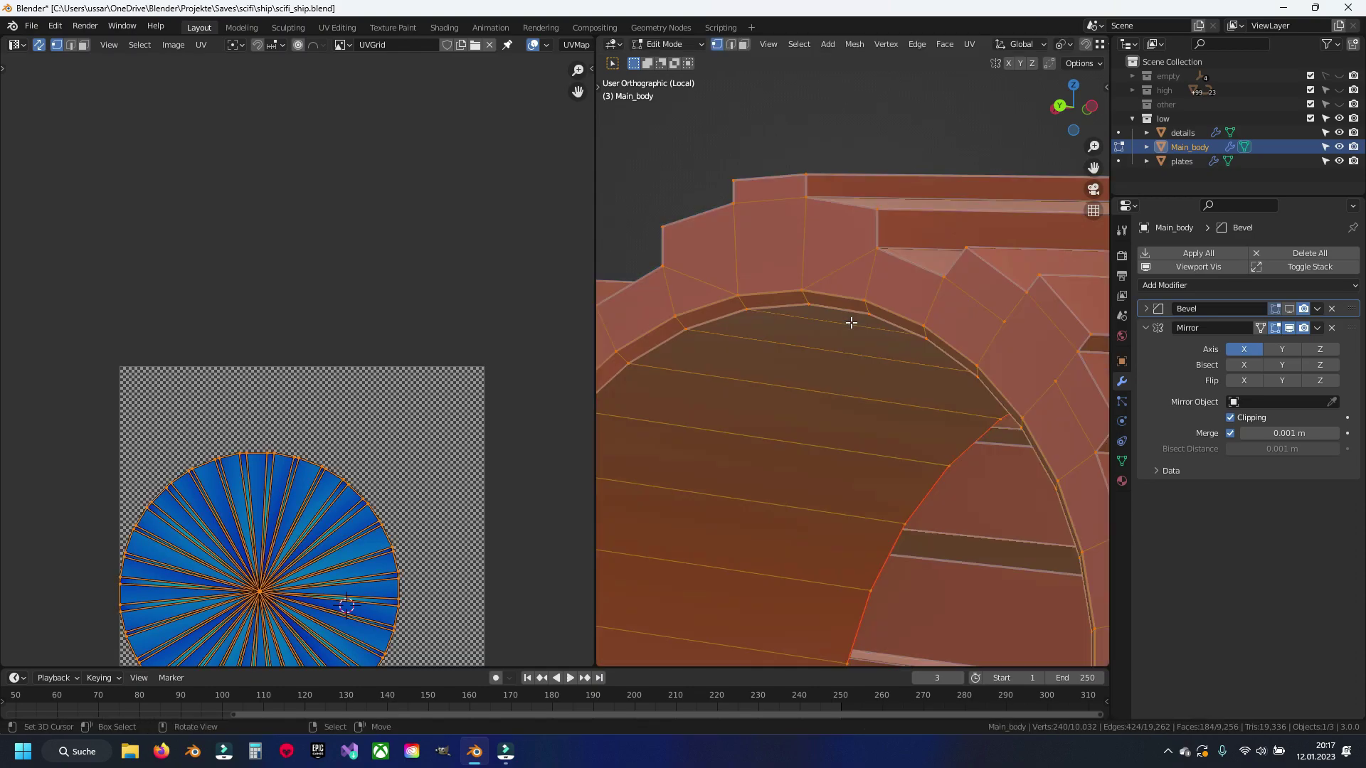
key(m)
click(851, 322)
key(alt+a)
Step: Reposition a stray arch vertex down and to the right
key(2)
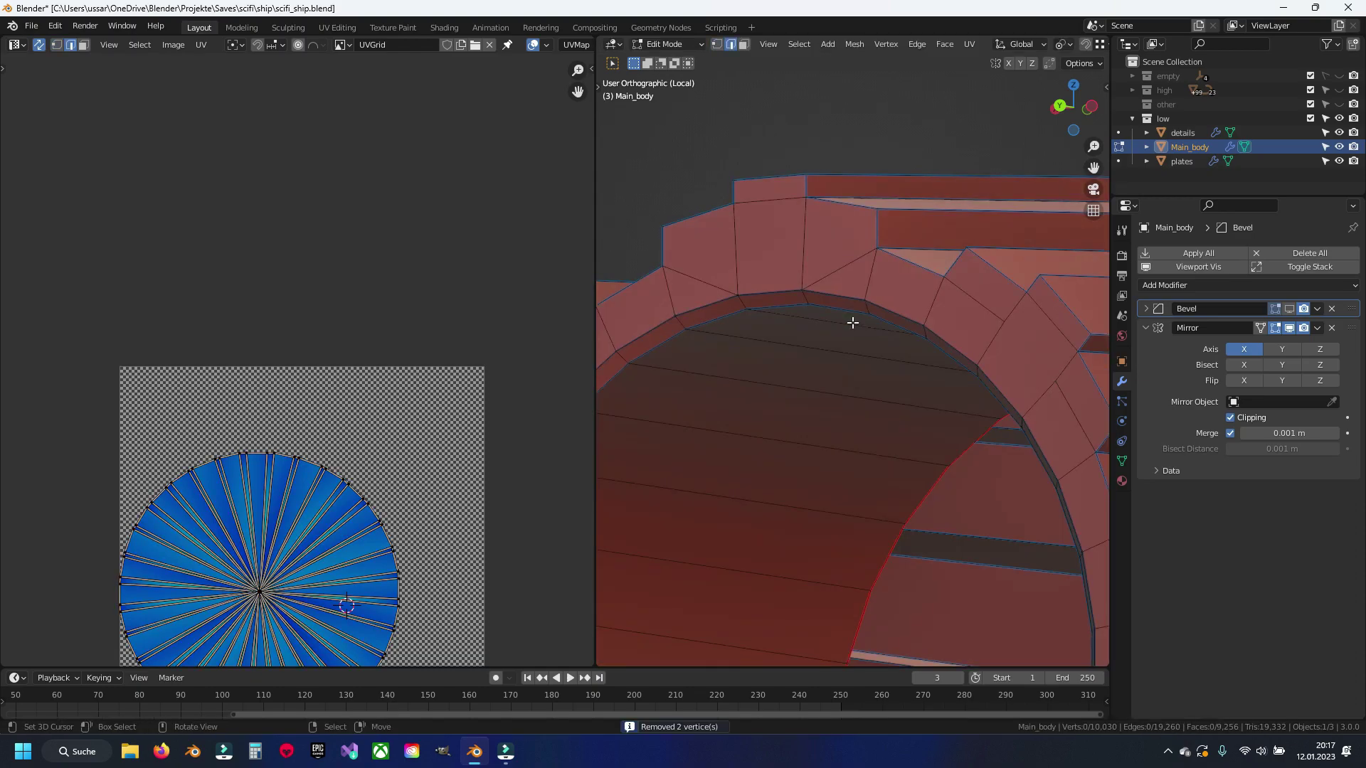
key(1)
middle_drag(852, 322, 978, 349)
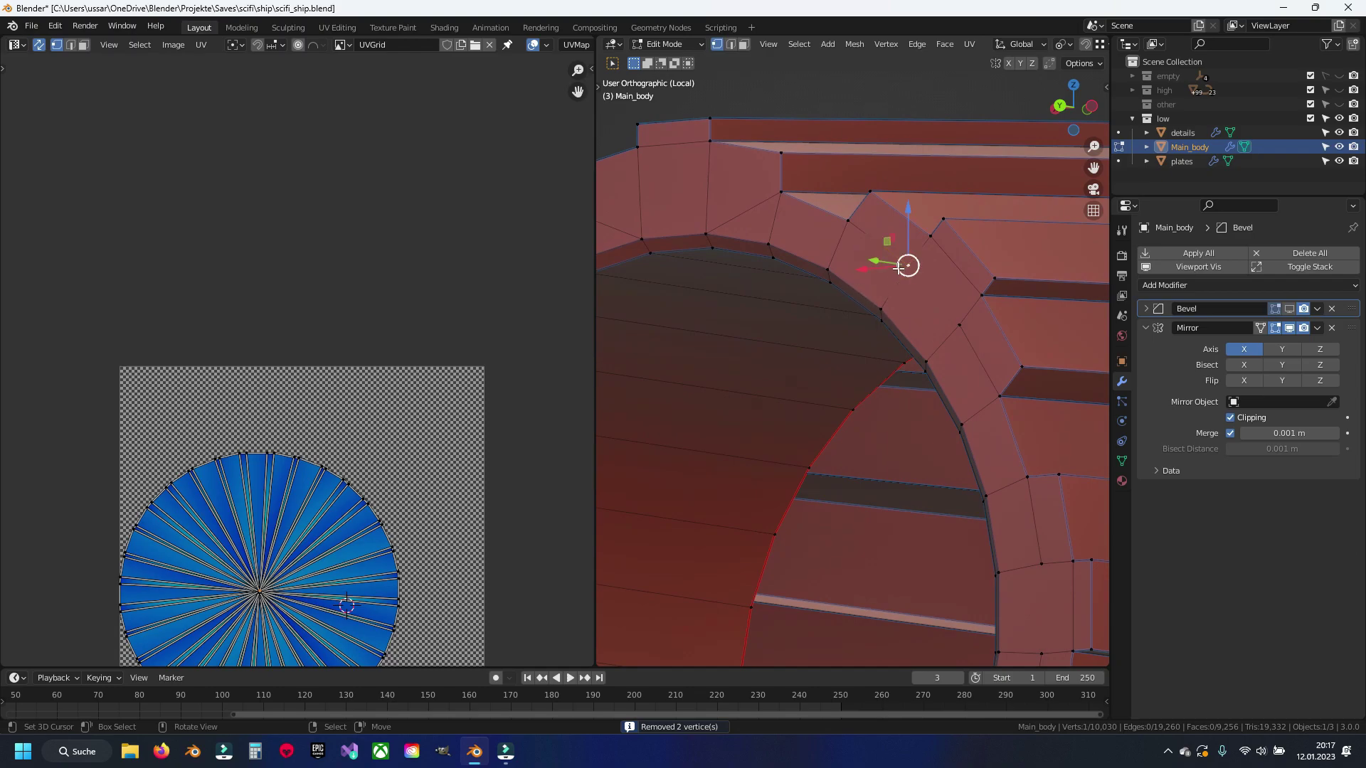
key(g)
click(854, 348)
key(g)
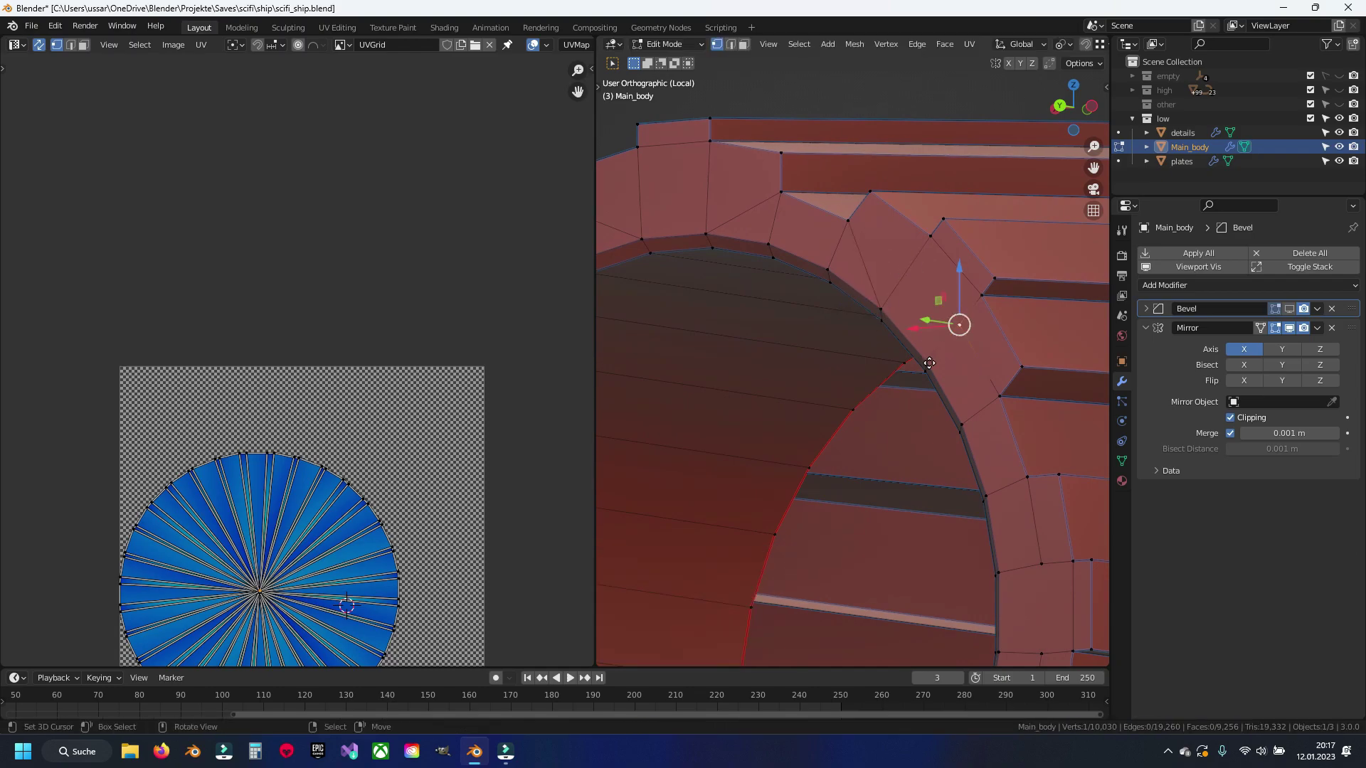
click(941, 383)
Step: Snap stray vertices onto neighbouring vertices along the arch and ring edge
shift+middle_drag(941, 383, 830, 254)
key(g)
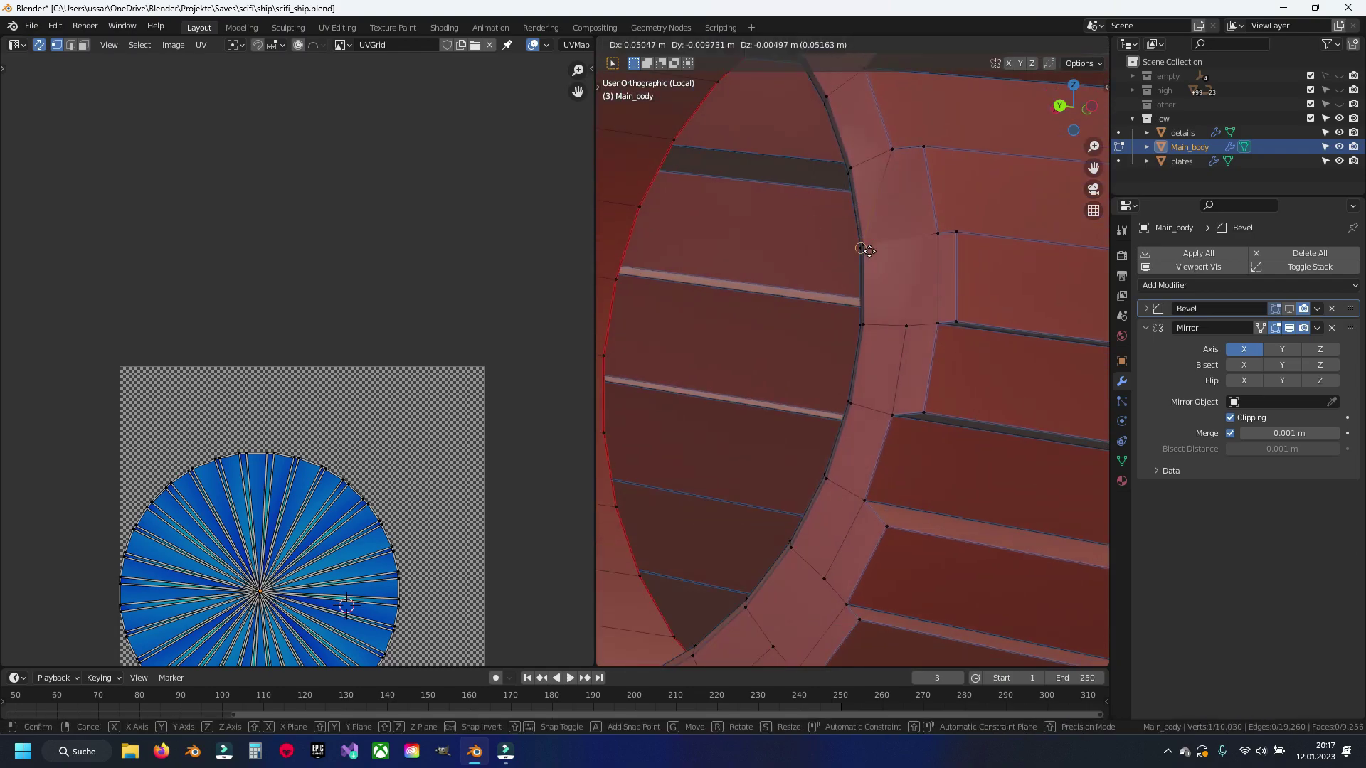
ctrl+click(867, 244)
key(g)
ctrl+click(876, 327)
shift+middle_drag(876, 328, 970, 114)
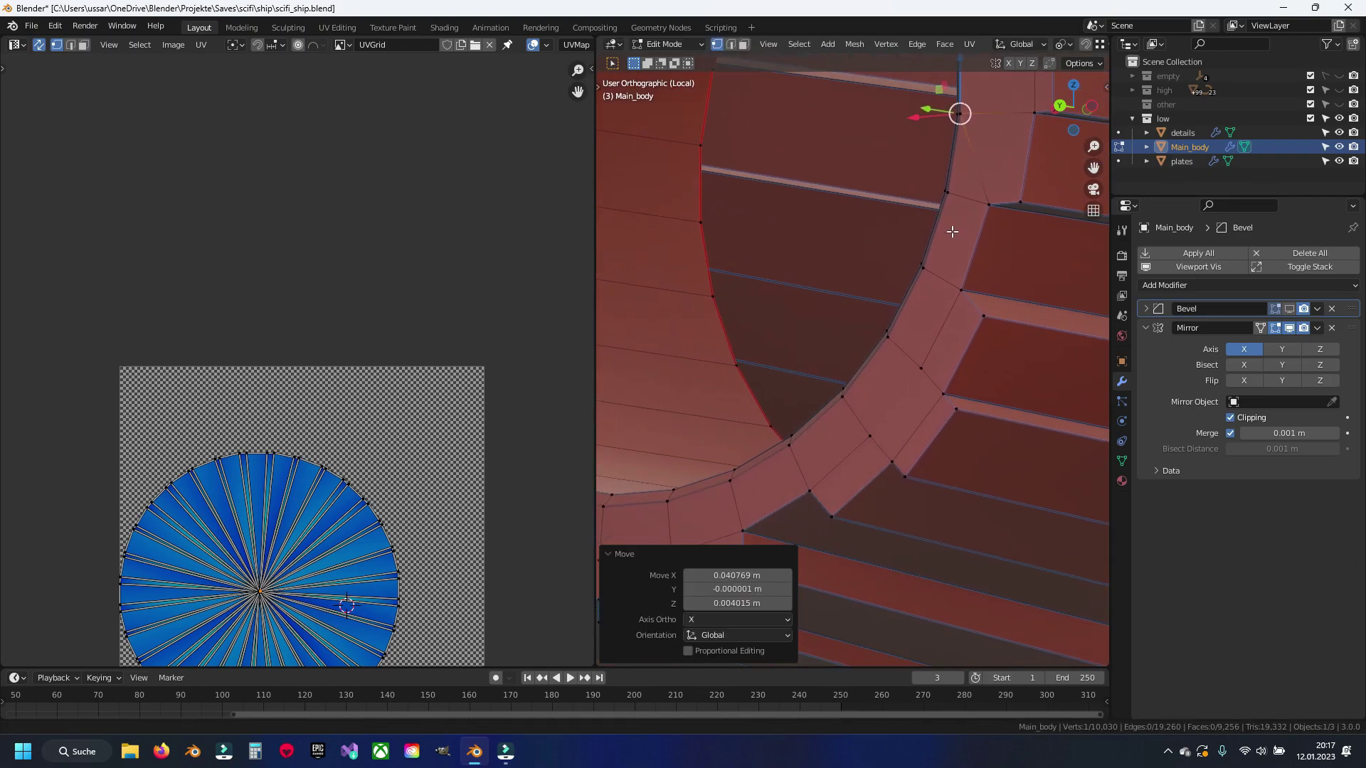
key(g)
ctrl+click(899, 344)
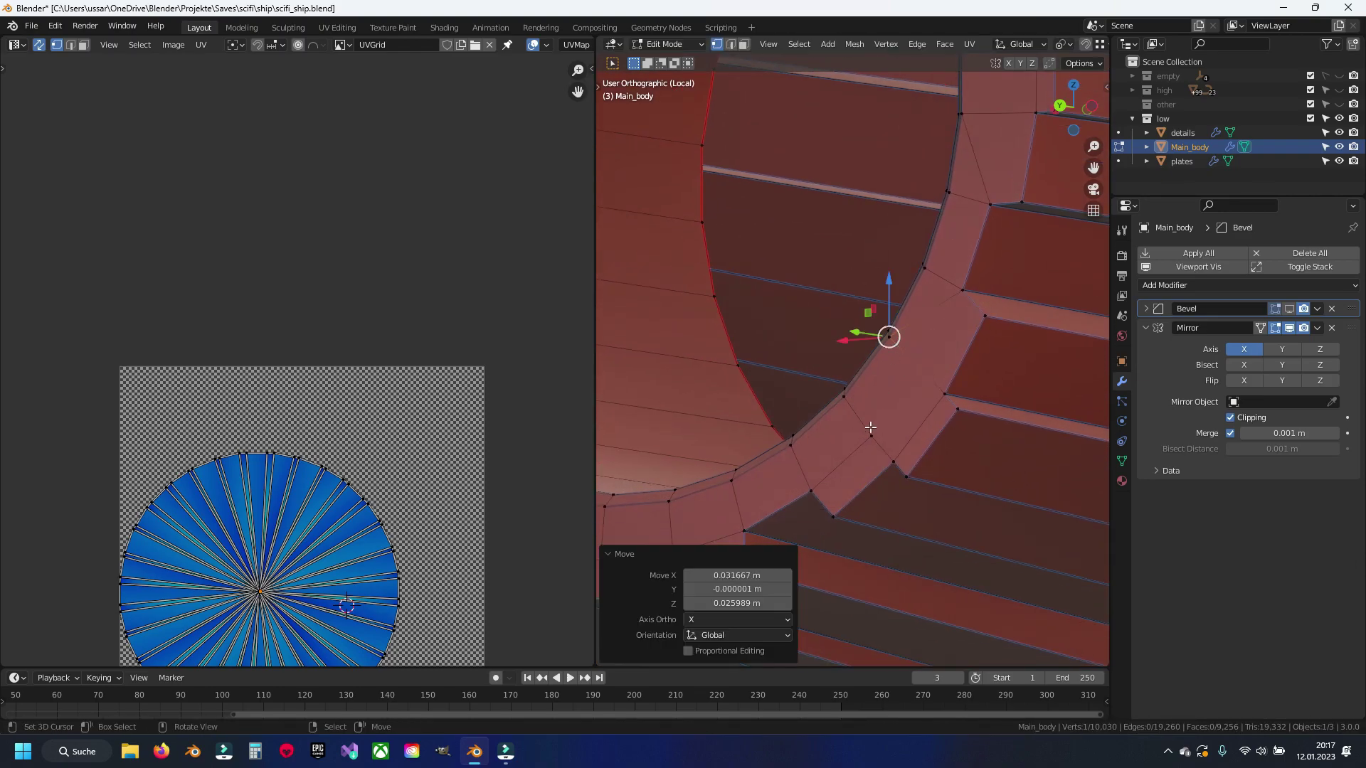
key(g)
ctrl+click(844, 396)
Step: Snap the next stray vertices into place further along the ring
shift+middle_drag(676, 530, 861, 395)
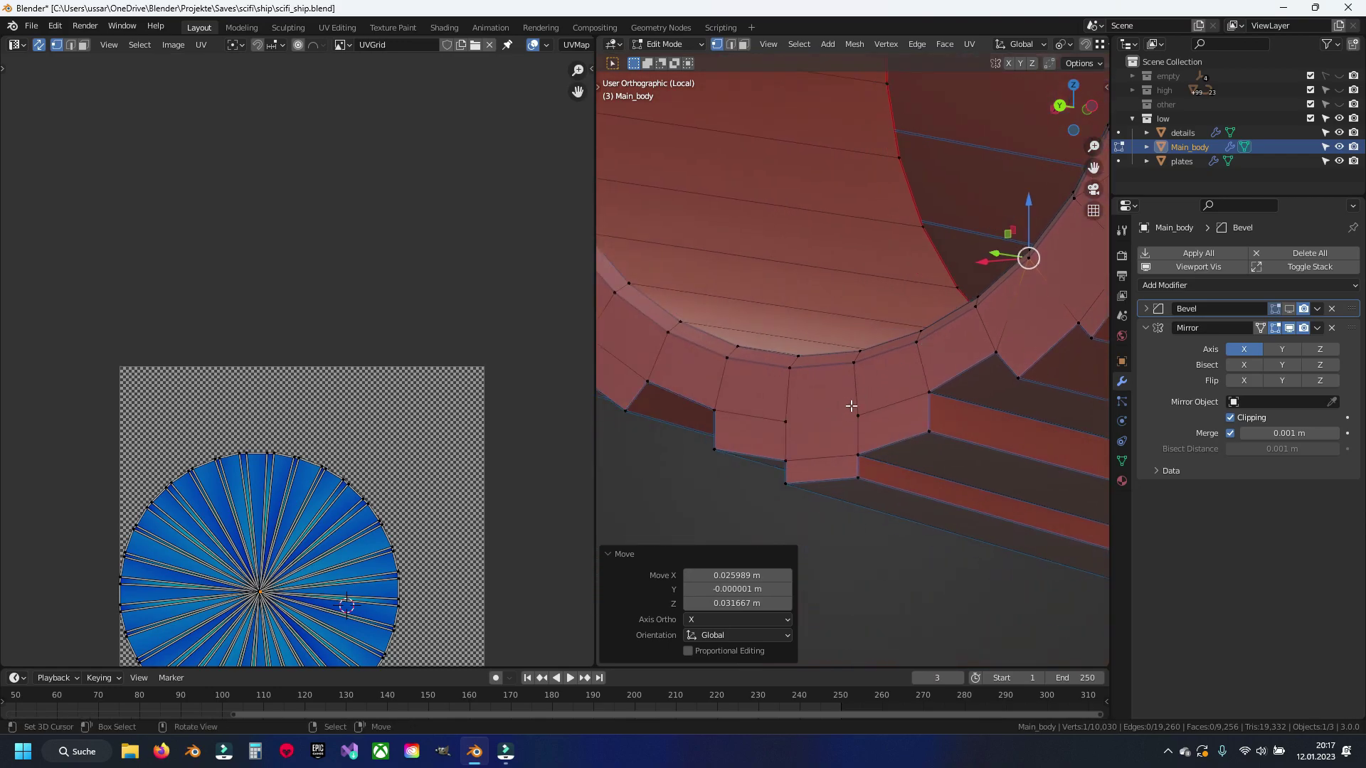
key(g)
ctrl+click(853, 362)
key(g)
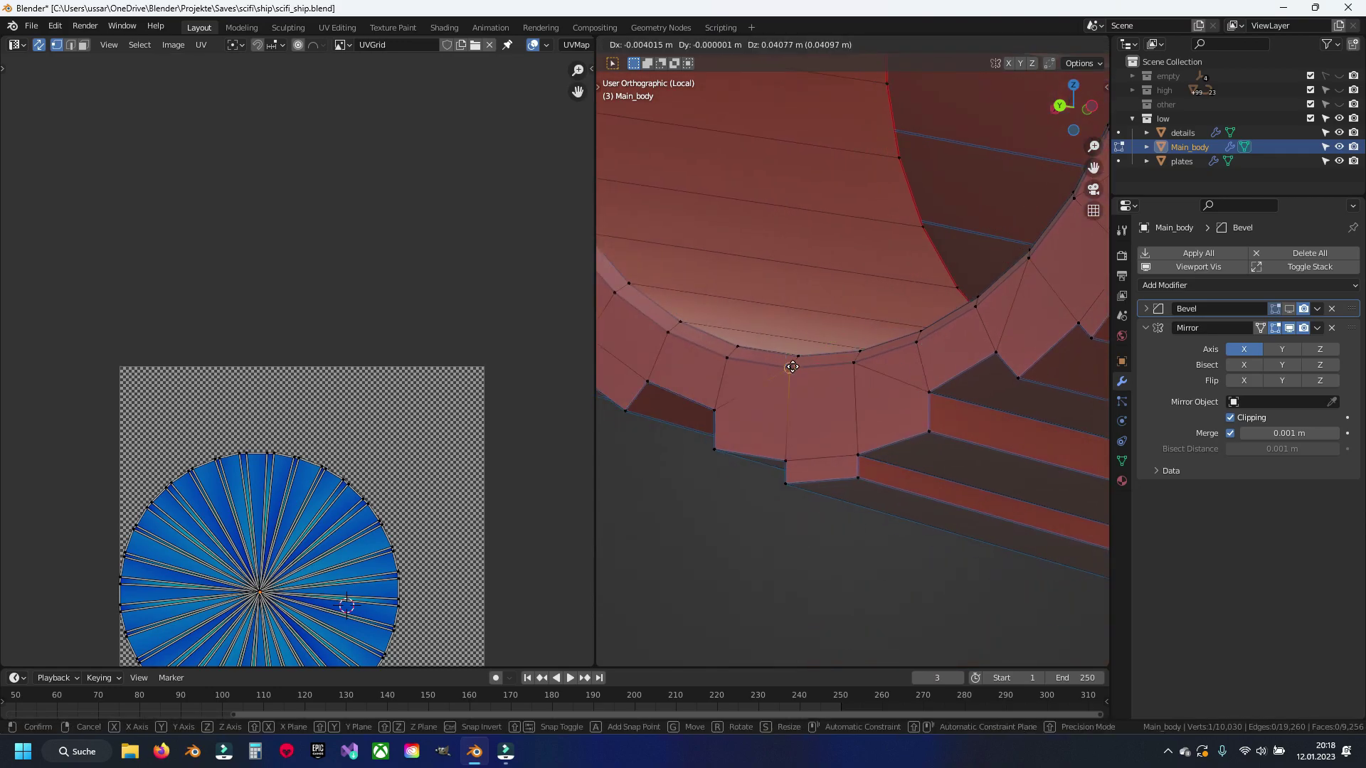
ctrl+click(792, 366)
shift+middle_drag(793, 367, 890, 306)
key(g)
ctrl+click(807, 349)
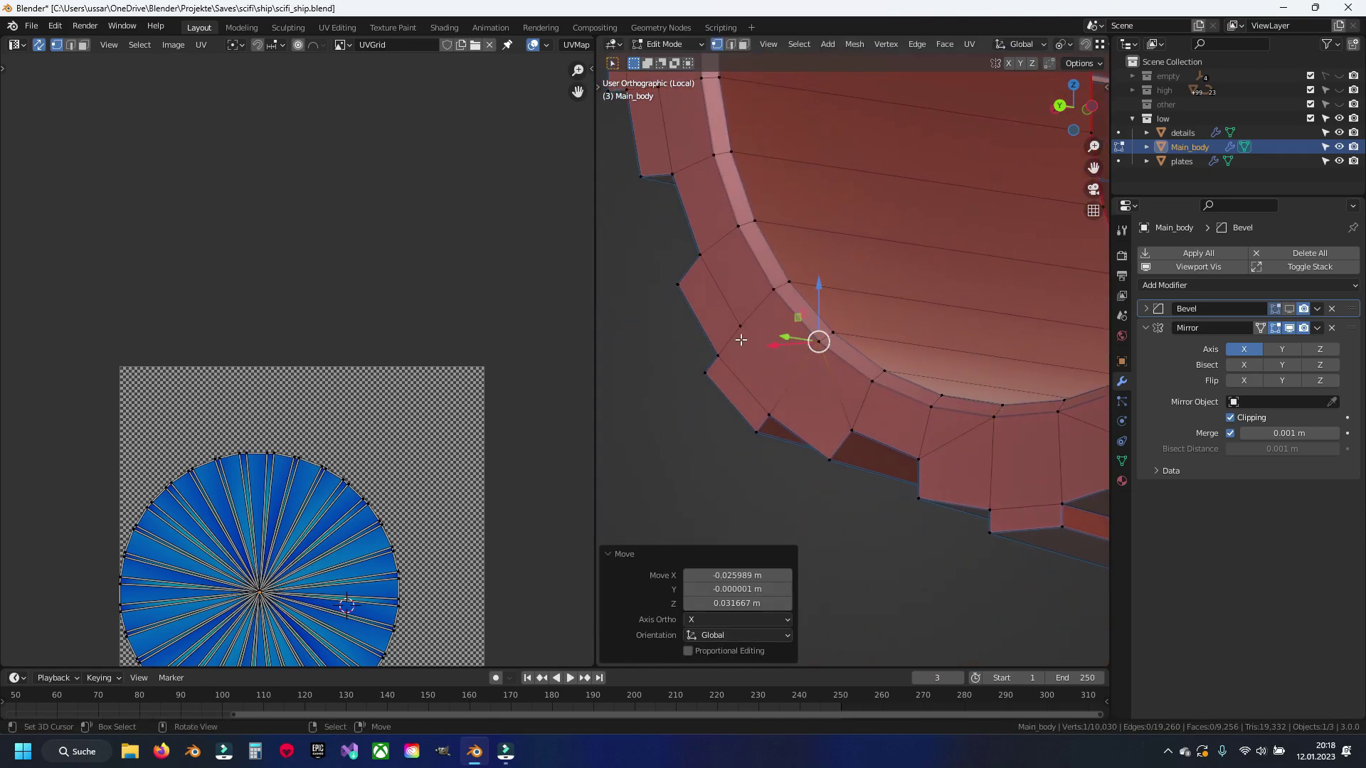
click(740, 327)
key(g)
ctrl+click(774, 289)
Step: Snap the remaining rim vertices, including those on the upper ring
shift+middle_drag(659, 84, 732, 342)
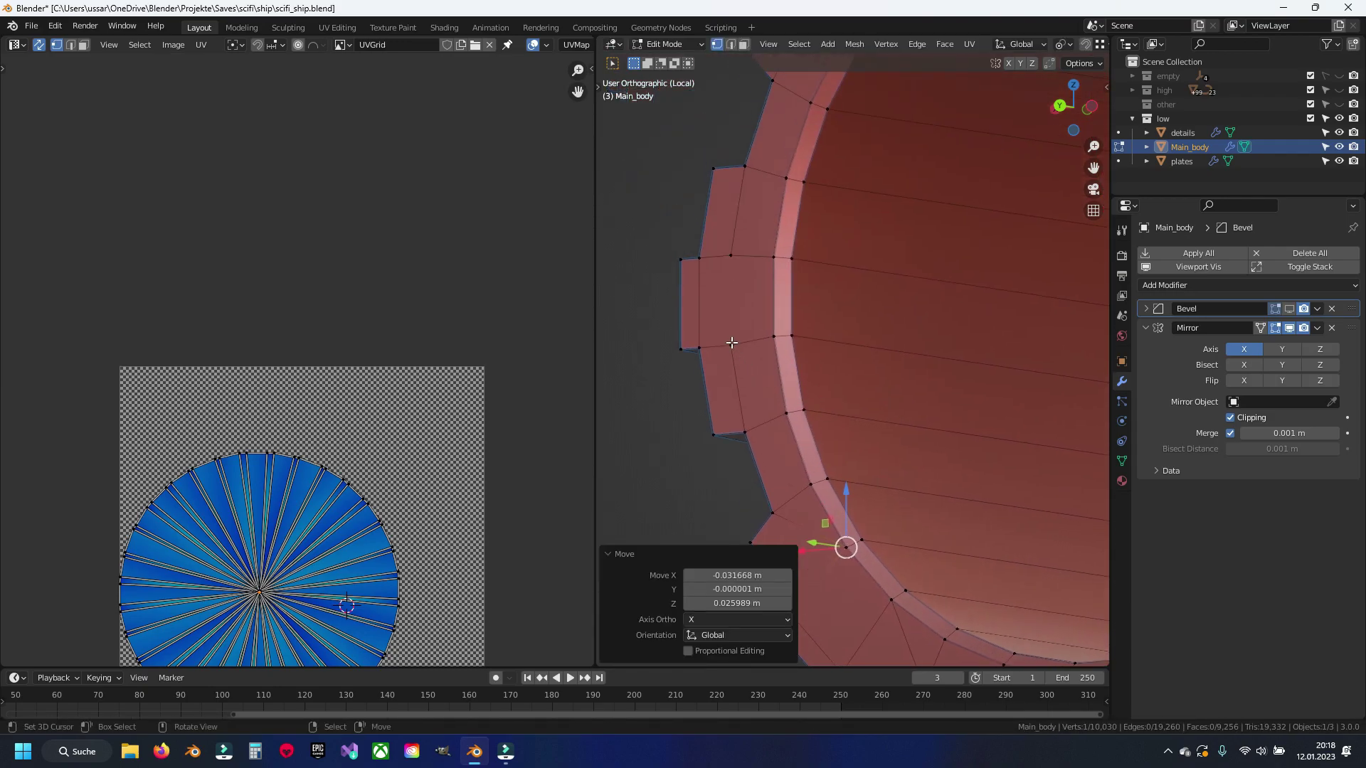
key(g)
ctrl+click(747, 320)
key(g)
ctrl+click(774, 257)
shift+middle_drag(814, 203, 793, 494)
click(811, 313)
key(g)
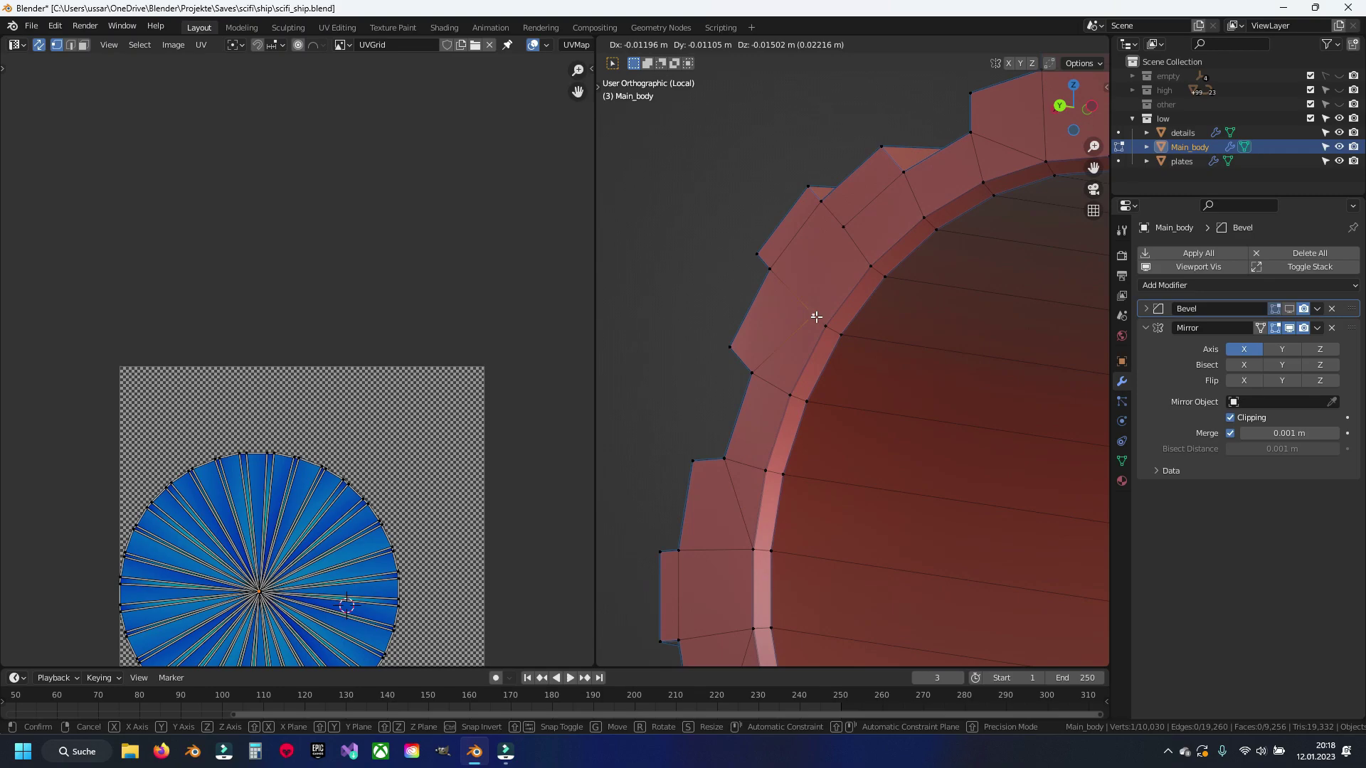
click(817, 316)
click(821, 202)
key(g)
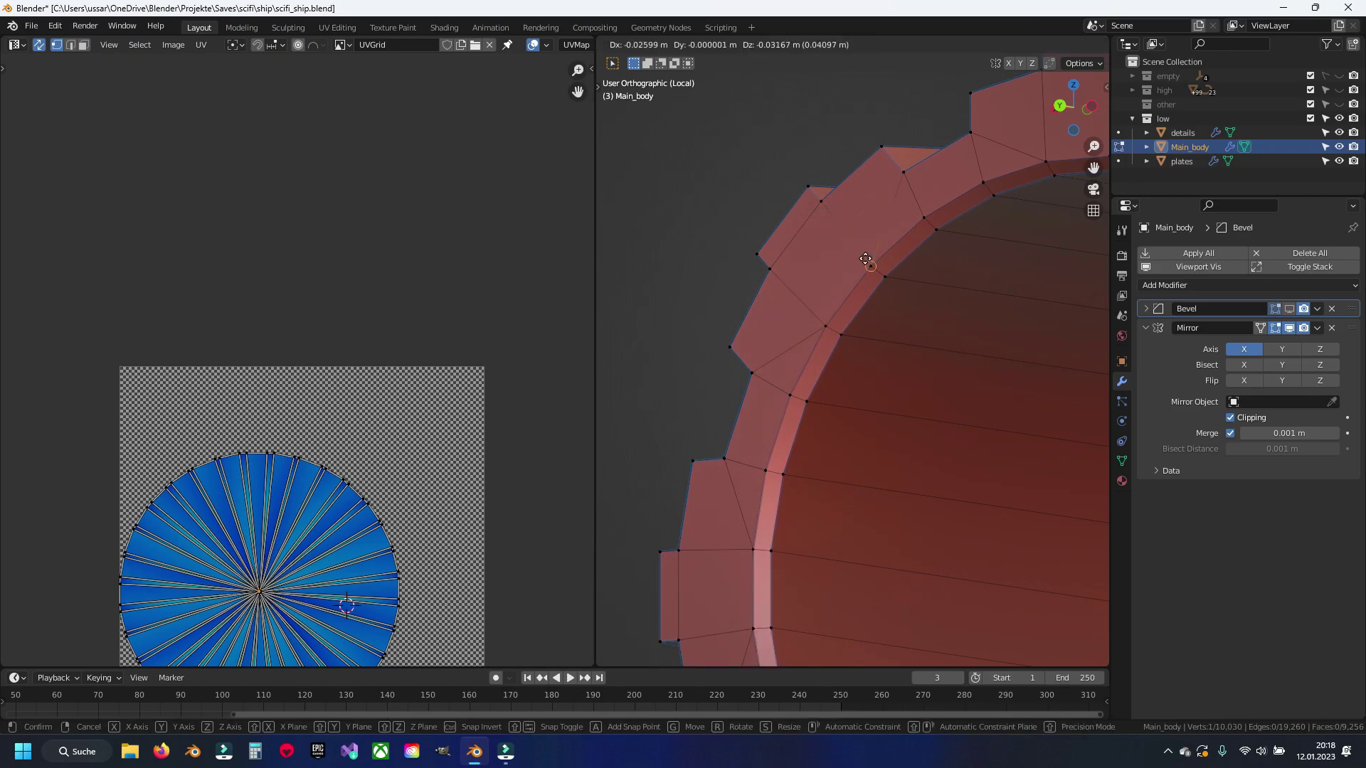
click(866, 259)
Step: Merge all vertices by distance, removing 14 duplicate vertices
key(a)
key(m)
click(916, 372)
key(alt+a)
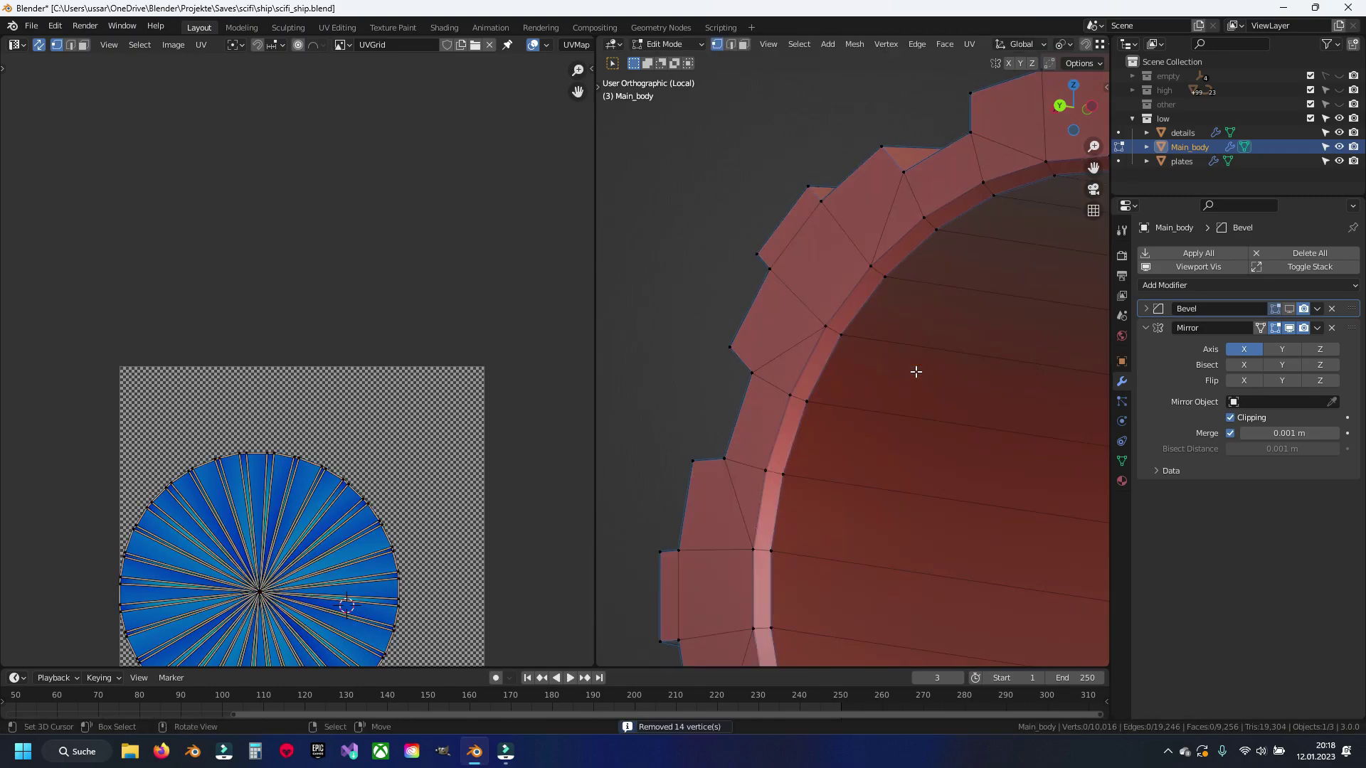
key(2)
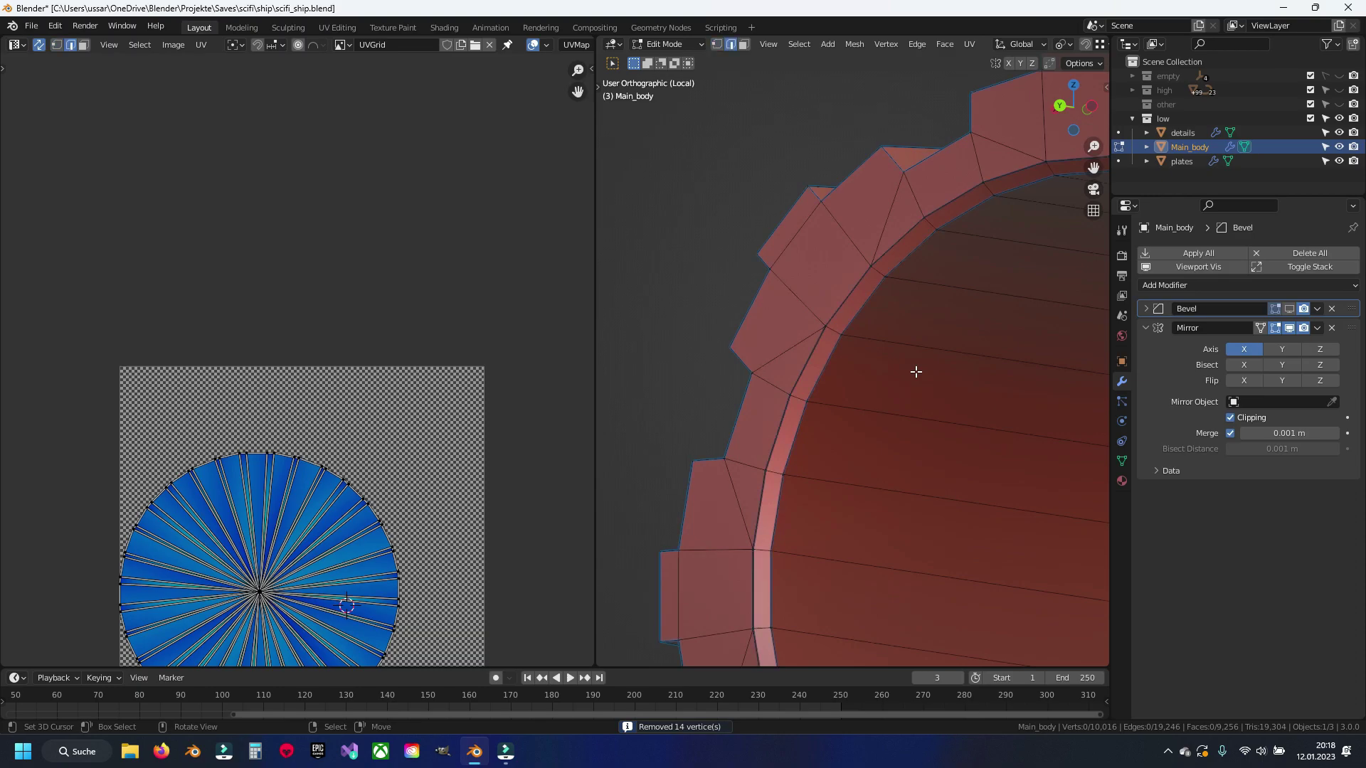
Step: Save the file and start a shortest edge path along the hull ring's outer teeth
mouse_move(793, 335)
middle_down()
mouse_move(814, 335)
mouse_move(690, 380)
middle_up()
key(ctrl+s)
click(693, 398)
ctrl+click(751, 228)
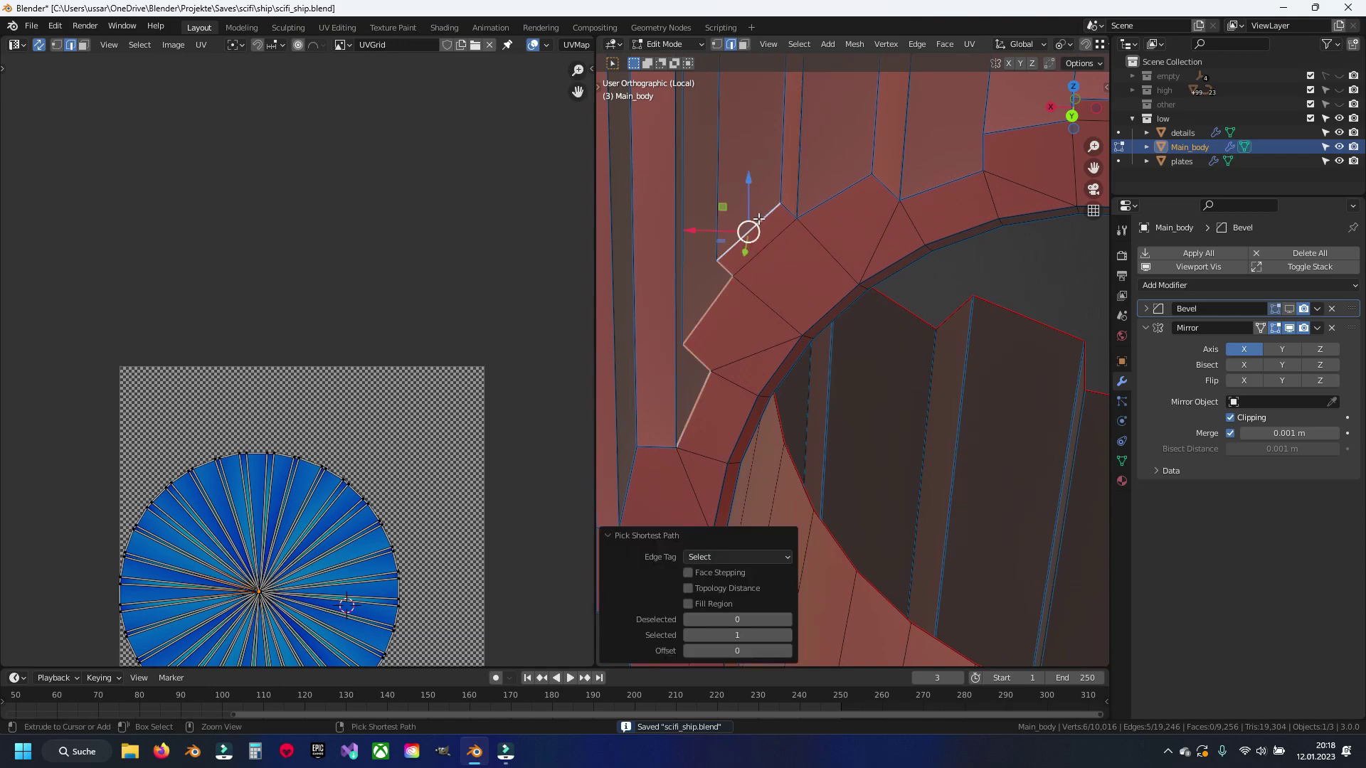
ctrl+click(1033, 178)
middle_drag(1034, 178, 836, 186)
ctrl+click(836, 186)
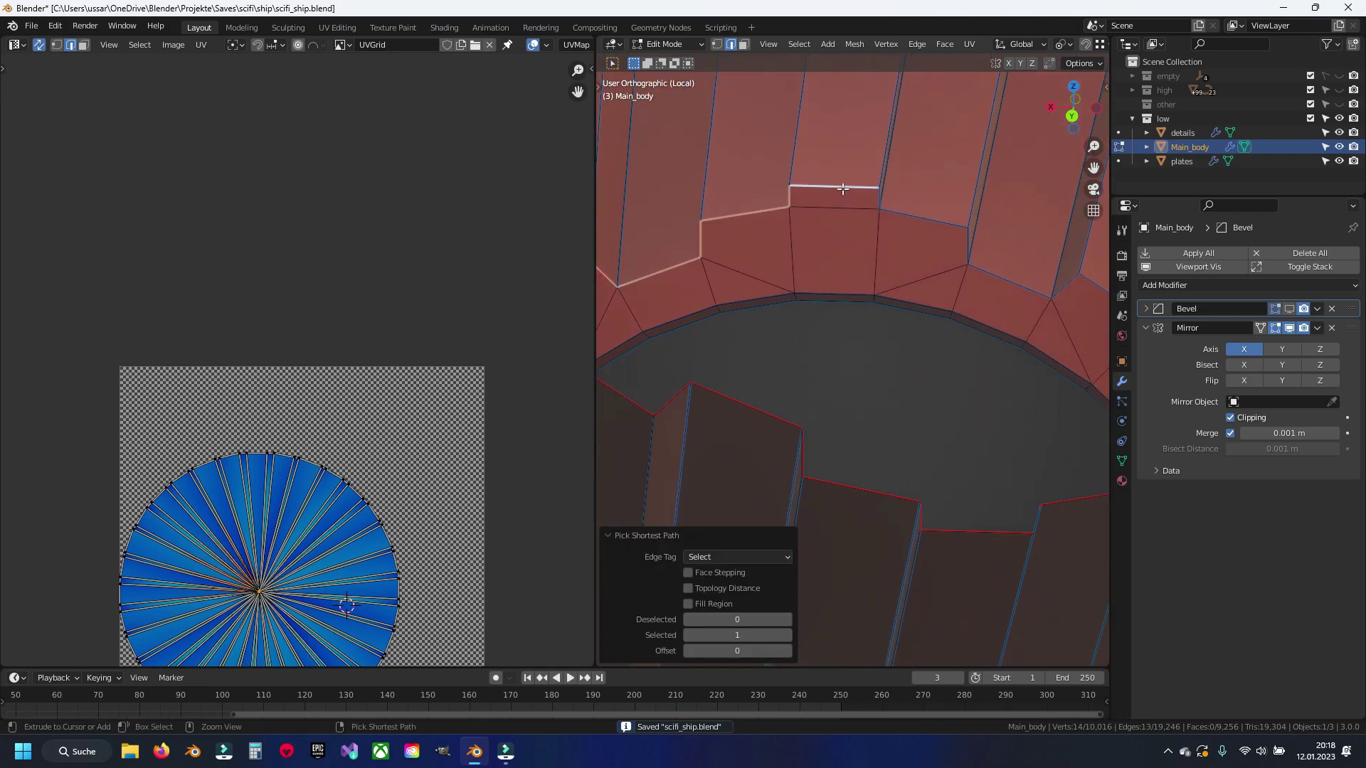
mouse_move(981, 308)
middle_down()
mouse_move(809, 255)
mouse_move(811, 228)
middle_up()
ctrl+click(818, 231)
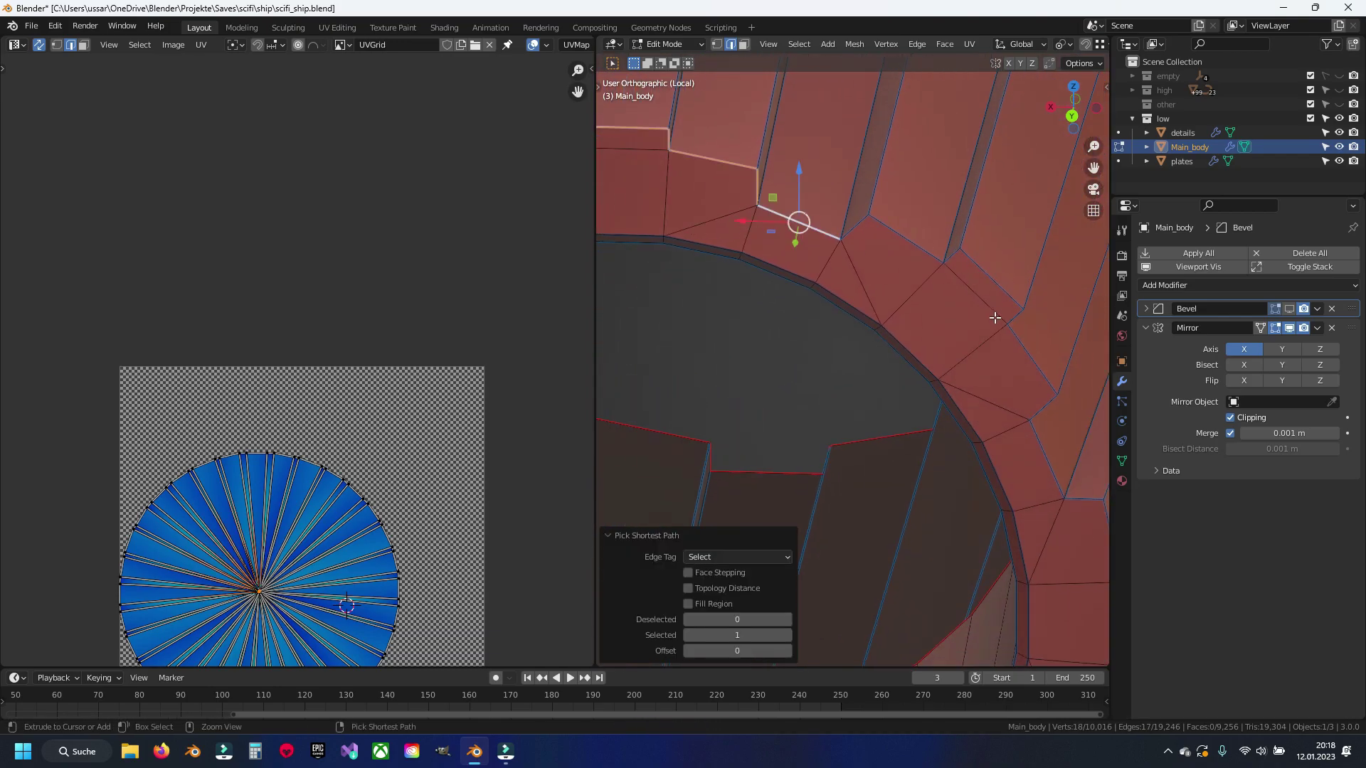
ctrl+click(1028, 341)
Step: Extend the edge path tooth by tooth around the ring's zigzag outer edge
shift+middle_drag(1028, 341, 858, 225)
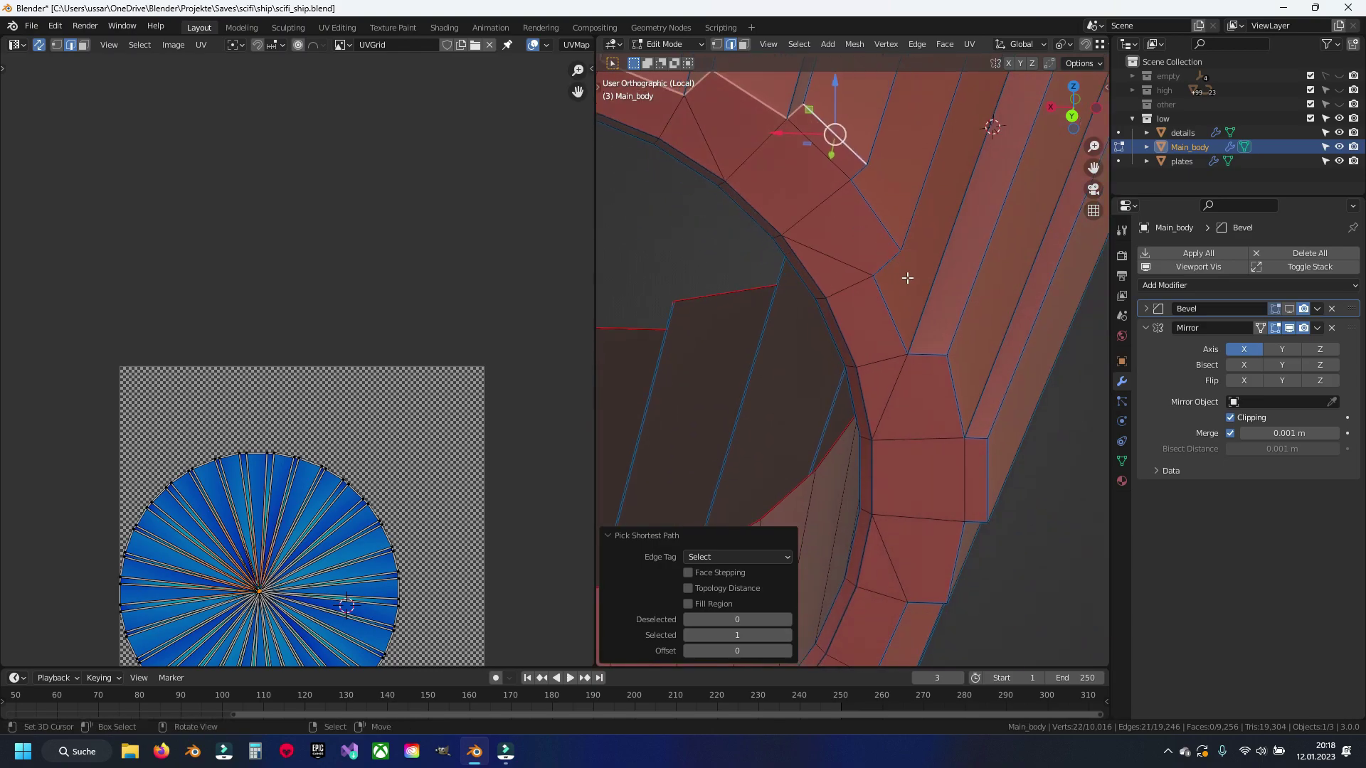
shift+middle_drag(907, 278, 881, 228)
ctrl+click(865, 266)
ctrl+click(930, 432)
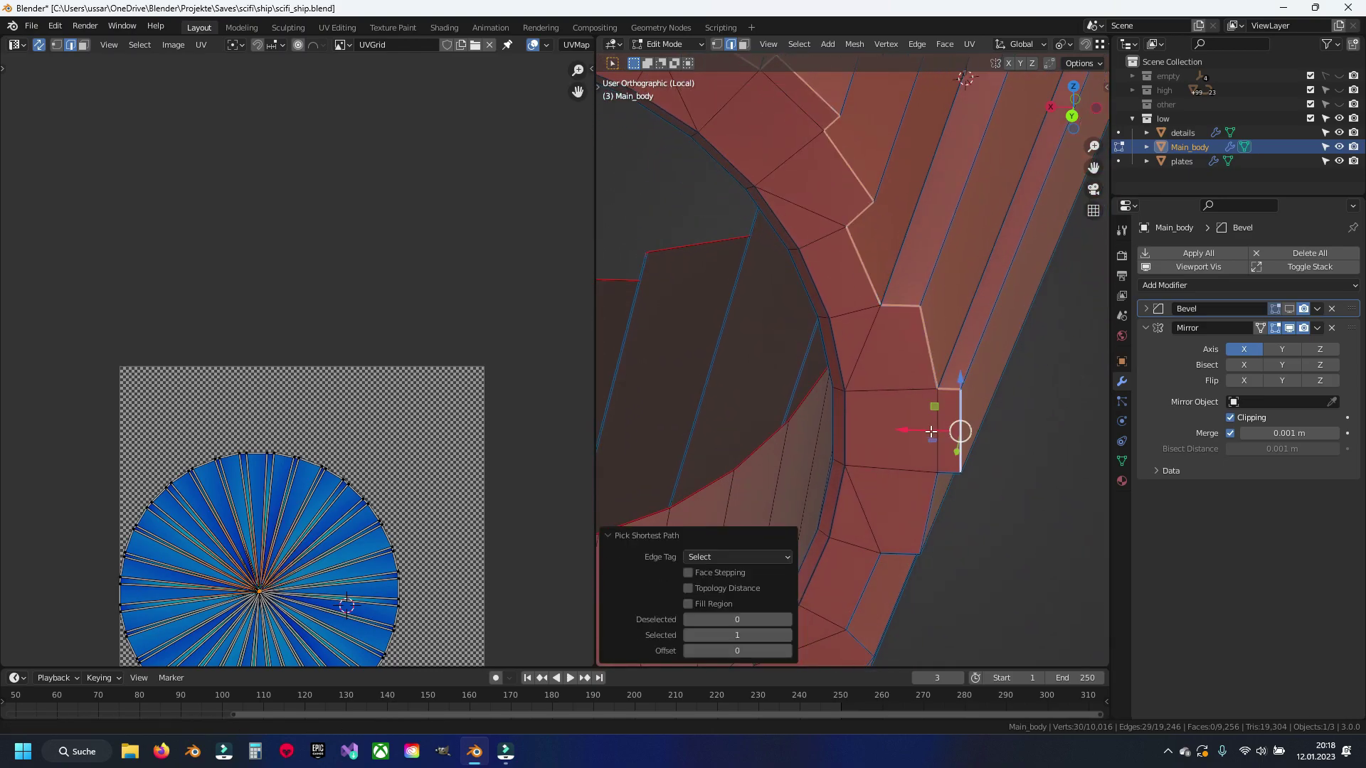
shift+middle_drag(930, 432, 907, 267)
ctrl+click(836, 434)
middle_drag(836, 434, 875, 264)
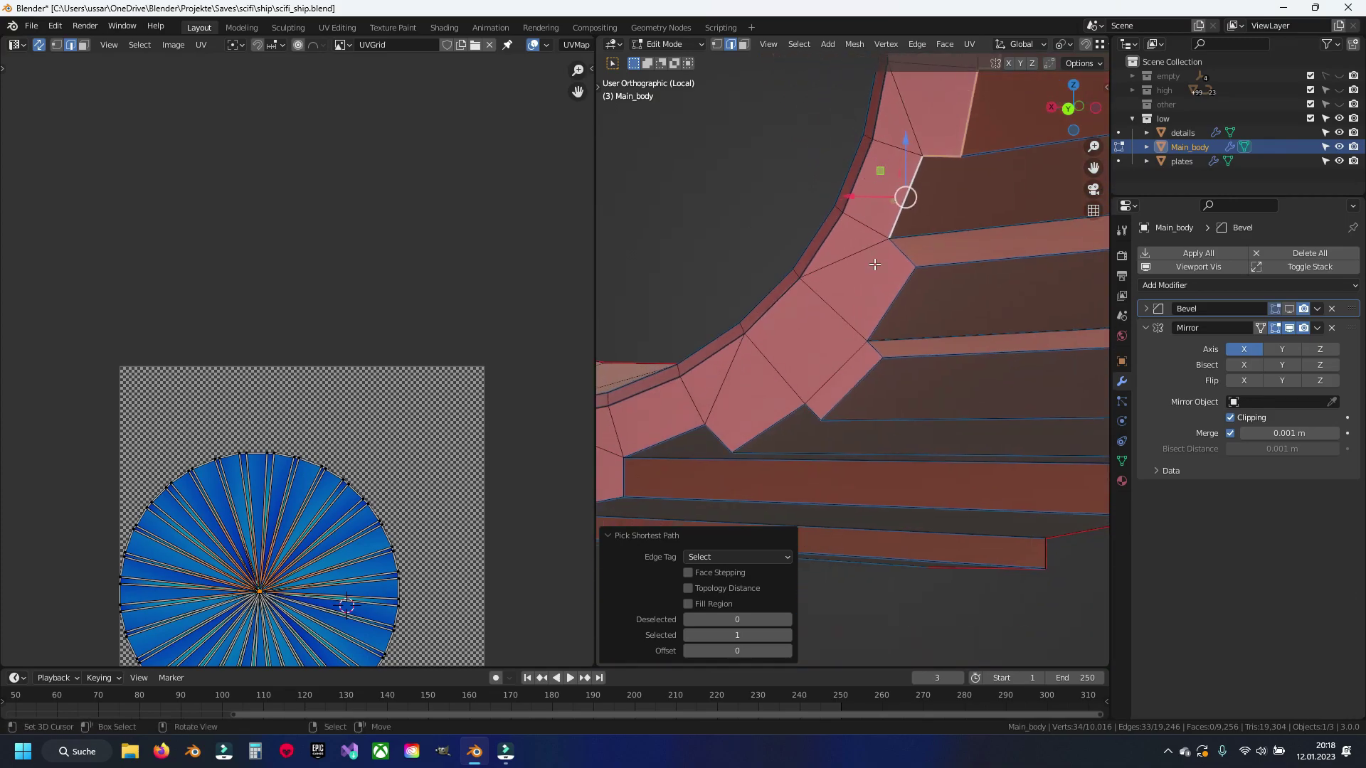
ctrl+click(786, 417)
shift+middle_drag(786, 417, 931, 321)
ctrl+click(917, 326)
ctrl+click(864, 339)
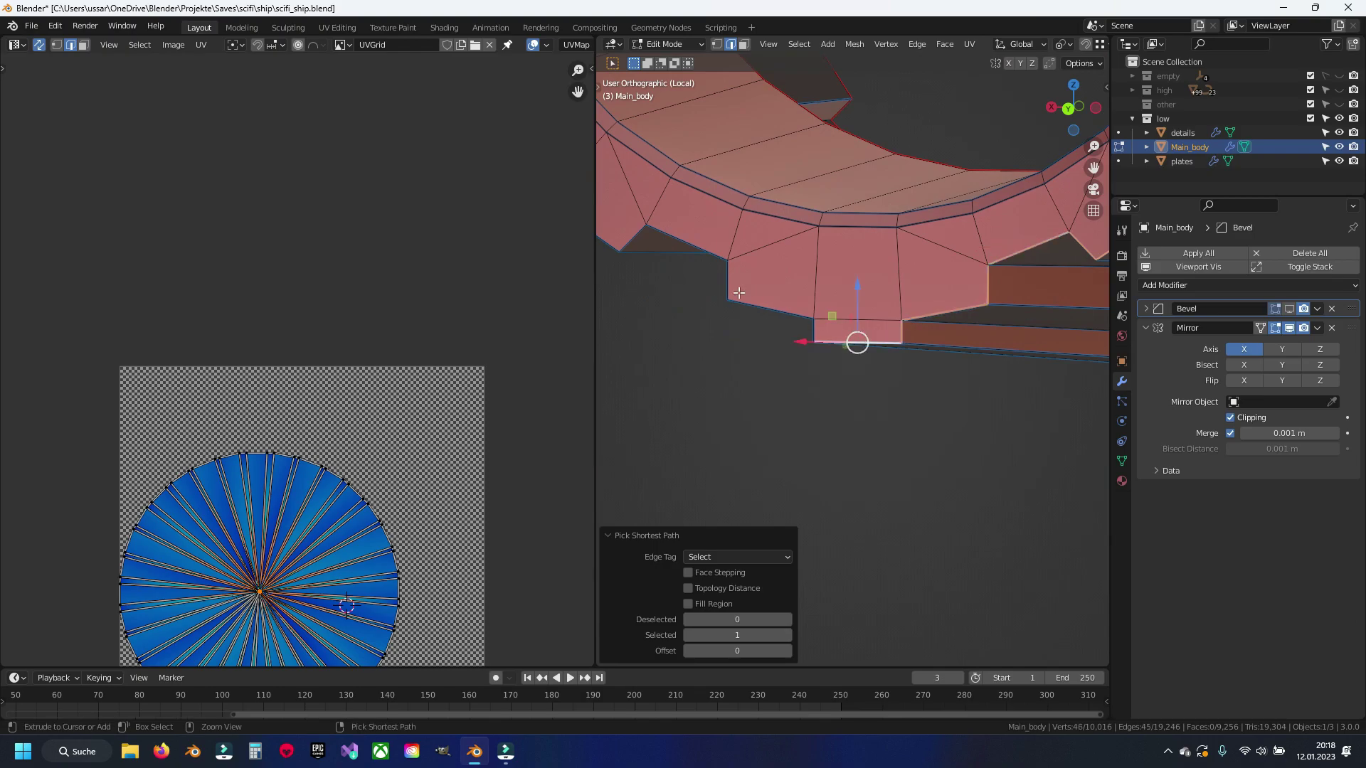
ctrl+click(691, 246)
Step: Close the path around the last teeth, mark it as a UV seam, and deselect
middle_drag(692, 246, 818, 295)
ctrl+click(818, 296)
ctrl+click(787, 129)
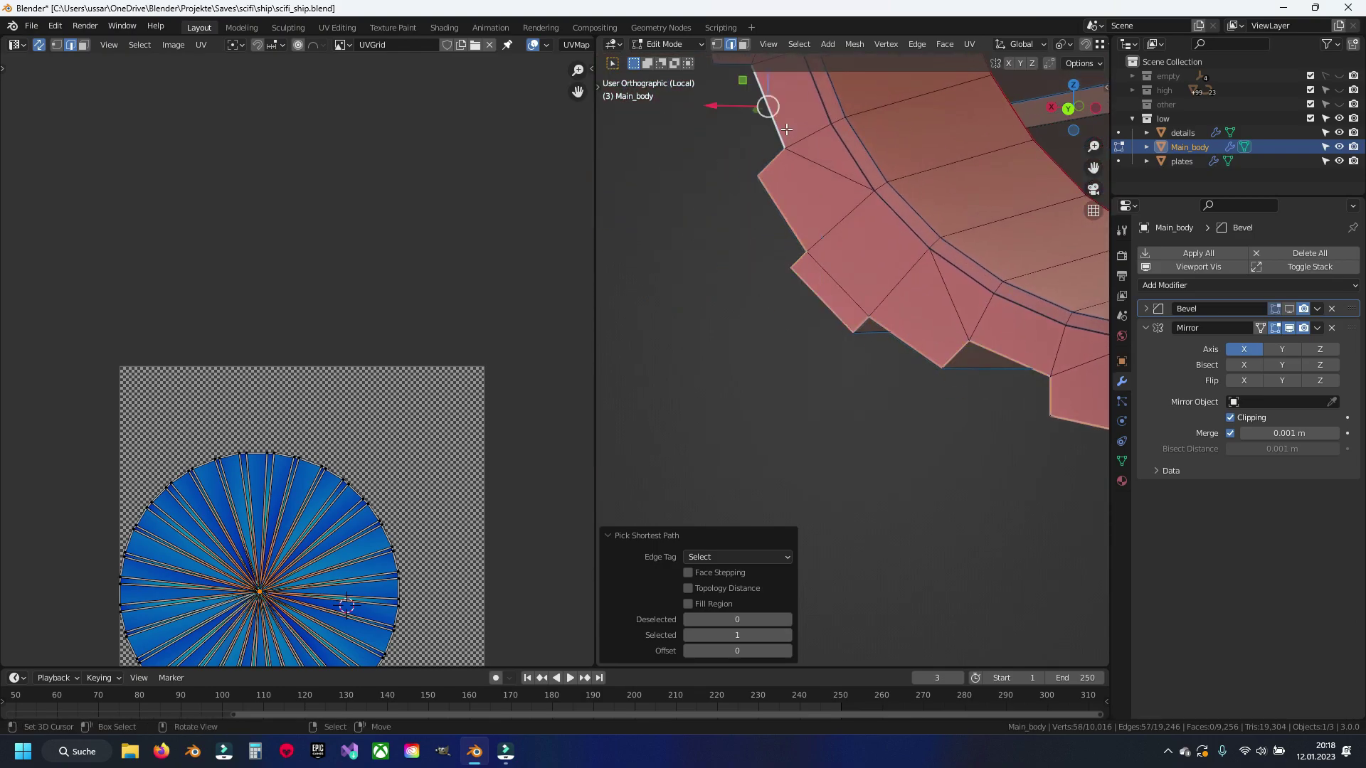
shift+middle_drag(786, 129, 953, 432)
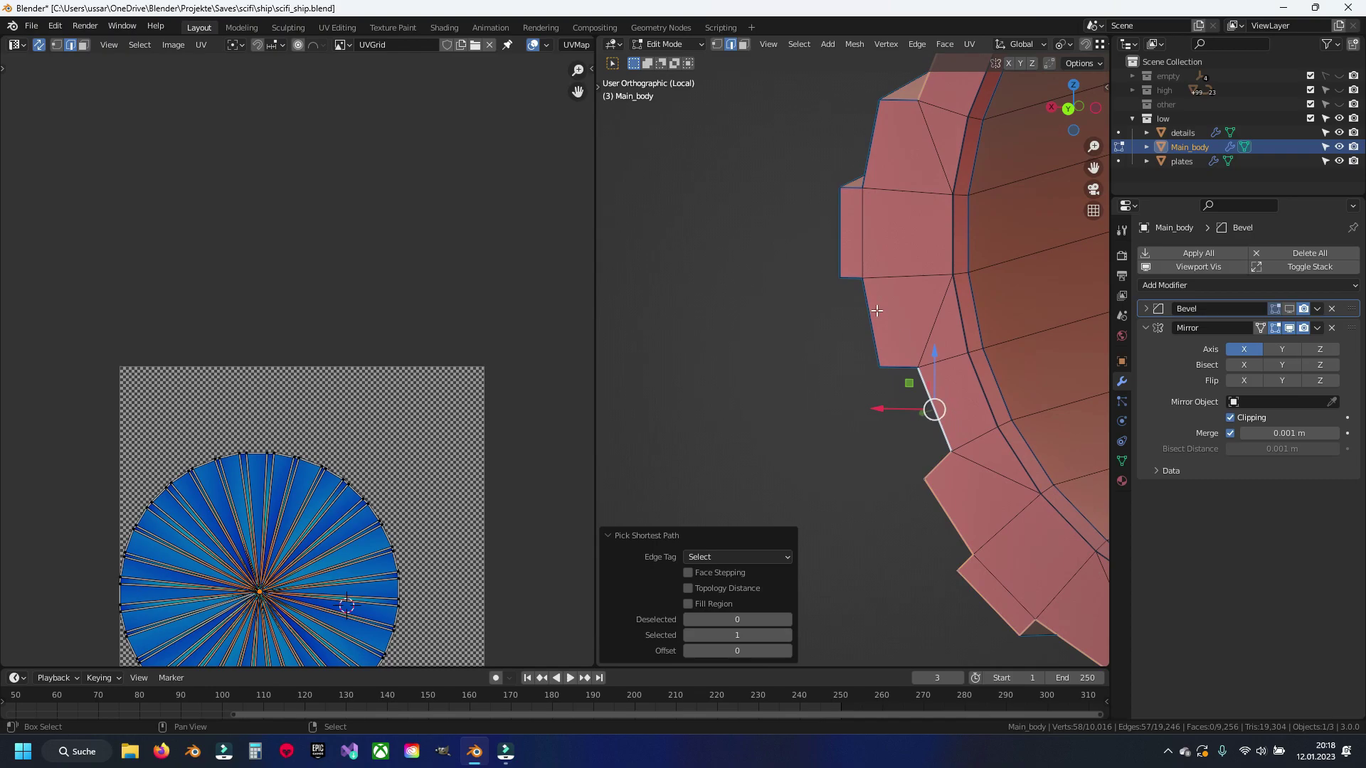
ctrl+click(842, 242)
middle_drag(842, 242, 832, 258)
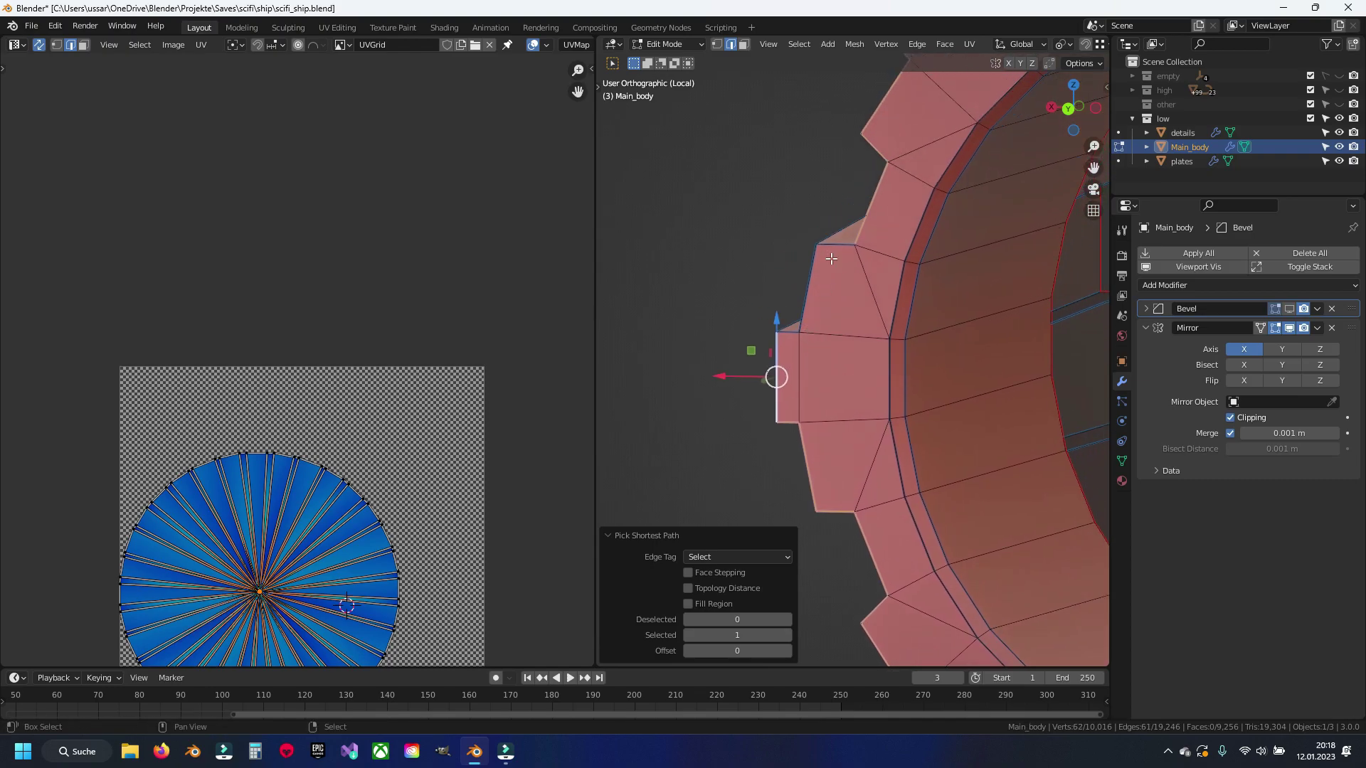
ctrl+click(843, 247)
key(ctrl+e)
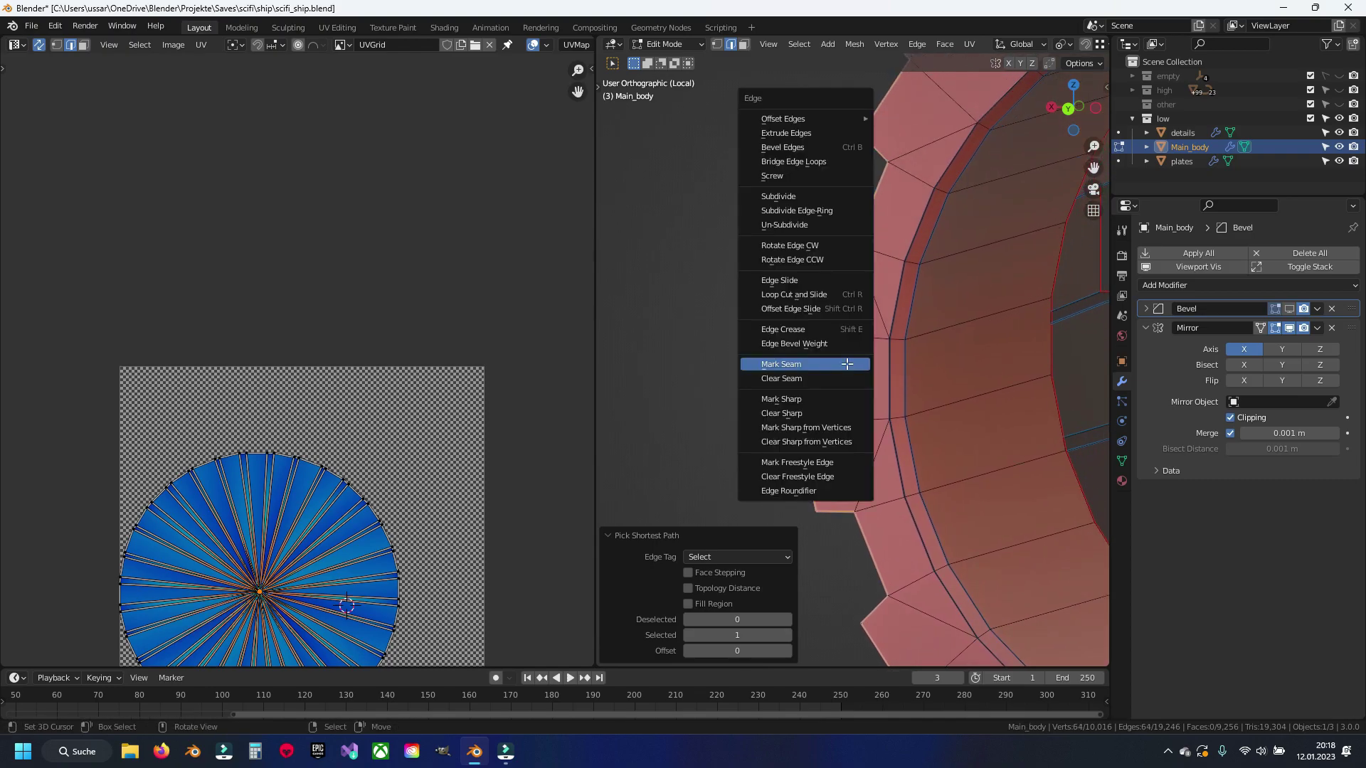
click(847, 365)
key(alt+a)
middle_drag(846, 365, 784, 421)
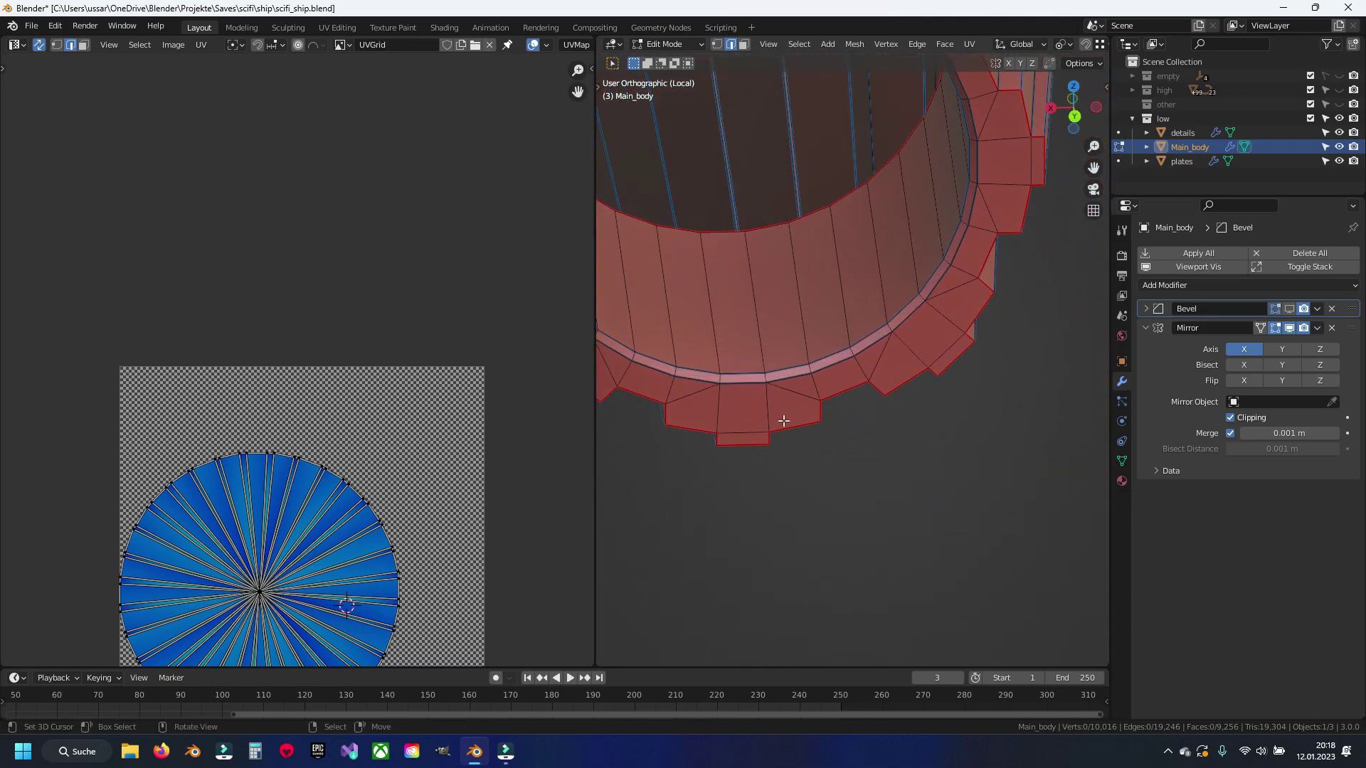
Step: Mark the ring's edge loop as a UV seam and deselect it
alt+click(739, 376)
key(ctrl+e)
click(740, 370)
key(alt+a)
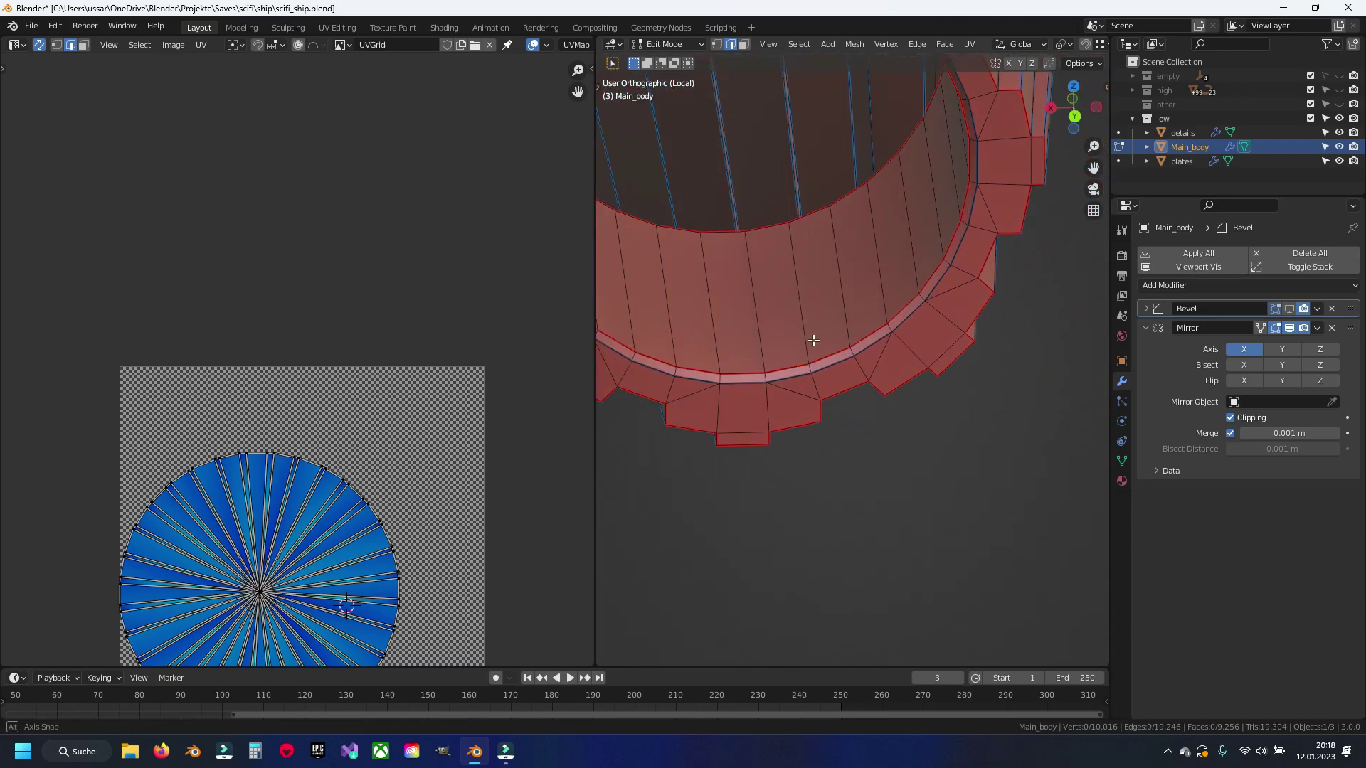
mouse_move(740, 370)
middle_down()
mouse_move(800, 251)
mouse_move(771, 201)
middle_up()
click(750, 202)
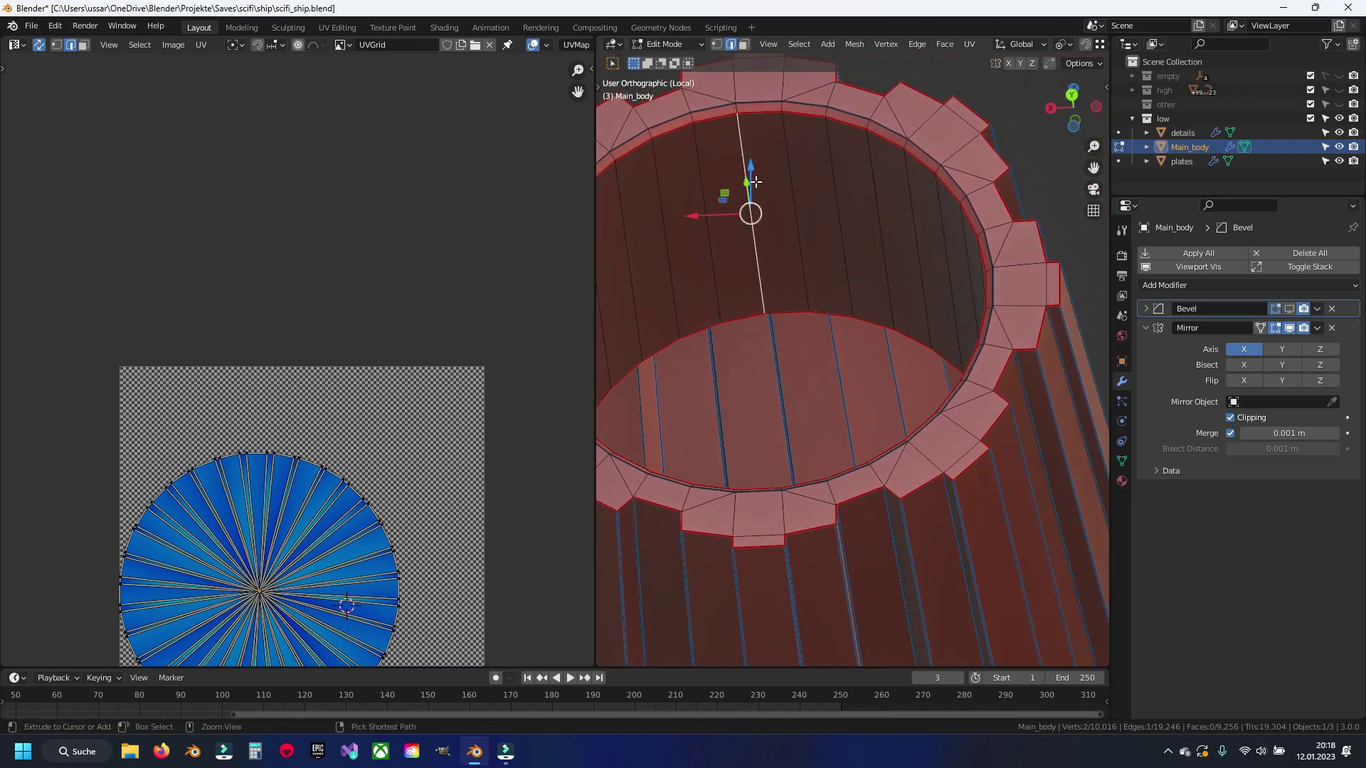
ctrl+click(827, 232)
key(ctrl+z)
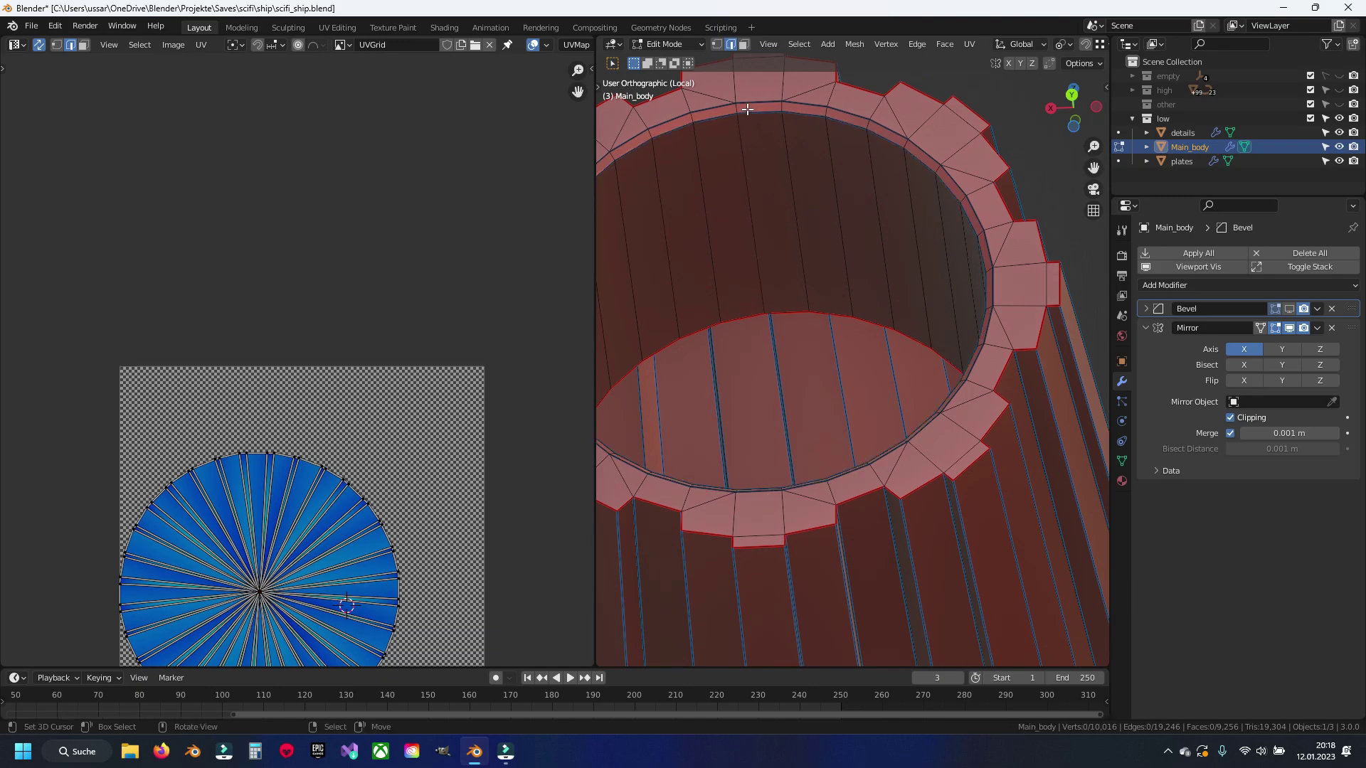
Step: Trace a shortest edge path all the way around the ring's inner rim
ctrl+click(930, 151)
ctrl+click(992, 295)
middle_drag(933, 429, 882, 437)
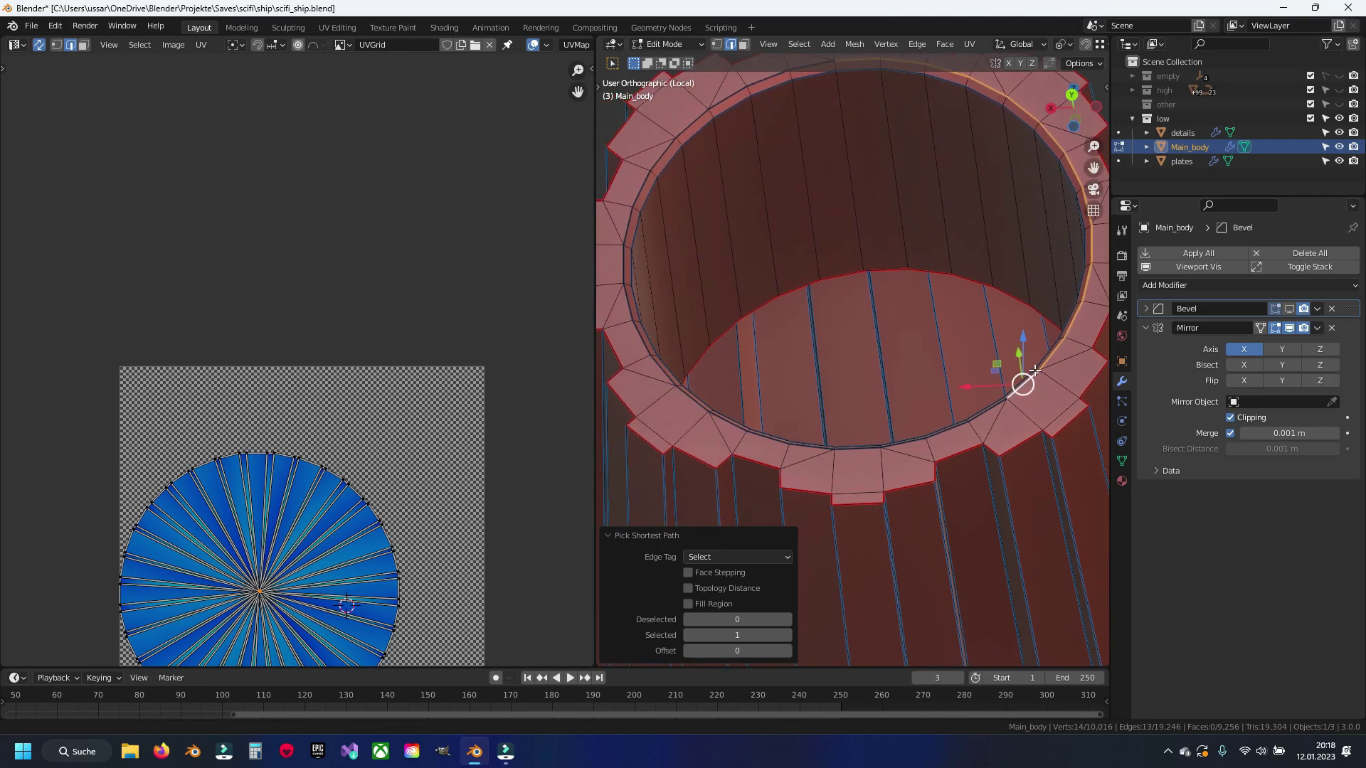
ctrl+click(826, 450)
ctrl+click(694, 413)
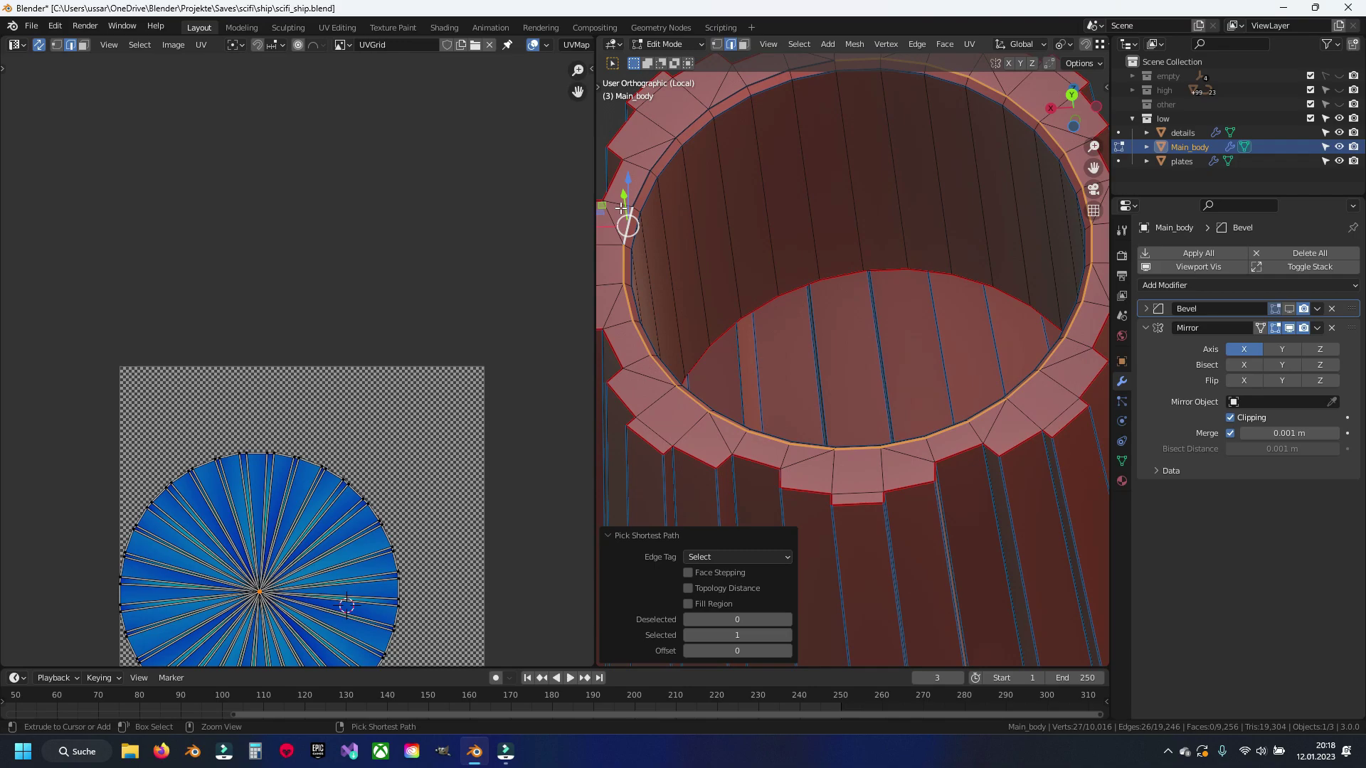
ctrl+click(700, 115)
middle_drag(700, 116, 675, 234)
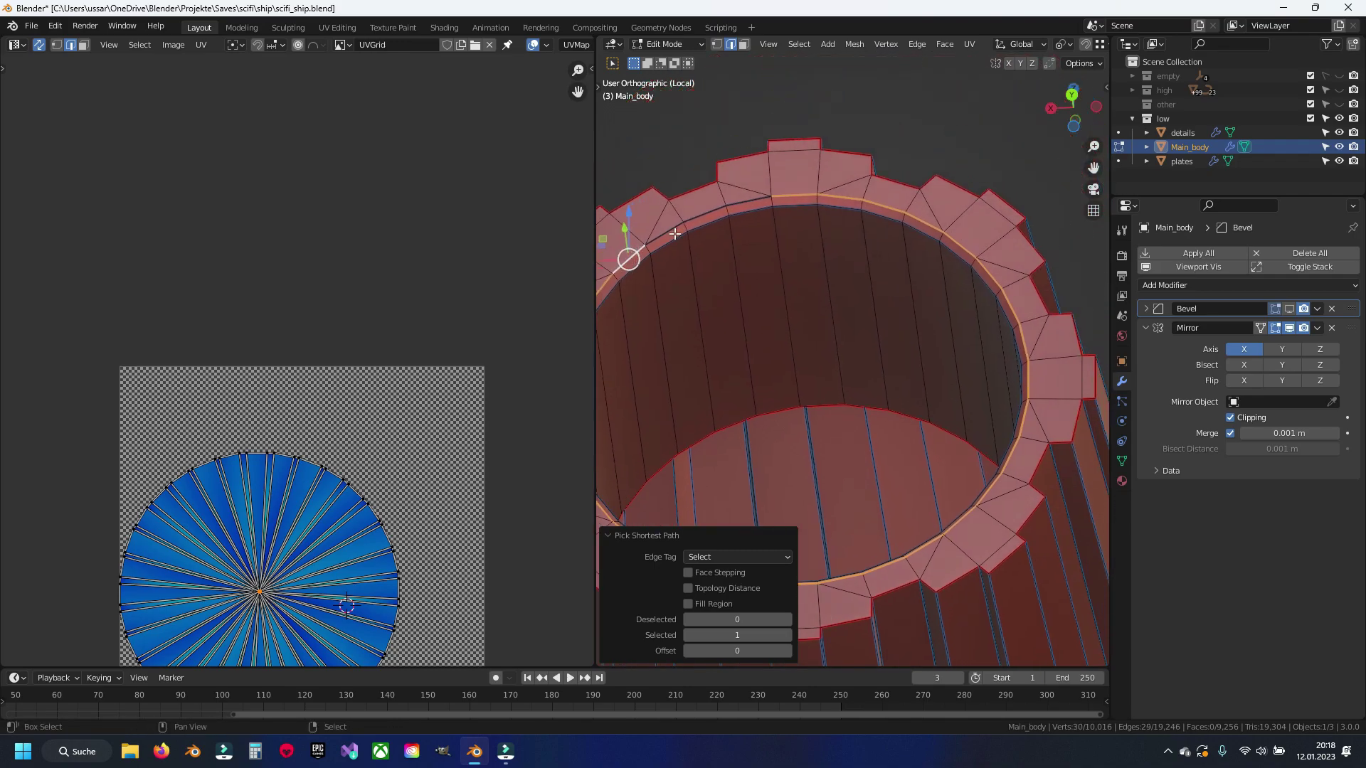
ctrl+click(736, 202)
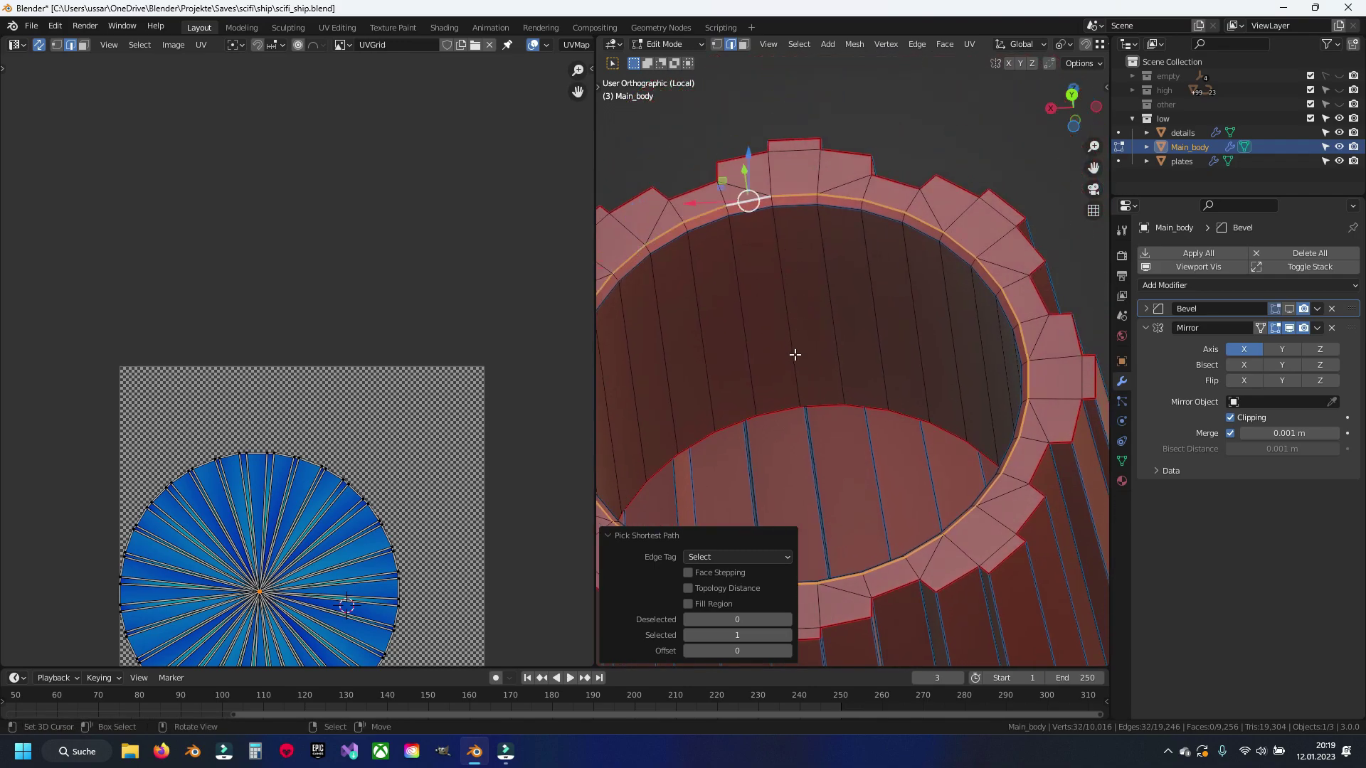
Step: Add one vertical inner-wall edge, mark the path as seam, and unwrap the whole mesh
middle_drag(795, 354, 790, 340)
ctrl+click(801, 311)
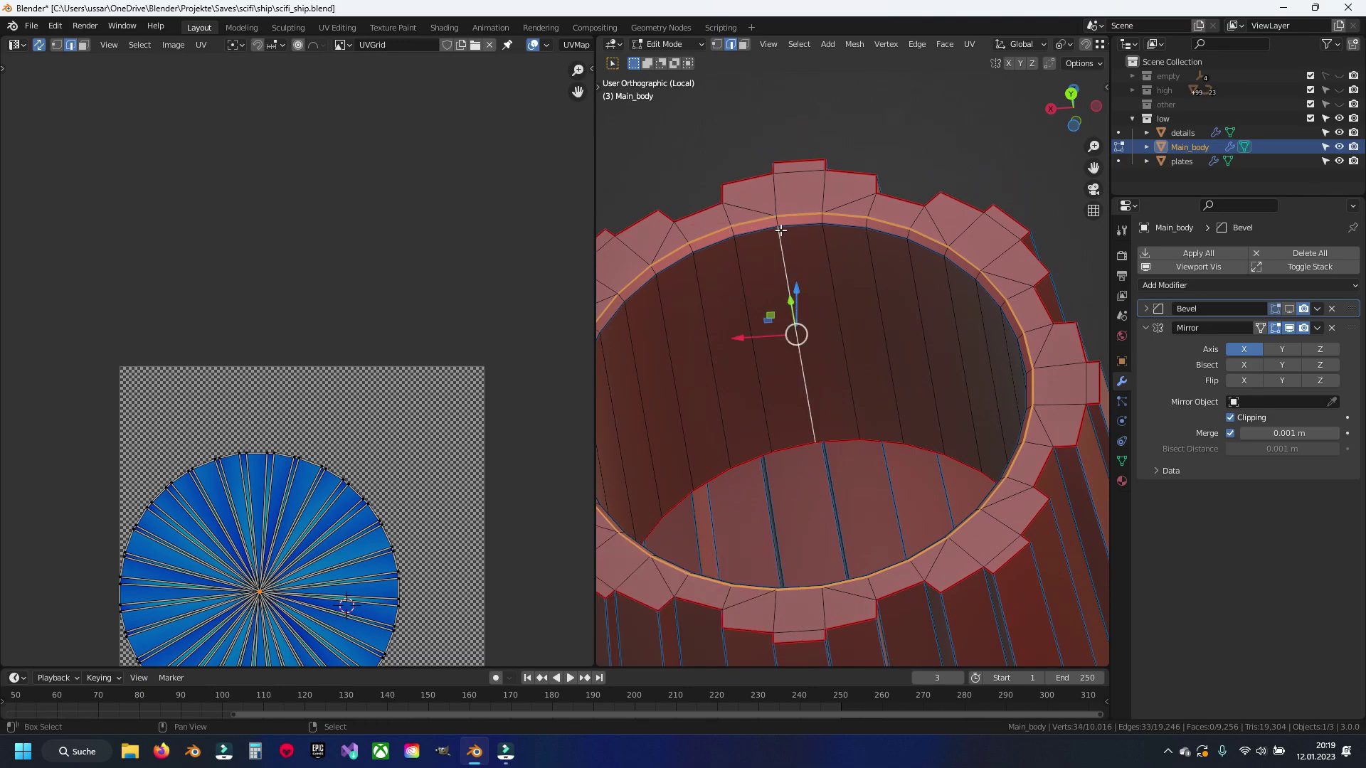
key(ctrl+e)
click(821, 330)
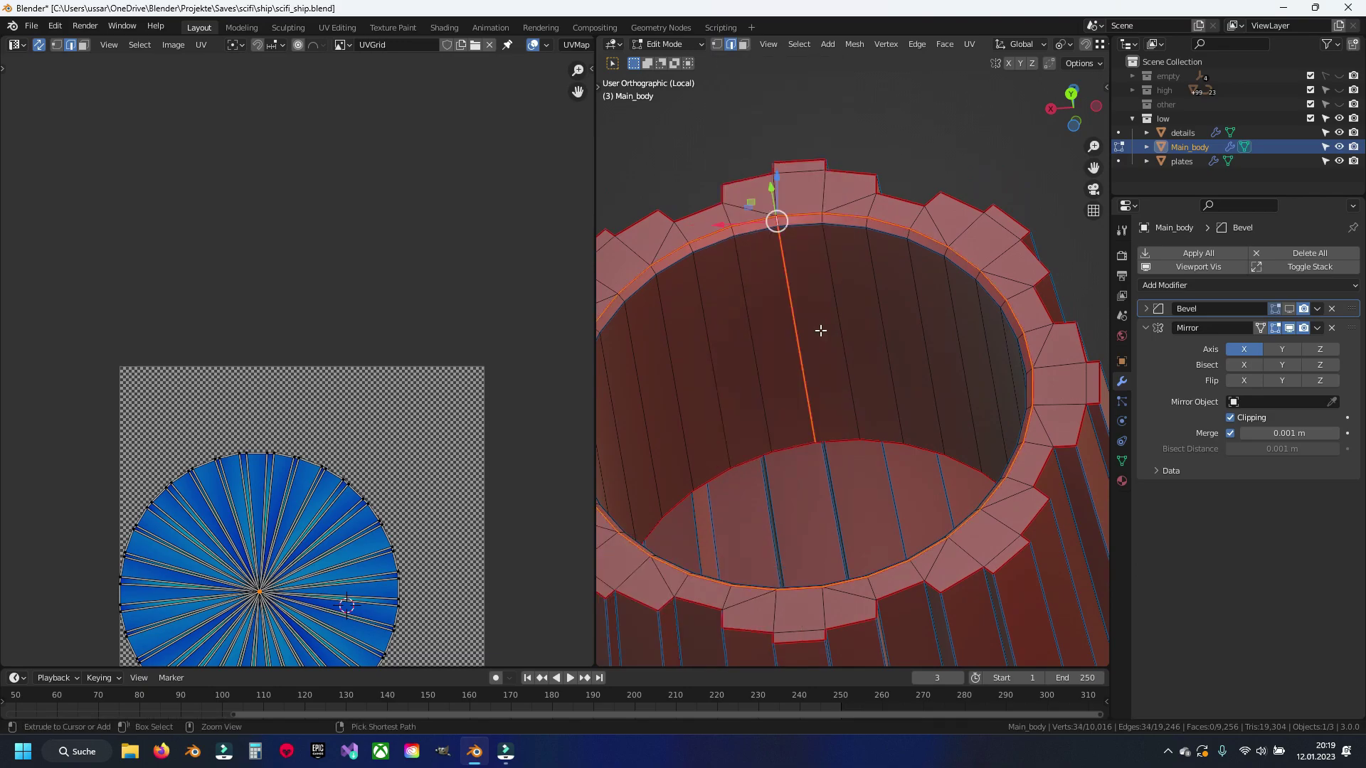
key(a)
key(u)
click(821, 330)
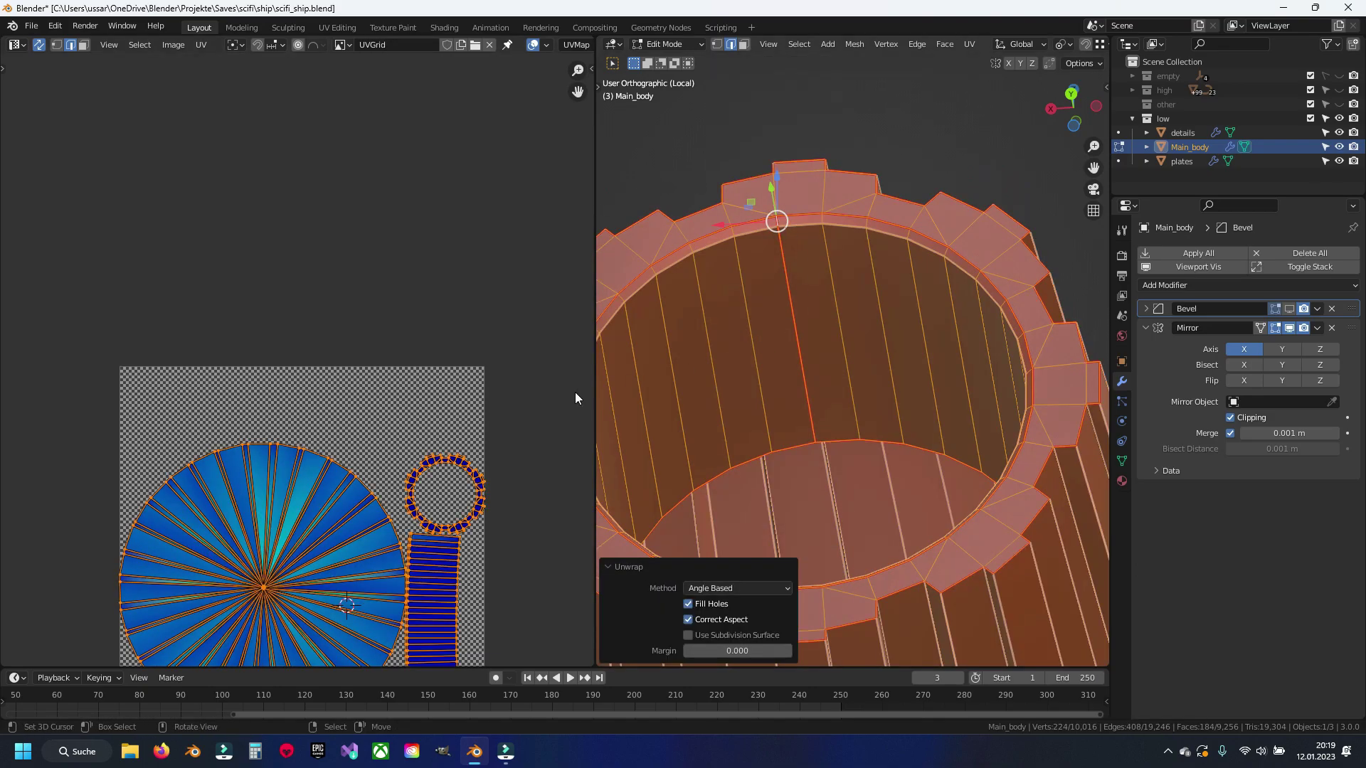
Step: Select the linked inner-wall and rim faces and move their ring and strip islands above the UV square
key(Home)
key(alt+a)
key(3)
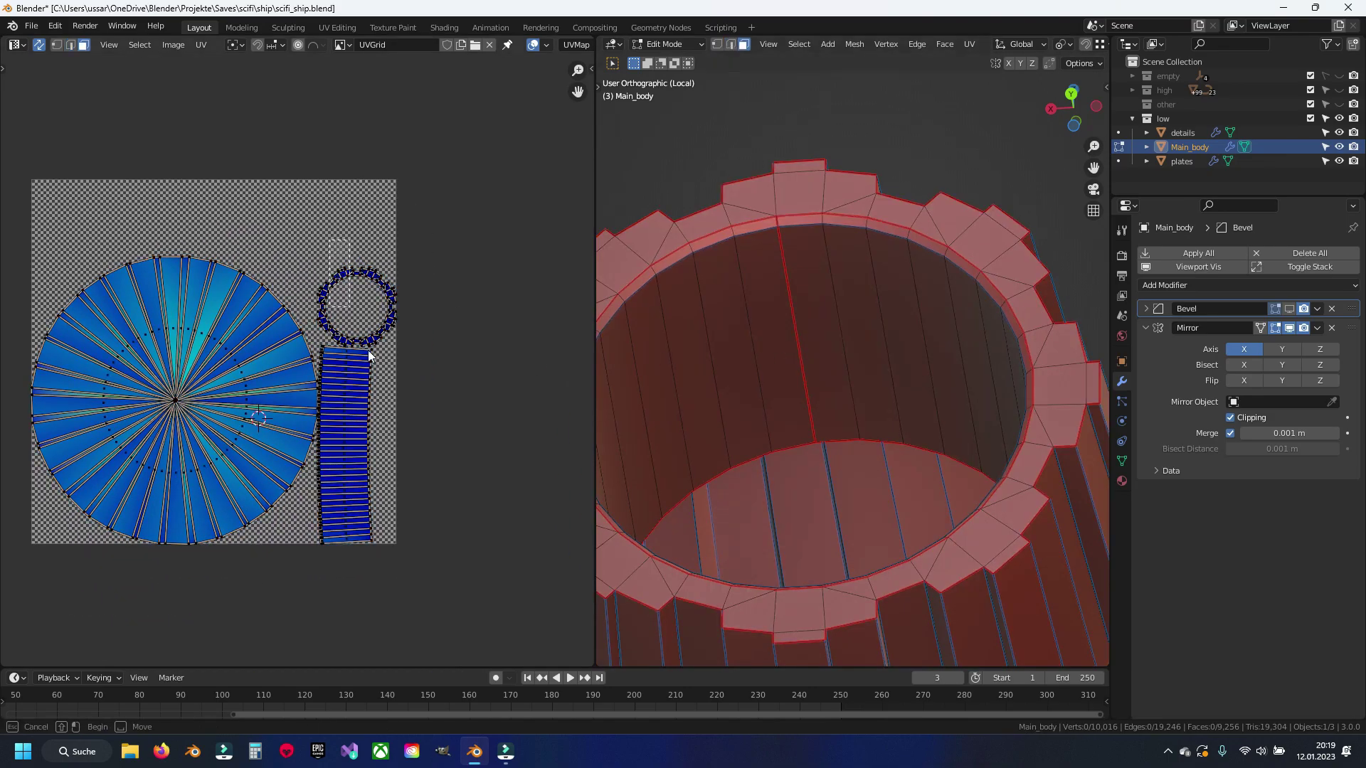
key(l)
key(l)
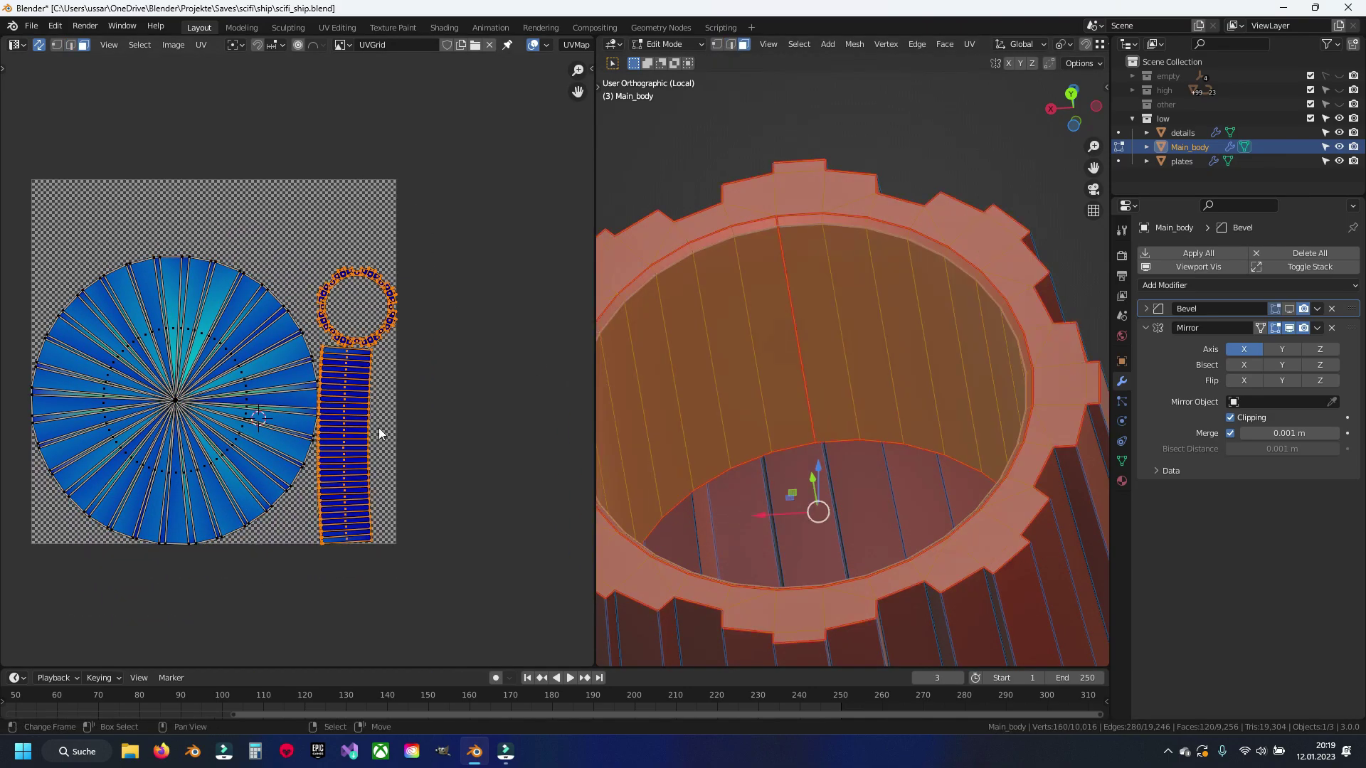
scroll(374, 416, up, 6)
scroll(359, 357, down, 4)
scroll(356, 286, down, 1)
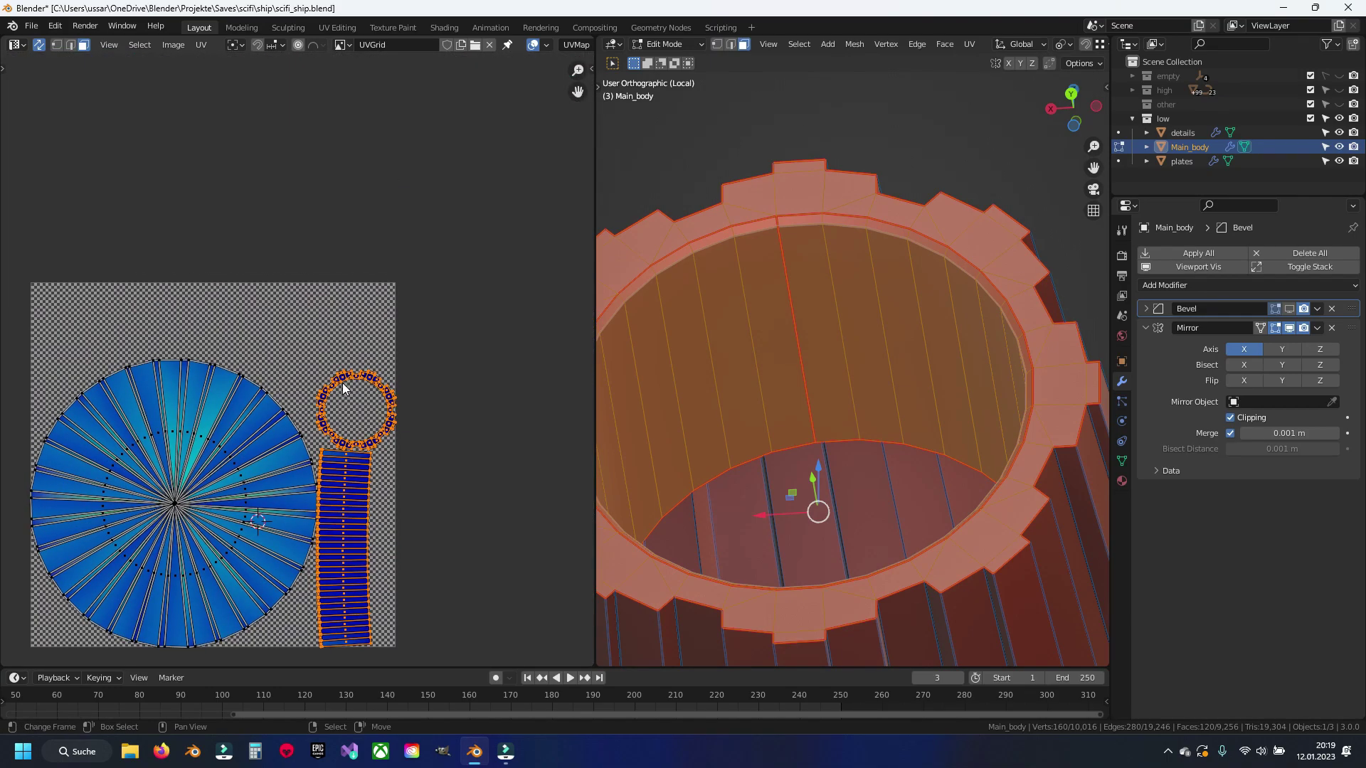
scroll(343, 383, down, 1)
key(g)
click(237, 116)
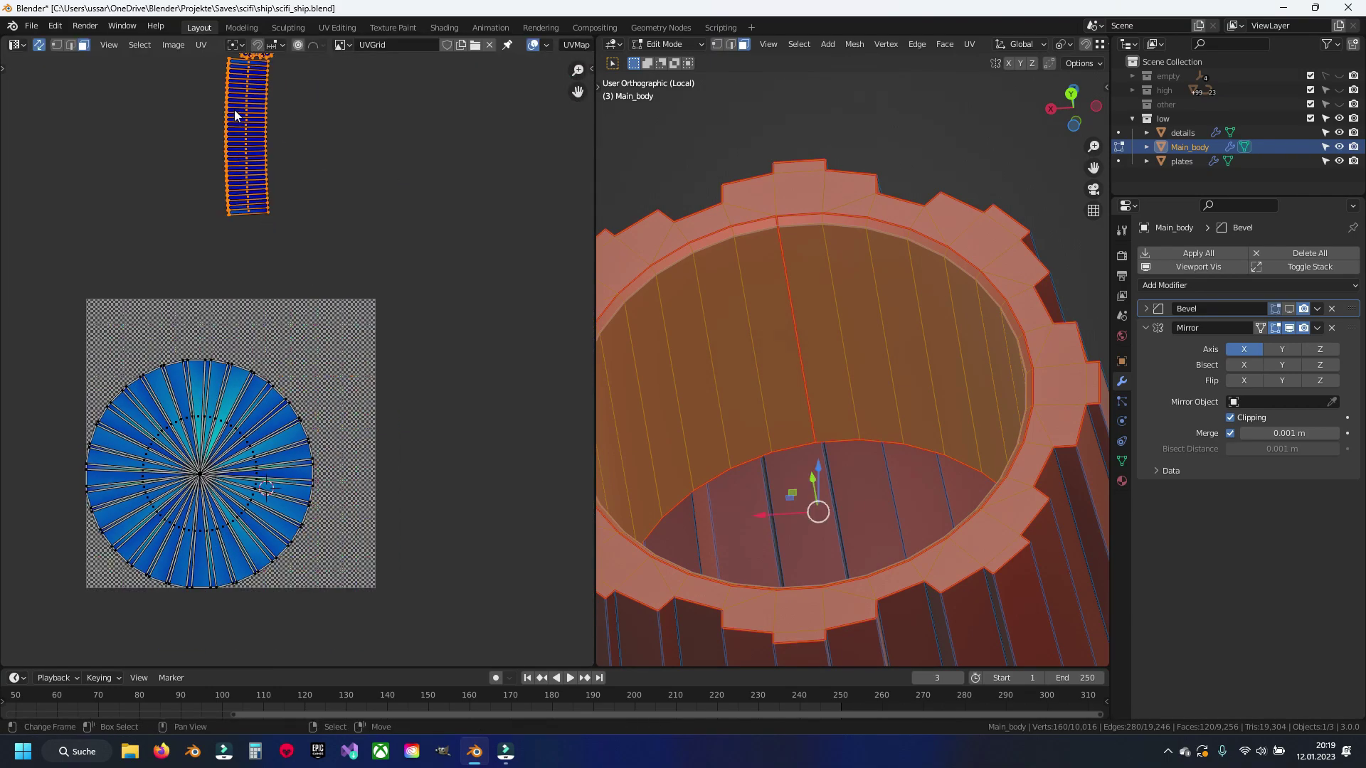
Step: Hide the ring faces and mark a cut edge on the remaining cylinder as a seam
key(h)
key(2)
scroll(782, 334, down, 3)
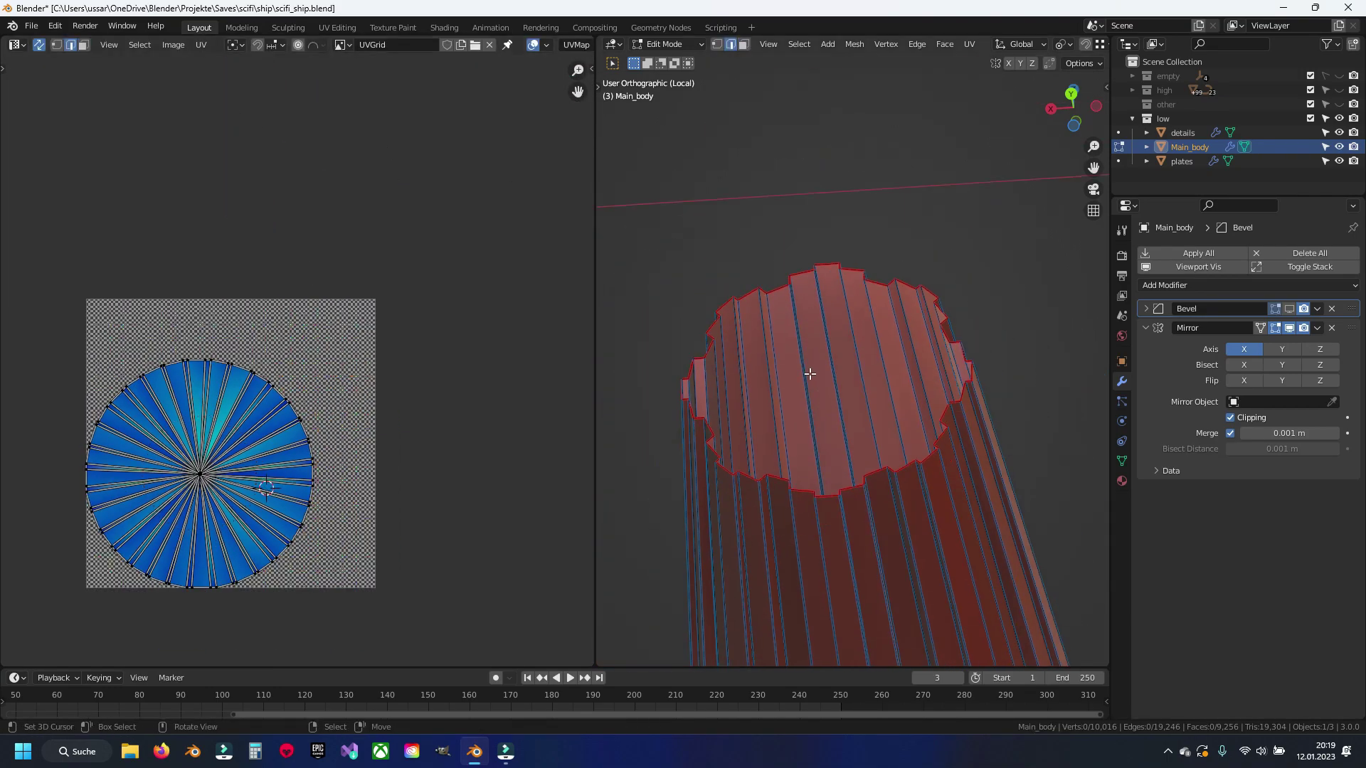
mouse_move(808, 372)
middle_down()
mouse_move(851, 381)
mouse_move(851, 427)
middle_up()
scroll(798, 382, up, 5)
click(757, 351)
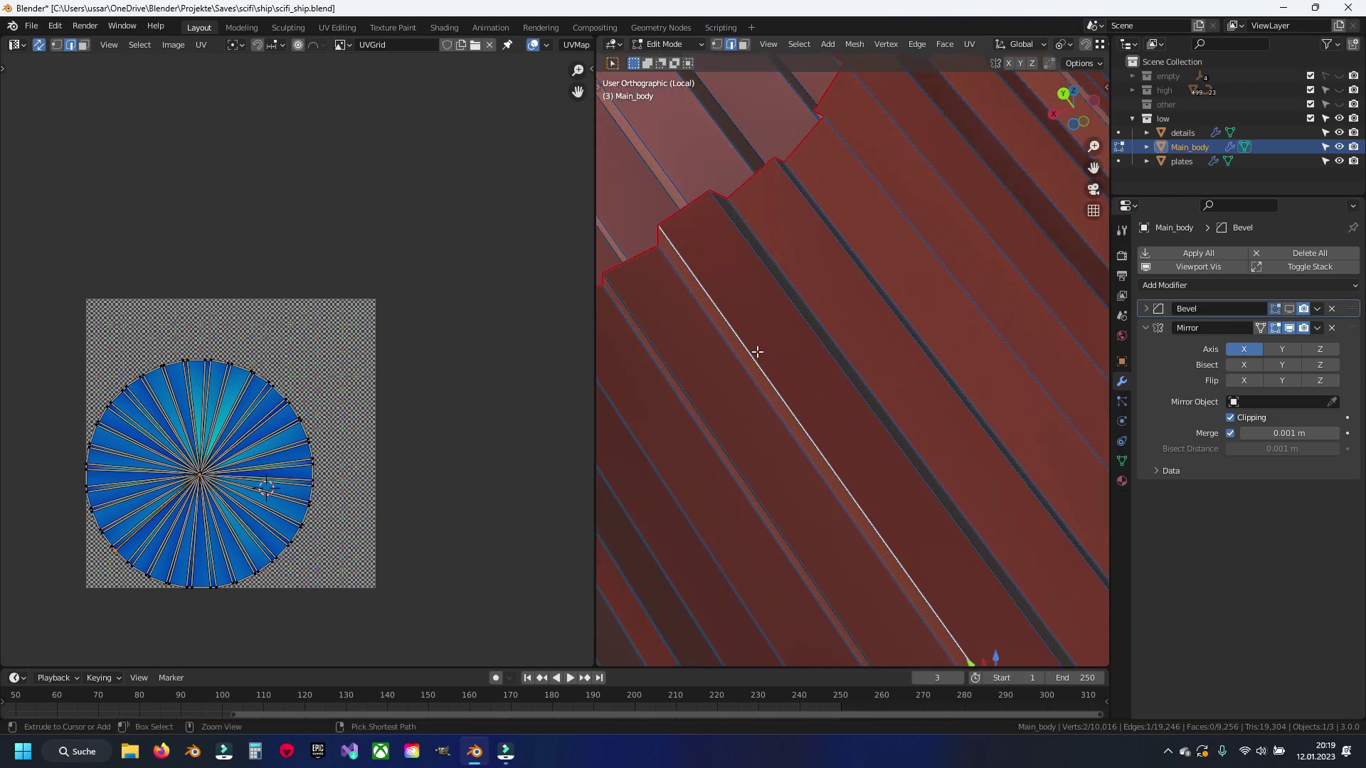
key(ctrl+e)
click(757, 352)
Step: Unwrap the connected cylinder into a curved strip island and move it up in the UV layout
key(ctrl+l)
key(u)
click(759, 356)
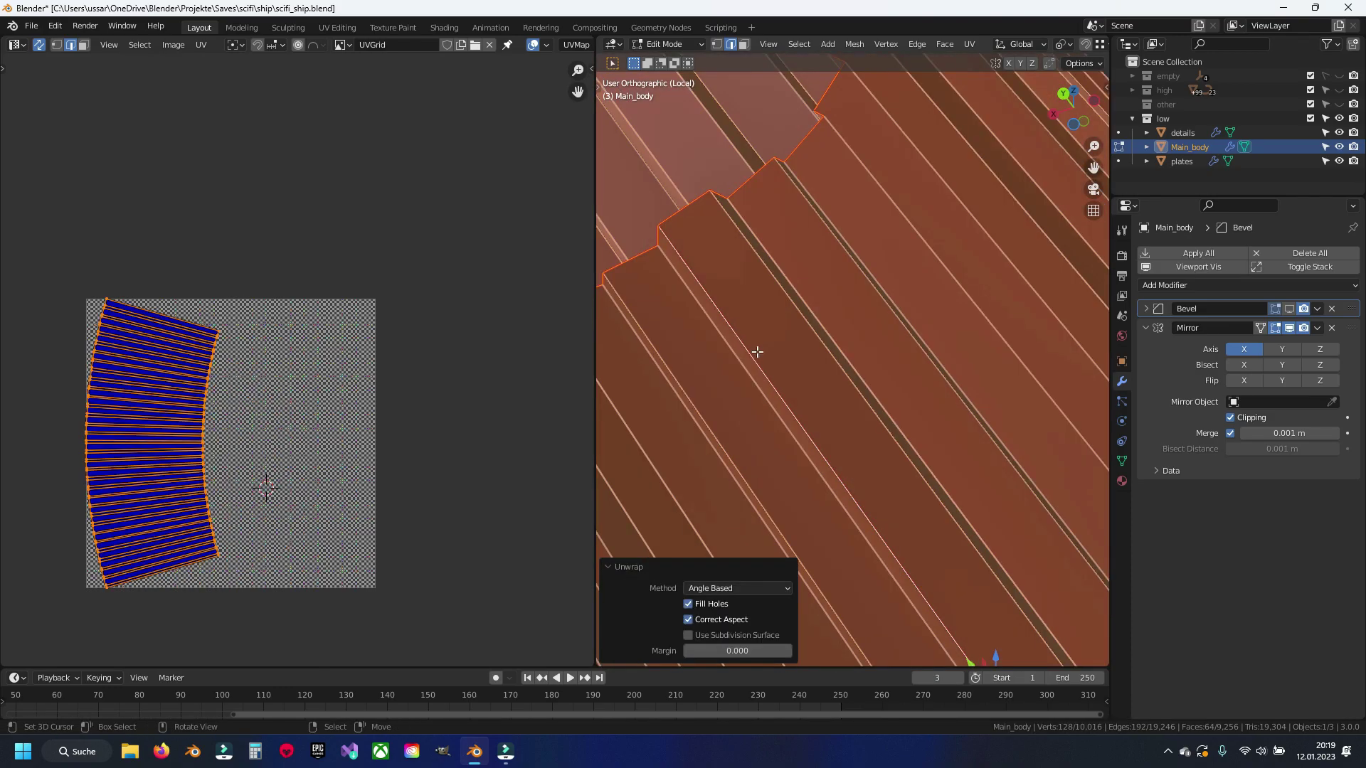
key(3)
scroll(208, 397, down, 2)
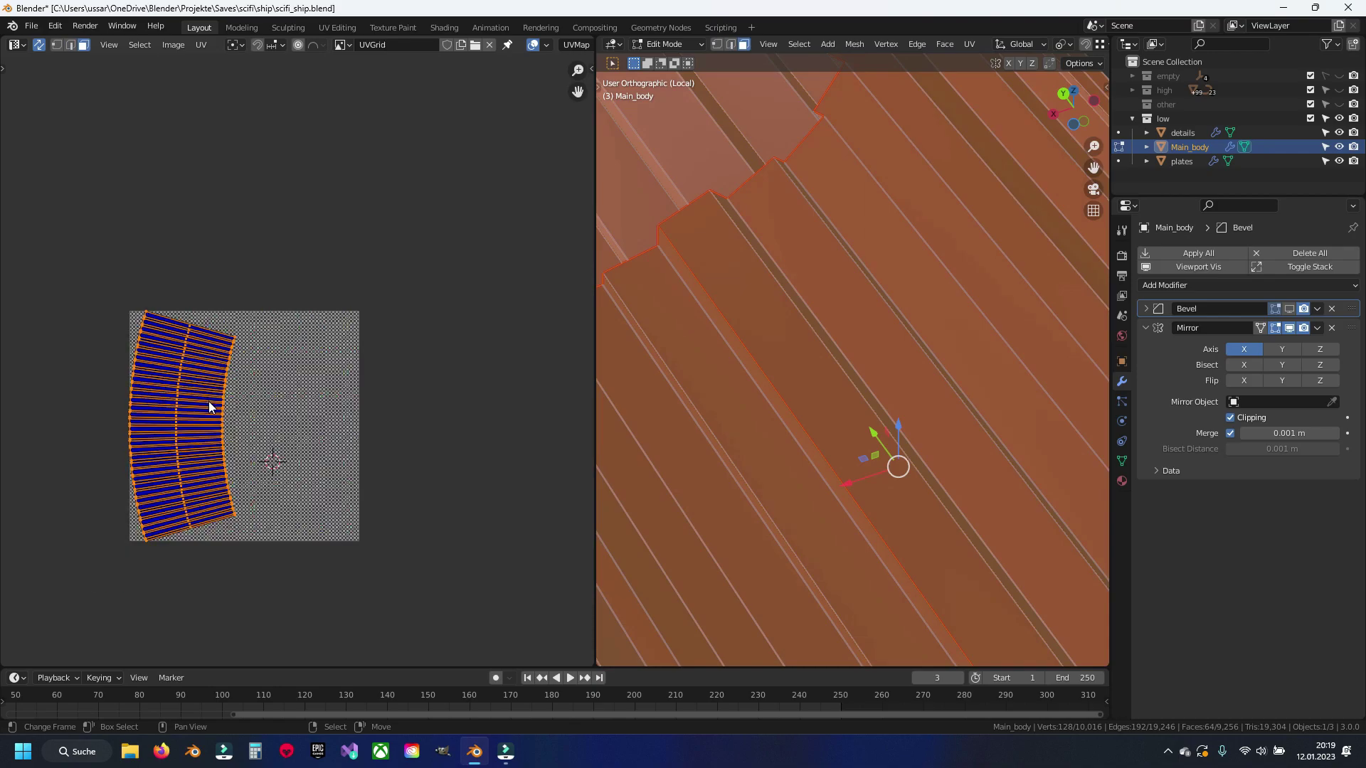
key(g)
click(246, 190)
Step: Hide the finished cylinder piece, then reveal and deselect all hidden geometry
key(h)
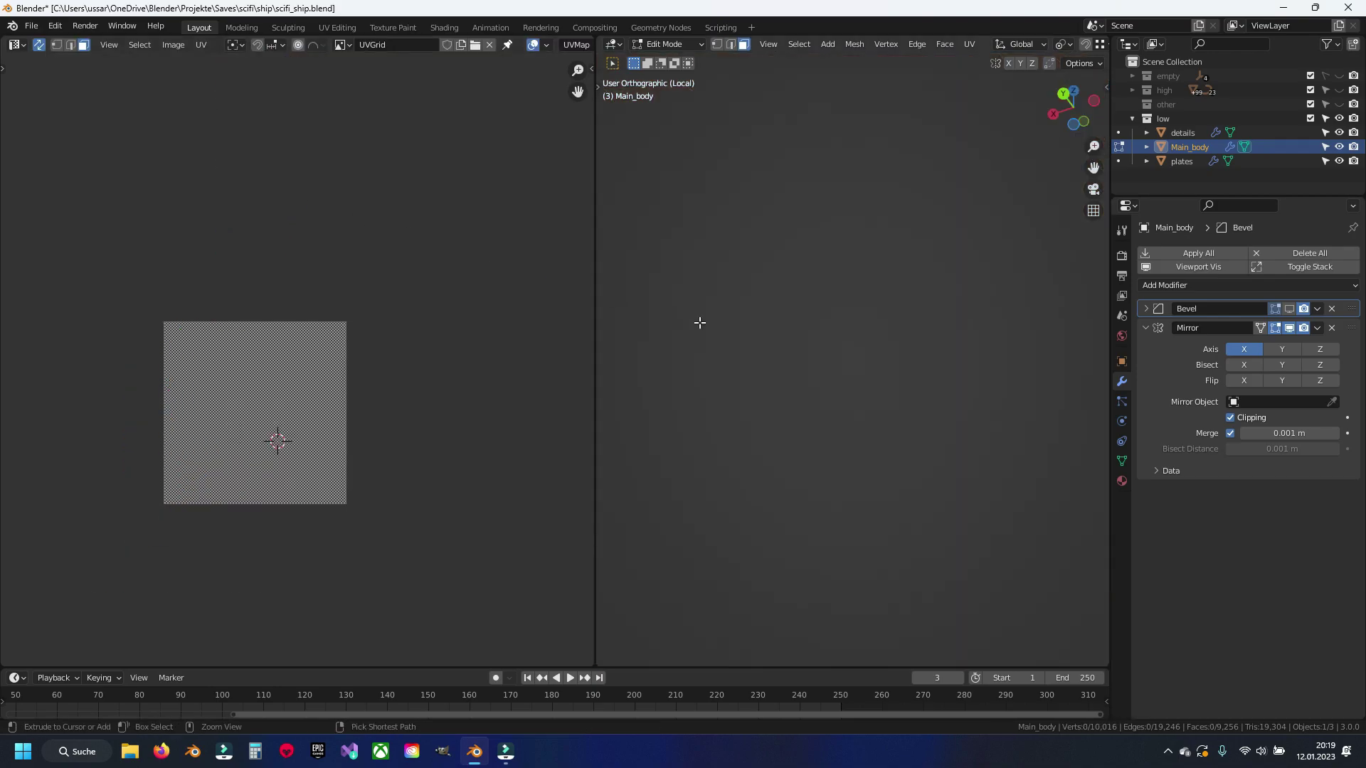
mouse_move(707, 327)
middle_down()
mouse_move(991, 522)
mouse_move(866, 378)
mouse_move(732, 439)
middle_up()
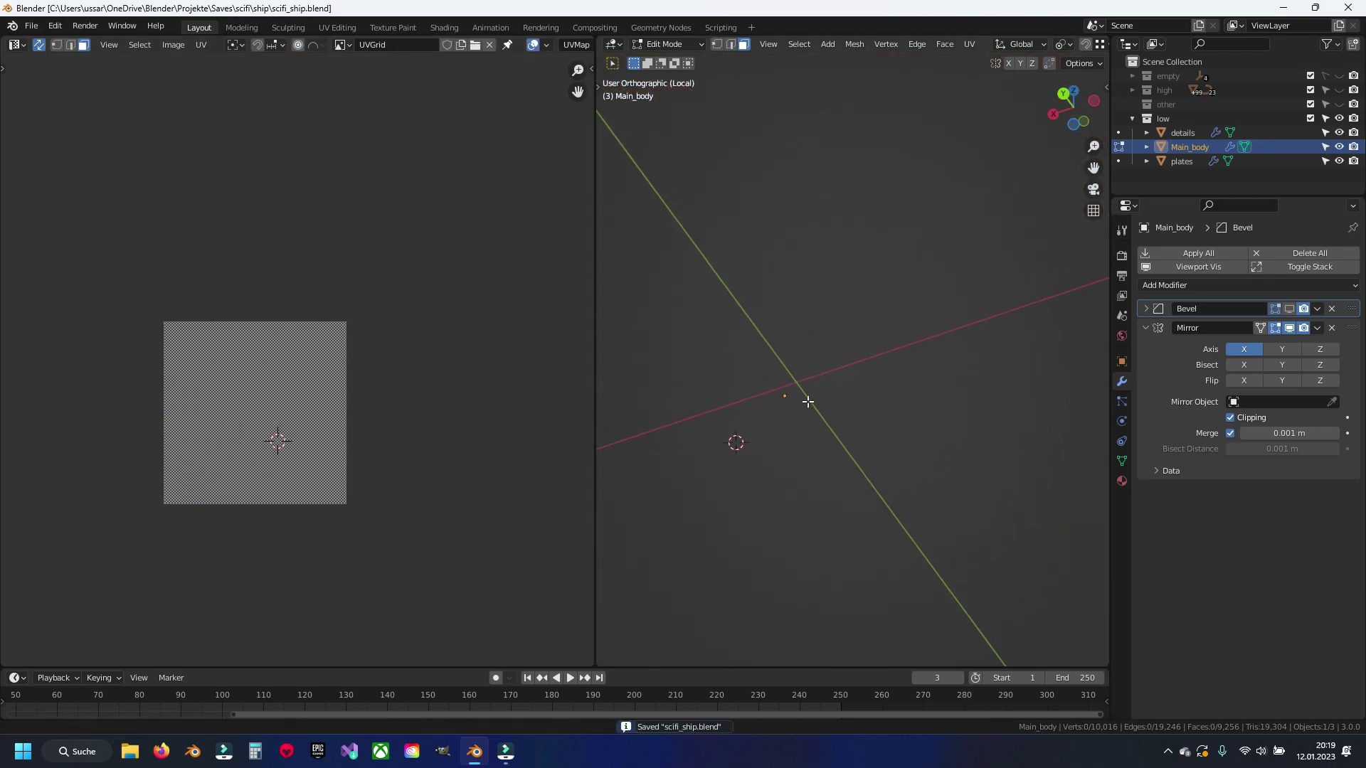
key(alt+h)
key(alt+a)
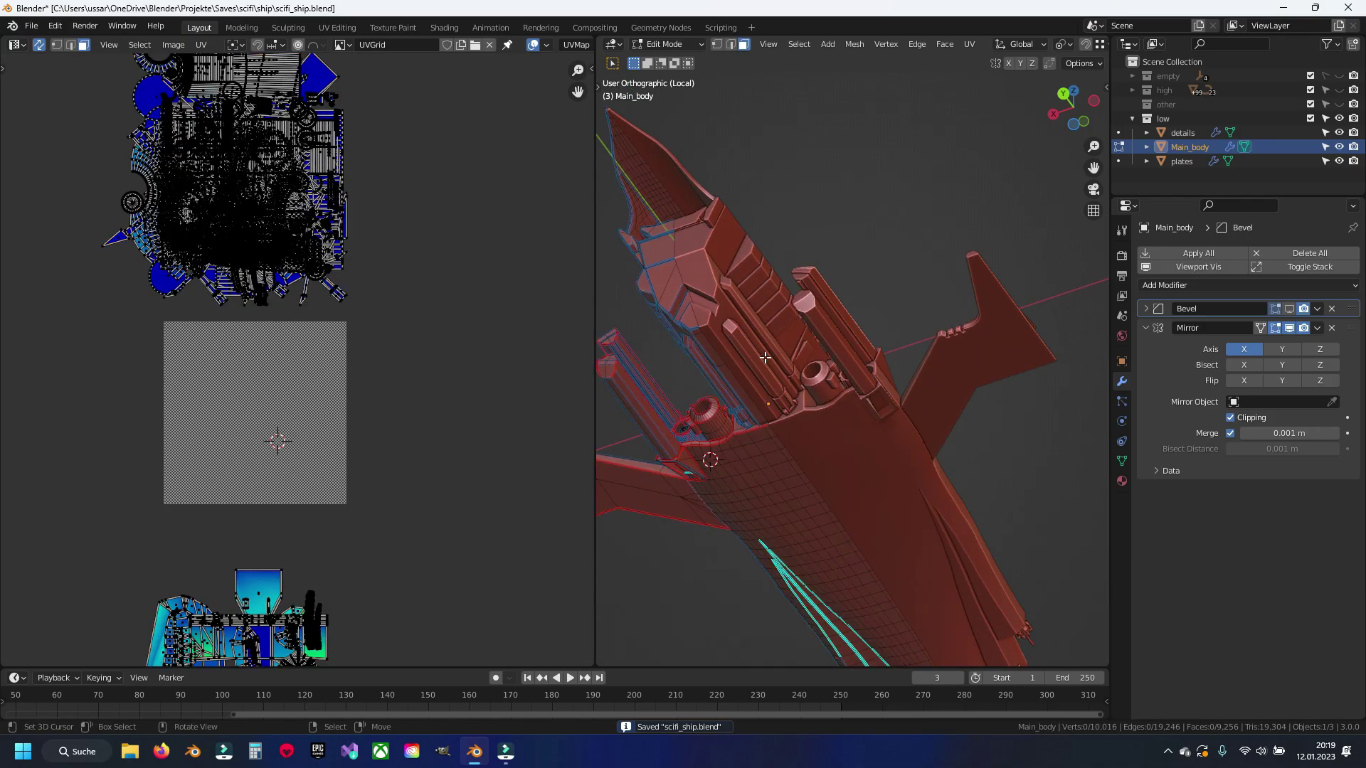
mouse_move(819, 383)
middle_down()
mouse_move(754, 351)
mouse_move(818, 385)
mouse_move(711, 427)
middle_up()
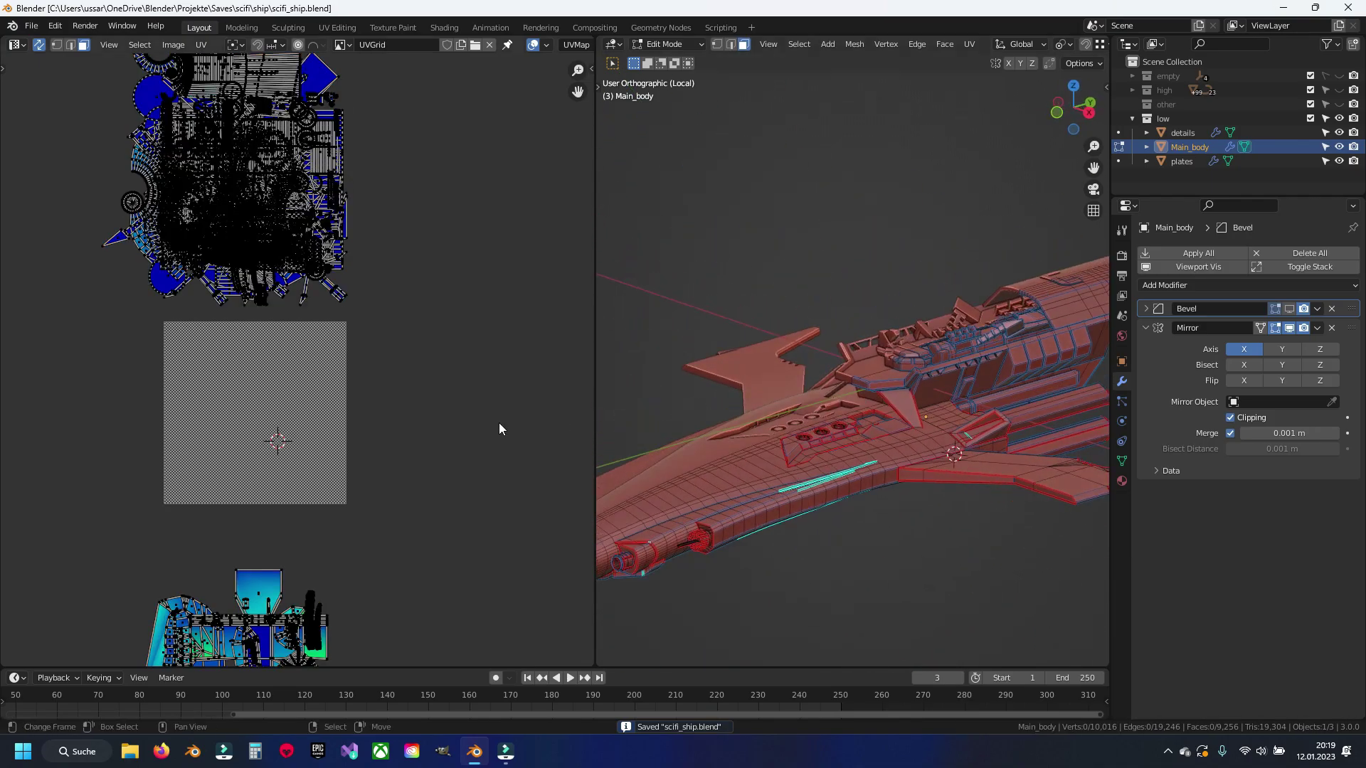
mouse_move(302, 423)
middle_down()
mouse_move(292, 339)
mouse_move(337, 536)
middle_up()
Step: Box-select all UV islands, hide and unhide them, and bring the upper islands into view
drag(66, 88, 420, 436)
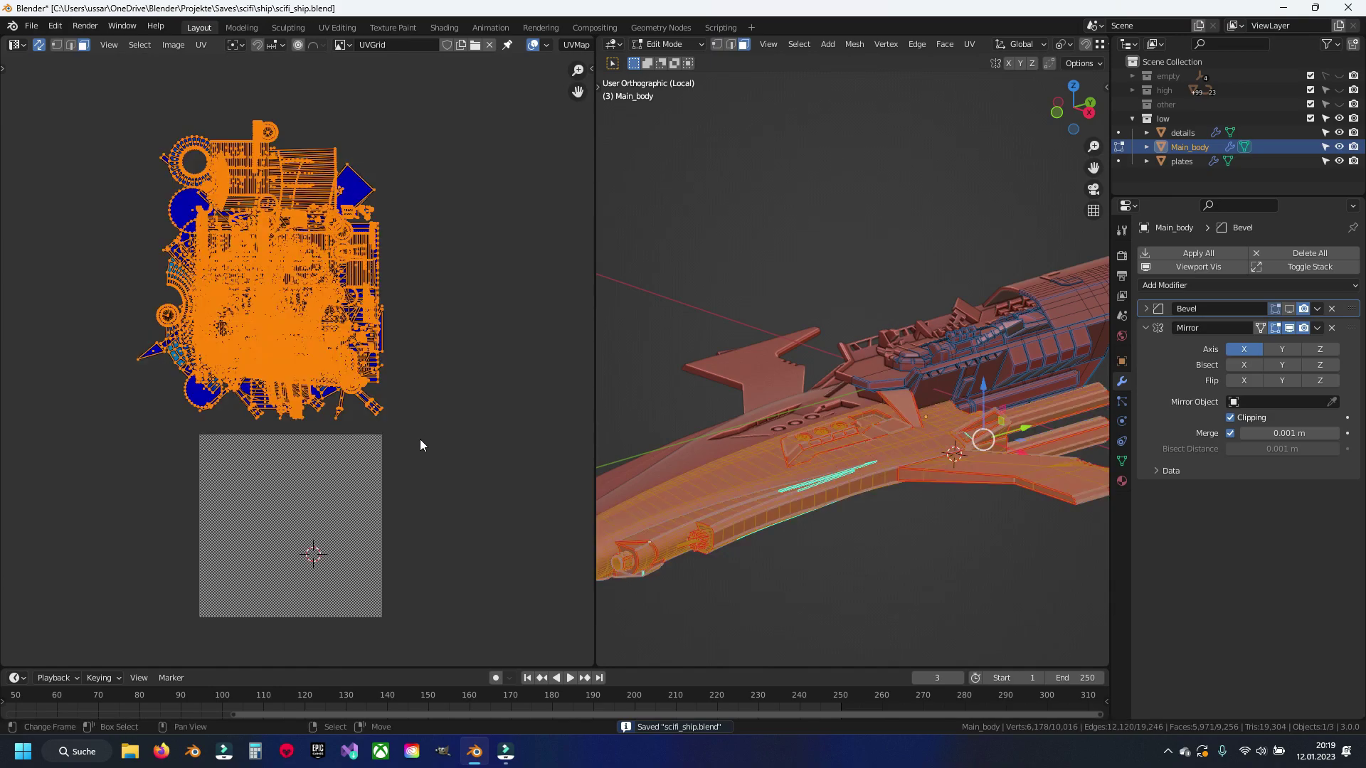
key(h)
key(alt+h)
mouse_move(313, 662)
middle_down()
mouse_move(326, 385)
mouse_move(253, 450)
middle_up()
scroll(326, 384, up, 4)
scroll(272, 382, up, 3)
scroll(838, 386, up, 6)
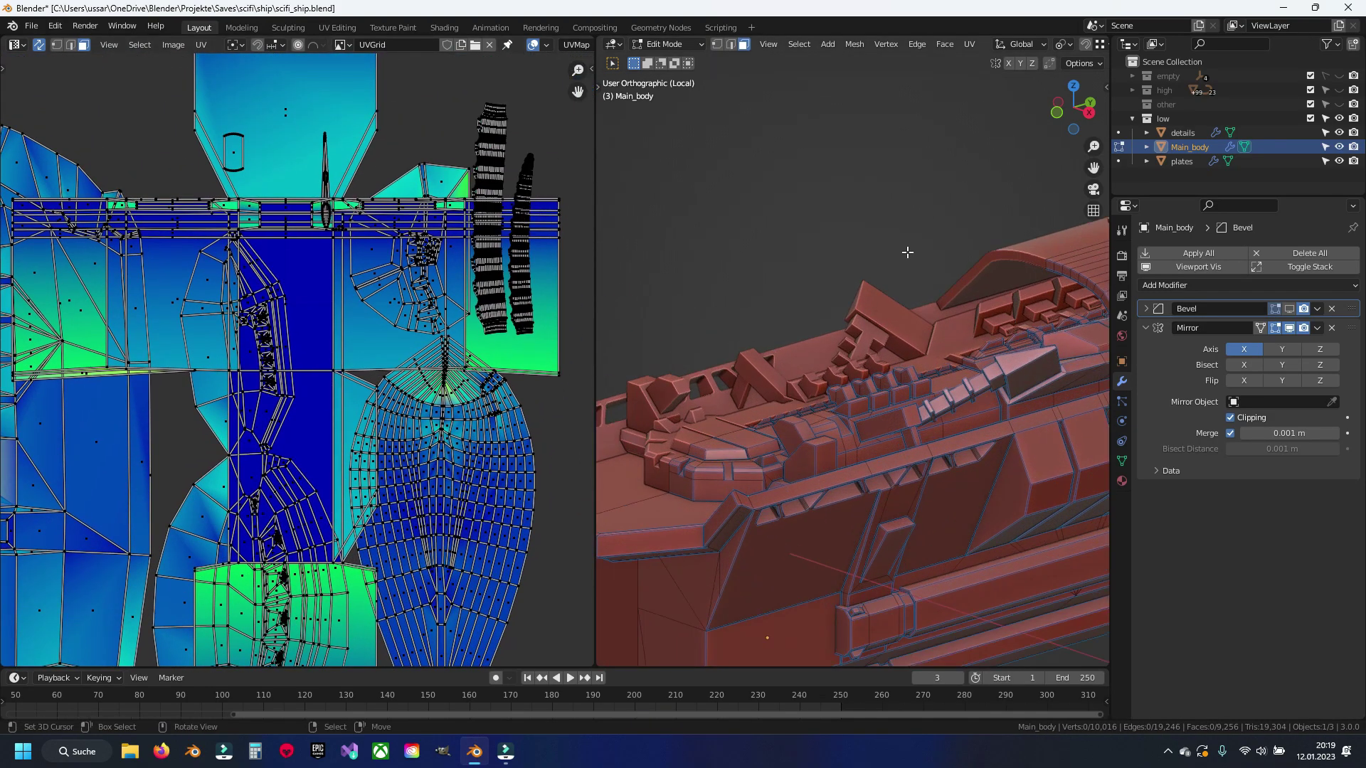
scroll(961, 285, down, 4)
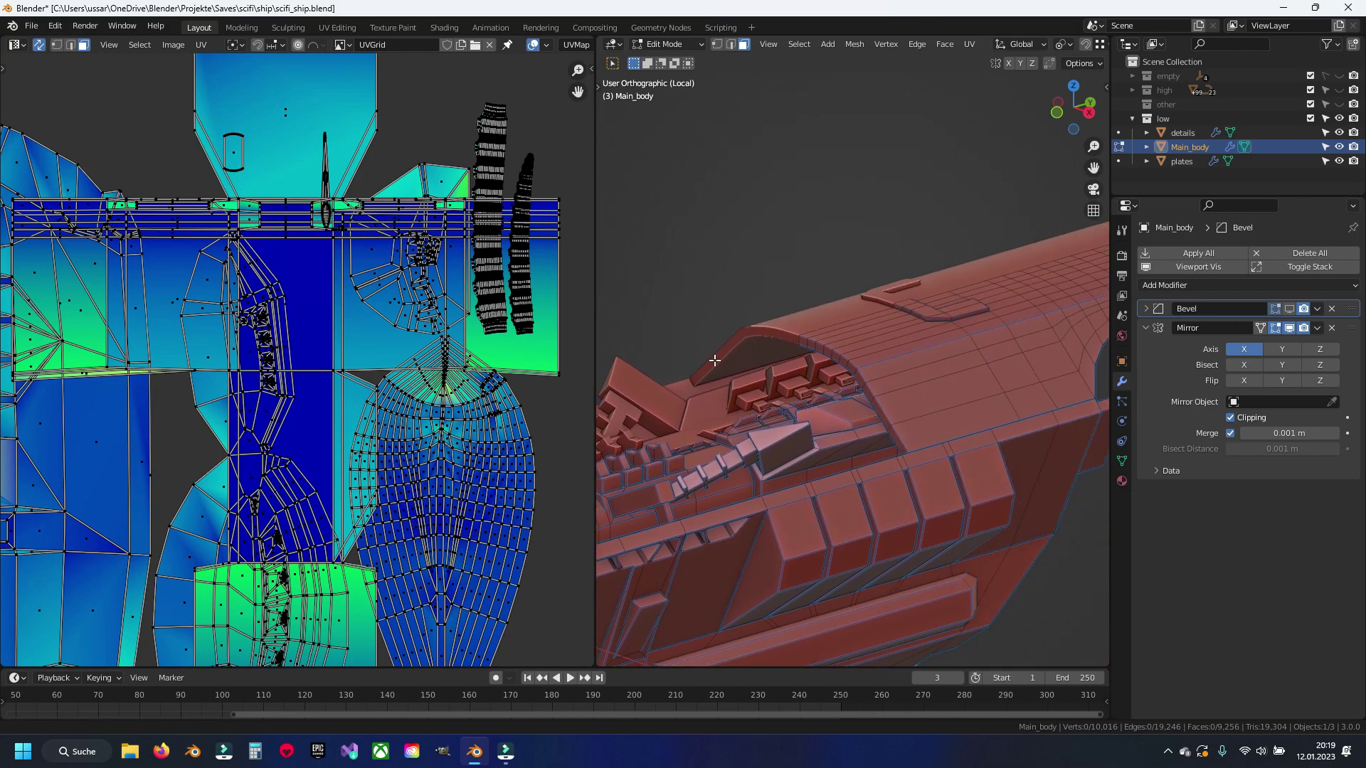
Step: Select the seam-bounded lower hull panel, invert the selection, and hide everything else
mouse_move(961, 284)
middle_down()
mouse_move(969, 379)
mouse_move(657, 531)
mouse_move(709, 362)
middle_up()
scroll(969, 379, up, 4)
click(709, 362)
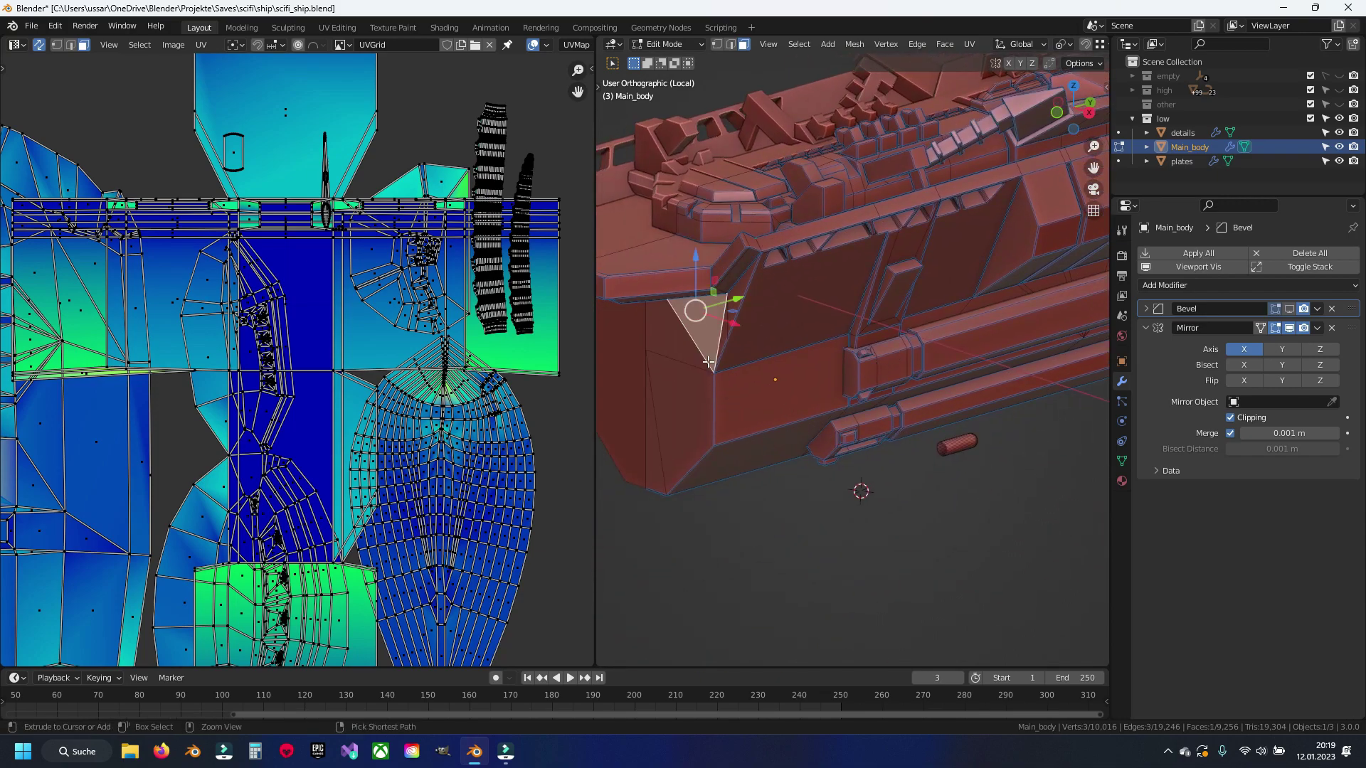
key(ctrl+l)
key(ctrl+i)
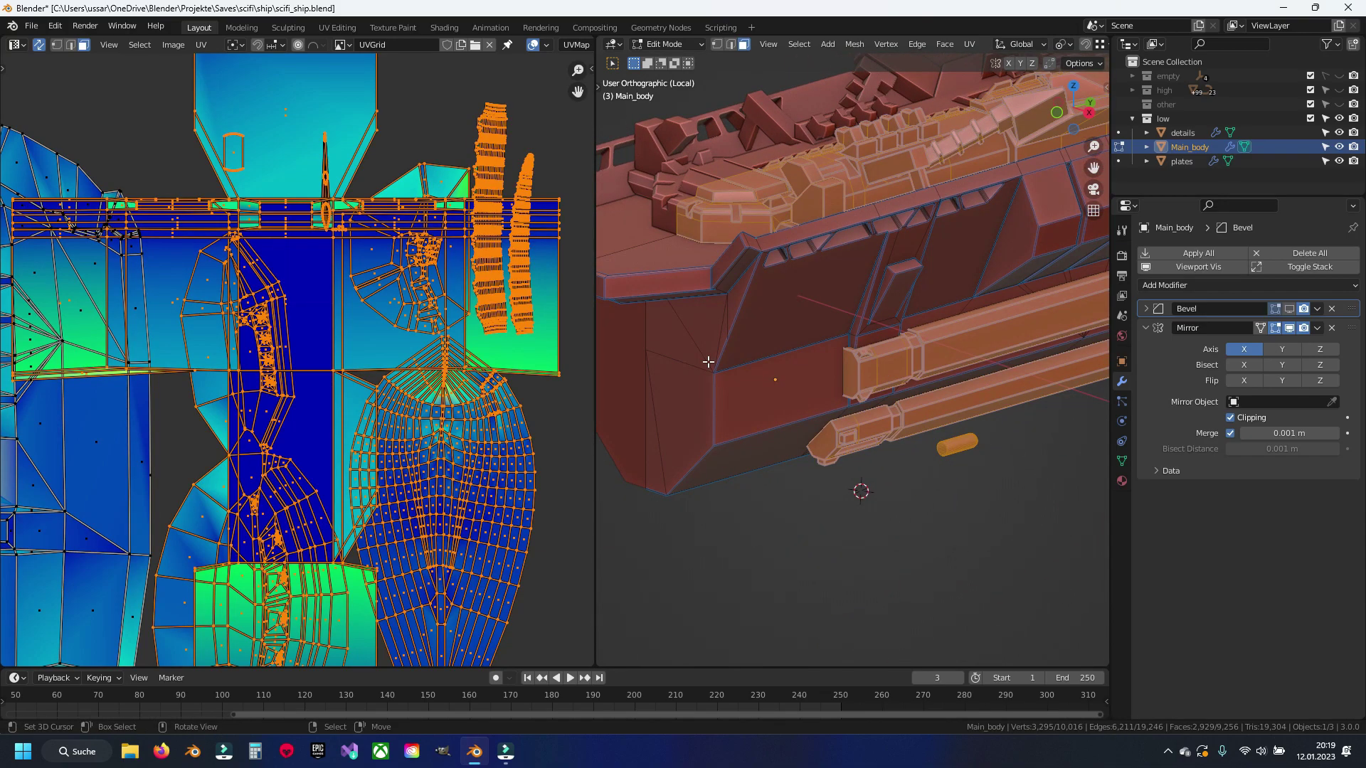
key(h)
mouse_move(708, 362)
middle_down()
mouse_move(784, 317)
mouse_move(758, 446)
middle_up()
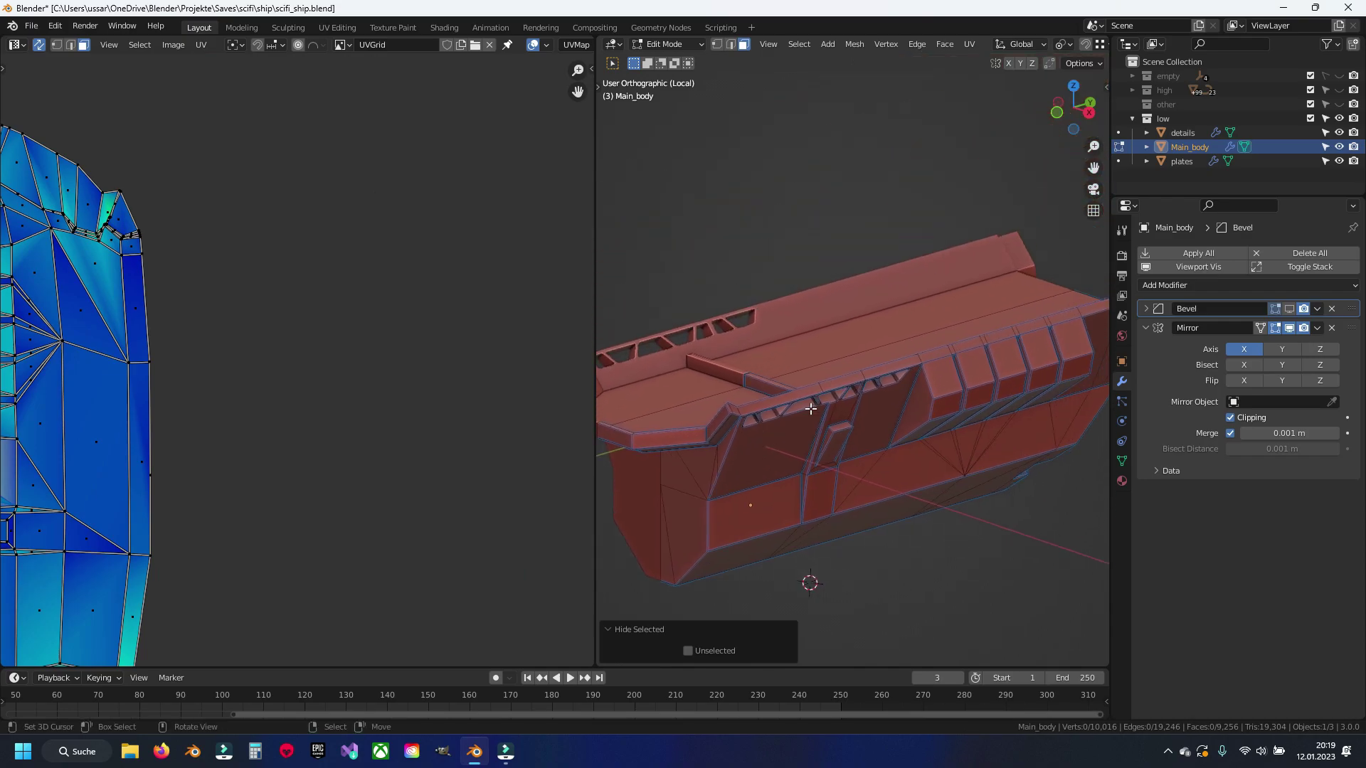
Step: Save the file and select the edge loop along the small deck bar's base
key(2)
key(ctrl+s)
middle_drag(810, 409, 833, 449)
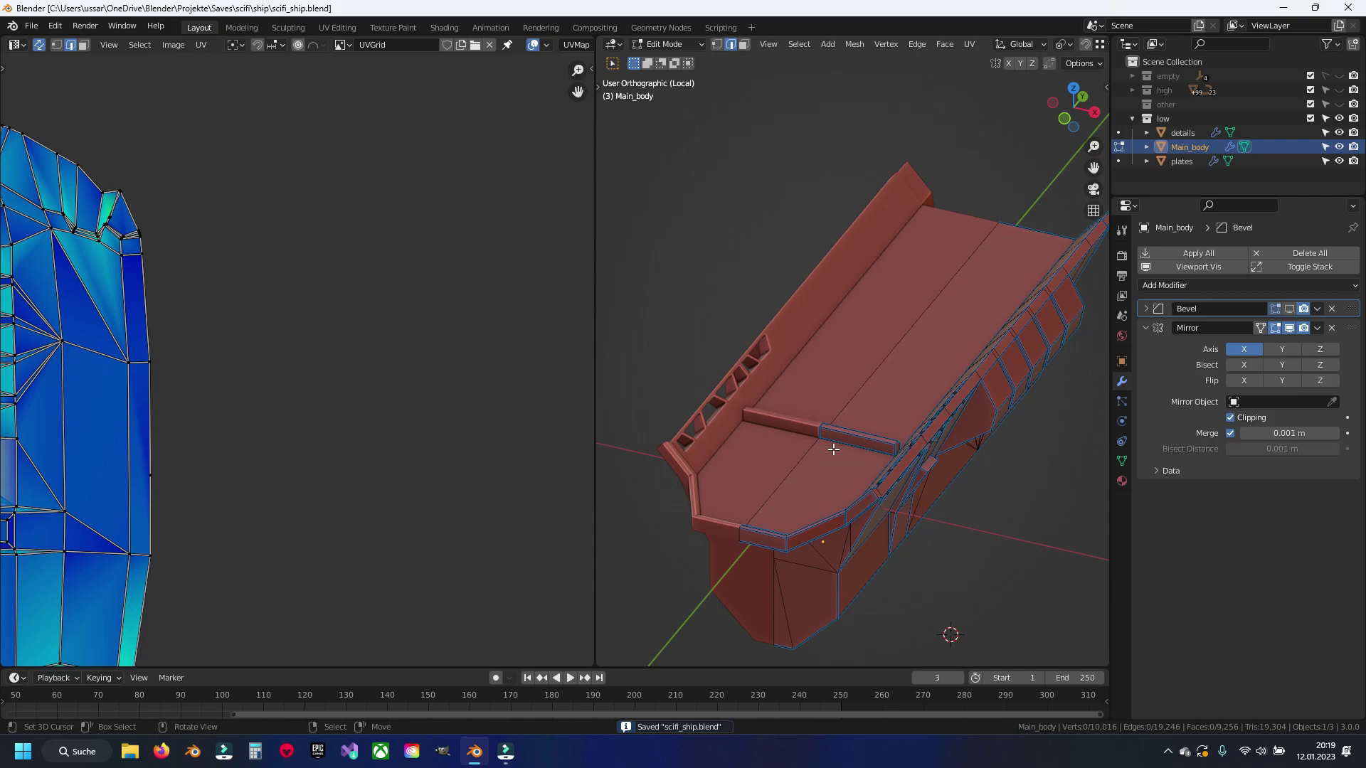
scroll(833, 449, up, 1)
scroll(833, 449, up, 3)
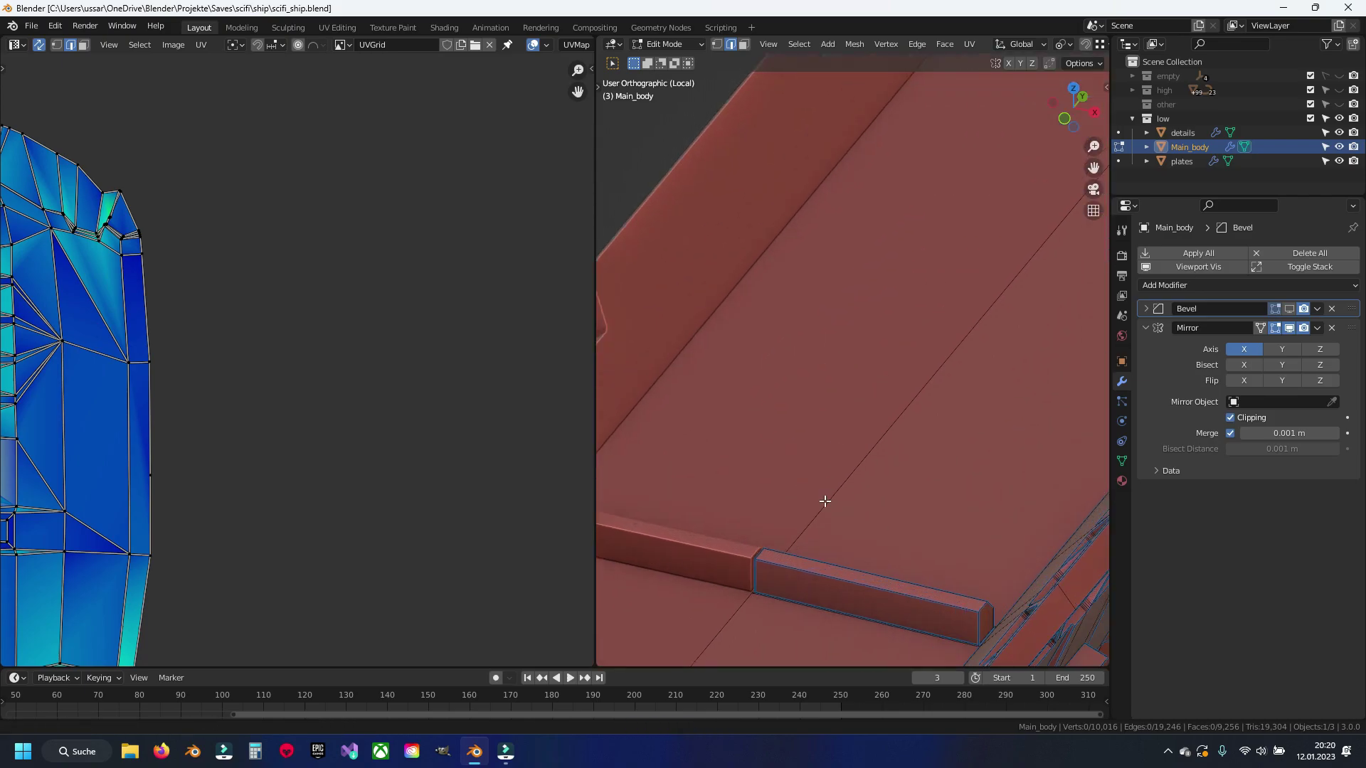
scroll(825, 455, up, 1)
click(812, 463)
scroll(812, 463, up, 2)
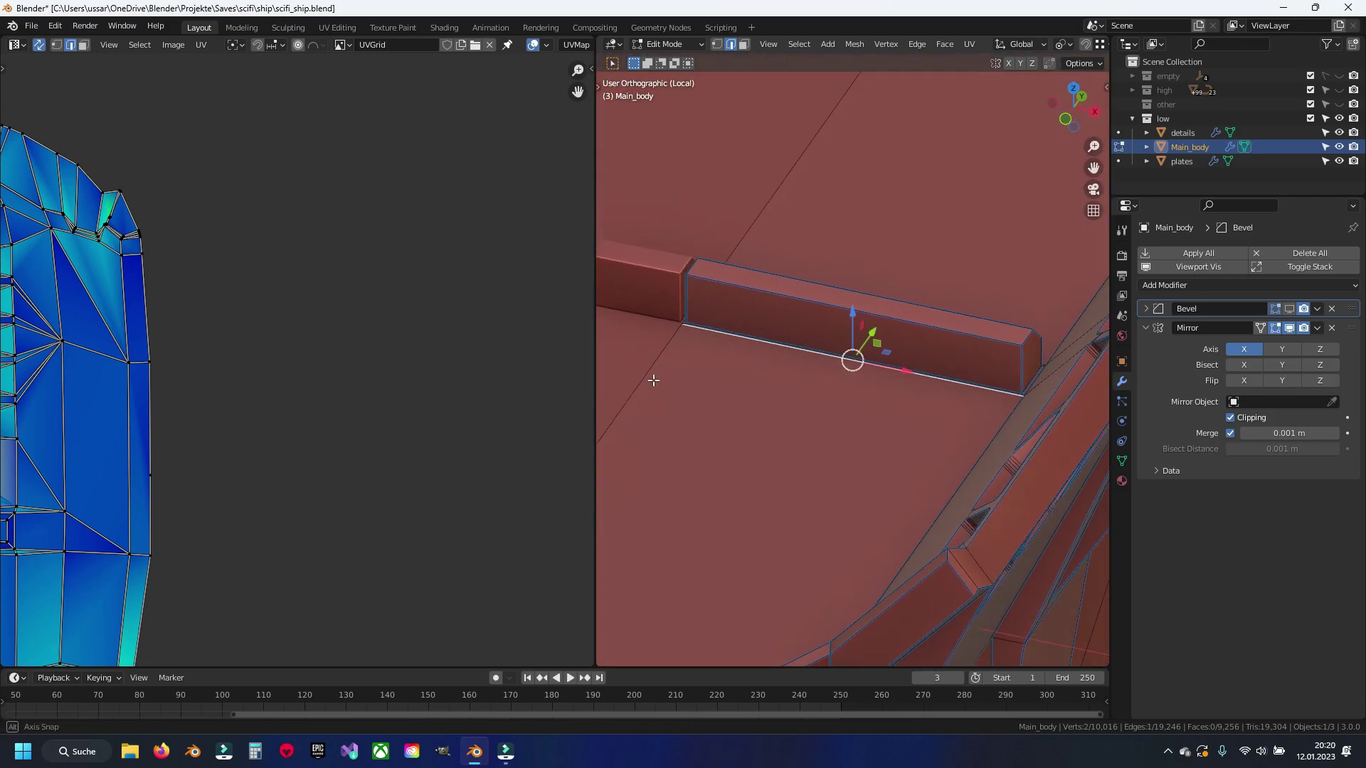
mouse_move(812, 463)
middle_down()
mouse_move(818, 279)
mouse_move(844, 356)
middle_up()
scroll(811, 363, up, 2)
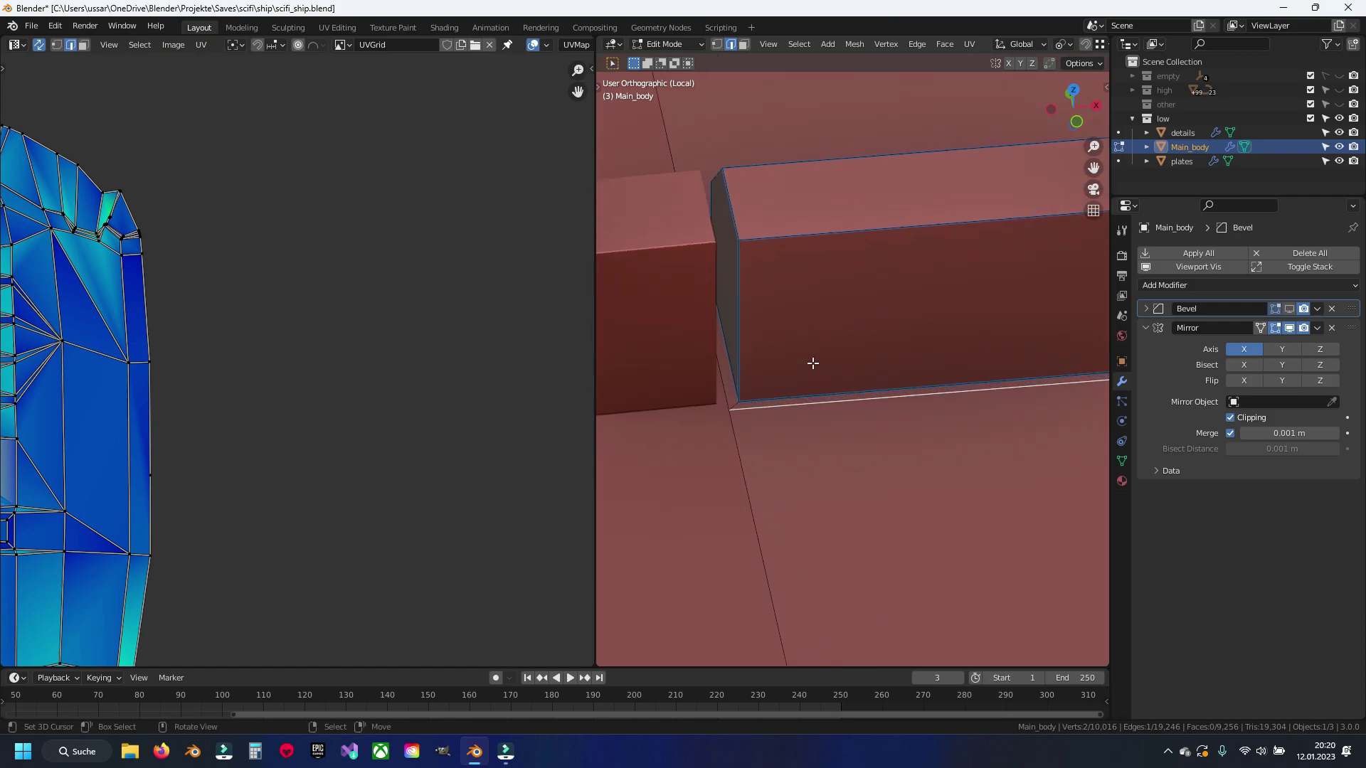
scroll(866, 448, up, 2)
alt+click(813, 486)
Step: Add the bar's end edges to the selection and mark them all as seams
scroll(768, 430, down, 3)
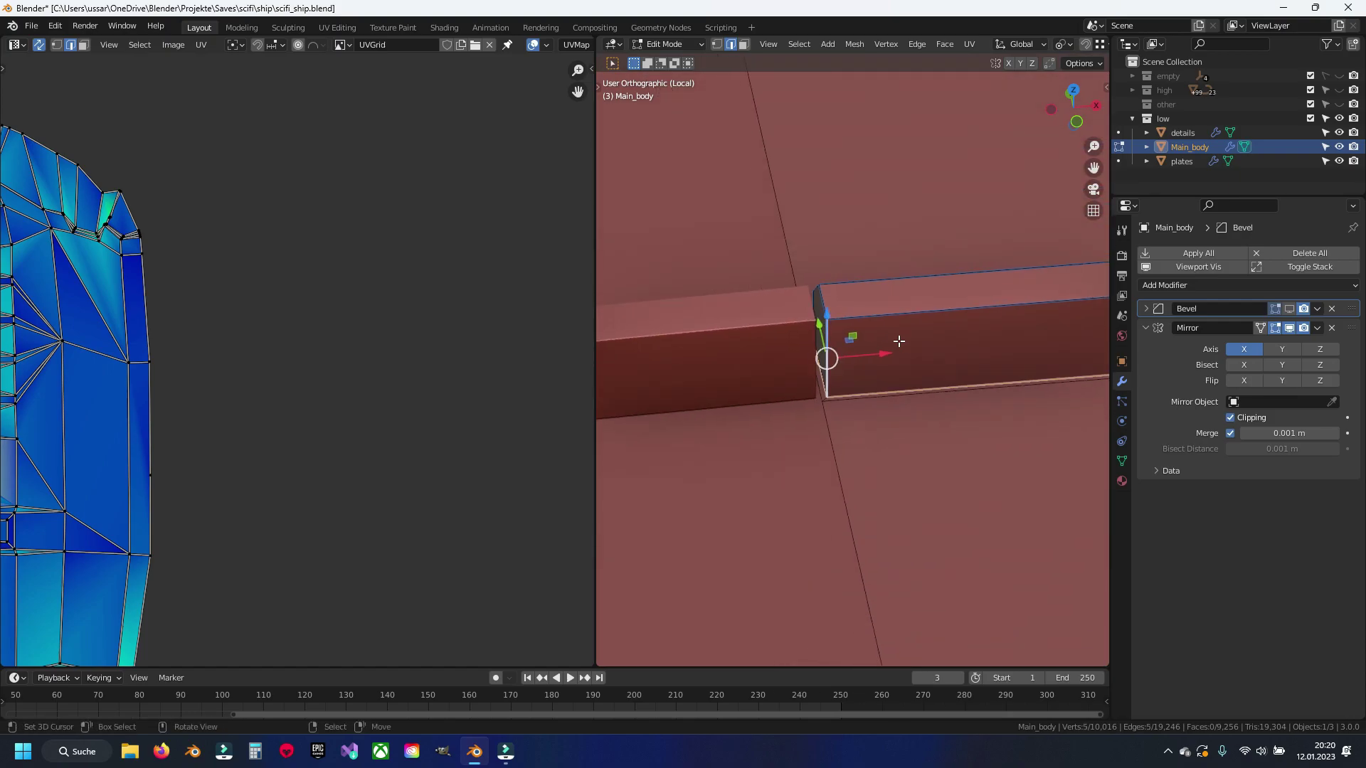
mouse_move(824, 357)
middle_down()
mouse_move(802, 332)
mouse_move(799, 390)
middle_up()
scroll(799, 390, up, 2)
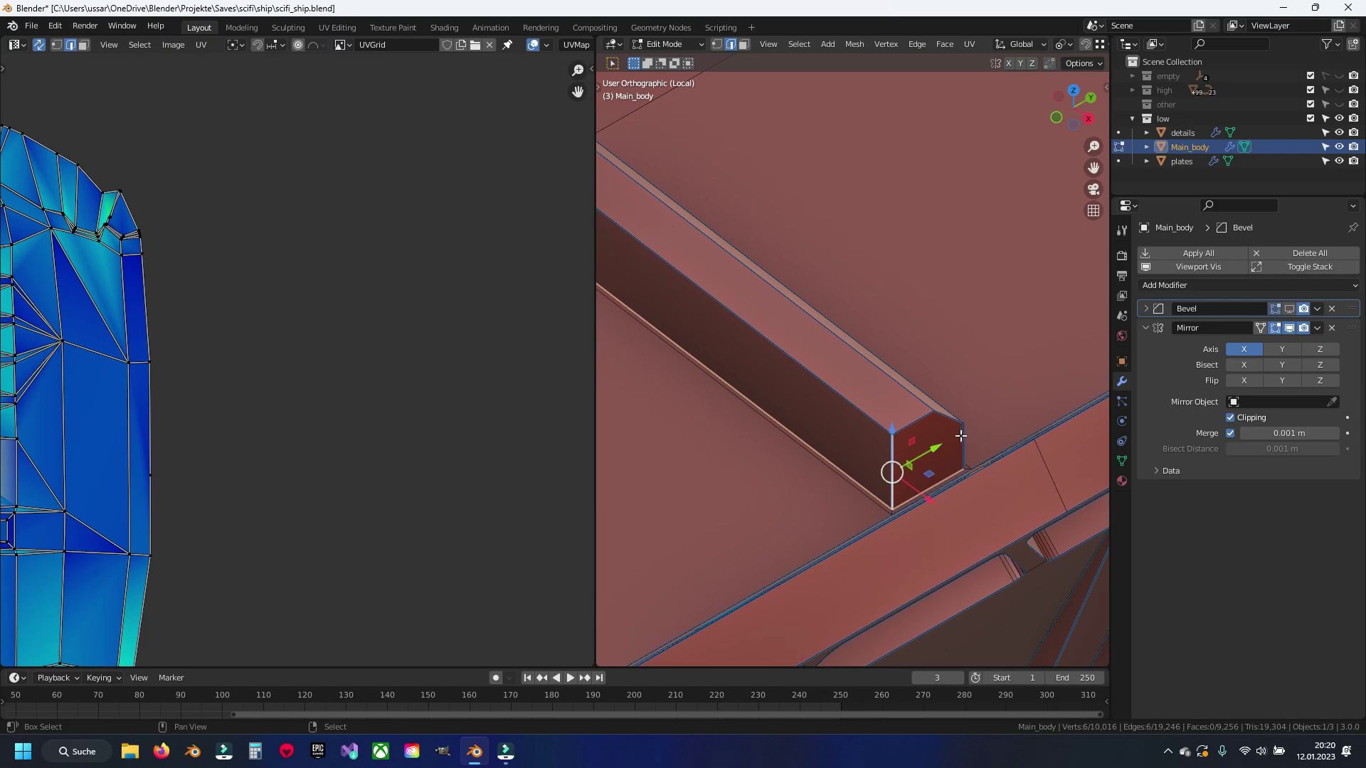
shift+click(961, 436)
middle_drag(957, 409, 825, 323)
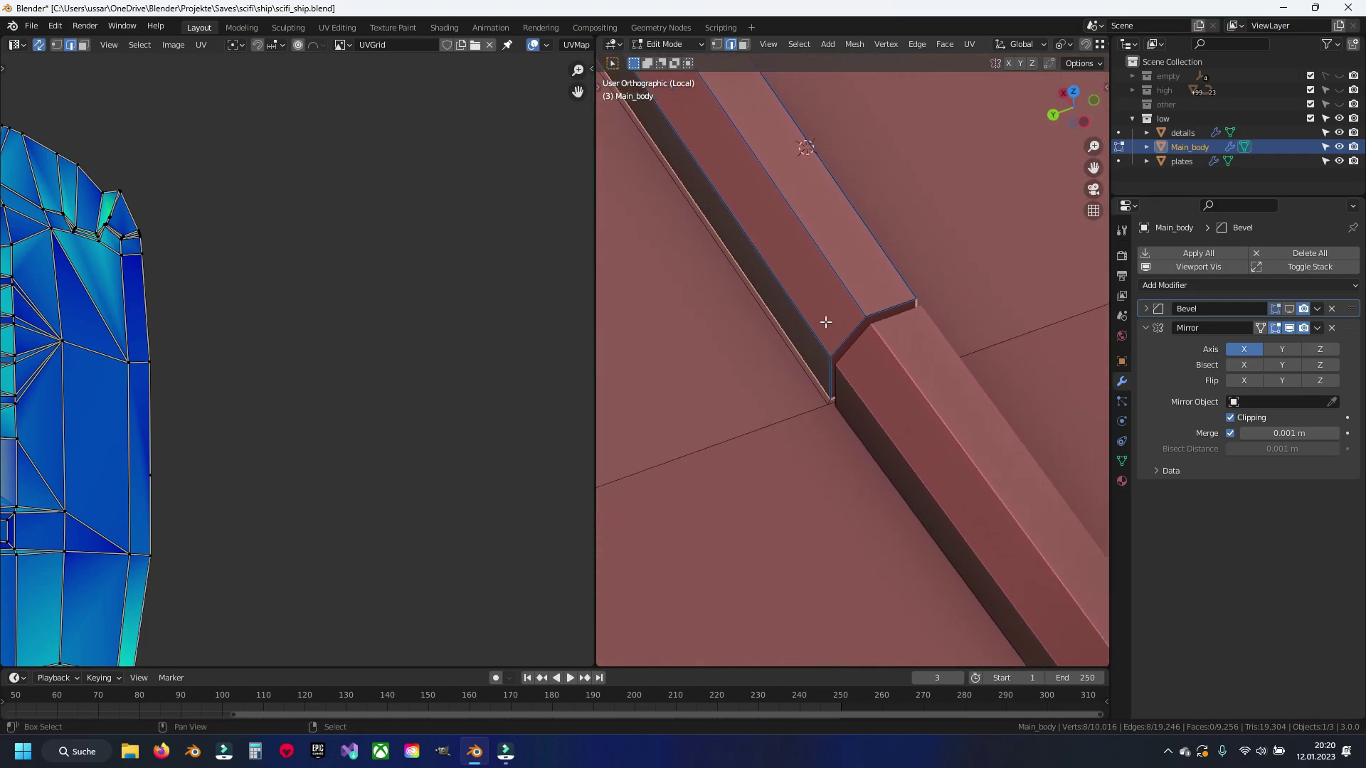
scroll(825, 322, up, 3)
key(ctrl+e)
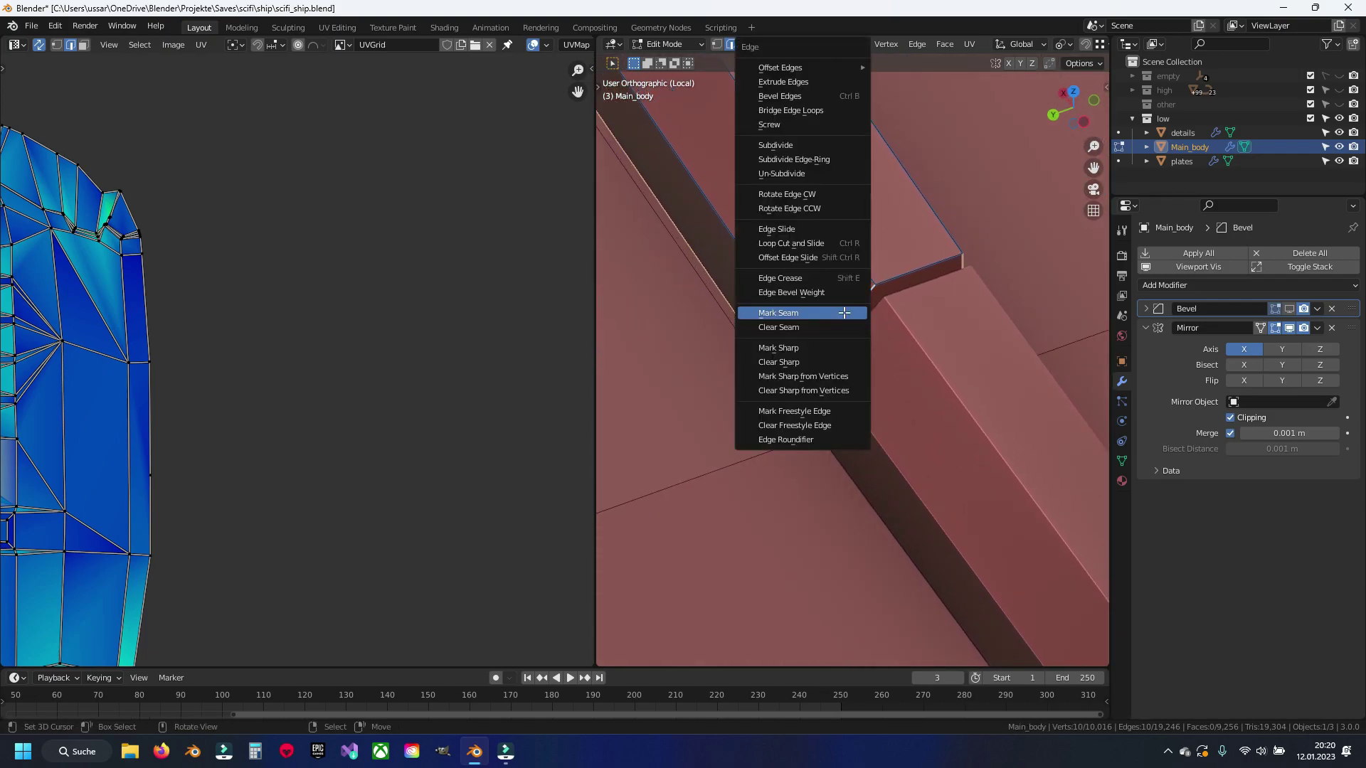
click(844, 308)
Step: Re-unwrap the connected hull mesh with the new bar seams
key(ctrl+l)
key(u)
click(845, 313)
scroll(223, 356, down, 8)
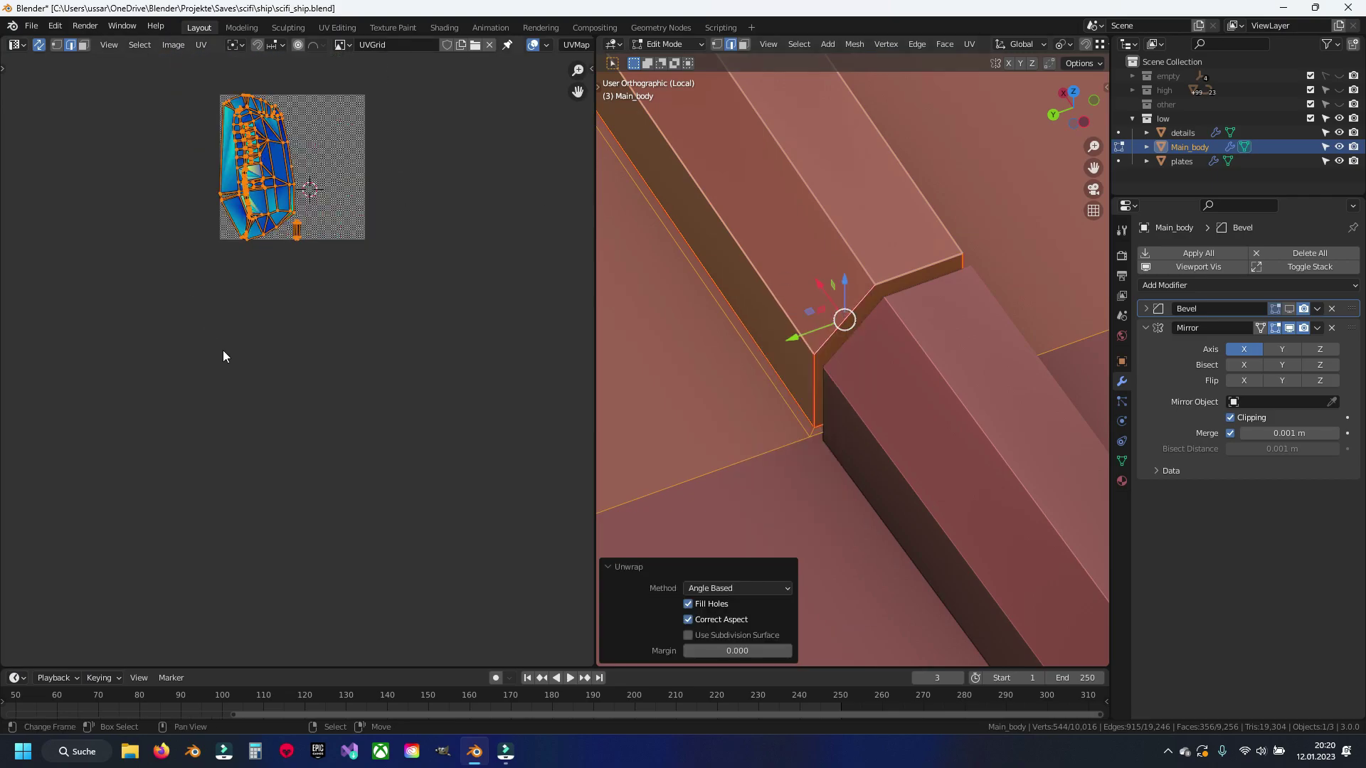
scroll(223, 357, down, 4)
scroll(337, 377, up, 9)
Step: Select the small bar strip island and move it away from the hull layout
key(3)
click(318, 517)
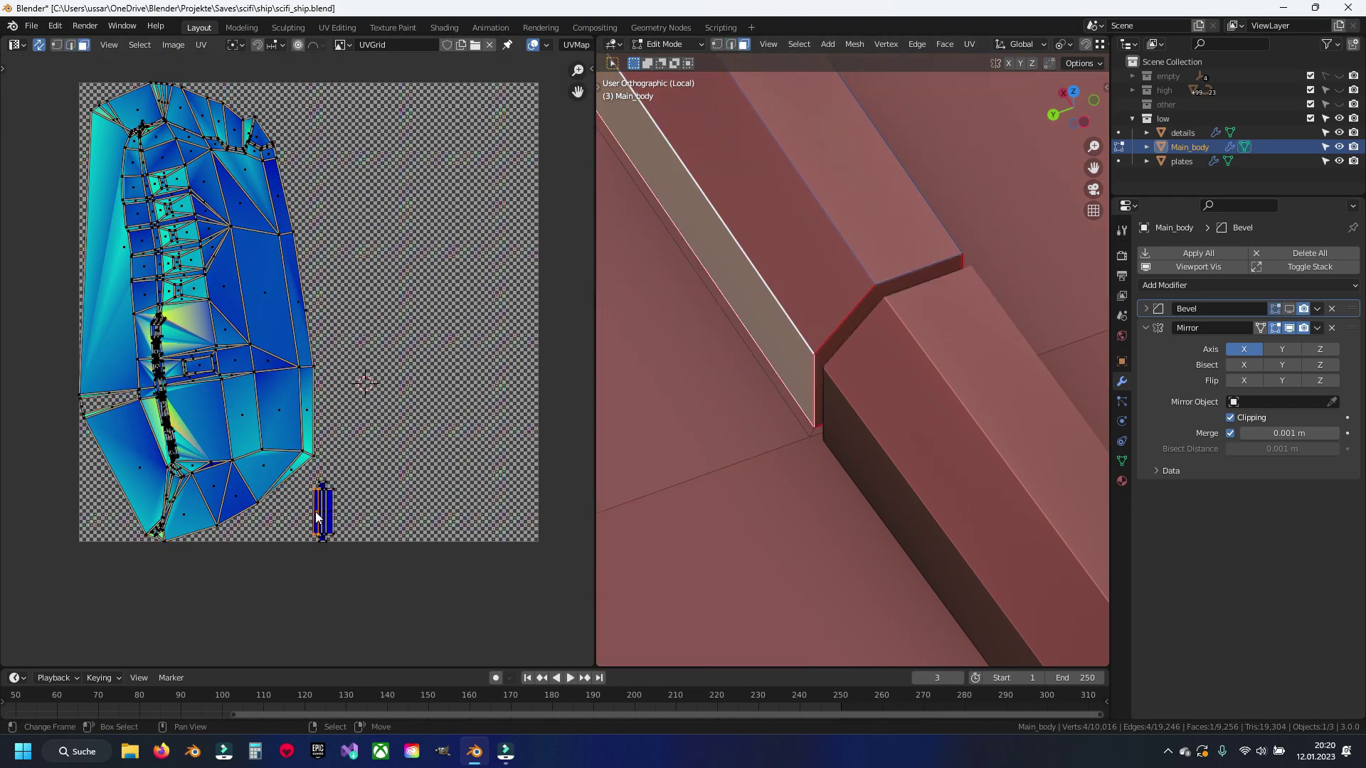
key(ctrl+l)
scroll(318, 498, down, 5)
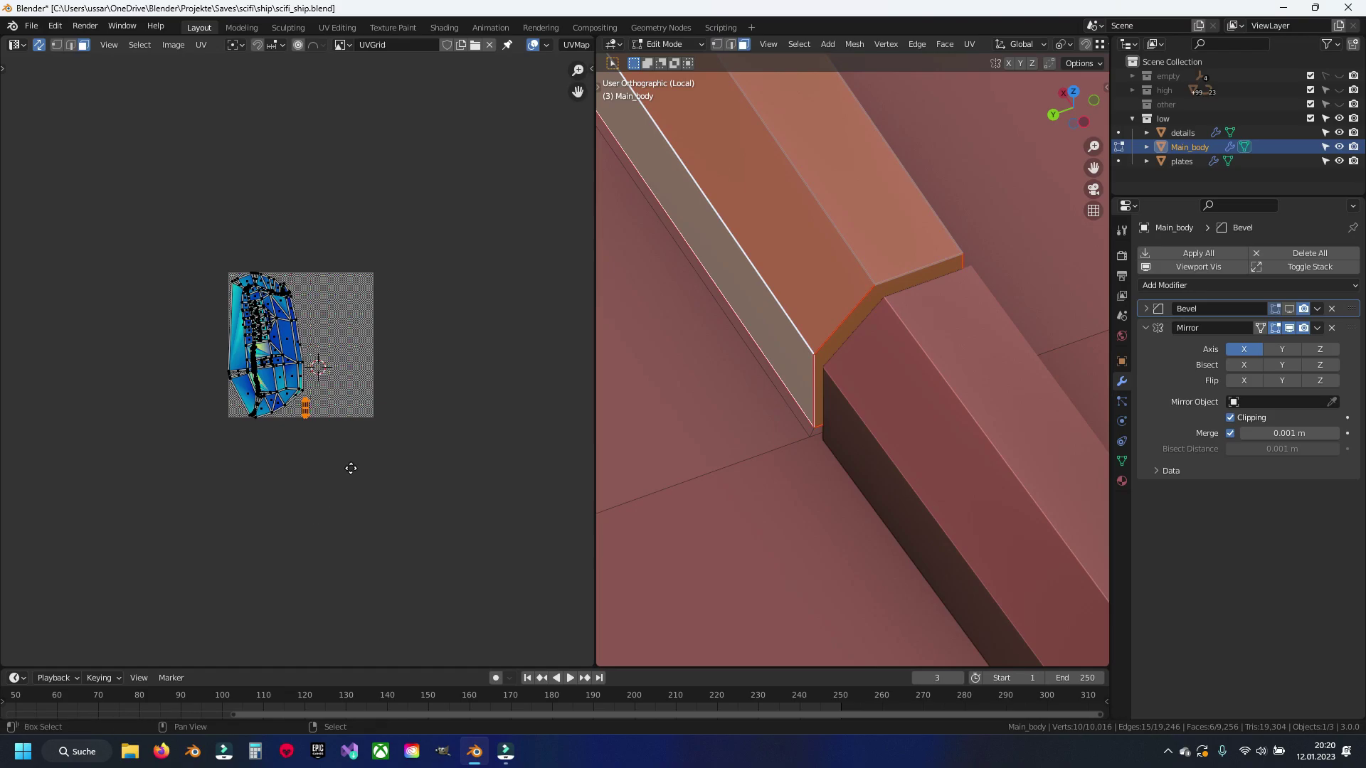
key(g)
click(308, 158)
Step: Frame the strip, switch to edge select, clear the selection and save the file
key(KP_Decimal)
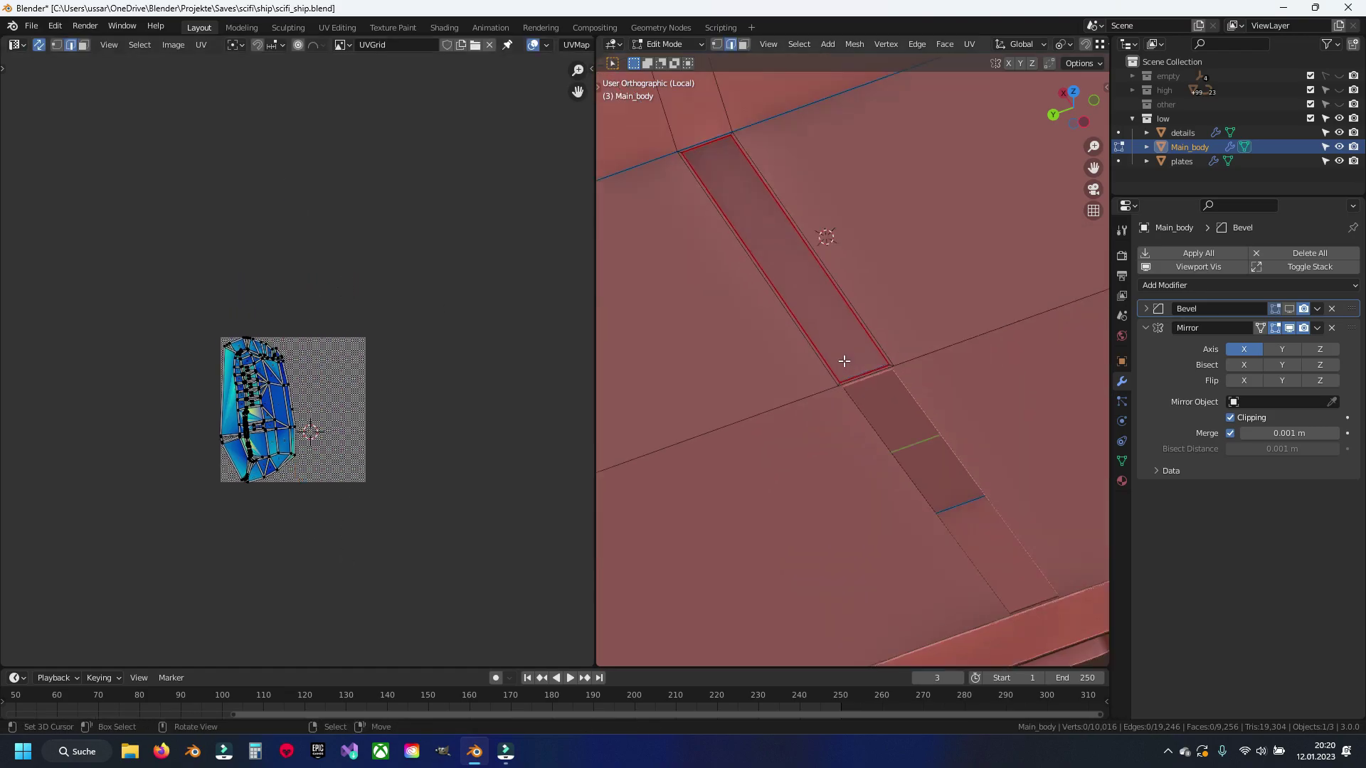
key(2)
key(alt+a)
key(ctrl+s)
mouse_move(946, 378)
middle_down()
mouse_move(723, 318)
mouse_move(881, 314)
mouse_move(812, 315)
mouse_move(820, 391)
mouse_move(836, 329)
mouse_move(939, 351)
mouse_move(957, 336)
mouse_move(906, 387)
mouse_move(1006, 451)
mouse_move(964, 354)
mouse_move(980, 368)
mouse_move(961, 359)
mouse_move(800, 407)
mouse_move(863, 387)
mouse_move(741, 339)
mouse_move(816, 363)
mouse_move(863, 302)
mouse_move(830, 313)
middle_up()
Step: Mark the hull edge loop as a seam, then return to Object Mode
alt+click(741, 338)
key(ctrl+e)
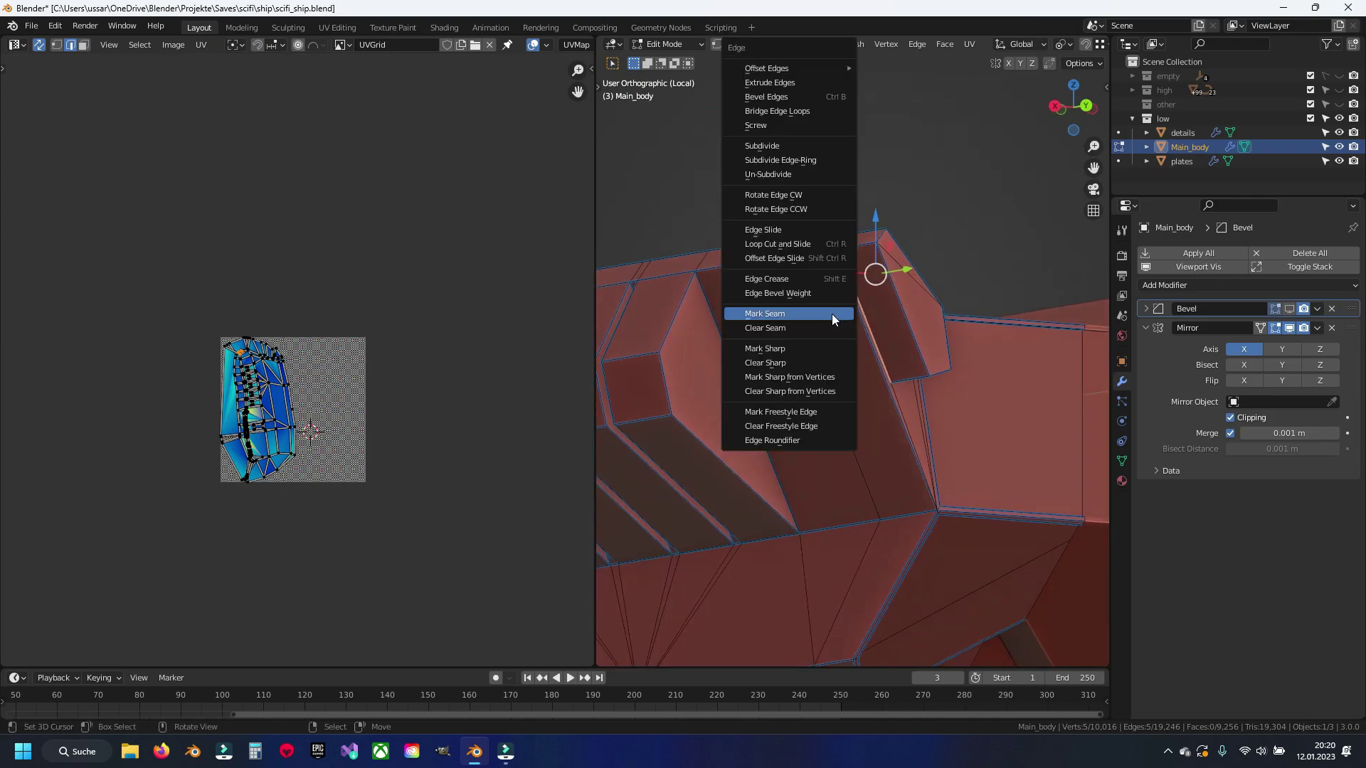
click(831, 314)
key(alt+a)
mouse_move(942, 326)
middle_down()
mouse_move(805, 393)
mouse_move(804, 354)
mouse_move(797, 377)
mouse_move(741, 335)
middle_up()
key(Tab)
key(Tab)
Step: Mark the edge loop beside the new seam, plus one extra edge, as seams
scroll(799, 378, up, 5)
alt+click(704, 270)
mouse_move(705, 270)
middle_down()
mouse_move(847, 397)
mouse_move(869, 366)
mouse_move(859, 463)
mouse_move(933, 363)
mouse_move(854, 237)
mouse_move(812, 442)
mouse_move(717, 513)
mouse_move(826, 331)
mouse_move(882, 400)
middle_up()
scroll(860, 462, up, 5)
shift+click(717, 513)
key(ctrl+e)
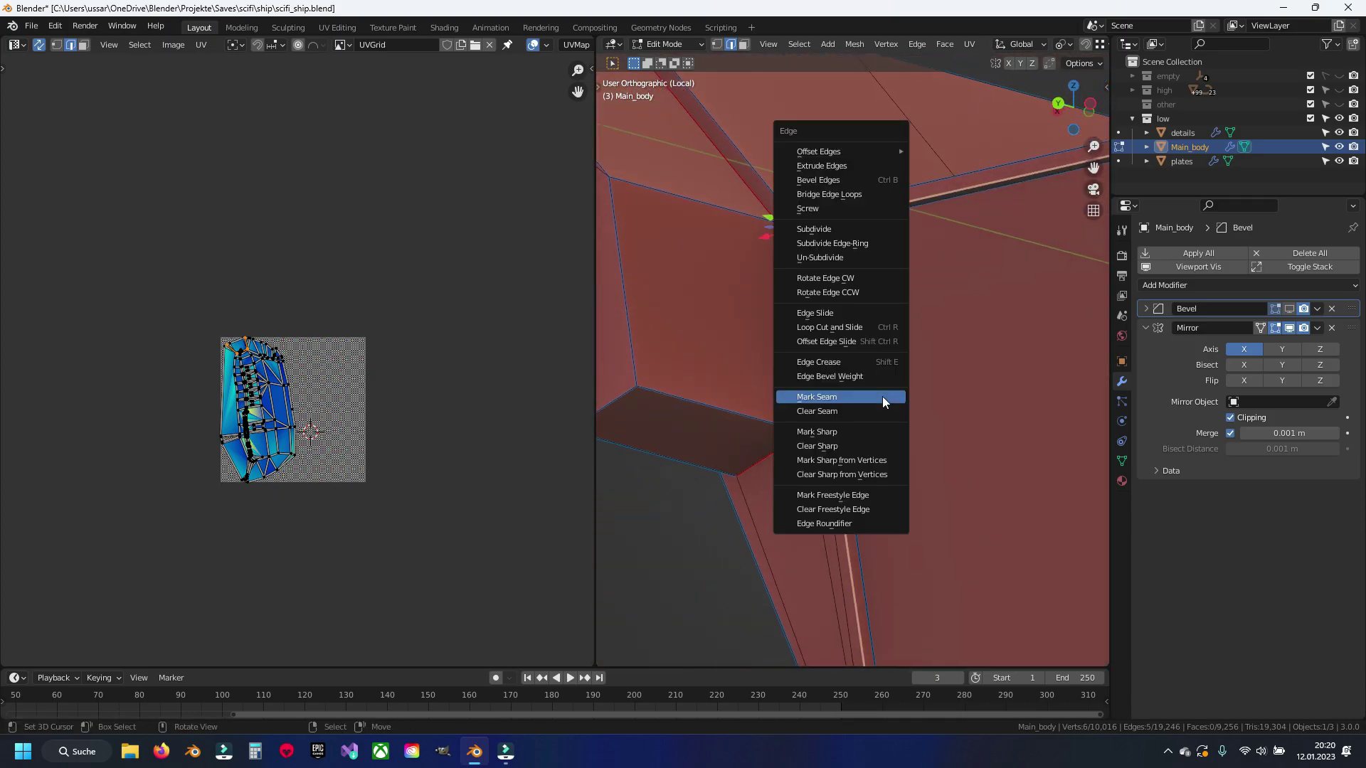
click(883, 397)
Step: Re-unwrap Main_body, move the small square island above the UV grid, and pick the short corner edge
key(a)
key(u)
click(883, 395)
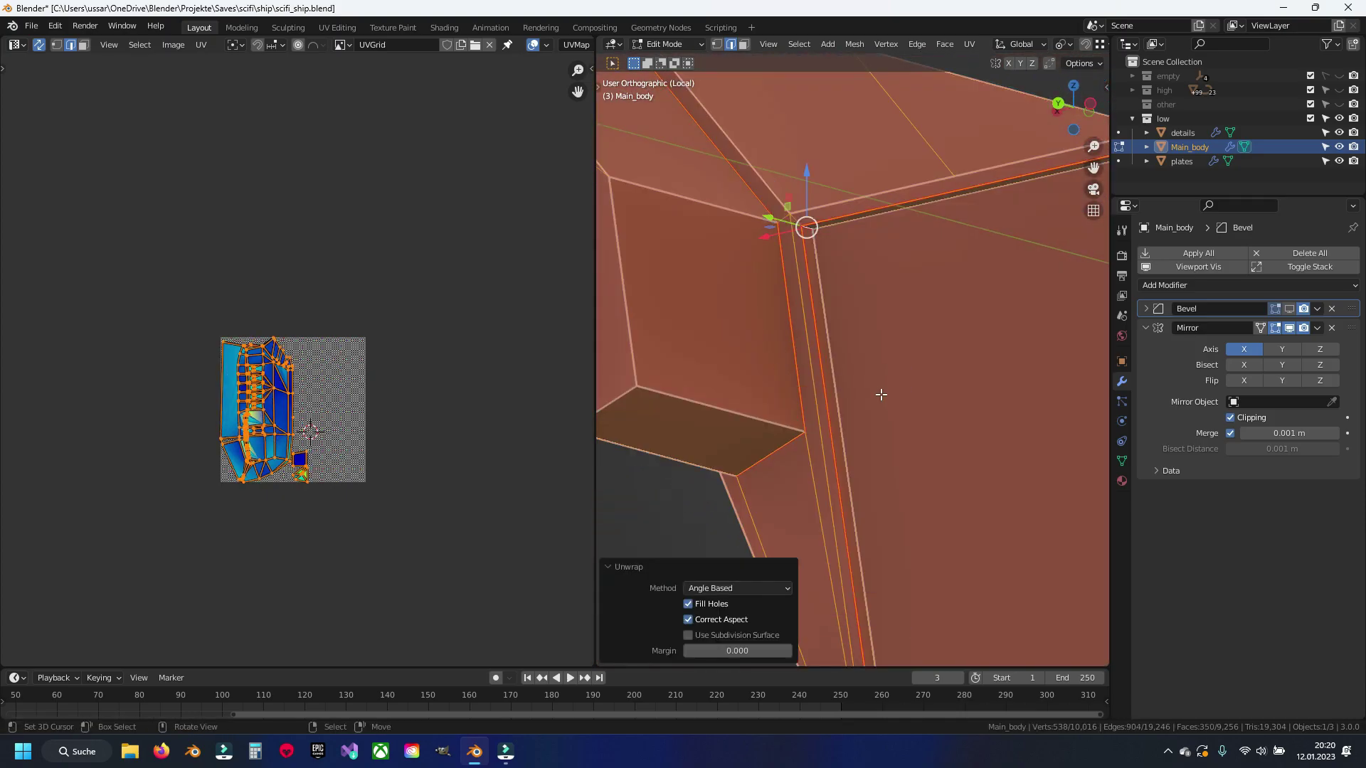
scroll(299, 472, up, 4)
key(3)
click(301, 482)
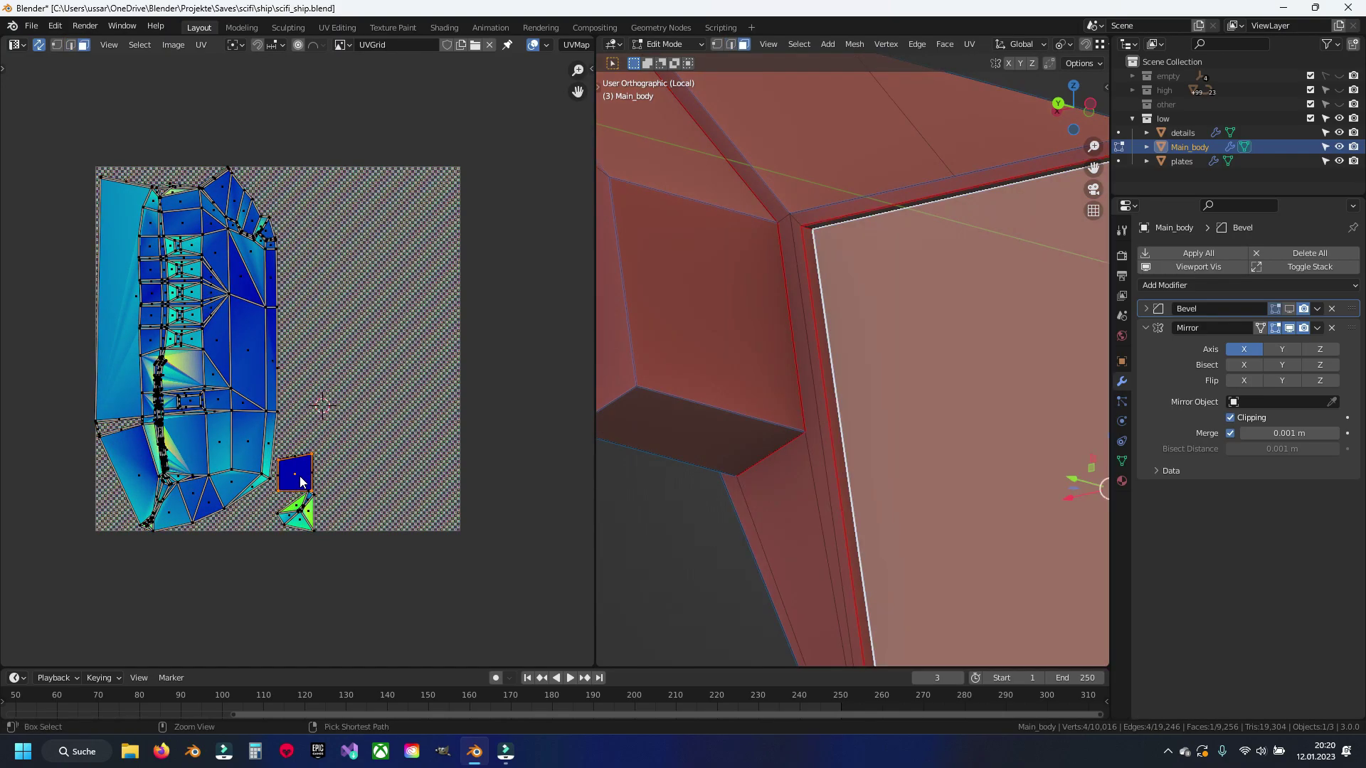
key(g)
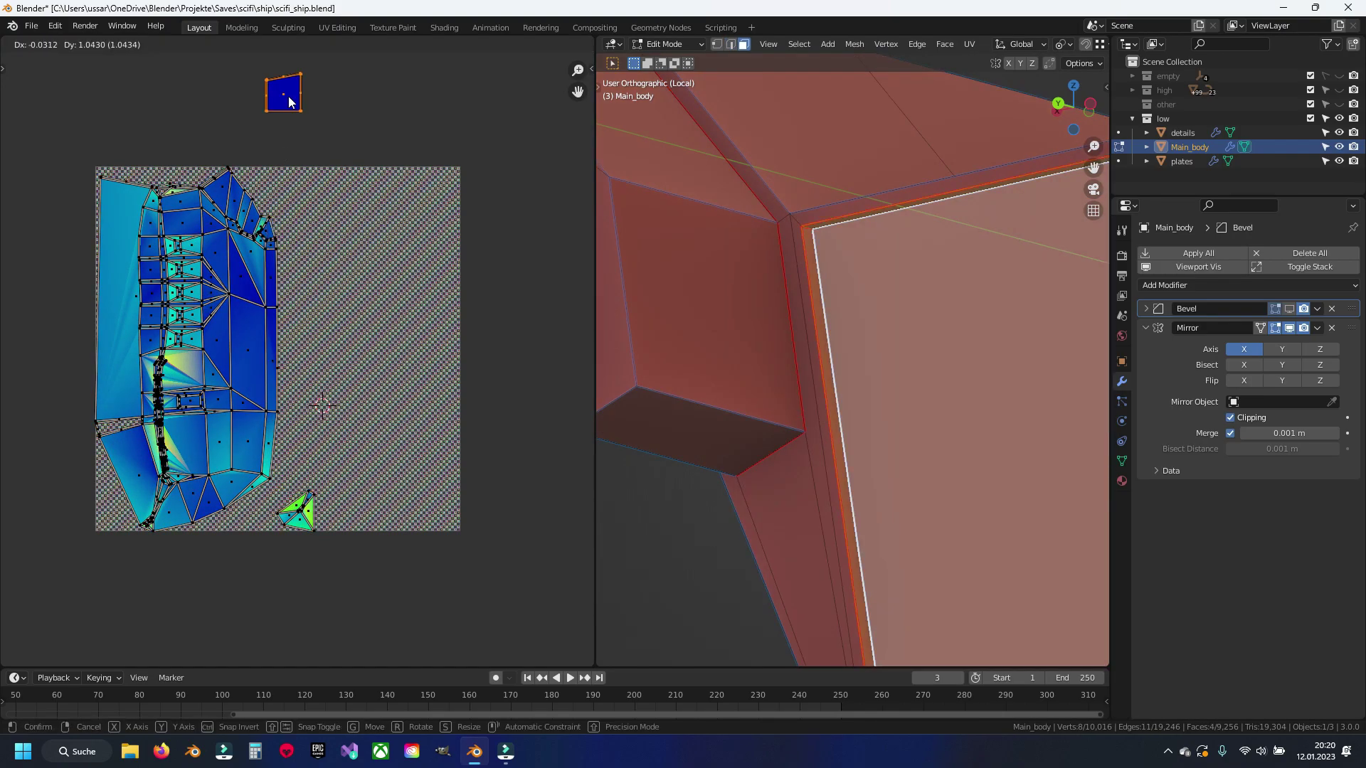
click(290, 102)
key(alt+a)
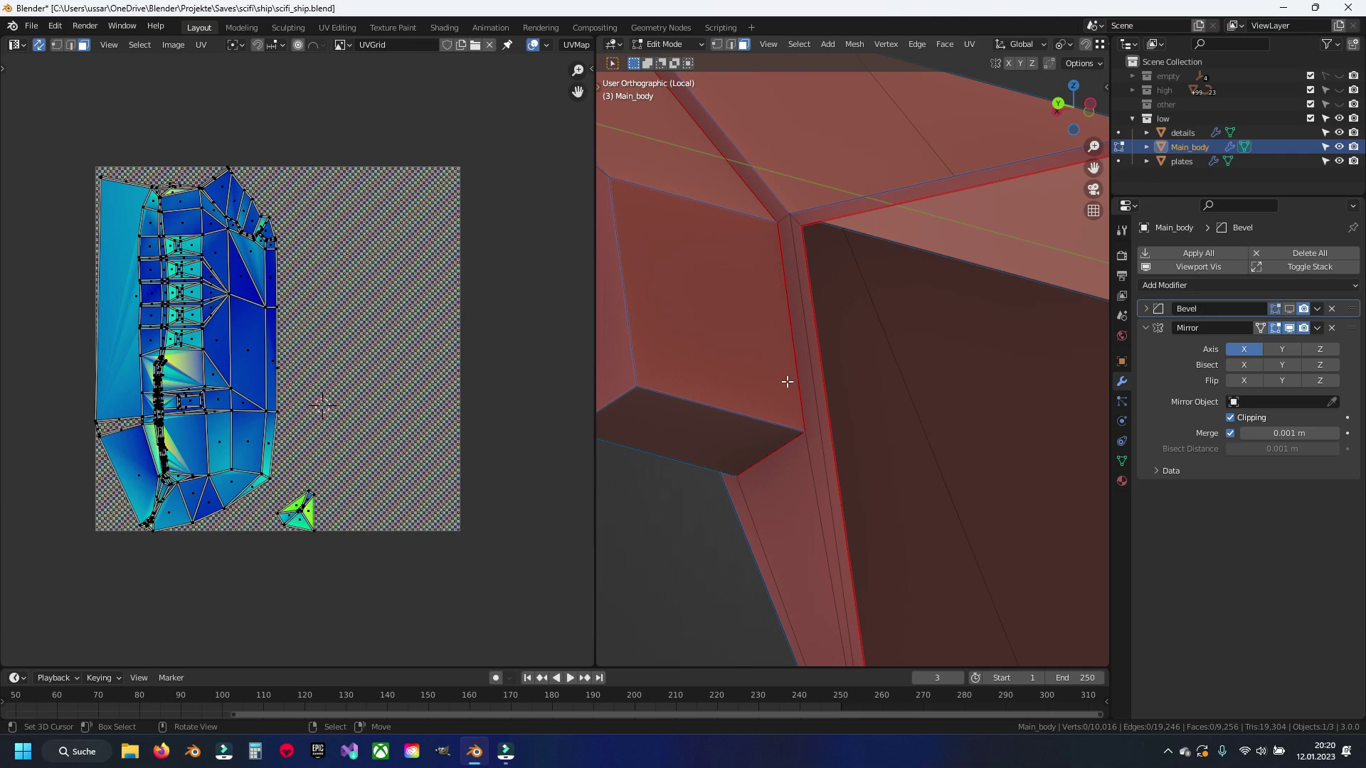
ctrl+alt+click(782, 402)
mouse_move(782, 402)
middle_down()
mouse_move(779, 284)
mouse_move(844, 360)
middle_up()
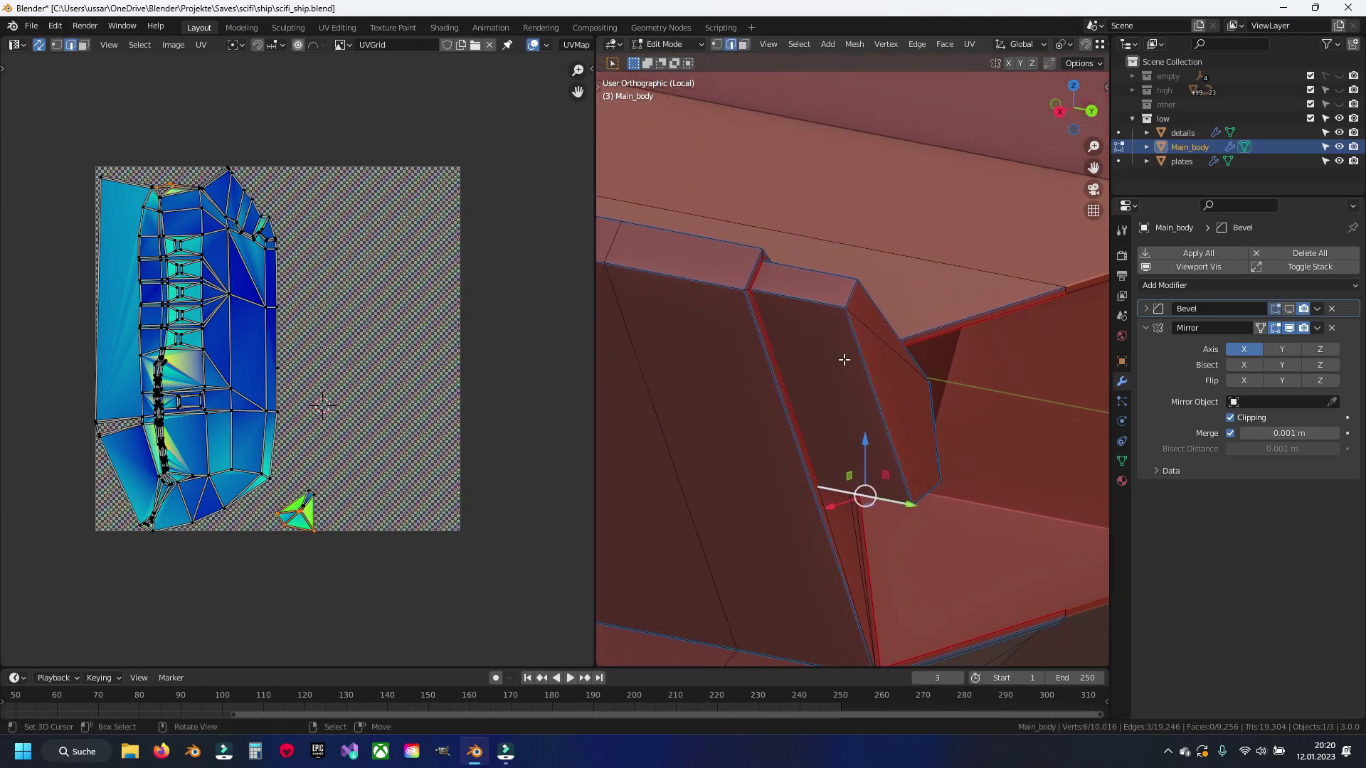
Step: Mark the top-edge ring at the hull corner as a seam and re-unwrap Main_body
ctrl+alt+click(813, 298)
mouse_move(812, 298)
middle_down()
mouse_move(780, 327)
mouse_move(866, 324)
middle_up()
key(ctrl+e)
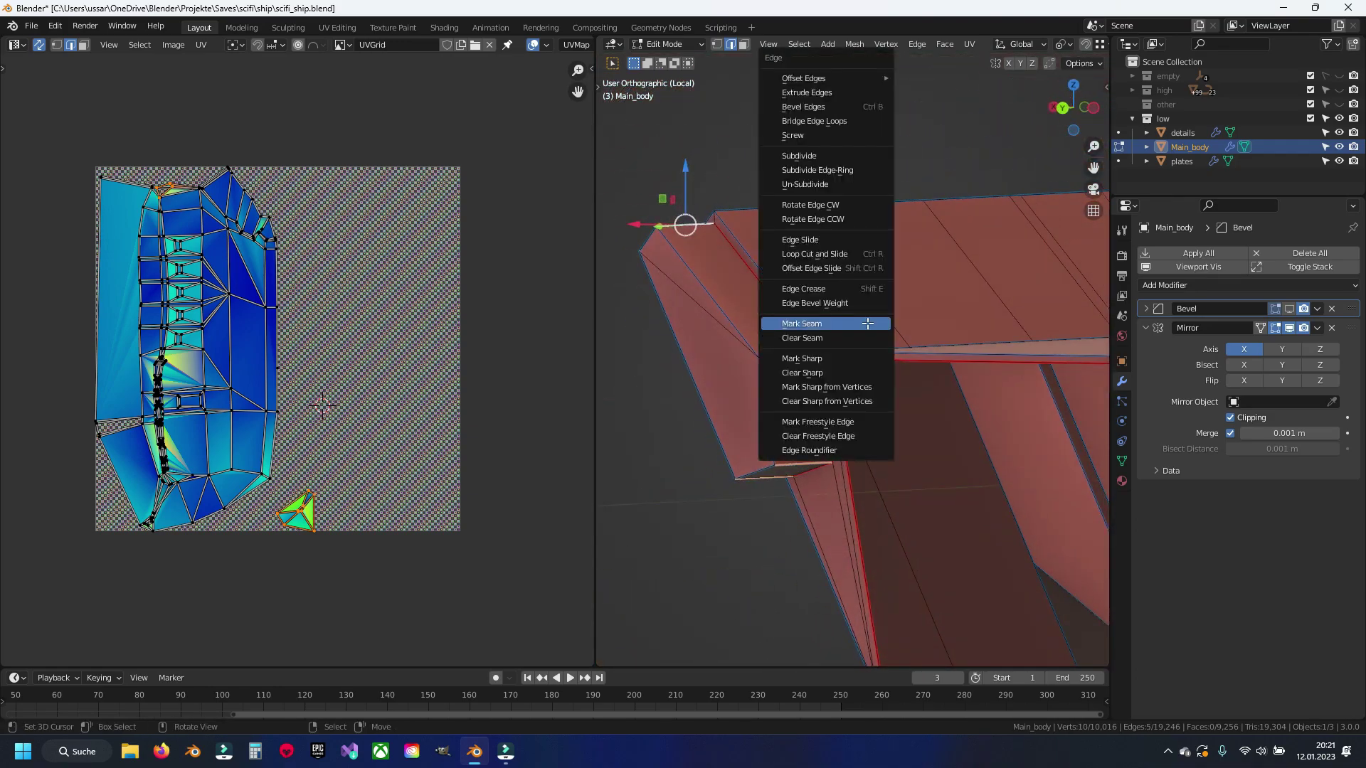
click(868, 324)
key(a)
key(u)
click(867, 324)
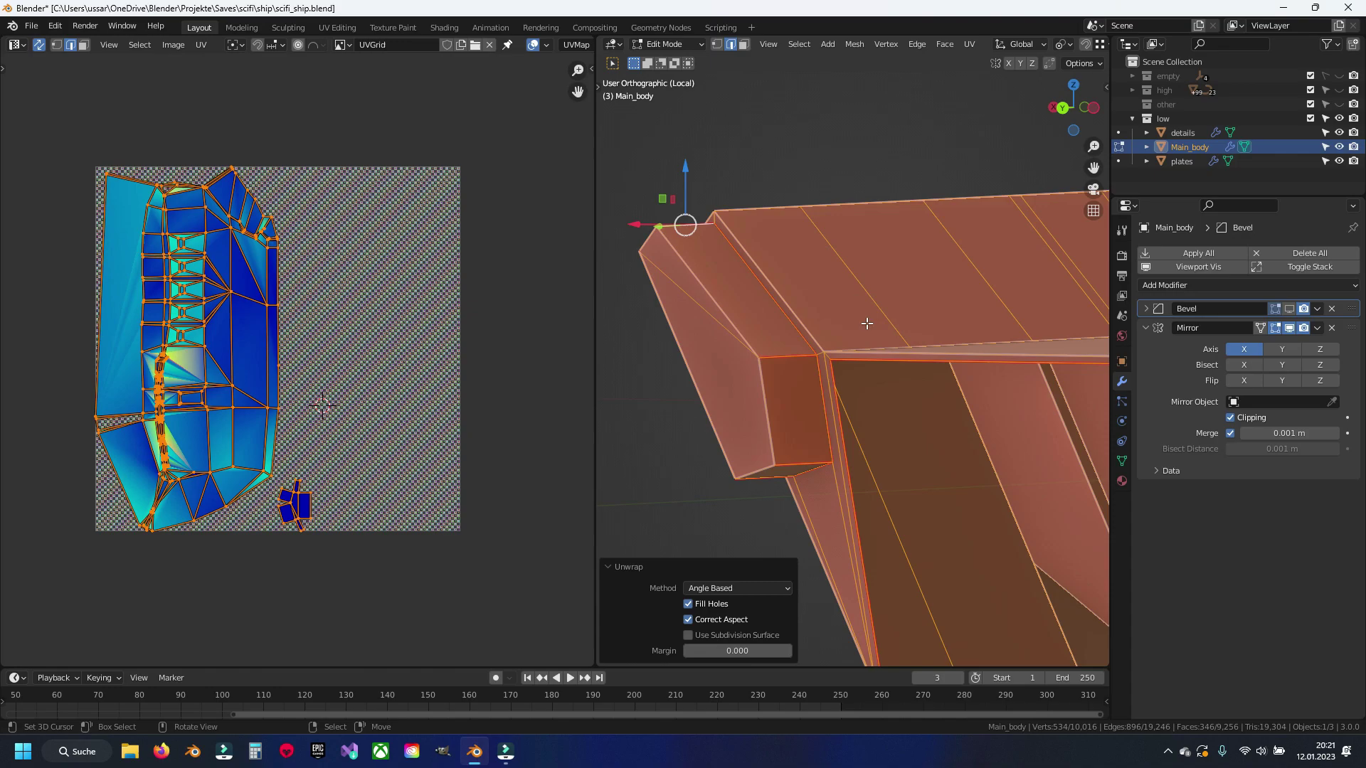
Step: Select the small linked corner island and move it above the main UV layout
click(406, 544)
key(3)
click(296, 505)
scroll(306, 491, up, 2)
scroll(335, 448, up, 3)
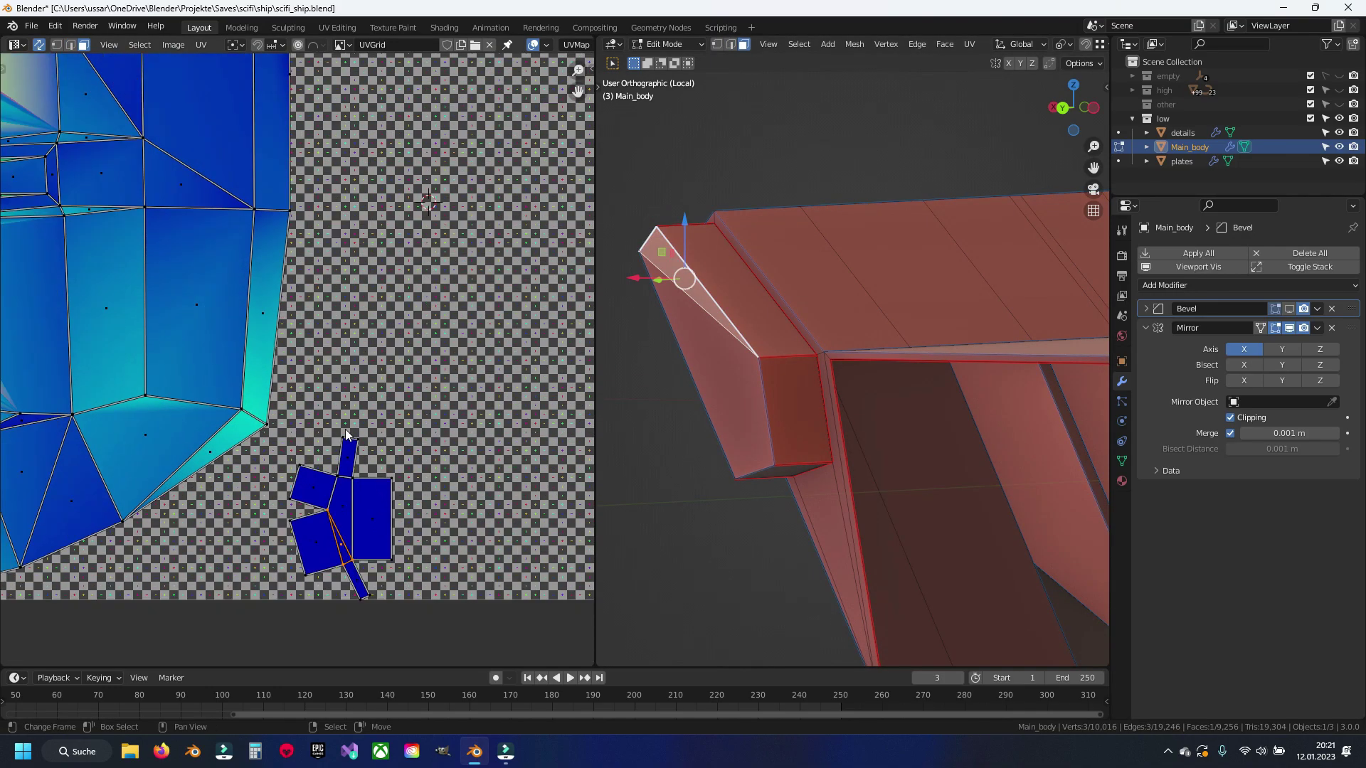
scroll(344, 429, down, 2)
scroll(356, 399, down, 1)
key(ctrl+l)
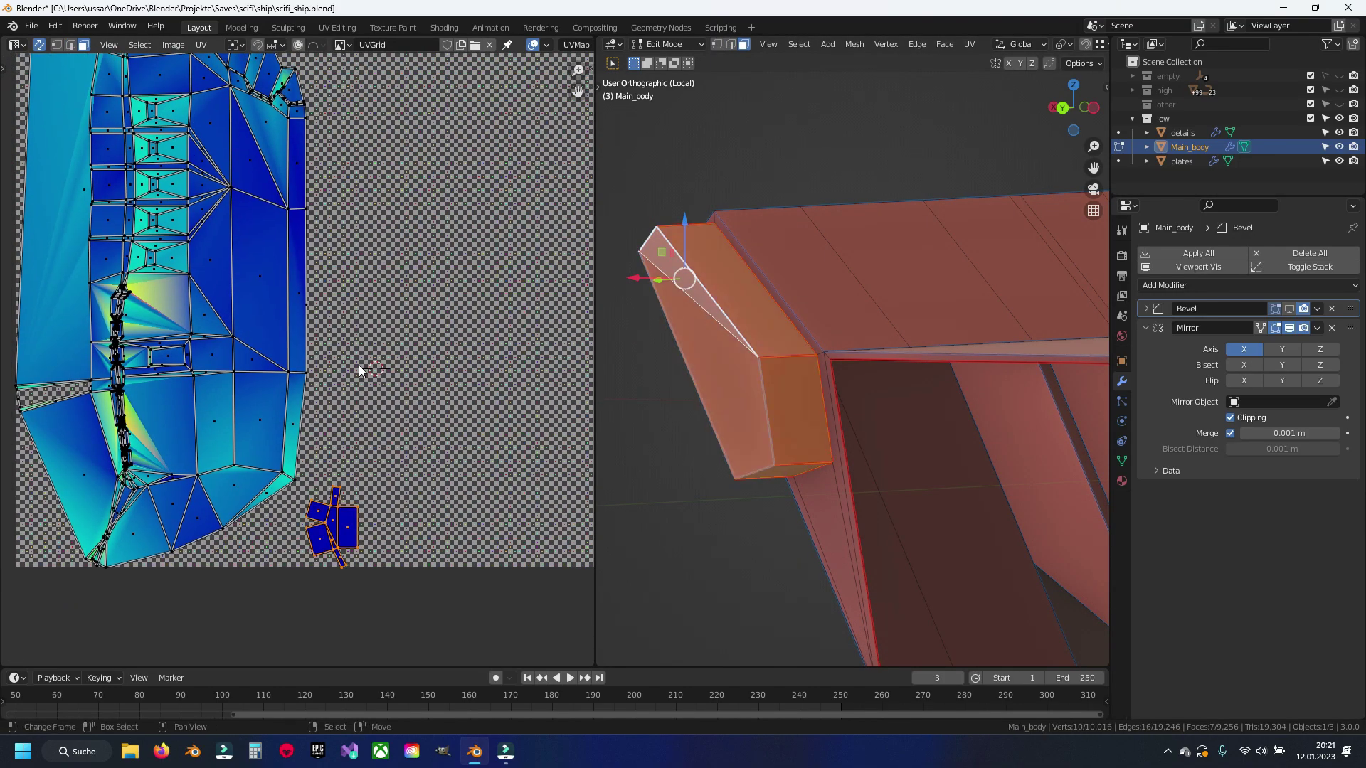
scroll(360, 368, down, 2)
scroll(367, 427, down, 2)
key(g)
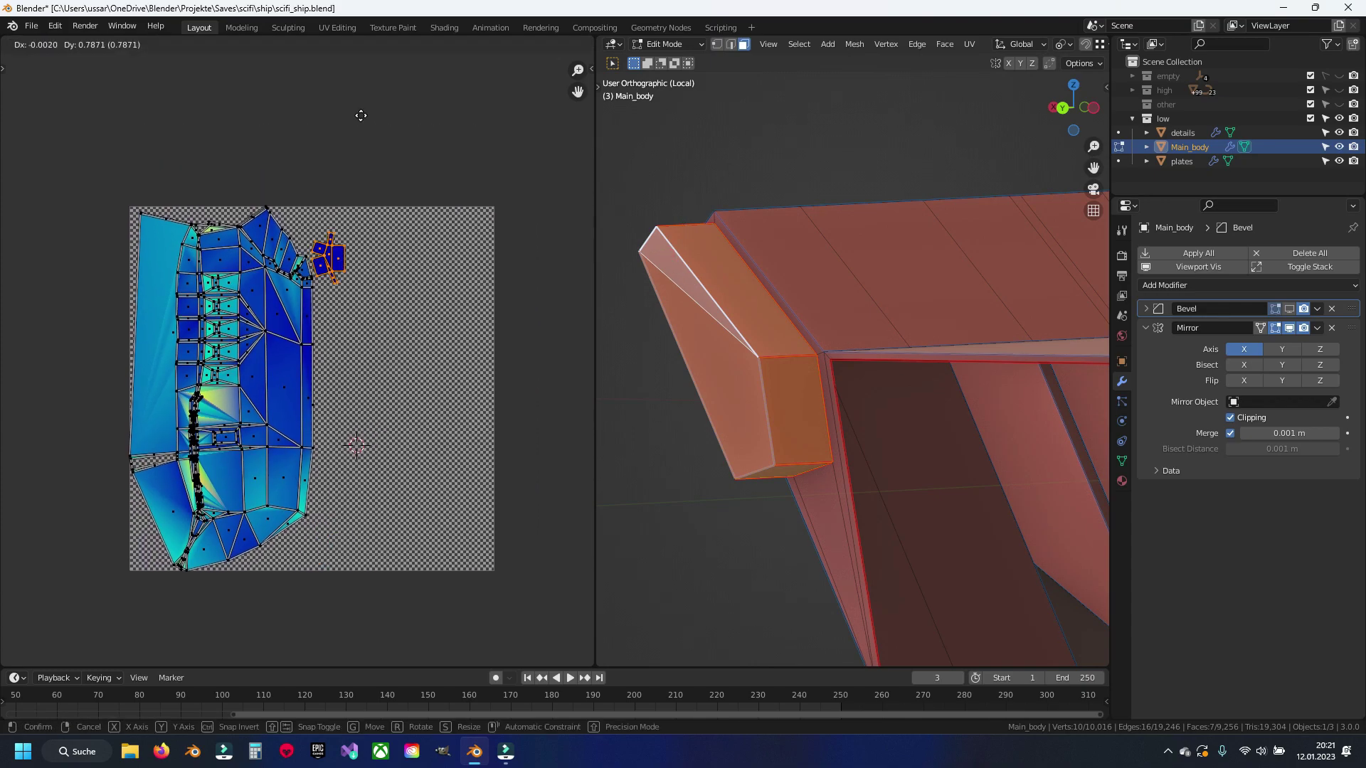
click(359, 114)
key(alt+a)
Step: Switch back to edge select, save the ship file, and zoom in on the hull corner
key(2)
key(ctrl+s)
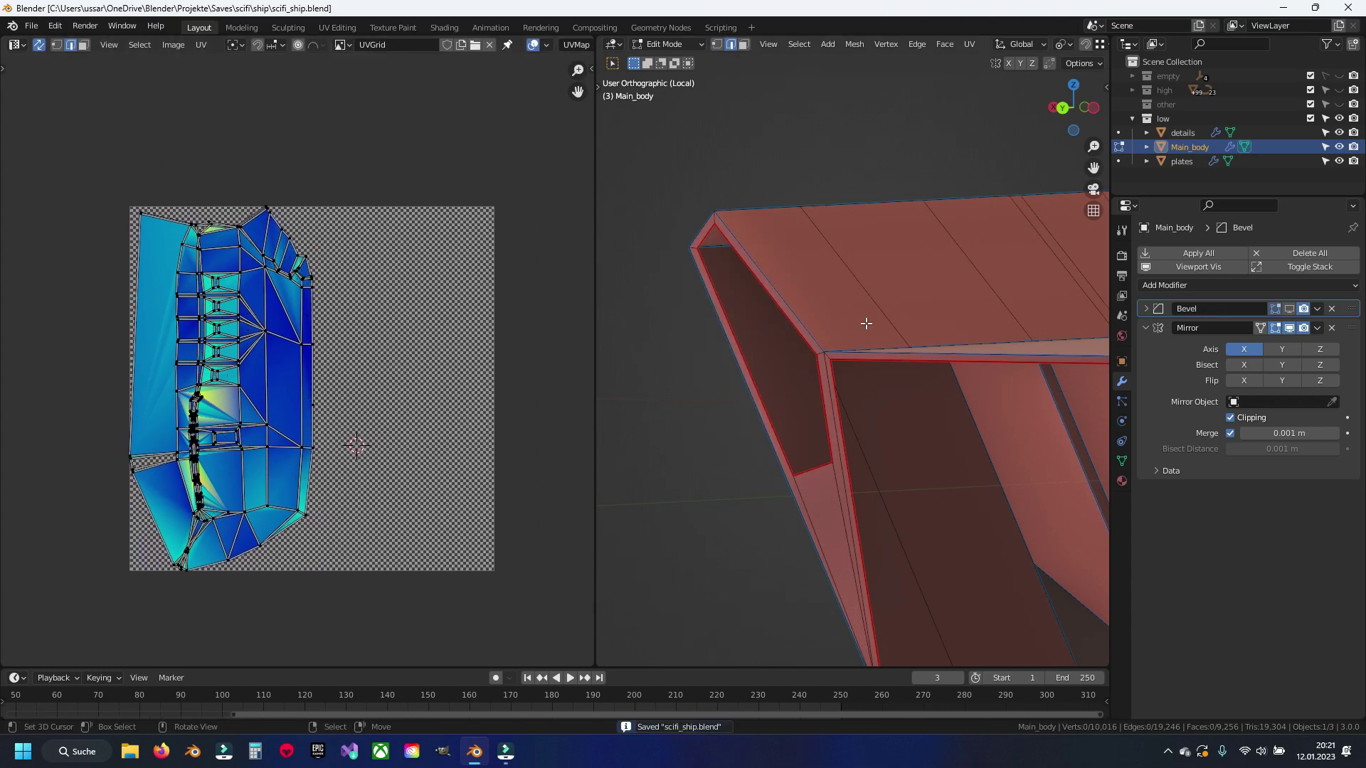
scroll(866, 324, down, 3)
middle_drag(783, 446, 874, 417)
scroll(873, 418, up, 3)
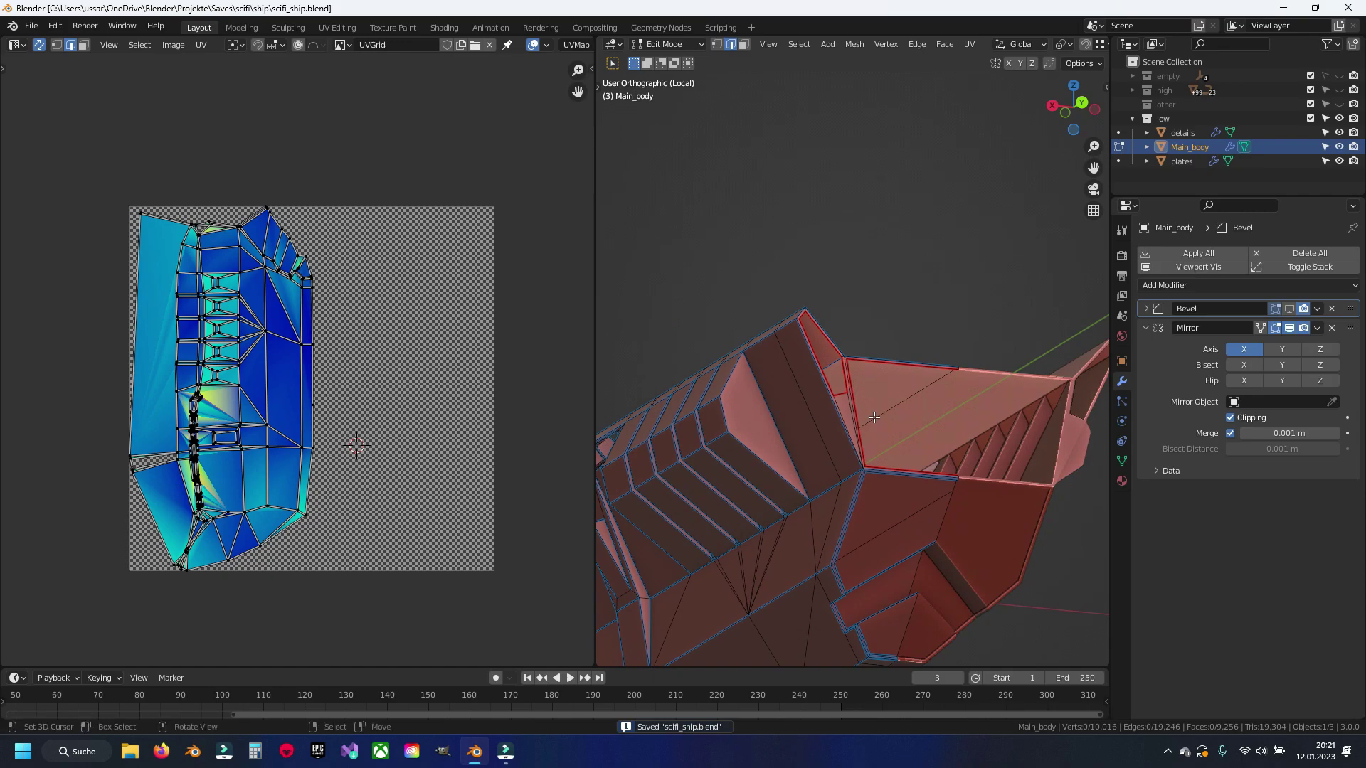
scroll(874, 417, up, 2)
scroll(883, 412, up, 2)
scroll(882, 441, up, 3)
scroll(861, 392, up, 2)
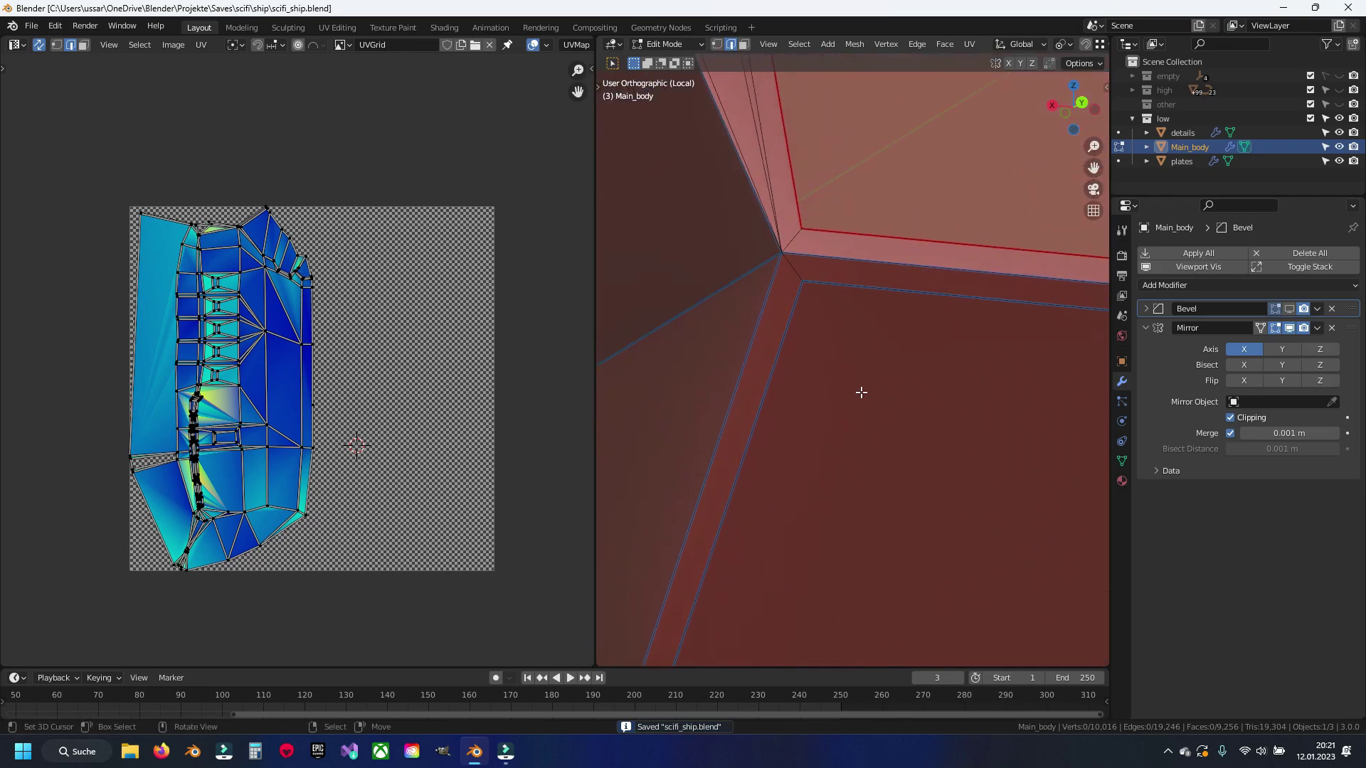
Step: Mark the corner edge loop as a seam and unwrap its linked part into a new island
alt+click(794, 298)
scroll(794, 298, down, 3)
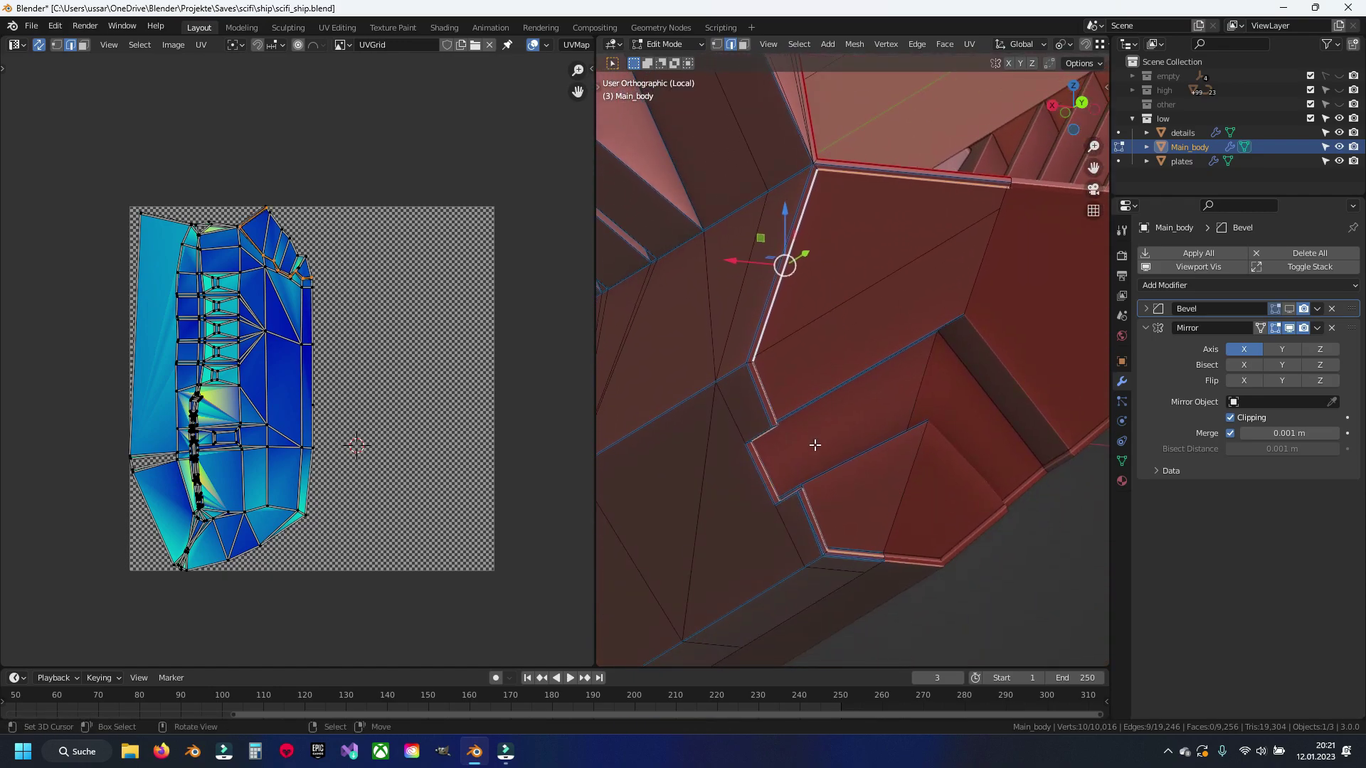
key(ctrl+e)
click(851, 414)
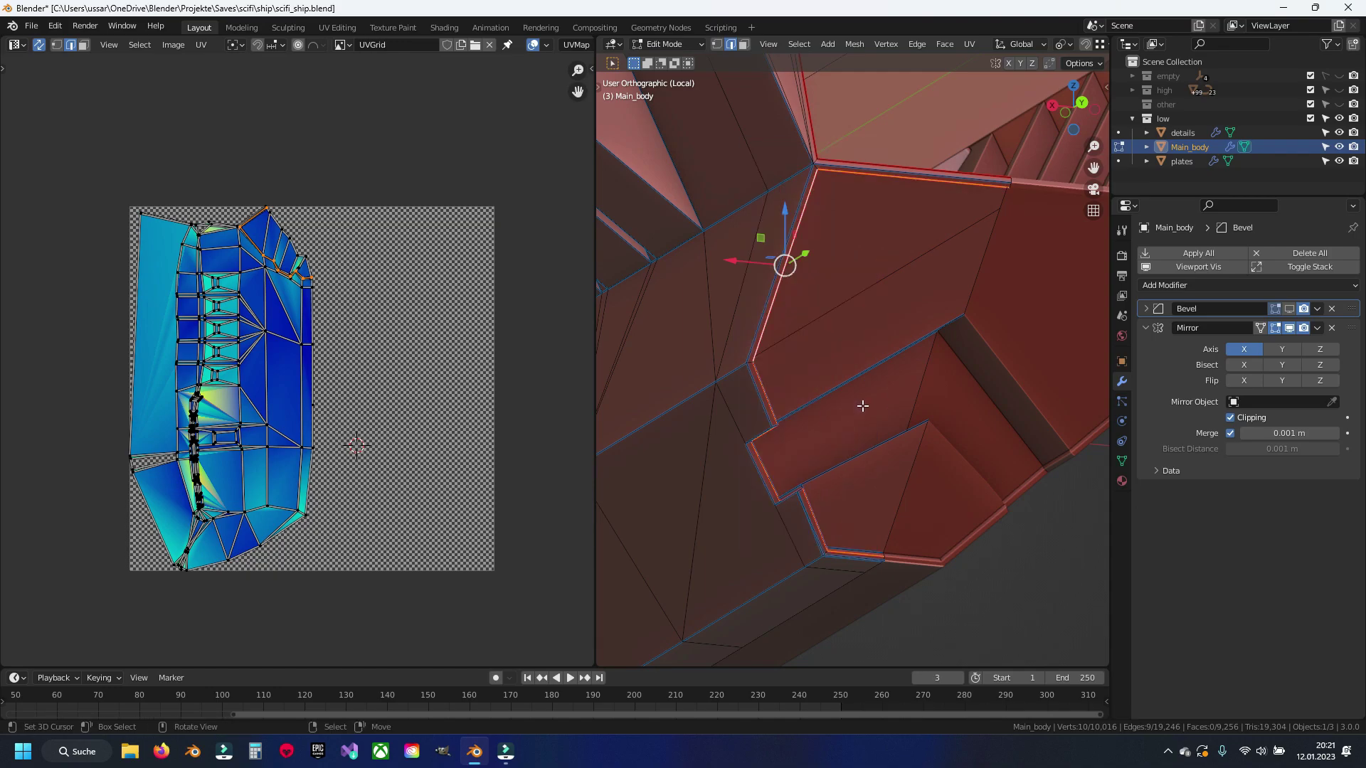
key(ctrl+l)
key(u)
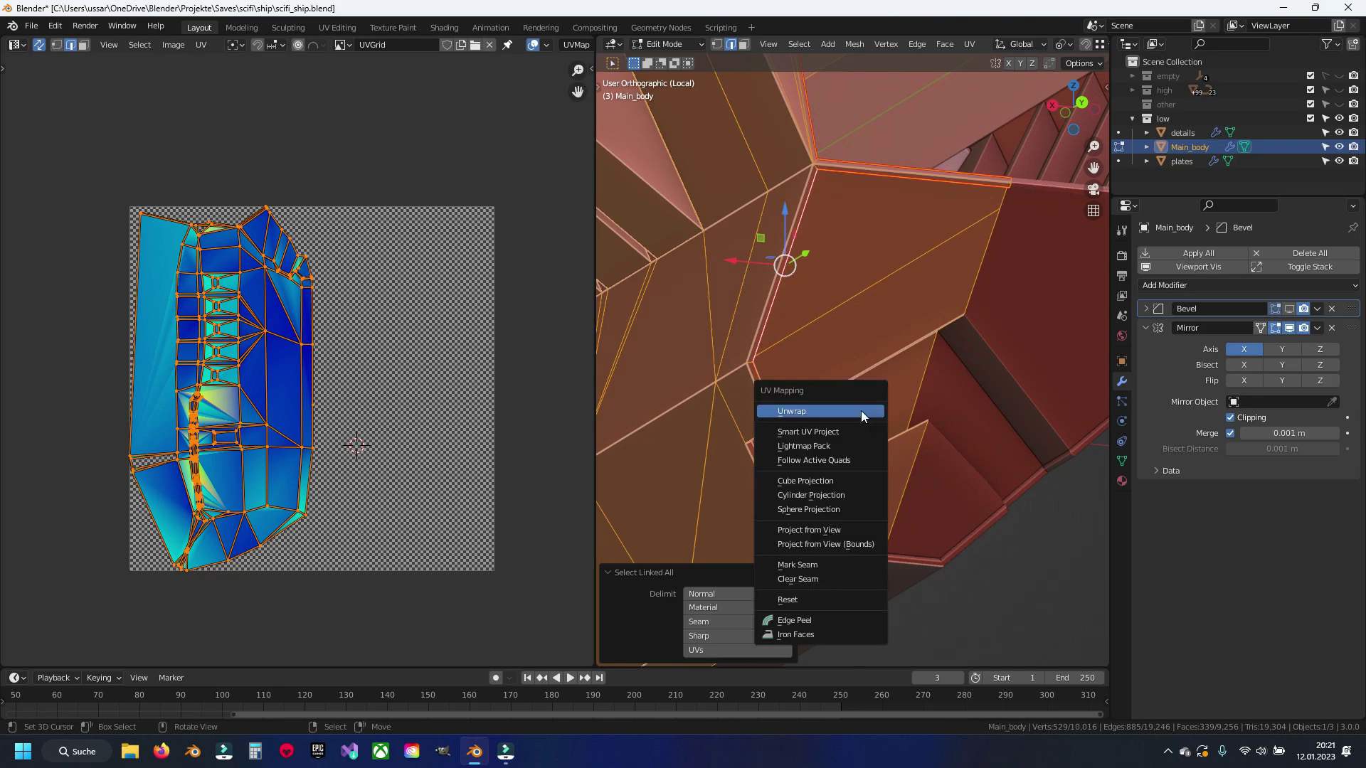
click(861, 411)
key(alt+a)
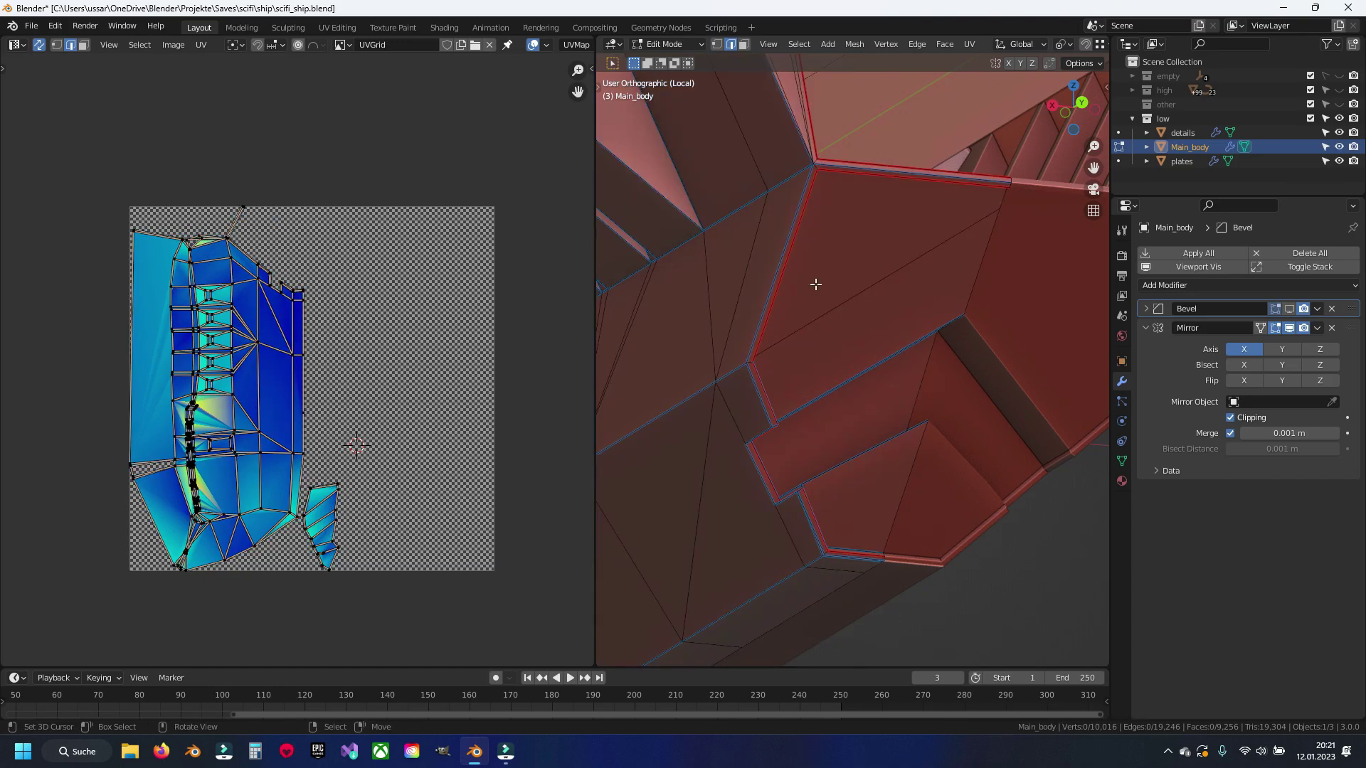
middle_drag(817, 284, 747, 396)
scroll(824, 436, down, 4)
scroll(985, 451, down, 3)
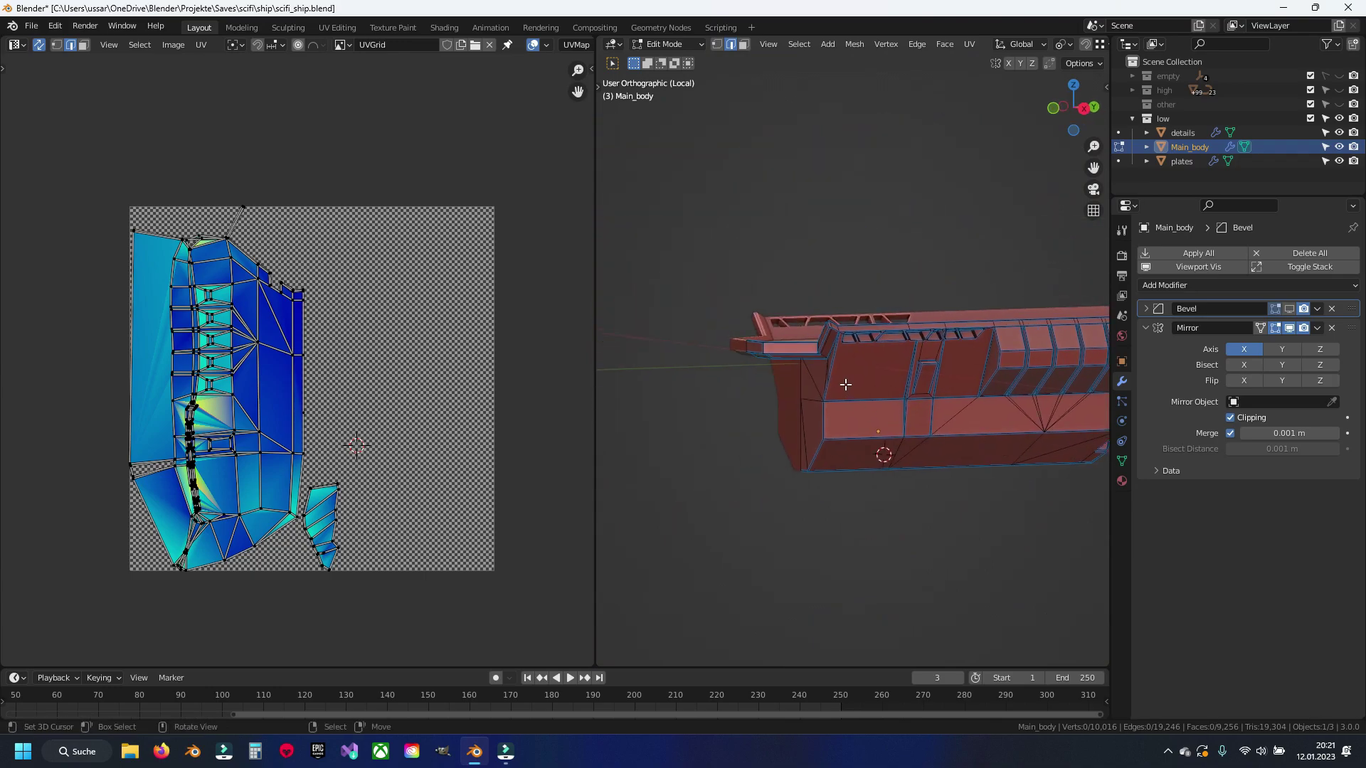
Step: Select the rim edge loops around the neighbouring window slots, including the middle slot's top rim
scroll(845, 385, up, 2)
scroll(853, 382, up, 3)
scroll(843, 388, up, 3)
scroll(856, 417, up, 2)
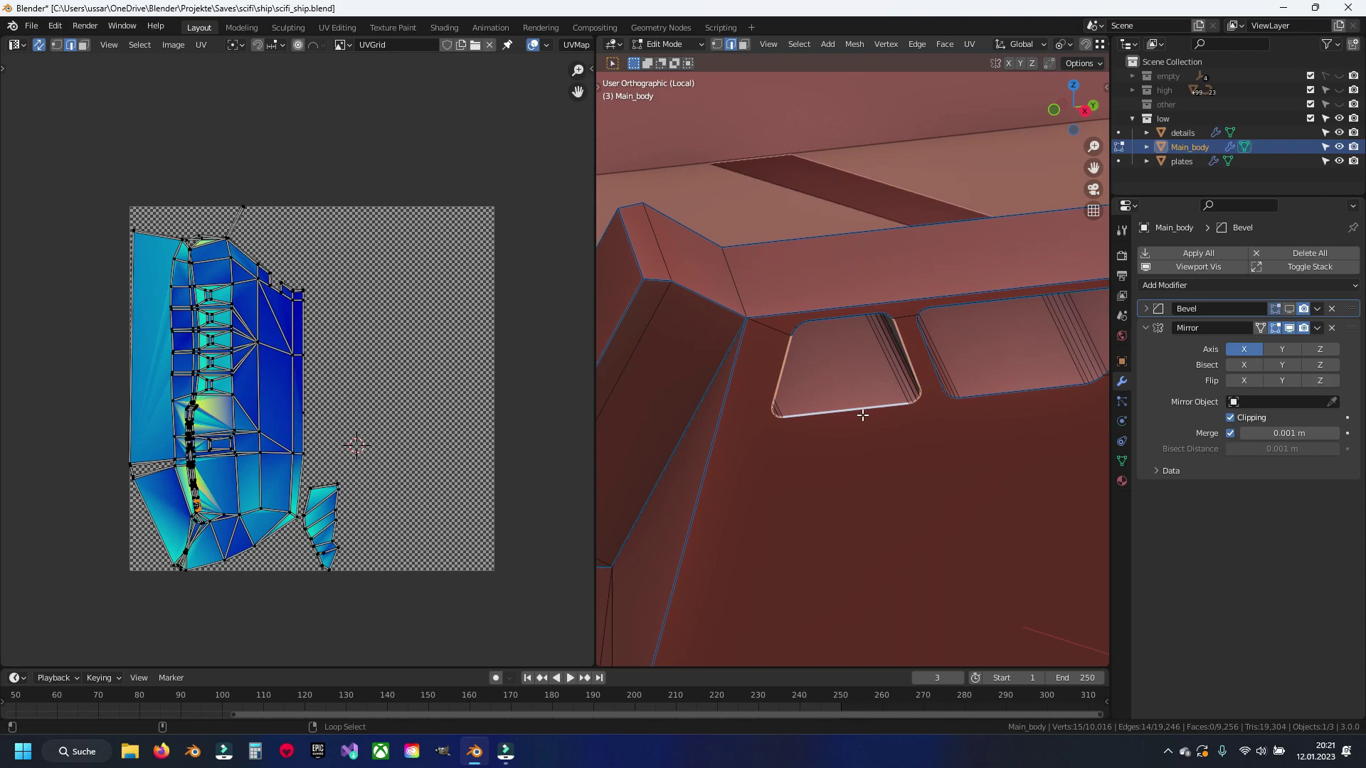
middle_drag(863, 416, 882, 398)
alt+shift+click(891, 388)
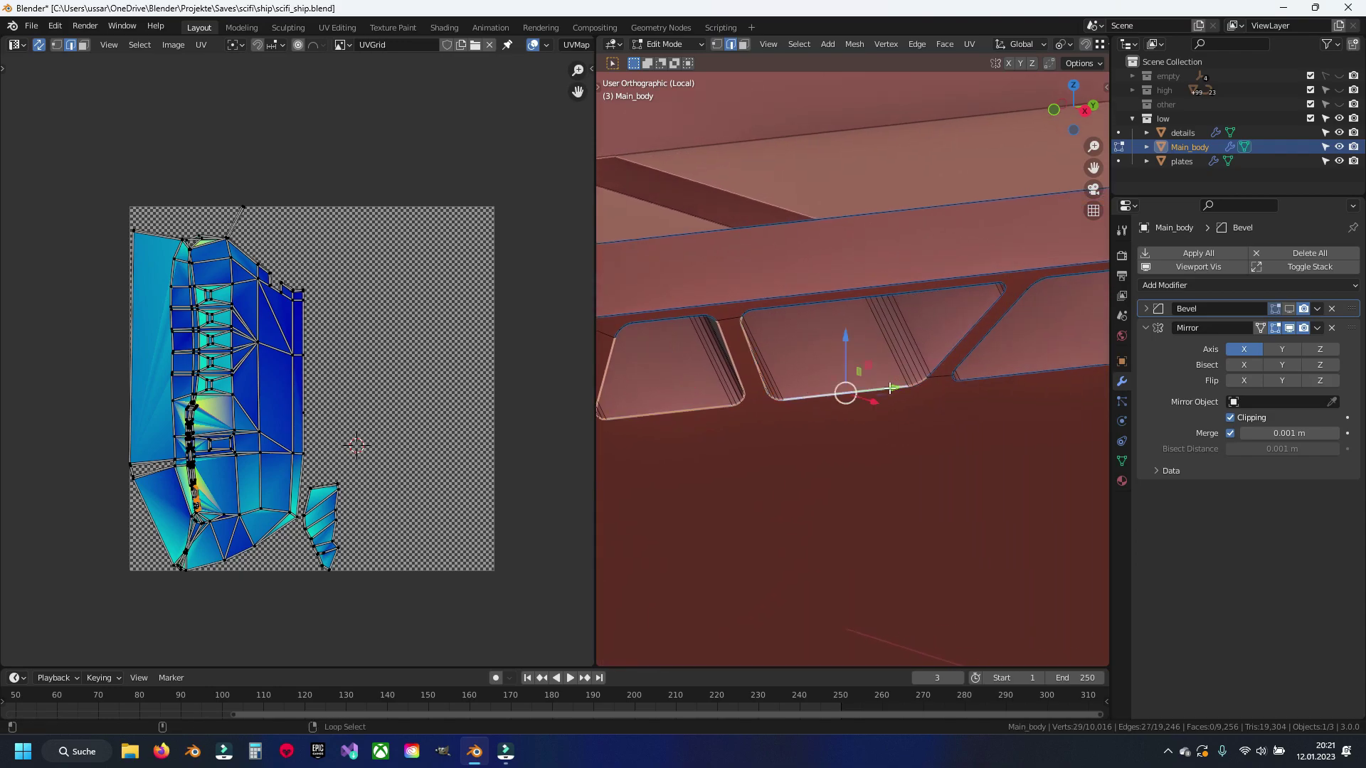
alt+shift+click(658, 320)
mouse_move(825, 303)
middle_down()
mouse_move(741, 351)
mouse_move(823, 391)
middle_up()
alt+shift+click(851, 296)
mouse_move(851, 296)
middle_down()
mouse_move(744, 384)
mouse_move(809, 408)
middle_up()
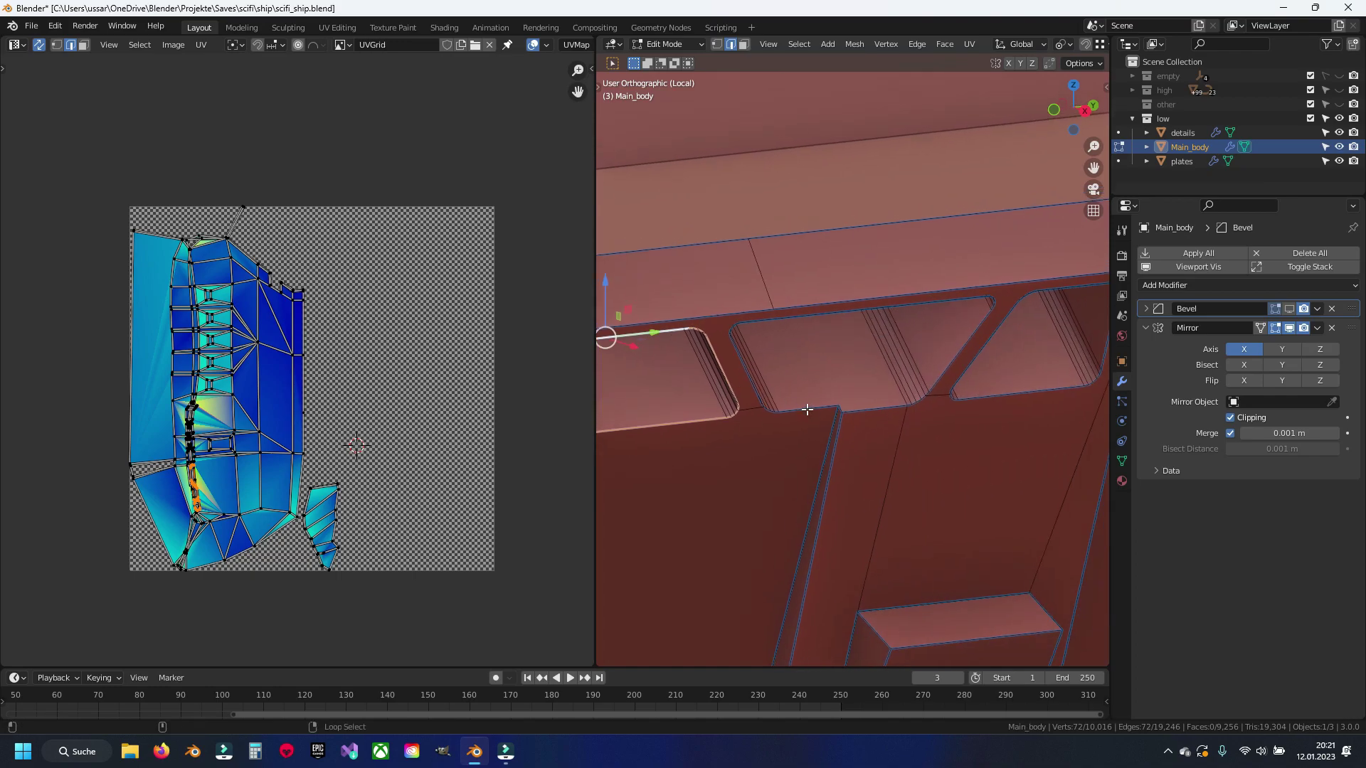
alt+shift+click(809, 408)
alt+shift+click(808, 408)
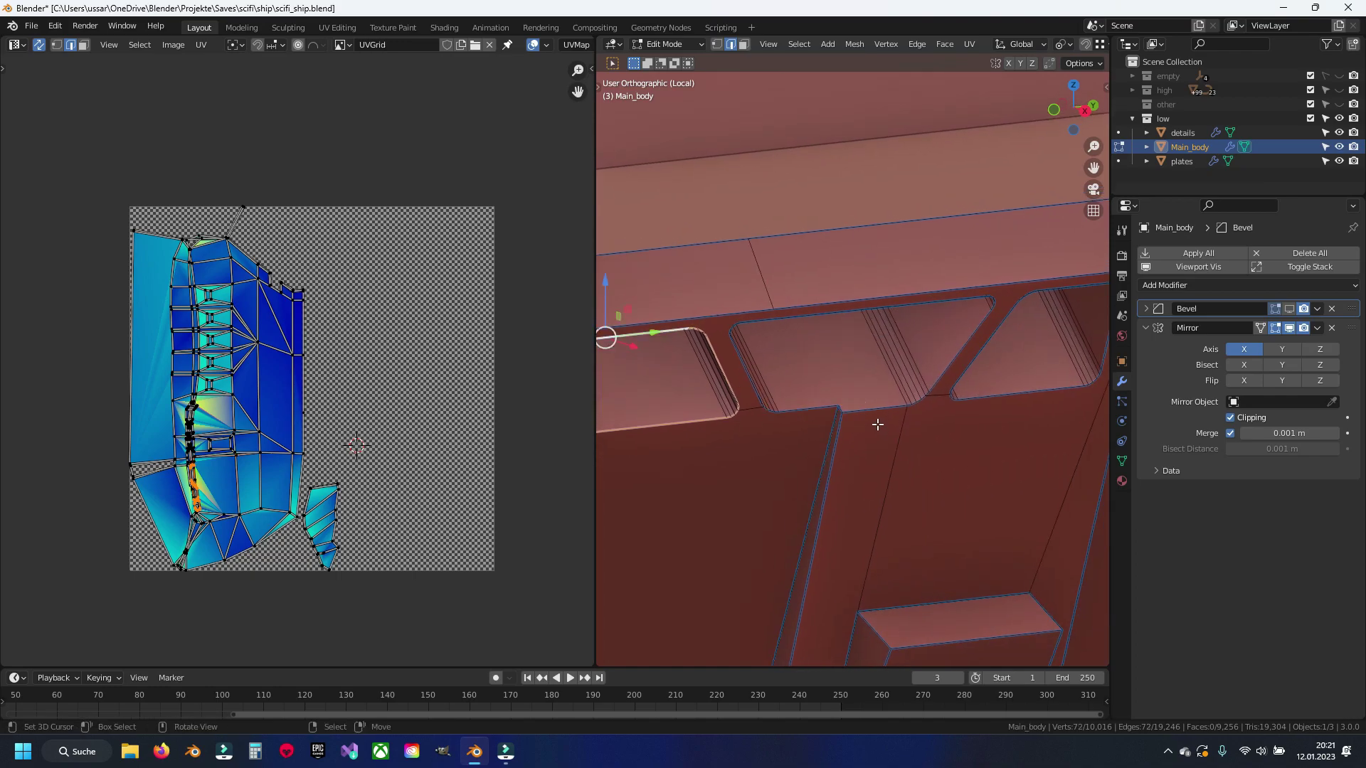
alt+shift+click(865, 308)
Step: Extend the edge path to the slot corner and pick the inset panel's bottom loop and edges
scroll(874, 308, up, 1)
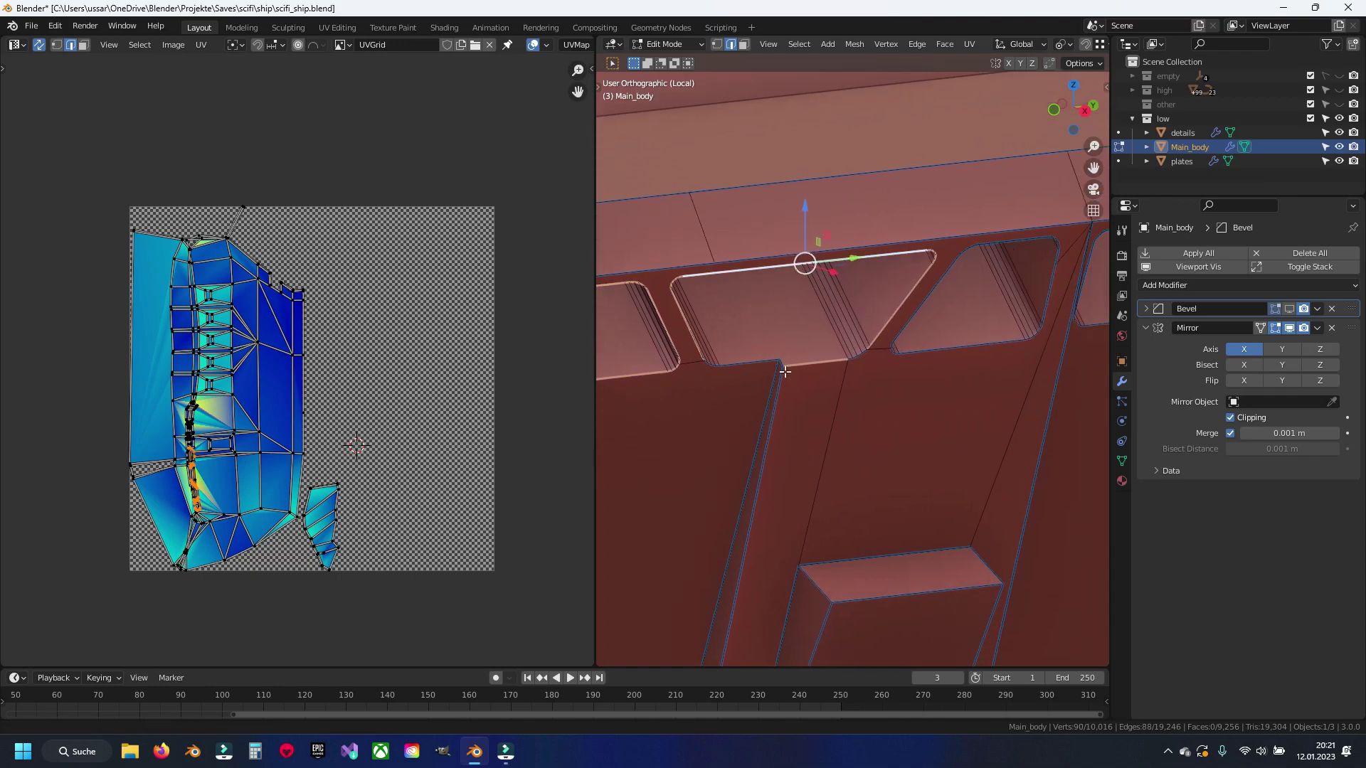
scroll(886, 361, up, 4)
shift+middle_drag(649, 367, 924, 393)
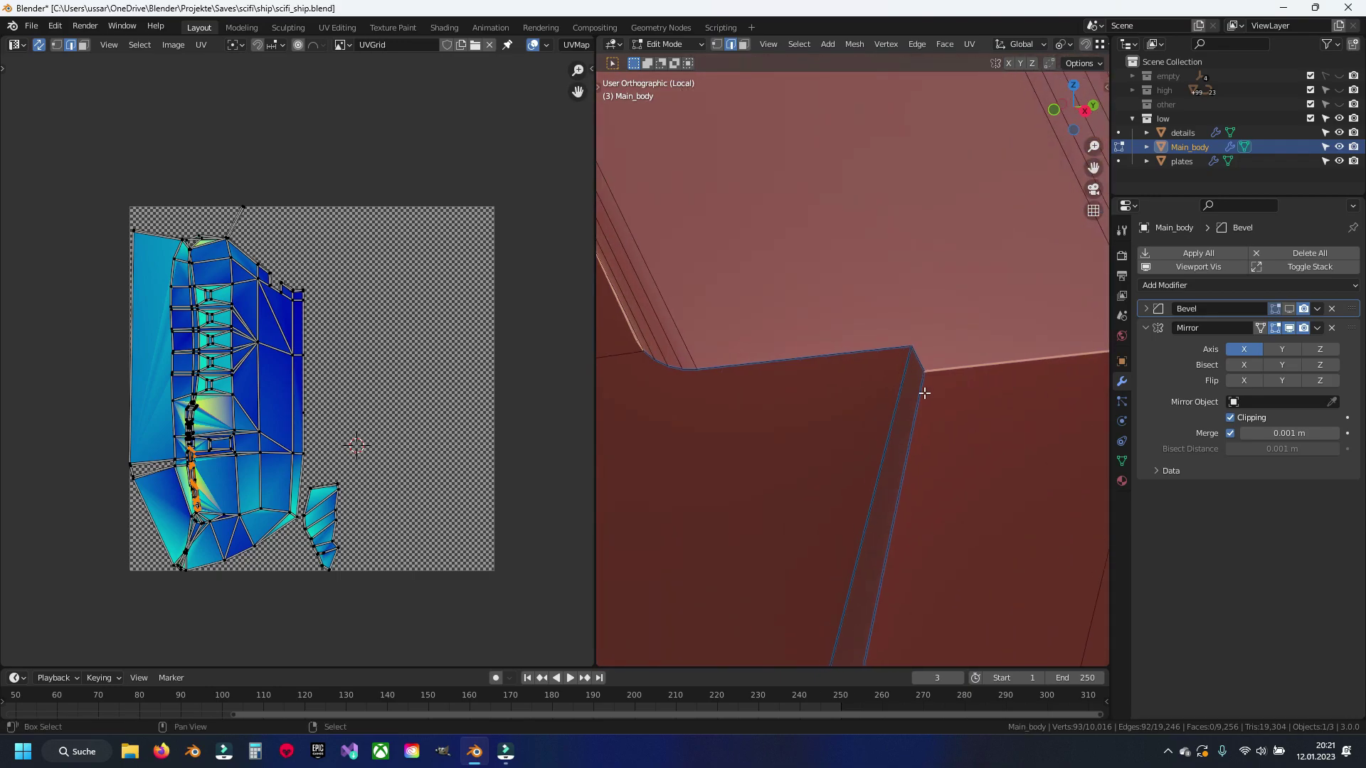
ctrl+click(652, 357)
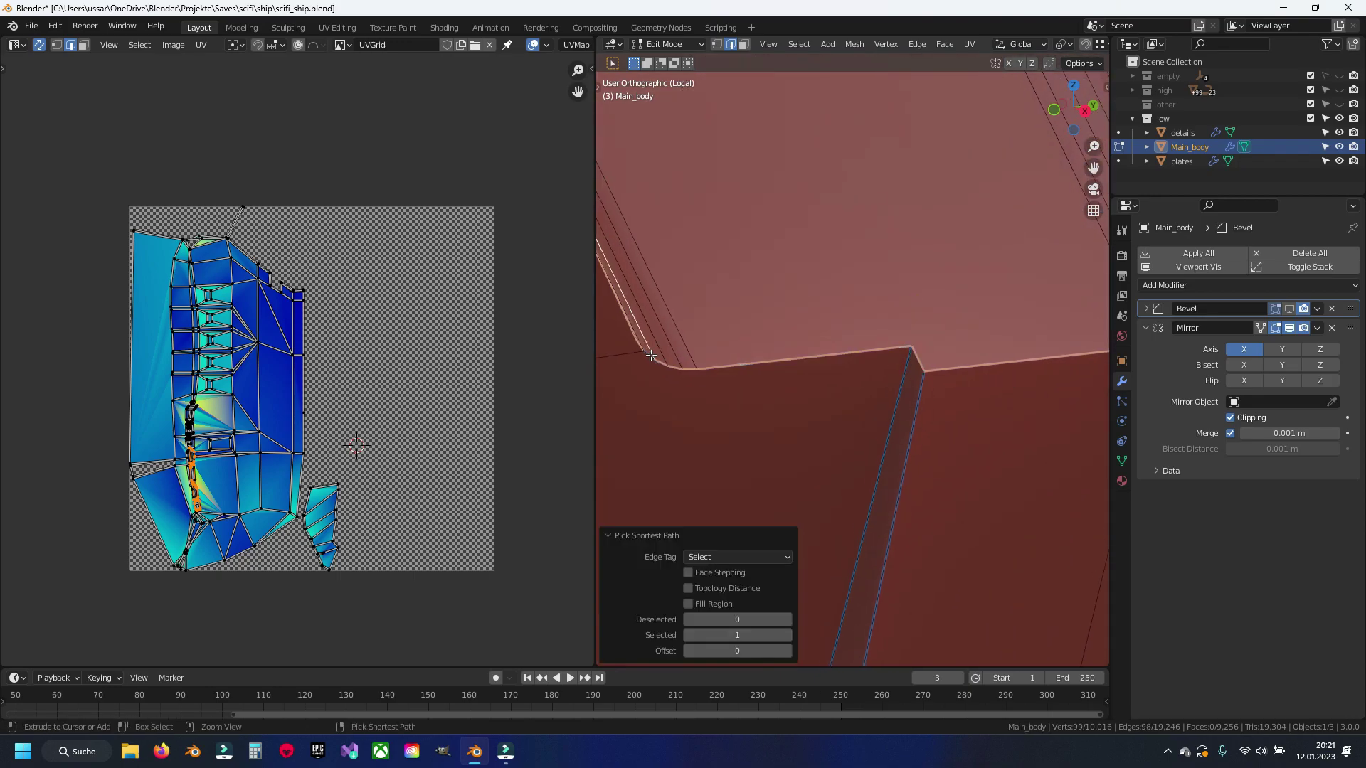
key(ctrl+z)
scroll(693, 369, up, 2)
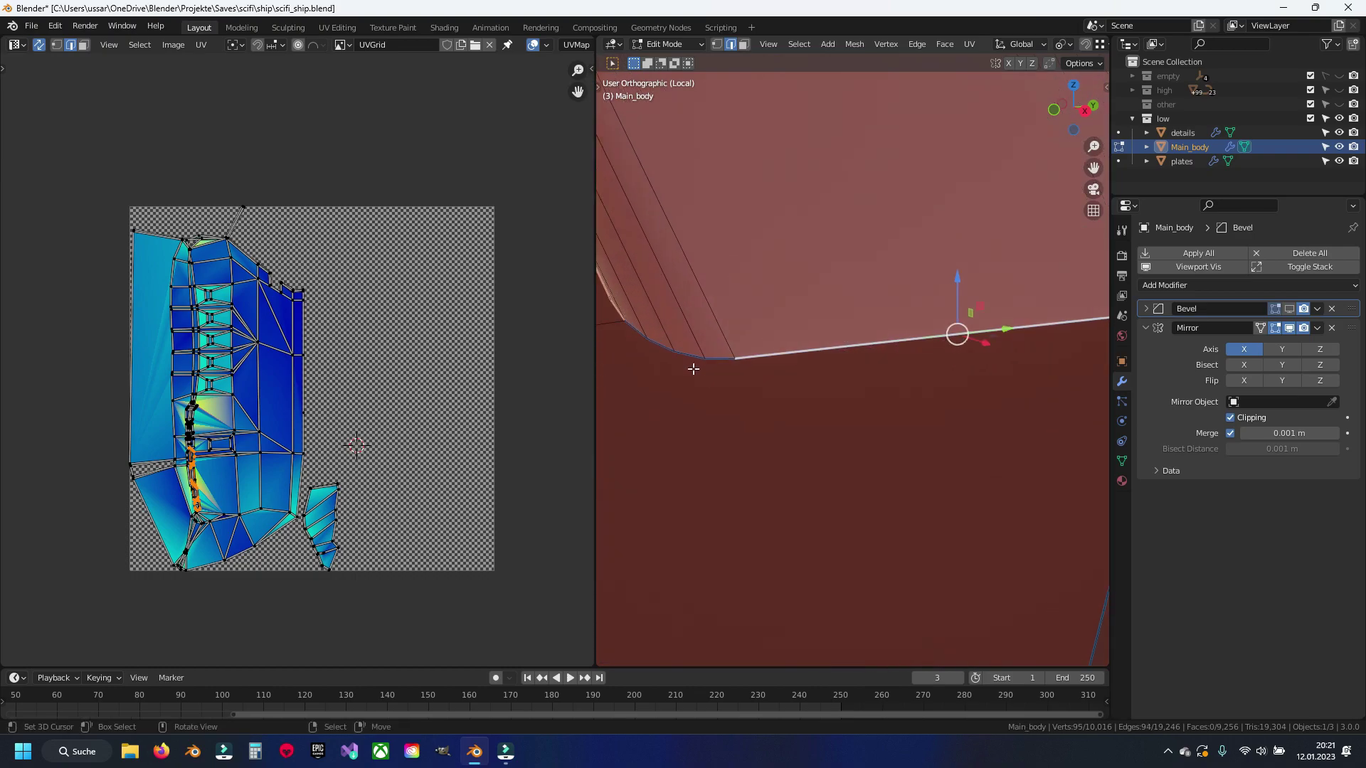
ctrl+click(634, 335)
scroll(792, 351, down, 3)
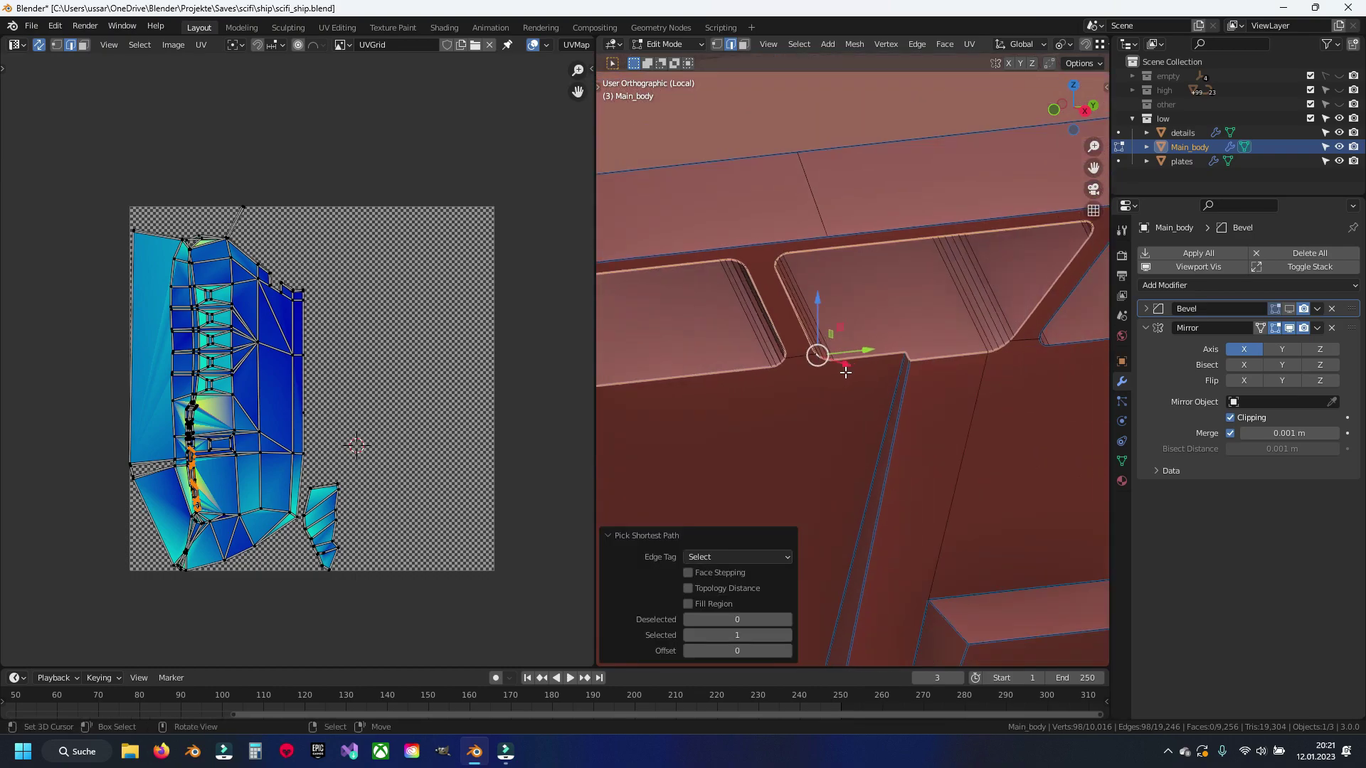
scroll(846, 372, down, 2)
middle_drag(862, 385, 865, 363)
alt+shift+click(865, 364)
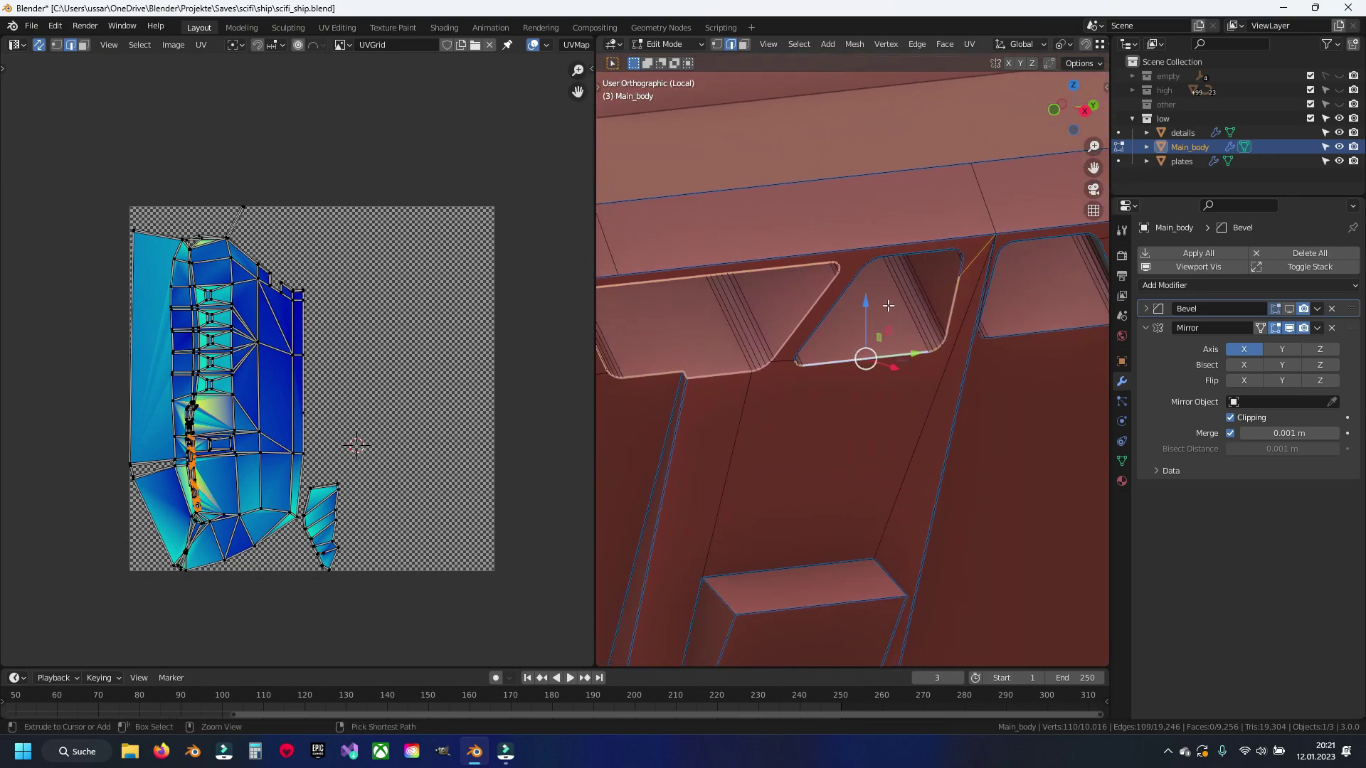
middle_drag(888, 306, 977, 291)
ctrl+click(977, 290)
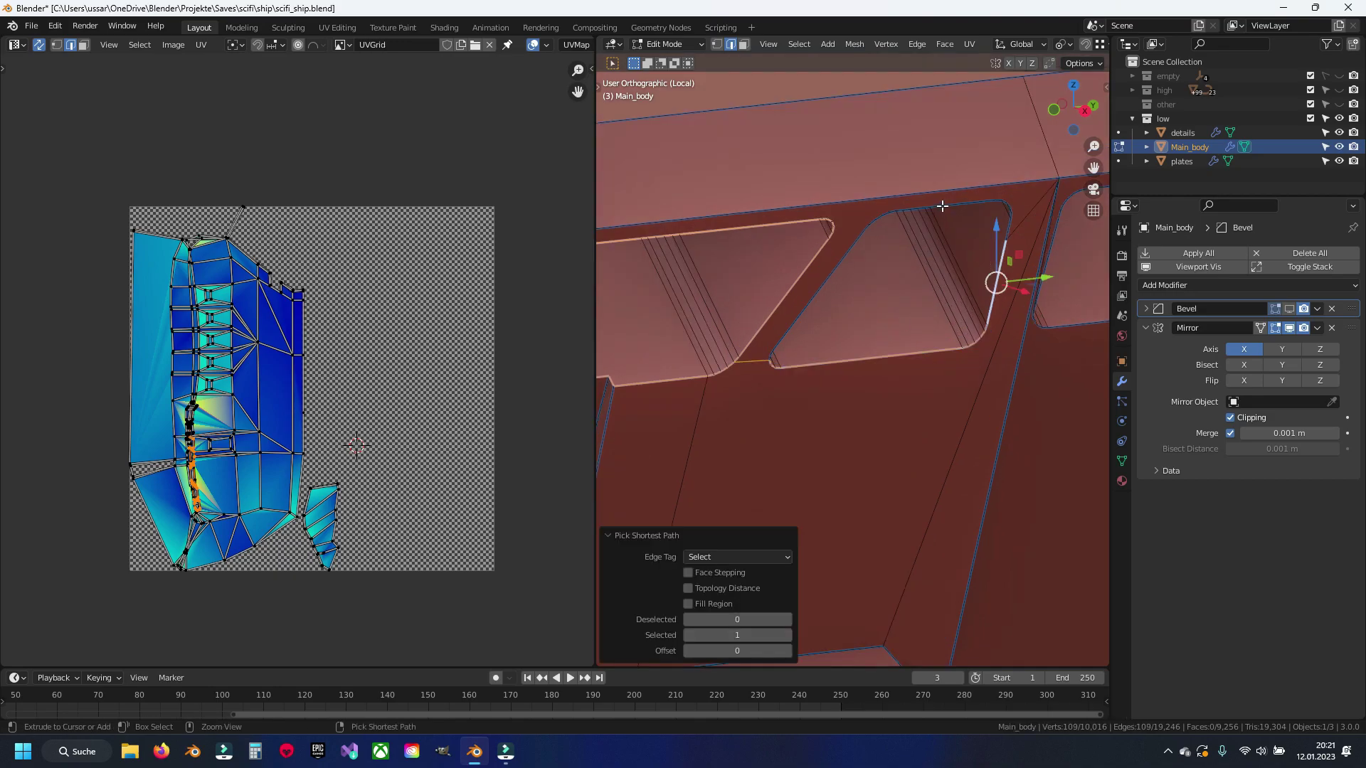
Step: Add the inset panels' bottom and rounded rim loops plus the cutout's upper rim loop
scroll(785, 374, up, 1)
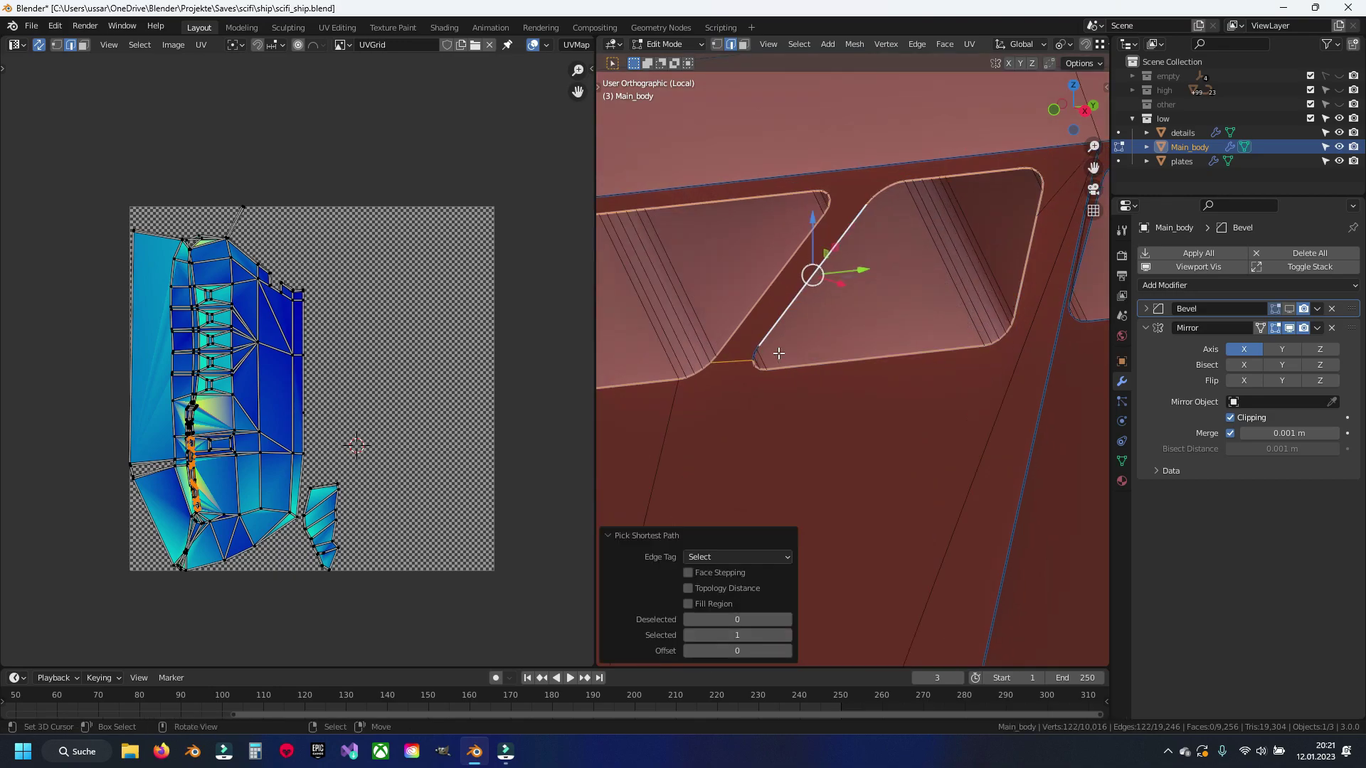
scroll(775, 354, up, 2)
scroll(697, 347, up, 1)
shift+click(695, 352)
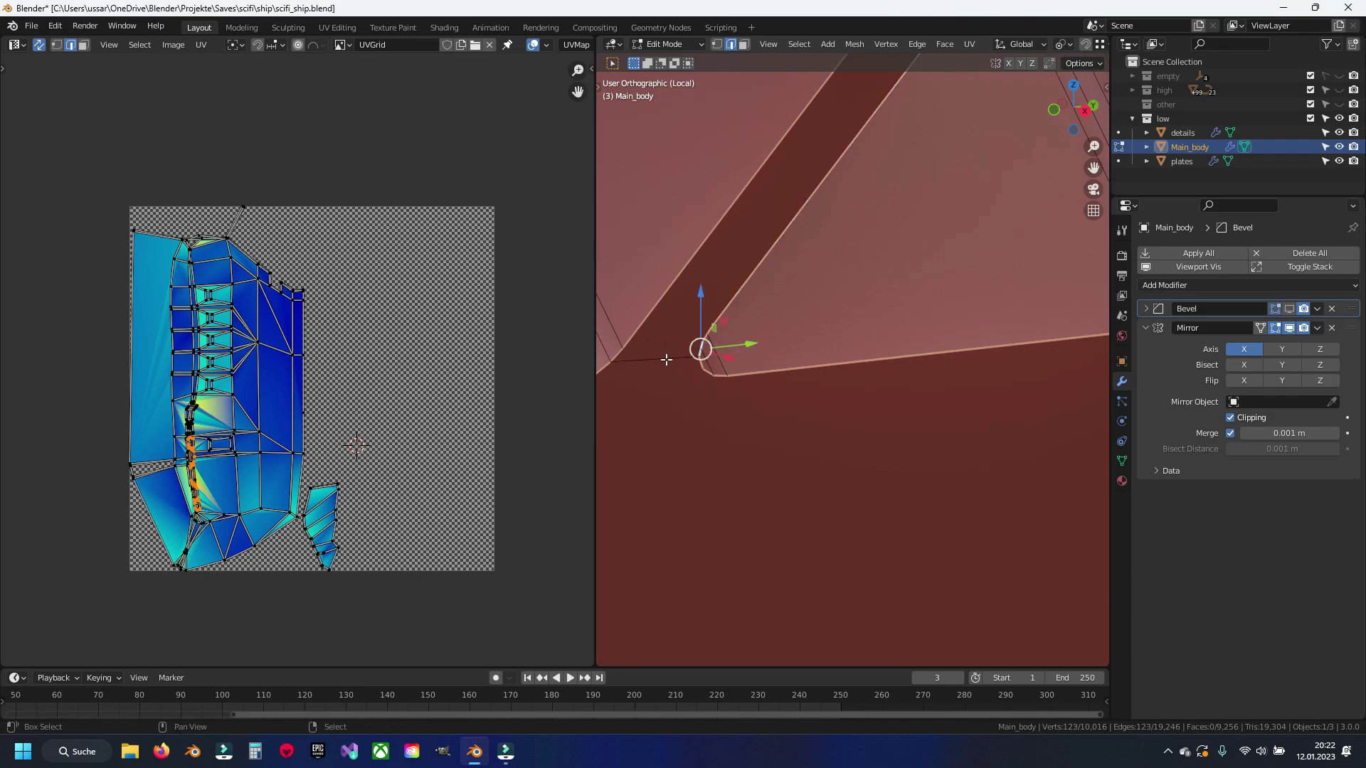
scroll(754, 349, down, 3)
scroll(819, 346, down, 2)
mouse_move(836, 344)
shift+middle_down()
mouse_move(710, 361)
mouse_move(885, 397)
mouse_move(778, 370)
shift+middle_up()
scroll(763, 360, down, 2)
scroll(778, 371, up, 3)
alt+shift+click(912, 436)
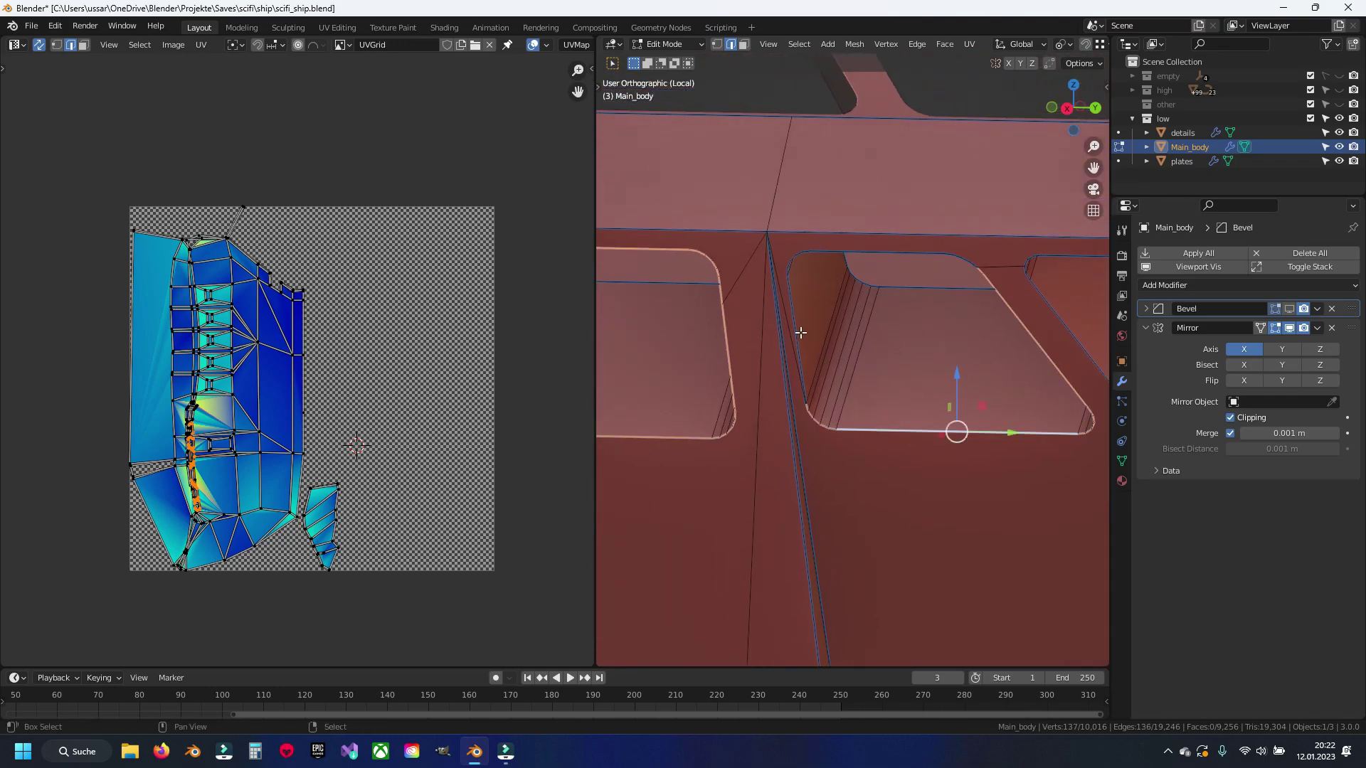
alt+shift+click(786, 288)
shift+middle_drag(1033, 351, 875, 344)
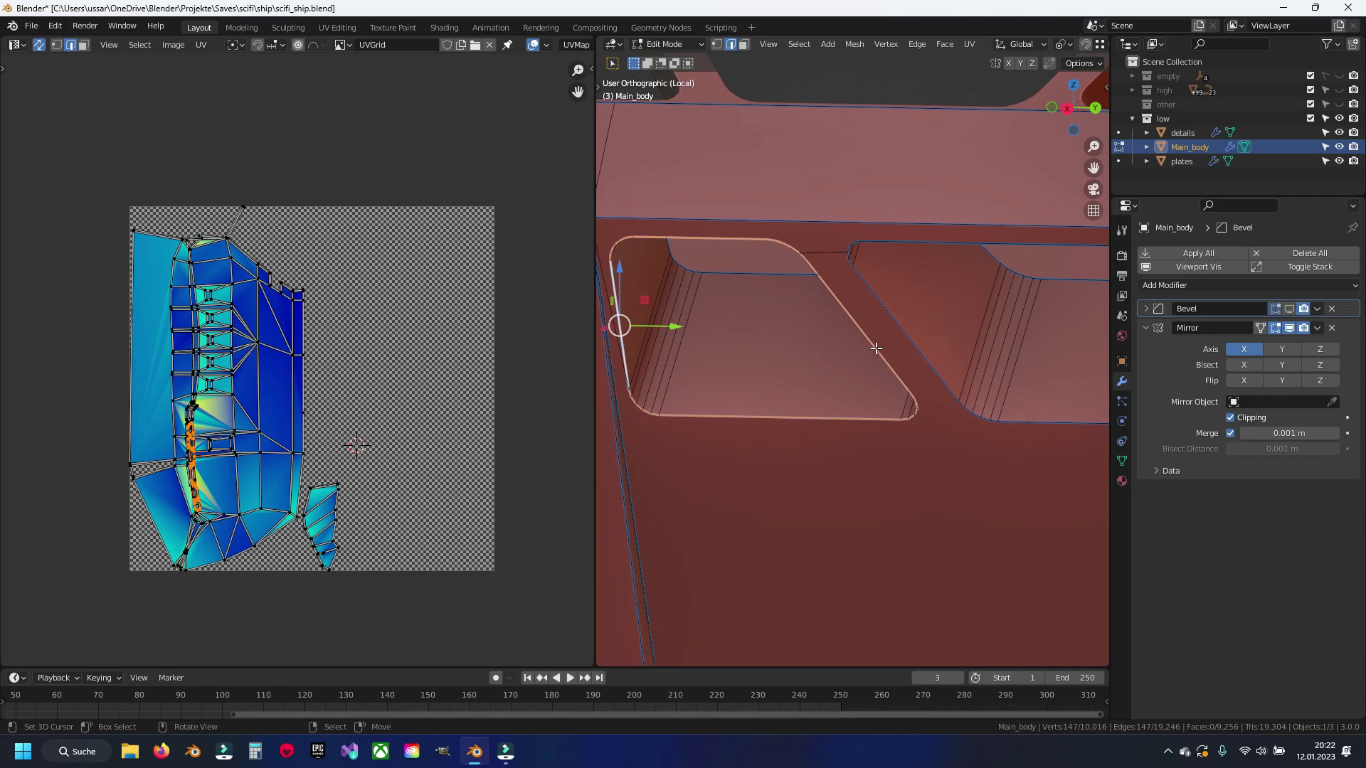
mouse_move(875, 361)
shift+middle_down()
mouse_move(940, 360)
mouse_move(839, 368)
shift+middle_up()
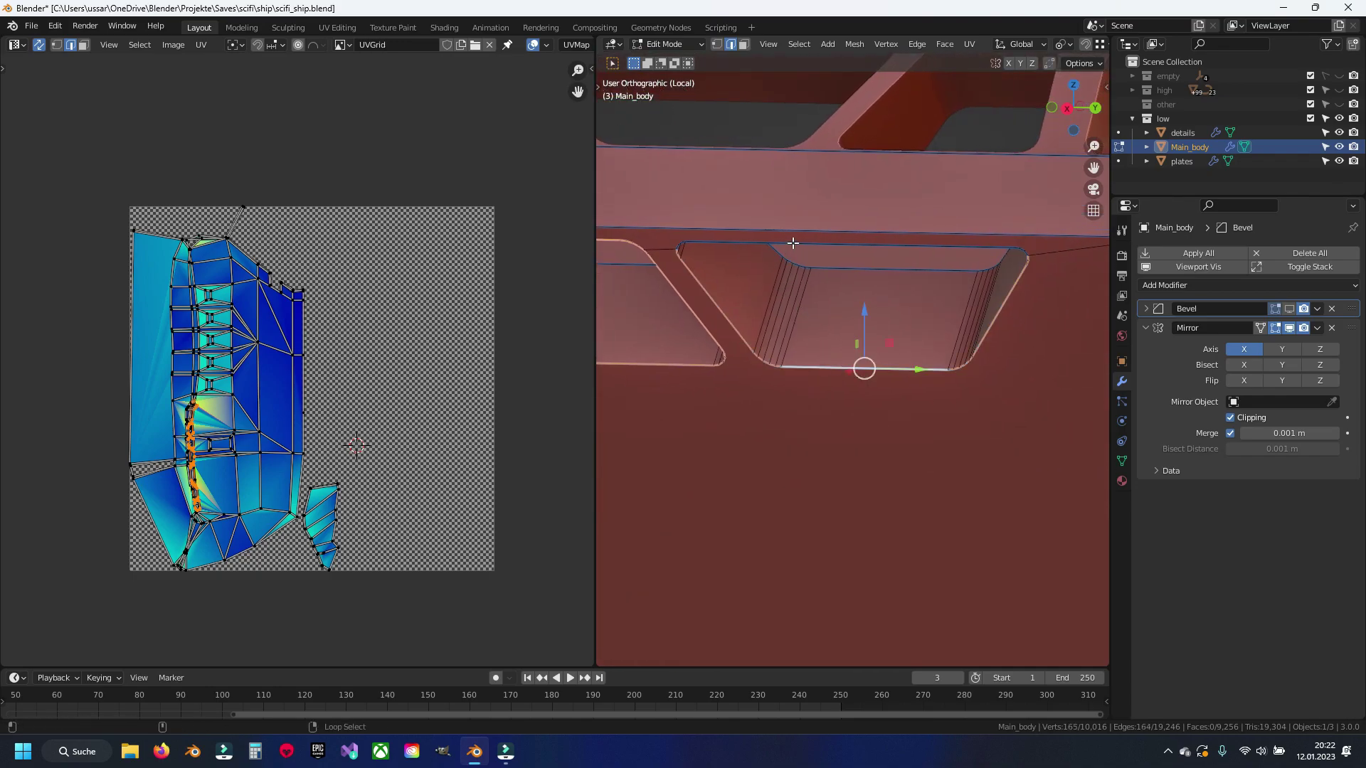
alt+shift+click(793, 243)
Step: Mark the selected rim loops as seams, clear the selection, and save the ship file
key(ctrl+e)
click(836, 334)
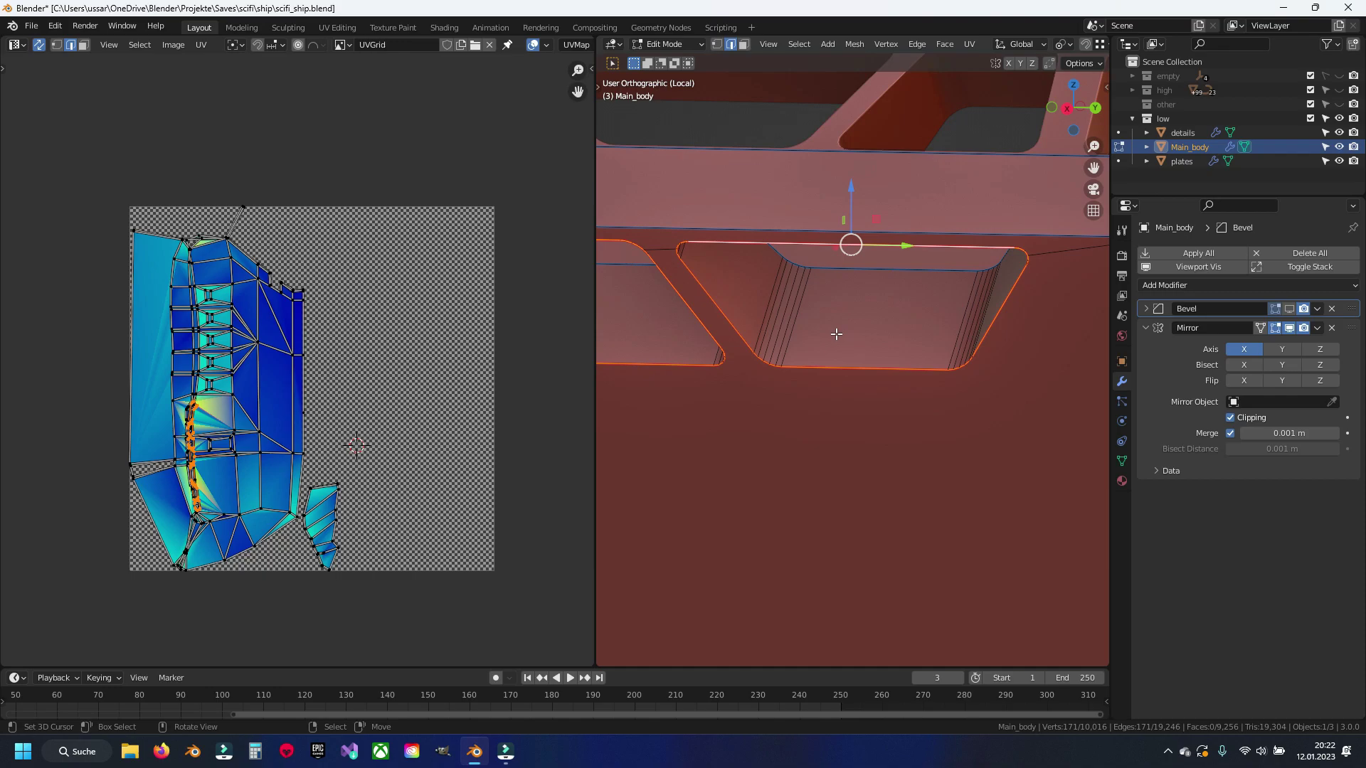
scroll(836, 333, down, 4)
mouse_move(837, 334)
middle_down()
mouse_move(869, 396)
mouse_move(1036, 296)
mouse_move(834, 356)
middle_up()
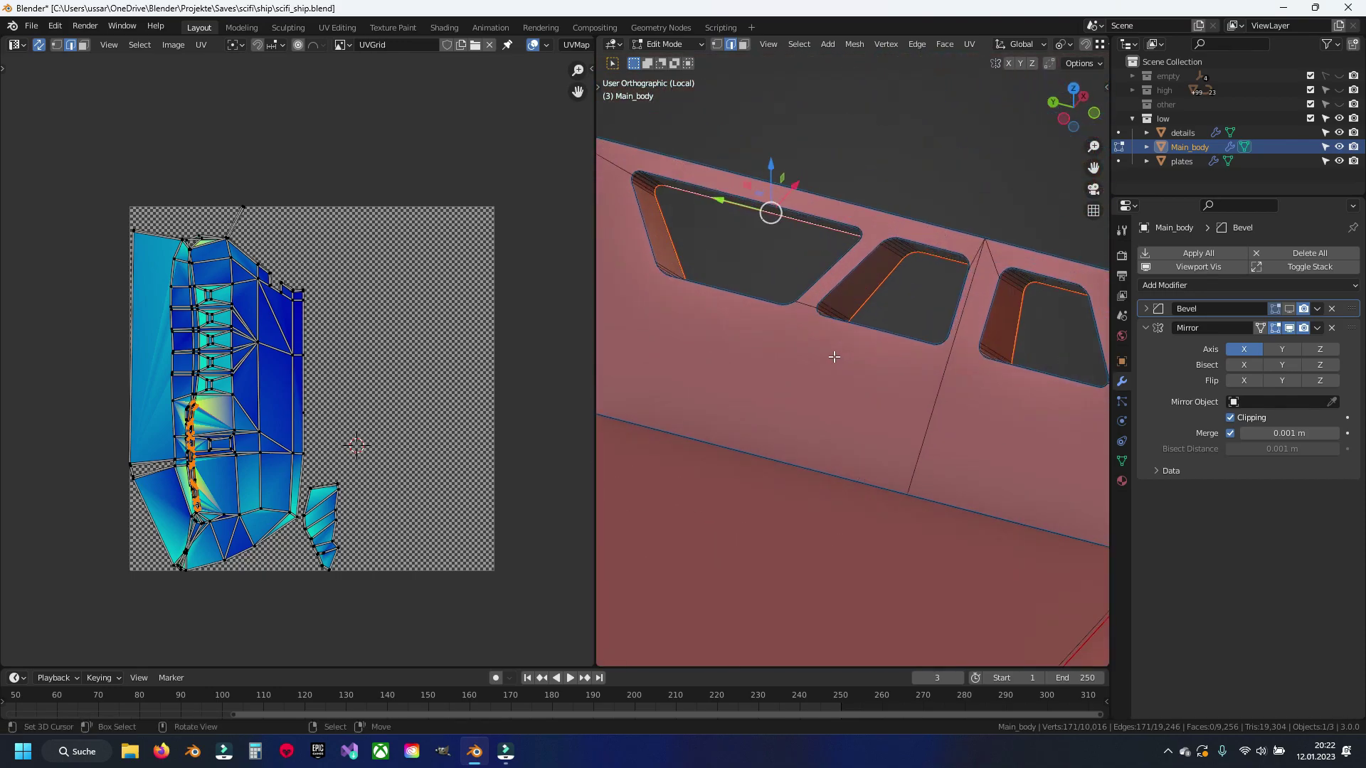
key(alt+a)
scroll(726, 329, up, 2)
scroll(735, 241, up, 3)
key(ctrl+s)
Step: Pick an edge path around the next cutout's lower rim, bevelled corner and top edge
scroll(882, 405, down, 4)
scroll(950, 364, up, 3)
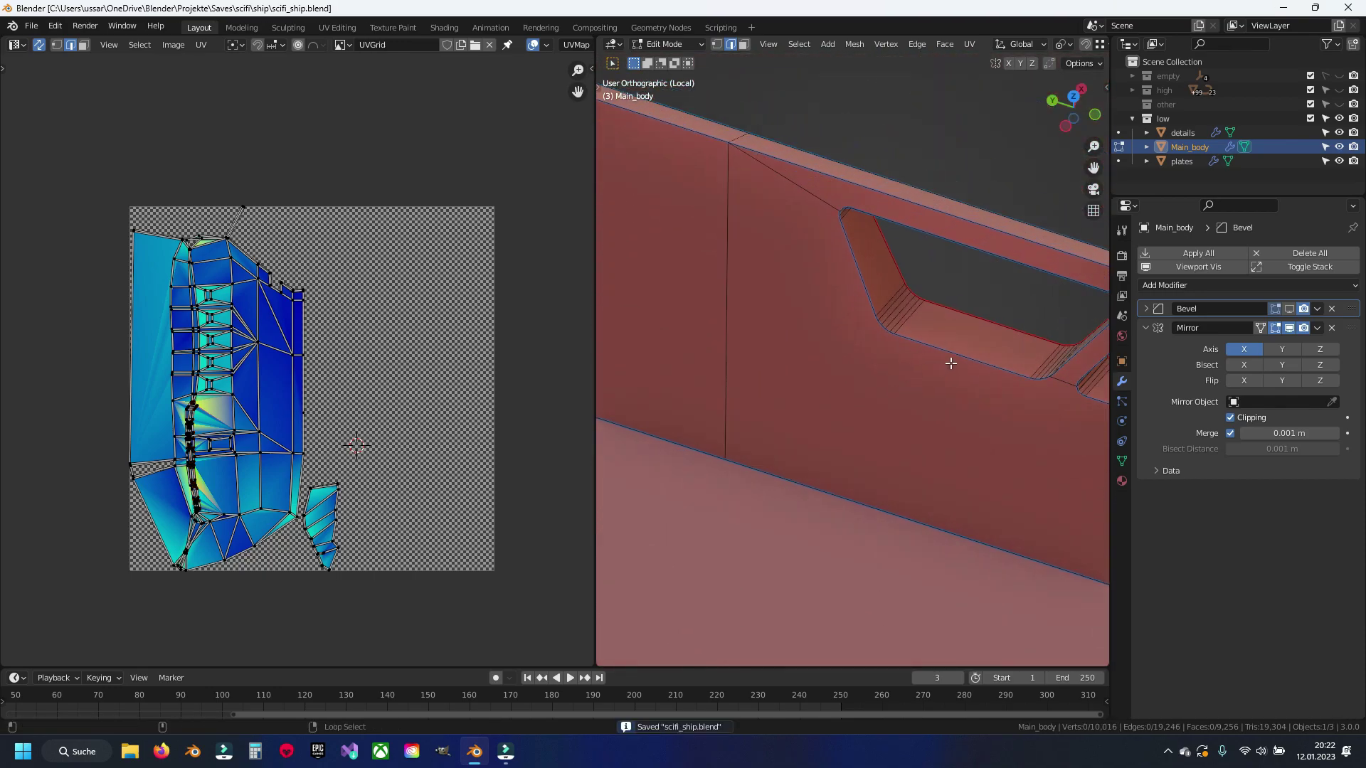
alt+click(951, 363)
scroll(925, 363, up, 2)
scroll(833, 362, up, 2)
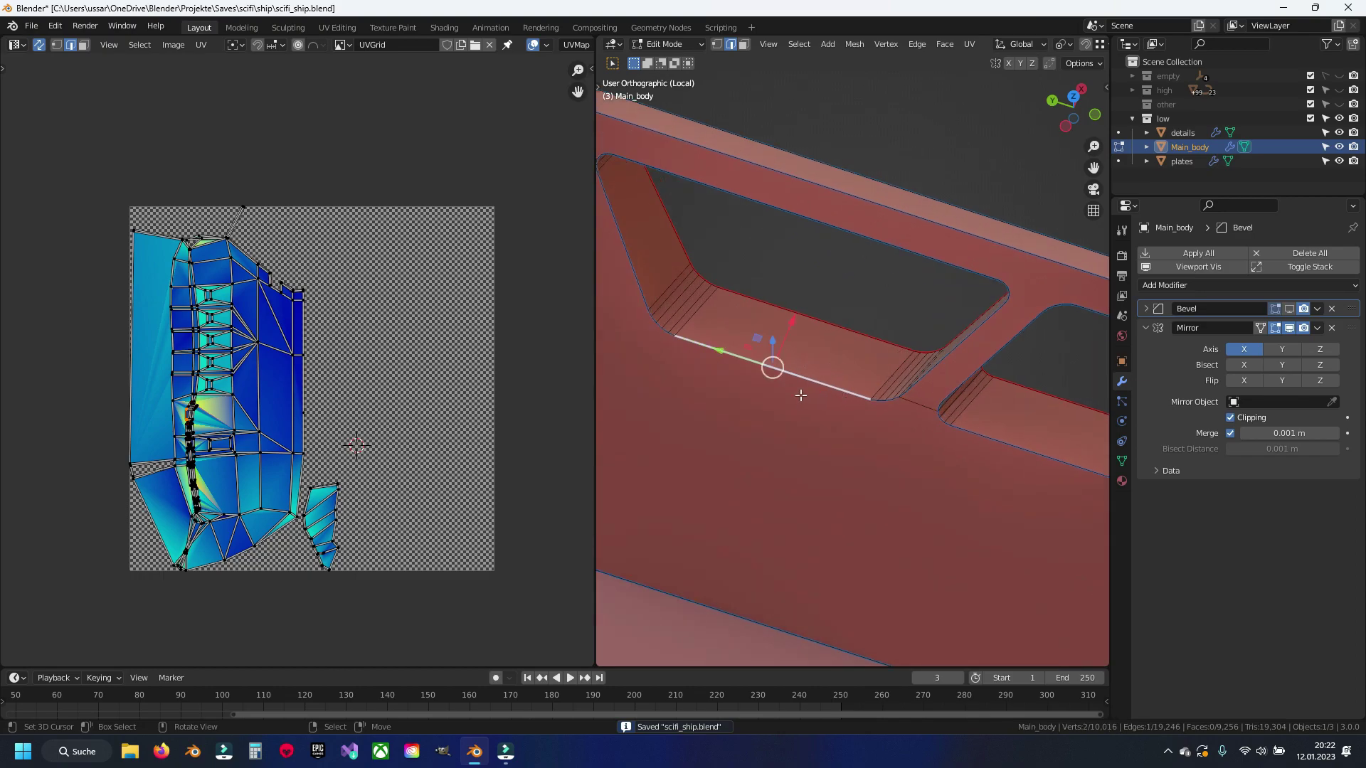
ctrl+click(712, 184)
scroll(690, 233, down, 2)
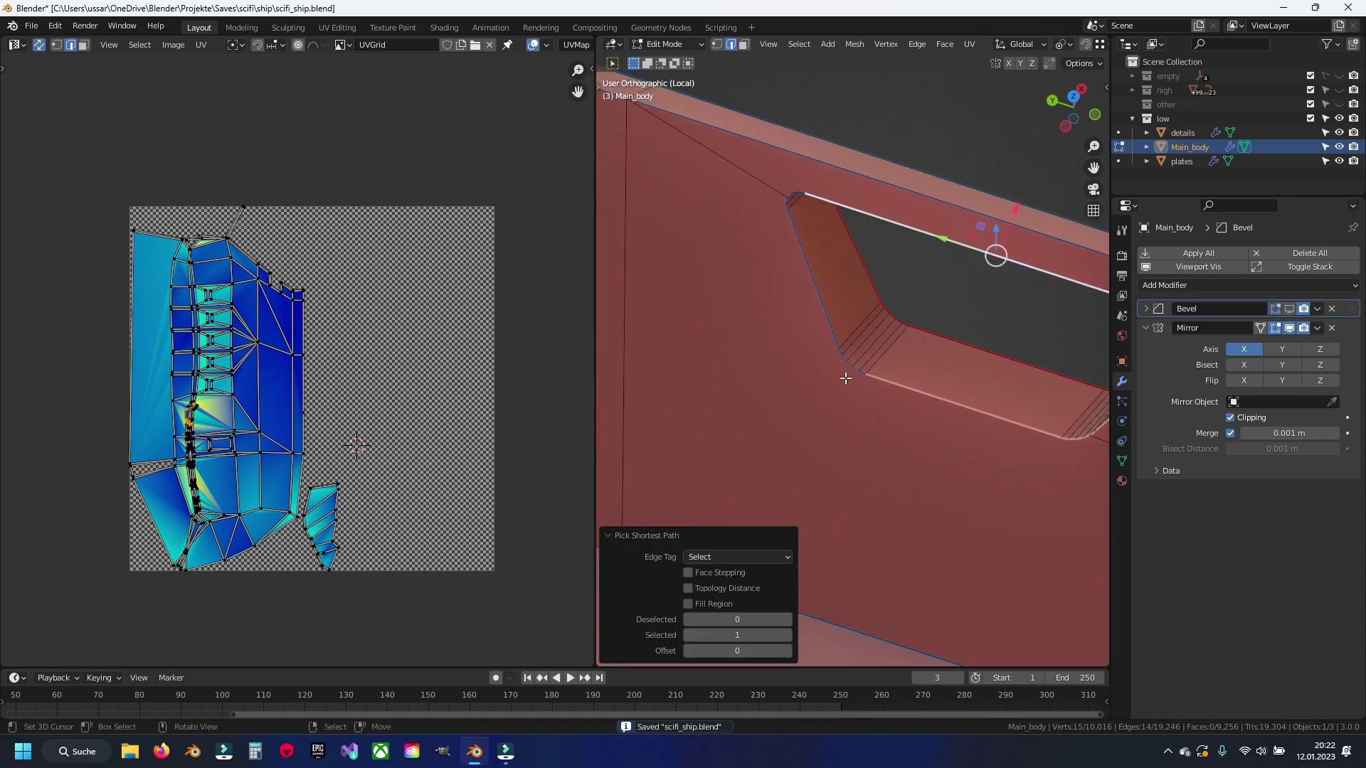
scroll(690, 233, up, 6)
ctrl+click(873, 397)
scroll(818, 366, down, 3)
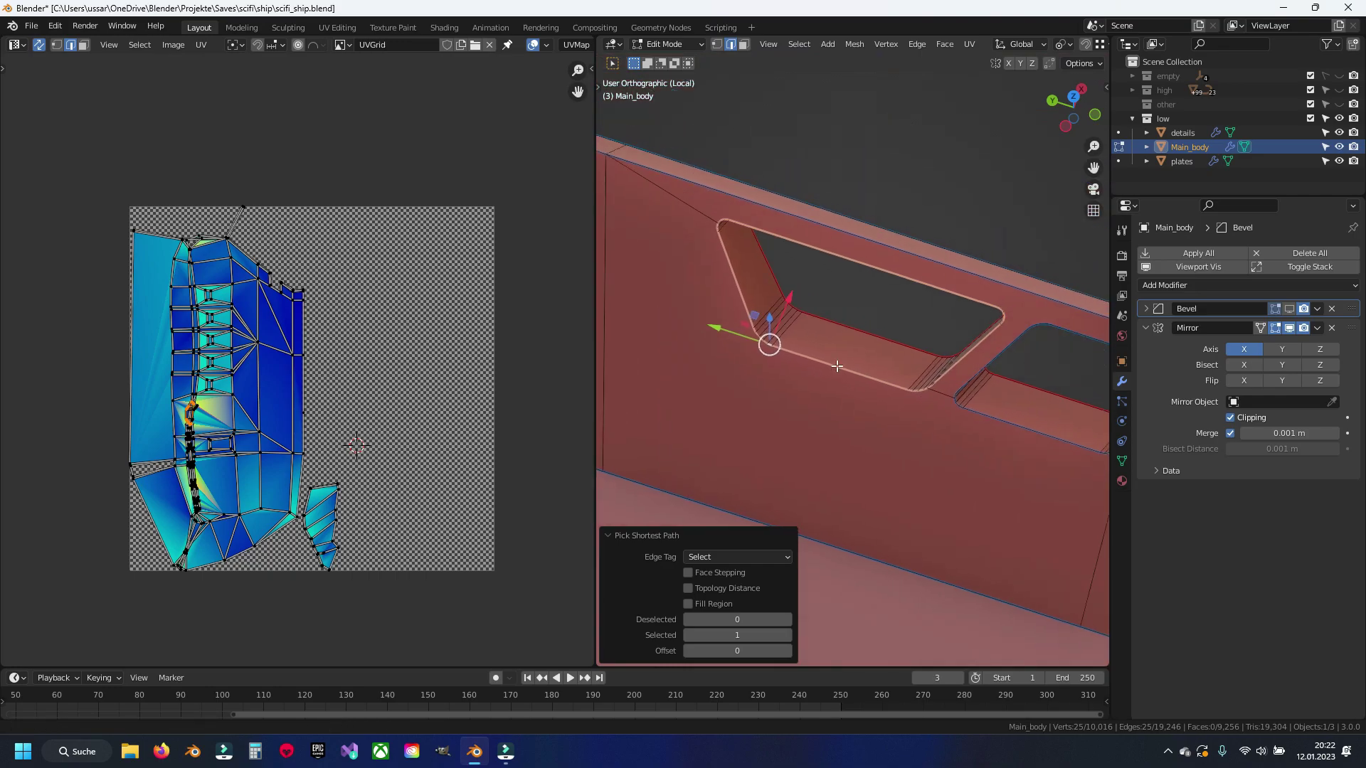
scroll(818, 367, down, 2)
scroll(816, 365, up, 2)
ctrl+click(878, 240)
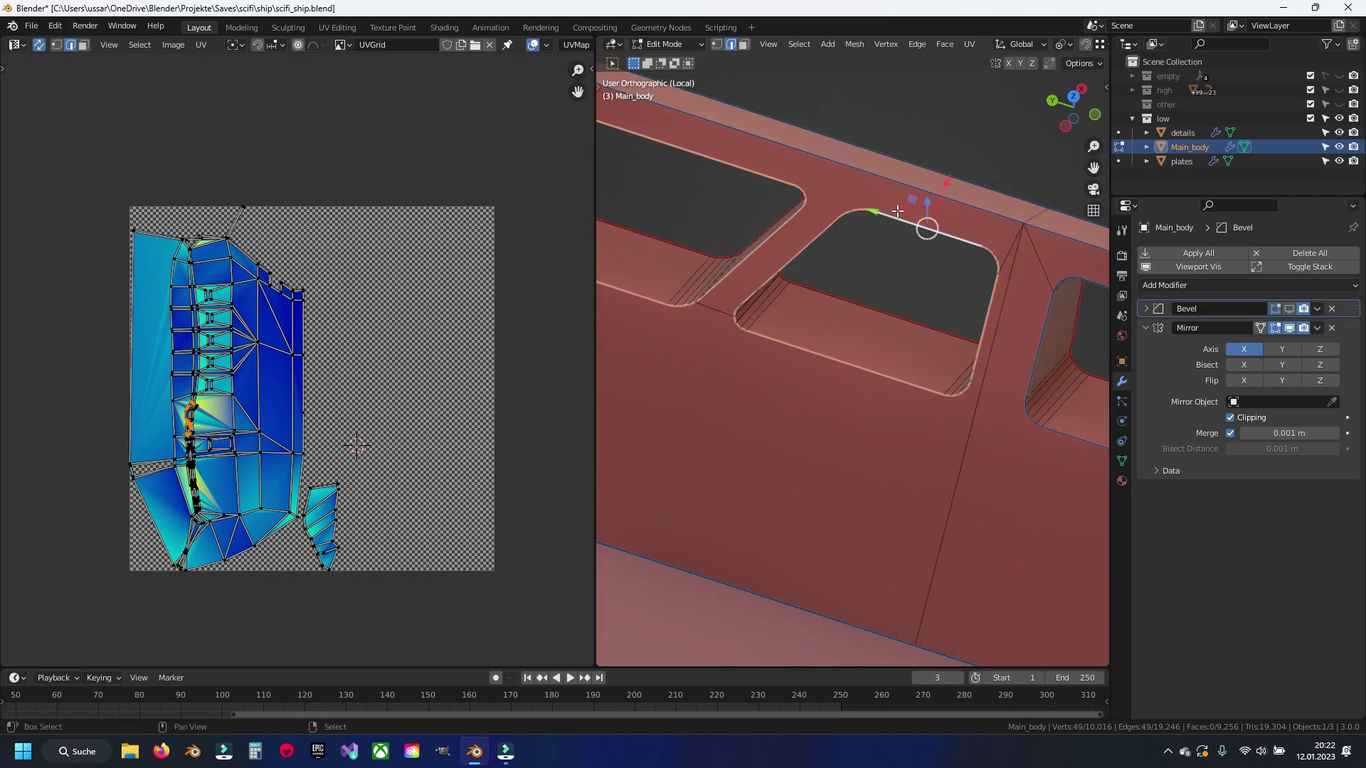
scroll(878, 241, down, 2)
Step: Extend the rim edge path across the next cutouts' top and side edges
shift+middle_drag(1067, 384, 876, 397)
scroll(883, 369, up, 2)
ctrl+click(920, 241)
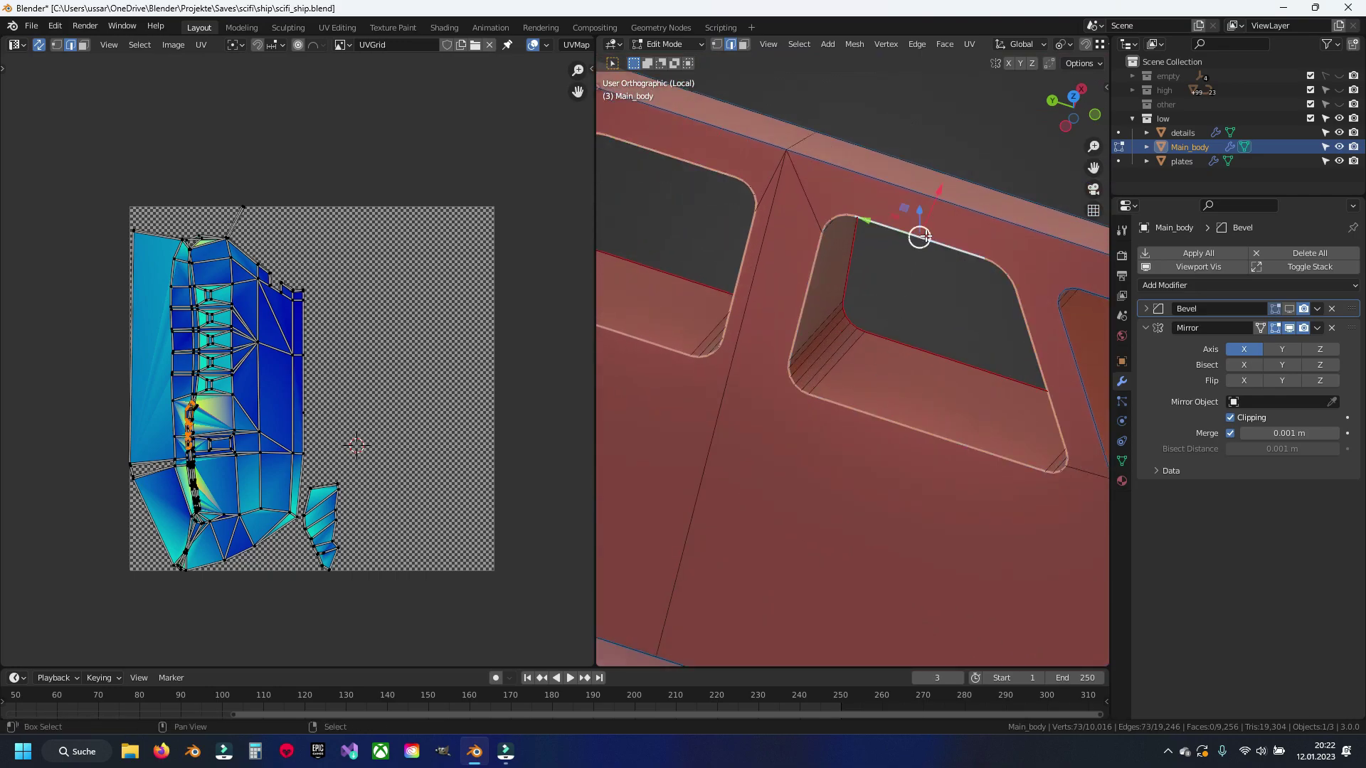
shift+middle_drag(920, 241, 877, 375)
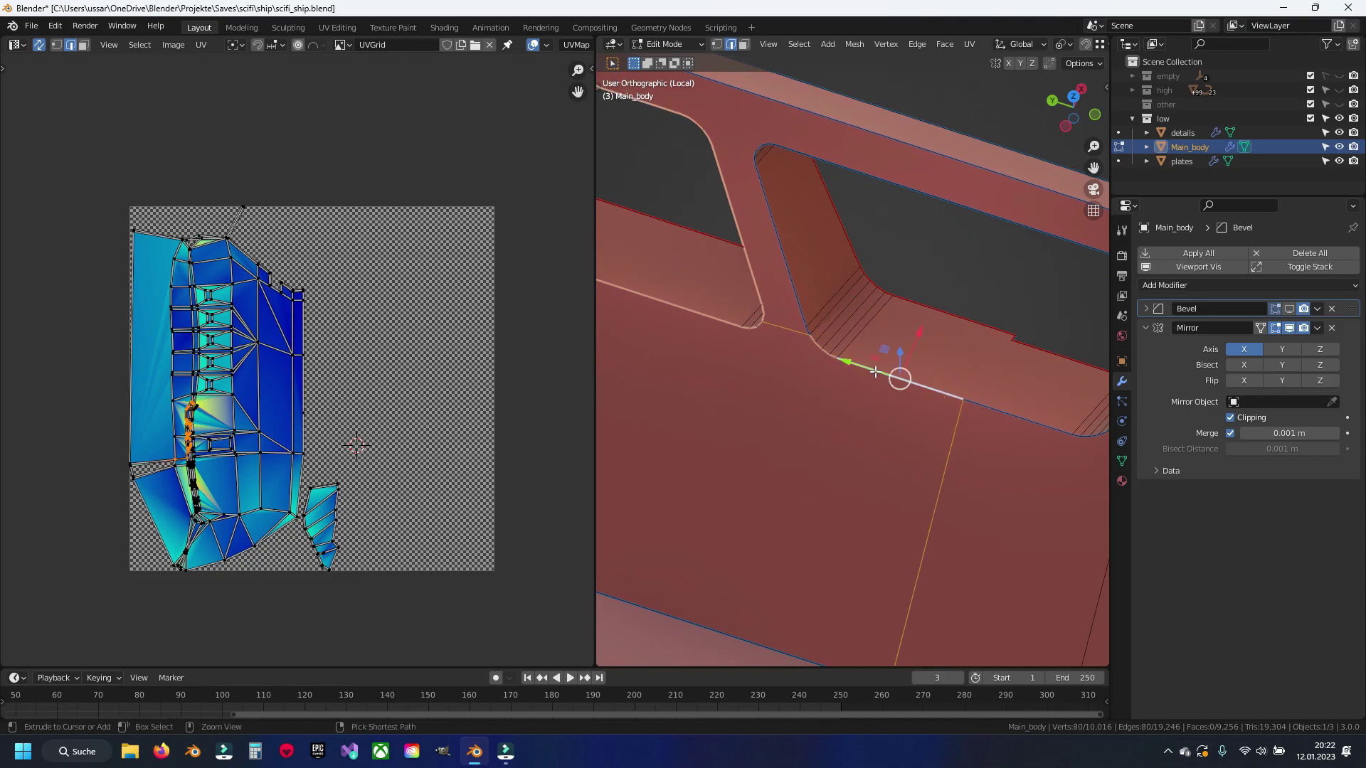
ctrl+click(863, 222)
ctrl+click(869, 171)
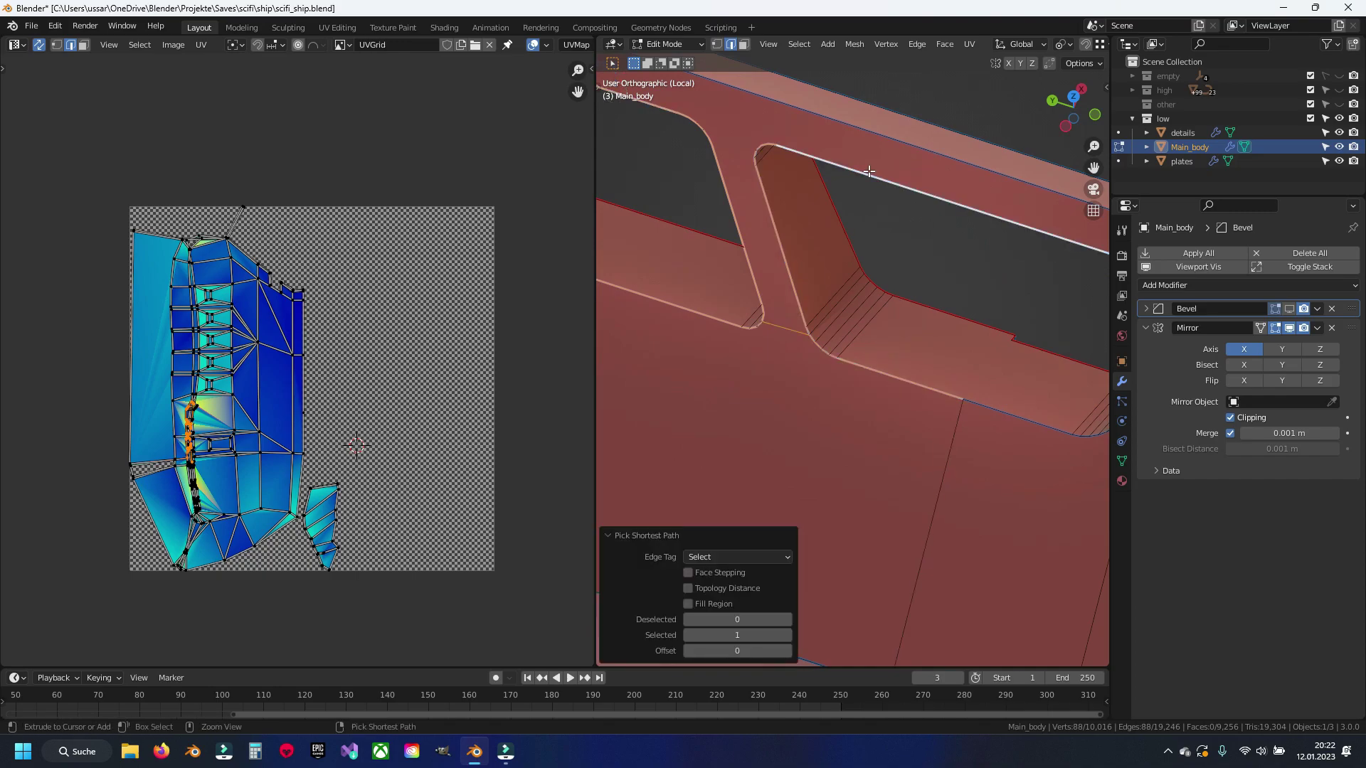
shift+click(776, 328)
mouse_move(966, 407)
shift+middle_down()
mouse_move(796, 369)
mouse_move(744, 338)
shift+middle_up()
ctrl+click(780, 362)
shift+click(1049, 446)
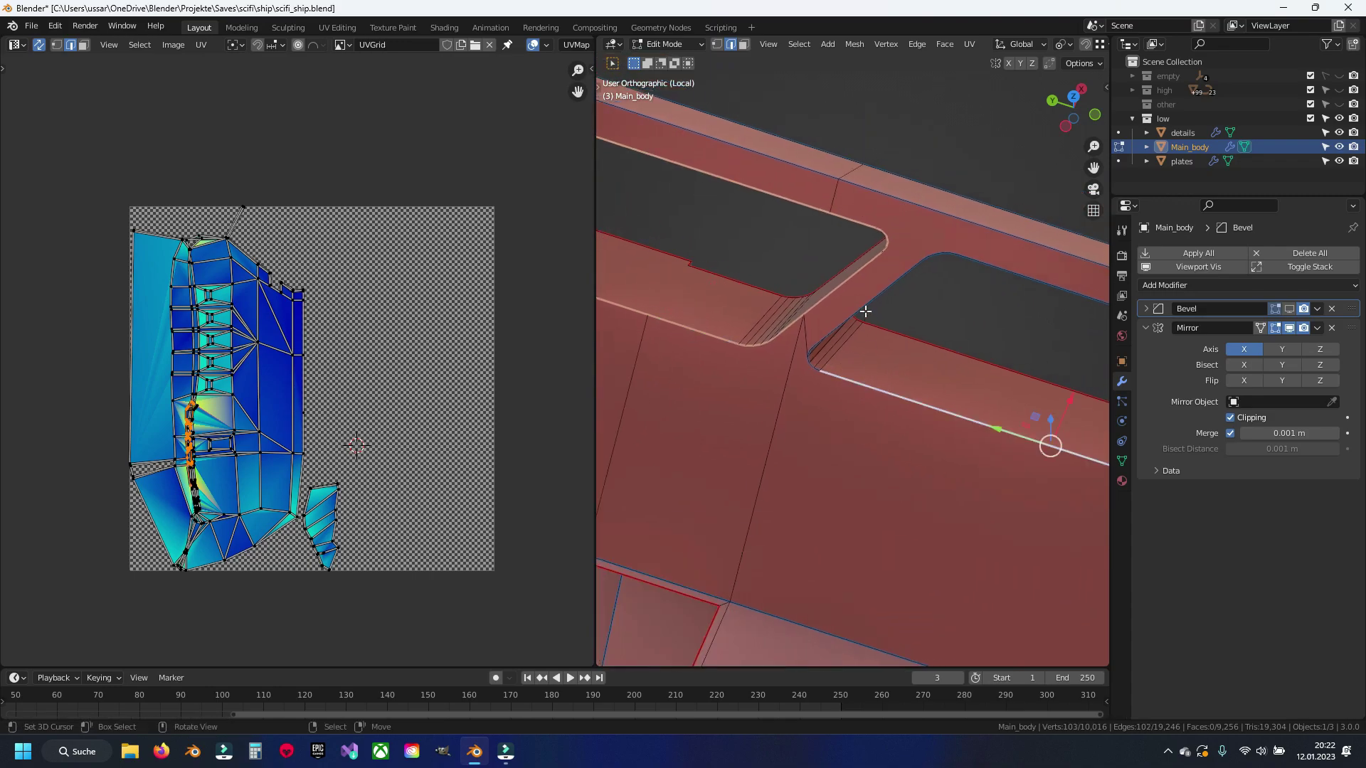
ctrl+click(997, 323)
Step: Add the upper rim runs and the strut edges to the path
shift+middle_drag(997, 323, 929, 292)
ctrl+click(1036, 370)
shift+middle_drag(1037, 370, 862, 318)
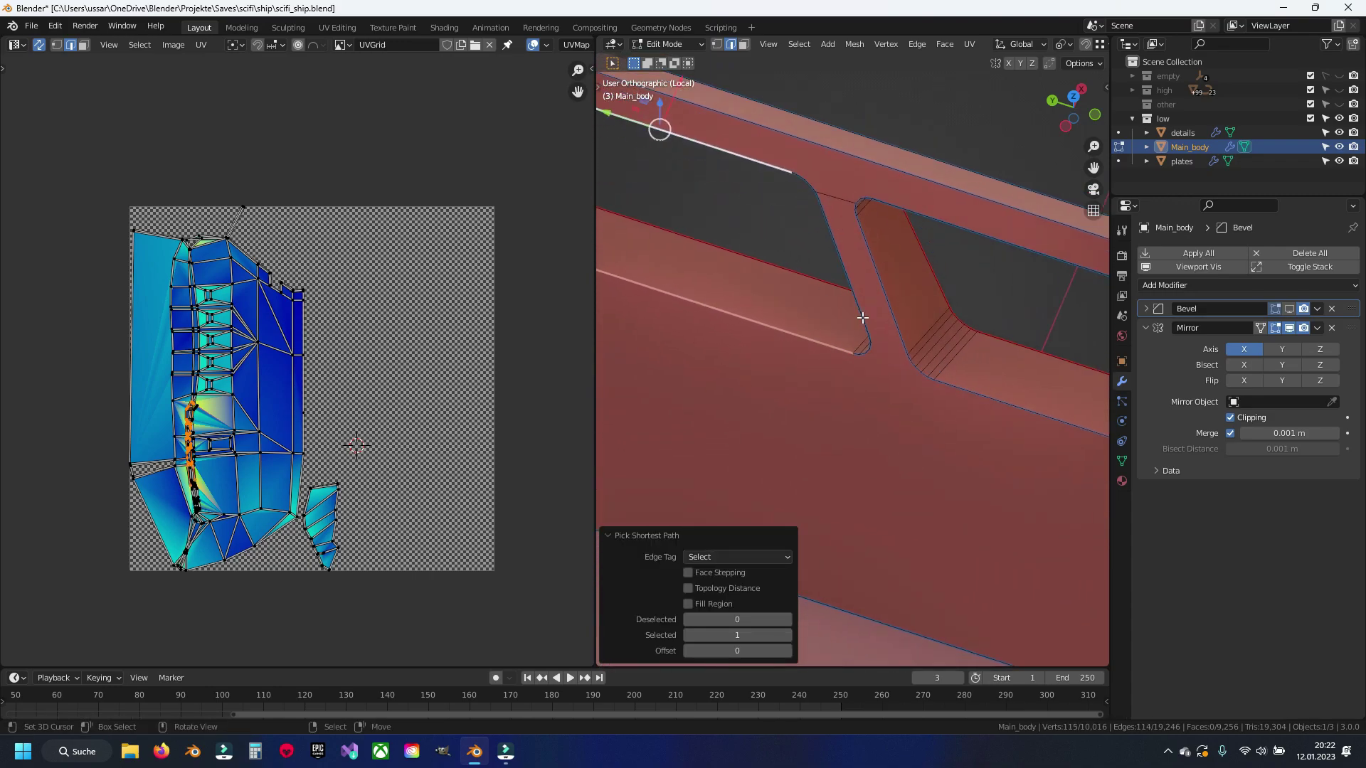
ctrl+click(872, 329)
scroll(865, 403, up, 4)
scroll(859, 342, down, 3)
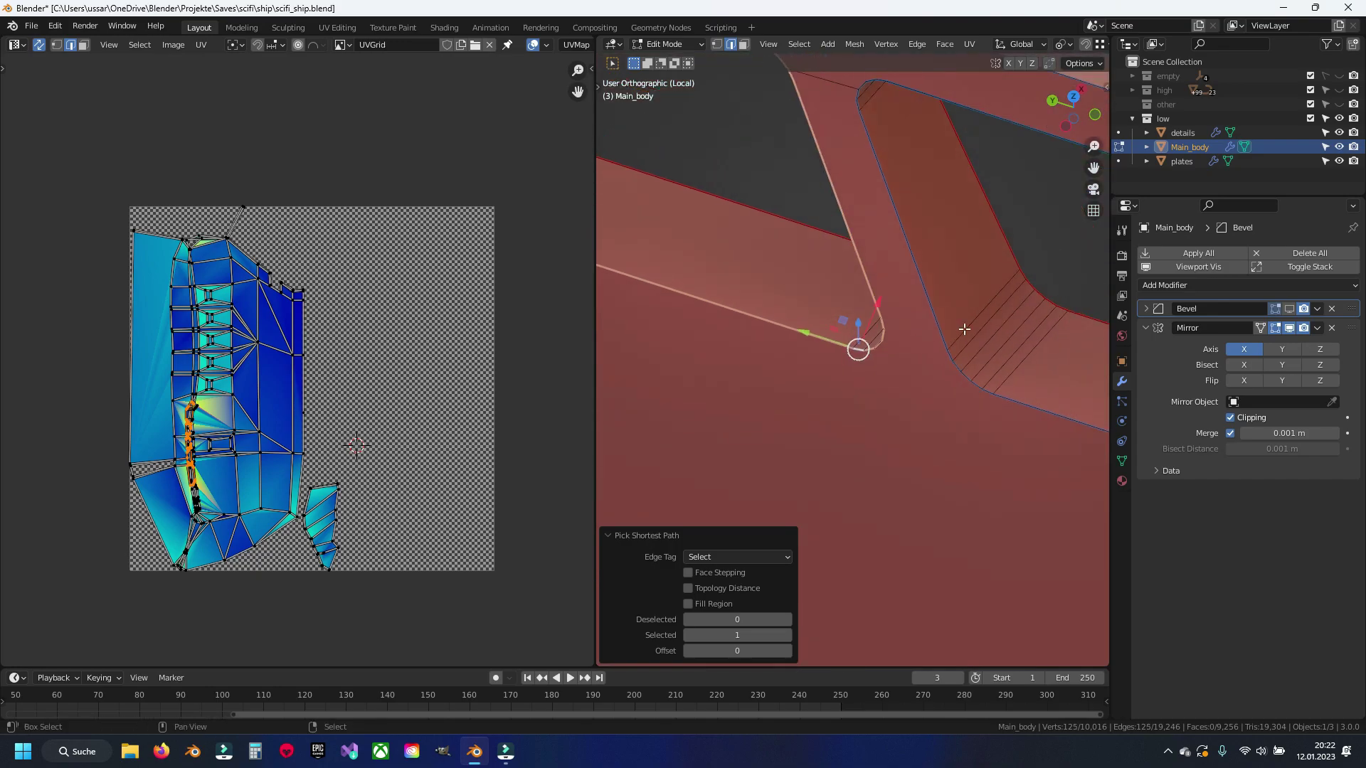
ctrl+click(894, 280)
shift+middle_drag(895, 280, 832, 270)
scroll(833, 271, down, 2)
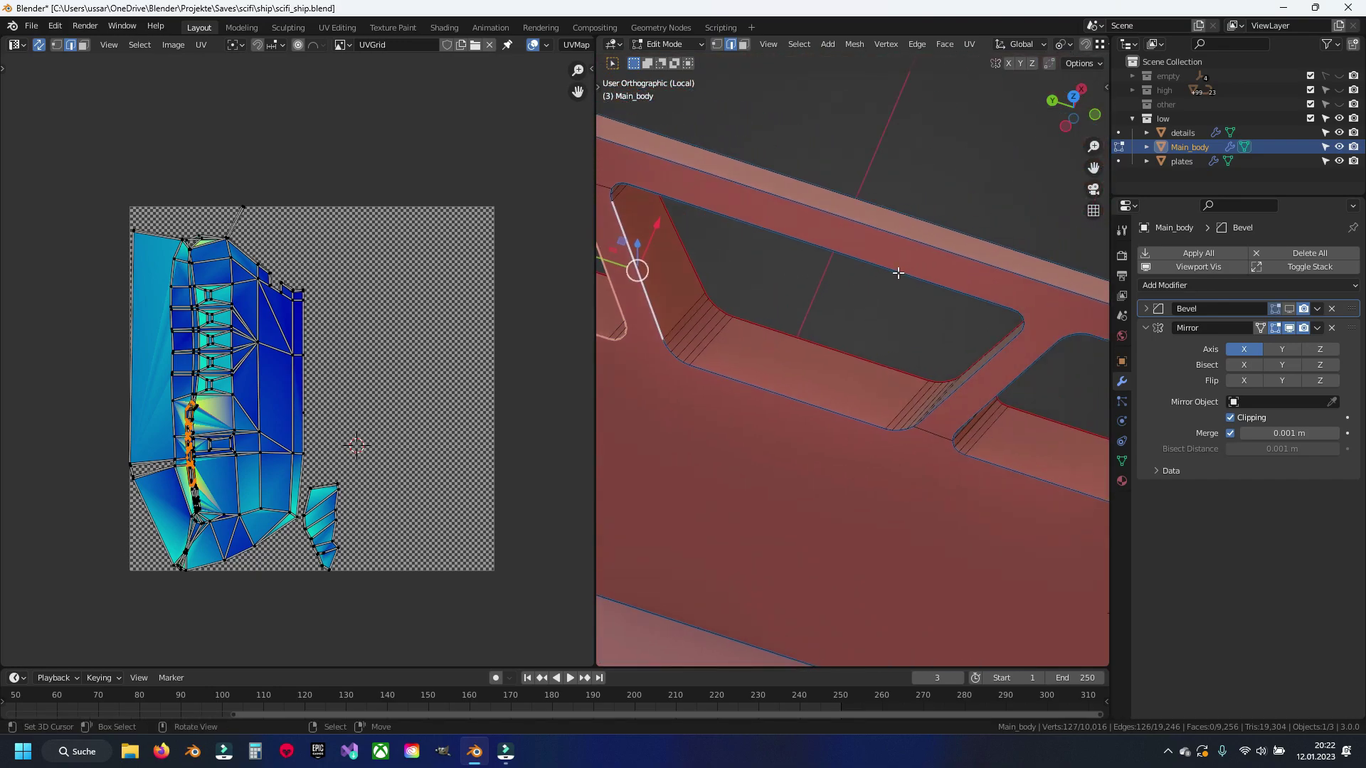
ctrl+click(817, 237)
Step: Add the bevelled rim, top and right edges around the last window opening
scroll(974, 342, up, 3)
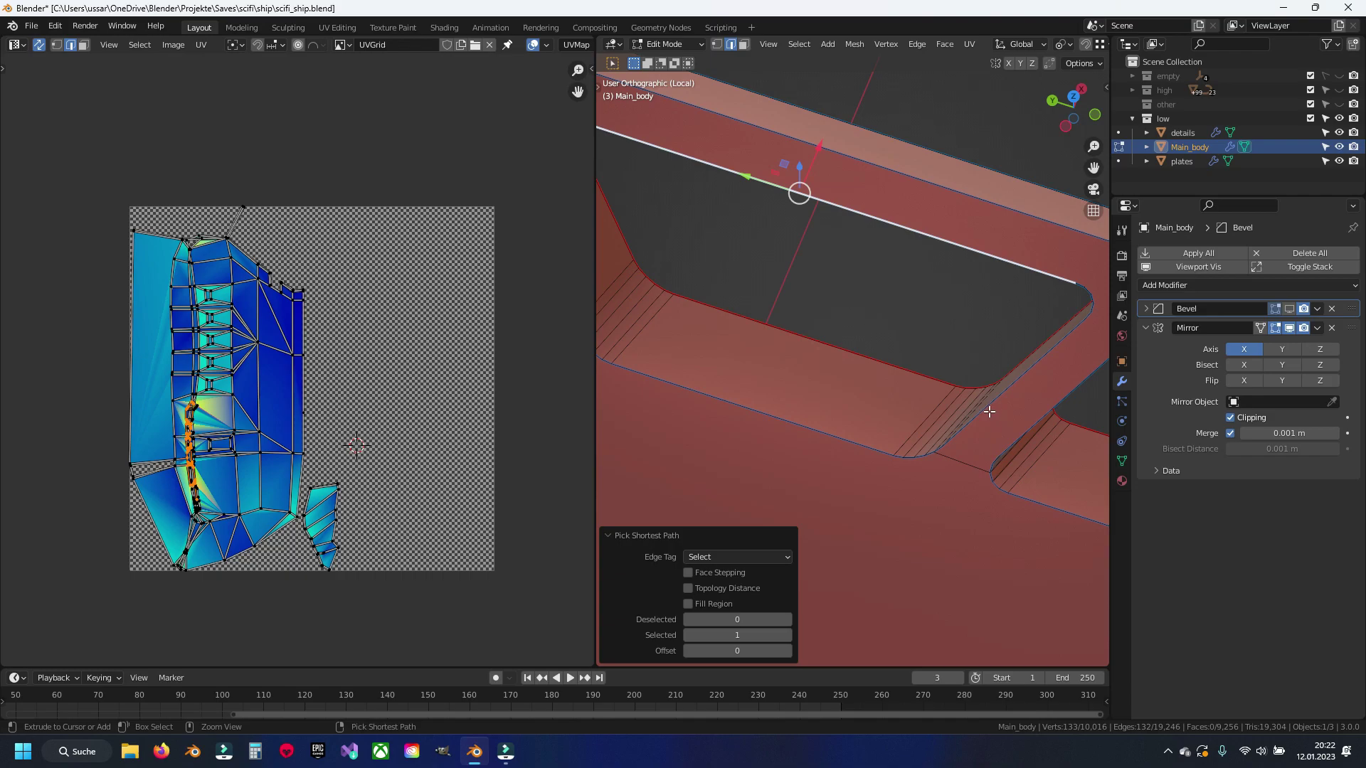
scroll(989, 412, down, 2)
ctrl+click(809, 370)
scroll(764, 350, up, 4)
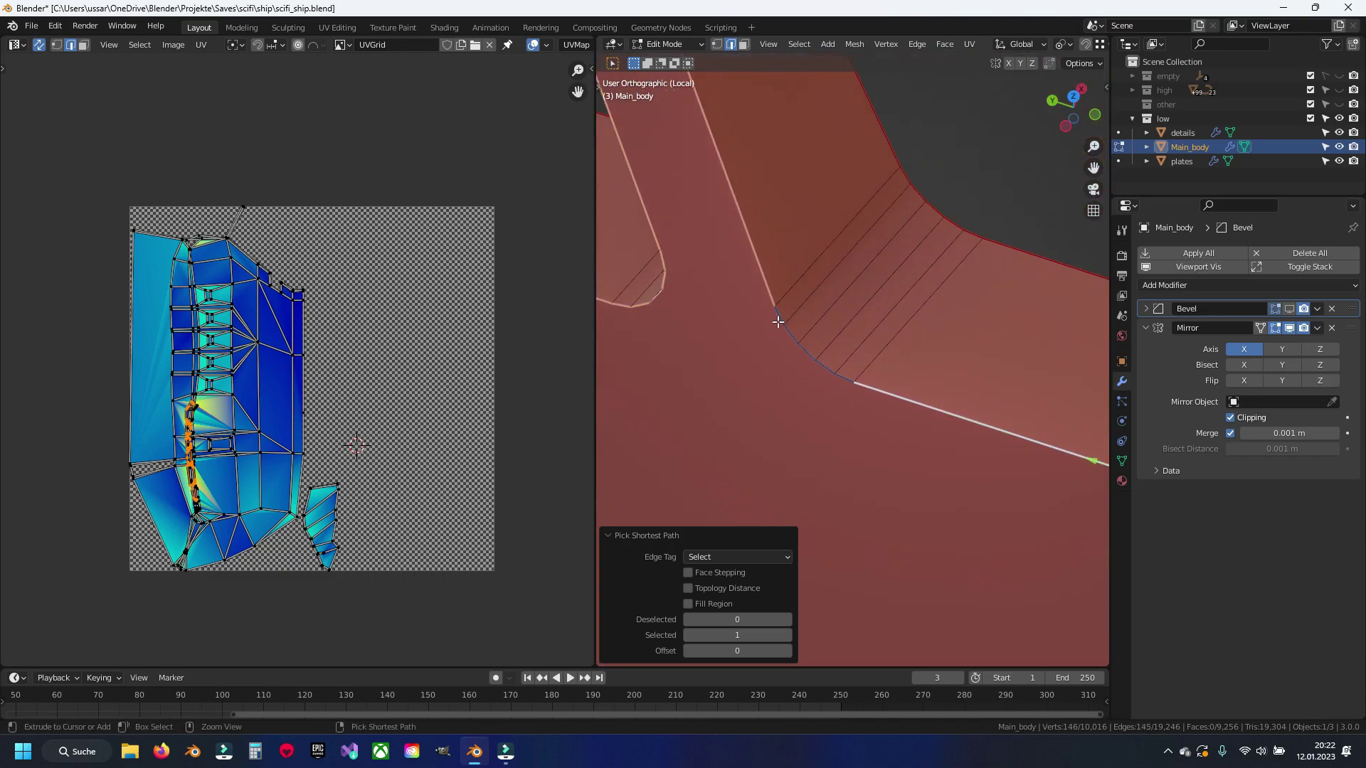
scroll(778, 322, down, 3)
ctrl+click(918, 390)
scroll(790, 257, up, 2)
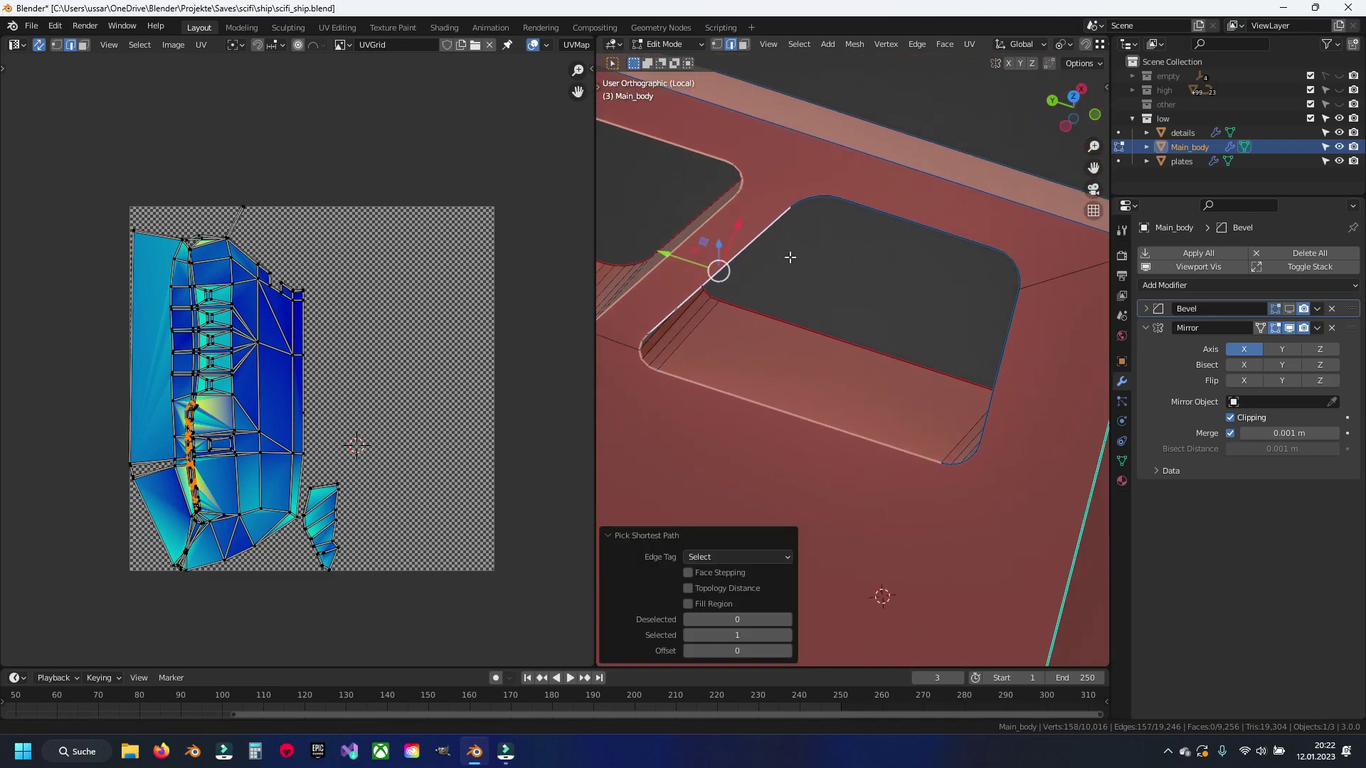
shift+middle_drag(790, 258, 747, 257)
ctrl+click(940, 249)
ctrl+click(967, 407)
shift+middle_drag(966, 407, 852, 209)
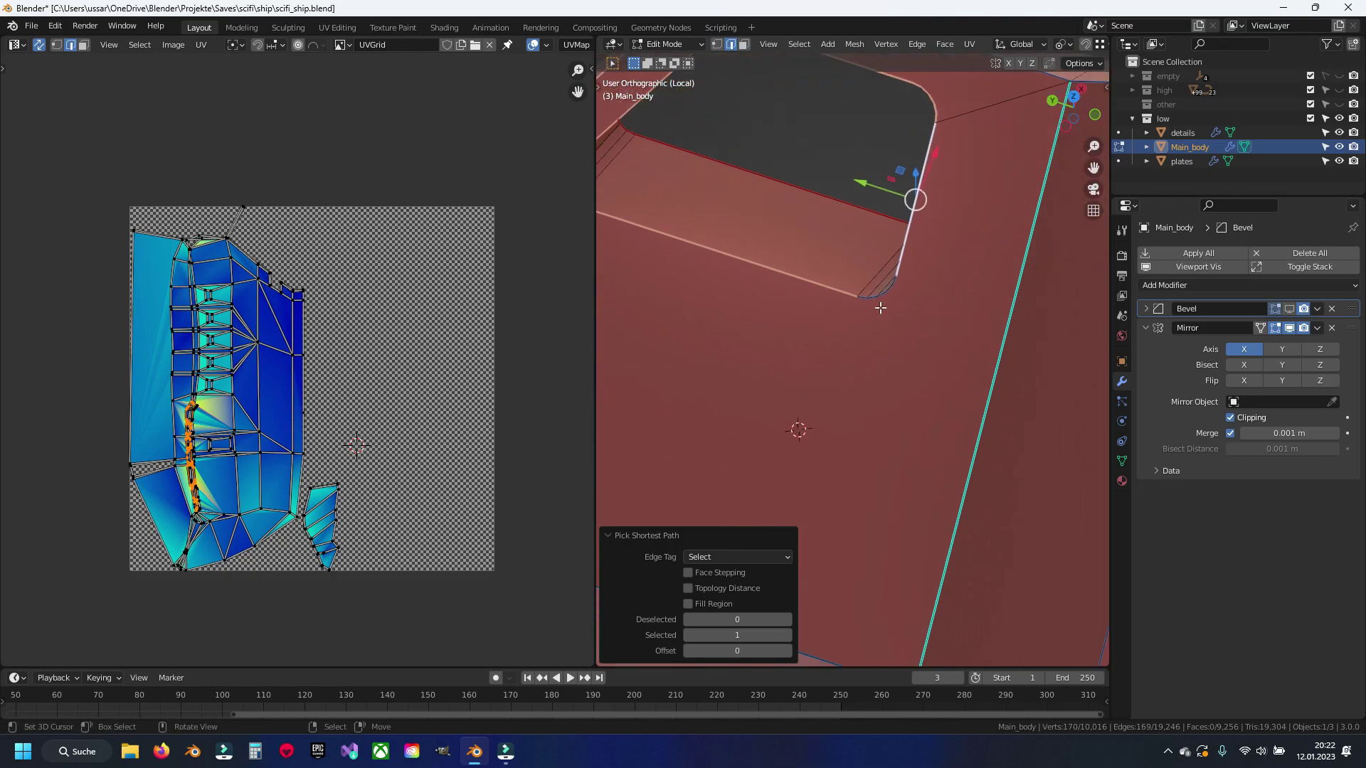
scroll(871, 207, down, 3)
Step: Mark the chosen window-rim edges as seams and clear the selection
key(ctrl+e)
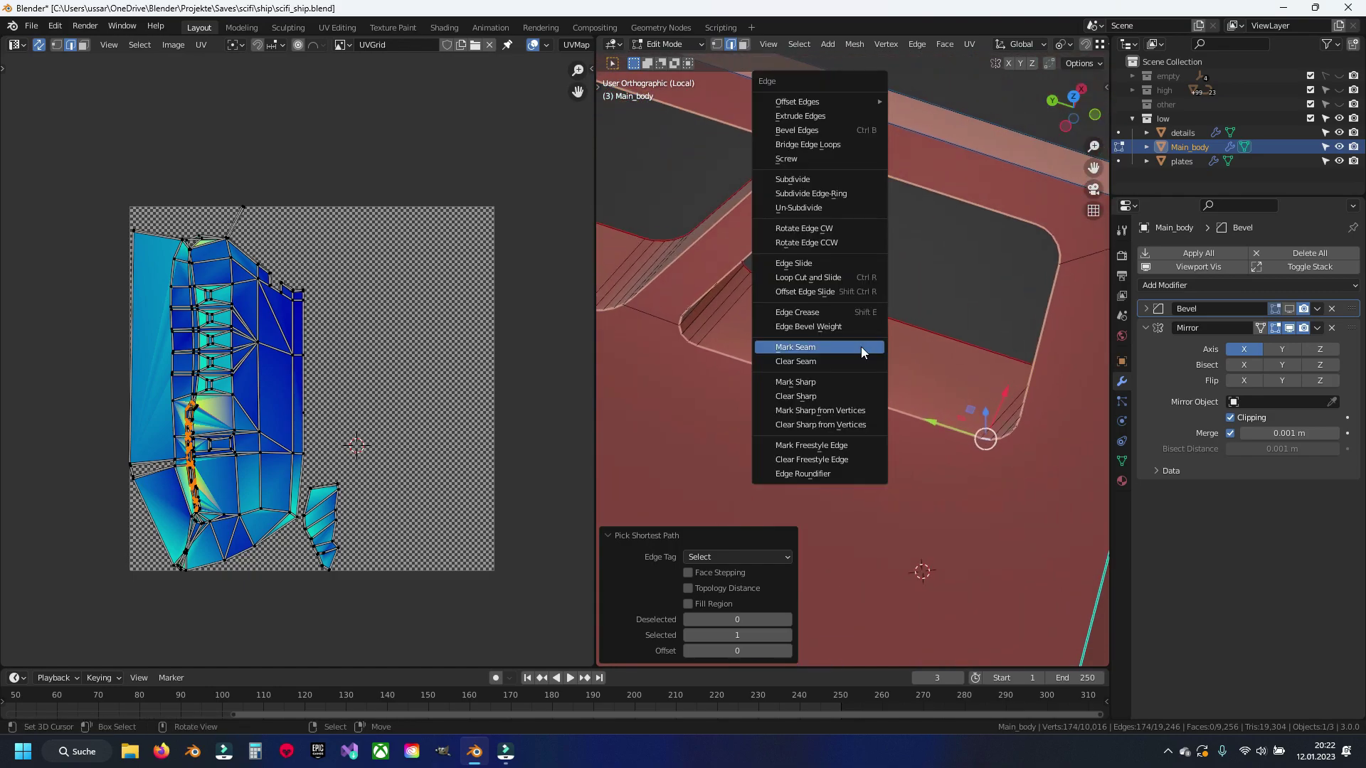
click(861, 347)
key(alt+a)
scroll(932, 377, up, 1)
mouse_move(933, 377)
middle_down()
mouse_move(863, 315)
mouse_move(903, 408)
mouse_move(905, 489)
mouse_move(982, 330)
mouse_move(771, 320)
middle_up()
Step: Pick three more window-opening edges and mark them as seams
shift+click(882, 323)
shift+middle_drag(882, 323, 976, 330)
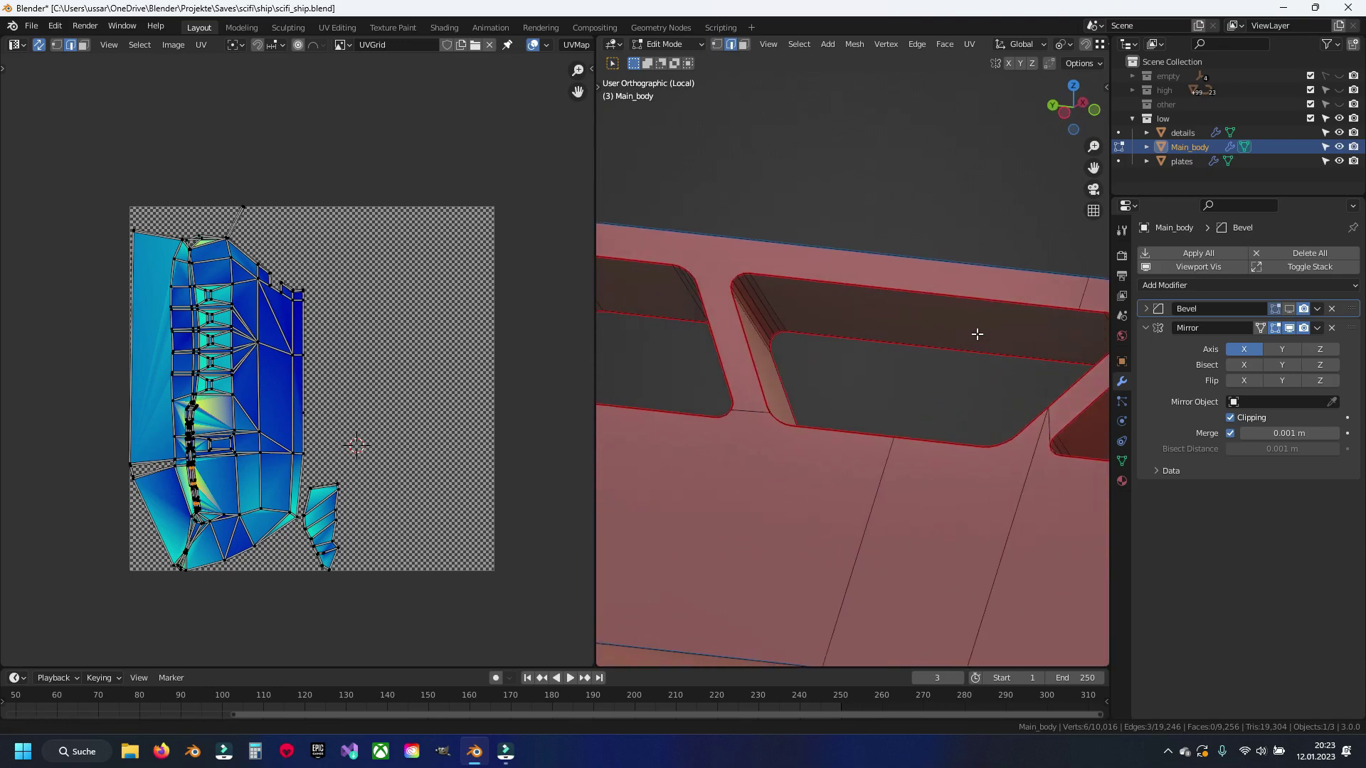
shift+click(777, 293)
scroll(930, 320, down, 2)
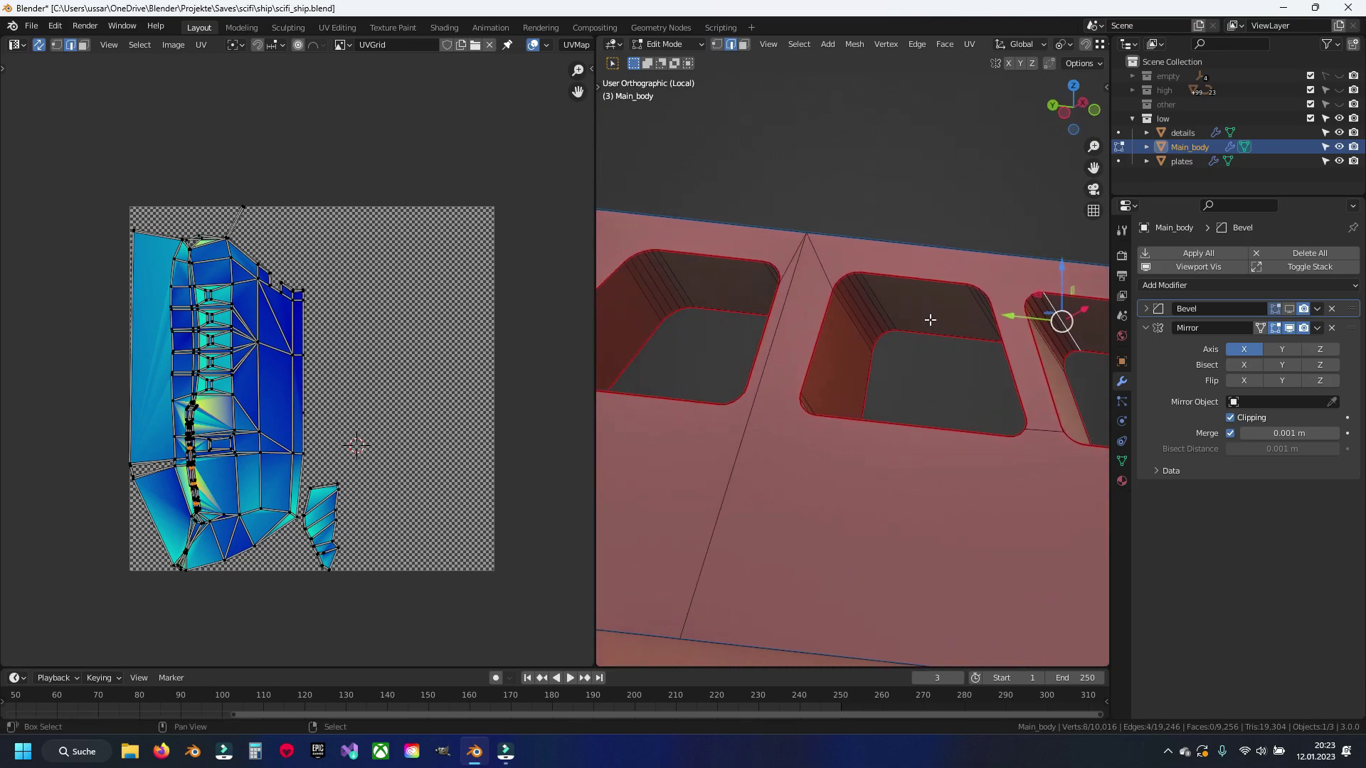
shift+click(687, 283)
shift+middle_drag(757, 295, 689, 266)
scroll(769, 269, up, 2)
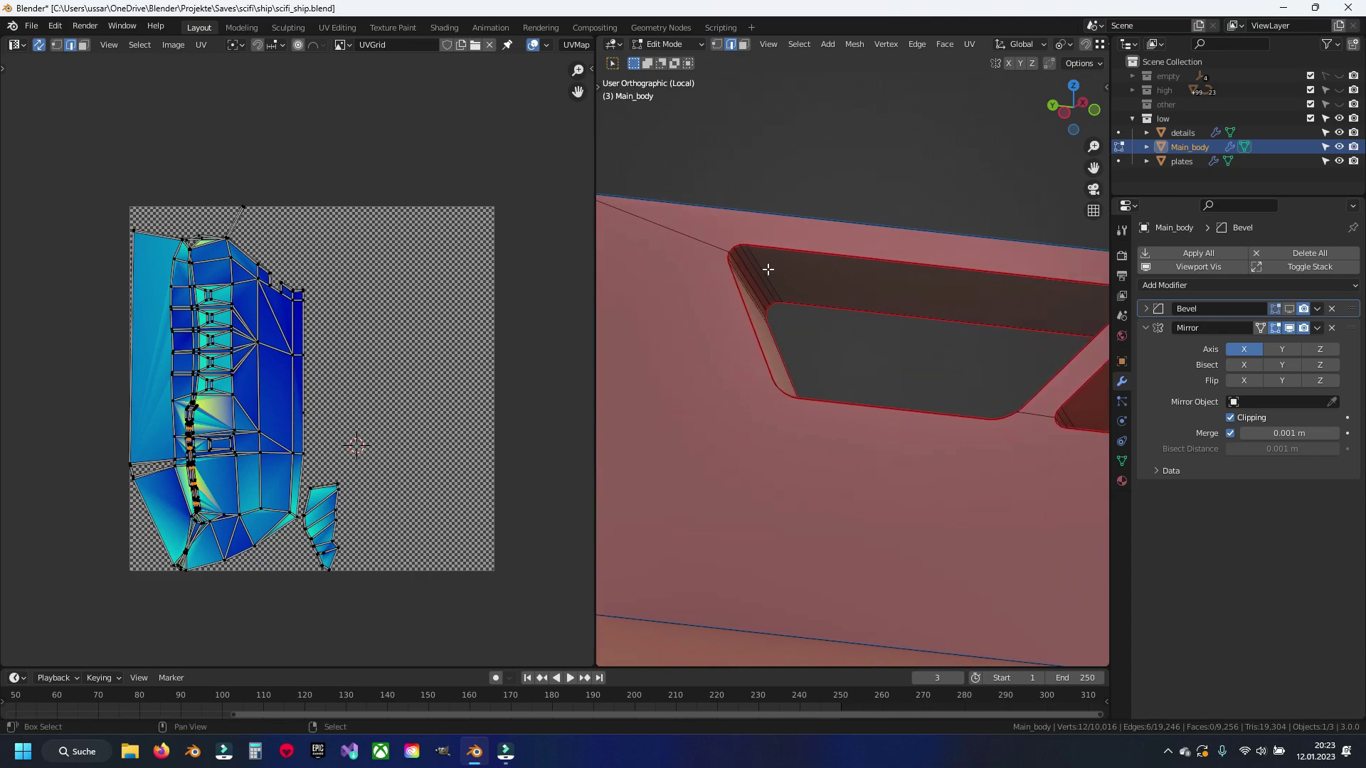
key(ctrl+e)
click(830, 306)
Step: Select all of Main_body and unwrap it into UV islands
key(ctrl+l)
key(u)
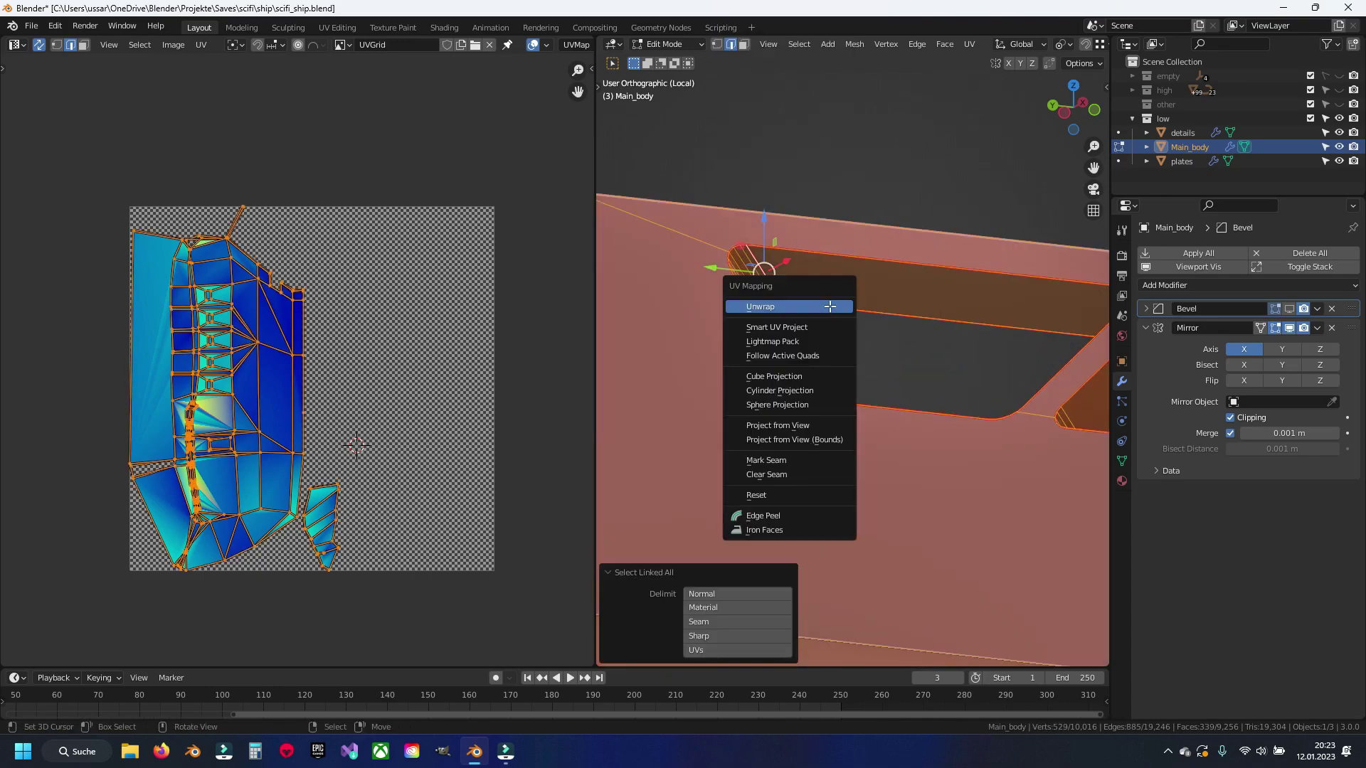
click(830, 306)
key(3)
scroll(409, 298, up, 3)
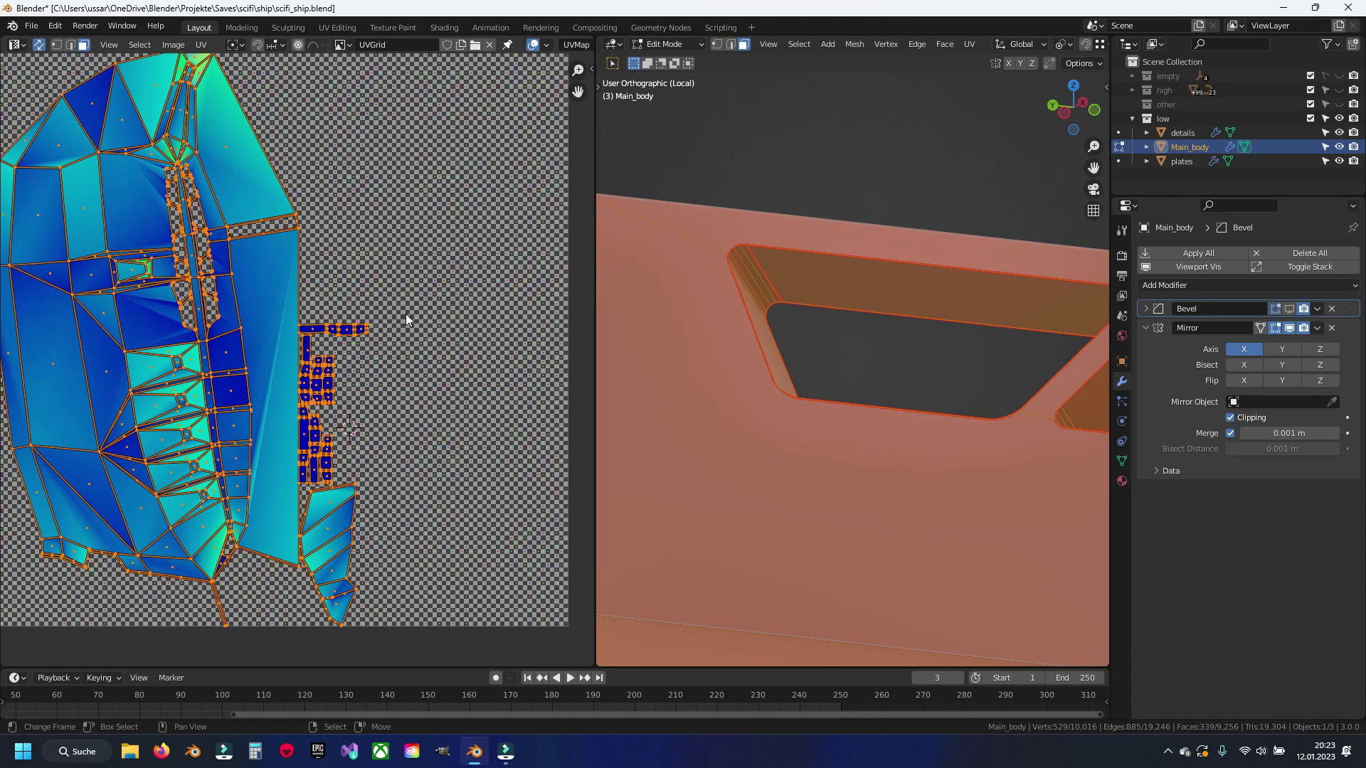
scroll(405, 319, up, 1)
key(alt+a)
Step: Box-select the group of small UV islands and move them higher
scroll(263, 226, up, 2)
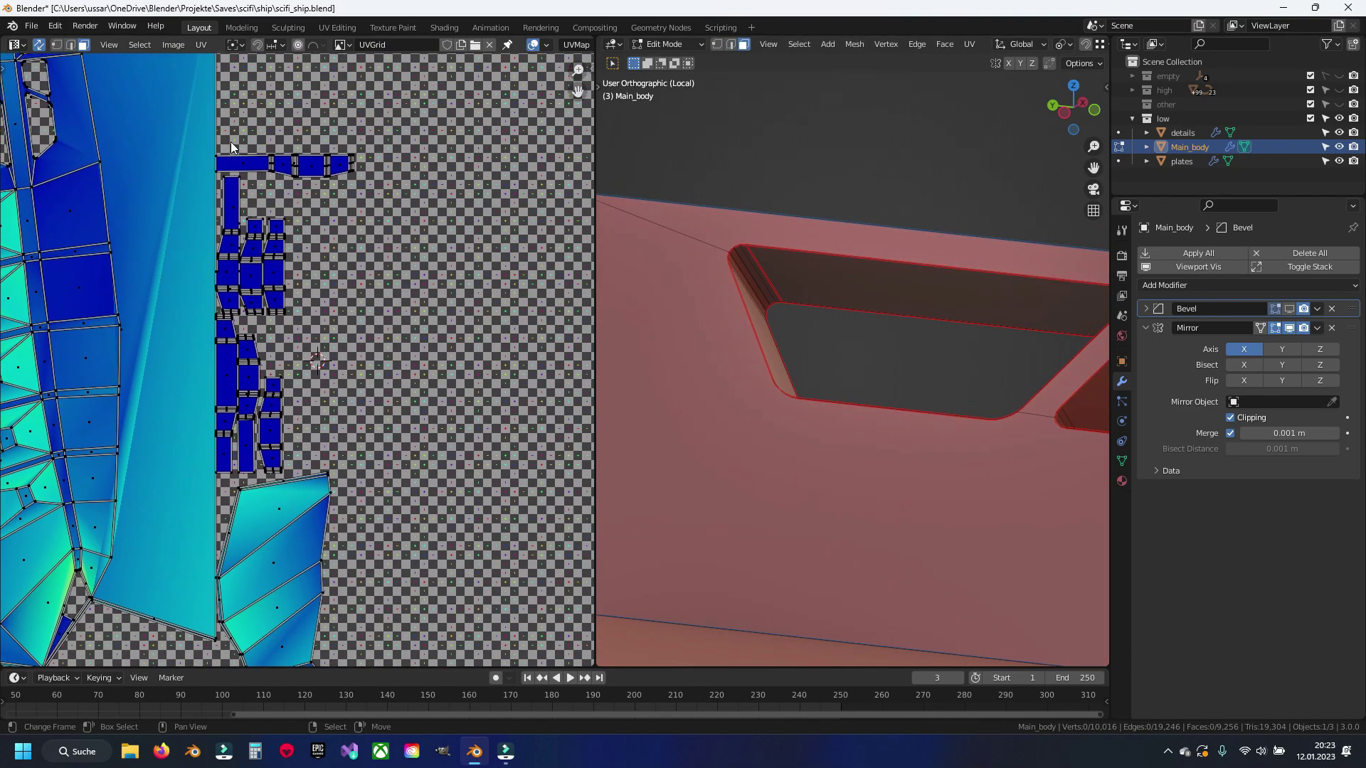
drag(227, 140, 410, 447)
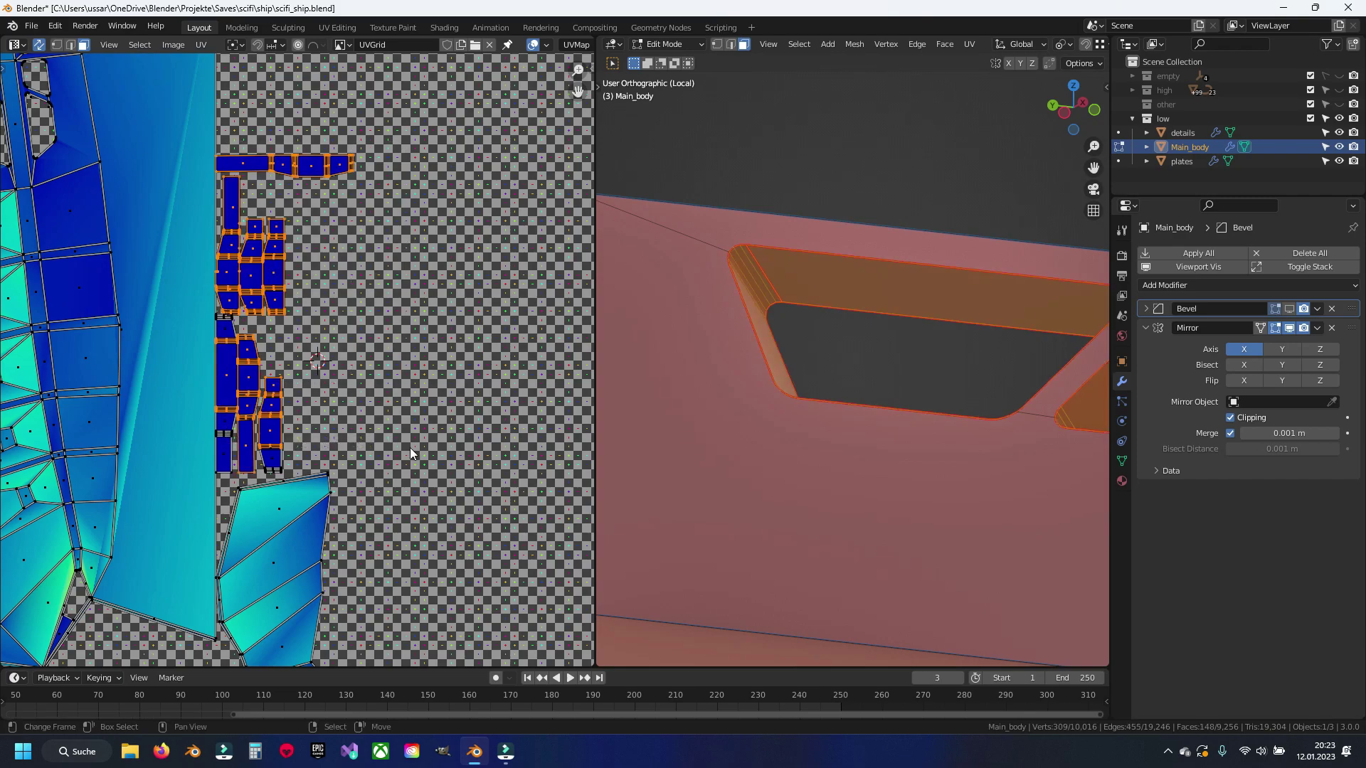
key(ctrl+l)
scroll(370, 430, down, 1)
scroll(342, 441, down, 4)
key(g)
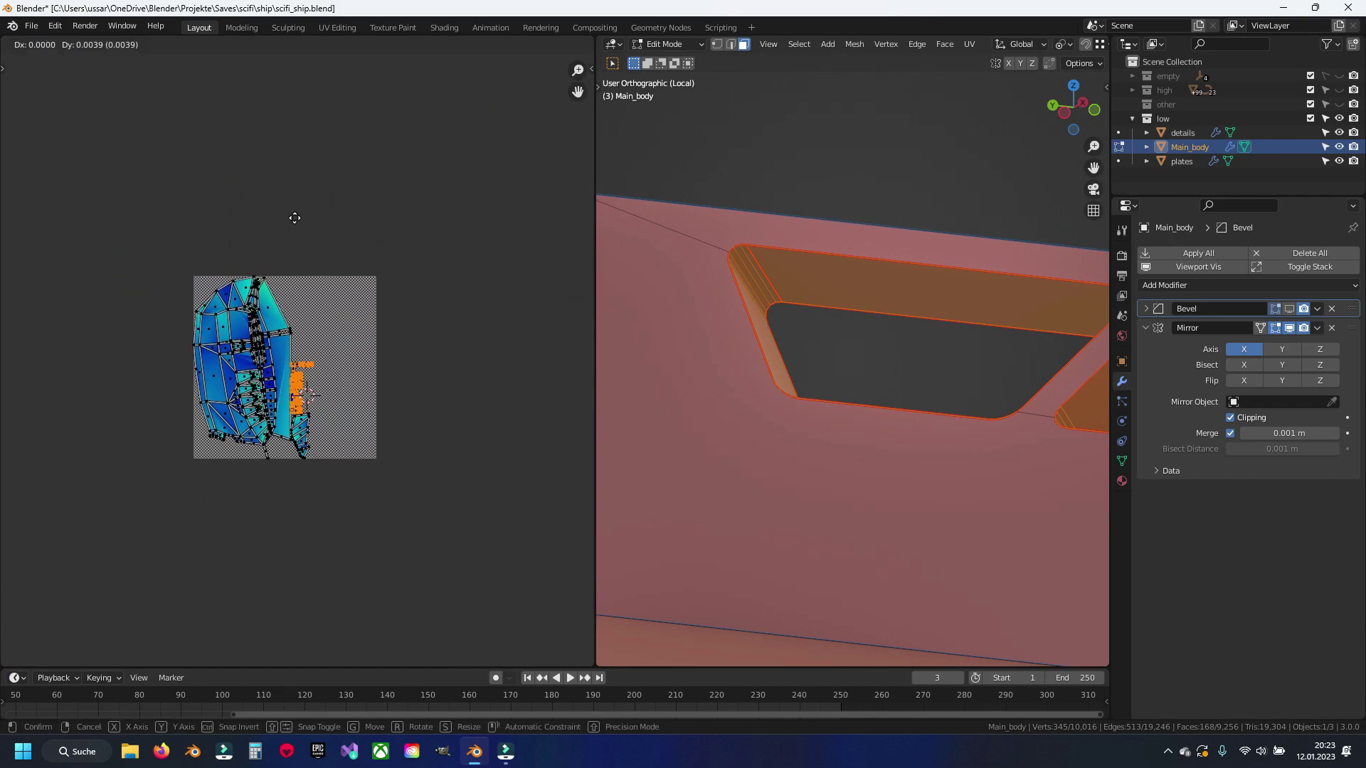
click(294, 194)
Step: Deselect, return to edge select mode, and save scifi_ship.blend
key(alt+a)
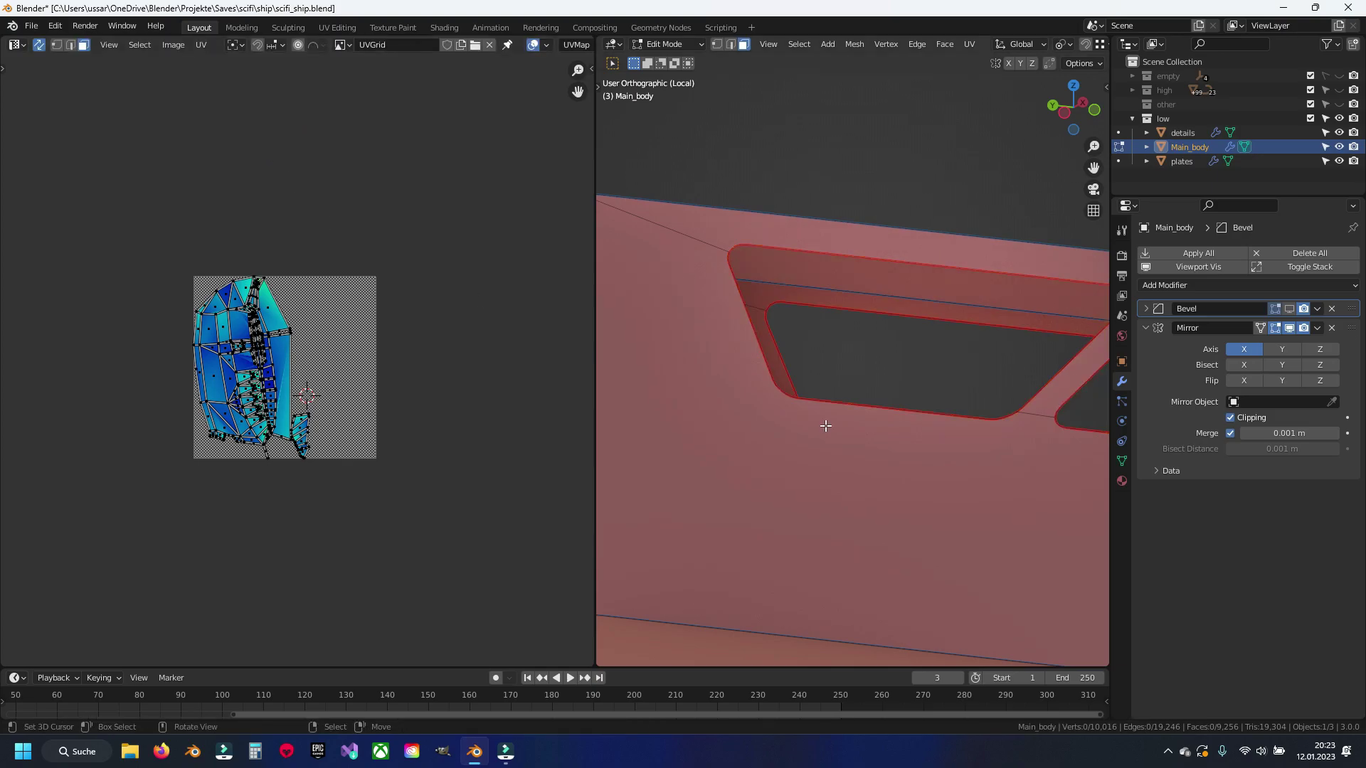
key(2)
key(ctrl+s)
scroll(846, 426, down, 2)
Step: Select the top edges of the rib gaps on the Main_body hull
scroll(880, 430, down, 2)
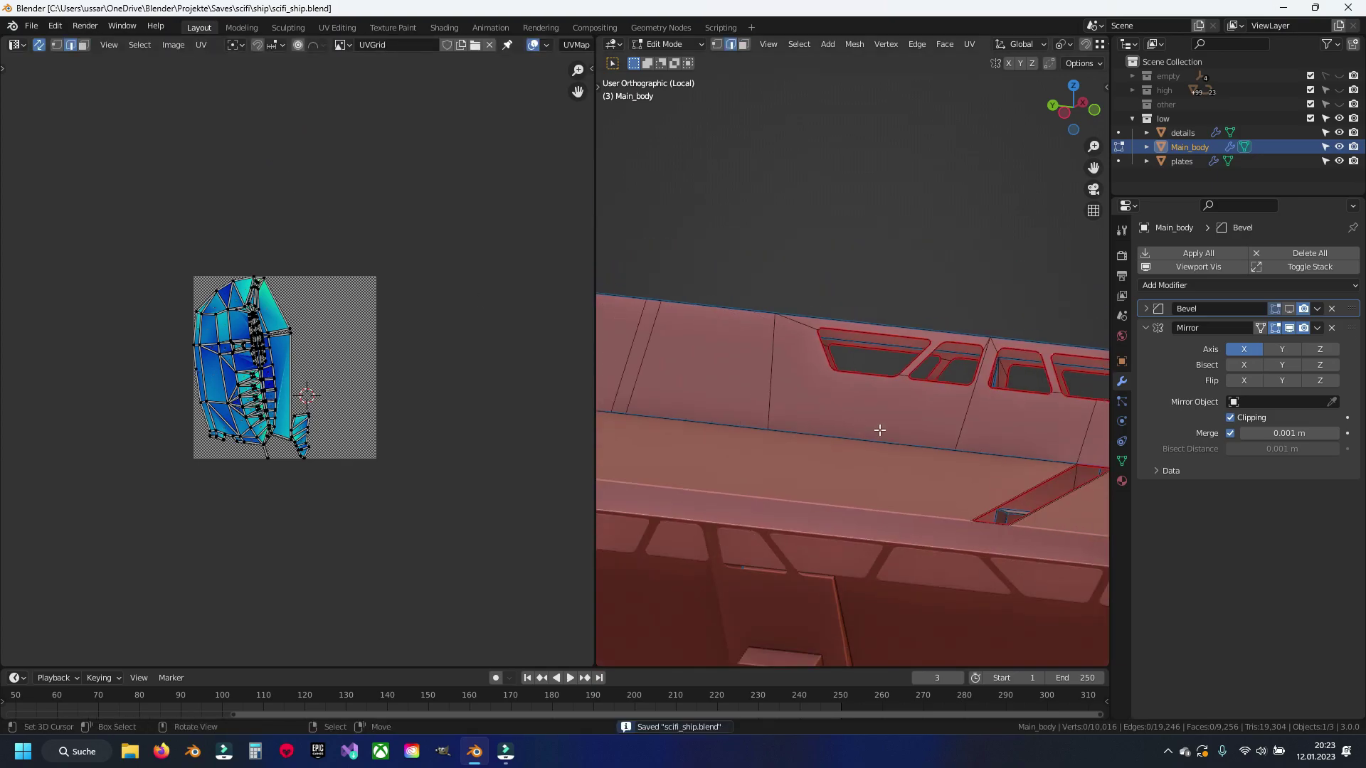
mouse_move(895, 446)
middle_down()
mouse_move(772, 482)
mouse_move(870, 519)
middle_up()
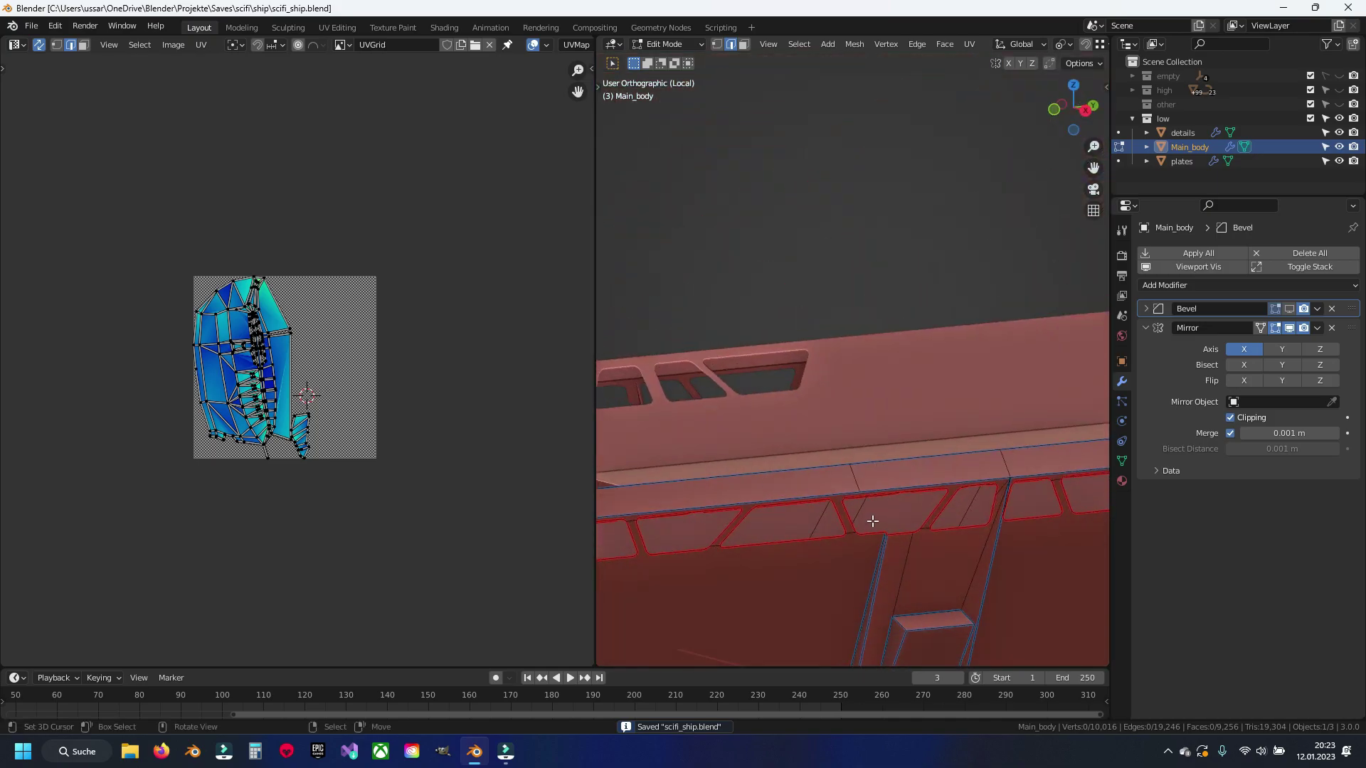
middle_drag(955, 552, 835, 436)
scroll(783, 413, up, 4)
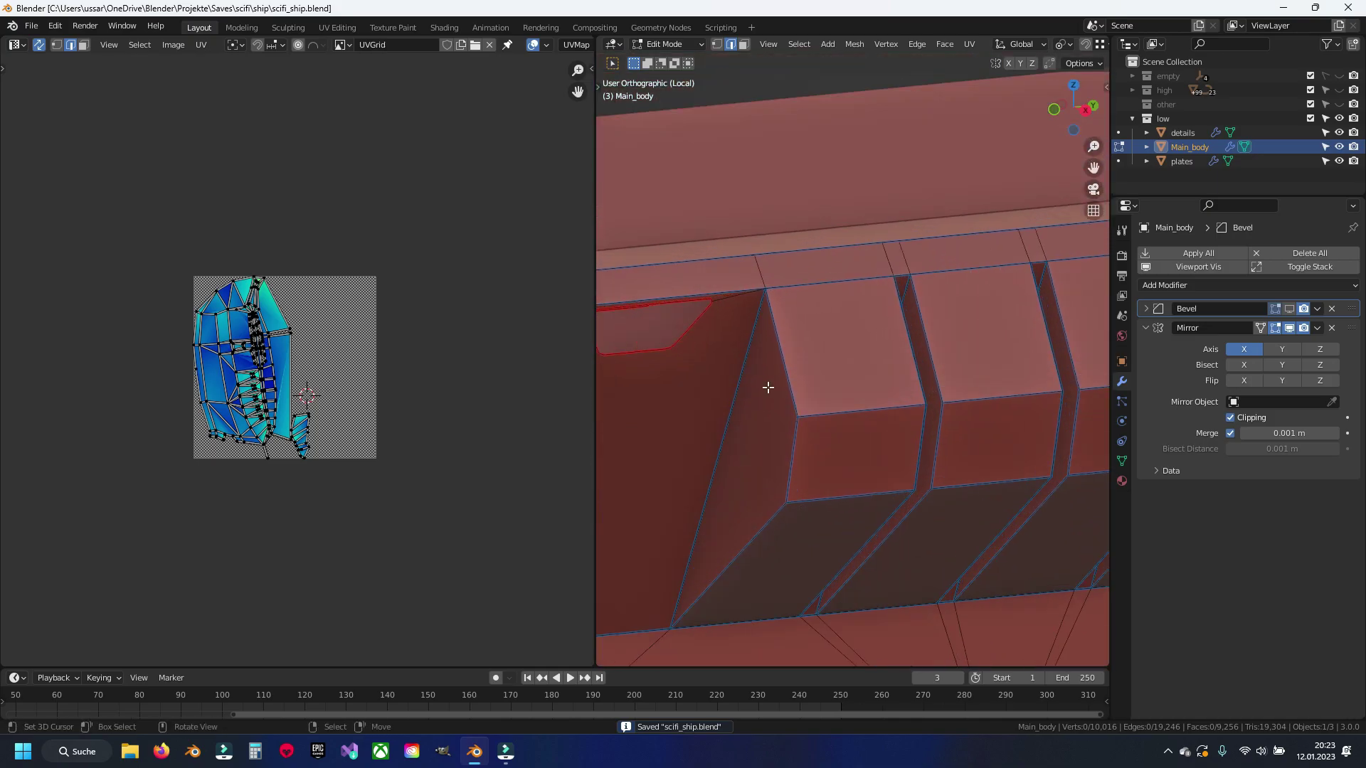
shift+click(818, 286)
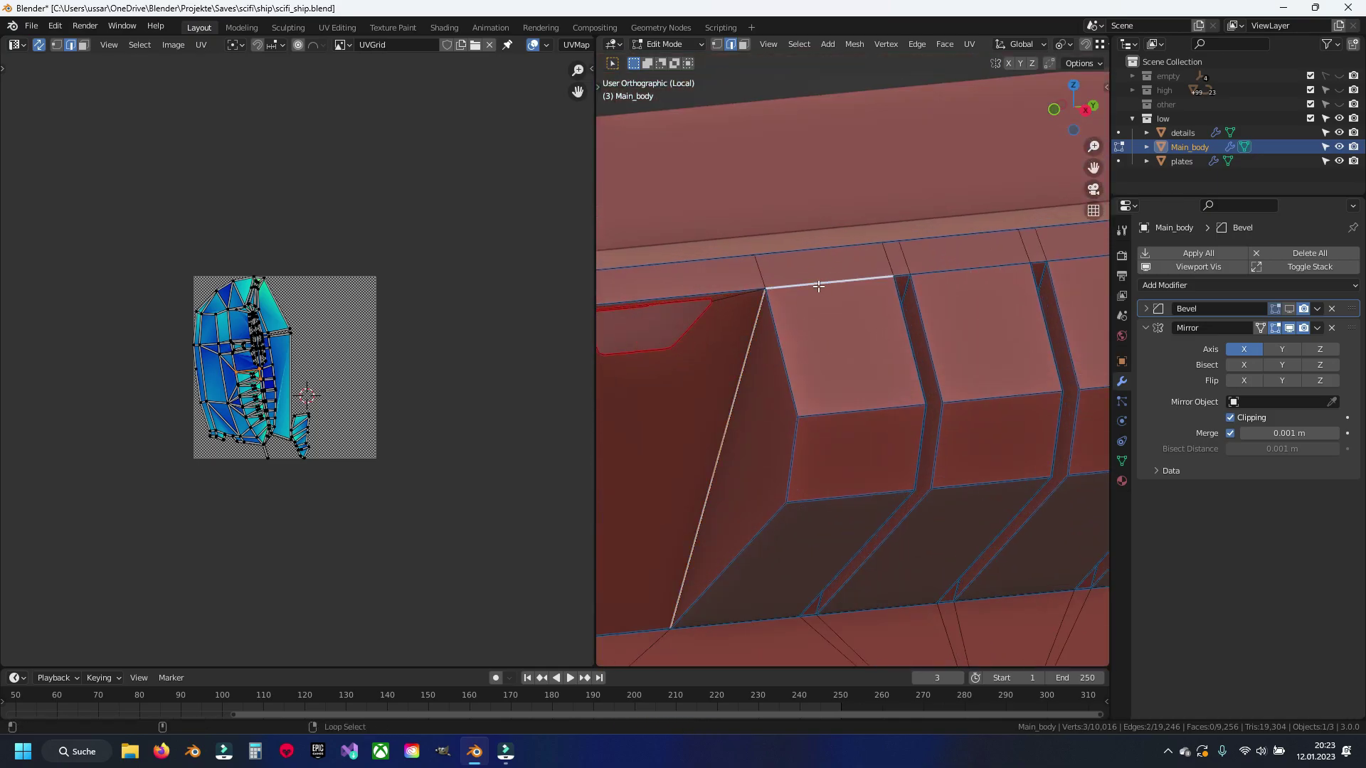
shift+click(951, 276)
key(alt+z)
key(alt+z)
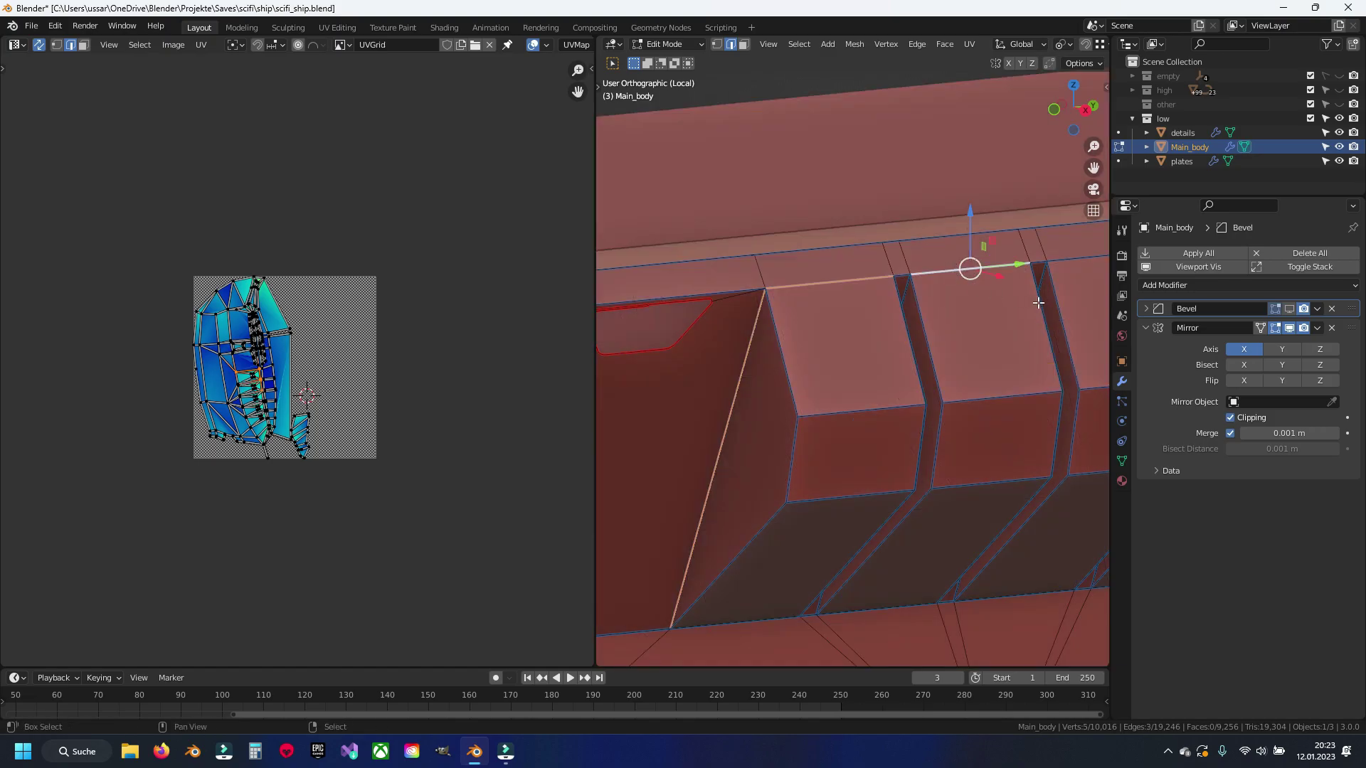
shift+middle_drag(1096, 286, 815, 337)
Step: Add the step-foot and diagonal gap edges, then mark the selection as seams
shift+click(1088, 282)
mouse_move(1089, 282)
shift+middle_down()
mouse_move(1053, 192)
mouse_move(812, 442)
mouse_move(915, 344)
mouse_move(730, 395)
shift+middle_up()
shift+click(730, 395)
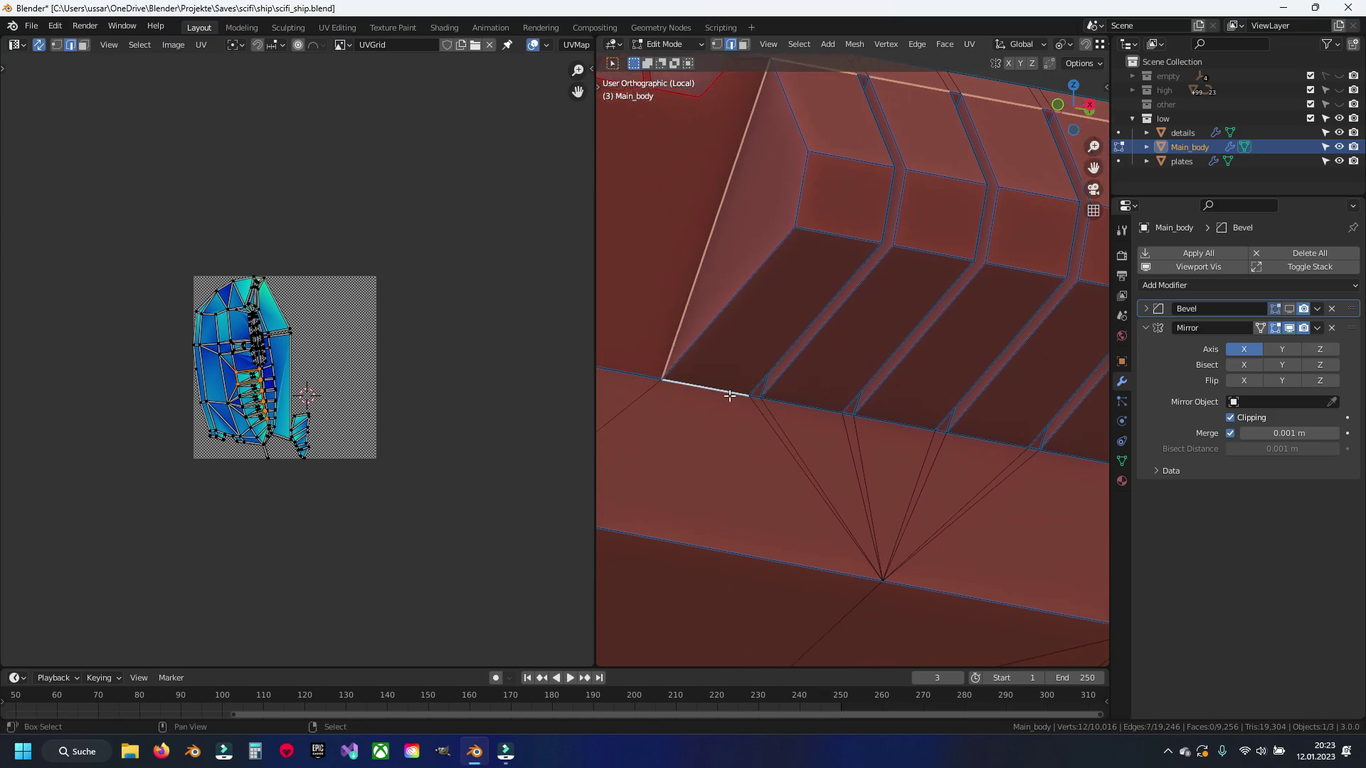
shift+click(970, 444)
mouse_move(970, 443)
shift+middle_down()
mouse_move(898, 439)
mouse_move(799, 405)
shift+middle_up()
shift+click(910, 438)
shift+click(877, 363)
middle_drag(877, 362, 752, 396)
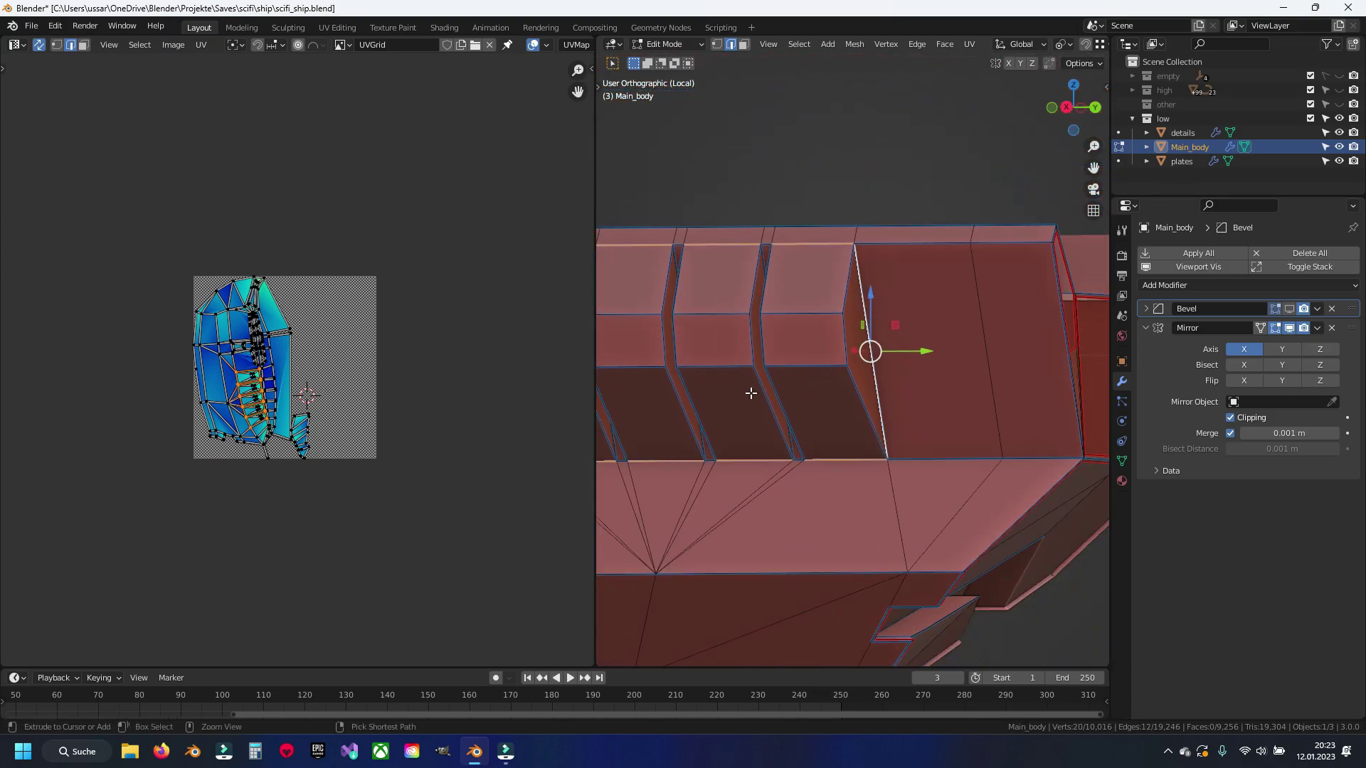
right_click(752, 395)
click(751, 392)
Step: Clear the selection and pick gap edges in three stepped rib gaps
key(alt+a)
scroll(750, 393, up, 3)
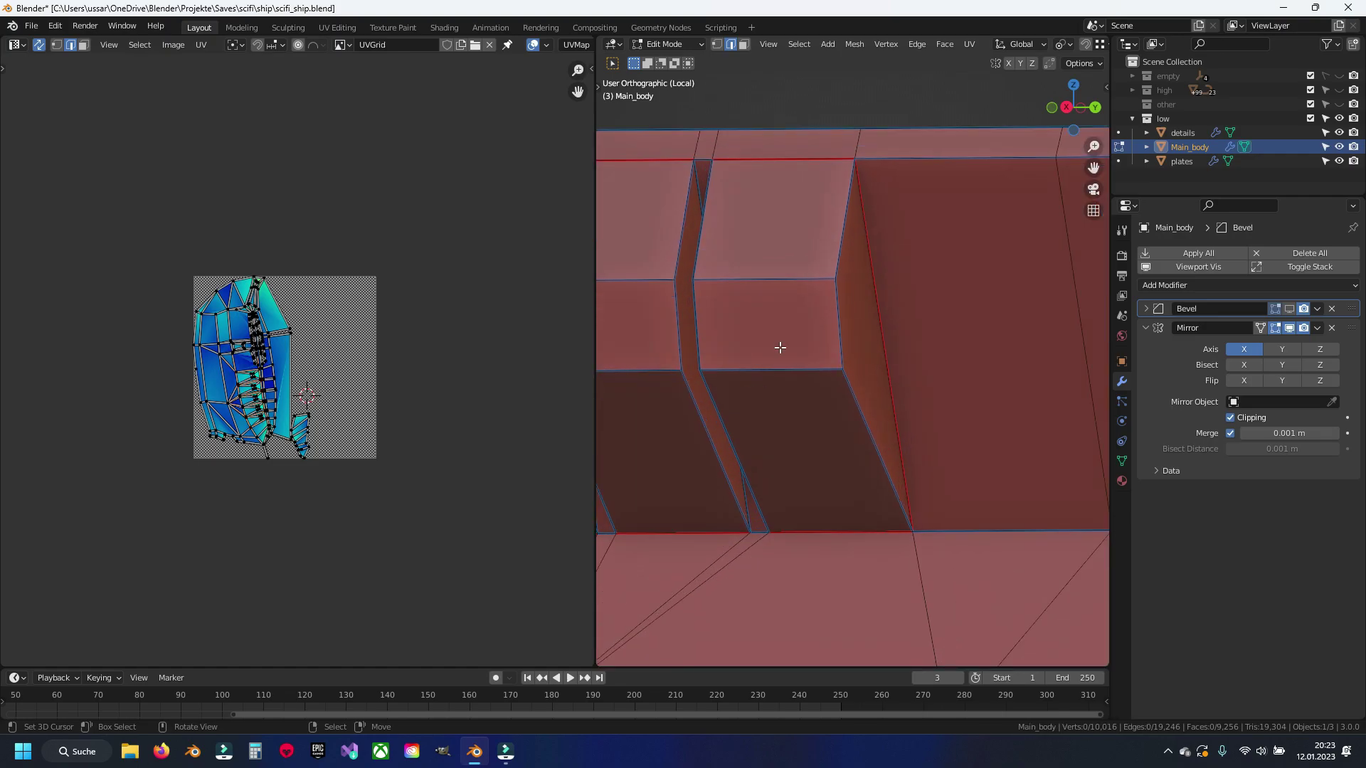
mouse_move(705, 332)
middle_down()
mouse_move(817, 238)
mouse_move(753, 220)
mouse_move(1031, 292)
middle_up()
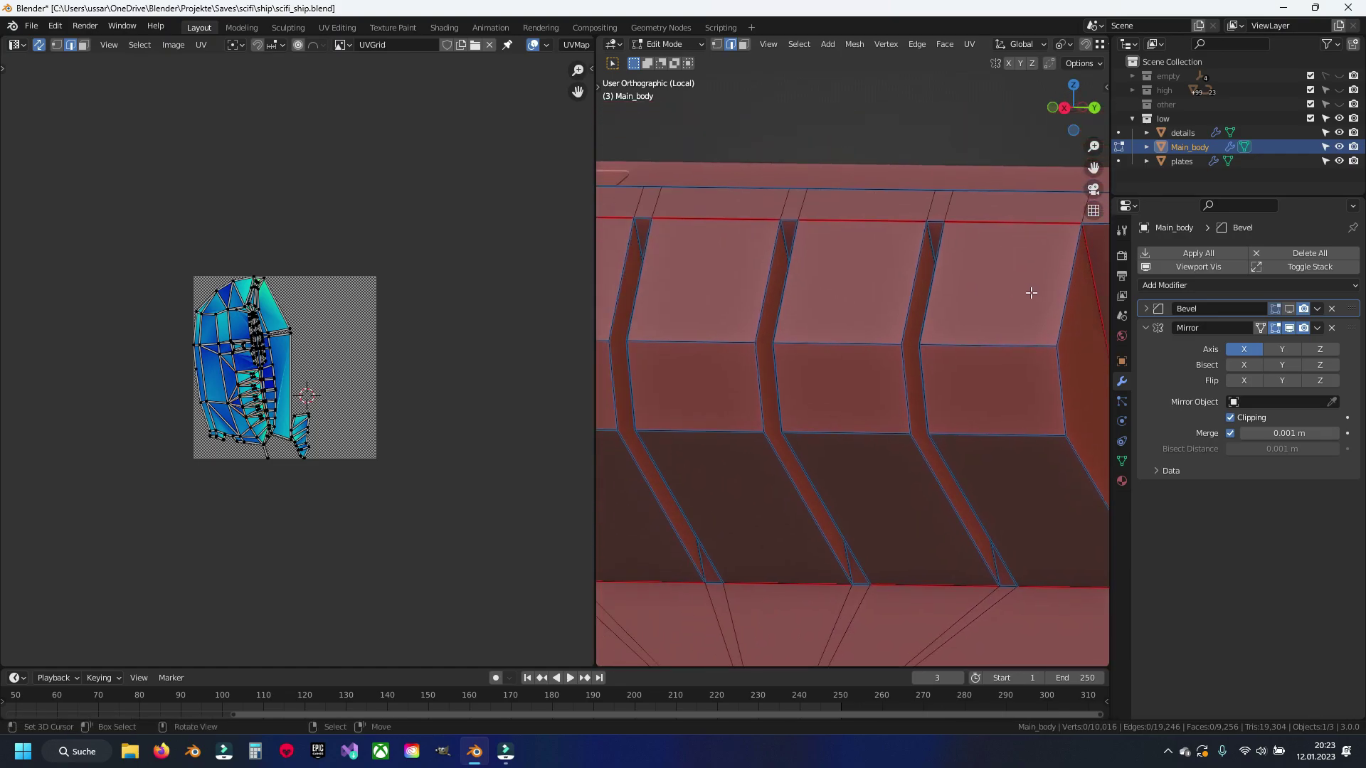
shift+click(793, 287)
middle_drag(683, 283, 854, 293)
shift+click(854, 293)
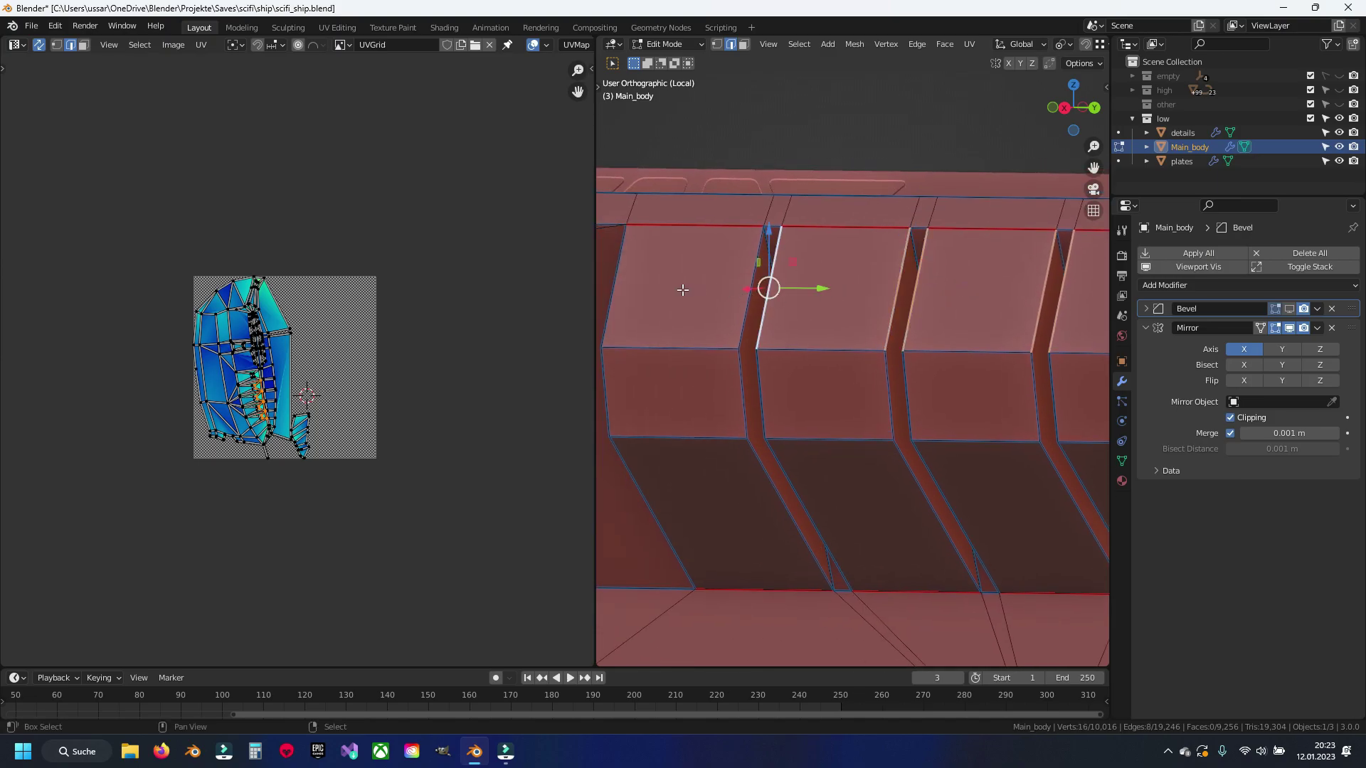
shift+click(632, 294)
Step: Add the lower-row rib gap edges, left through rightmost, to the selection
shift+middle_drag(719, 381, 752, 300)
click(713, 421)
shift+click(794, 414)
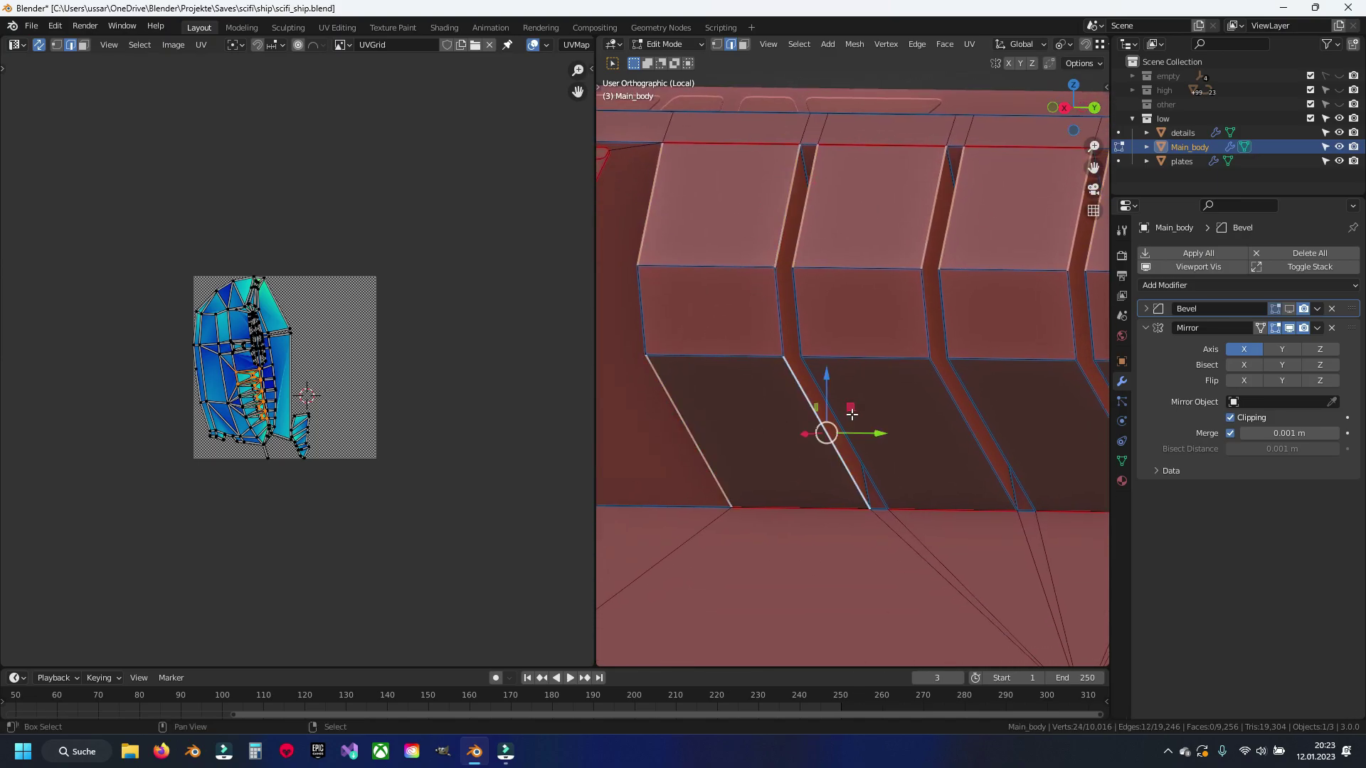
shift+click(957, 411)
shift+middle_drag(1063, 400, 991, 378)
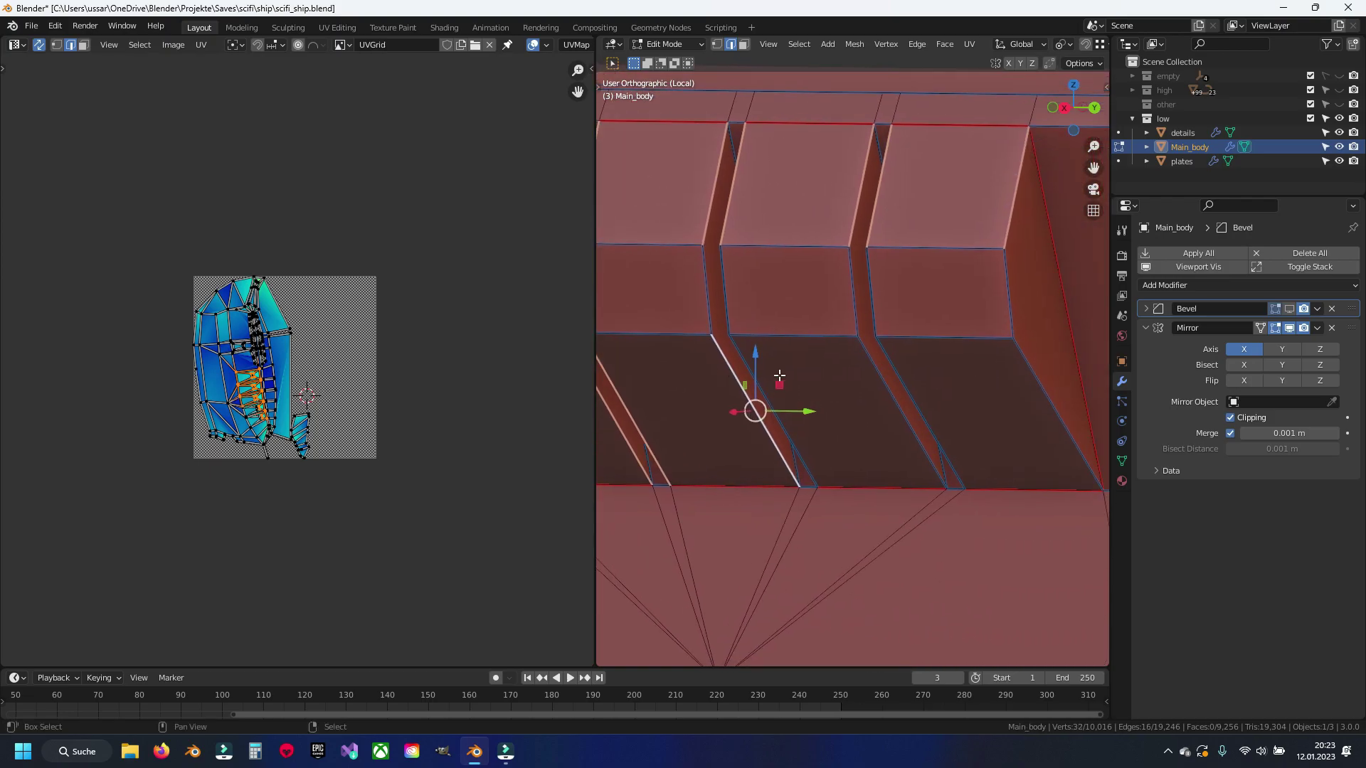
shift+click(866, 375)
shift+click(1006, 380)
Step: Mark the selected rib-gap edges as seams and unwrap the linked hull mesh
key(ctrl+e)
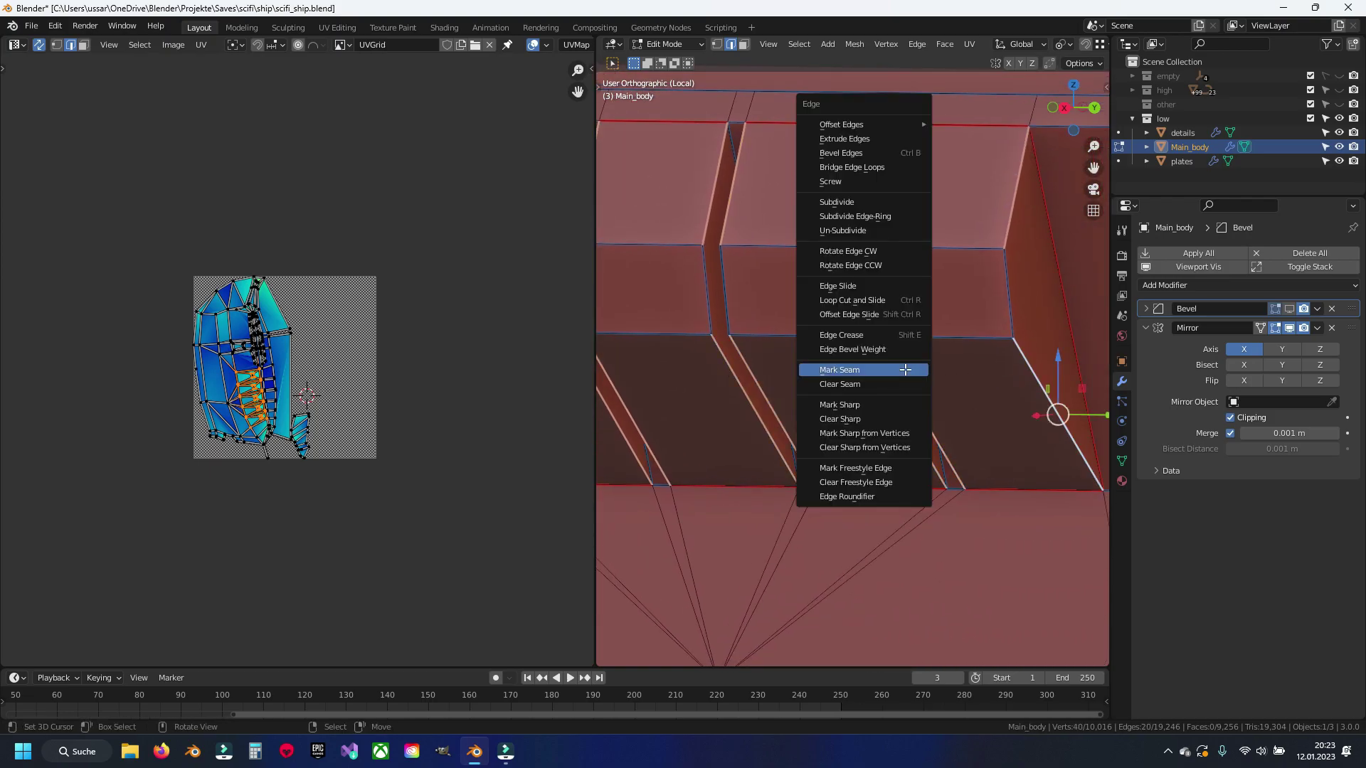
click(906, 371)
key(ctrl+l)
key(u)
click(905, 369)
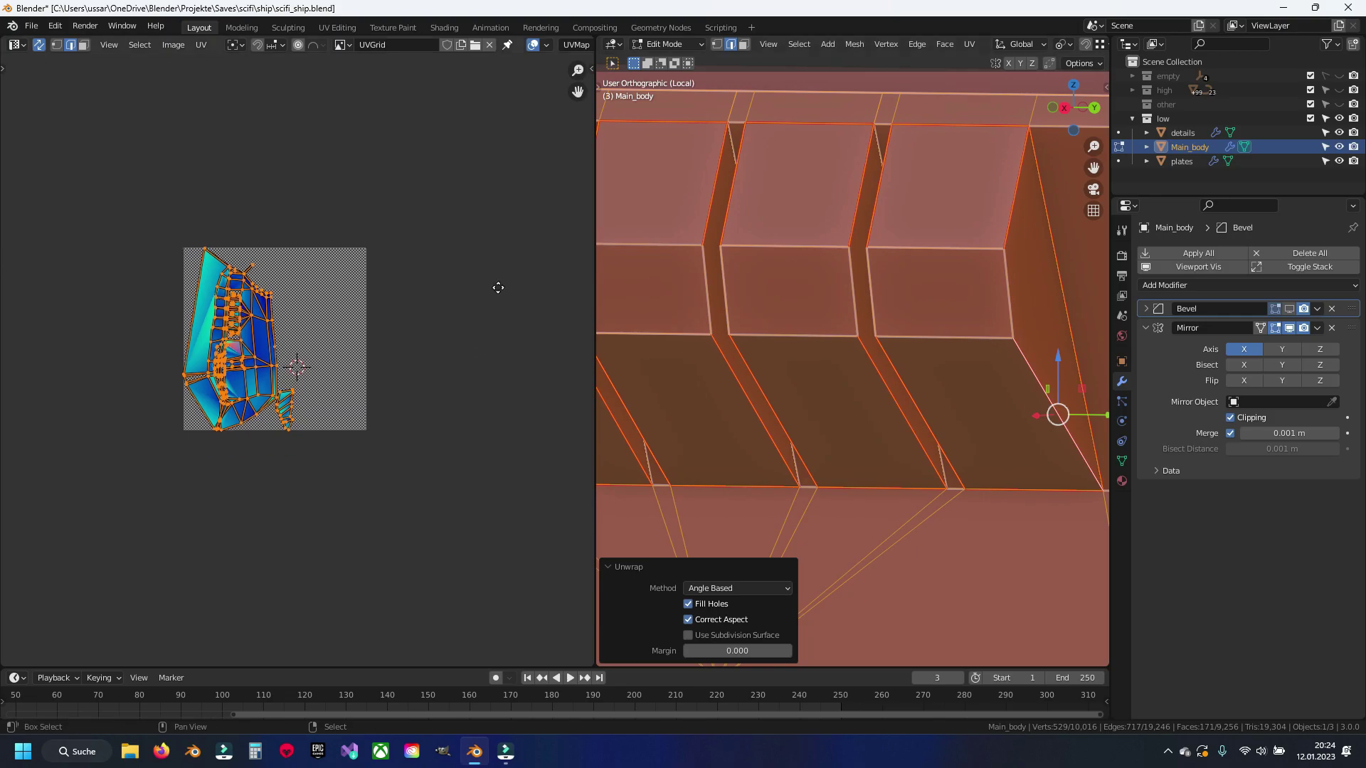
Step: Collapse the Mirror modifier panel, deselect everything and save the file
scroll(415, 297, up, 5)
click(1146, 328)
key(alt+a)
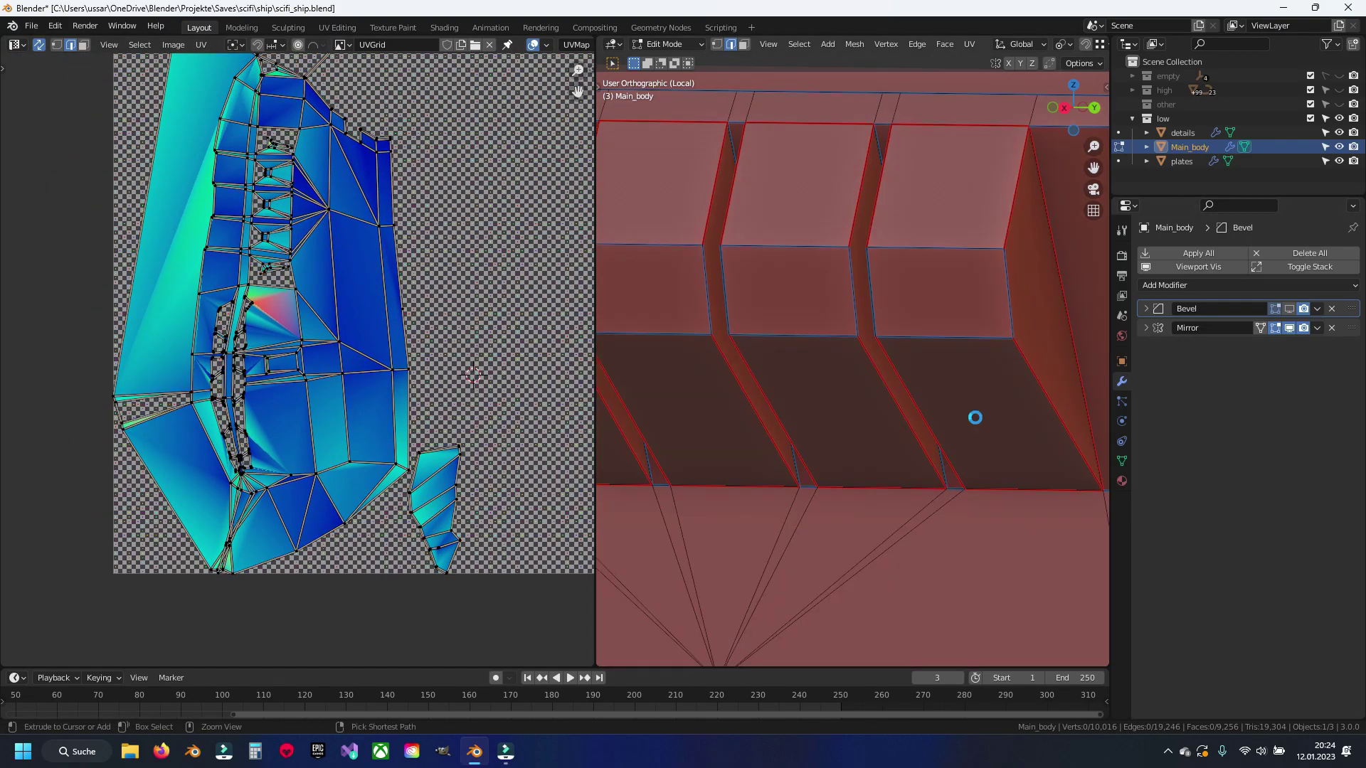
key(ctrl+s)
Step: Select edges along the hull's panel grooves
scroll(795, 322, down, 3)
mouse_move(794, 322)
middle_down()
mouse_move(807, 381)
mouse_move(765, 405)
middle_up()
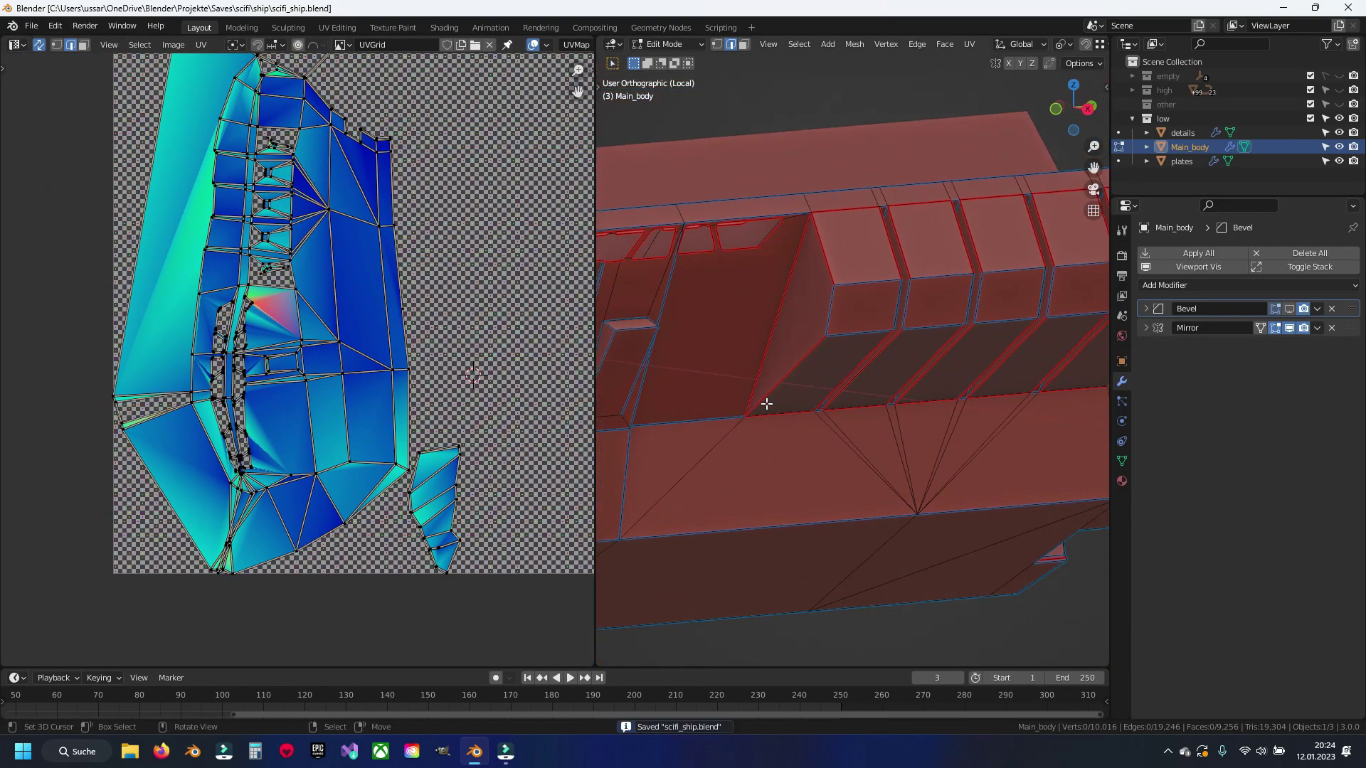
scroll(705, 436, up, 5)
scroll(801, 397, up, 3)
scroll(802, 397, up, 1)
scroll(301, 323, up, 2)
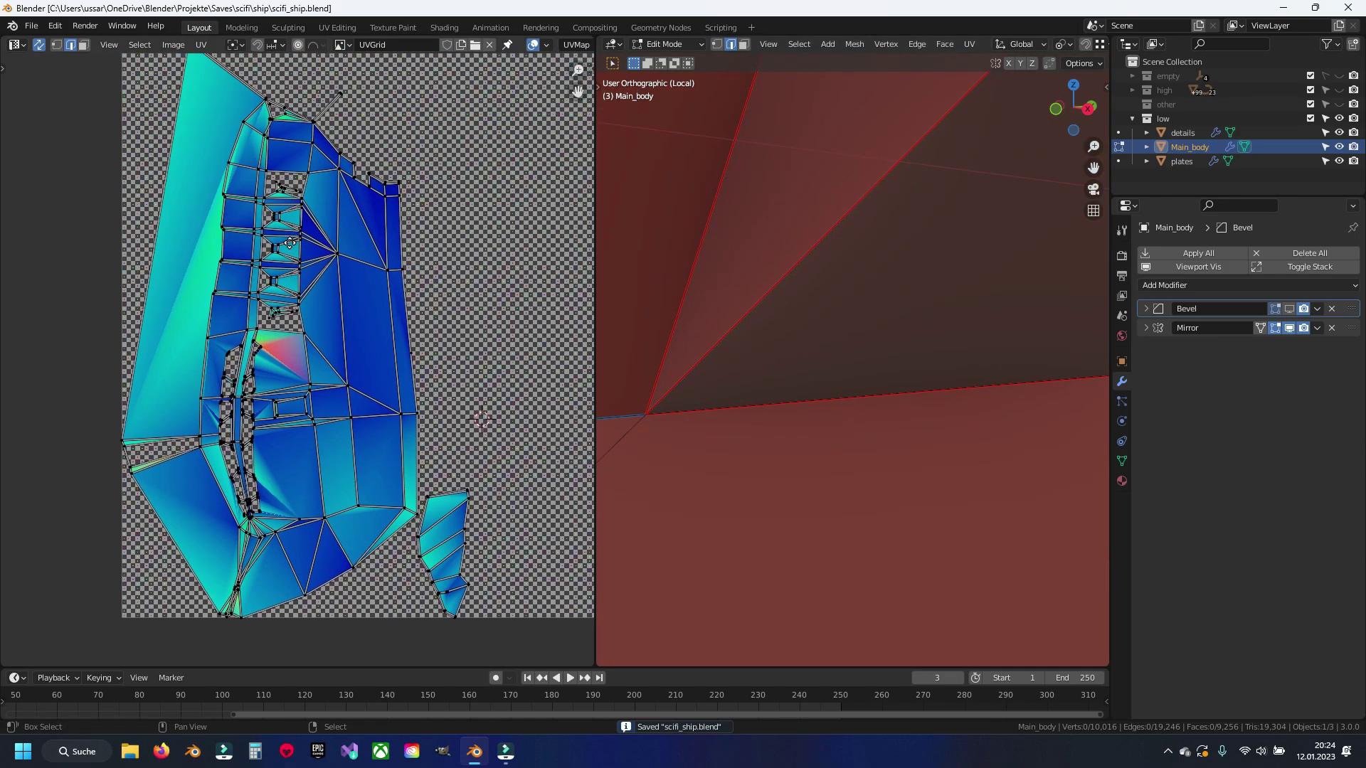
scroll(302, 324, up, 5)
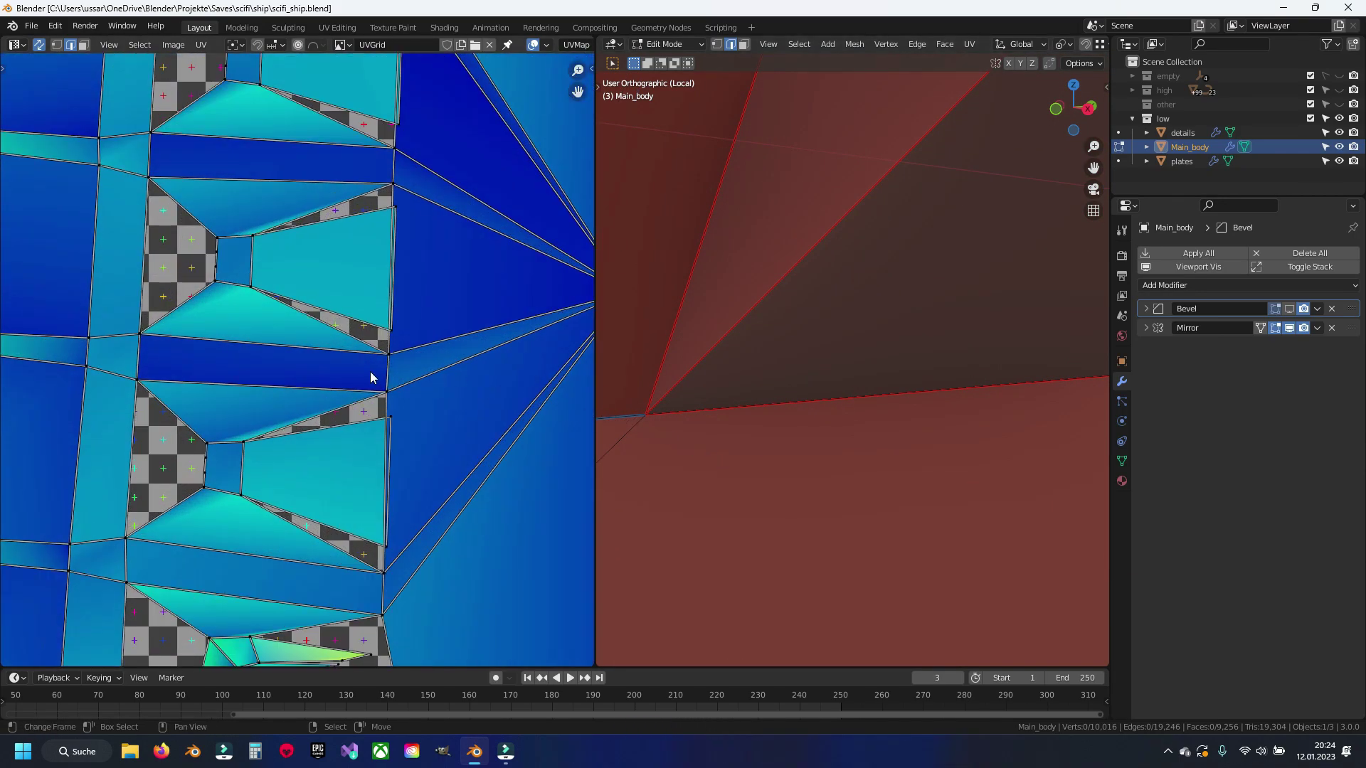
scroll(365, 344, up, 2)
scroll(337, 342, down, 3)
scroll(760, 345, down, 4)
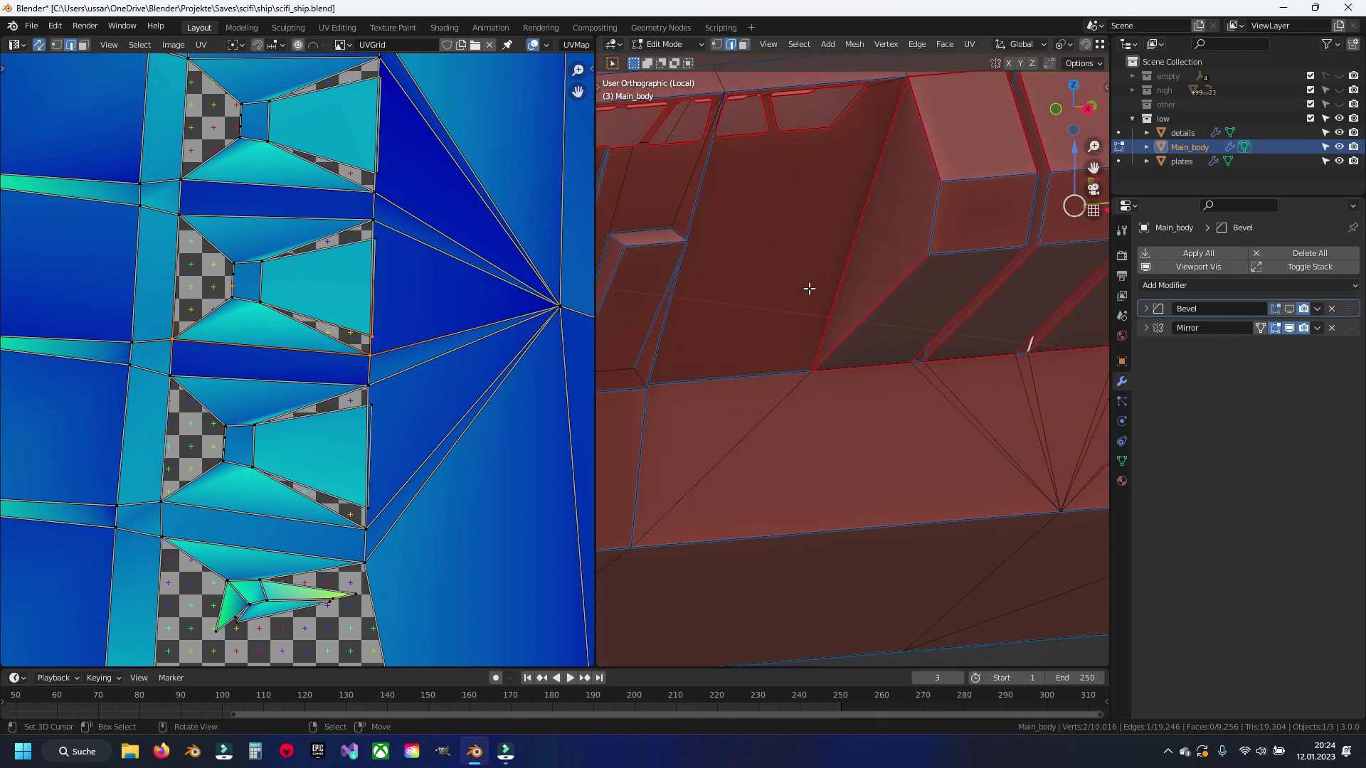
scroll(811, 290, down, 2)
click(742, 378)
middle_drag(742, 378, 845, 380)
scroll(846, 380, up, 2)
scroll(723, 285, up, 4)
click(723, 284)
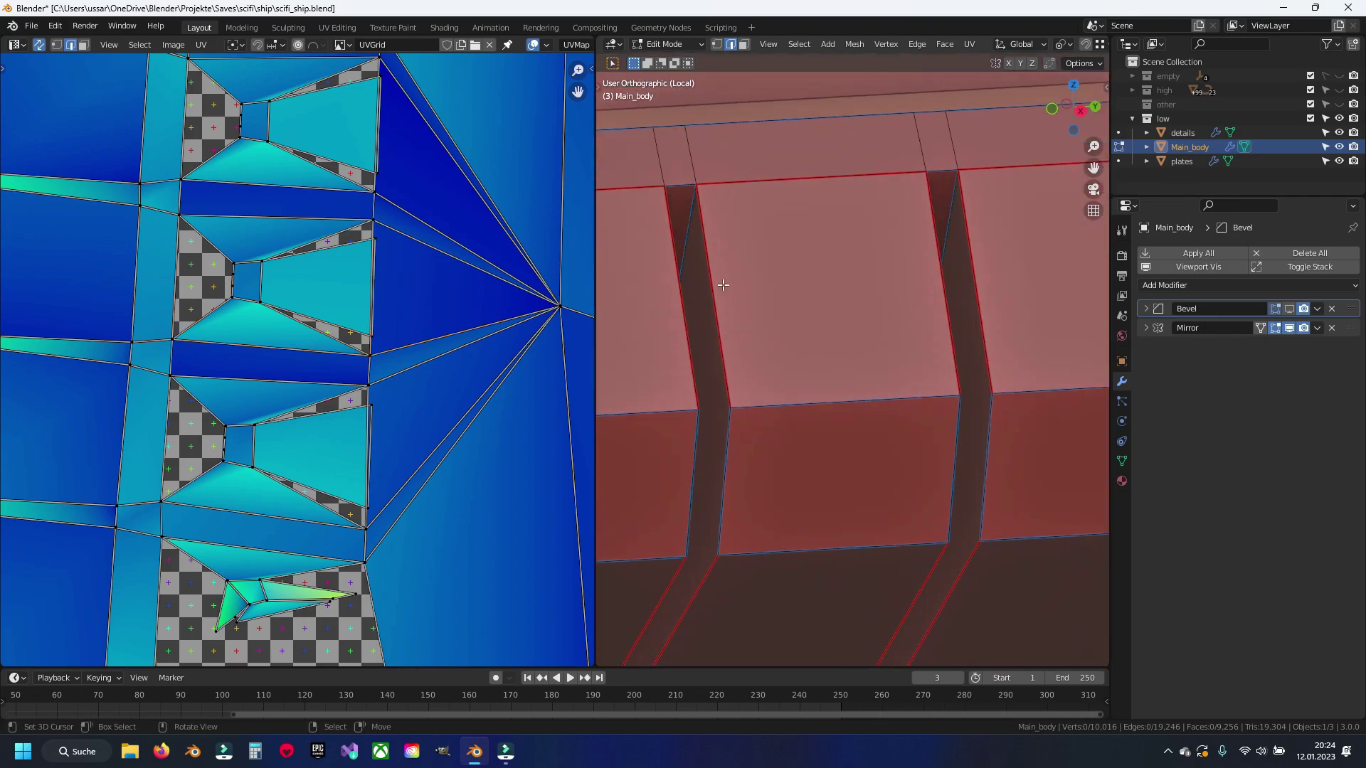
shift+click(947, 170)
Step: Select the linked hull geometry and unwrap it again into UV islands
shift+middle_drag(948, 171, 885, 283)
mouse_move(982, 277)
middle_down()
mouse_move(854, 299)
mouse_move(783, 341)
mouse_move(806, 354)
middle_up()
scroll(854, 299, down, 3)
scroll(757, 367, up, 5)
mouse_move(729, 326)
shift+middle_down()
mouse_move(804, 372)
mouse_move(848, 376)
shift+middle_up()
shift+middle_drag(701, 341, 794, 376)
key(ctrl+e)
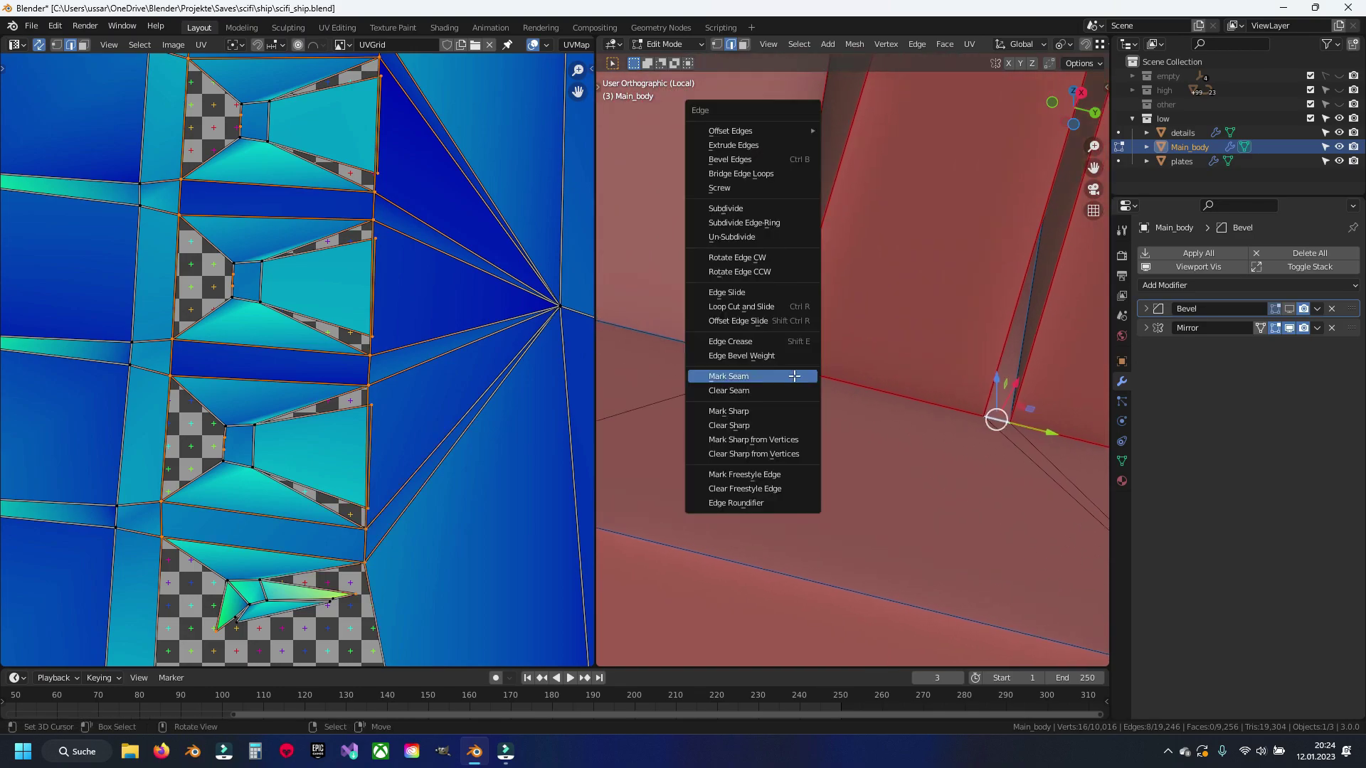
key(Escape)
key(ctrl+l)
key(u)
click(794, 375)
Step: Box-select the small rib UV islands in face mode and move them elsewhere in the layout
scroll(310, 288, down, 5)
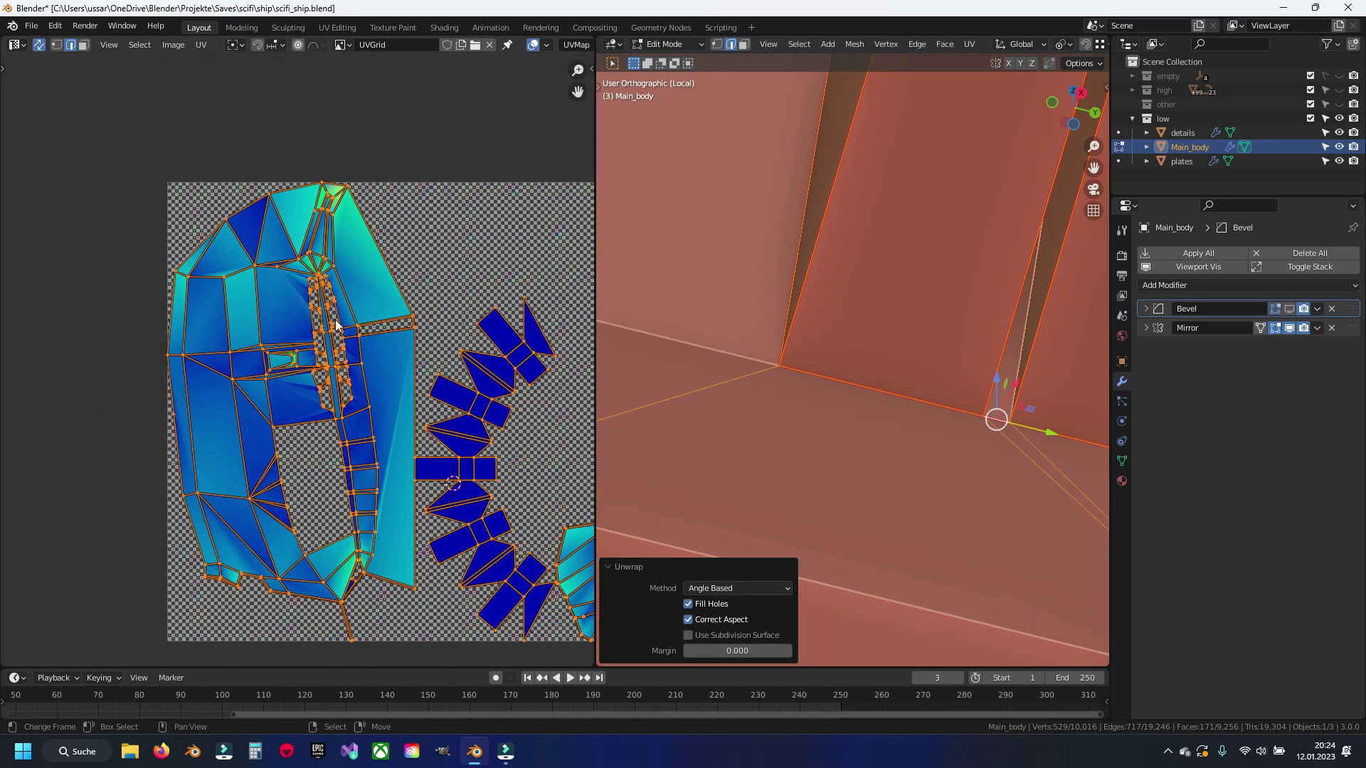
scroll(309, 288, up, 1)
scroll(310, 288, up, 5)
key(3)
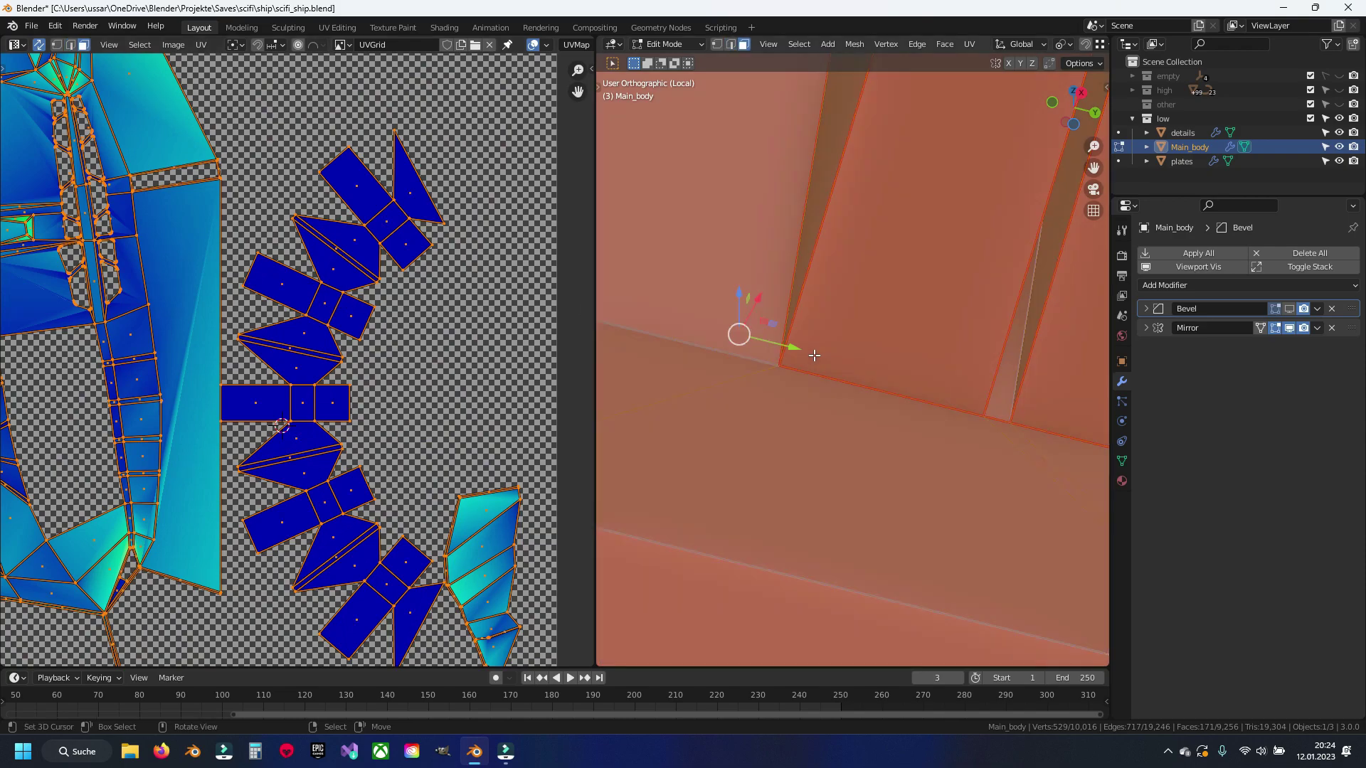
key(alt+a)
drag(276, 182, 422, 627)
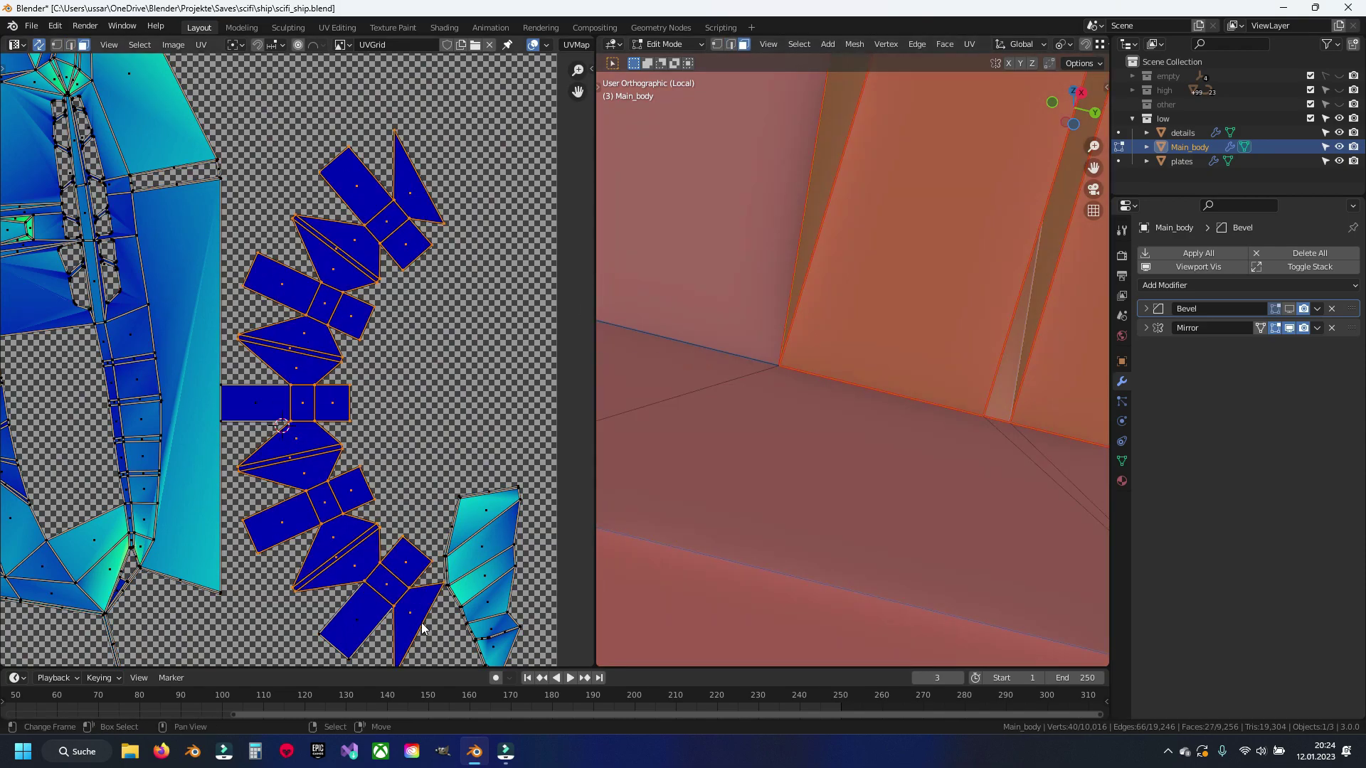
scroll(402, 578, down, 6)
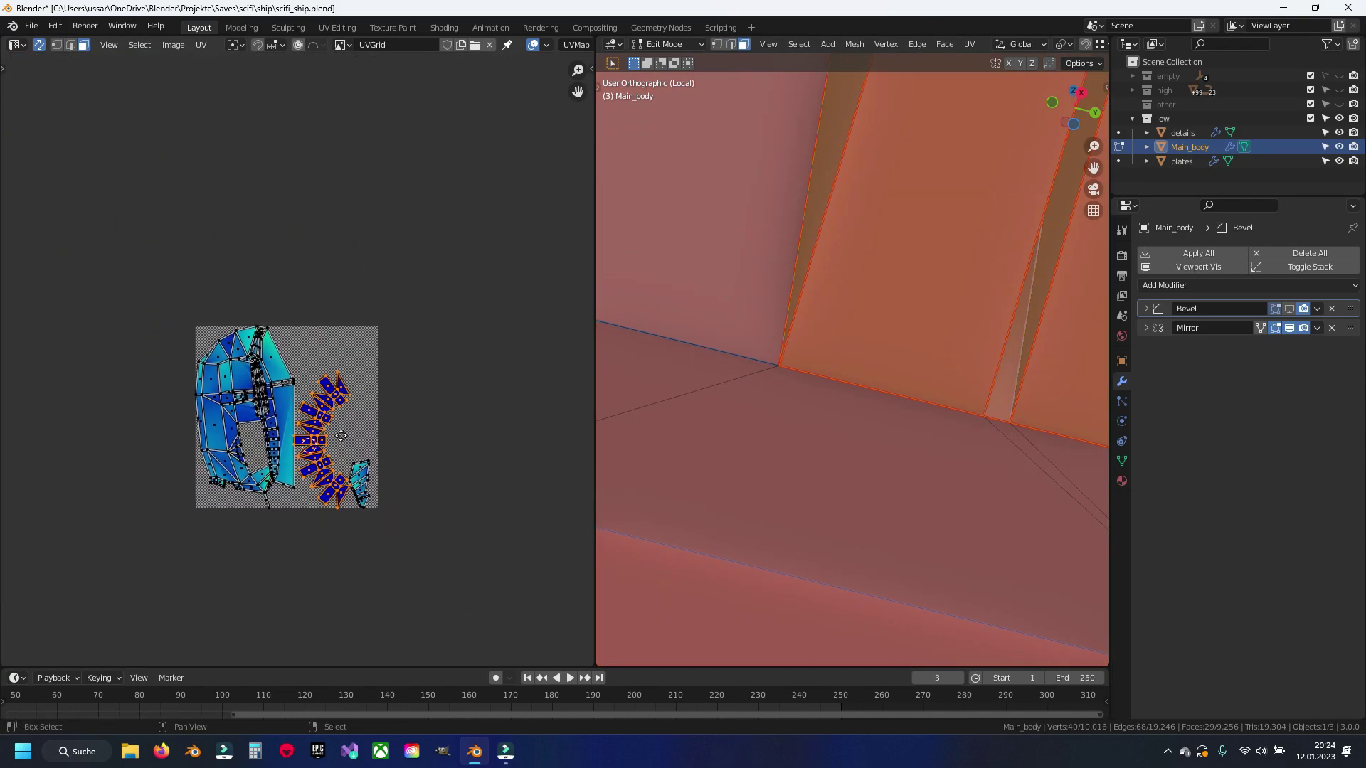
key(g)
click(546, 388)
Step: Return to edge select mode and save the file
key(2)
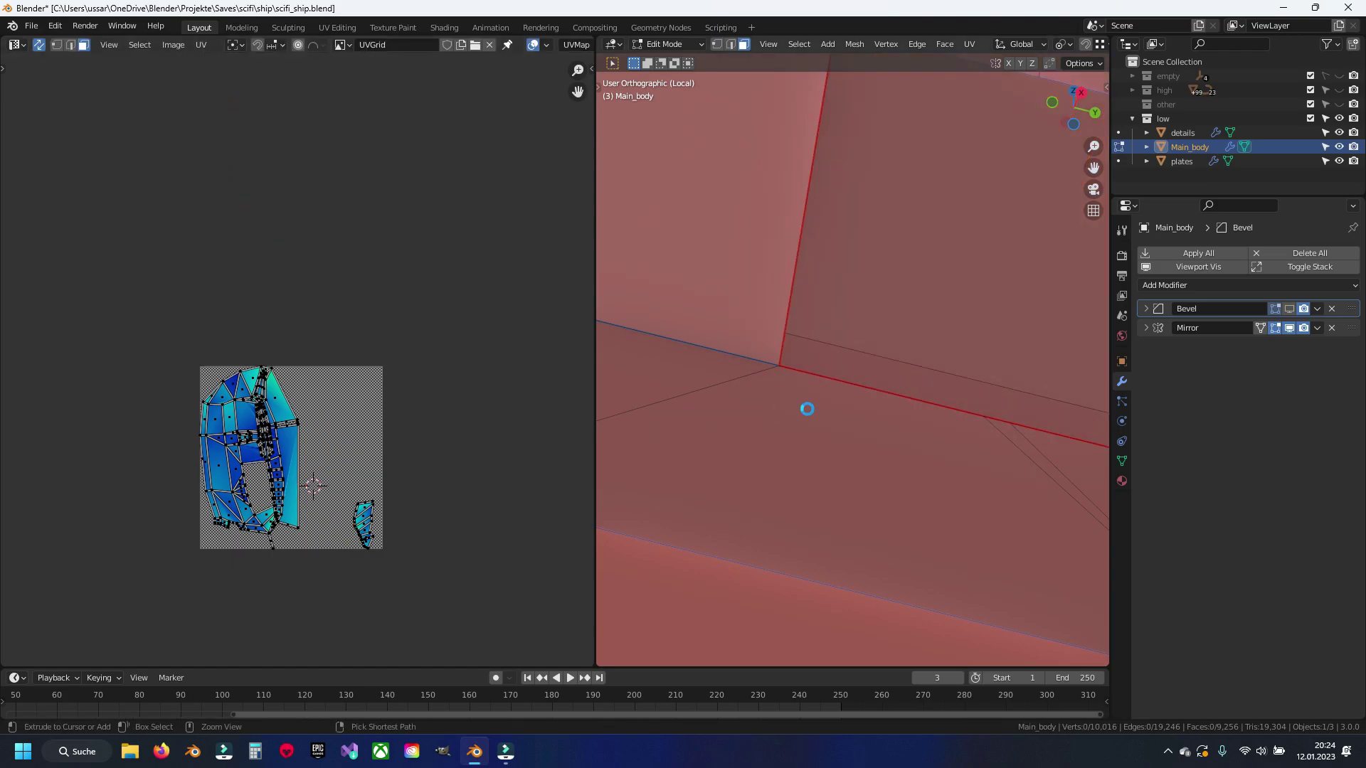
key(ctrl+s)
scroll(808, 405, down, 6)
mouse_move(818, 405)
middle_down()
mouse_move(899, 445)
mouse_move(900, 473)
mouse_move(649, 442)
mouse_move(747, 473)
middle_up()
scroll(874, 425, up, 2)
scroll(874, 424, up, 5)
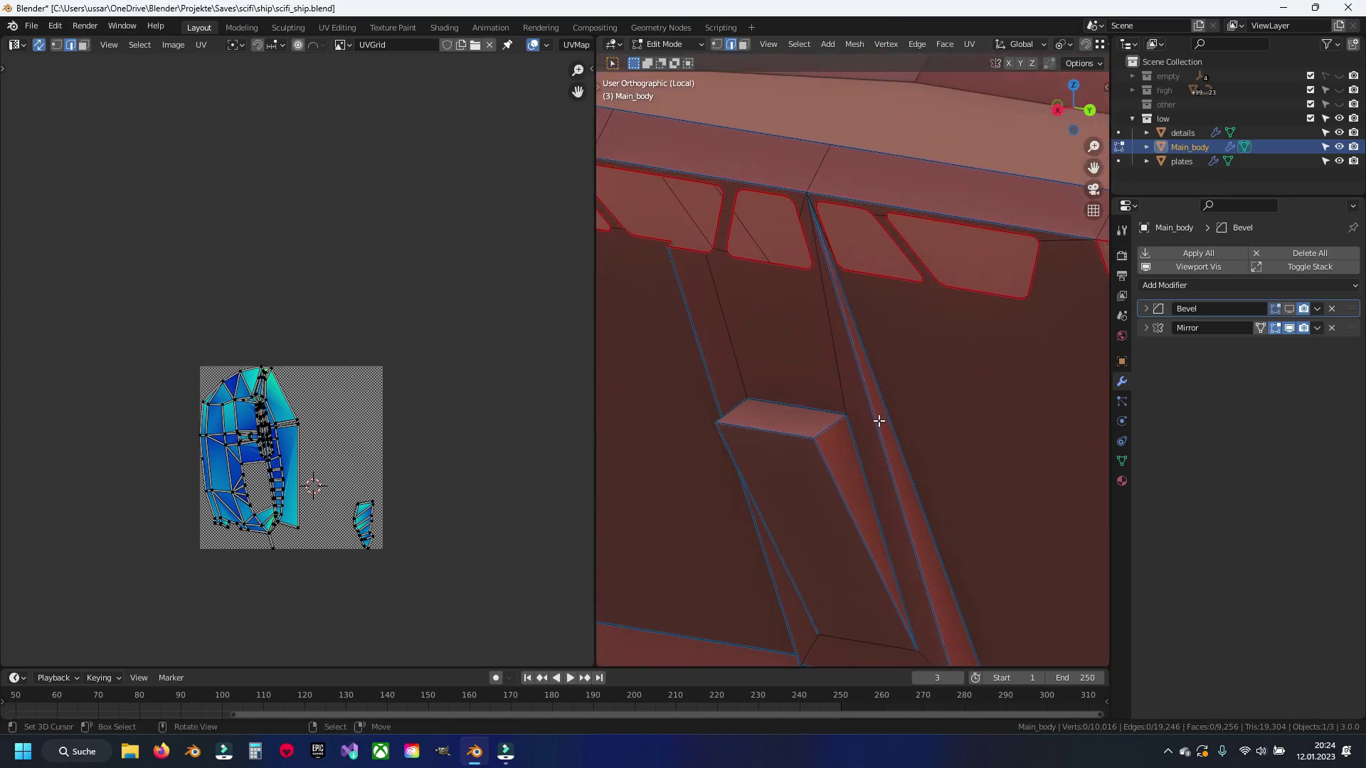
scroll(818, 360, up, 1)
Step: Mark an edge loop running along the pillar as a seam
click(814, 302)
scroll(814, 299, down, 2)
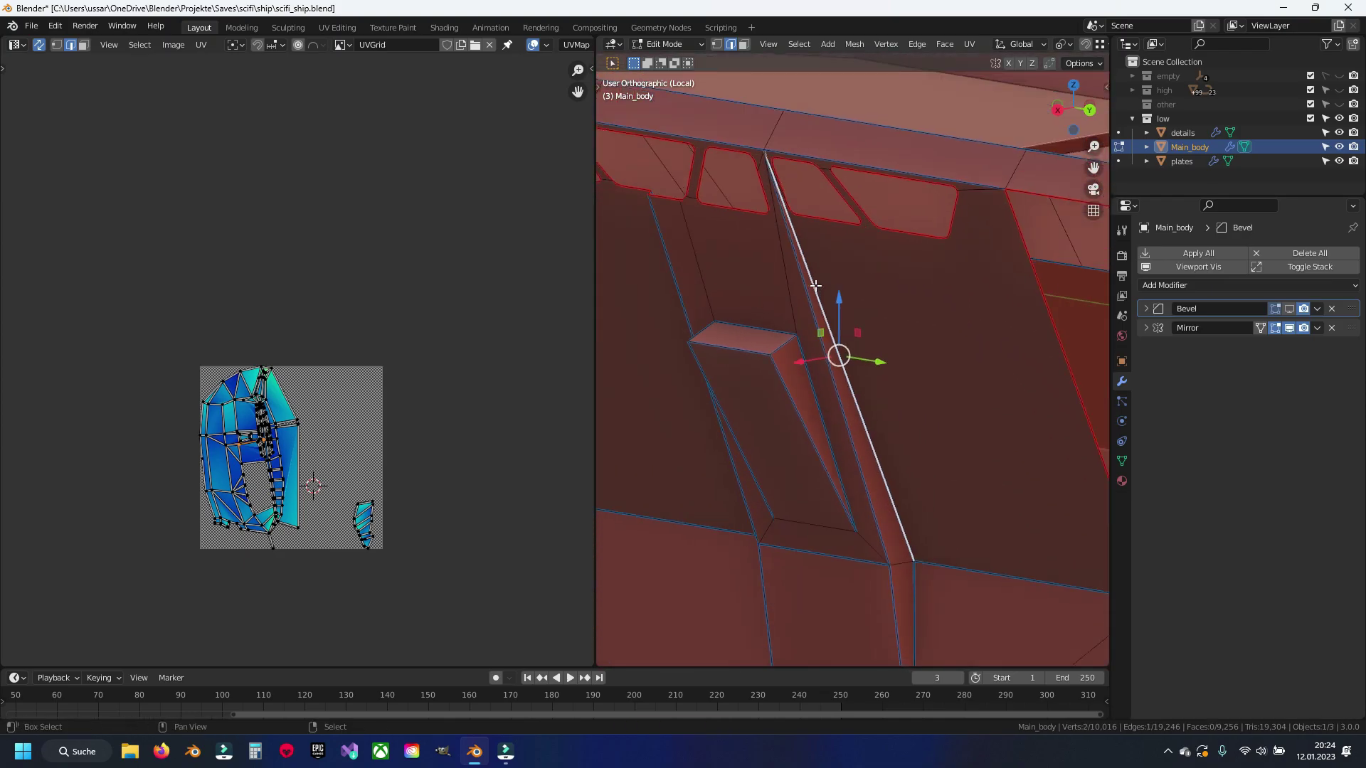
scroll(817, 290, down, 2)
scroll(817, 311, up, 2)
scroll(814, 316, down, 3)
mouse_move(827, 396)
middle_down()
mouse_move(942, 396)
mouse_move(863, 381)
mouse_move(875, 354)
mouse_move(924, 441)
mouse_move(894, 490)
middle_up()
alt+click(754, 398)
right_click(925, 439)
click(975, 439)
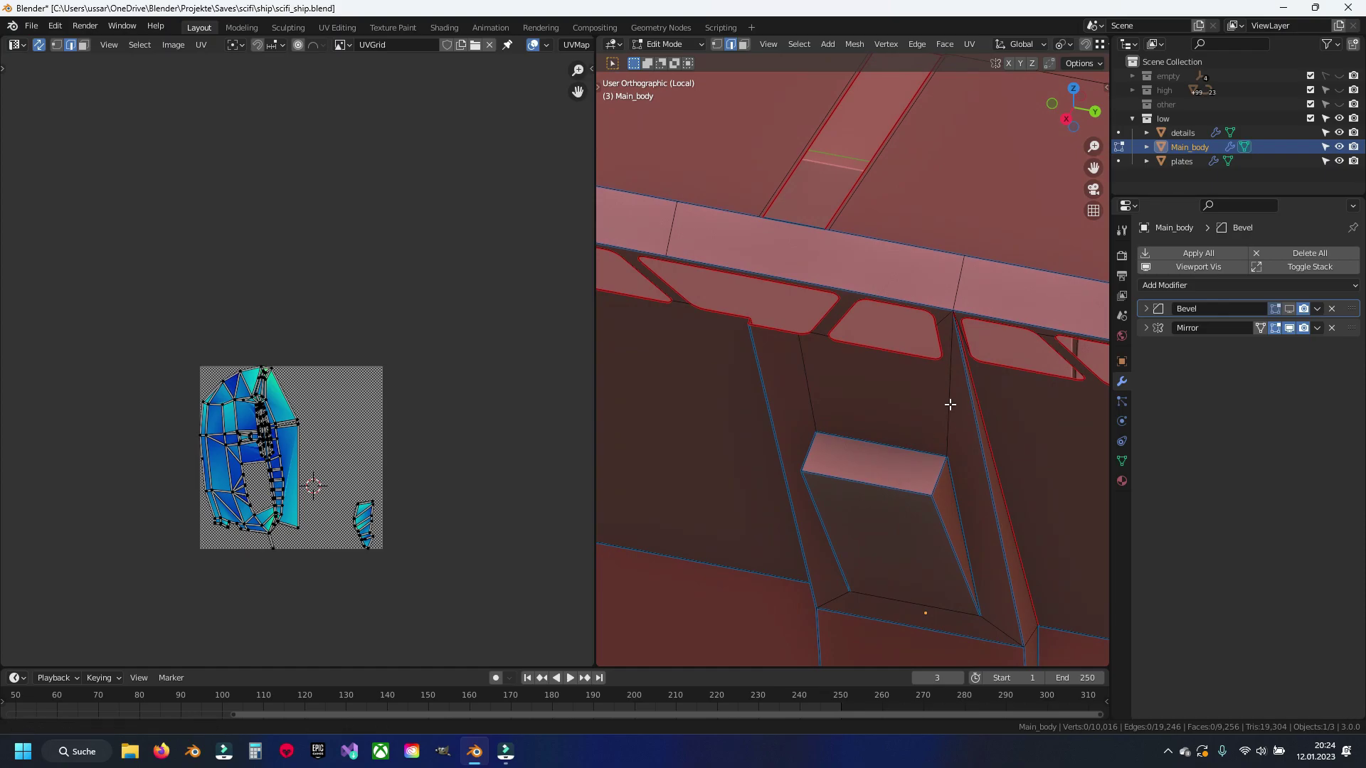
Step: Mark three edges on the sides of the pillar box as seams
middle_drag(951, 405, 964, 519)
click(960, 543)
middle_drag(957, 576, 883, 443)
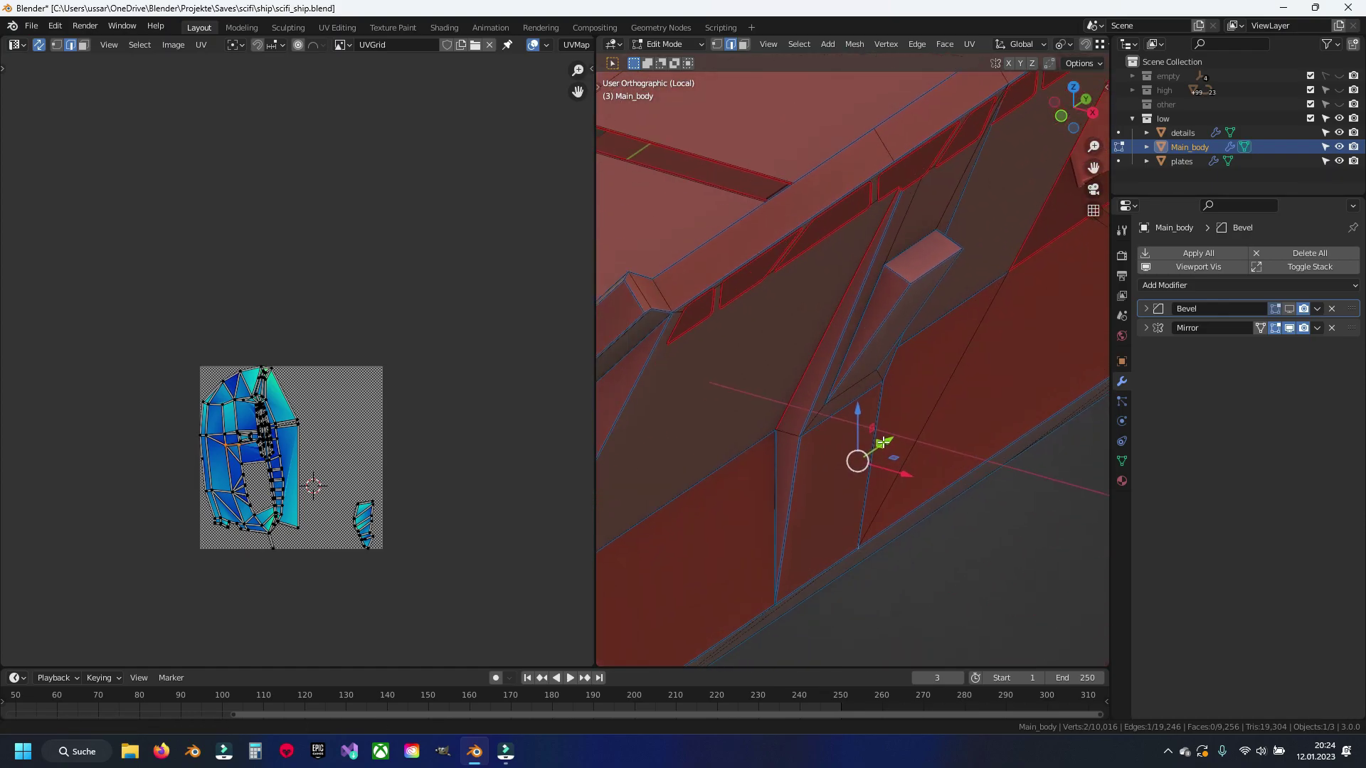
shift+click(771, 502)
mouse_move(754, 504)
middle_down()
mouse_move(770, 384)
mouse_move(822, 513)
mouse_move(814, 381)
middle_up()
shift+click(811, 381)
mouse_move(921, 394)
middle_down()
mouse_move(953, 418)
mouse_move(839, 479)
middle_up()
right_click(839, 479)
click(839, 479)
Step: Mark an edge on the pillar box top as a seam
click(941, 241)
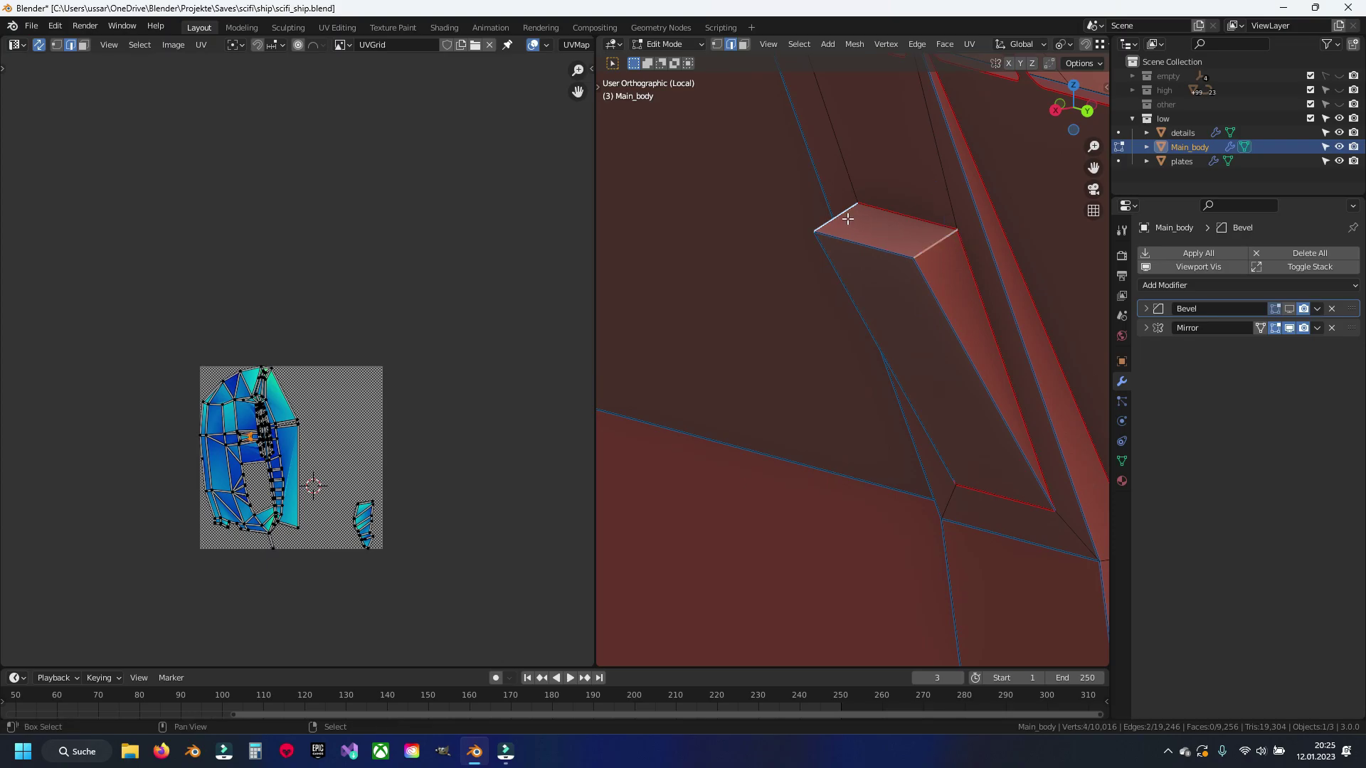
key(ctrl+e)
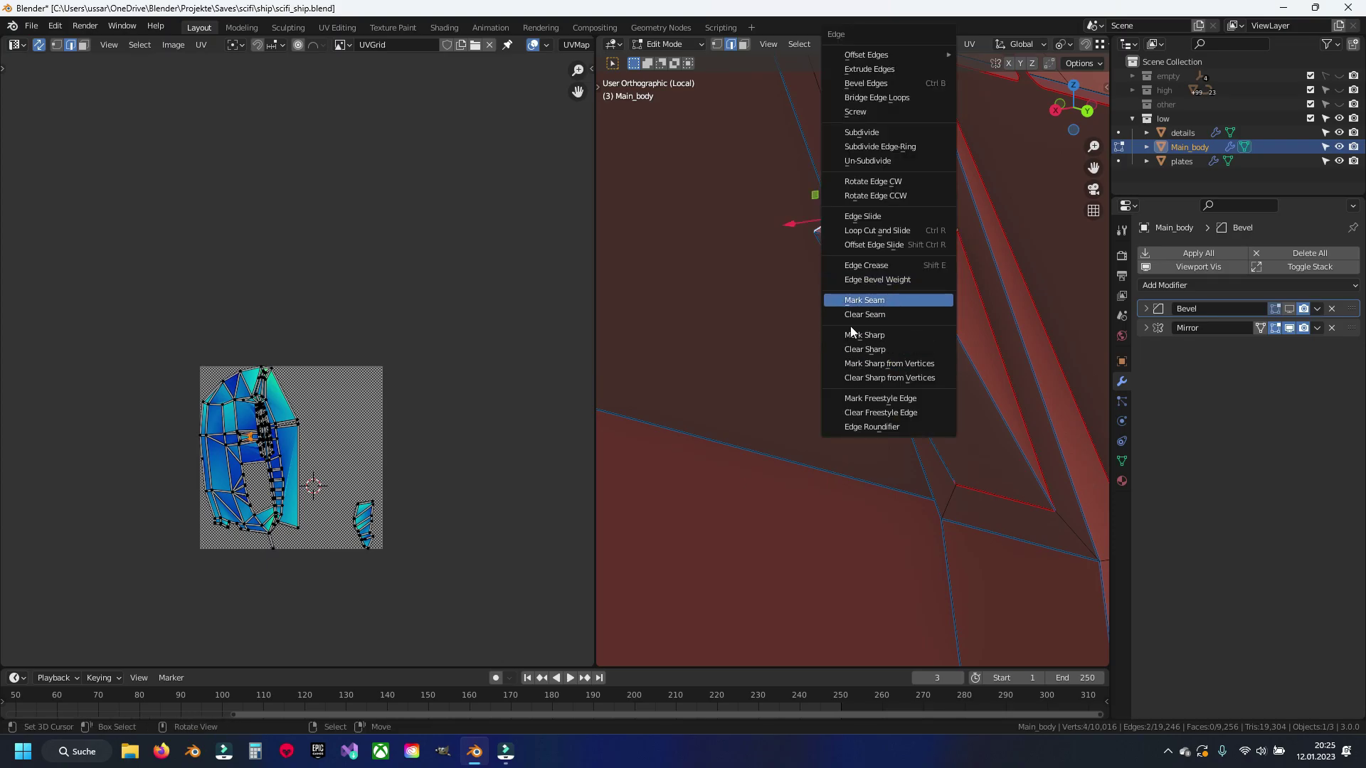
click(851, 327)
mouse_move(851, 327)
middle_down()
mouse_move(952, 361)
mouse_move(765, 408)
mouse_move(804, 402)
mouse_move(825, 252)
mouse_move(805, 260)
middle_up()
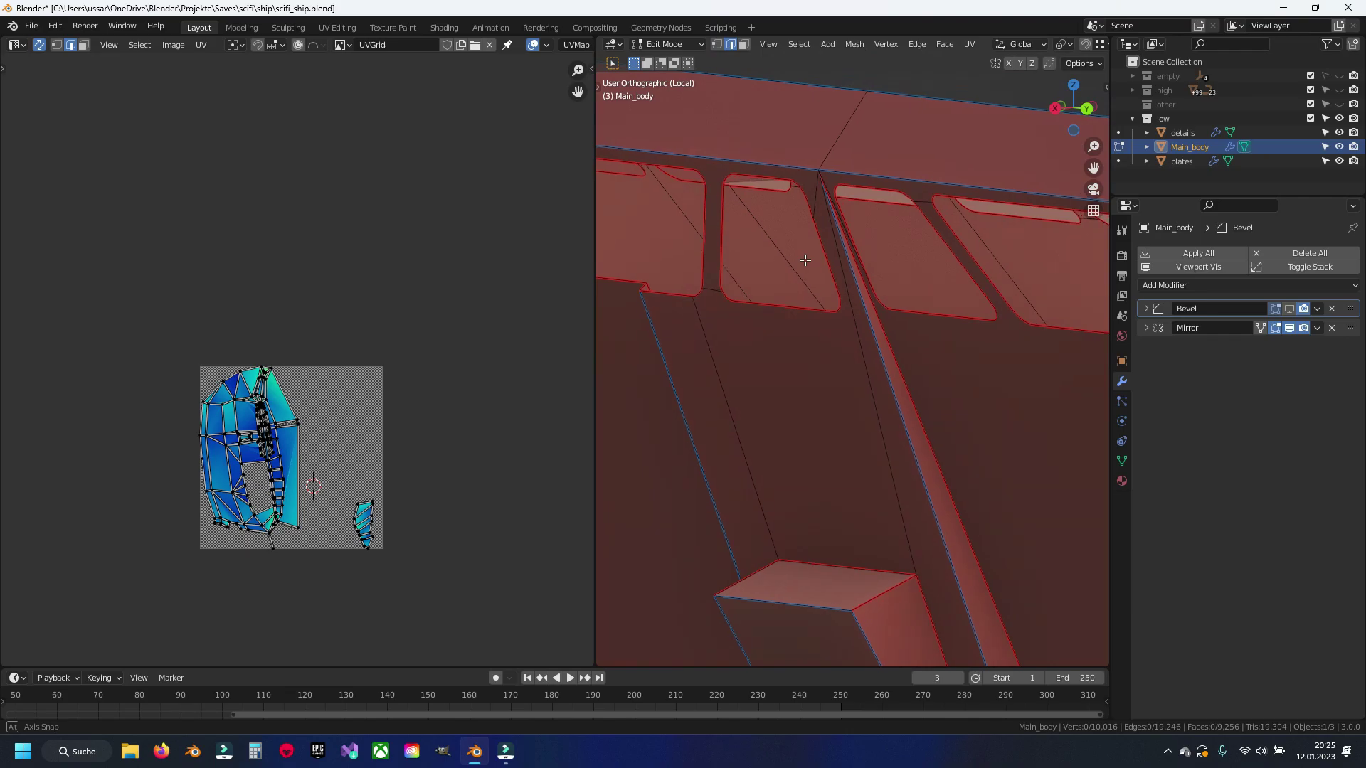
Step: Mark the two vertical edges beside the pillar base as seams
ctrl+middle_drag(935, 454, 866, 291)
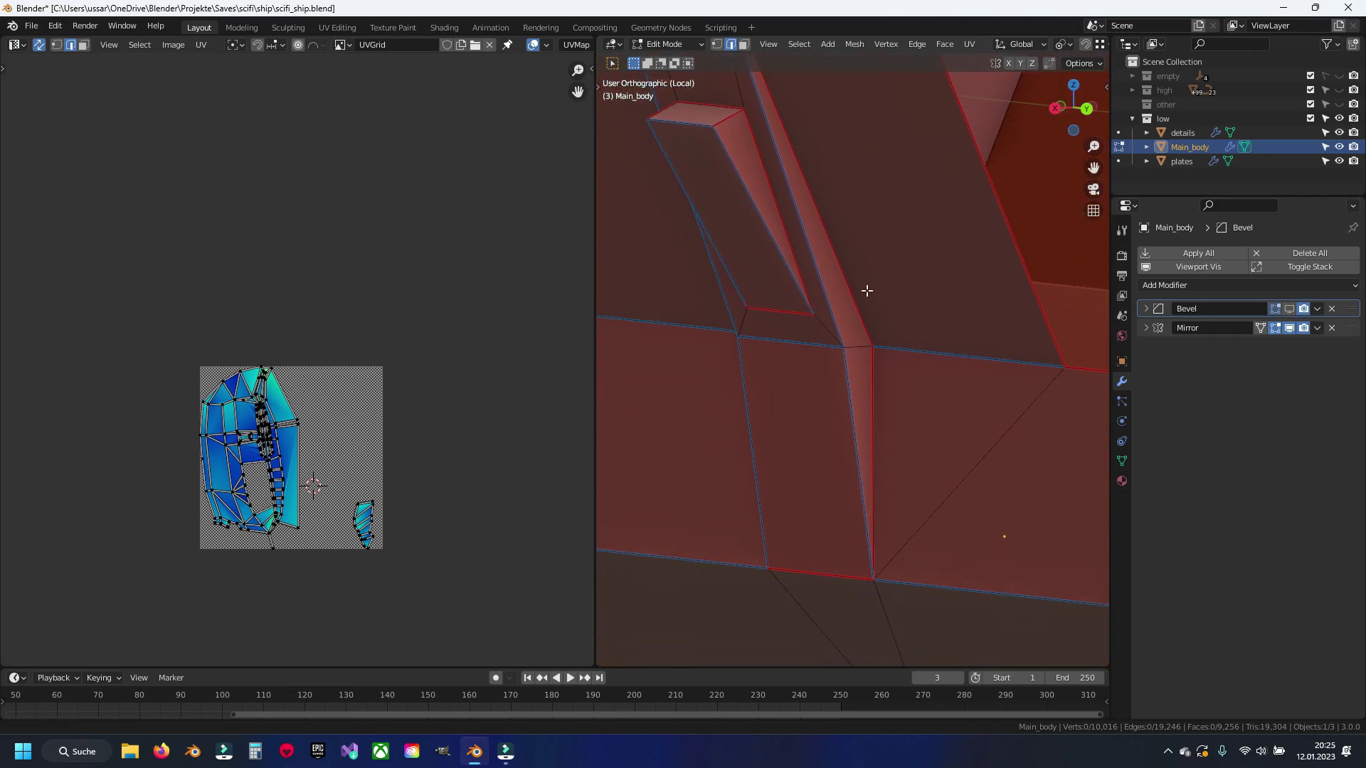
alt+click(864, 427)
alt+shift+click(762, 420)
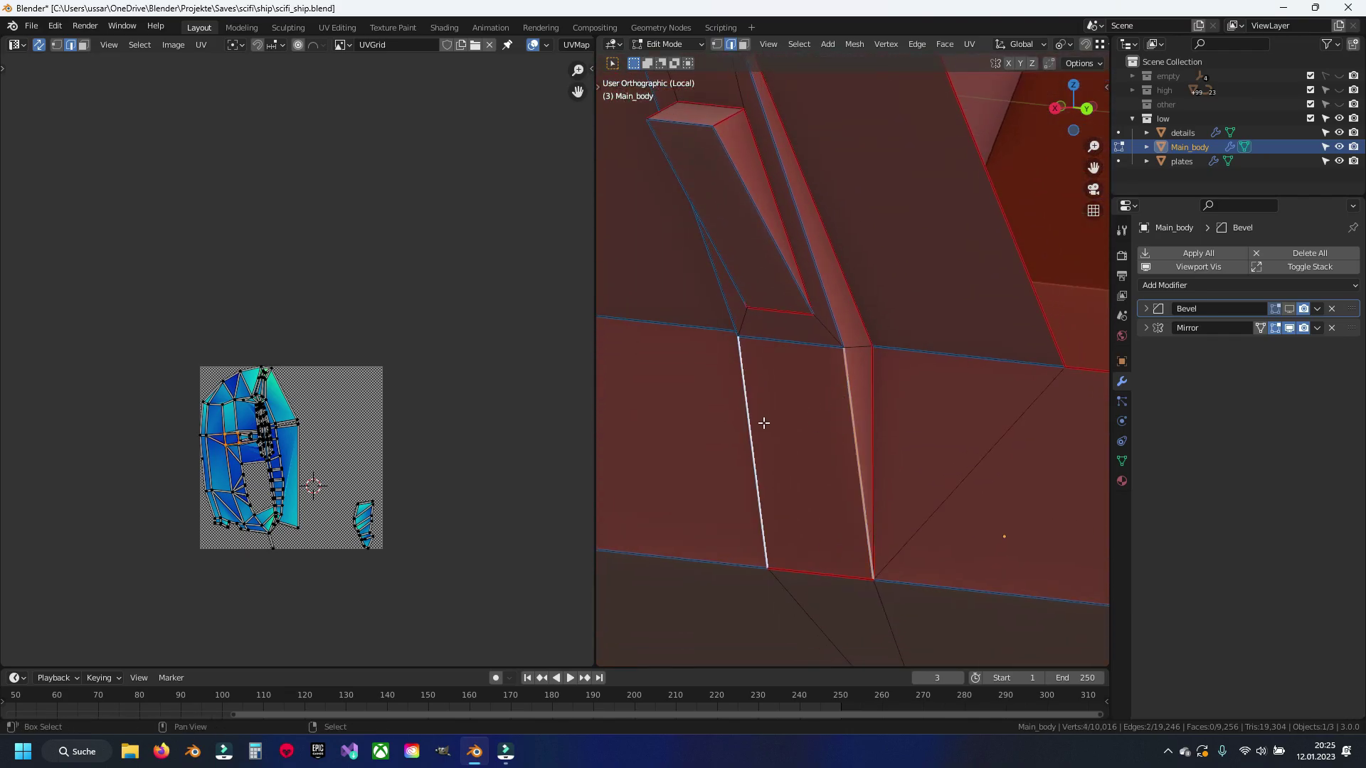
key(ctrl+e)
click(762, 424)
shift+middle_drag(802, 305, 830, 377)
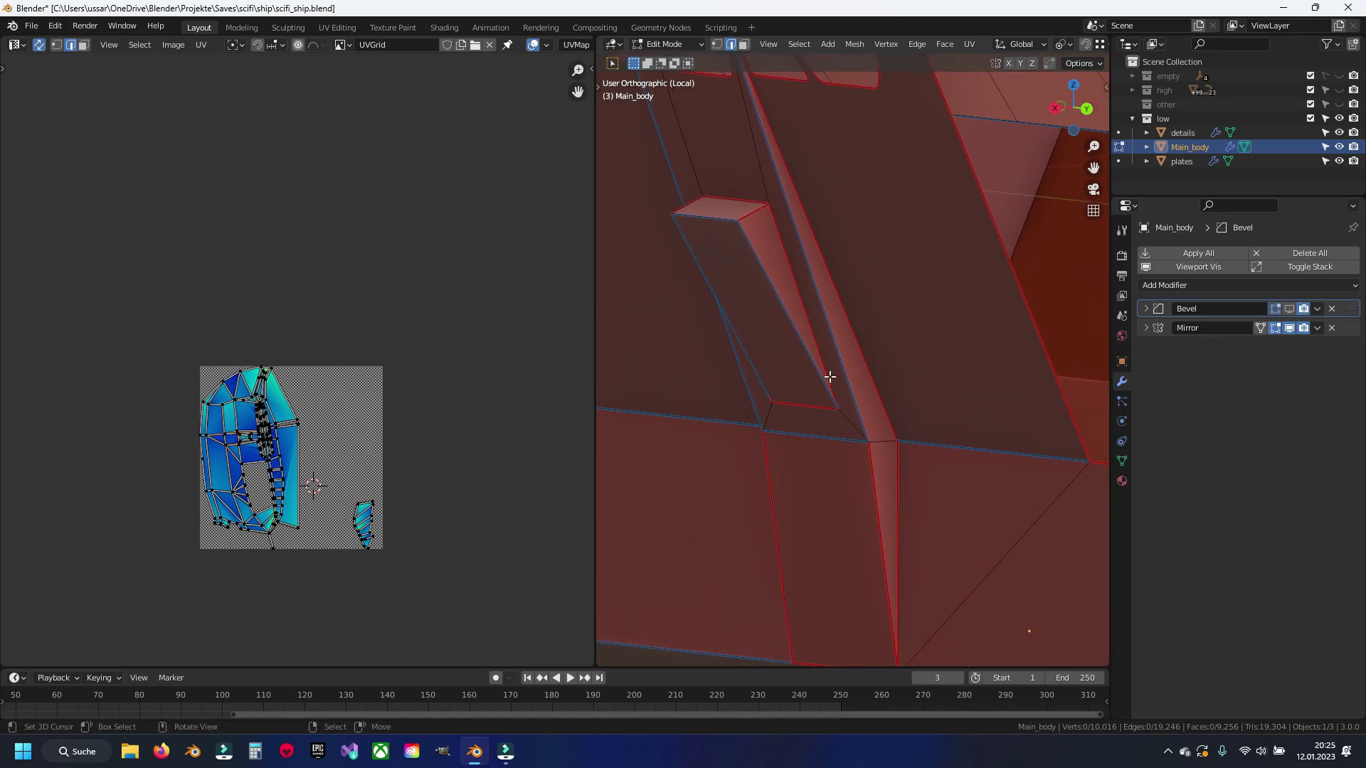
key(ctrl+z)
Step: Mark the horizontal edge loop beneath the pillar as a seam
alt+click(882, 444)
middle_drag(883, 444, 676, 445)
key(ctrl+e)
click(676, 445)
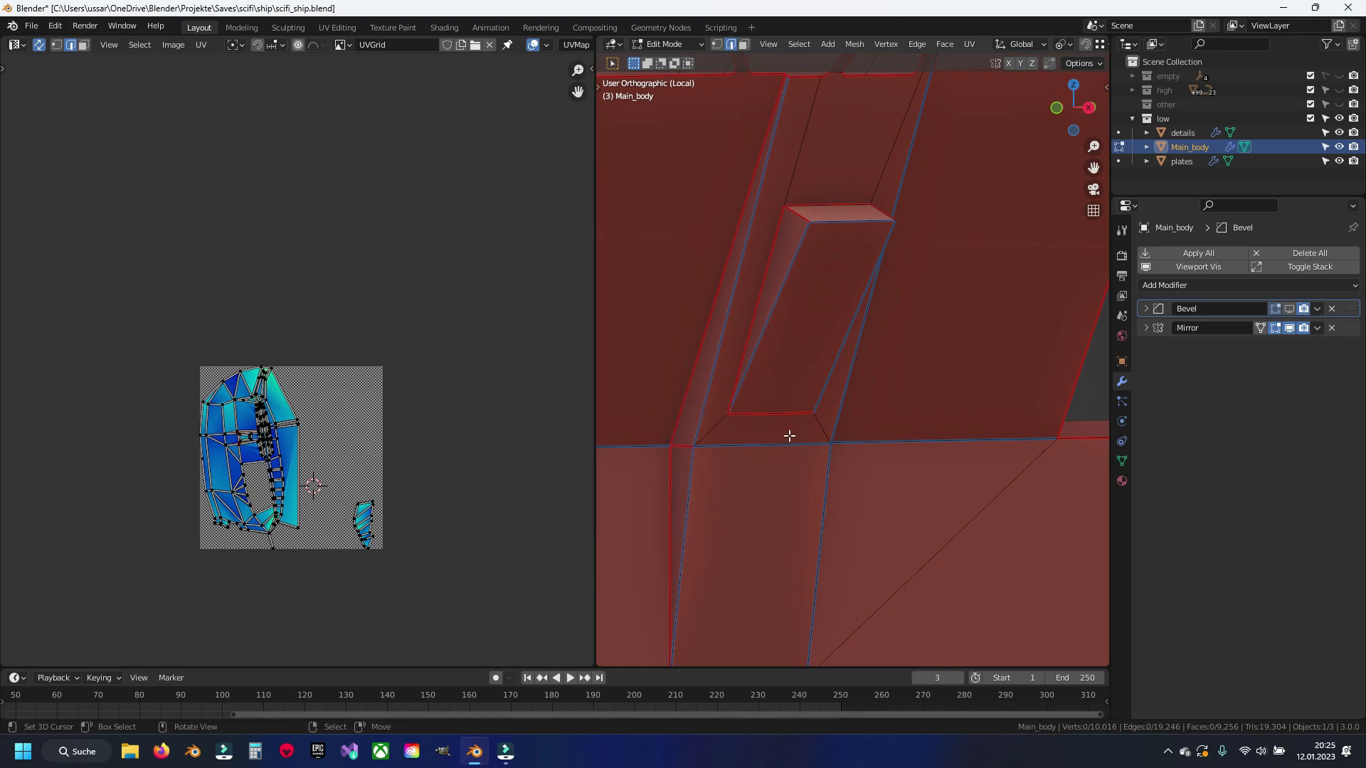
Step: Unwrap the linked Main_body mesh and select the small block's new UV island
key(ctrl+l)
key(u)
click(790, 437)
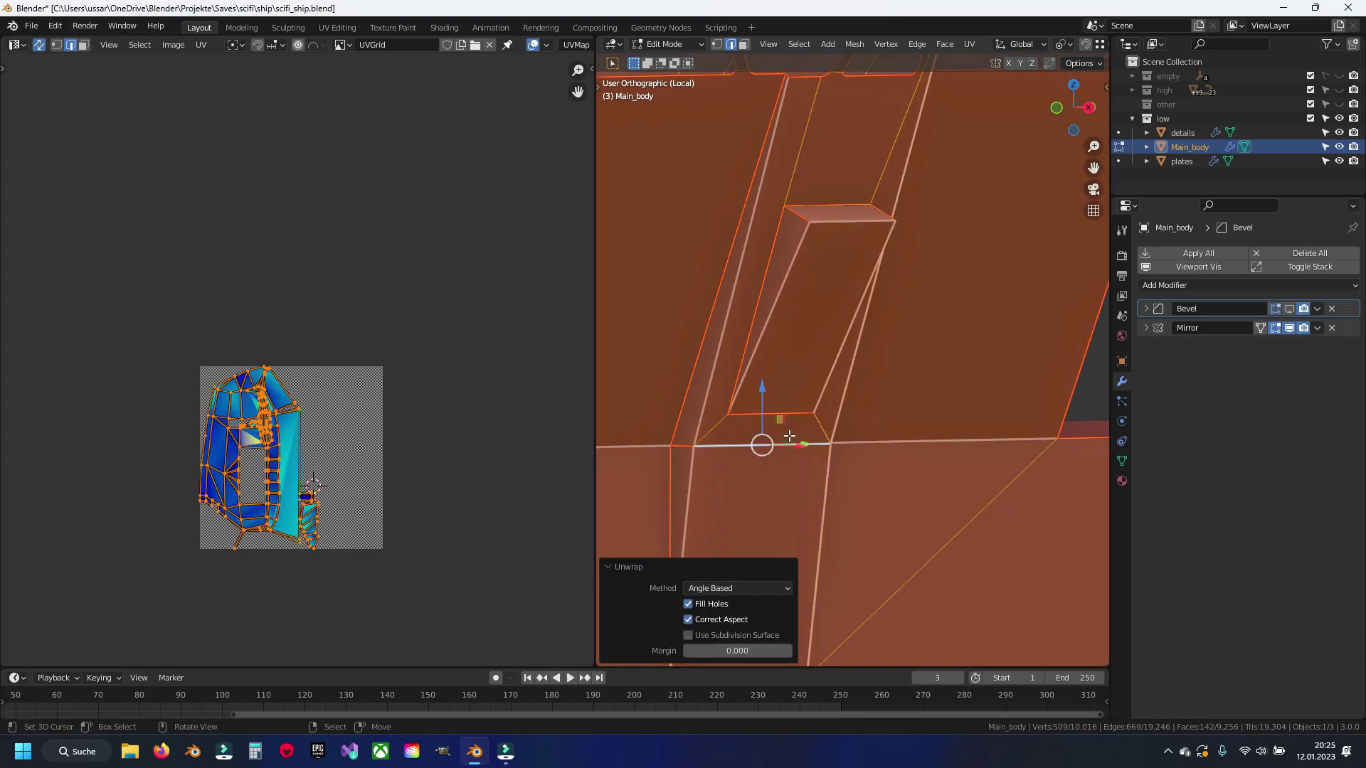
scroll(335, 344, up, 2)
scroll(338, 341, up, 3)
scroll(341, 338, up, 2)
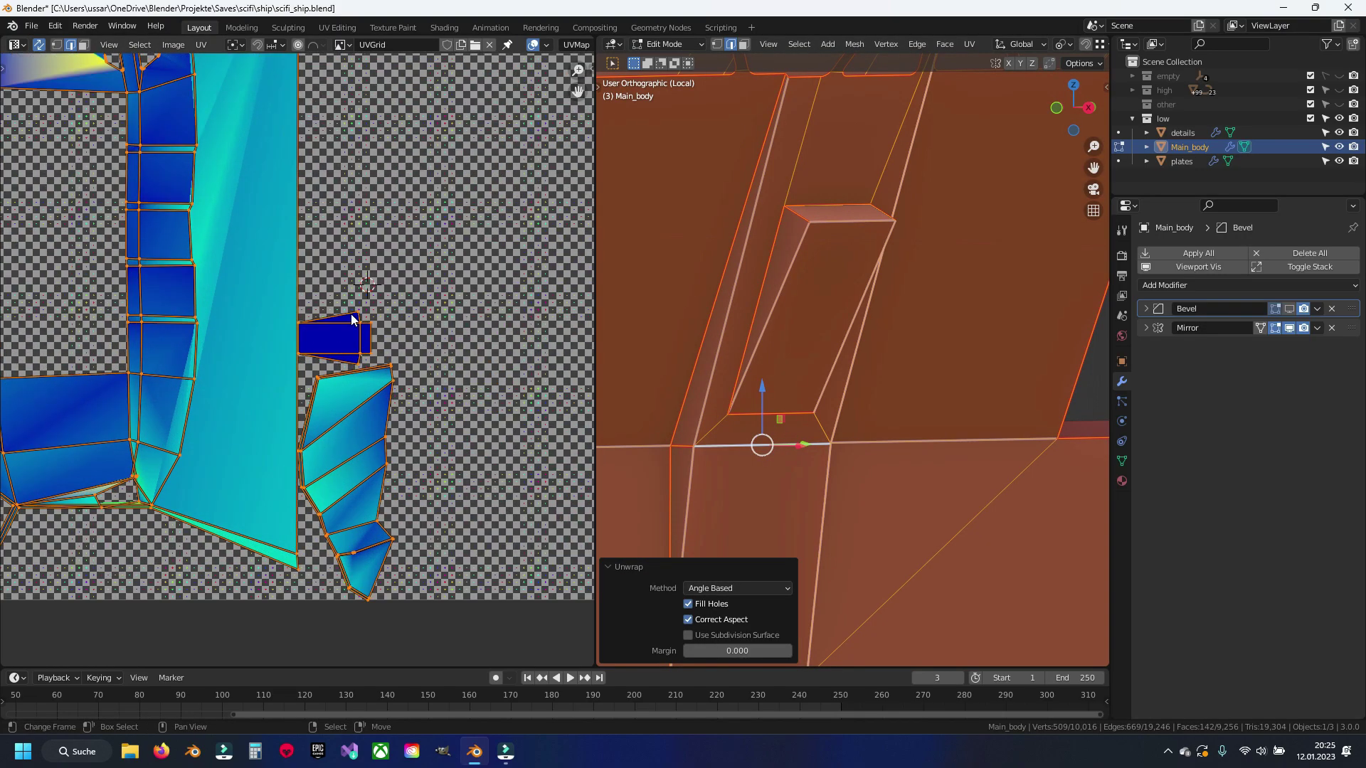
key(3)
click(341, 337)
Step: Select the small block's linked UV island and move it above the UV square
key(ctrl+l)
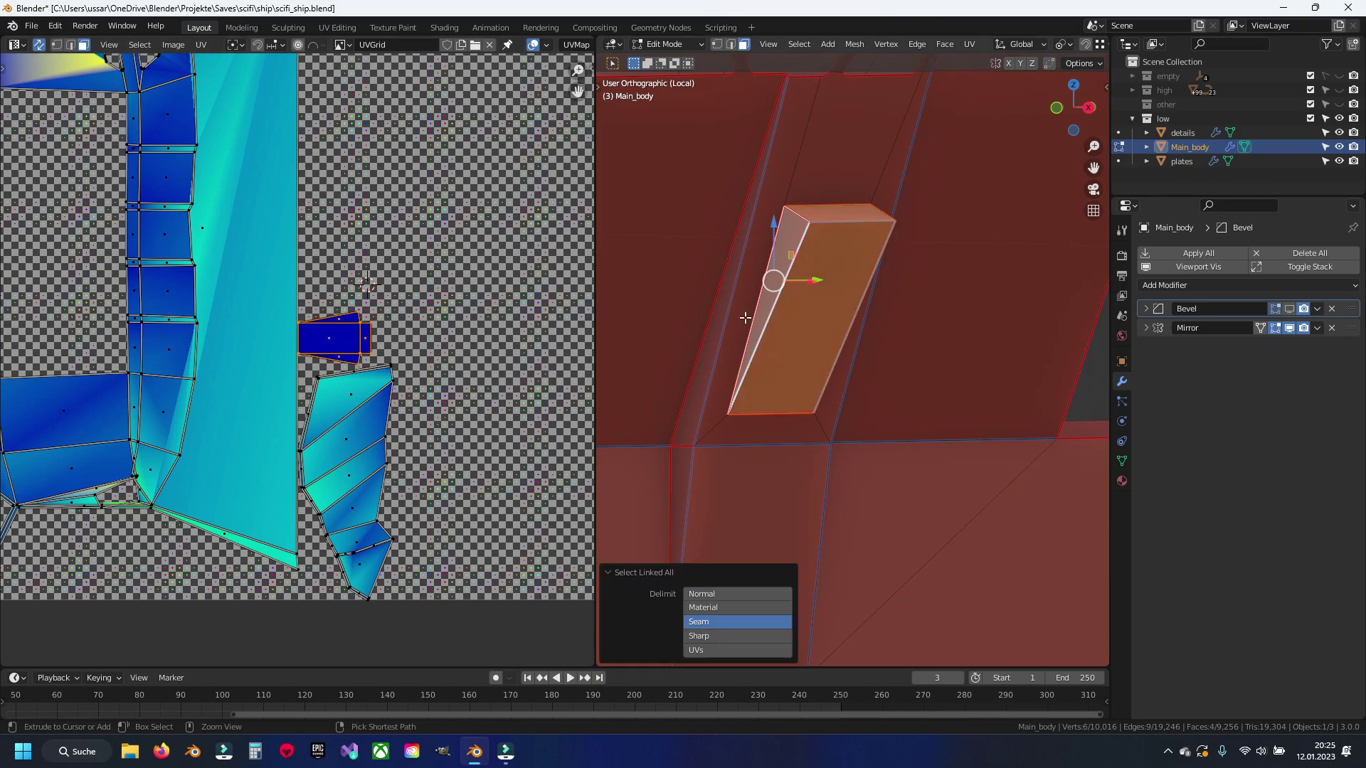
scroll(365, 342, down, 6)
scroll(344, 522, down, 2)
key(g)
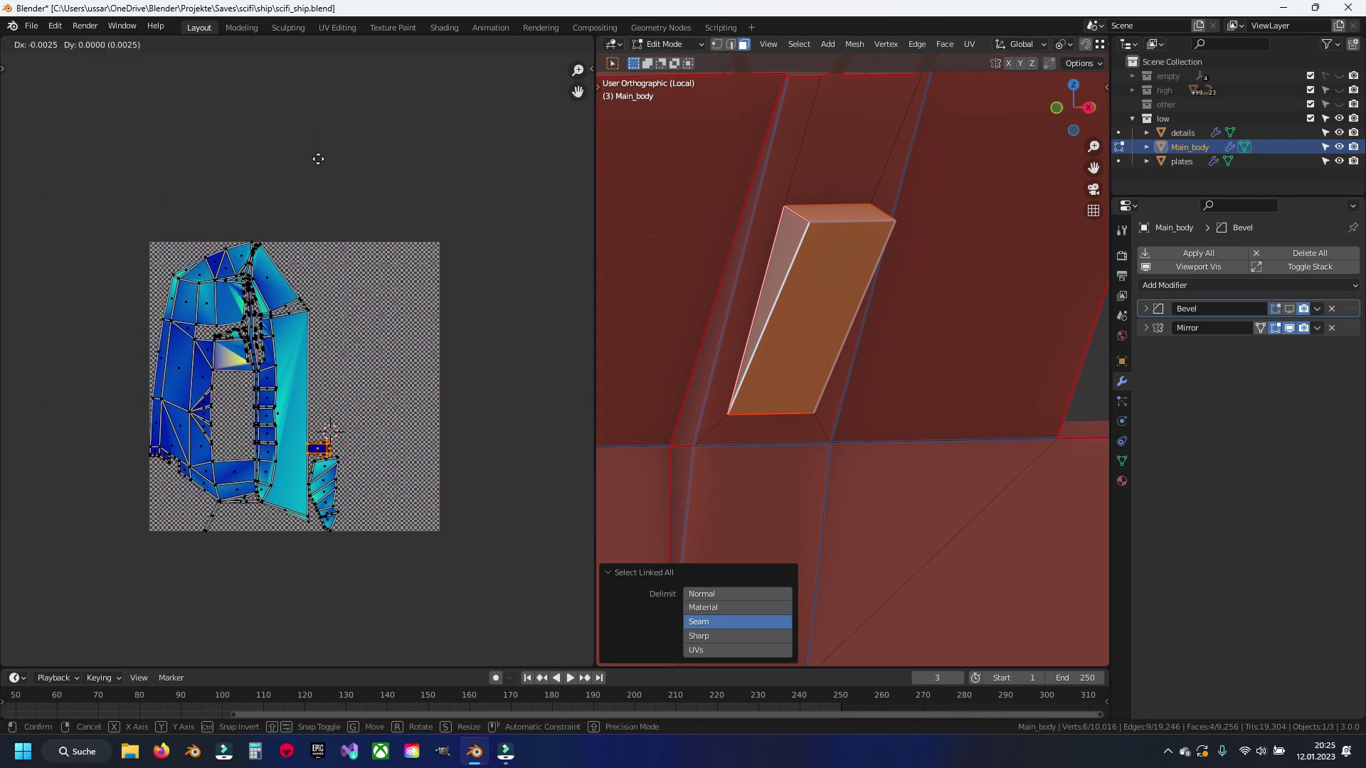
click(318, 145)
Step: Hide the small block and pan the view to other hull panels
key(alt+a)
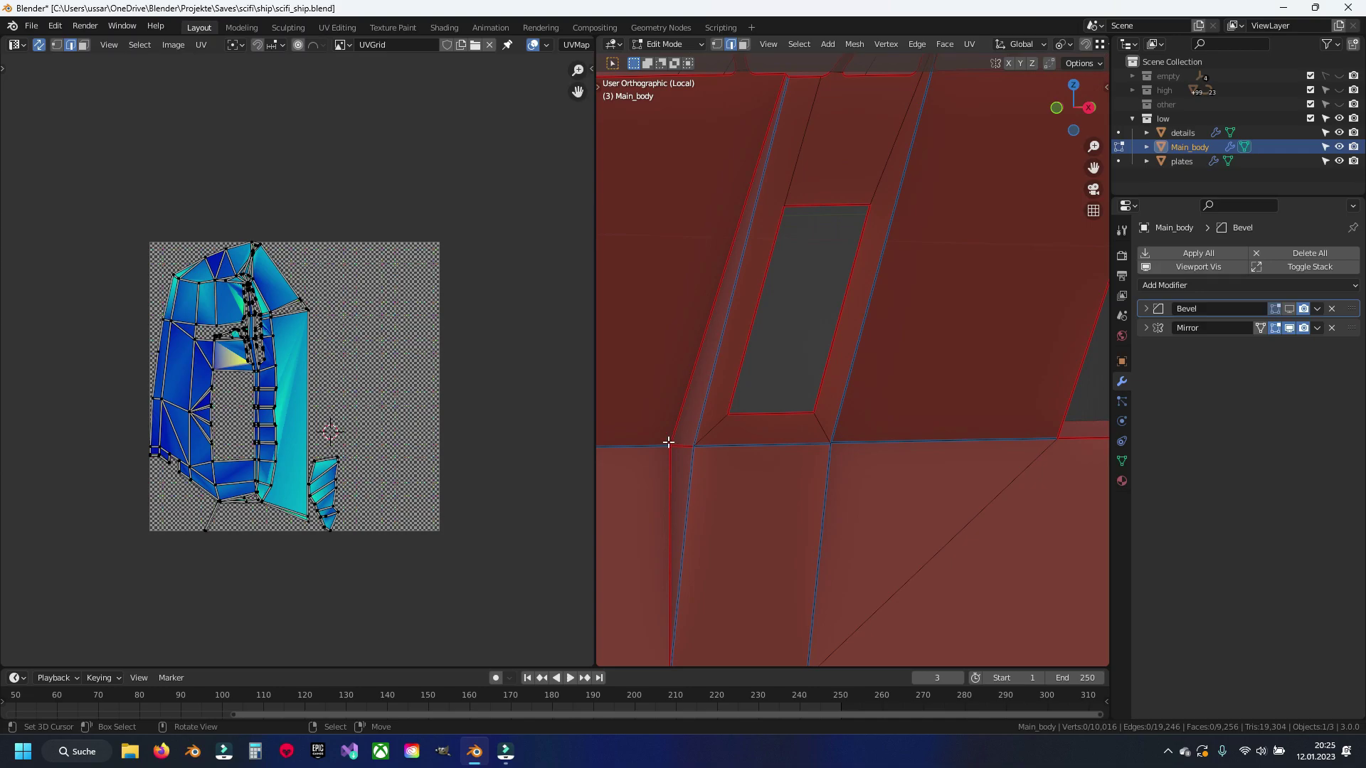
shift+middle_drag(705, 209, 871, 321)
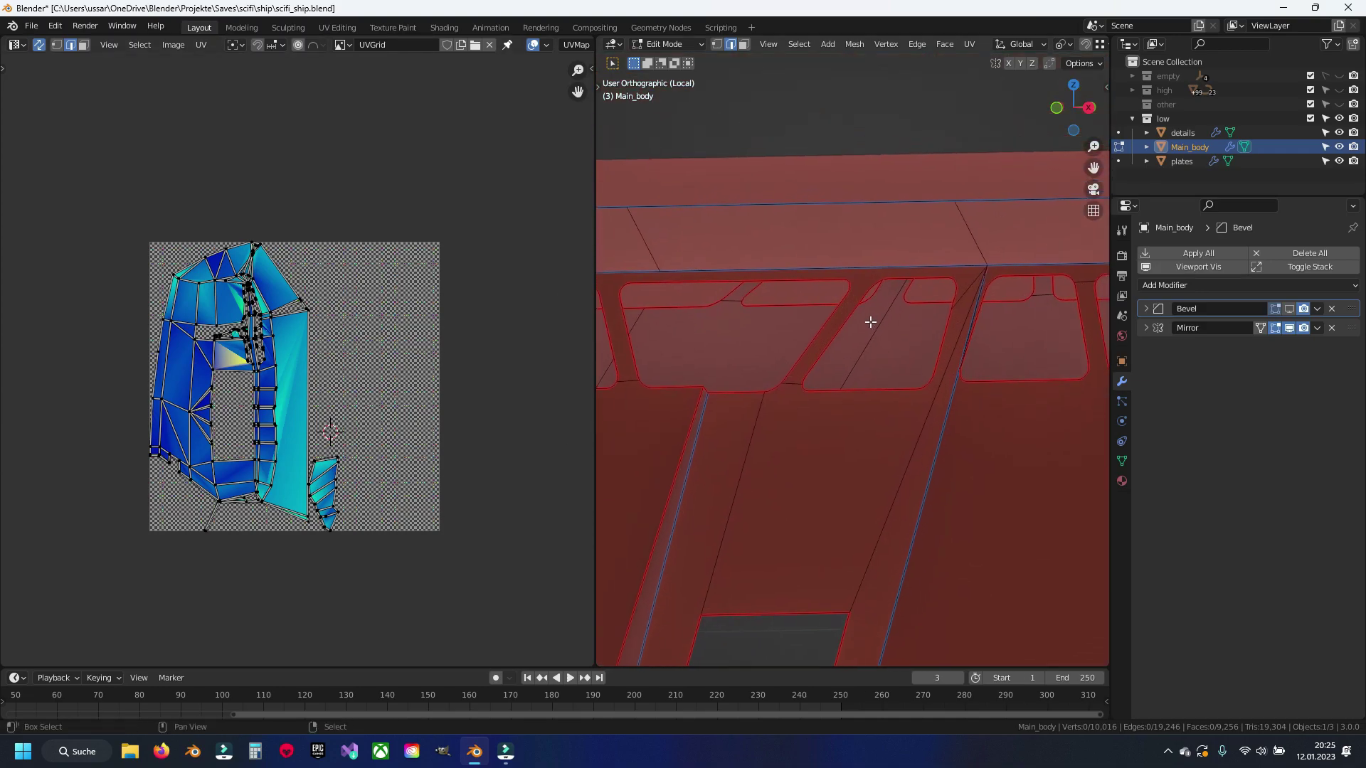
scroll(872, 333, up, 1)
scroll(868, 335, up, 2)
scroll(859, 337, up, 1)
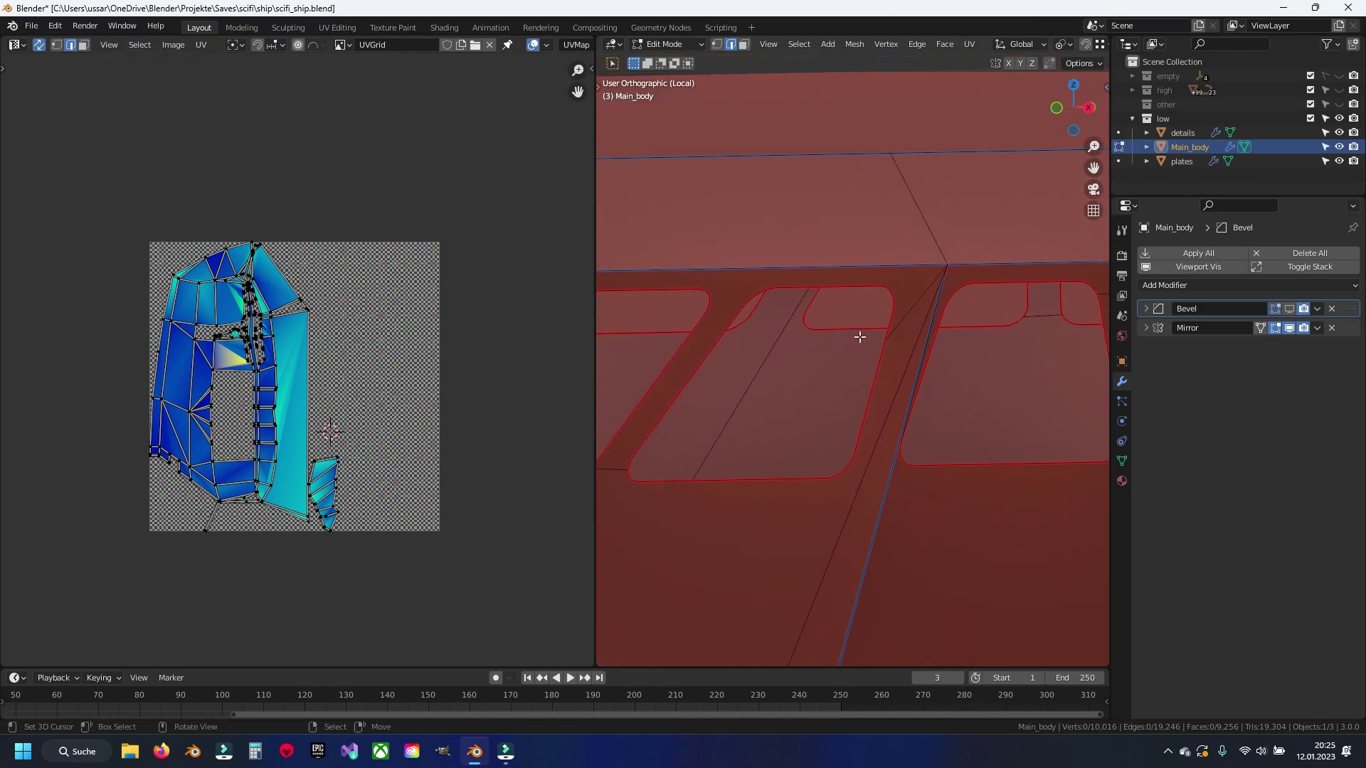
shift+middle_drag(666, 311, 954, 302)
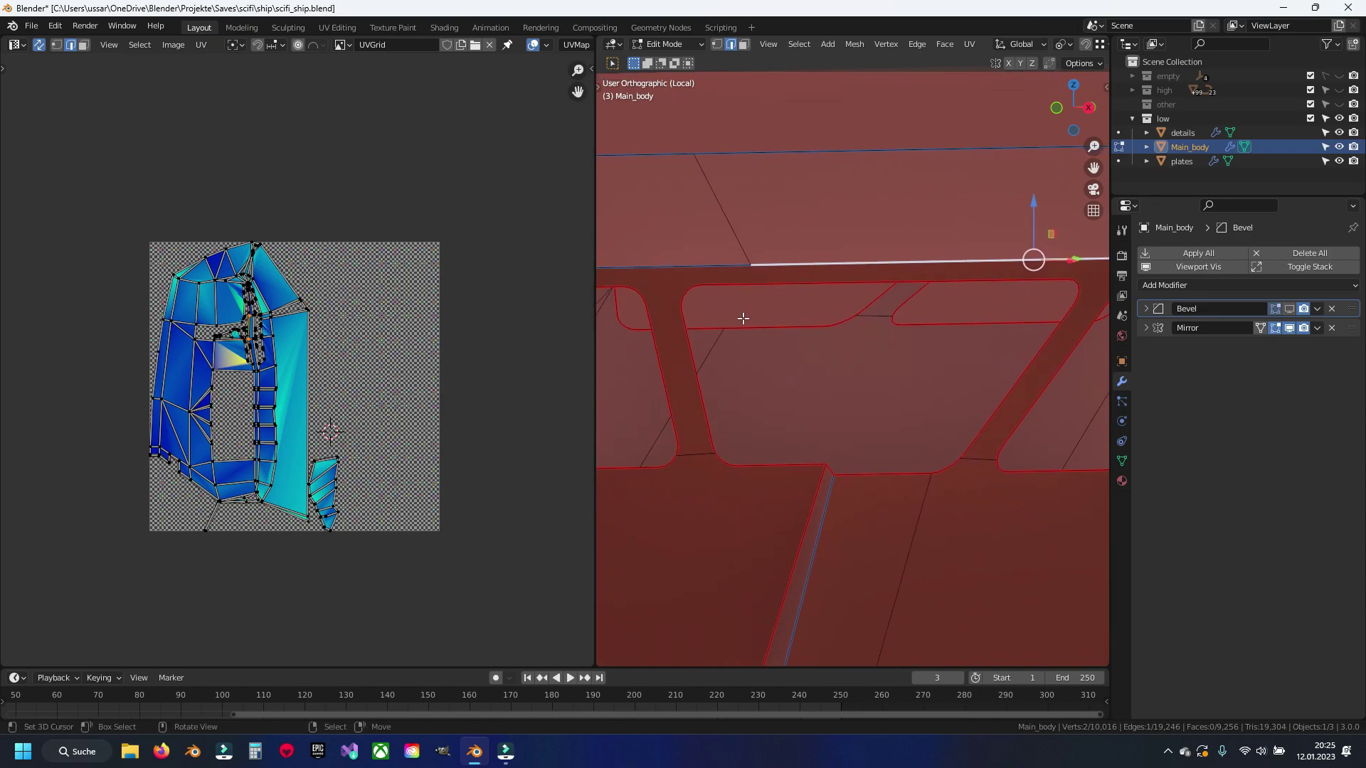
shift+middle_drag(869, 303, 680, 256)
Step: Save scifi_ship.blend while panning across the hull panels
key(ctrl+s)
shift+middle_drag(684, 343, 668, 308)
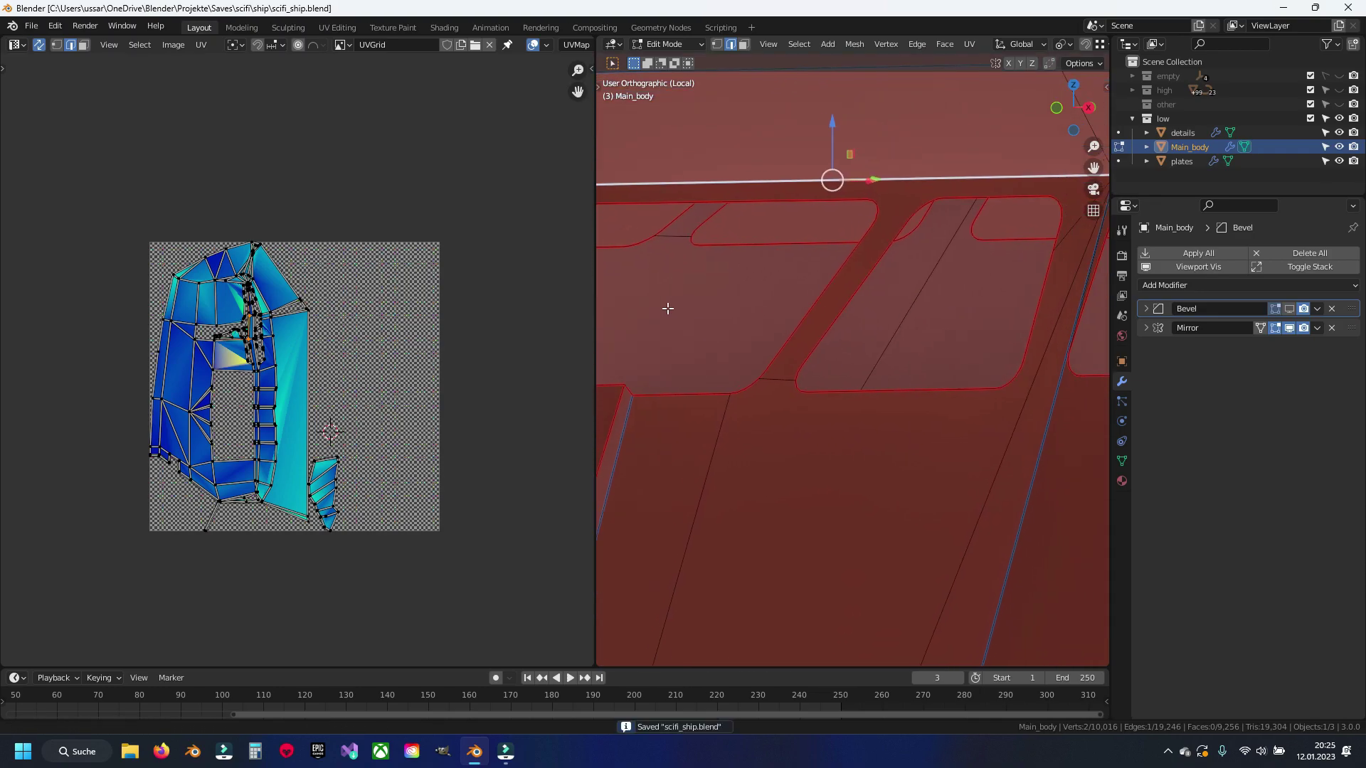
mouse_move(875, 351)
shift+middle_down()
mouse_move(741, 351)
mouse_move(878, 359)
shift+middle_up()
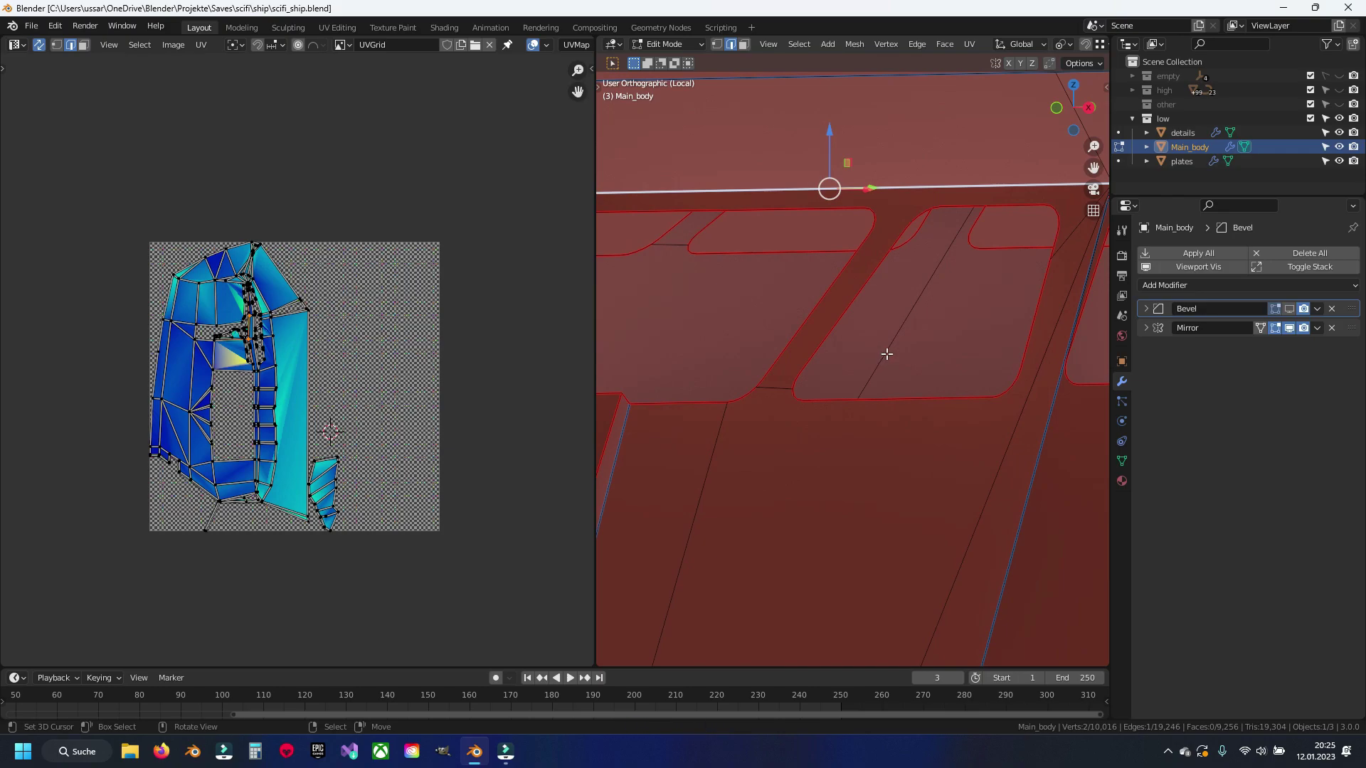
shift+middle_drag(774, 262, 992, 294)
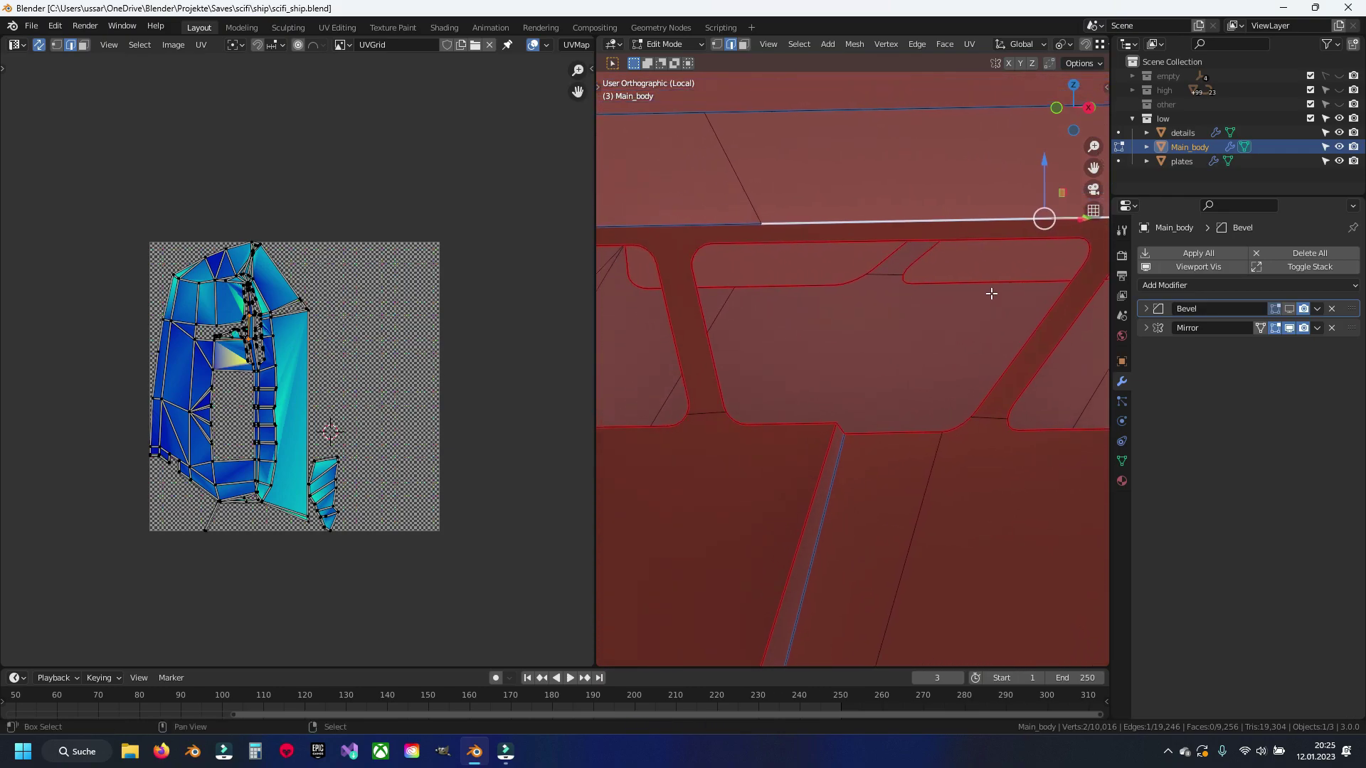
shift+middle_drag(788, 328, 793, 325)
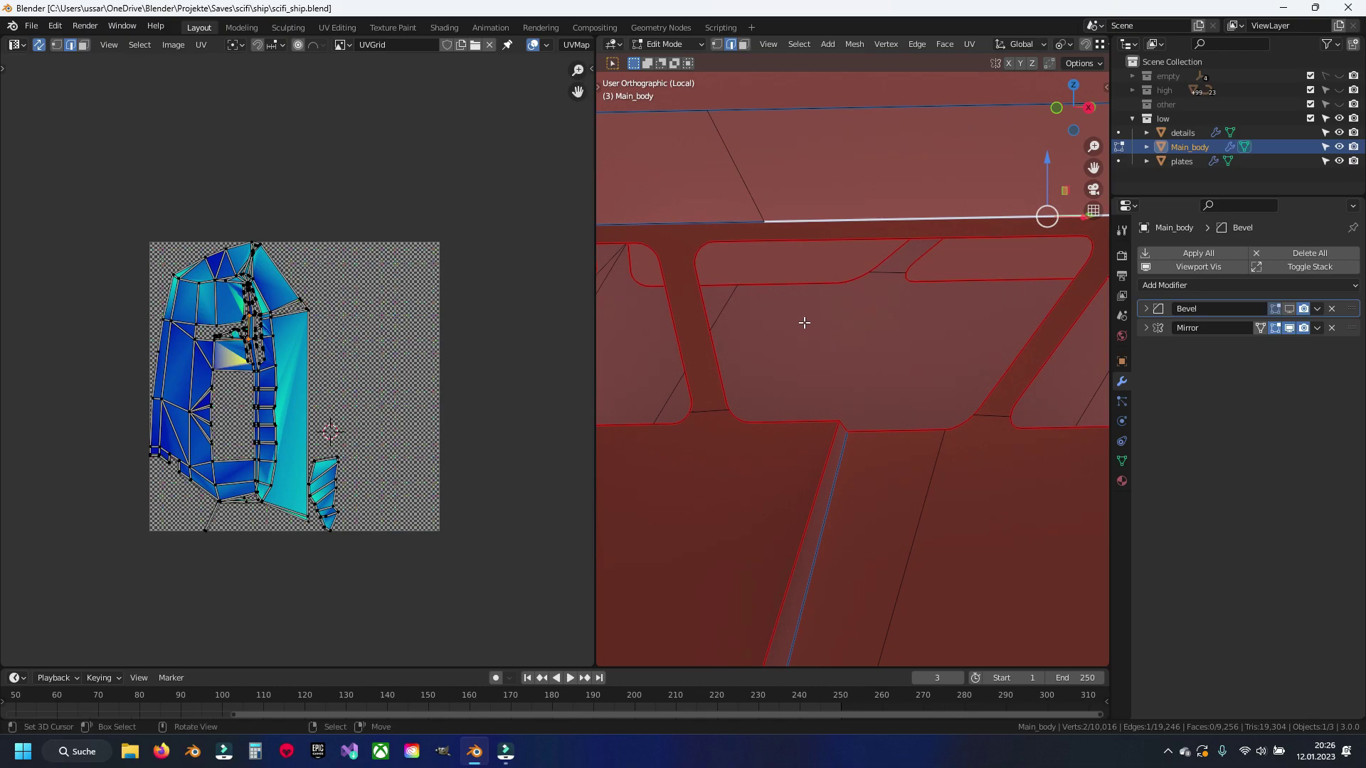
Step: Switch to vertex select mode, clear the selection, and frame the window cutouts
key(1)
scroll(804, 322, up, 2)
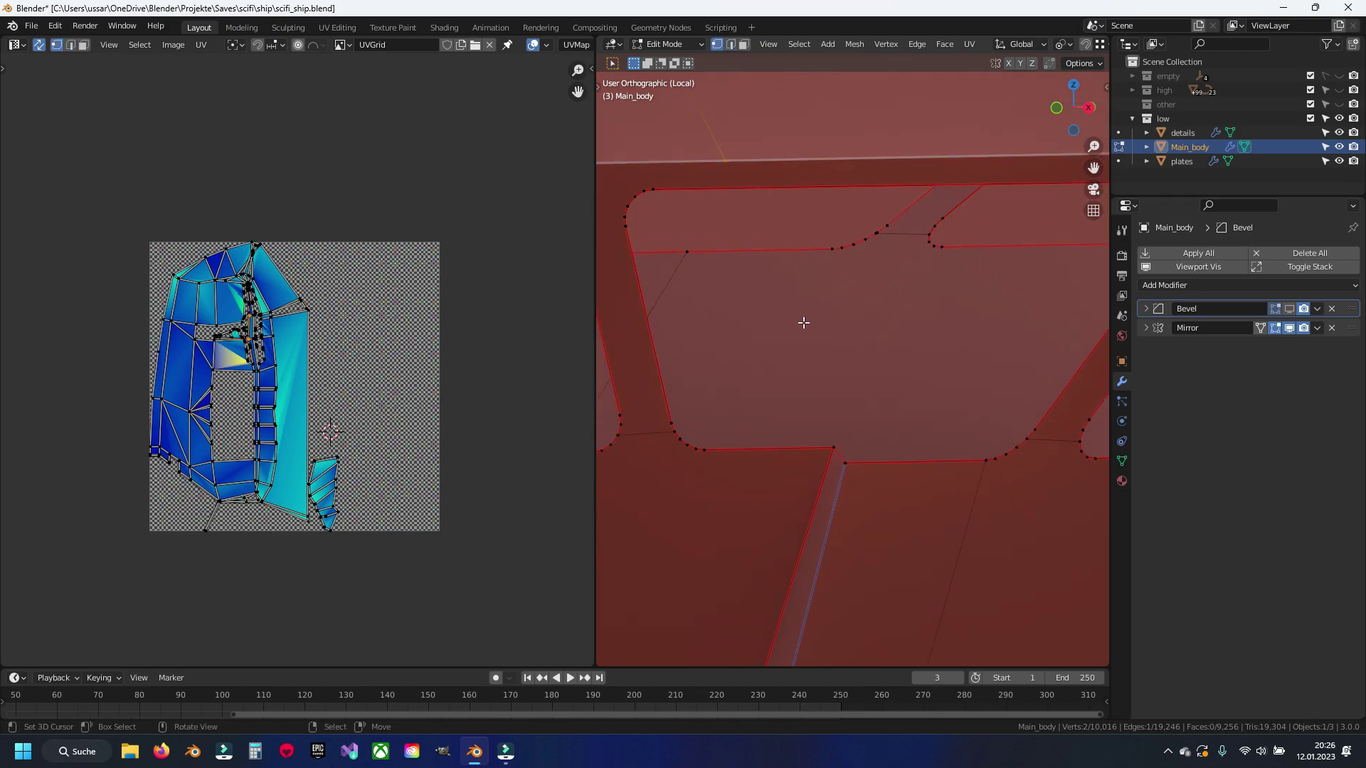
mouse_move(836, 252)
shift+middle_down()
mouse_move(796, 331)
mouse_move(644, 363)
shift+middle_up()
click(727, 343)
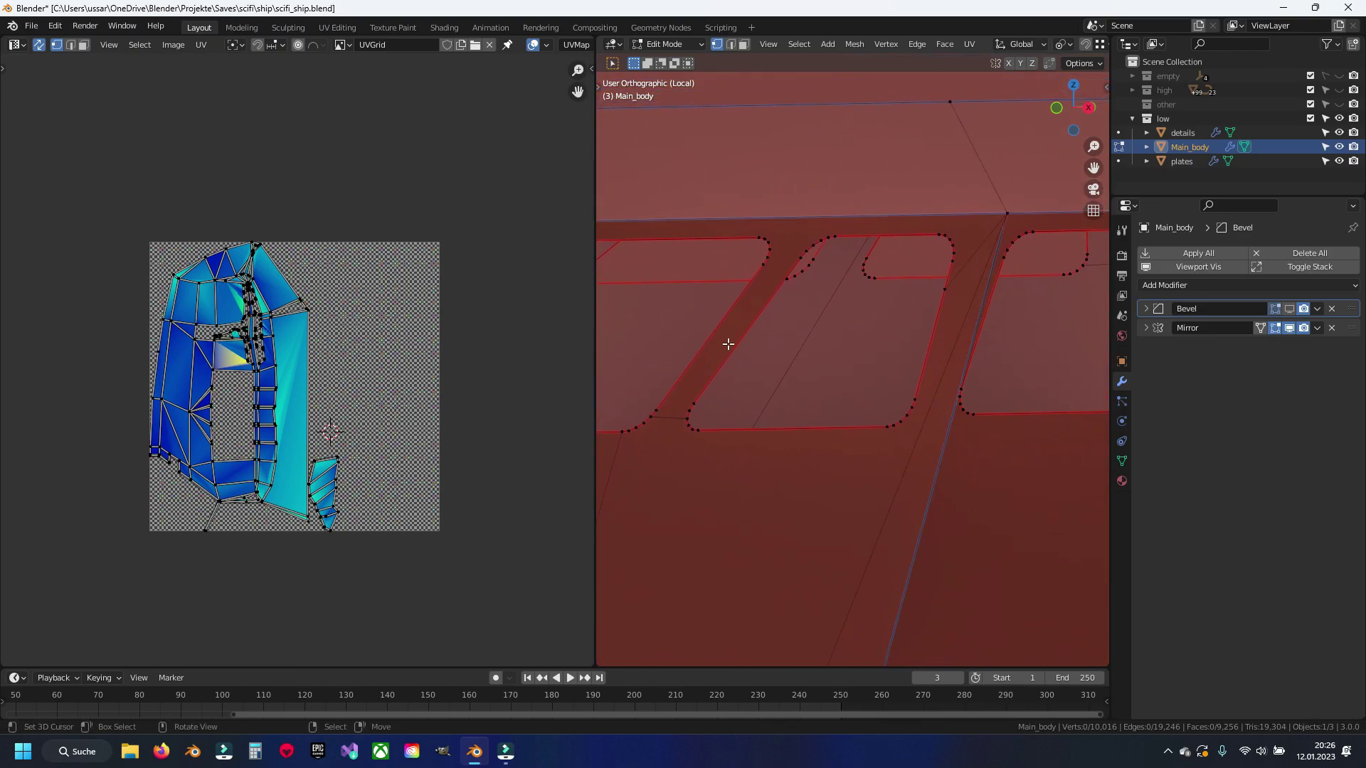
mouse_move(728, 343)
shift+middle_down()
mouse_move(762, 330)
mouse_move(740, 340)
shift+middle_up()
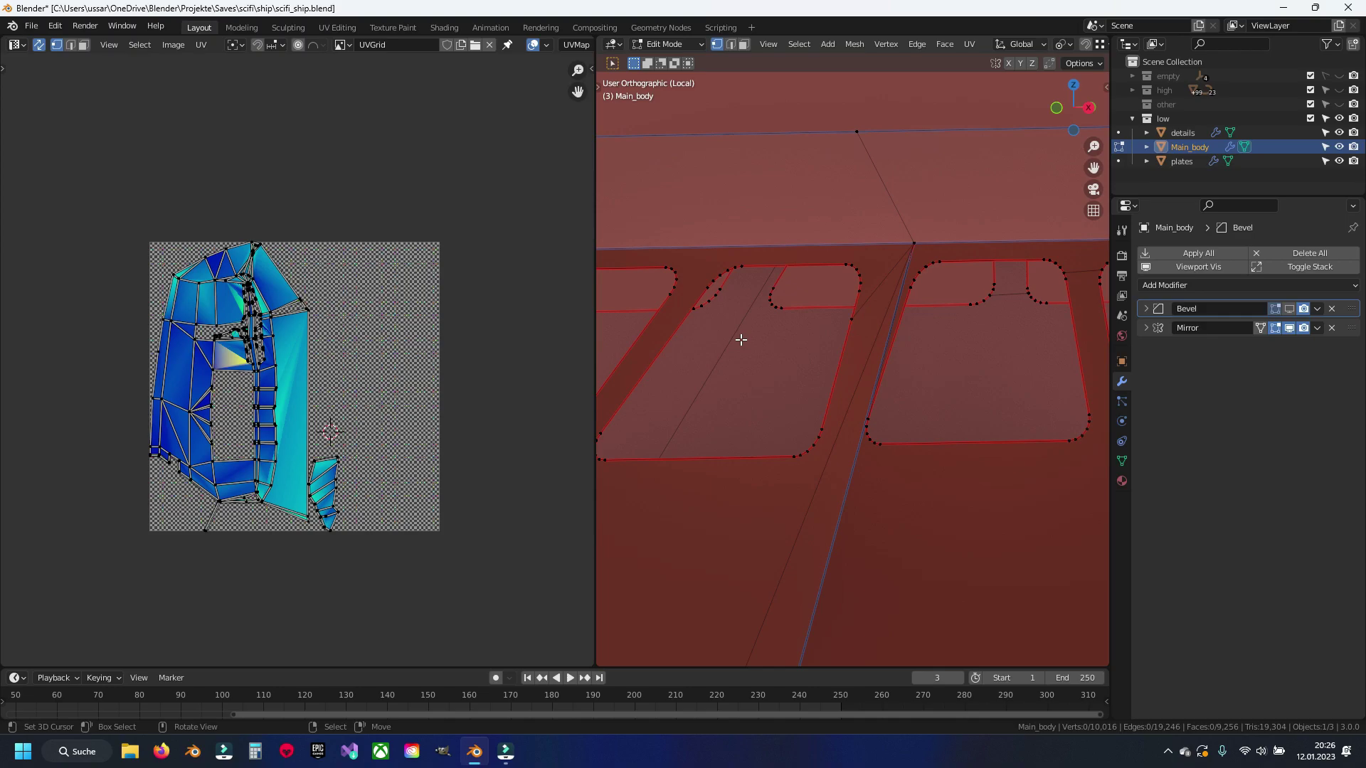
scroll(740, 340, up, 1)
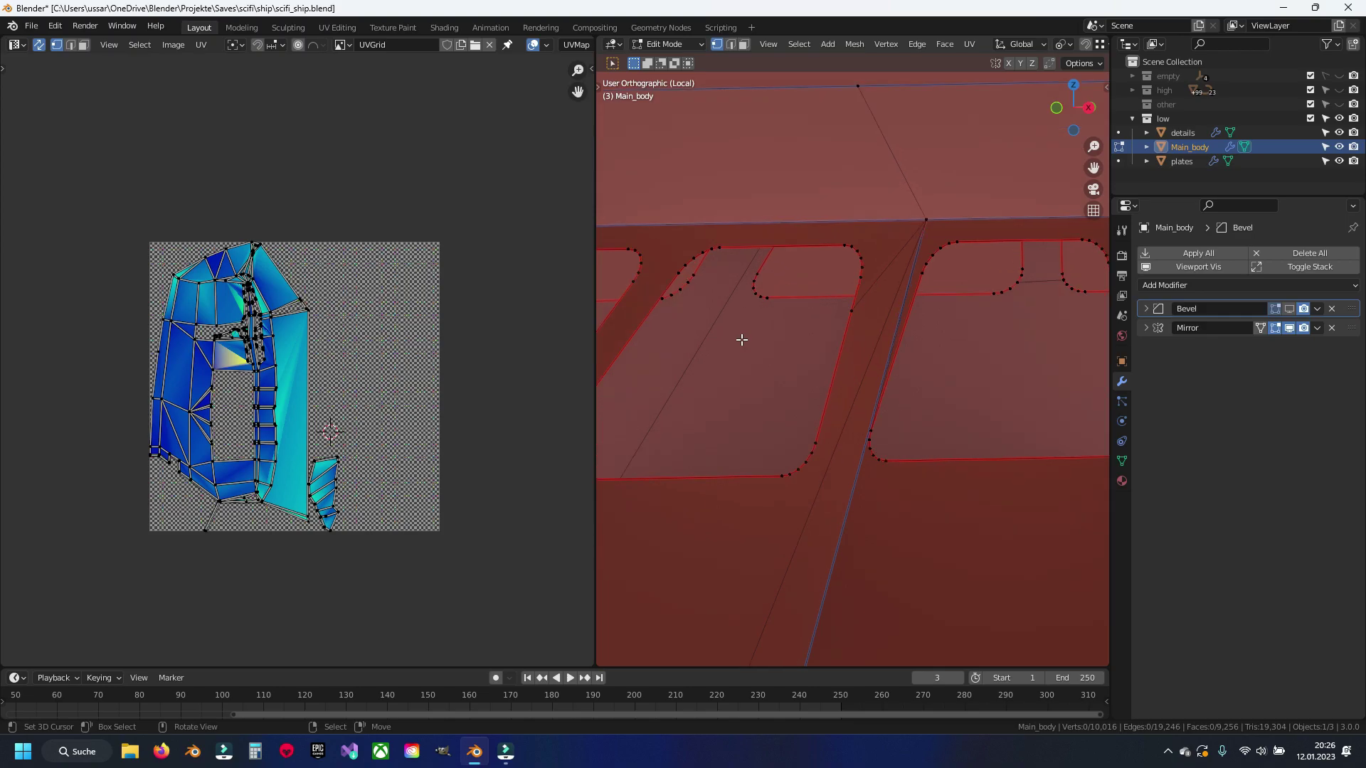
scroll(744, 339, up, 1)
Step: Keep the block hidden, select all visible vertices and Merge By Distance, removing one vertex
key(alt+h)
middle_drag(783, 339, 795, 338)
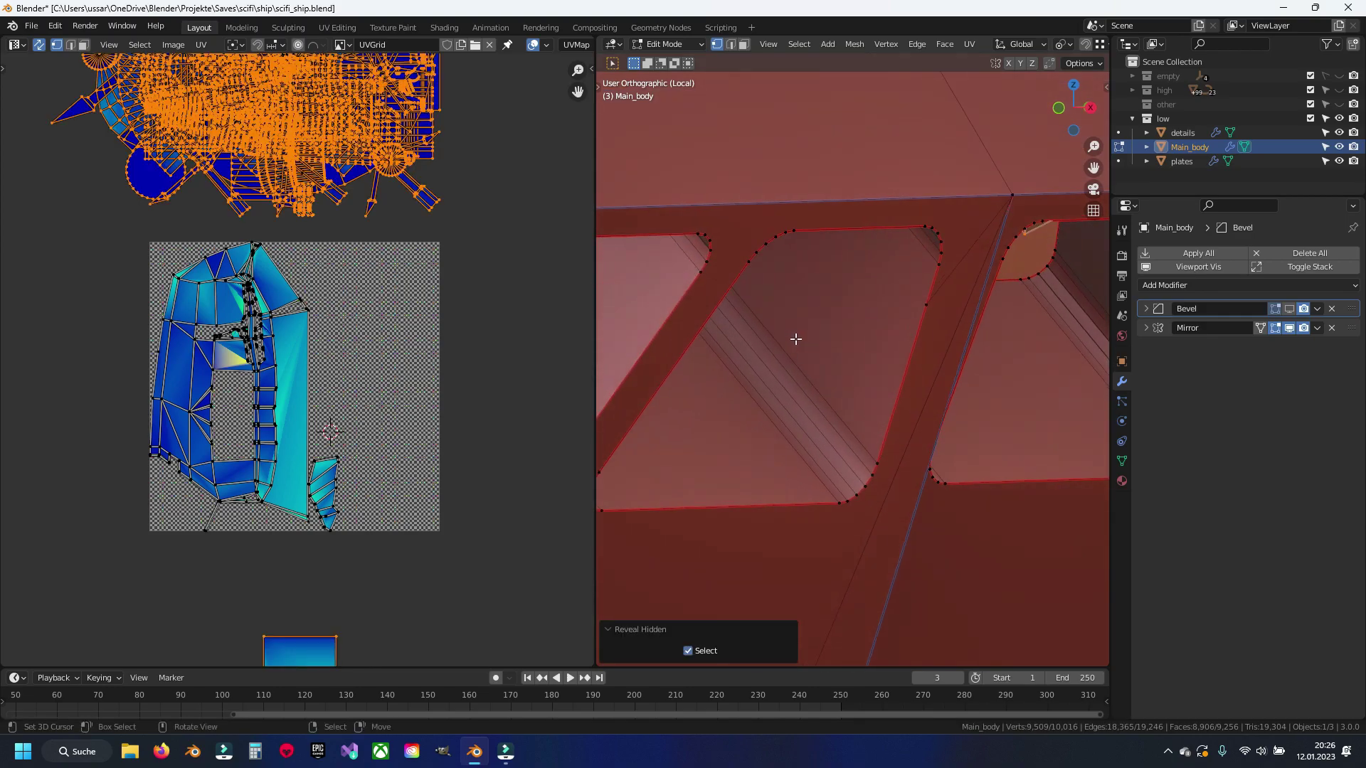
key(ctrl+z)
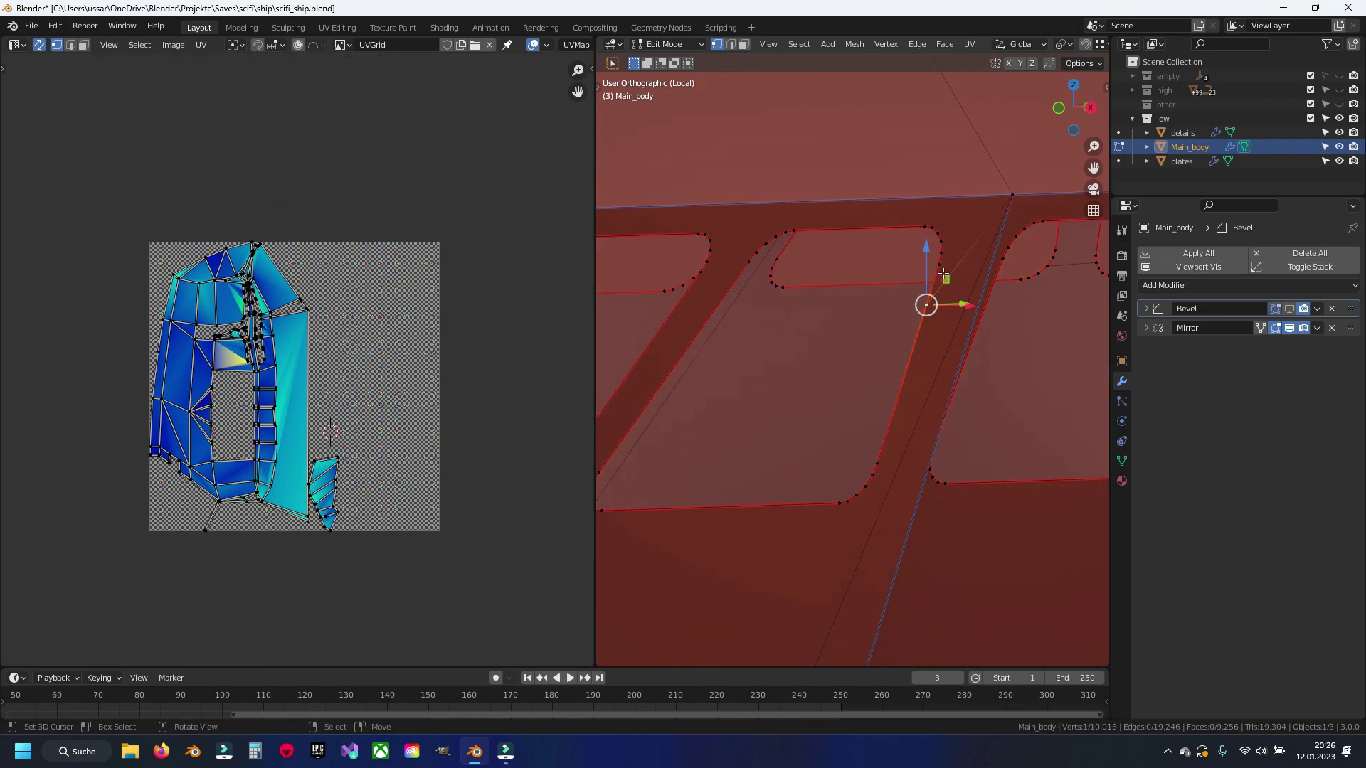
key(a)
key(q)
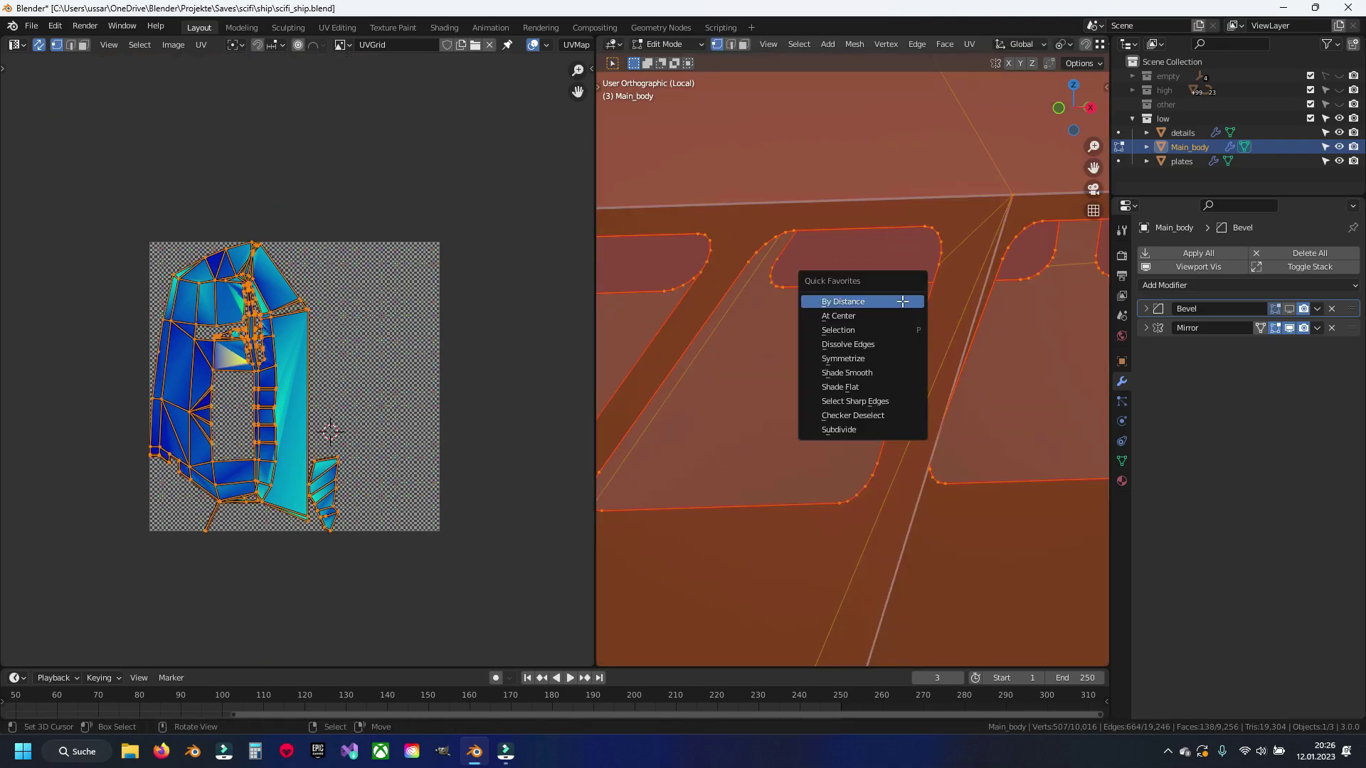
click(902, 301)
key(alt+a)
mouse_move(902, 302)
middle_down()
mouse_move(805, 372)
mouse_move(874, 359)
middle_up()
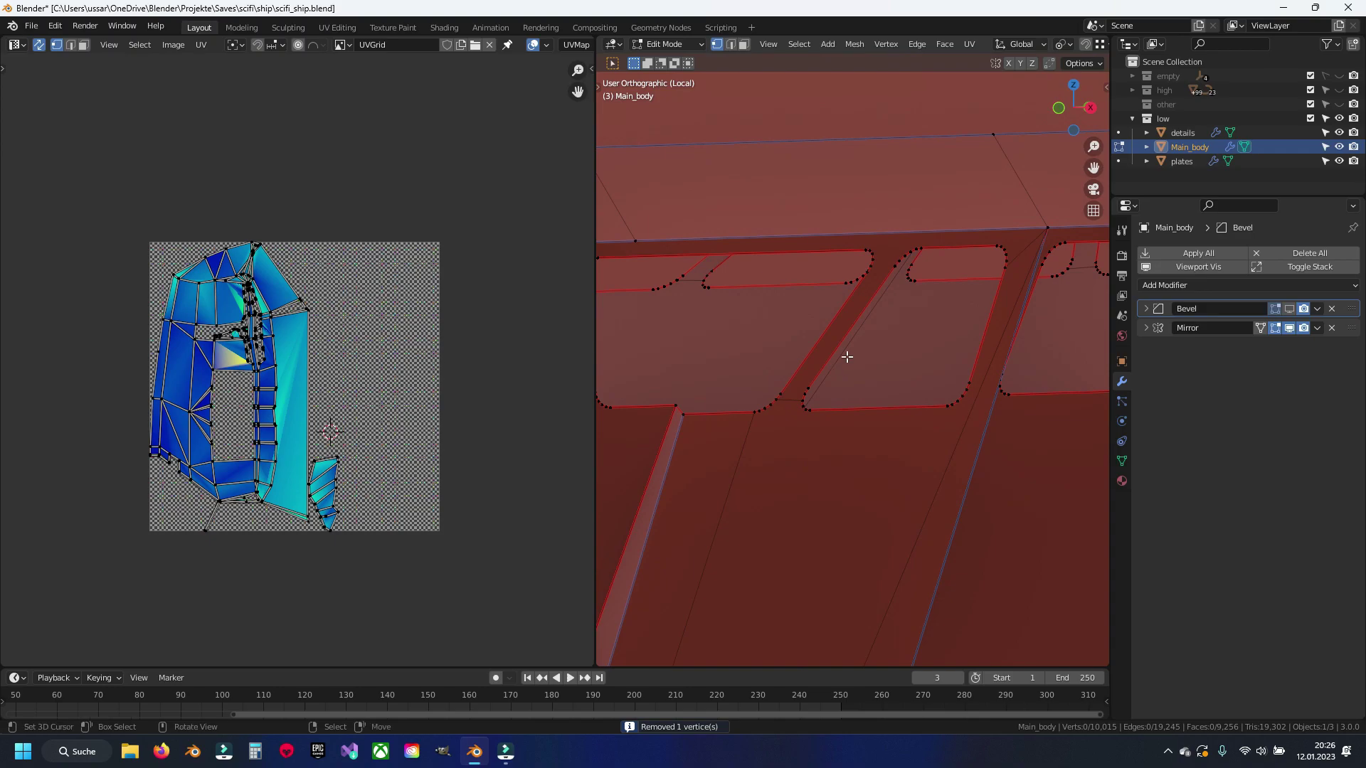
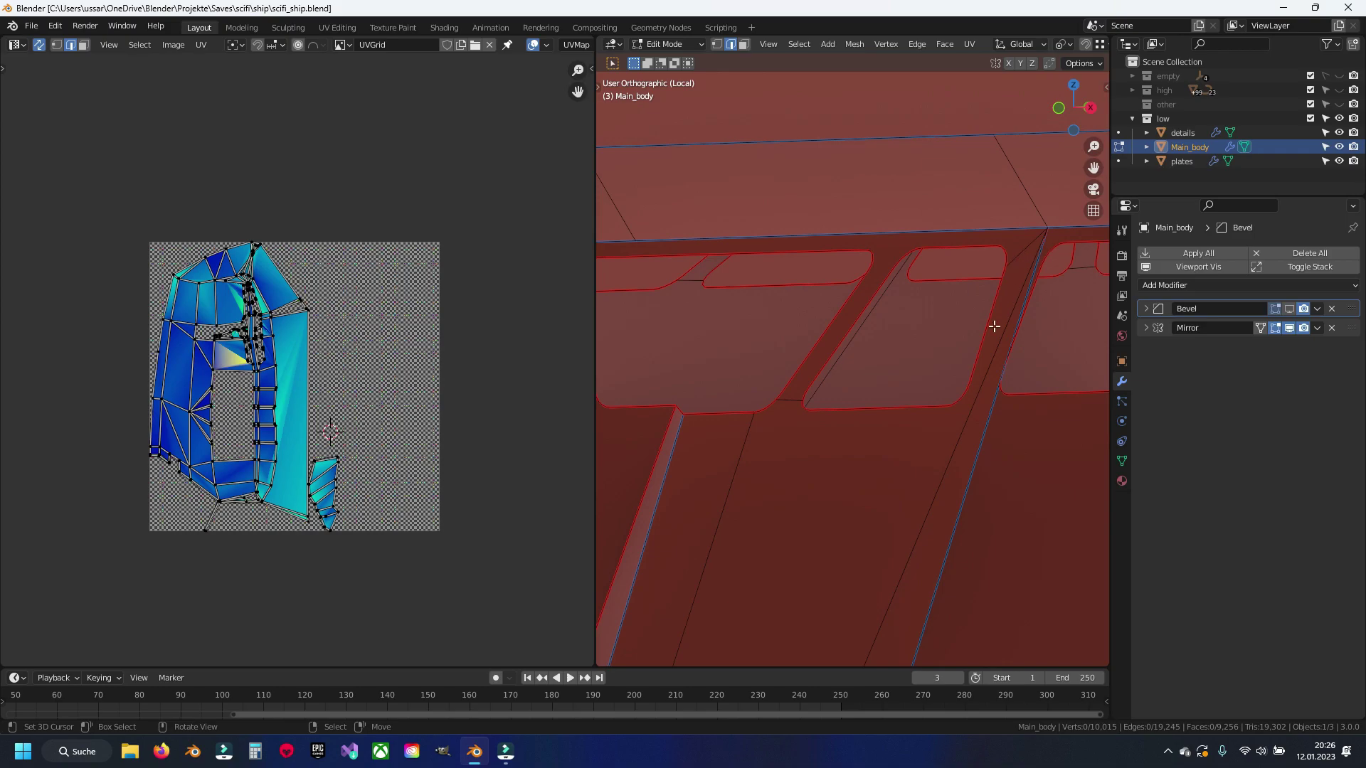
Step: Mark the chosen hull edge as a UV seam and unwrap the whole mesh
click(1008, 254)
right_click(794, 403)
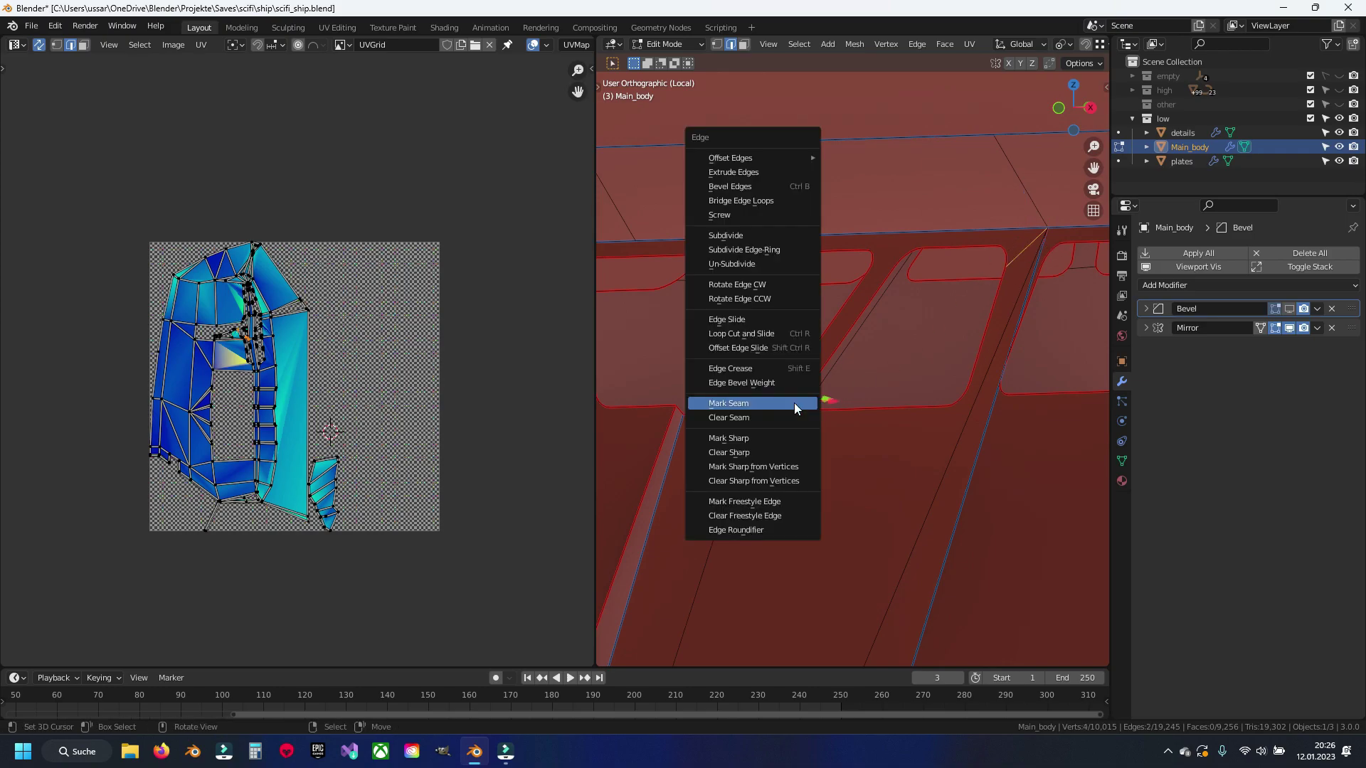
click(794, 403)
key(a)
key(u)
click(794, 403)
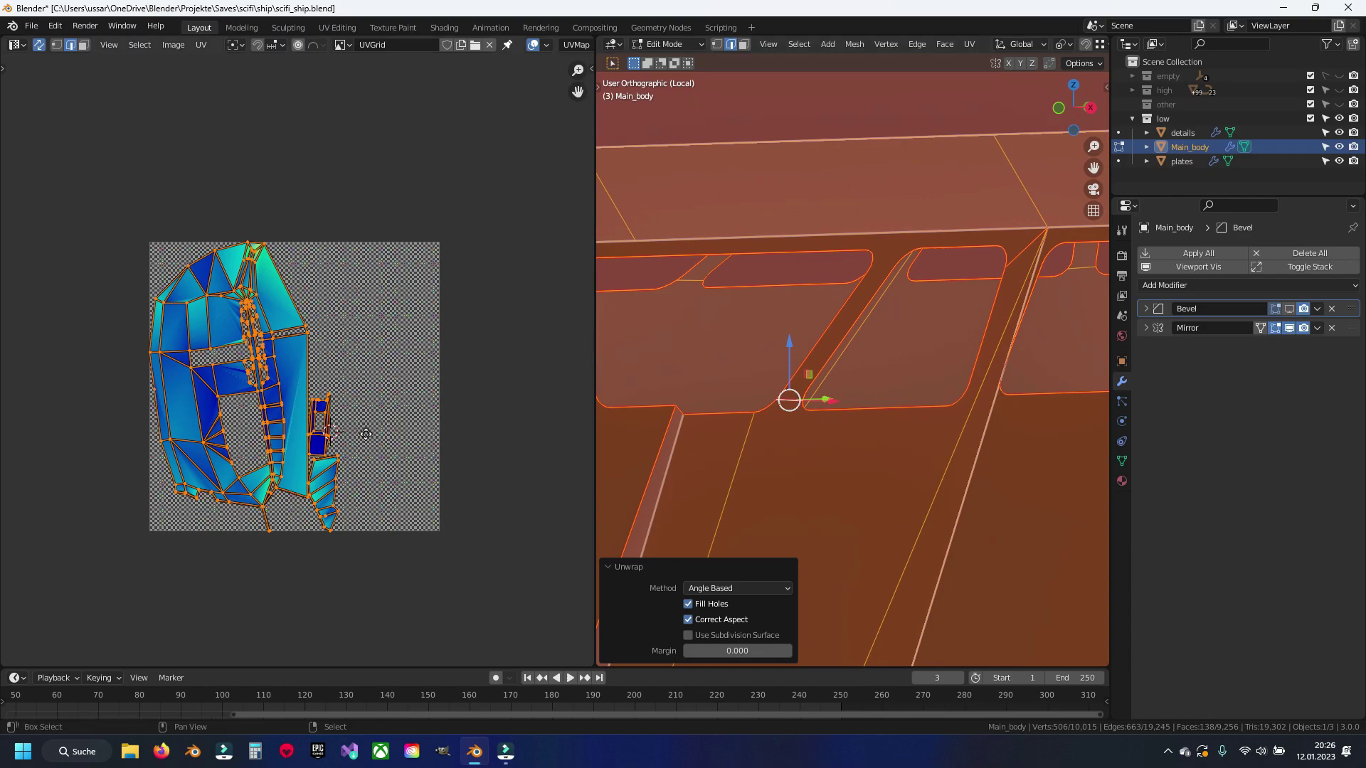
Step: Select the small UV island, frame its faces on the model, deselect, and save
scroll(313, 452, up, 6)
key(3)
click(348, 356)
key(ctrl+l)
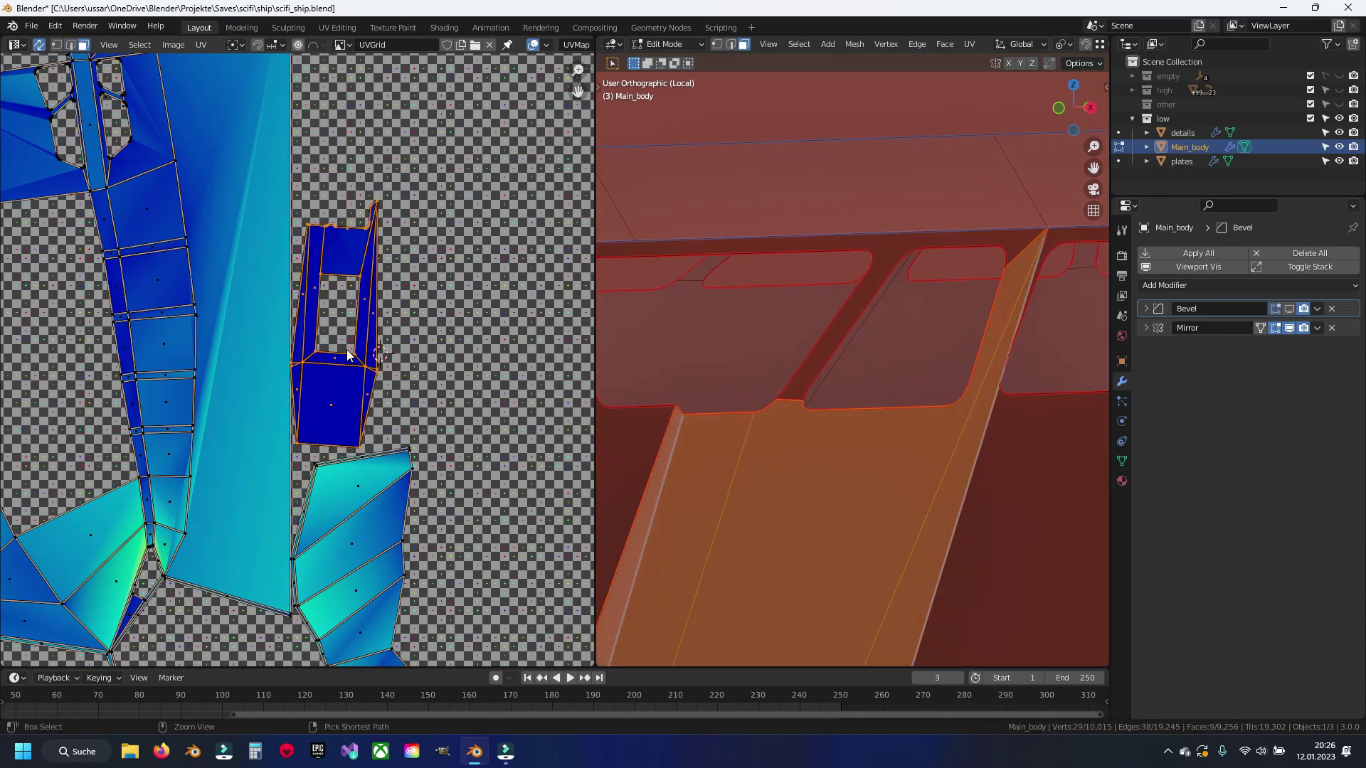
key(Home)
key(KP_Decimal)
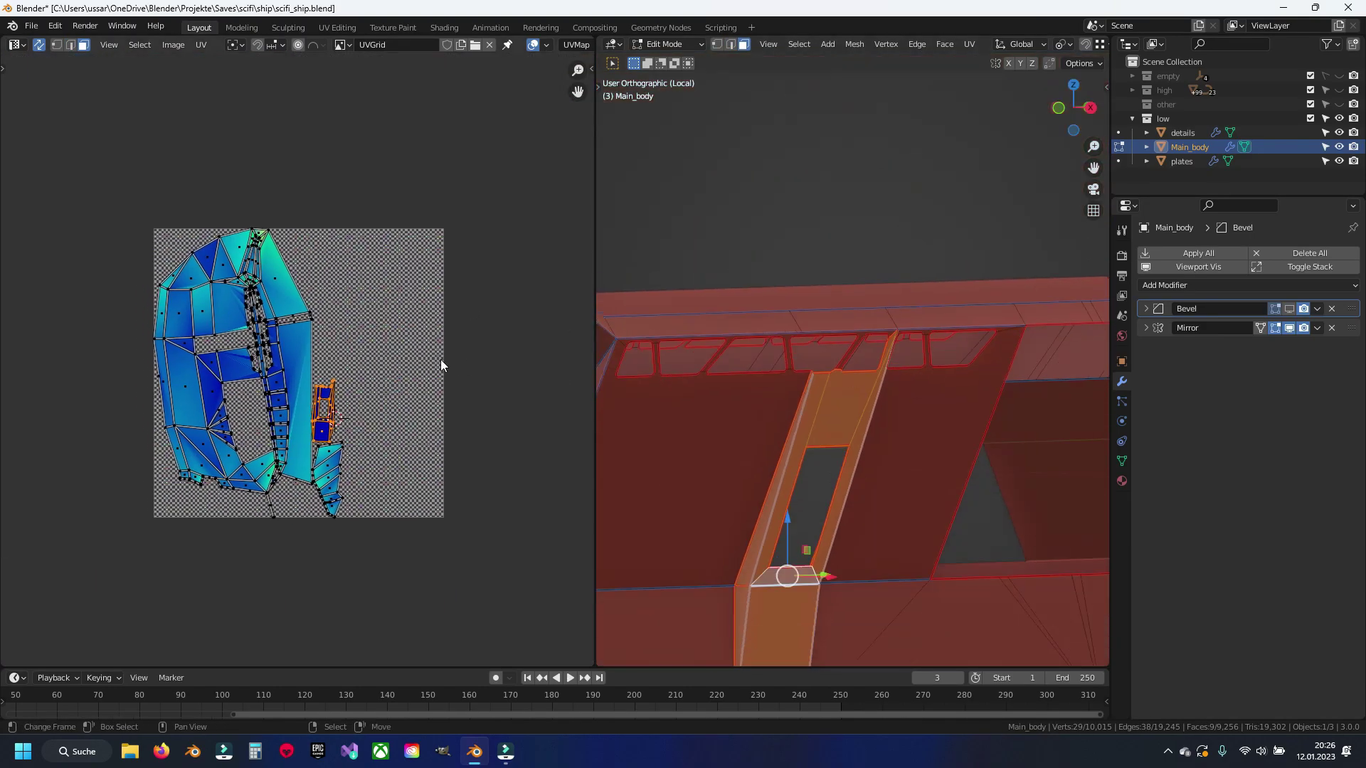
key(alt+a)
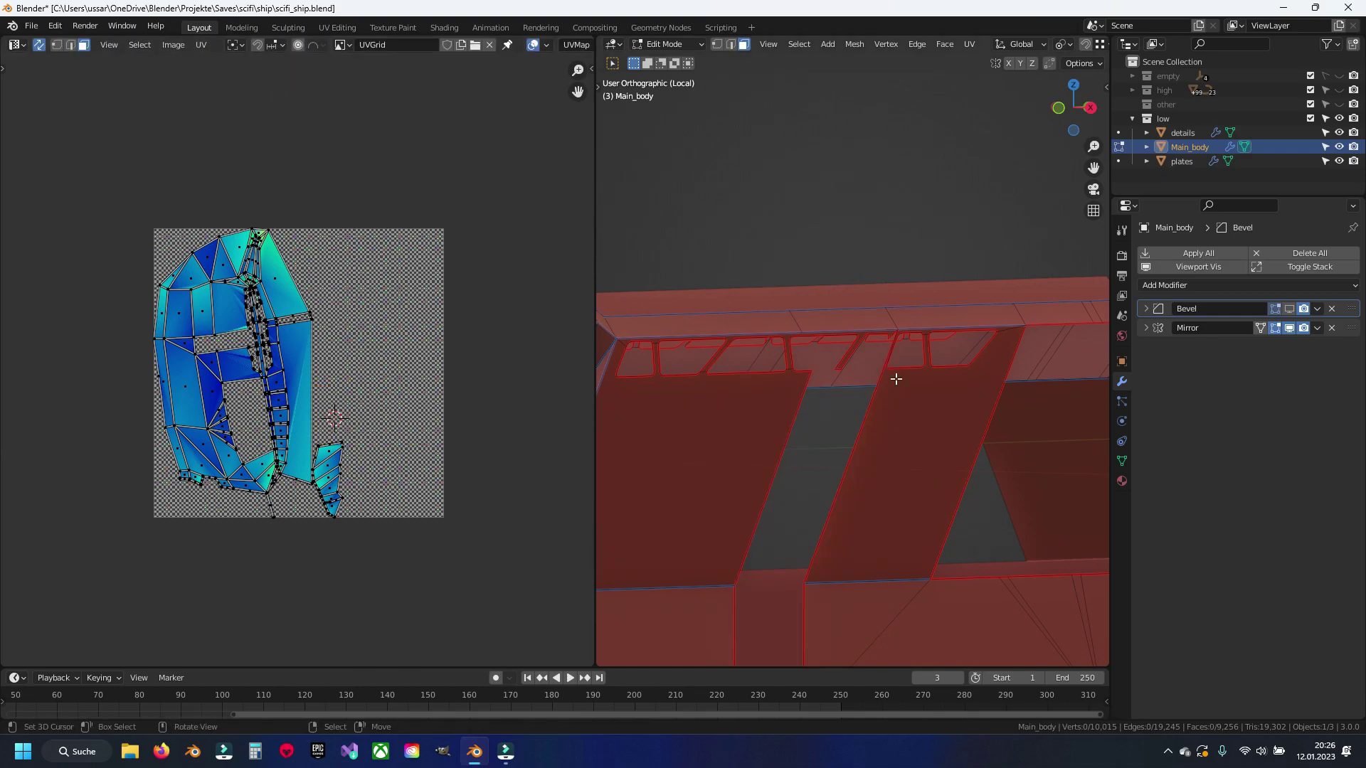
scroll(982, 405, down, 3)
key(ctrl+s)
Step: Select several edge loops and edges on the hull, then deselect them
mouse_move(936, 351)
middle_down()
mouse_move(942, 271)
mouse_move(799, 267)
mouse_move(783, 327)
middle_up()
key(2)
scroll(726, 366, up, 3)
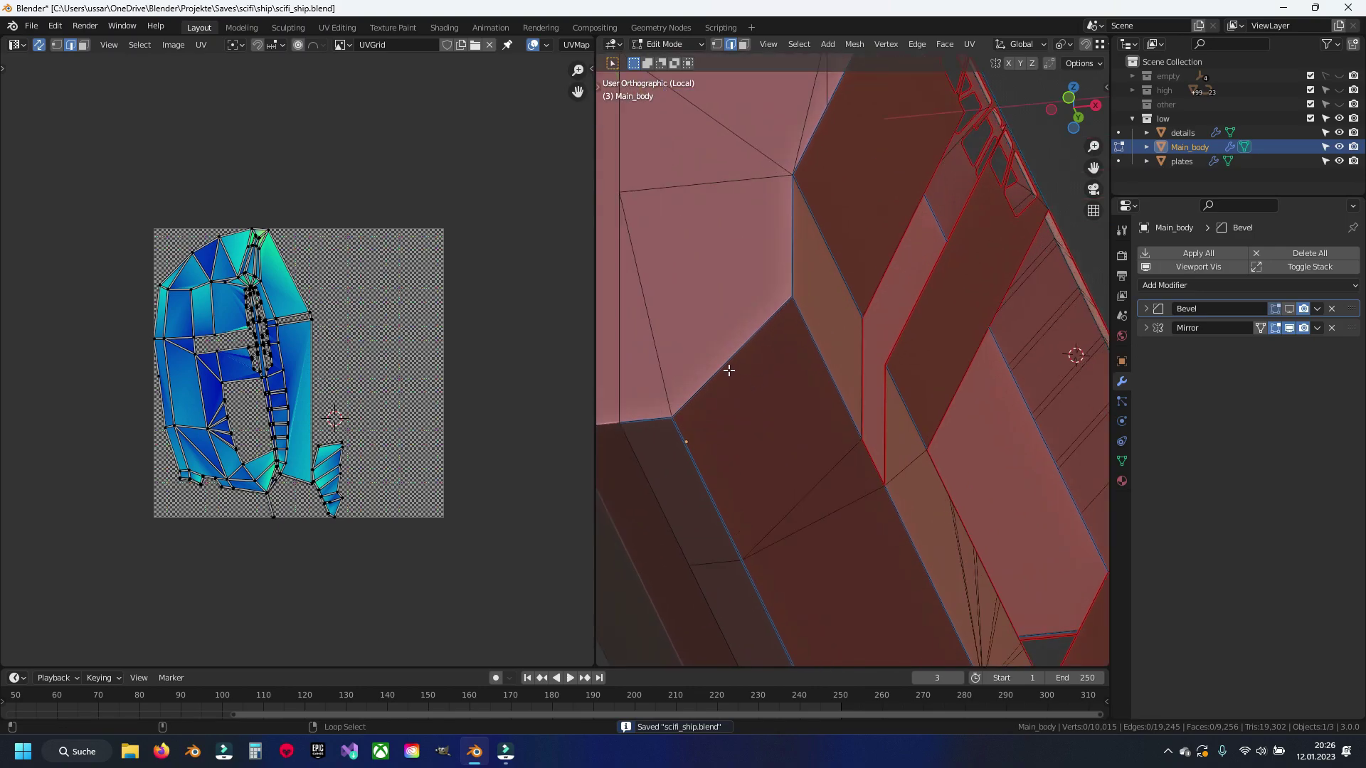
alt+click(745, 396)
middle_drag(745, 395, 800, 315)
alt+shift+click(800, 315)
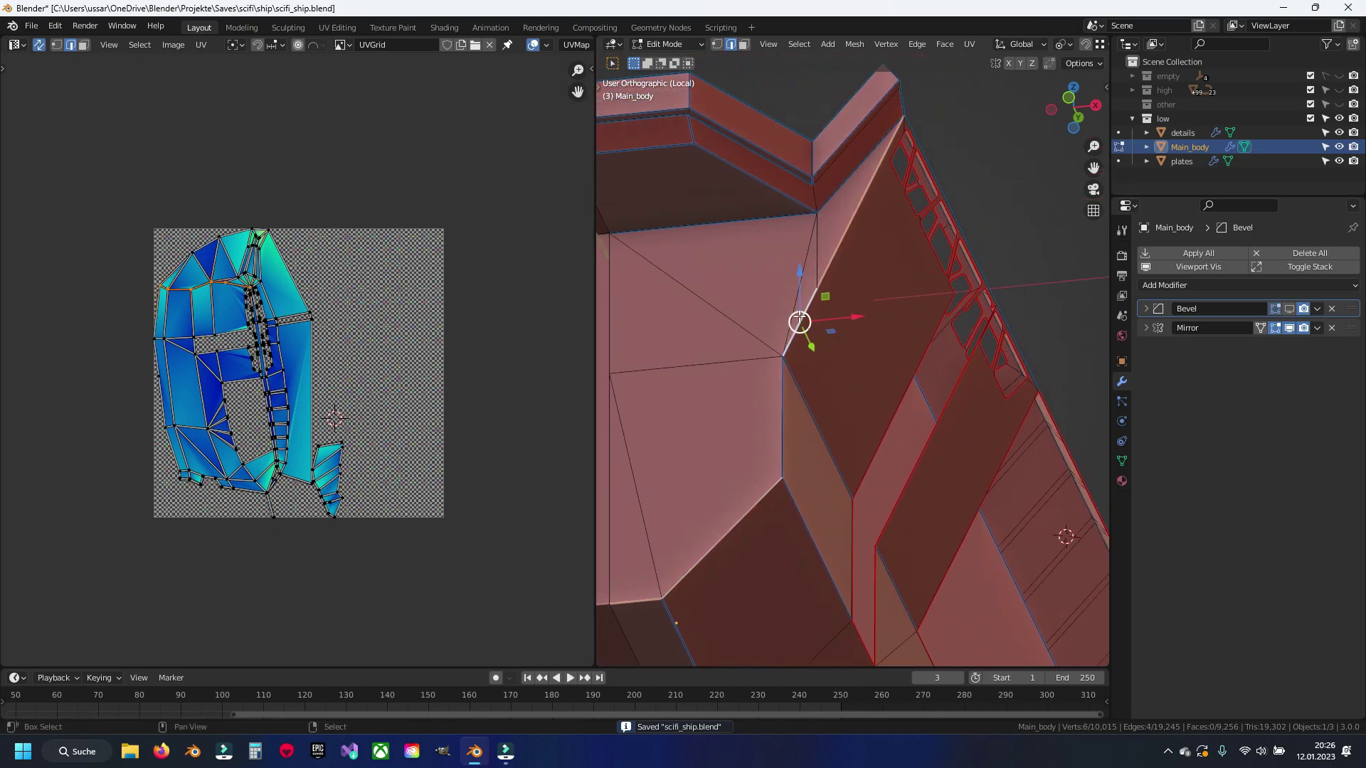
shift+click(783, 446)
mouse_move(783, 446)
middle_down()
mouse_move(892, 262)
mouse_move(817, 353)
mouse_move(853, 280)
mouse_move(835, 340)
mouse_move(873, 286)
middle_up()
ctrl+click(933, 204)
mouse_move(933, 204)
middle_down()
mouse_move(790, 117)
mouse_move(799, 305)
mouse_move(728, 354)
mouse_move(711, 396)
mouse_move(737, 380)
mouse_move(826, 213)
mouse_move(859, 191)
middle_up()
key(alt+a)
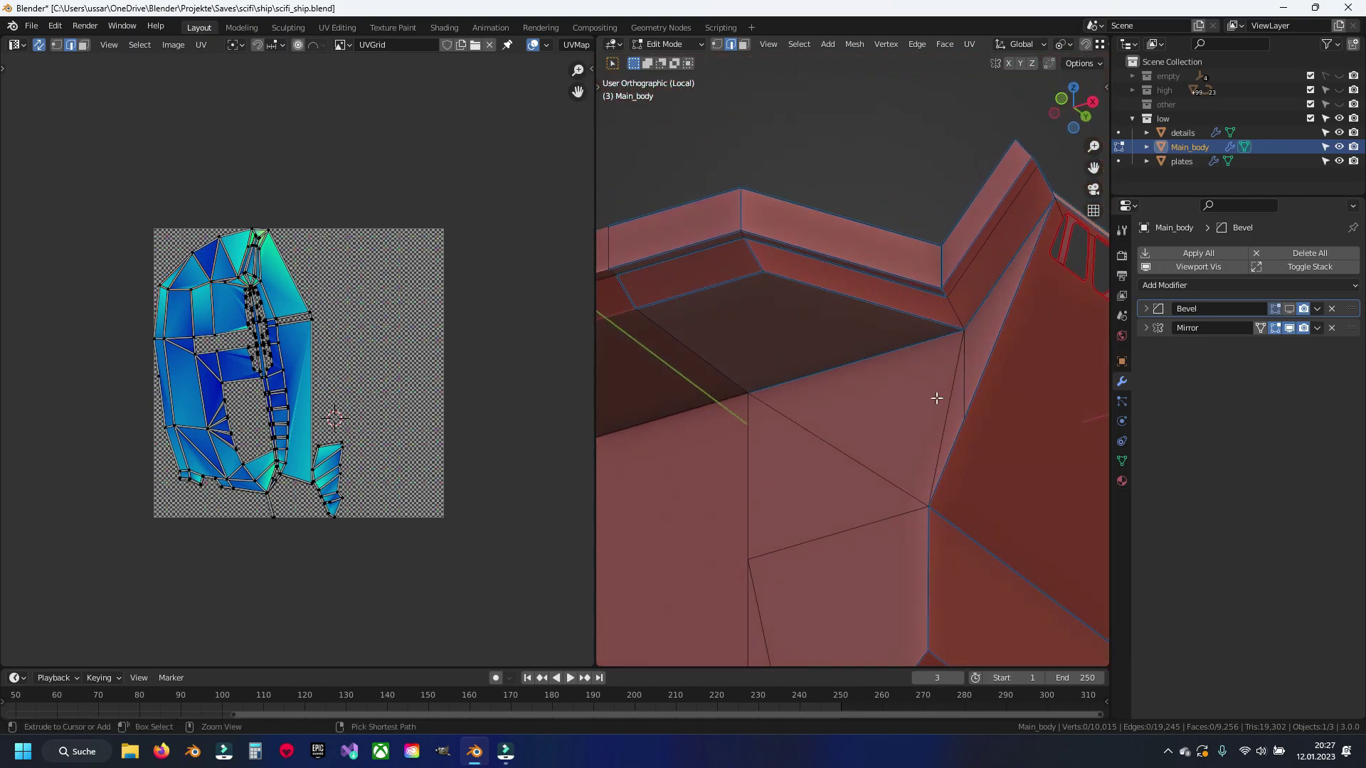
Step: Orbit the hull to bring the bevelled pentagon corner to mid-view
middle_drag(936, 396, 861, 172)
scroll(862, 171, down, 5)
mouse_move(890, 259)
middle_down()
mouse_move(735, 266)
mouse_move(847, 366)
mouse_move(759, 363)
mouse_move(817, 384)
mouse_move(900, 381)
mouse_move(787, 335)
mouse_move(797, 304)
mouse_move(875, 372)
middle_up()
scroll(753, 292, up, 3)
middle_drag(752, 292, 735, 192)
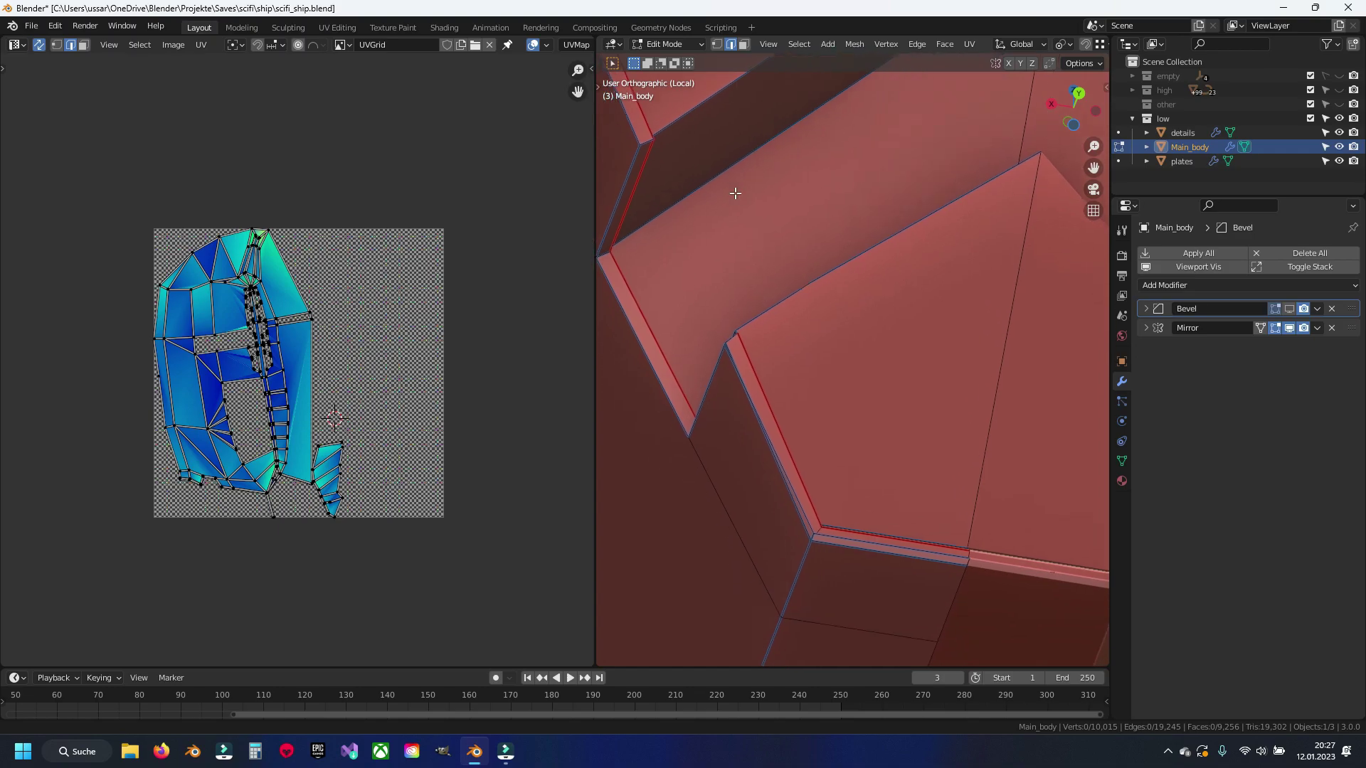
scroll(846, 599, up, 2)
mouse_move(846, 599)
shift+middle_down()
mouse_move(808, 442)
mouse_move(800, 460)
mouse_move(719, 409)
mouse_move(763, 326)
shift+middle_up()
Step: Move the stray corner vertex along the Y axis in two adjustments
click(738, 277)
key(g)
key(y)
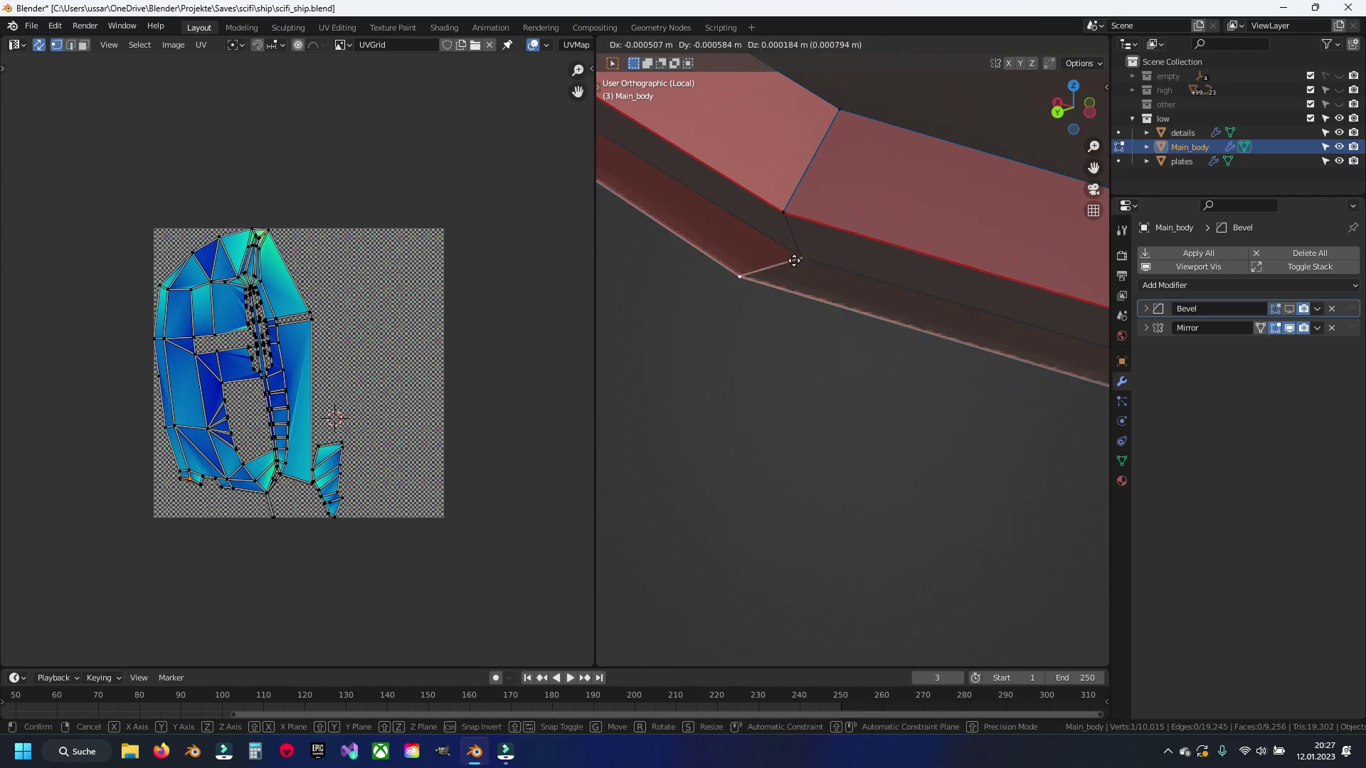
click(799, 260)
mouse_move(799, 260)
middle_down()
mouse_move(1032, 397)
mouse_move(965, 425)
middle_up()
key(g)
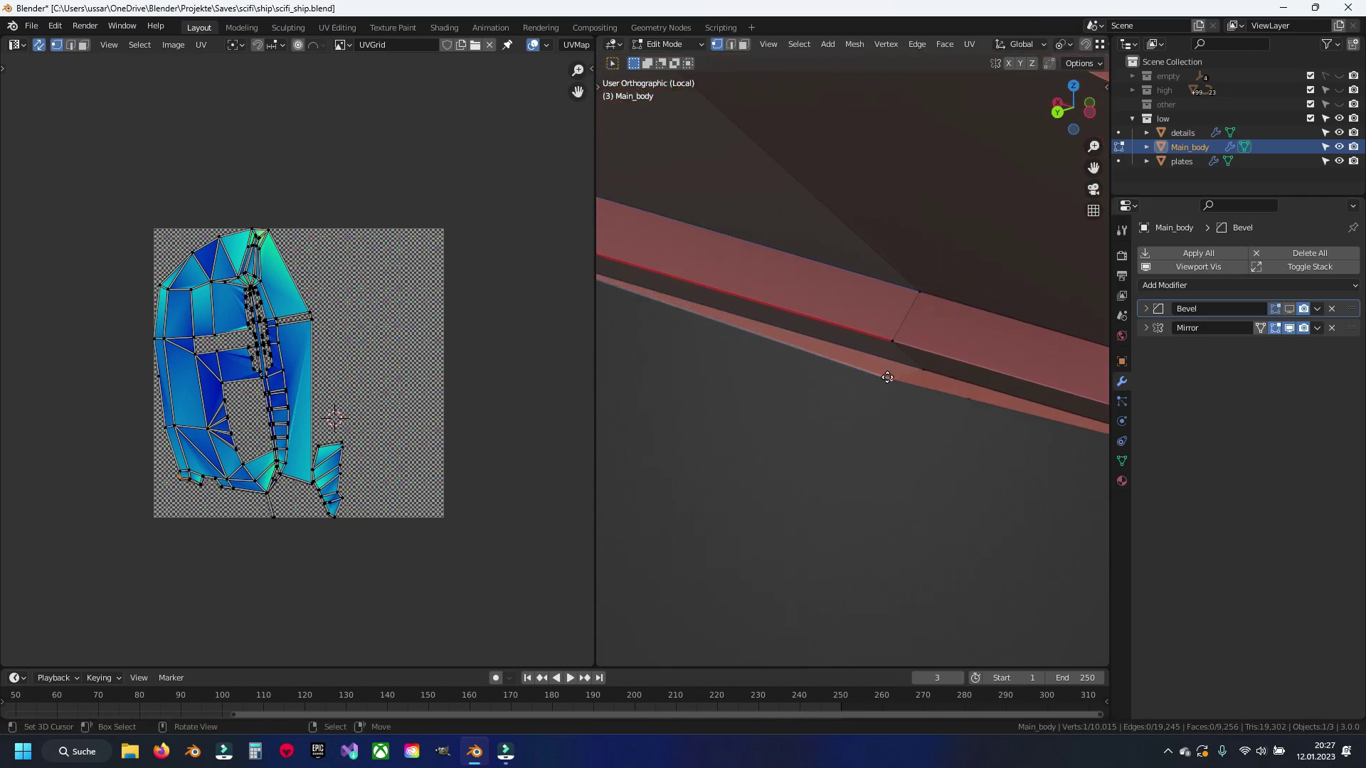
key(y)
click(650, 276)
Step: Merge overlapping vertices by distance, switch to edge select, and save
key(x)
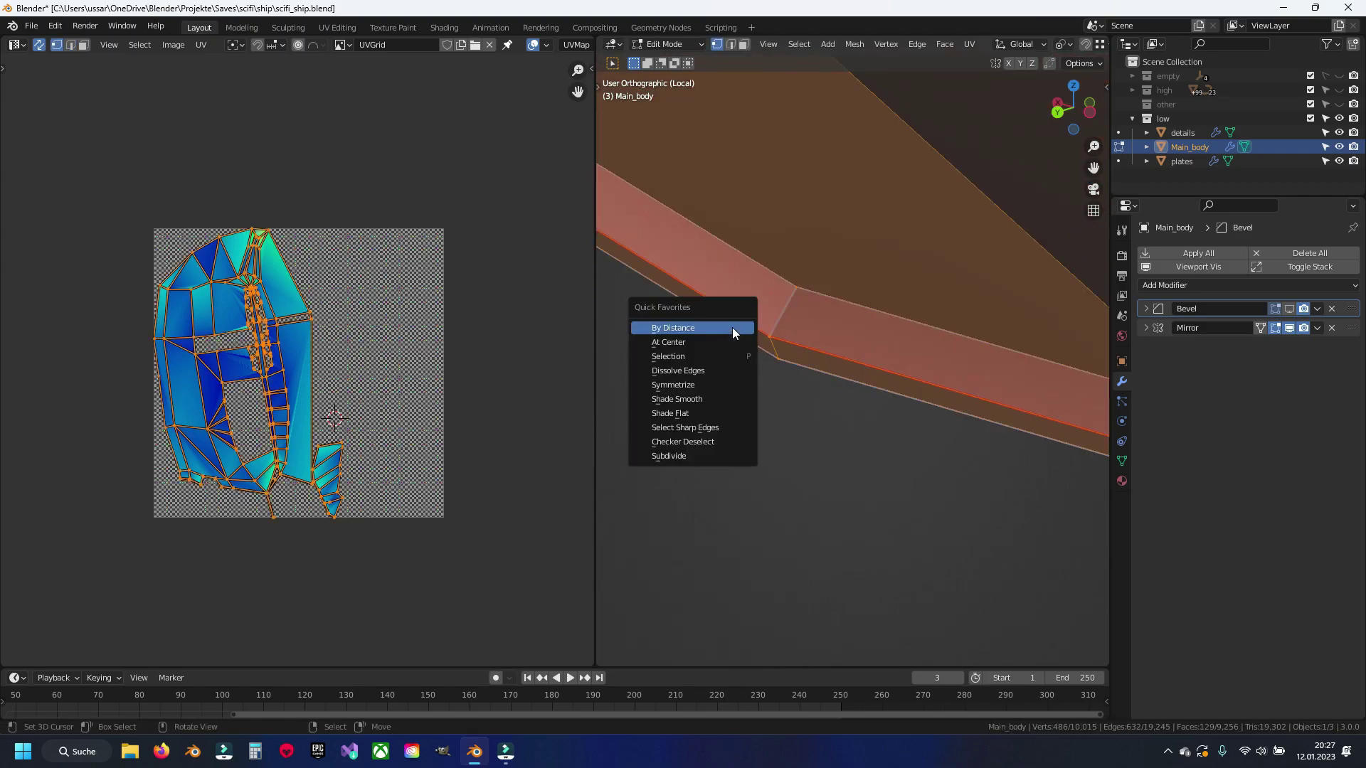
click(733, 328)
mouse_move(732, 327)
middle_down()
mouse_move(812, 339)
mouse_move(814, 327)
mouse_move(787, 350)
mouse_move(878, 351)
mouse_move(854, 387)
mouse_move(881, 526)
mouse_move(884, 458)
mouse_move(868, 473)
mouse_move(881, 359)
middle_up()
key(2)
key(ctrl+s)
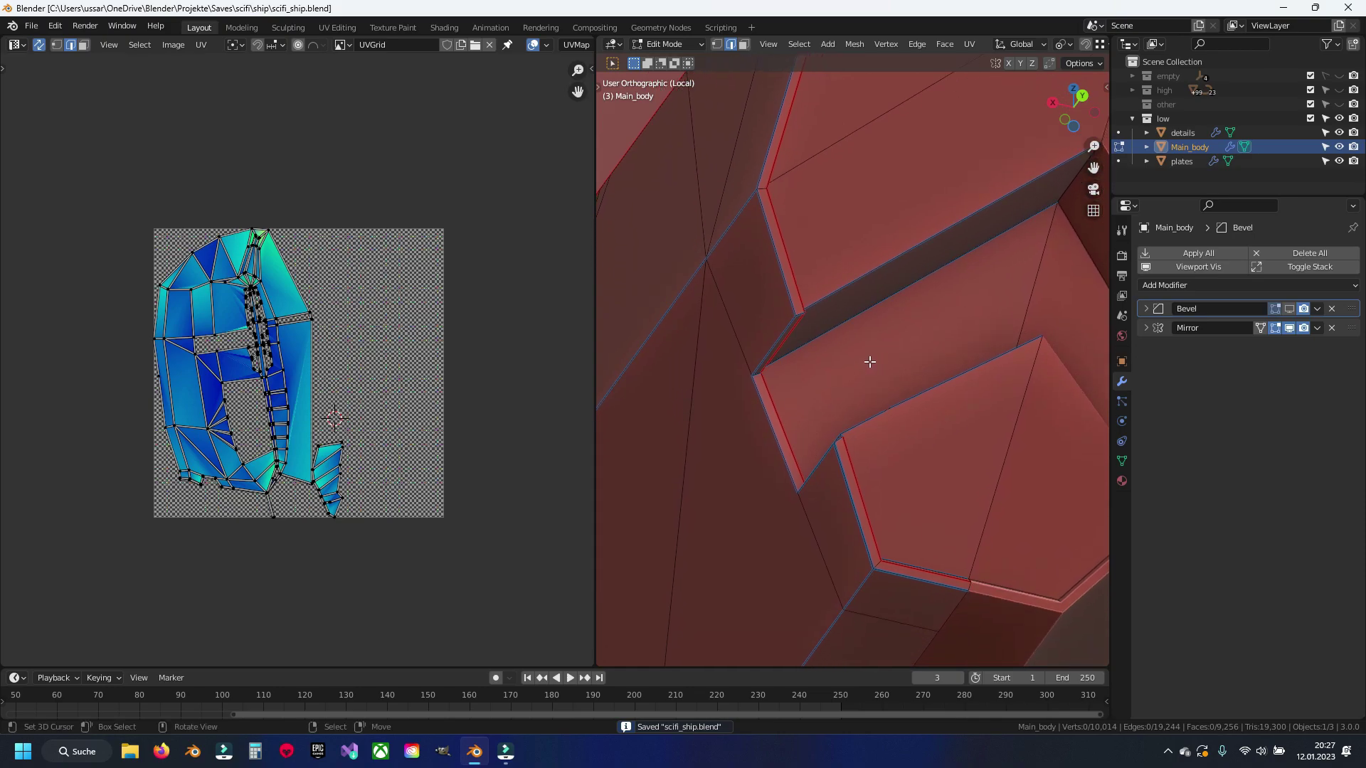
Step: Clear the seam from the selected hull edges
mouse_move(810, 228)
shift+middle_down()
mouse_move(814, 504)
mouse_move(810, 452)
shift+middle_up()
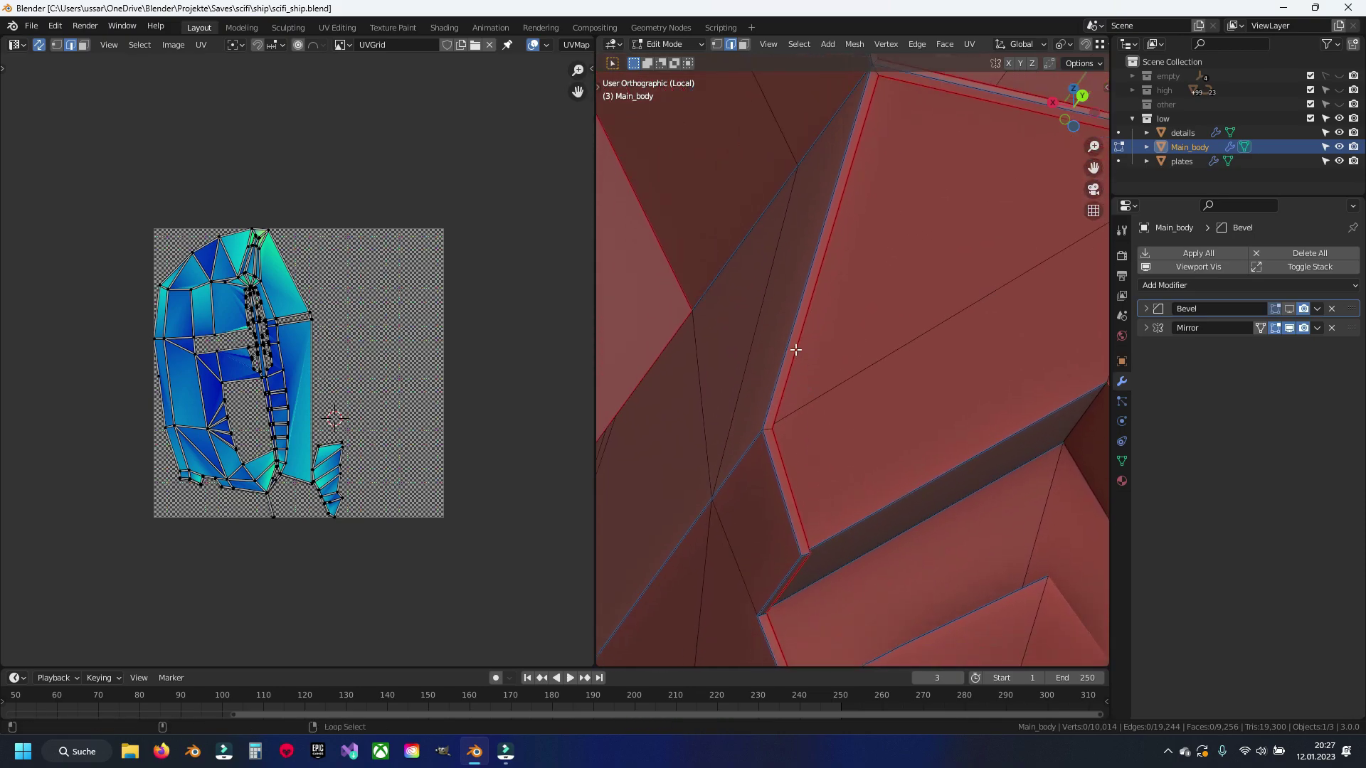
mouse_move(798, 361)
shift+middle_down()
mouse_move(851, 305)
mouse_move(870, 387)
shift+middle_up()
right_click(869, 387)
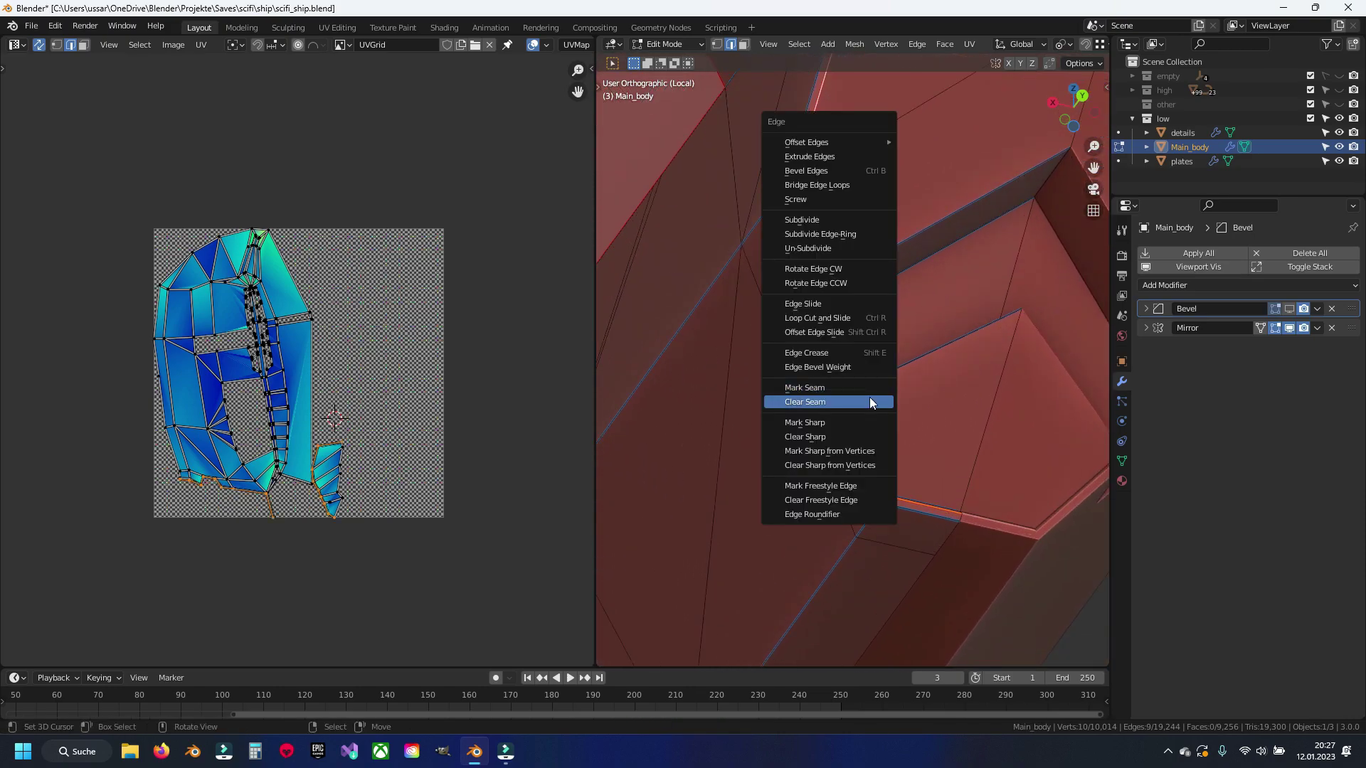
click(869, 397)
Step: Select an edge loop and a single edge on the bevel lip, leaving them unmoved
scroll(843, 471, up, 1)
alt+click(857, 462)
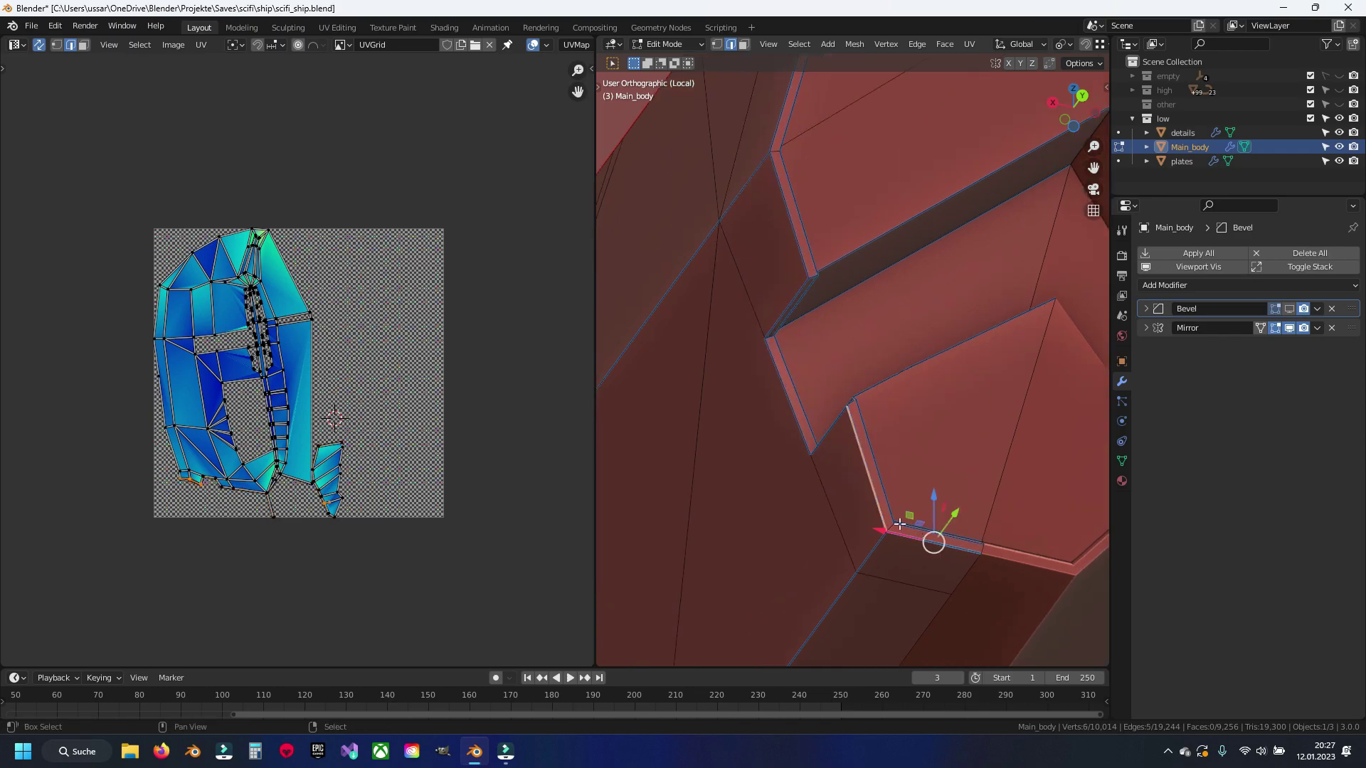
scroll(900, 525, up, 2)
scroll(869, 397, up, 2)
scroll(848, 407, up, 1)
click(848, 406)
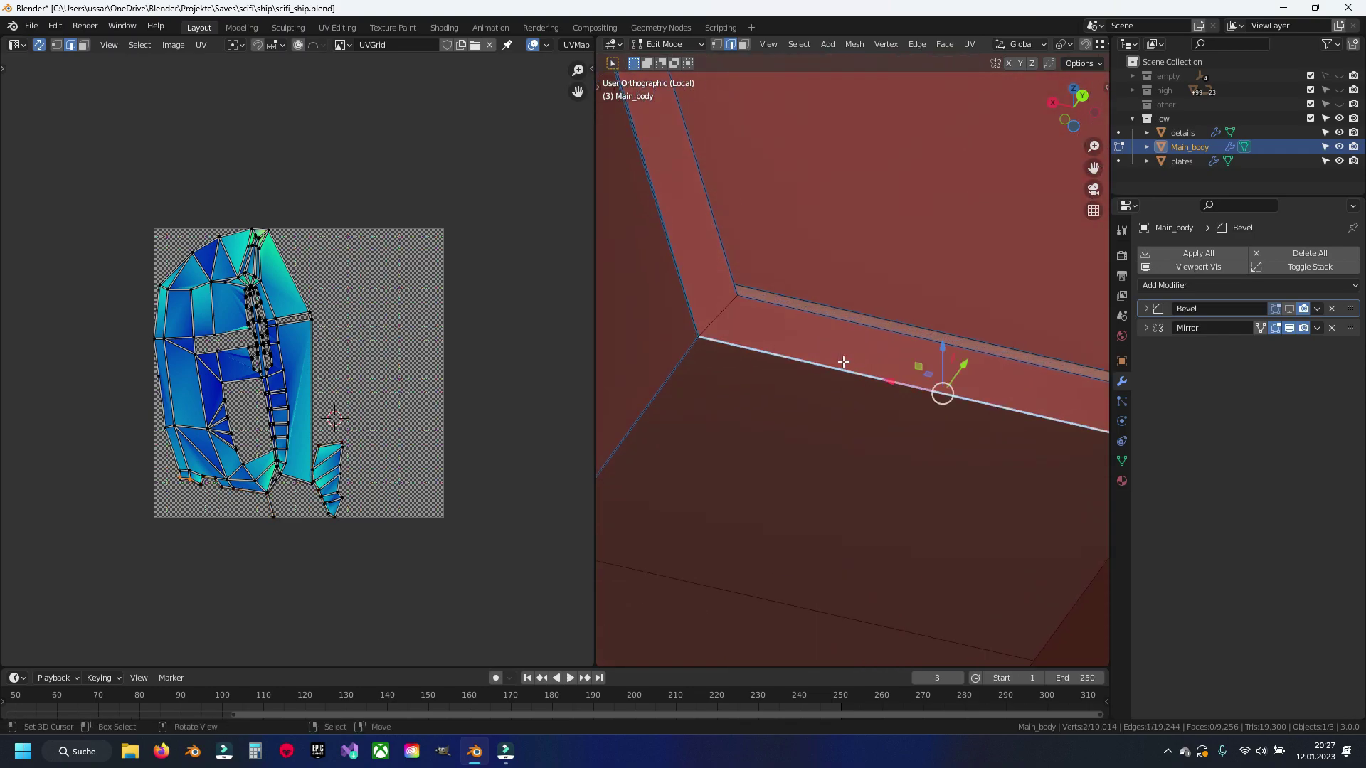
shift+middle_drag(843, 362, 761, 299)
key(g)
key(Escape)
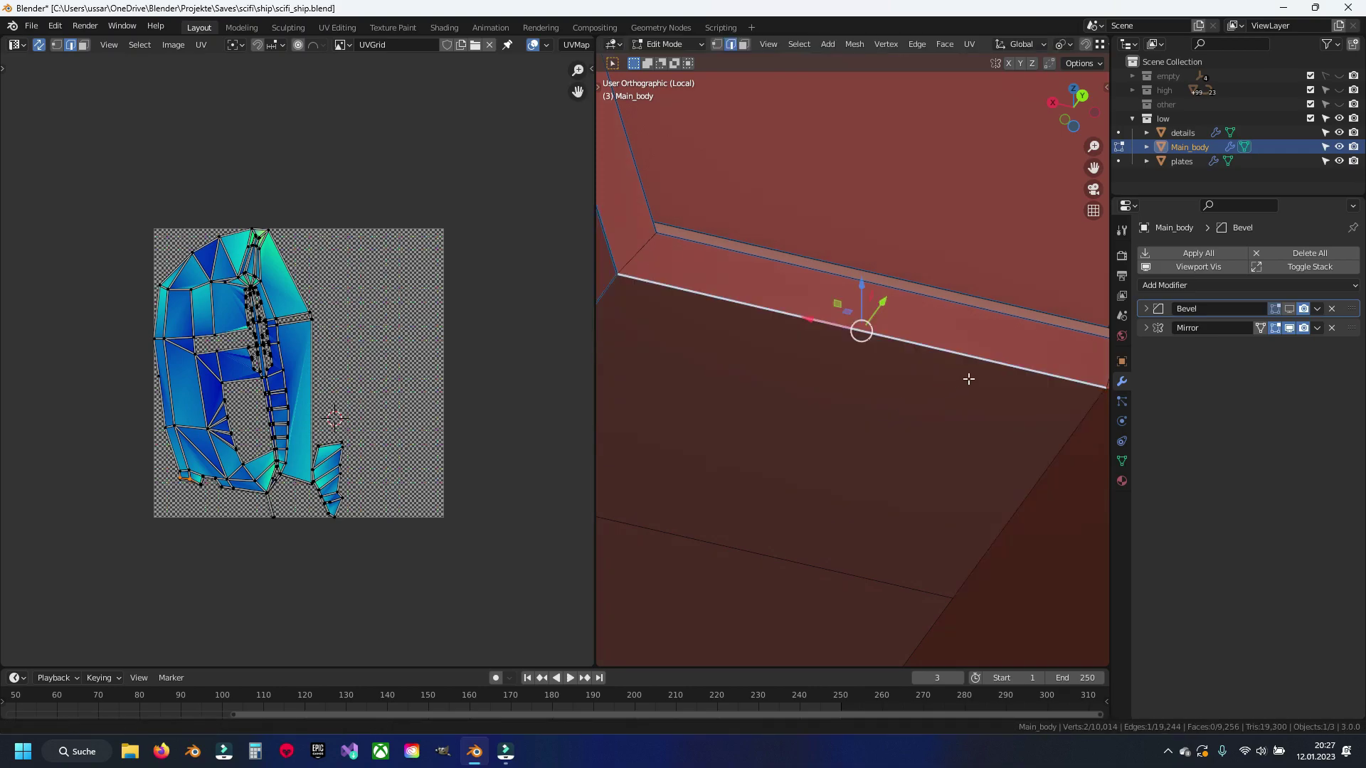
Step: Merge the bevel edge's vertices by distance, then merge remaining stray vertices by distance
shift+middle_drag(968, 380, 746, 365)
key(q)
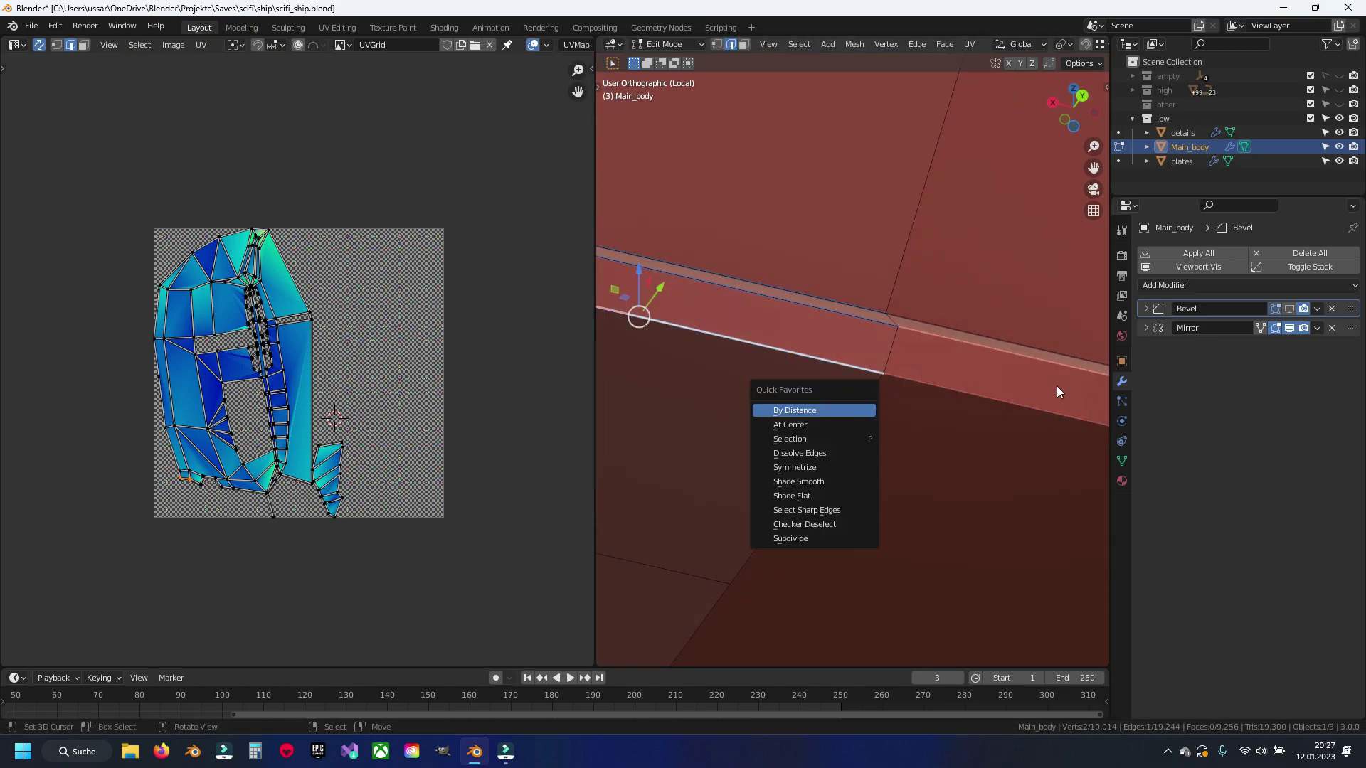
key(Return)
key(1)
key(alt+a)
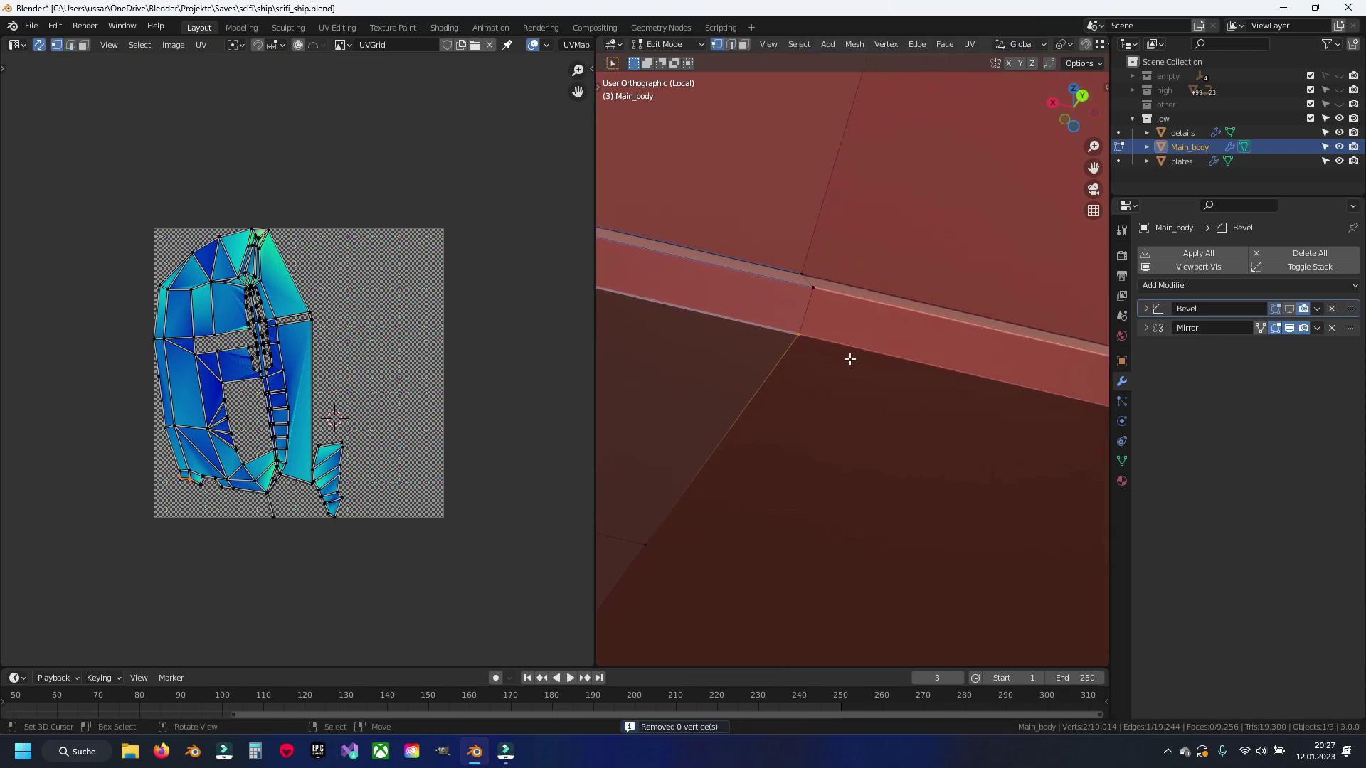
scroll(848, 357, up, 4)
shift+middle_drag(701, 277, 758, 339)
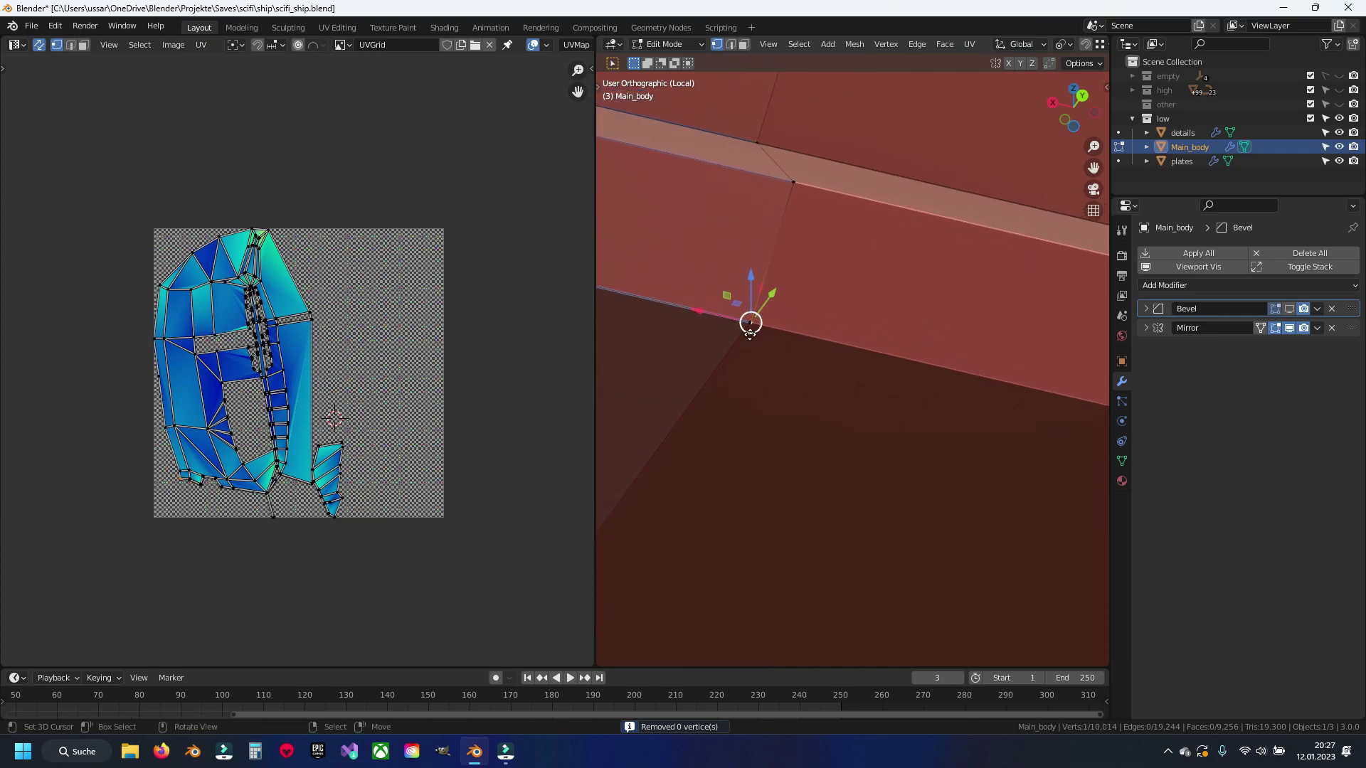
key(q)
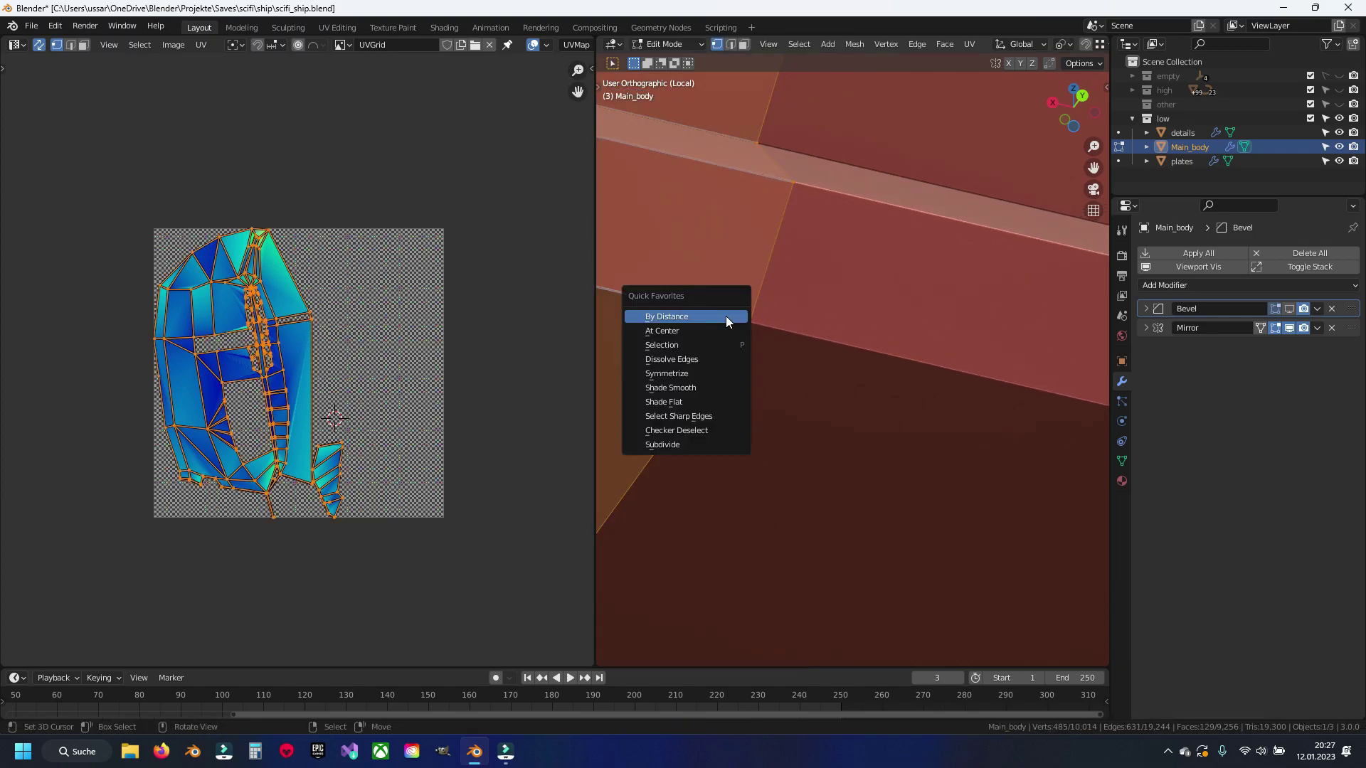
click(725, 315)
Step: Select the bevel-lip edge, cancel moving it, and orbit to a new angle
key(2)
click(905, 375)
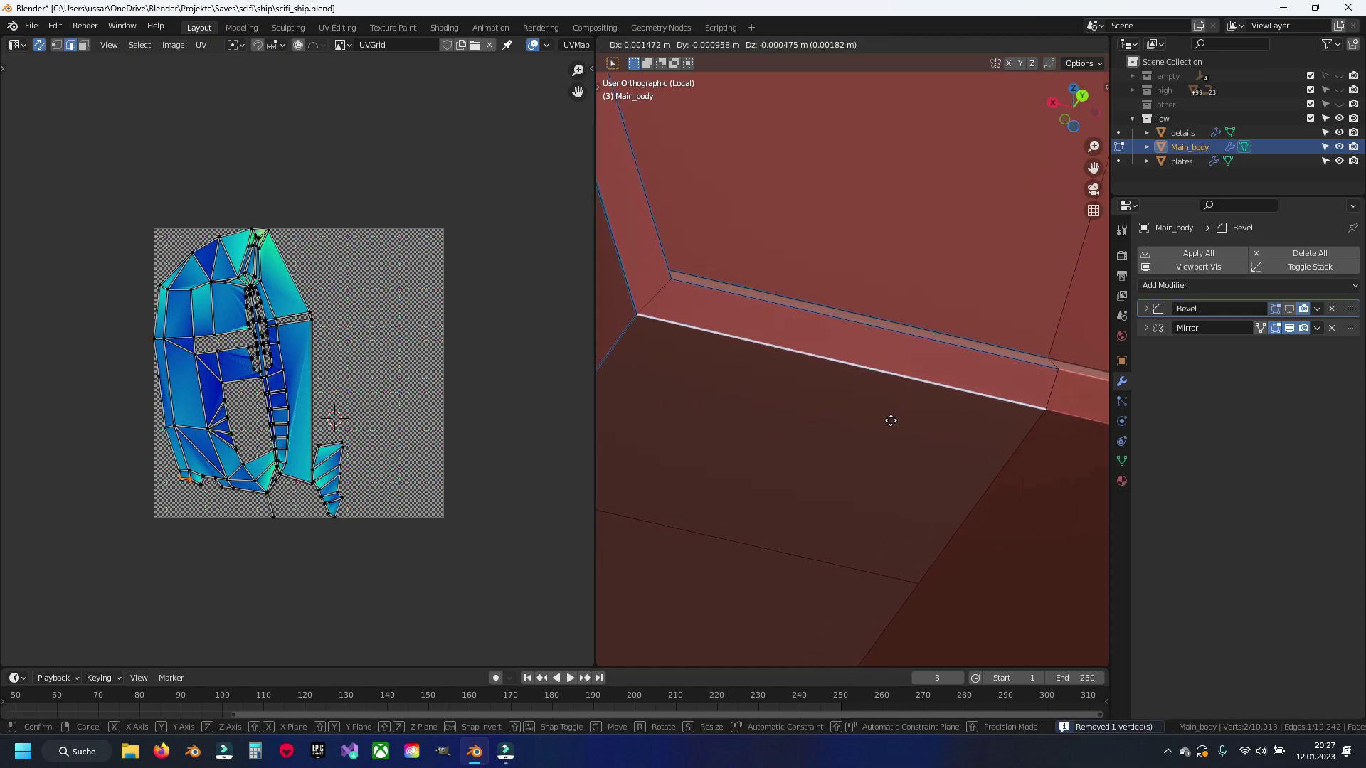
right_click(885, 417)
mouse_move(756, 327)
middle_down()
mouse_move(714, 242)
mouse_move(826, 430)
middle_up()
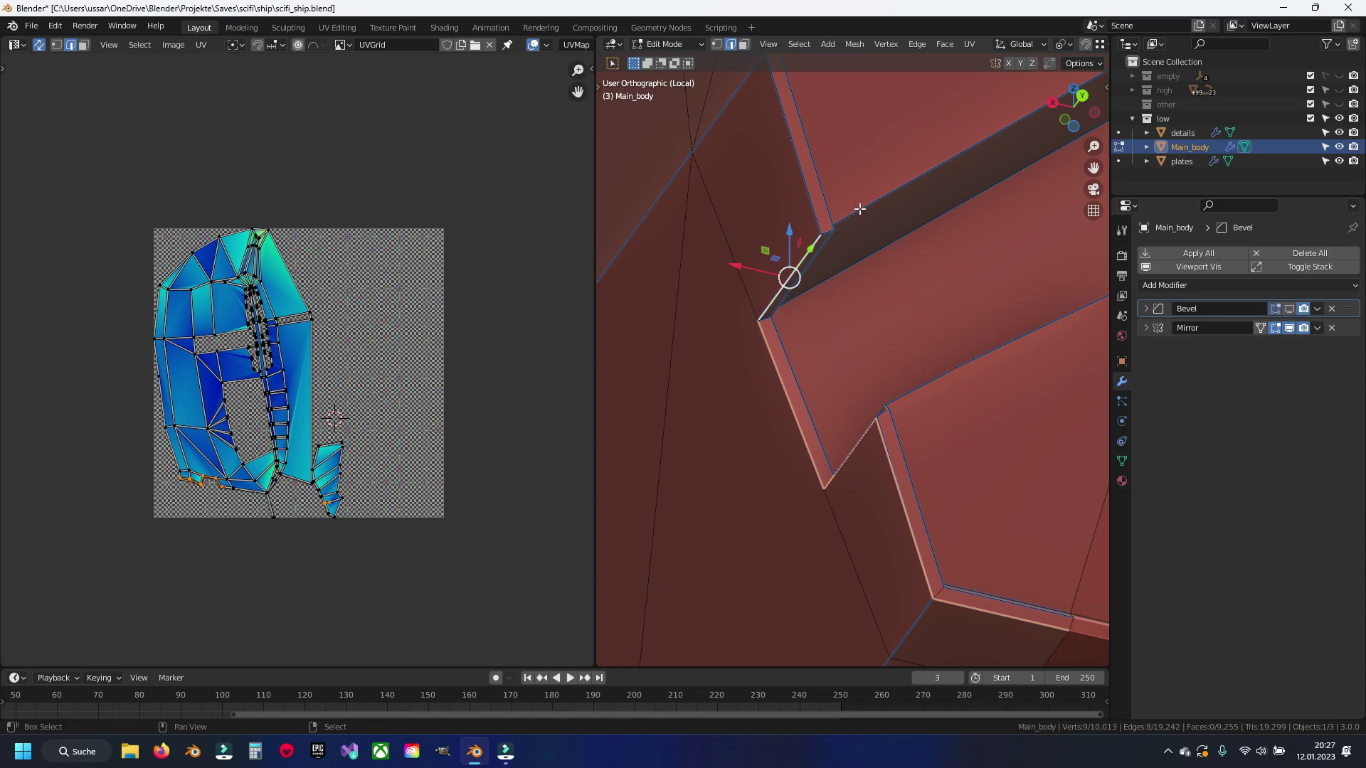
Step: Mark three more hull edges as seams, then deselect
shift+click(802, 170)
shift+middle_drag(802, 170, 900, 476)
shift+click(867, 312)
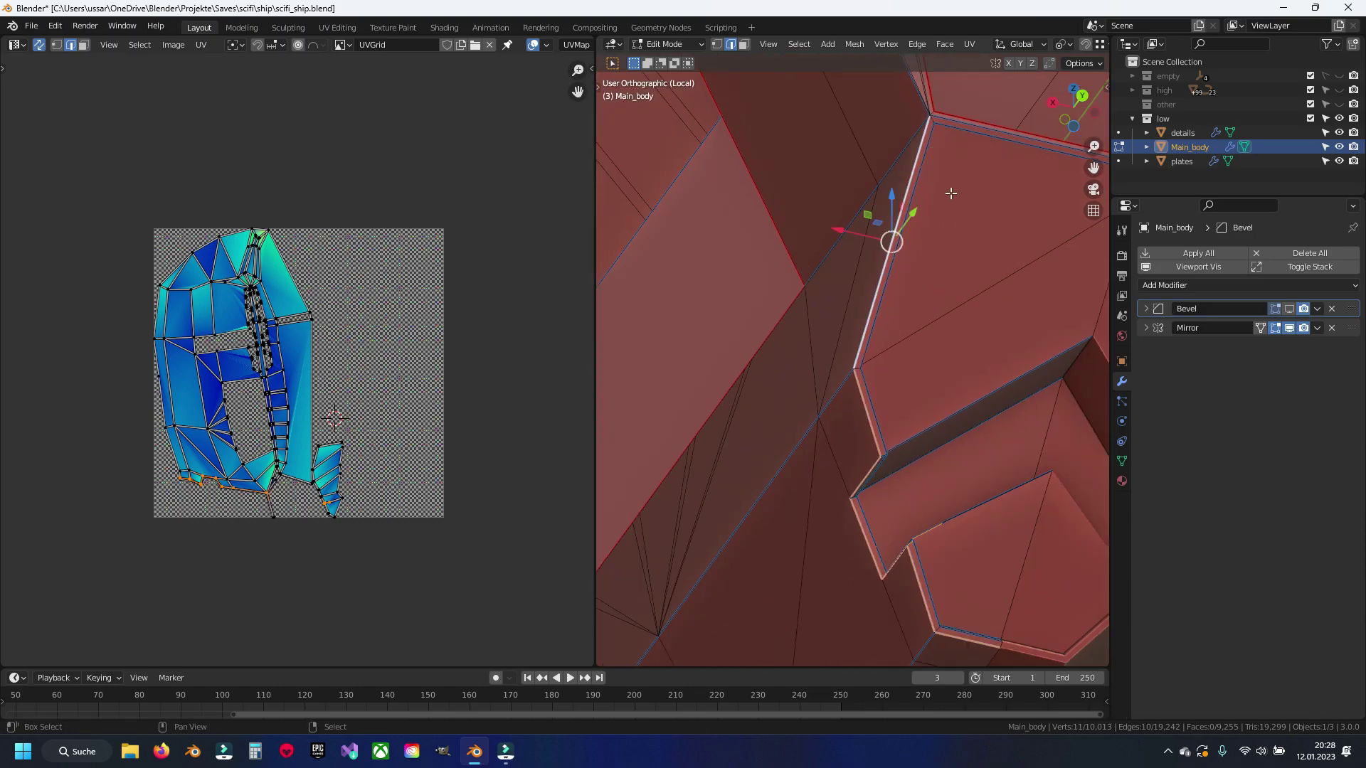
mouse_move(866, 312)
shift+middle_down()
mouse_move(844, 205)
mouse_move(897, 312)
mouse_move(863, 410)
mouse_move(862, 324)
shift+middle_up()
shift+click(844, 205)
key(ctrl+e)
click(861, 398)
key(alt+a)
Step: Unwrap the whole mesh with the new seams and inspect the UV layout
key(a)
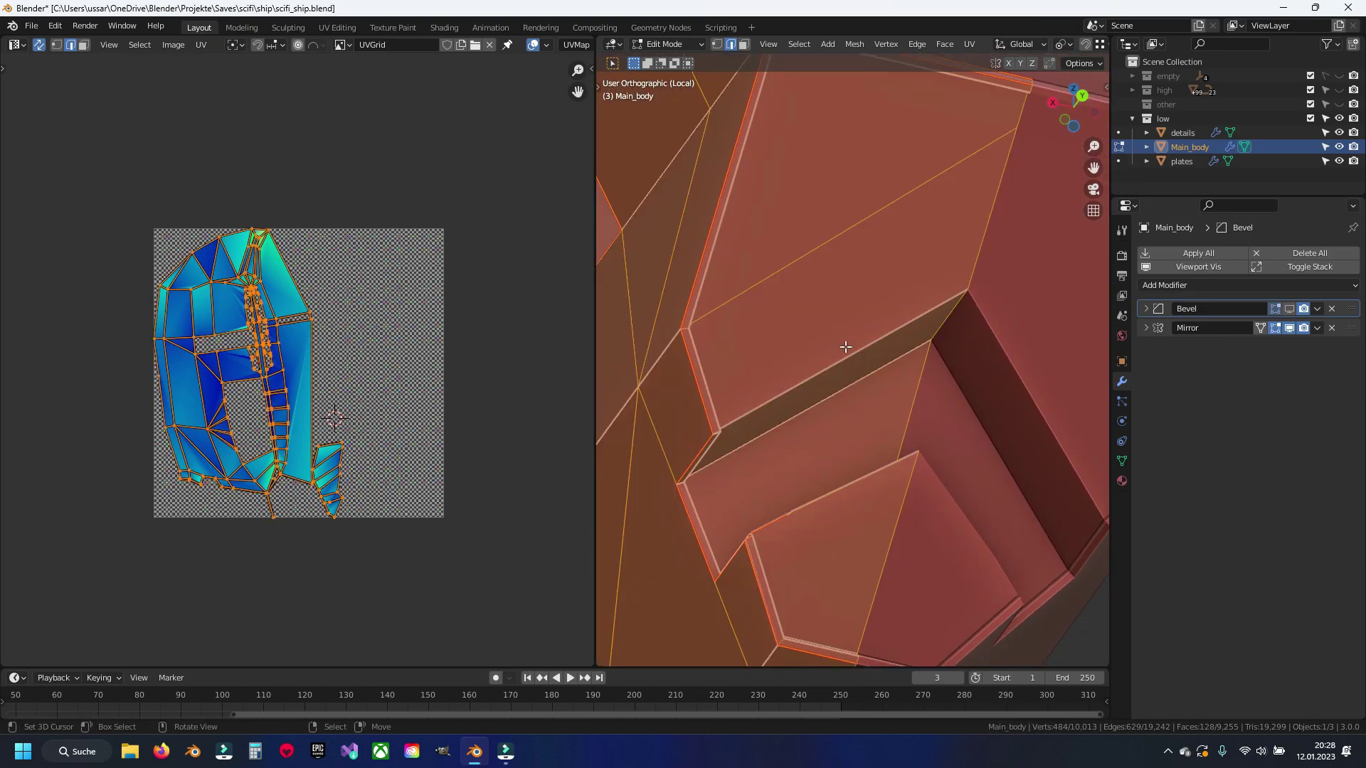
key(u)
click(845, 347)
key(alt+a)
mouse_move(320, 427)
middle_down()
mouse_move(285, 260)
mouse_move(294, 374)
middle_up()
mouse_move(756, 344)
middle_down()
mouse_move(778, 396)
mouse_move(704, 426)
mouse_move(698, 451)
mouse_move(778, 445)
mouse_move(754, 354)
mouse_move(778, 356)
mouse_move(735, 395)
middle_up()
Step: Orbit around a selected hull edge and clear the edge selection
scroll(646, 378, up, 3)
scroll(884, 368, up, 2)
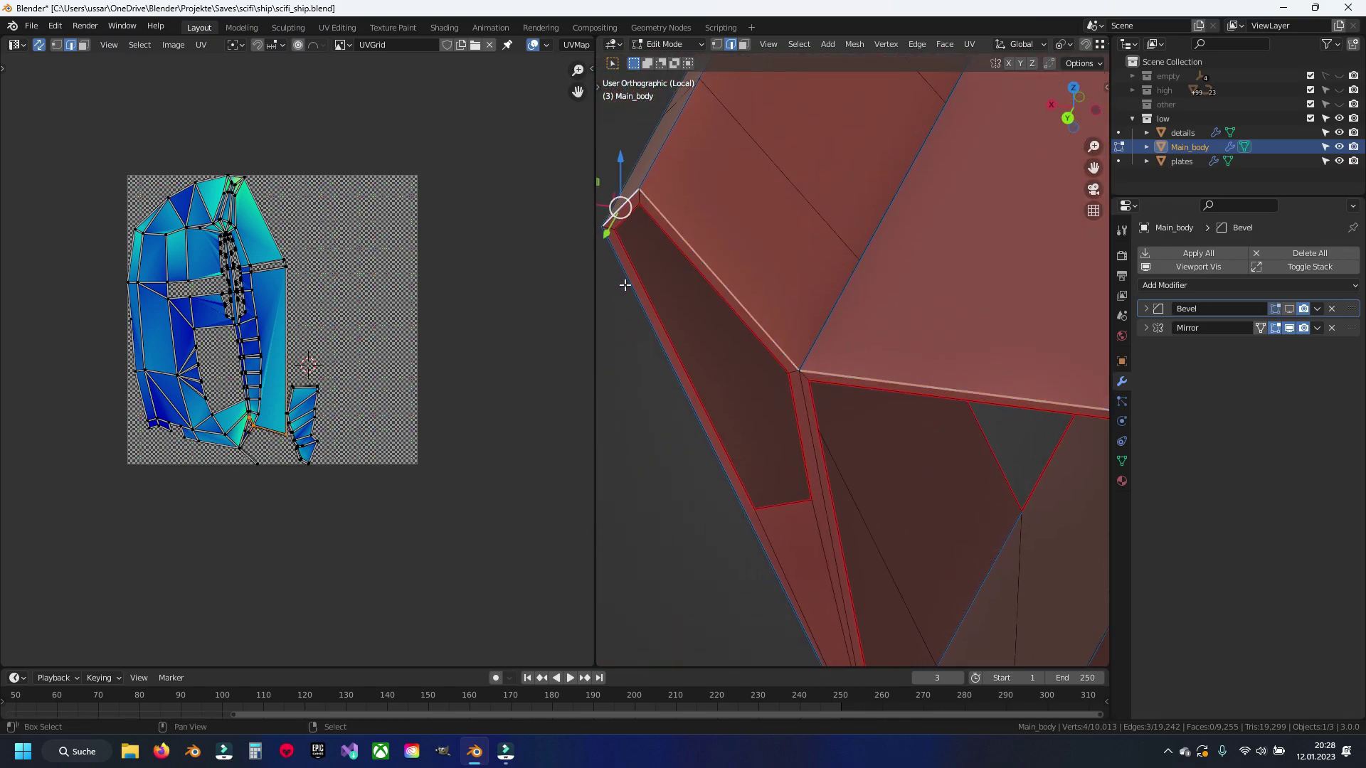
mouse_move(777, 512)
middle_down()
mouse_move(863, 412)
mouse_move(933, 378)
mouse_move(878, 435)
middle_up()
shift+middle_drag(840, 293, 898, 439)
right_click(898, 439)
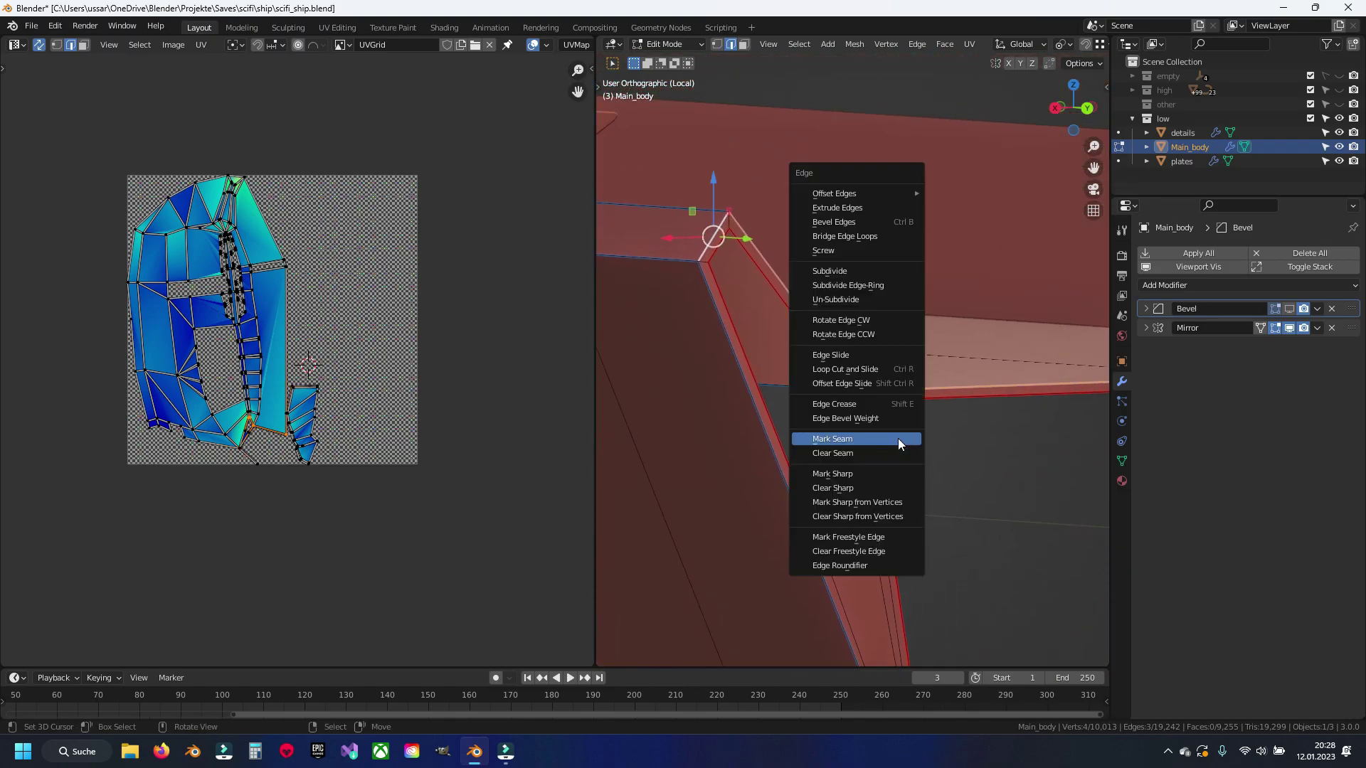
click(898, 438)
Step: Unwrap the entire Main_body mesh again into new UV islands
key(a)
key(u)
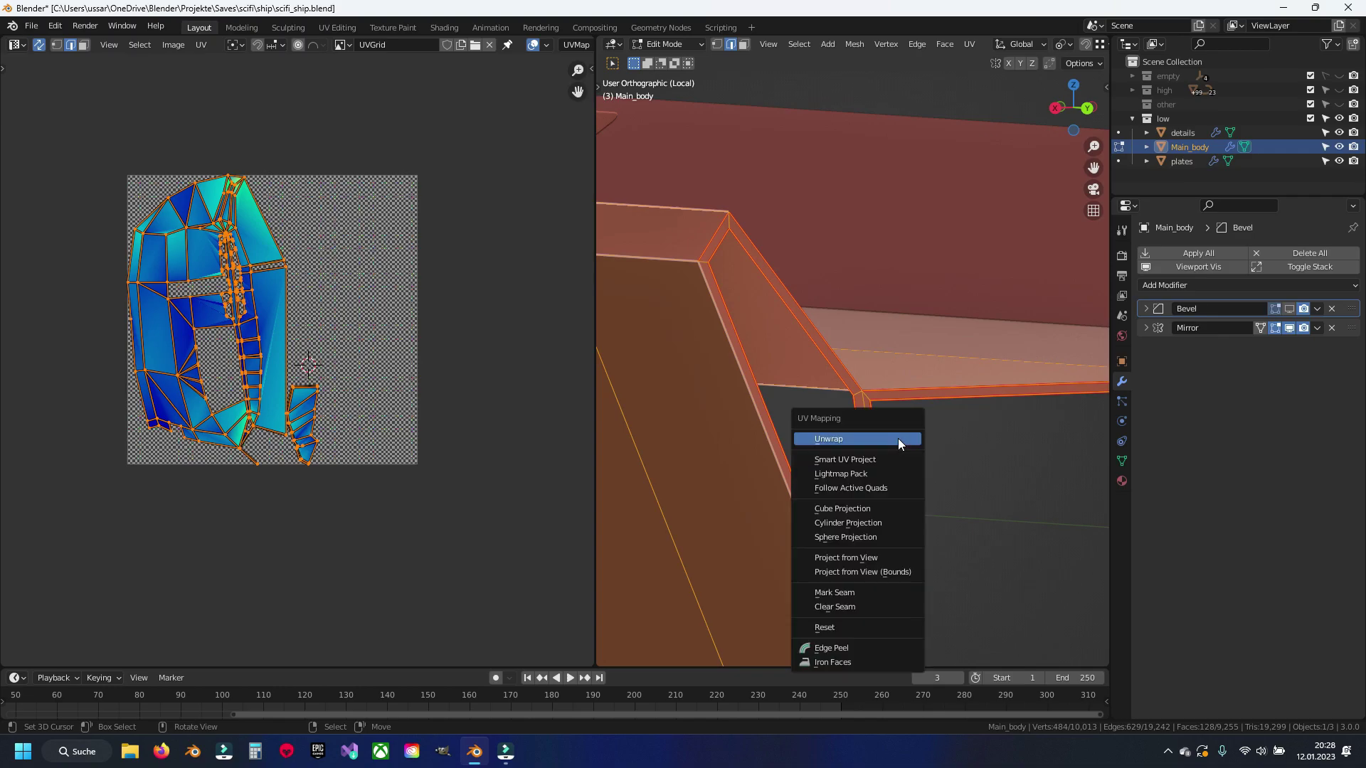
click(898, 438)
scroll(445, 363, up, 3)
scroll(316, 402, up, 3)
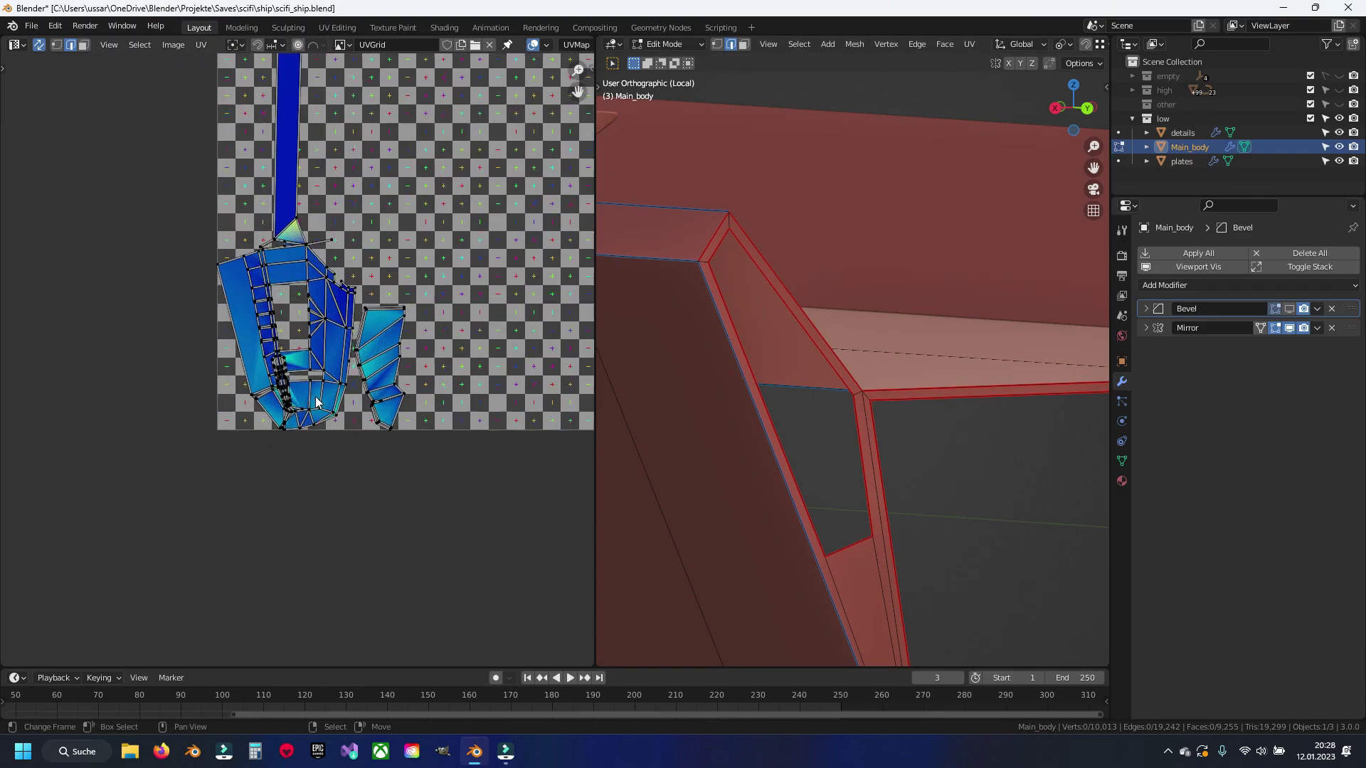
scroll(904, 372, down, 5)
Step: Zoom to the lower hull corner, reveal hidden geometry, and clear the selection
middle_drag(970, 396, 888, 472)
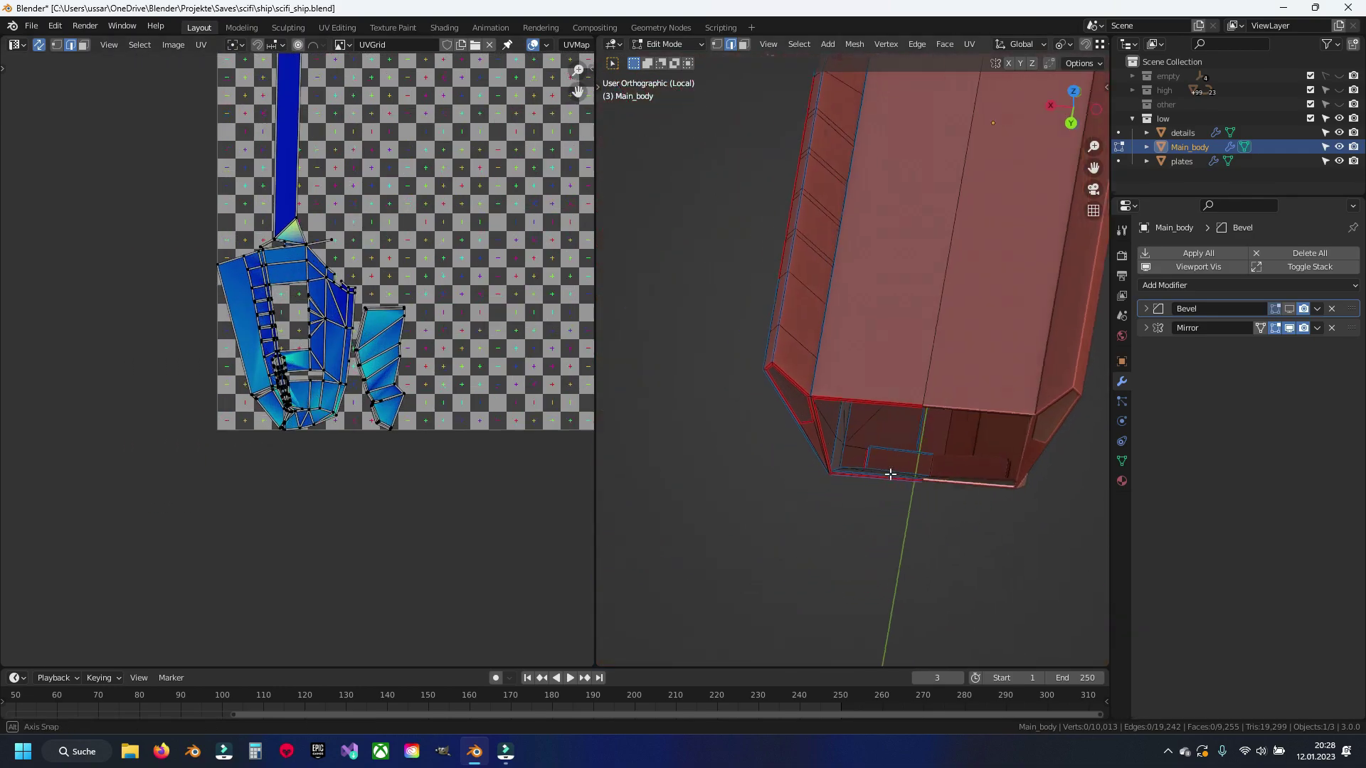
scroll(809, 416, up, 5)
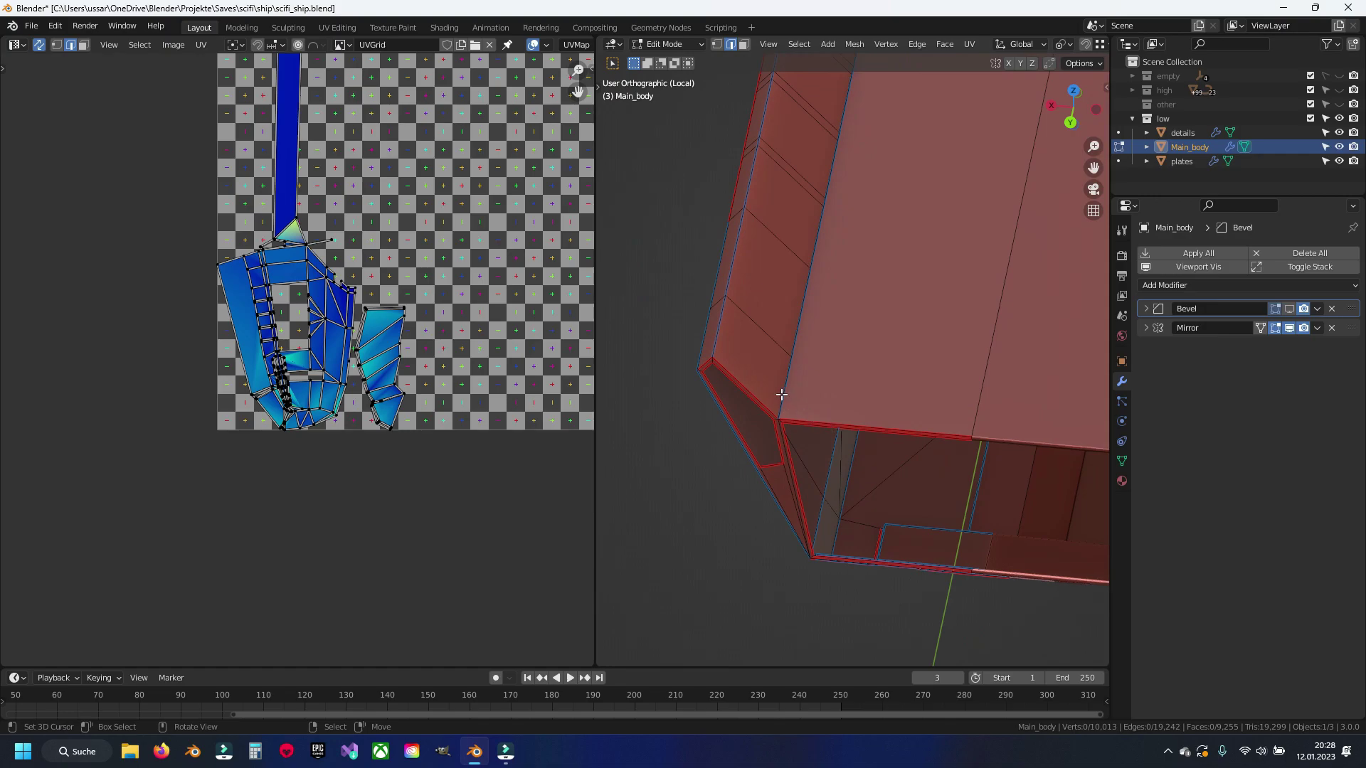
mouse_move(772, 370)
middle_down()
mouse_move(808, 299)
mouse_move(851, 323)
mouse_move(807, 375)
mouse_move(783, 372)
mouse_move(781, 399)
mouse_move(631, 393)
mouse_move(655, 356)
mouse_move(677, 357)
mouse_move(698, 386)
mouse_move(811, 360)
mouse_move(851, 366)
mouse_move(753, 377)
mouse_move(915, 314)
mouse_move(933, 335)
mouse_move(747, 332)
mouse_move(788, 350)
mouse_move(726, 366)
mouse_move(818, 305)
mouse_move(793, 268)
mouse_move(920, 290)
mouse_move(897, 409)
mouse_move(884, 408)
mouse_move(914, 412)
mouse_move(899, 445)
mouse_move(756, 412)
mouse_move(1031, 467)
mouse_move(747, 448)
mouse_move(808, 418)
mouse_move(833, 354)
middle_up()
scroll(809, 299, up, 4)
key(alt+h)
key(alt+a)
Step: Mark a shortest edge path along the hull edge as a seam
alt+click(855, 448)
mouse_move(863, 300)
middle_down()
mouse_move(776, 320)
mouse_move(949, 356)
mouse_move(840, 376)
mouse_move(753, 365)
middle_up()
shift+click(839, 376)
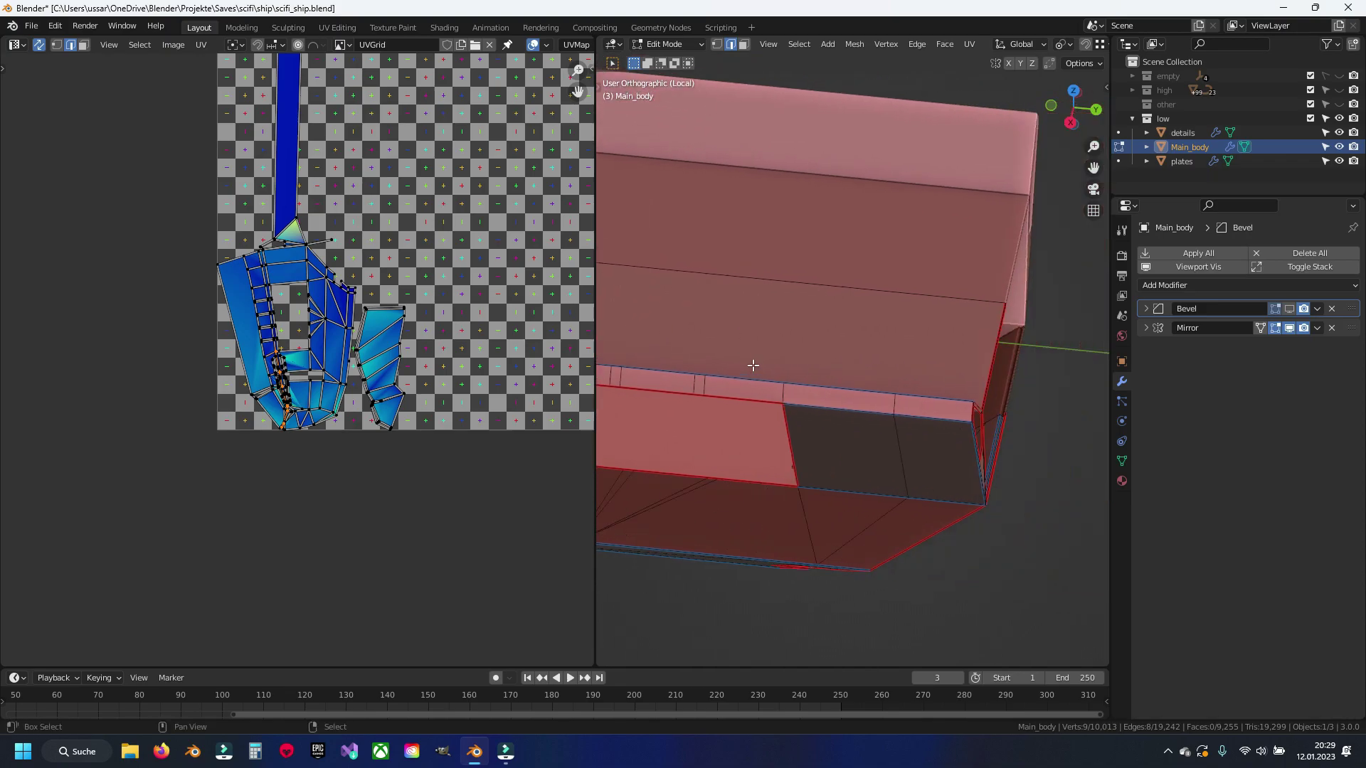
ctrl+click(920, 402)
middle_drag(936, 396, 919, 383)
key(ctrl+e)
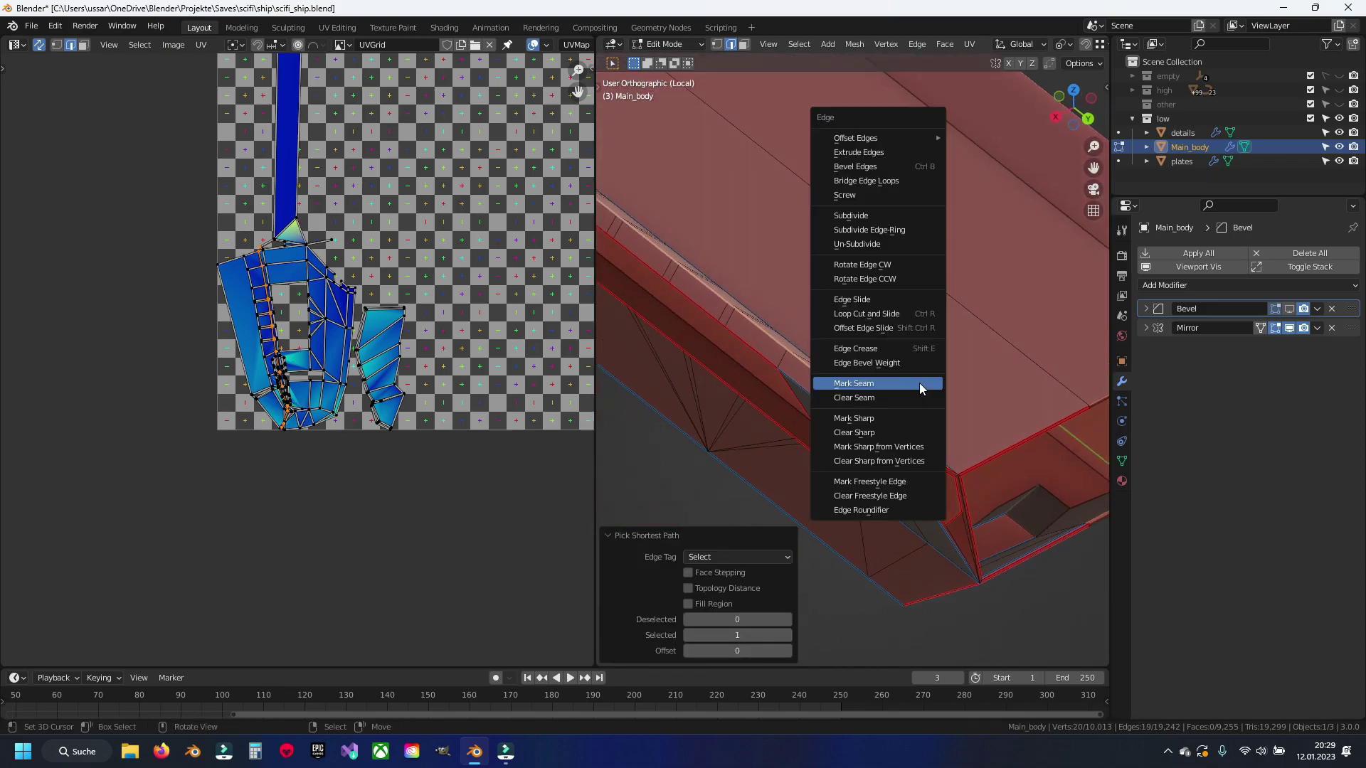
click(920, 383)
Step: Unwrap the whole mesh again with the new seam, then deselect everything
key(a)
key(u)
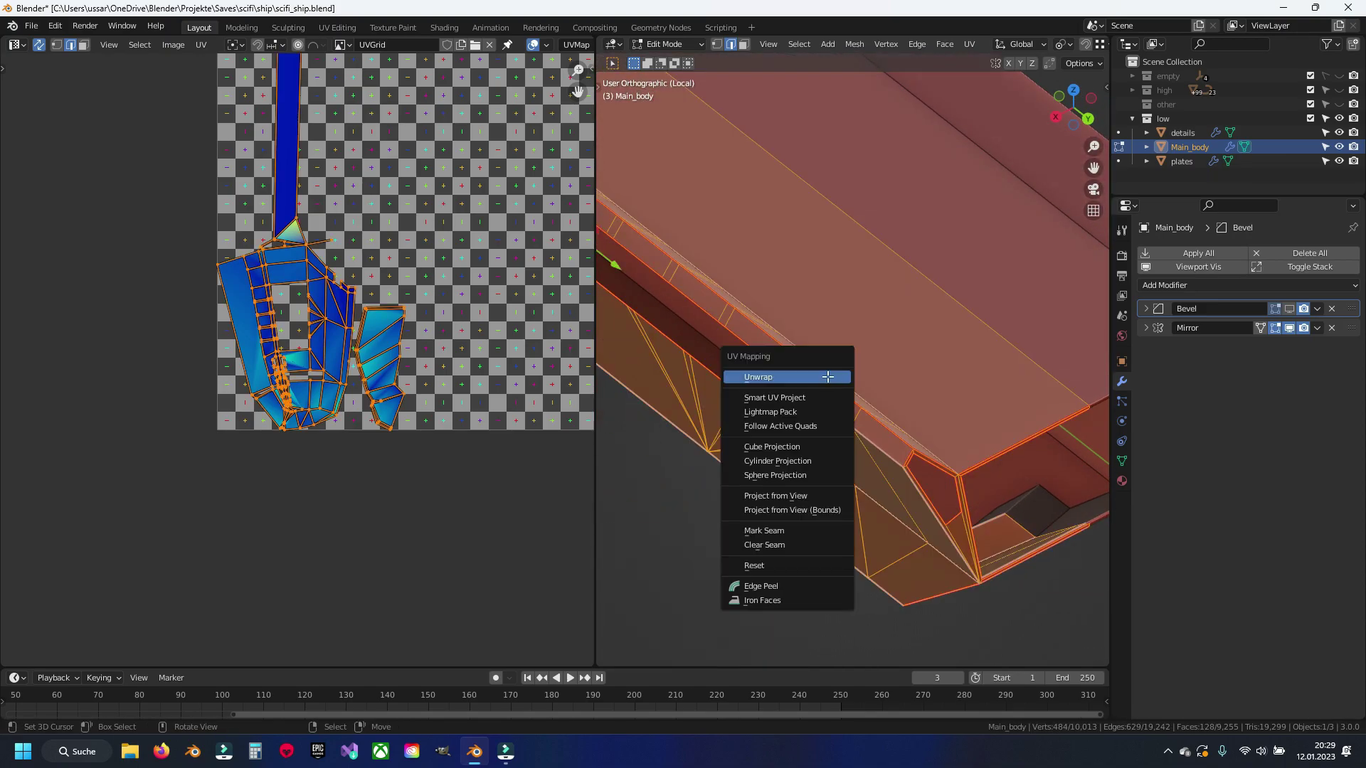
click(828, 376)
key(alt+a)
middle_drag(828, 377, 783, 370)
scroll(408, 261, down, 2)
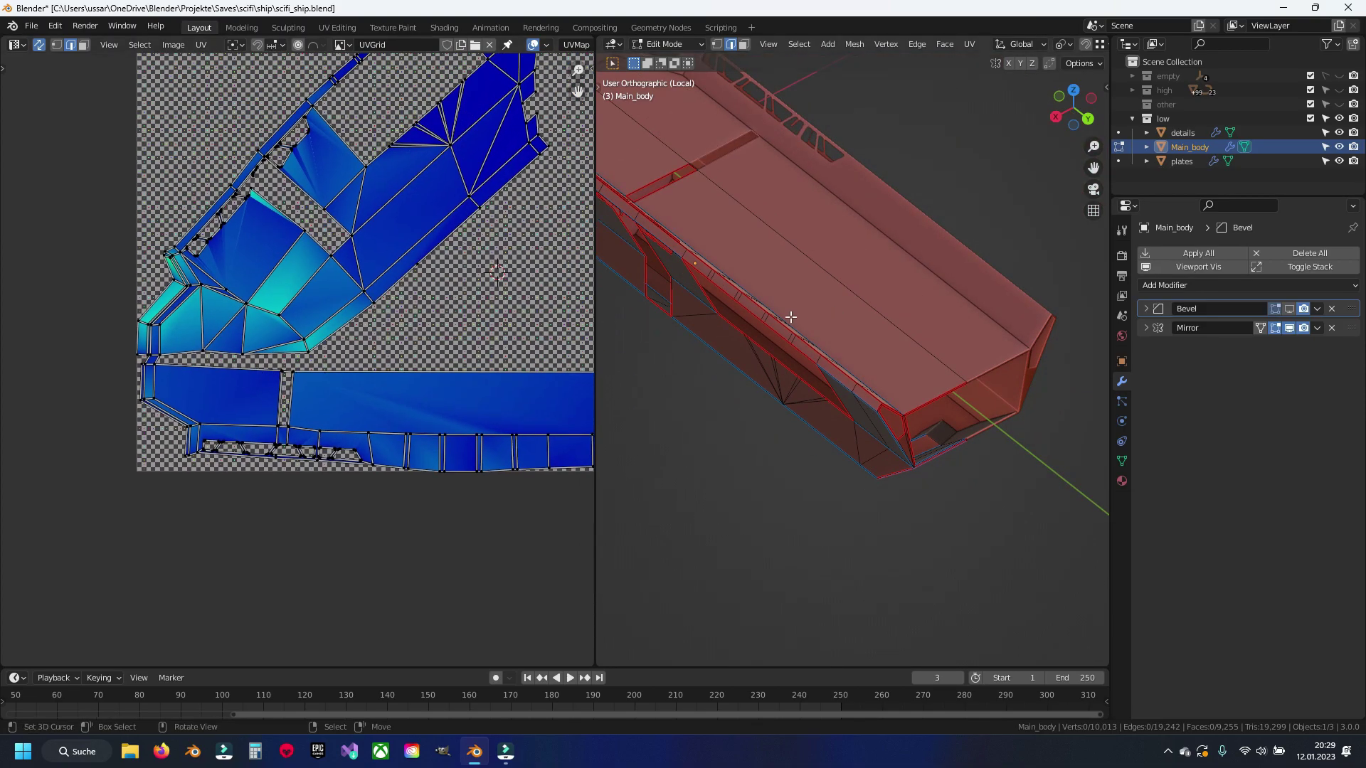
Step: Select an edge on the ship's bow rim, frame it with numpad period, and save
mouse_move(818, 323)
middle_down()
mouse_move(752, 439)
mouse_move(819, 447)
middle_up()
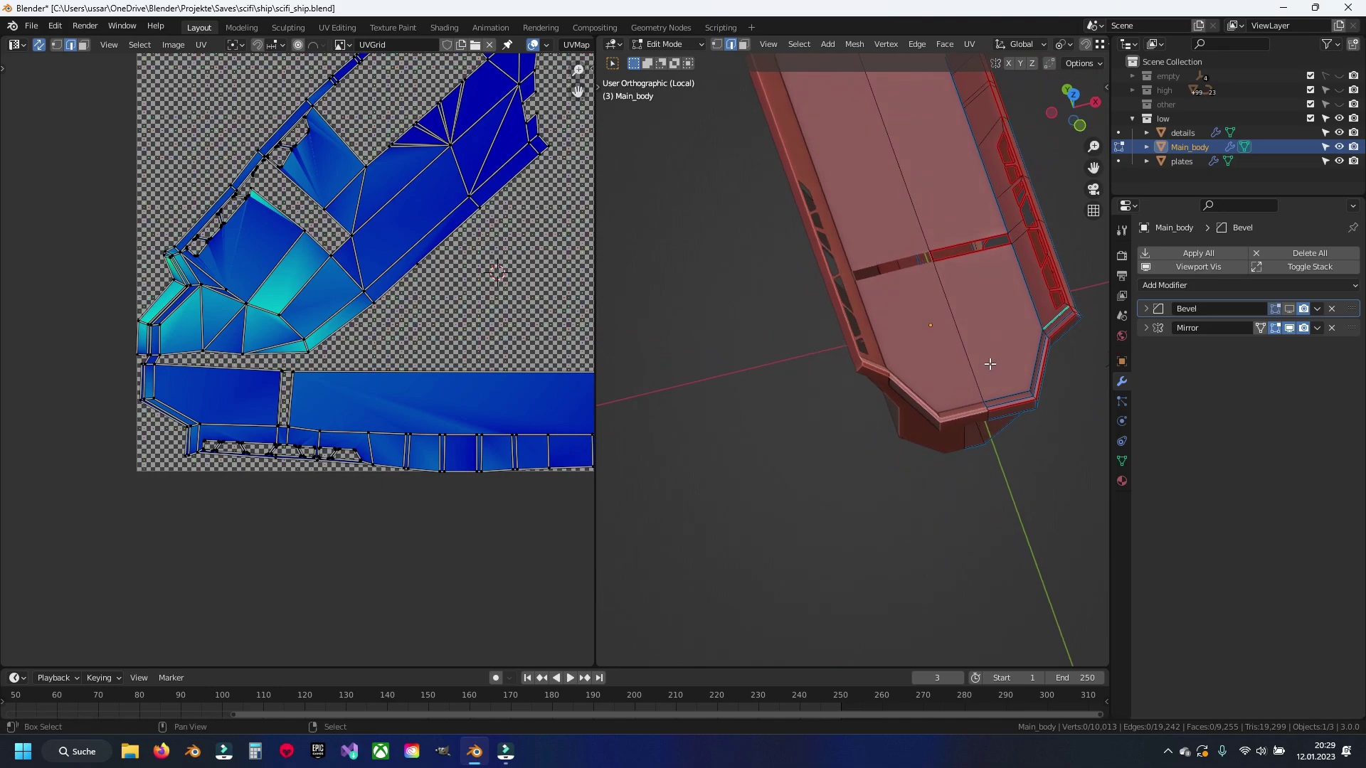
middle_drag(990, 363, 946, 366)
scroll(407, 370, up, 2)
scroll(443, 416, up, 2)
middle_drag(853, 356, 912, 314)
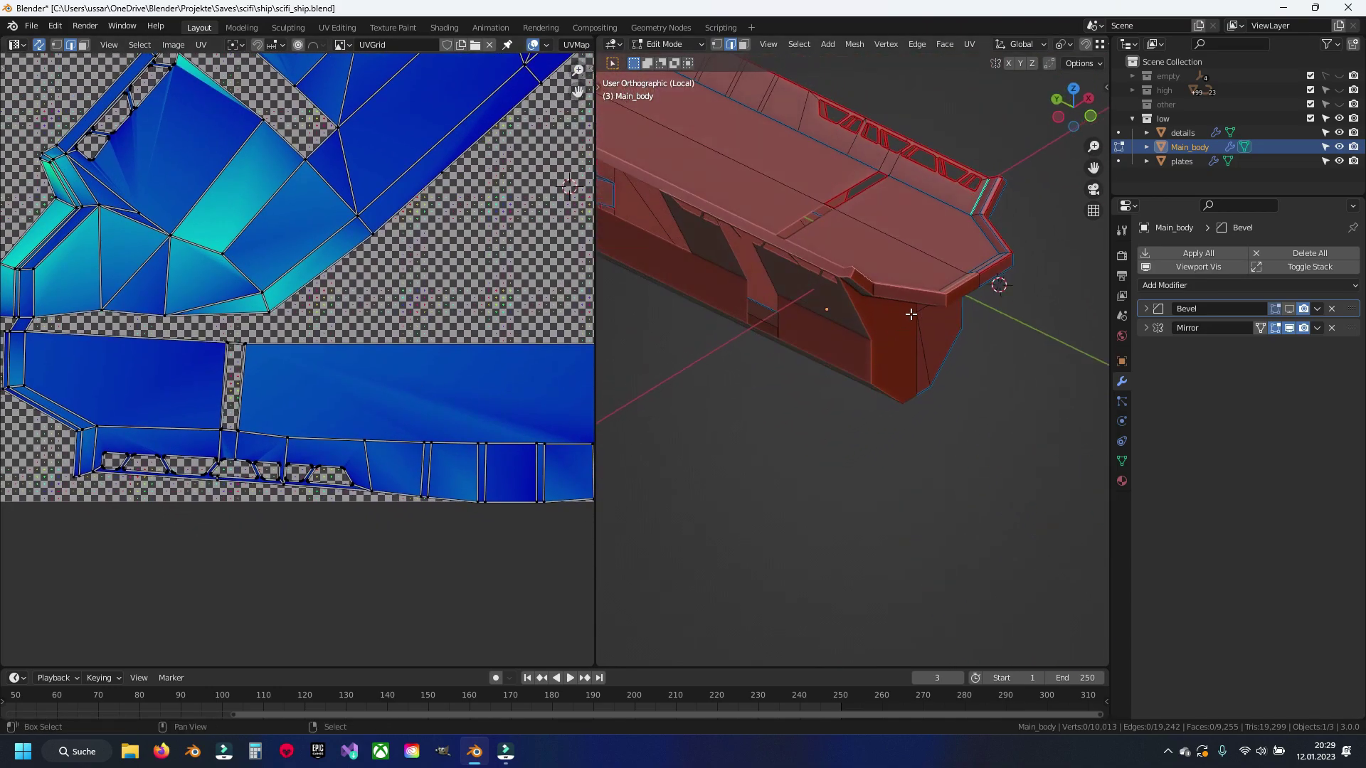
scroll(355, 285, down, 2)
scroll(836, 430, up, 1)
scroll(837, 430, up, 2)
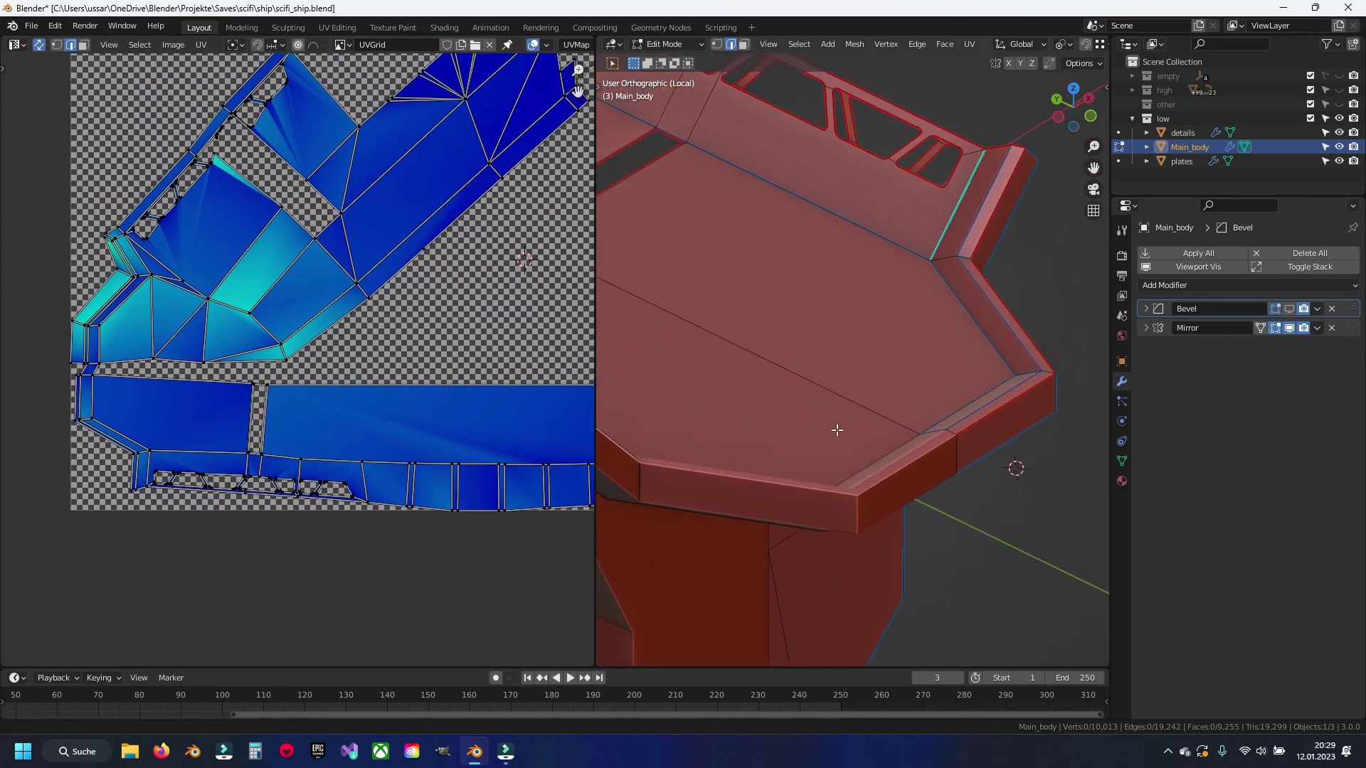
mouse_move(837, 430)
middle_down()
mouse_move(804, 414)
mouse_move(804, 427)
mouse_move(740, 375)
mouse_move(823, 350)
mouse_move(927, 353)
mouse_move(791, 356)
middle_up()
click(824, 350)
key(KP_Decimal)
key(ctrl+s)
Step: Inspect the hull corner and UV islands, cancelling an accidental vertex move
scroll(846, 314, down, 2)
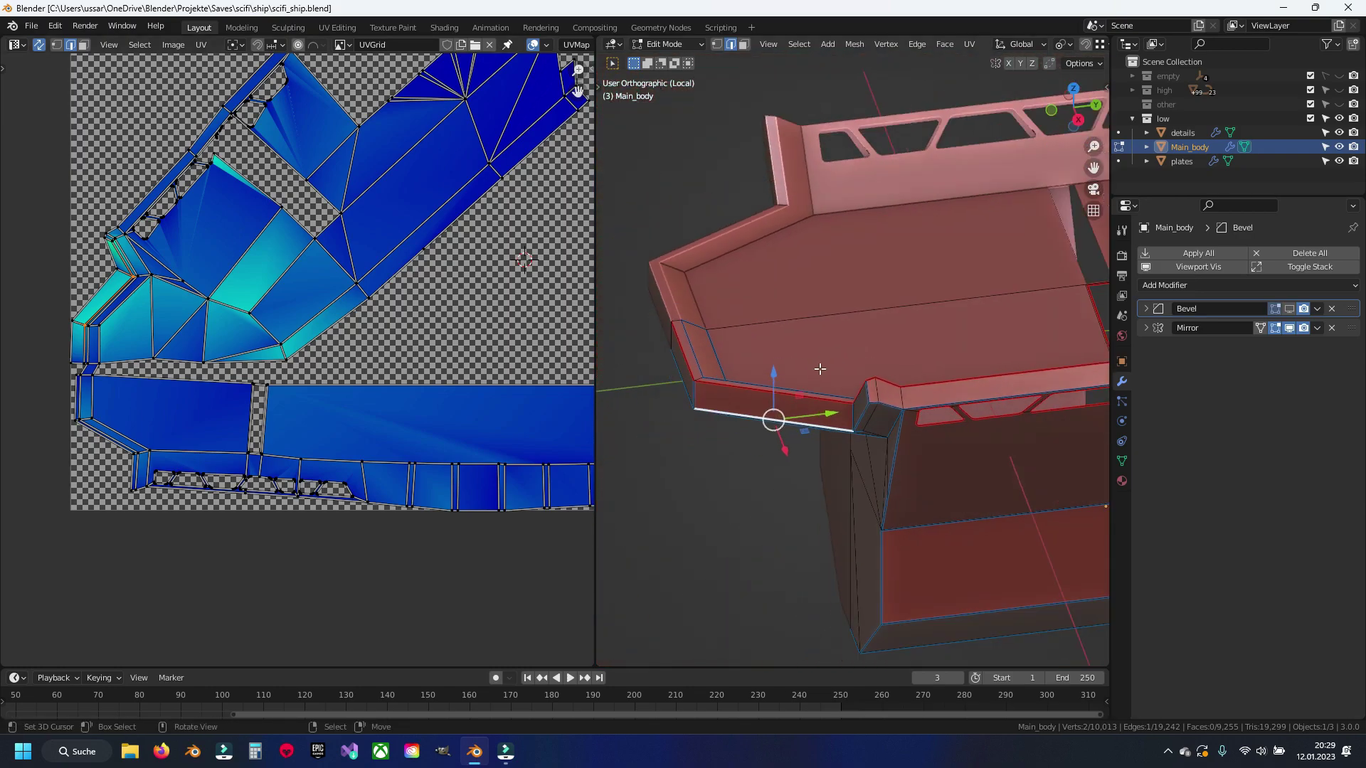
middle_drag(783, 427, 837, 388)
click(837, 388)
scroll(321, 343, up, 3)
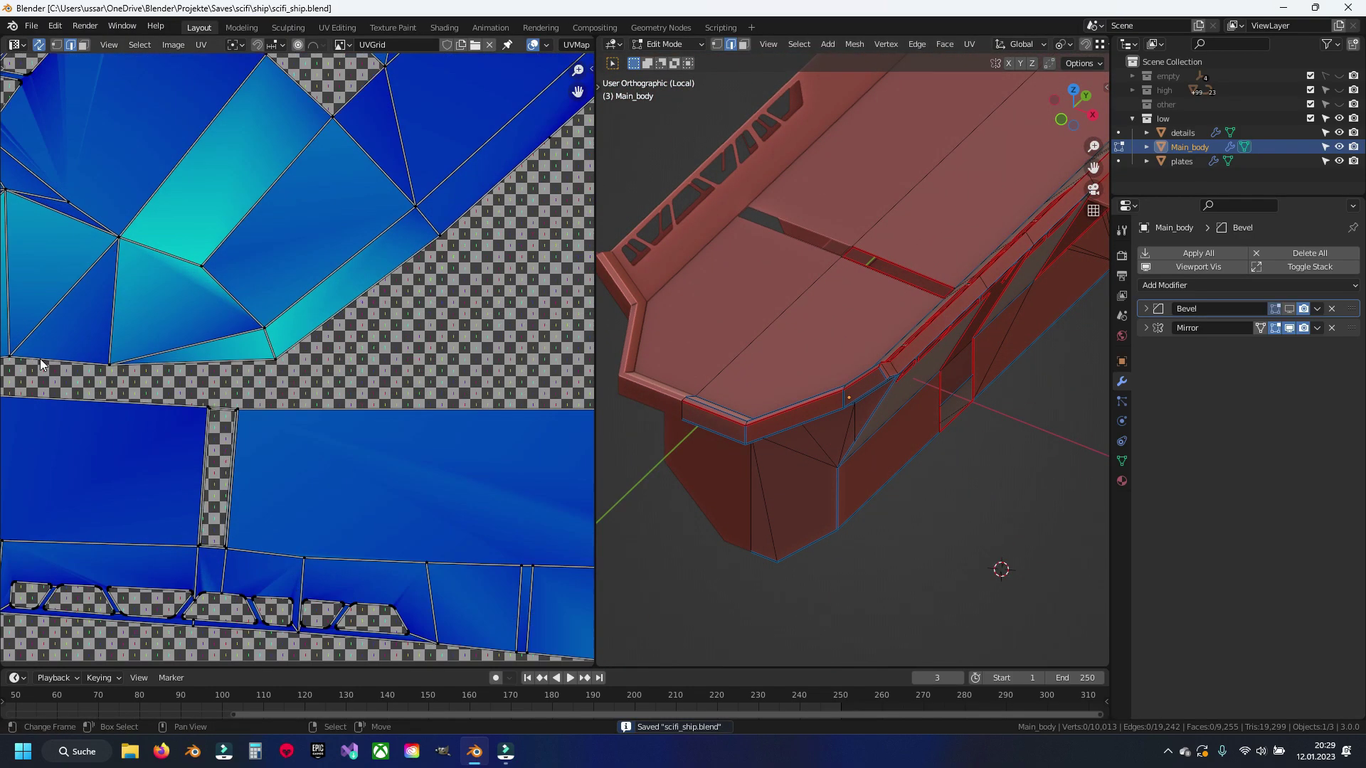
middle_drag(213, 341, 322, 343)
scroll(986, 351, down, 3)
scroll(916, 457, up, 3)
mouse_move(986, 351)
middle_down()
mouse_move(916, 456)
mouse_move(875, 436)
middle_up()
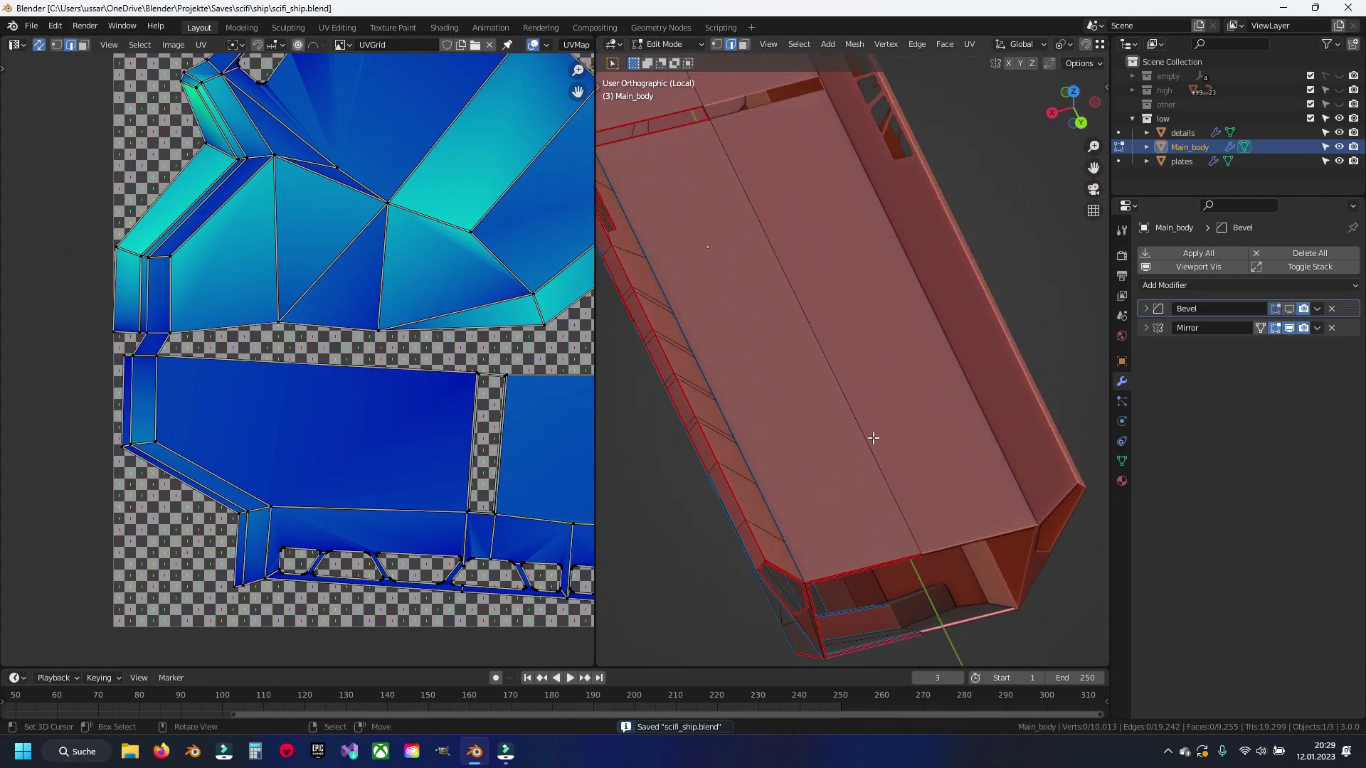
scroll(826, 418, up, 2)
scroll(741, 446, up, 2)
scroll(774, 290, up, 2)
middle_drag(775, 290, 715, 425)
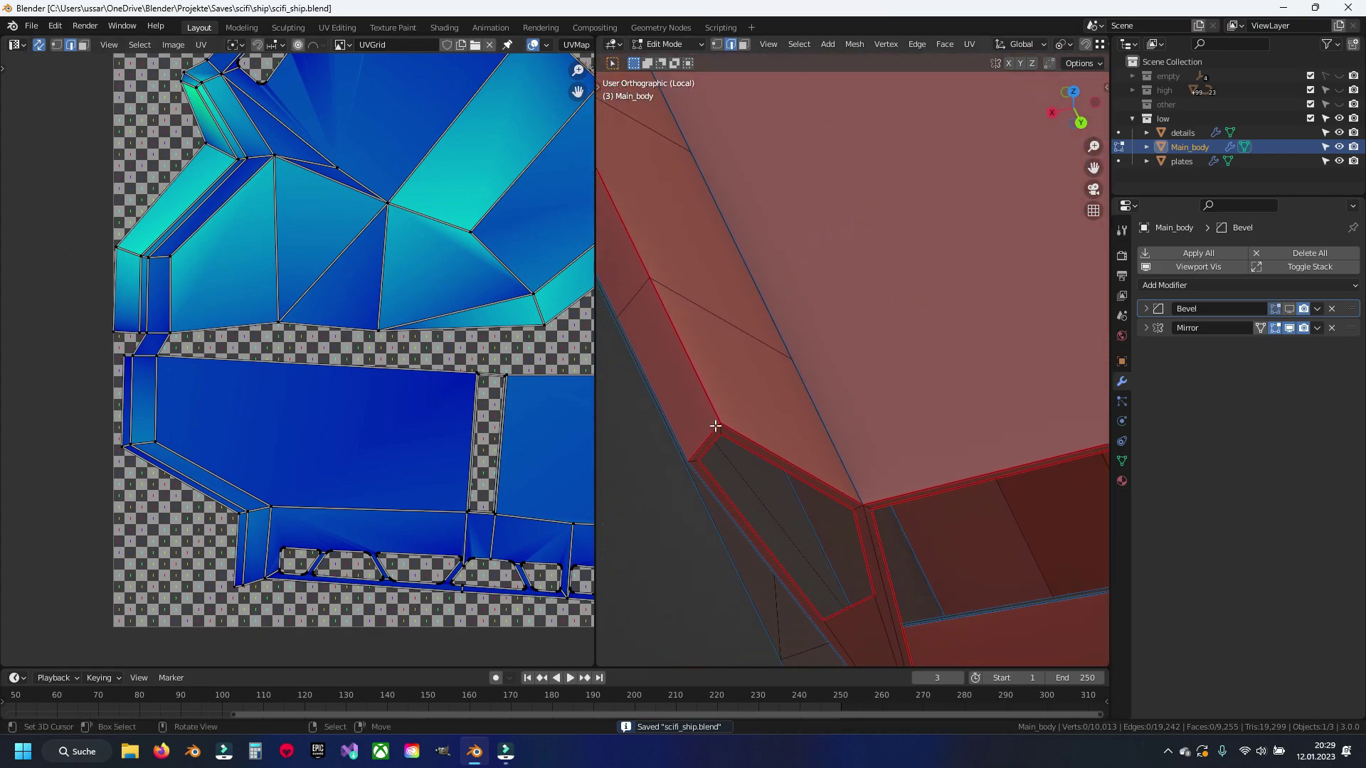
scroll(819, 407, up, 1)
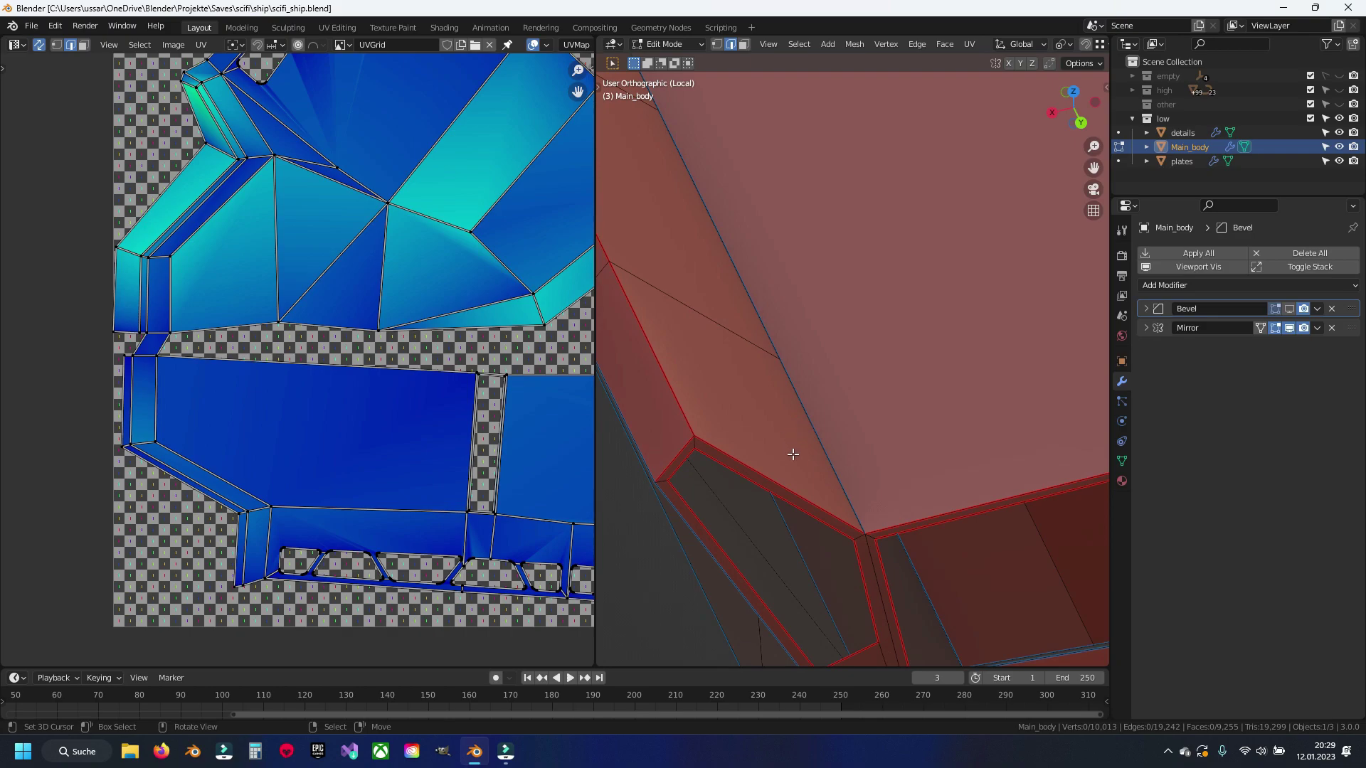
middle_drag(858, 520, 872, 415)
scroll(873, 418, up, 1)
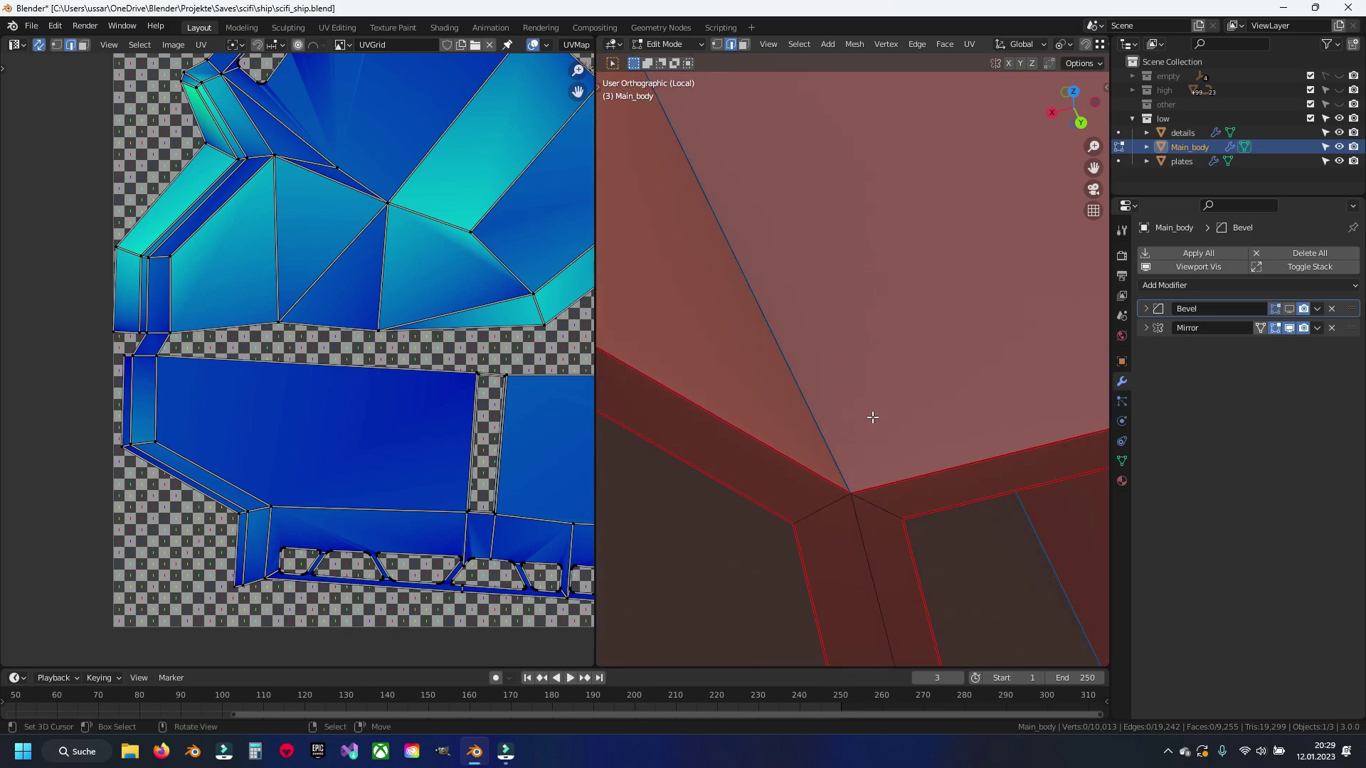
scroll(880, 466, up, 2)
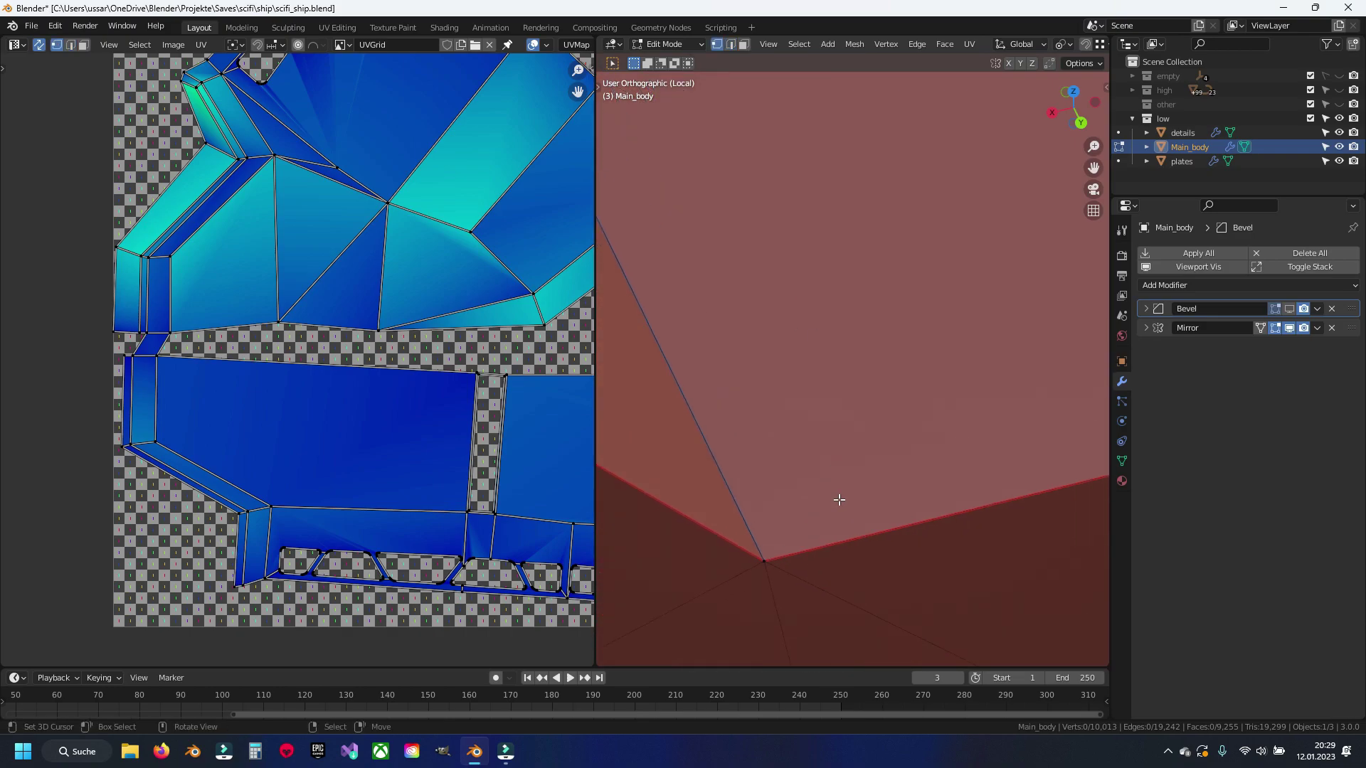
right_click(699, 432)
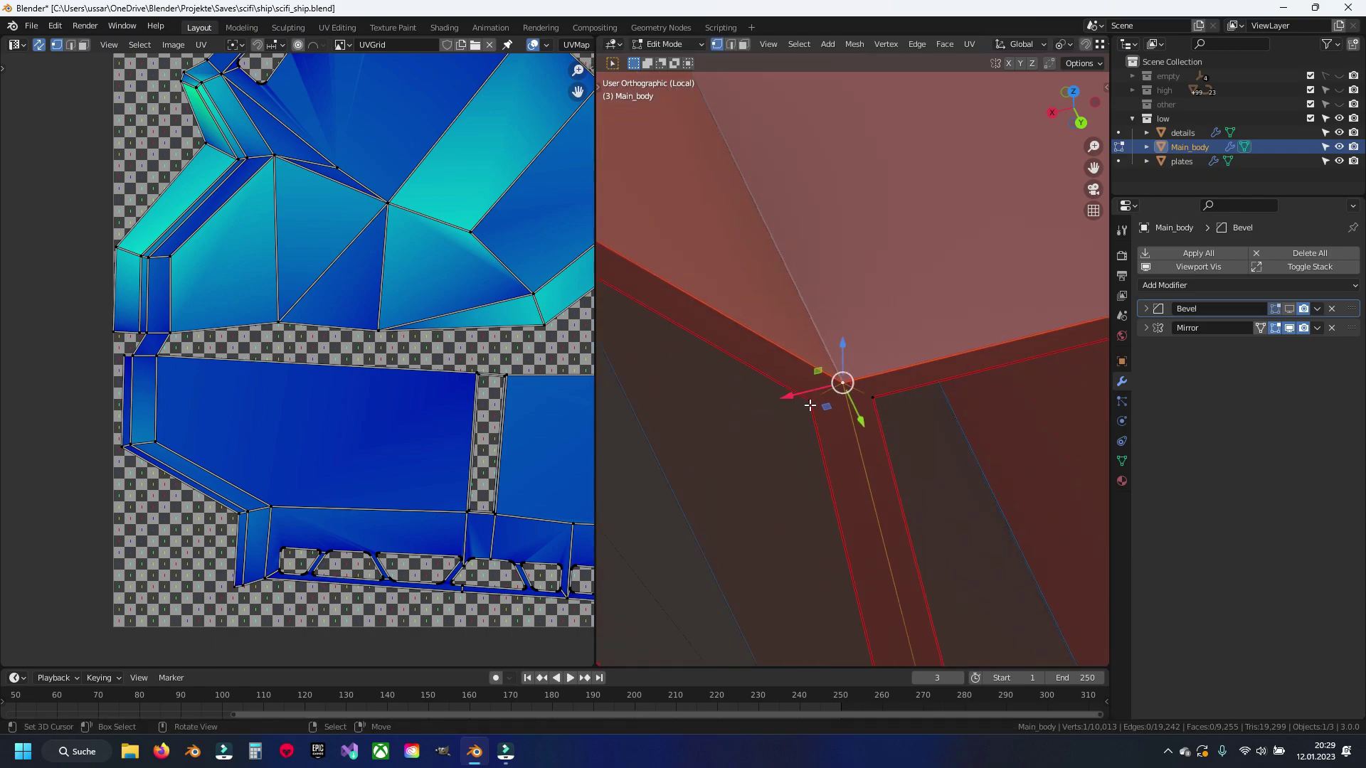
Step: Switch to edge selection, save, and review the recessed hull panels and full UV square
middle_drag(809, 406, 817, 387)
key(2)
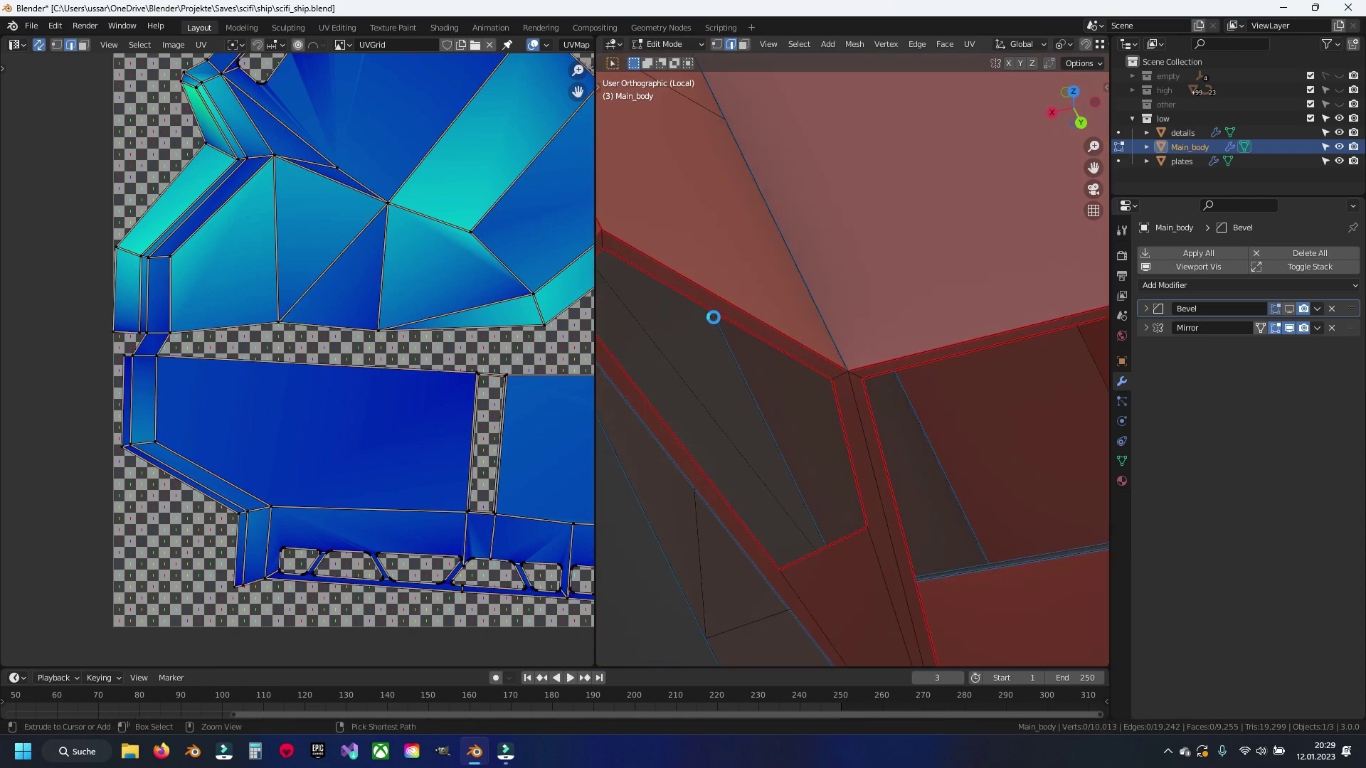
key(ctrl+s)
middle_drag(713, 317, 822, 354)
middle_drag(765, 319, 1052, 312)
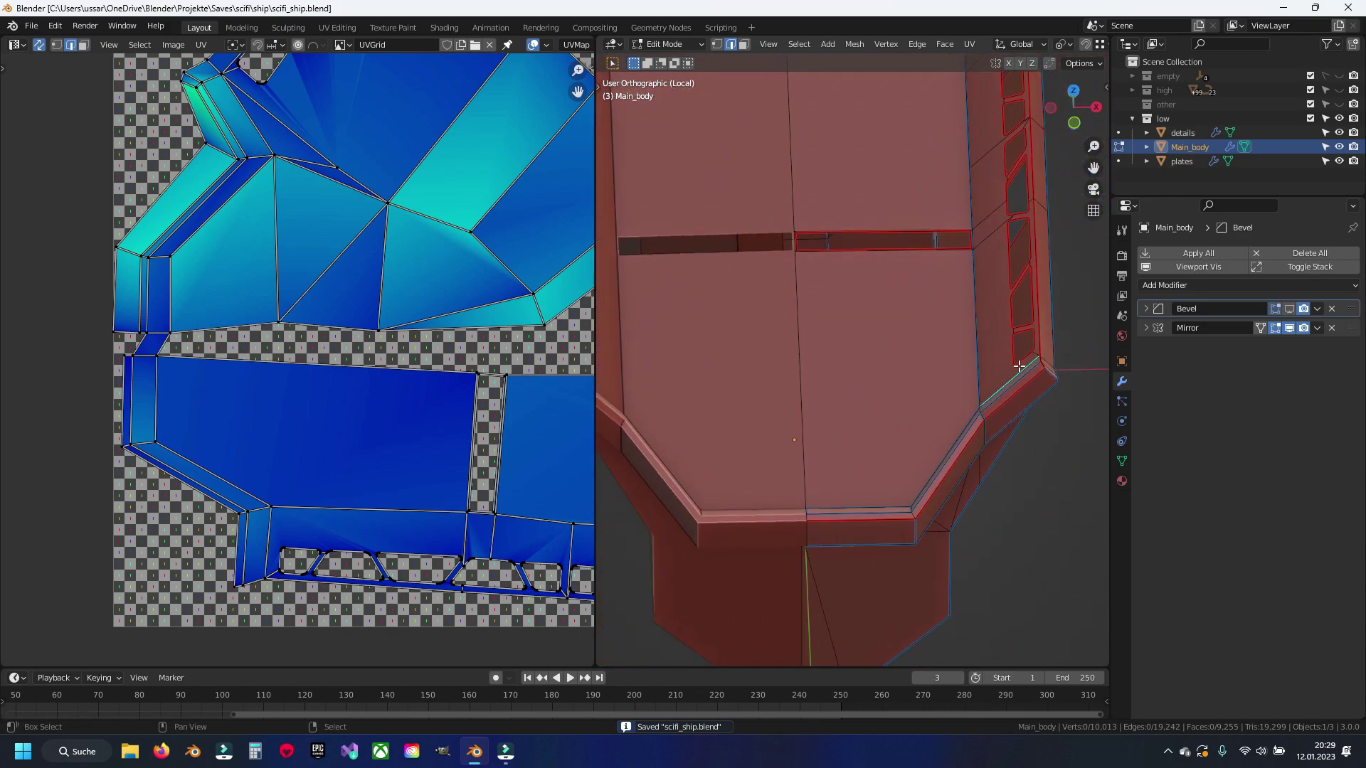
mouse_move(1019, 366)
middle_down()
mouse_move(954, 329)
mouse_move(982, 232)
mouse_move(872, 372)
middle_up()
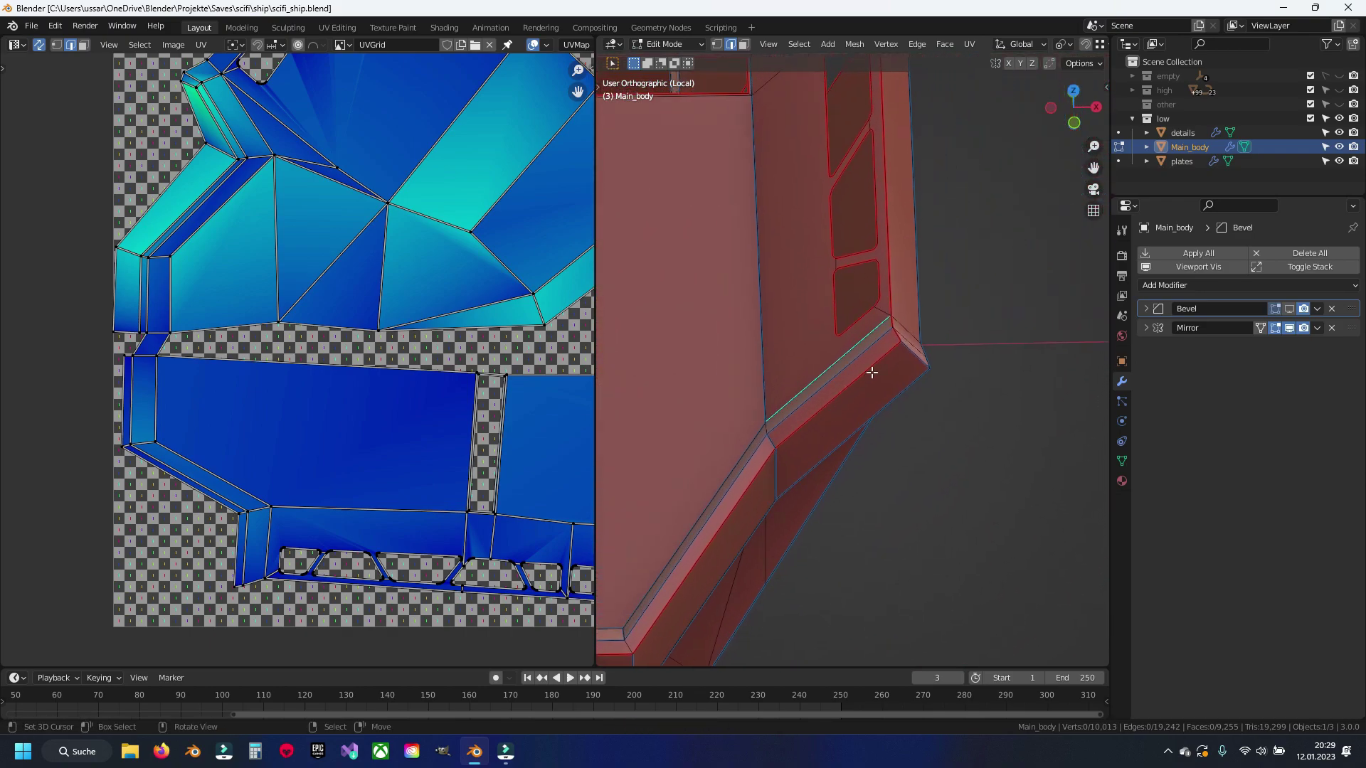
scroll(872, 372, up, 5)
scroll(261, 390, up, 2)
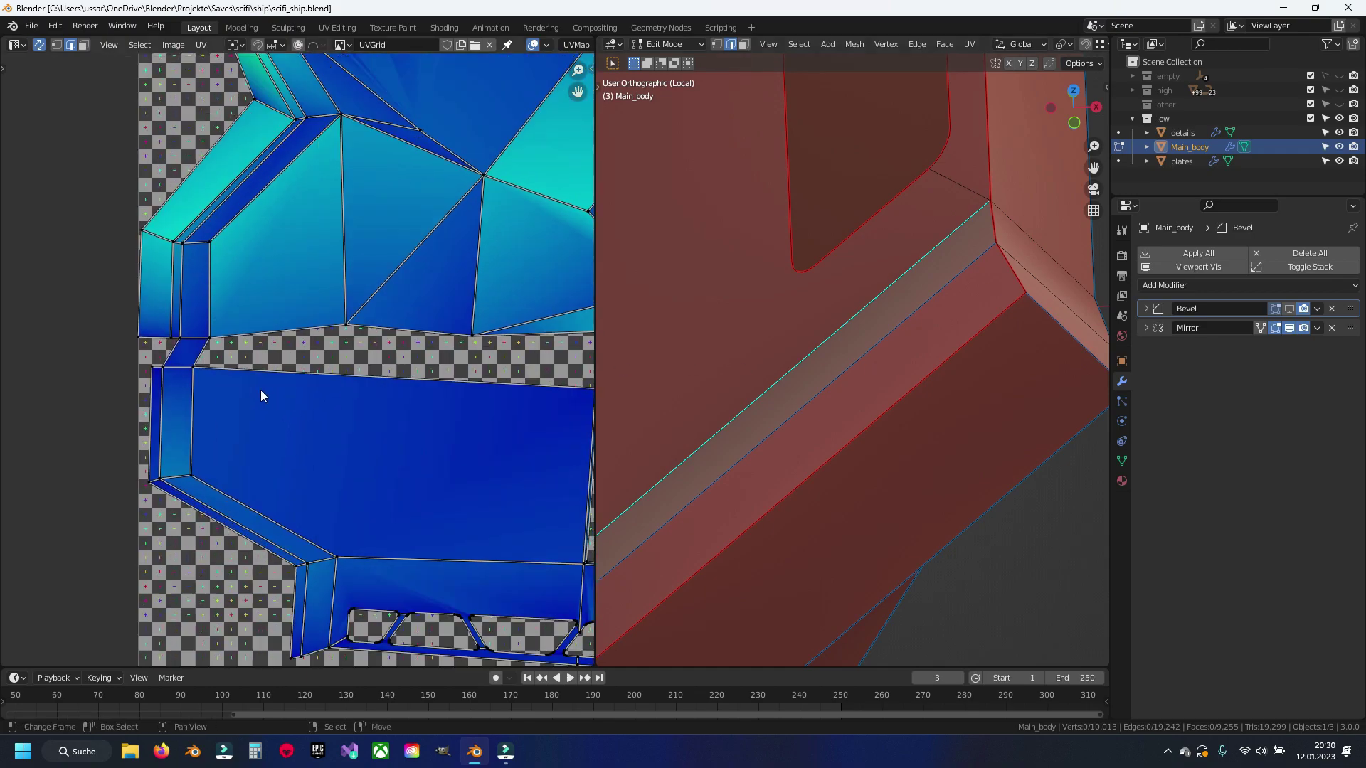
scroll(253, 211, down, 2)
scroll(396, 436, down, 2)
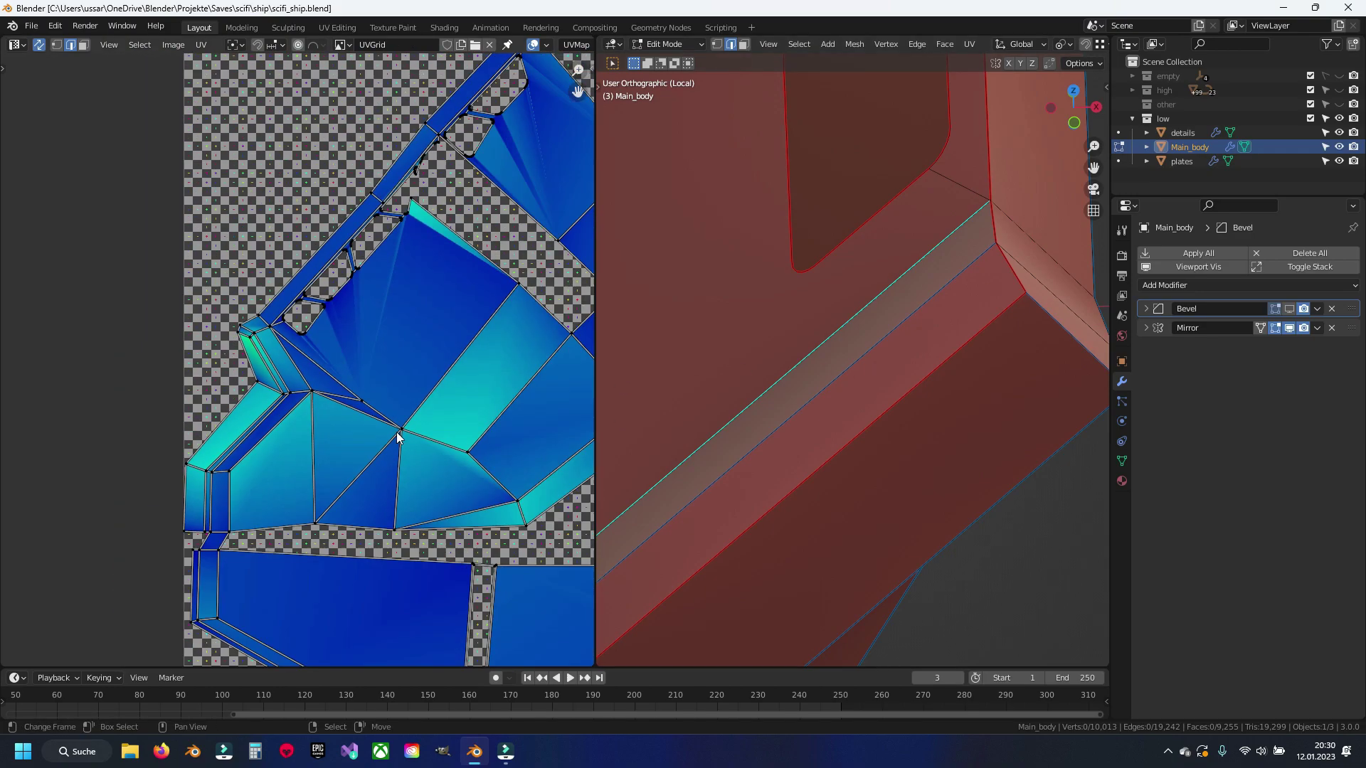
scroll(177, 519, down, 2)
scroll(390, 412, down, 3)
mouse_move(389, 412)
middle_down()
mouse_move(369, 298)
mouse_move(366, 366)
middle_up()
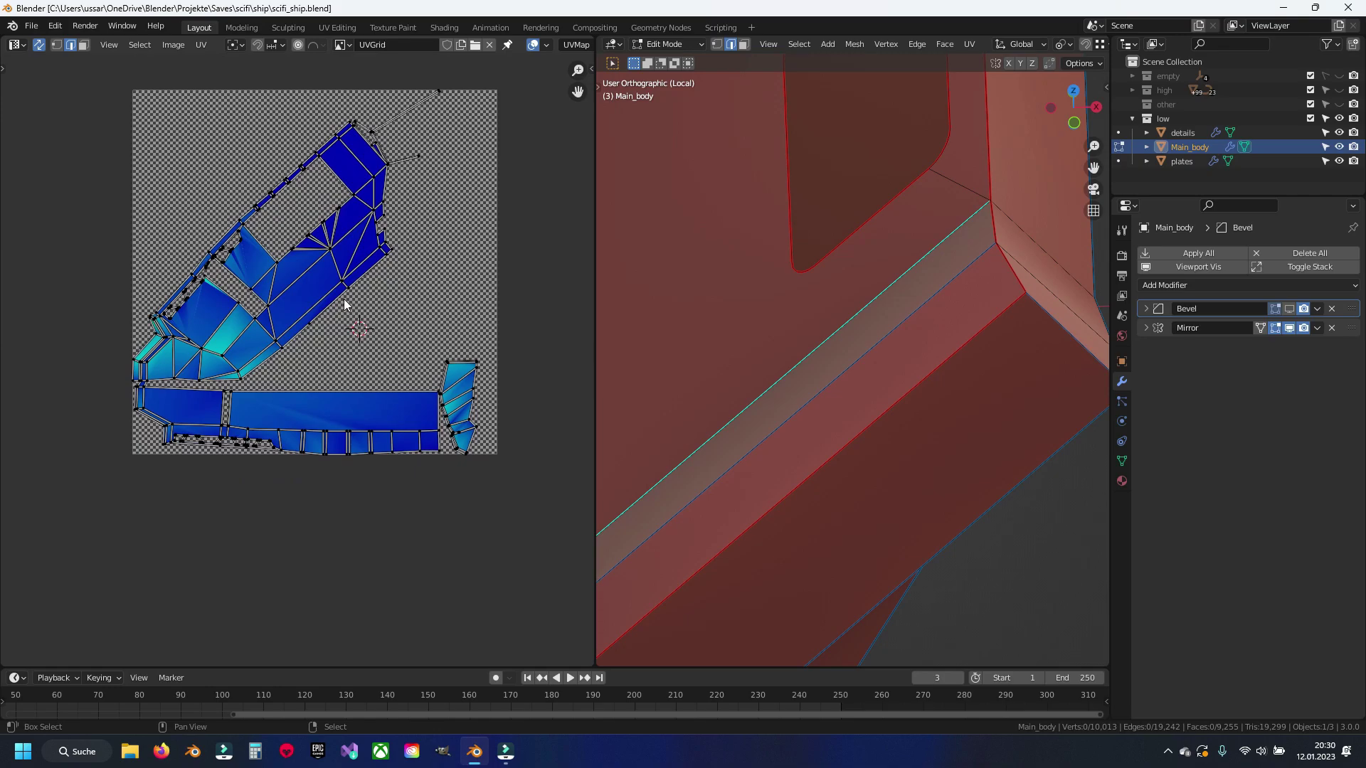
scroll(329, 337, up, 4)
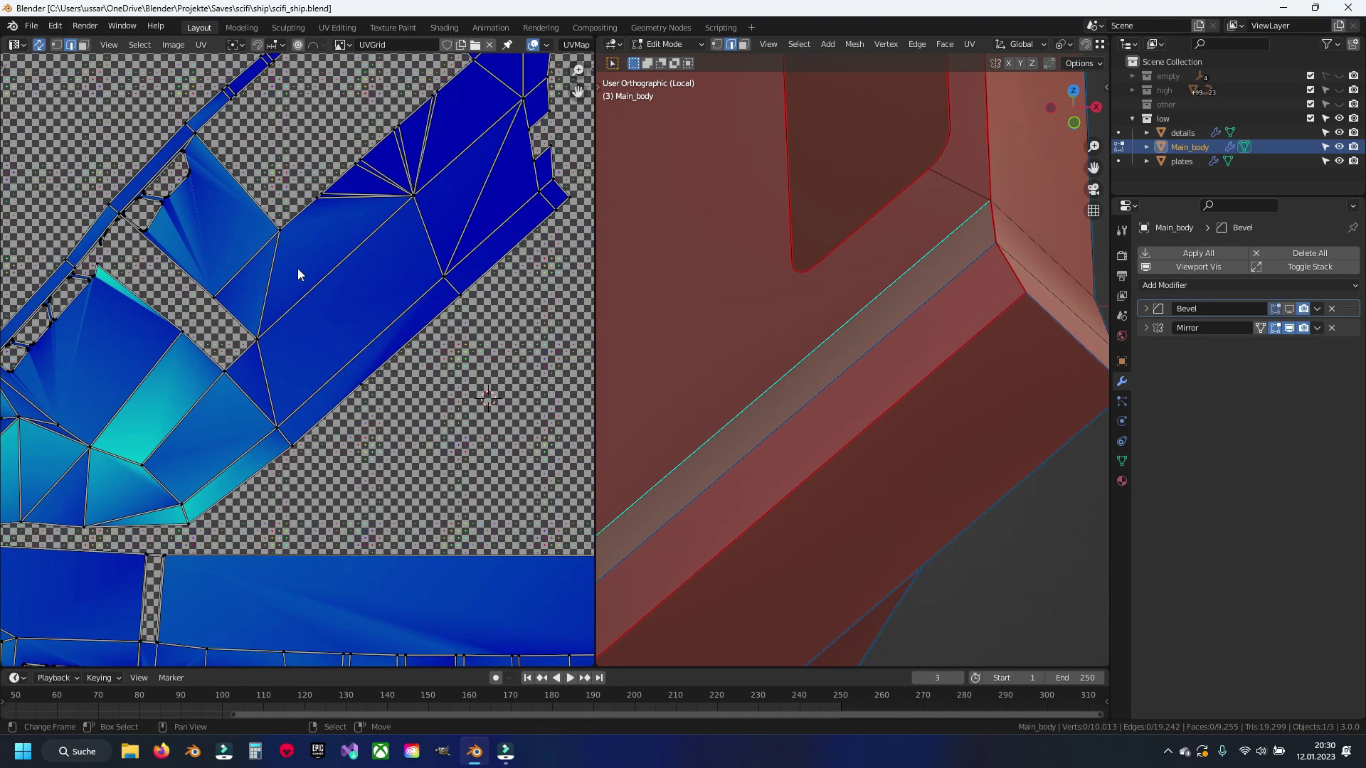
scroll(753, 280, down, 3)
scroll(923, 363, down, 3)
scroll(923, 363, down, 1)
scroll(472, 391, down, 2)
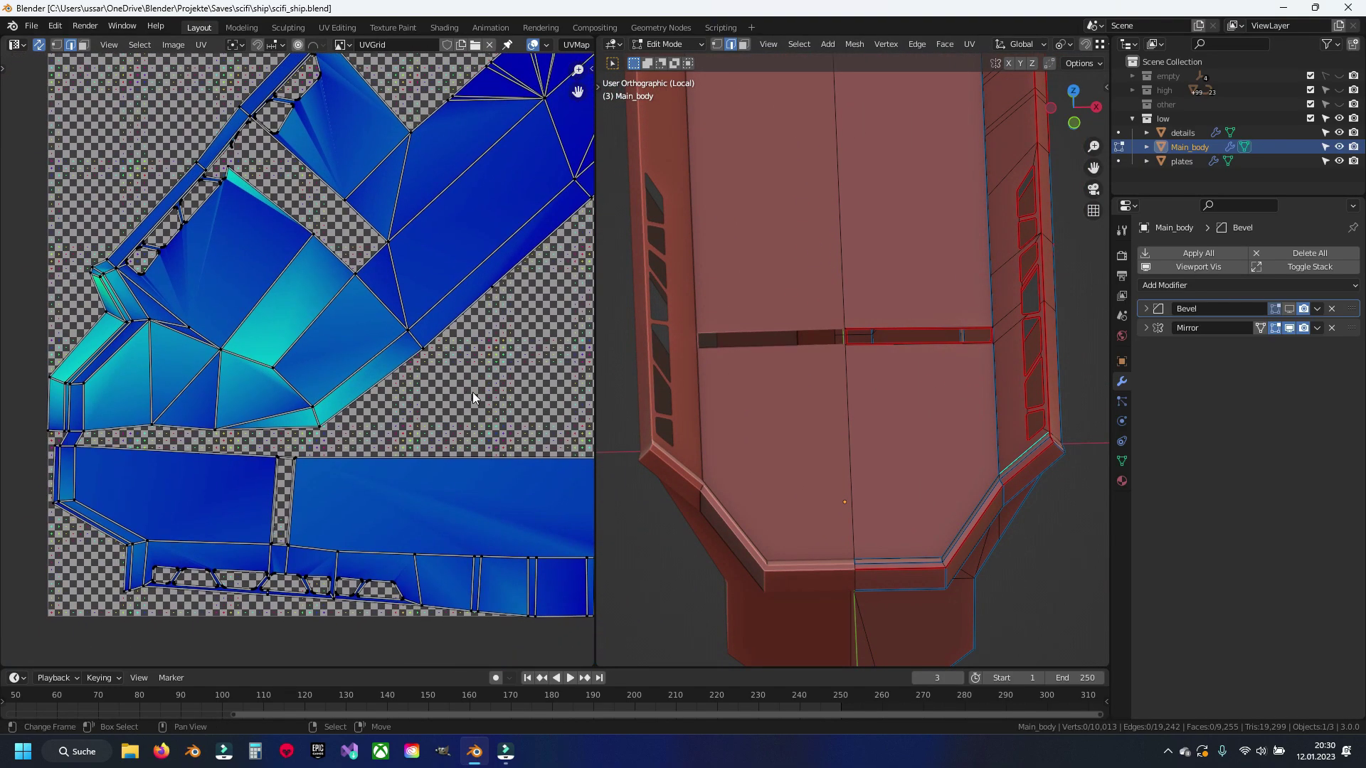
scroll(484, 366, up, 1)
Step: Mark the selected hull edge as a seam, frame it, and save the file
mouse_move(788, 493)
middle_down()
mouse_move(750, 415)
mouse_move(830, 370)
mouse_move(768, 317)
middle_up()
right_click(771, 301)
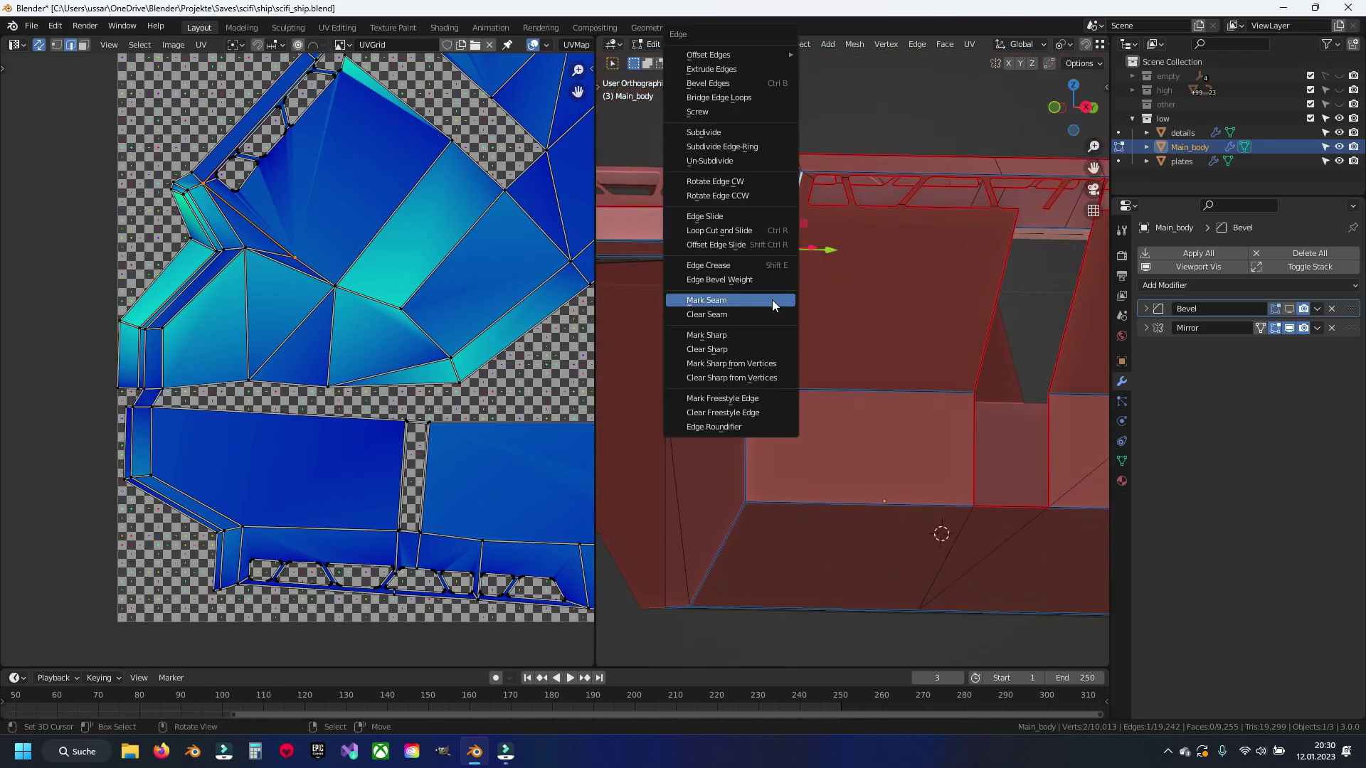
click(771, 301)
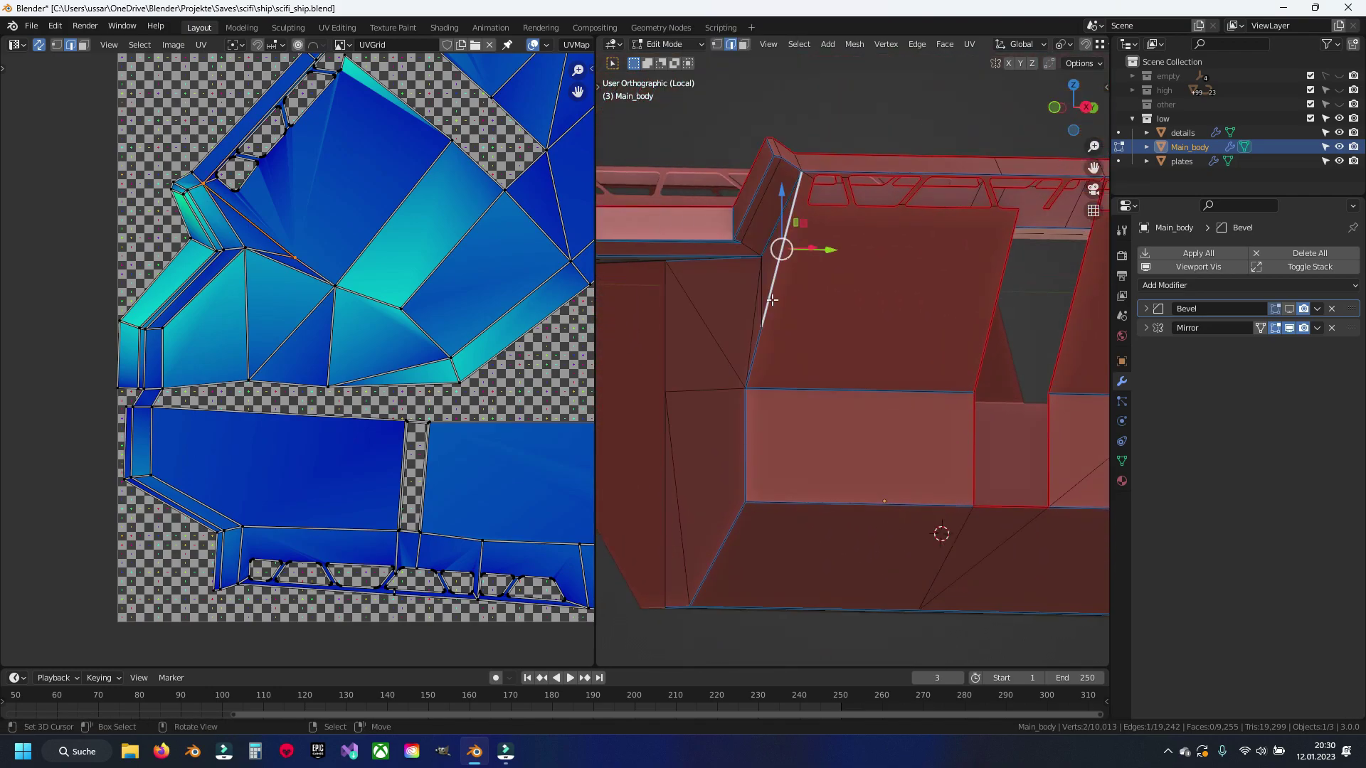
key(KP_Decimal)
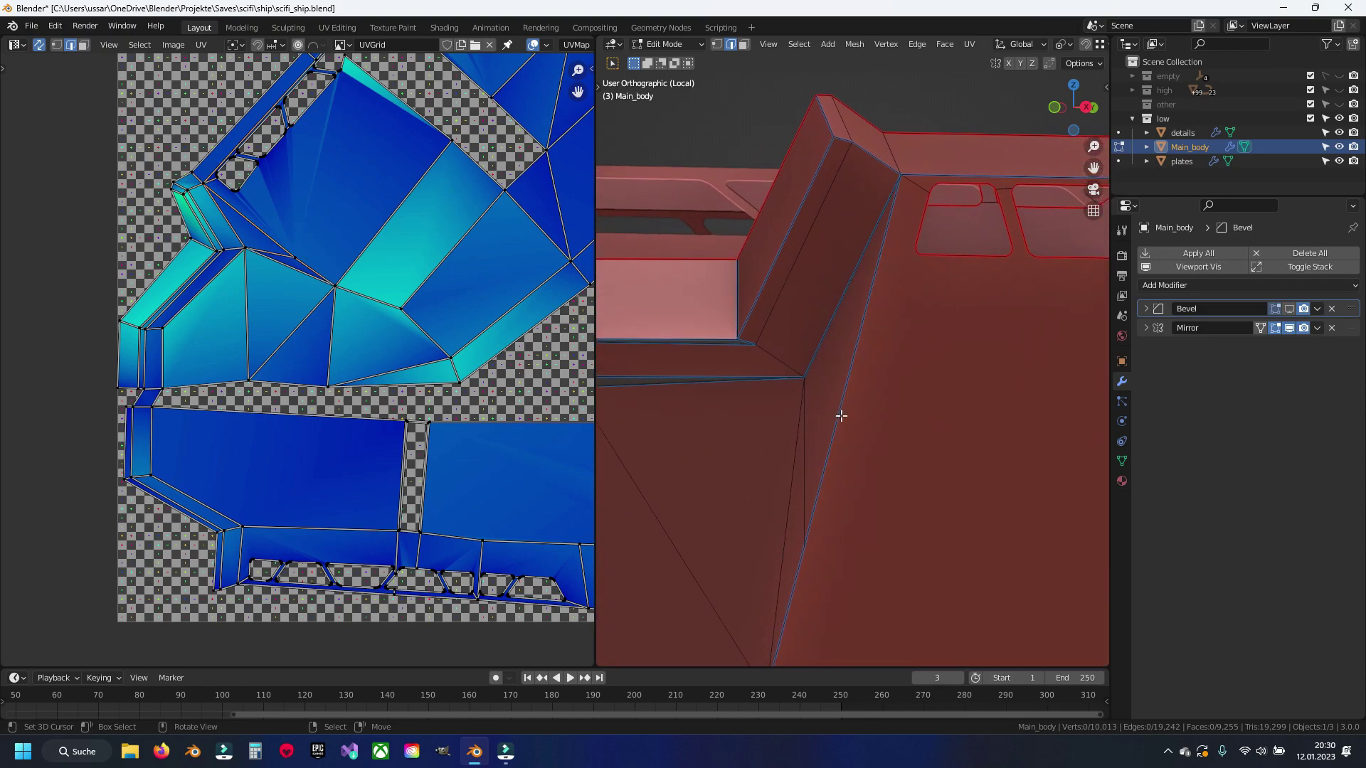
key(ctrl+s)
Step: Select a shortest-path chain of rim edges to the top corner, then its linked island
mouse_move(846, 416)
middle_down()
mouse_move(878, 436)
mouse_move(899, 384)
mouse_move(802, 433)
mouse_move(858, 434)
mouse_move(811, 451)
mouse_move(853, 405)
mouse_move(829, 454)
mouse_move(868, 488)
mouse_move(880, 452)
mouse_move(873, 528)
middle_up()
alt+click(829, 454)
key(alt+a)
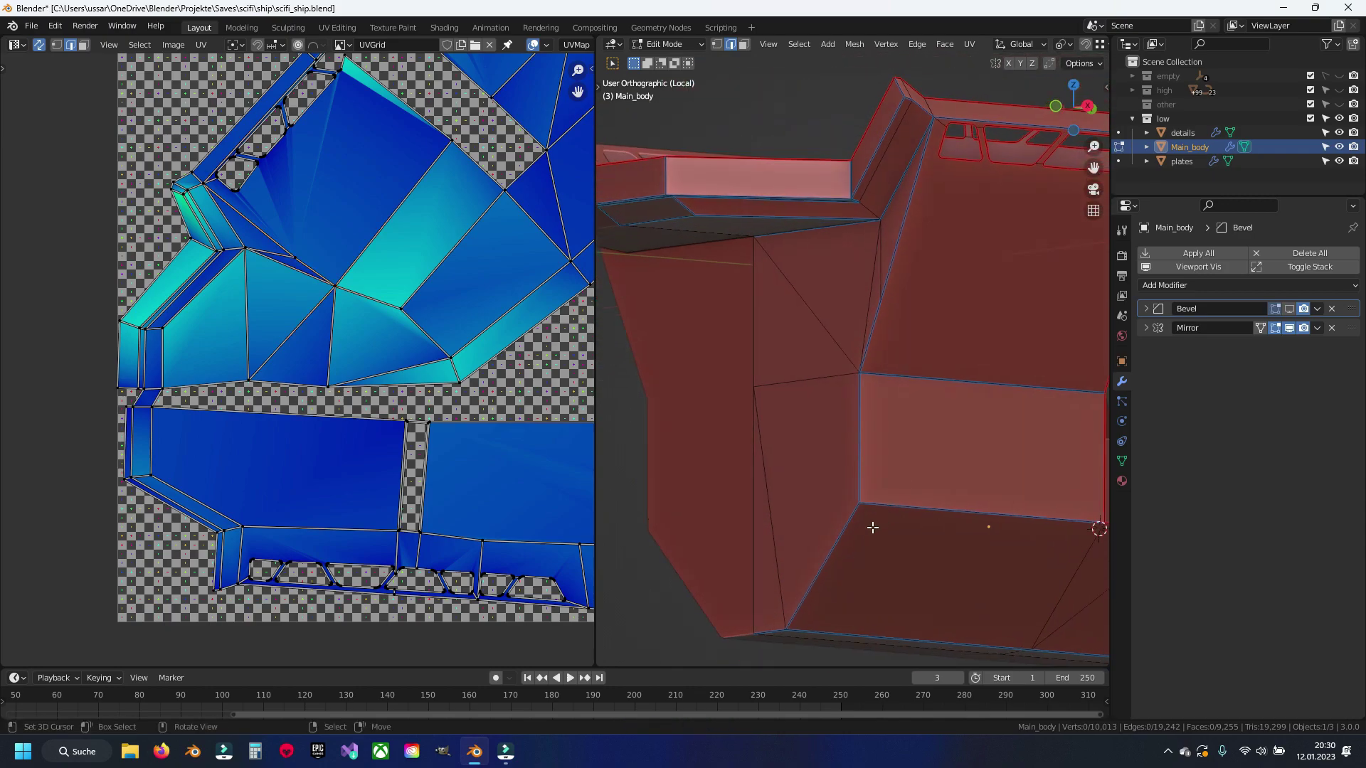
ctrl+click(890, 295)
mouse_move(890, 295)
middle_down()
mouse_move(906, 207)
mouse_move(882, 436)
mouse_move(903, 307)
mouse_move(856, 387)
mouse_move(860, 437)
middle_up()
shift+click(904, 306)
mouse_move(800, 404)
middle_down()
mouse_move(830, 442)
mouse_move(856, 322)
mouse_move(965, 432)
middle_up()
ctrl+scroll(865, 380, up, 5)
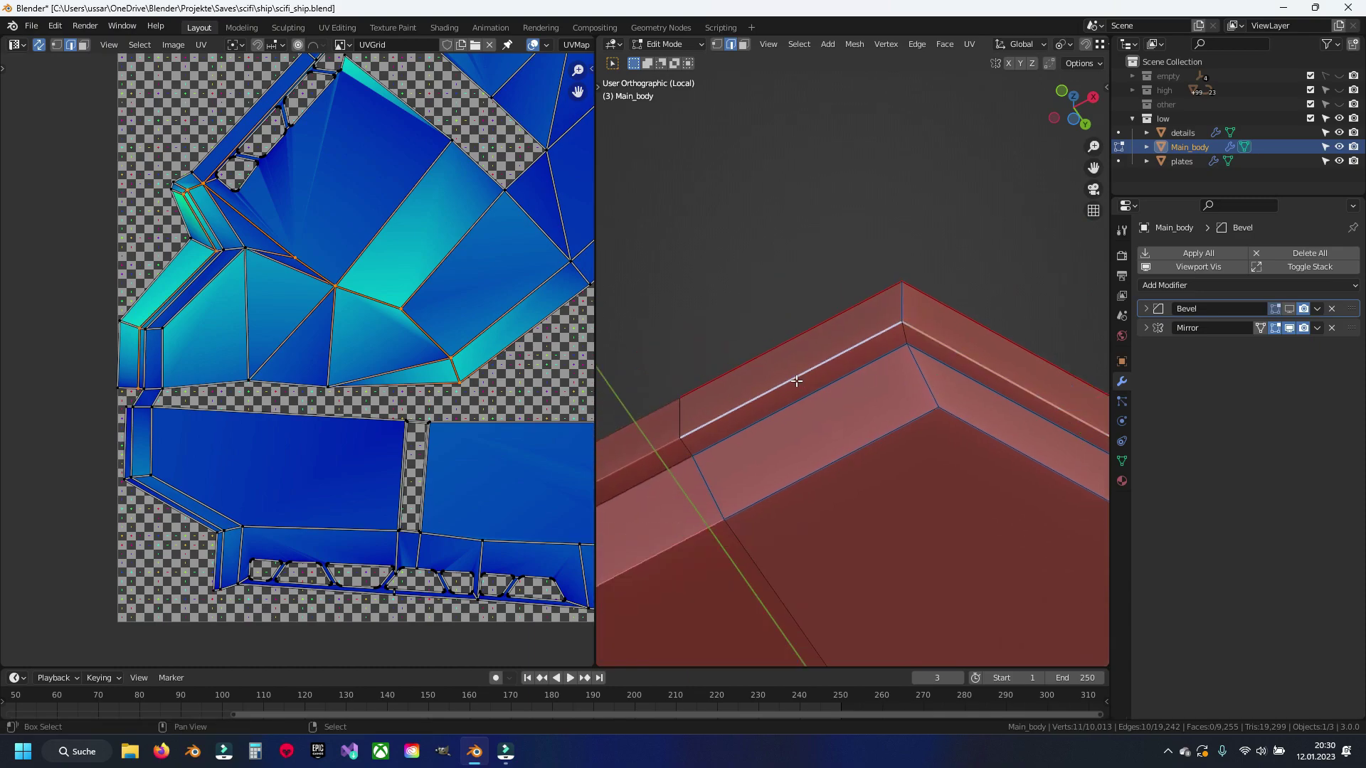
right_click(813, 391)
key(Escape)
key(ctrl+l)
Step: Unwrap the selected island and zoom through the resulting UV layout
key(u)
click(813, 391)
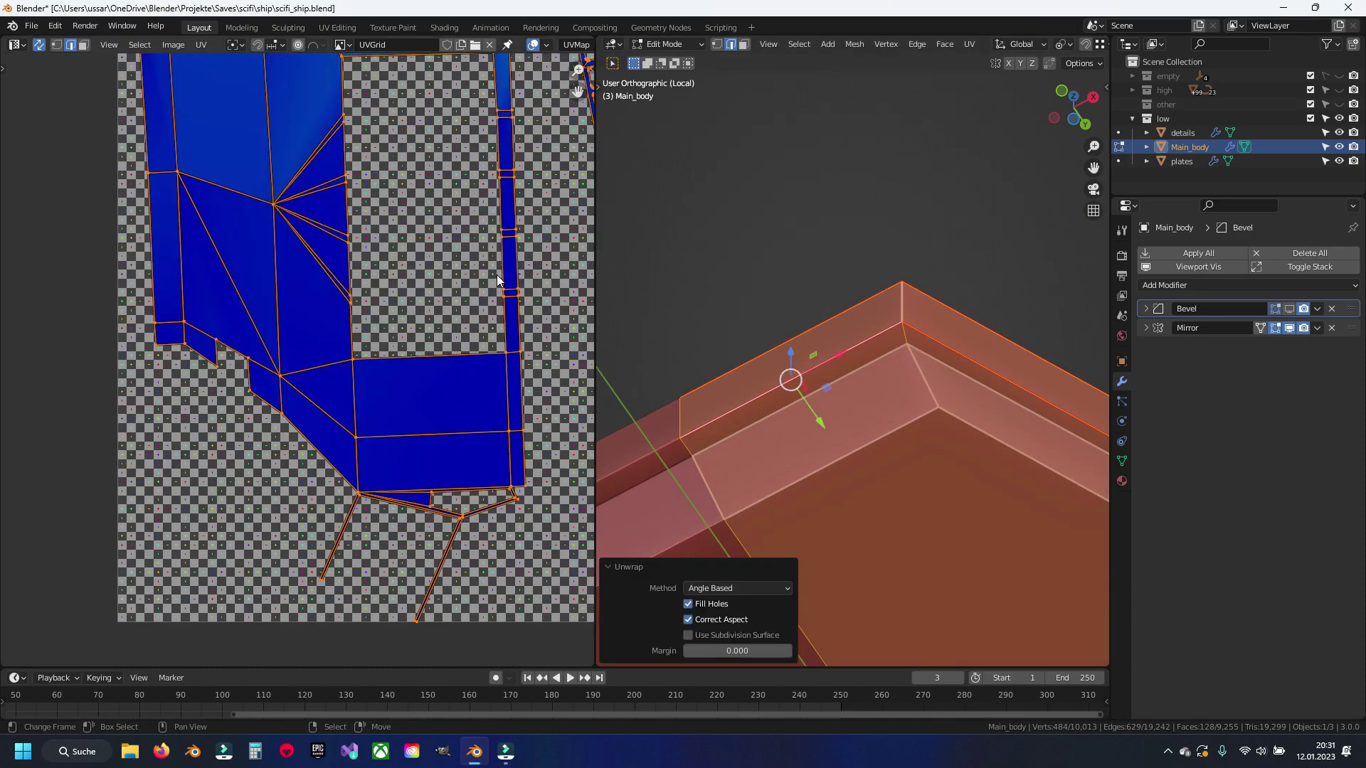
scroll(498, 263, down, 2)
scroll(408, 264, down, 3)
scroll(288, 350, down, 2)
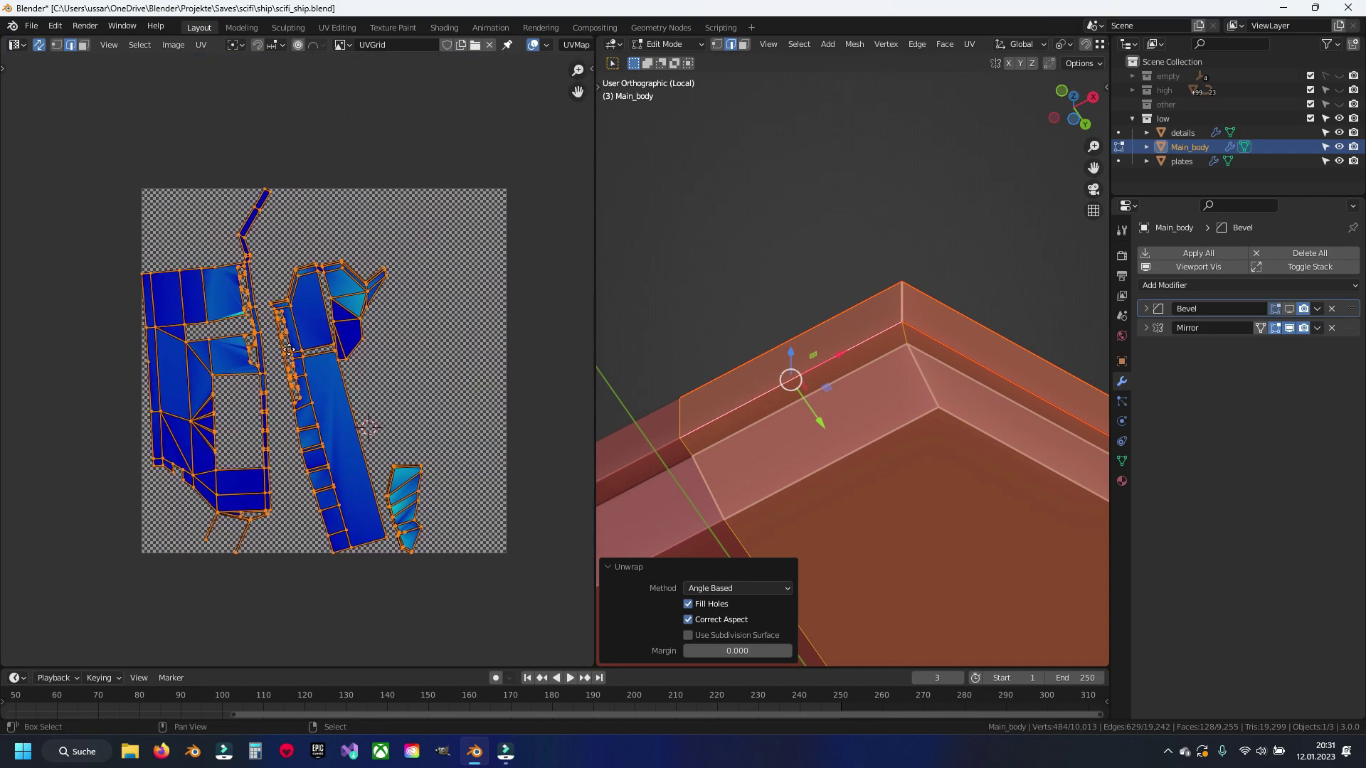
scroll(289, 350, up, 3)
scroll(327, 278, up, 2)
scroll(354, 216, up, 2)
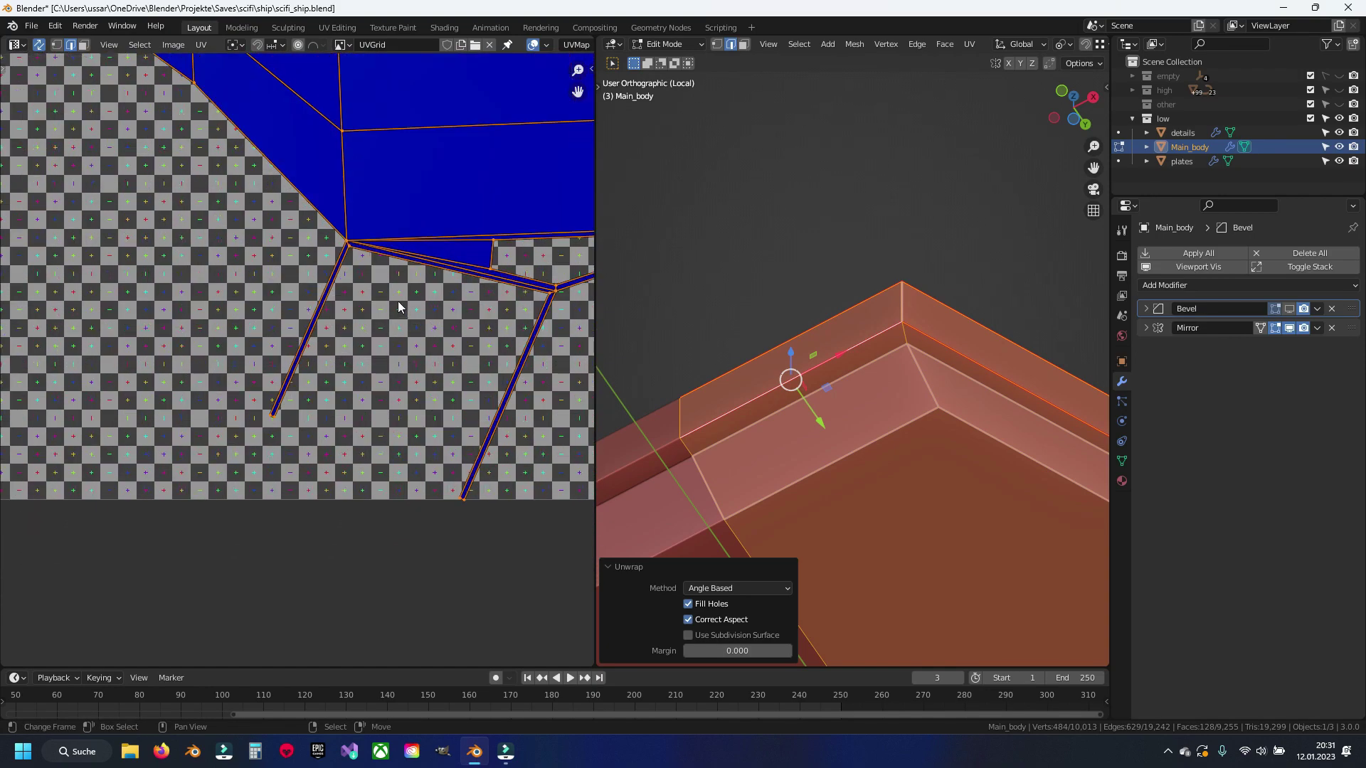
scroll(399, 301, down, 1)
scroll(398, 301, down, 2)
scroll(381, 369, down, 1)
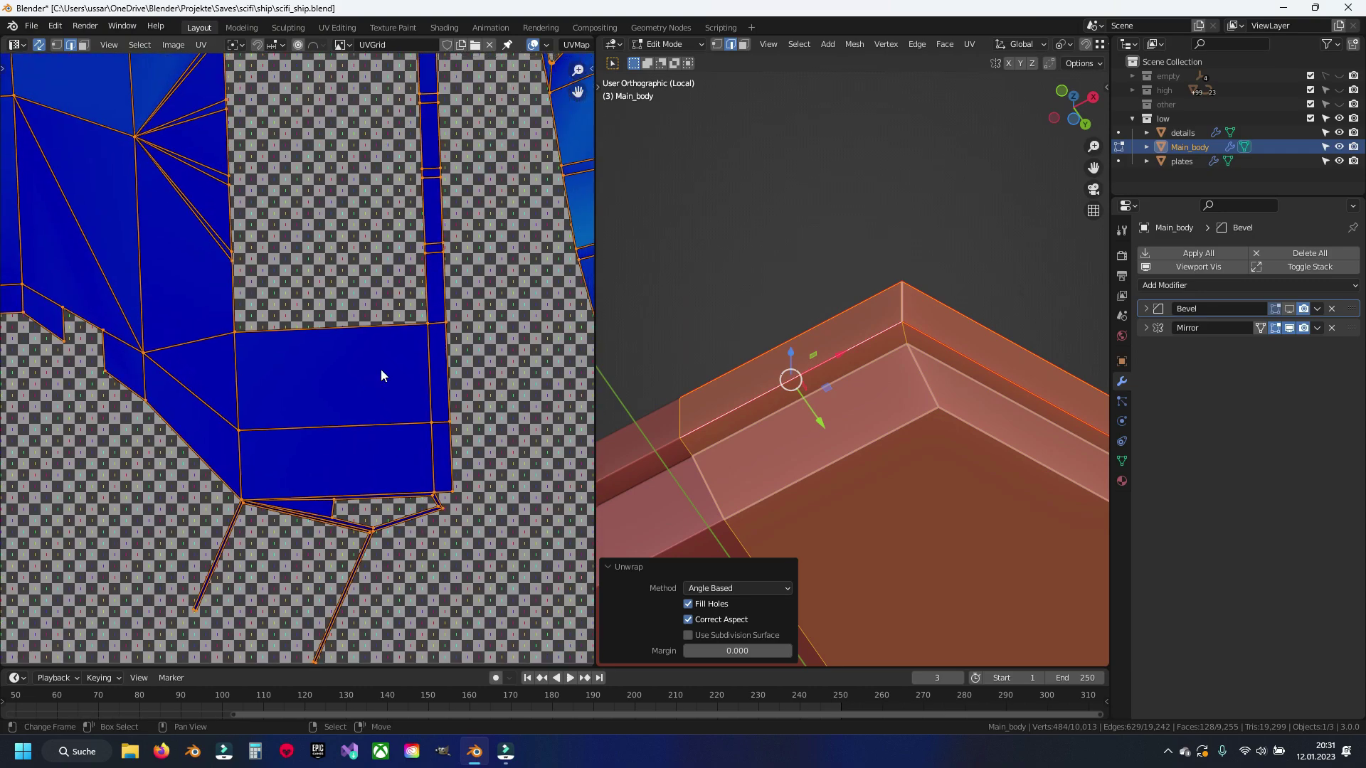
scroll(348, 430, down, 1)
scroll(348, 429, up, 1)
scroll(324, 329, up, 3)
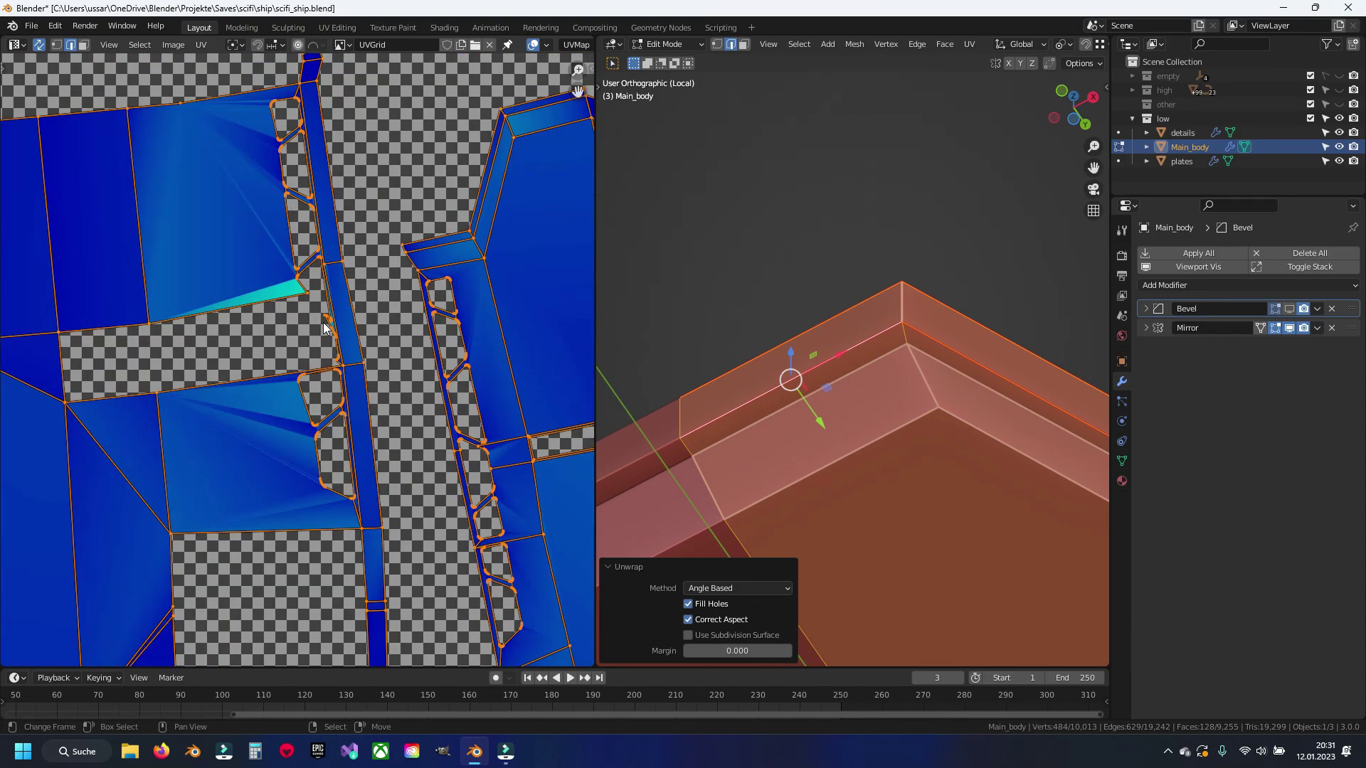
scroll(865, 343, down, 3)
Step: Clear the selection and select the 44-face island bounded by seams
key(alt+a)
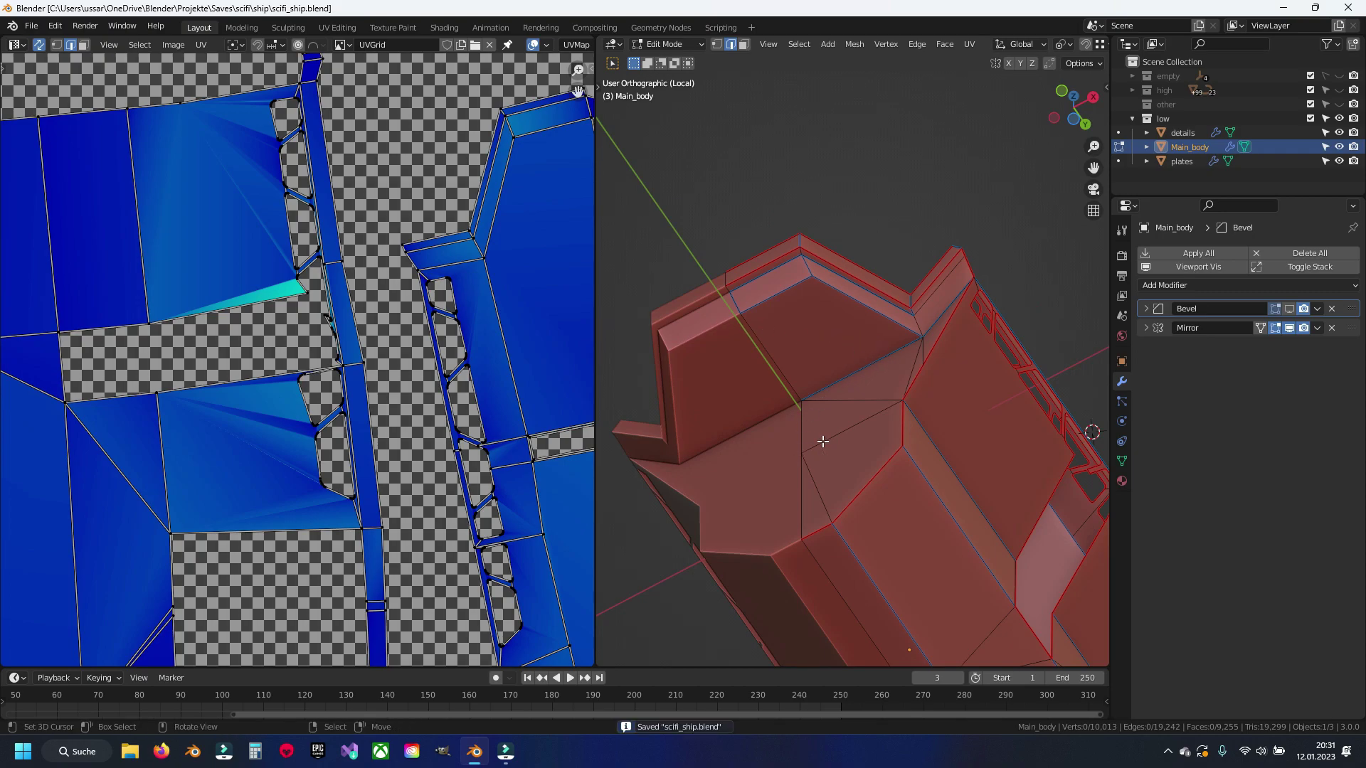
key(ctrl+l)
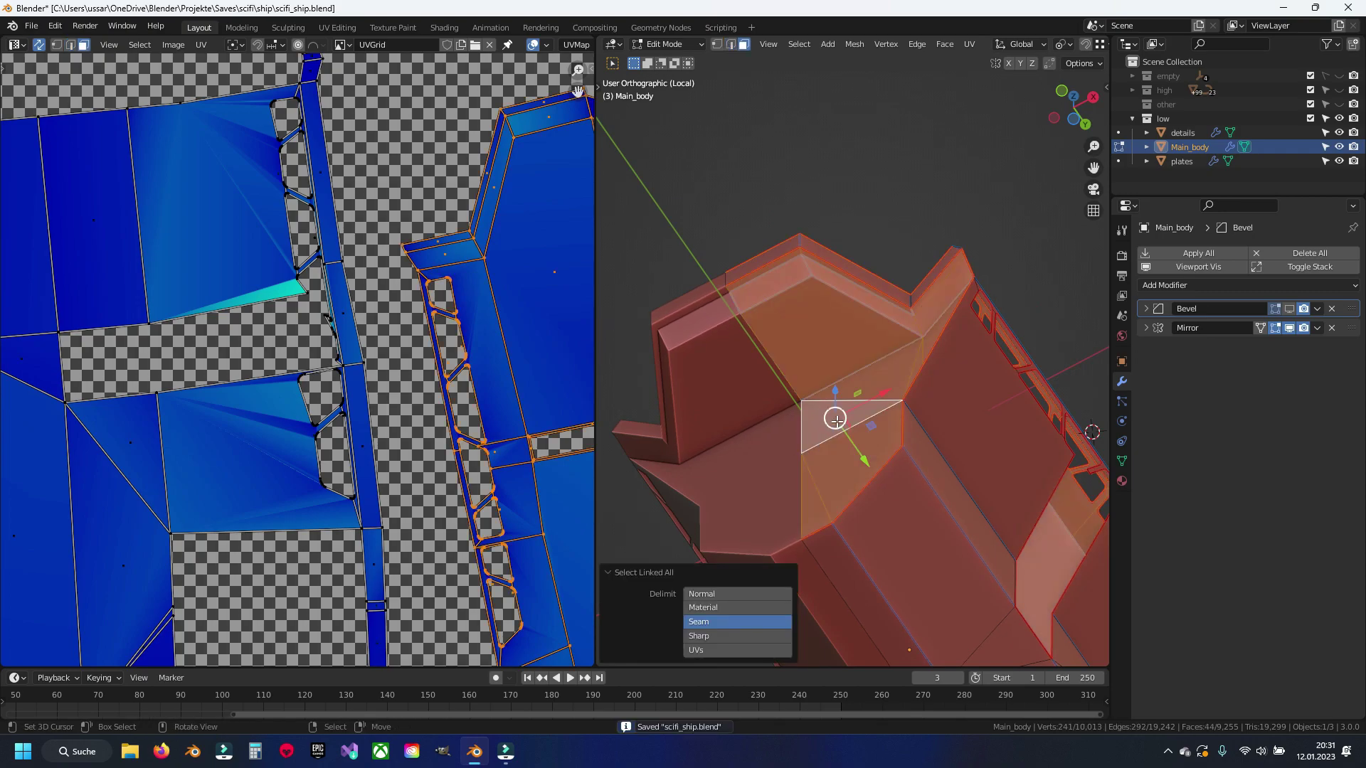
mouse_move(837, 421)
middle_down()
mouse_move(844, 394)
mouse_move(943, 516)
mouse_move(1037, 519)
mouse_move(799, 488)
mouse_move(822, 371)
mouse_move(1011, 388)
mouse_move(890, 458)
mouse_move(723, 432)
mouse_move(735, 457)
mouse_move(972, 525)
mouse_move(925, 455)
mouse_move(893, 457)
mouse_move(1010, 466)
mouse_move(945, 316)
middle_up()
Step: Mark an edge along the narrow sloped rim face as sharp via the Edge menu
middle_drag(955, 325, 823, 313)
ctrl+right_click(845, 410)
key(ctrl+l)
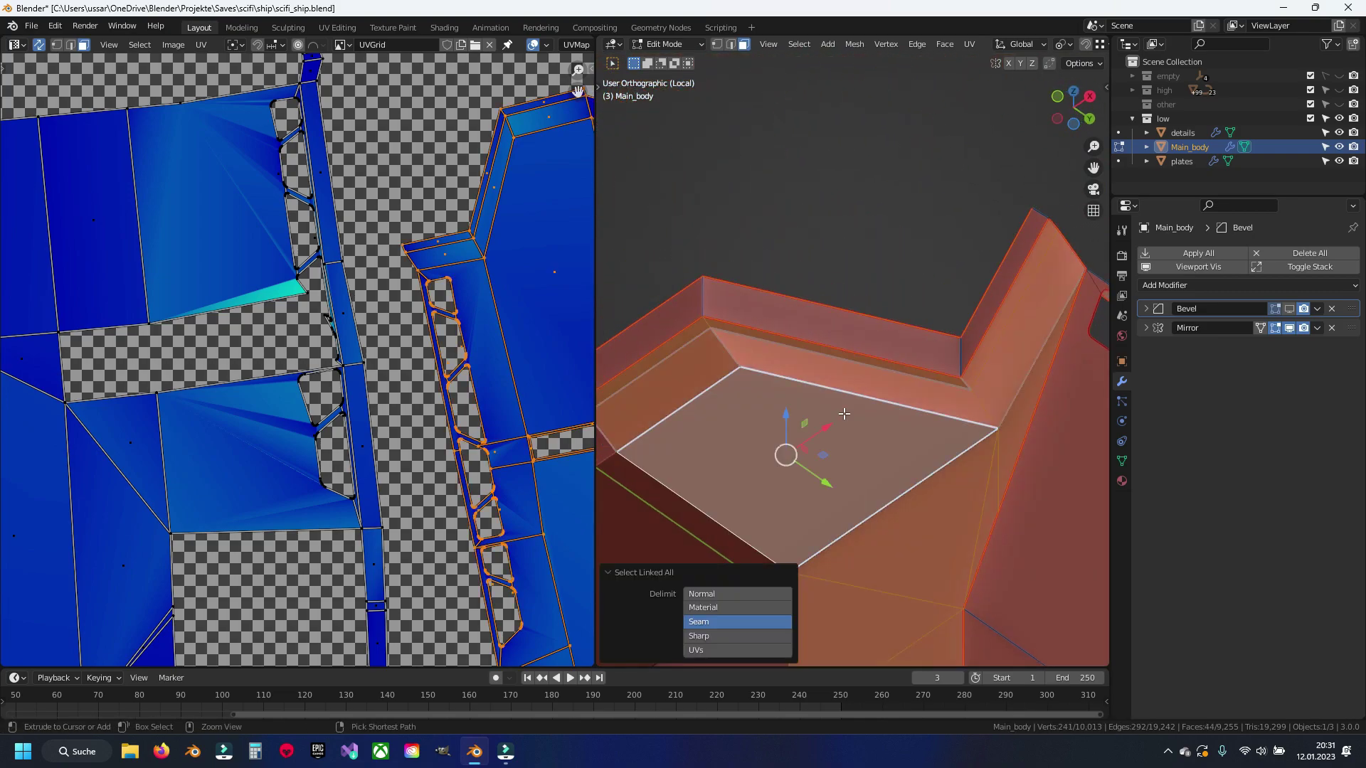
key(alt+a)
right_click(995, 359)
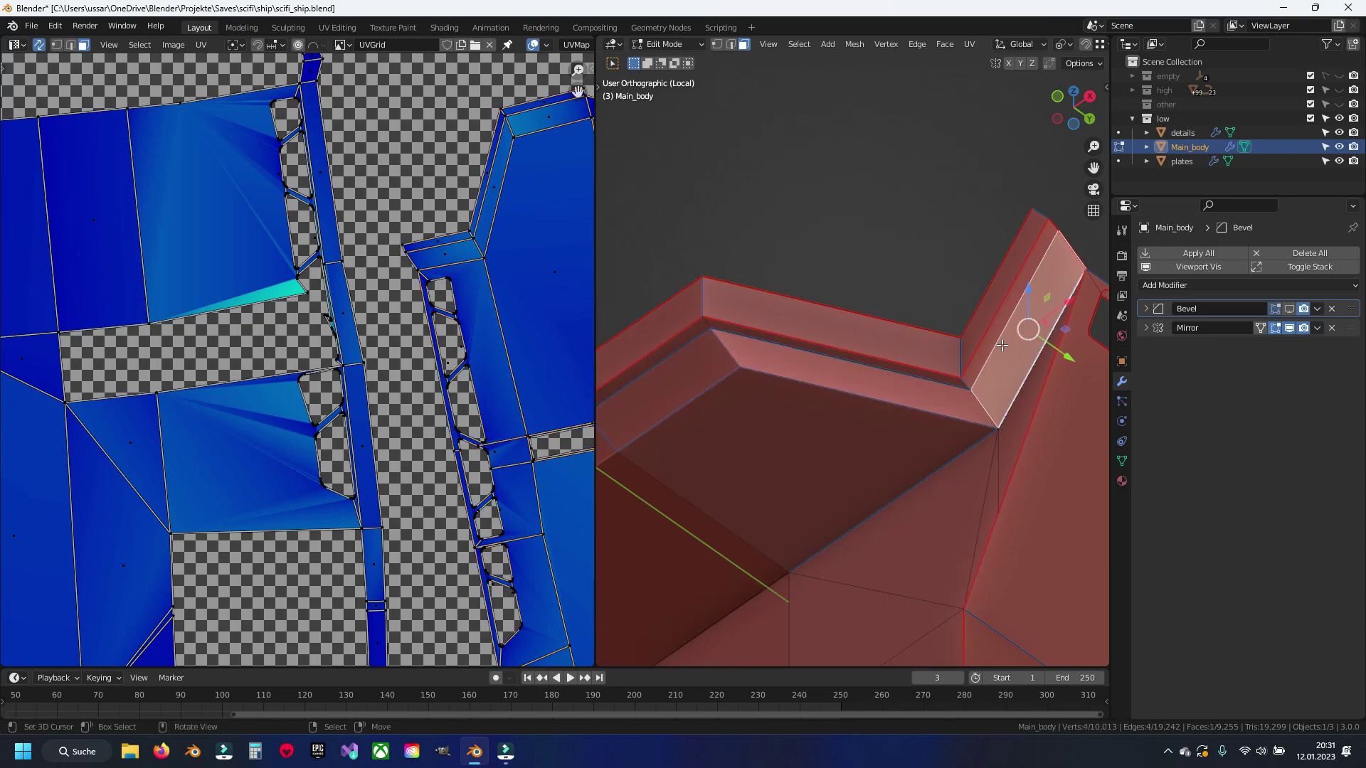
key(2)
right_click(1001, 346)
key(ctrl+e)
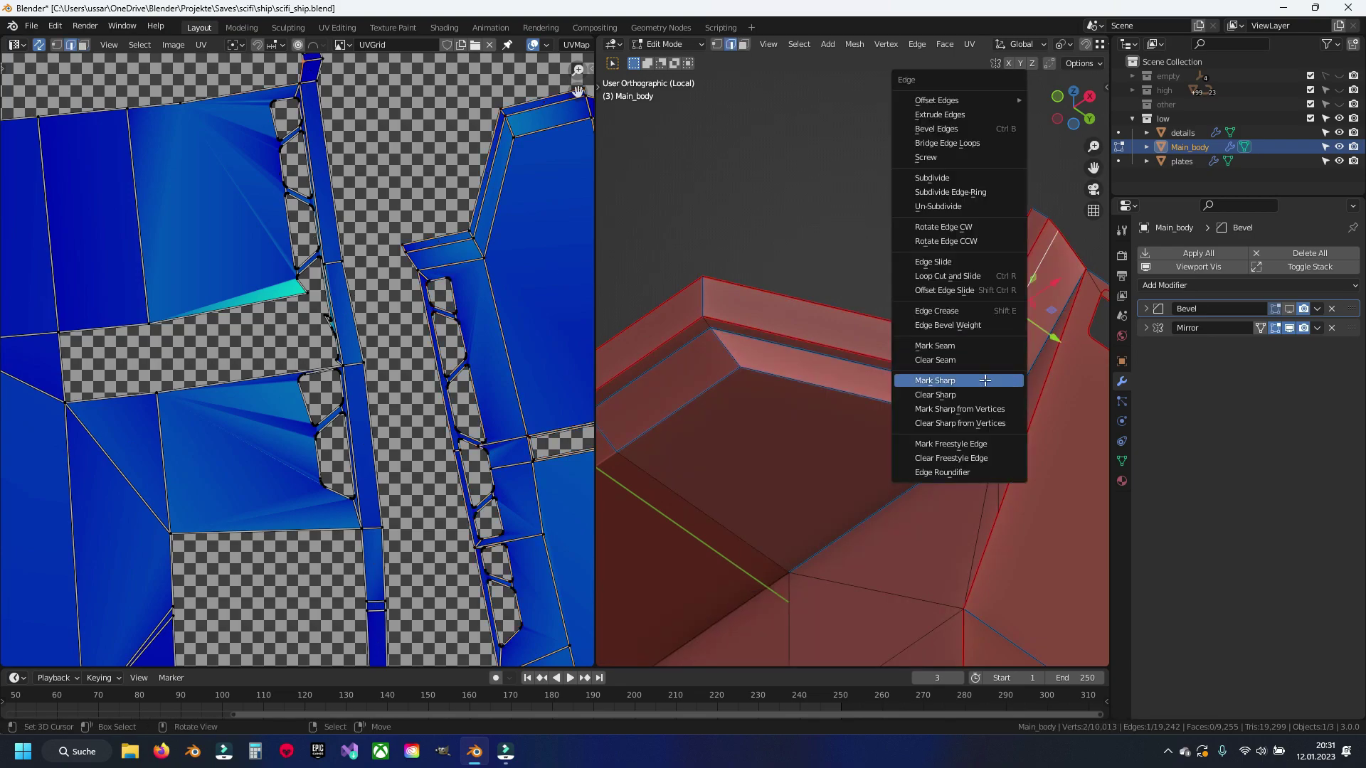
click(925, 377)
scroll(925, 377, up, 3)
key(alt+a)
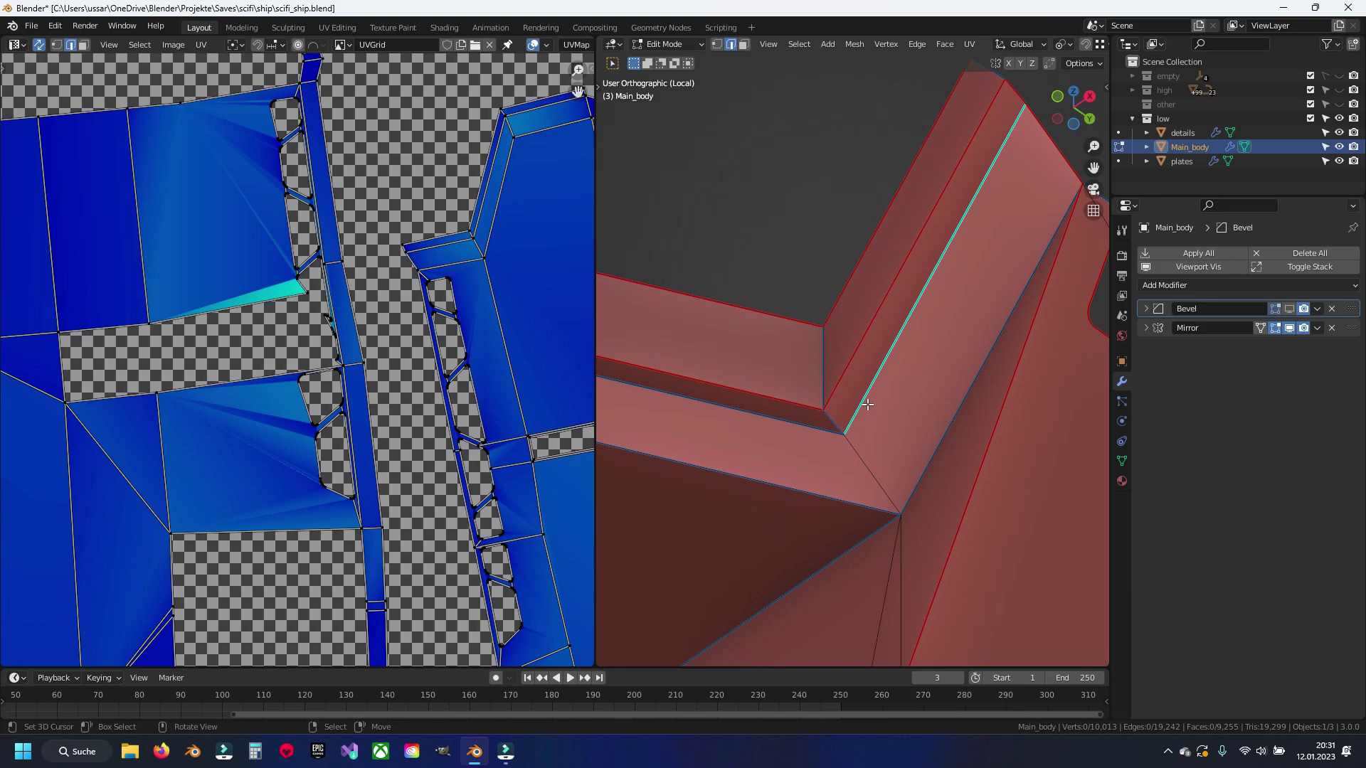
Step: Check an edge's Bevel Weight in the N sidebar, then clear selection and hide it
key(n)
right_click(786, 418)
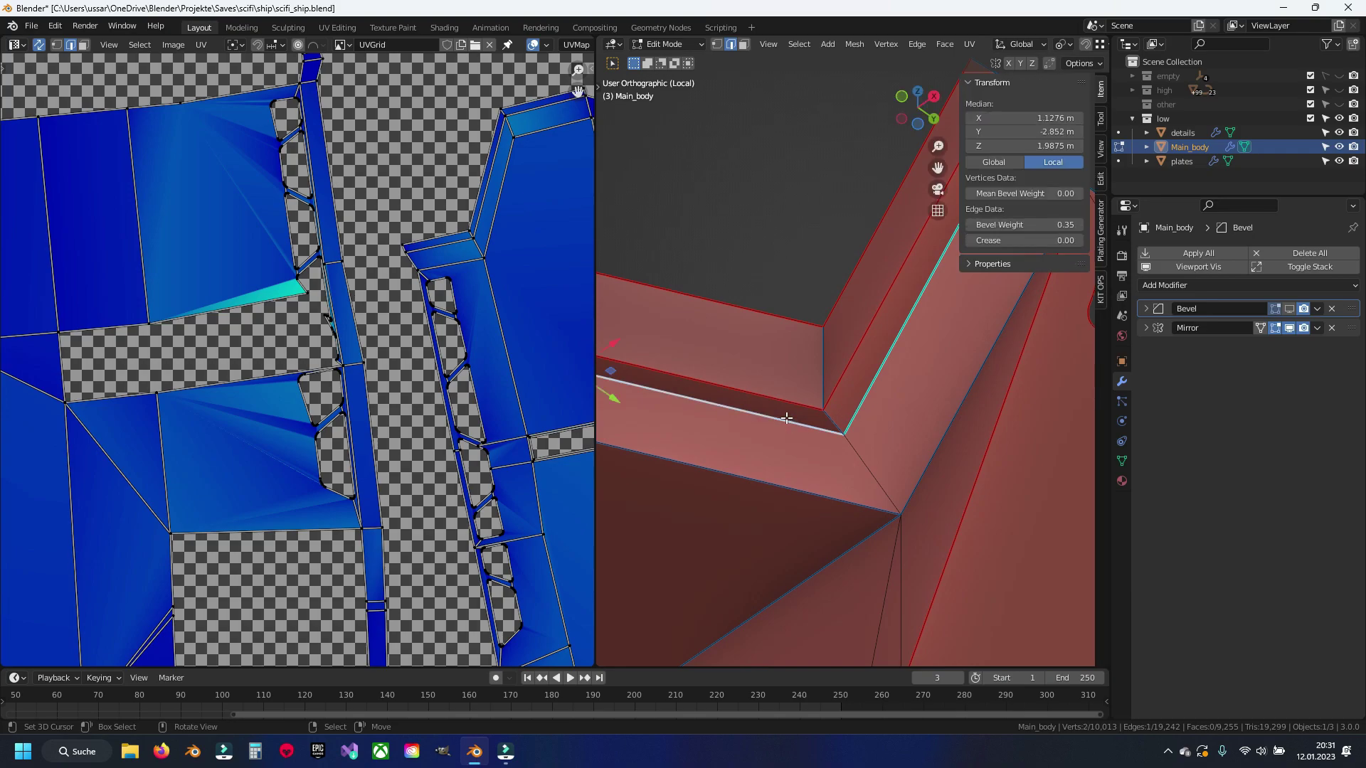
key(ctrl+shift+e)
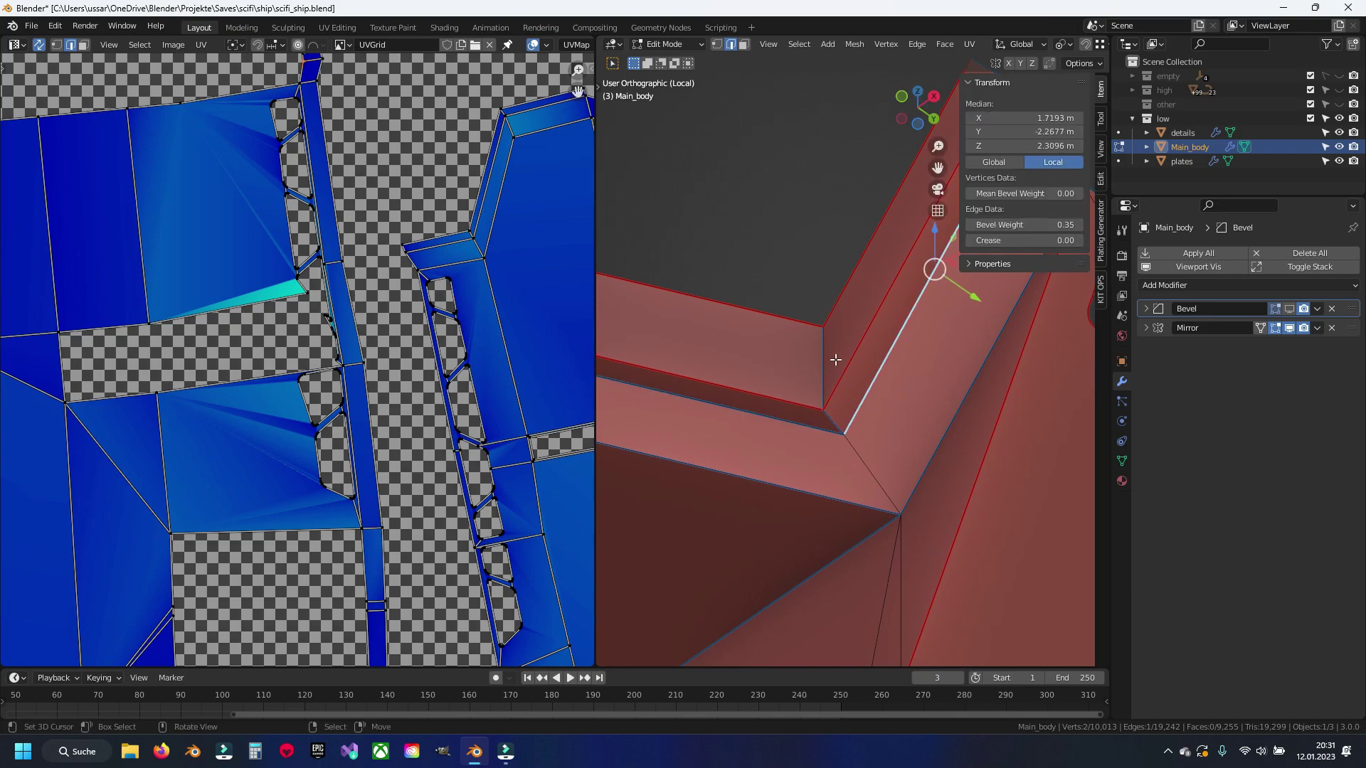
click(830, 365)
key(alt+a)
key(n)
Step: Select the seam-bounded island inside the rim in face mode
middle_drag(747, 403, 787, 426)
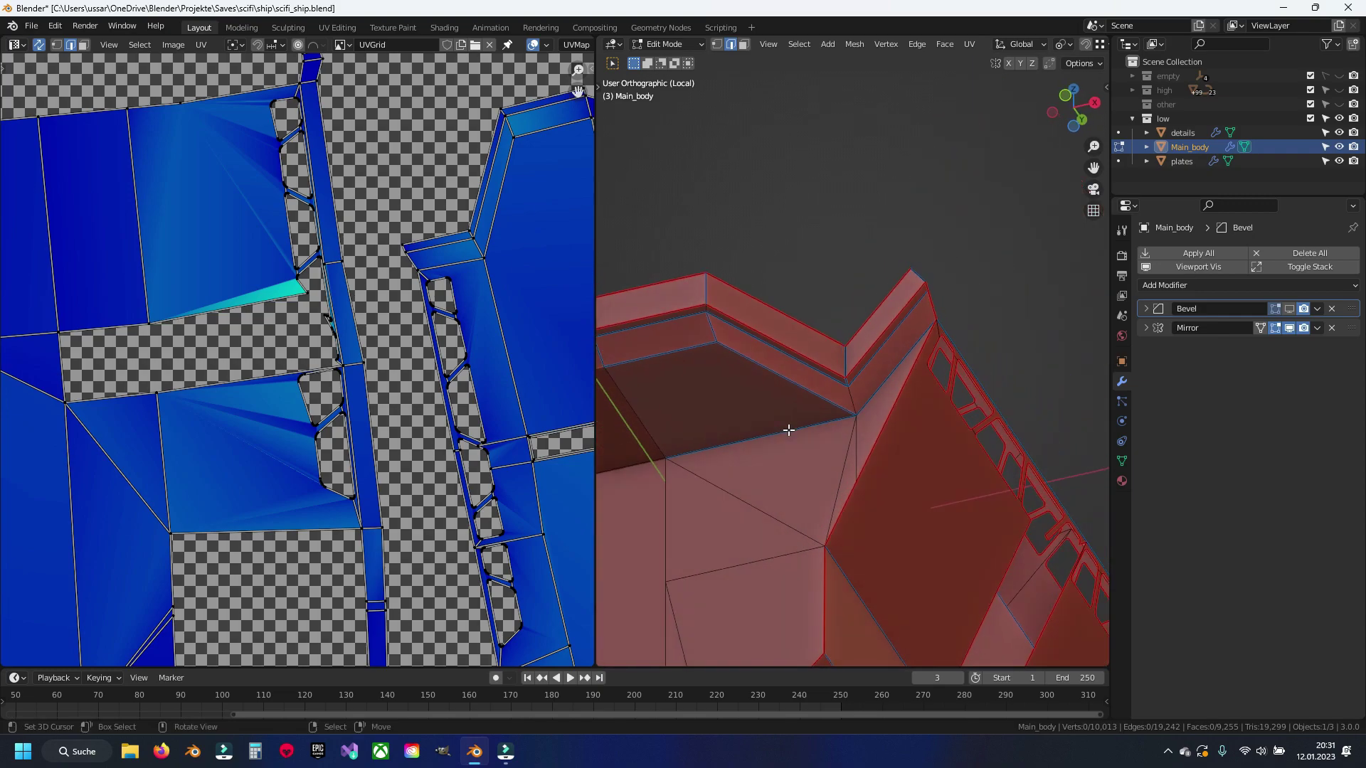
key(3)
right_click(753, 421)
key(ctrl+l)
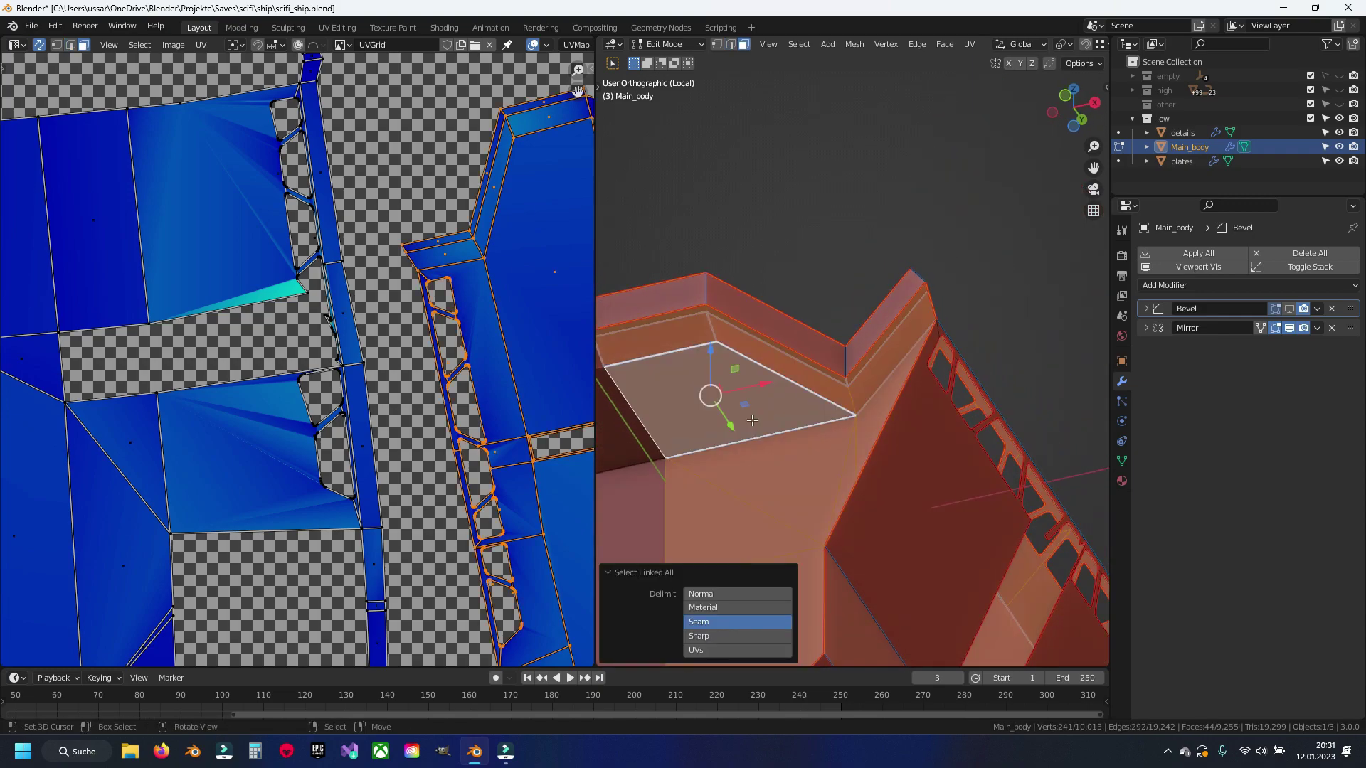
scroll(195, 284, down, 4)
scroll(196, 285, up, 1)
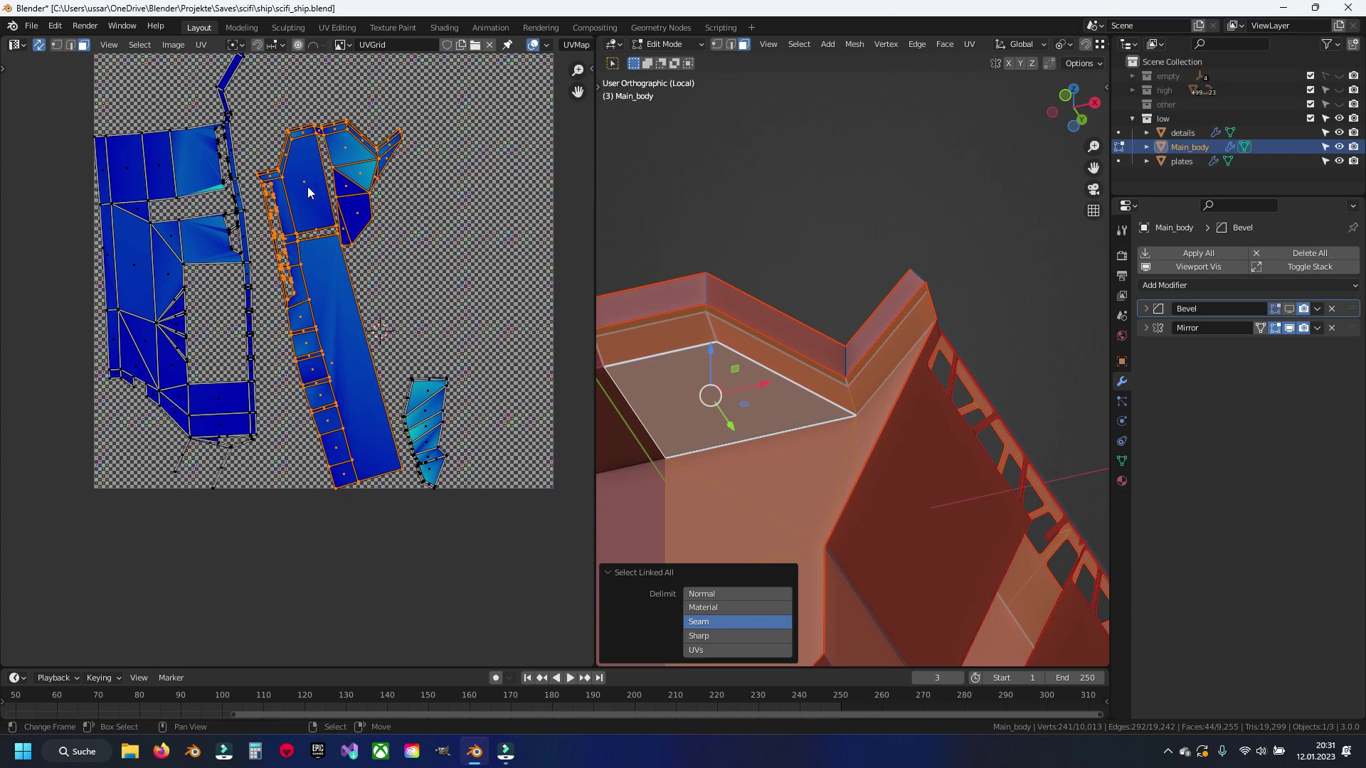
scroll(309, 192, up, 3)
scroll(342, 250, up, 2)
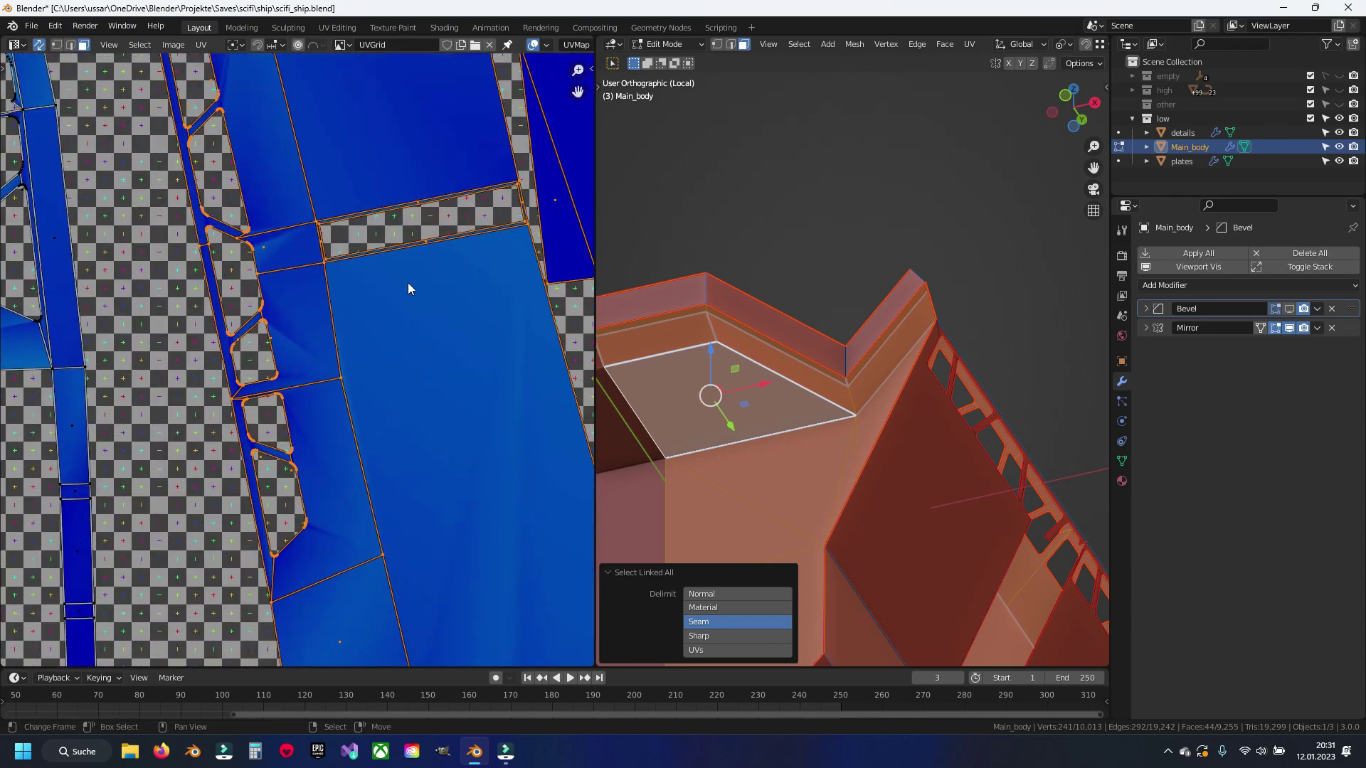
scroll(408, 283, up, 2)
scroll(375, 314, up, 2)
scroll(427, 143, up, 2)
Step: Pick a single stray face in the UV layout and save the file
key(2)
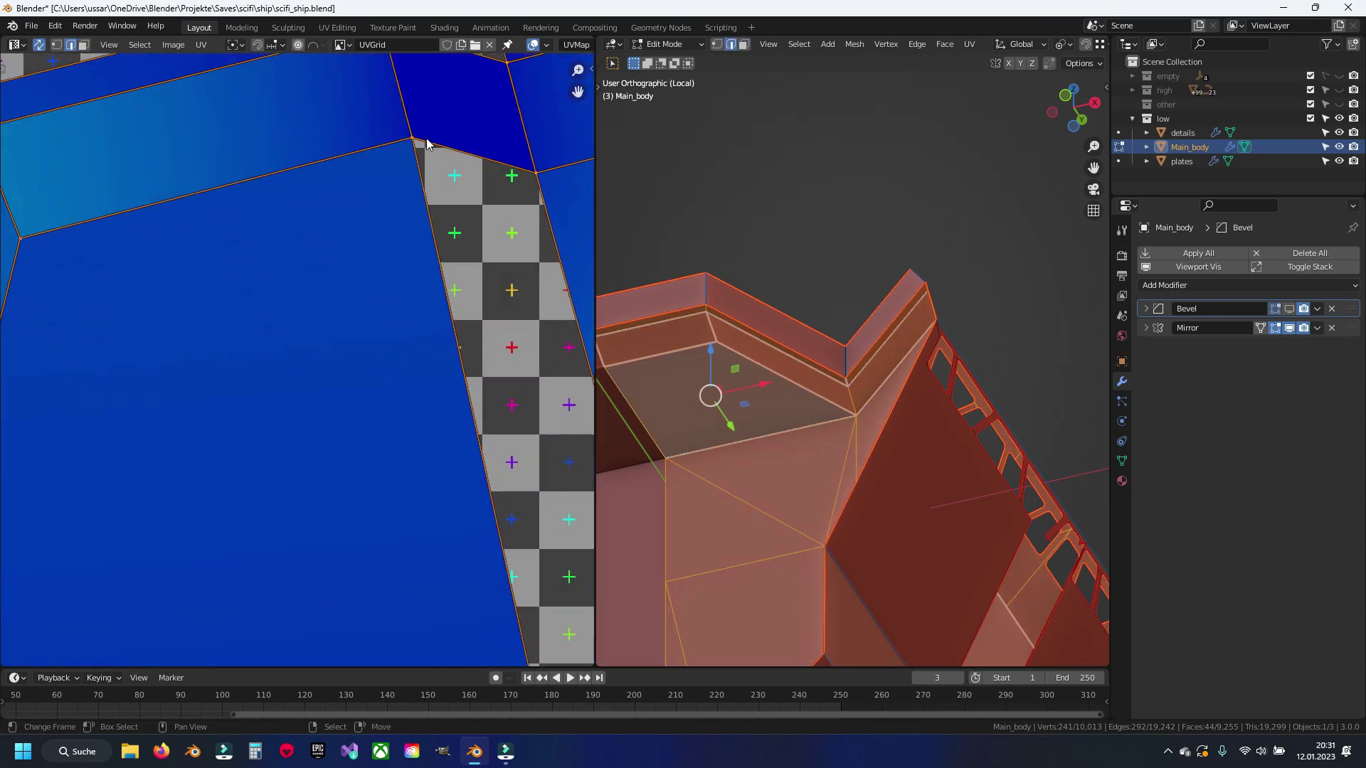
key(3)
click(428, 238)
key(ctrl+s)
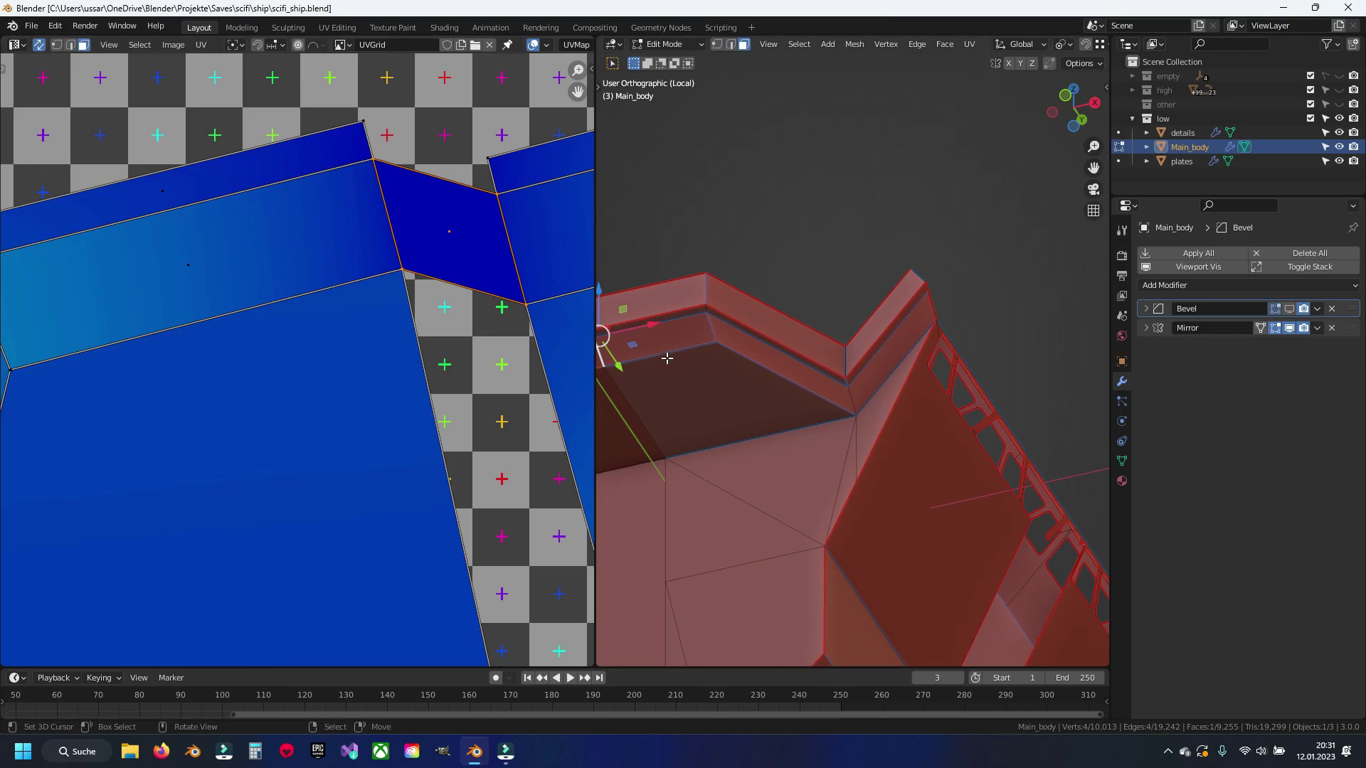
scroll(722, 361, up, 2)
scroll(783, 363, up, 2)
Step: Delete the selected stray face from Main_body
key(x)
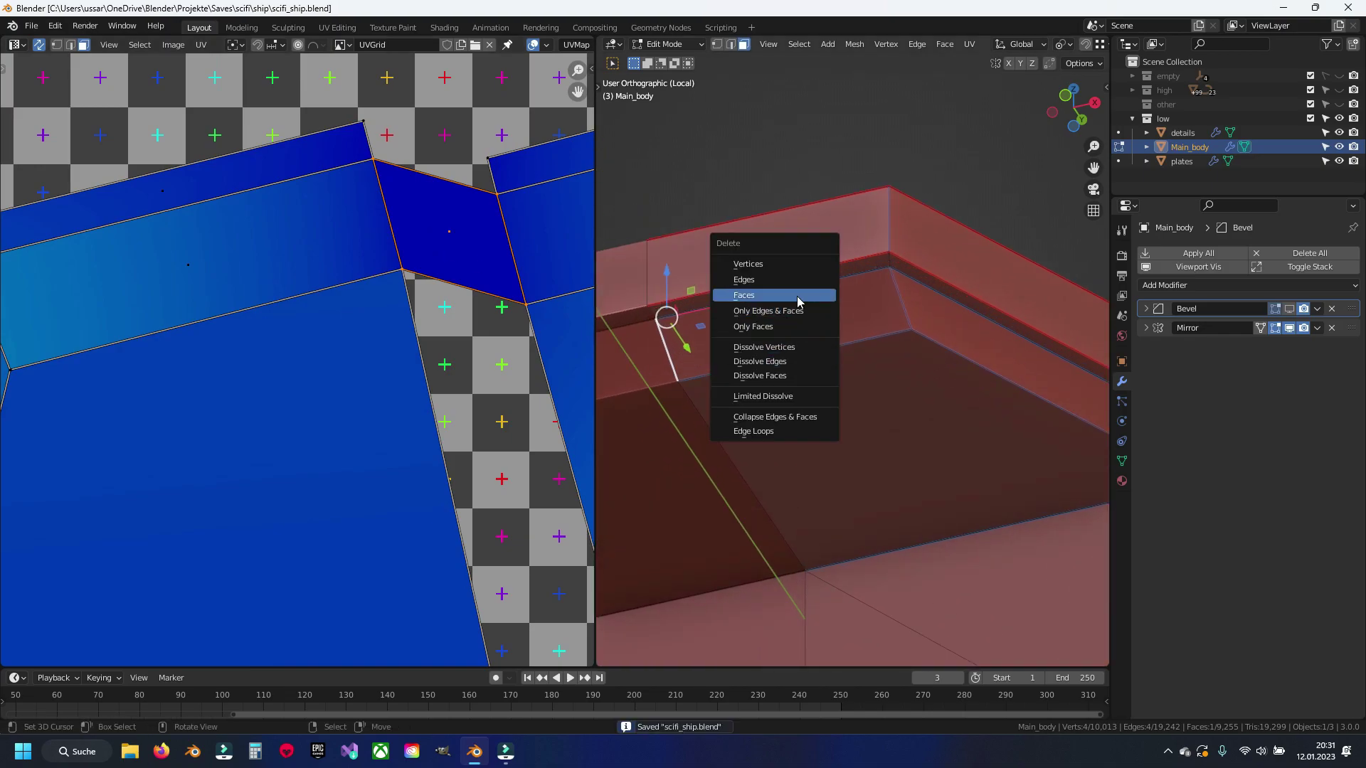
click(797, 295)
scroll(438, 332, down, 3)
scroll(438, 348, down, 2)
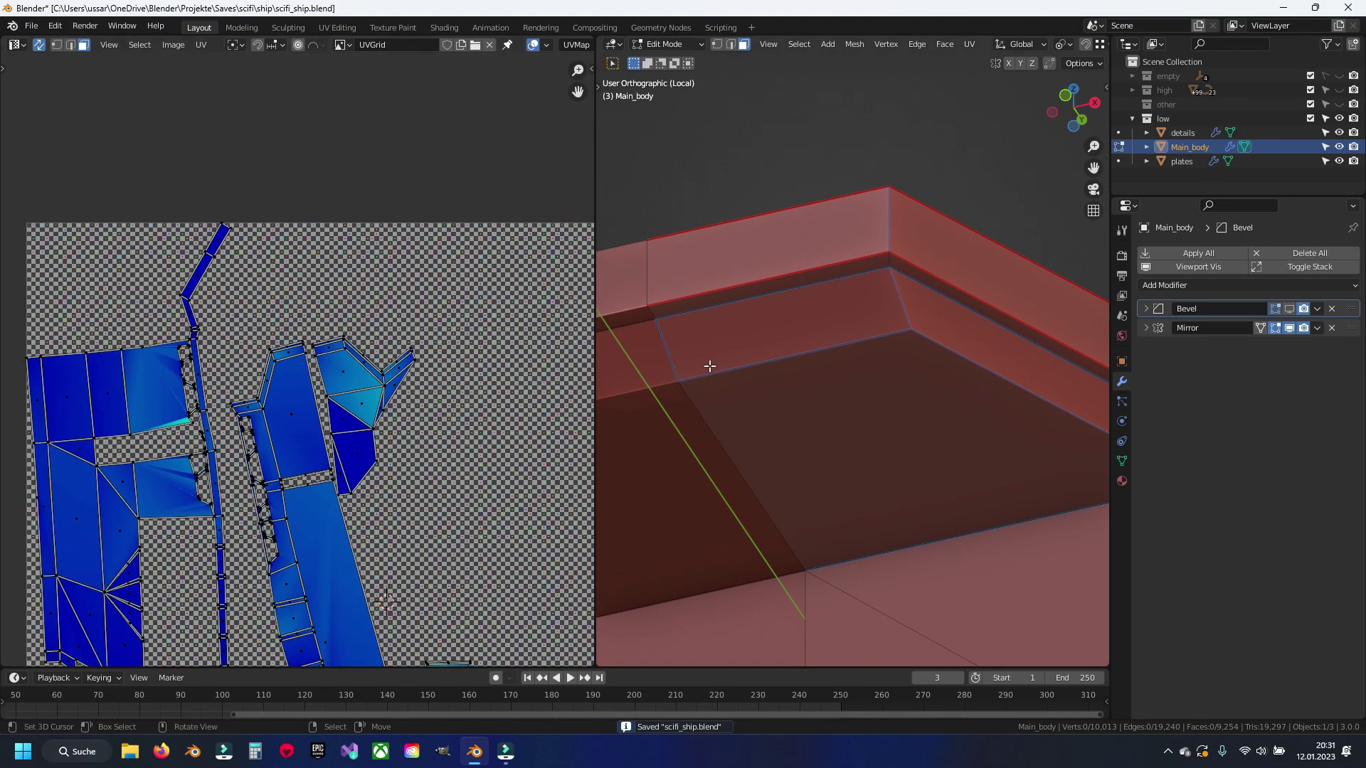
scroll(785, 391, down, 5)
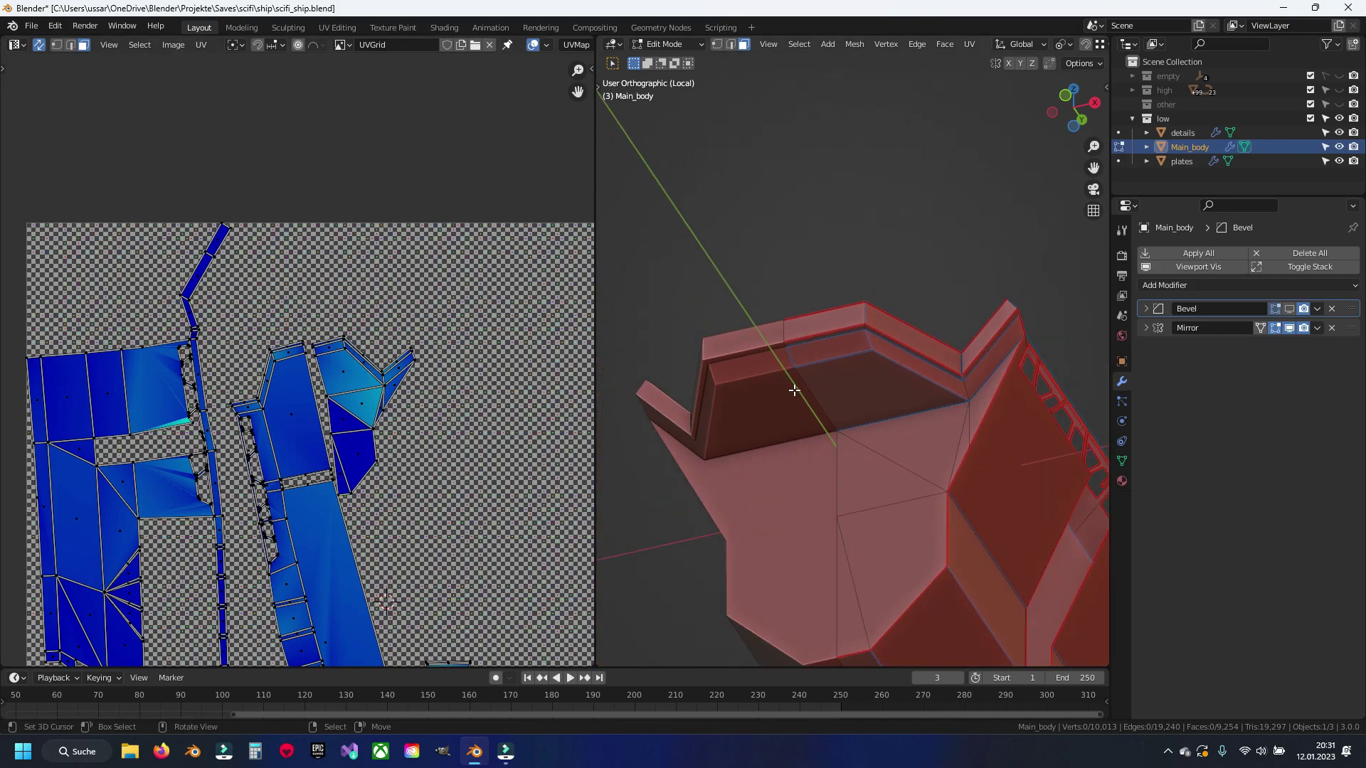
Step: Select the whole linked Main_body mesh and unwrap it again with Angle Based
key(2)
click(795, 342)
key(ctrl+l)
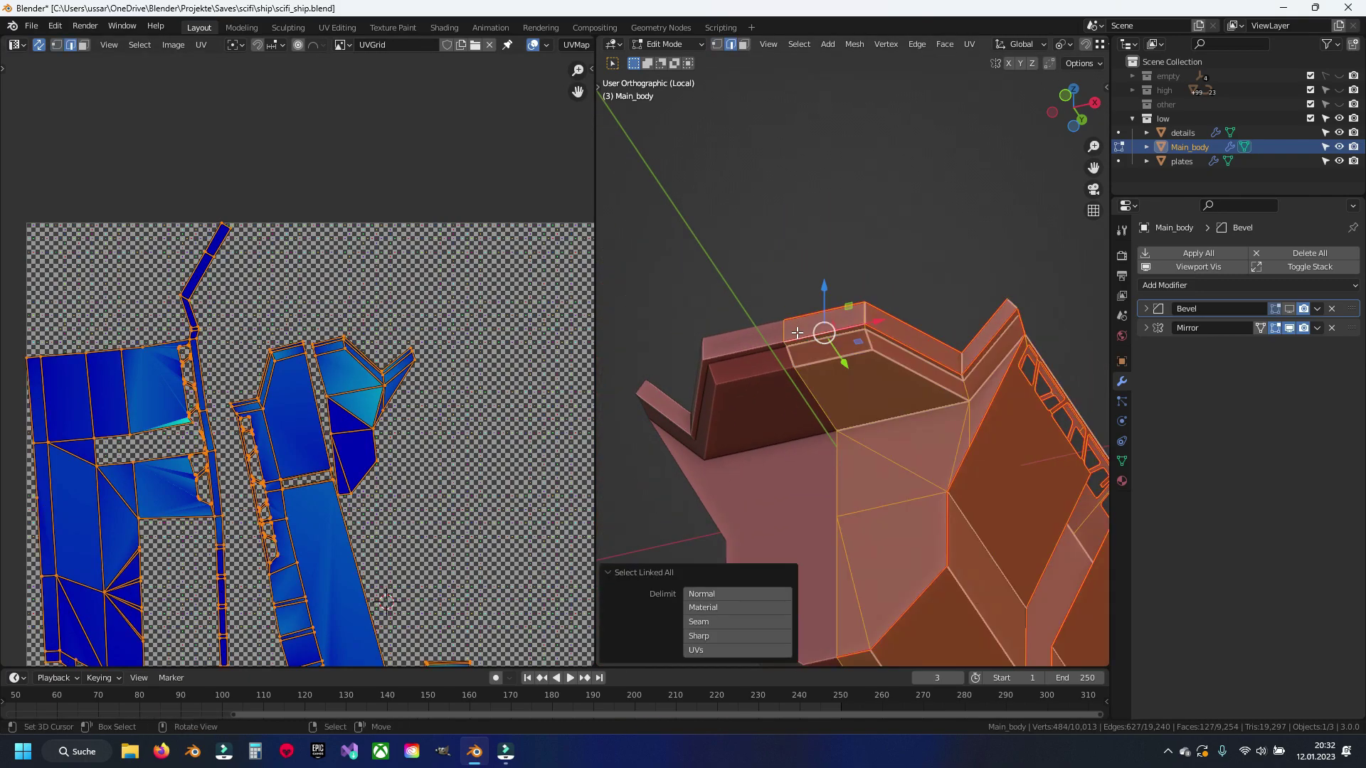
key(u)
click(797, 335)
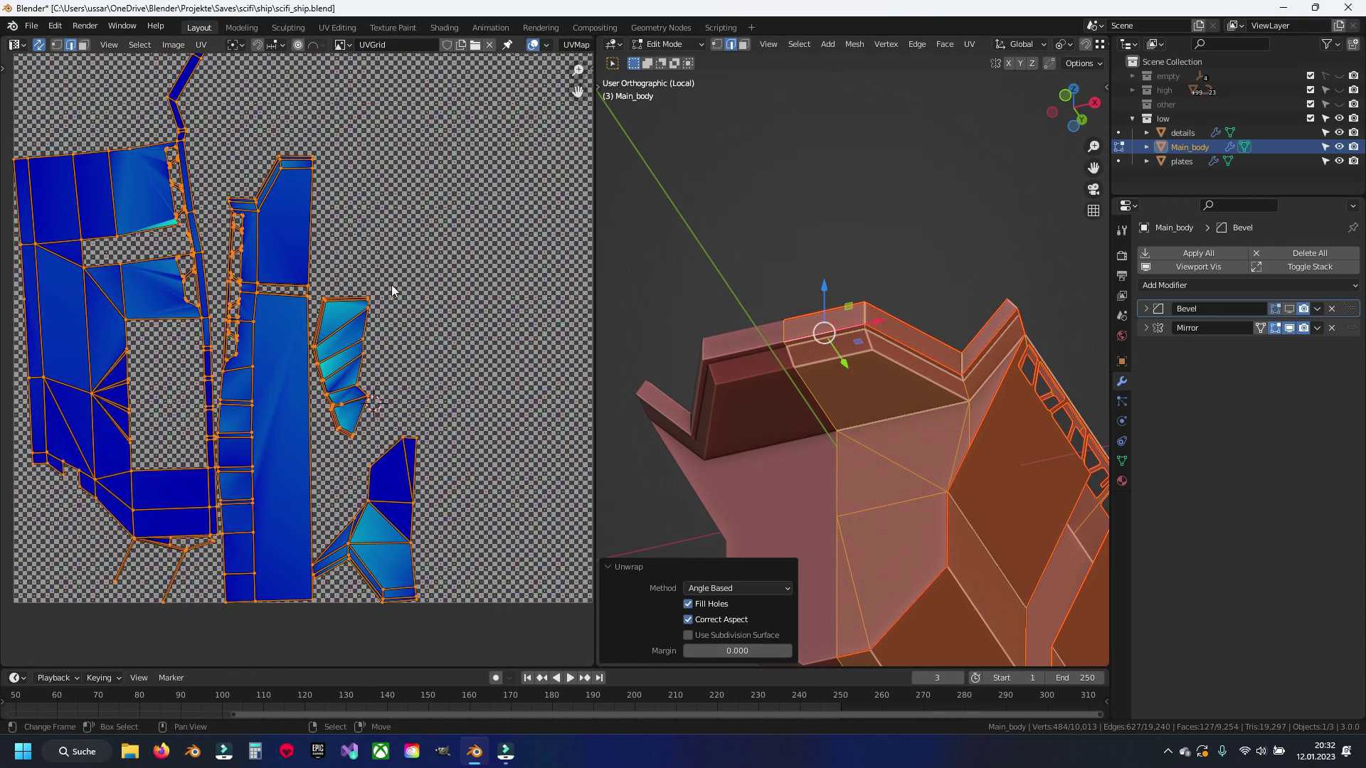
scroll(337, 441, up, 1)
scroll(326, 387, up, 3)
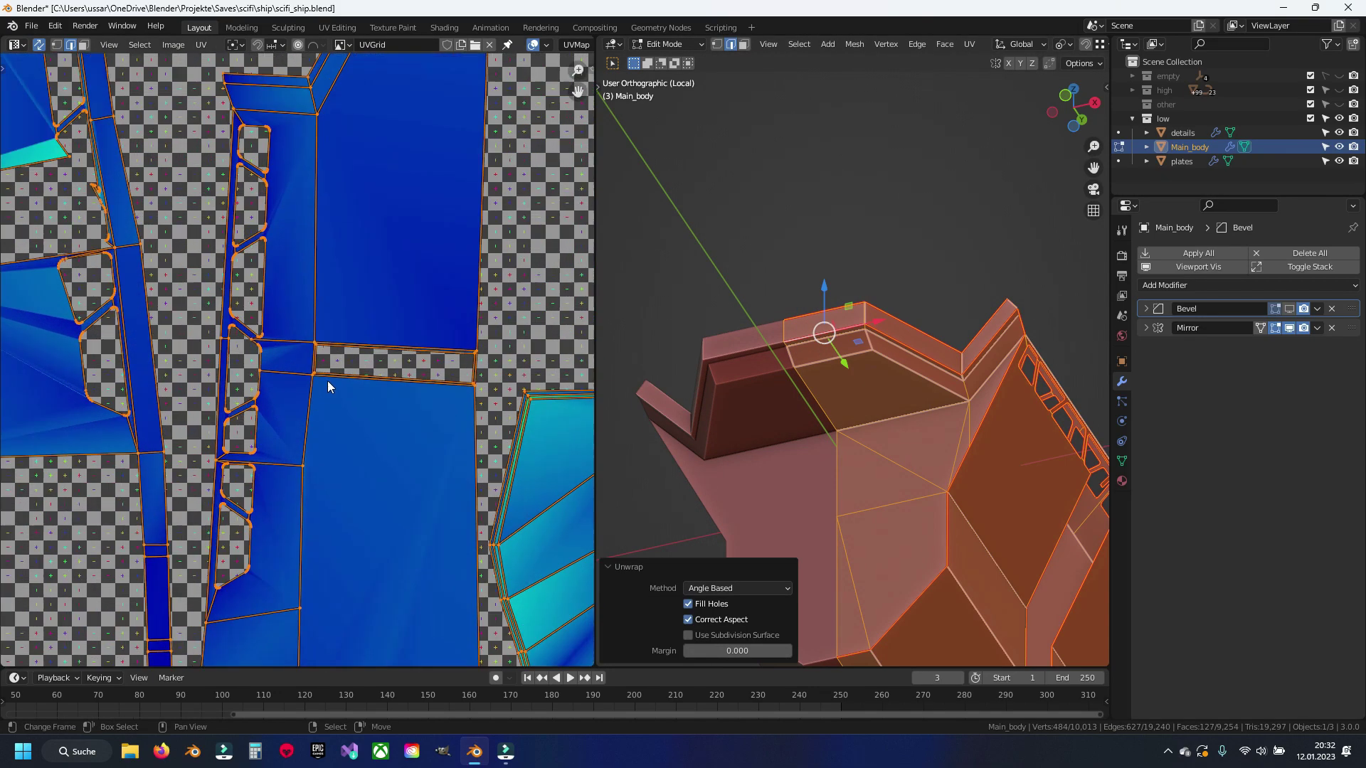
scroll(358, 355, up, 2)
middle_drag(218, 451, 341, 194)
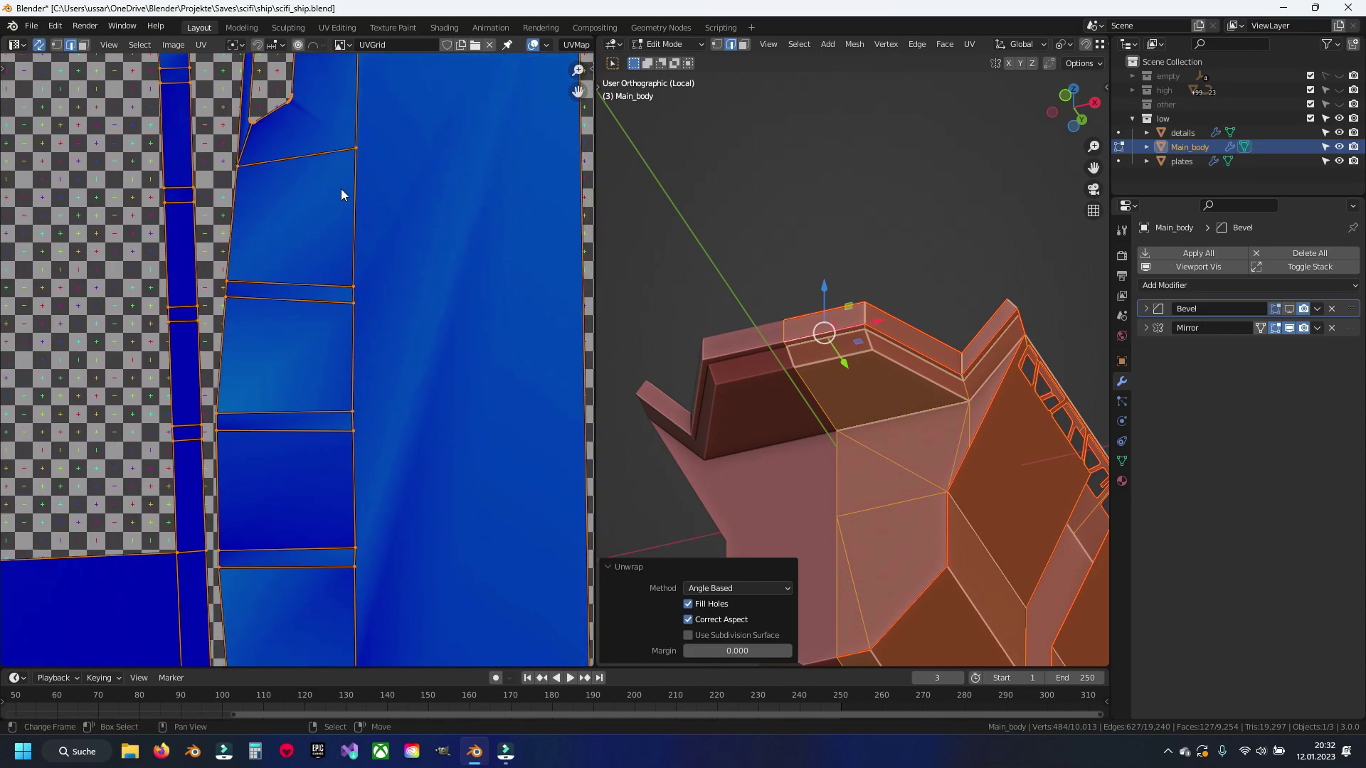
Step: Clear the selection, save scifi_ship.blend, and orbit toward the ship's upper rim edge
key(alt+a)
key(ctrl+s)
scroll(480, 314, down, 3)
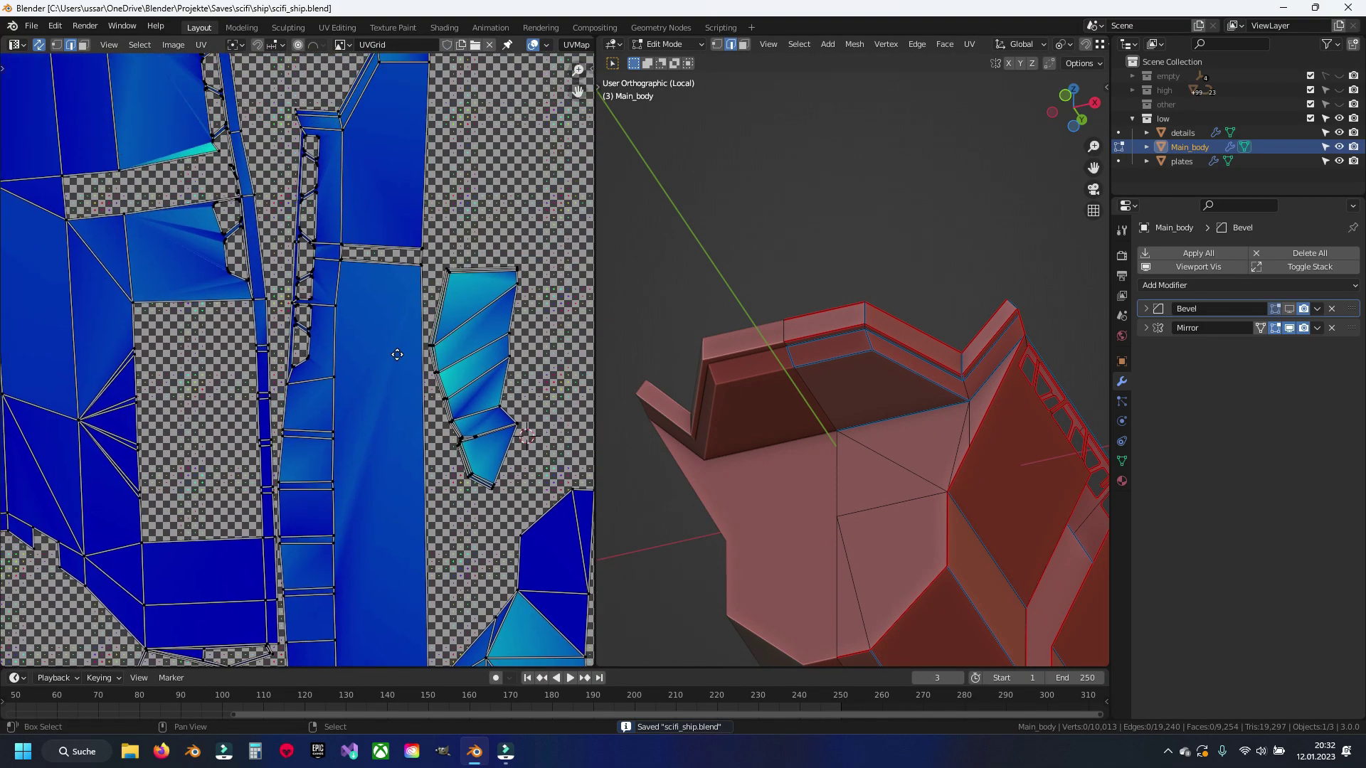
scroll(364, 346, down, 2)
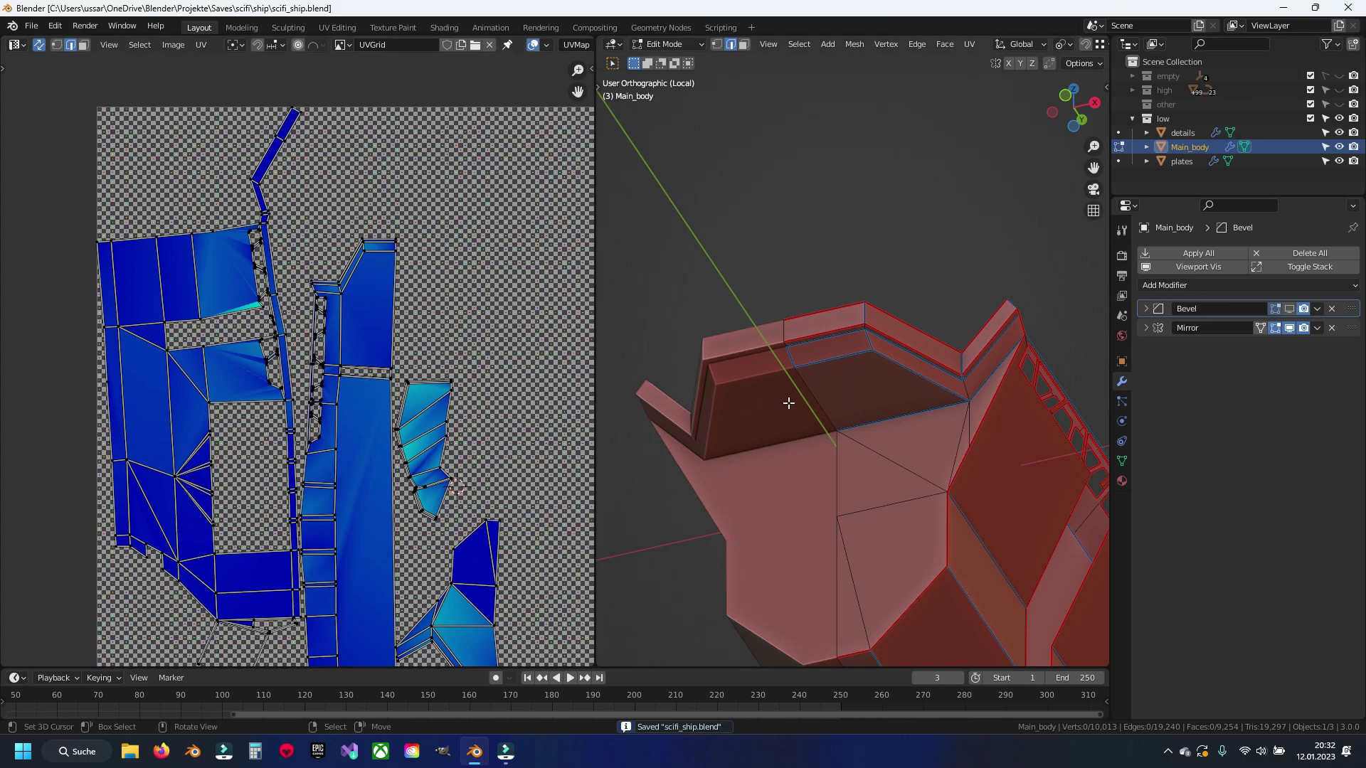
middle_drag(788, 403, 903, 321)
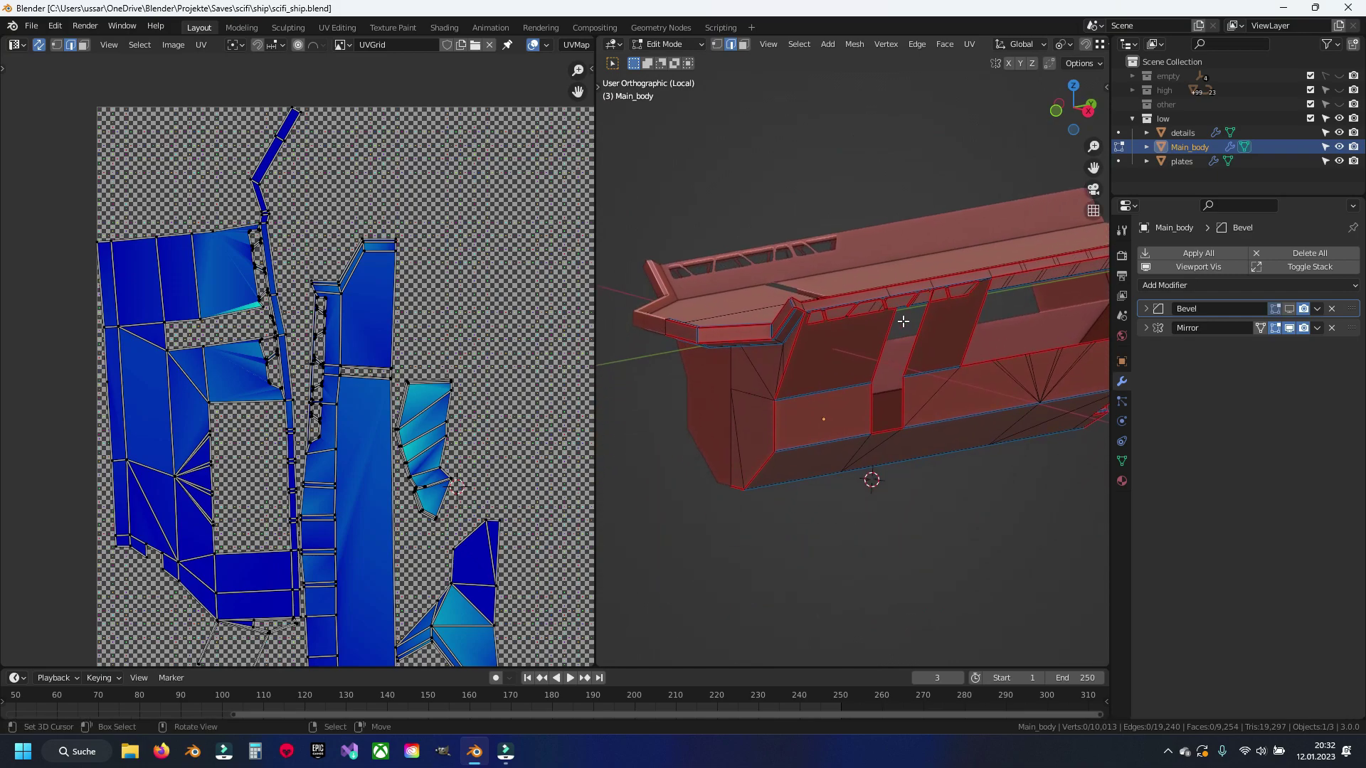
middle_drag(802, 351, 830, 344)
Step: Clear the seam from two top-rim edges of Main_body
scroll(783, 352, up, 3)
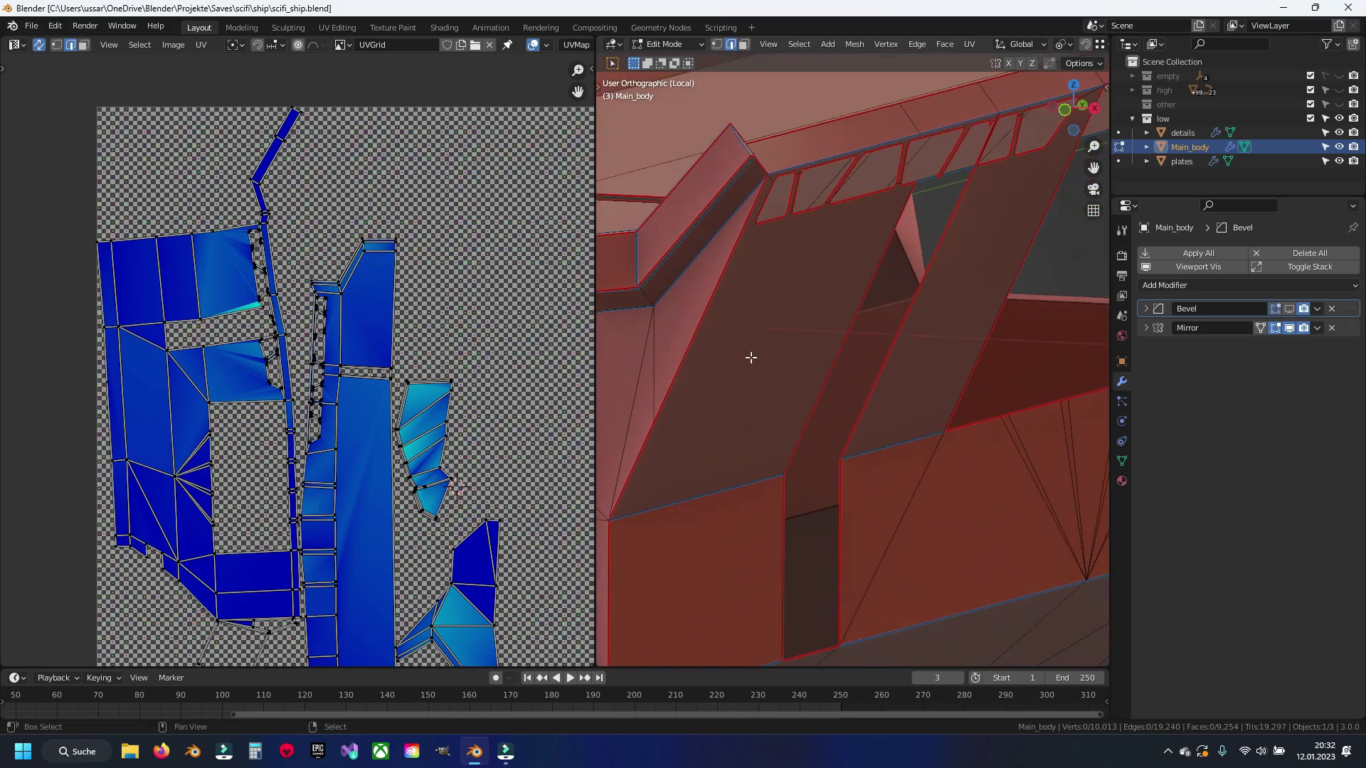
scroll(769, 348, up, 2)
scroll(754, 338, up, 2)
click(729, 333)
key(KP_Decimal)
key(ctrl+s)
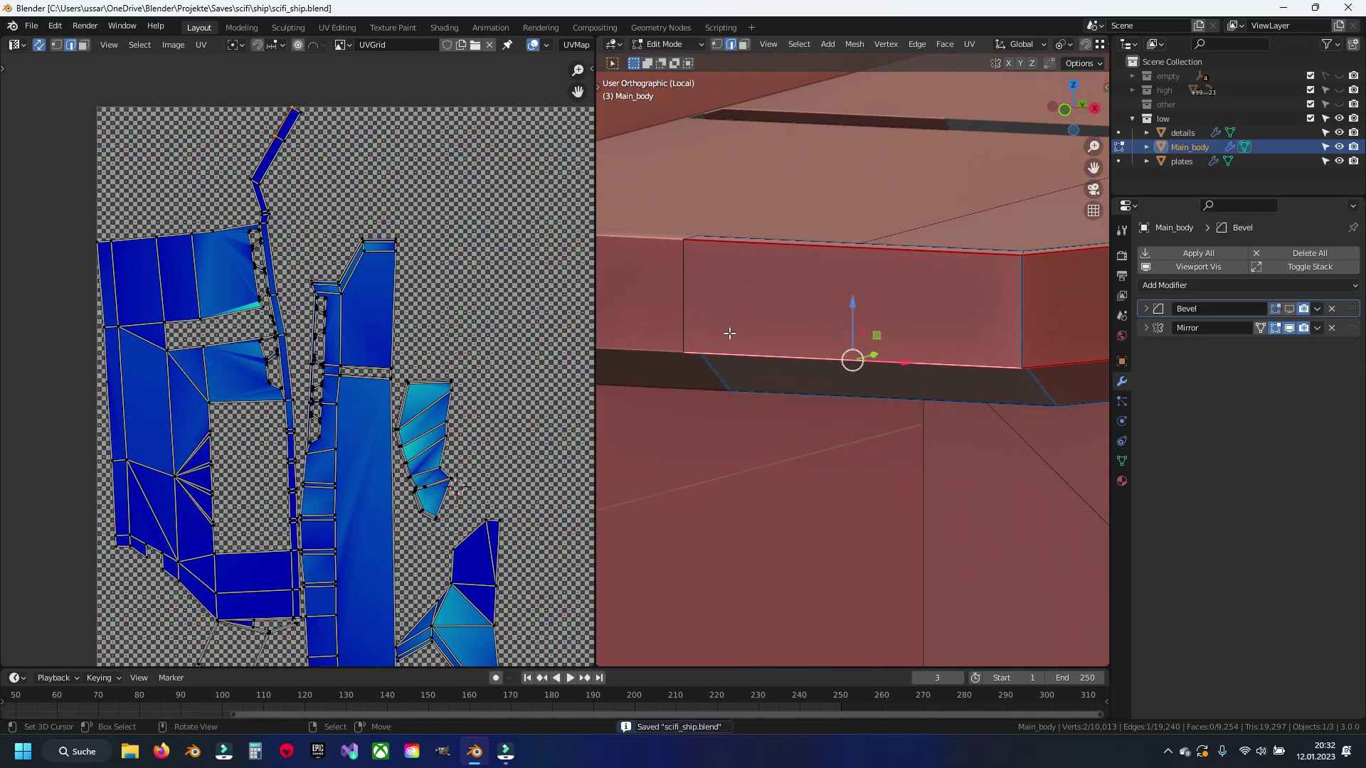
scroll(729, 332, down, 2)
middle_drag(729, 332, 783, 335)
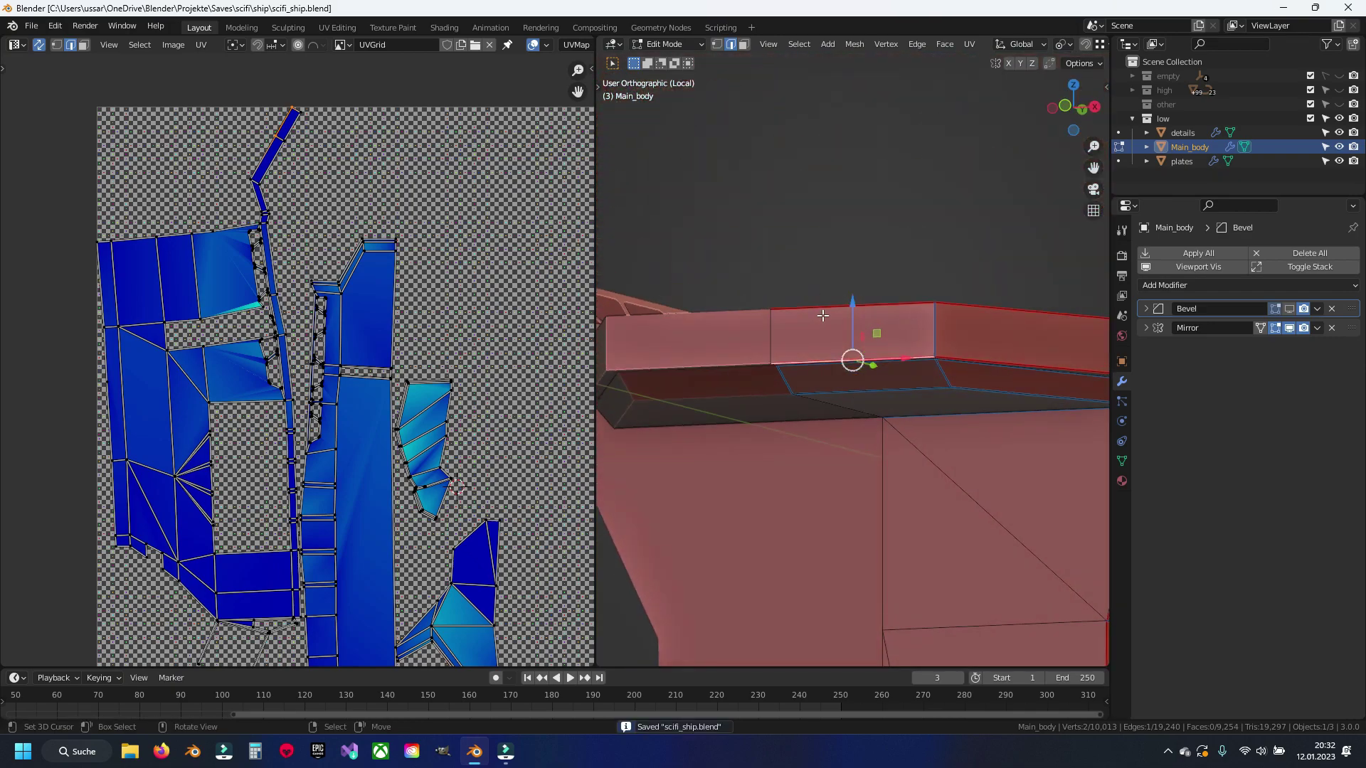
shift+click(889, 359)
key(ctrl+e)
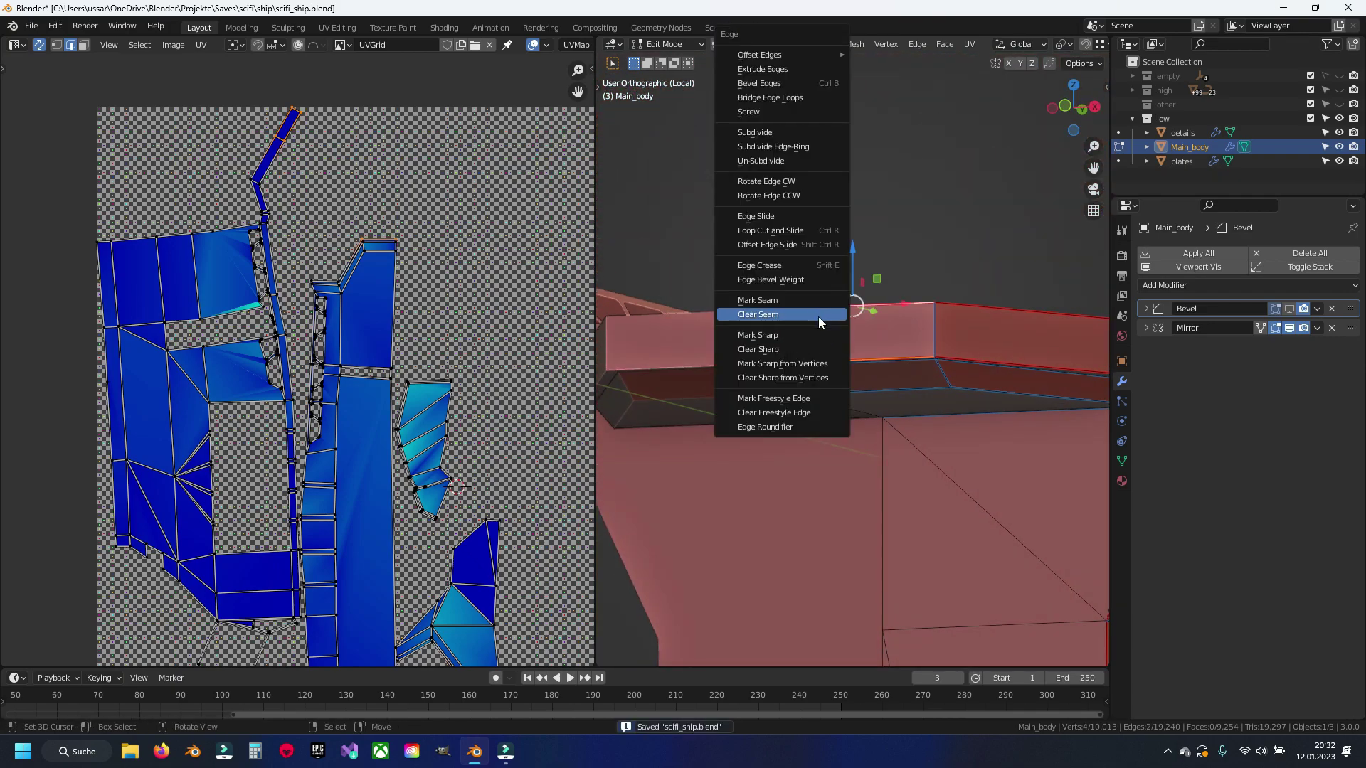
click(818, 317)
Step: Unwrap the whole Main_body mesh again and inspect the resulting UV islands
key(a)
key(u)
click(865, 393)
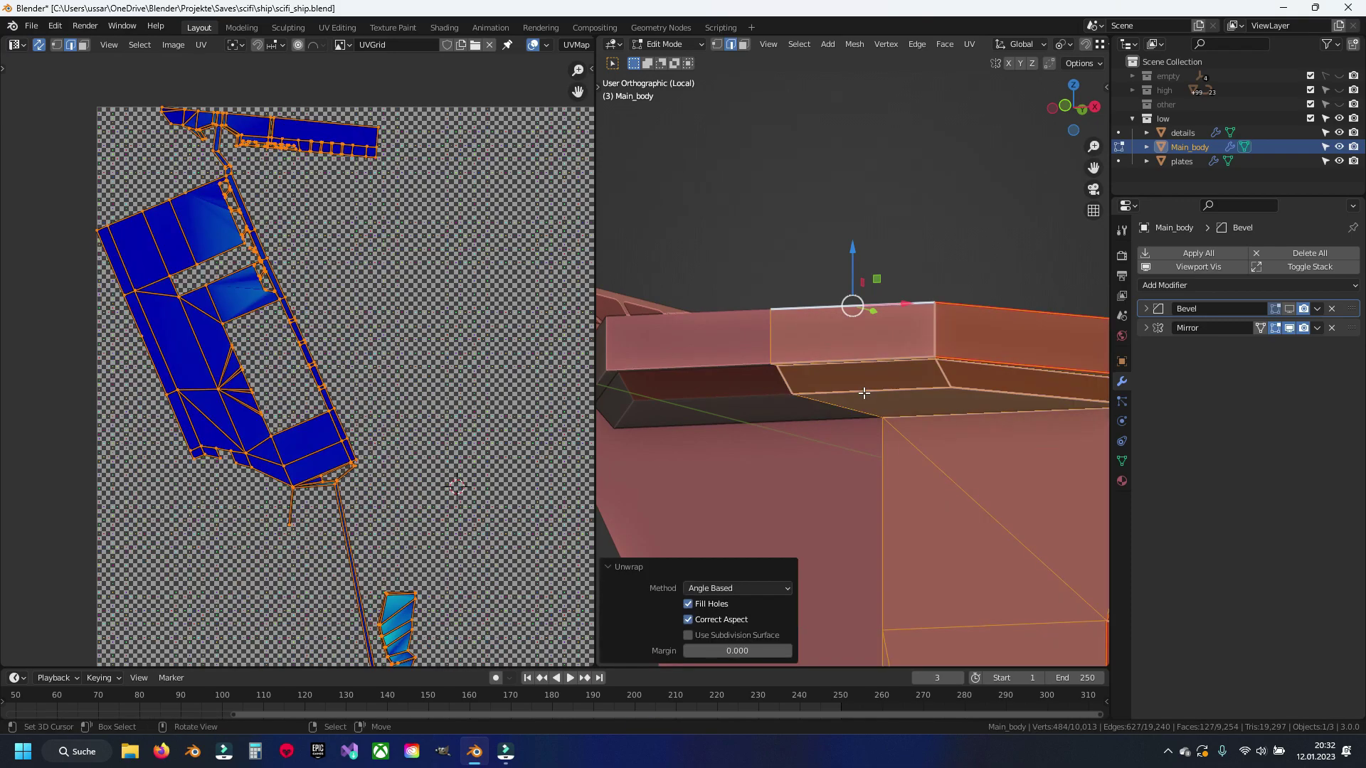
scroll(254, 280, up, 2)
scroll(299, 313, up, 2)
scroll(335, 342, up, 2)
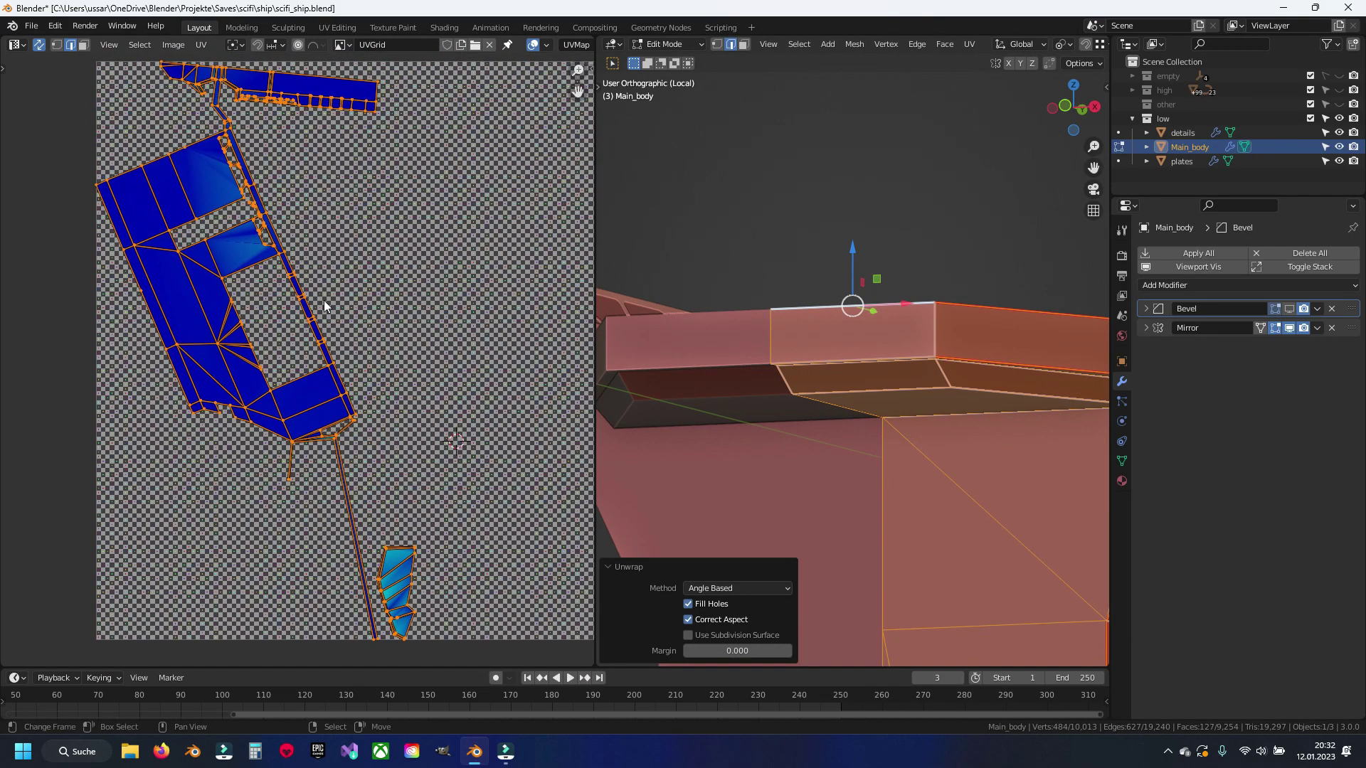
scroll(363, 365, up, 2)
middle_drag(363, 365, 280, 166)
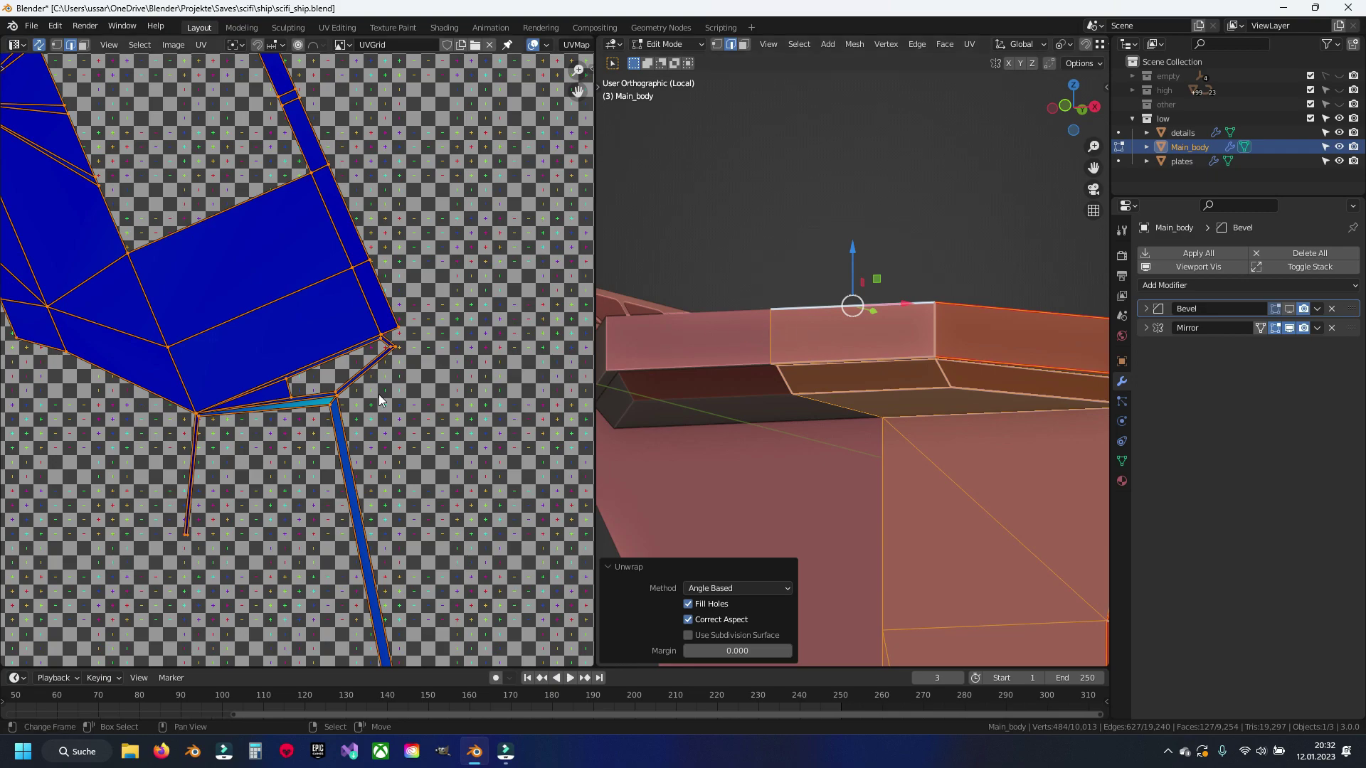
Step: Mark the edge of the thin strip island as a seam
click(412, 395)
key(KP_Decimal)
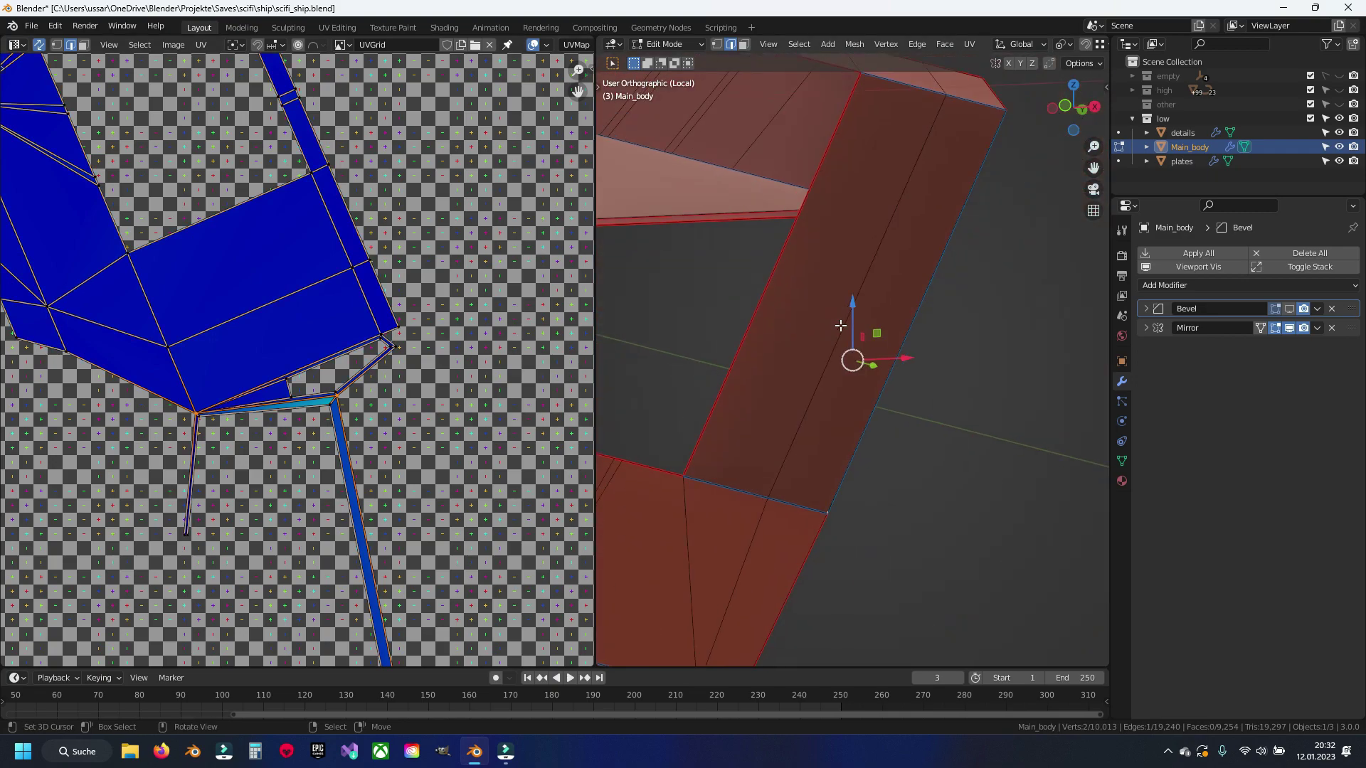
middle_drag(851, 314, 1280, 313)
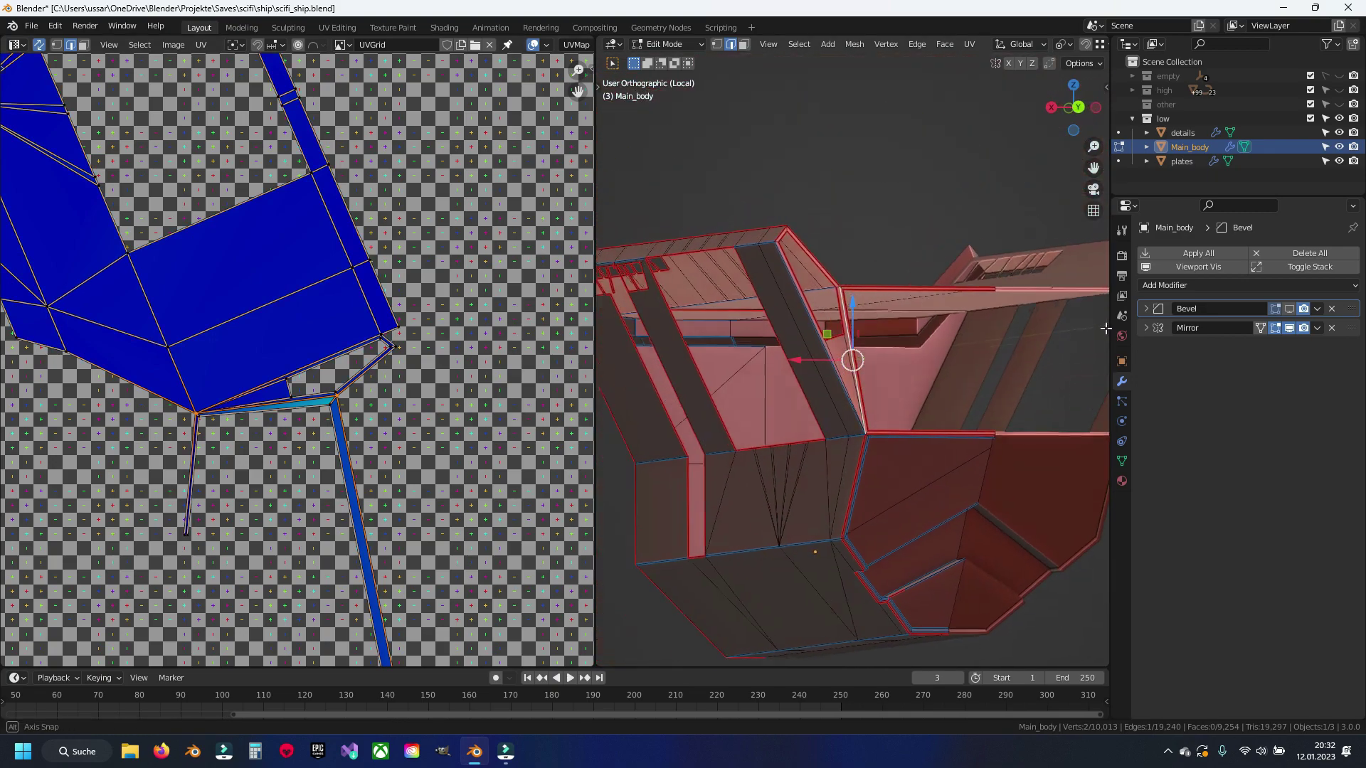
scroll(802, 302, up, 3)
scroll(783, 299, up, 3)
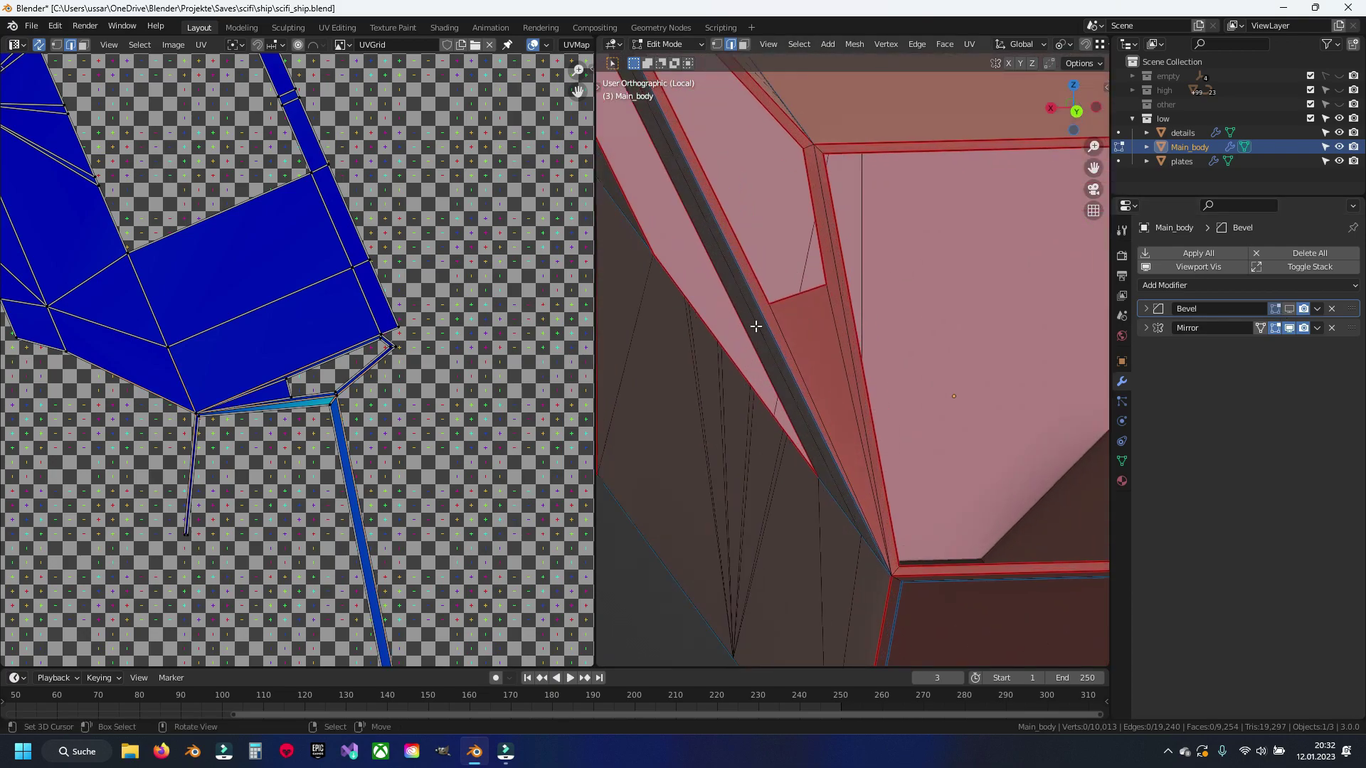
scroll(757, 296, up, 2)
key(ctrl+e)
click(817, 300)
Step: Re-unwrap the hull-corner part linked to the new seam
scroll(863, 399, down, 4)
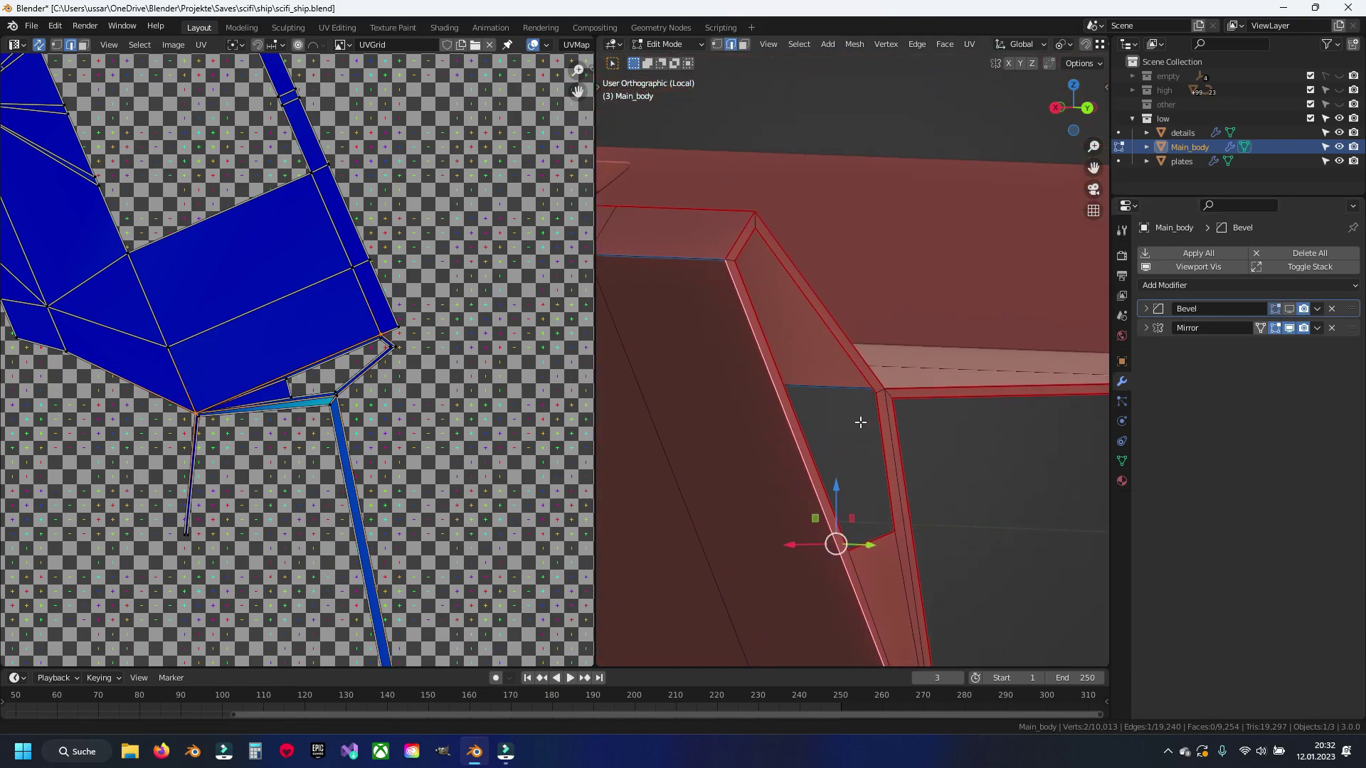
key(alt+a)
click(864, 376)
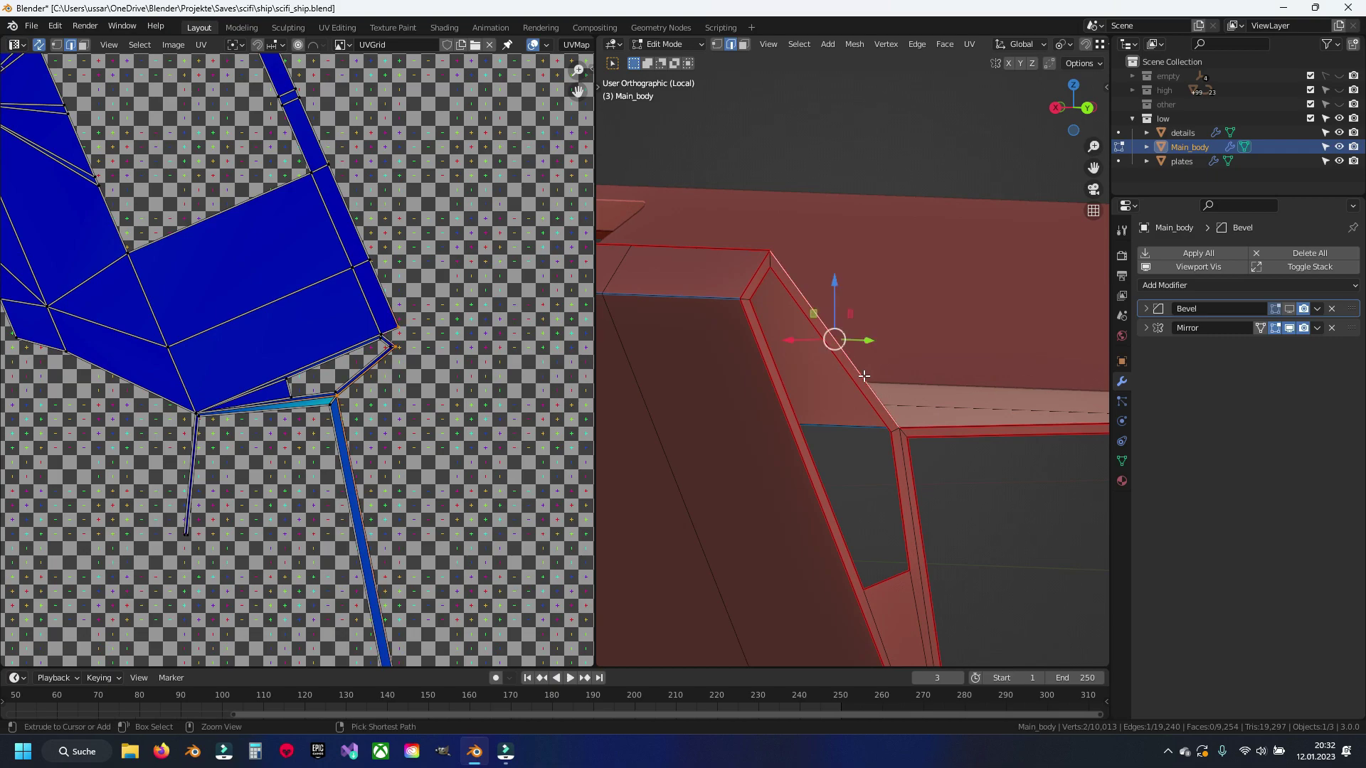
key(ctrl+l)
key(u)
click(864, 375)
scroll(386, 284, down, 3)
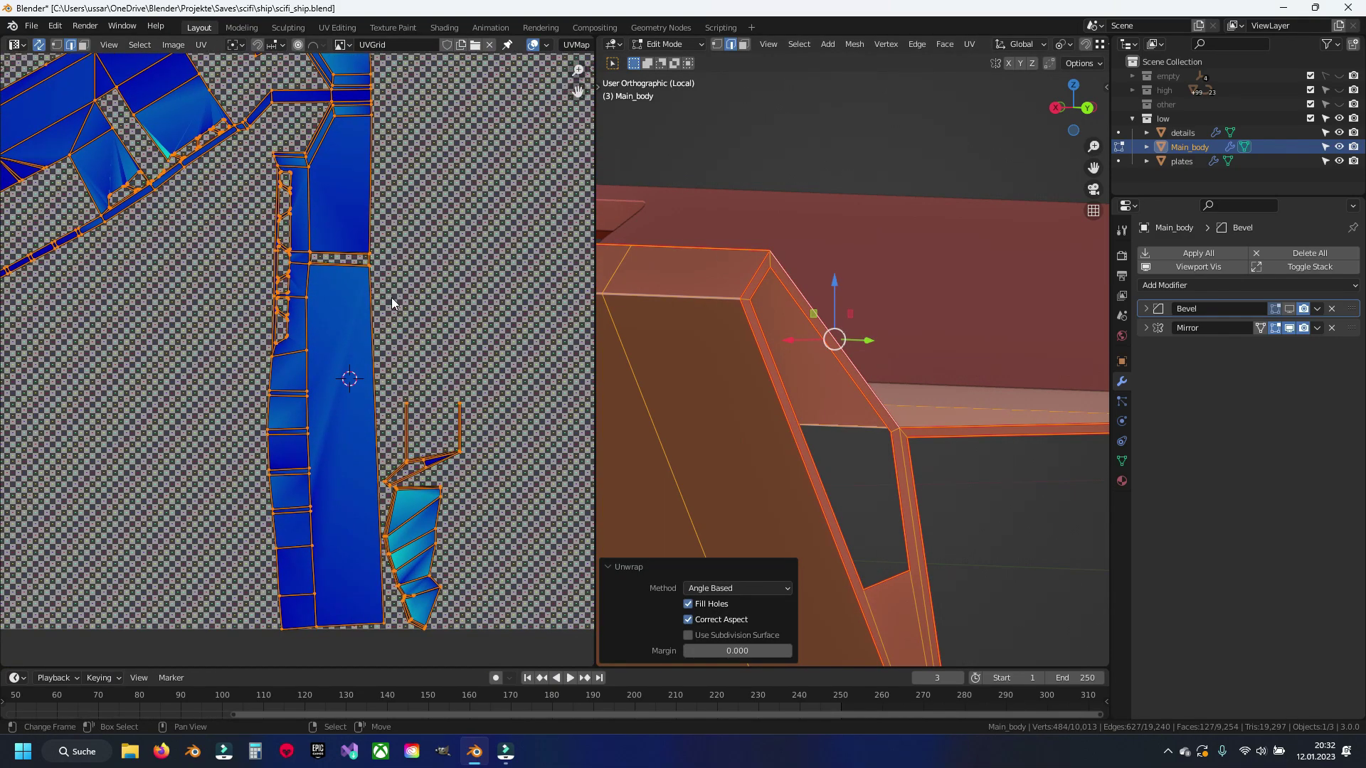
Step: Review the full UV layout, deselect all, save scifi_ship.blend, and view the whole ship
key(Home)
scroll(287, 368, up, 2)
scroll(327, 339, up, 2)
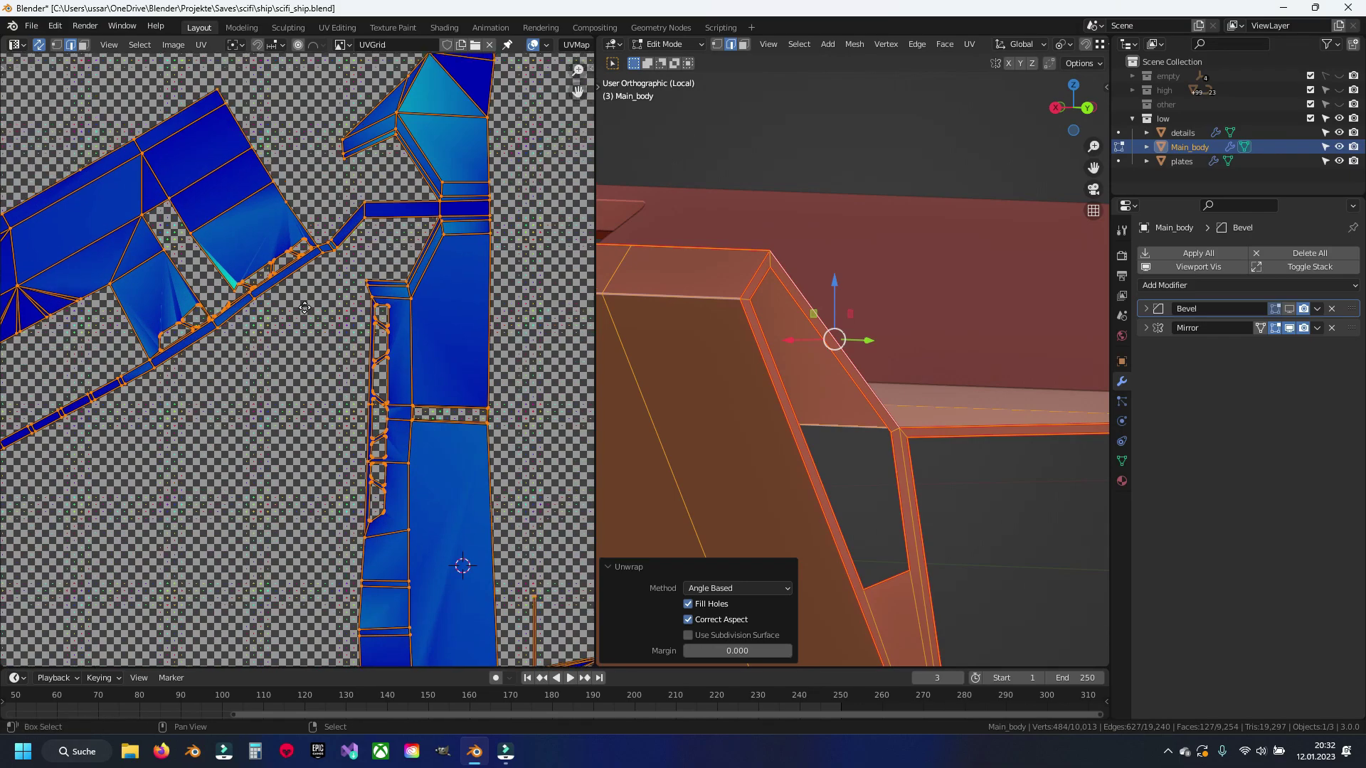
scroll(280, 364, up, 2)
scroll(280, 365, up, 1)
scroll(726, 398, down, 4)
key(alt+a)
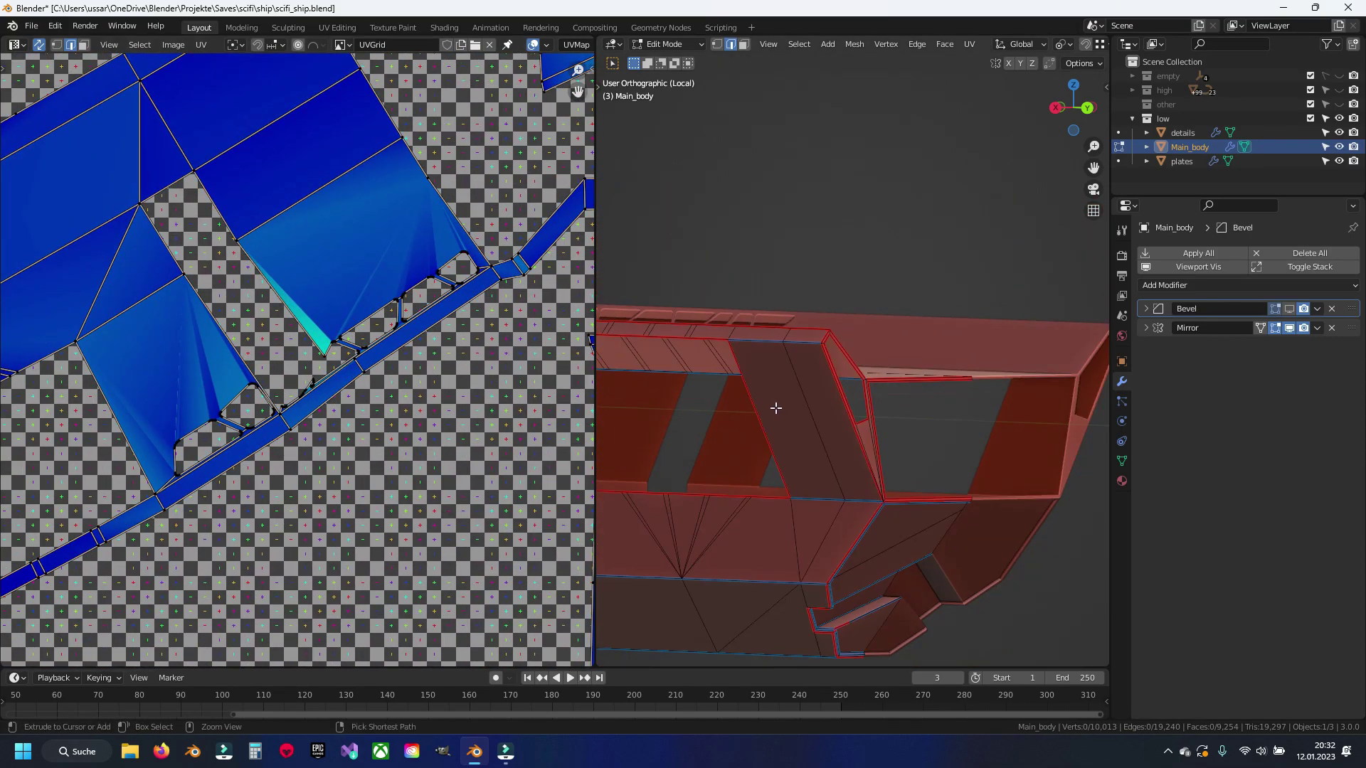
key(ctrl+s)
mouse_move(716, 412)
middle_down()
mouse_move(899, 452)
mouse_move(985, 360)
mouse_move(870, 436)
mouse_move(870, 419)
middle_up()
scroll(396, 331, down, 2)
scroll(396, 331, down, 1)
scroll(574, 336, down, 1)
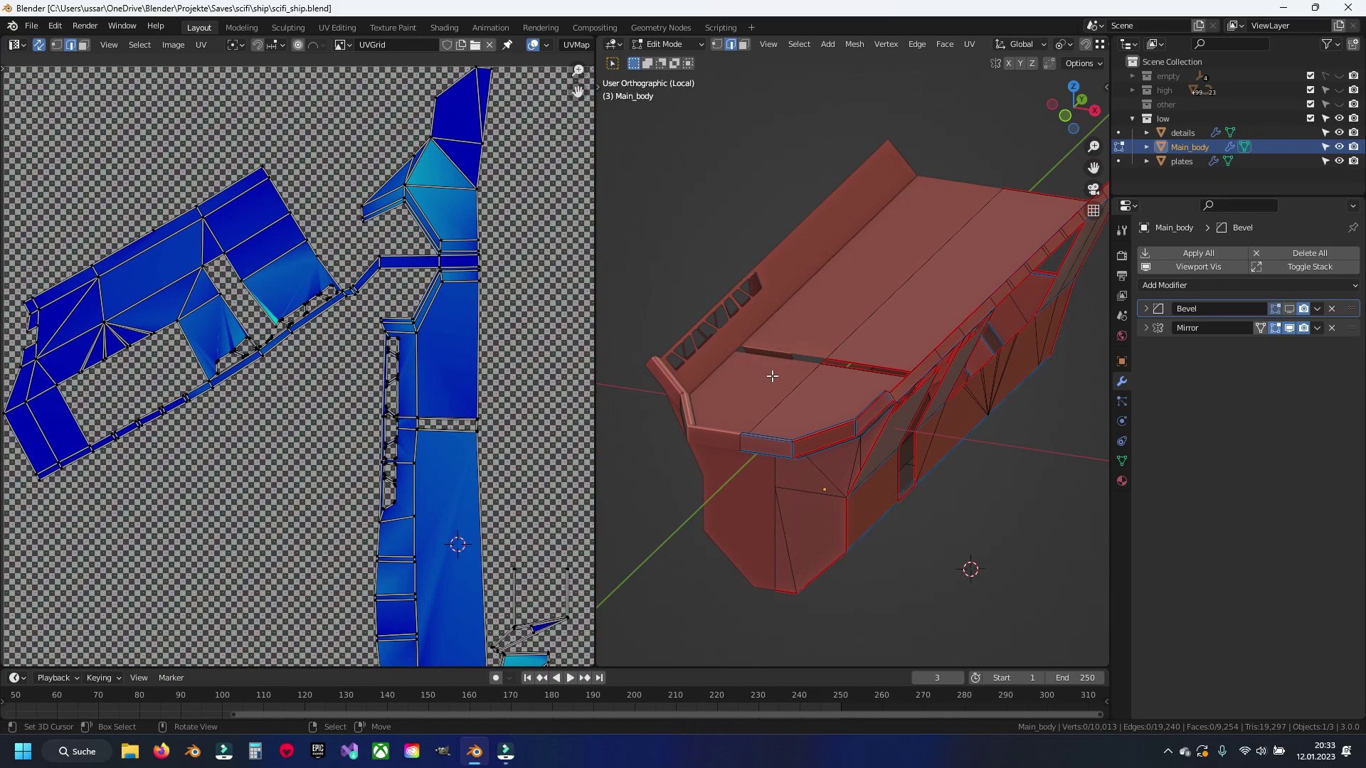
Step: Select an edge on the ship's front strip and save the file
scroll(765, 395, up, 3)
scroll(764, 395, up, 2)
scroll(764, 395, down, 2)
mouse_move(943, 384)
middle_down()
mouse_move(900, 540)
mouse_move(860, 396)
middle_up()
click(861, 396)
key(ctrl+s)
scroll(862, 396, up, 4)
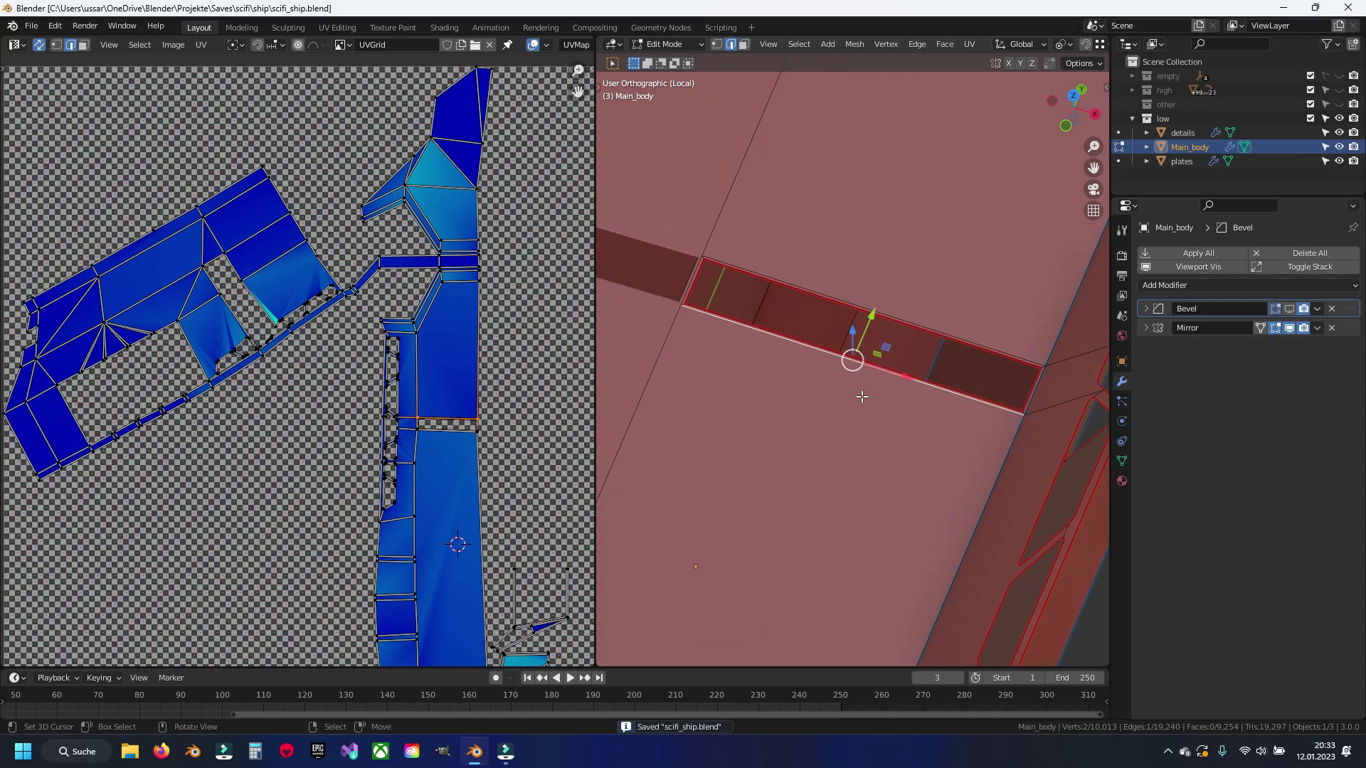
mouse_move(923, 473)
middle_down()
mouse_move(854, 276)
mouse_move(887, 359)
mouse_move(818, 372)
mouse_move(851, 303)
mouse_move(802, 391)
mouse_move(745, 434)
mouse_move(847, 420)
mouse_move(869, 379)
mouse_move(1005, 453)
mouse_move(869, 328)
middle_up()
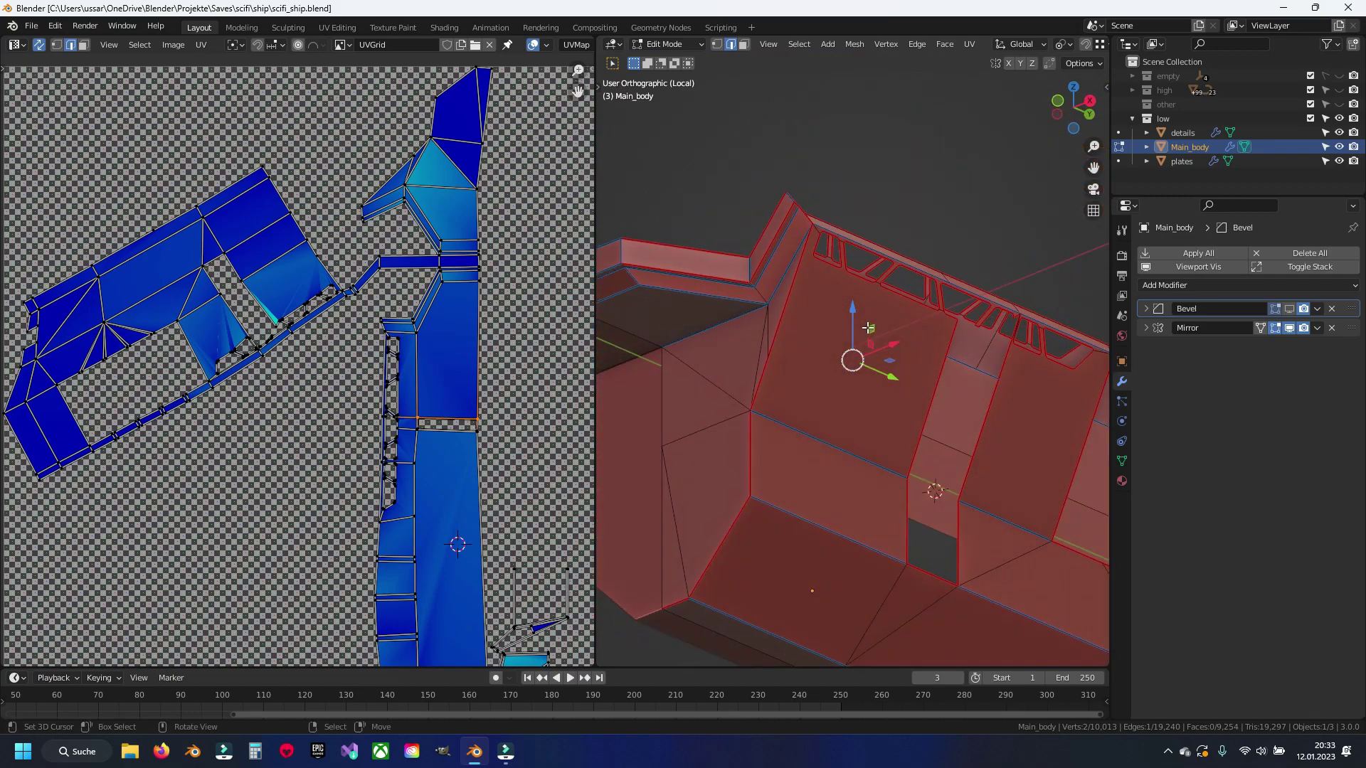
Step: Clear the seam on a hull-side edge and re-unwrap its linked region with a standard unwrap
click(766, 545)
key(ctrl+e)
click(732, 545)
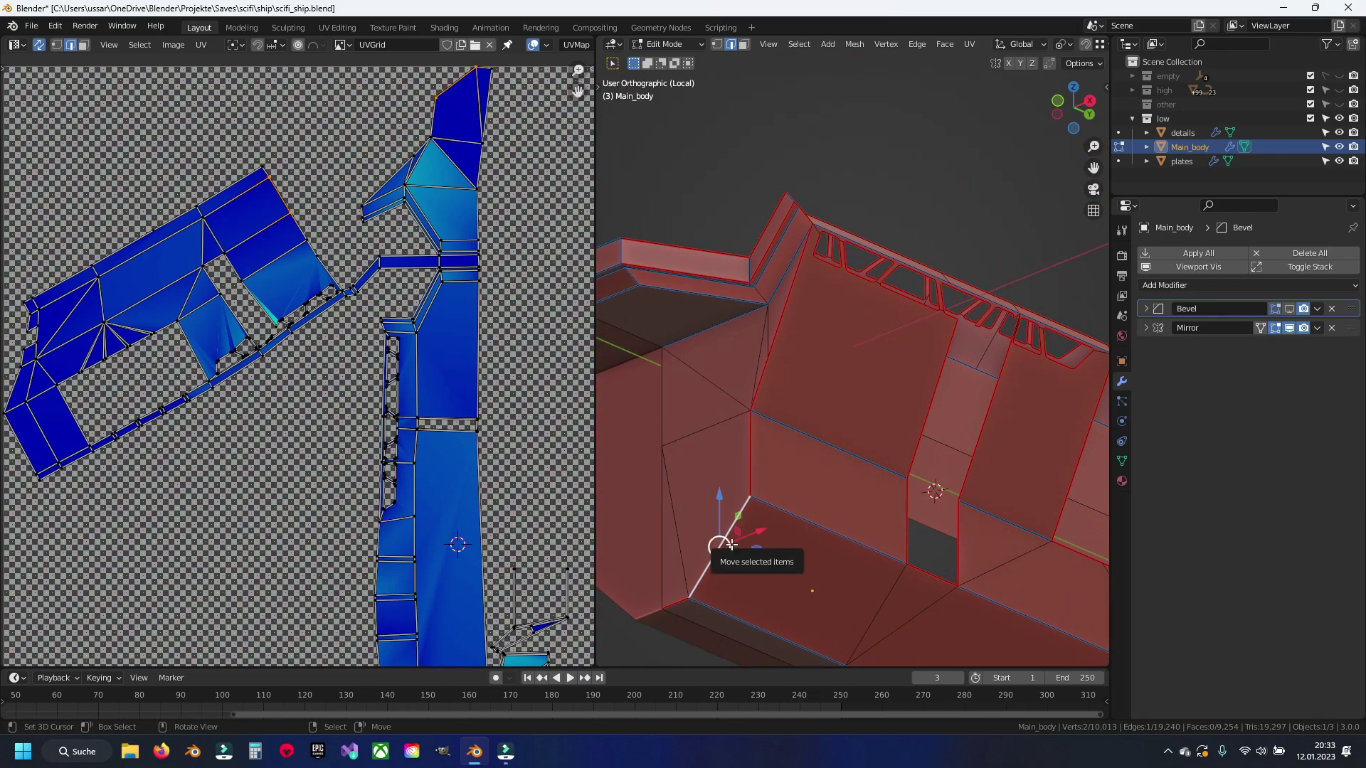
key(ctrl+l)
key(u)
click(732, 545)
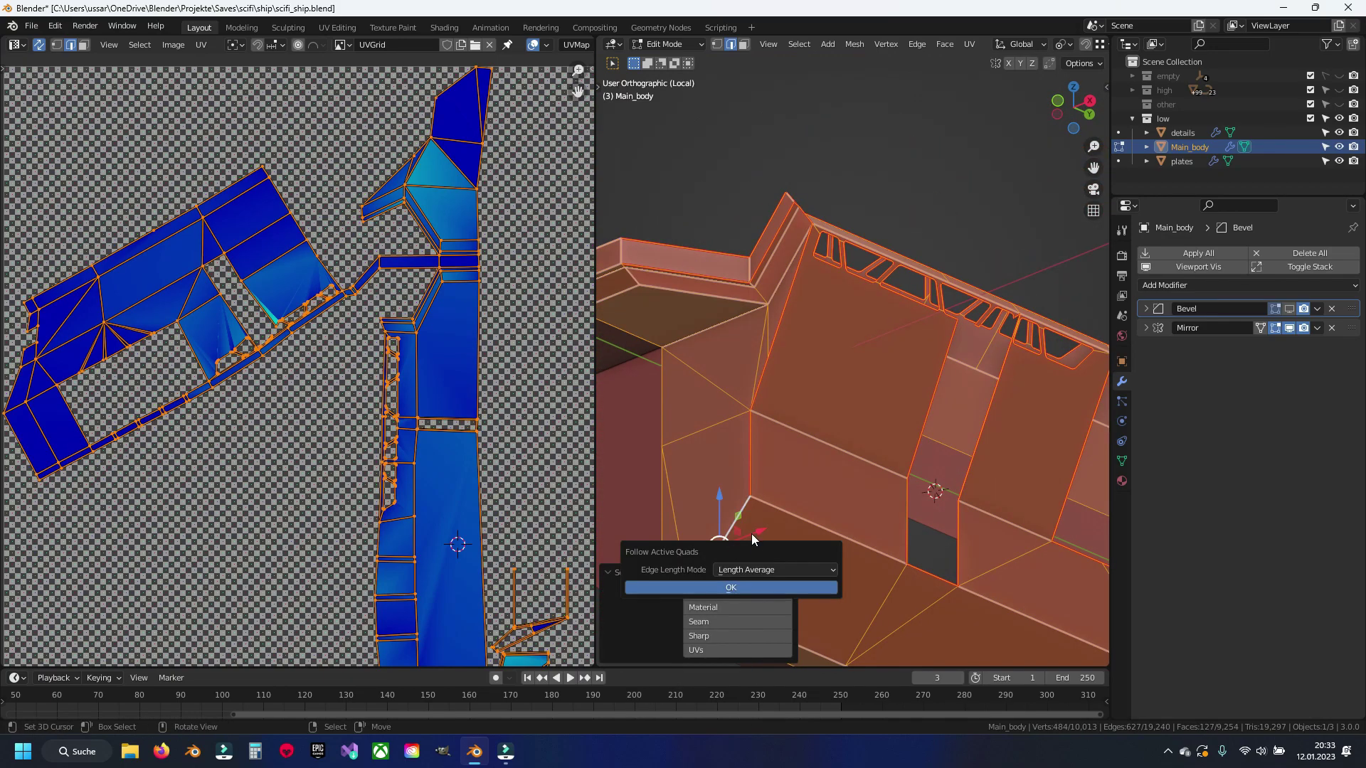
key(u)
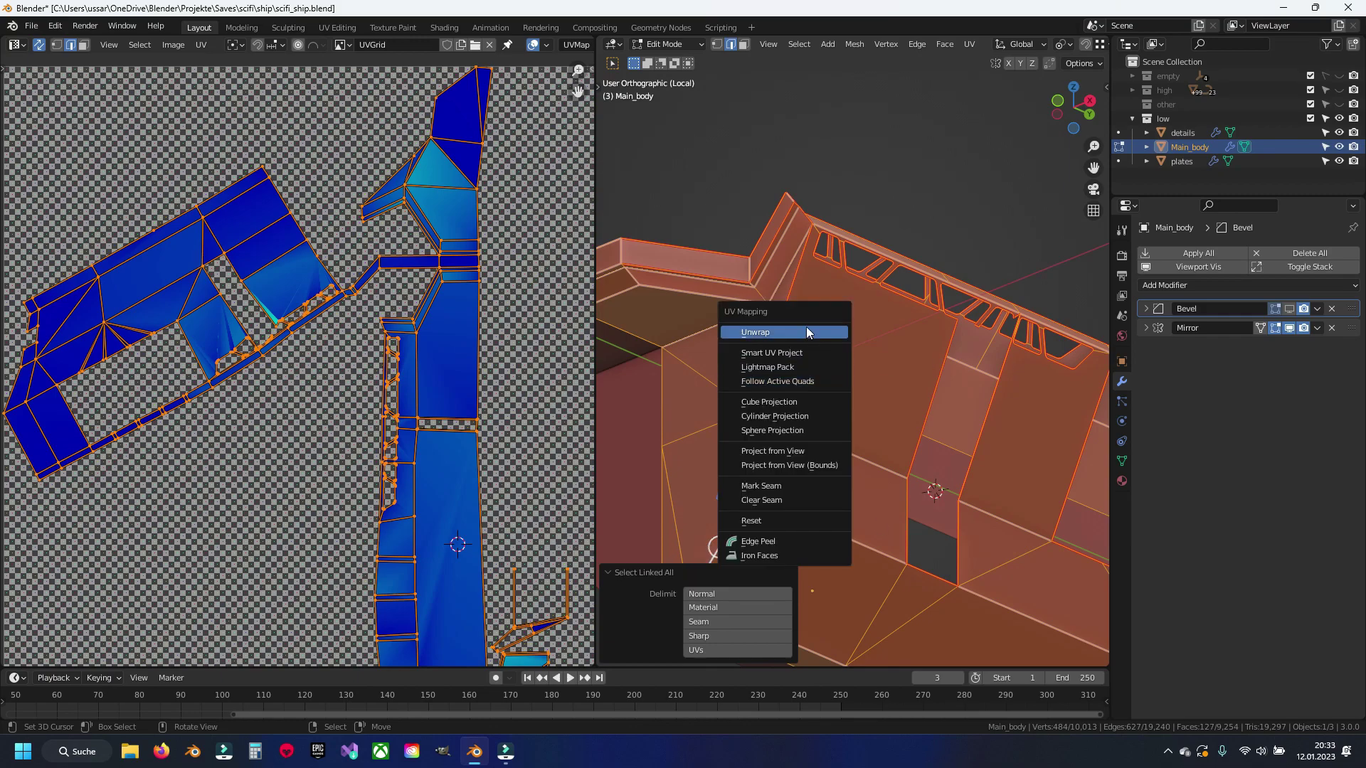
click(806, 330)
Step: Deselect all, save the file, and orbit to view the upper hull
middle_drag(97, 395, 155, 264)
key(alt+a)
key(ctrl+s)
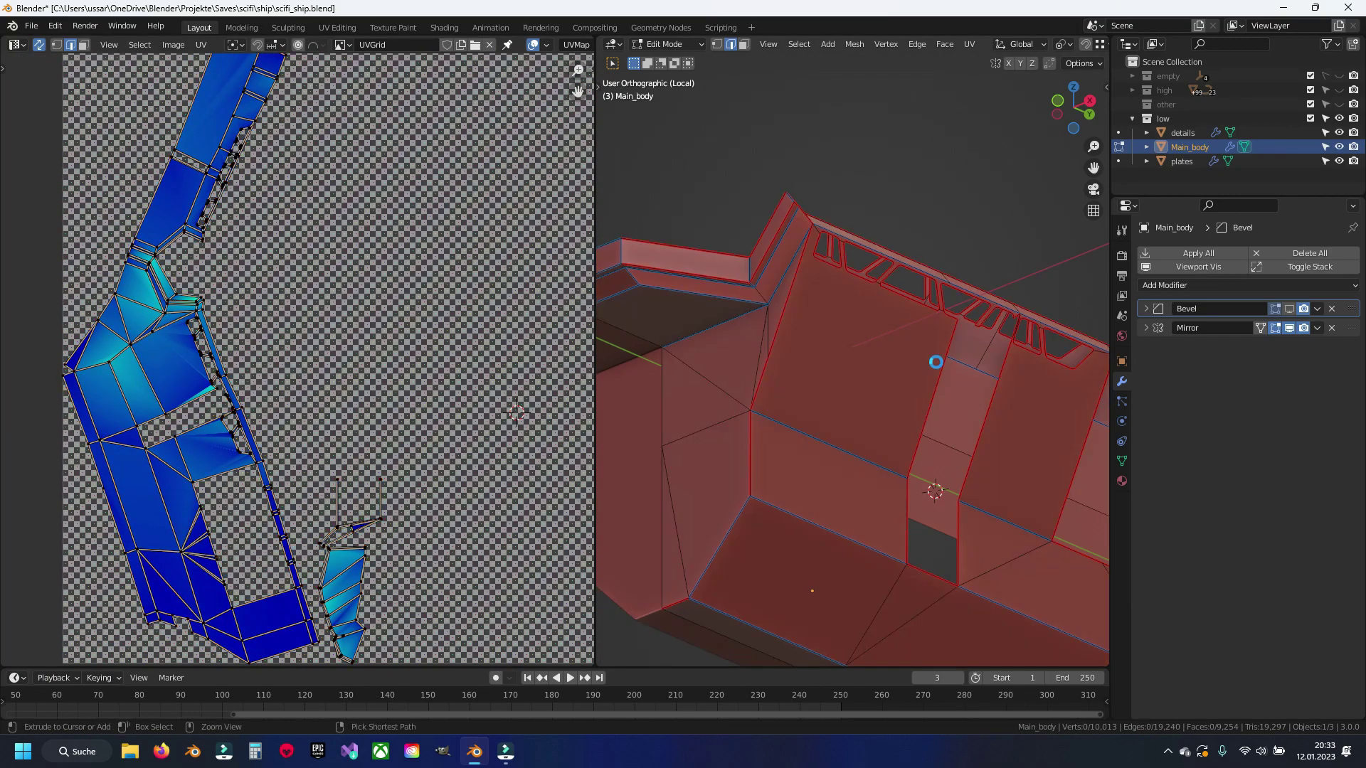
mouse_move(935, 363)
middle_down()
mouse_move(849, 361)
mouse_move(785, 306)
middle_up()
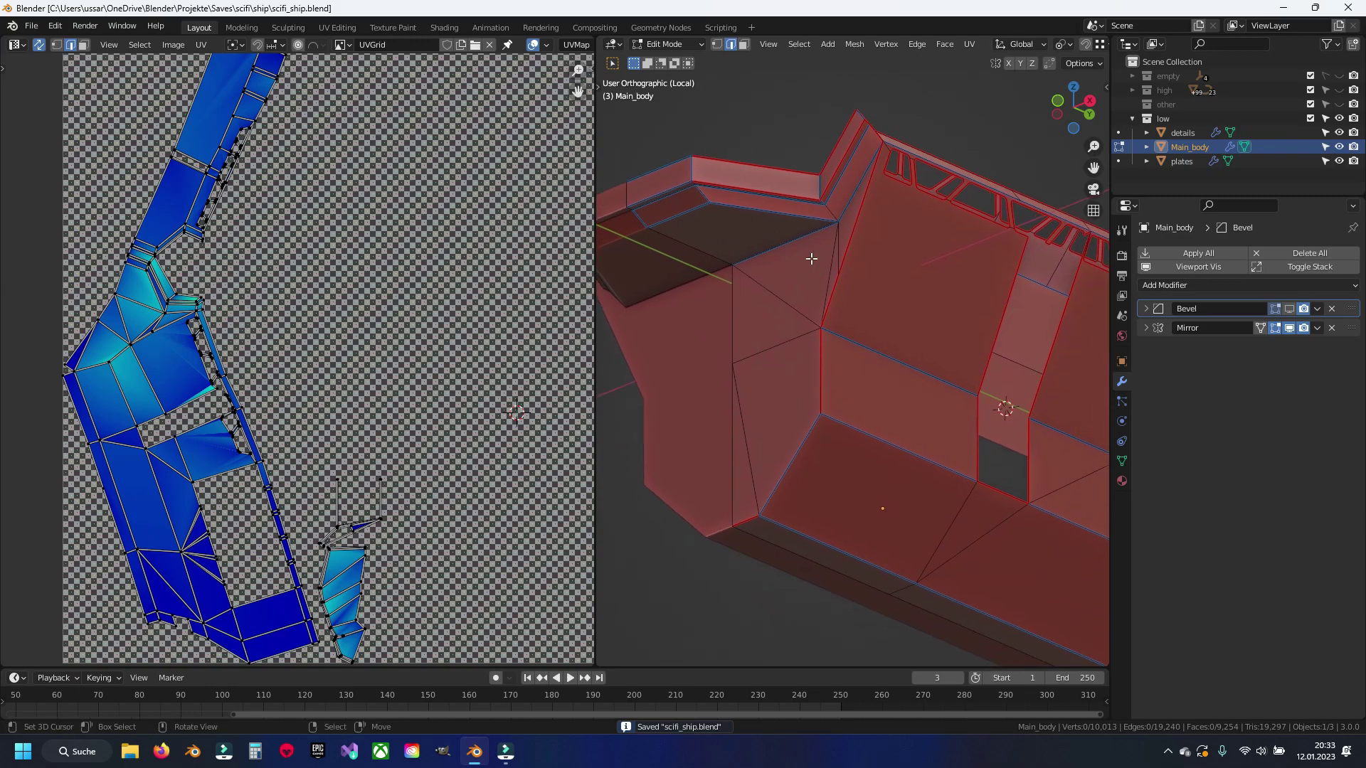
middle_drag(786, 234, 880, 350)
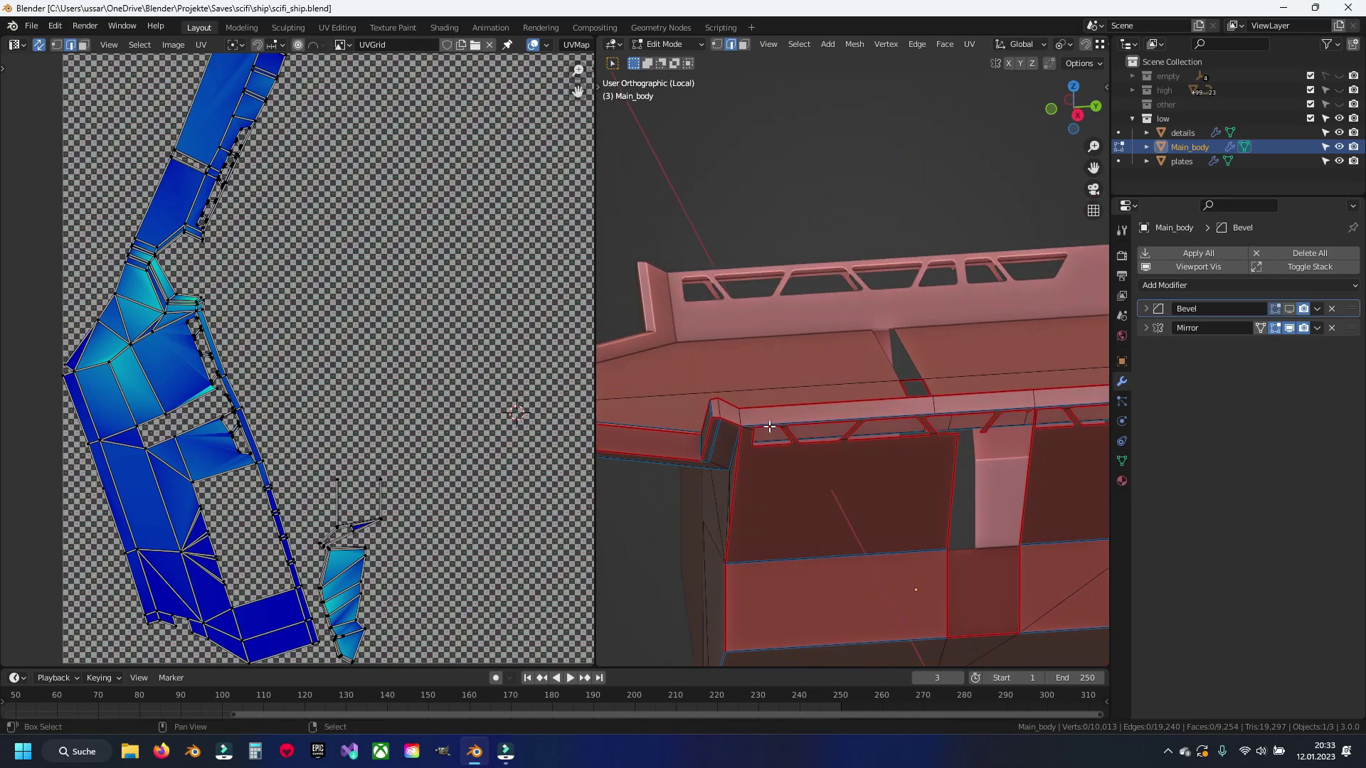
scroll(880, 351, up, 3)
Step: Mark the upper rim bevel edge of Main_body as a seam
click(810, 348)
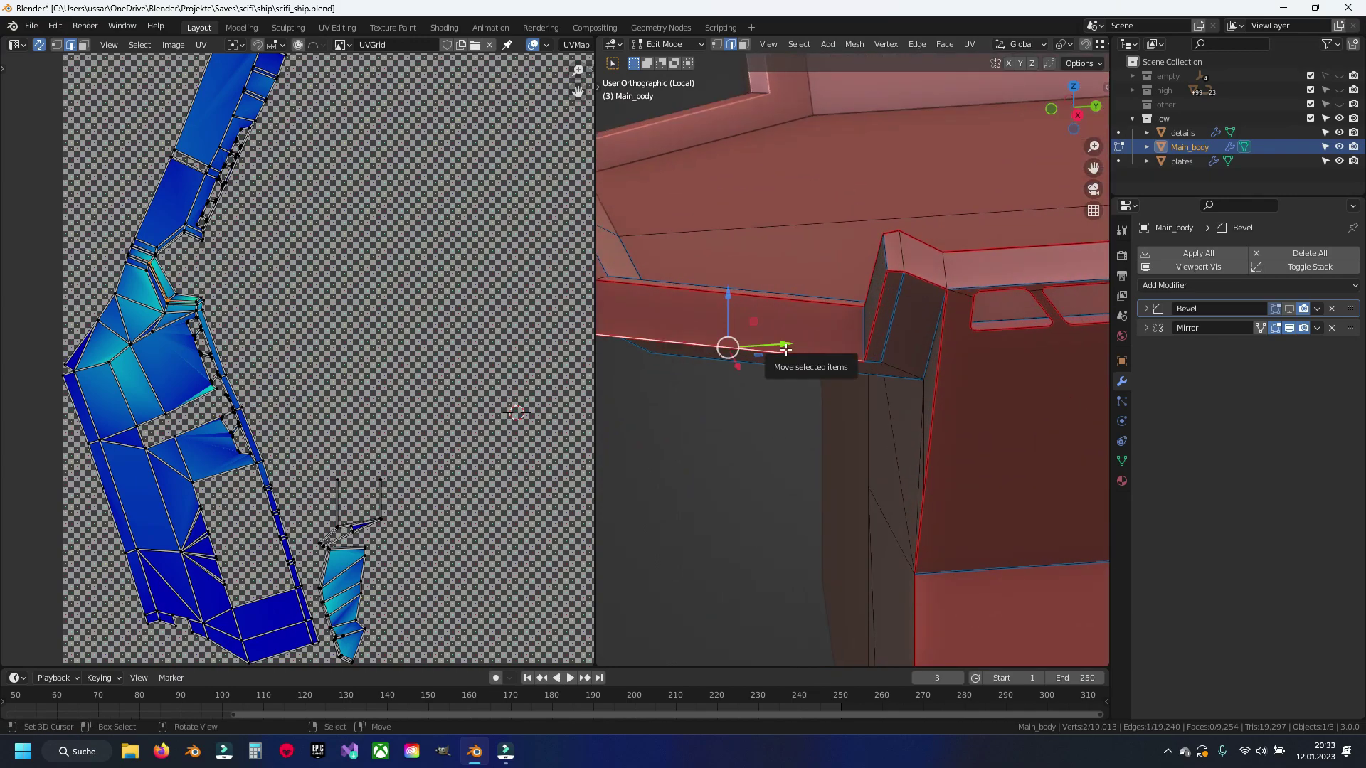
key(KP_Decimal)
mouse_move(772, 350)
middle_down()
mouse_move(838, 342)
mouse_move(740, 350)
middle_up()
key(alt+a)
shift+click(744, 307)
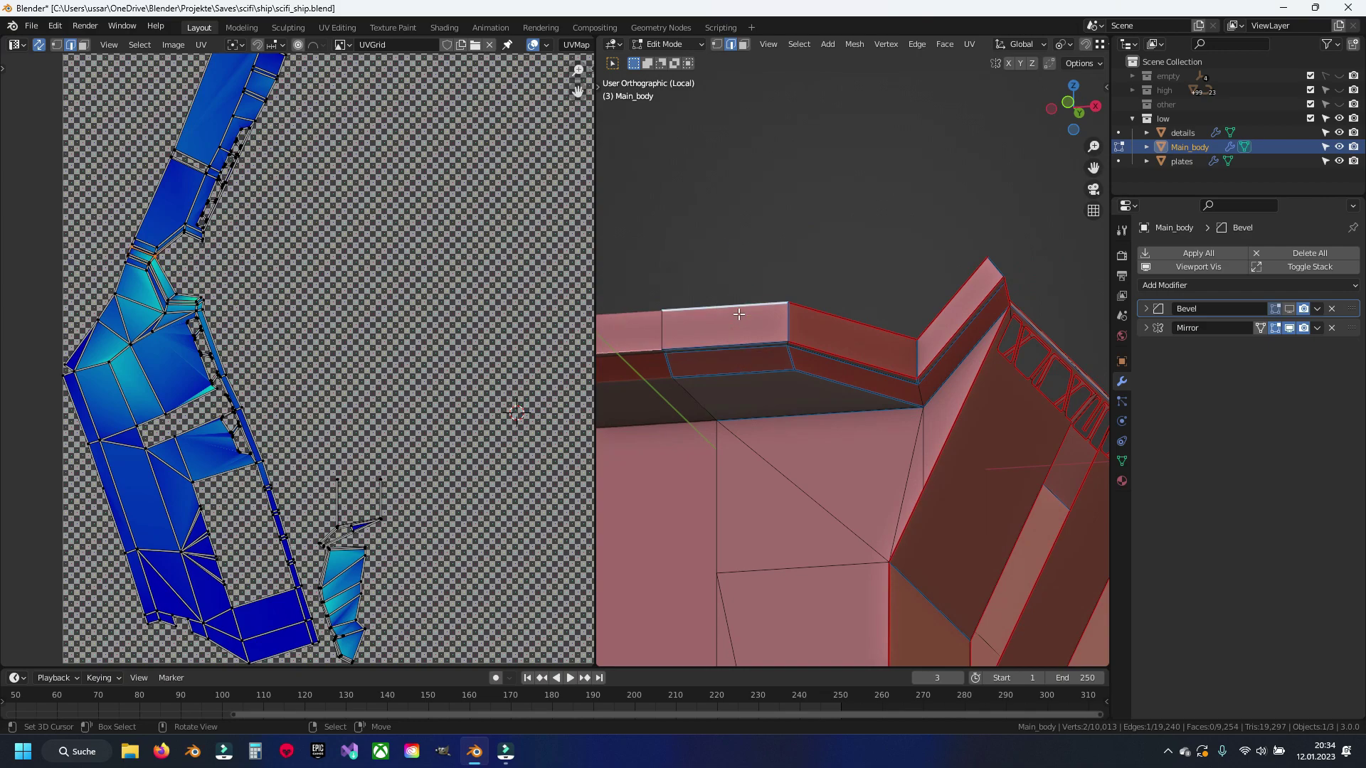
key(ctrl+e)
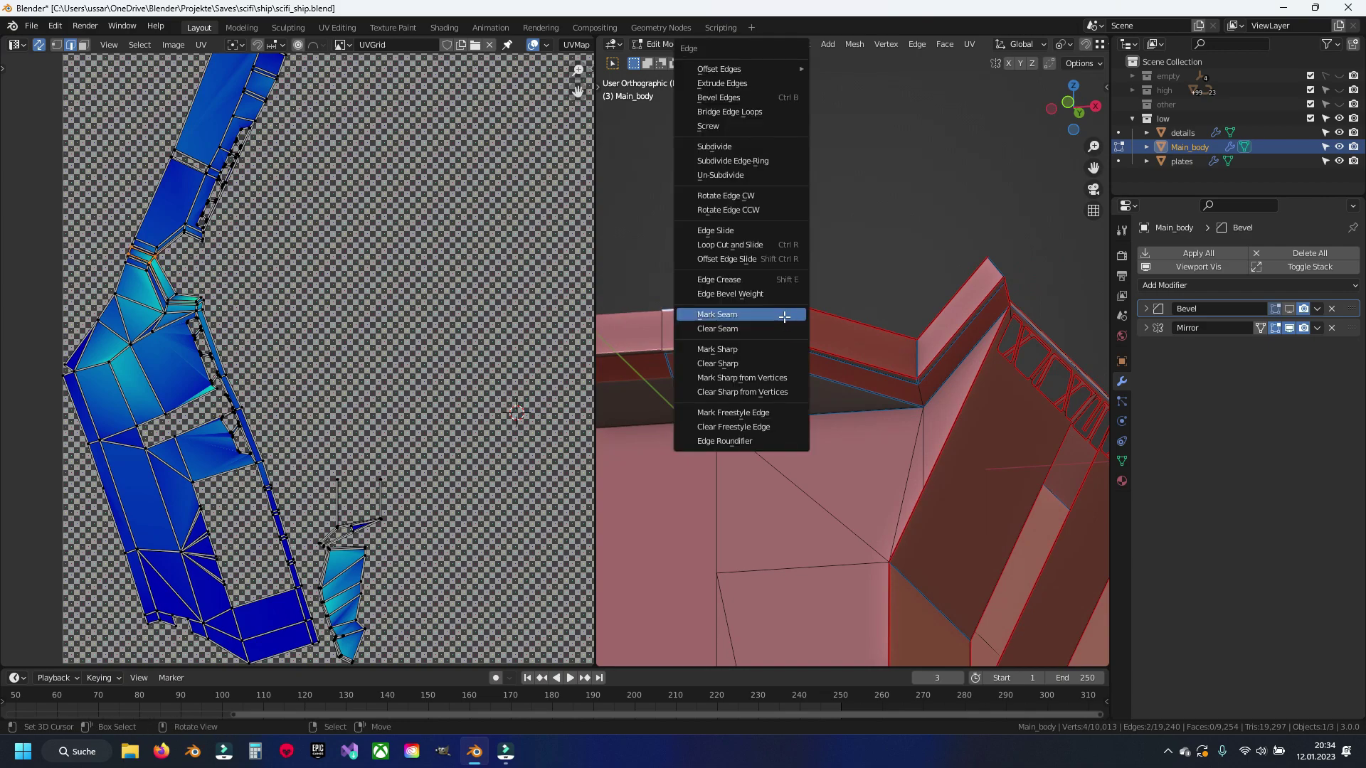
click(783, 314)
Step: Unwrap the 127-face region linked to the new seam, then deselect all
key(l)
key(u)
click(784, 317)
key(u)
click(784, 316)
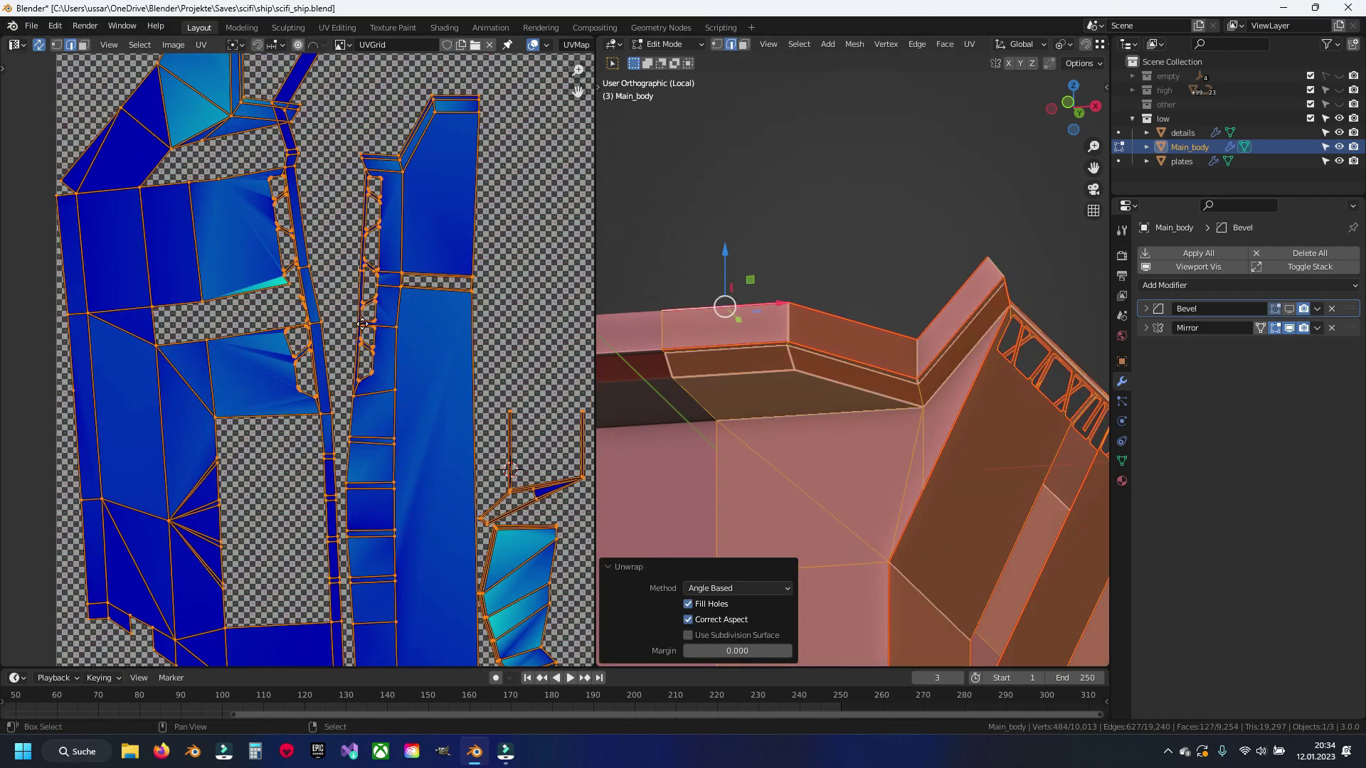
key(alt+a)
scroll(821, 384, down, 3)
mouse_move(821, 384)
middle_down()
mouse_move(778, 479)
mouse_move(1052, 549)
middle_up()
scroll(915, 339, up, 3)
Step: Mark three edges along Main_body's top hull rim as seams
scroll(915, 338, down, 3)
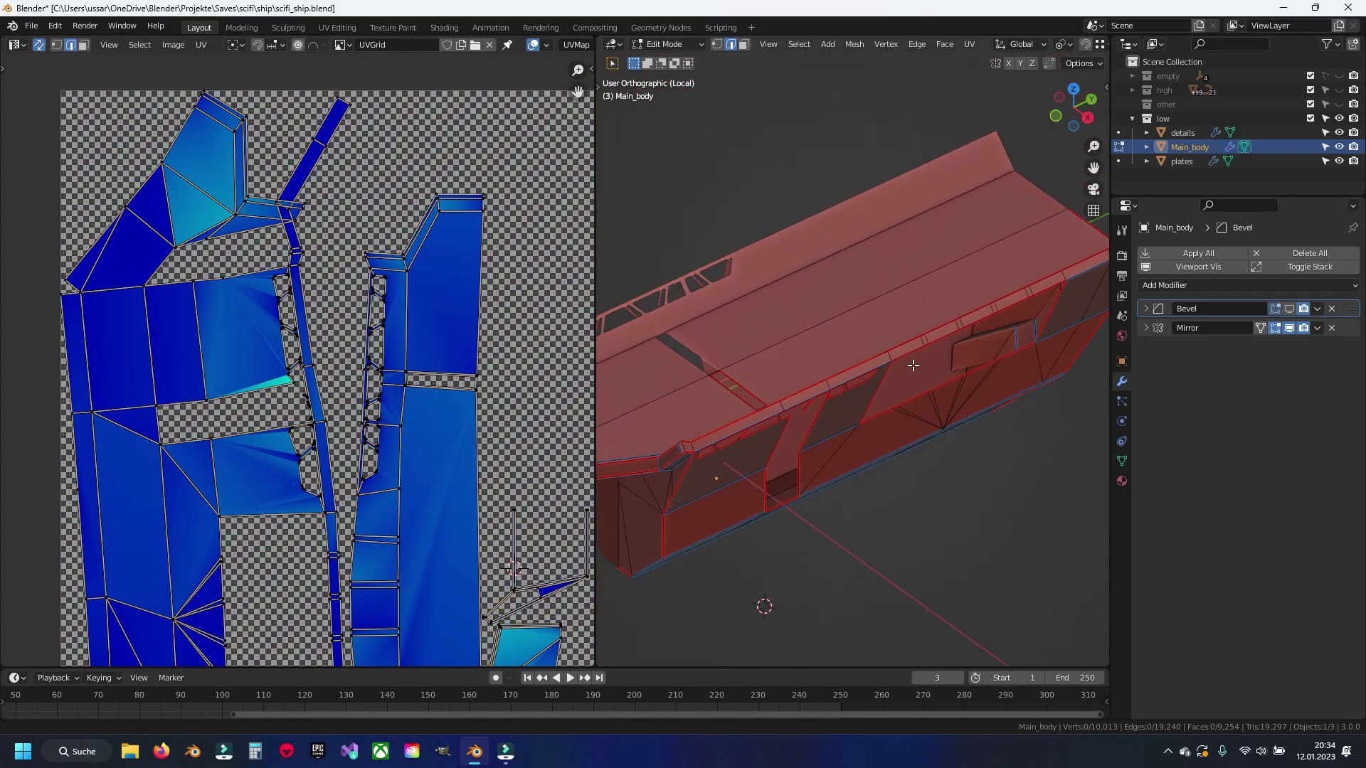
mouse_move(914, 338)
middle_down()
mouse_move(955, 308)
mouse_move(969, 317)
middle_up()
scroll(848, 345, up, 3)
scroll(848, 345, up, 4)
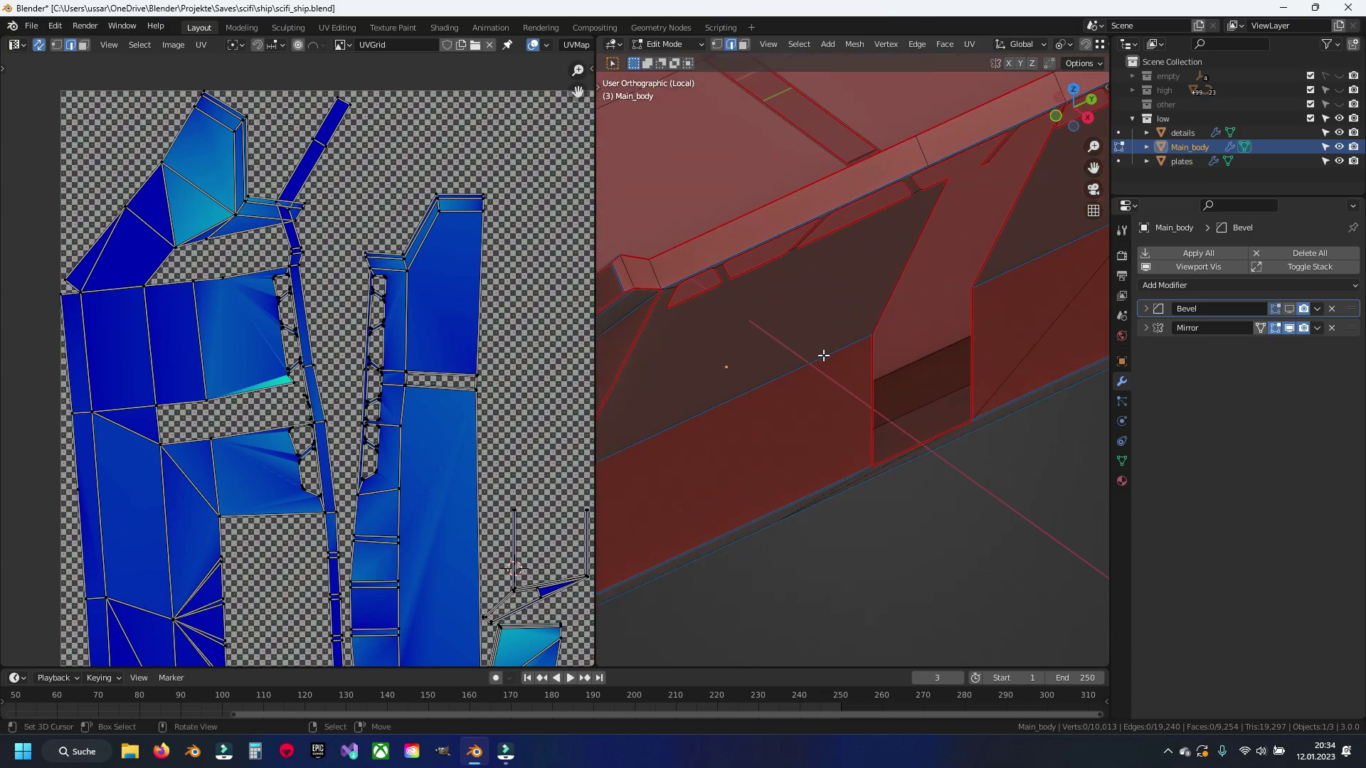
mouse_move(711, 295)
middle_down()
mouse_move(778, 289)
mouse_move(723, 396)
middle_up()
alt+click(826, 199)
mouse_move(825, 199)
middle_down()
mouse_move(949, 185)
mouse_move(854, 305)
mouse_move(707, 342)
mouse_move(823, 326)
mouse_move(631, 436)
mouse_move(876, 305)
middle_up()
shift+click(816, 325)
alt+shift+click(876, 306)
key(ctrl+e)
click(880, 311)
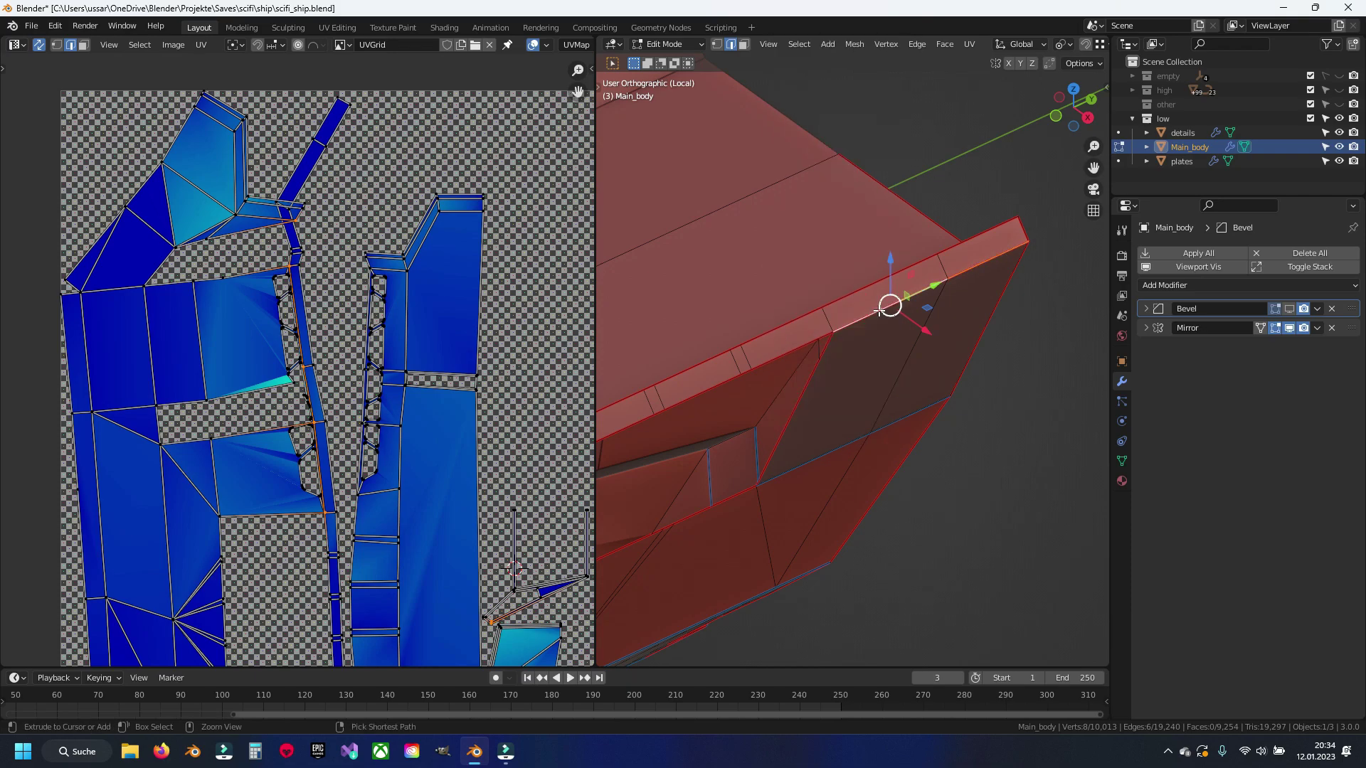
Step: Unwrap the whole mesh with the new rim seam, deselect, and save the file
key(a)
key(u)
click(800, 305)
scroll(308, 273, up, 1)
middle_drag(308, 273, 299, 163)
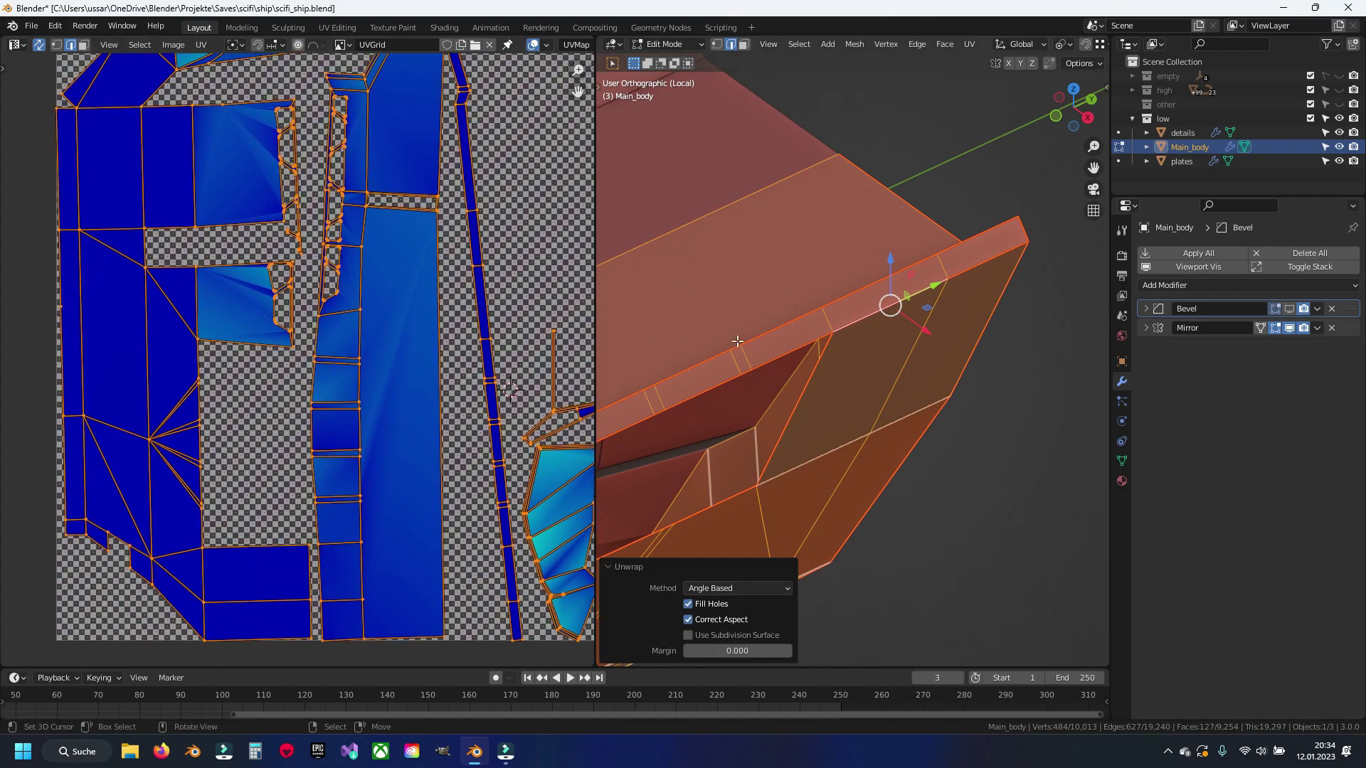
key(alt+a)
key(ctrl+s)
Step: Clear the seam from one hull edge
mouse_move(817, 375)
middle_down()
mouse_move(917, 344)
mouse_move(732, 387)
mouse_move(833, 431)
middle_up()
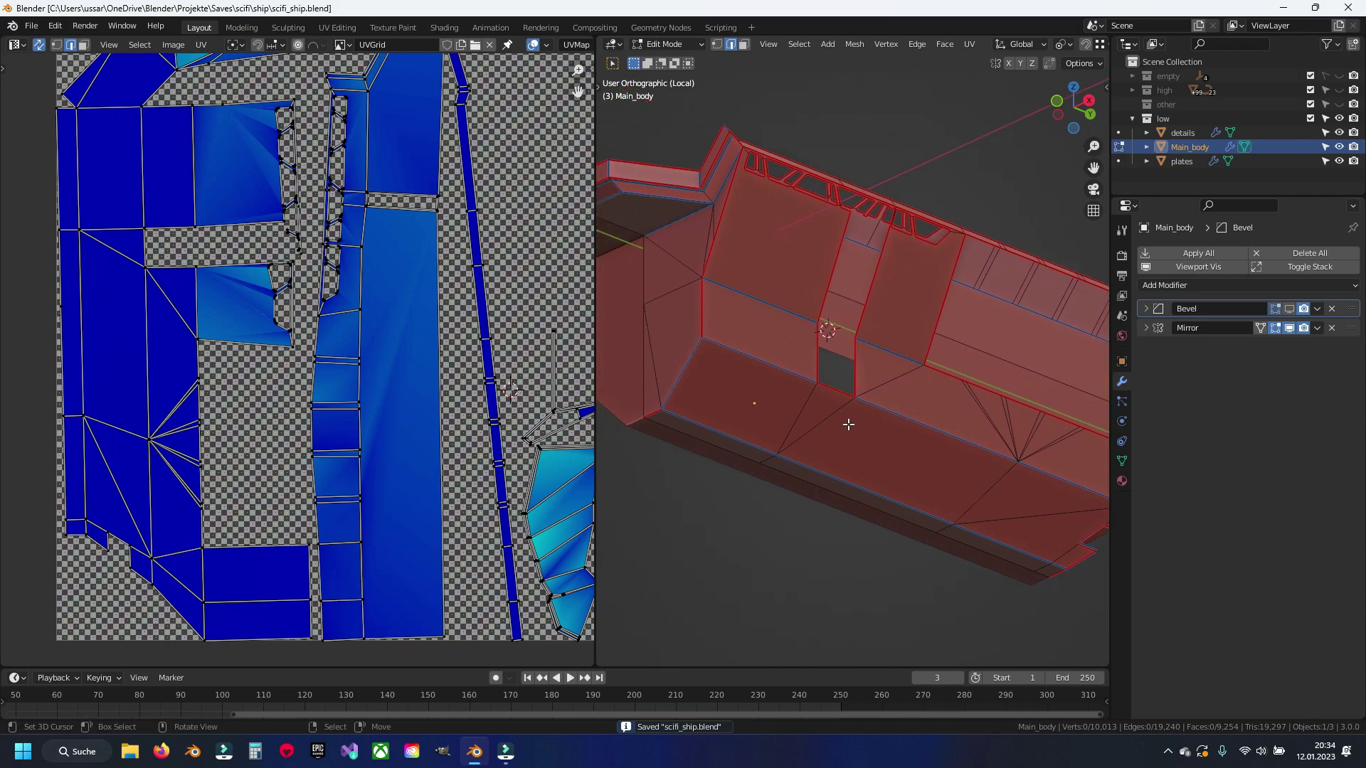
scroll(698, 428, down, 2)
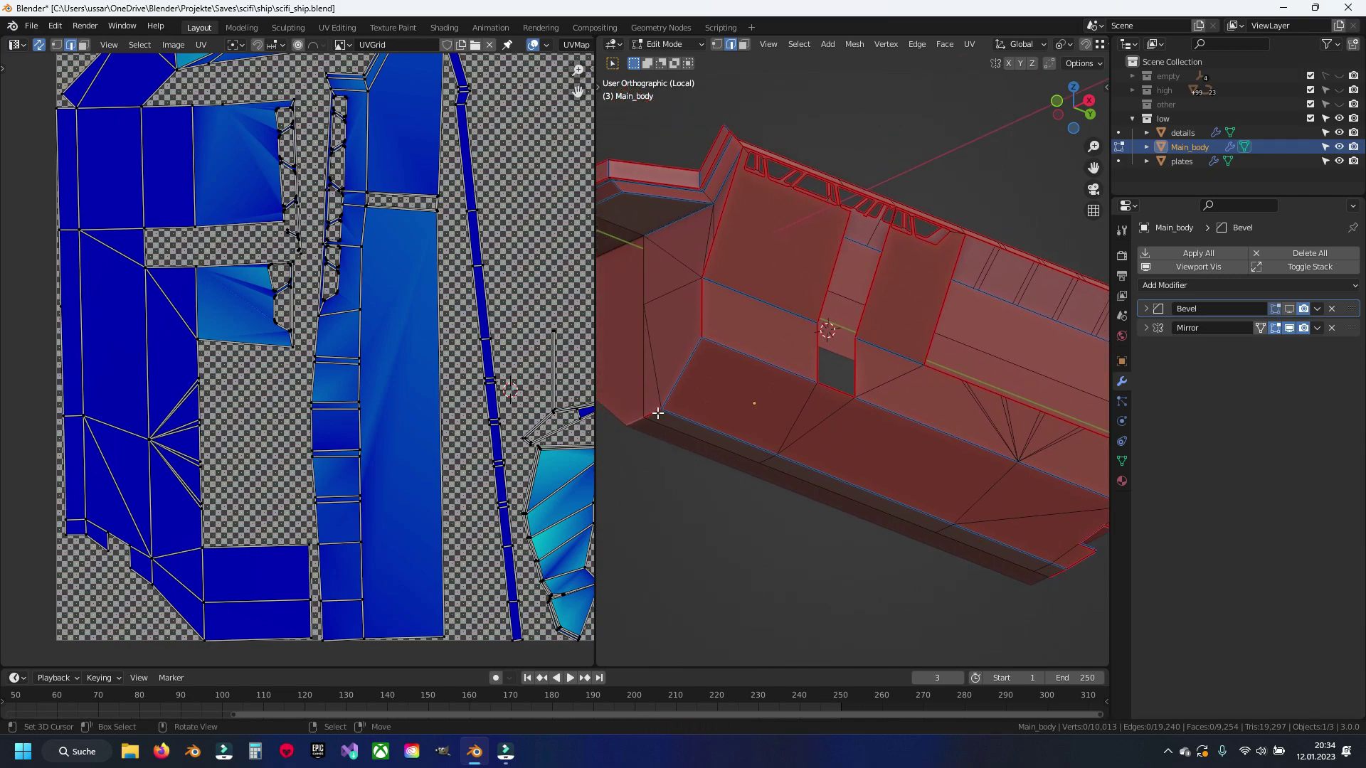
right_click(665, 416)
scroll(717, 363, up, 2)
right_click(717, 363)
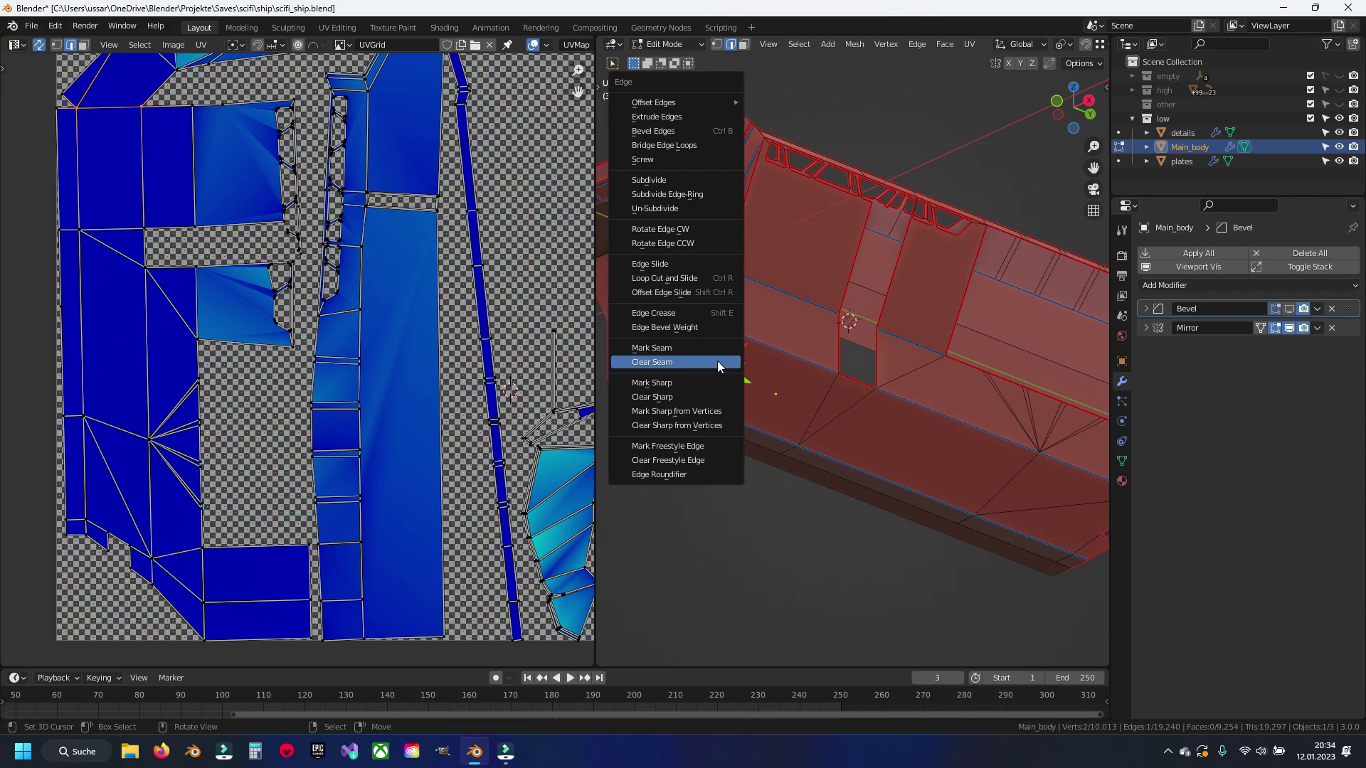
click(676, 348)
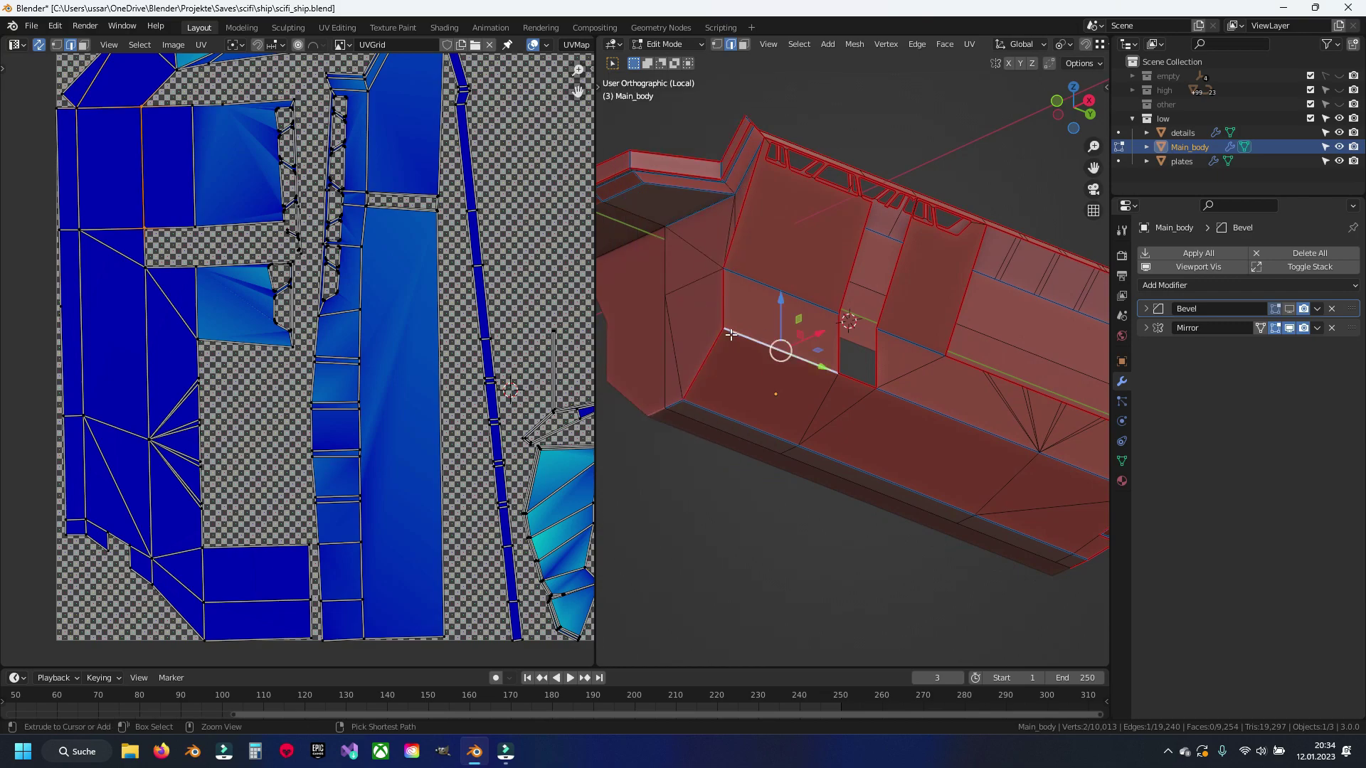
Step: Re-unwrap the whole mesh without that seam, clear the selection, and inspect the UV islands
key(a)
key(u)
click(731, 335)
scroll(395, 205, up, 2)
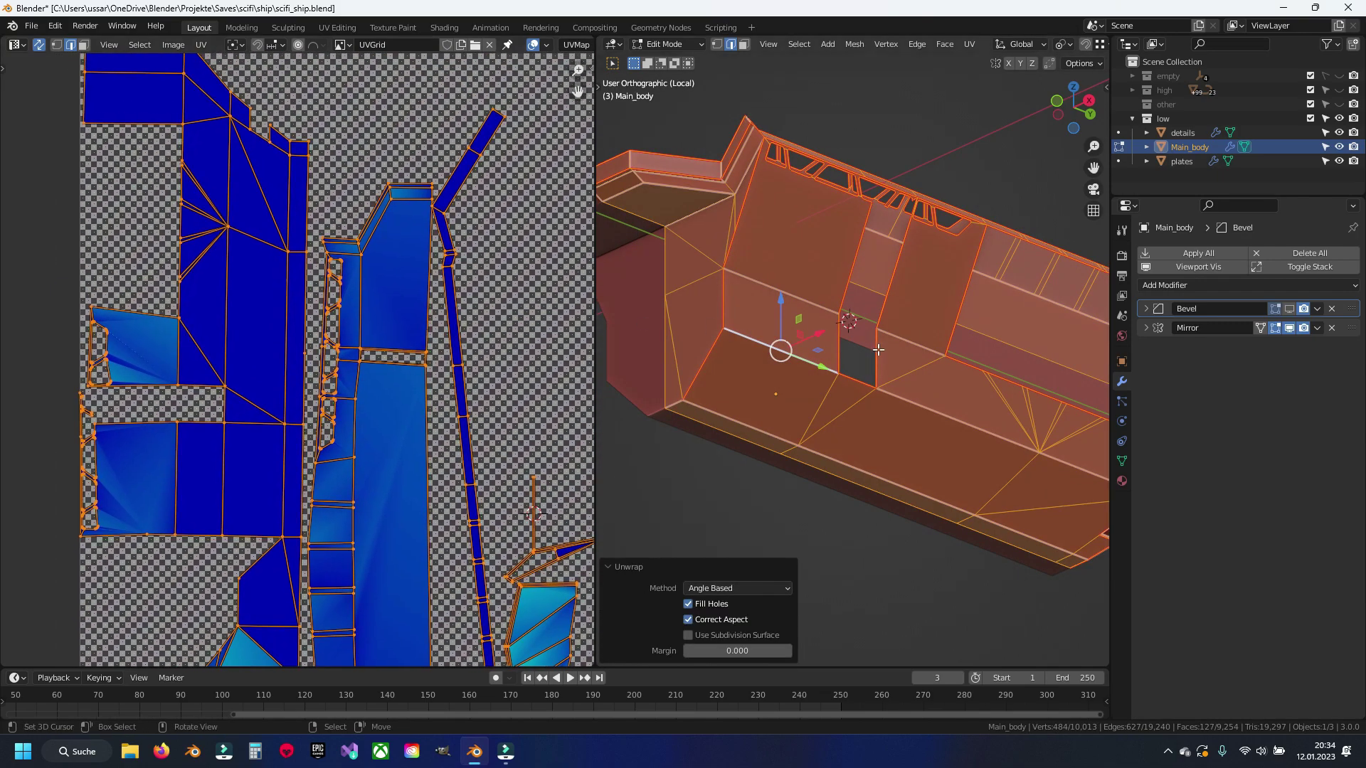
key(alt+a)
scroll(369, 382, down, 3)
scroll(358, 406, up, 2)
scroll(358, 406, up, 3)
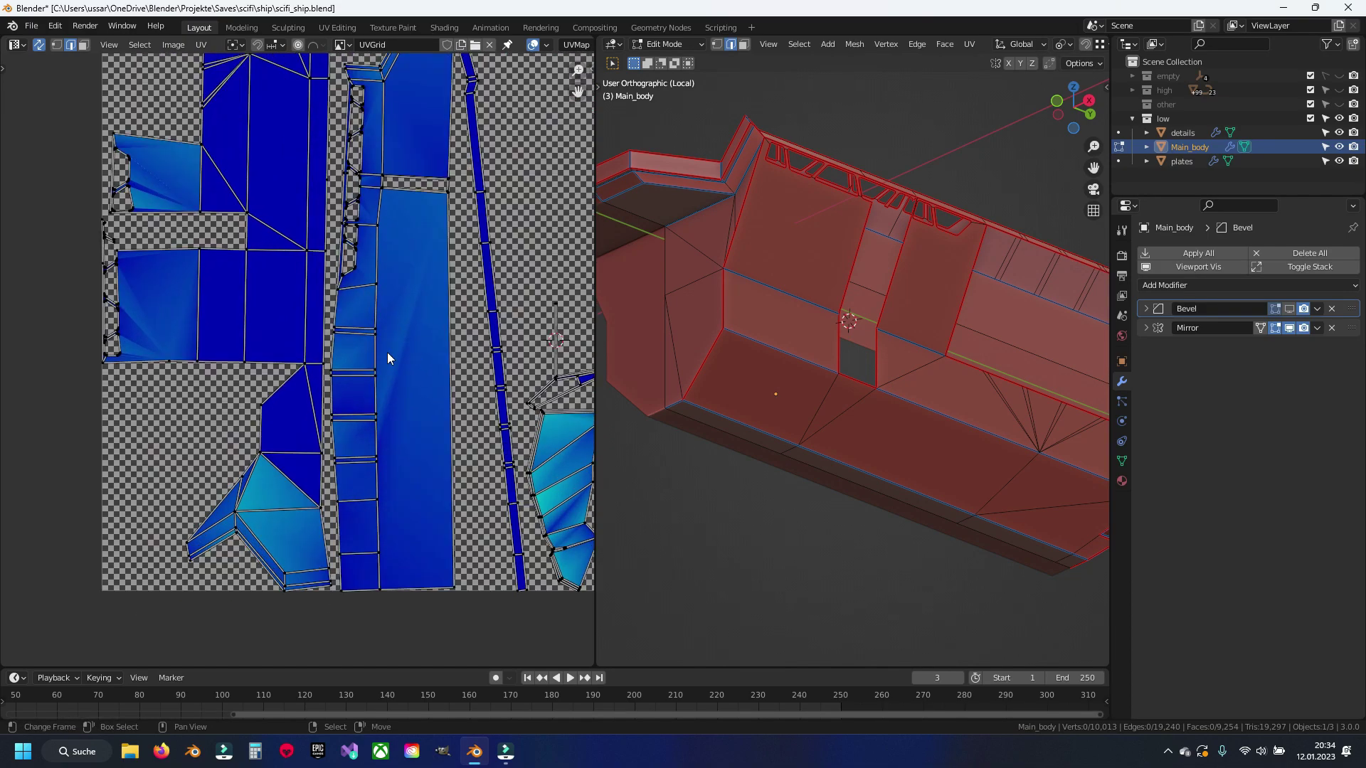
scroll(384, 354, down, 1)
middle_drag(356, 523, 350, 441)
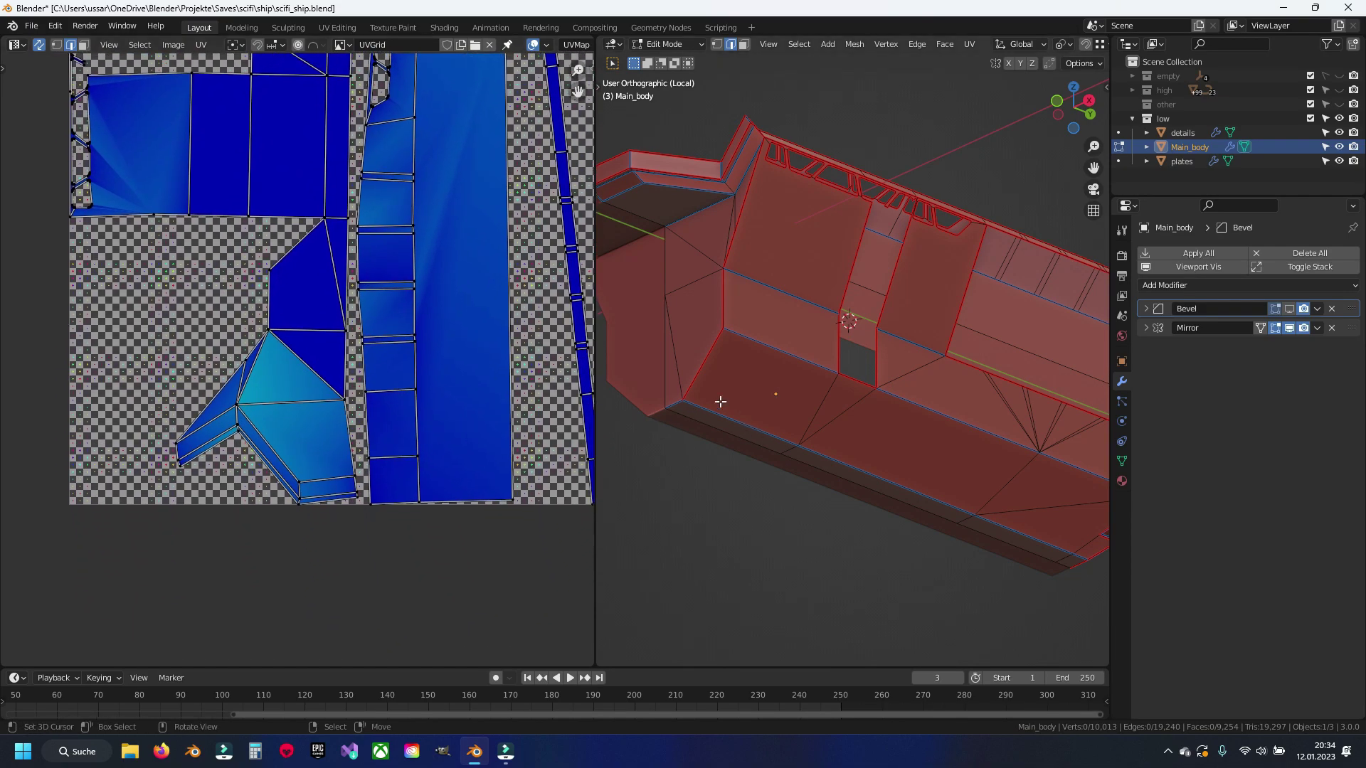
Step: Mark the hull ledge edges as seams
mouse_move(850, 317)
middle_down()
mouse_move(719, 350)
mouse_move(732, 266)
mouse_move(934, 386)
middle_up()
scroll(925, 380, up, 2)
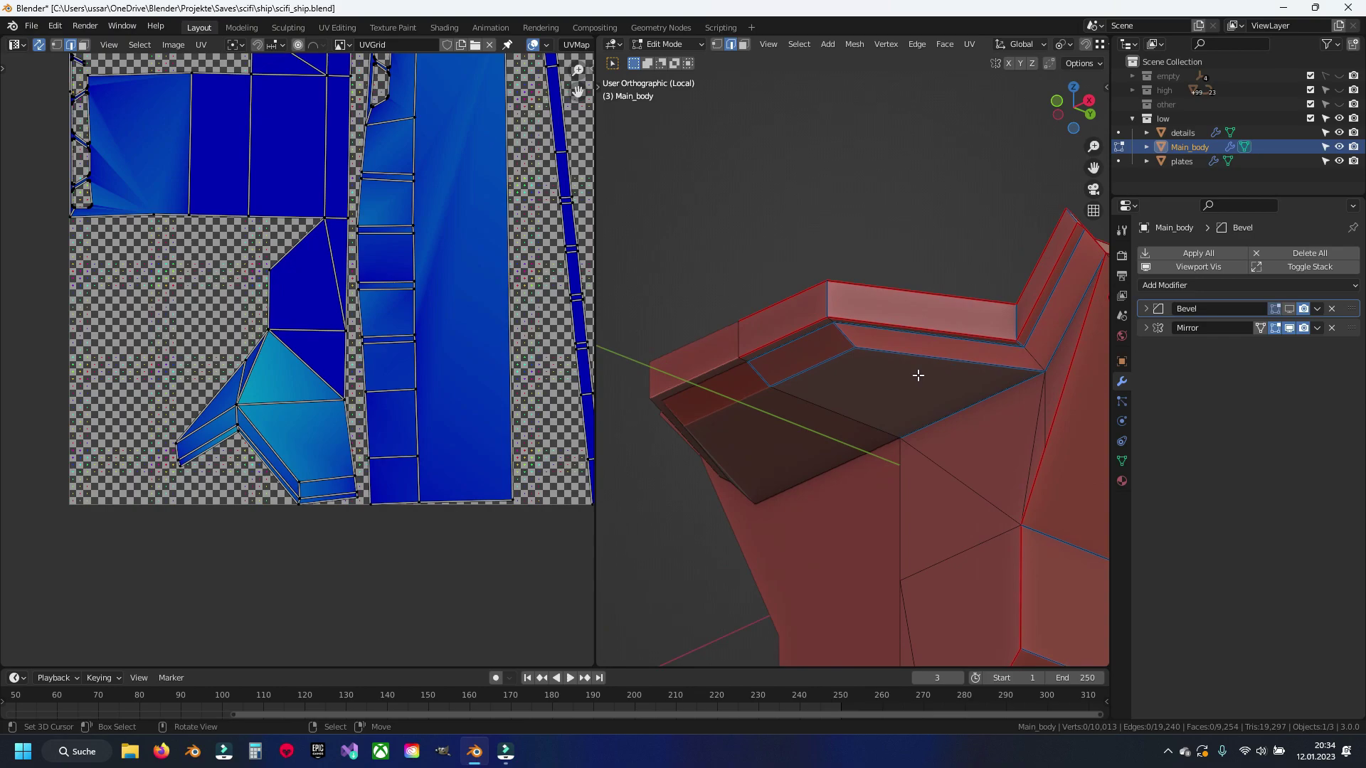
scroll(904, 363, up, 1)
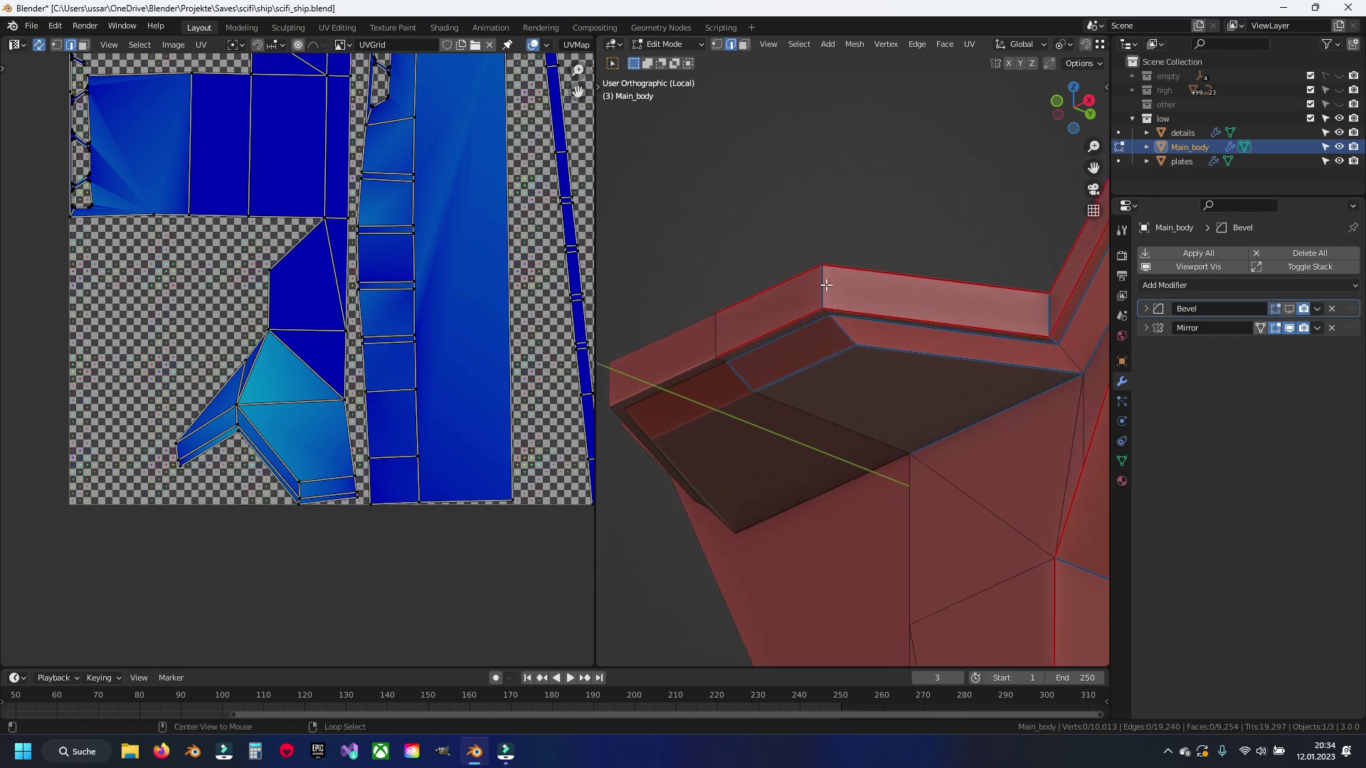
middle_drag(876, 297, 712, 306)
ctrl+click(705, 293)
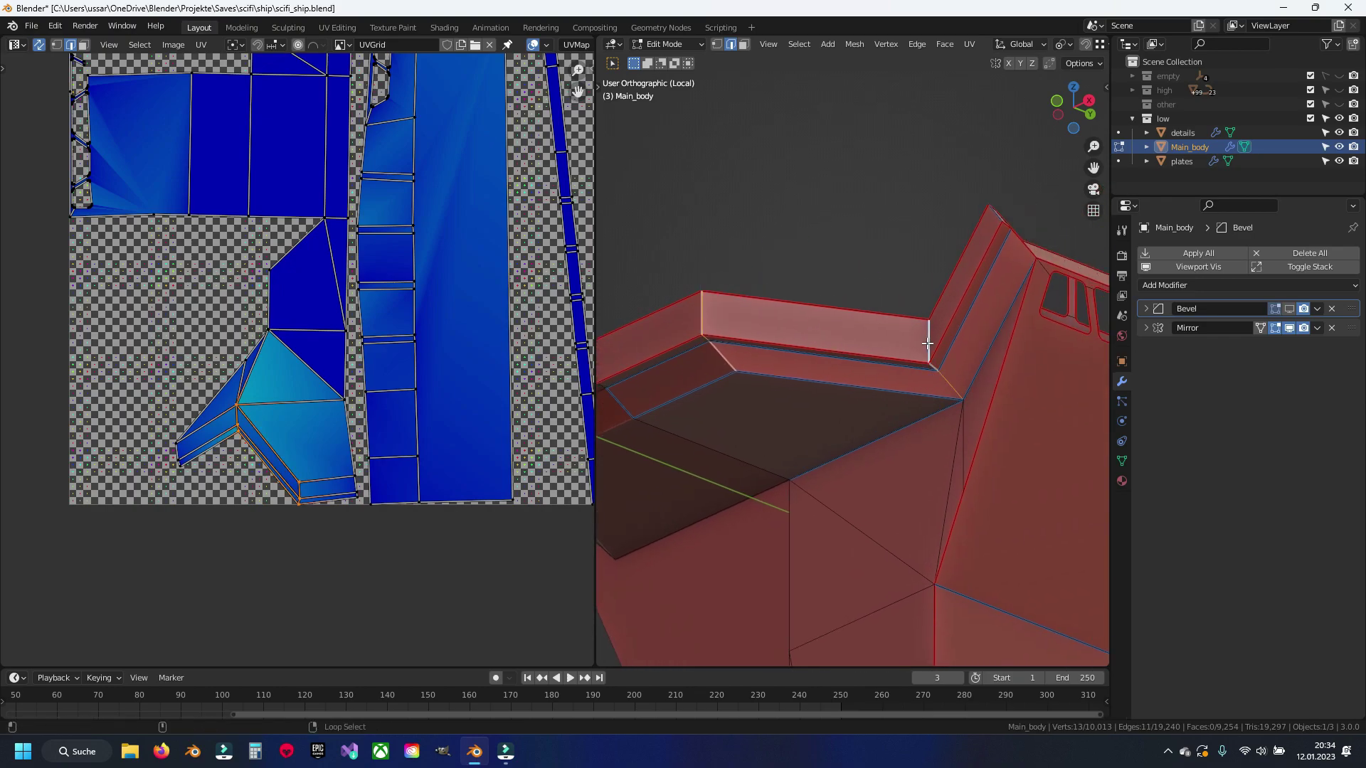
key(ctrl+e)
click(844, 345)
Step: Unwrap the whole mesh with the ledge seam and review the new UV islands
key(a)
key(u)
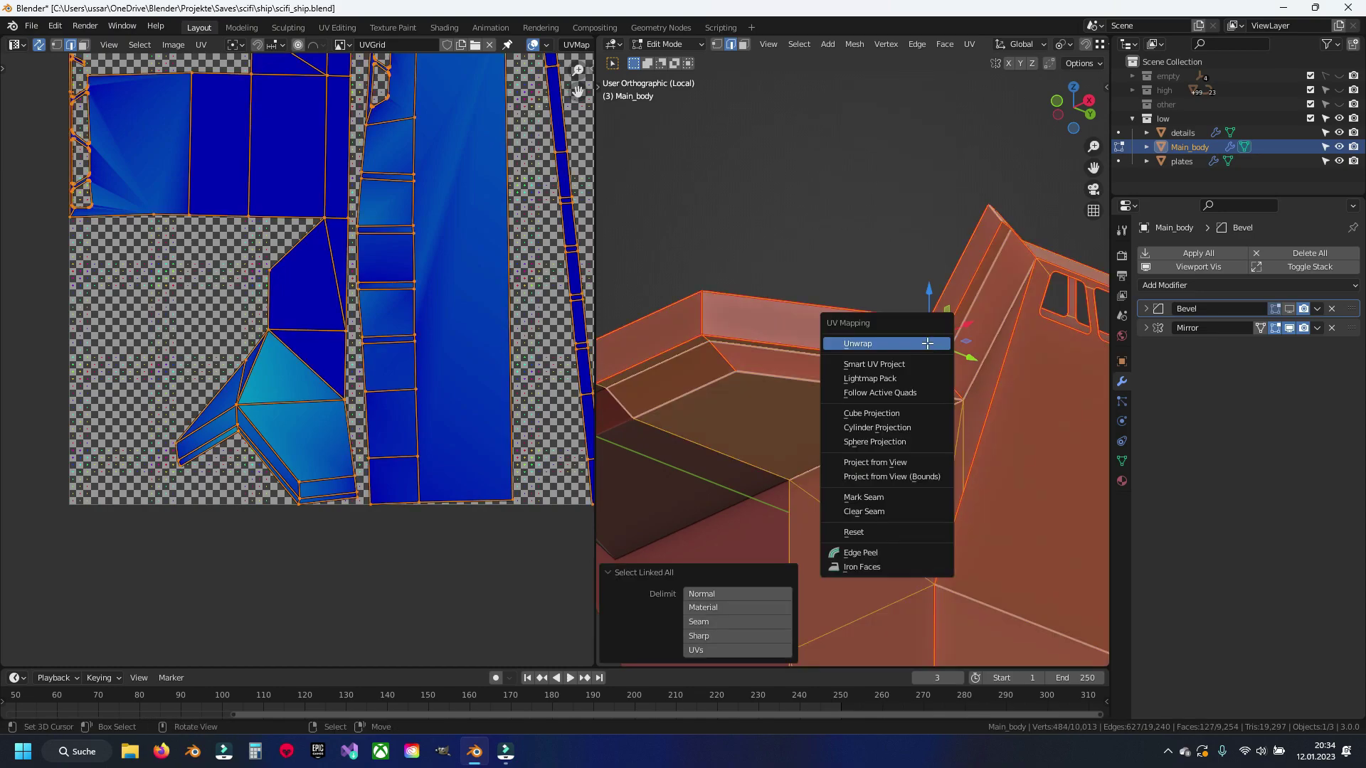
click(928, 343)
scroll(418, 544, up, 3)
shift+middle_drag(712, 427, 815, 354)
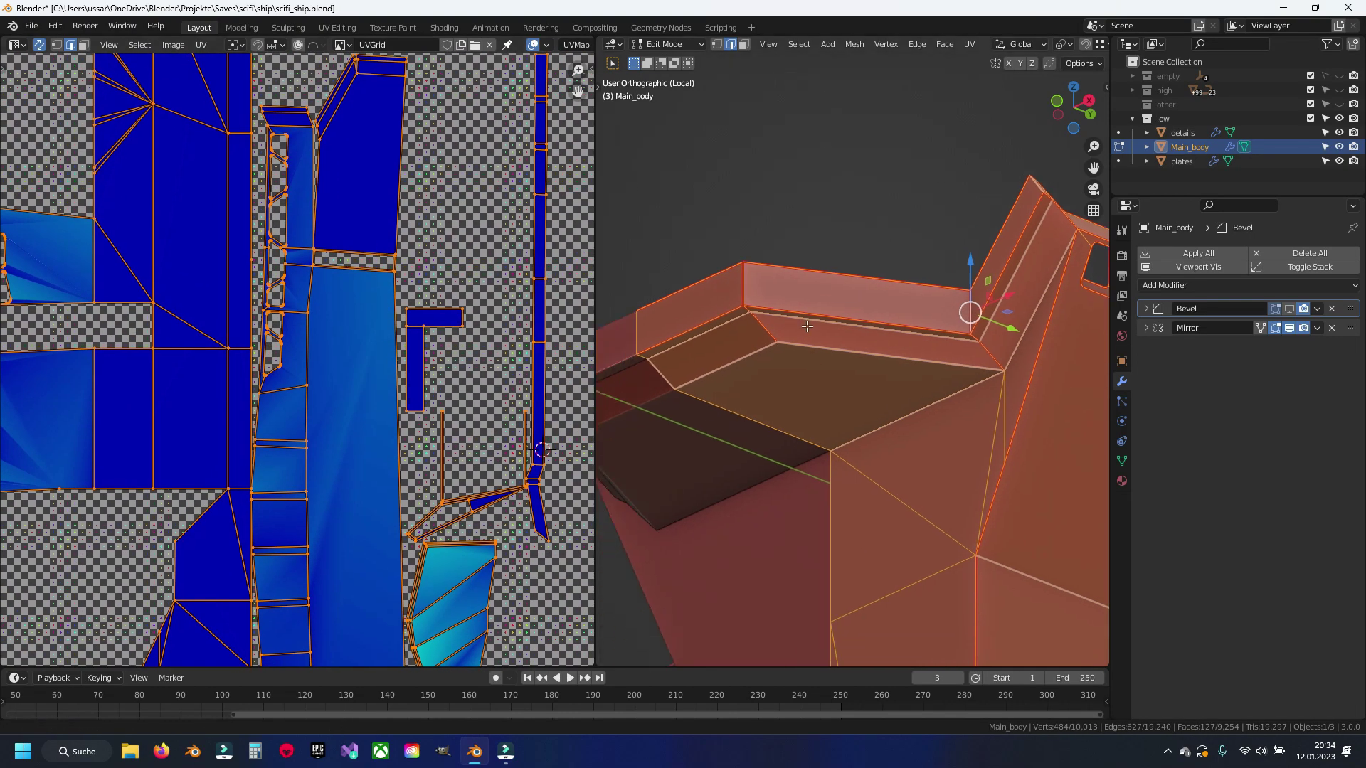
scroll(420, 366, up, 2)
scroll(322, 505, up, 2)
middle_drag(322, 509, 369, 385)
scroll(696, 351, down, 5)
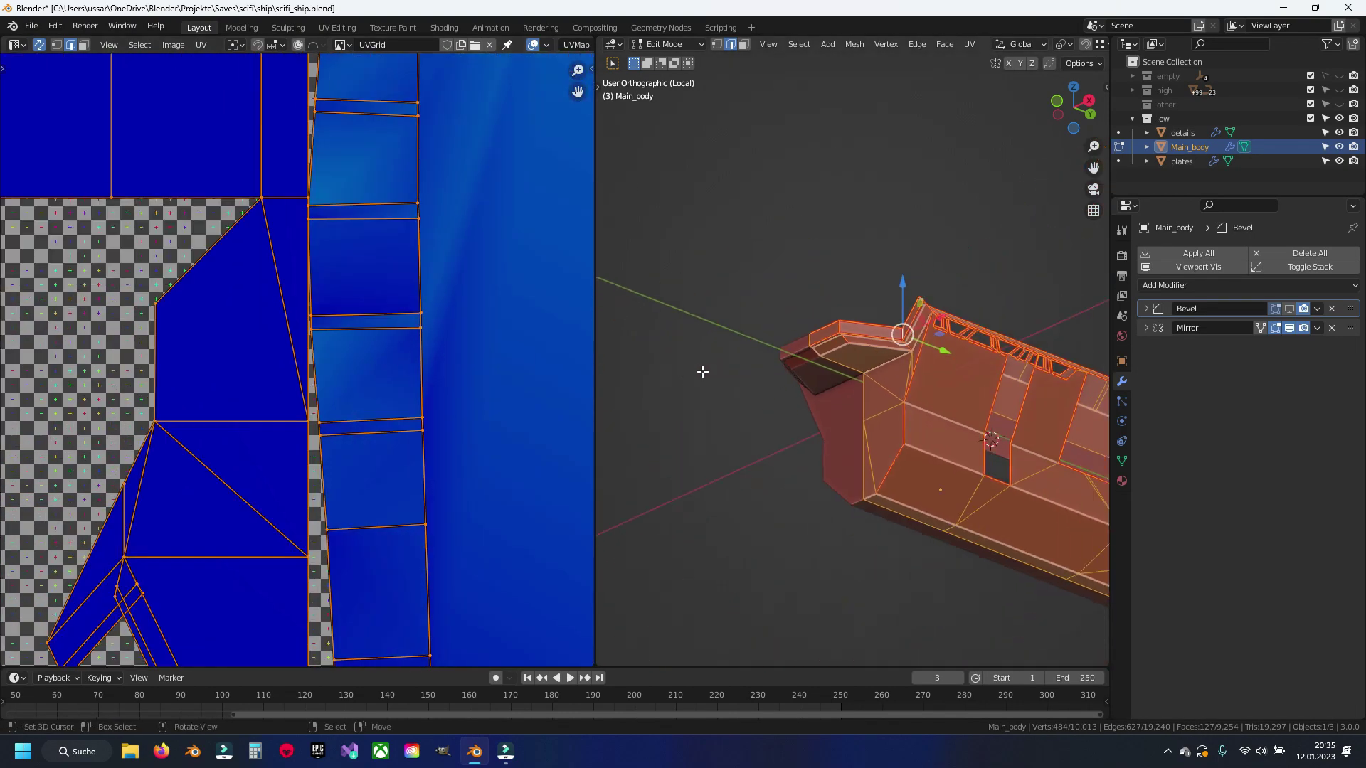
Step: Toggle the mirrored half's viewport display off and back on, deselect, and save scifi_ship.blend
middle_drag(695, 351, 876, 394)
click(1290, 328)
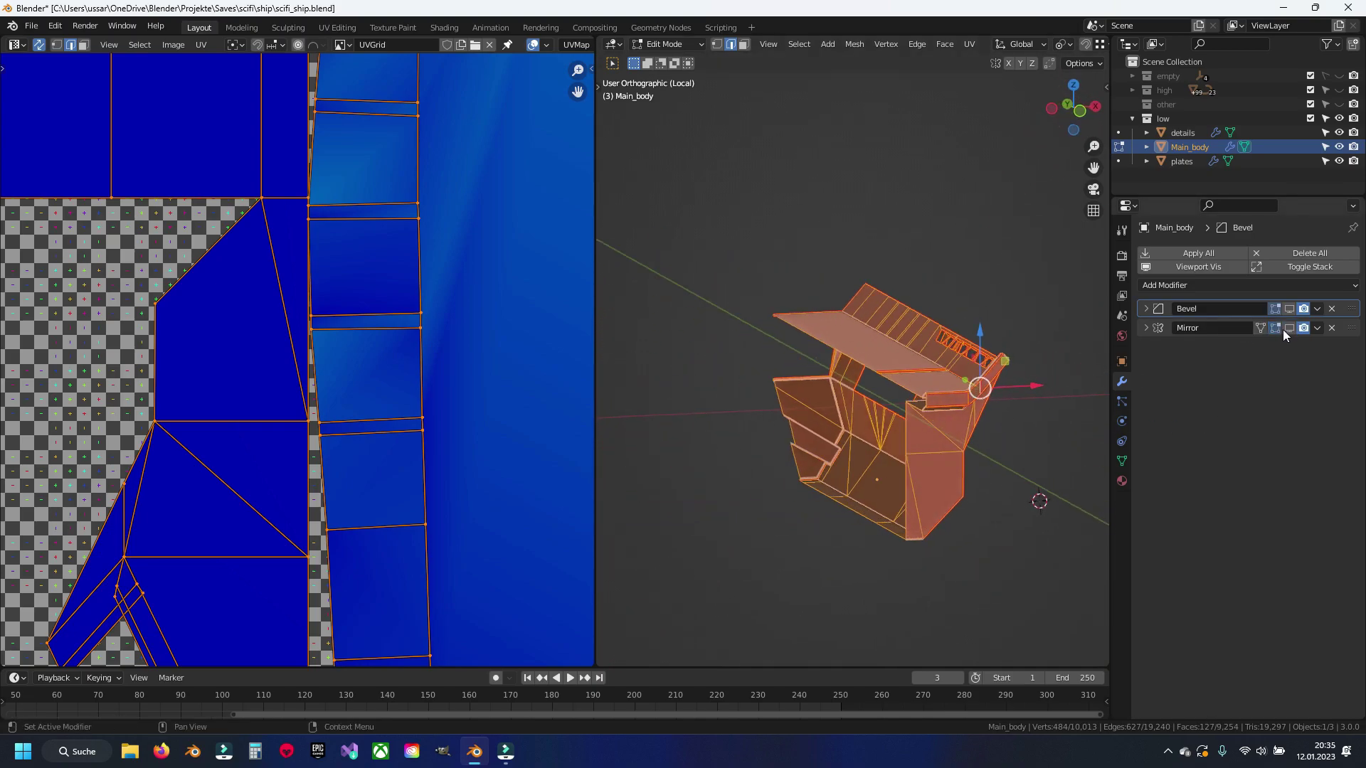
click(1289, 328)
scroll(379, 338, down, 5)
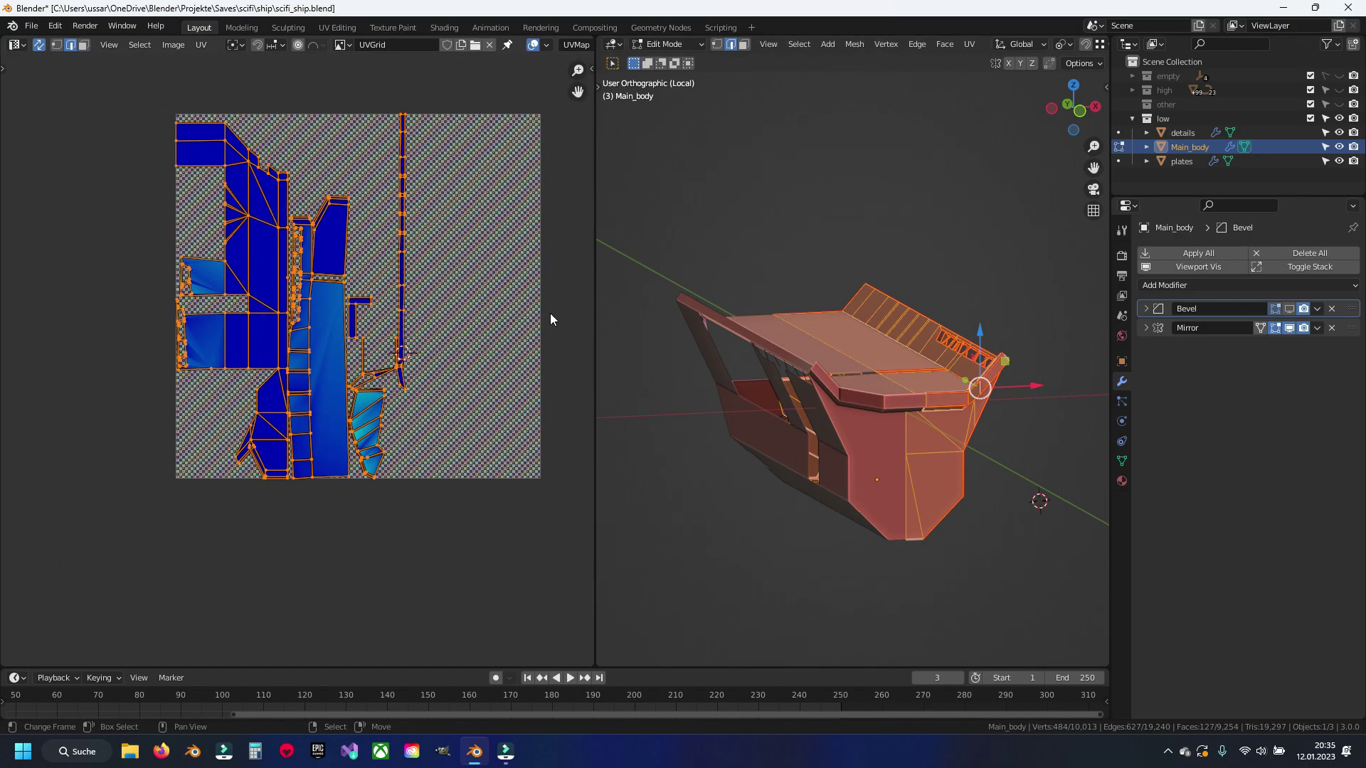
key(alt+a)
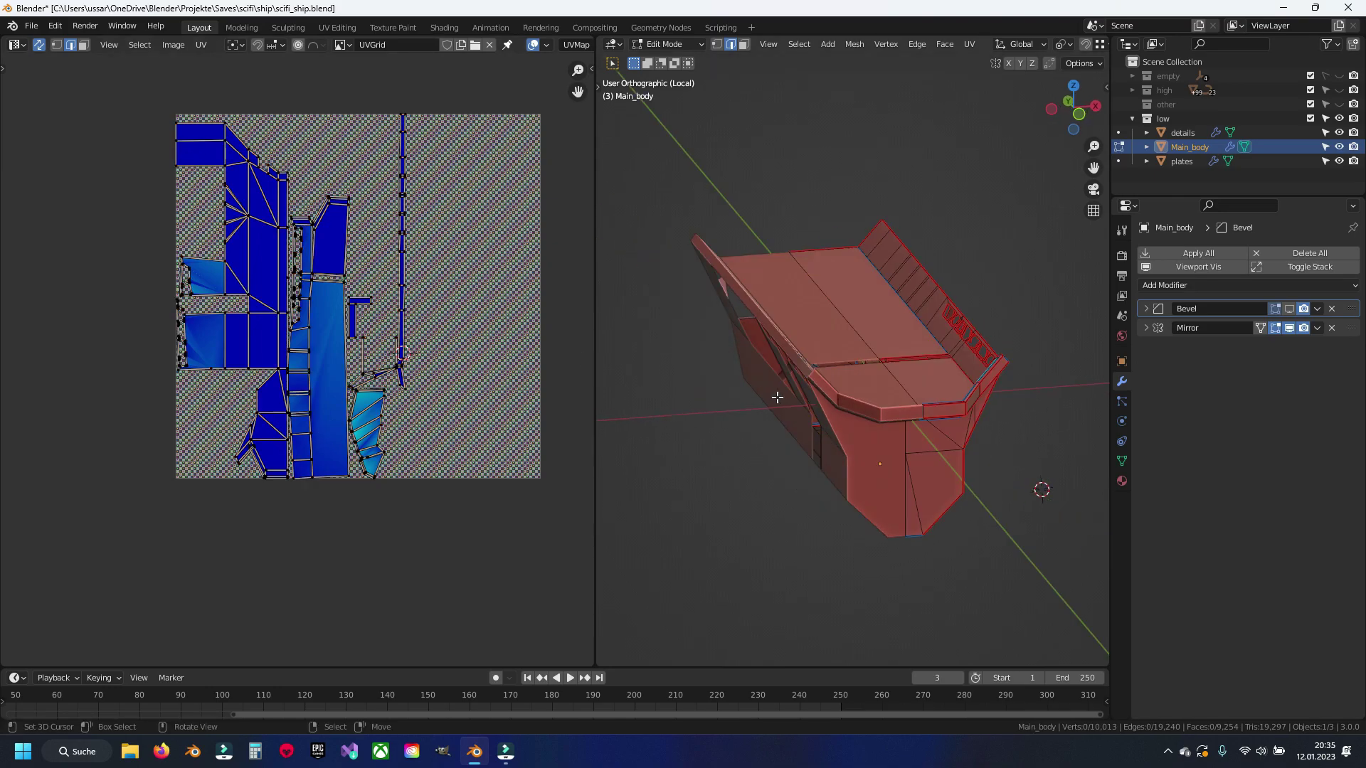
key(ctrl+s)
mouse_move(850, 378)
middle_down()
mouse_move(1032, 499)
mouse_move(829, 356)
mouse_move(852, 402)
middle_up()
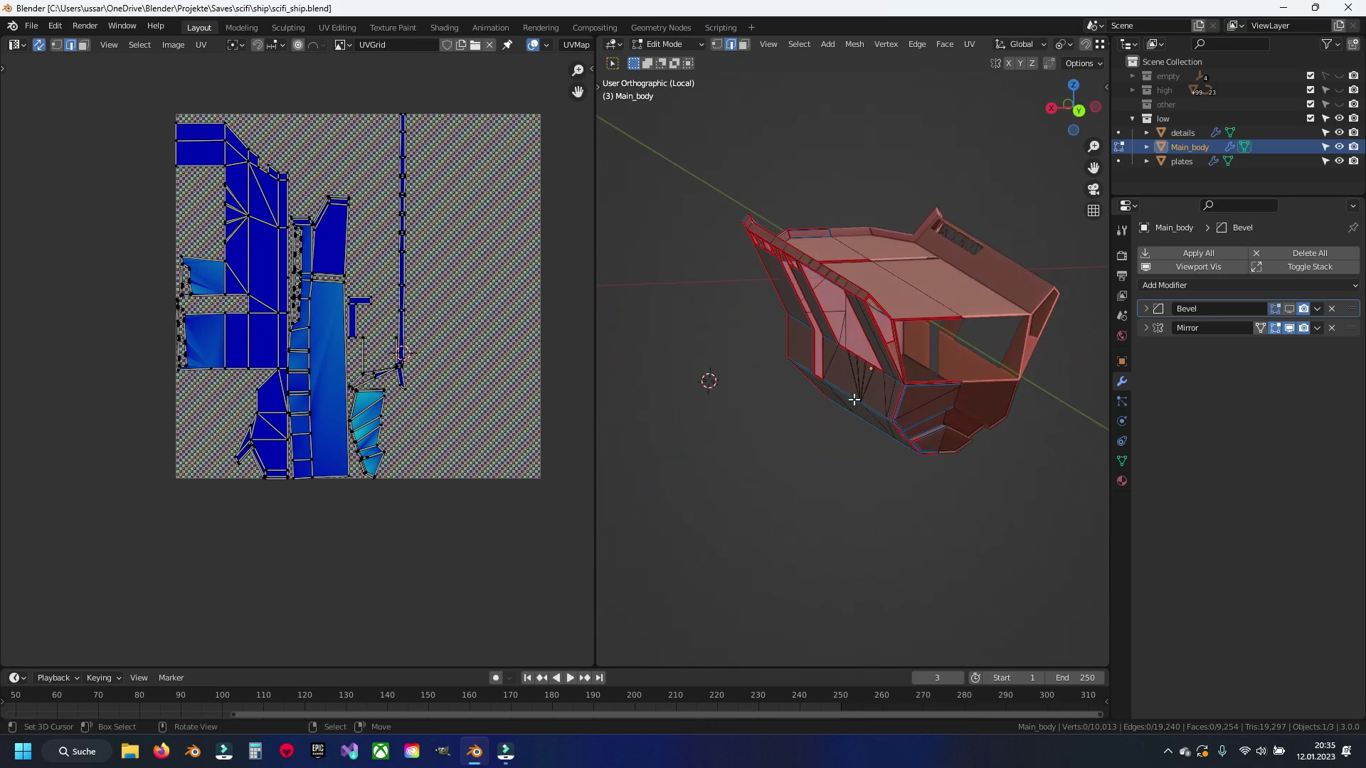
scroll(853, 400, up, 6)
Step: Clear the seam from the long vertical hull edge
middle_drag(786, 298, 836, 351)
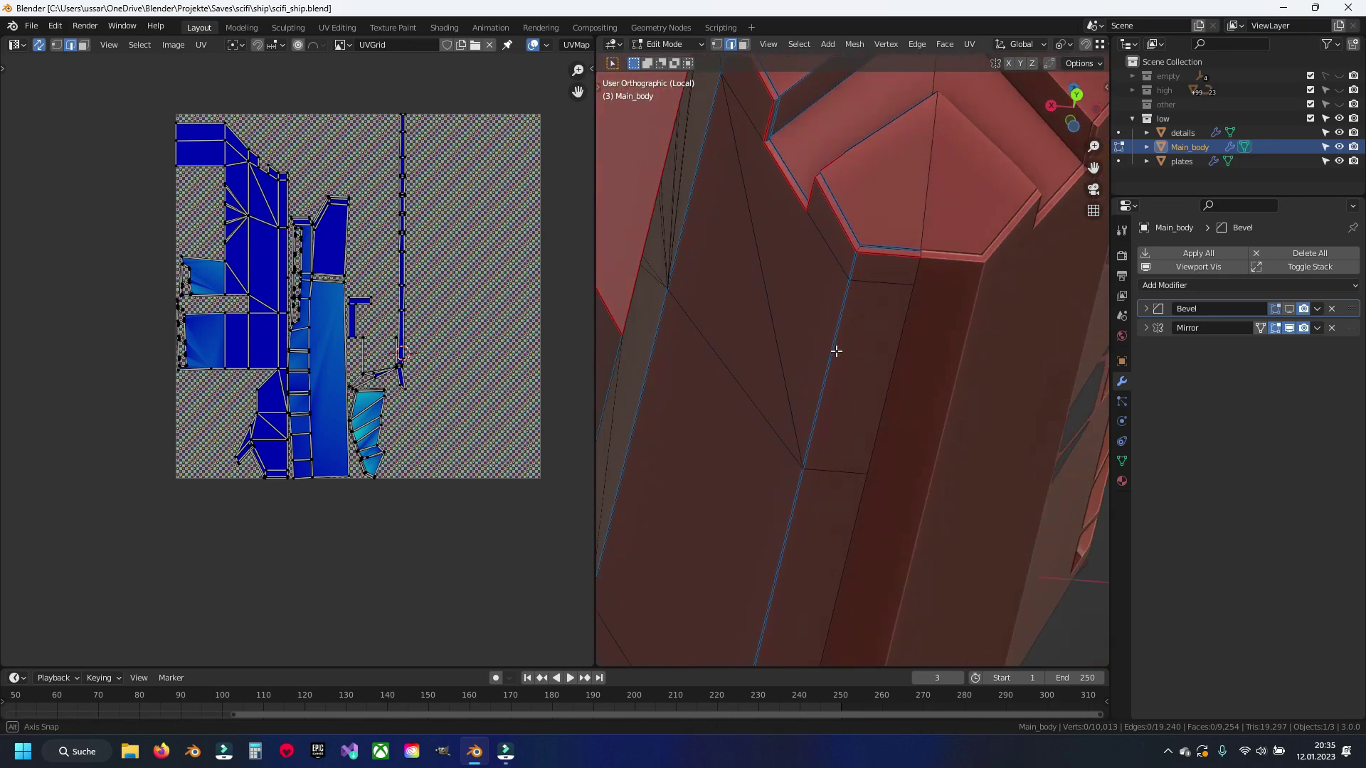
click(889, 260)
key(ctrl+e)
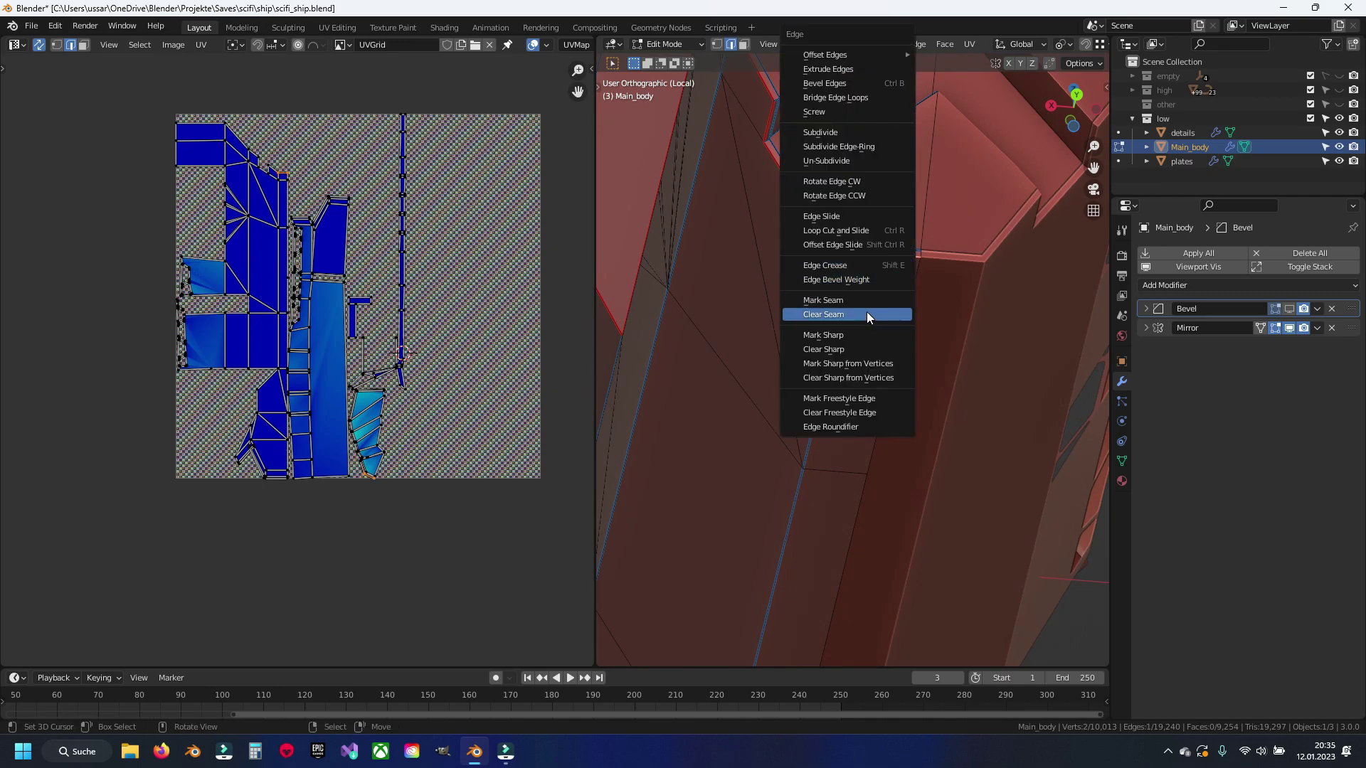
click(866, 314)
Step: Re-unwrap the linked hull region and clear the selection
key(ctrl+l)
key(u)
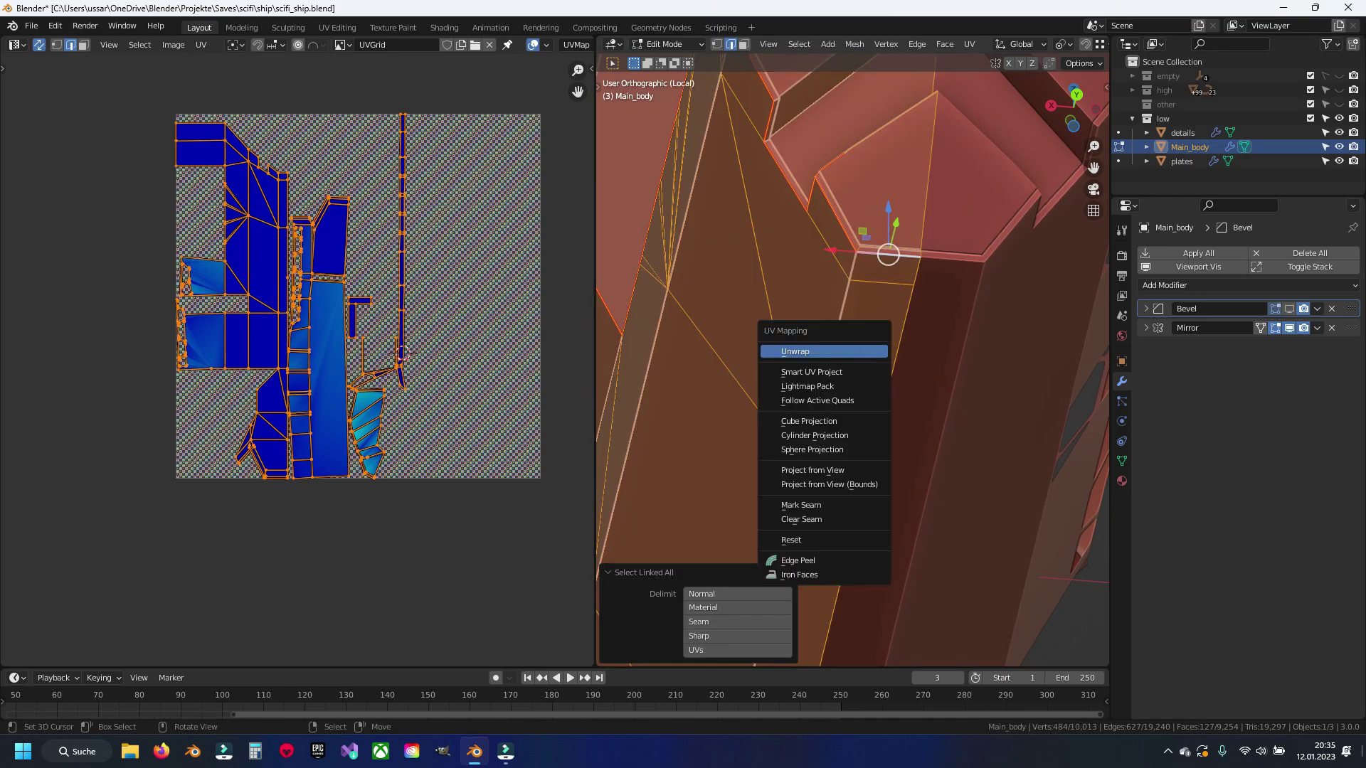
click(823, 352)
scroll(249, 375, up, 2)
scroll(360, 262, up, 2)
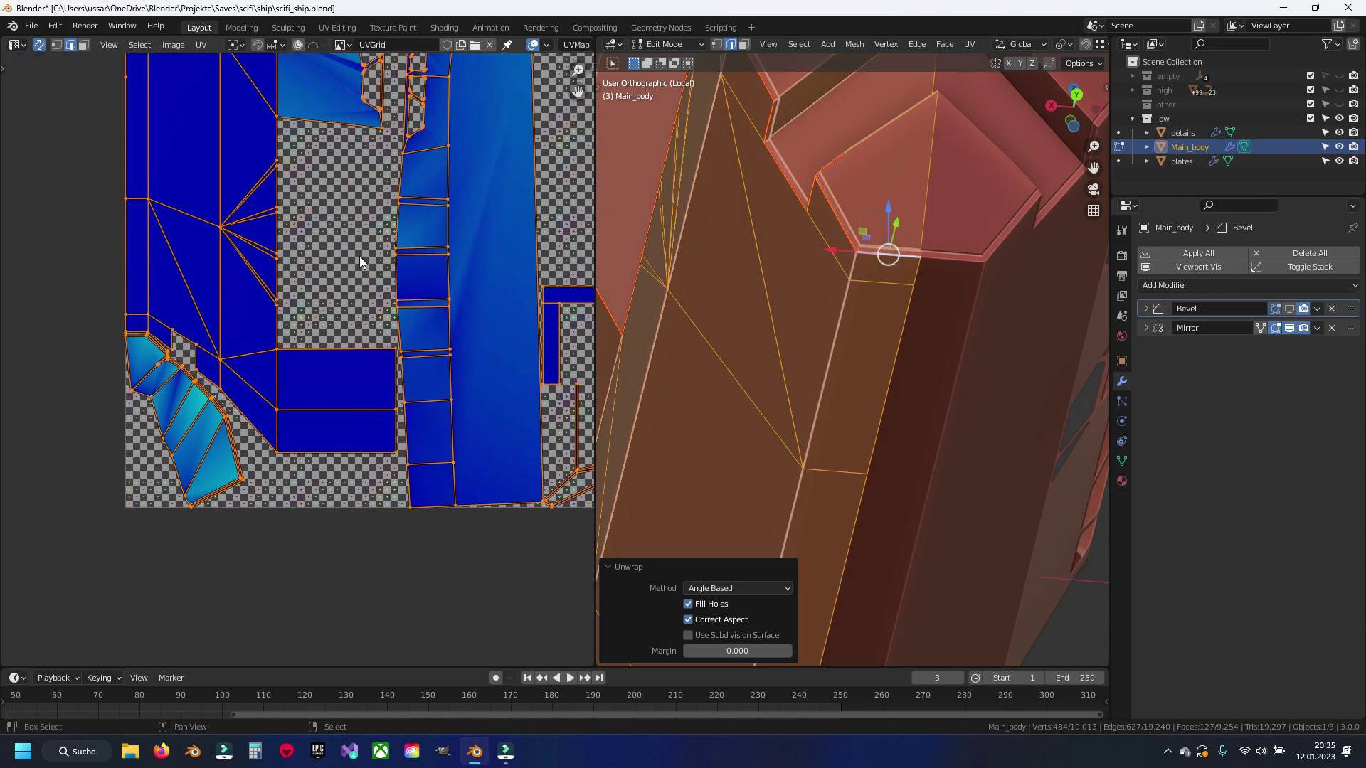
key(alt+a)
Step: Mark the edge along the ship's nose bevel as a seam
shift+middle_drag(789, 271, 826, 392)
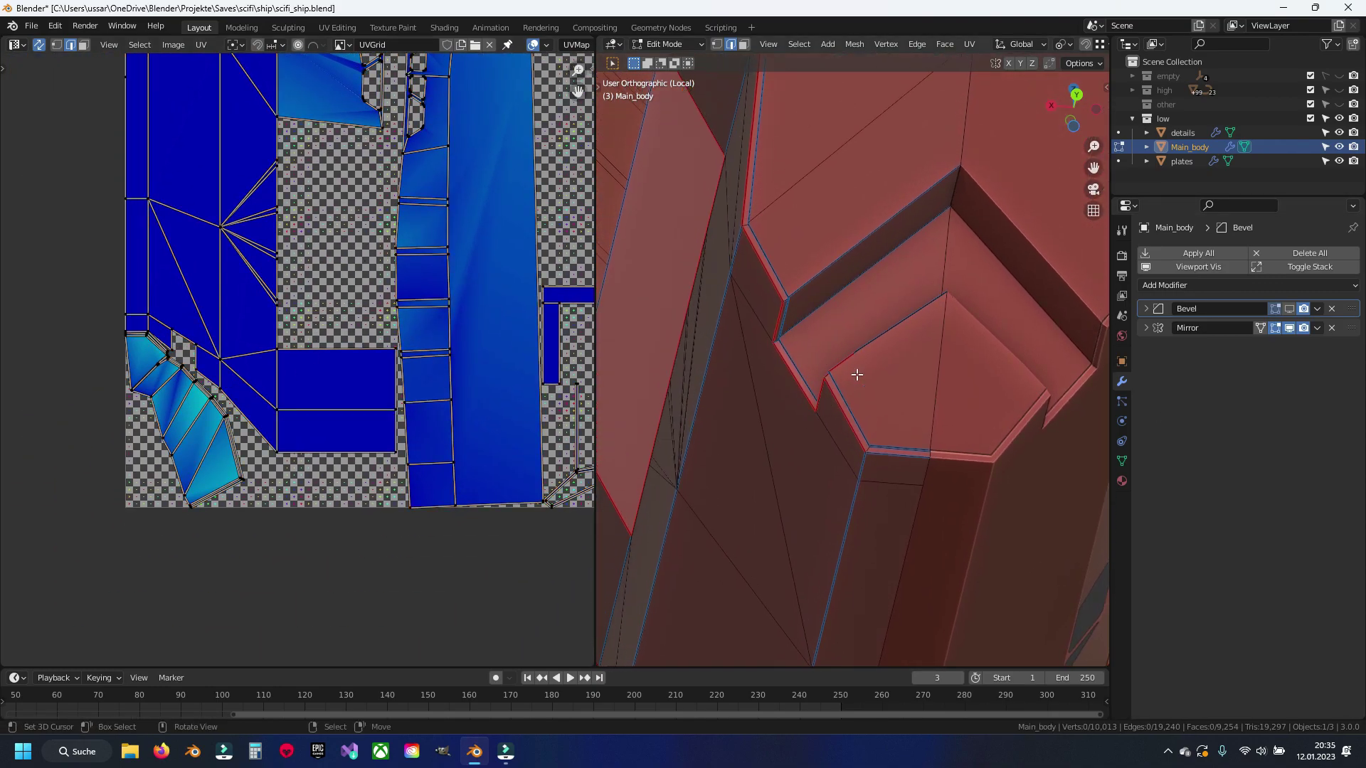
scroll(857, 375, down, 3)
middle_drag(342, 399, 320, 299)
mouse_move(761, 377)
middle_down()
mouse_move(739, 381)
mouse_move(770, 471)
mouse_move(780, 403)
mouse_move(676, 496)
mouse_move(911, 361)
middle_up()
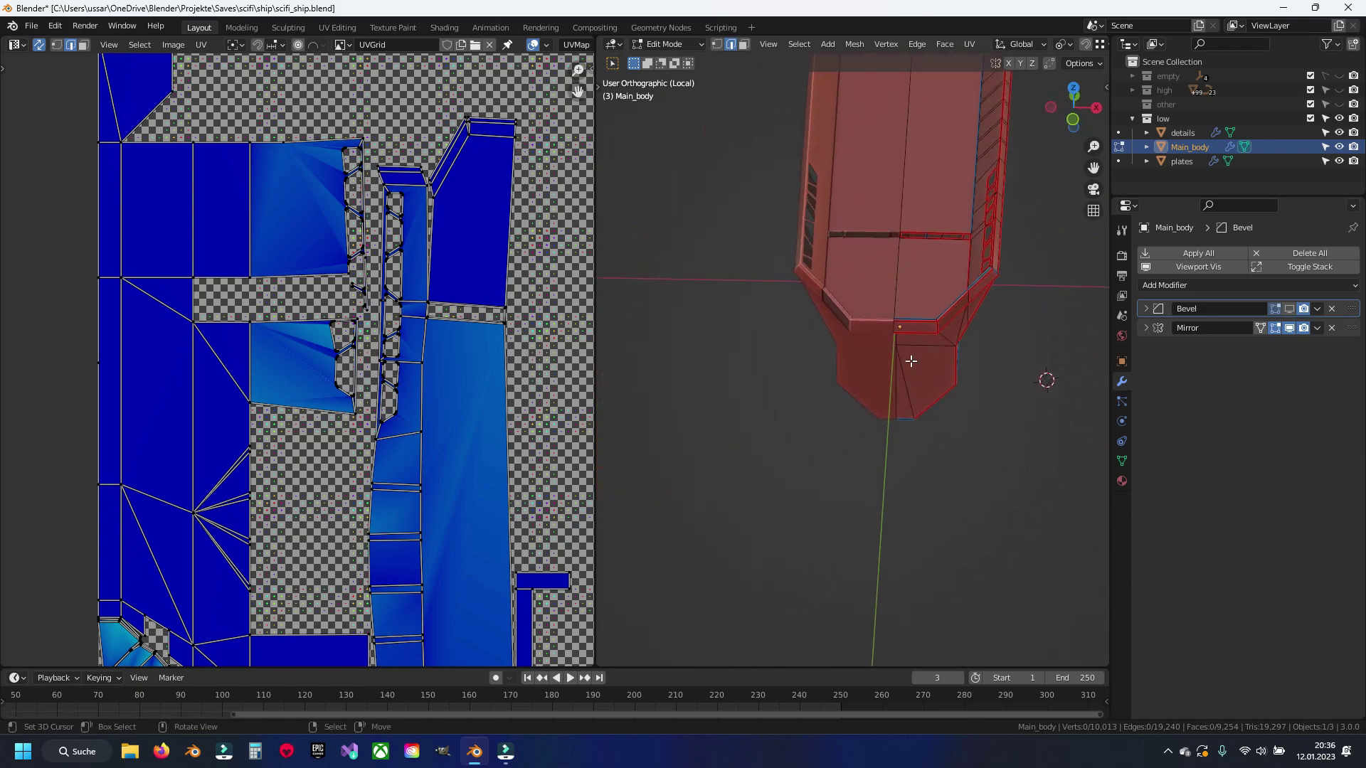
scroll(976, 314, up, 4)
scroll(740, 454, up, 4)
scroll(588, 387, down, 2)
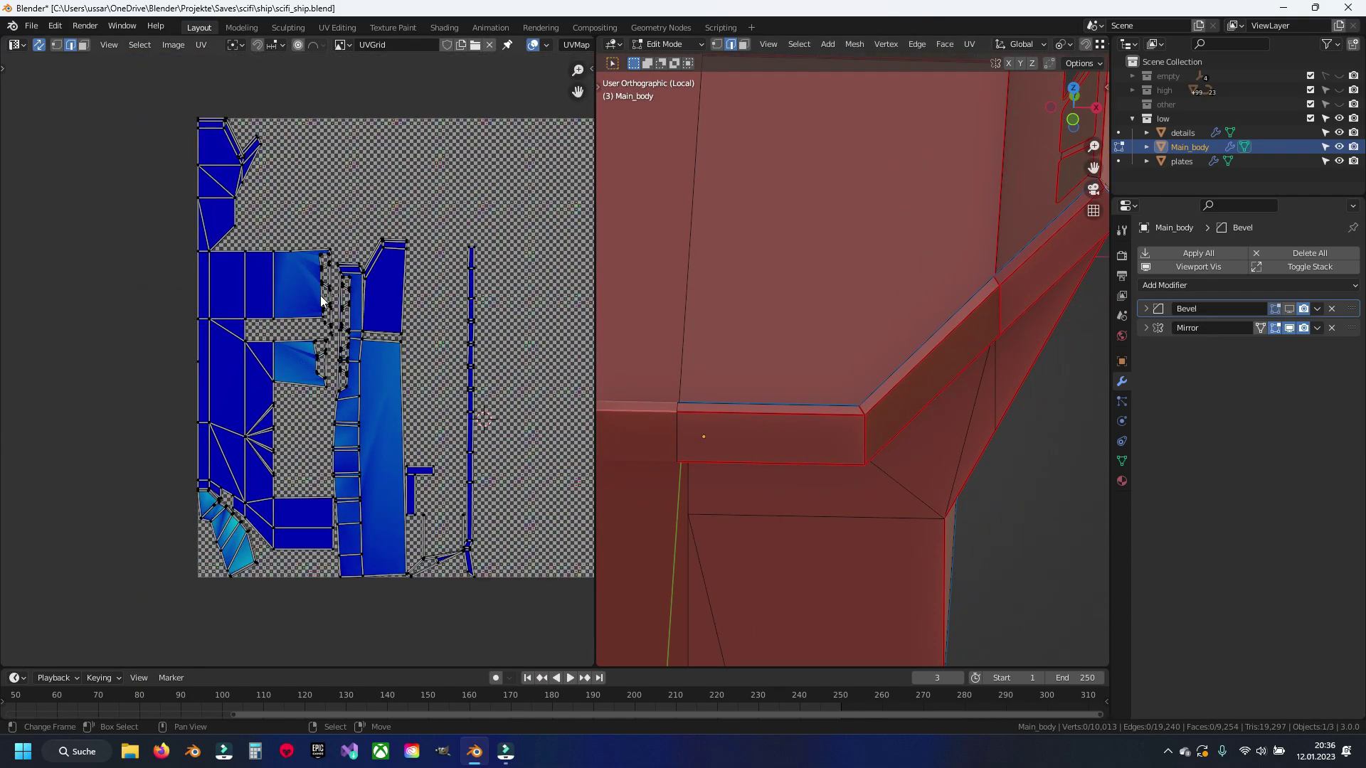
scroll(588, 387, up, 2)
key(ctrl+e)
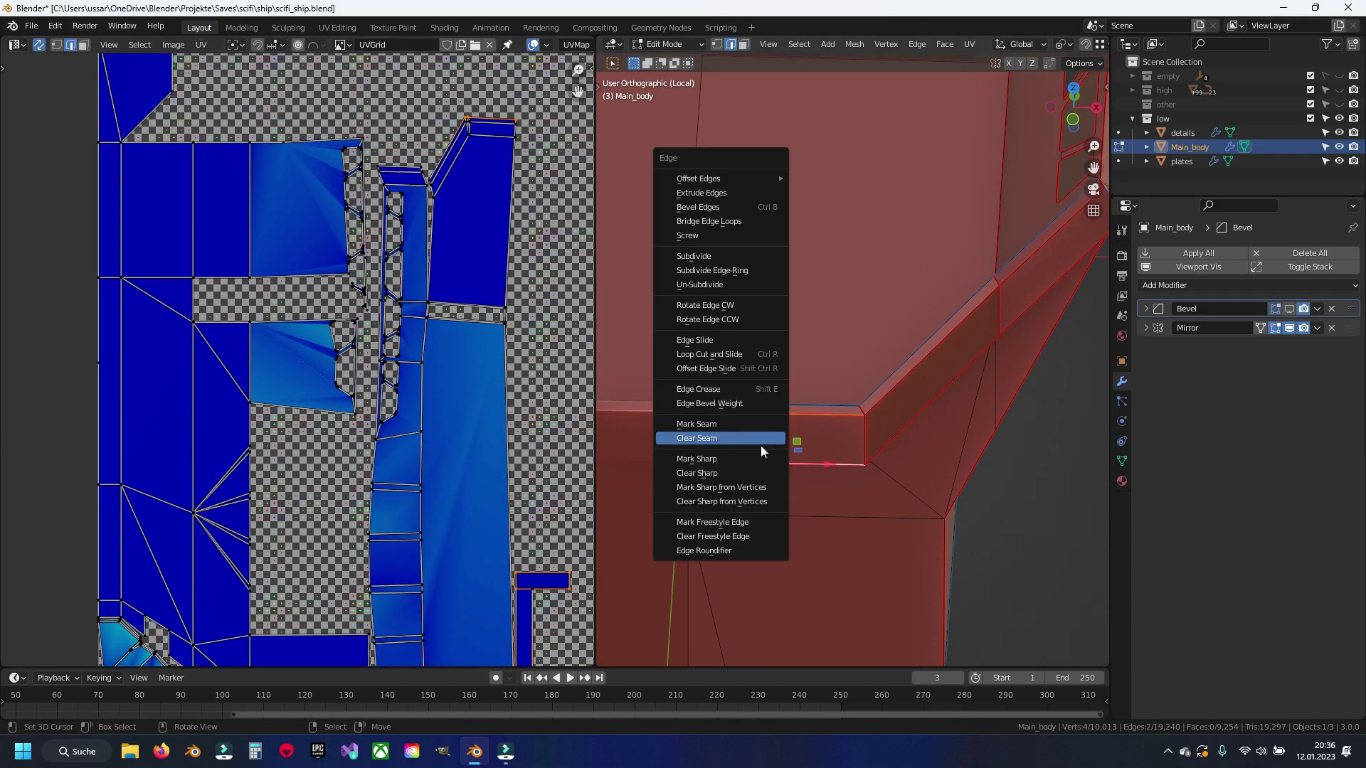
click(761, 441)
Step: Unwrap the whole mesh into new UV islands and deselect it
key(a)
key(u)
click(762, 442)
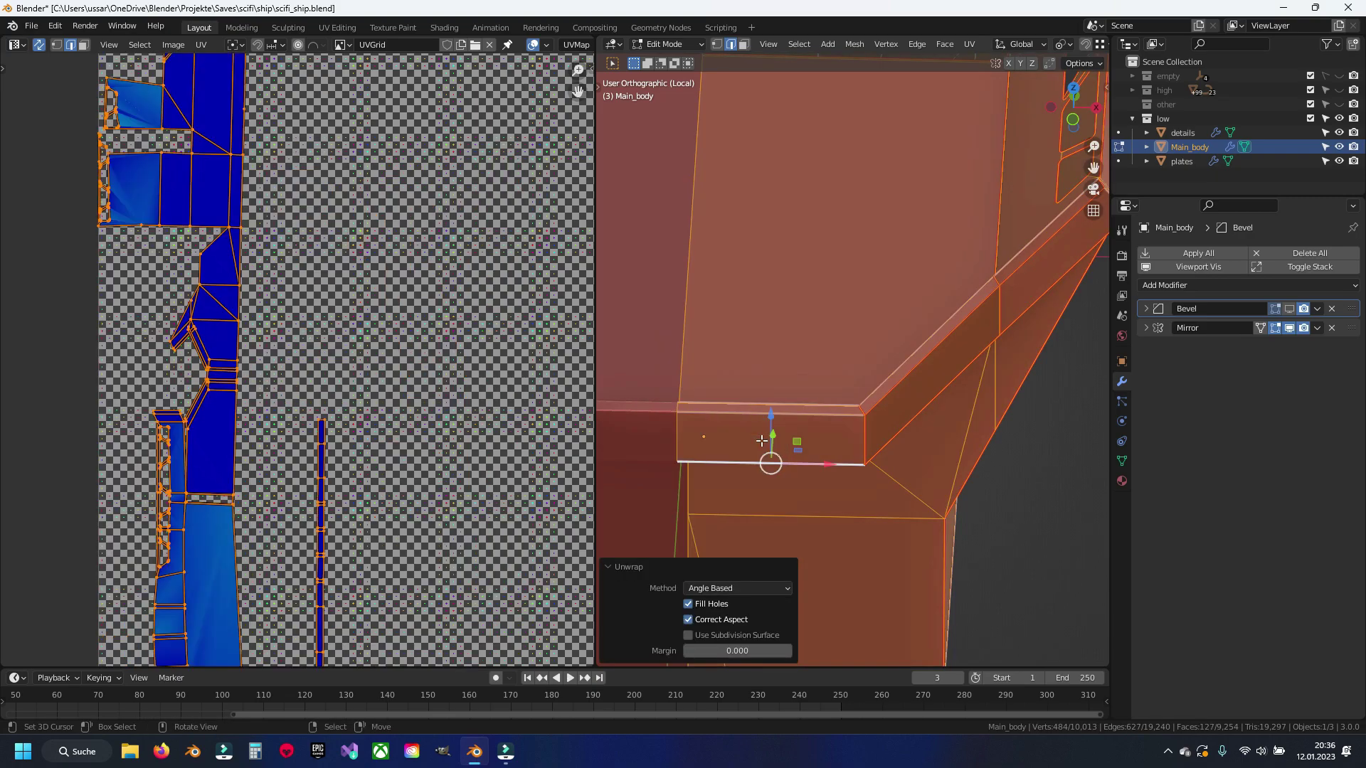
scroll(250, 289, down, 3)
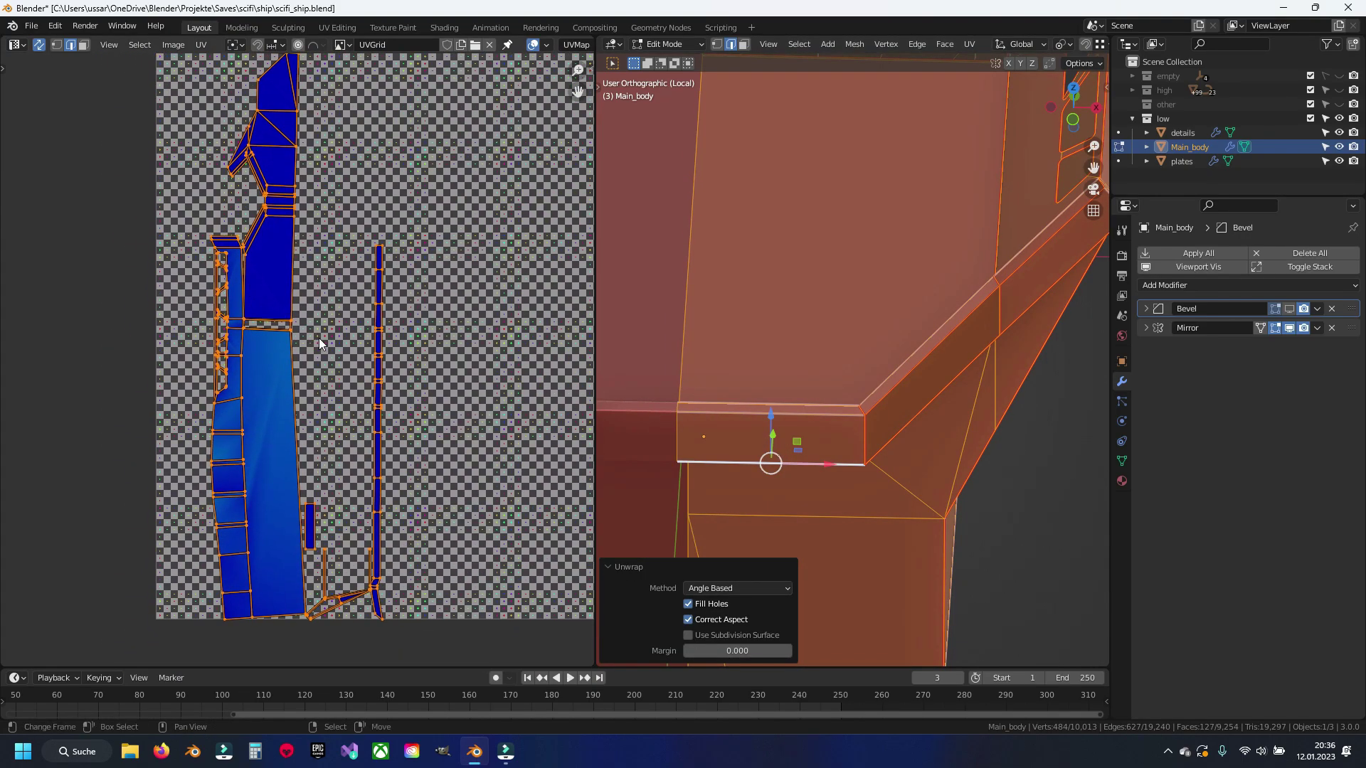
scroll(322, 318, up, 3)
scroll(322, 318, down, 3)
scroll(322, 318, up, 3)
key(alt+a)
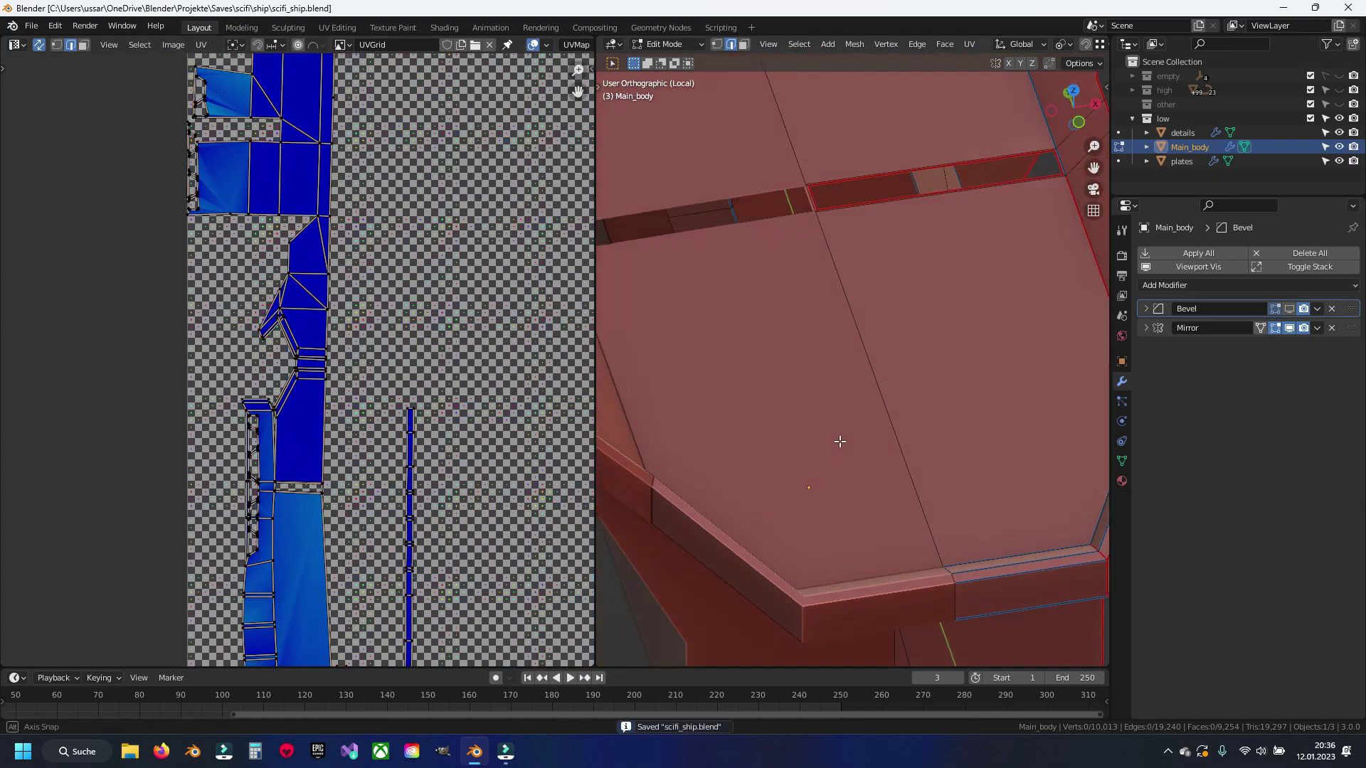
mouse_move(808, 415)
middle_down()
mouse_move(881, 437)
mouse_move(965, 431)
mouse_move(947, 451)
mouse_move(808, 396)
mouse_move(859, 353)
middle_up()
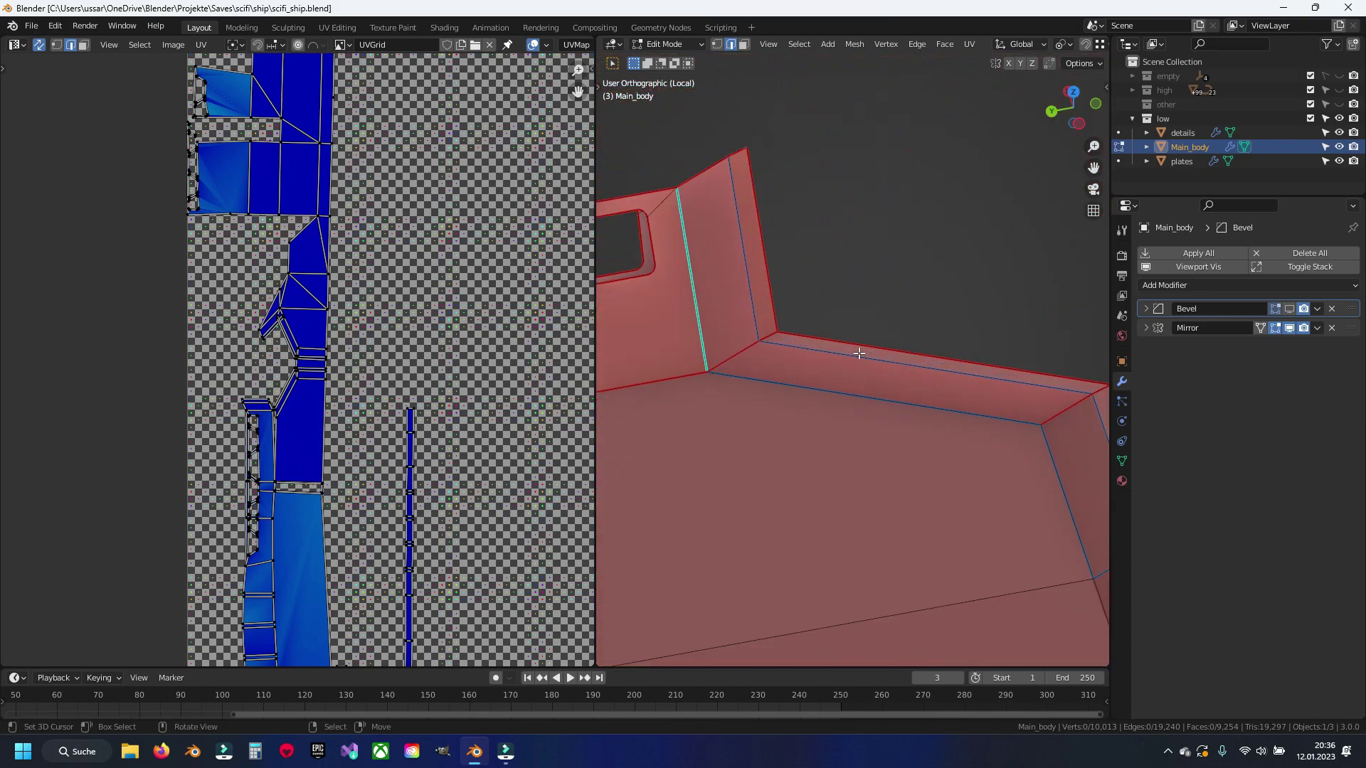
Step: Mark two hull corner edges as seams
scroll(859, 354, up, 1)
mouse_move(740, 299)
middle_down()
mouse_move(881, 396)
mouse_move(792, 347)
middle_up()
click(735, 334)
shift+click(862, 417)
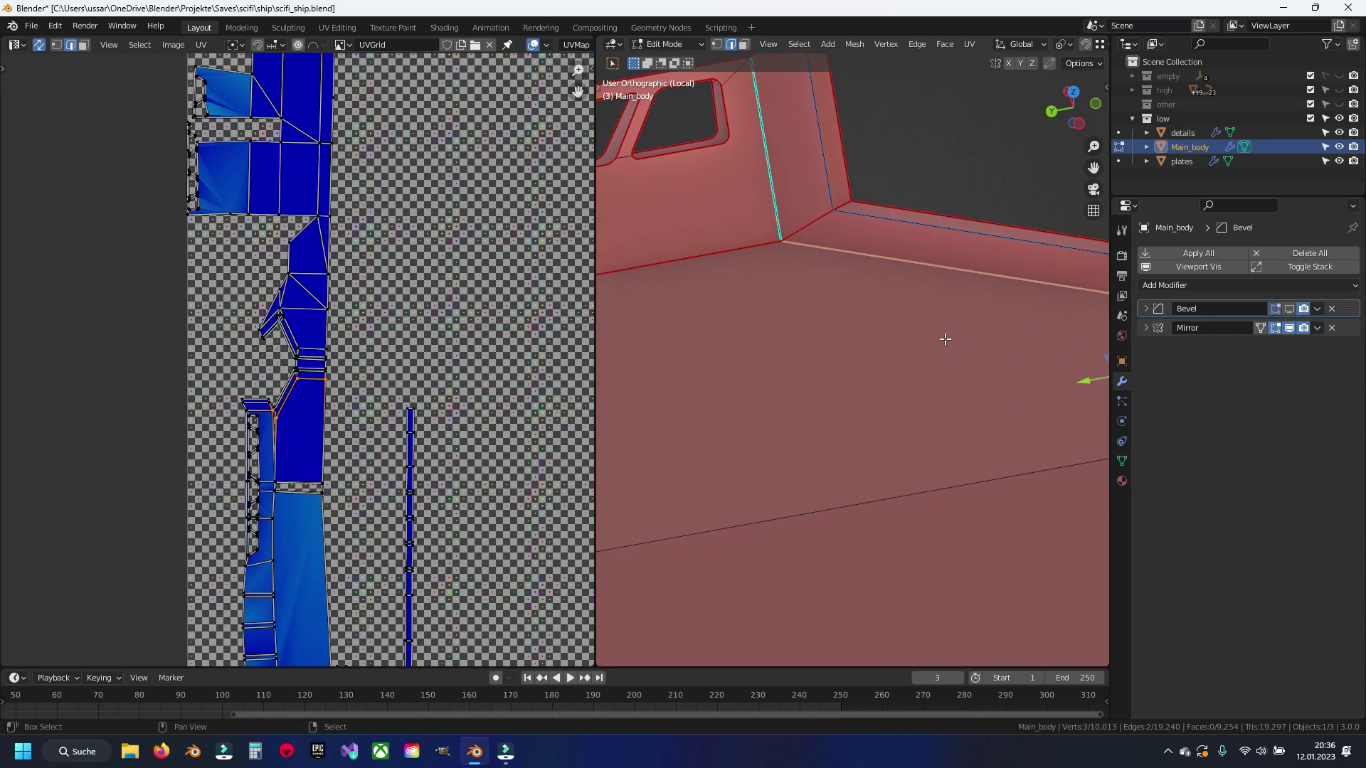
key(ctrl+e)
click(908, 395)
Step: Unwrap the whole mesh again with the corner seams and deselect it
click(859, 405)
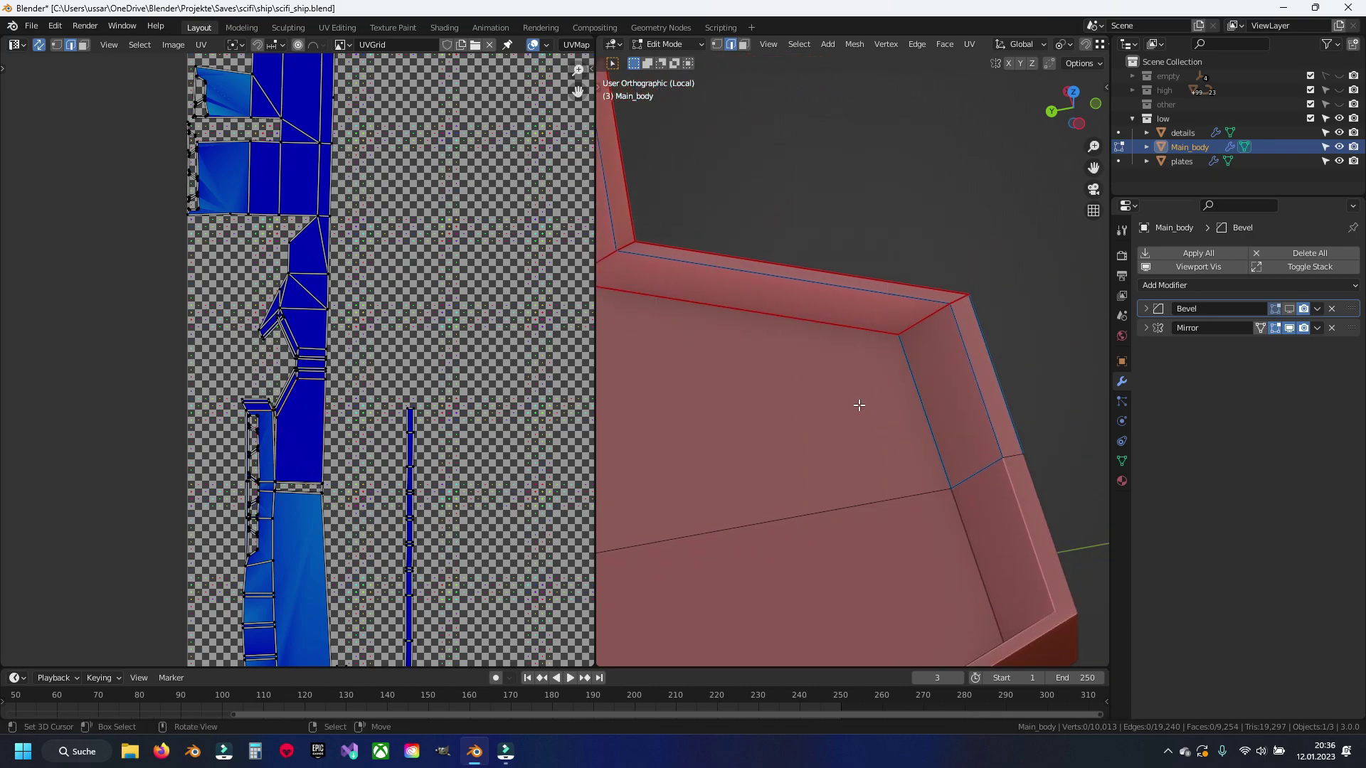
key(a)
key(u)
click(828, 336)
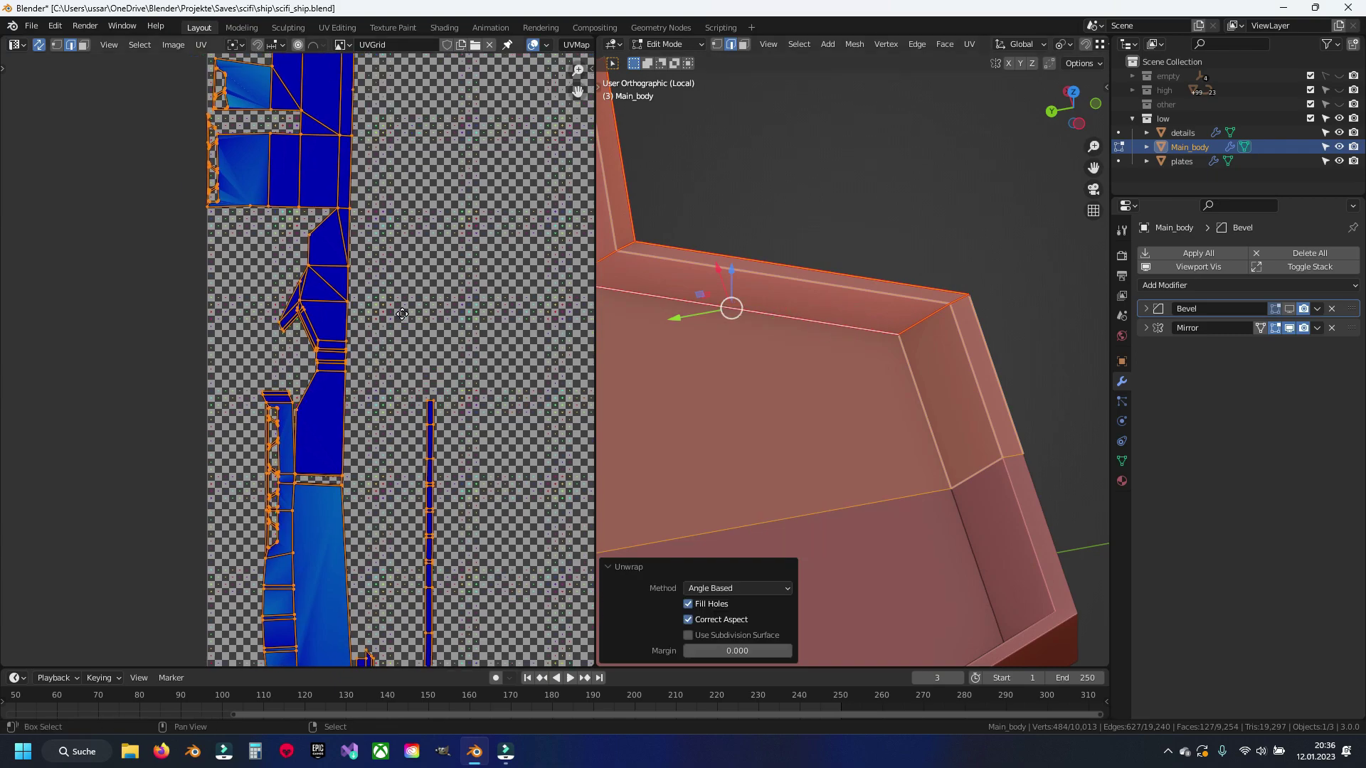
scroll(402, 313, down, 1)
key(alt+a)
scroll(383, 394, down, 2)
scroll(383, 394, down, 1)
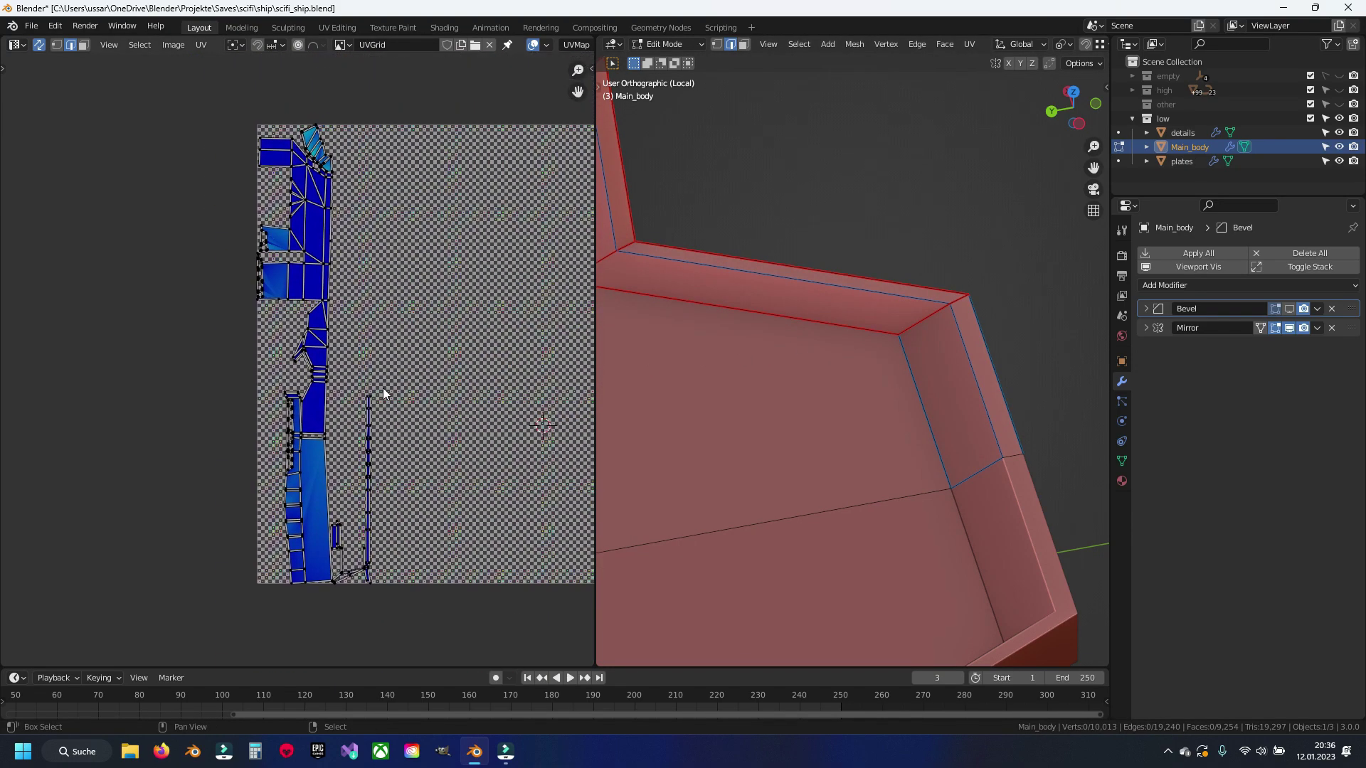
scroll(883, 401, down, 3)
Step: Reveal the hidden detail geometry to check it, then hide it again
middle_drag(854, 427, 883, 401)
scroll(883, 402, up, 3)
key(alt+h)
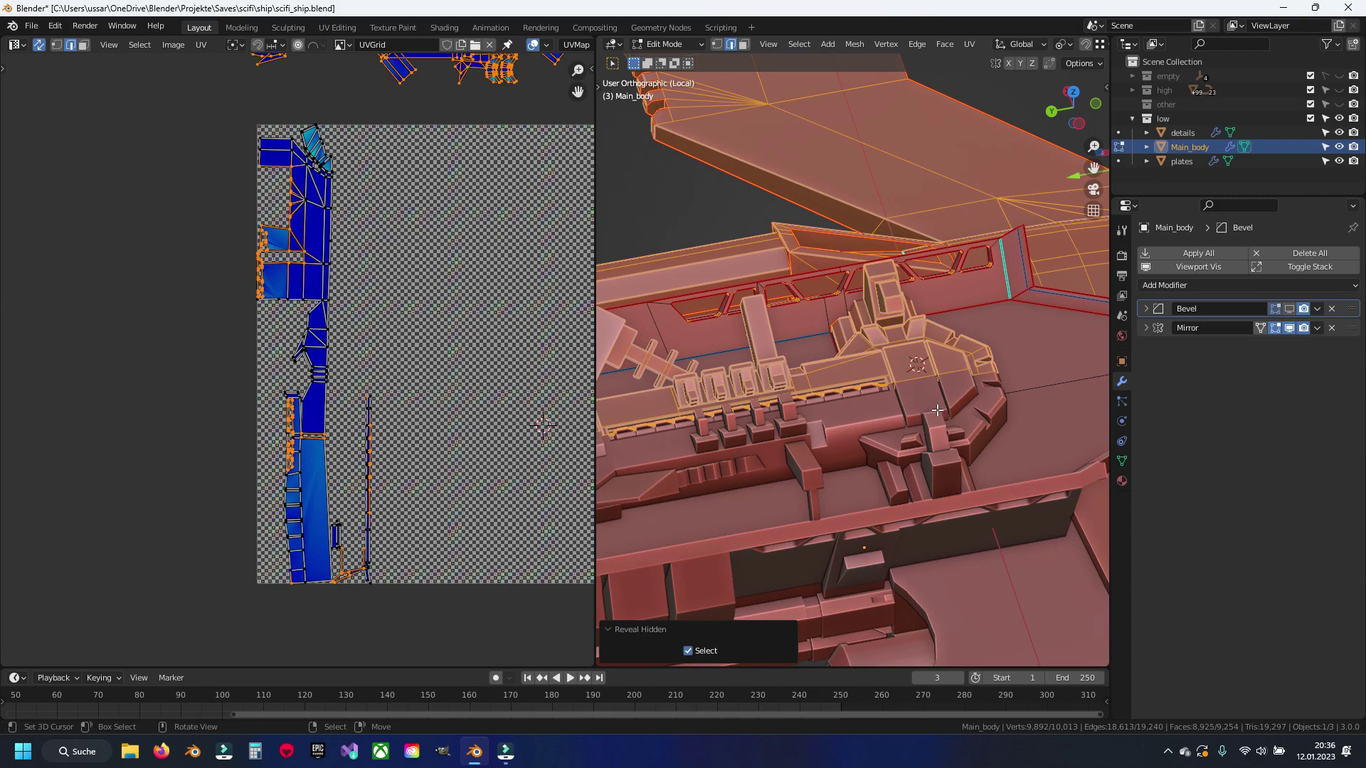
key(h)
Step: Check the linked 127-face hull region, deselect everything, and save scifi_ship.blend
middle_drag(771, 365, 866, 397)
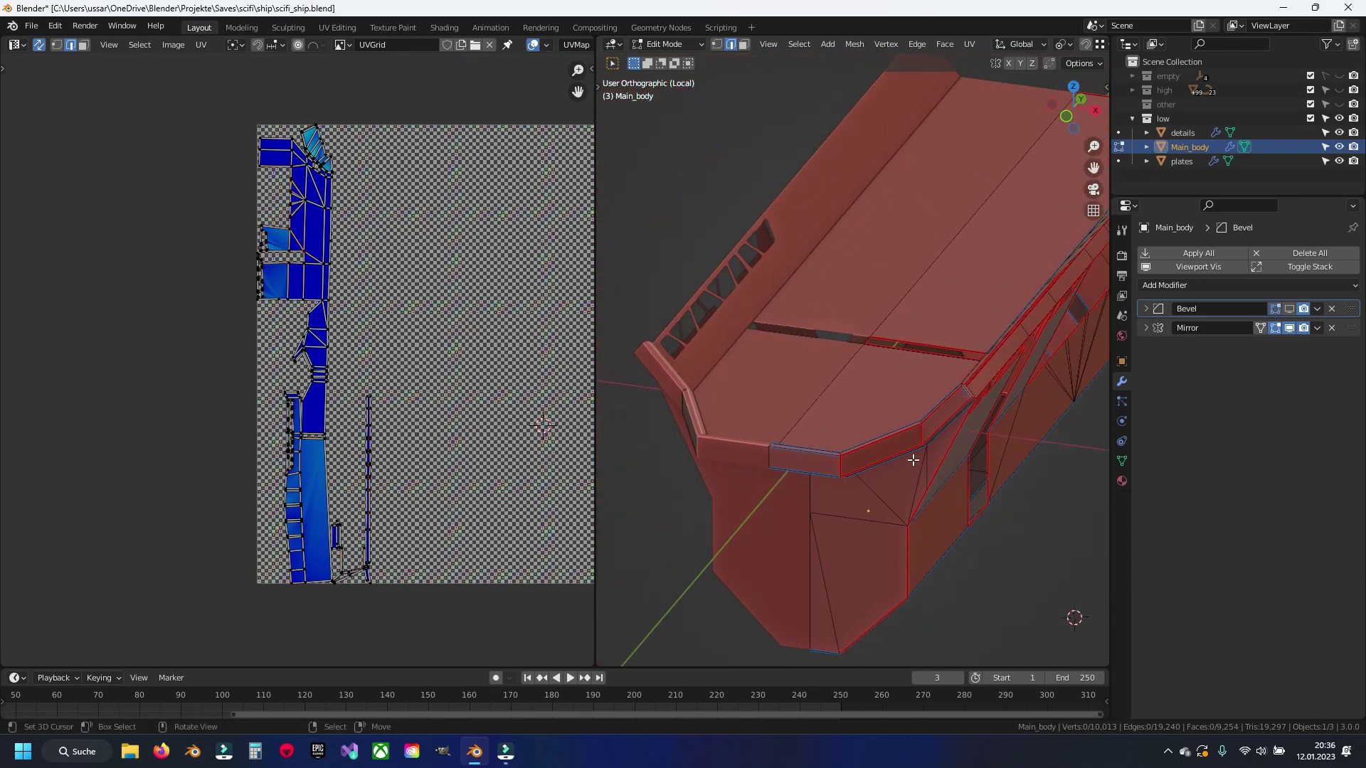
scroll(866, 397, up, 2)
key(ctrl+l)
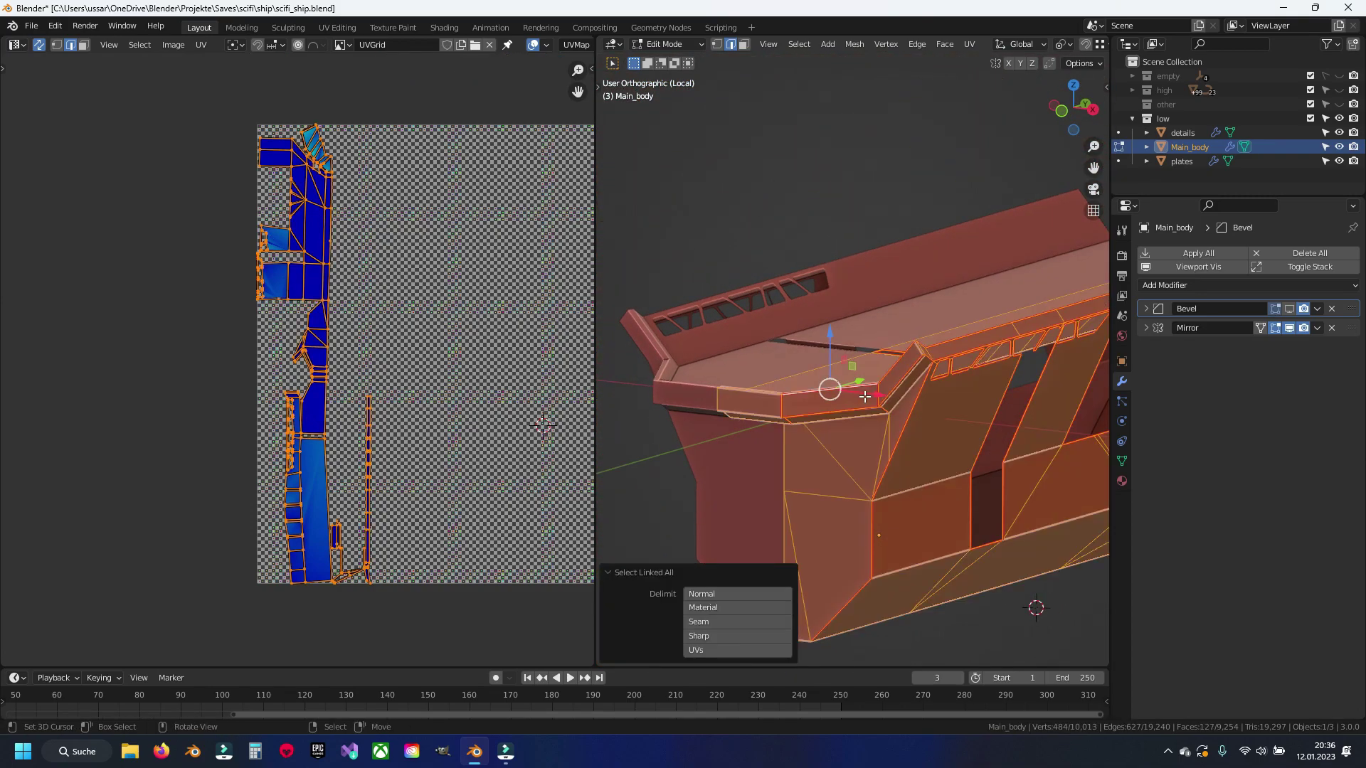
scroll(945, 328, down, 2)
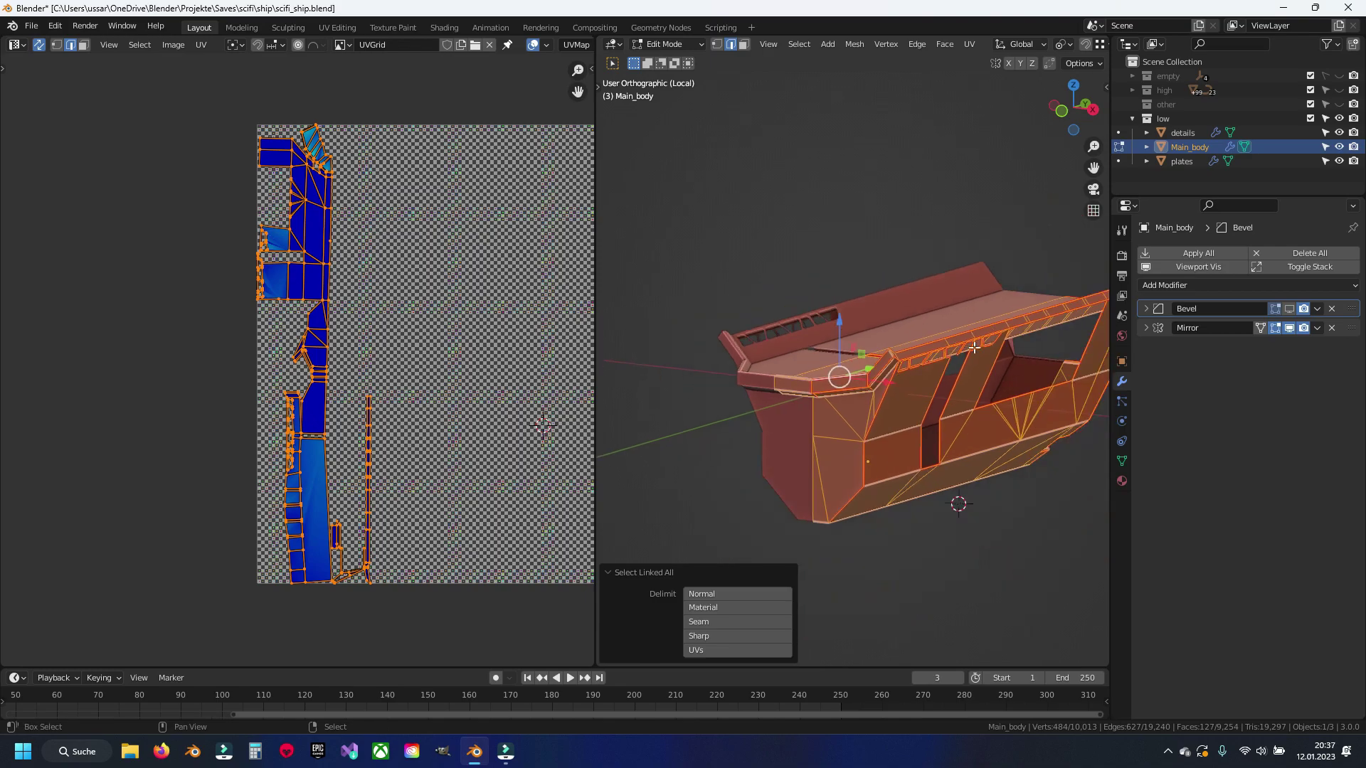
mouse_move(945, 329)
middle_down()
mouse_move(809, 403)
mouse_move(952, 433)
mouse_move(879, 423)
middle_up()
scroll(952, 434, up, 3)
key(alt+a)
scroll(879, 423, up, 2)
key(ctrl+s)
scroll(869, 439, up, 2)
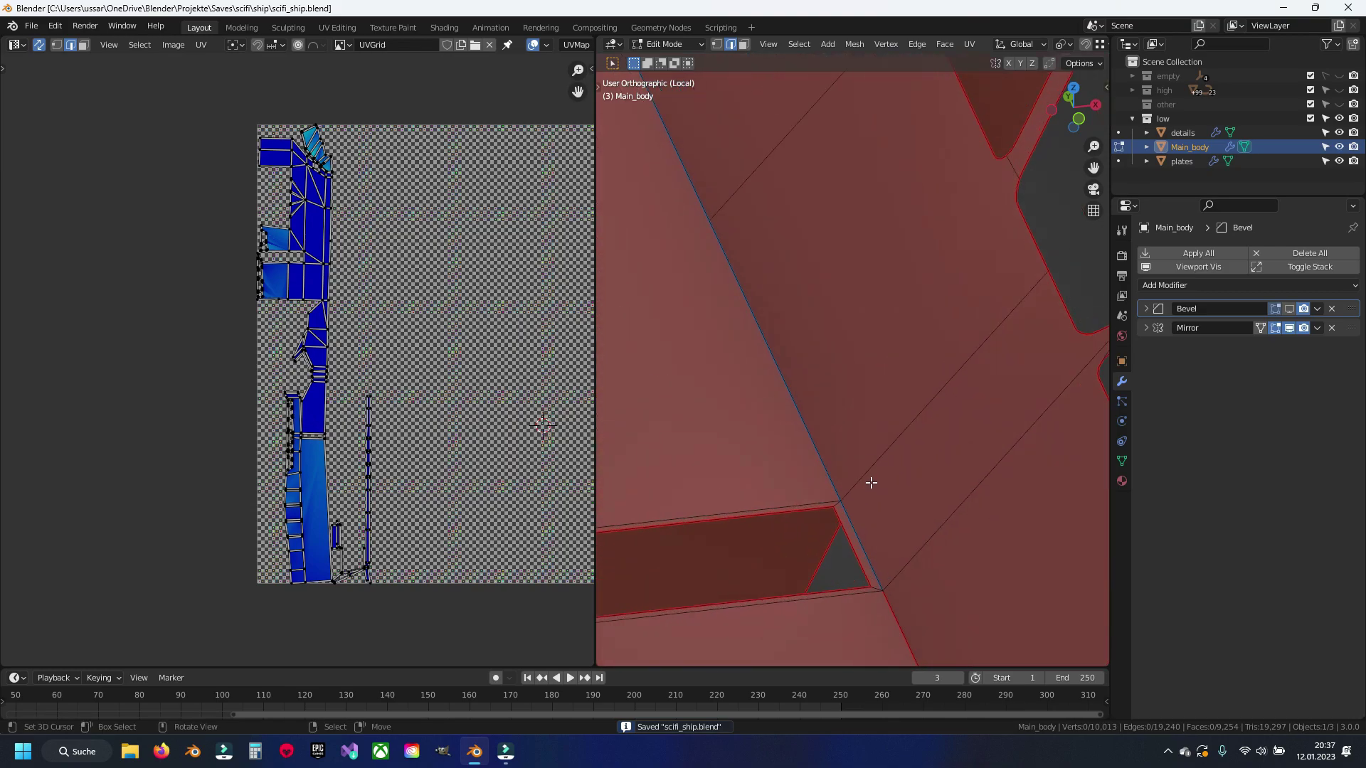
Step: Select the long hull edge chain on Main_body and mark it as a seam
shift+click(818, 456)
shift+middle_drag(818, 455, 837, 360)
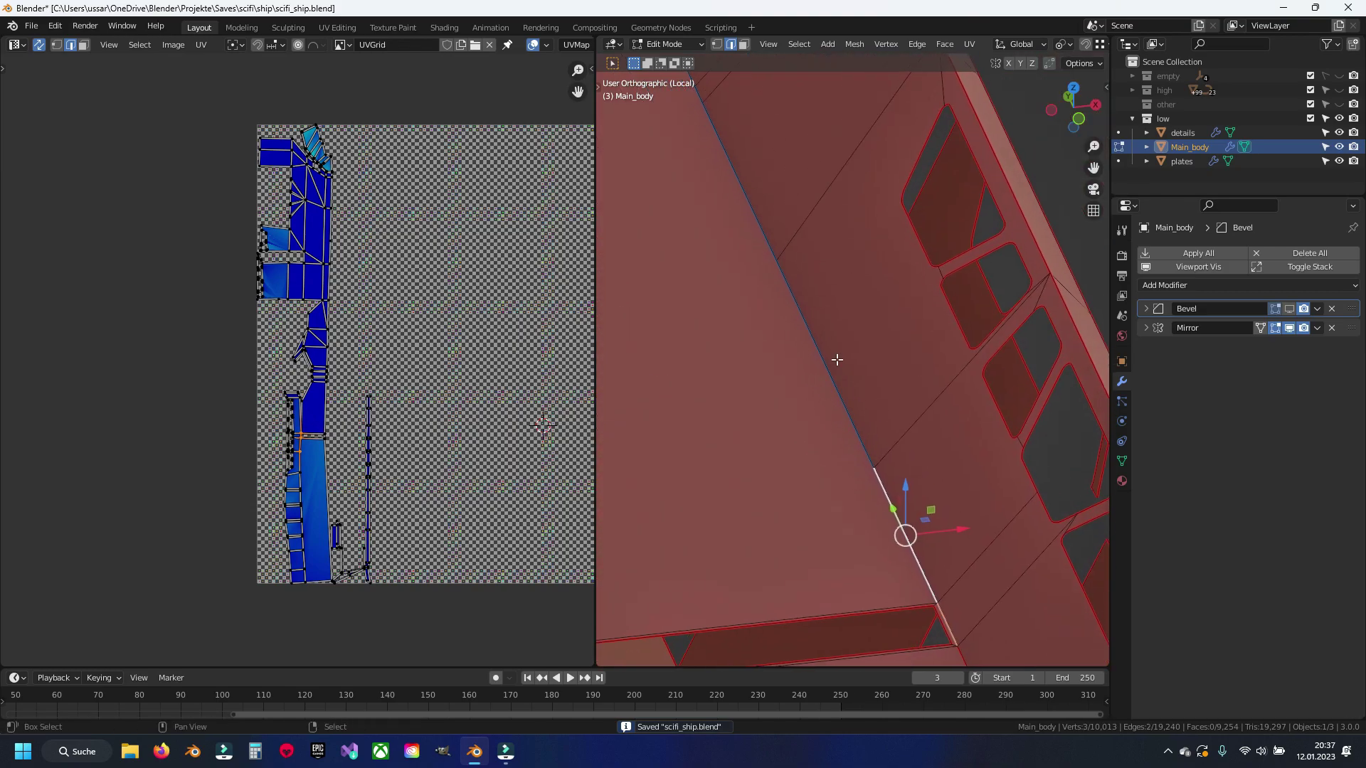
shift+middle_drag(737, 195, 854, 398)
ctrl+click(867, 427)
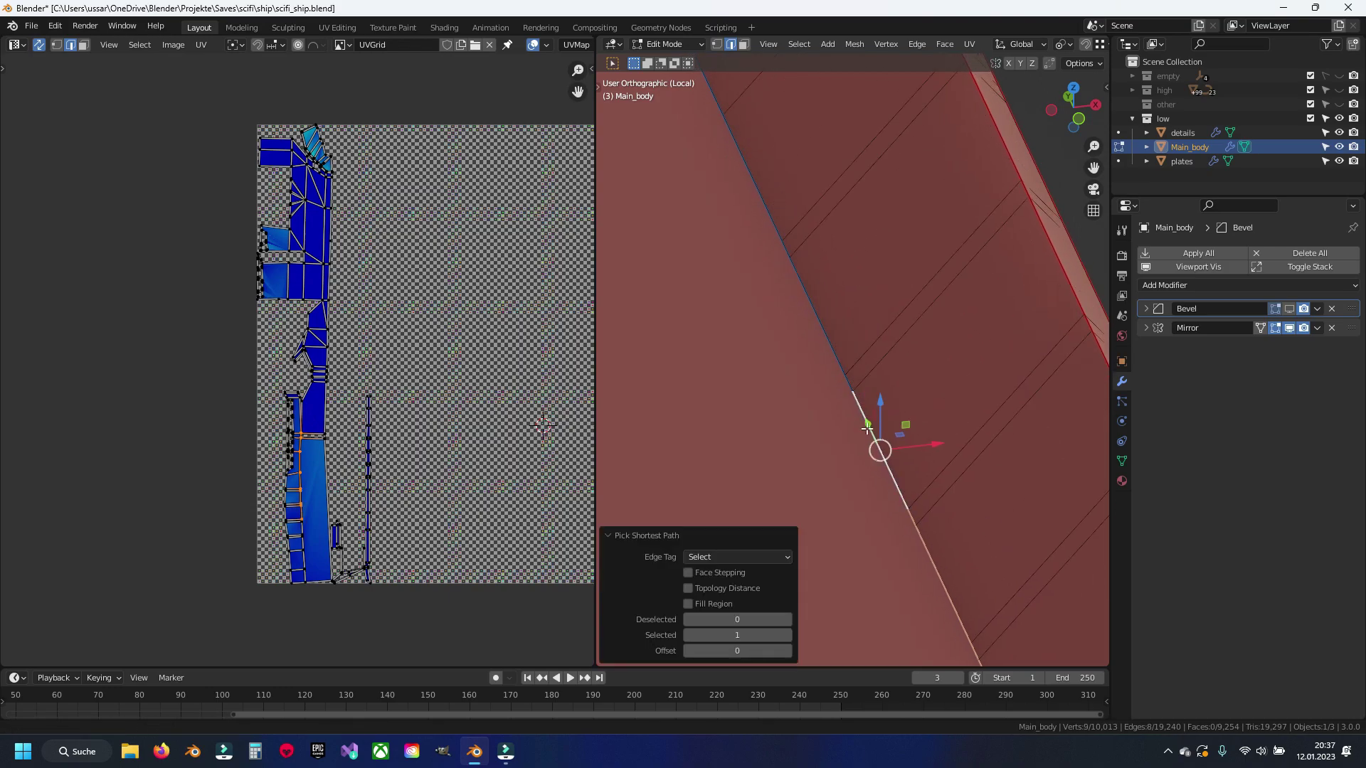
ctrl+click(747, 187)
shift+middle_drag(882, 447, 894, 433)
ctrl+click(791, 191)
key(ctrl+e)
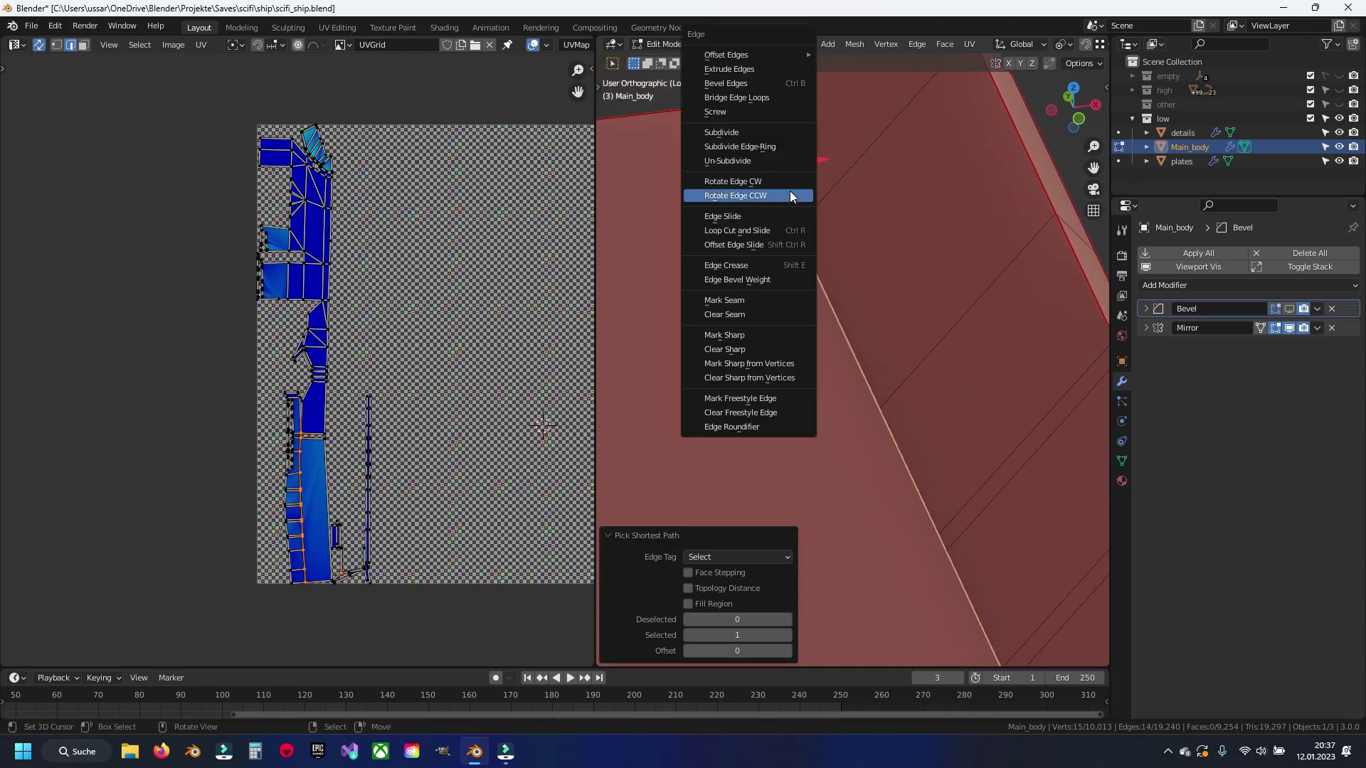
click(754, 302)
Step: Select the connected hull region and unwrap it, then redo the unwrap
scroll(756, 304, down, 4)
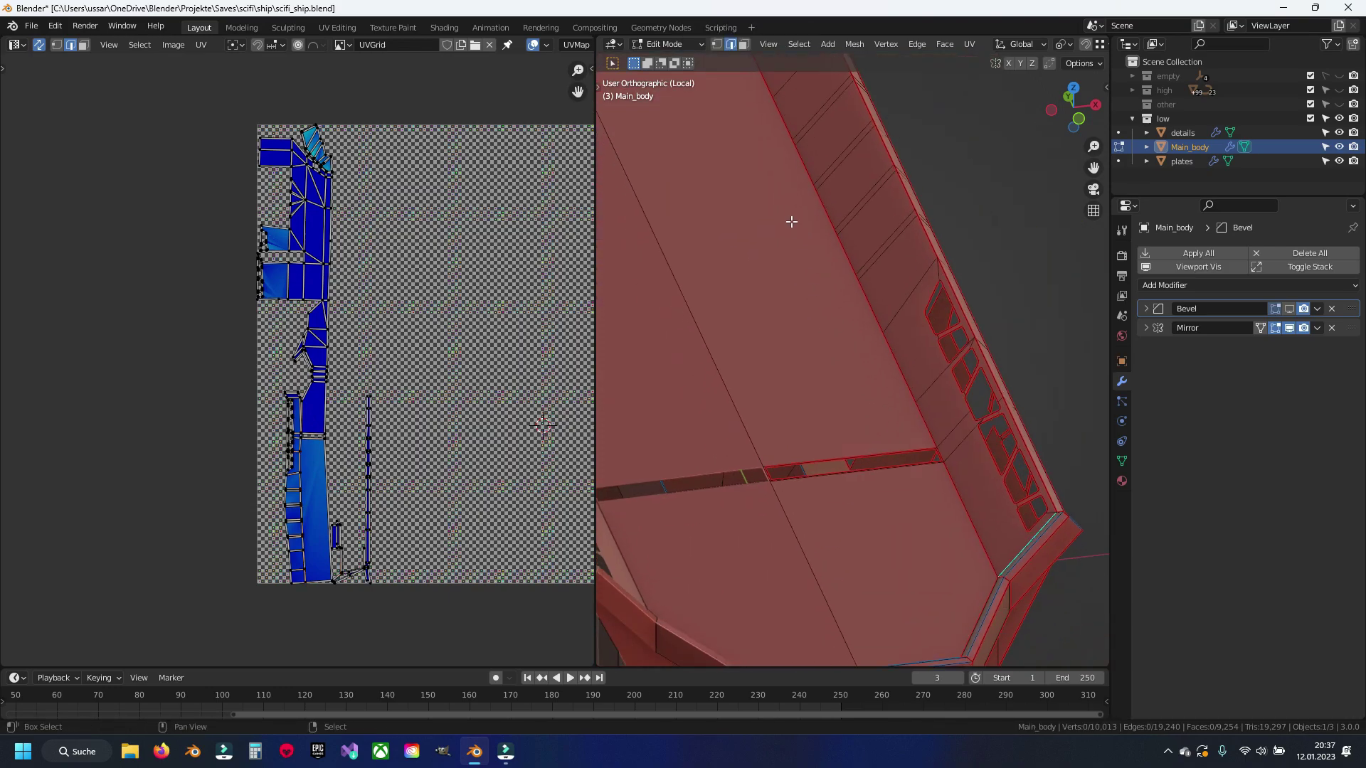
key(l)
key(u)
click(910, 355)
key(alt+a)
key(ctrl+l)
key(u)
click(857, 335)
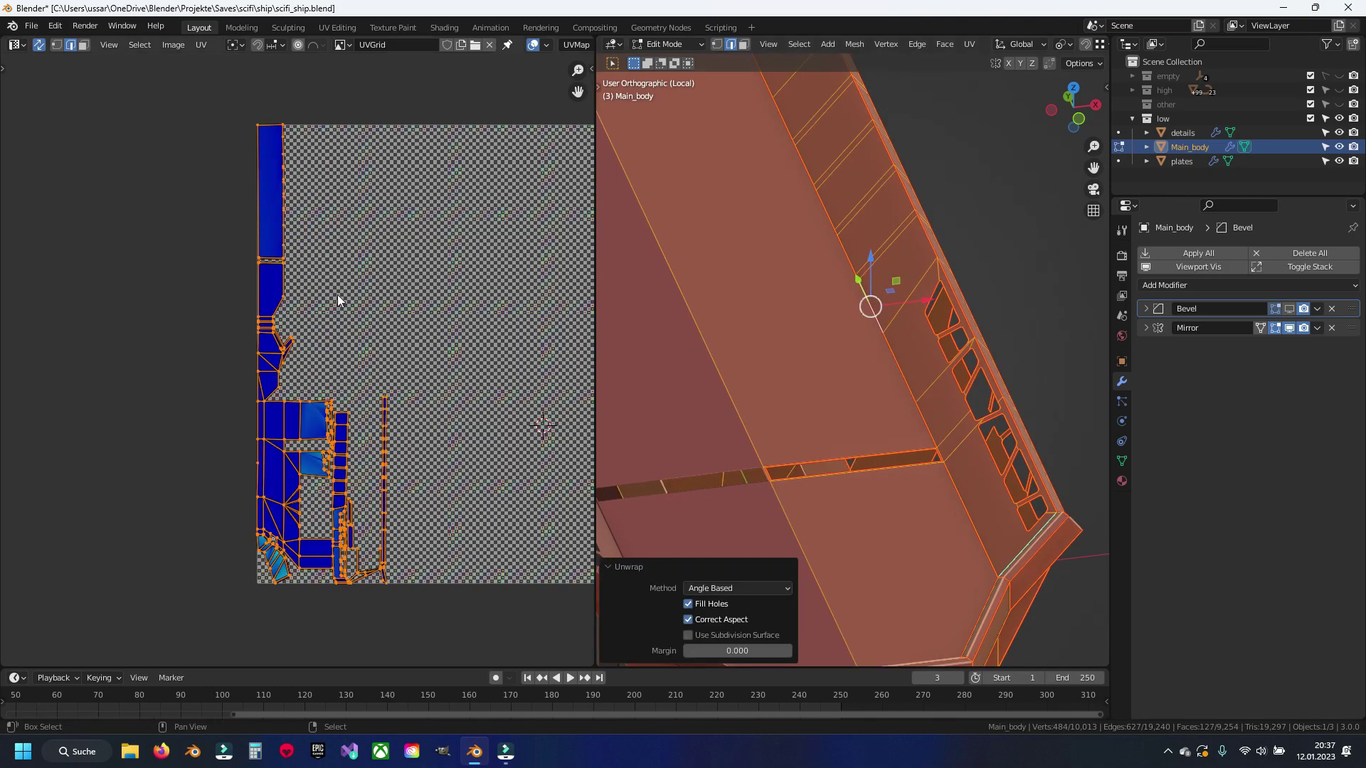
Step: Inspect the new UV islands in the UV Editor and select a single hull edge
scroll(337, 295, up, 1)
scroll(314, 220, up, 2)
scroll(331, 326, up, 2)
mouse_move(313, 370)
middle_down()
mouse_move(277, 442)
mouse_move(316, 288)
middle_up()
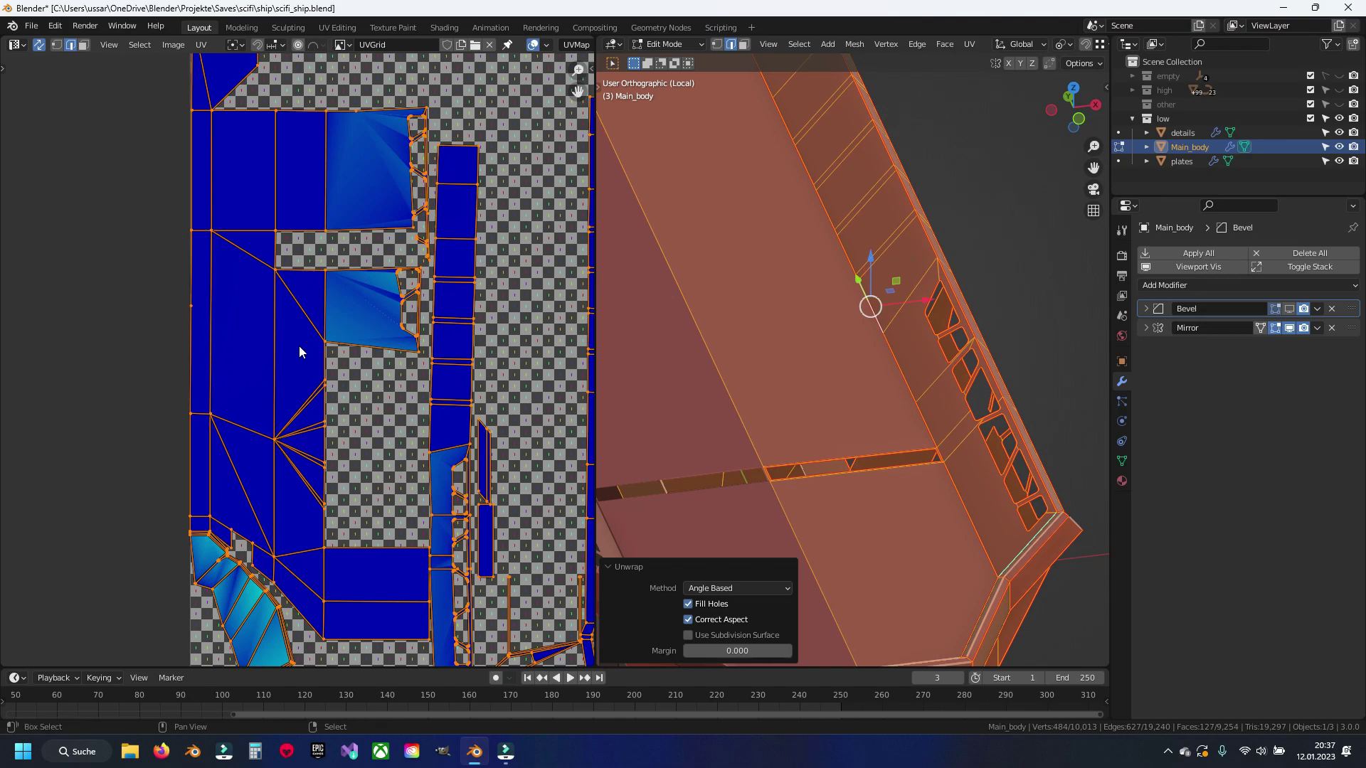
mouse_move(300, 351)
middle_down()
mouse_move(305, 168)
mouse_move(336, 347)
middle_up()
click(335, 347)
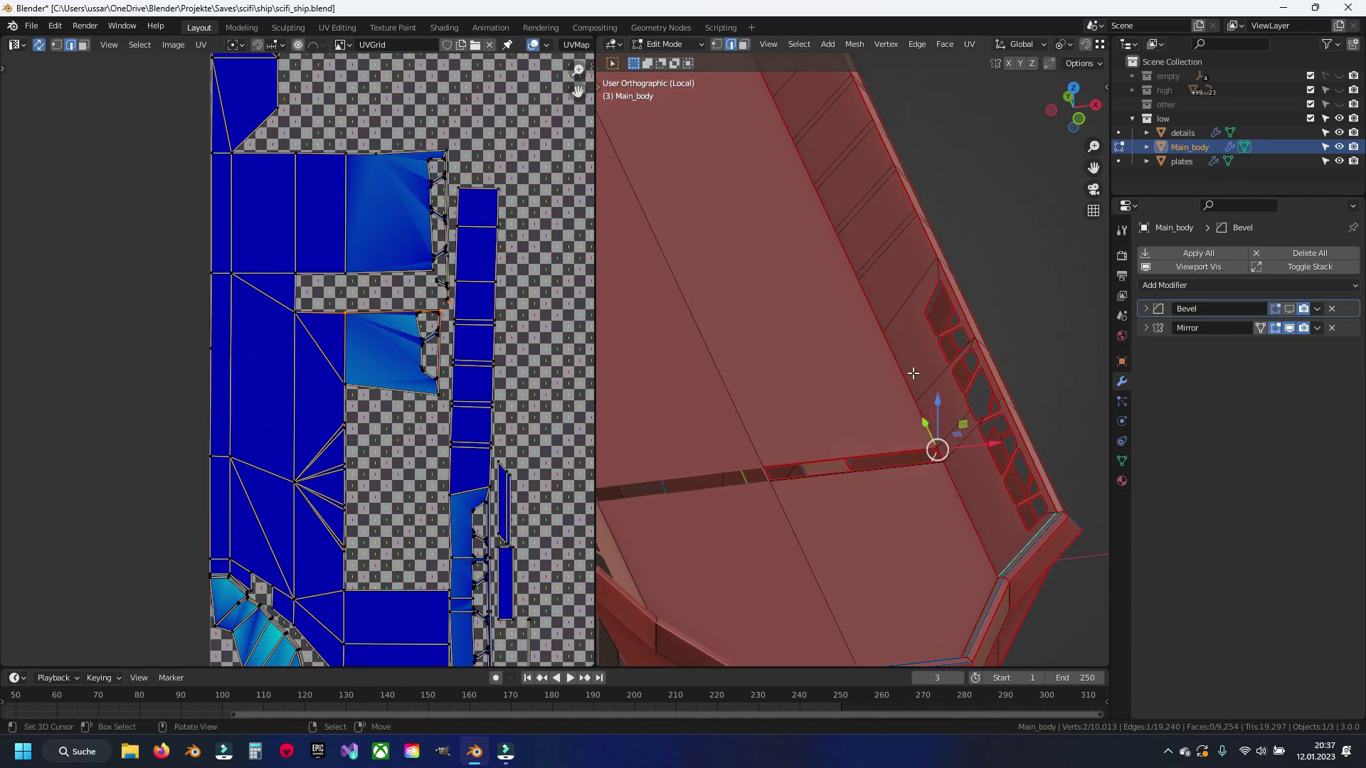
Step: Orbit around the hull to inspect its side, top and underside
middle_drag(914, 373, 762, 272)
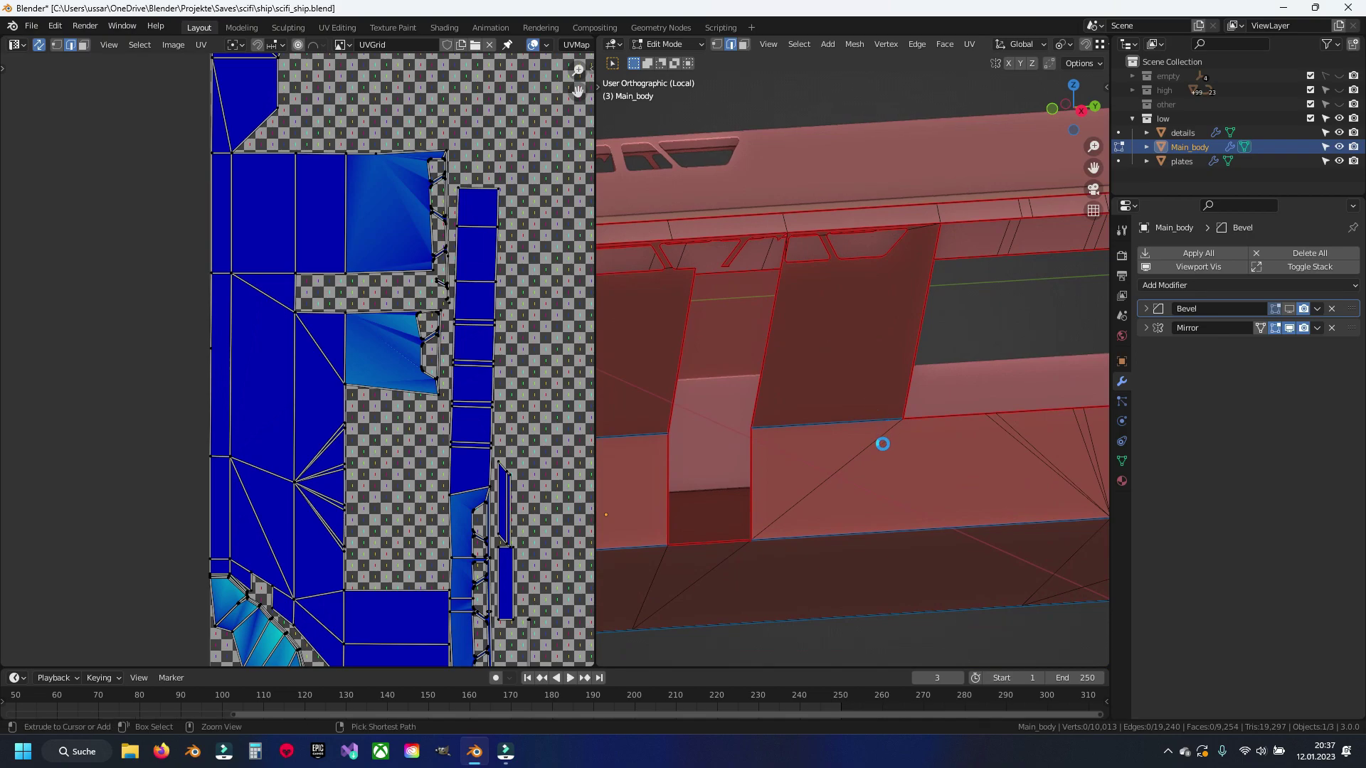
mouse_move(883, 444)
middle_down()
mouse_move(942, 280)
mouse_move(826, 320)
middle_up()
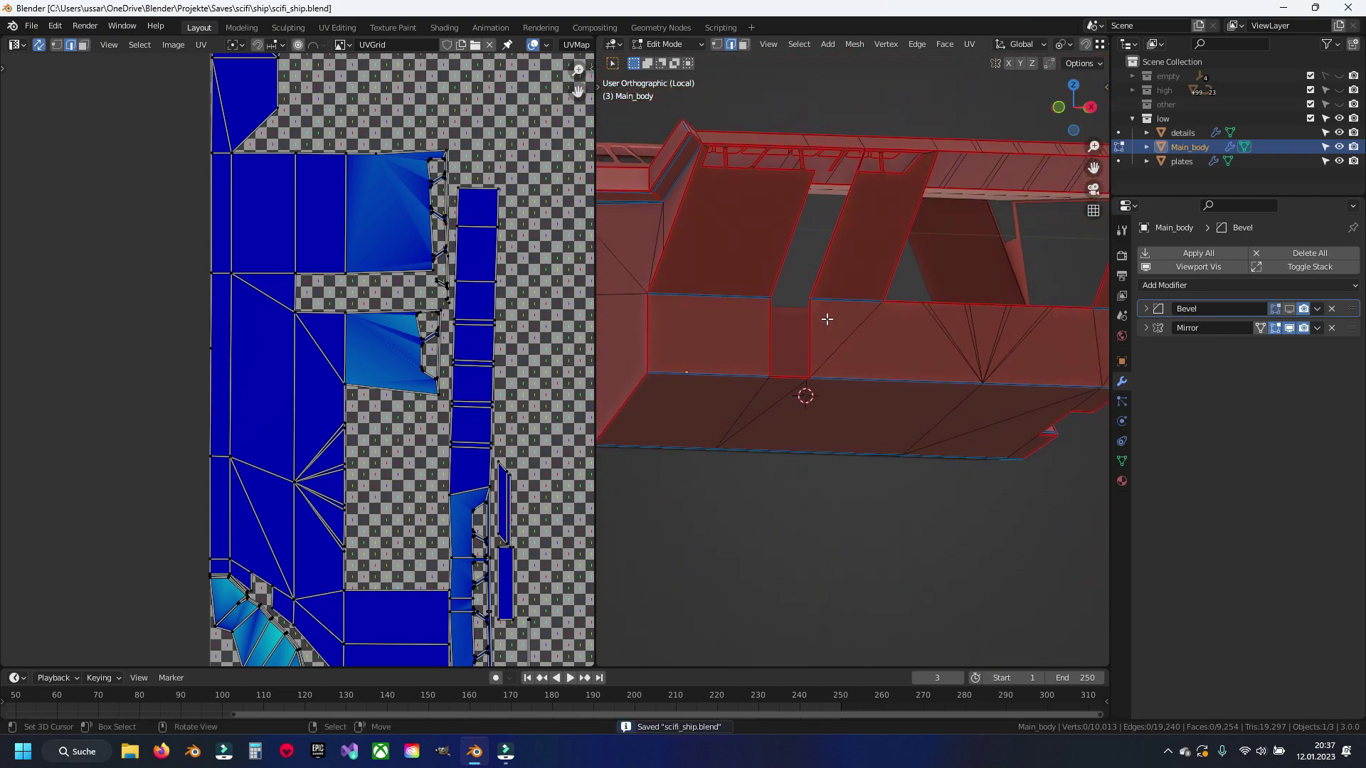
mouse_move(949, 335)
middle_down()
mouse_move(963, 323)
mouse_move(965, 345)
middle_up()
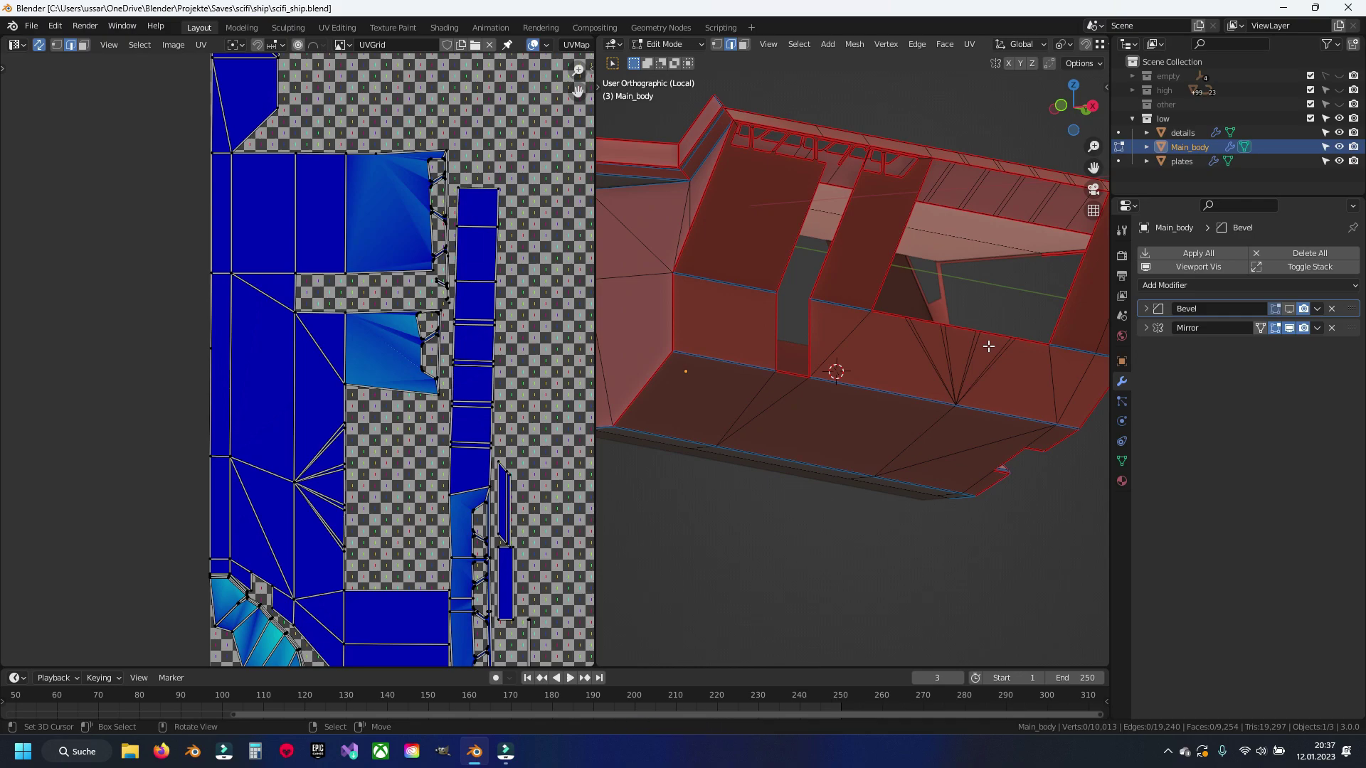
mouse_move(986, 352)
middle_down()
mouse_move(894, 202)
mouse_move(869, 263)
mouse_move(1004, 361)
middle_up()
scroll(410, 376, down, 2)
scroll(411, 376, up, 3)
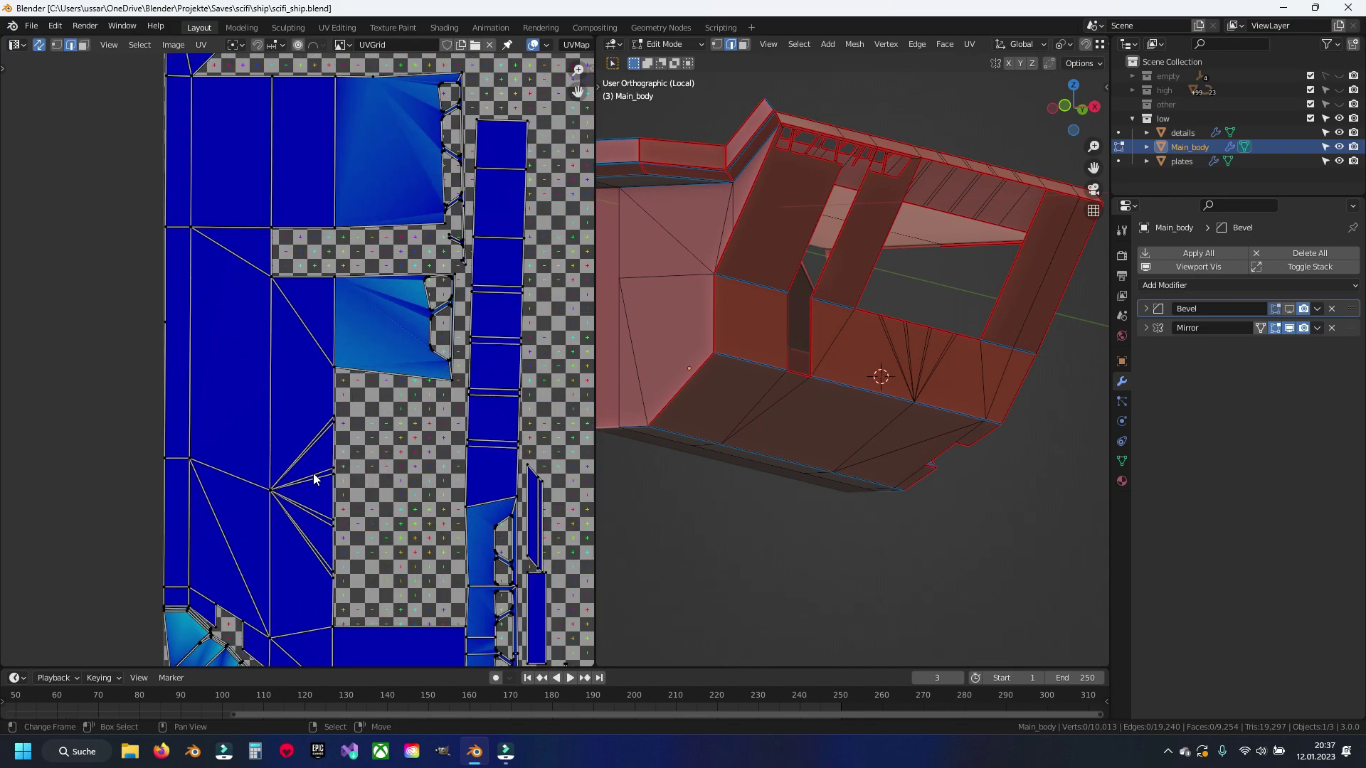
scroll(373, 349, down, 2)
scroll(379, 413, down, 2)
Step: Zoom and pan the UV view over to the triangle strip
scroll(379, 412, down, 2)
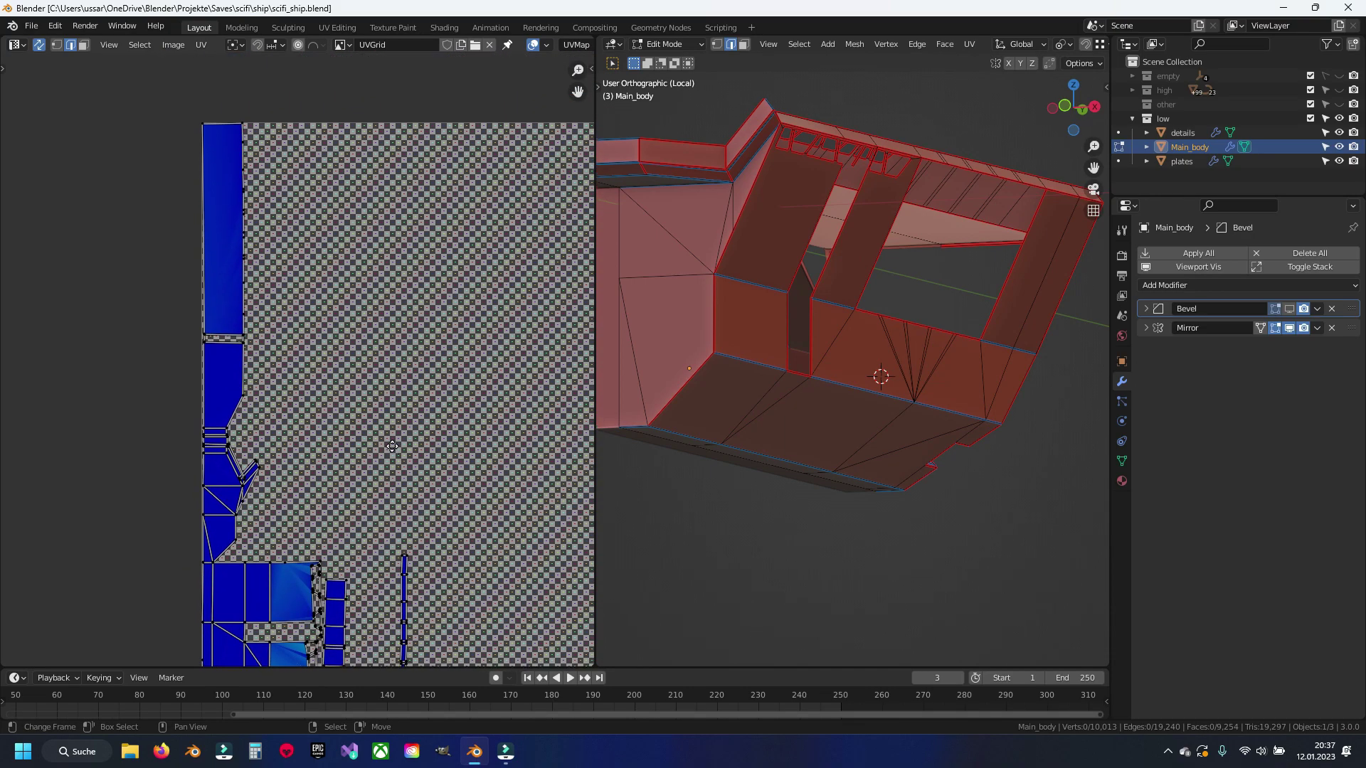
scroll(378, 413, down, 1)
scroll(356, 441, up, 2)
scroll(305, 412, up, 2)
scroll(284, 395, up, 2)
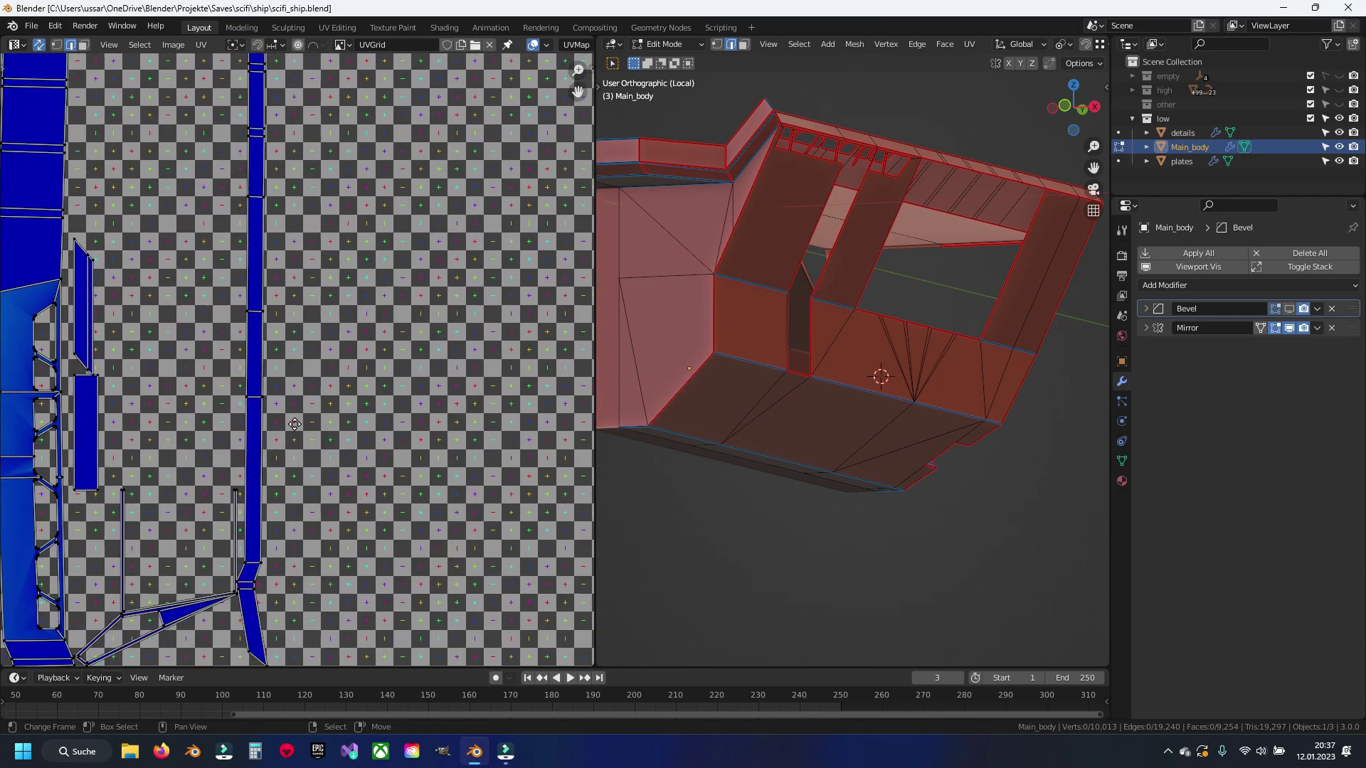
scroll(259, 378, up, 1)
scroll(260, 379, up, 2)
scroll(338, 388, up, 2)
scroll(398, 398, up, 1)
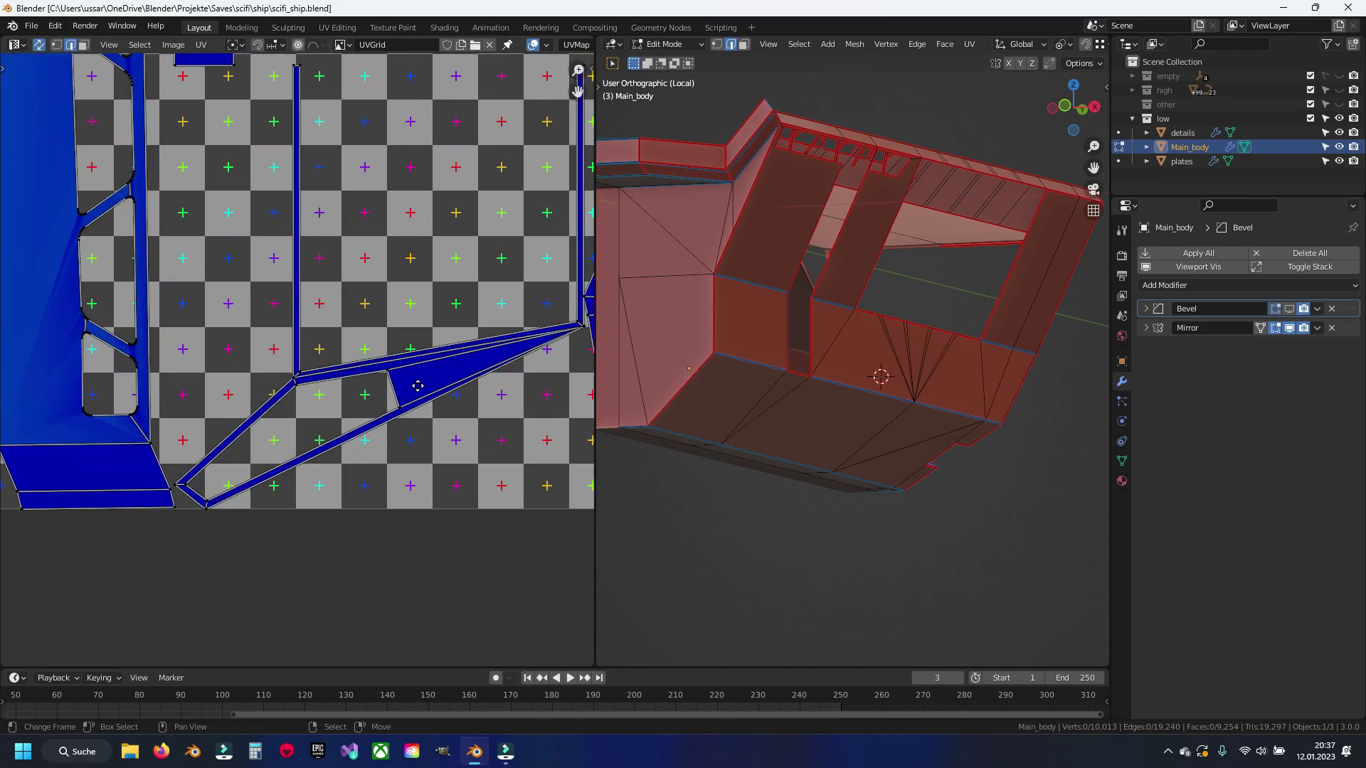
mouse_move(469, 385)
middle_down()
mouse_move(202, 411)
mouse_move(314, 399)
middle_up()
scroll(313, 397, down, 1)
Step: Select the edge at the bevel corner, then dismiss the edge menu
mouse_move(712, 405)
middle_down()
mouse_move(894, 472)
mouse_move(680, 390)
middle_up()
scroll(944, 411, up, 3)
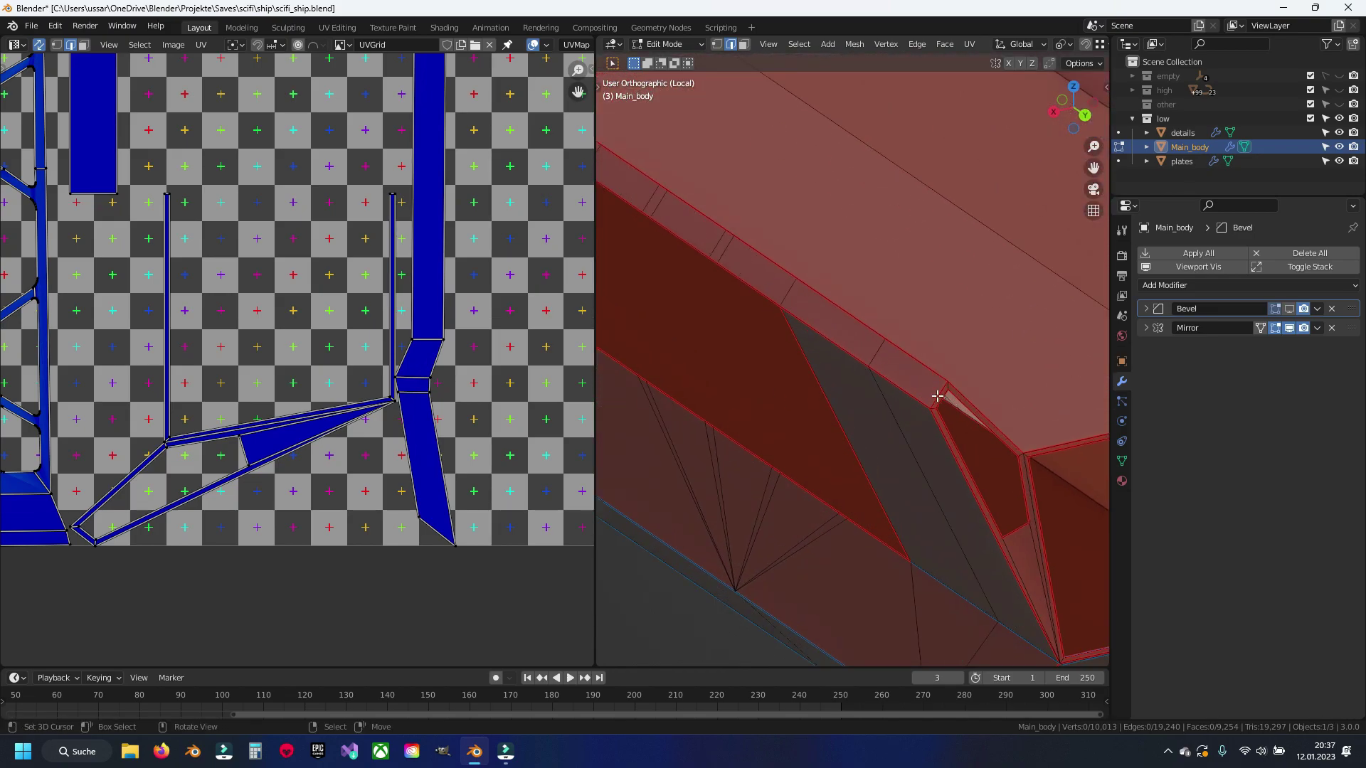
click(938, 399)
key(ctrl+e)
click(880, 421)
Step: Select the entire Main_body mesh, unwrap it, and inspect the new UV islands
key(a)
key(u)
click(884, 393)
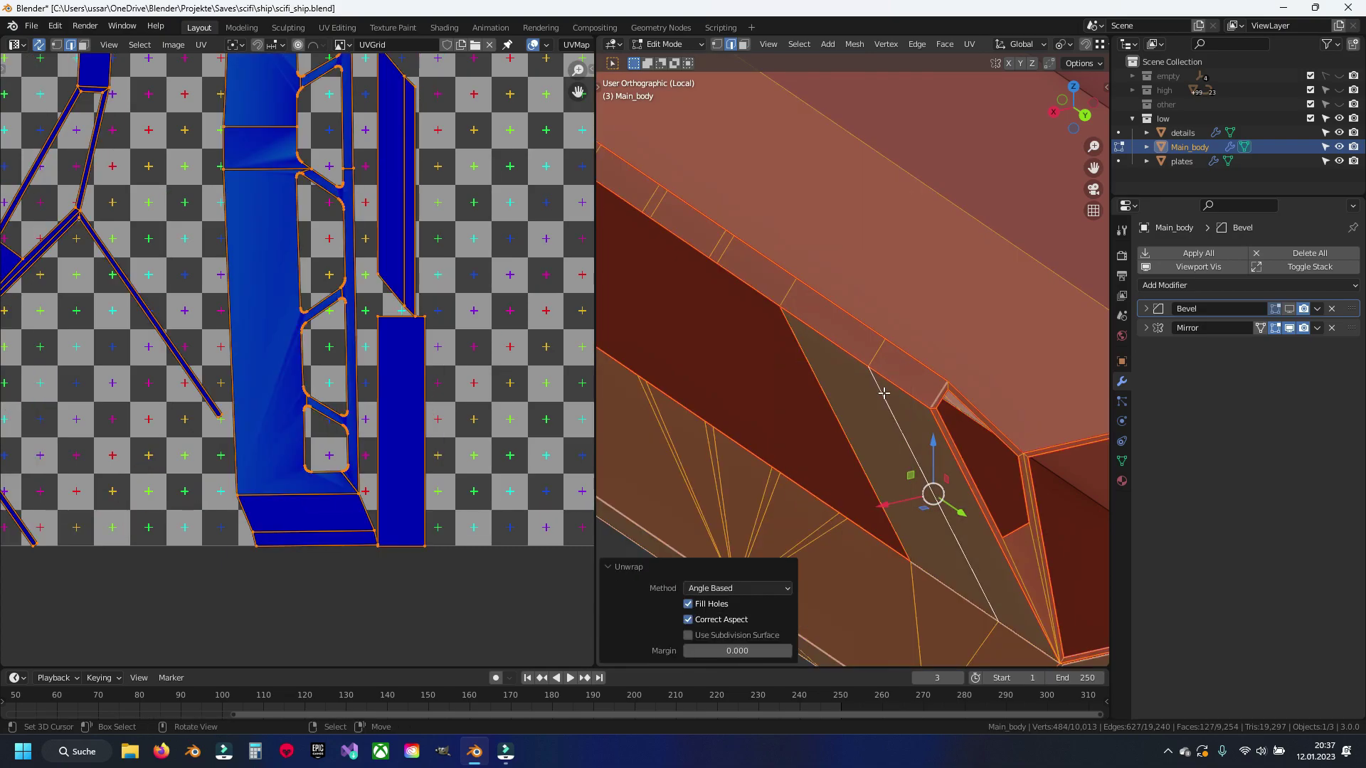
scroll(429, 314, down, 2)
middle_drag(331, 242, 400, 270)
scroll(399, 271, up, 2)
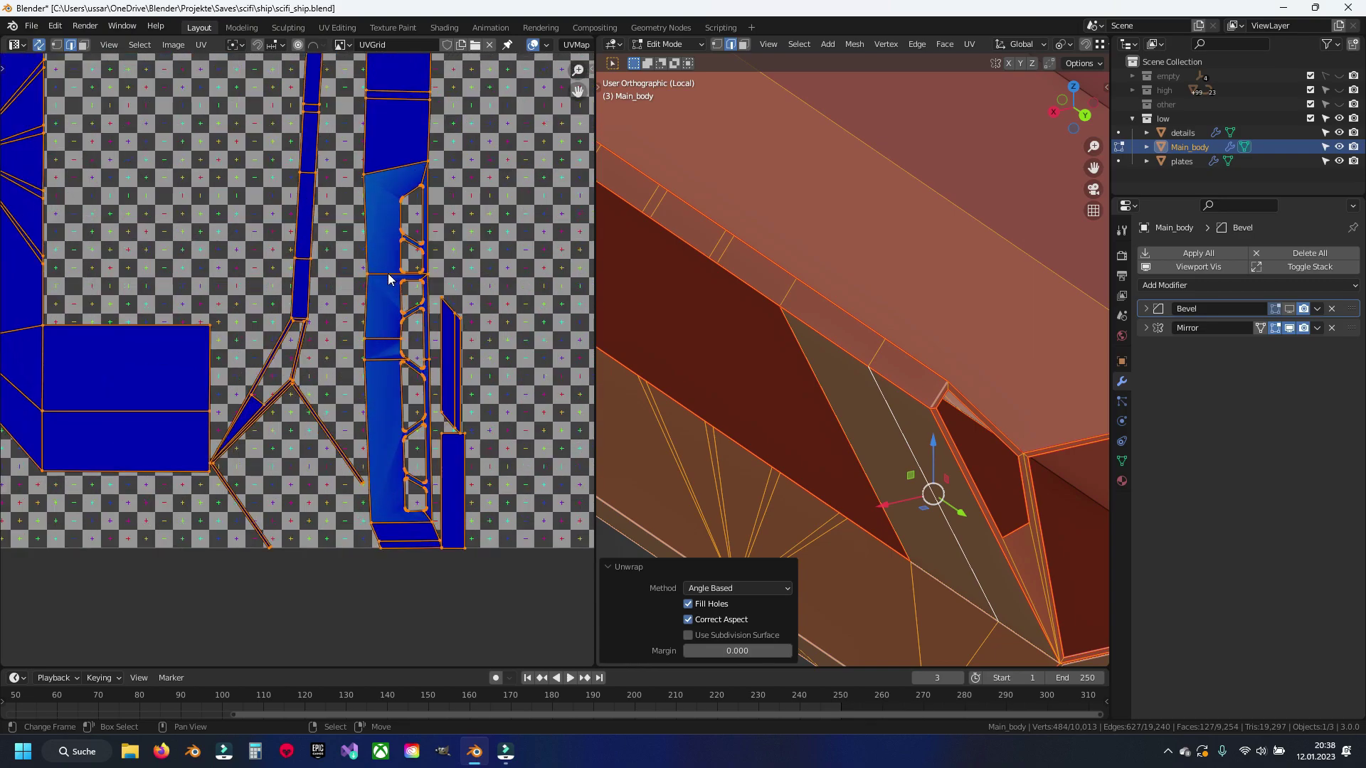
scroll(402, 267, down, 2)
Step: Deselect everything and frame the view on the selected edge around the ship
key(alt+a)
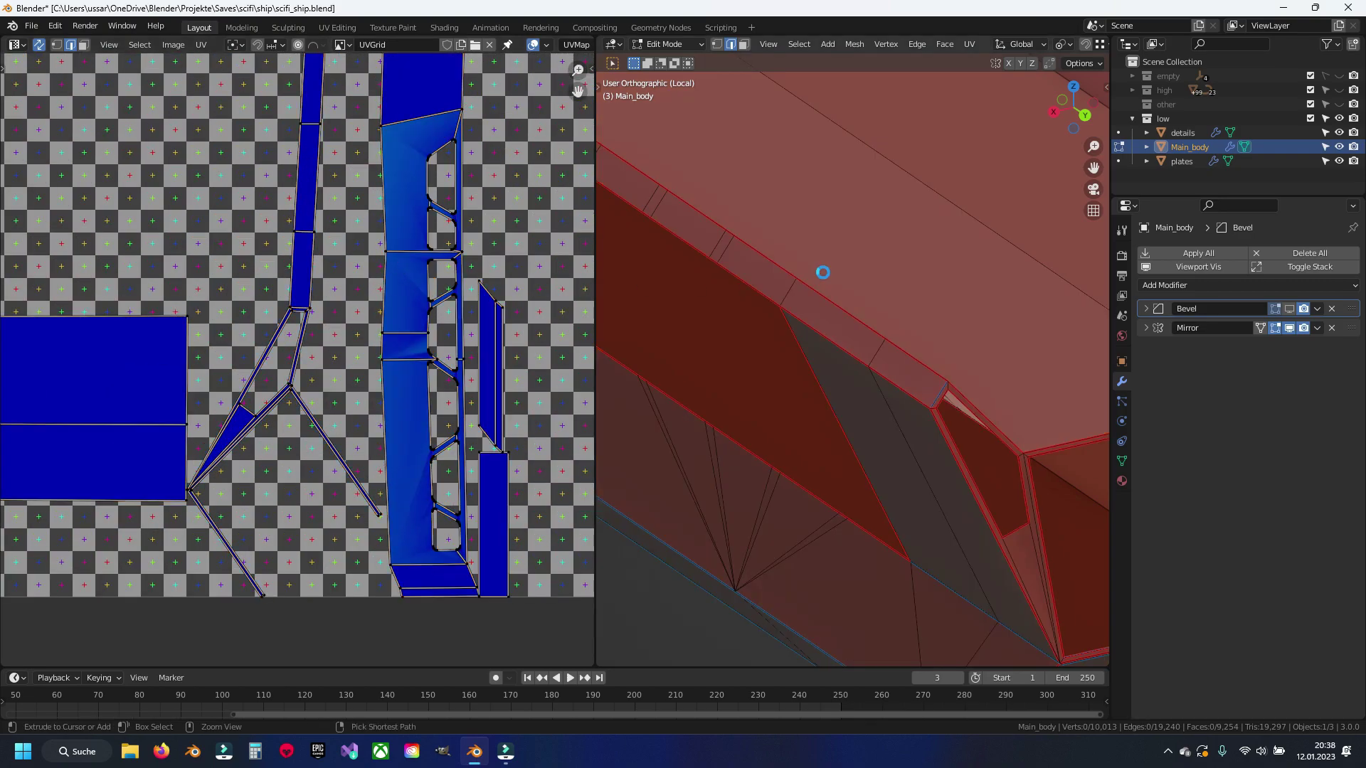
scroll(165, 308, up, 1)
ctrl+scroll(167, 384, up, 3)
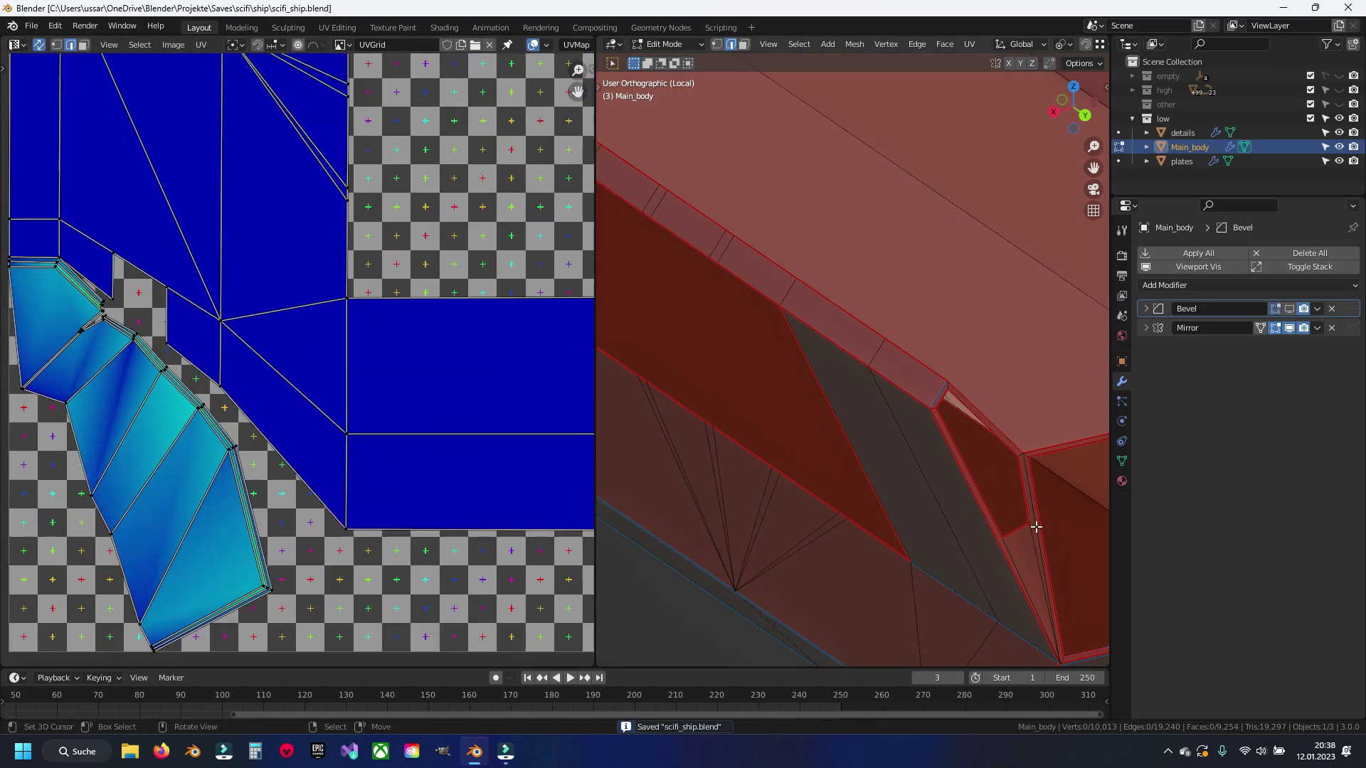
scroll(1036, 526, down, 8)
mouse_move(799, 452)
middle_down()
mouse_move(897, 471)
mouse_move(731, 365)
mouse_move(984, 417)
mouse_move(792, 322)
middle_up()
scroll(767, 377, up, 5)
key(KP_Decimal)
scroll(743, 378, down, 3)
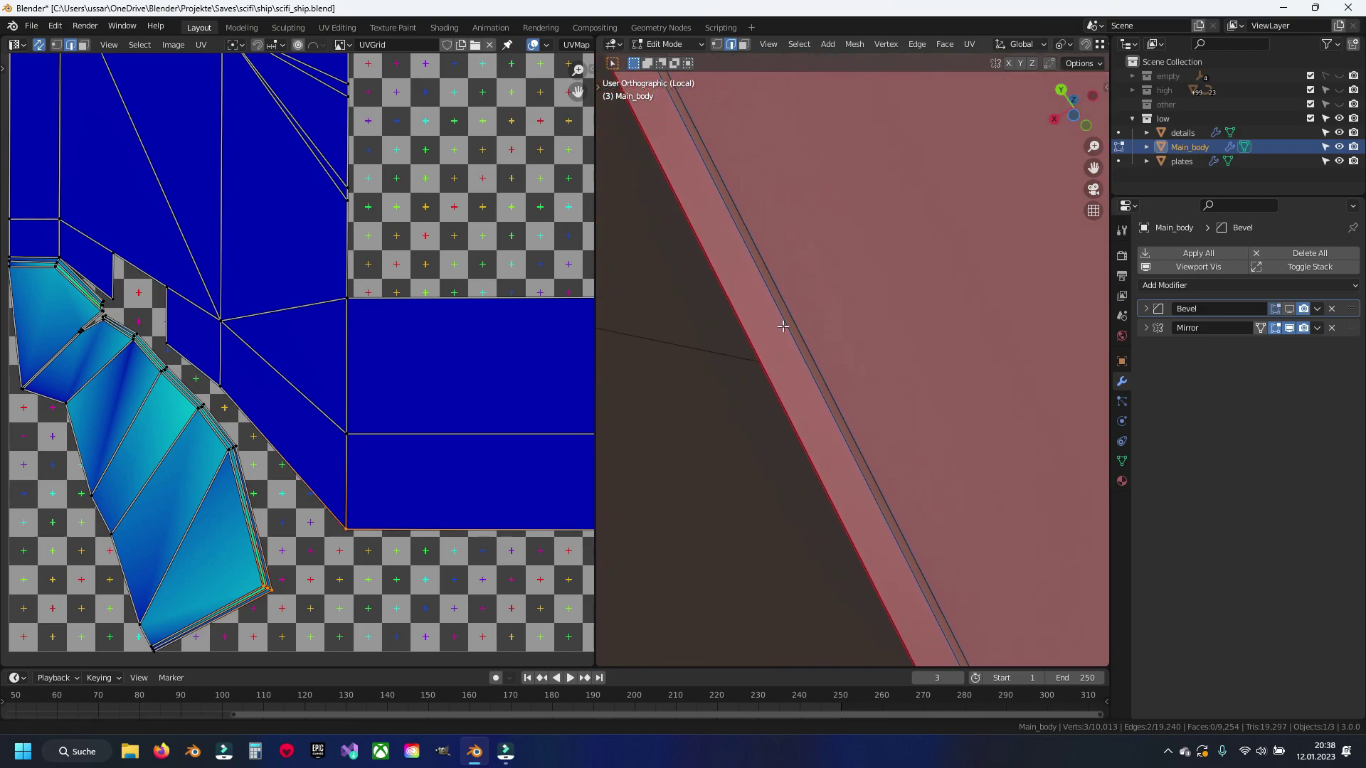
scroll(793, 322, down, 3)
Step: Add the edges along the bevelled corner to the selection
middle_drag(793, 322, 823, 421)
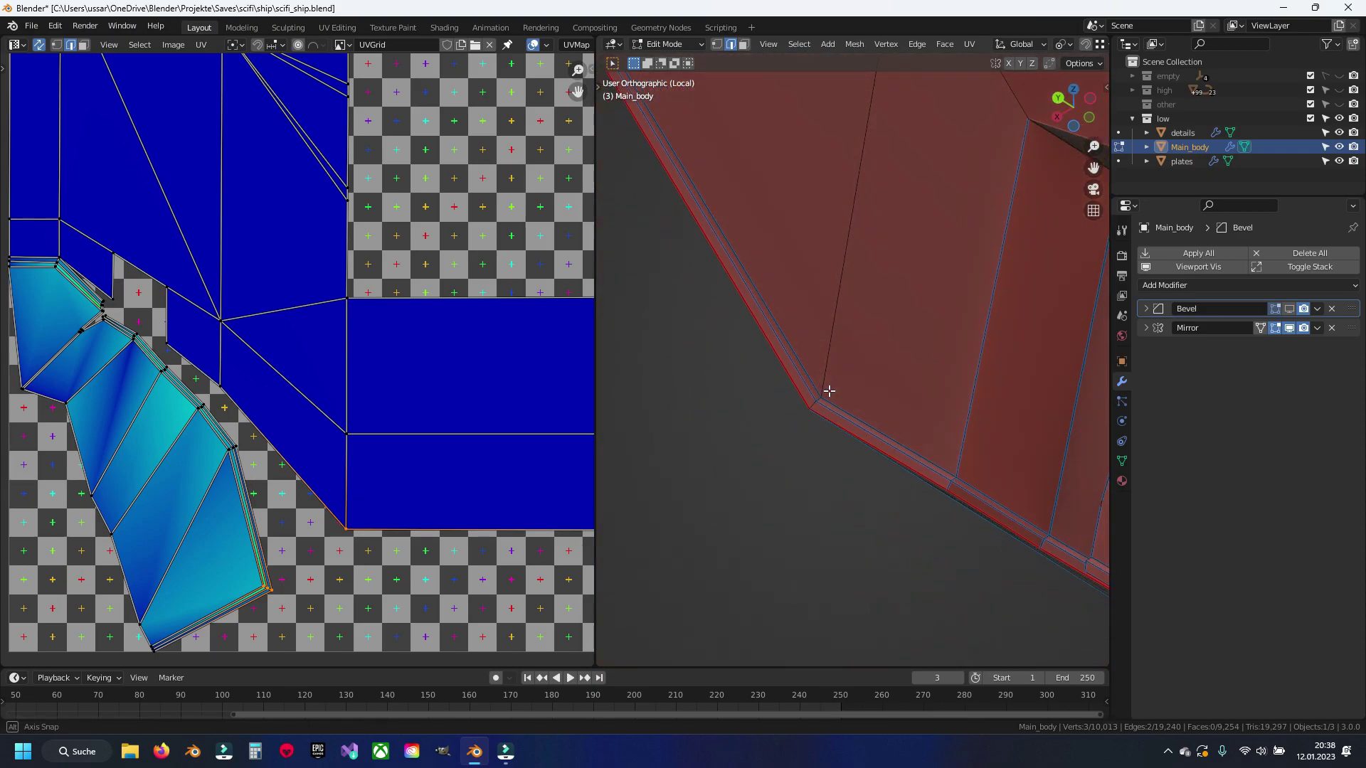
scroll(824, 422, up, 6)
shift+click(732, 352)
scroll(1073, 536, down, 7)
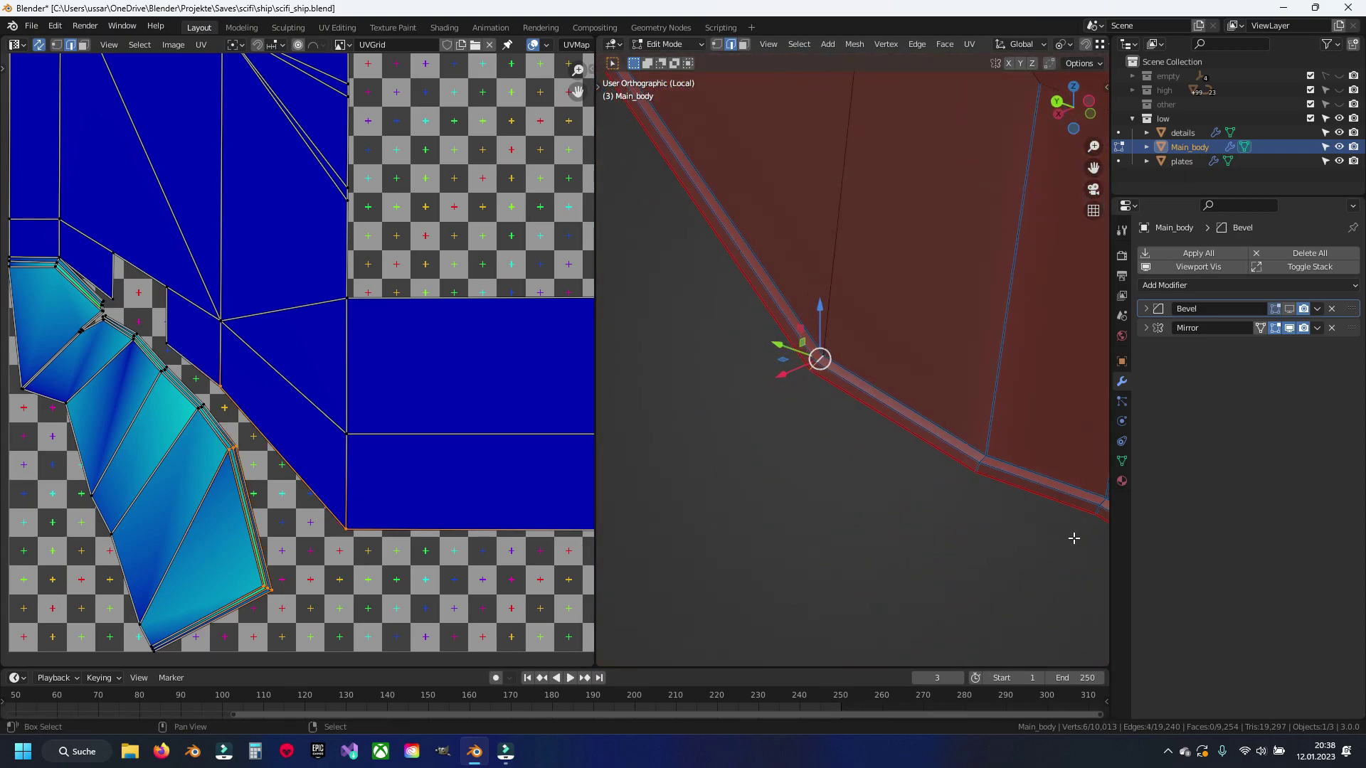
shift+middle_drag(1073, 536, 610, 260)
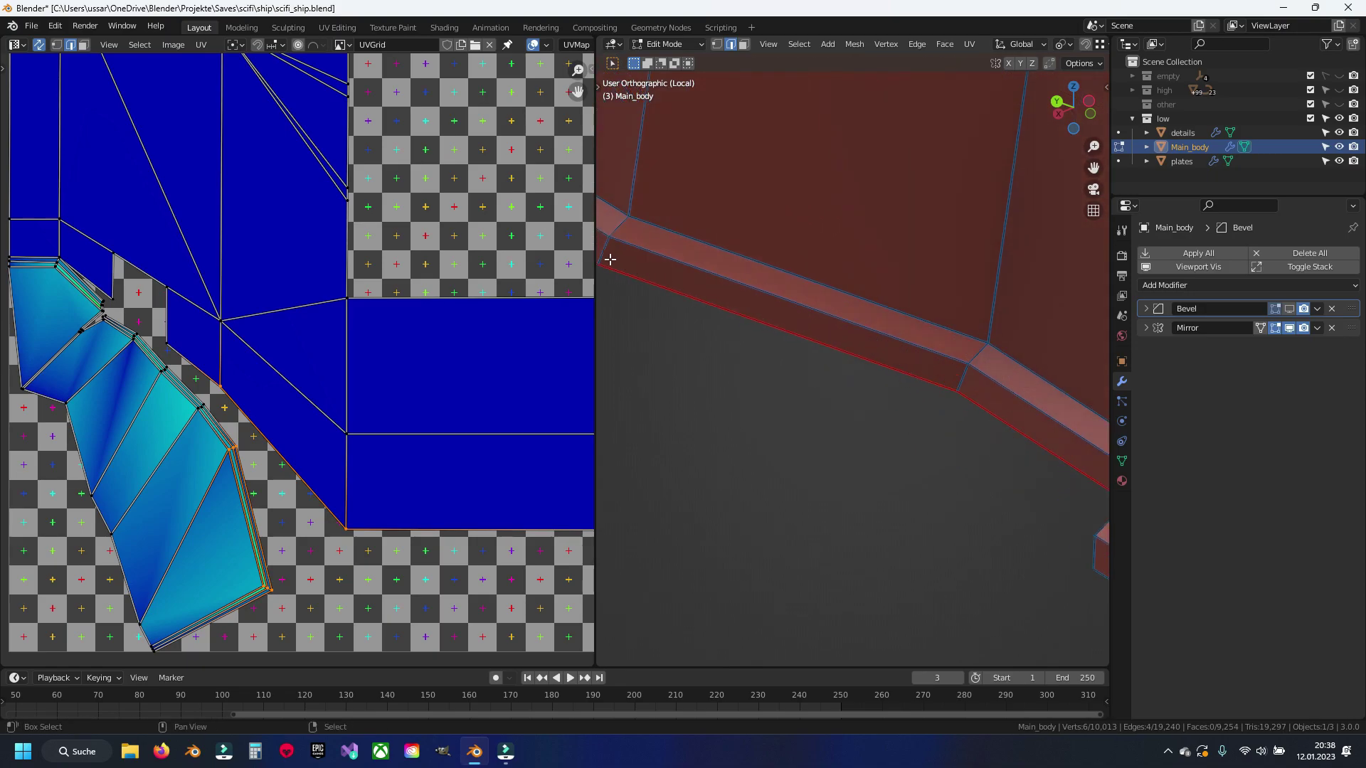
shift+click(979, 360)
scroll(979, 359, down, 3)
Step: Mark the selected bevelled corner edges as UV seams
mouse_move(979, 360)
middle_down()
mouse_move(946, 478)
mouse_move(933, 436)
mouse_move(855, 379)
middle_up()
scroll(855, 380, up, 3)
middle_drag(777, 269, 890, 389)
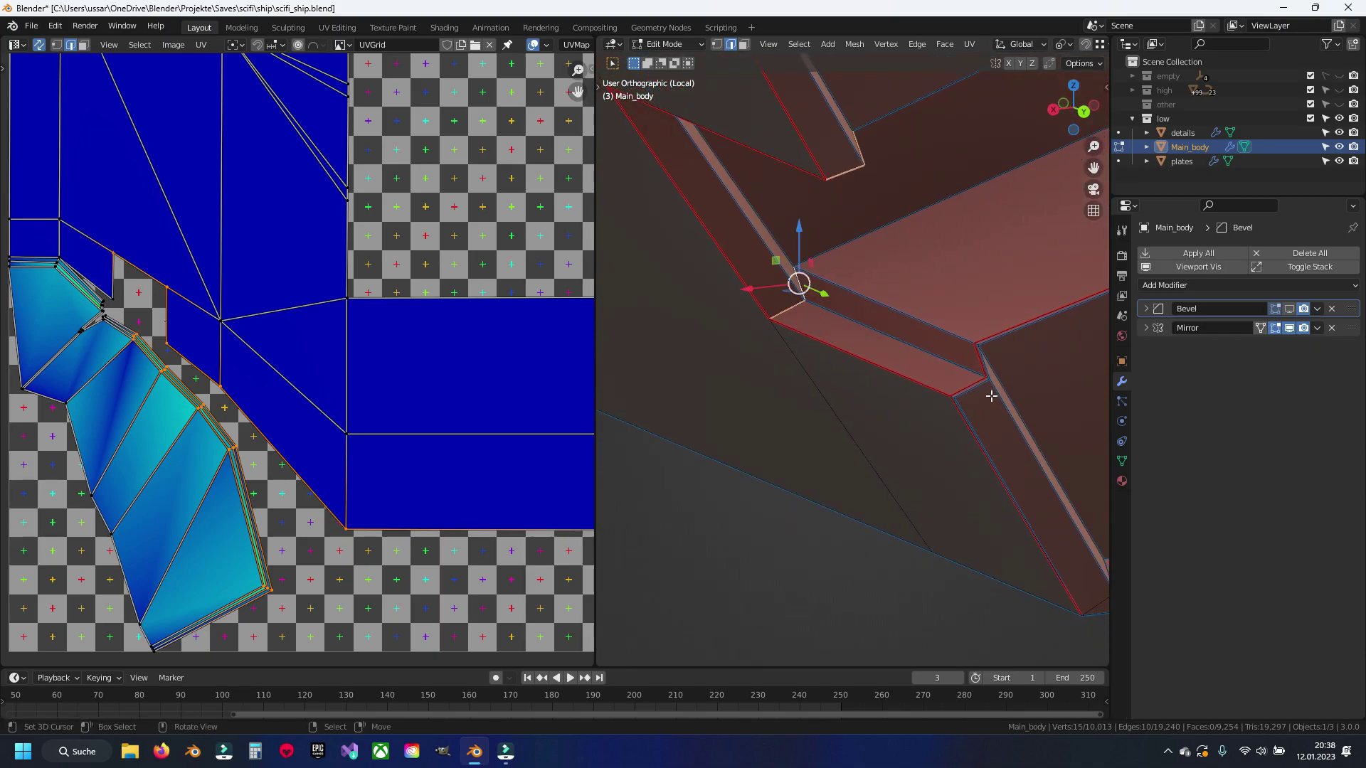
mouse_move(991, 396)
middle_down()
mouse_move(927, 268)
mouse_move(937, 199)
mouse_move(855, 440)
middle_up()
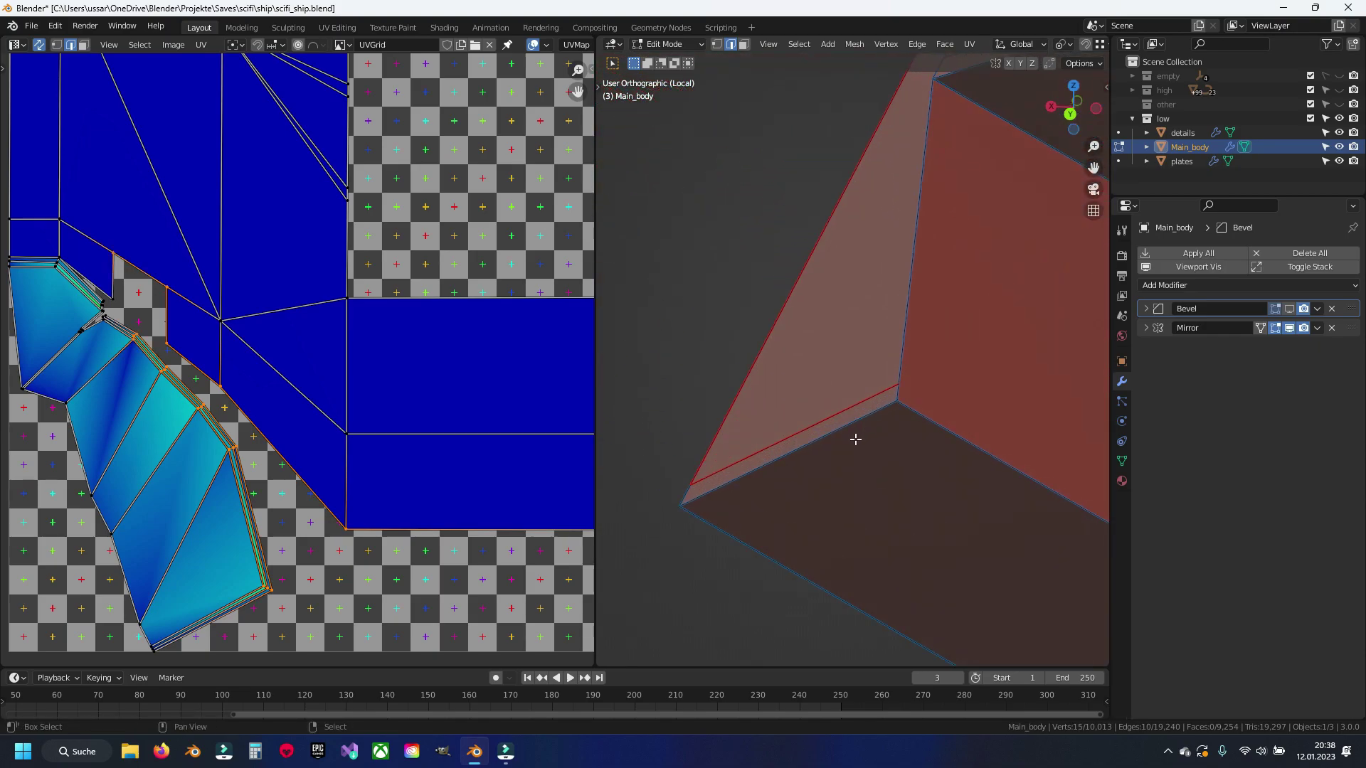
right_click(906, 334)
click(907, 331)
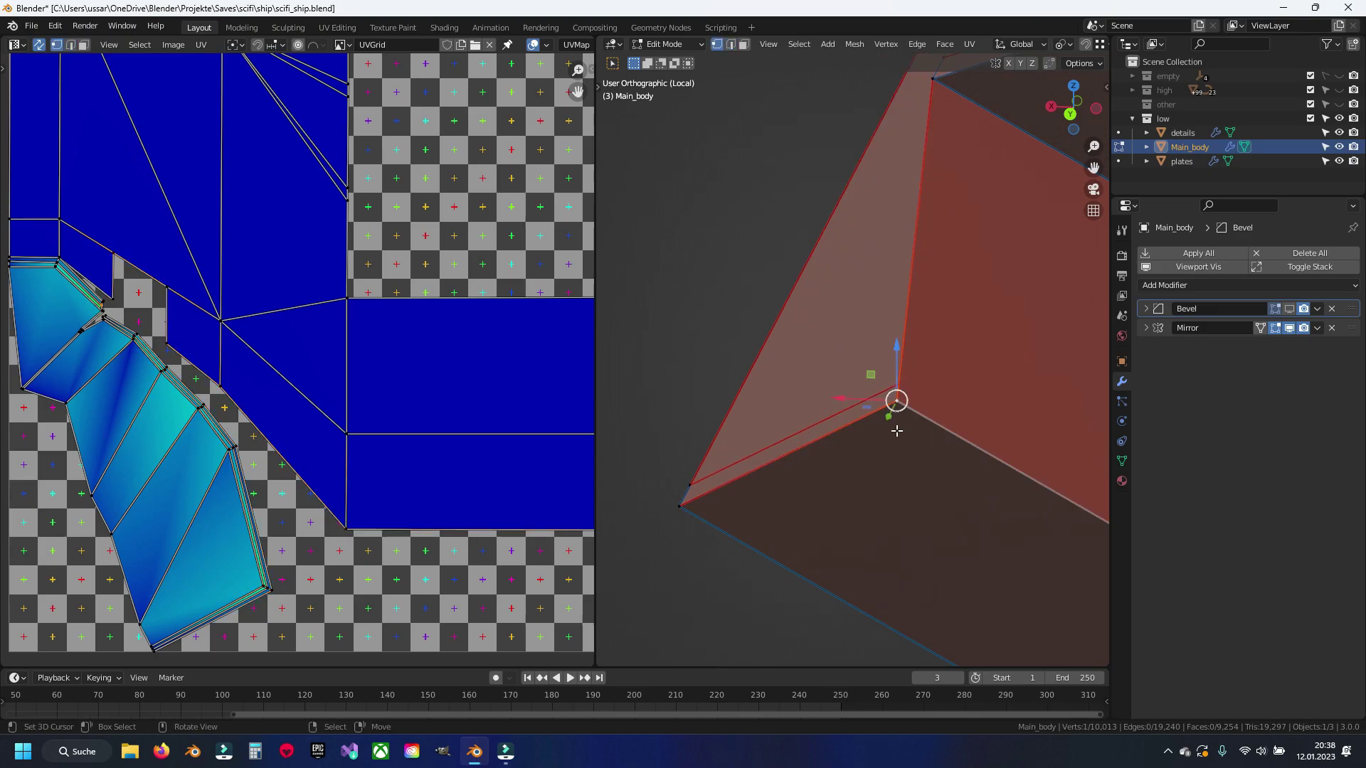
Step: Nudge the stray vertices along Y in X-ray, then merge the whole mesh by distance
shift+right_click(908, 377)
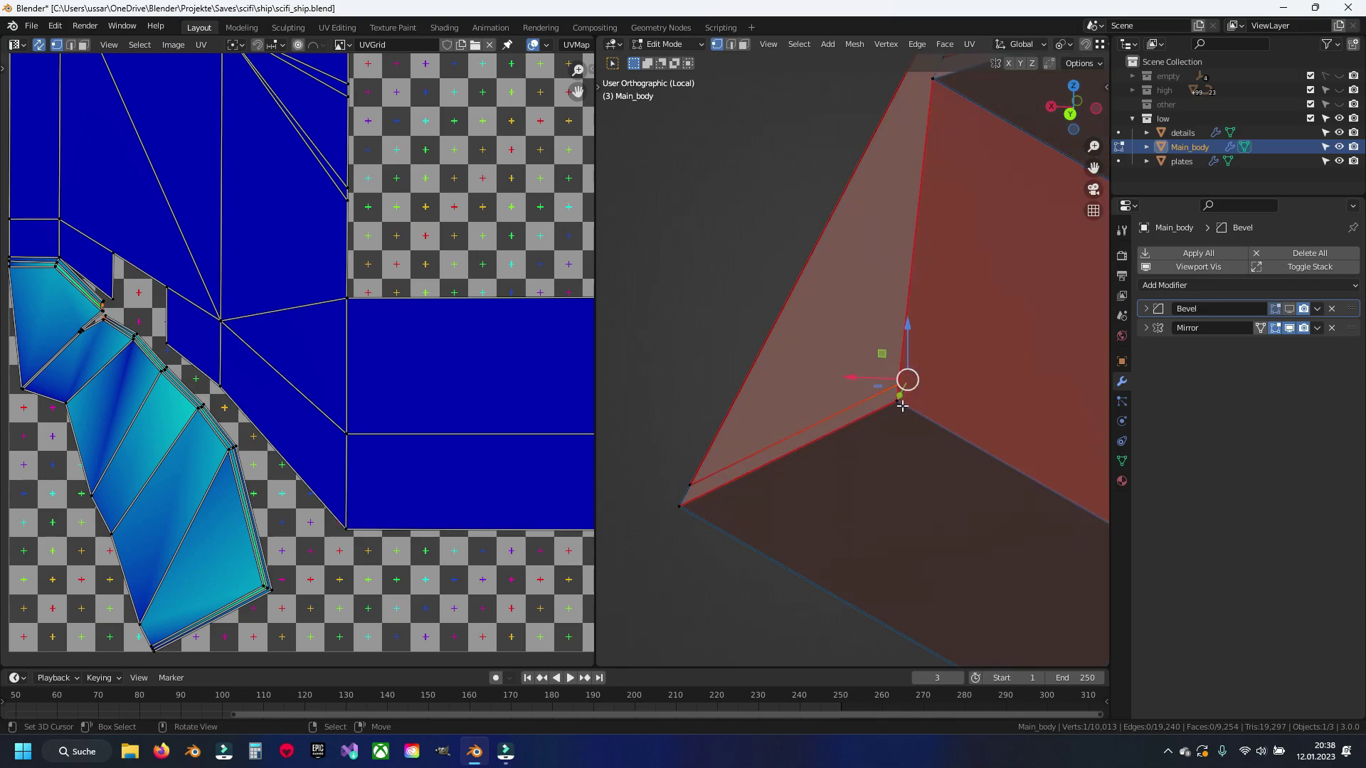
key(g)
key(y)
click(898, 398)
key(alt+z)
scroll(956, 294, down, 6)
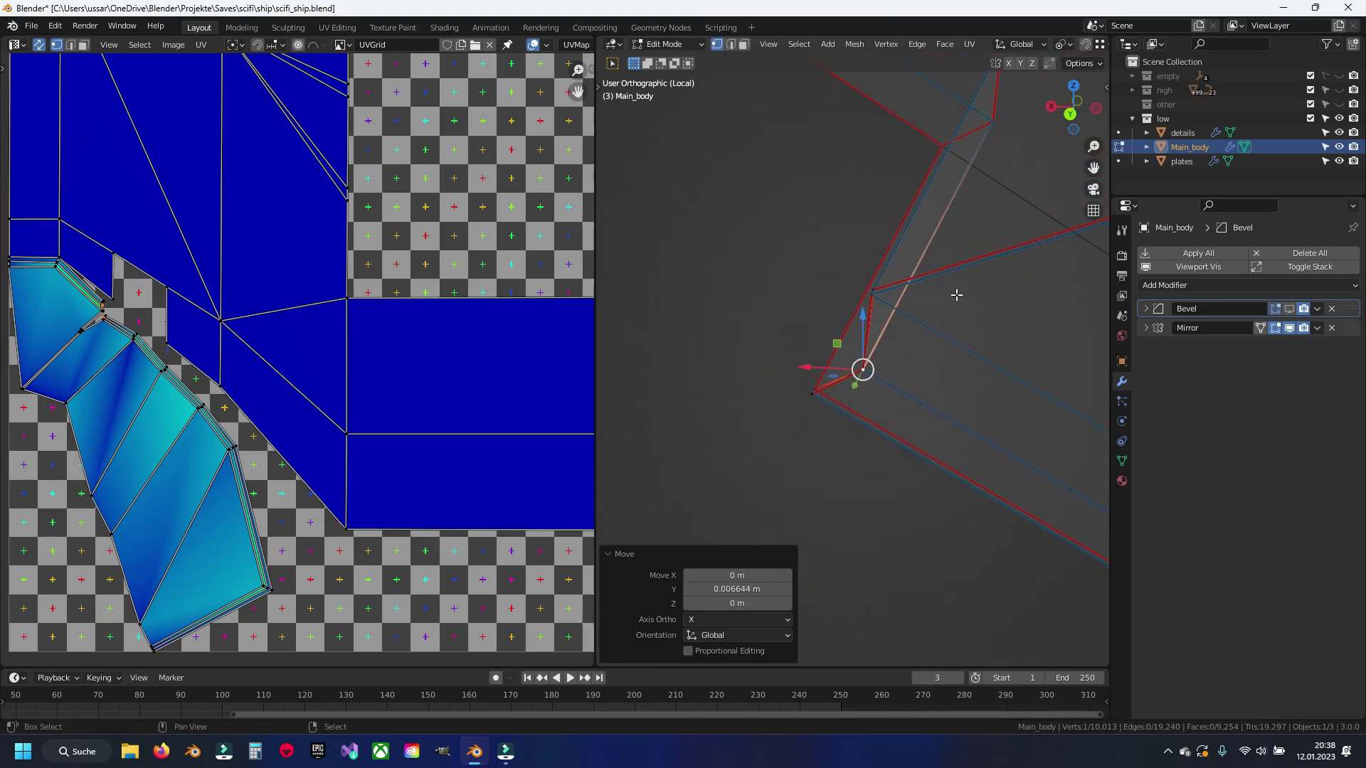
middle_drag(956, 295, 878, 506)
key(g)
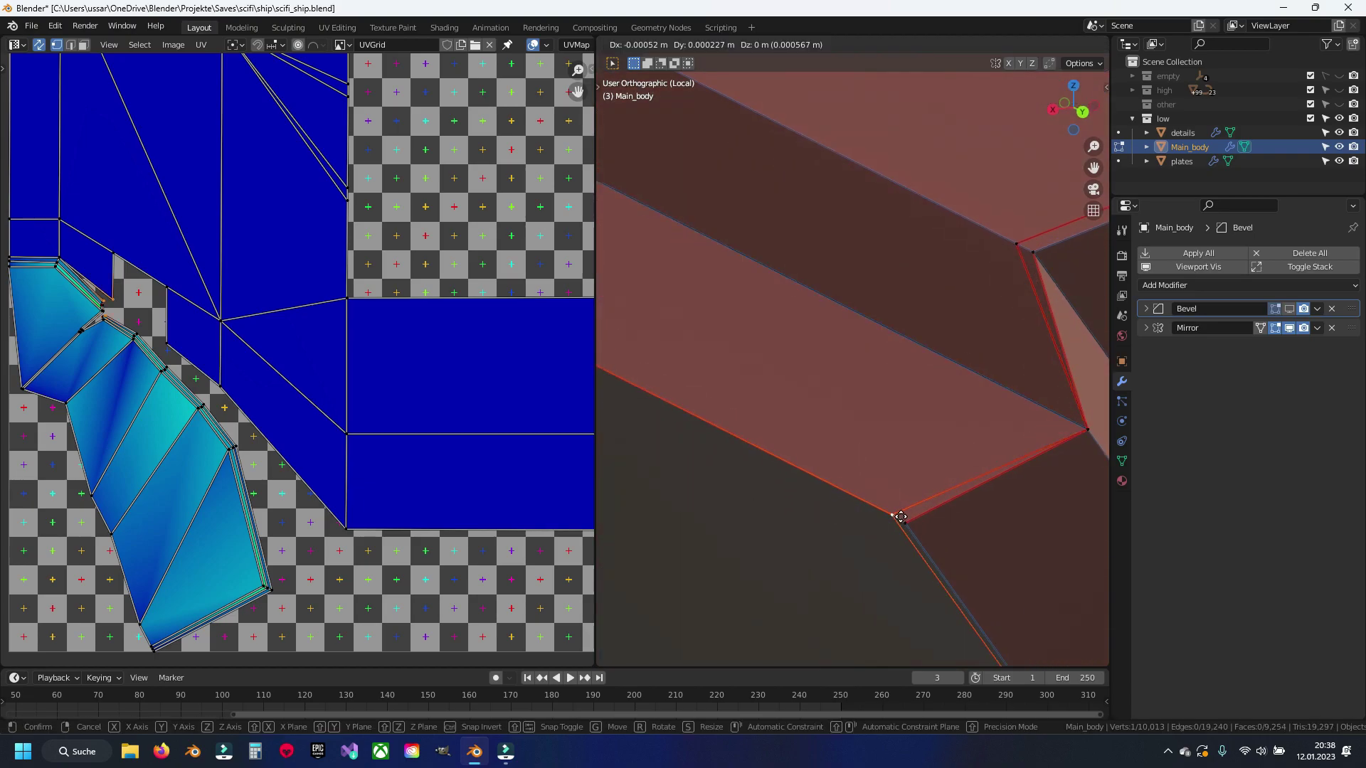
click(900, 518)
key(a)
key(q)
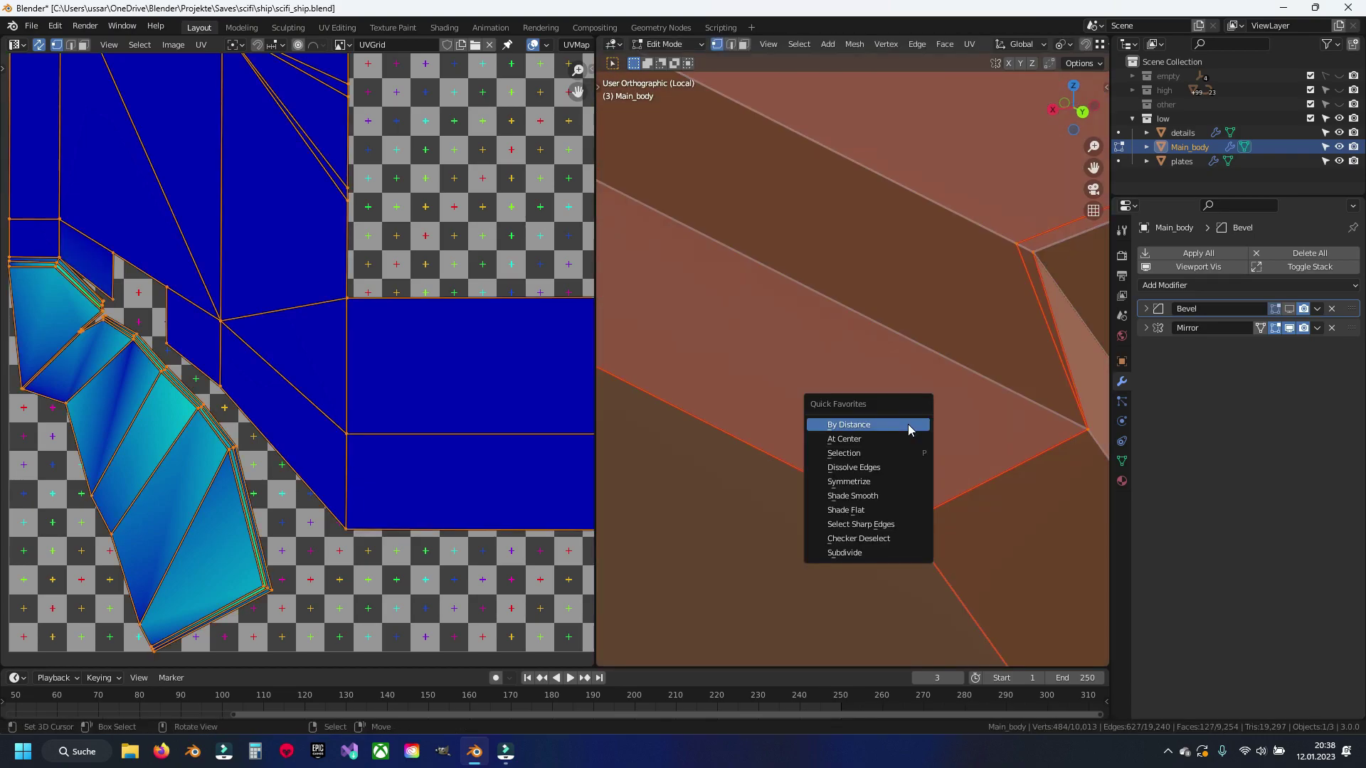
click(908, 427)
Step: Slide the corner vertex and the strip's top vertex along the Y axis
mouse_move(908, 425)
middle_down()
mouse_move(921, 403)
mouse_move(922, 416)
mouse_move(900, 420)
mouse_move(912, 321)
middle_up()
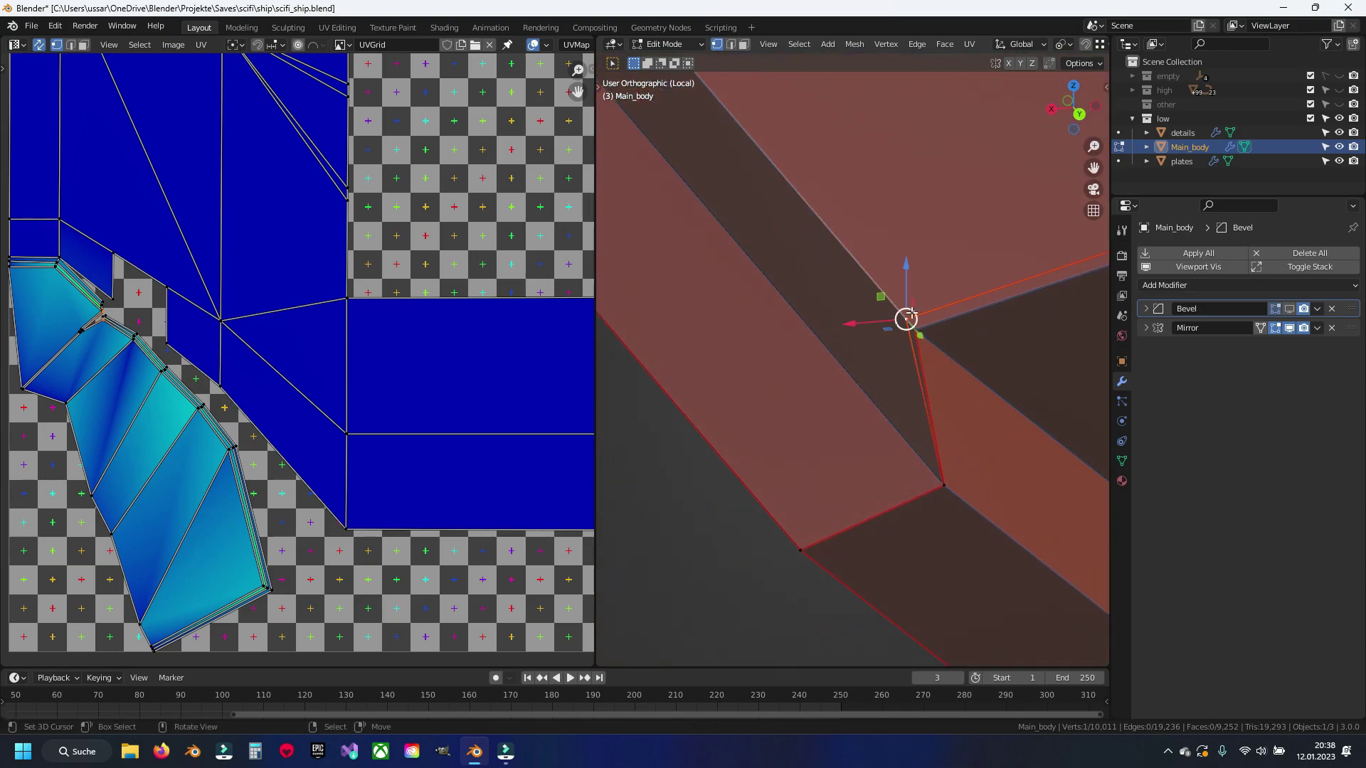
drag(910, 314, 913, 326)
mouse_move(913, 326)
middle_down()
mouse_move(892, 378)
mouse_move(906, 370)
mouse_move(854, 390)
mouse_move(847, 381)
mouse_move(895, 396)
mouse_move(950, 497)
middle_up()
click(824, 372)
drag(884, 393, 916, 423)
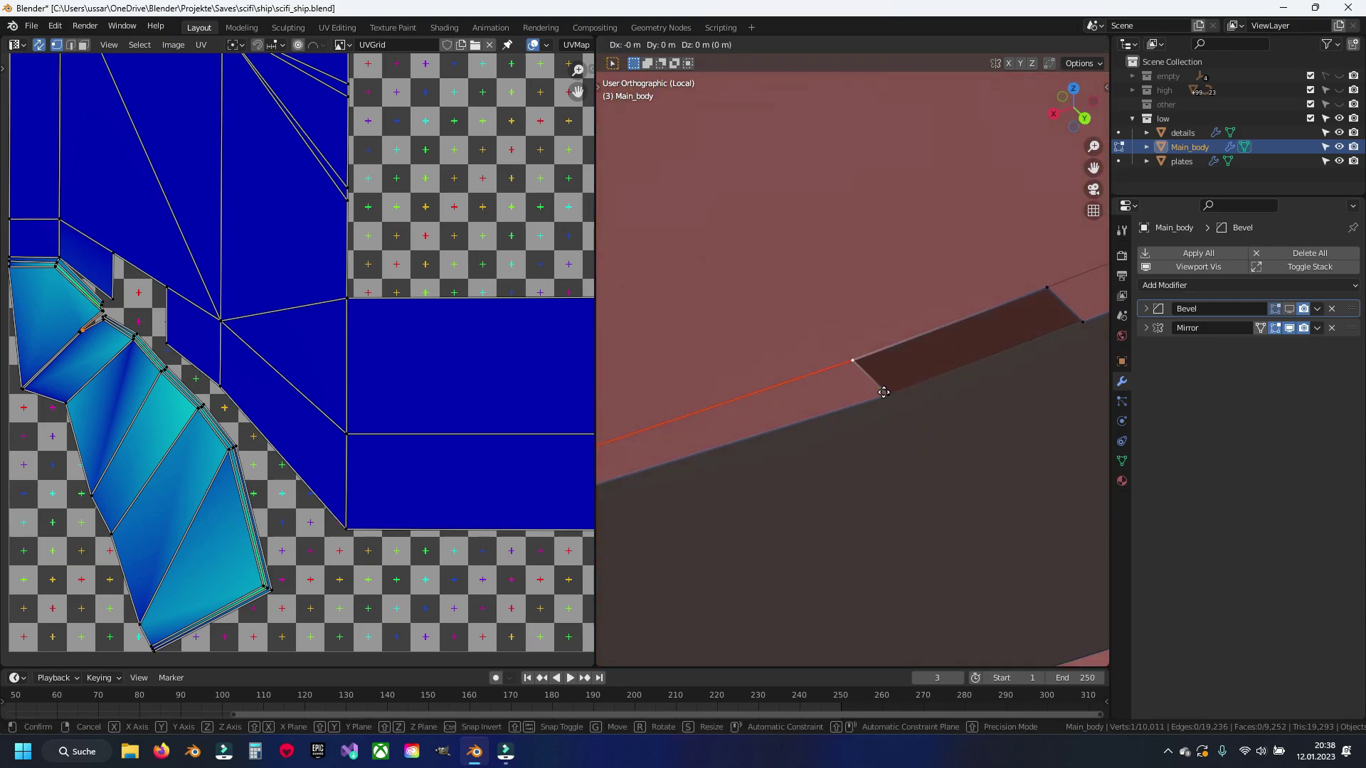
click(1046, 288)
key(g)
key(y)
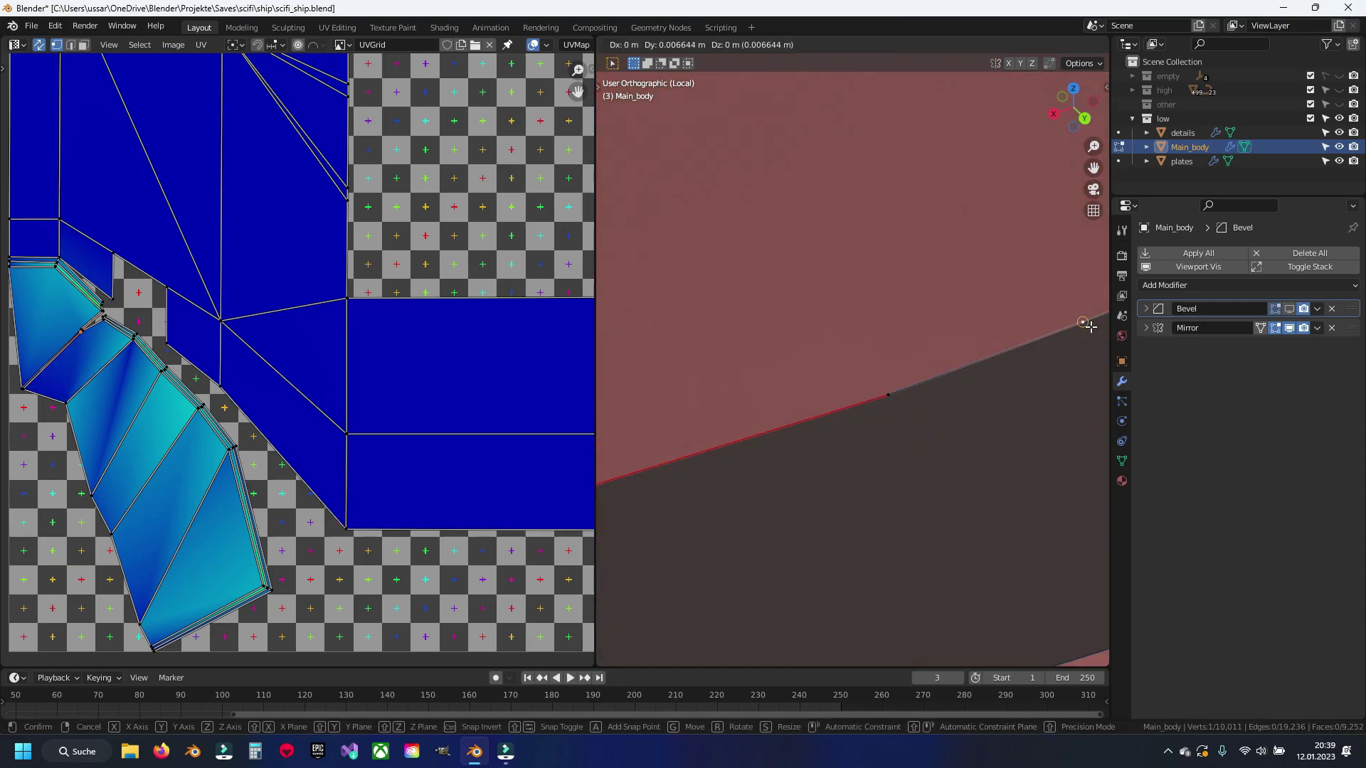
click(1082, 320)
mouse_move(1082, 321)
shift+middle_down()
mouse_move(915, 351)
mouse_move(729, 442)
mouse_move(945, 329)
mouse_move(888, 391)
mouse_move(862, 362)
mouse_move(976, 351)
shift+middle_up()
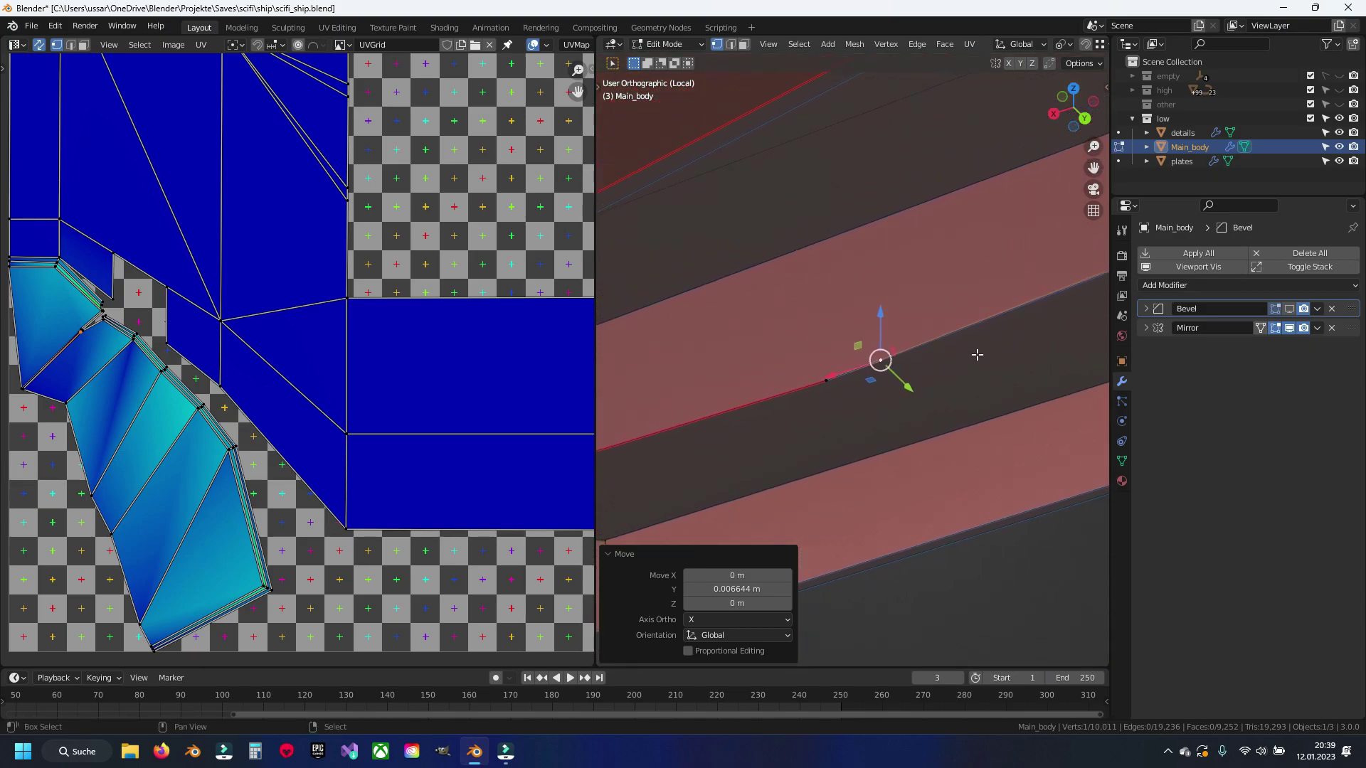
scroll(851, 403, up, 5)
Step: Merge duplicate vertices across the whole Main_body mesh, removing three
key(a)
key(q)
click(852, 406)
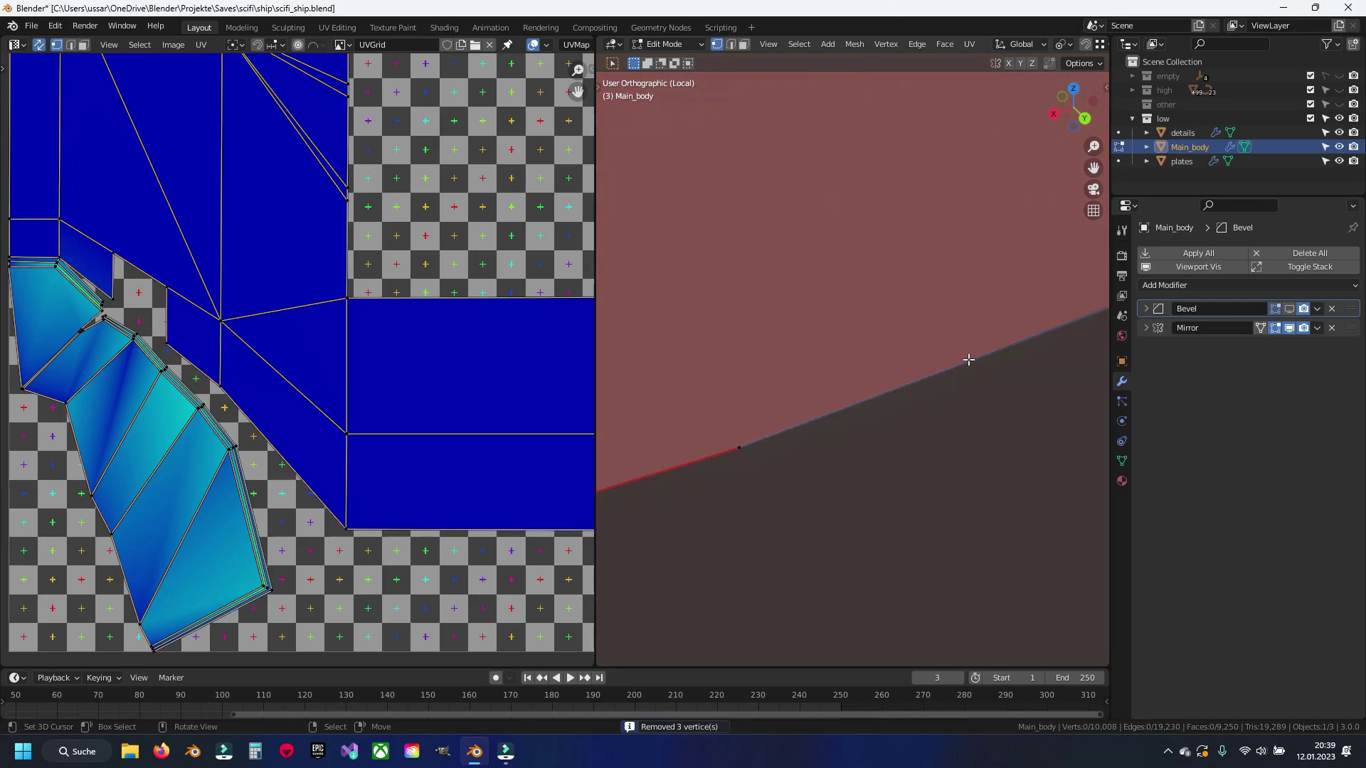
Step: Try dissolving the selected edge vertex twice, undoing each attempt
key(x)
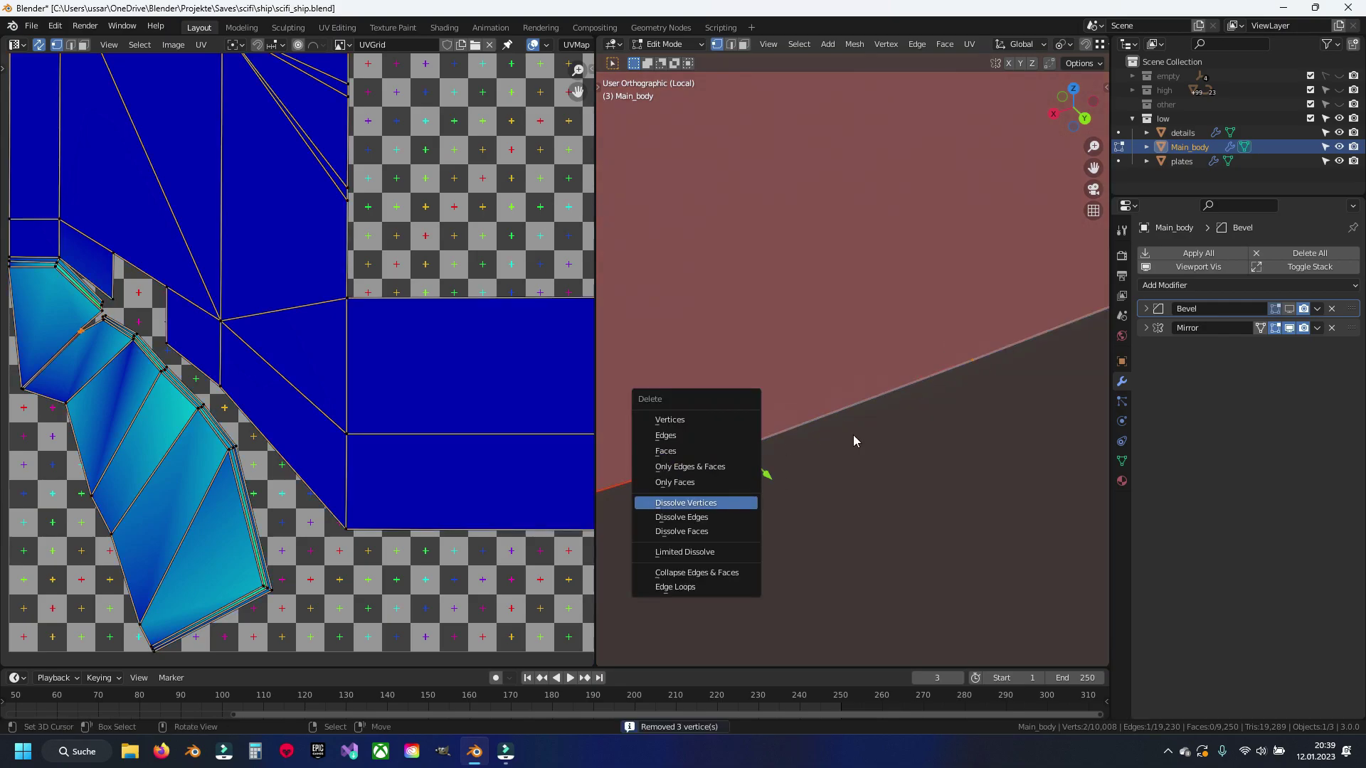
key(Return)
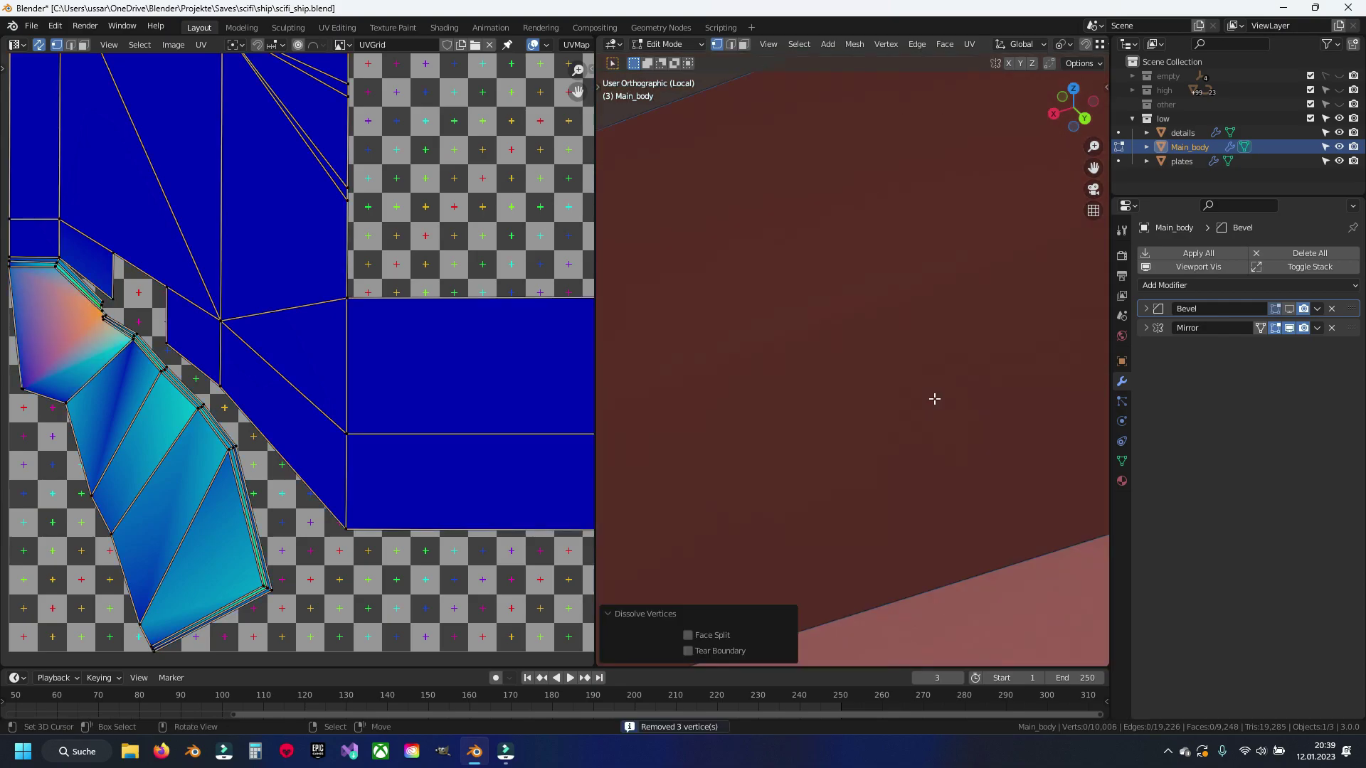
key(ctrl+z)
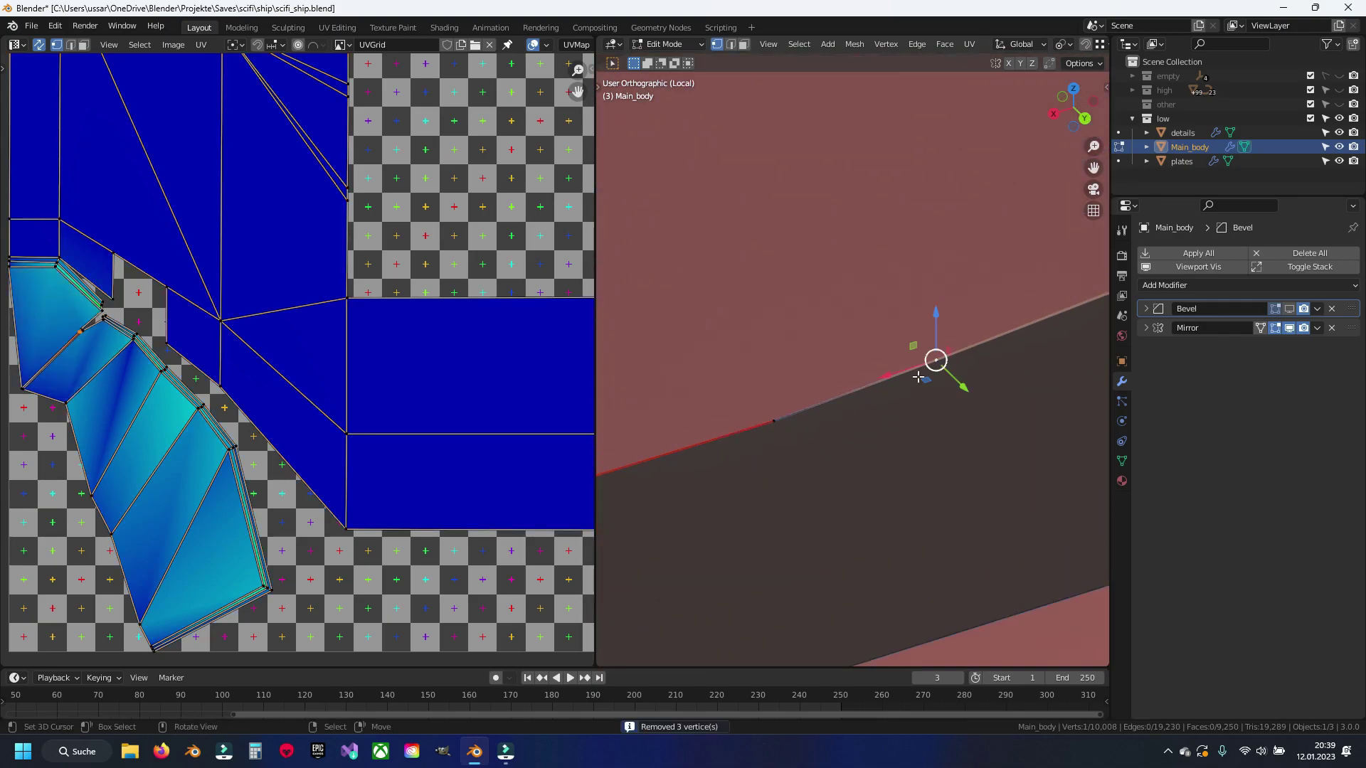
shift+middle_drag(918, 377, 972, 350)
key(x)
key(Return)
key(ctrl+z)
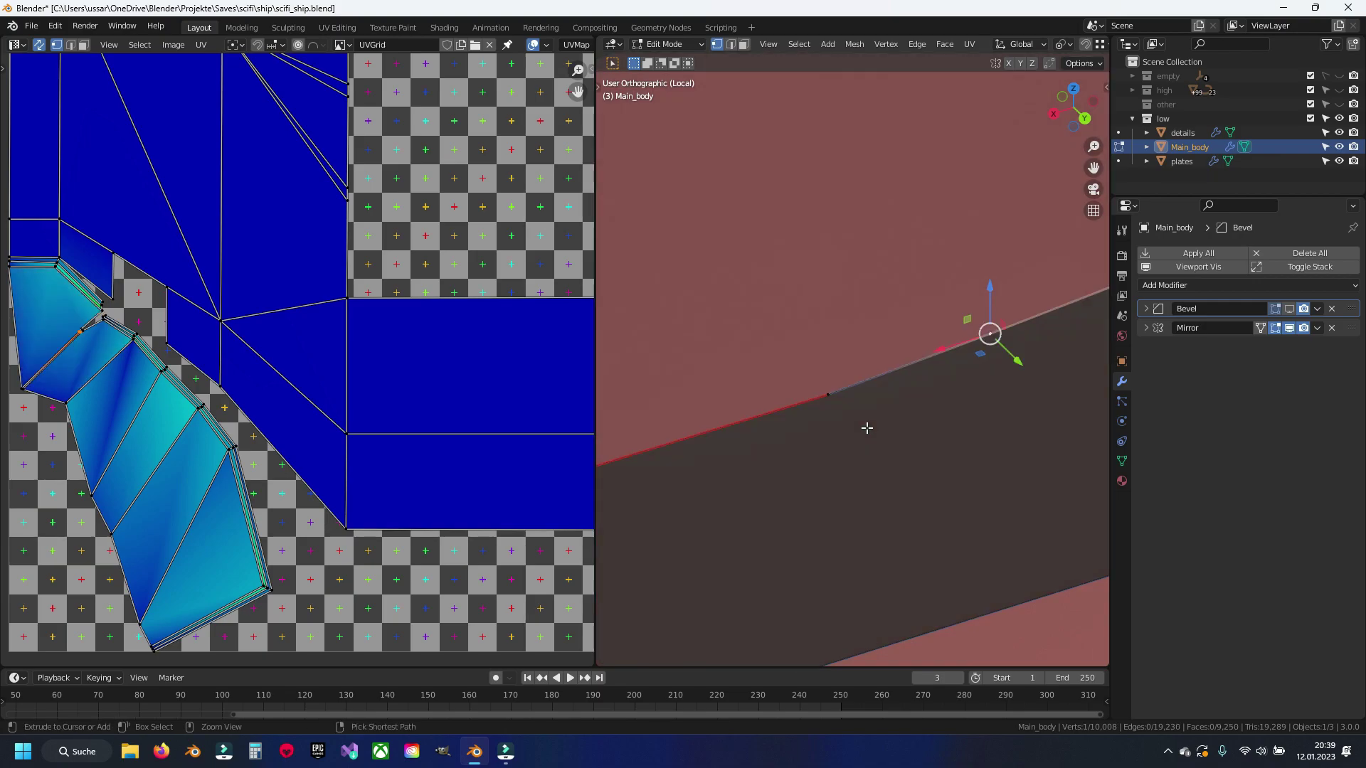
scroll(875, 424, up, 1)
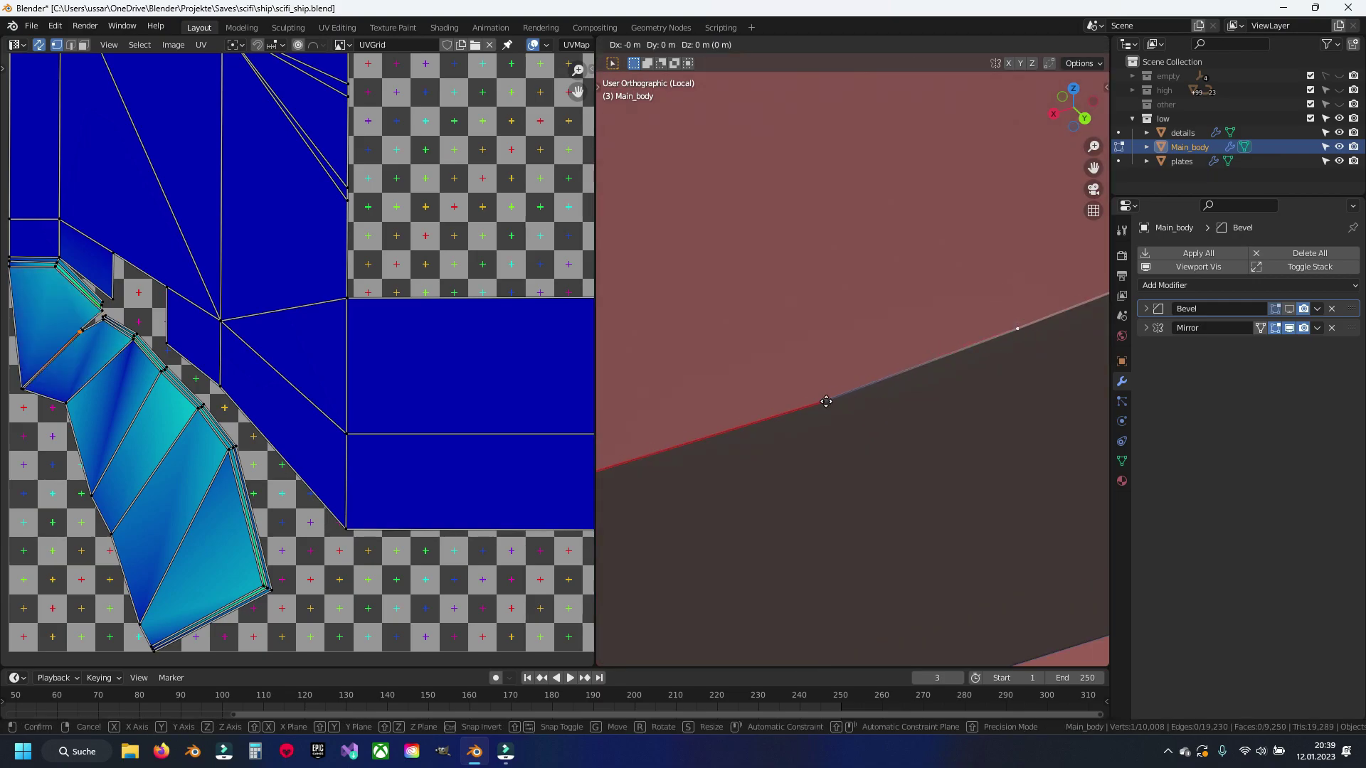
Step: Move a single stray edge vertex into place and merge it away, removing one
key(l)
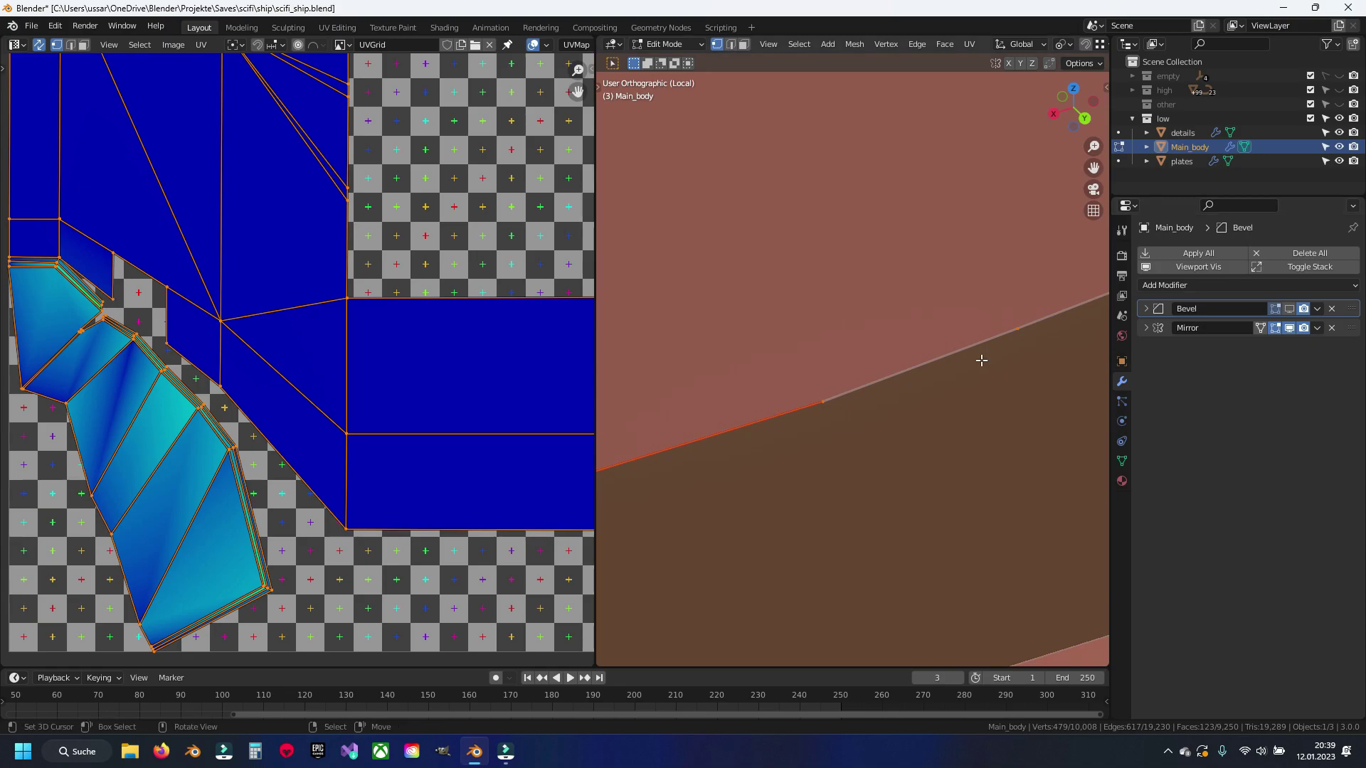
click(1010, 332)
key(g)
click(824, 398)
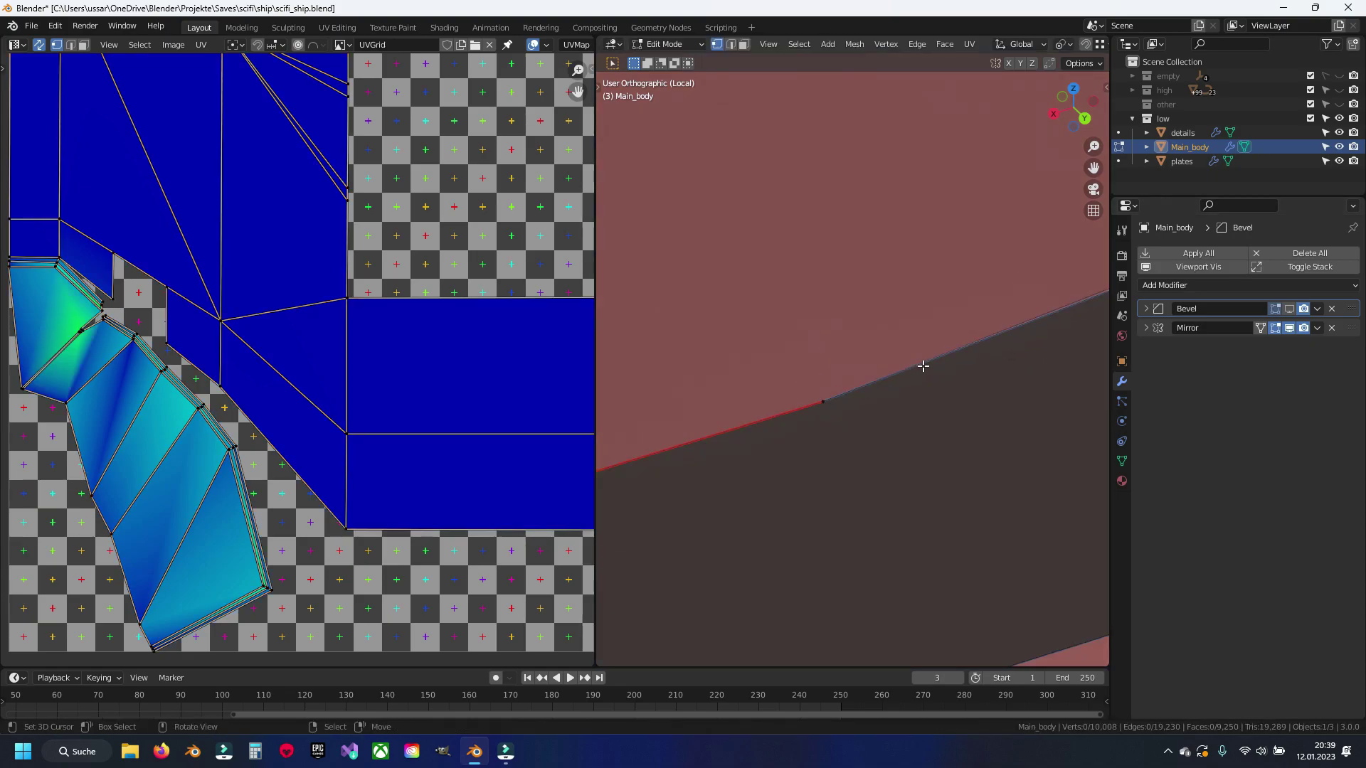
key(q)
click(828, 409)
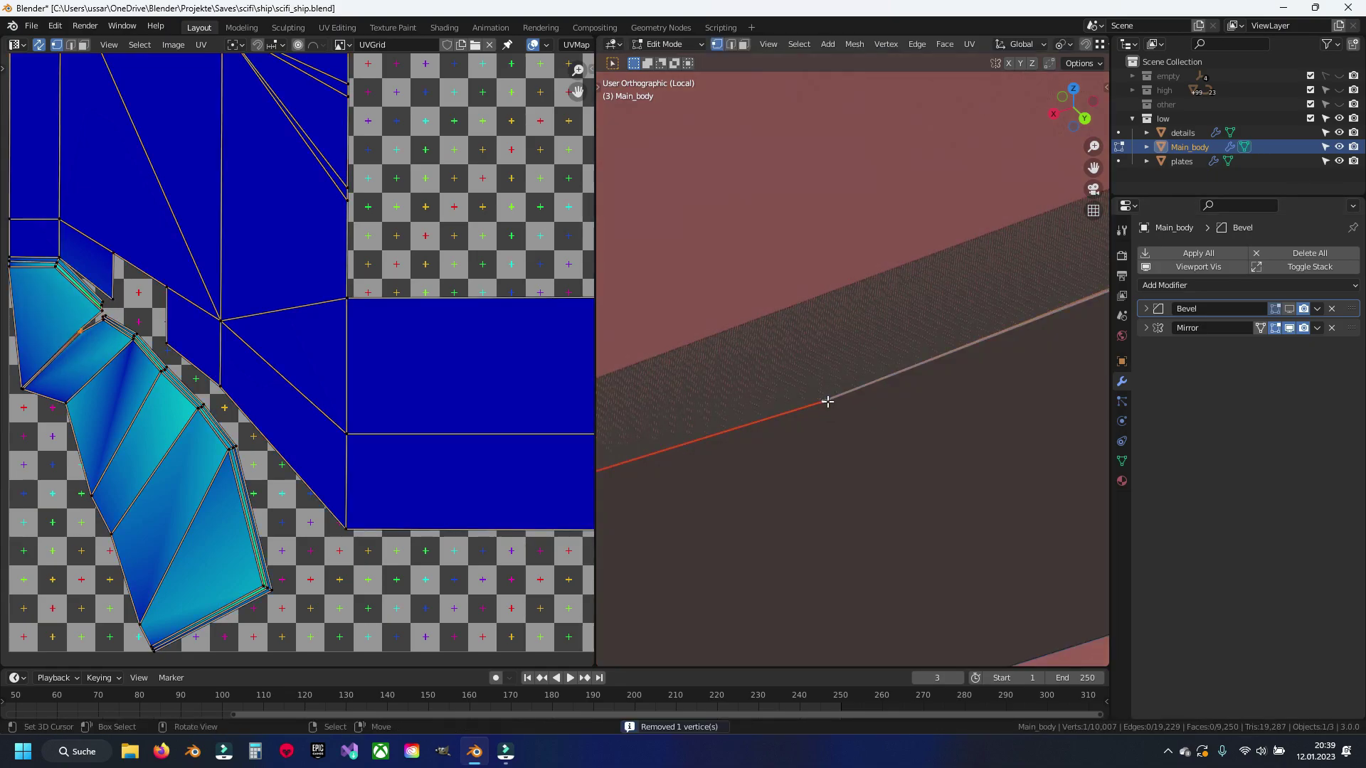
Step: Snap the stray vertex onto the corner tip and reposition the upper corner vertex
mouse_move(828, 401)
middle_down()
mouse_move(740, 424)
mouse_move(921, 350)
mouse_move(762, 433)
mouse_move(736, 415)
mouse_move(821, 397)
middle_up()
key(g)
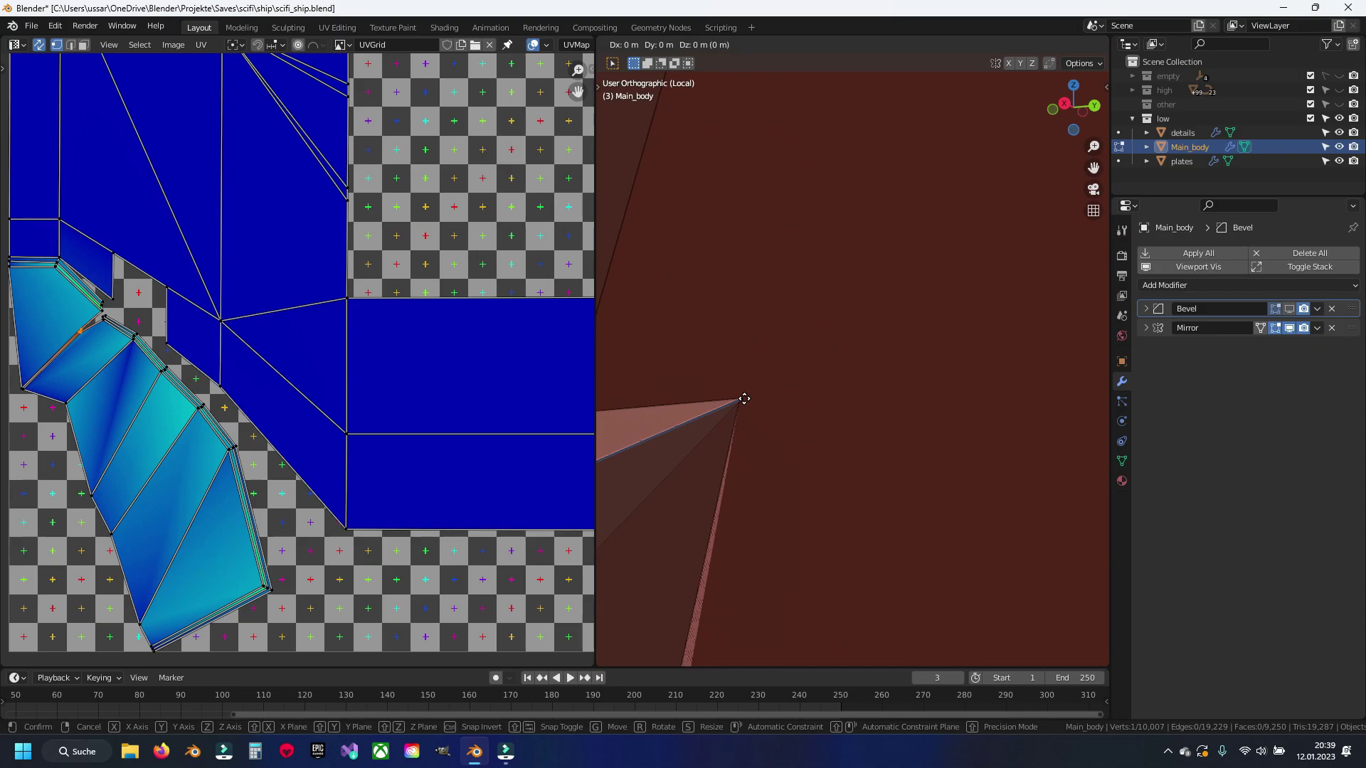
click(743, 407)
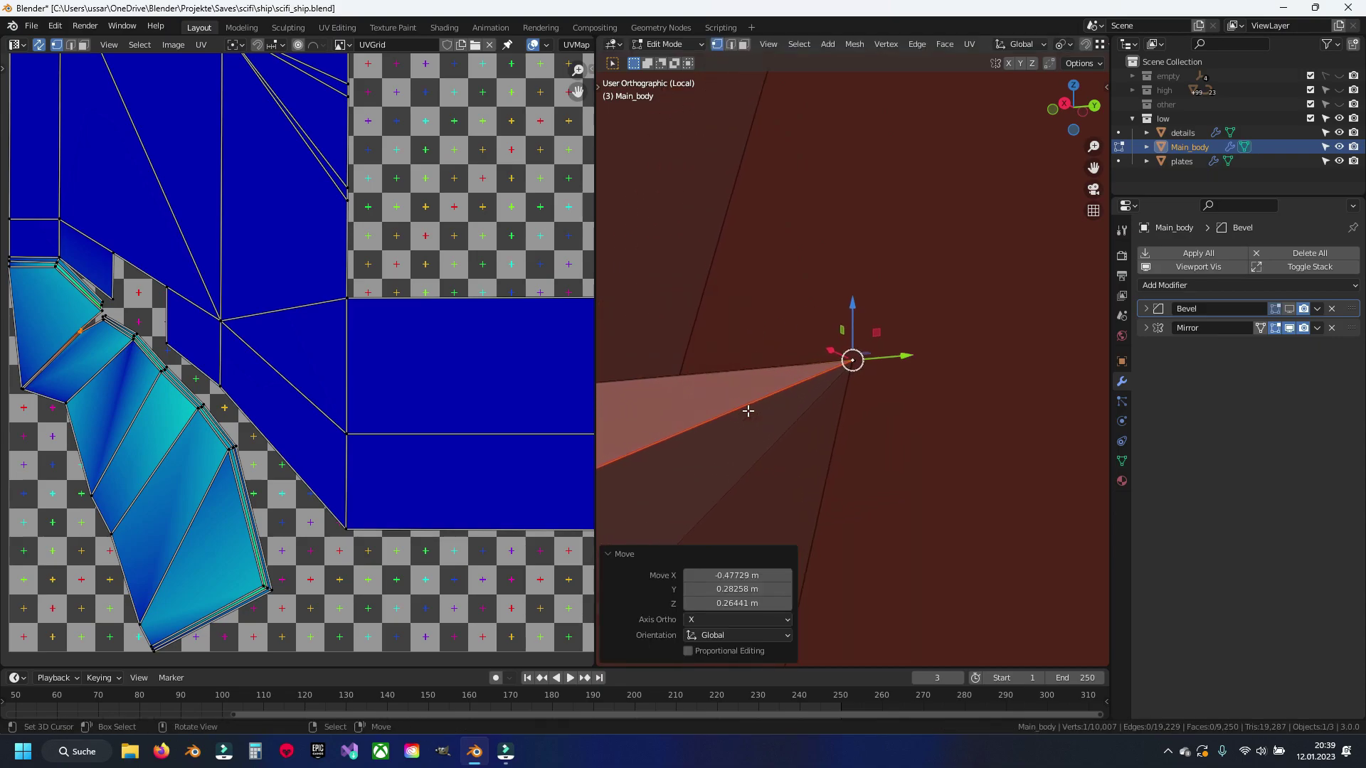
middle_drag(746, 411, 737, 468)
click(846, 317)
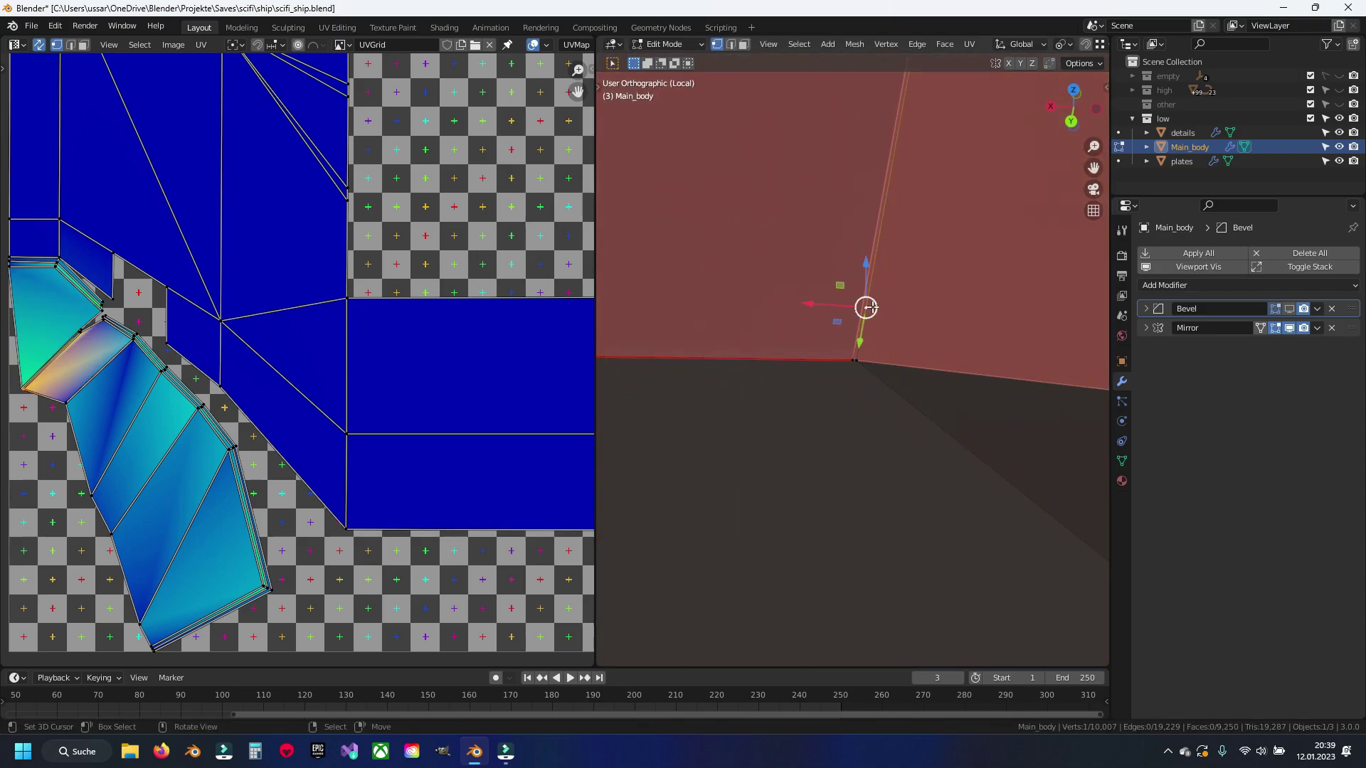
key(g)
click(863, 355)
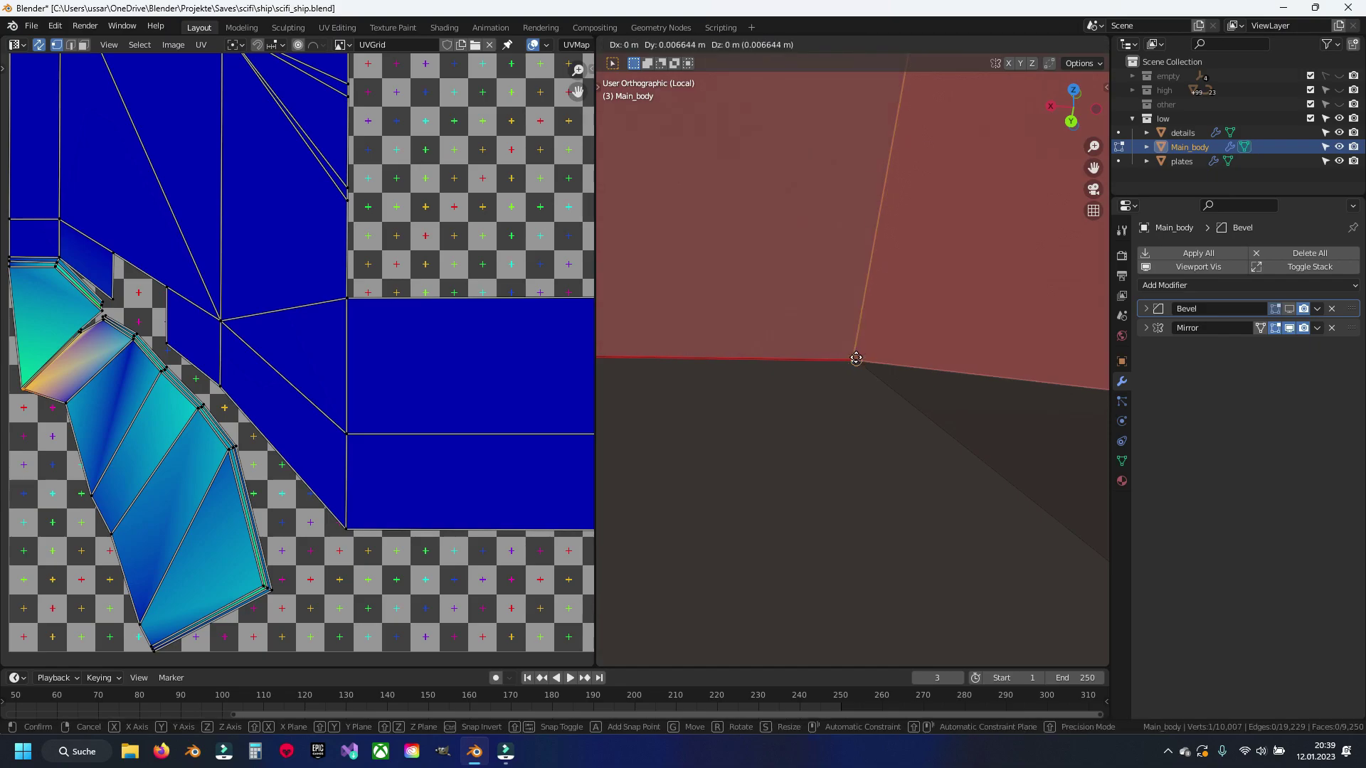
key(g)
click(900, 370)
Step: Merge the connected mesh's overlapping vertices by distance, leaving 10,005, then deselect
key(ctrl+l)
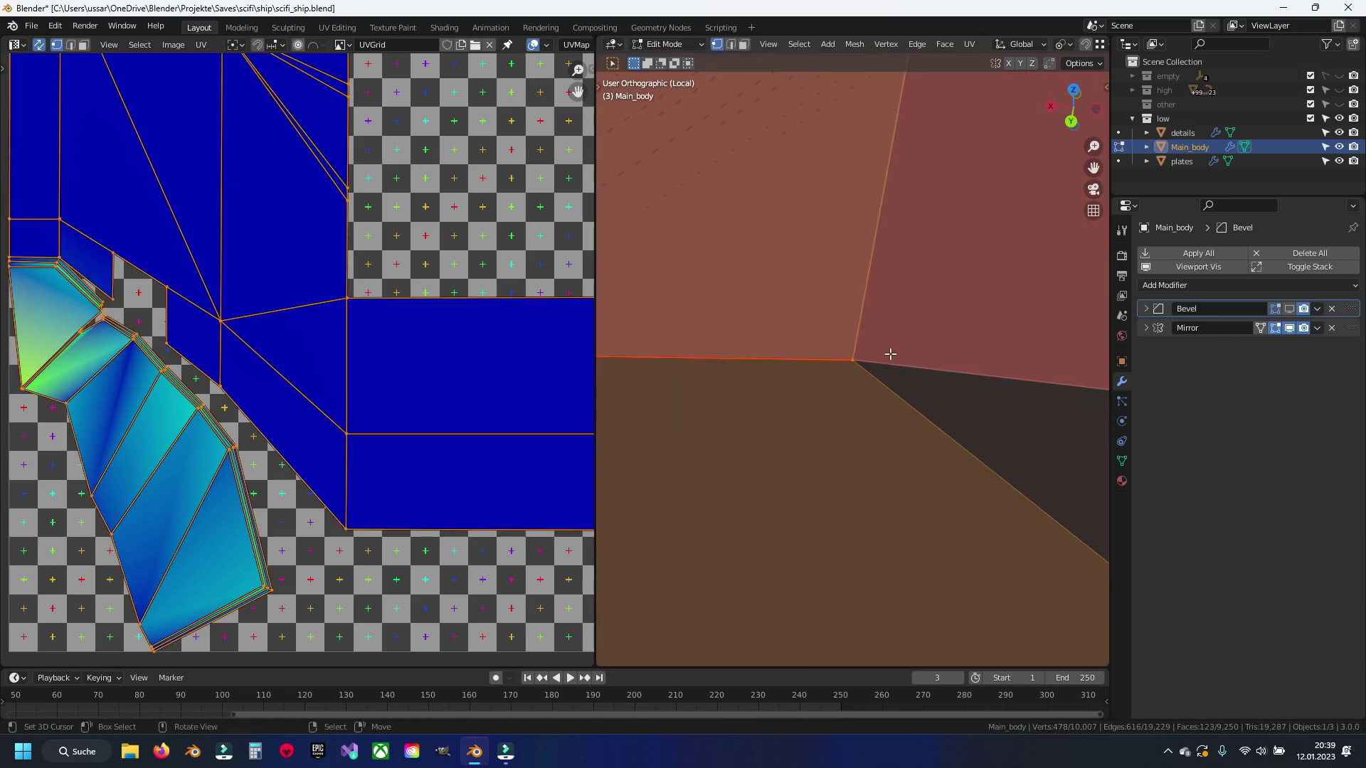
key(m)
click(890, 356)
key(alt+a)
Step: Zoom to another mesh corner and nudge its corner vertex along X
scroll(846, 354, down, 4)
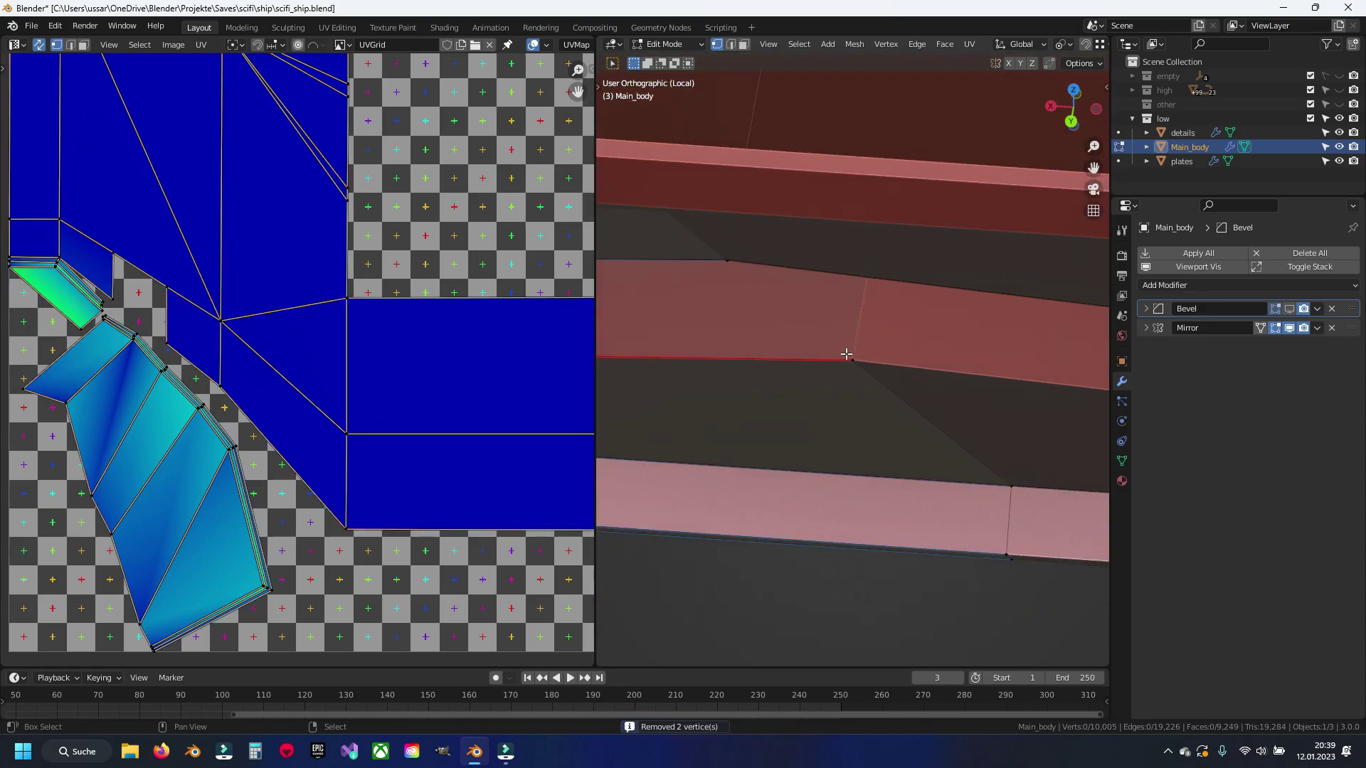
middle_drag(853, 372, 891, 296)
scroll(876, 308, up, 3)
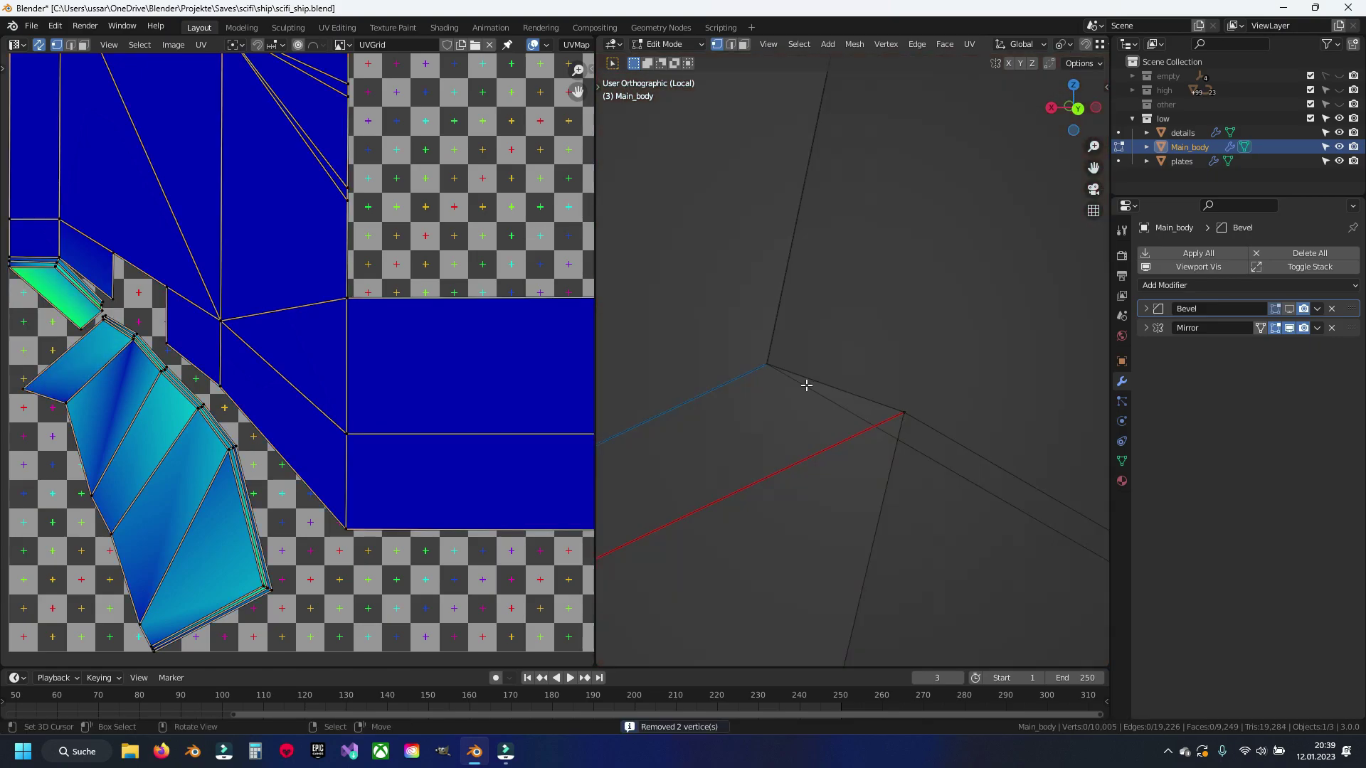
shift+middle_drag(806, 385, 947, 391)
scroll(871, 392, up, 2)
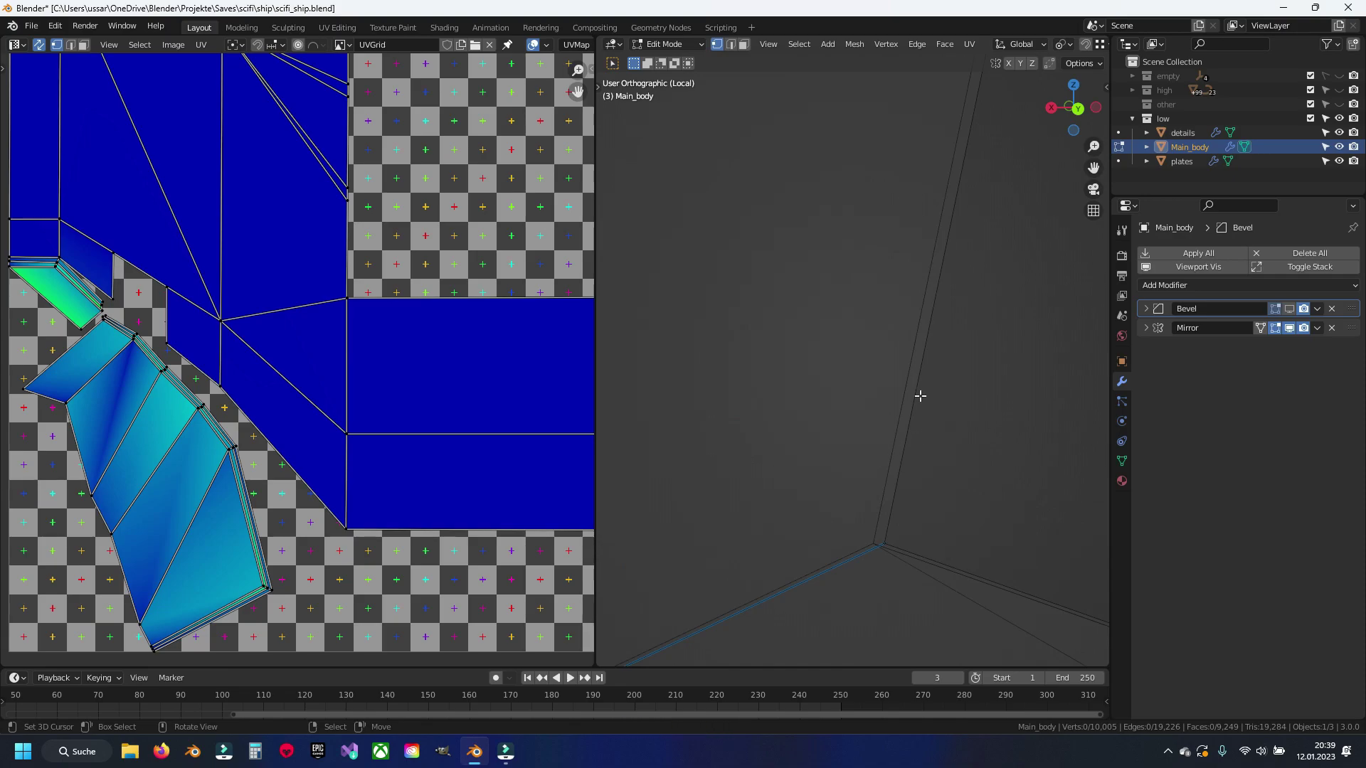
shift+middle_drag(889, 534, 872, 432)
click(832, 358)
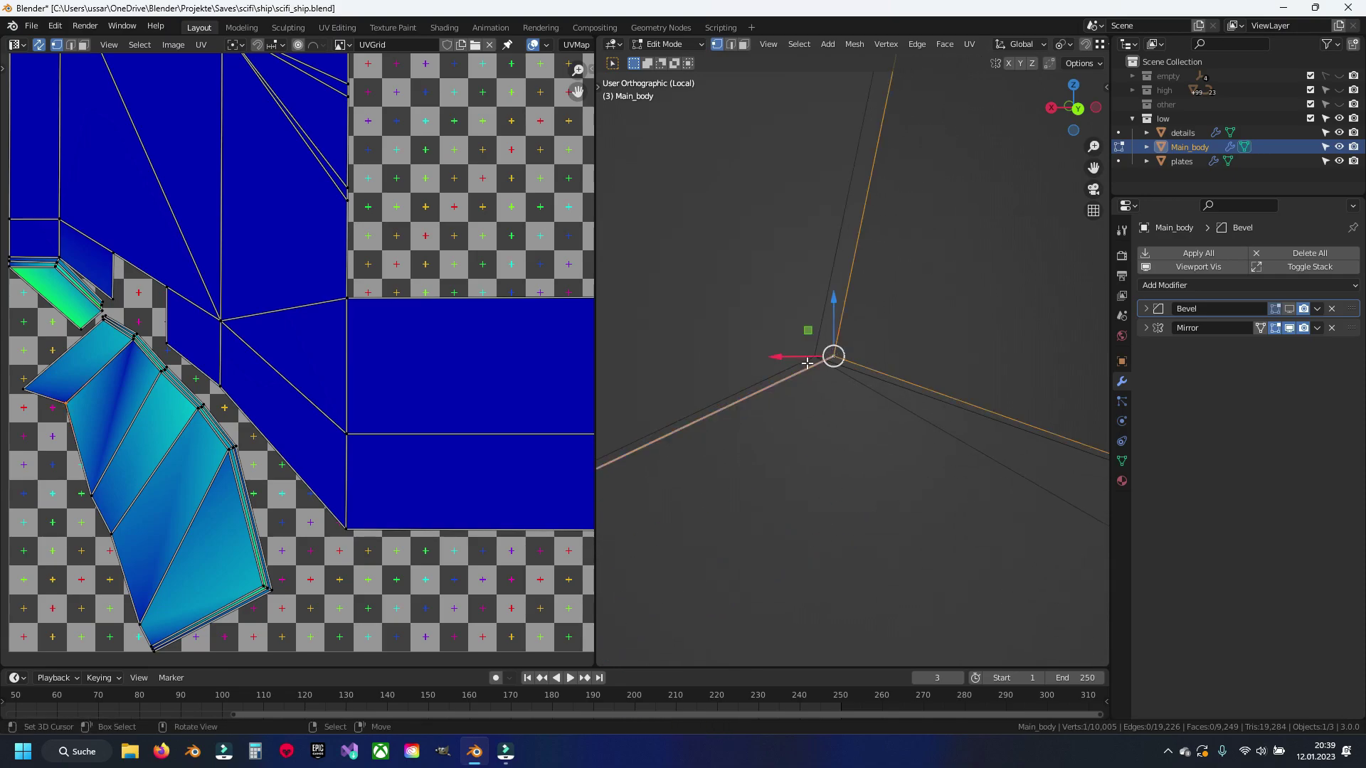
key(h)
key(alt+h)
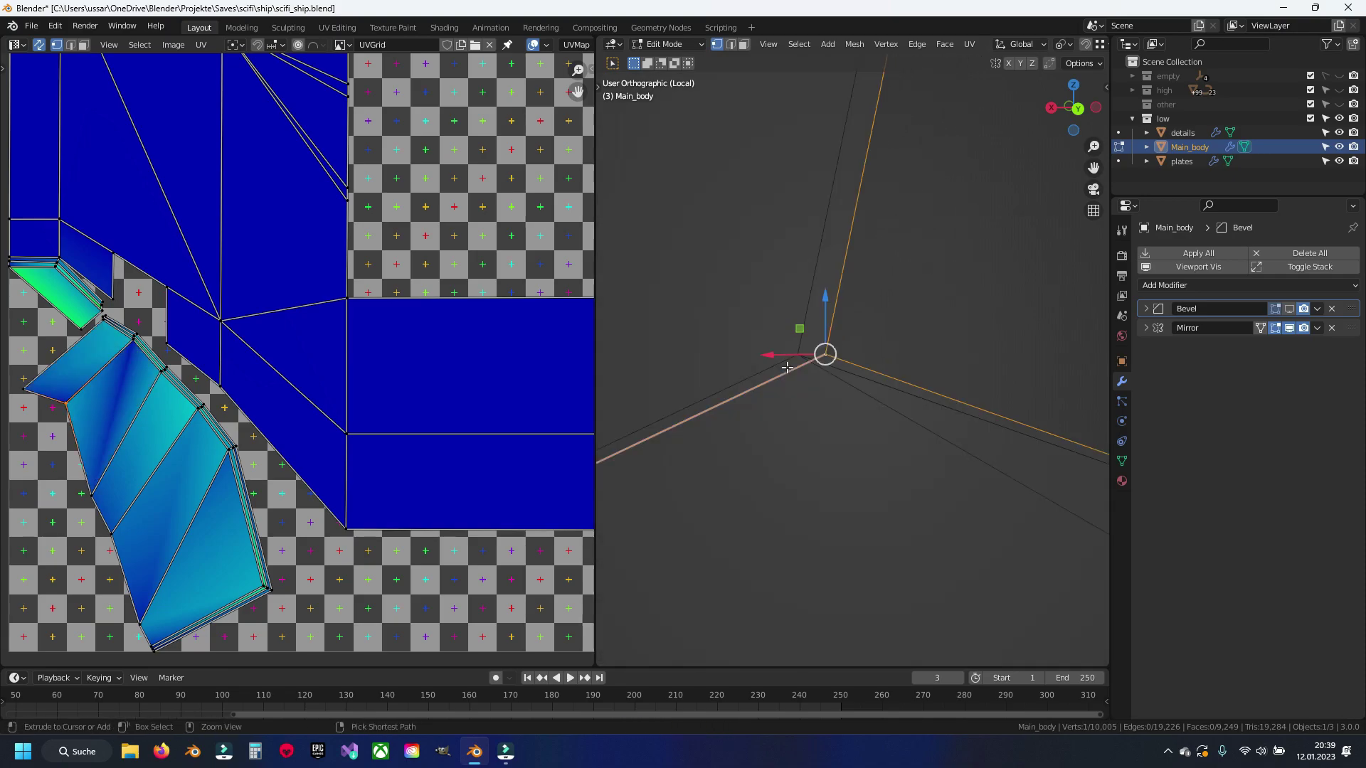
key(g)
click(731, 369)
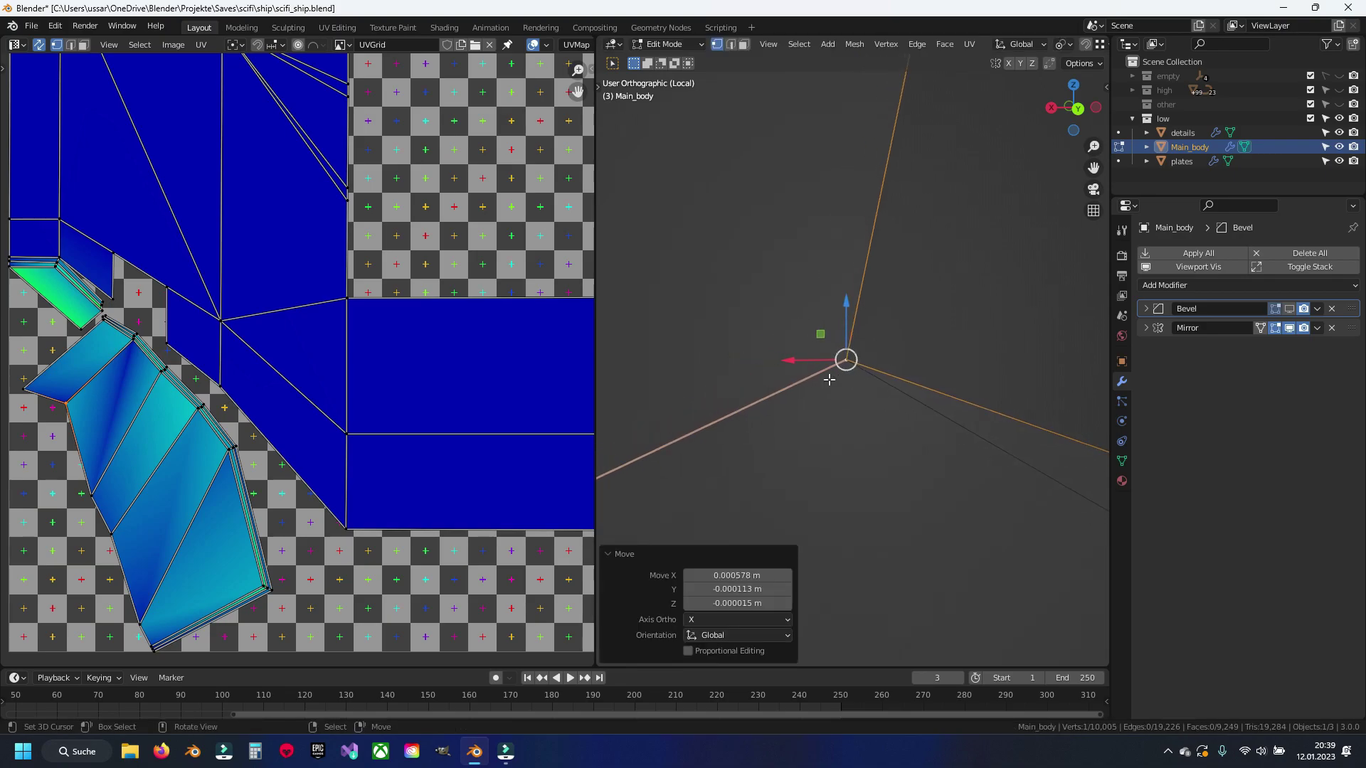
scroll(872, 450, up, 4)
scroll(873, 450, up, 3)
scroll(873, 400, down, 5)
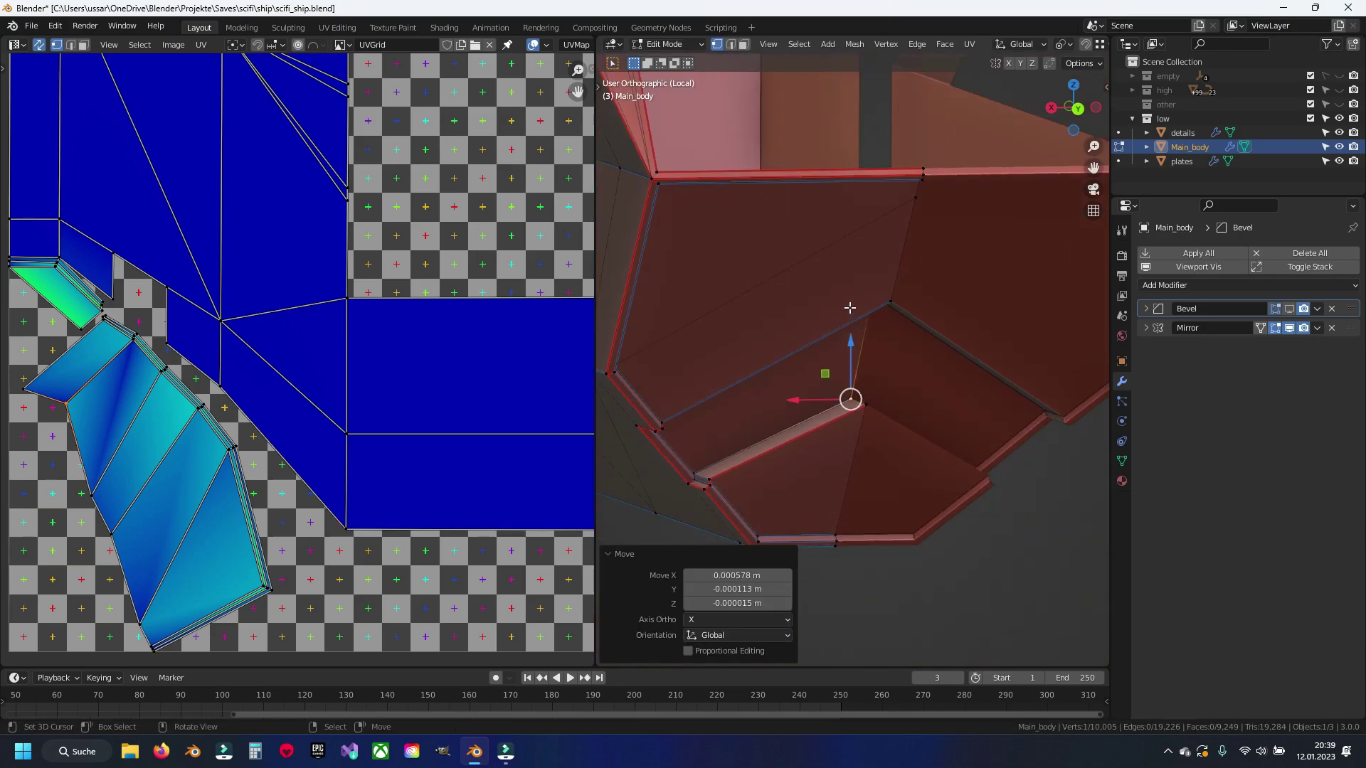
Step: Loop-select the rim, check the Mirror modifier, and slide the selection 0.9756 m along X
alt+click(897, 257)
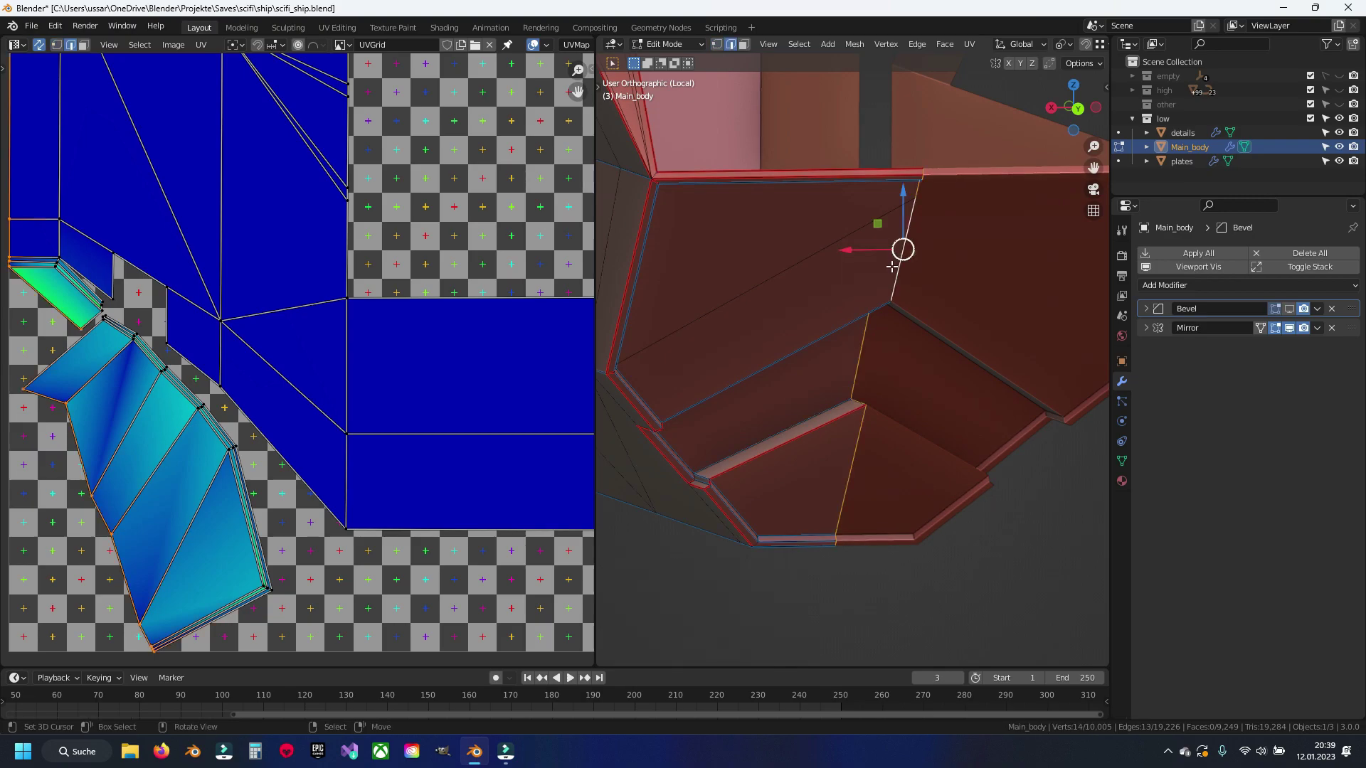
click(1145, 328)
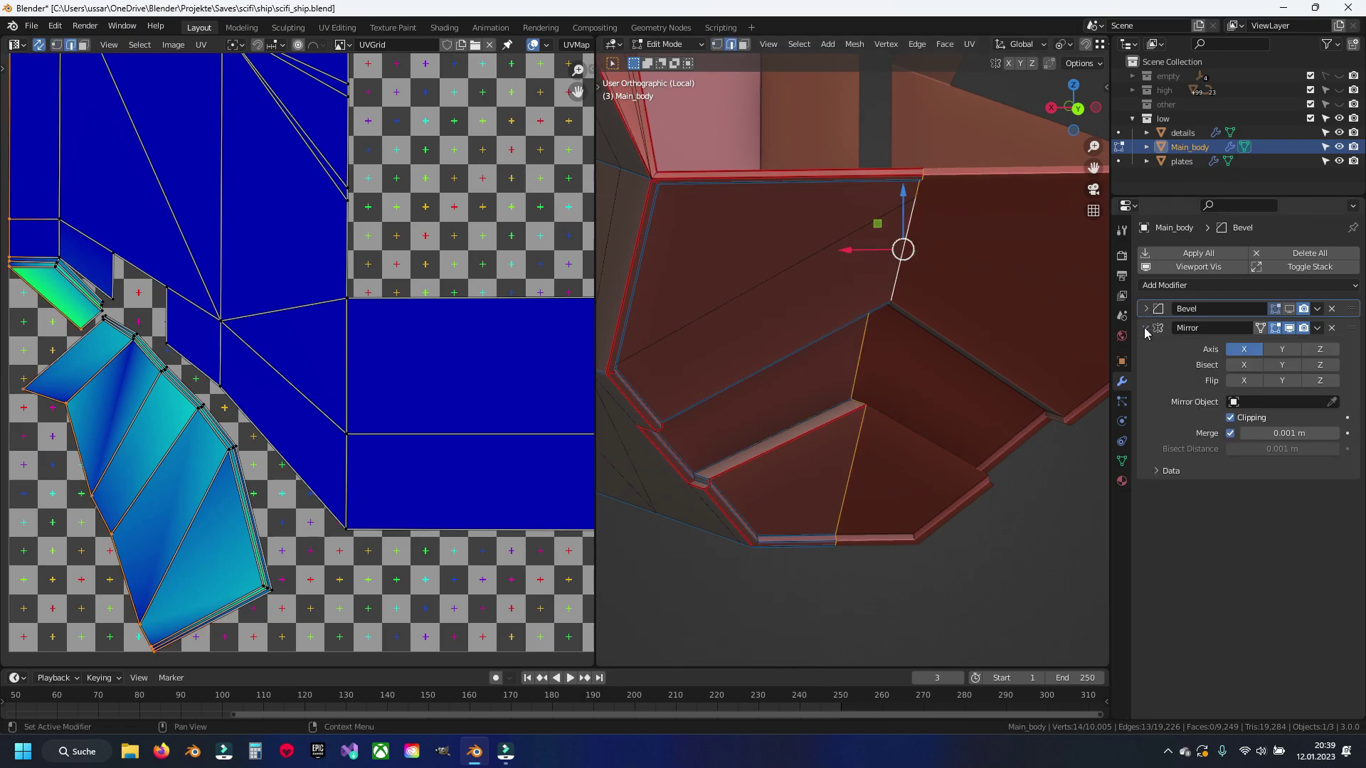
drag(850, 249, 684, 251)
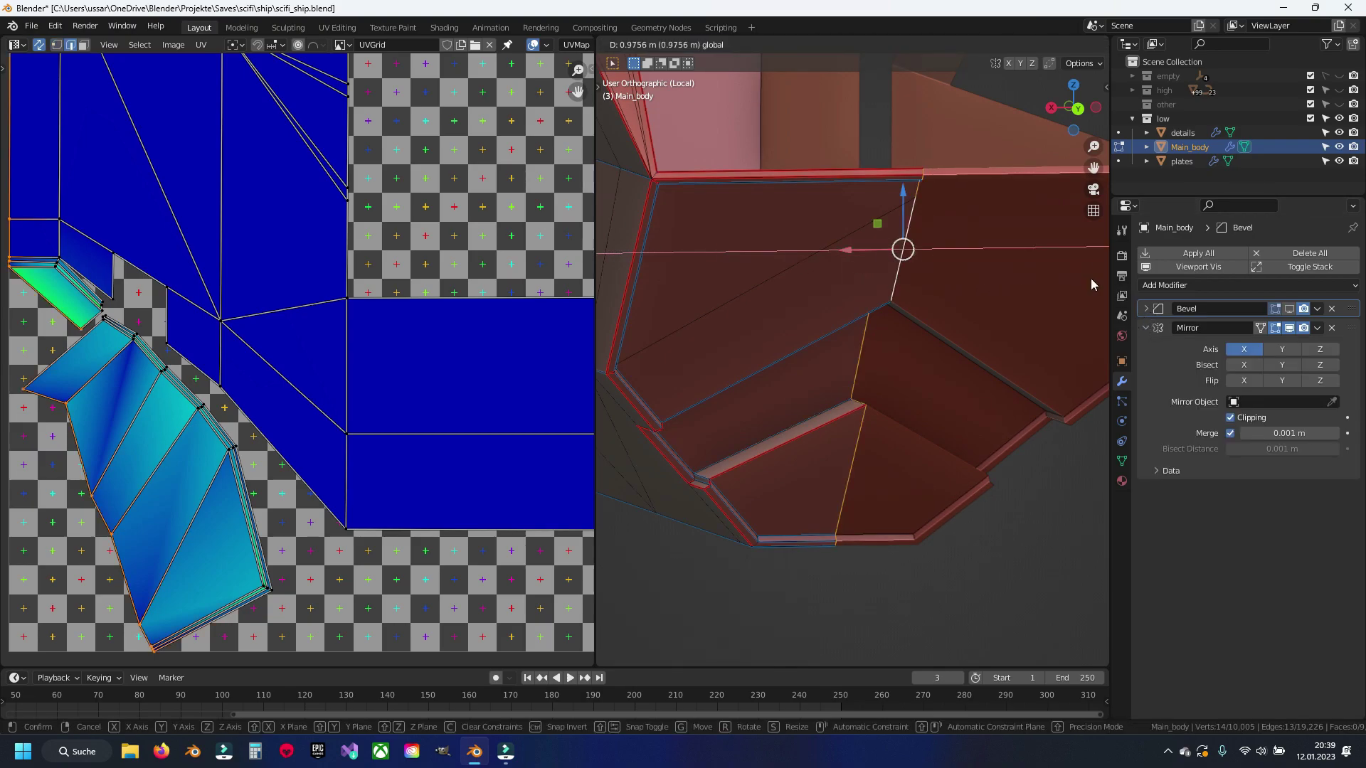
drag(1091, 283, 1091, 284)
click(1145, 328)
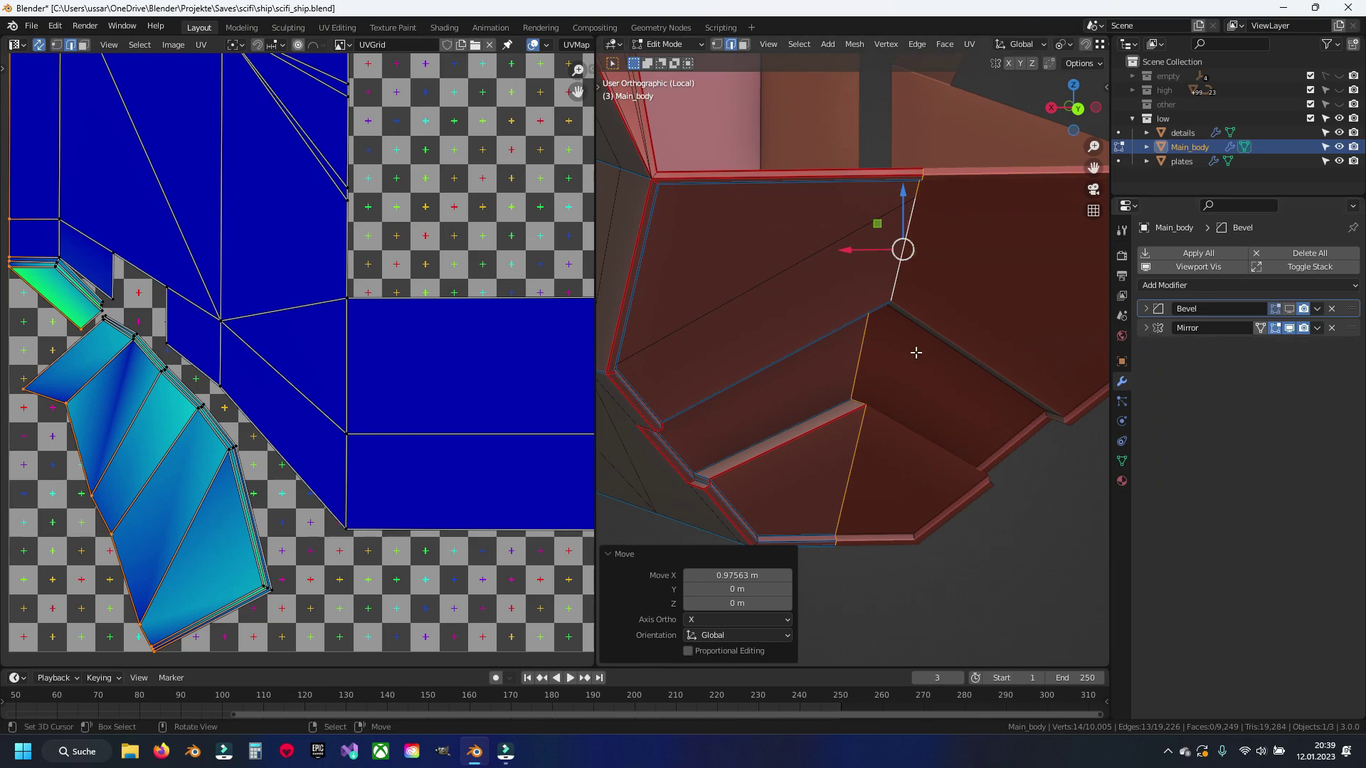
Step: Switch to vertex selection, deselect everything, and save scifi_ship.blend
key(1)
shift+click(891, 303)
shift+middle_drag(908, 305, 819, 353)
key(alt+z)
key(alt+a)
scroll(766, 321, up, 3)
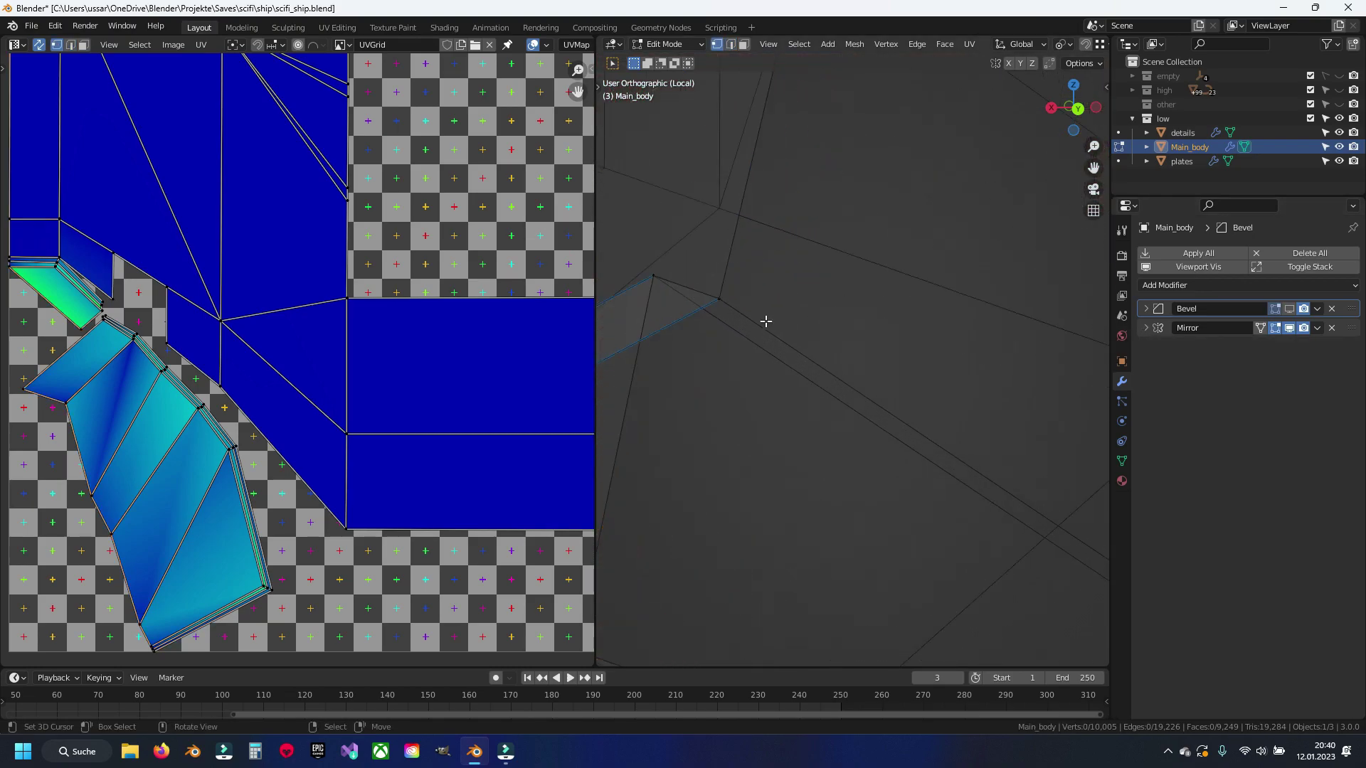
key(ctrl+s)
shift+scroll(868, 351, down, 2)
shift+scroll(869, 350, down, 2)
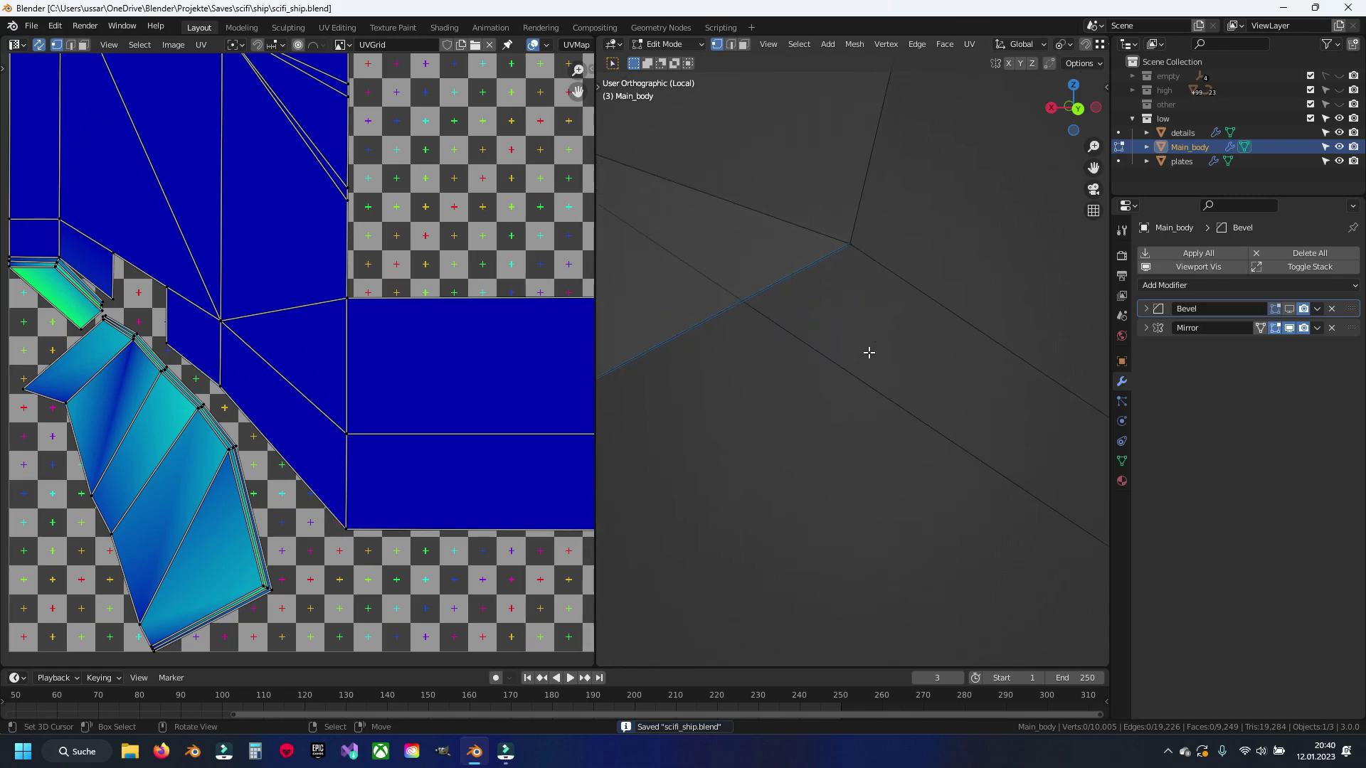
shift+scroll(868, 351, down, 1)
shift+scroll(868, 351, down, 1)
scroll(869, 352, down, 2)
Step: Select a corner hull vertex, undo a stray selection, and orbit to view the rim
click(863, 363)
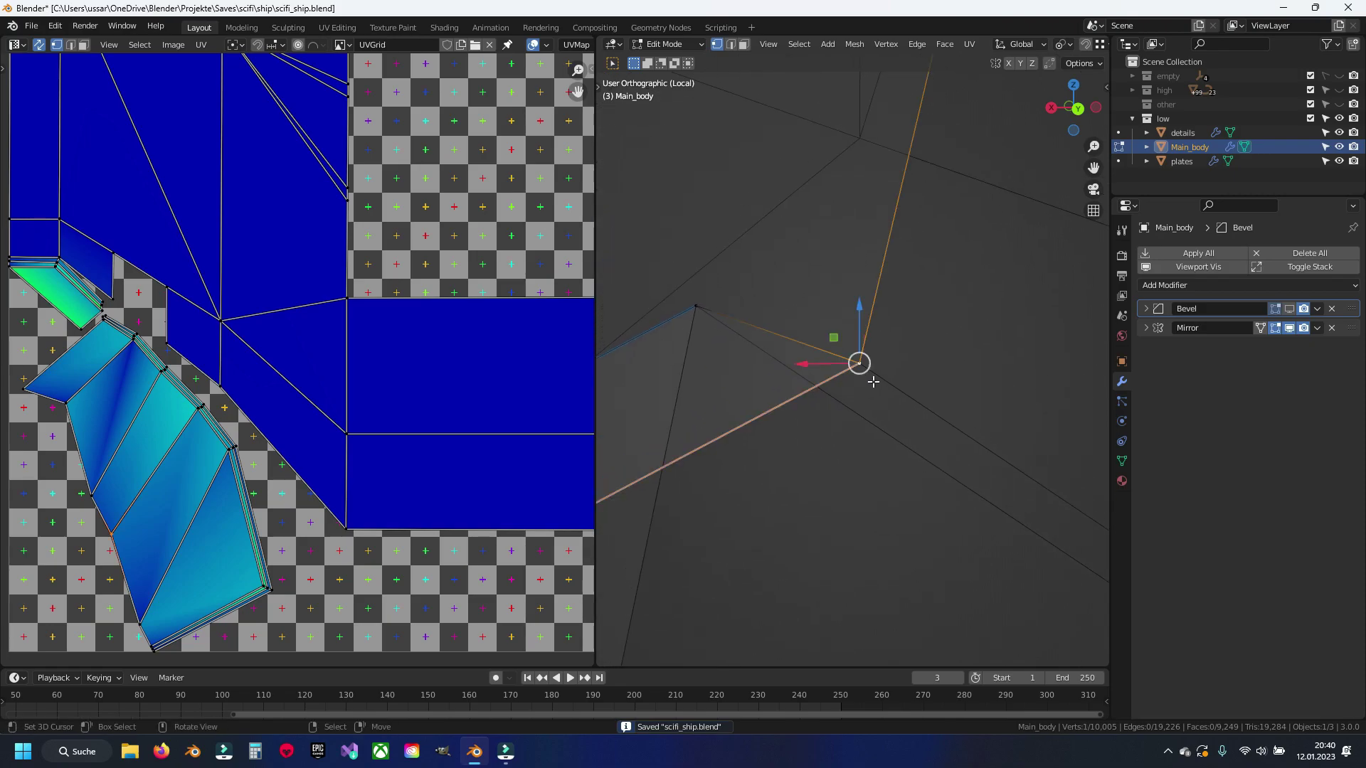
shift+middle_drag(854, 360, 944, 212)
scroll(937, 329, up, 3)
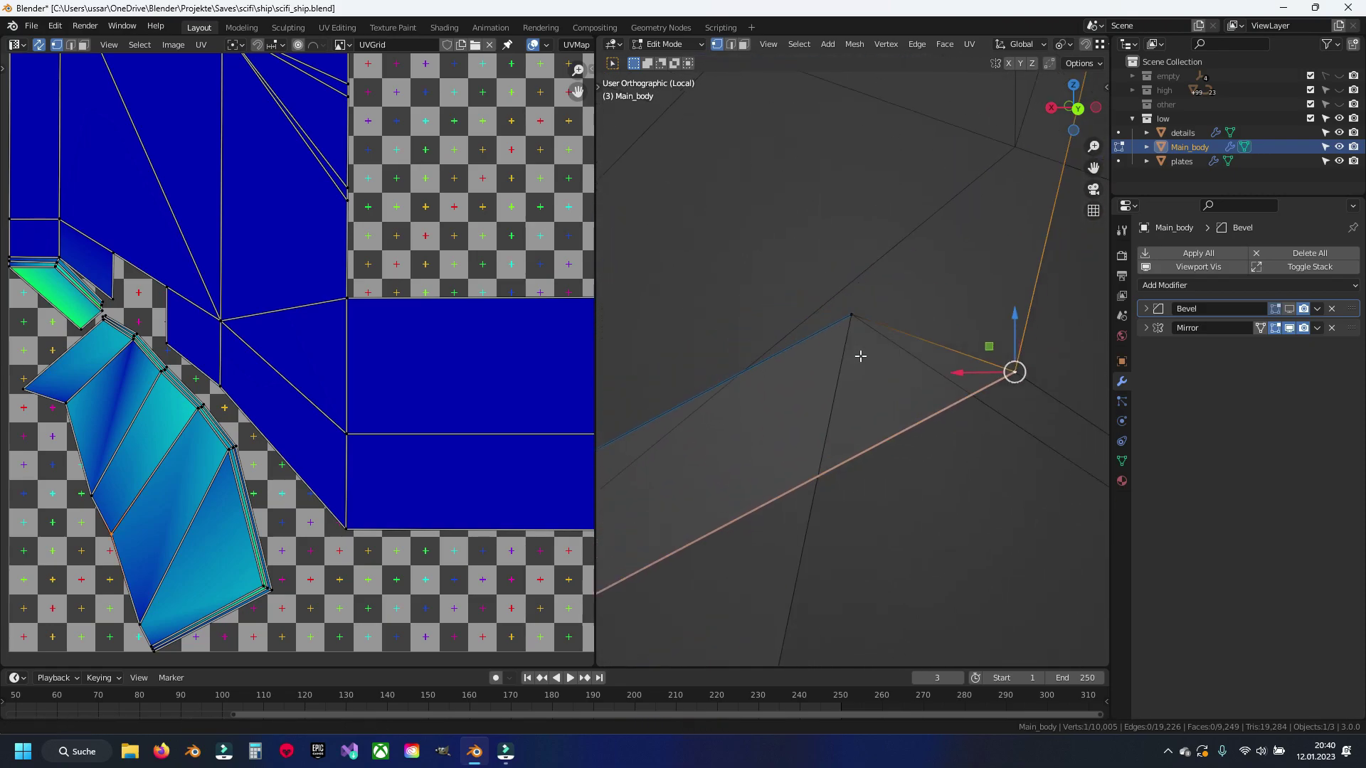
scroll(858, 358, down, 1)
scroll(857, 357, down, 3)
scroll(857, 357, down, 3)
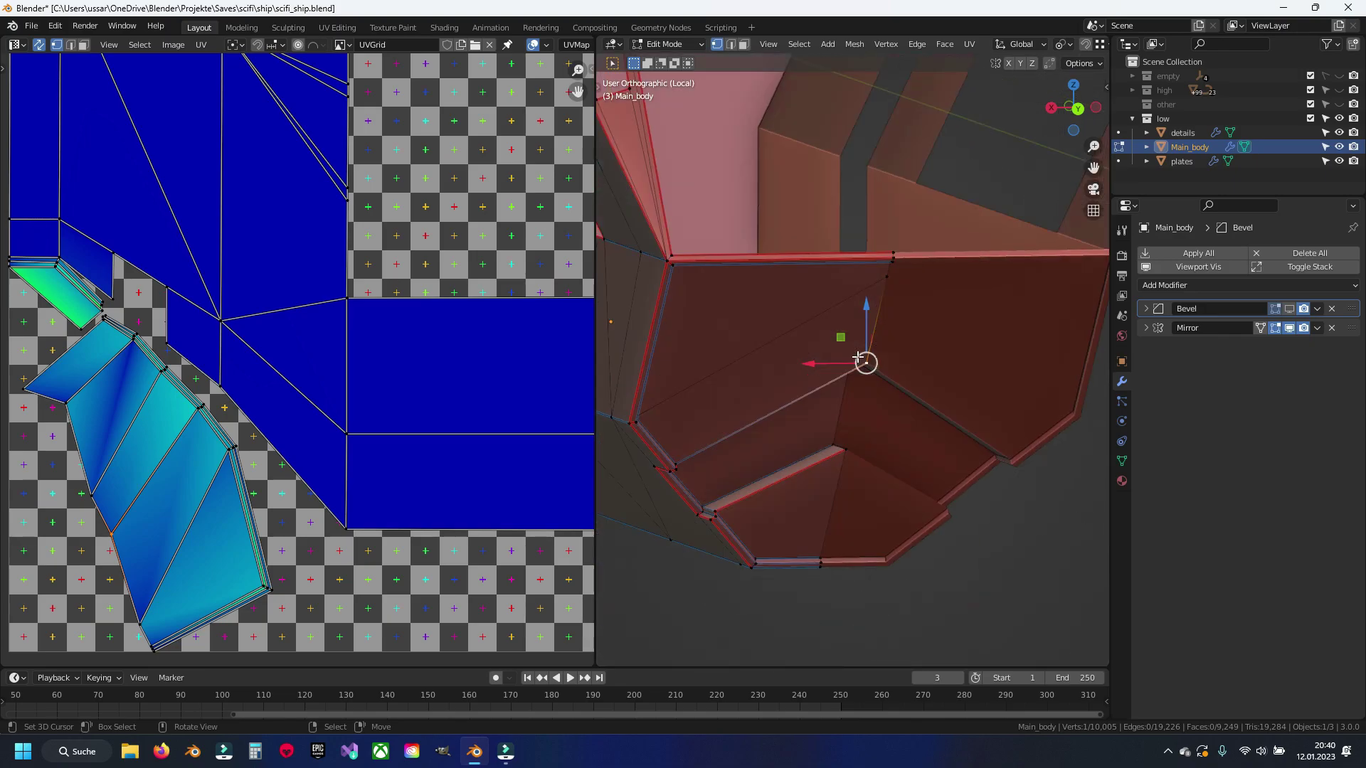
alt+click(857, 333)
key(ctrl+z)
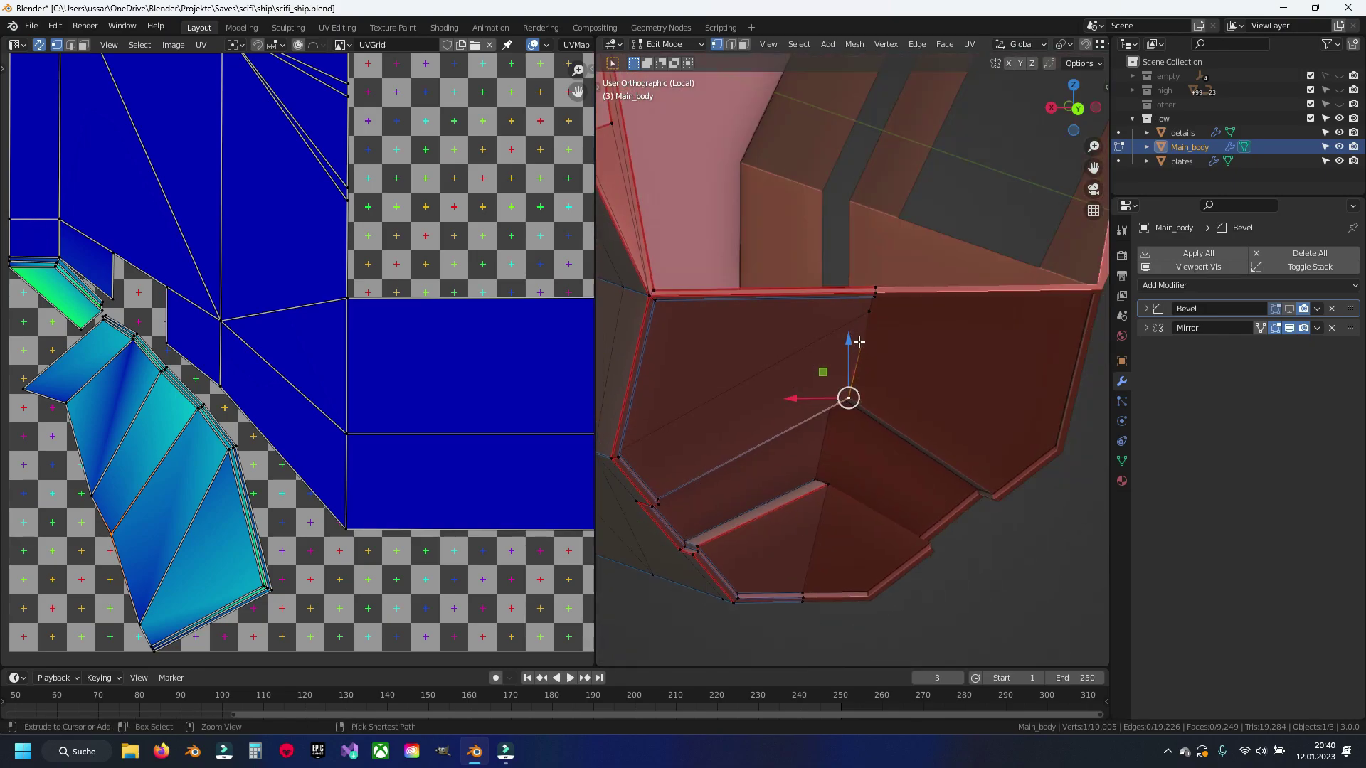
middle_drag(864, 345, 865, 293)
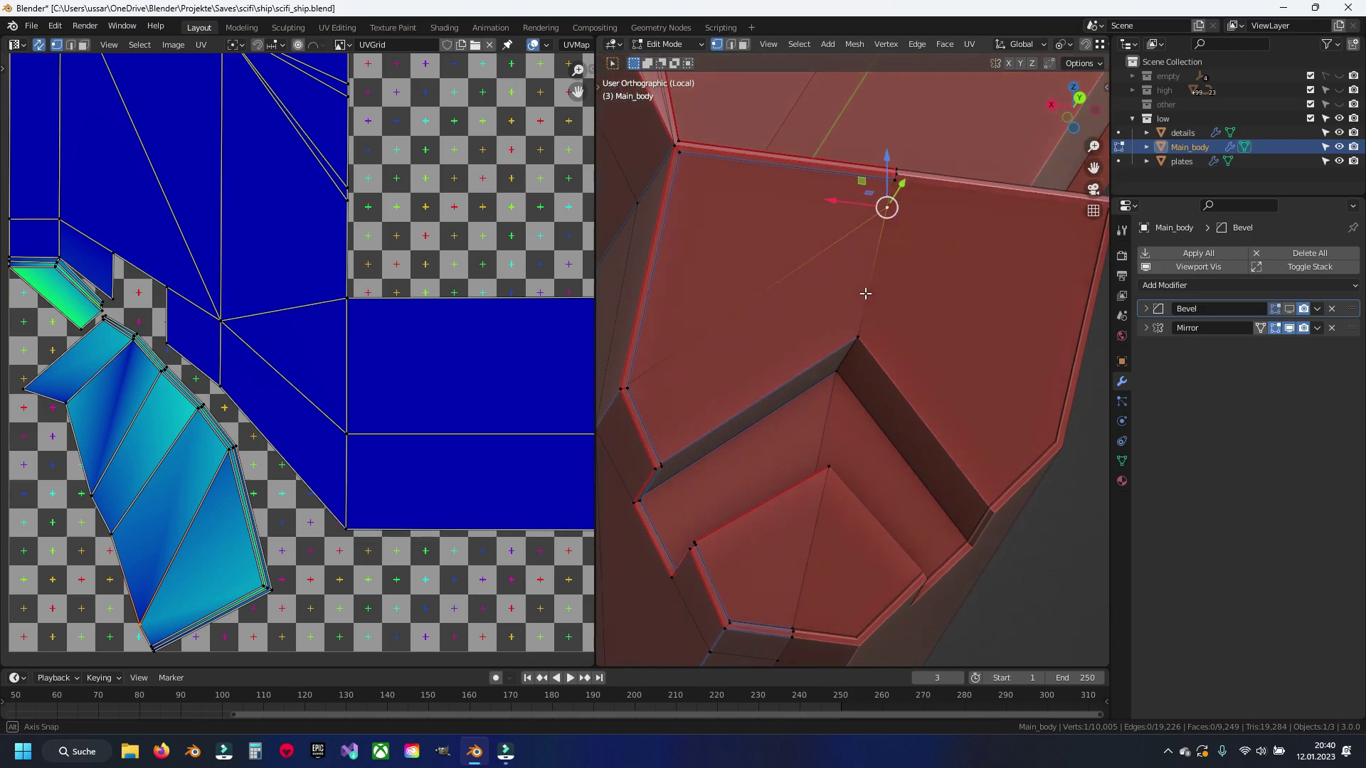
Step: Merge the duplicate vertices of the connected Main_body part by distance
key(ctrl+l)
key(q)
click(881, 326)
shift+middle_drag(816, 339, 874, 310)
Step: Select the recess corner edge in edge mode and unwrap it into UV islands
key(2)
click(874, 310)
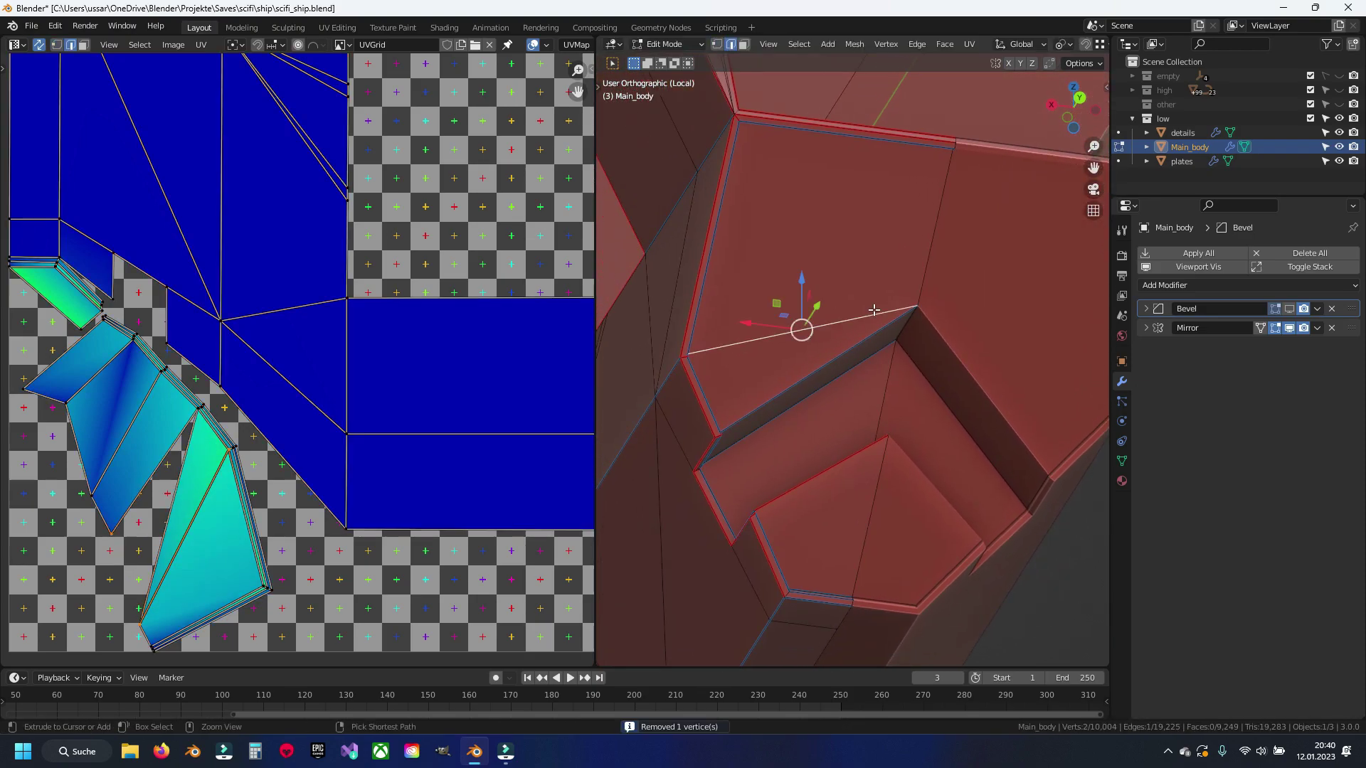
key(u)
click(876, 313)
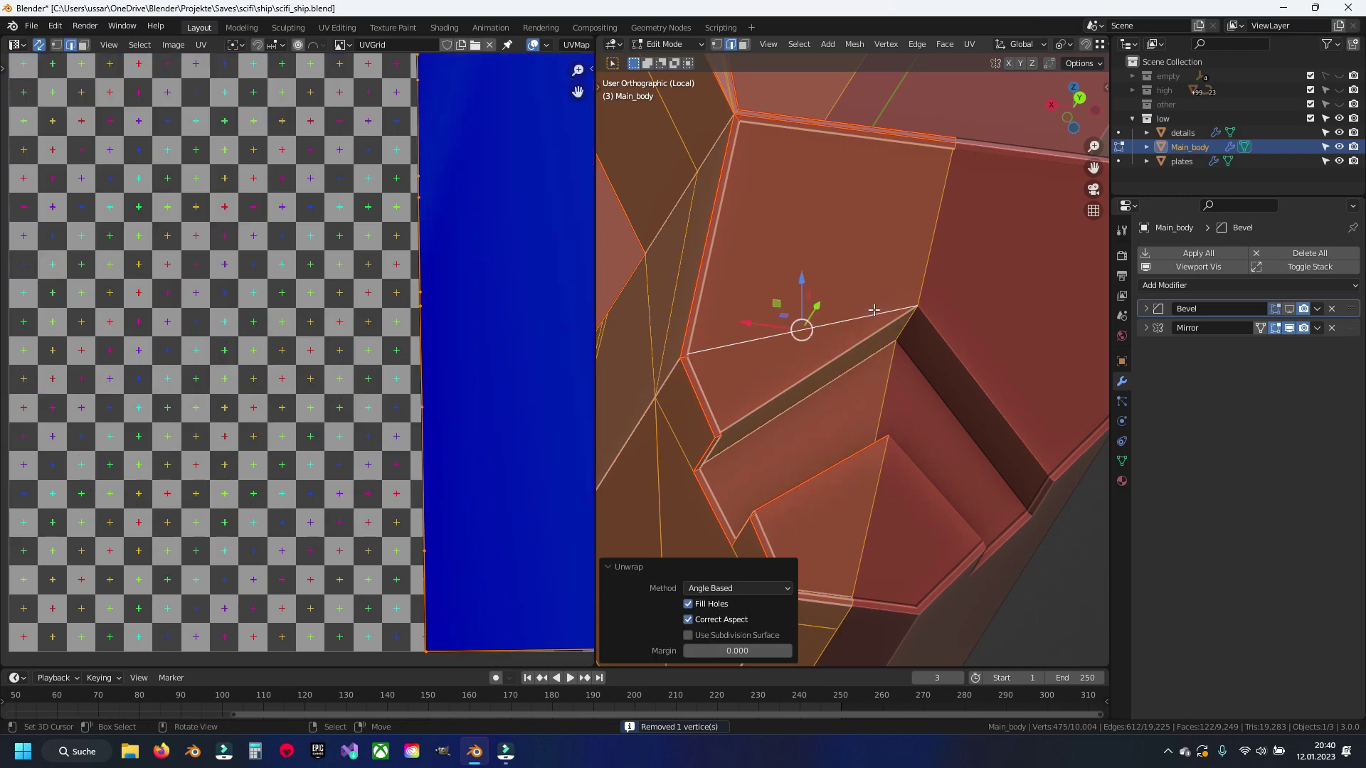
scroll(244, 158, down, 1)
scroll(284, 235, down, 3)
scroll(314, 285, down, 2)
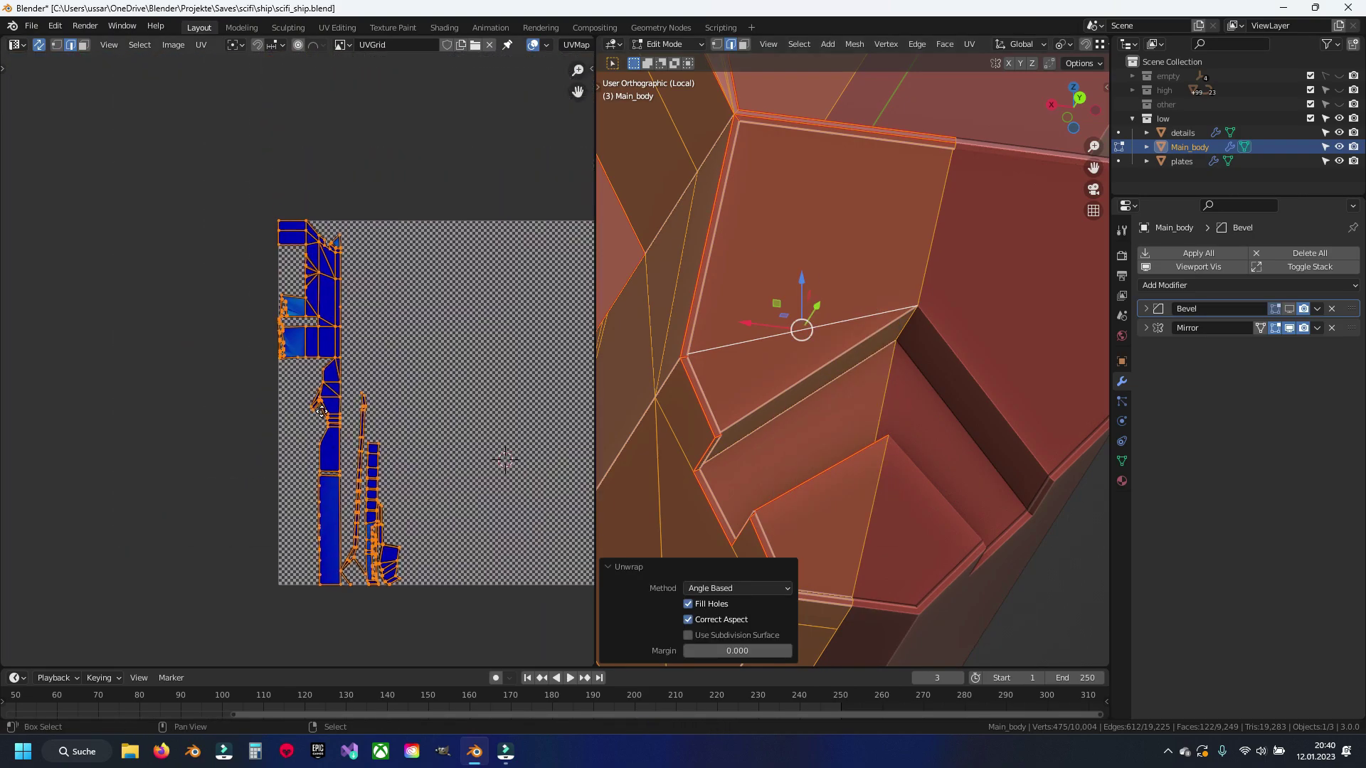
scroll(333, 323, down, 2)
scroll(338, 334, up, 2)
scroll(352, 370, up, 1)
scroll(370, 405, up, 2)
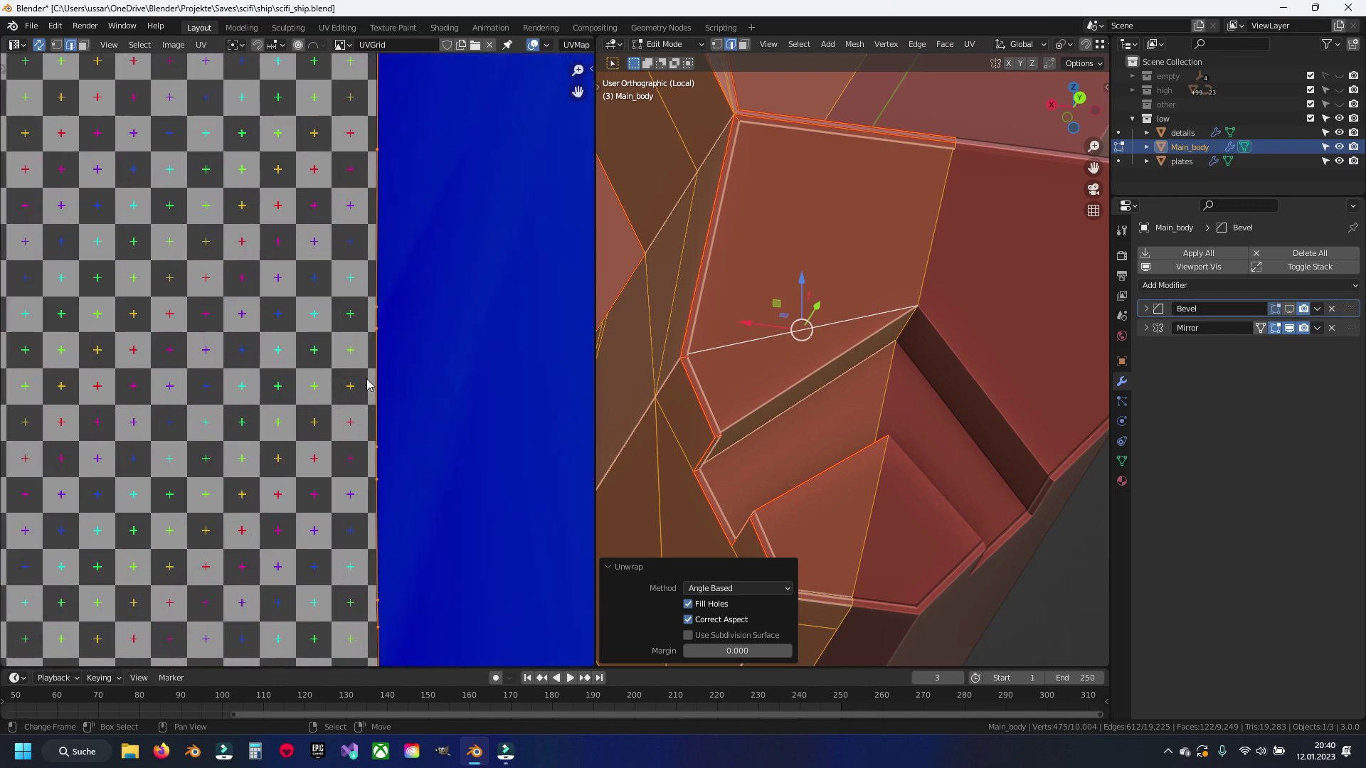
Step: Frame the view on a single mesh vertex and save the file
click(377, 329)
key(KP_Decimal)
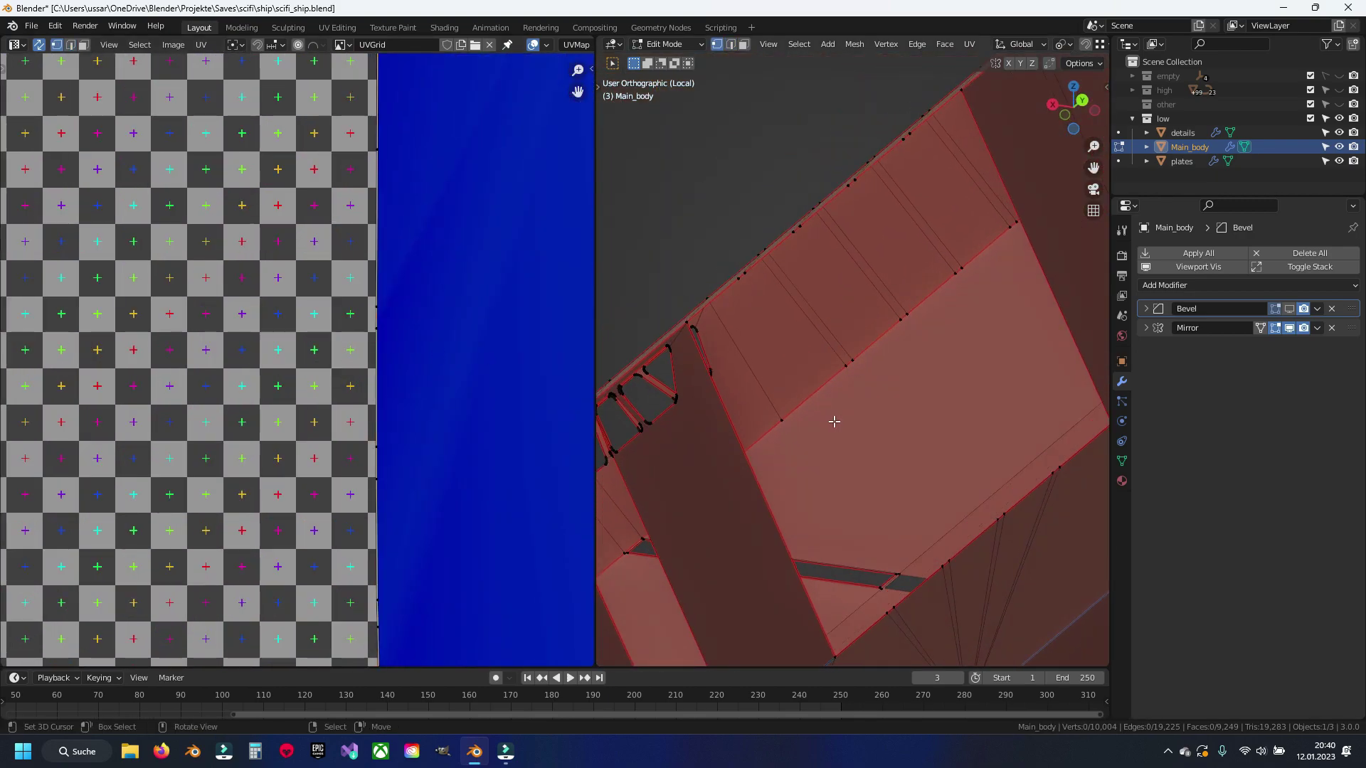
key(ctrl+s)
key(2)
scroll(355, 320, down, 6)
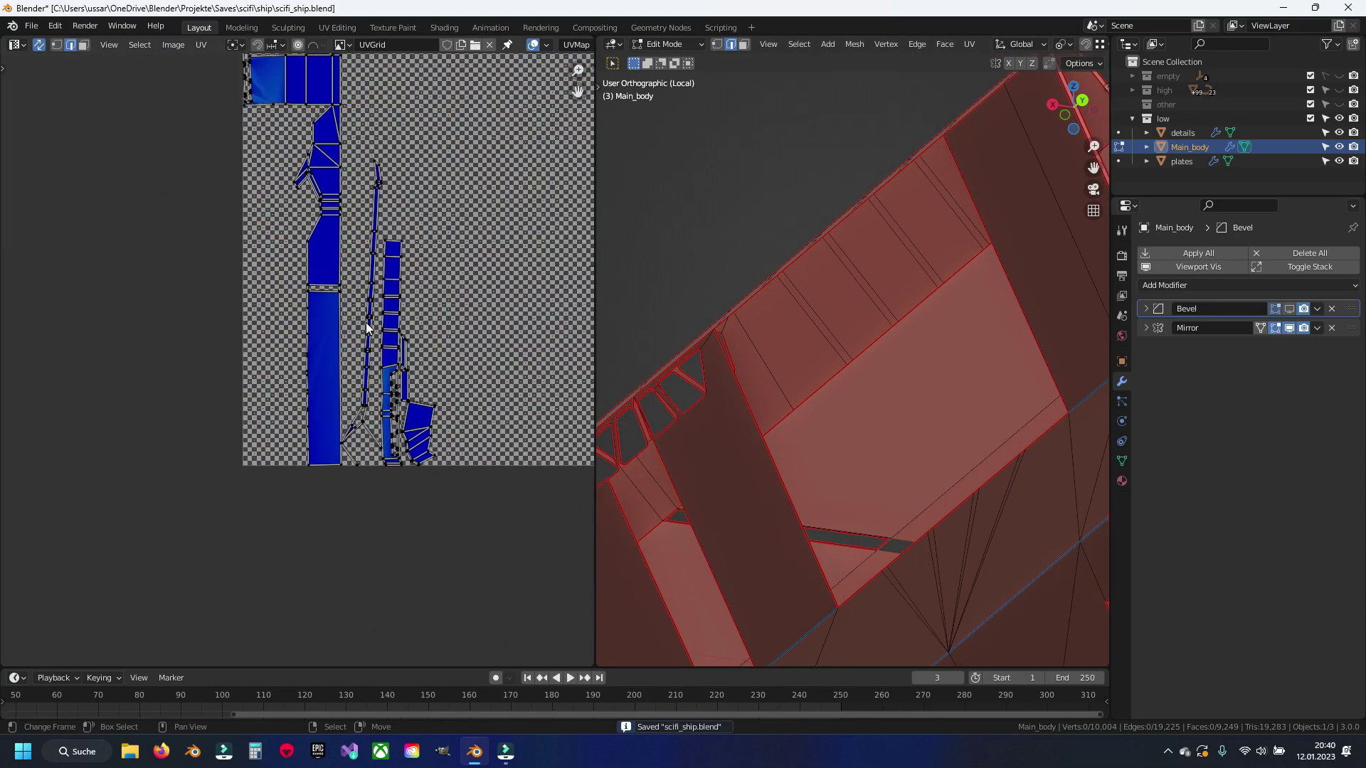
scroll(314, 299, up, 1)
scroll(298, 290, up, 1)
scroll(297, 288, up, 1)
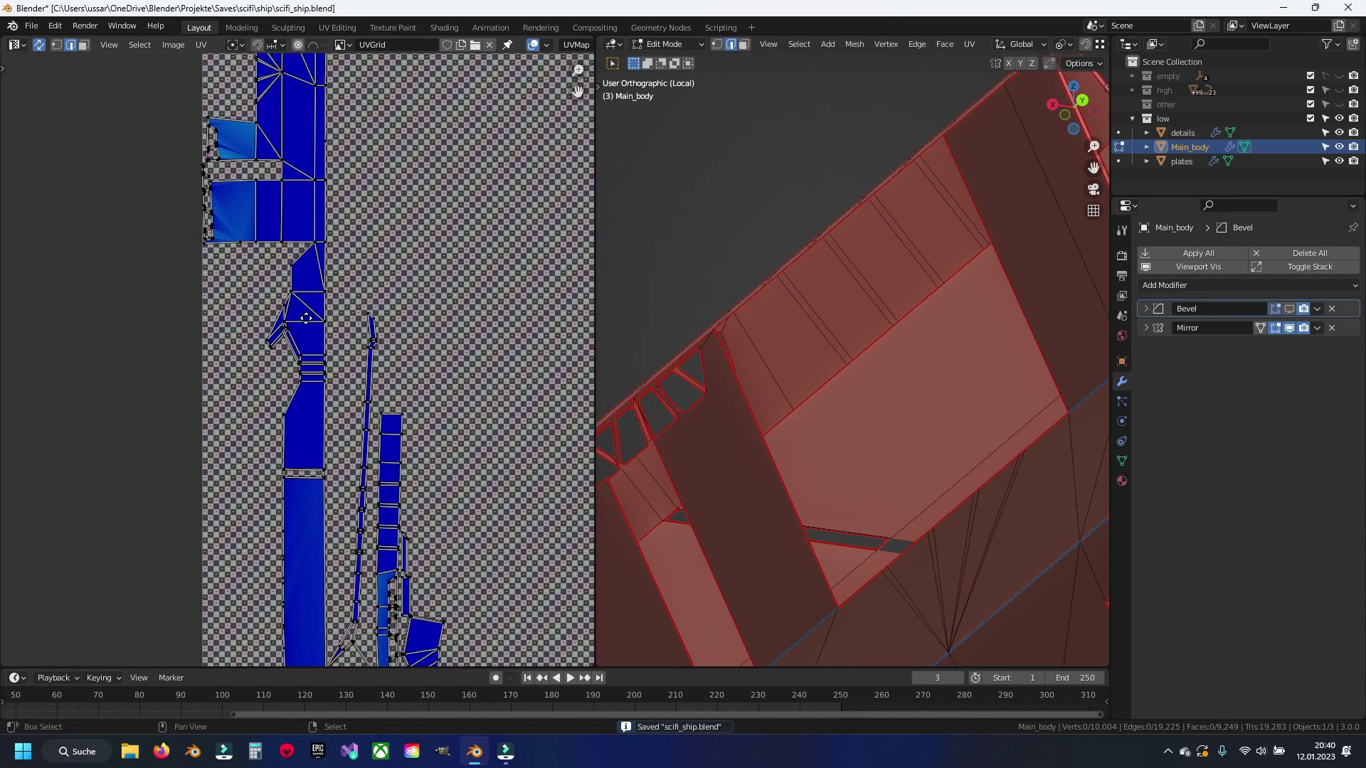
scroll(322, 328, down, 1)
scroll(335, 313, up, 1)
scroll(351, 267, up, 3)
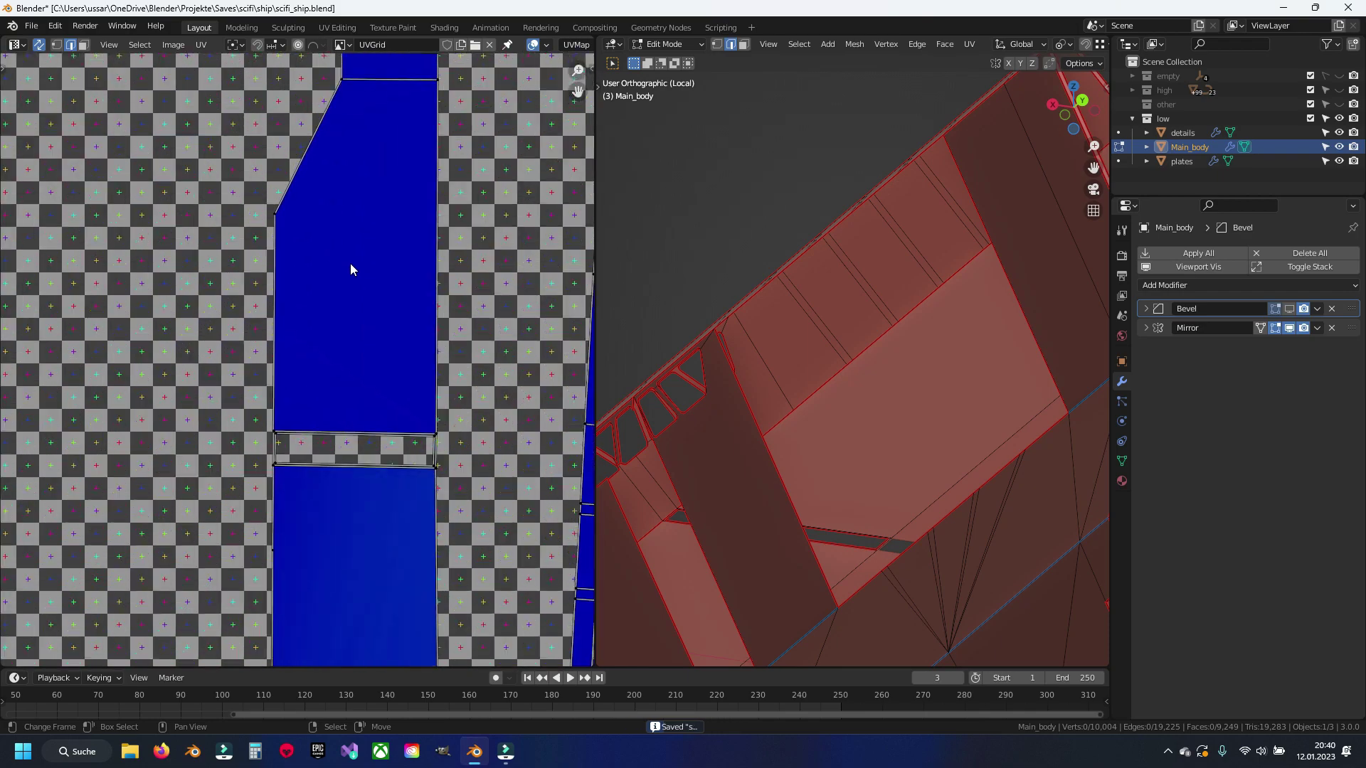
scroll(318, 306, up, 1)
scroll(854, 356, down, 5)
Step: Orbit in close to the ship's front edge and save again
mouse_move(889, 370)
middle_down()
mouse_move(979, 411)
mouse_move(1010, 330)
middle_up()
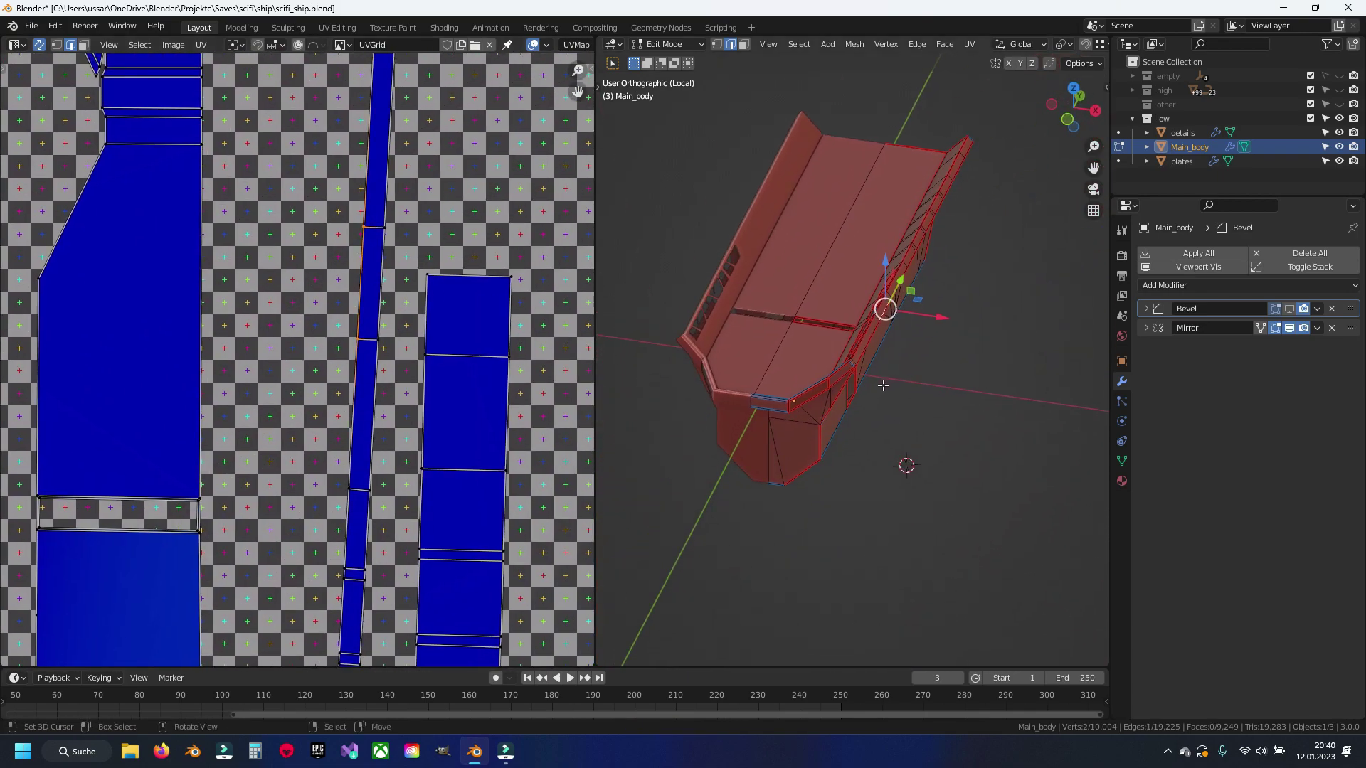
scroll(883, 385, up, 2)
mouse_move(892, 426)
shift+middle_down()
mouse_move(937, 317)
mouse_move(826, 311)
mouse_move(800, 338)
shift+middle_up()
key(ctrl+s)
scroll(826, 311, up, 1)
scroll(826, 311, up, 2)
Step: Change the seam on the front bevel corner edge and re-unwrap the whole mesh
click(797, 338)
key(ctrl+e)
click(794, 347)
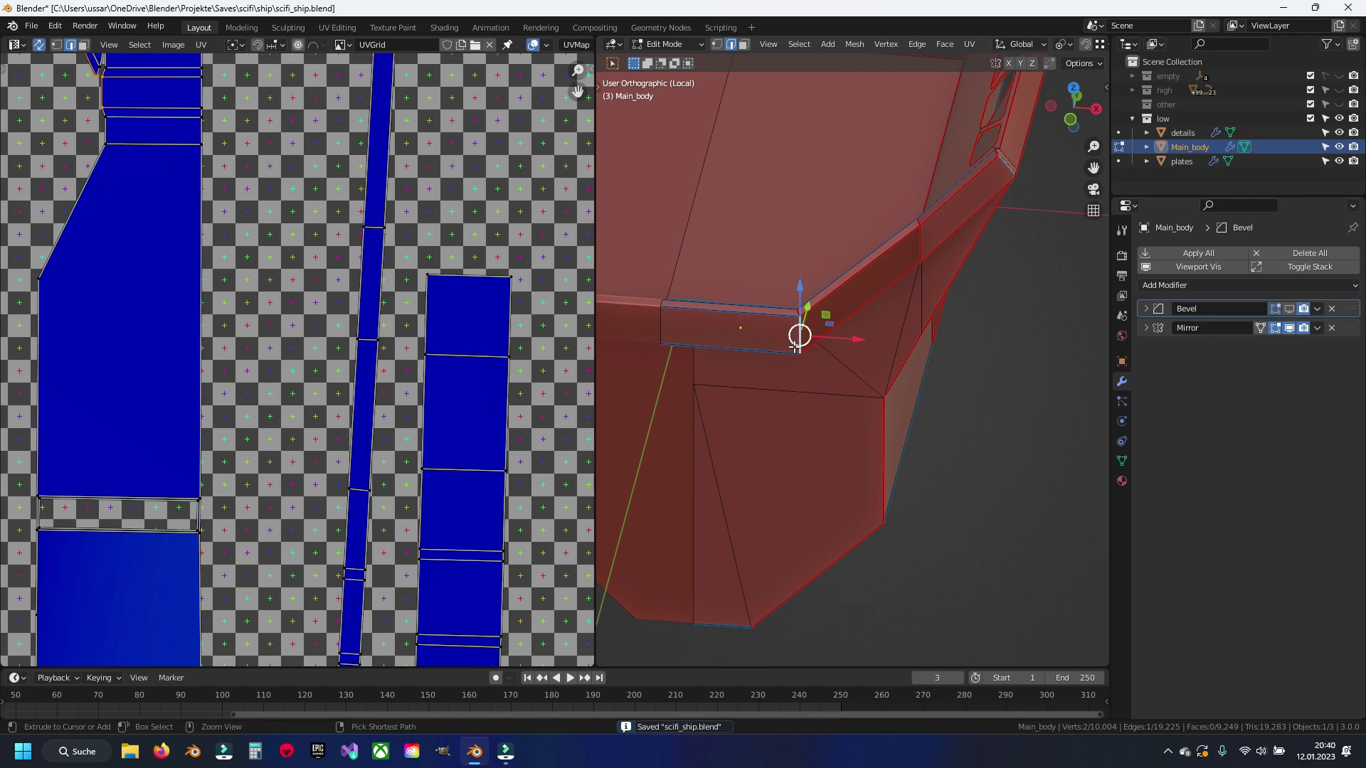
key(a)
key(u)
click(794, 347)
scroll(361, 247, down, 3)
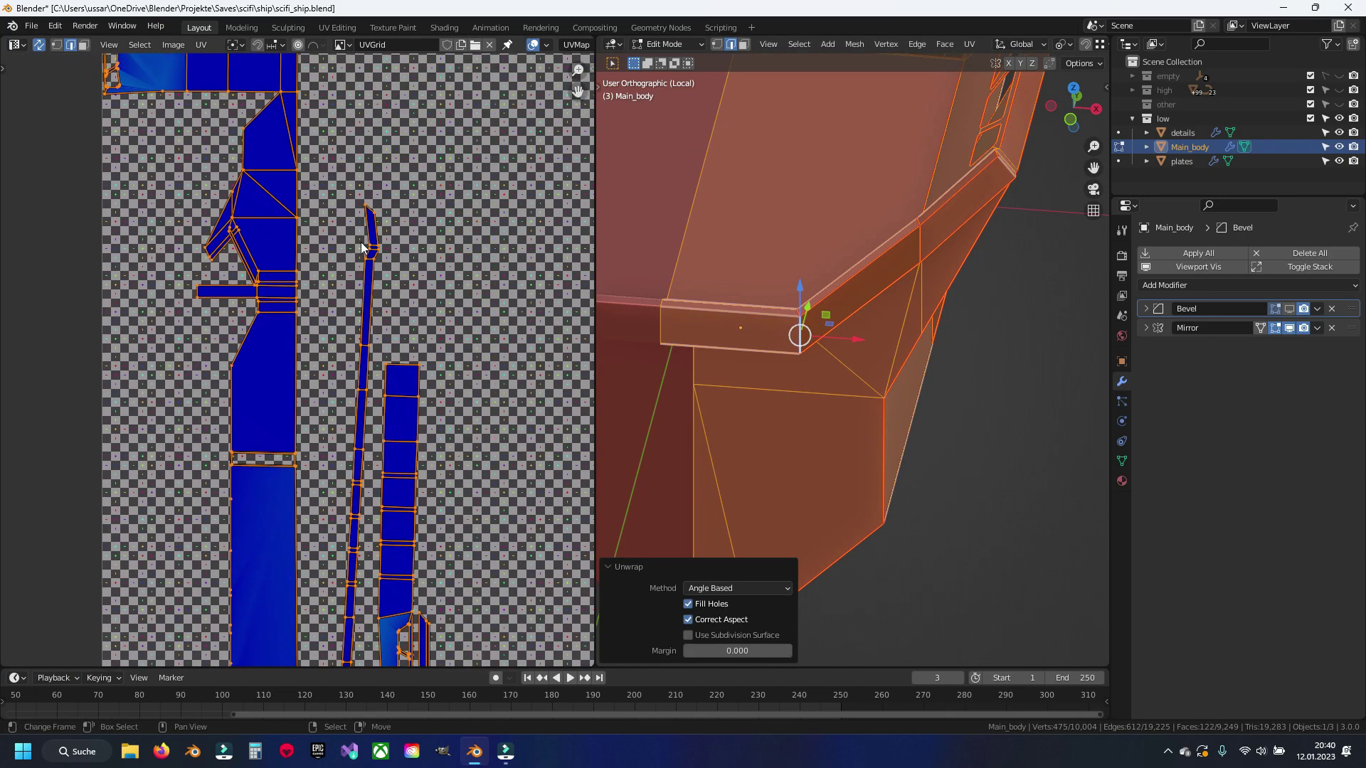
key(a)
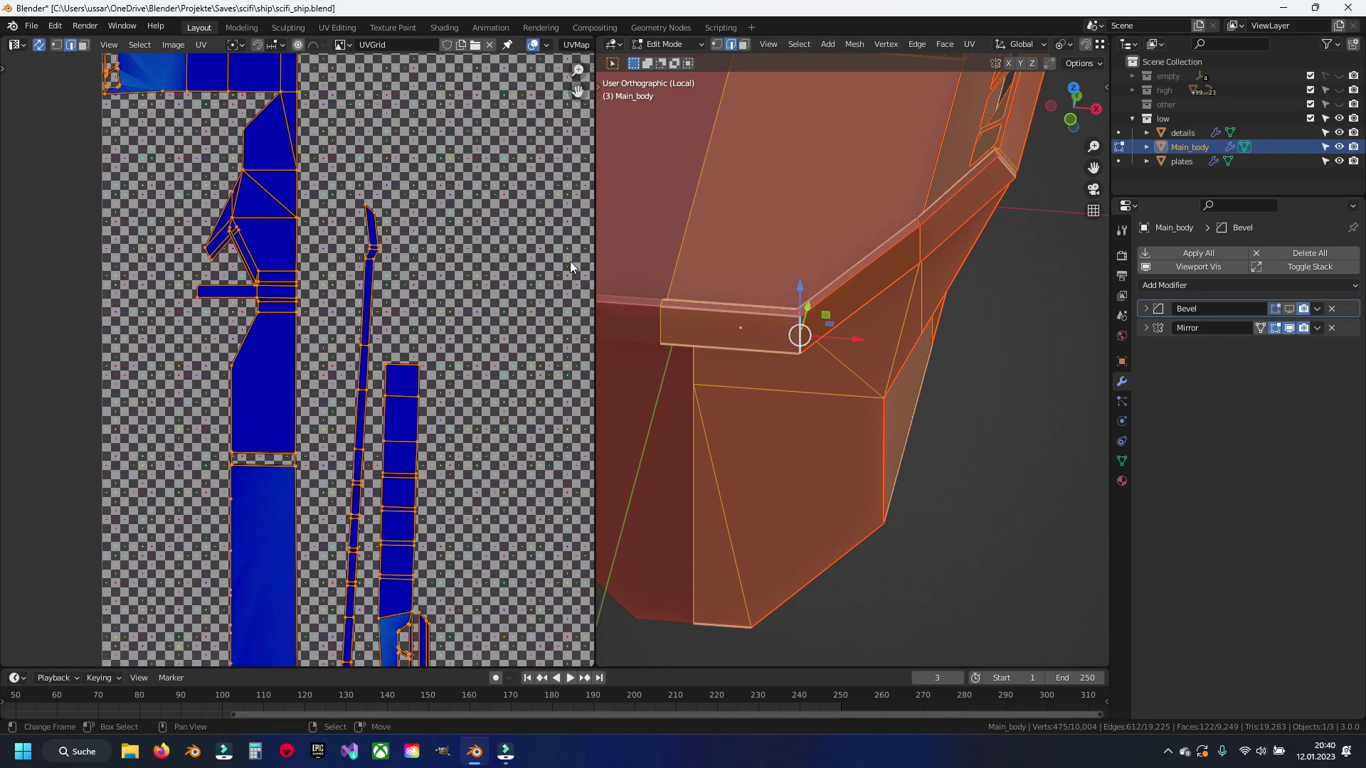
key(alt+a)
Step: Clear the seam on the bevelled edge and re-unwrap the whole mesh
scroll(894, 225, up, 3)
scroll(844, 381, up, 1)
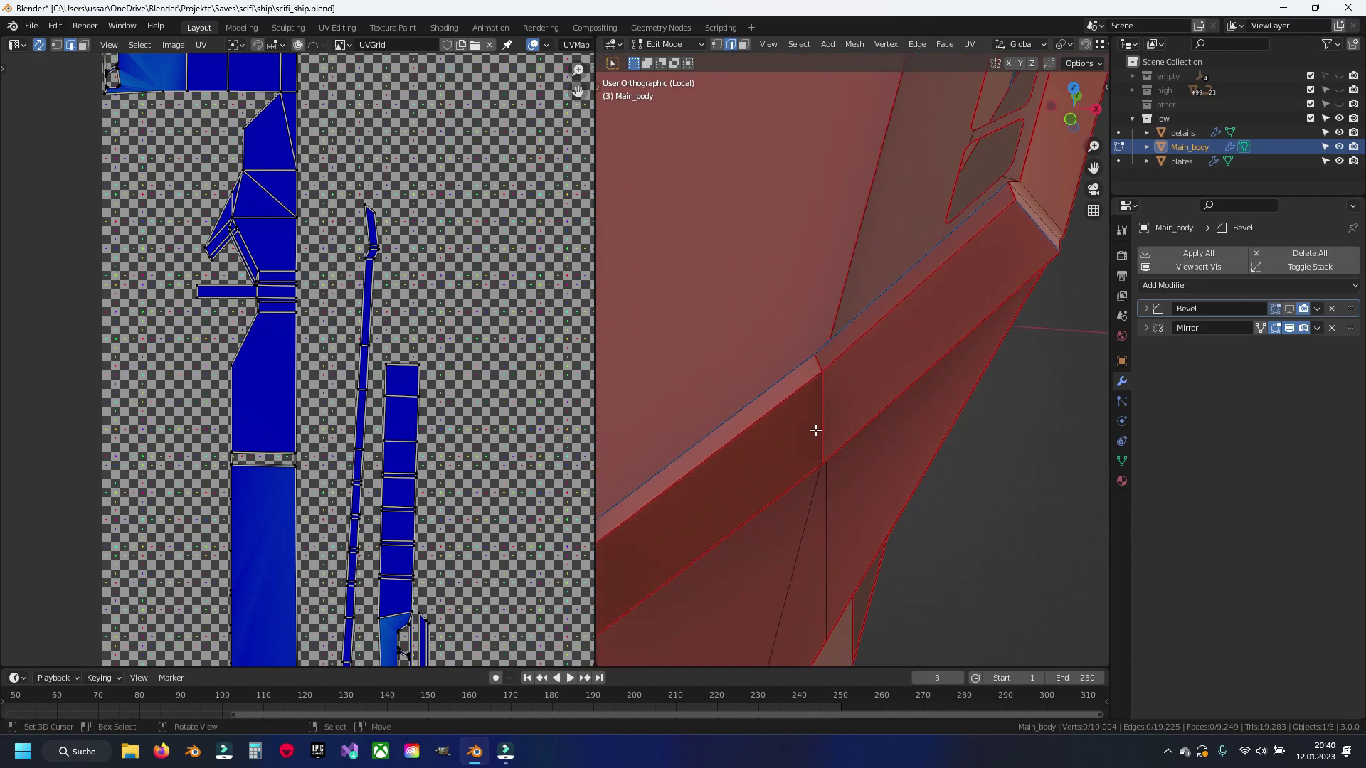
key(ctrl+e)
click(823, 420)
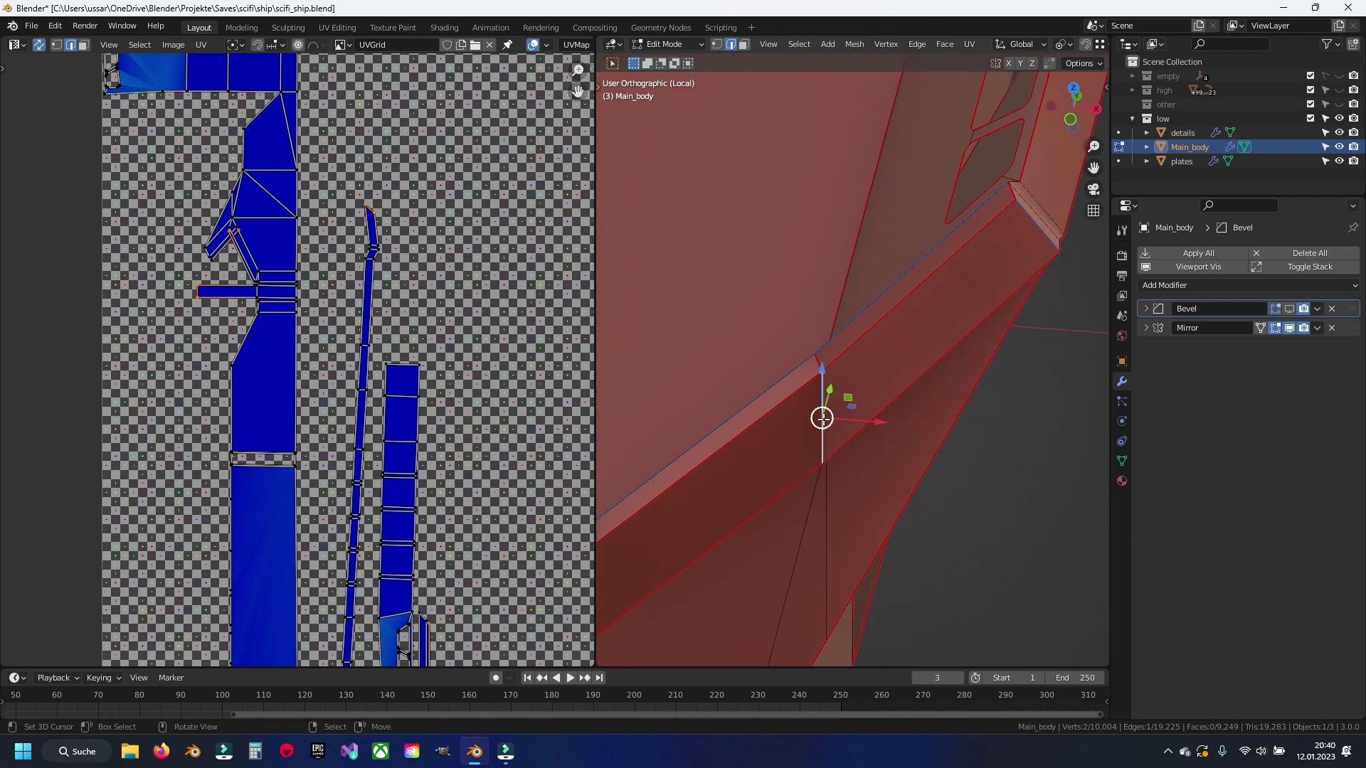
key(a)
key(u)
click(818, 419)
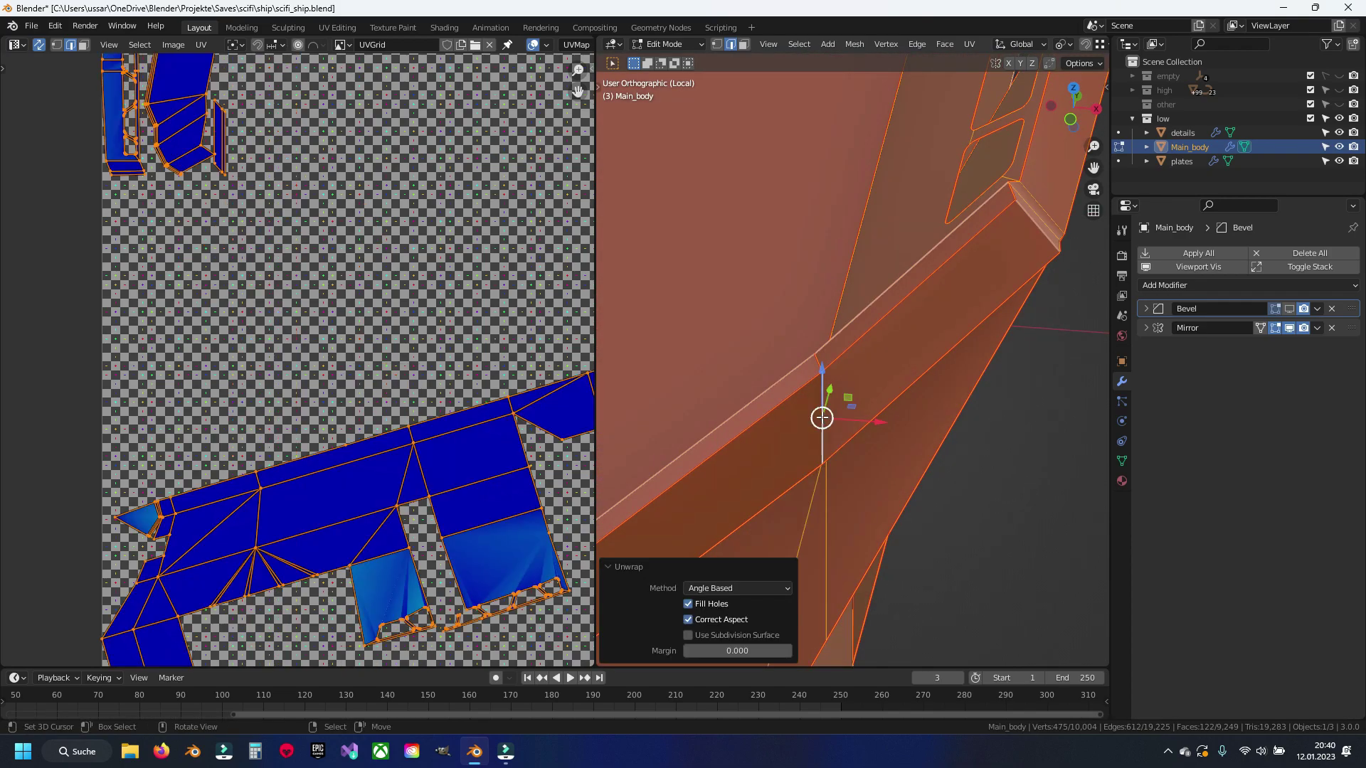
scroll(324, 239, down, 3)
scroll(215, 246, up, 1)
scroll(331, 346, up, 2)
scroll(298, 320, up, 2)
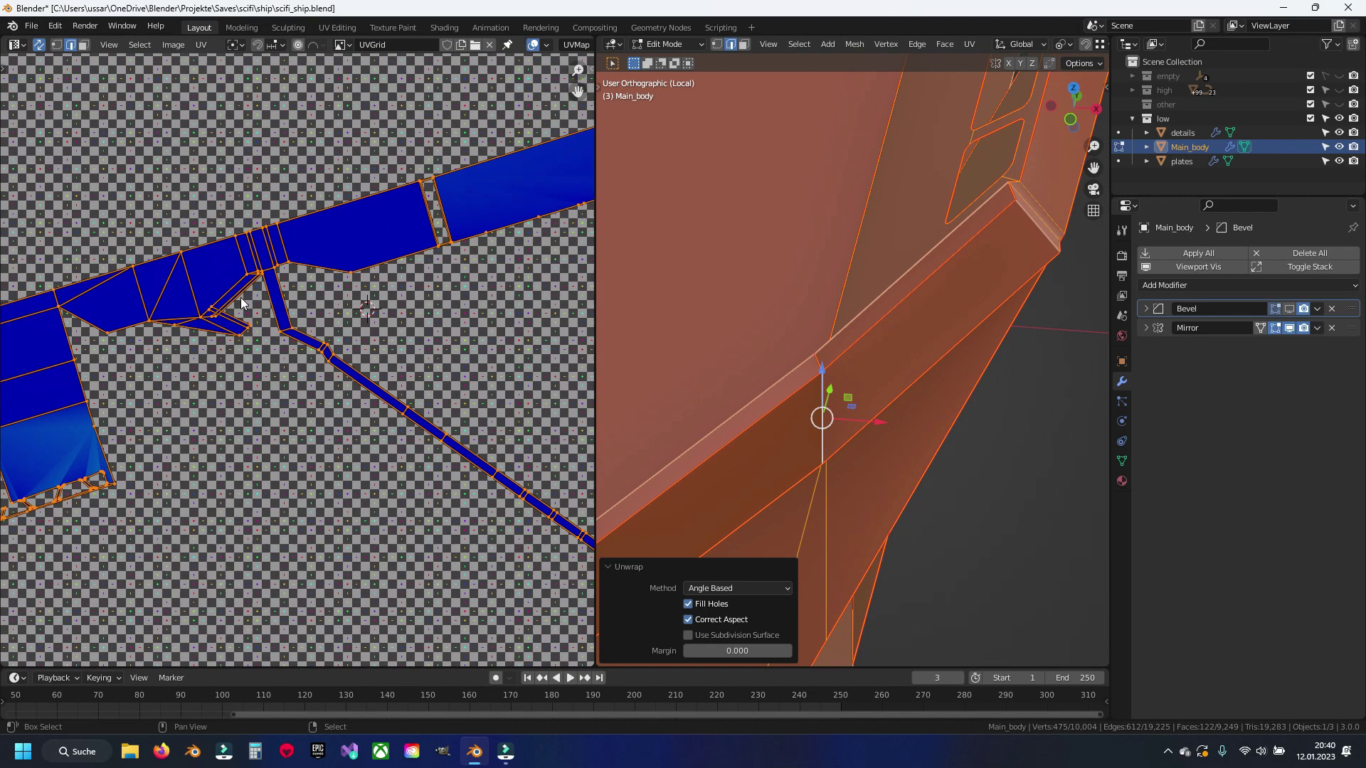
scroll(265, 304, up, 1)
scroll(264, 304, up, 3)
scroll(265, 305, down, 2)
Step: Clear the seam on the strip island's edge, re-unwrap the mesh, and save
click(228, 286)
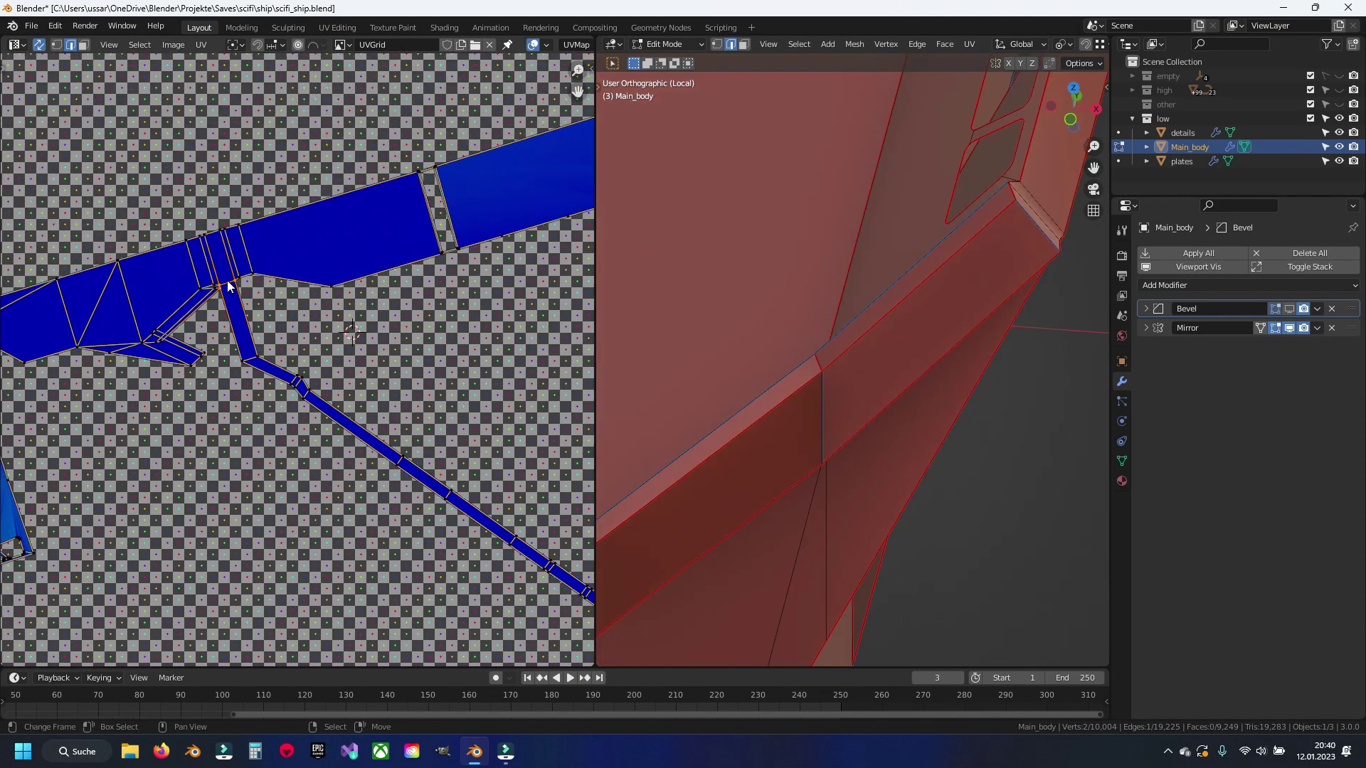
key(ctrl+e)
click(815, 340)
key(a)
key(u)
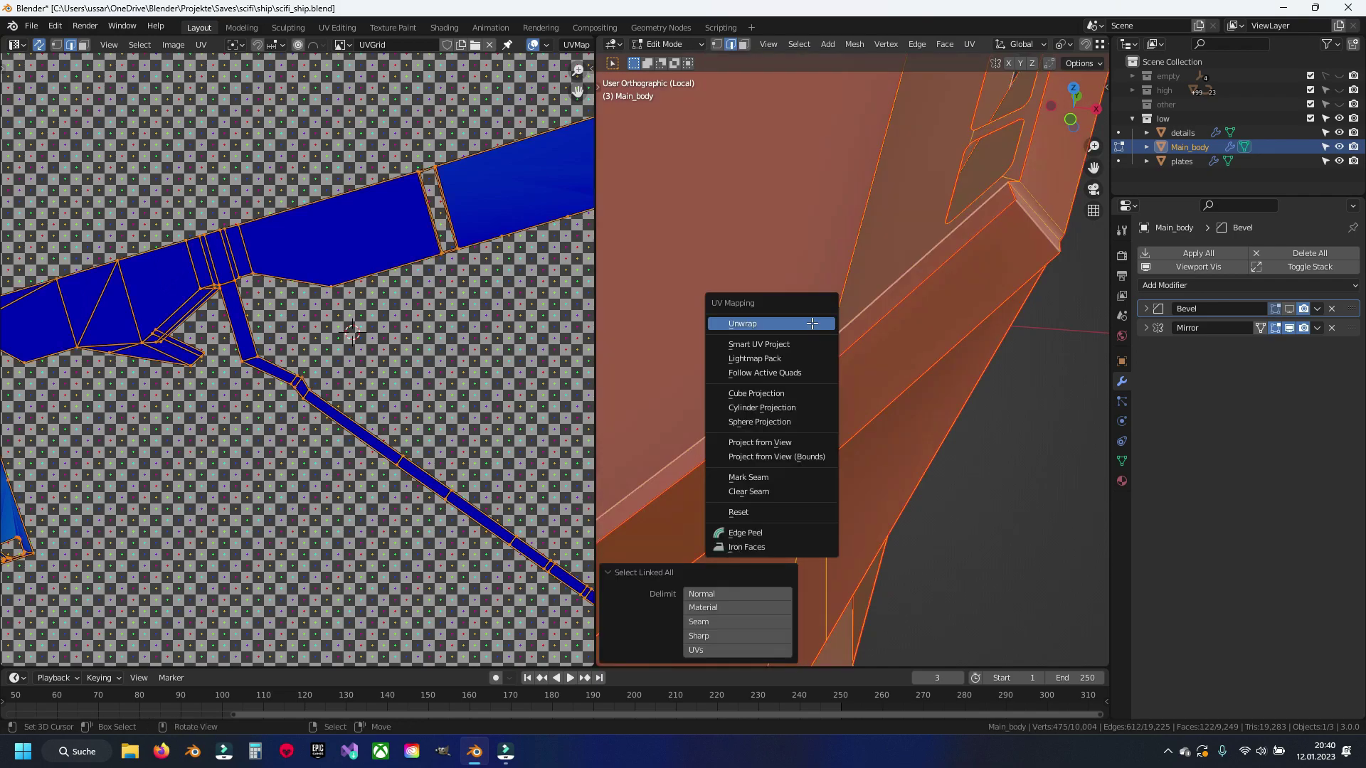
click(811, 324)
scroll(314, 360, down, 3)
scroll(313, 360, down, 2)
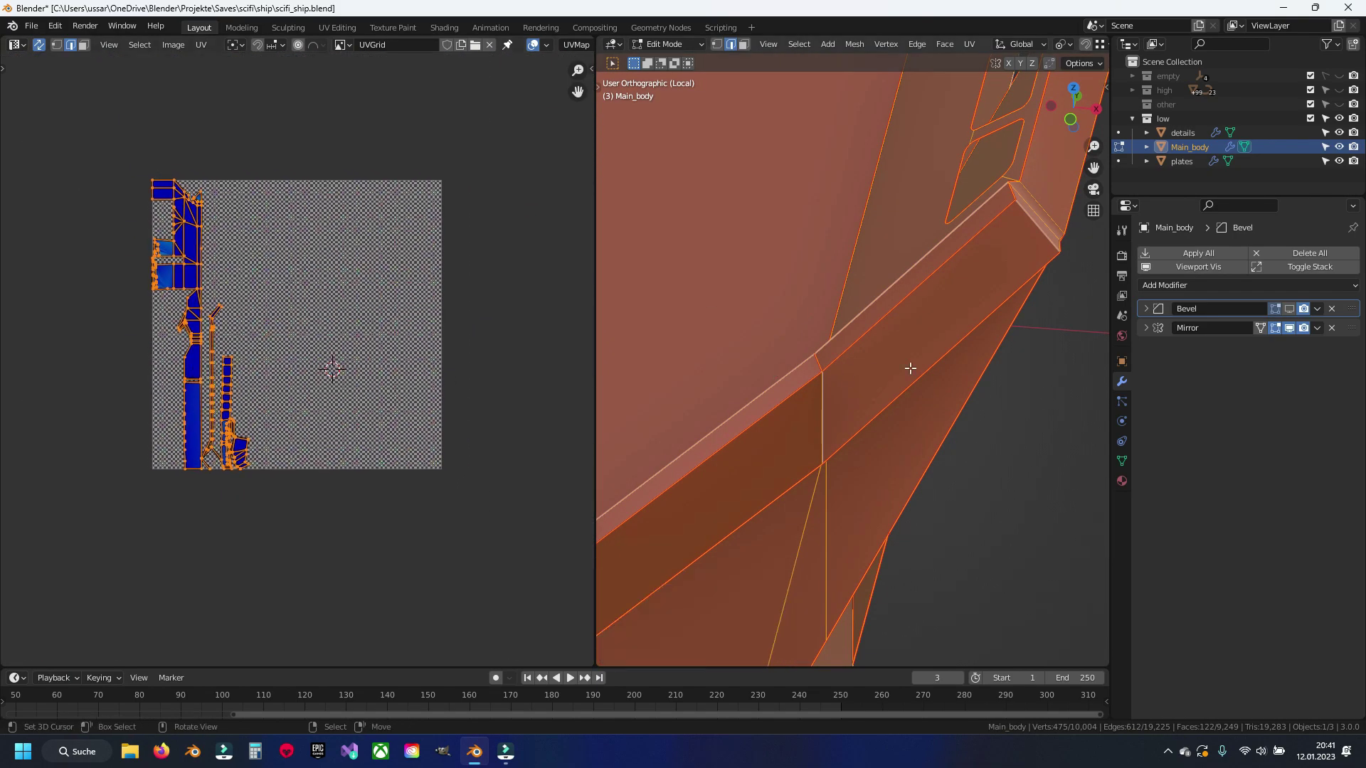
key(alt+a)
key(ctrl+s)
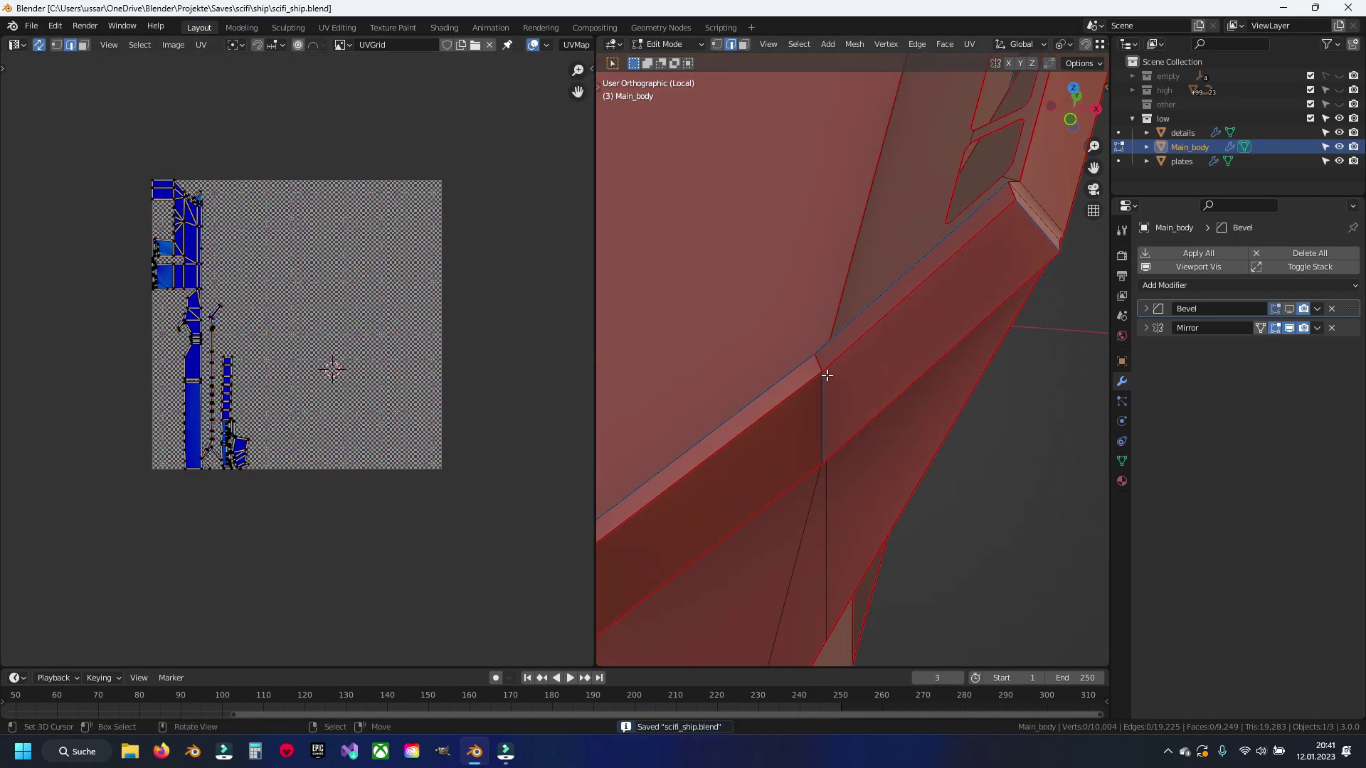
Step: Bring the long strip UV islands into view and orbit to a side view of the hull
scroll(373, 404, up, 3)
scroll(329, 397, up, 3)
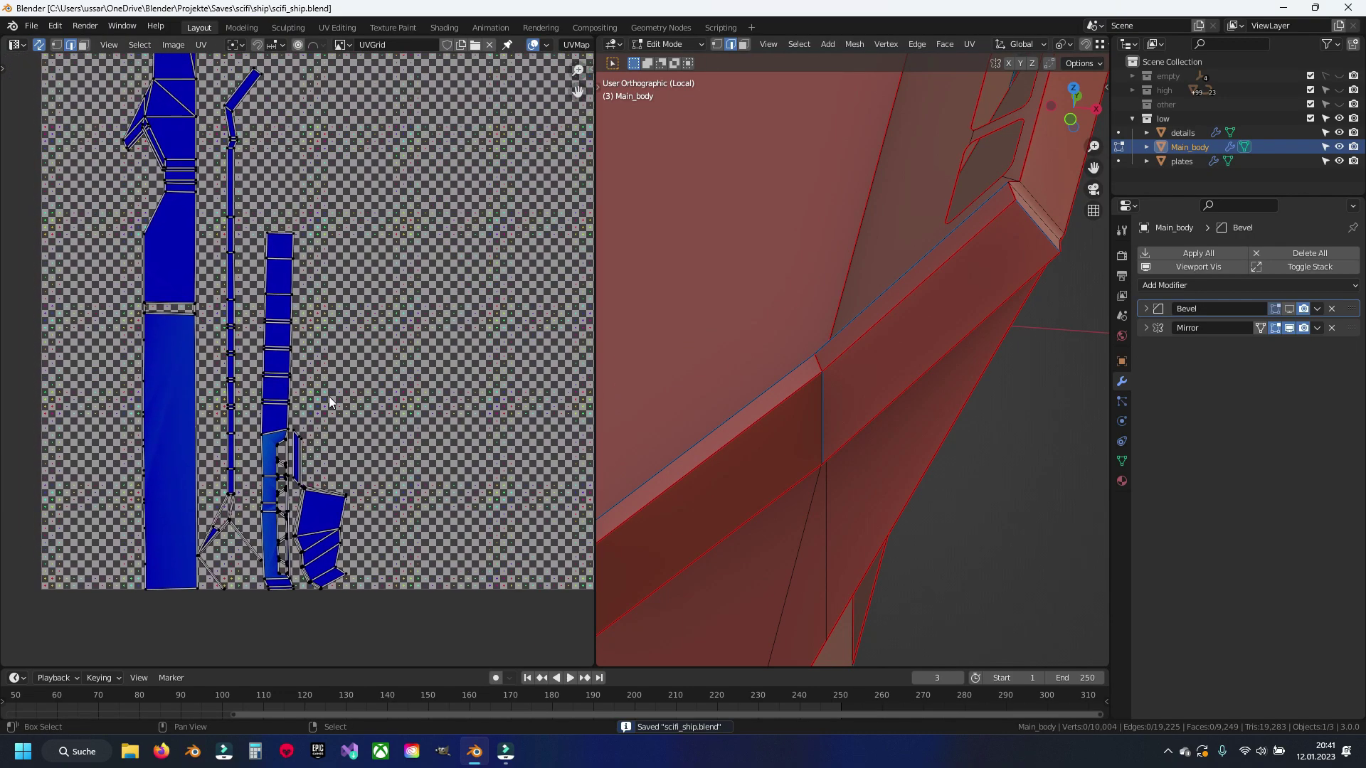
mouse_move(328, 397)
middle_down()
mouse_move(396, 489)
mouse_move(345, 58)
middle_up()
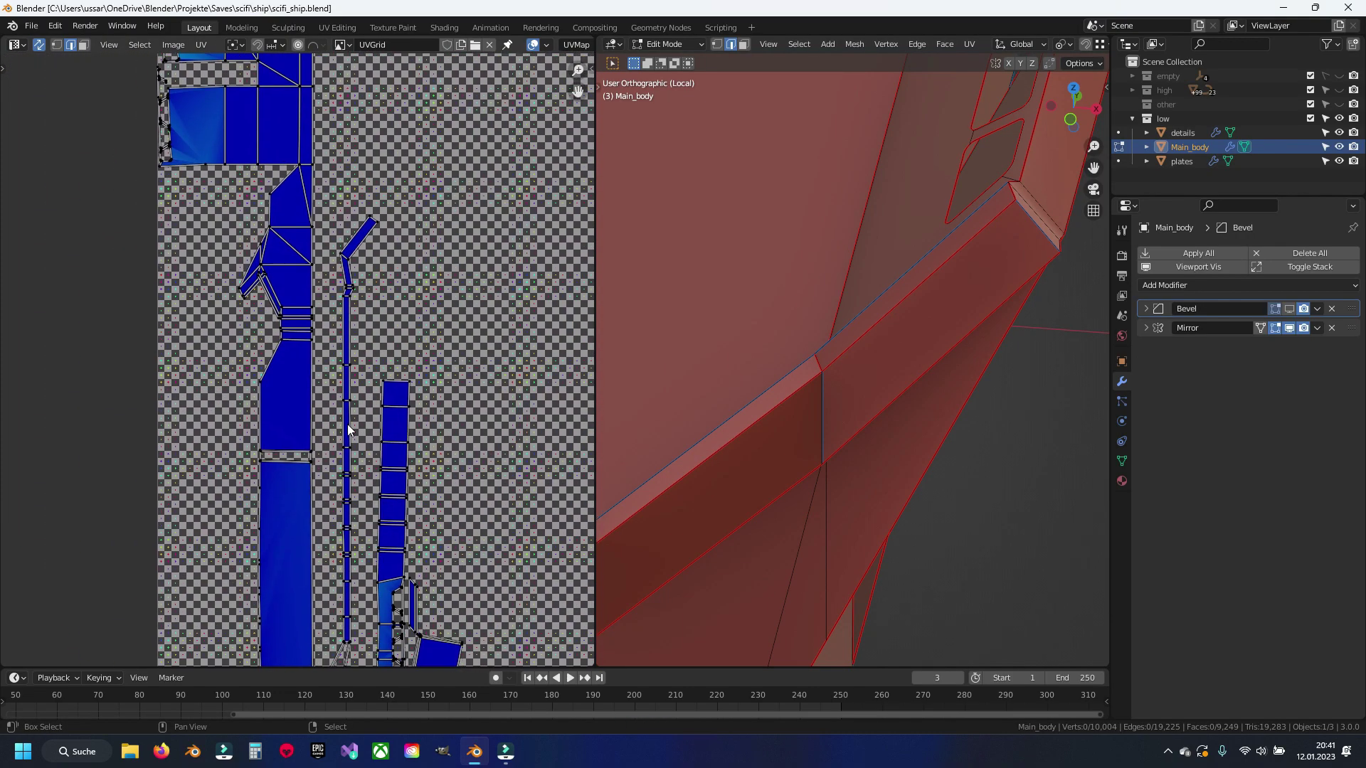
scroll(898, 407, down, 5)
mouse_move(792, 390)
middle_down()
mouse_move(744, 323)
mouse_move(767, 322)
middle_up()
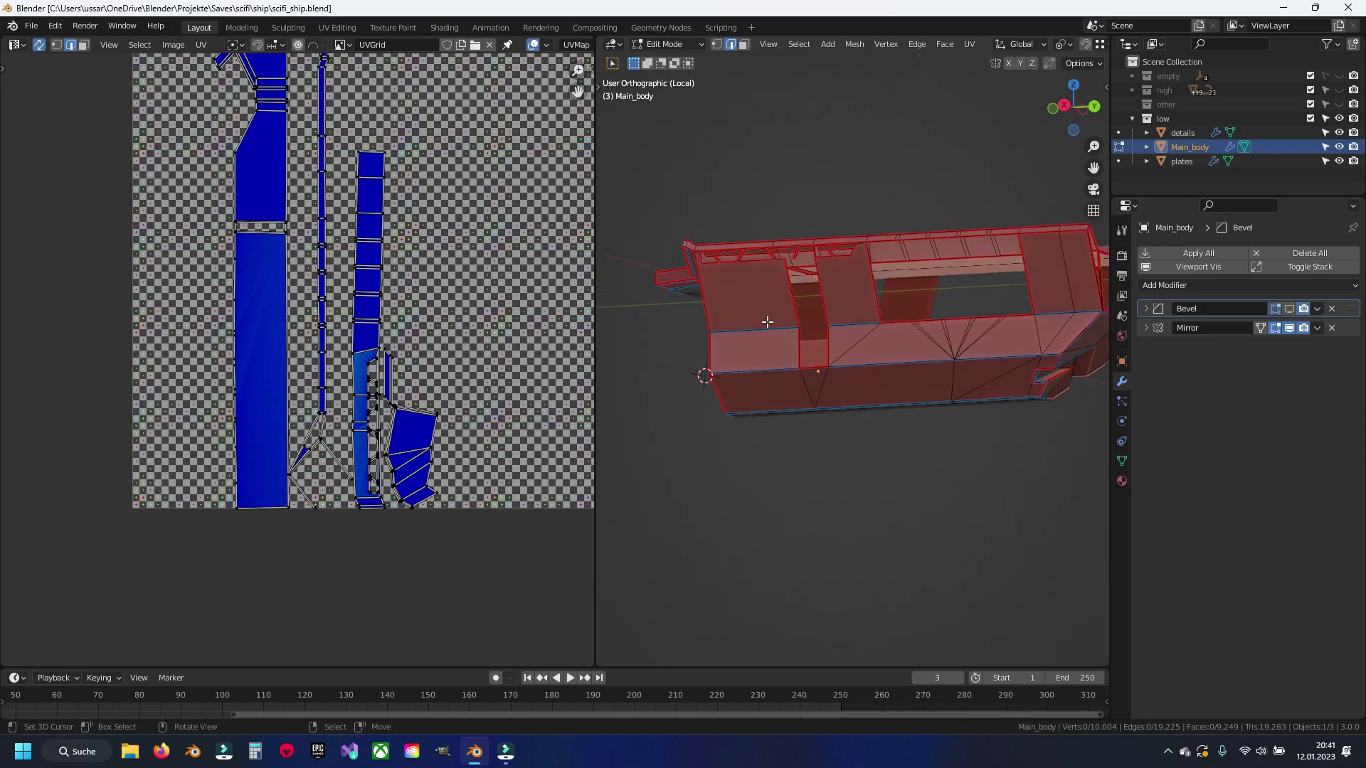
Step: Move the UV islands above the texture tile, reveal the hidden mesh, and save
scroll(353, 256, down, 3)
scroll(374, 324, down, 3)
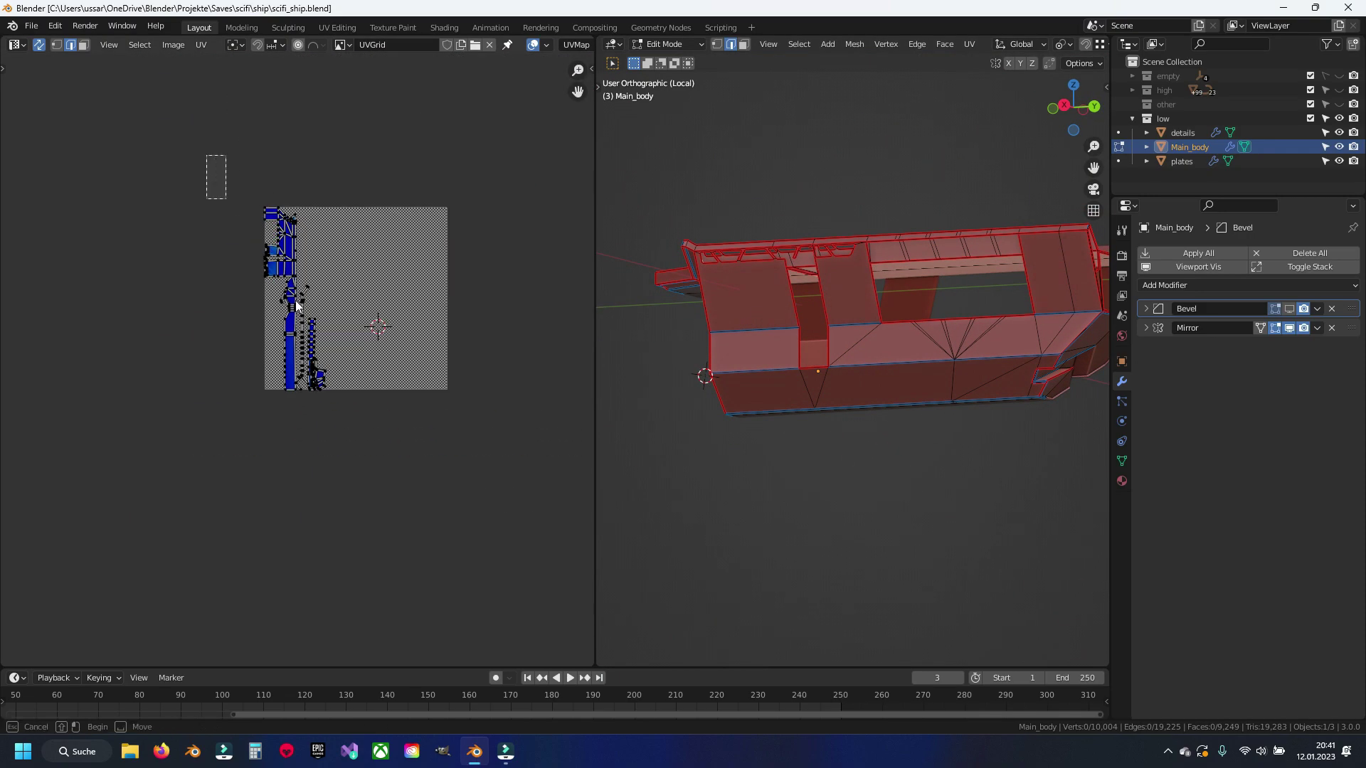
key(a)
middle_drag(357, 295, 346, 428)
key(g)
click(357, 237)
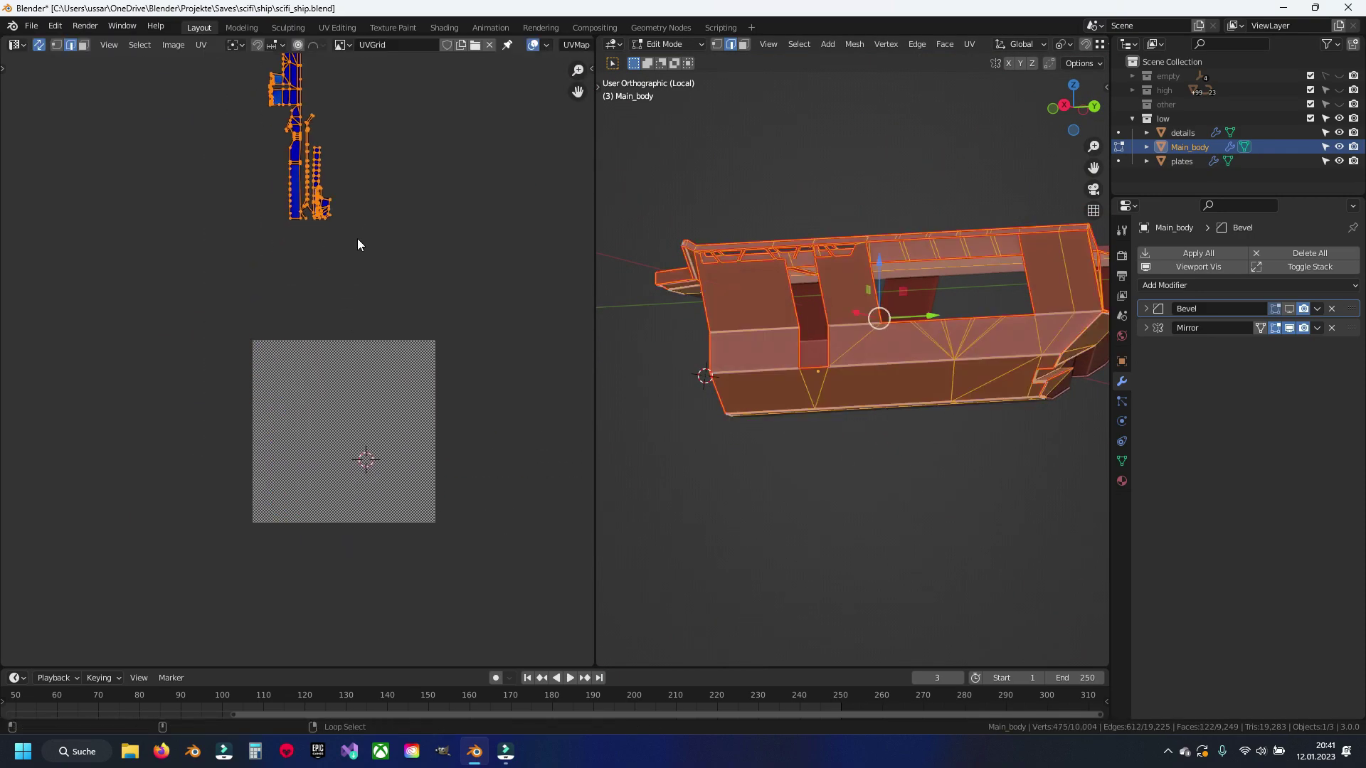
key(alt+h)
key(alt+a)
key(ctrl+s)
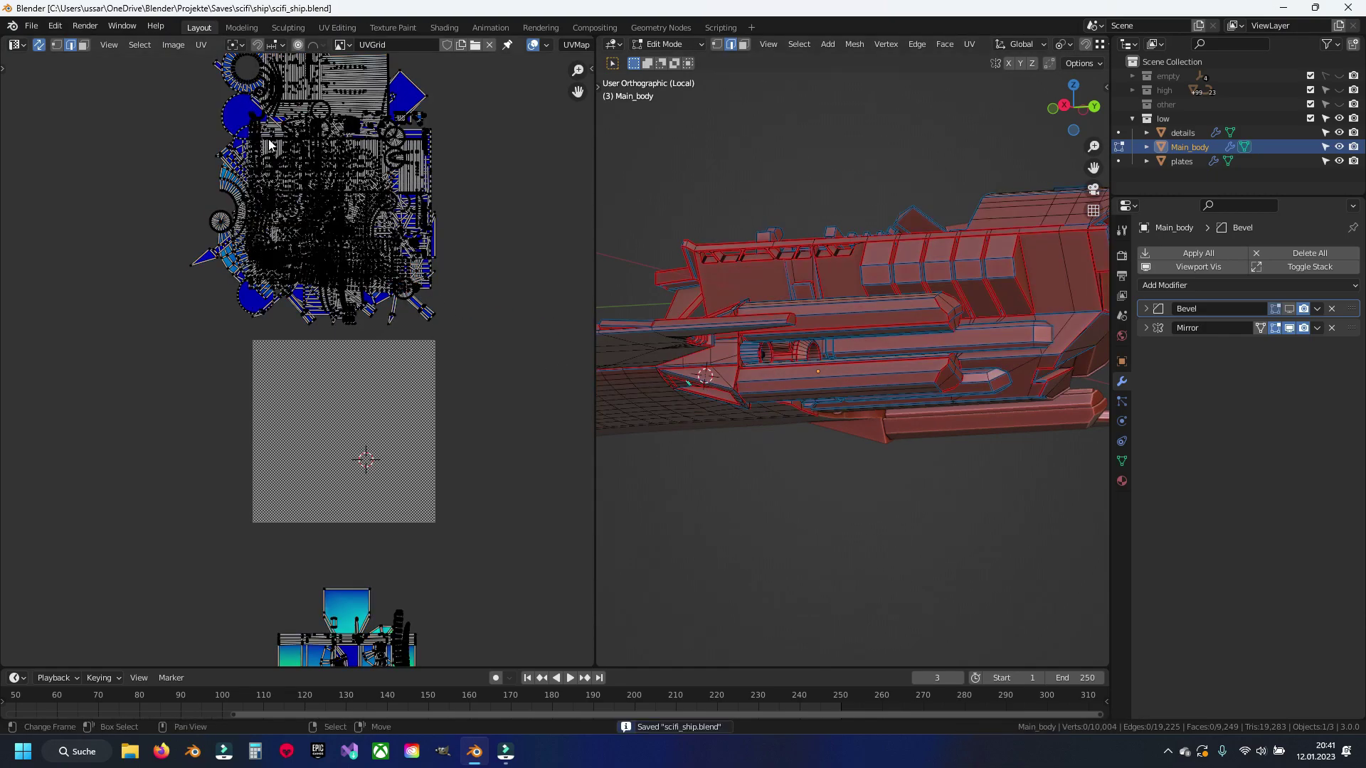
Step: Box-select the full UV layout, then undo that selection
middle_drag(269, 145, 269, 274)
drag(131, 121, 447, 461)
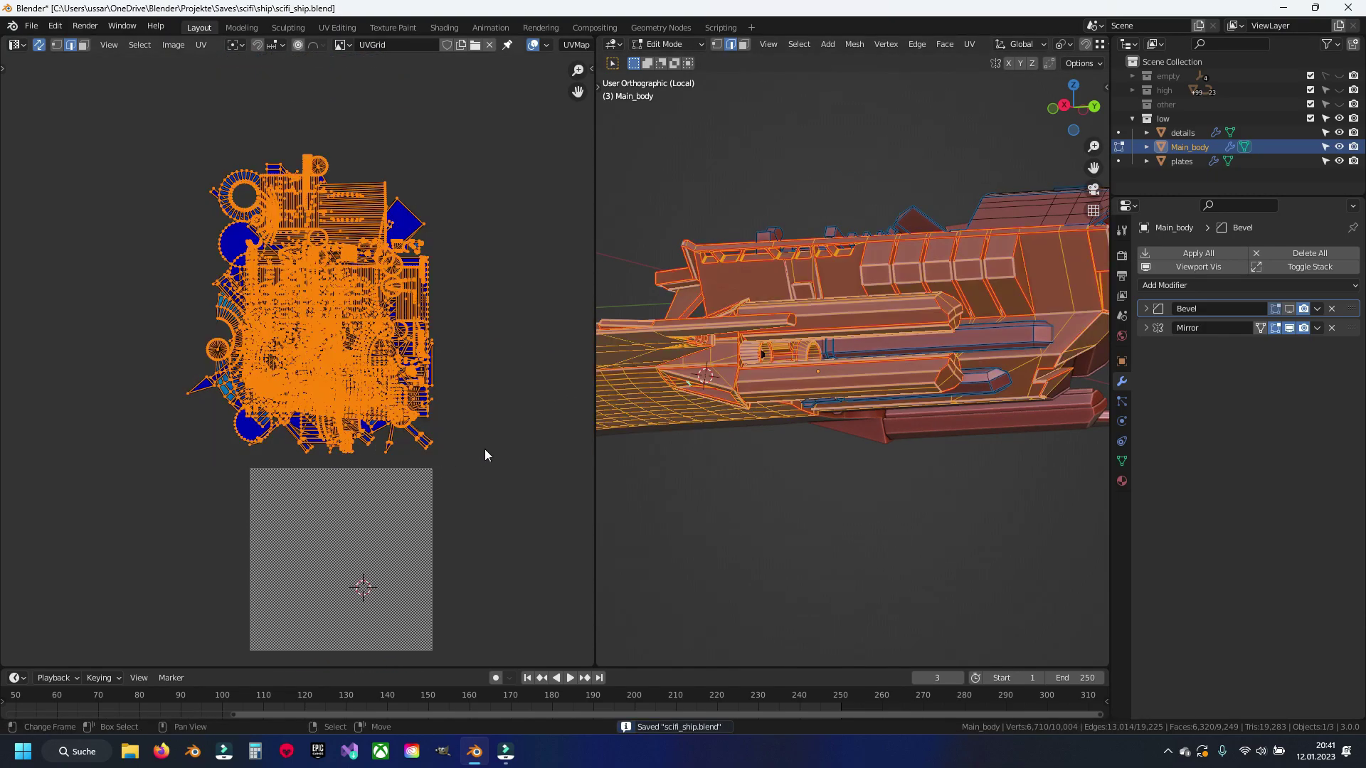
key(ctrl+z)
middle_drag(831, 426, 810, 543)
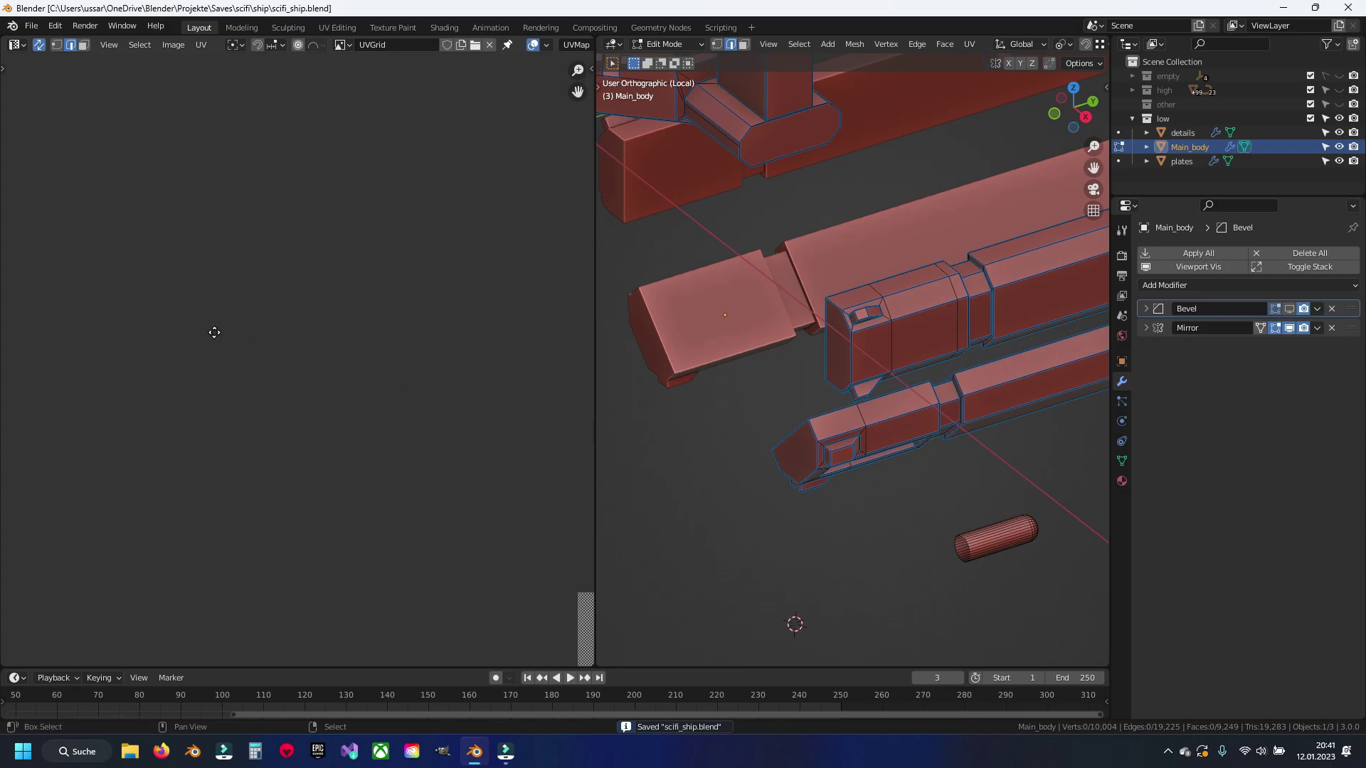
Step: Select the plate's bottom edge and orbit to view the plate edge-on
scroll(719, 399, down, 4)
middle_drag(720, 399, 707, 311)
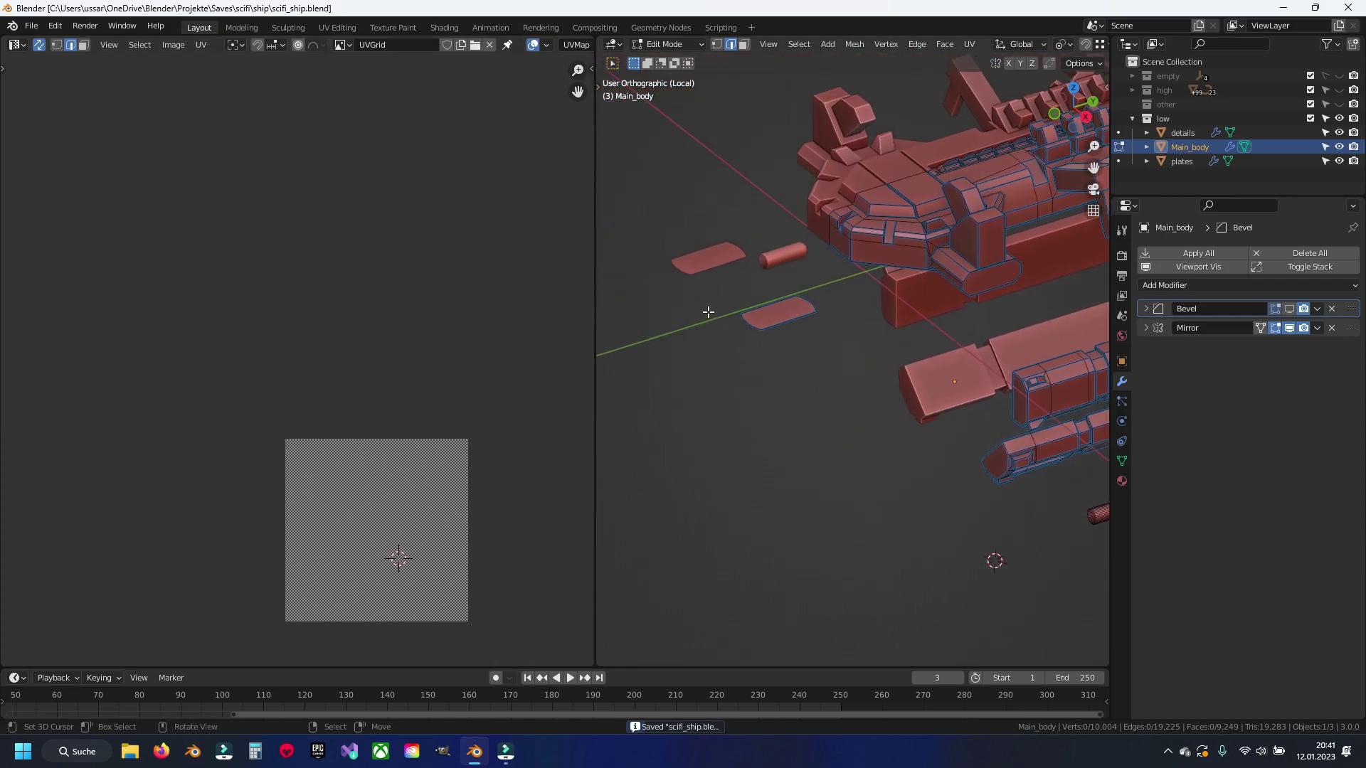
scroll(708, 311, up, 4)
scroll(894, 509, up, 3)
click(882, 537)
scroll(883, 536, down, 1)
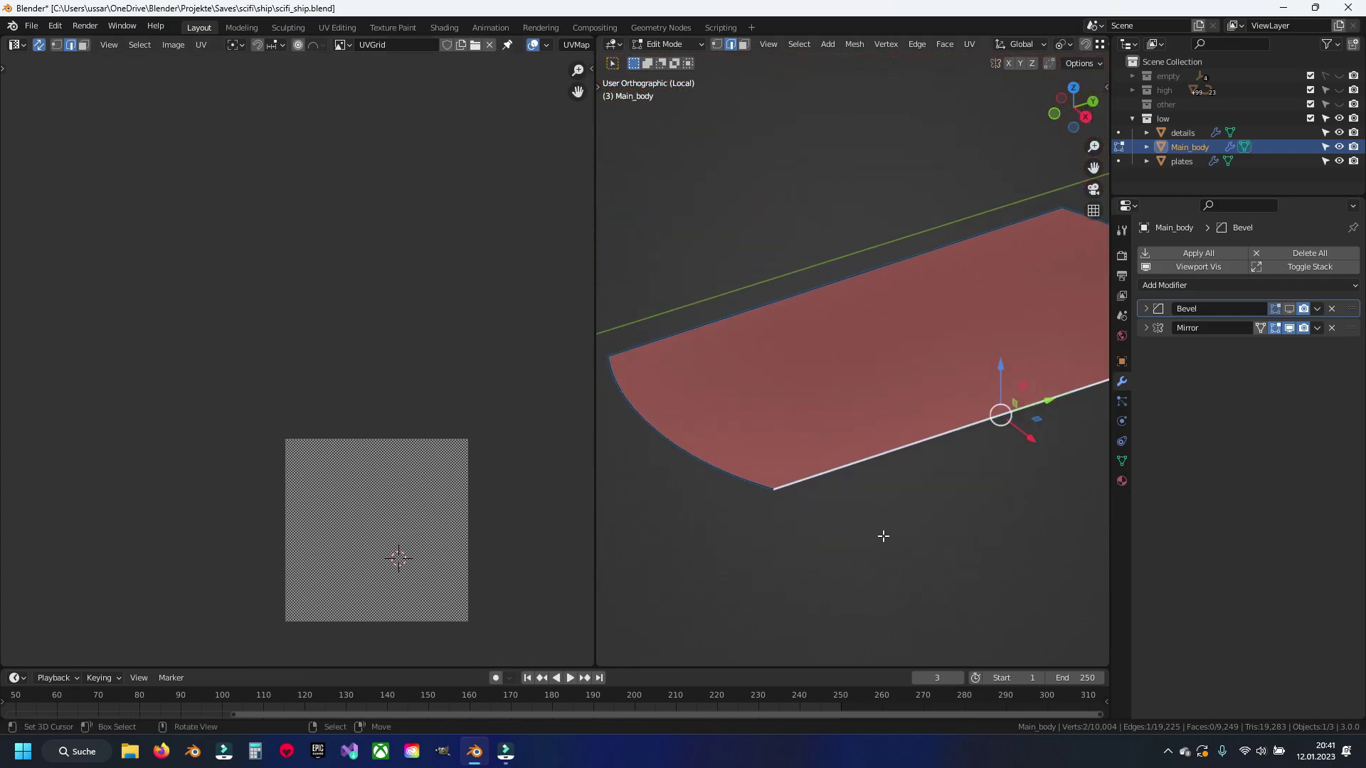
scroll(883, 536, down, 1)
mouse_move(883, 536)
middle_down()
mouse_move(853, 482)
mouse_move(903, 525)
middle_up()
scroll(854, 482, up, 3)
scroll(885, 439, up, 2)
scroll(885, 439, down, 1)
scroll(894, 445, down, 3)
Step: Reveal all geometry and, in X-ray face mode, delete the loose half-round plate face
key(alt+h)
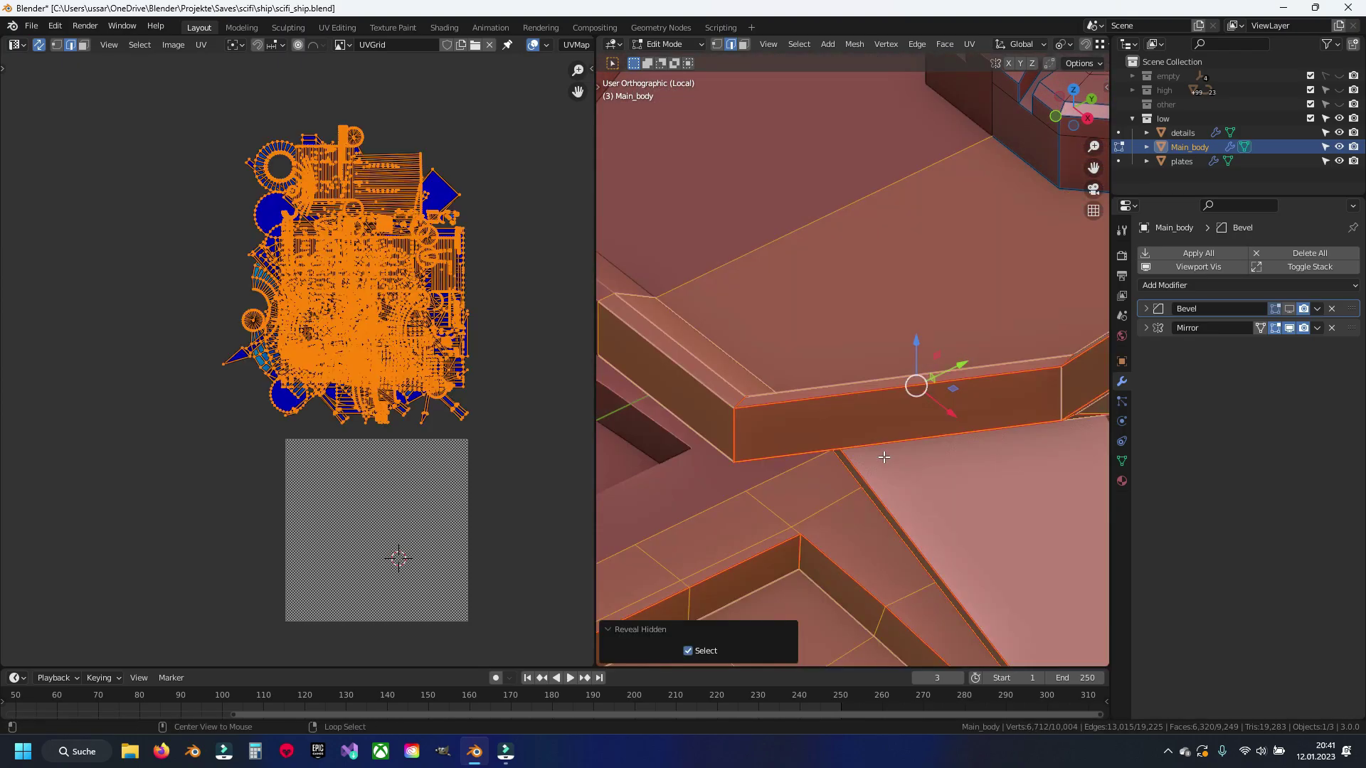
mouse_move(883, 457)
middle_down()
mouse_move(912, 390)
mouse_move(834, 471)
middle_up()
key(alt+z)
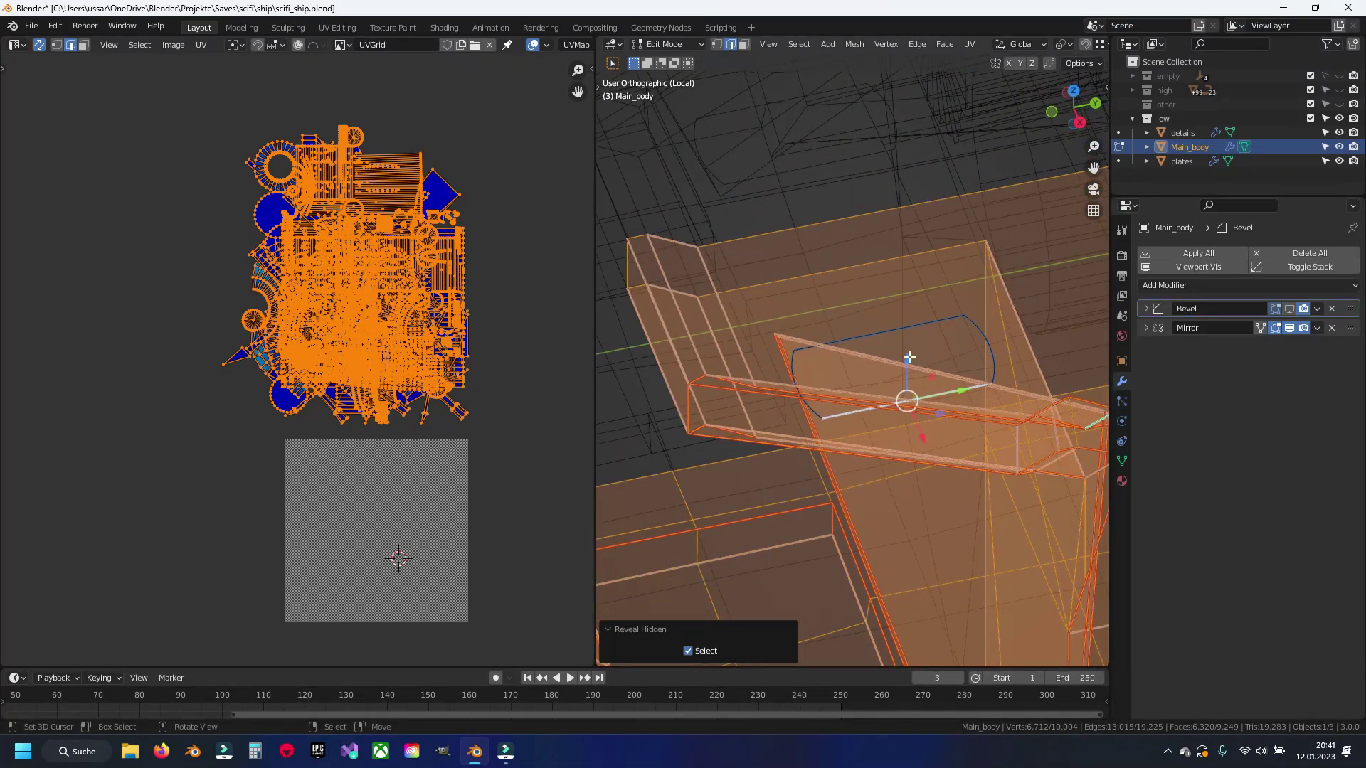
key(3)
key(alt+a)
click(878, 375)
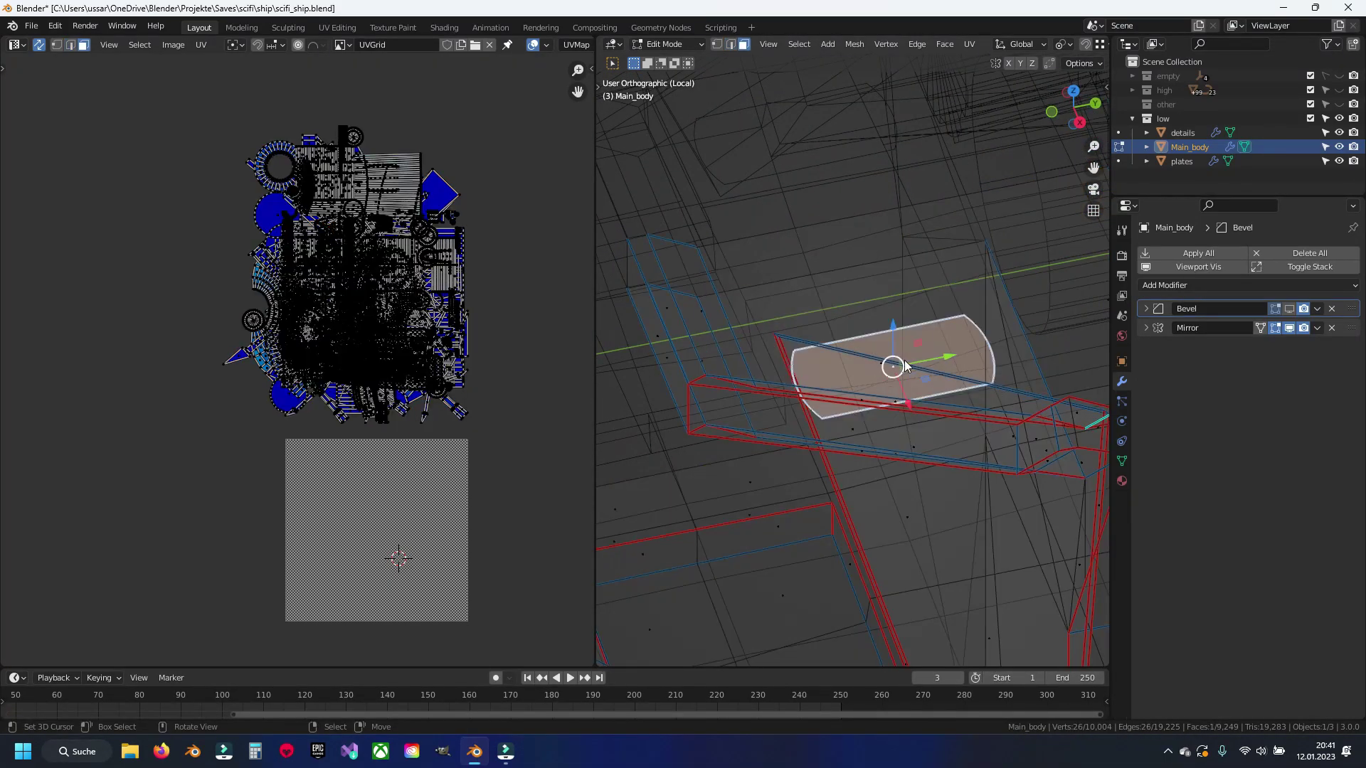
key(x)
click(905, 317)
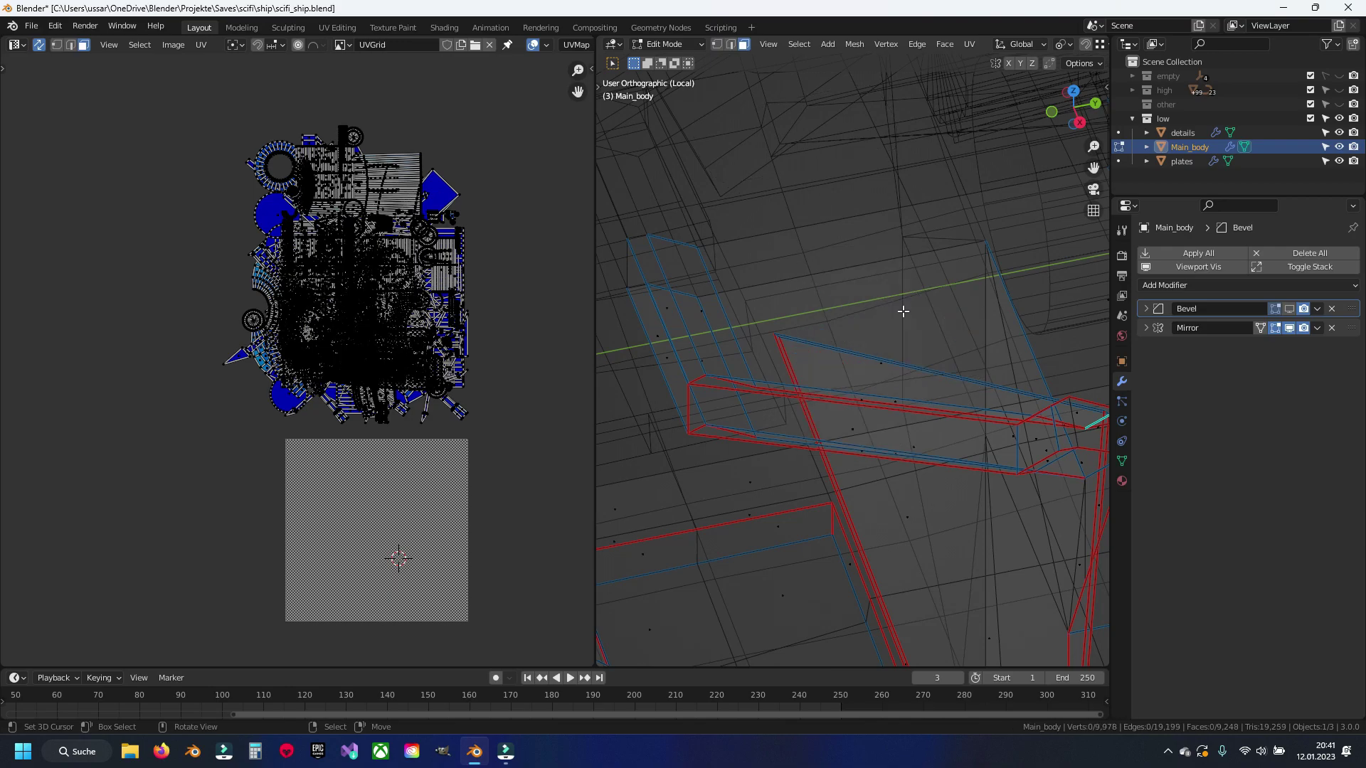
Step: Hide the already unwrapped geometry, then reveal the whole mesh again
drag(151, 122, 489, 427)
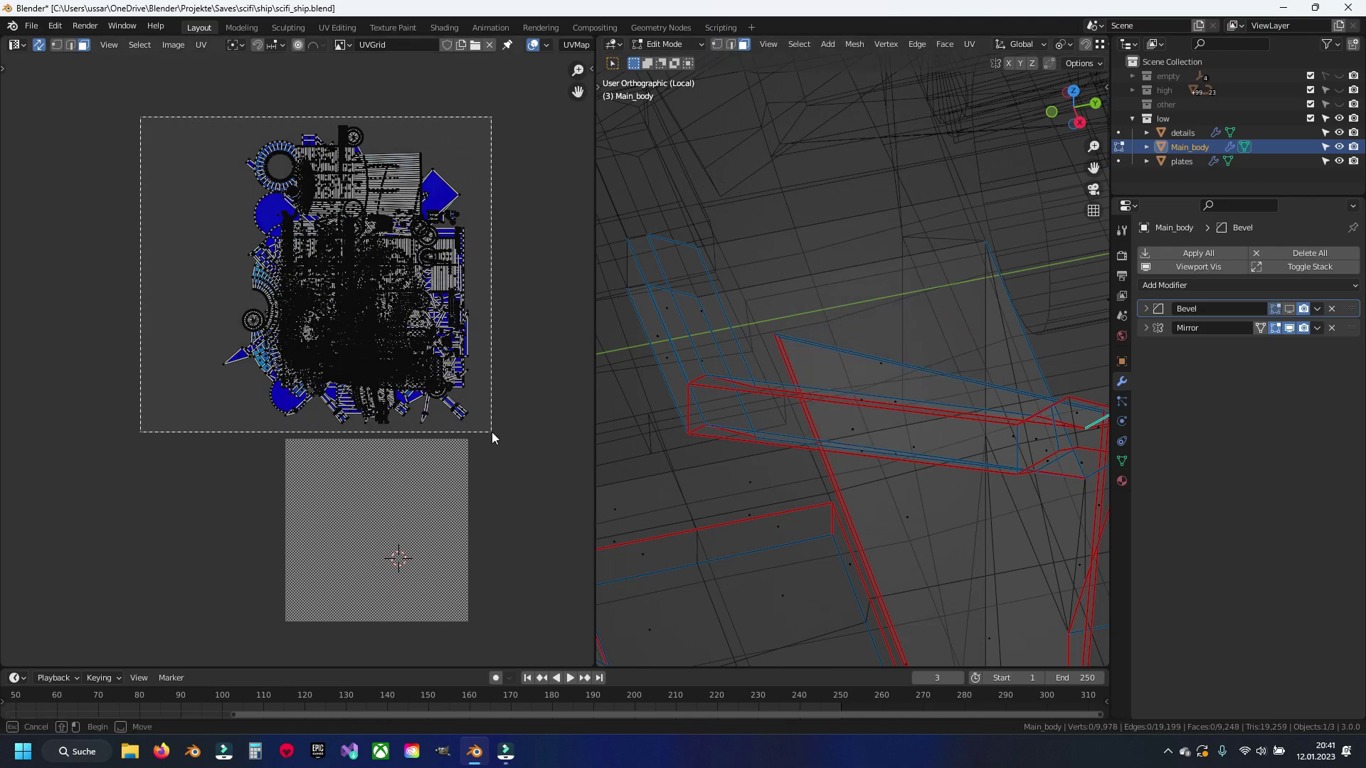
key(h)
key(alt+h)
Step: Merge the capsule's circular end-cap face At Center into a single vertex
ctrl+scroll(882, 397, down, 3)
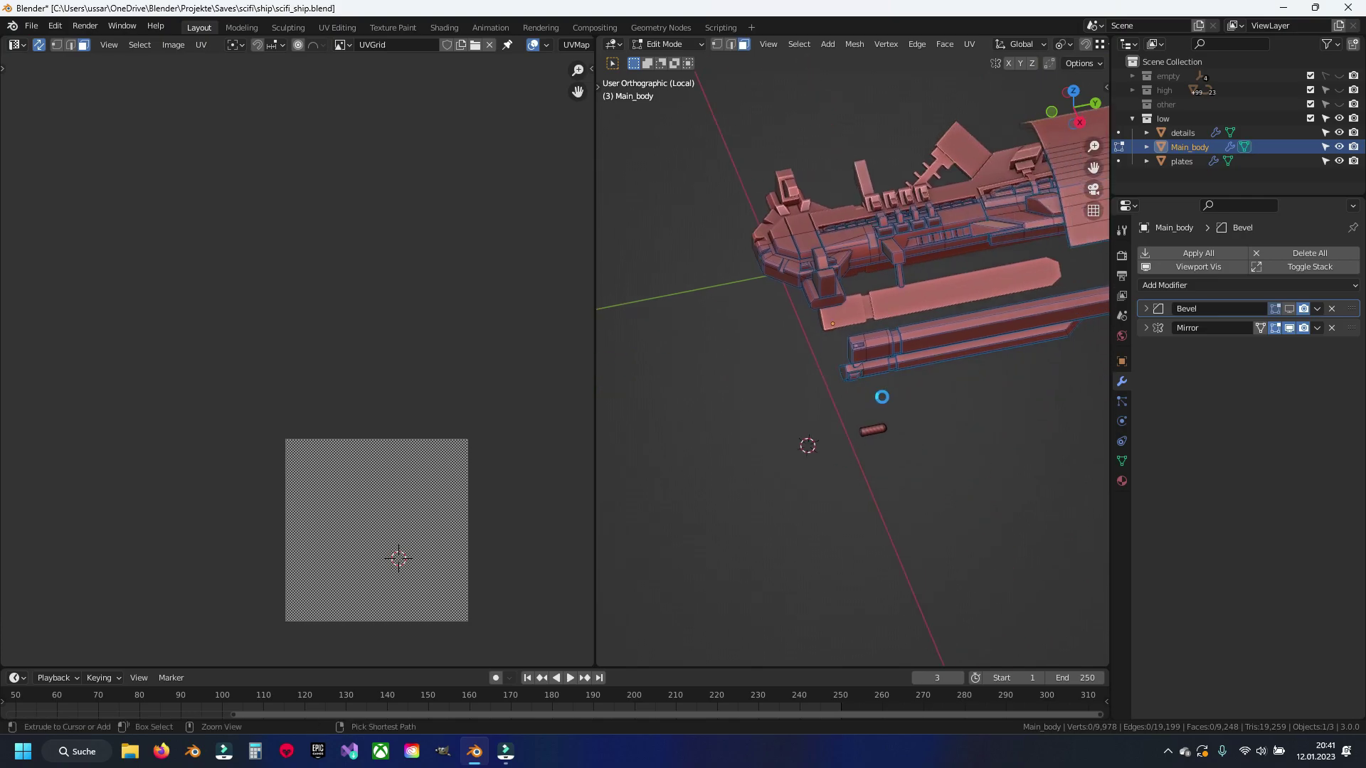
key(2)
shift+middle_drag(908, 448, 750, 231)
key(Home)
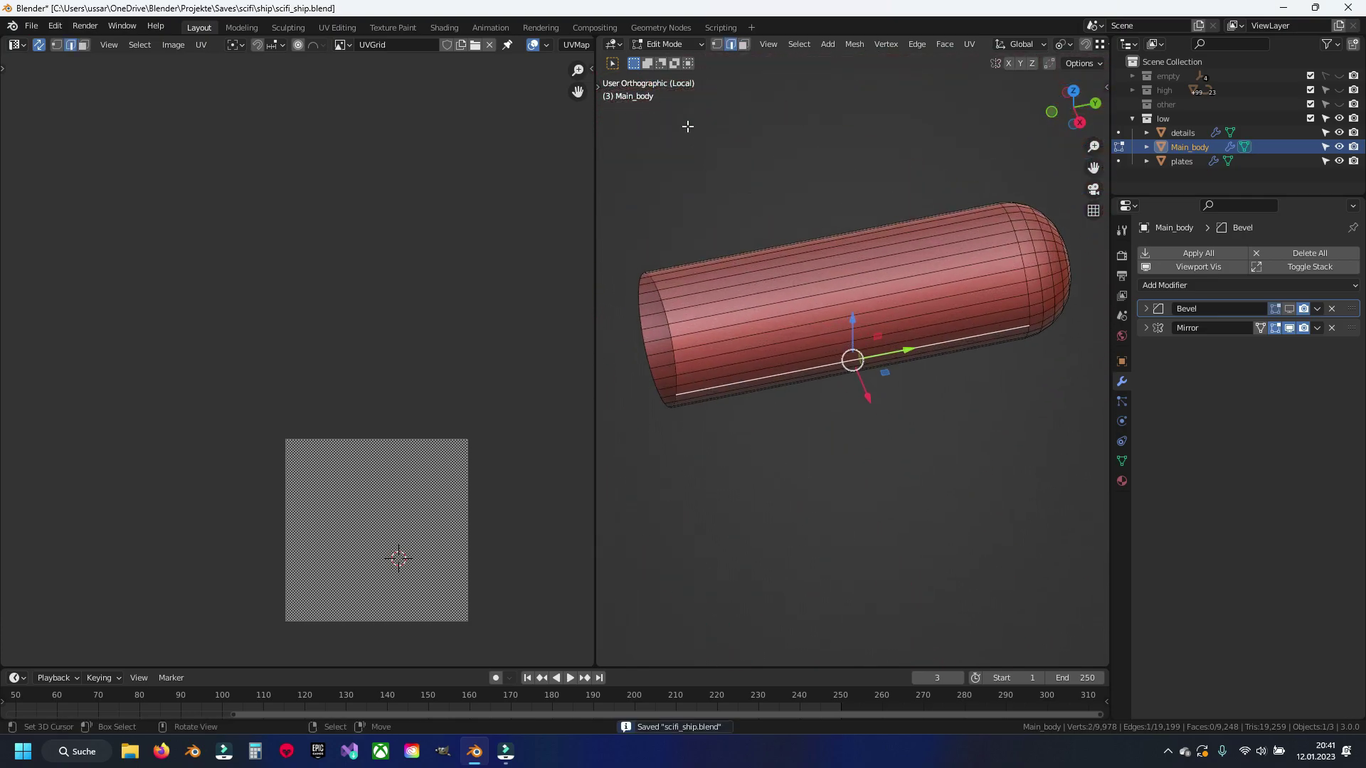
mouse_move(689, 128)
middle_down()
mouse_move(728, 192)
mouse_move(918, 393)
middle_up()
scroll(918, 393, up, 1)
scroll(869, 372, up, 1)
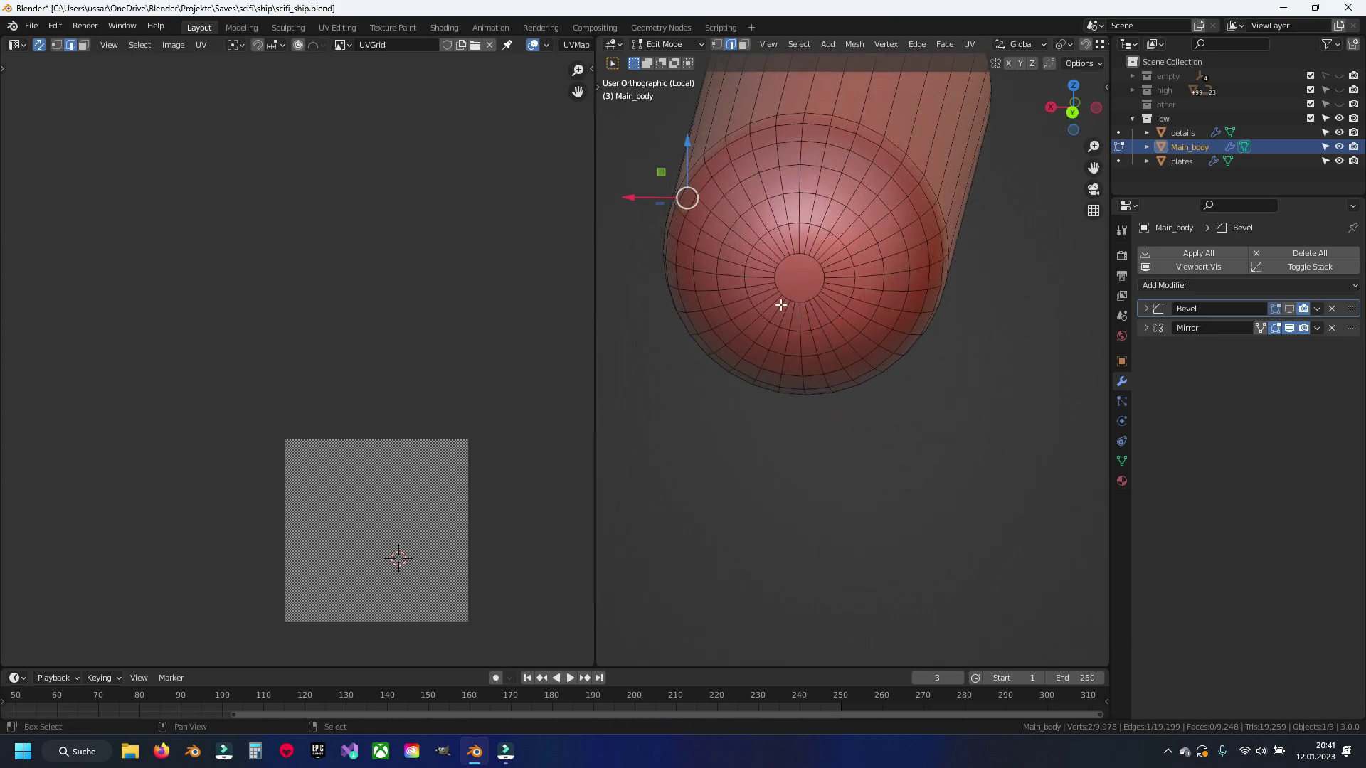
scroll(783, 302, up, 2)
scroll(816, 372, up, 3)
middle_drag(841, 376, 844, 360)
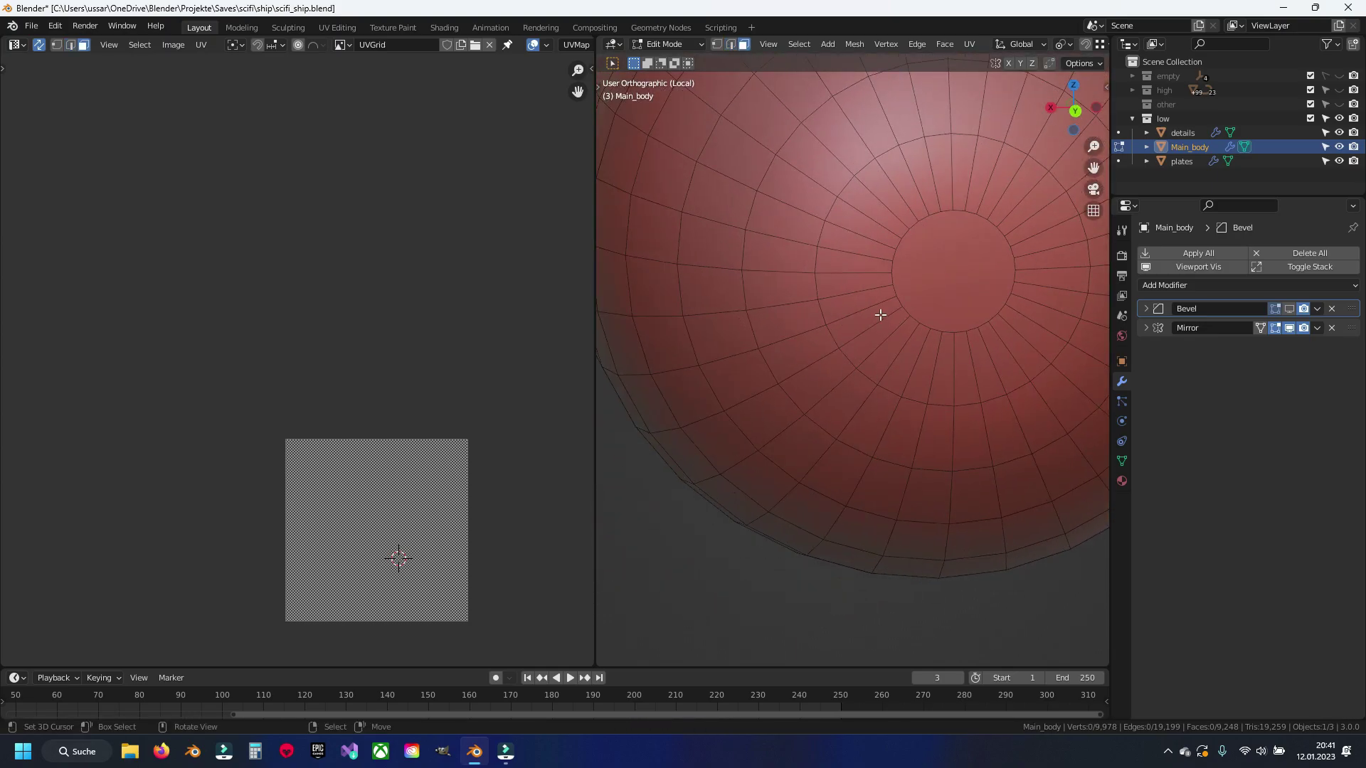
click(935, 287)
key(m)
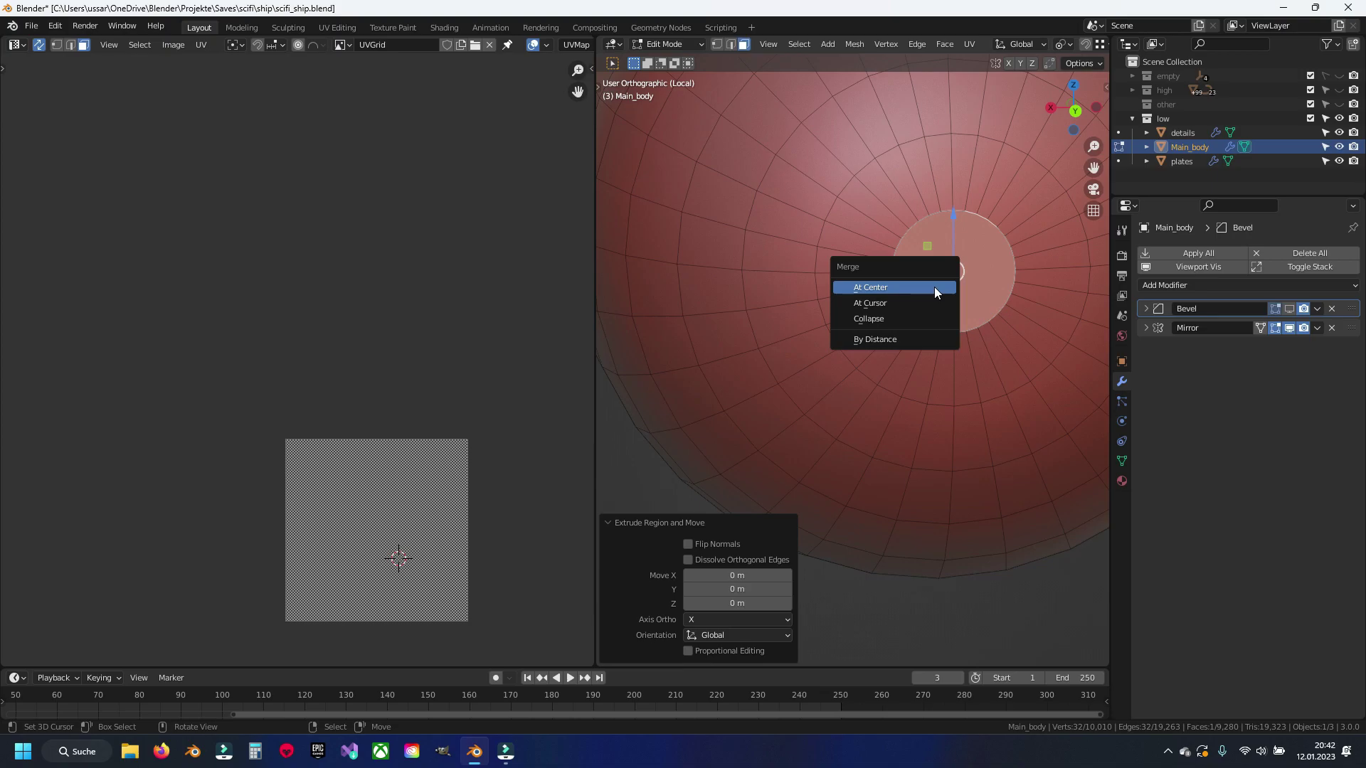
click(934, 288)
Step: Mark a seam along the end cap's edge path, unwrap the capsule, and hide it
key(2)
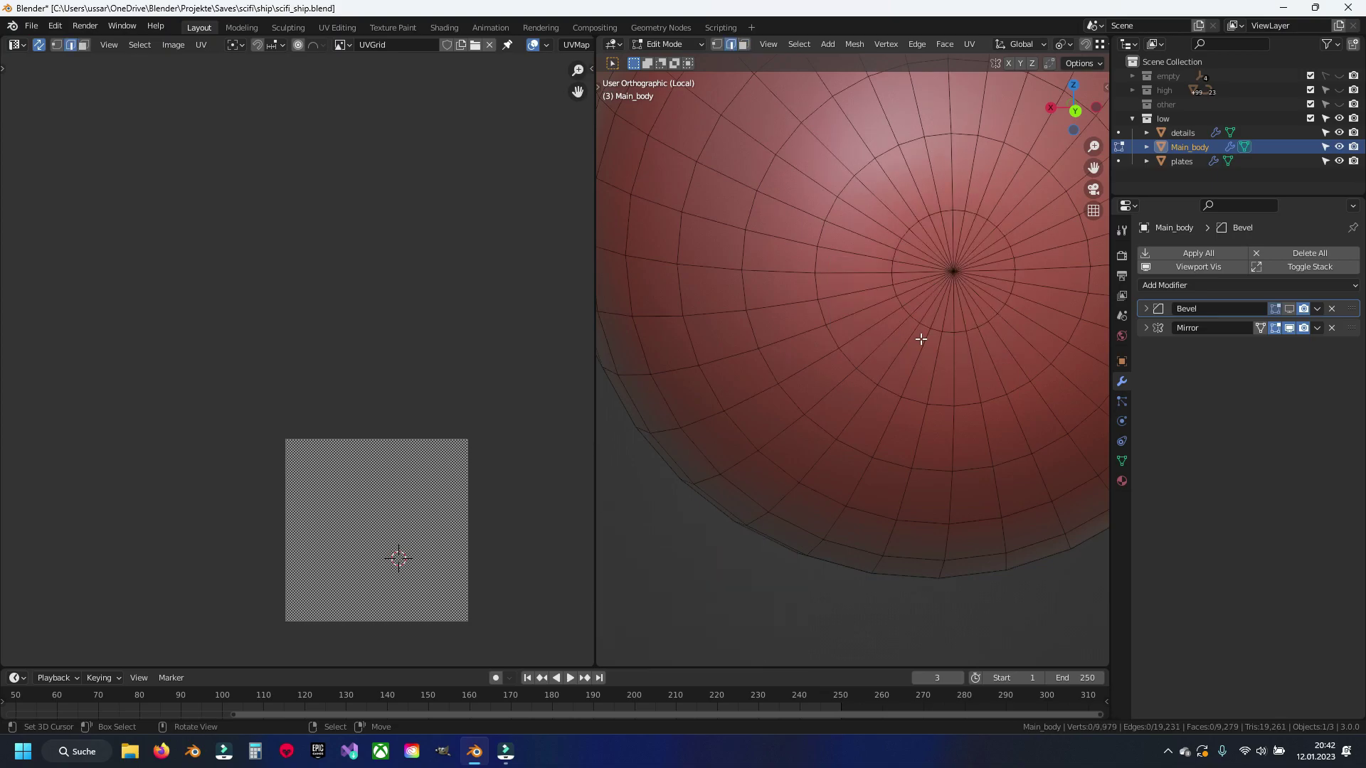
alt+click(925, 327)
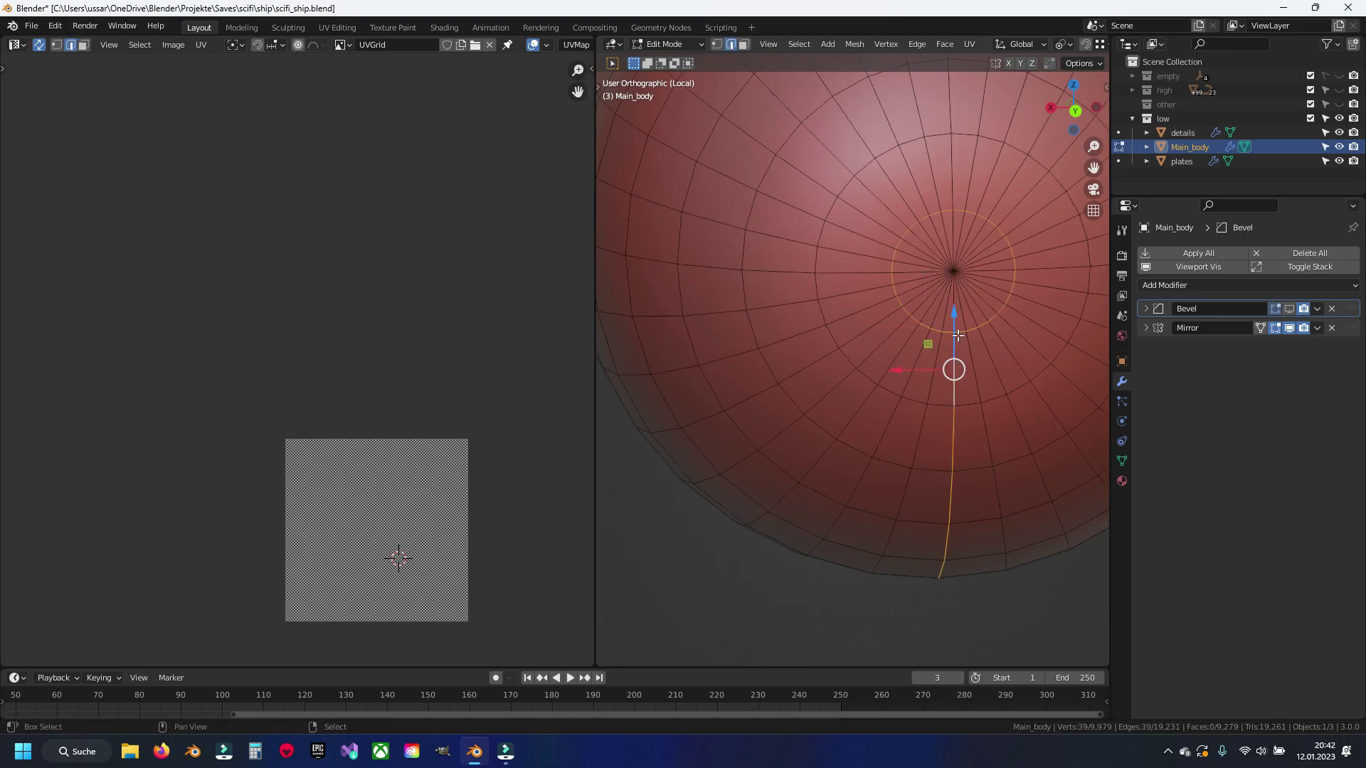
key(ctrl+e)
click(967, 369)
key(a)
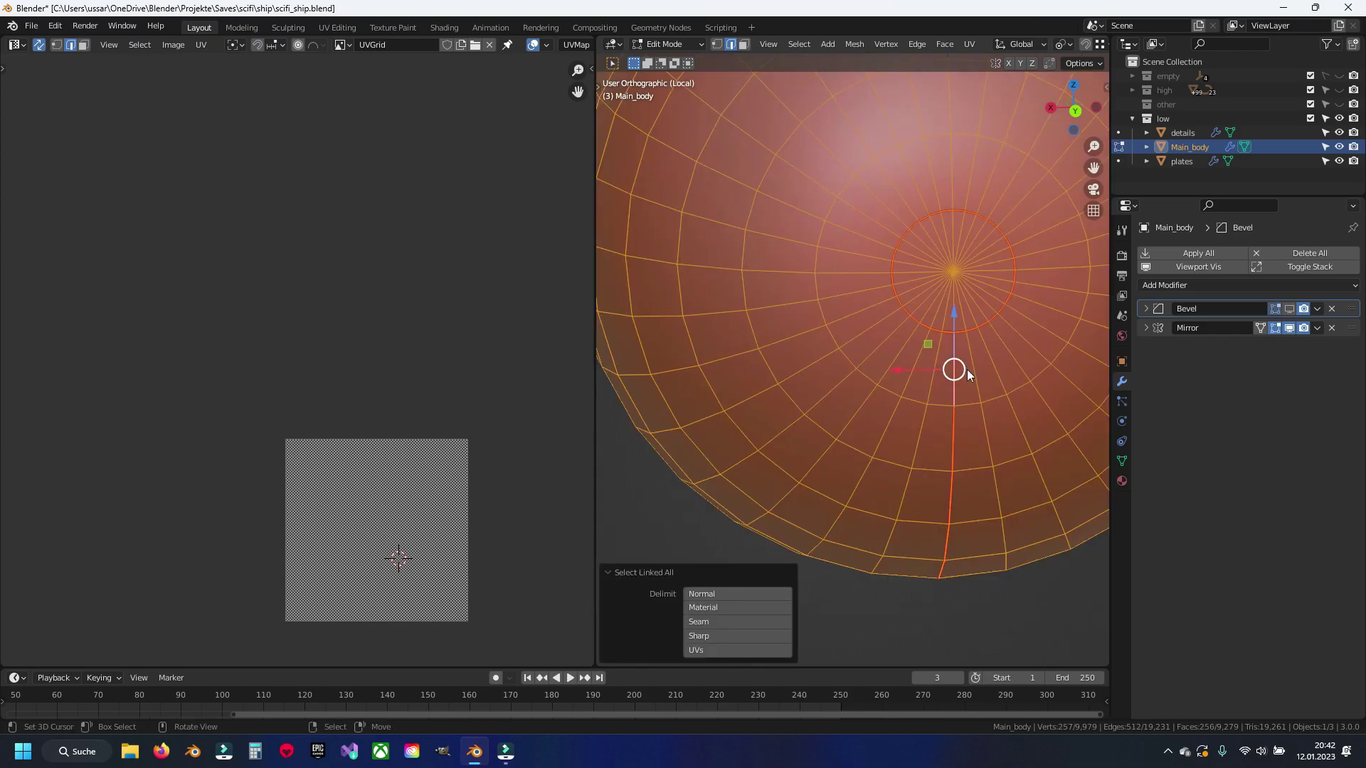
key(u)
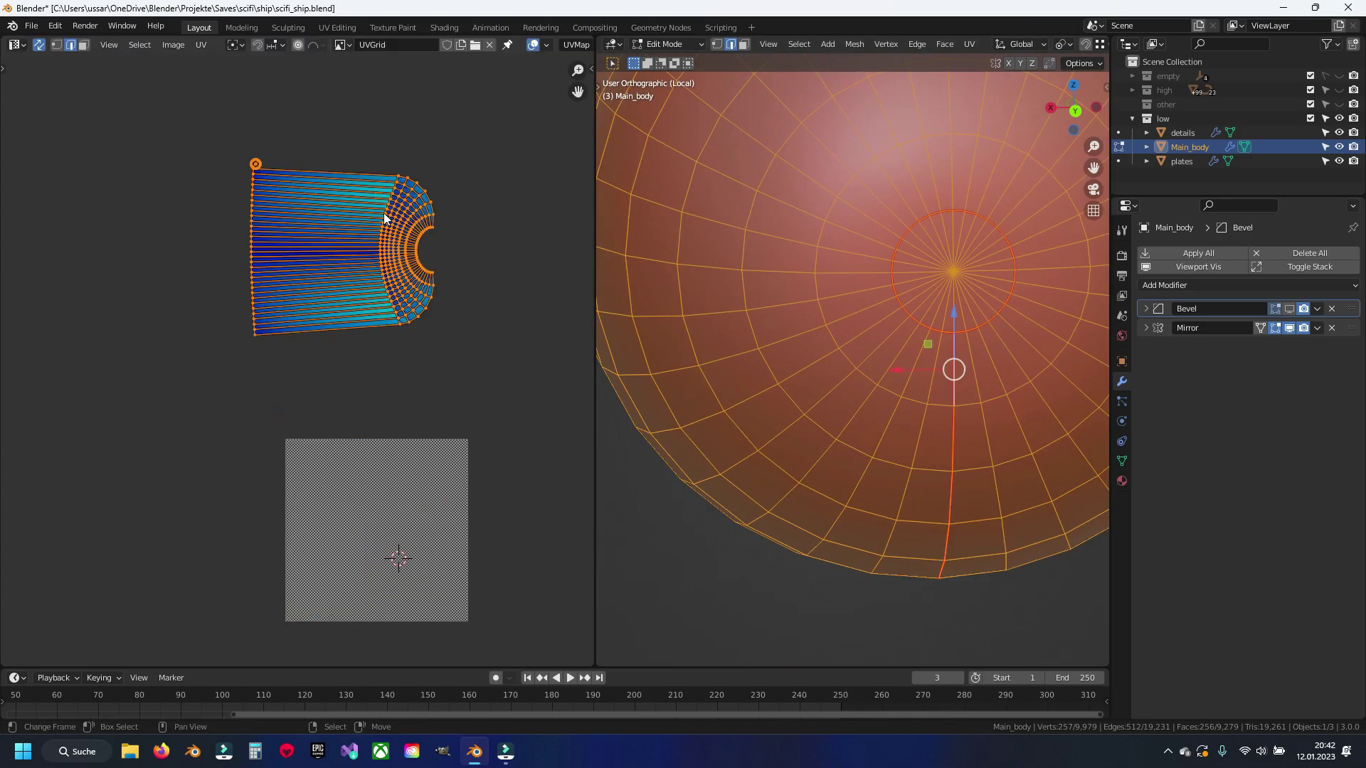
key(h)
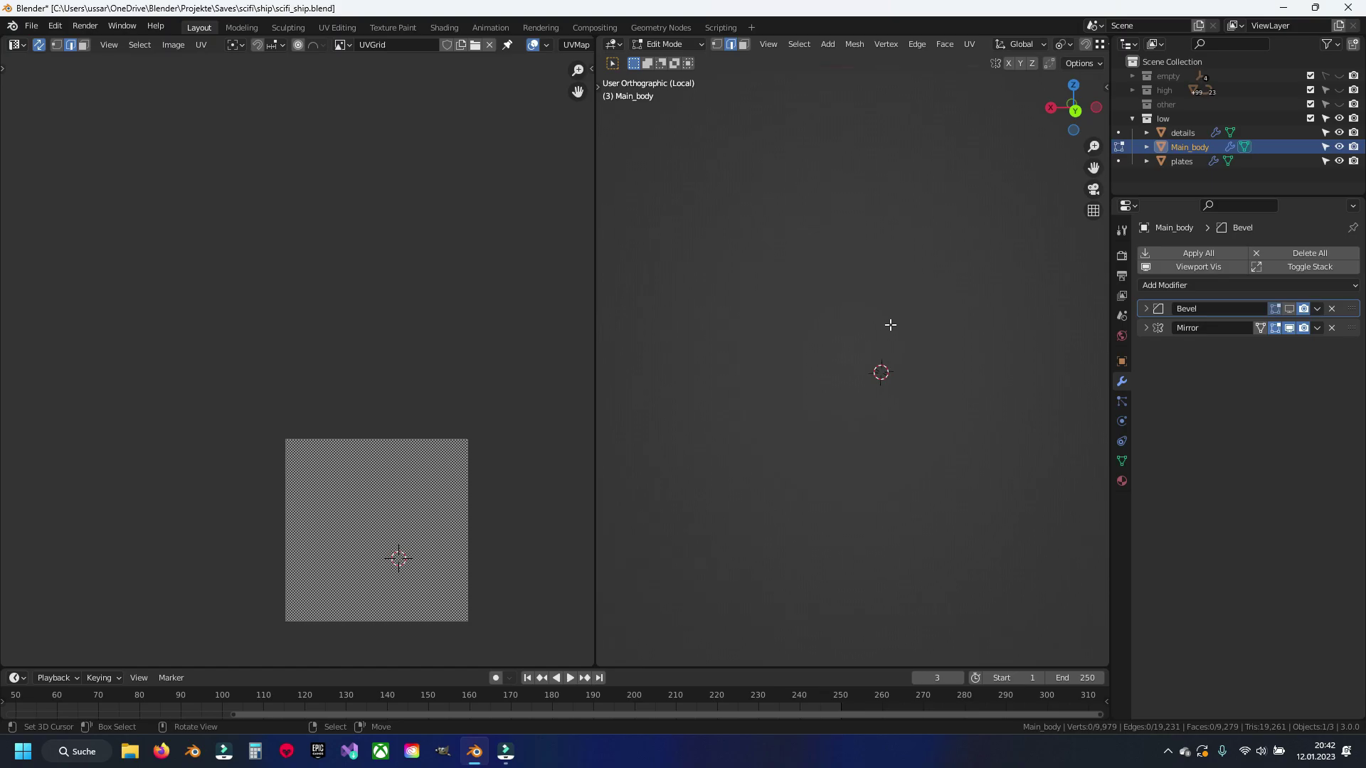
Step: Reveal the hidden ship parts and save the file
key(alt+h)
middle_drag(856, 335, 877, 374)
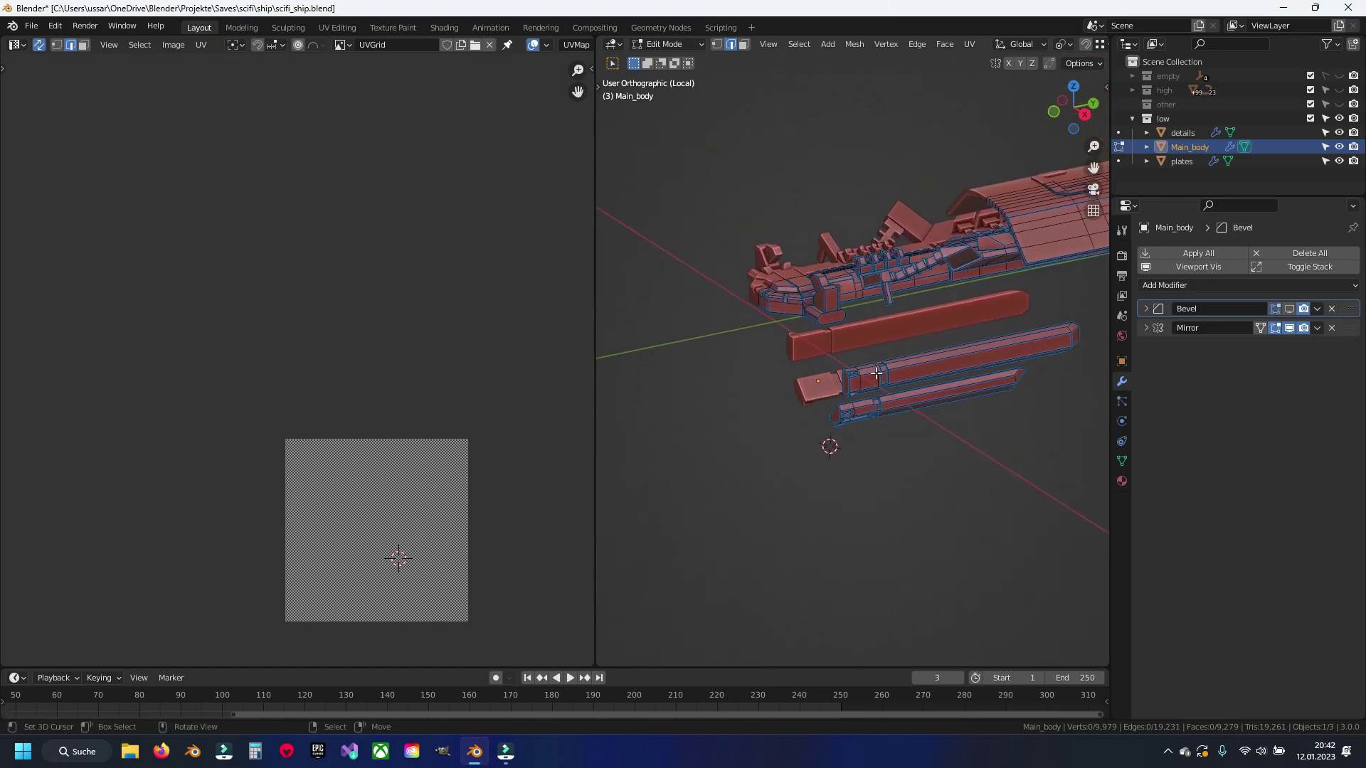
scroll(877, 373, up, 4)
scroll(853, 366, up, 2)
key(ctrl+s)
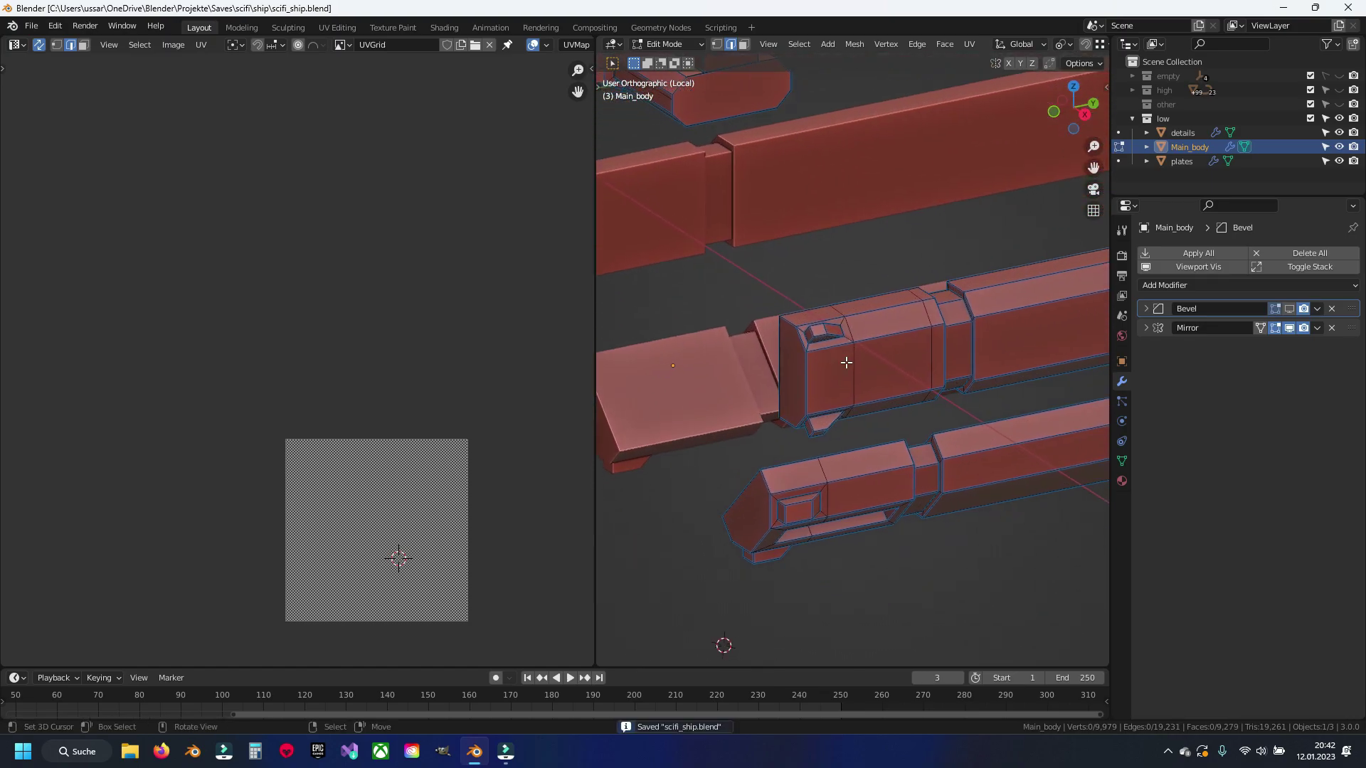
scroll(890, 384, up, 1)
scroll(787, 330, up, 2)
Step: Select an edge on the housing's top front and hide it
click(788, 333)
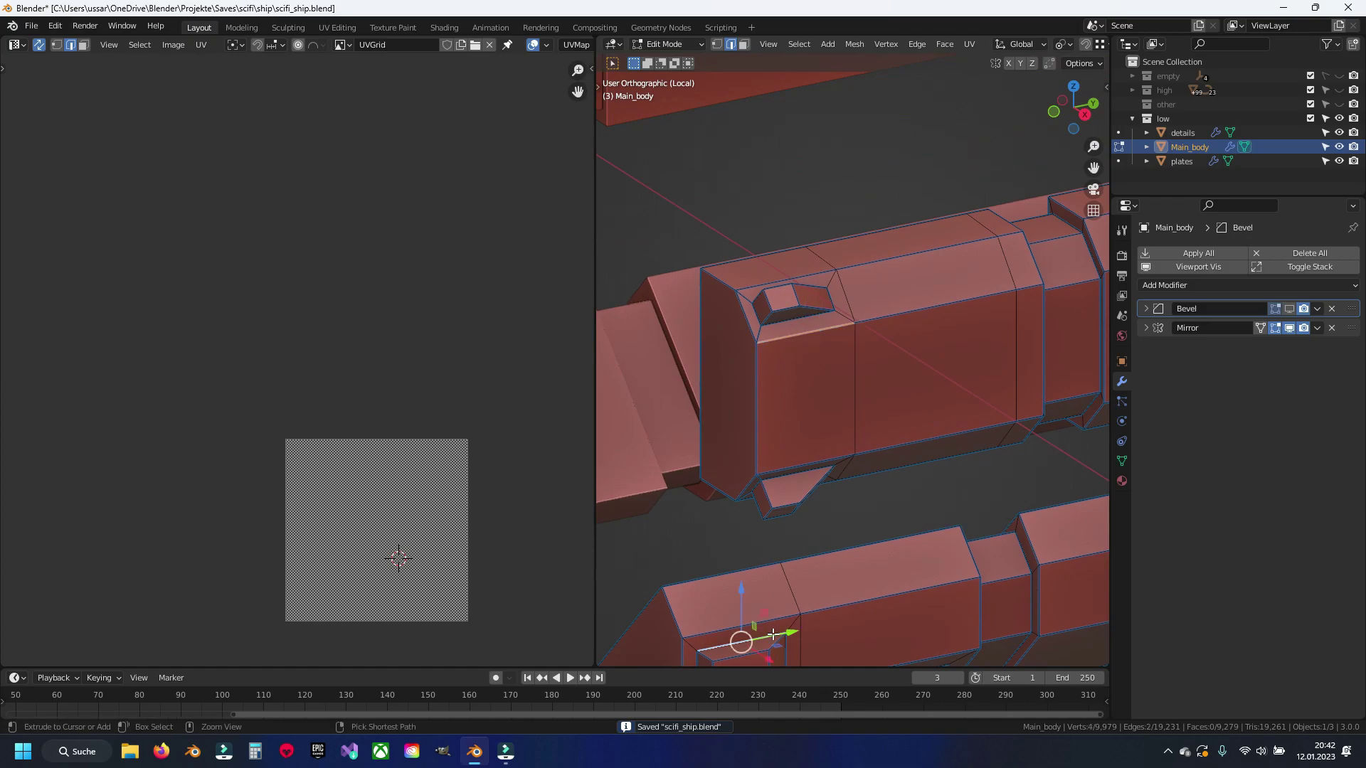
scroll(905, 322, down, 6)
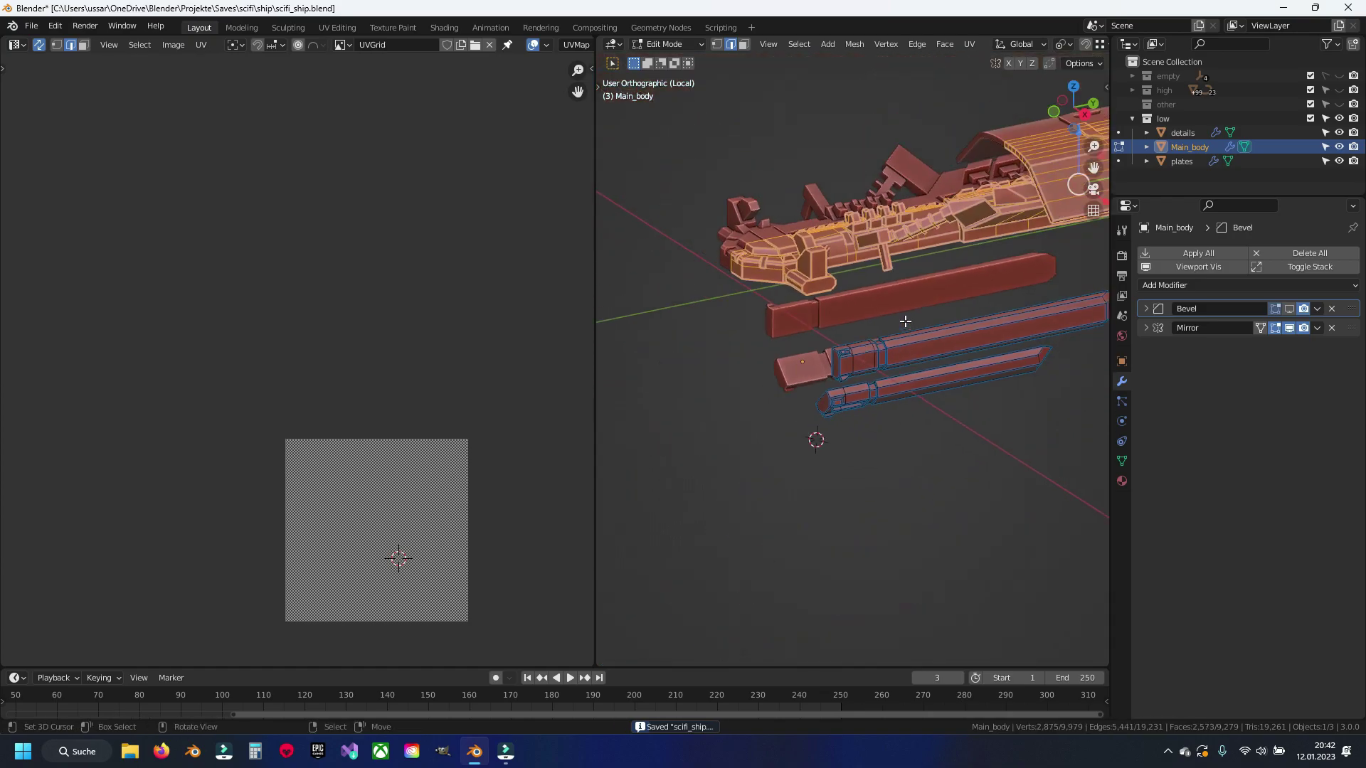
key(h)
scroll(888, 391, up, 5)
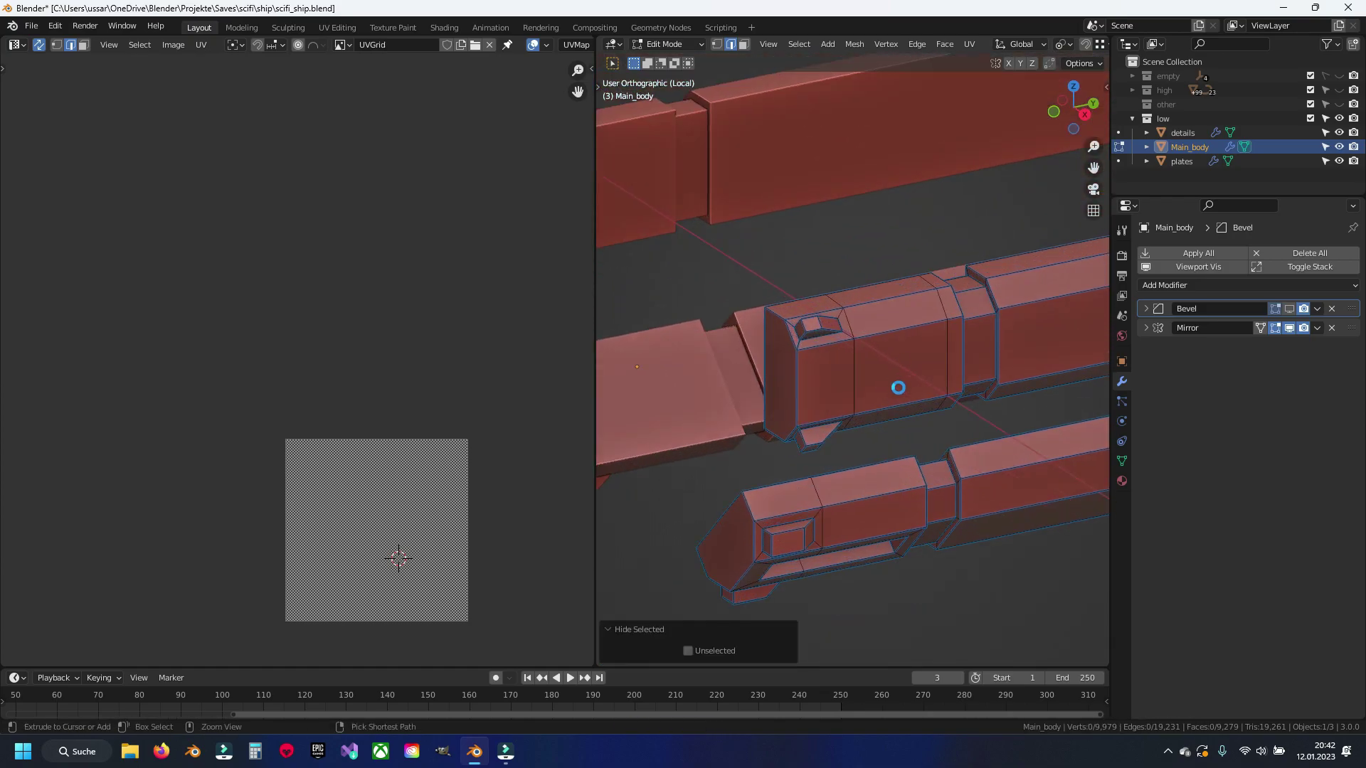
scroll(854, 387, up, 4)
scroll(704, 235, up, 2)
Step: Select the edge loop around the recess, save, and add the lower recess loop
alt+click(712, 256)
scroll(712, 256, down, 1)
key(ctrl+s)
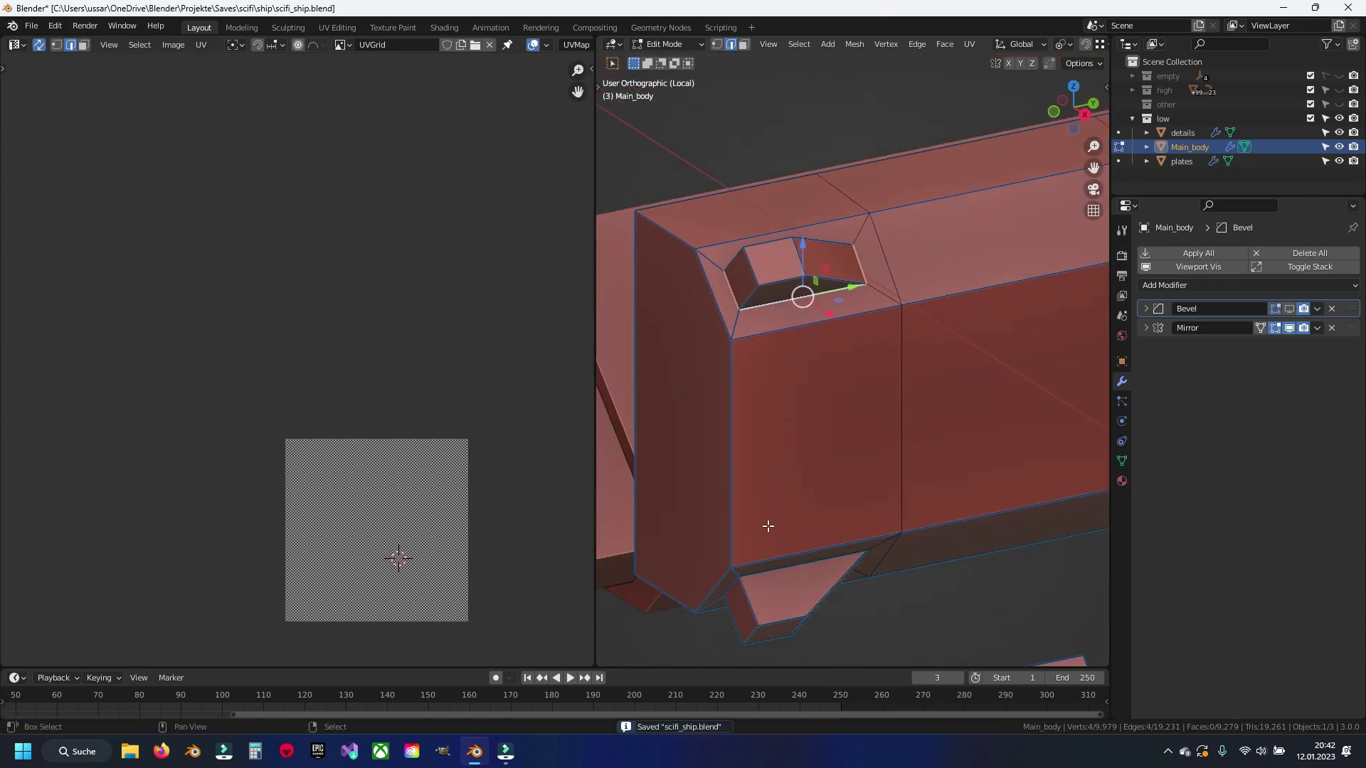
scroll(769, 526, down, 1)
shift+middle_drag(759, 448, 863, 225)
alt+shift+click(854, 466)
Step: Add the lower step edge loop to the selection
shift+middle_drag(853, 466, 834, 273)
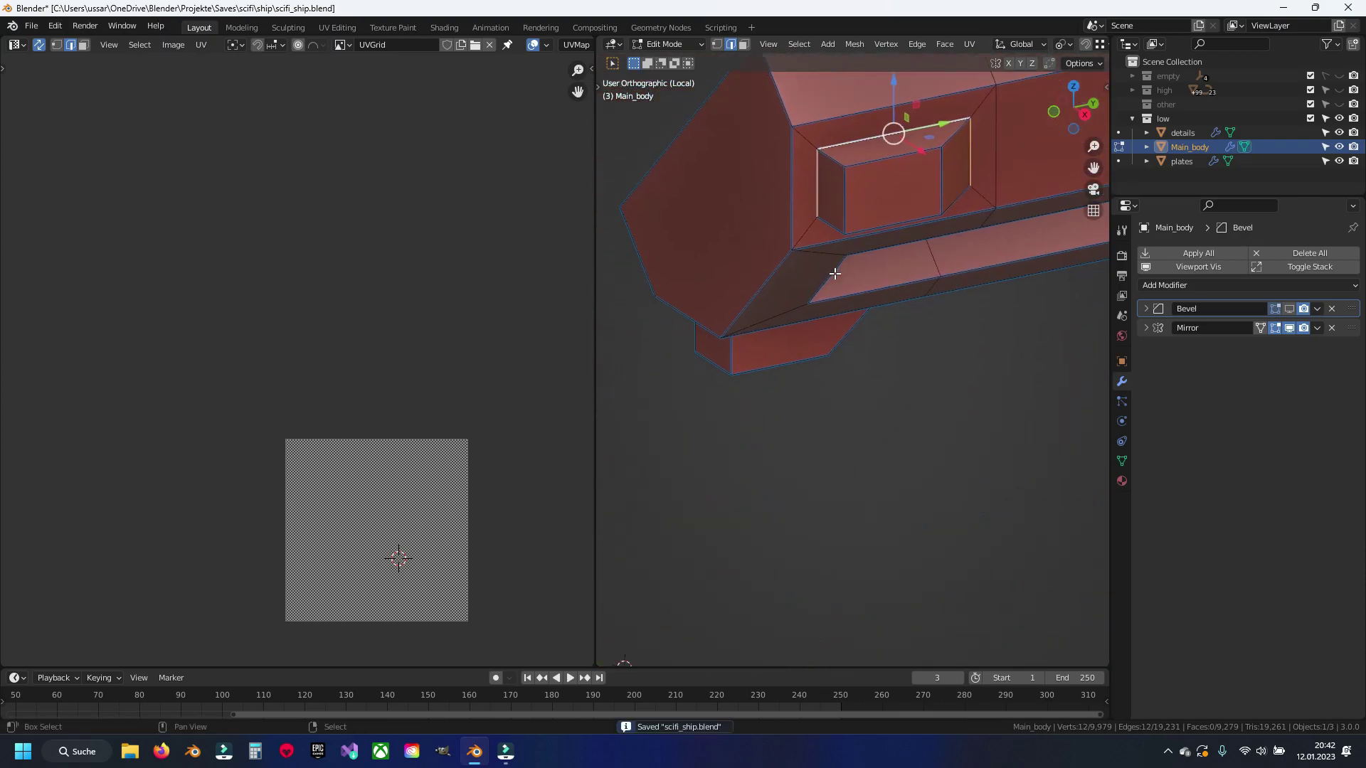
scroll(787, 345, down, 3)
middle_drag(788, 345, 778, 397)
scroll(779, 427, up, 4)
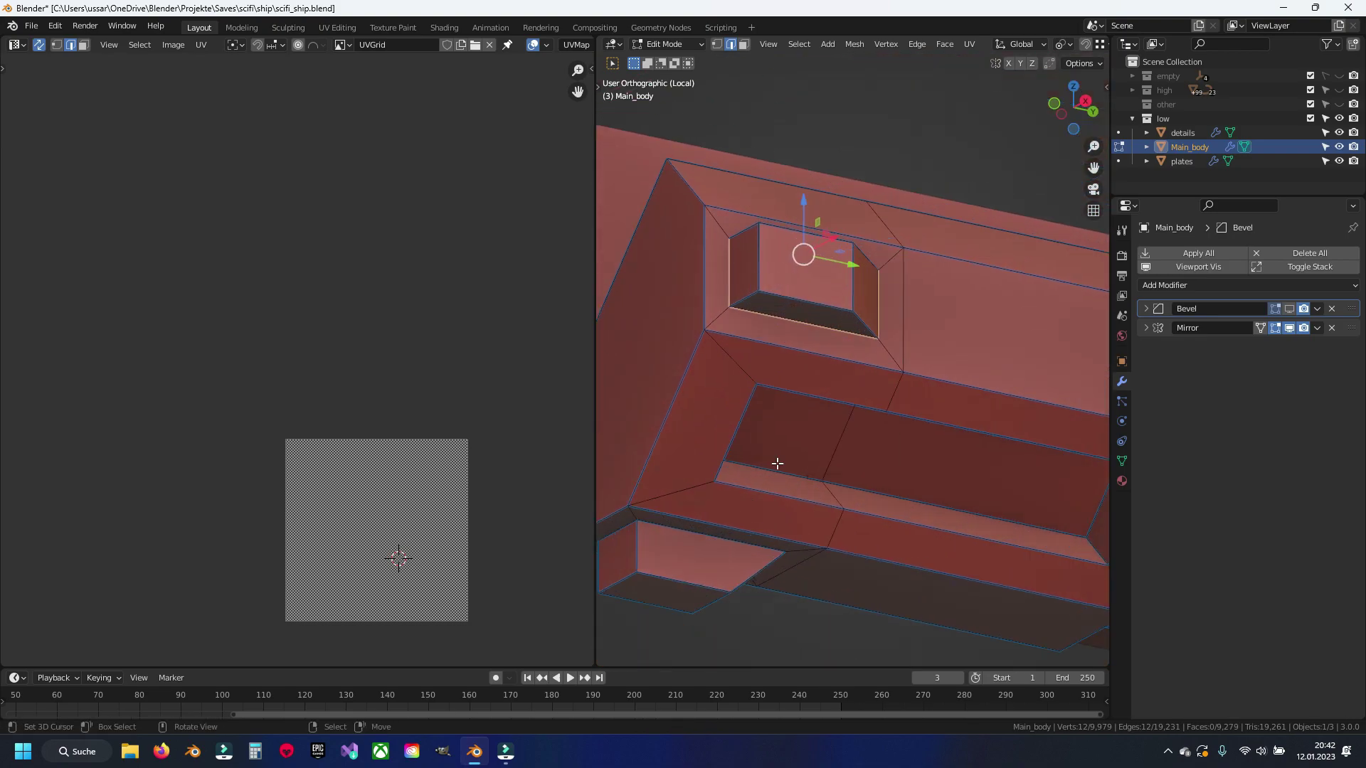
shift+middle_drag(777, 463, 754, 434)
alt+shift+click(683, 569)
mouse_move(712, 498)
shift+middle_down()
mouse_move(808, 378)
mouse_move(877, 331)
shift+middle_up()
Step: Turn on see-through display and bring the upper recessed panels into view
key(alt+z)
key(alt+z)
shift+middle_drag(730, 347, 788, 437)
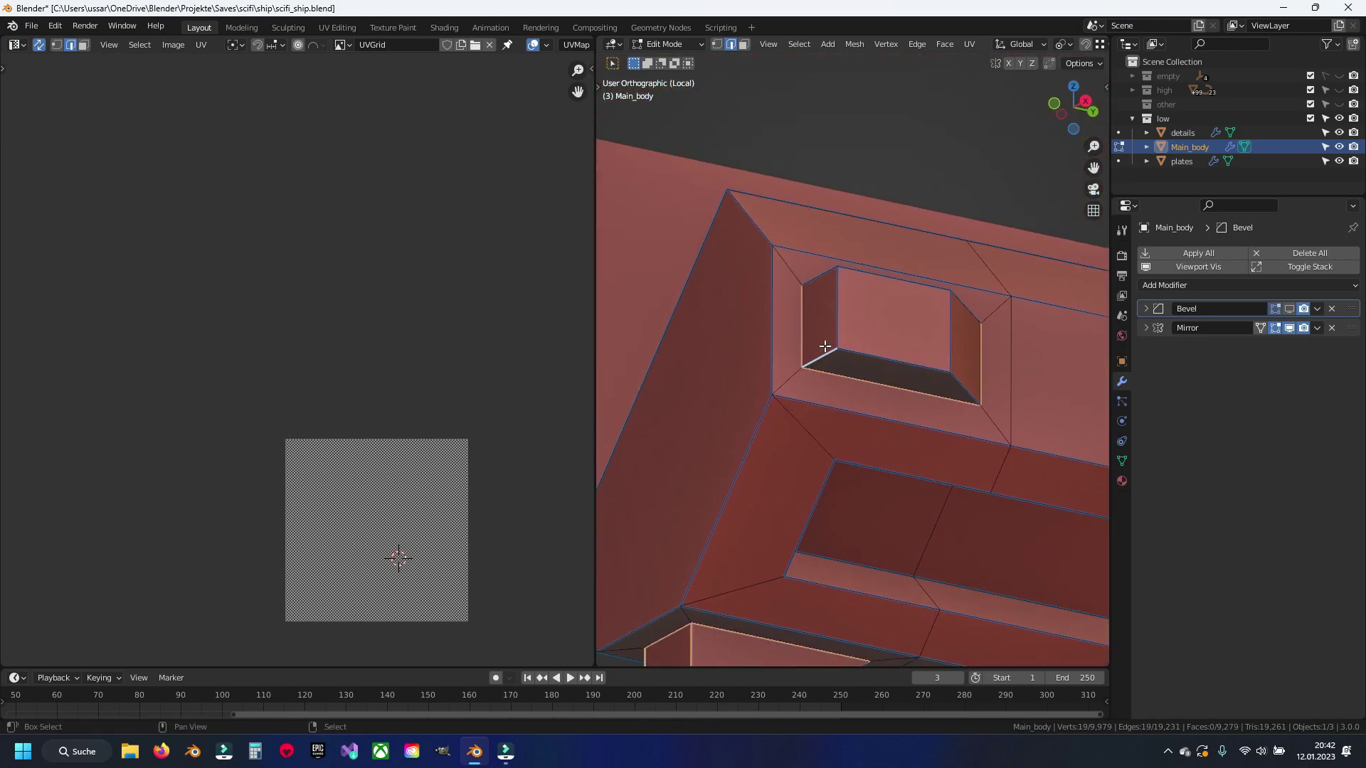
scroll(858, 181, down, 3)
shift+middle_drag(863, 183, 750, 183)
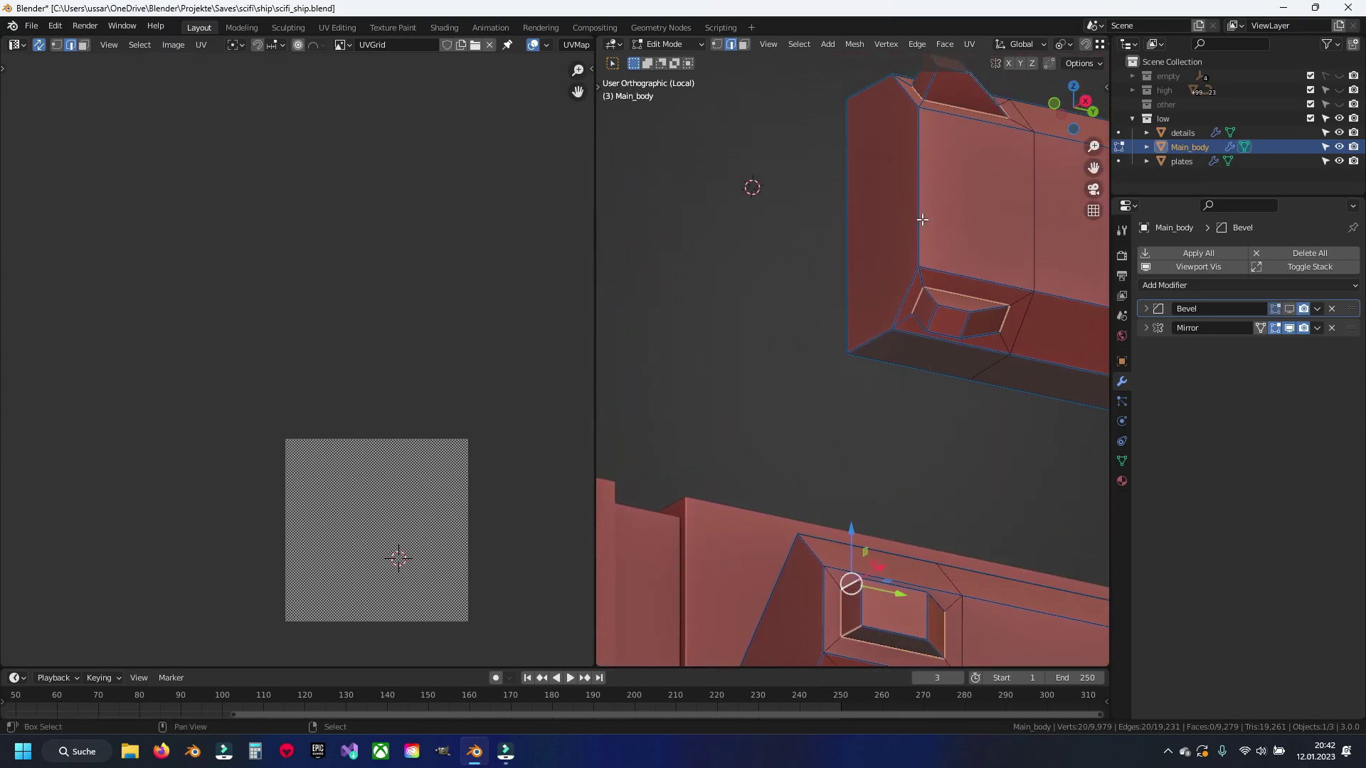
scroll(840, 431, up, 3)
shift+middle_drag(897, 173, 798, 275)
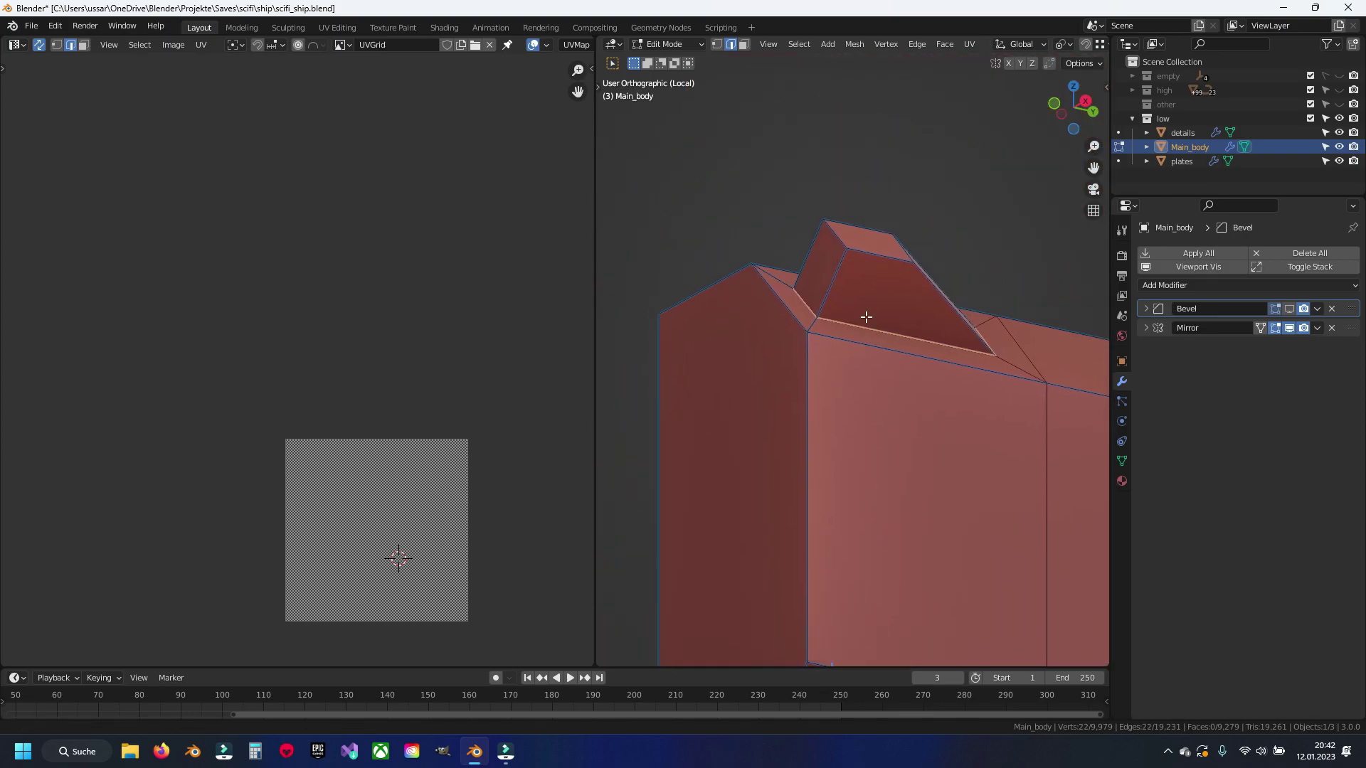
Step: Select an angled ridge edge, then the edge loop around the recess rim
click(917, 271)
scroll(690, 202, down, 3)
middle_drag(689, 201, 929, 425)
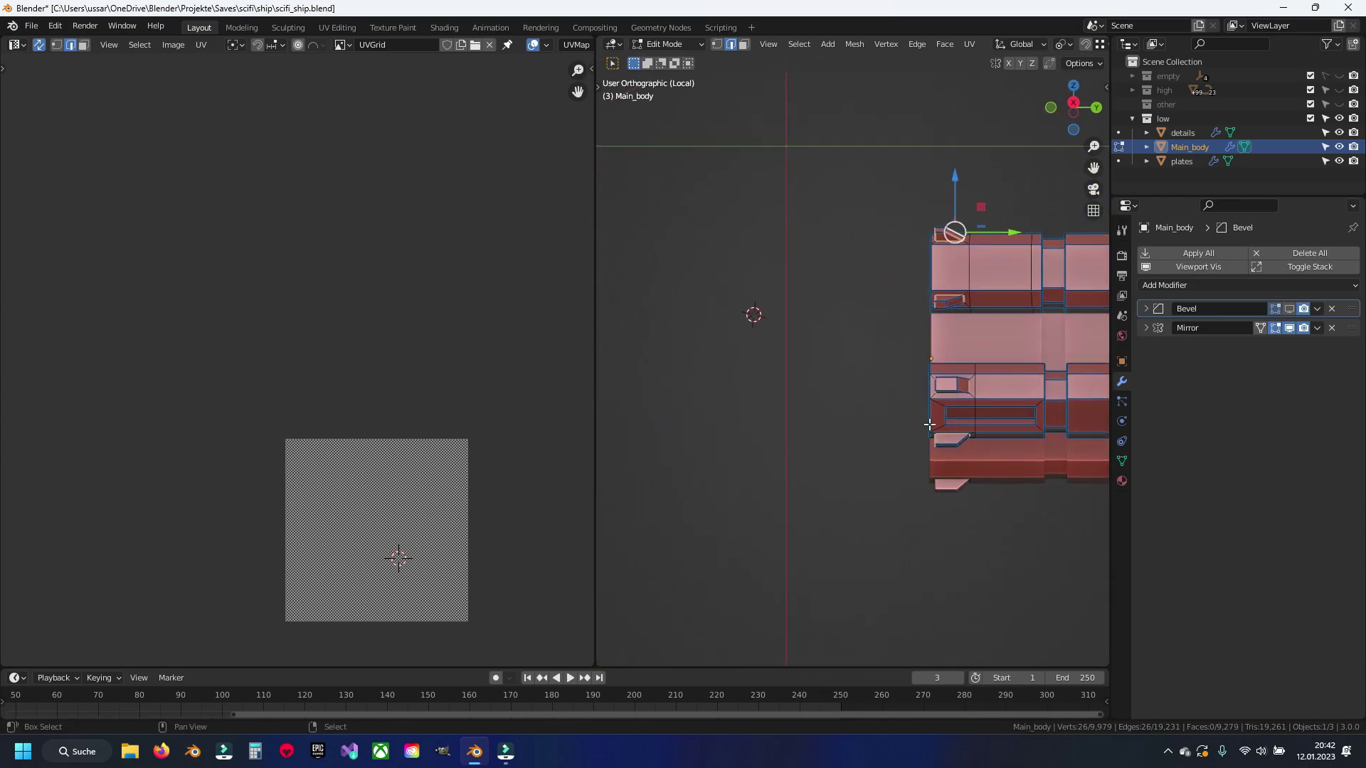
scroll(929, 425, up, 5)
alt+click(797, 381)
scroll(790, 320, up, 3)
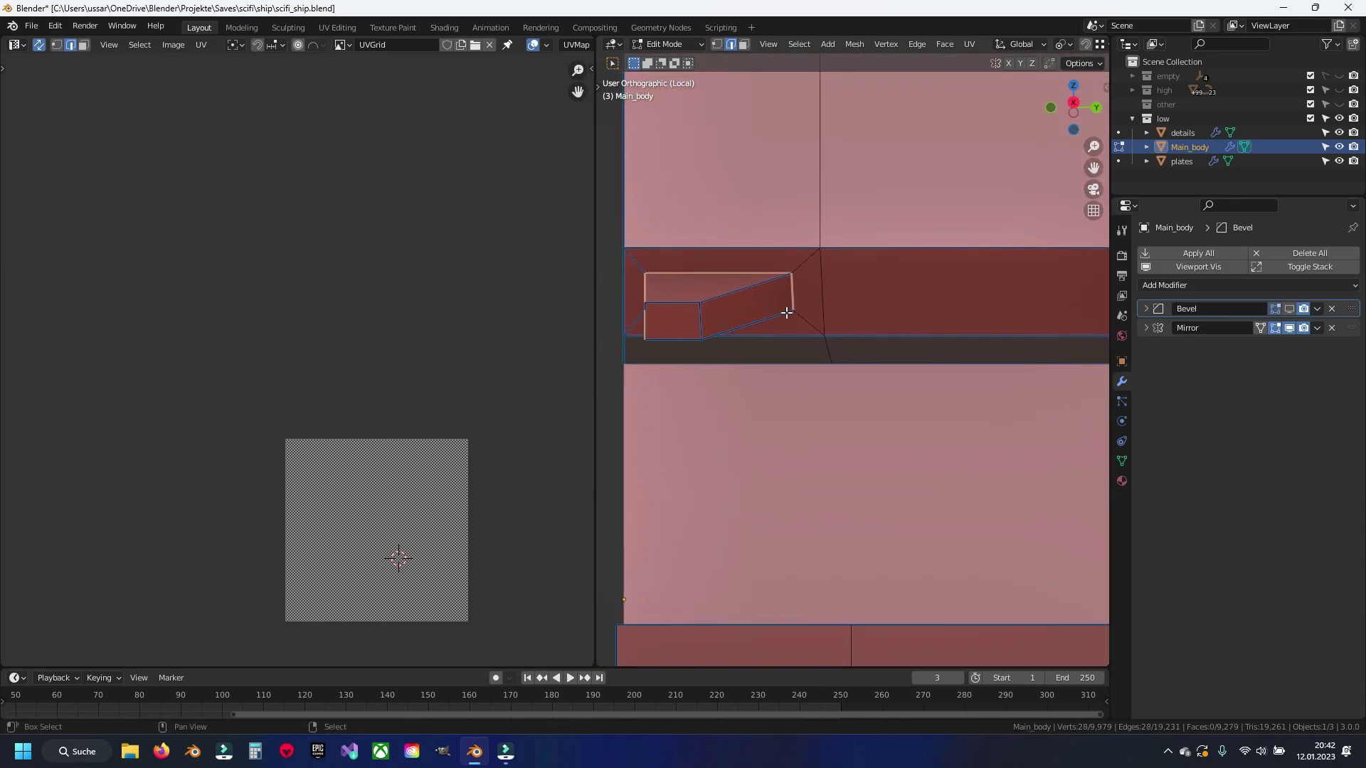
scroll(748, 359, down, 4)
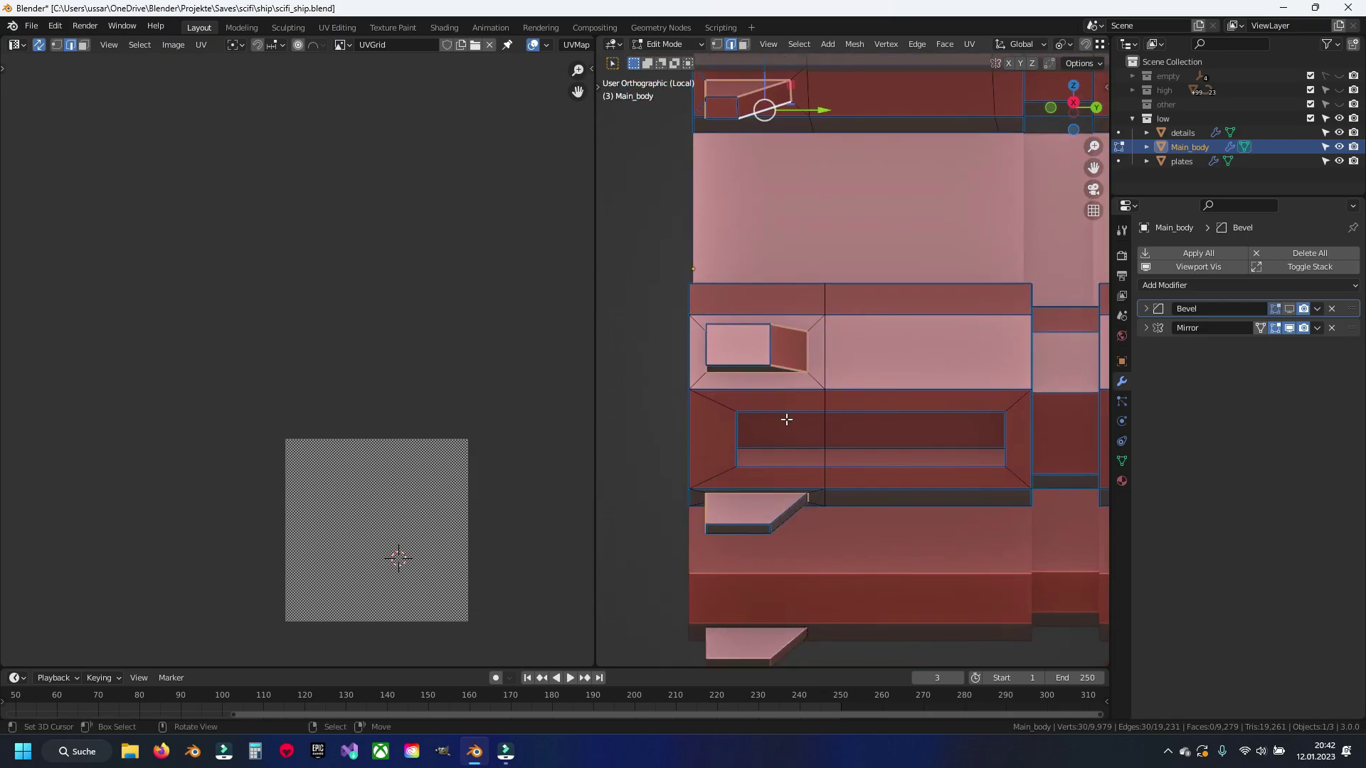
scroll(772, 435, up, 5)
Step: Select all linked recess geometry and unwrap it into UV islands
scroll(655, 491, down, 3)
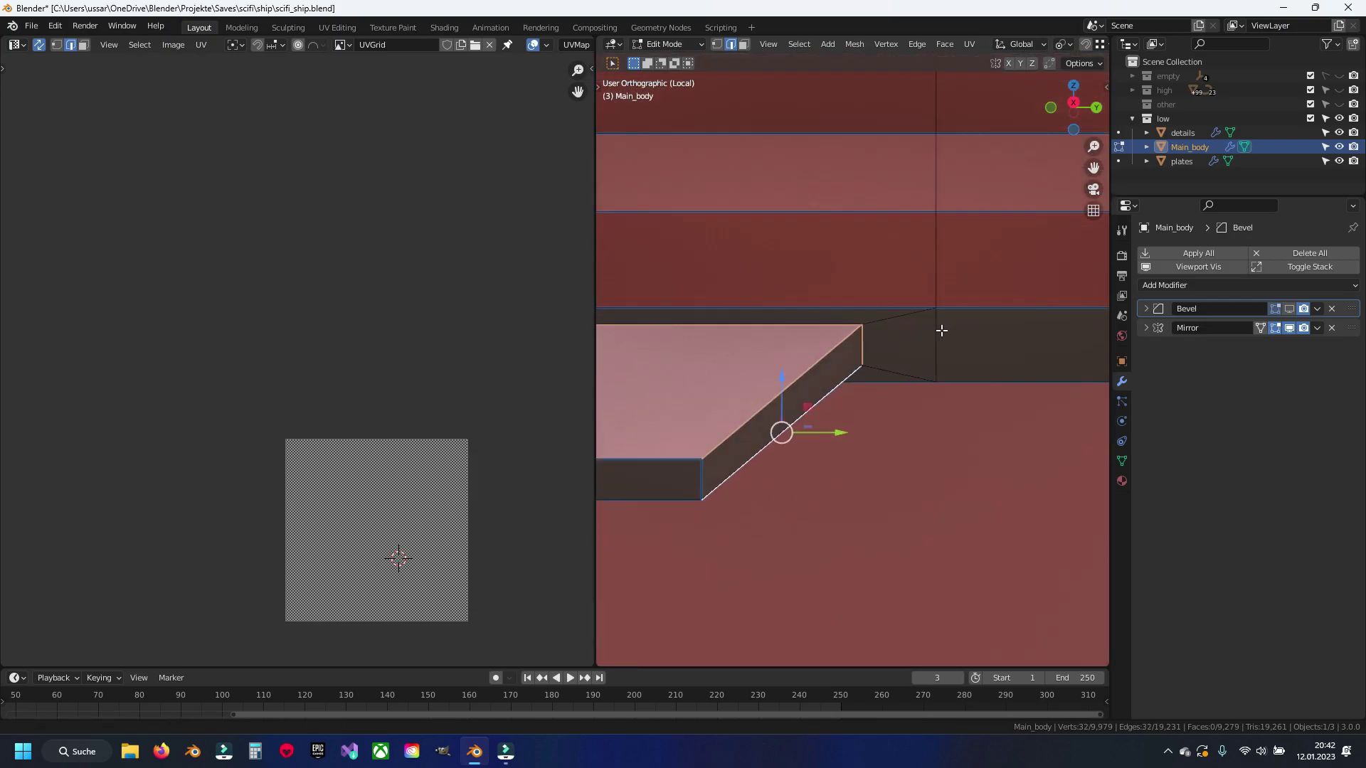
right_click(824, 317)
key(Escape)
key(ctrl+l)
key(u)
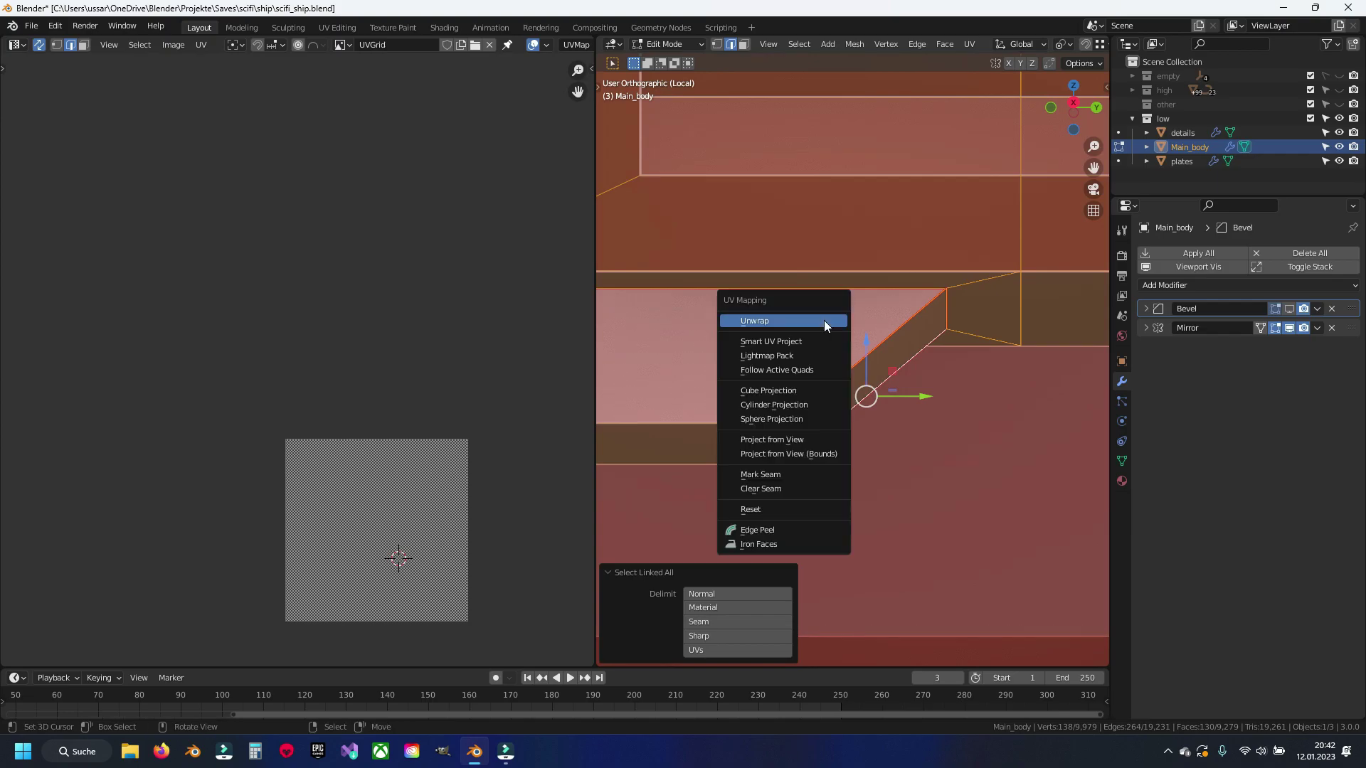
click(823, 320)
scroll(308, 464, up, 8)
scroll(418, 341, up, 1)
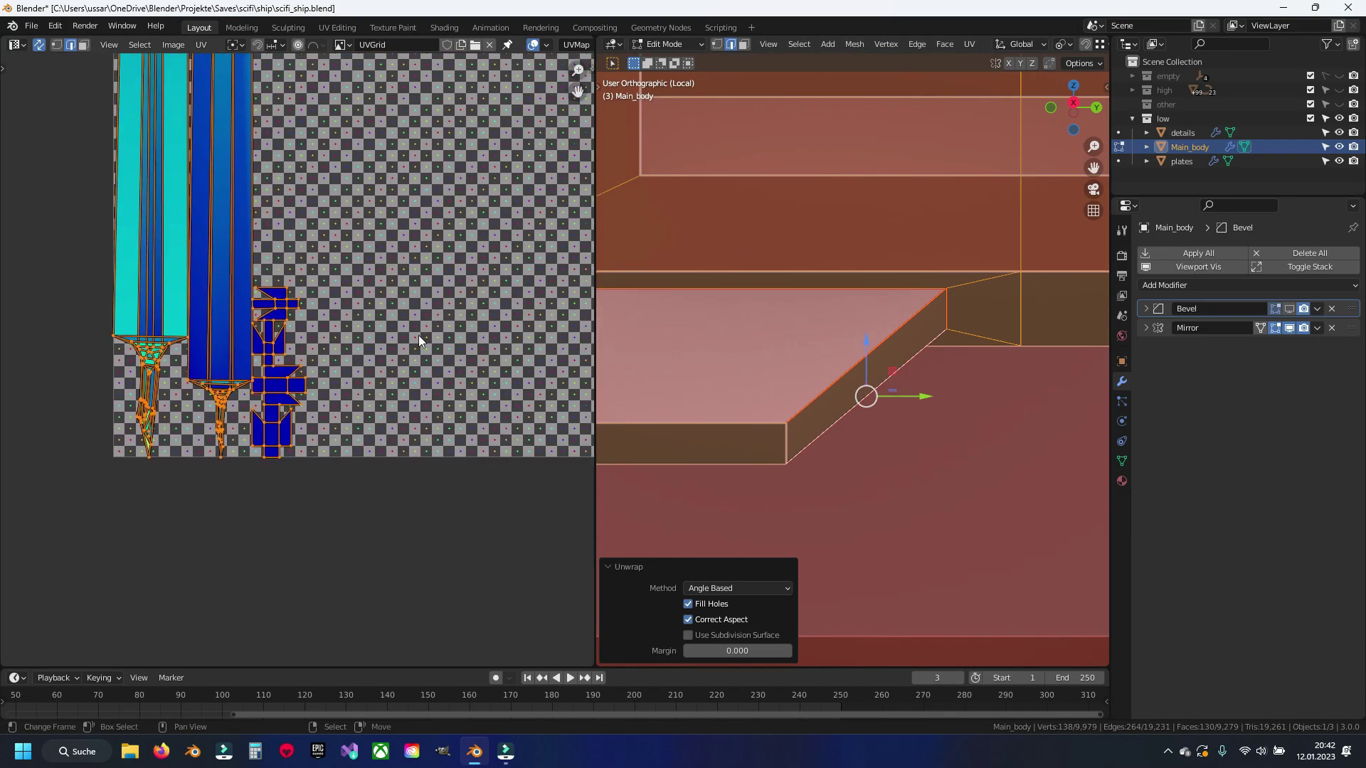
Step: Select the ledge faces and move their UV island to a new spot
key(3)
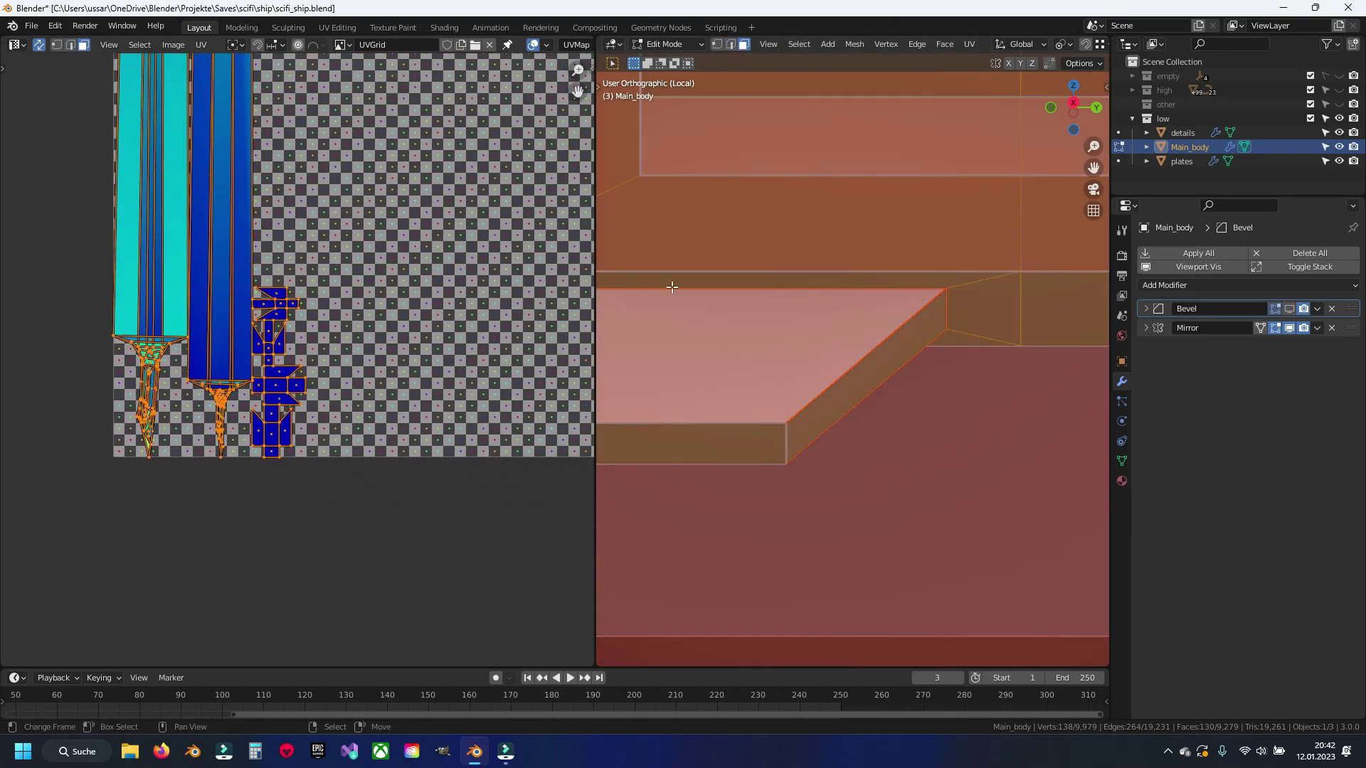
click(671, 287)
key(ctrl+l)
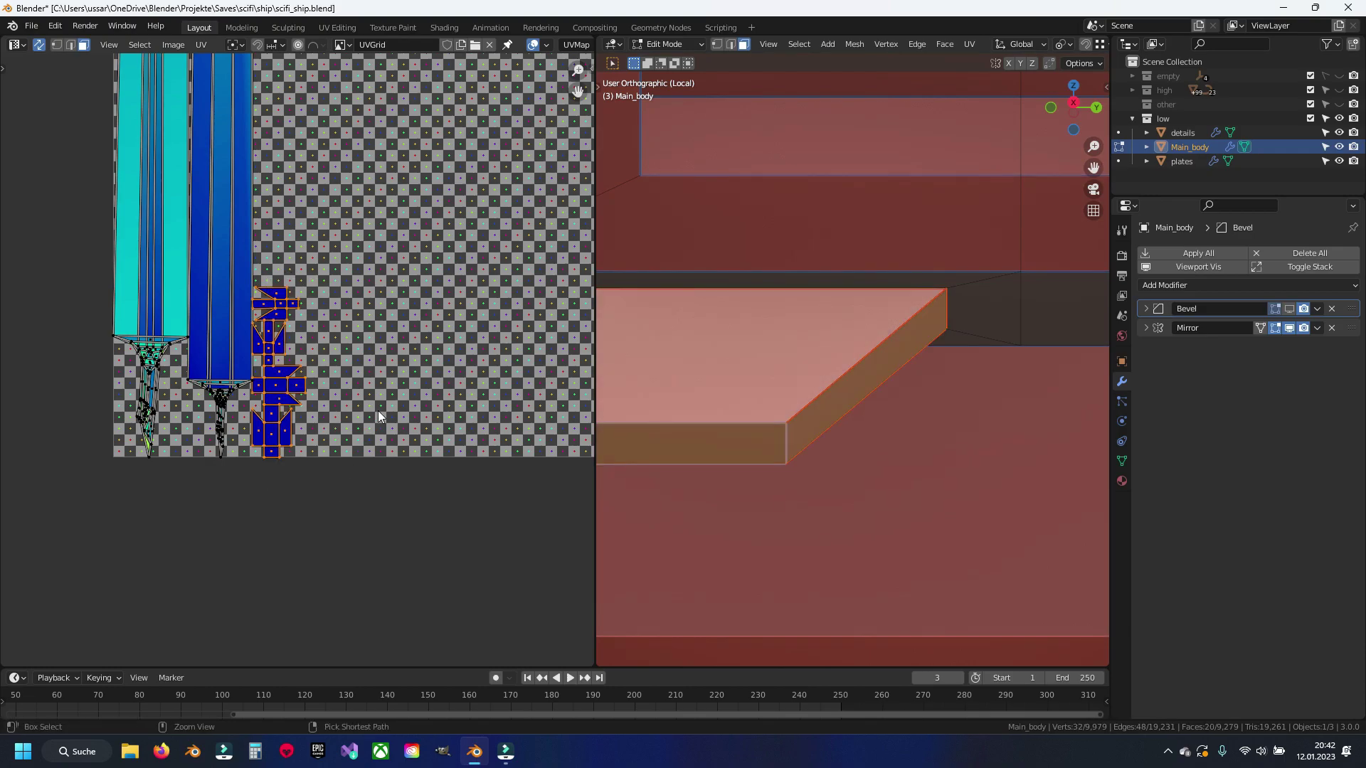
scroll(378, 409, down, 5)
scroll(394, 297, down, 5)
key(g)
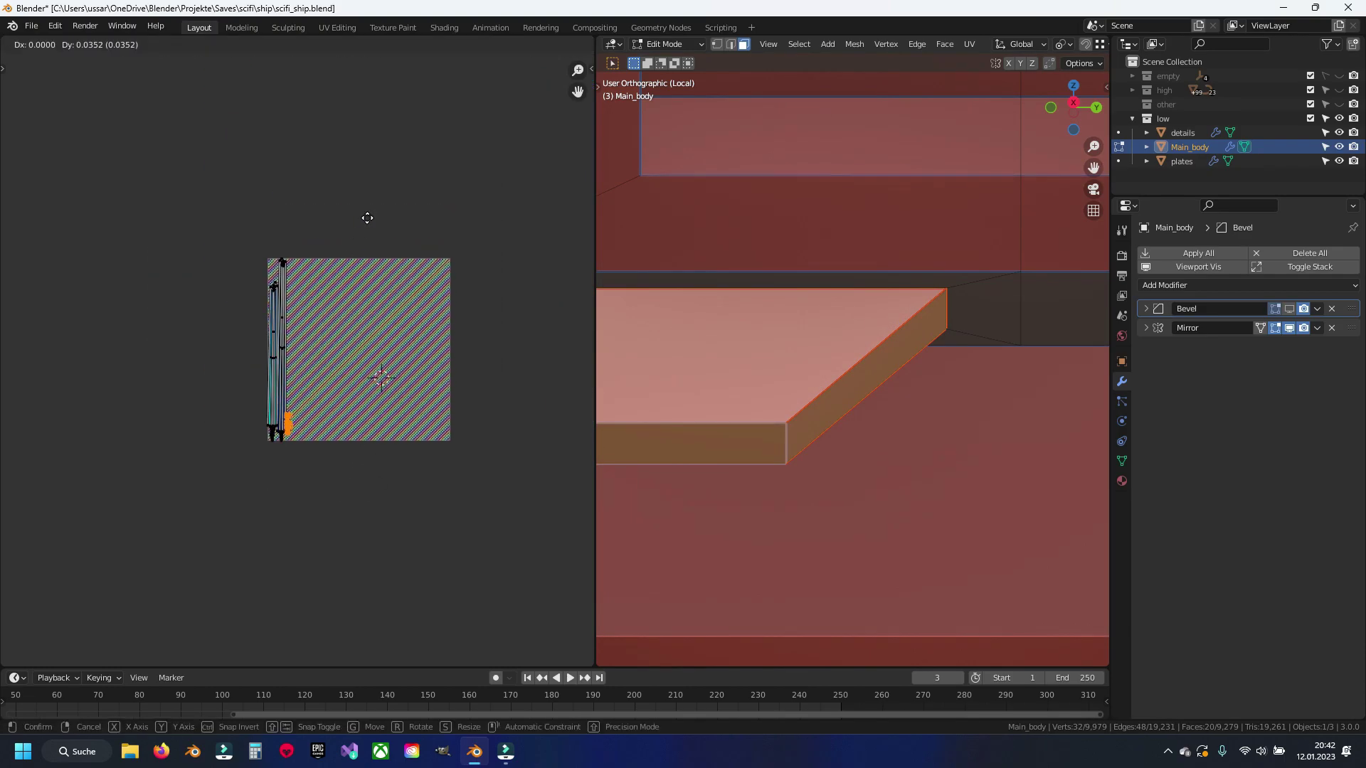
click(382, 177)
key(alt+a)
Step: Save the file and select an edge loop along the recess
key(ctrl+s)
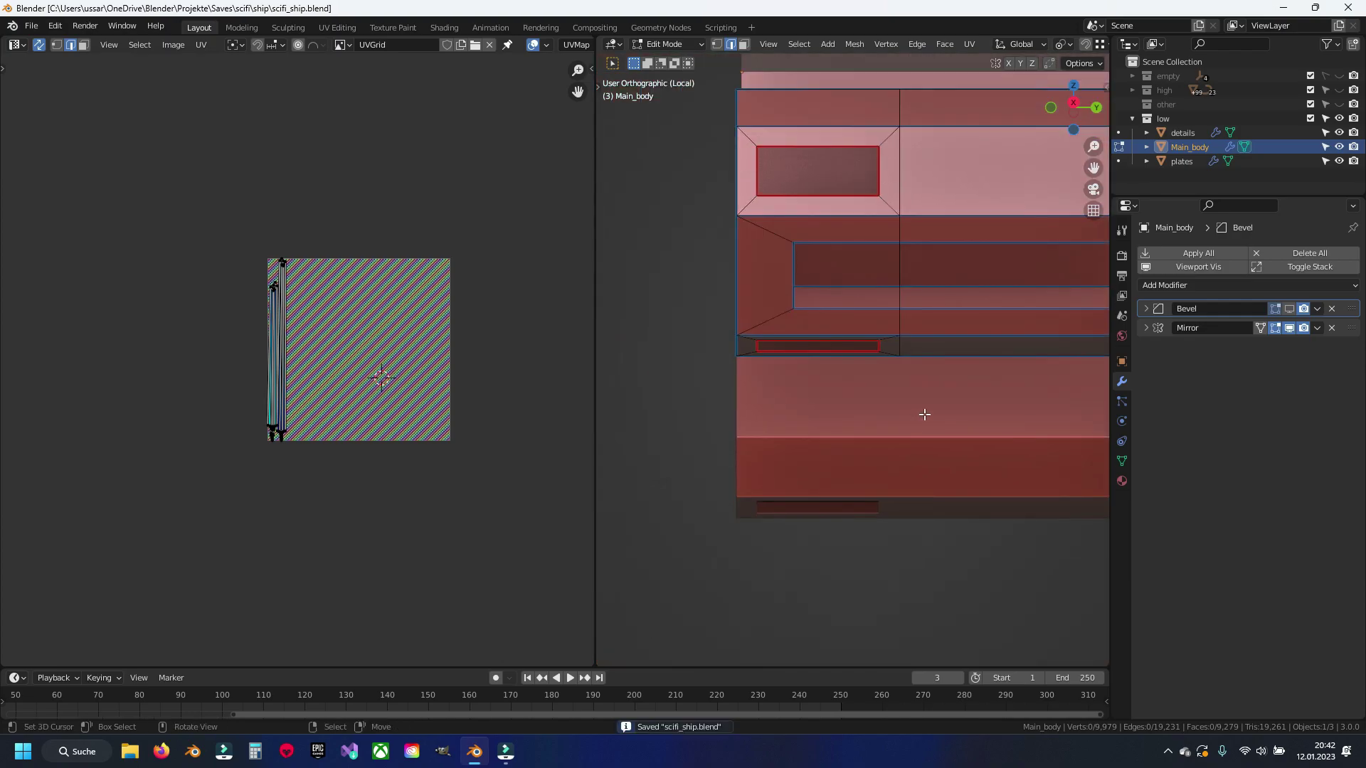
scroll(924, 414, down, 1)
shift+middle_drag(924, 414, 727, 487)
alt+click(757, 336)
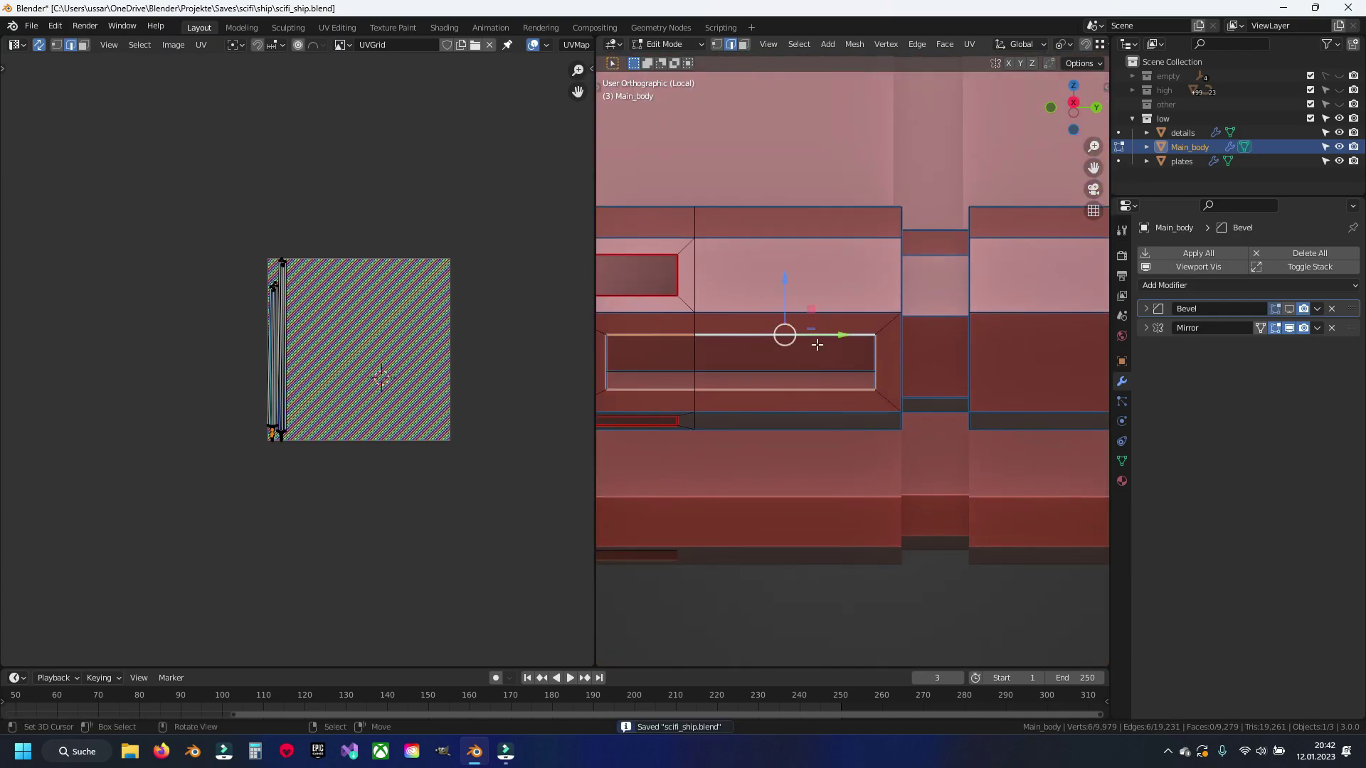
scroll(802, 221, down, 4)
shift+middle_drag(802, 221, 803, 314)
mouse_move(795, 378)
middle_down()
mouse_move(775, 327)
mouse_move(850, 363)
middle_up()
scroll(850, 362, up, 6)
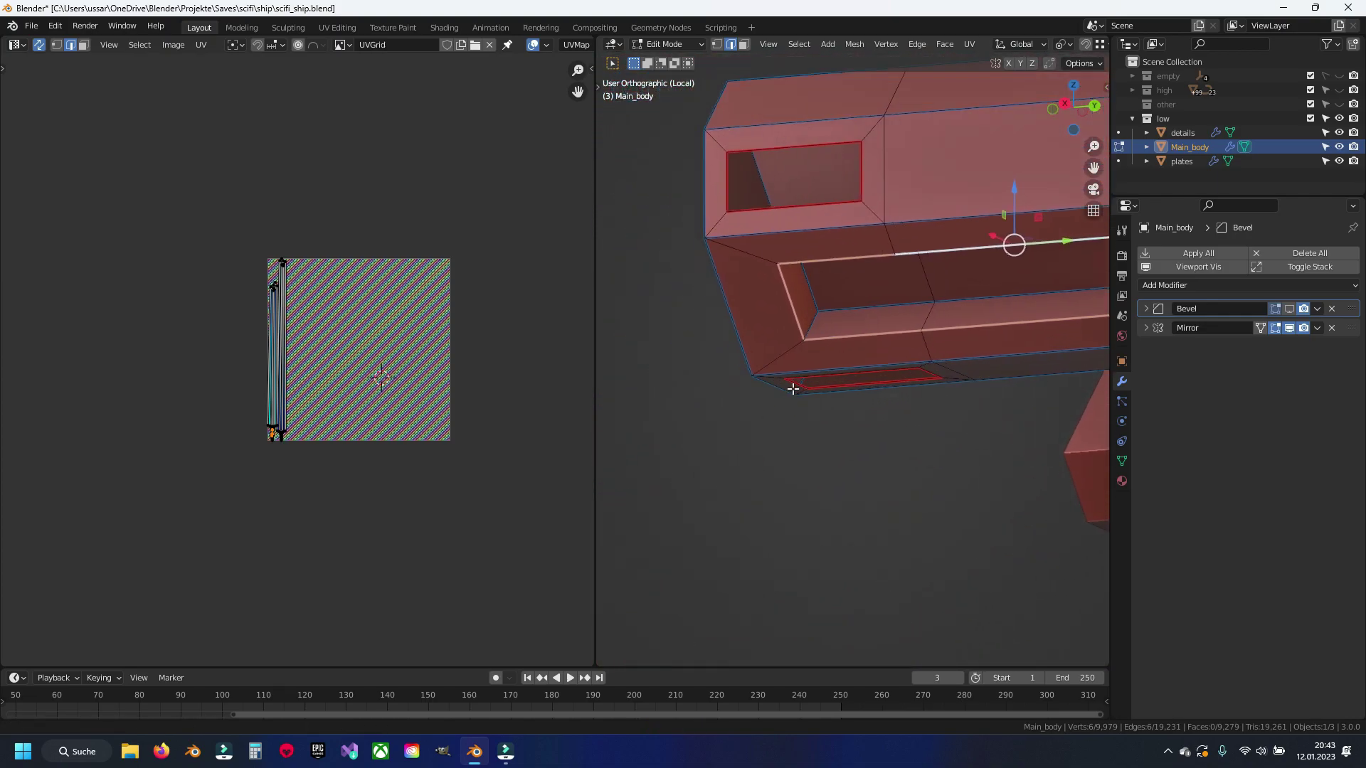
Step: Extend the path with two more edges and mark the loop as a seam
shift+click(822, 356)
shift+click(774, 239)
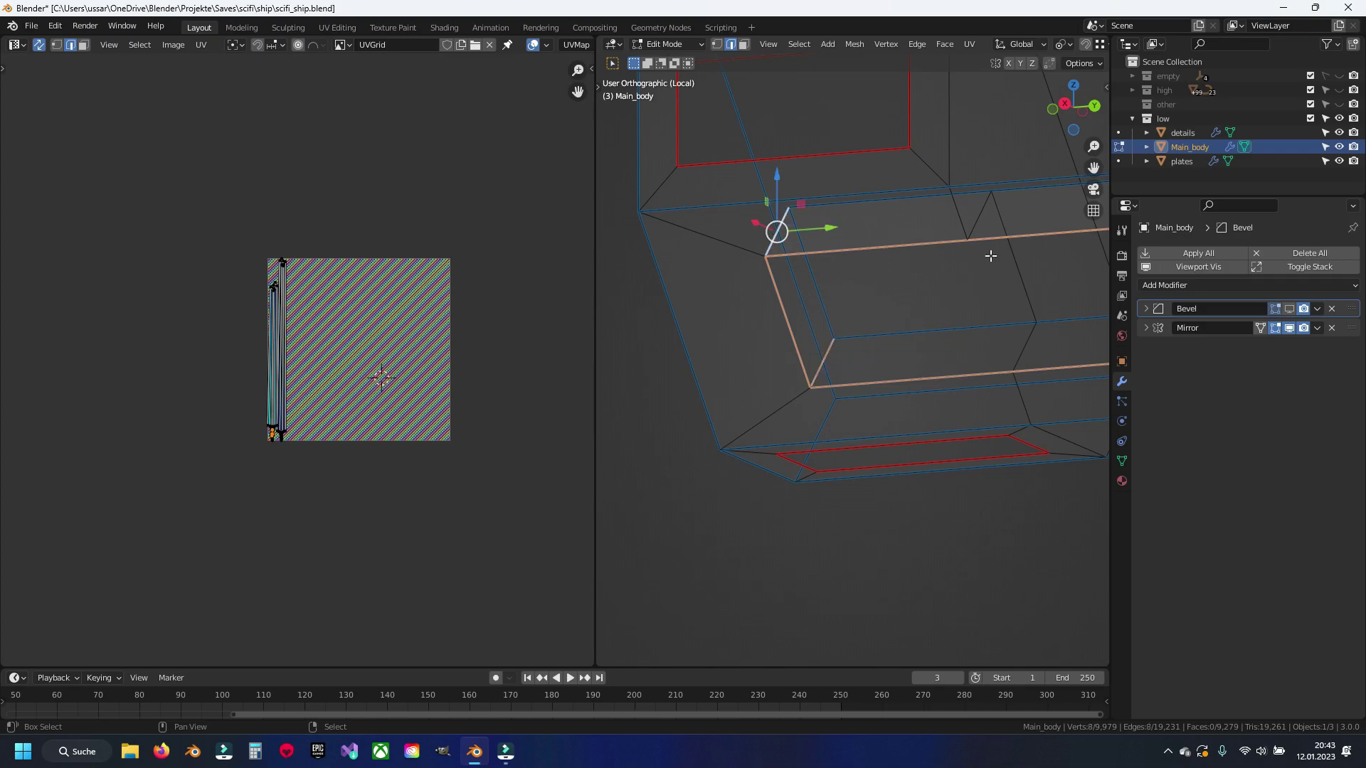
shift+middle_drag(989, 256, 857, 354)
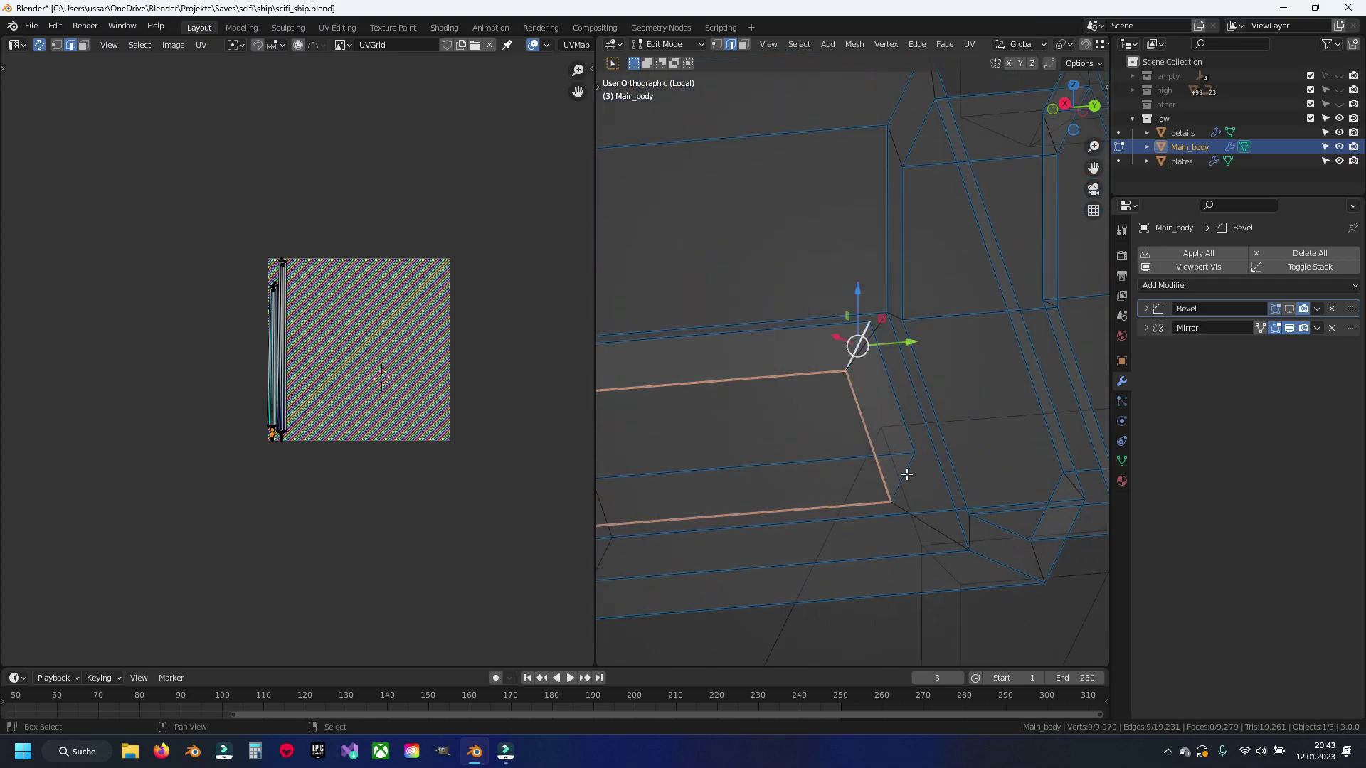
key(alt+z)
key(ctrl+e)
click(821, 403)
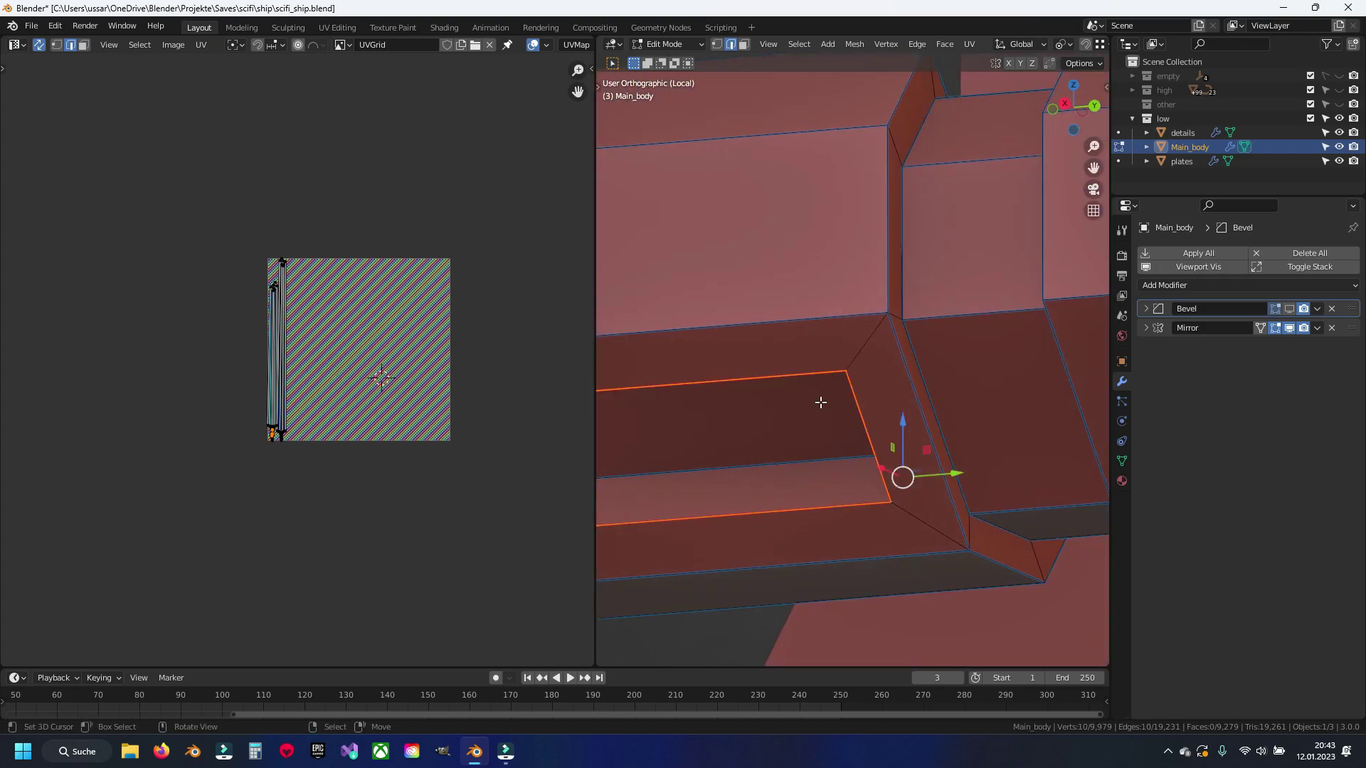
key(alt+a)
Step: Select a diagonal edge path running up to the body's top edge
scroll(822, 403, down, 4)
mouse_move(772, 286)
middle_down()
mouse_move(828, 391)
mouse_move(884, 392)
middle_up()
click(883, 392)
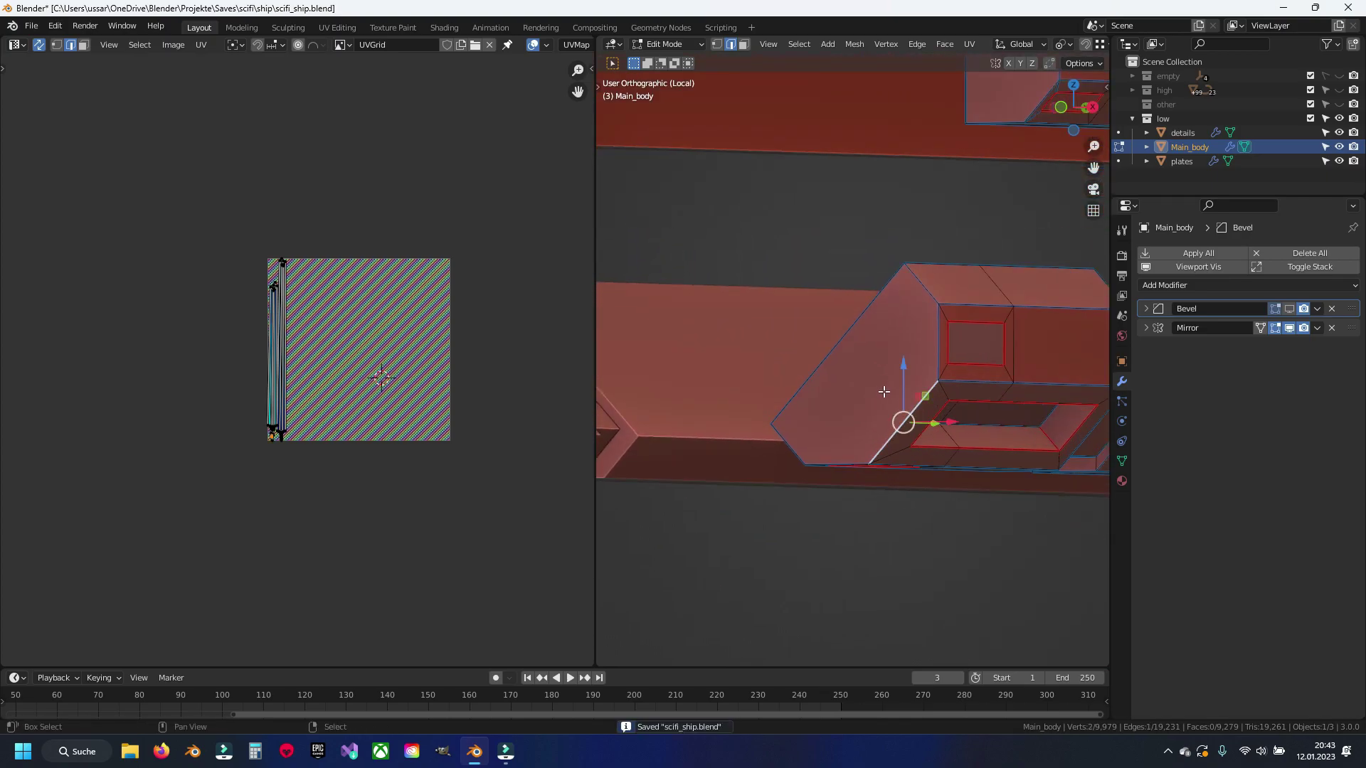
ctrl+click(921, 284)
shift+click(799, 445)
scroll(818, 396, down, 3)
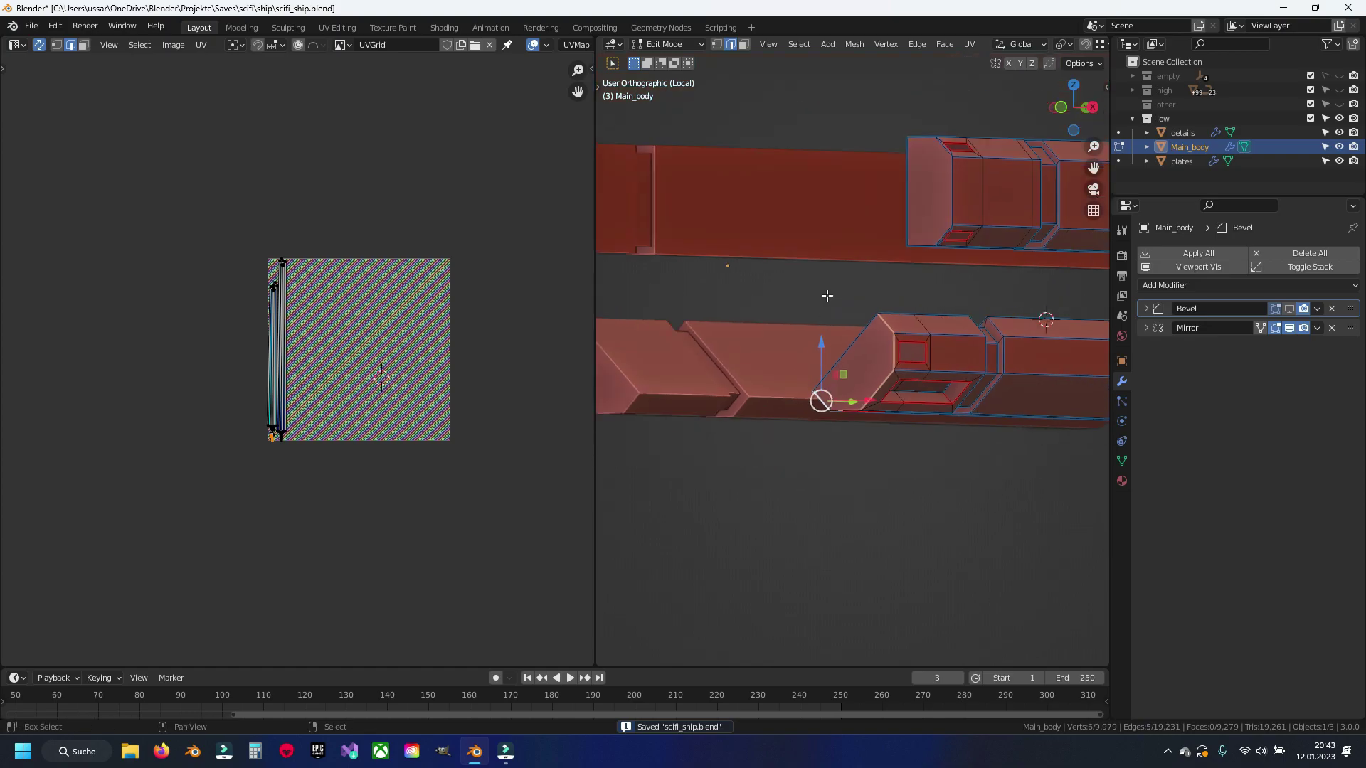
scroll(929, 378, up, 3)
Step: Add more edges around the box and mark the path as seams
mouse_move(817, 397)
shift+middle_down()
mouse_move(929, 378)
mouse_move(910, 575)
shift+middle_up()
ctrl+click(950, 409)
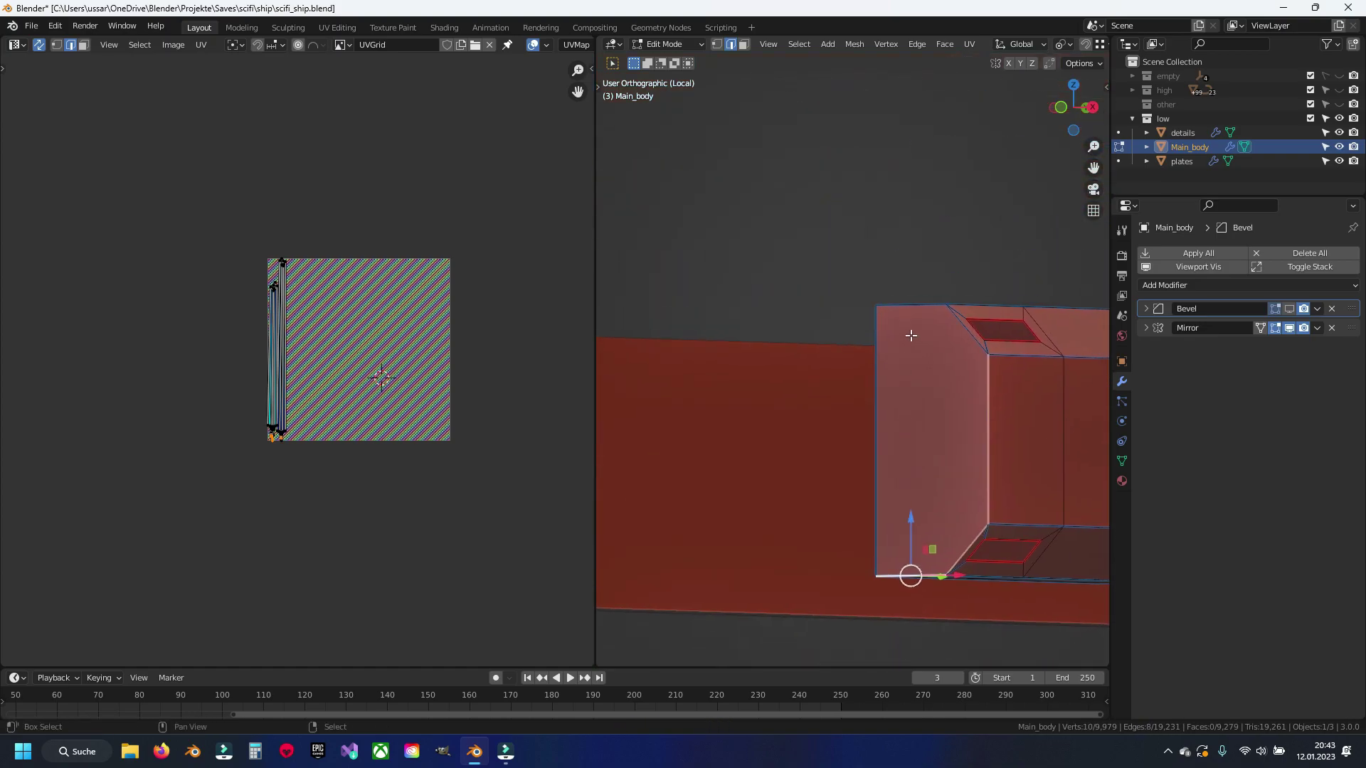
ctrl+click(936, 322)
key(ctrl+e)
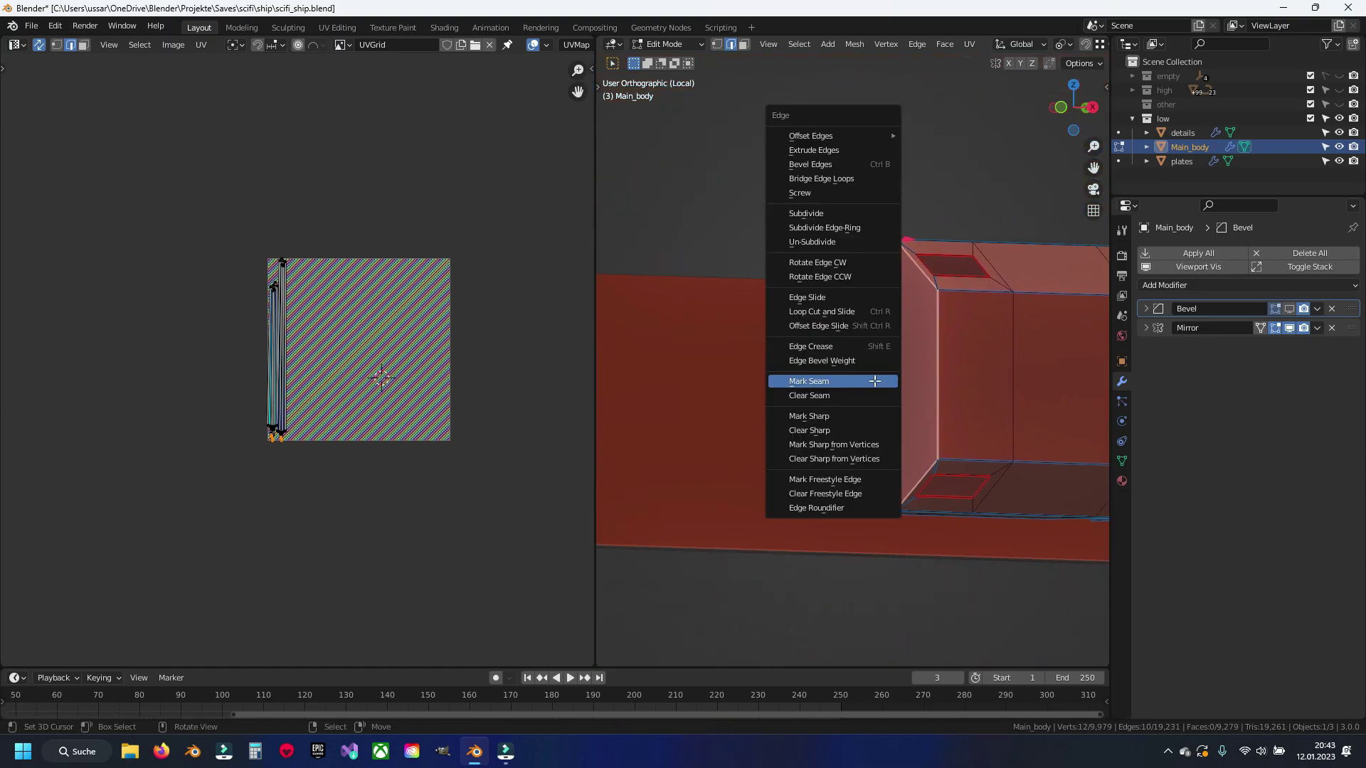
click(833, 378)
key(alt+a)
Step: Add the body's top edge loop, then deselect everything
scroll(833, 378, down, 3)
mouse_move(833, 379)
middle_down()
mouse_move(899, 462)
mouse_move(936, 399)
mouse_move(857, 398)
middle_up()
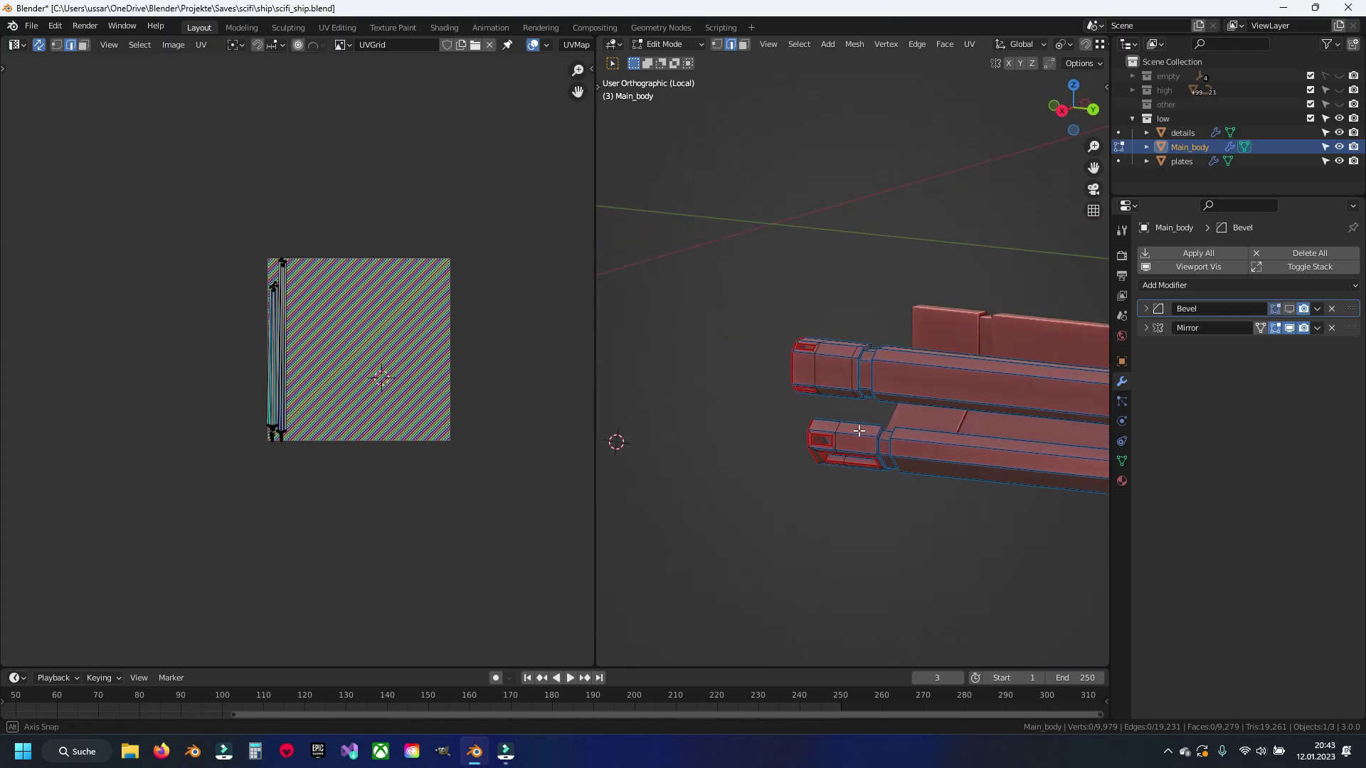
scroll(858, 399, up, 5)
alt+shift+click(932, 462)
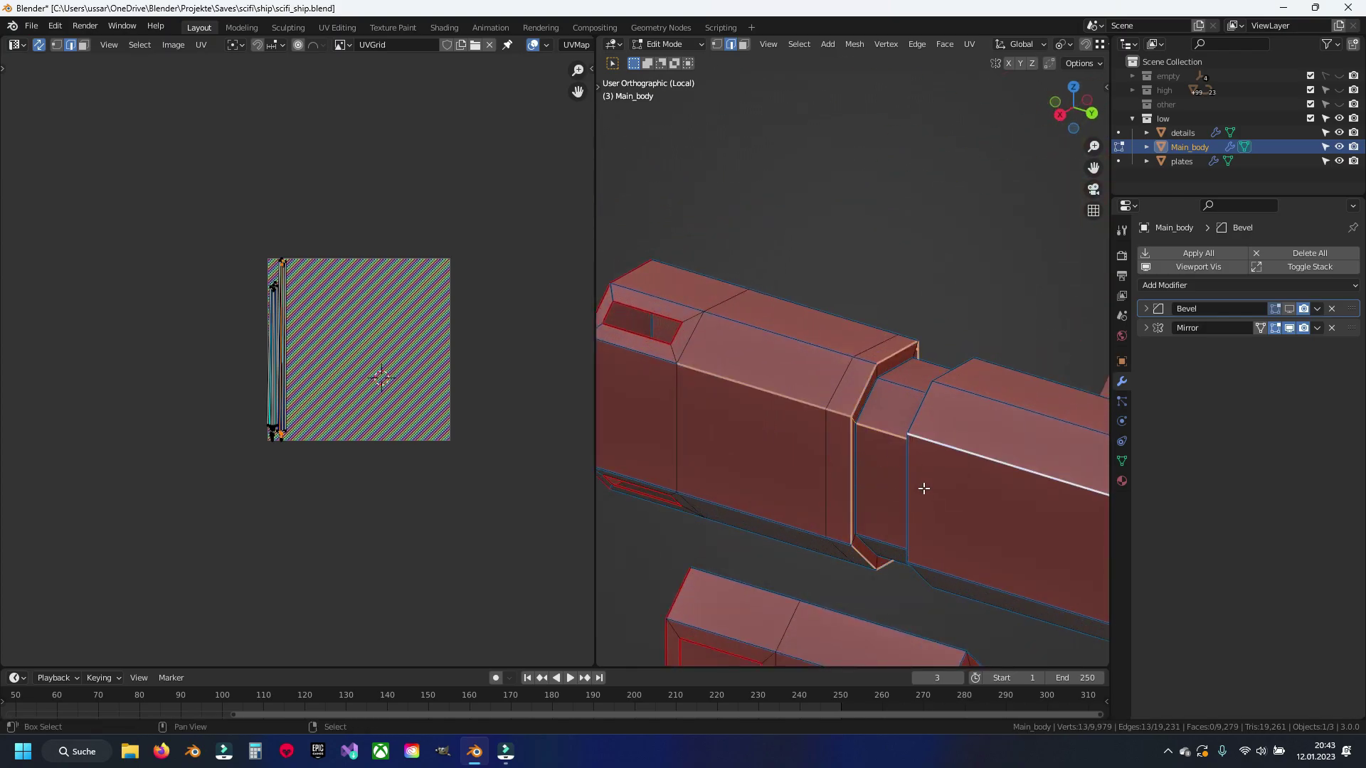
key(alt+a)
Step: Mark three edge loops on the bars as seams
alt+shift+click(856, 479)
shift+middle_drag(863, 543, 755, 246)
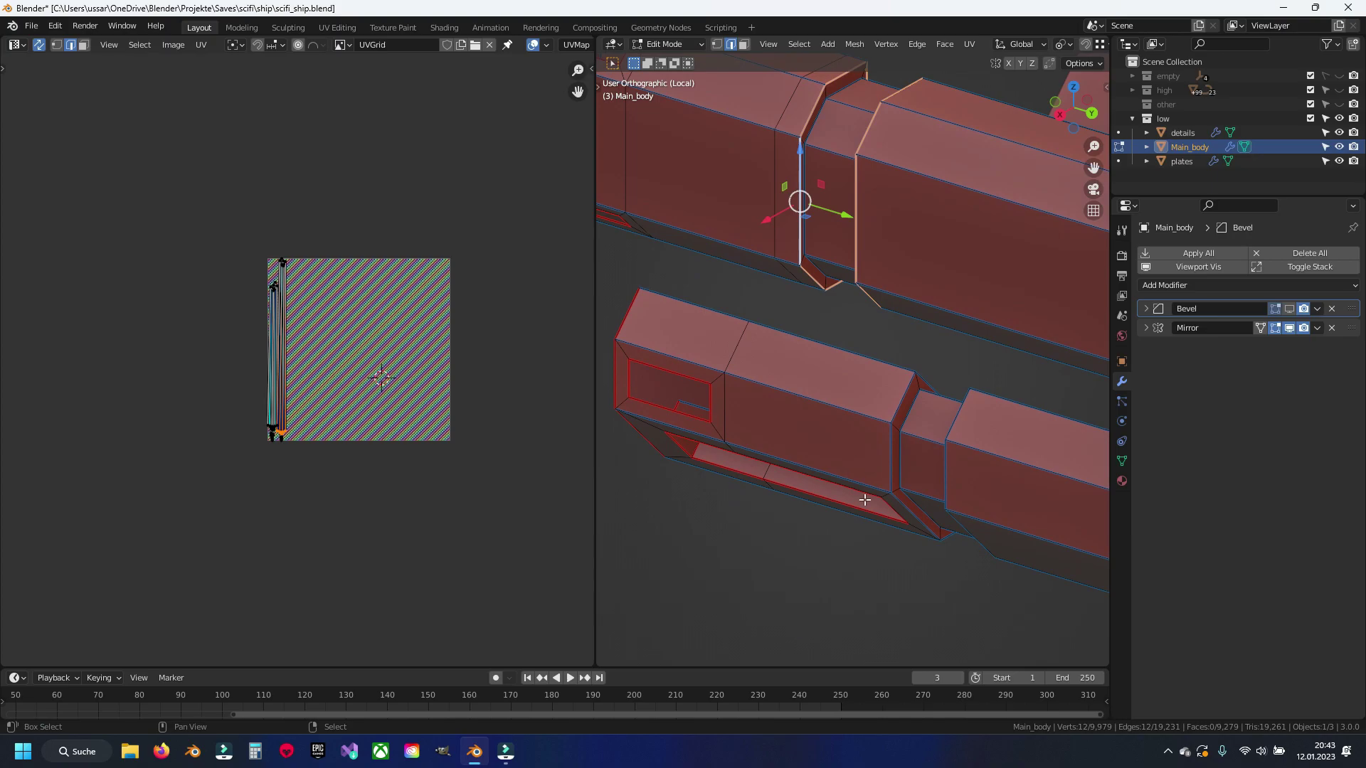
alt+shift+click(892, 455)
alt+shift+click(951, 472)
scroll(951, 472, down, 4)
shift+middle_drag(1037, 472, 939, 390)
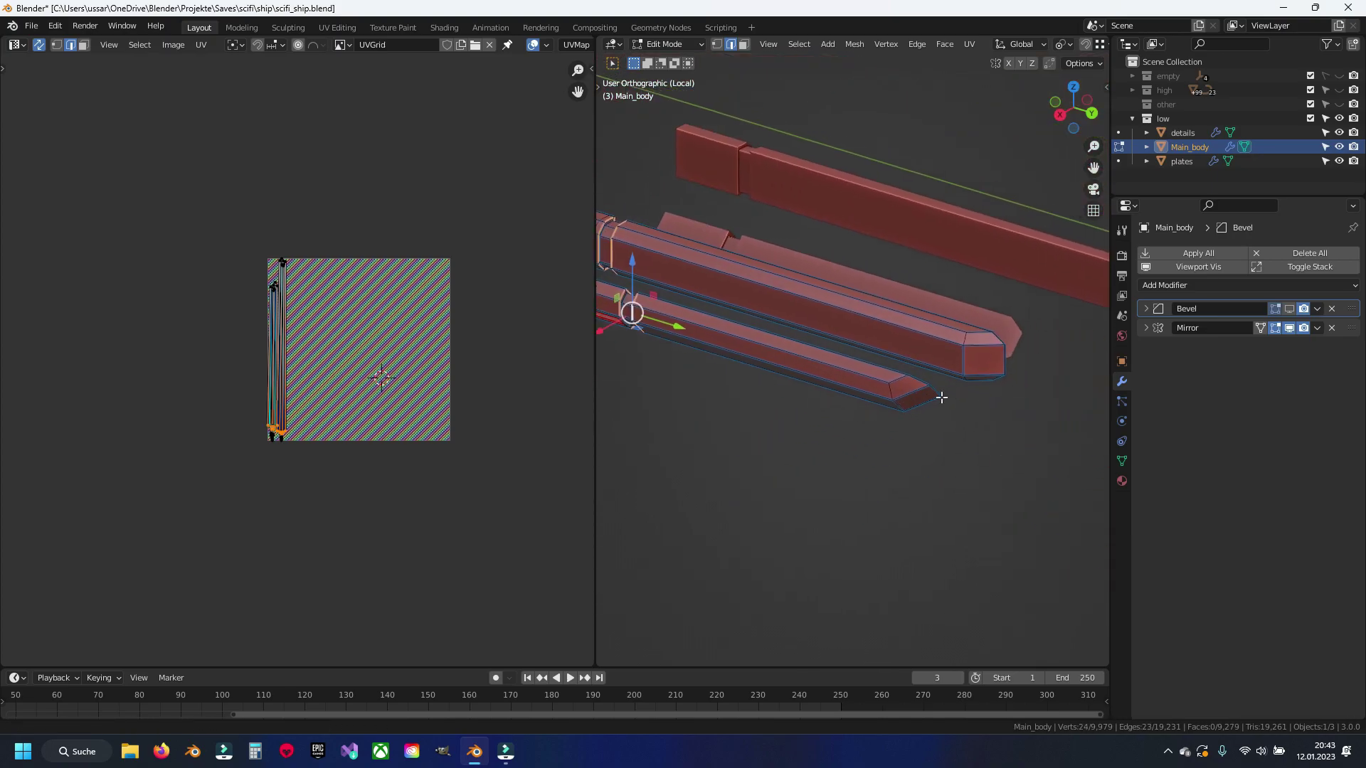
scroll(987, 410, up, 5)
key(ctrl+e)
click(996, 407)
key(alt+a)
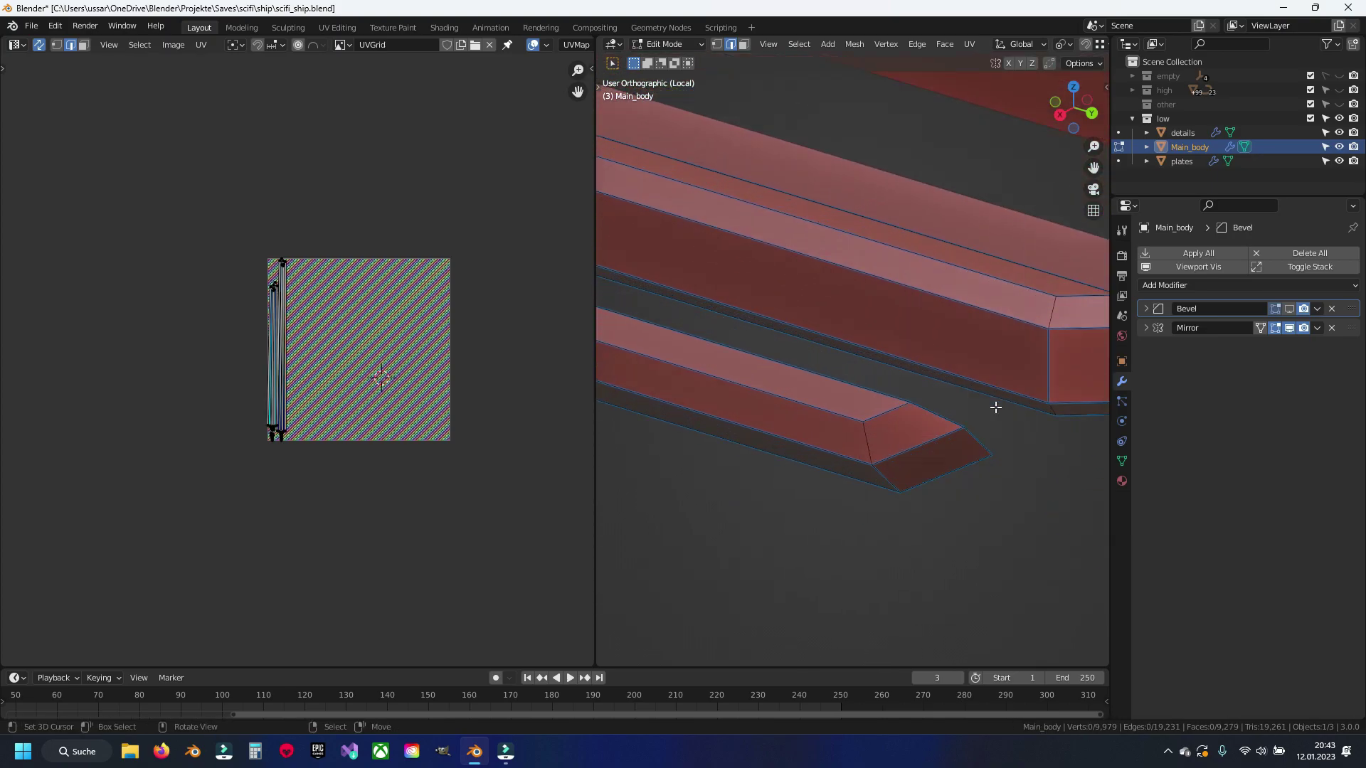
Step: Orbit so the bars run diagonally and select an edge along a bar
scroll(1060, 303, up, 3)
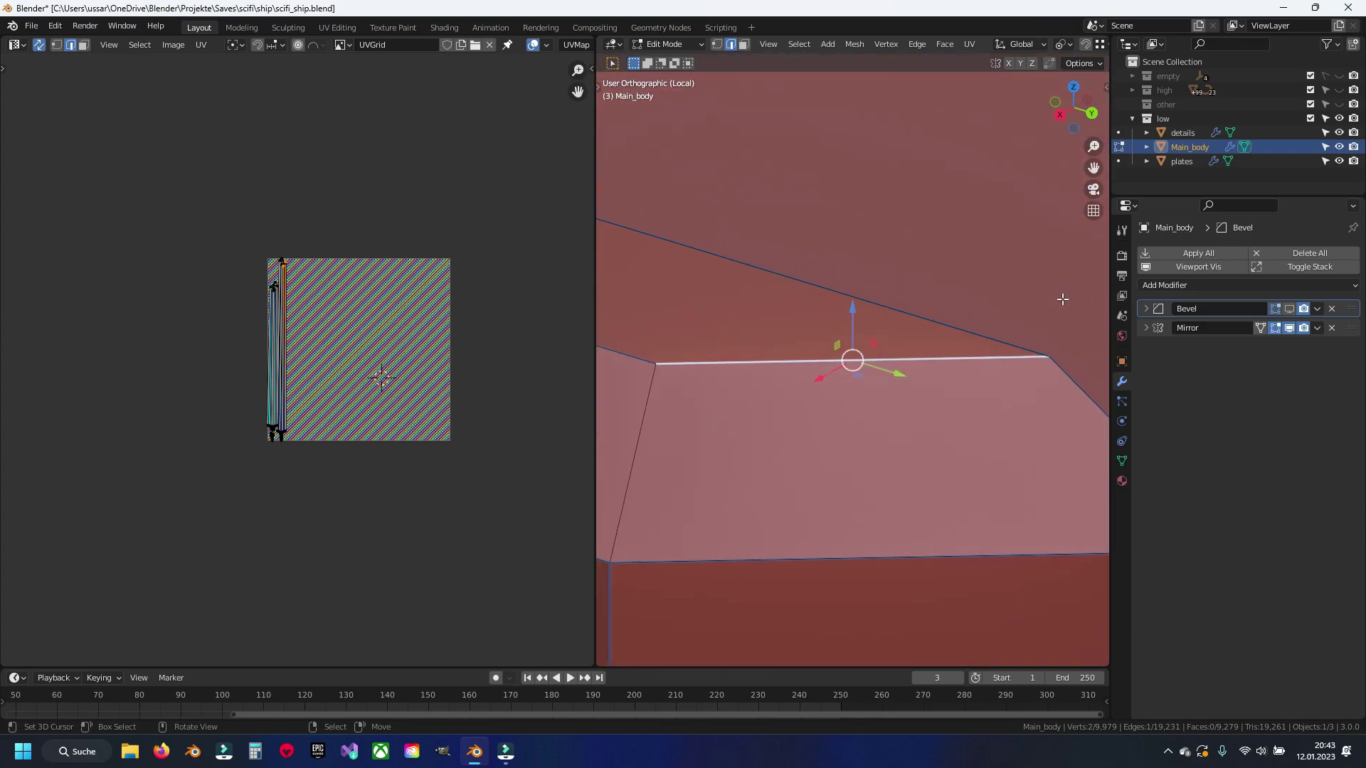
scroll(1067, 320, down, 3)
alt+middle_drag(1076, 342, 738, 412)
scroll(934, 333, down, 2)
scroll(935, 333, up, 3)
click(799, 356)
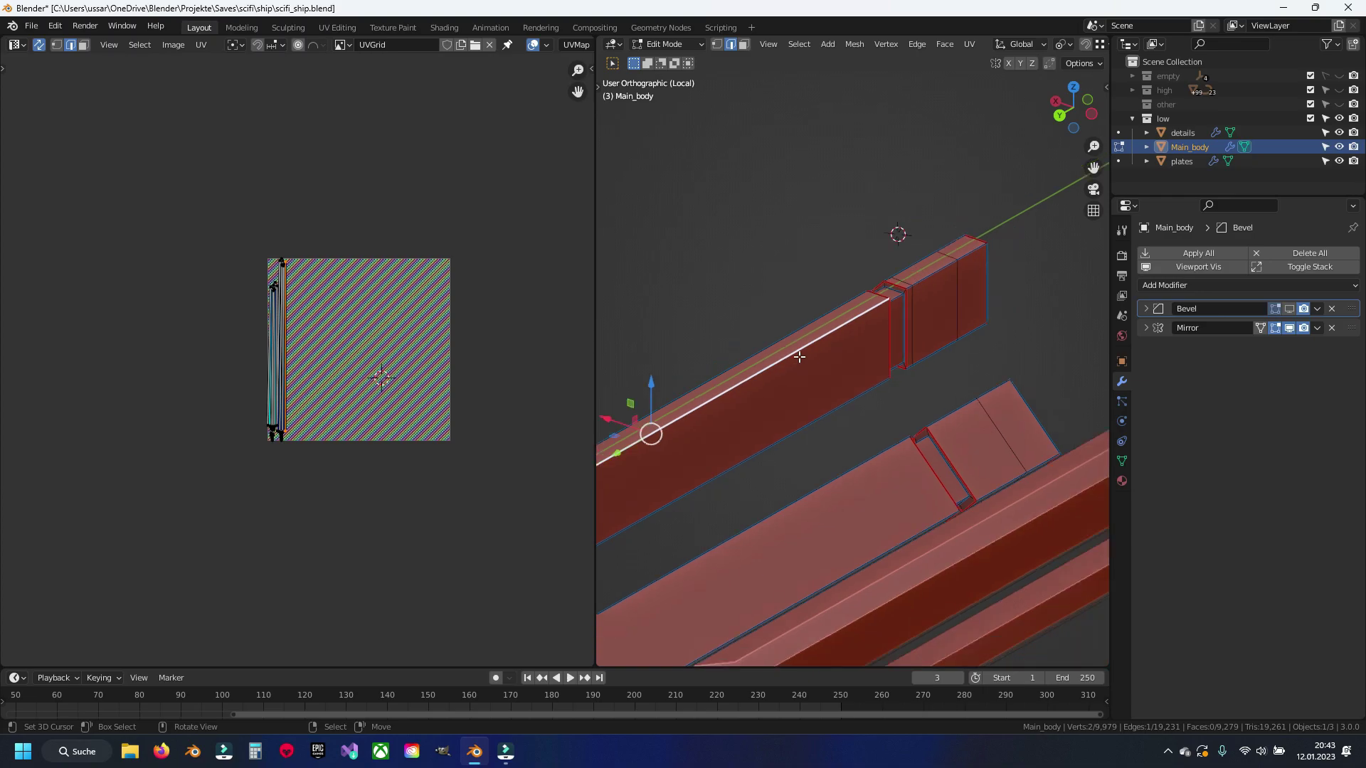
Step: Add the bar-end edges to the selection
scroll(799, 355, down, 3)
scroll(814, 384, up, 3)
scroll(836, 372, up, 1)
shift+middle_drag(835, 372, 802, 339)
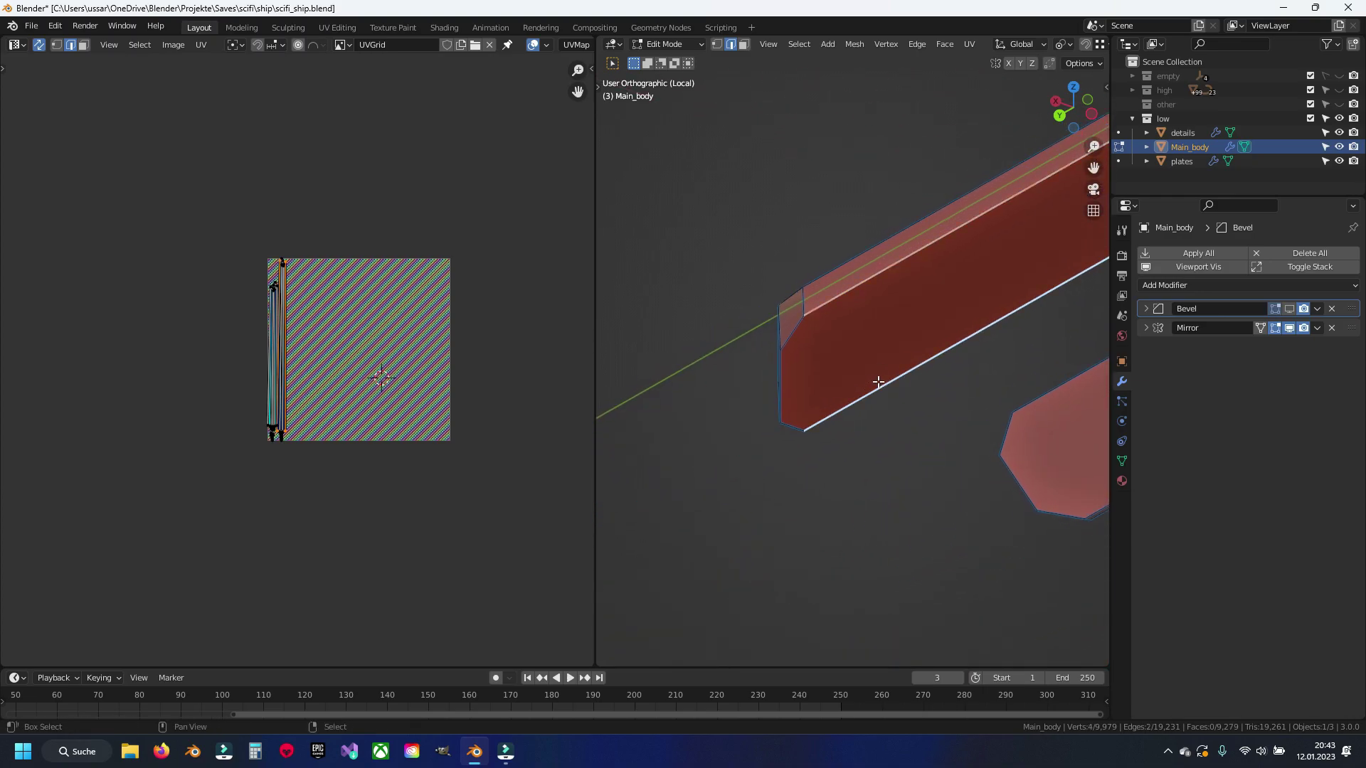
shift+click(802, 339)
scroll(825, 360, up, 4)
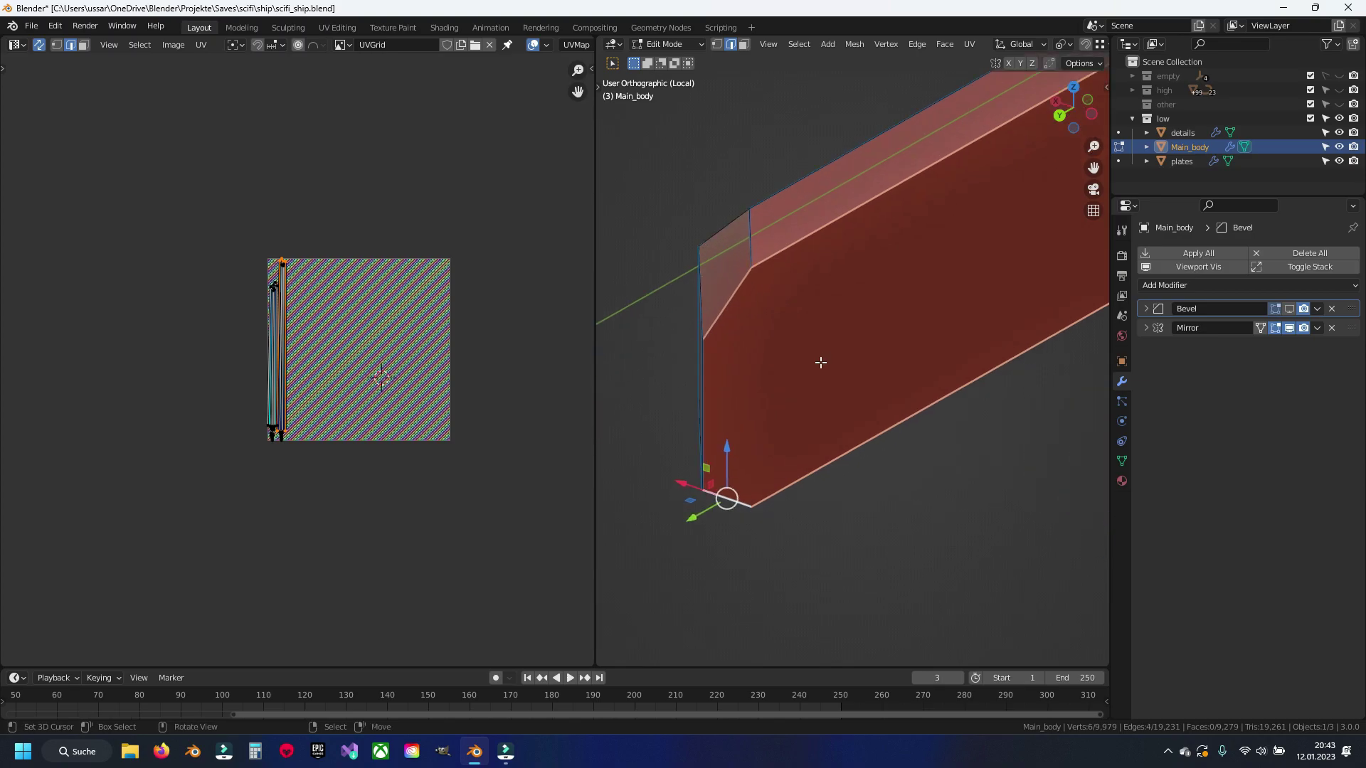
scroll(820, 363, down, 3)
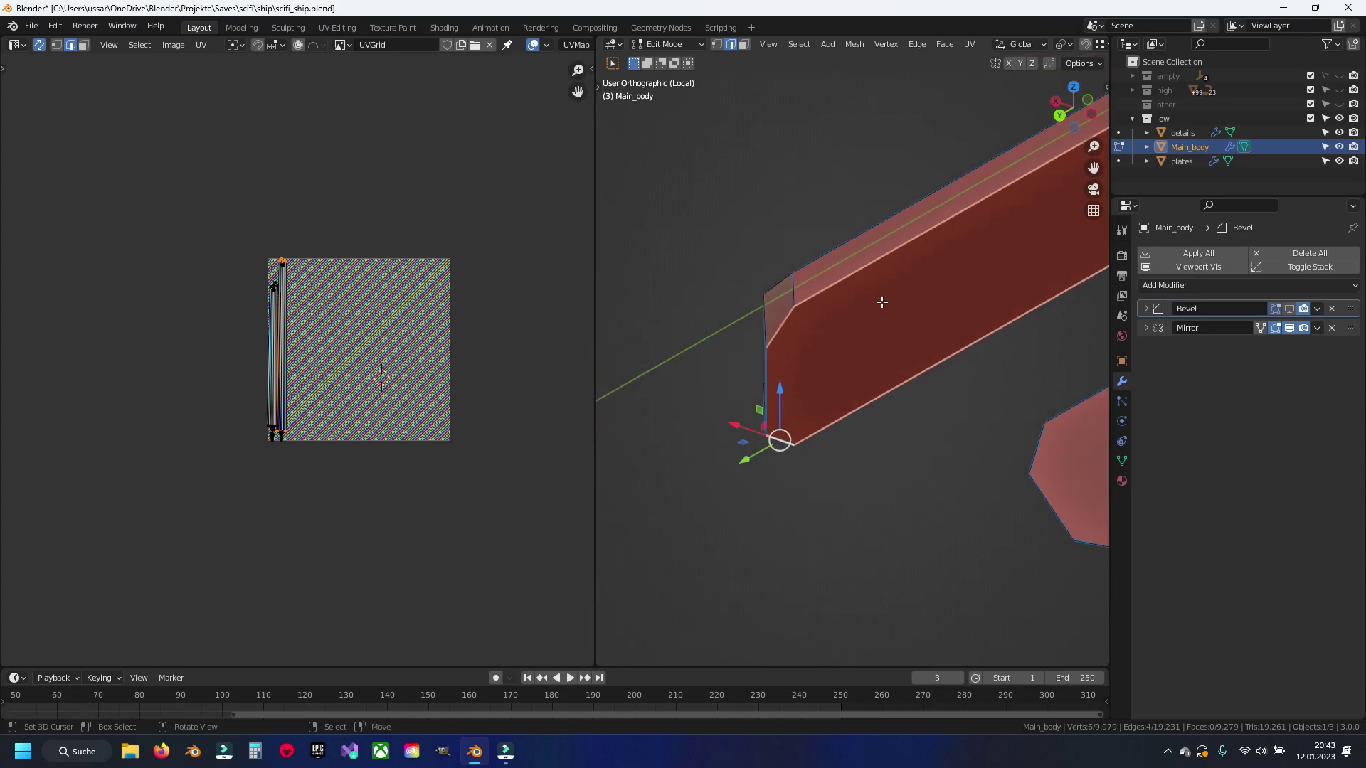
Step: Select the whole boxy end block from its top face
middle_drag(807, 337, 975, 246)
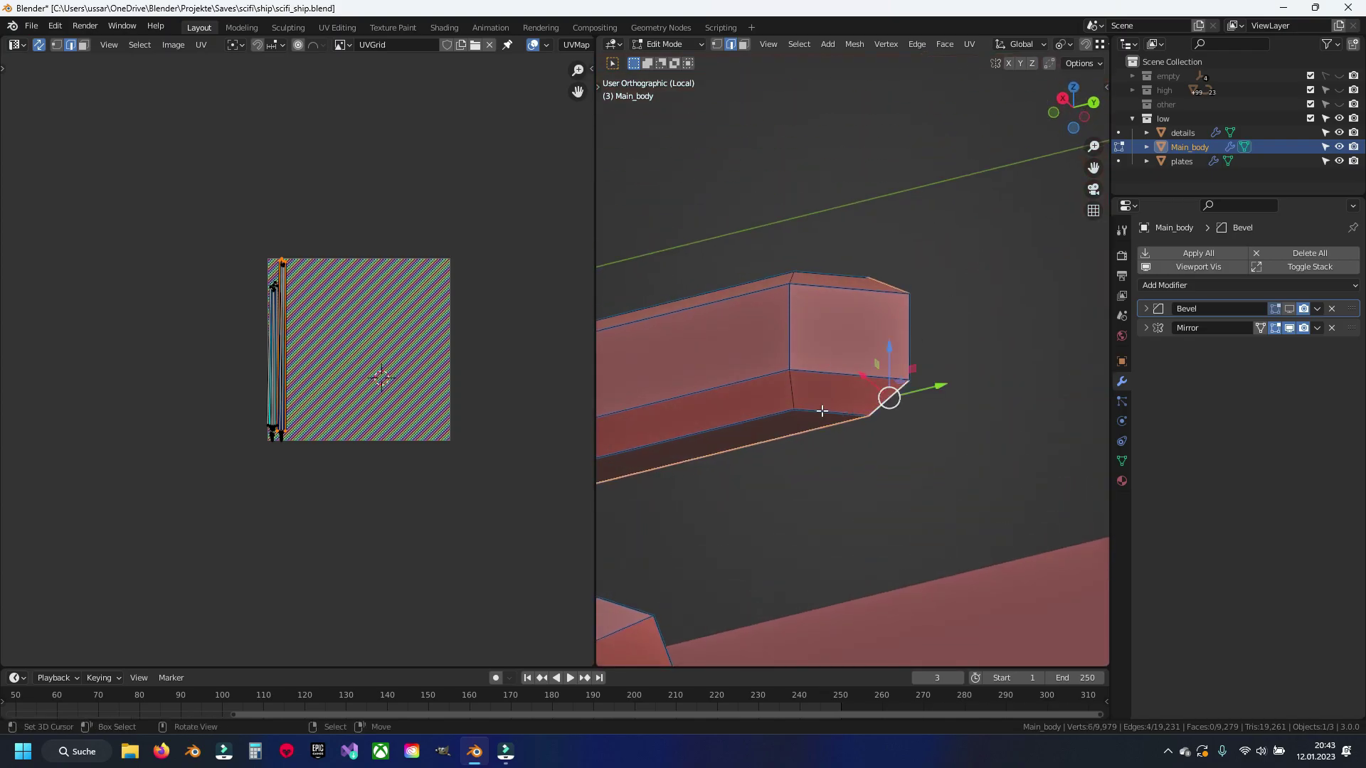
middle_drag(822, 411, 819, 418)
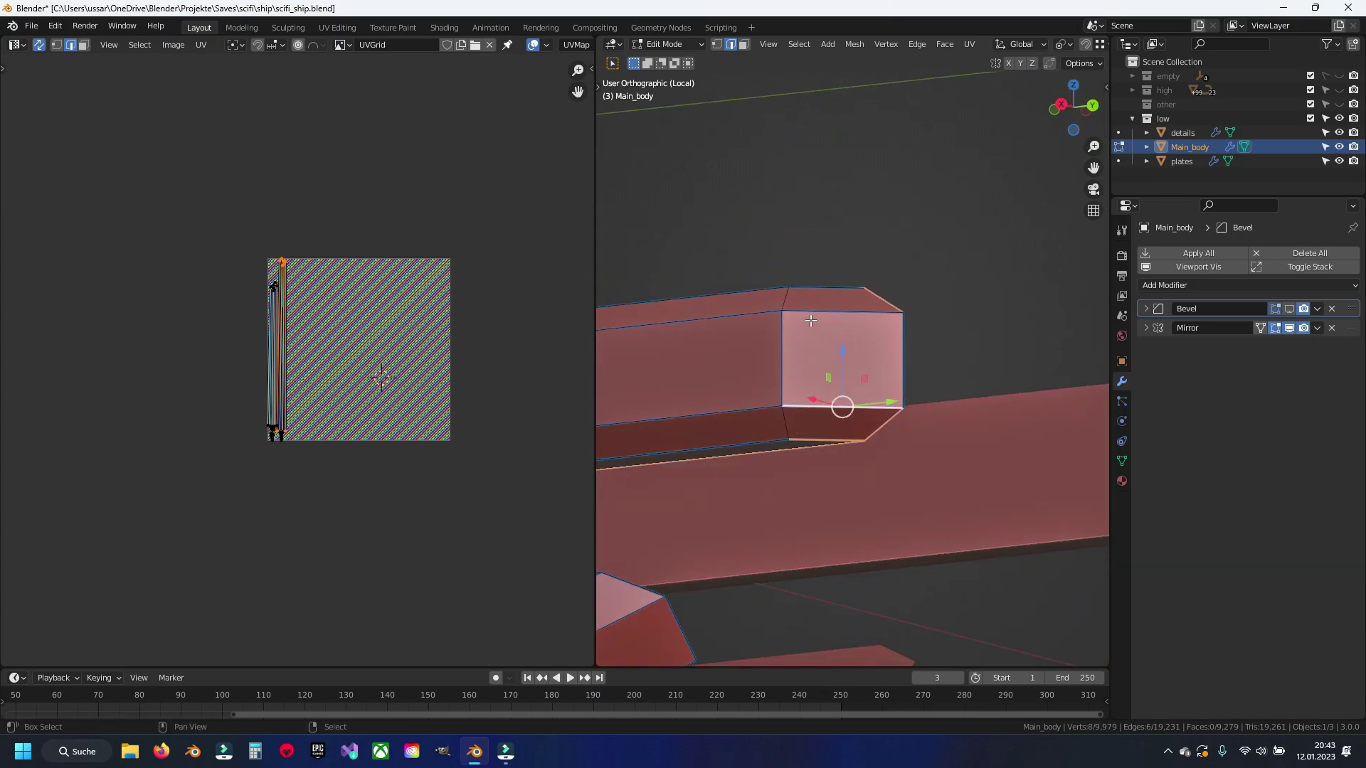
click(819, 303)
key(ctrl+l)
Step: Unwrap the end block of Main_body into UV islands
key(u)
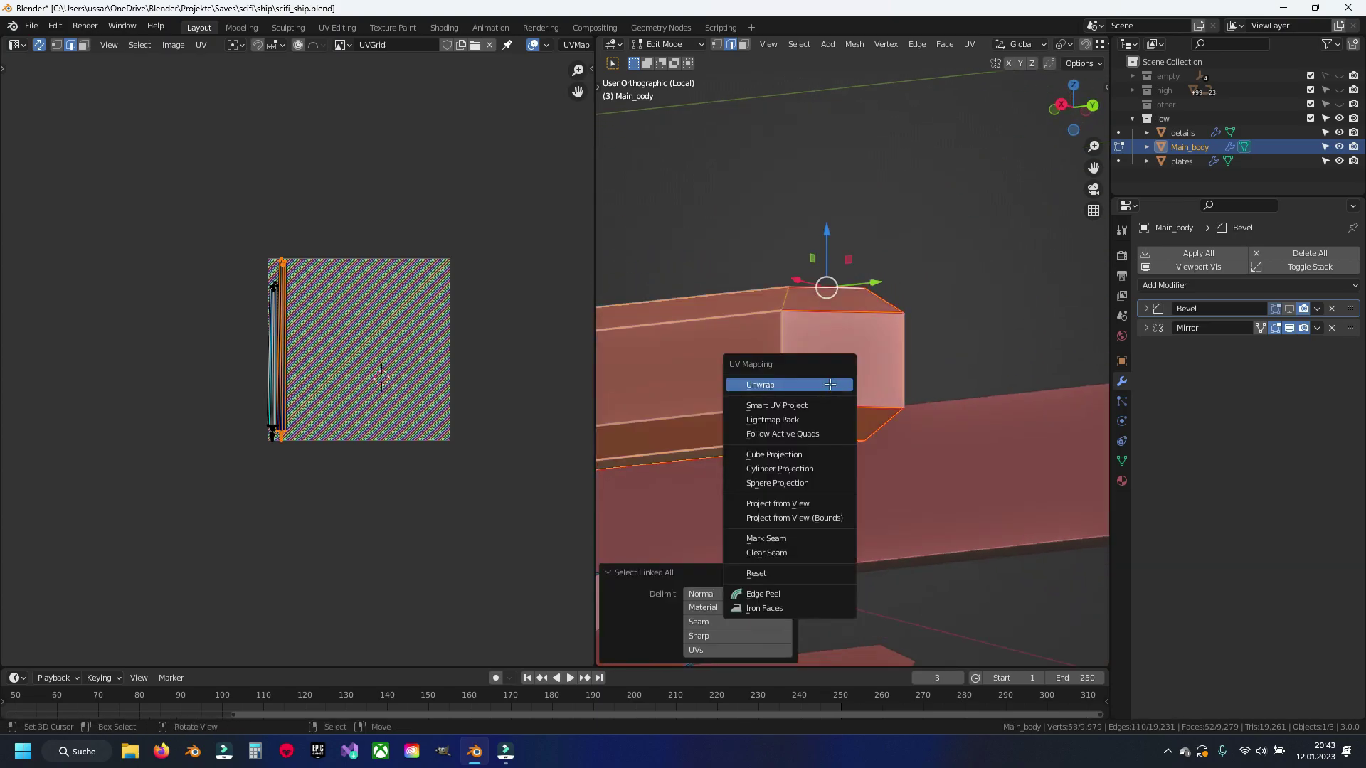
click(829, 384)
scroll(271, 188, up, 5)
scroll(271, 189, down, 3)
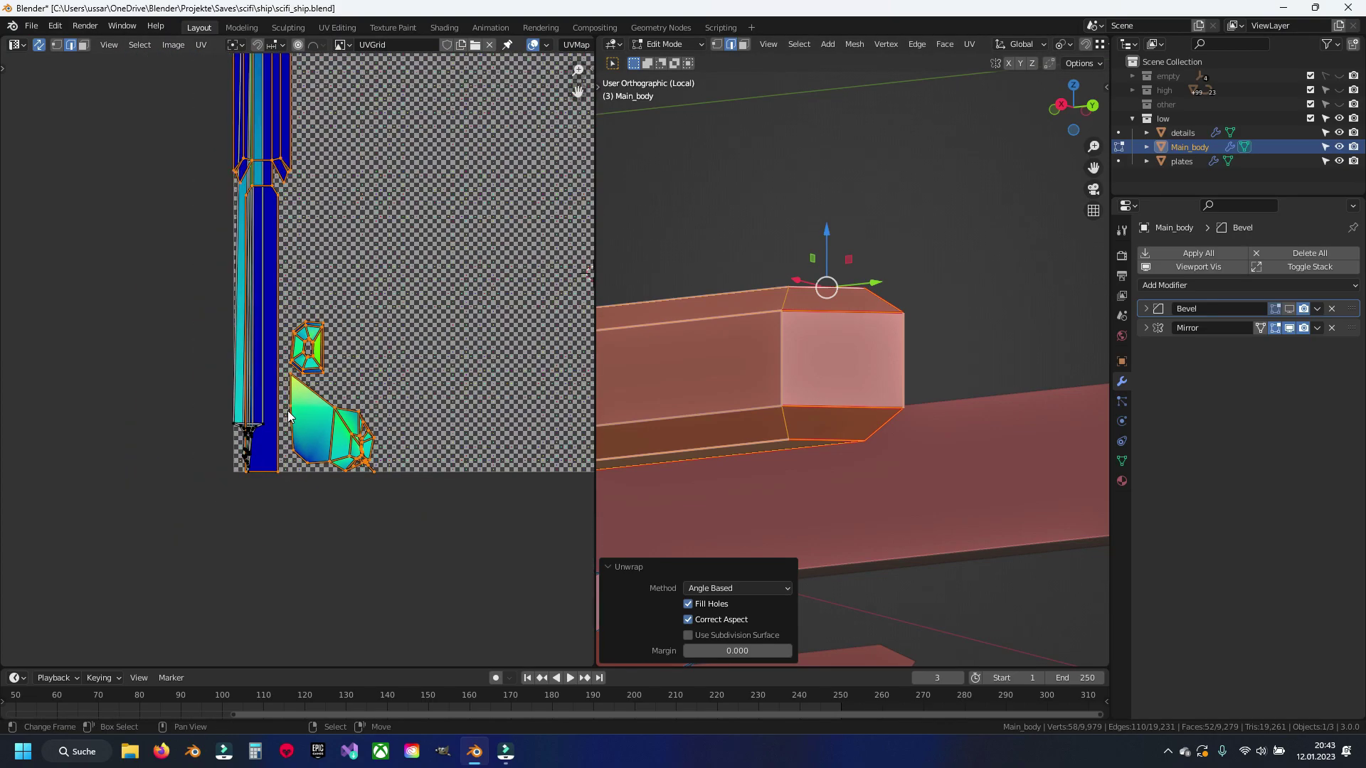
middle_drag(271, 189, 305, 369)
Step: Select the linked part, move its UV island above the grid, and hide it
key(3)
click(708, 370)
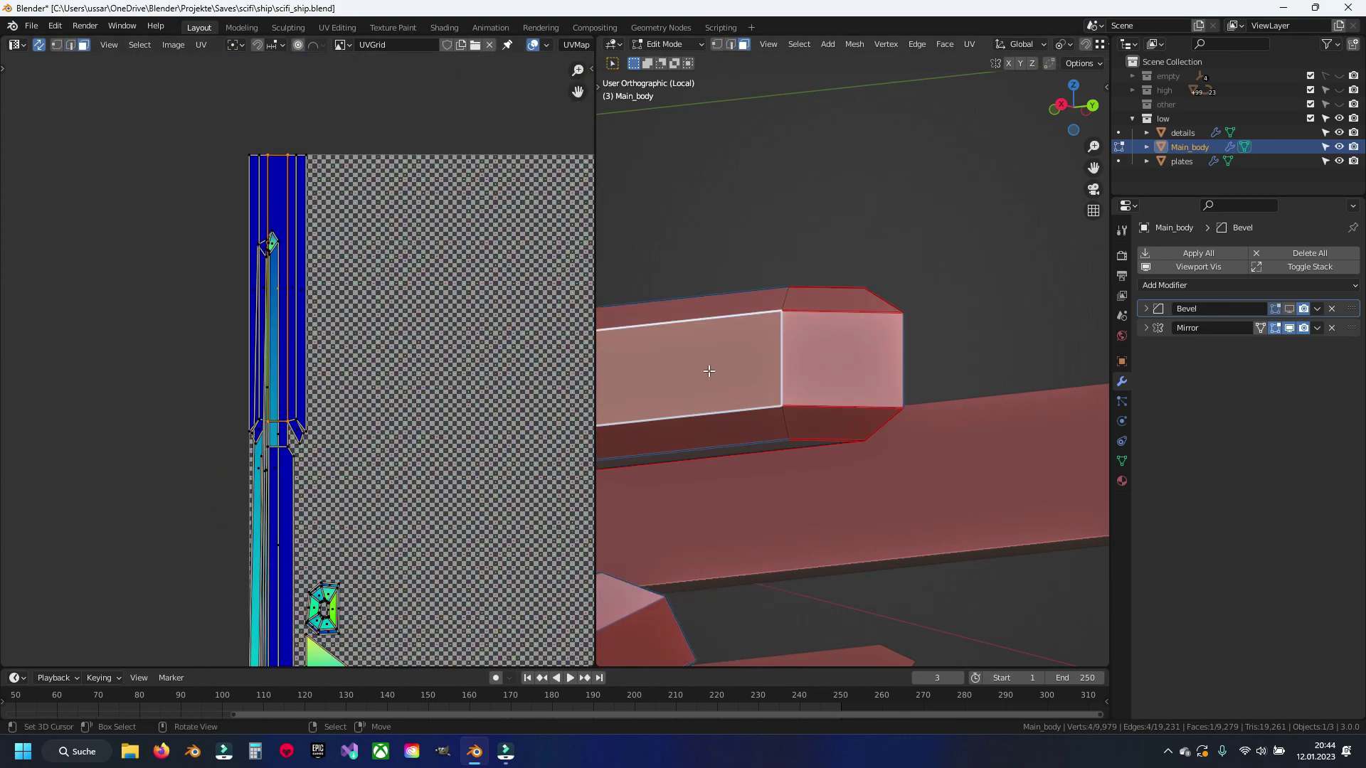
key(ctrl+l)
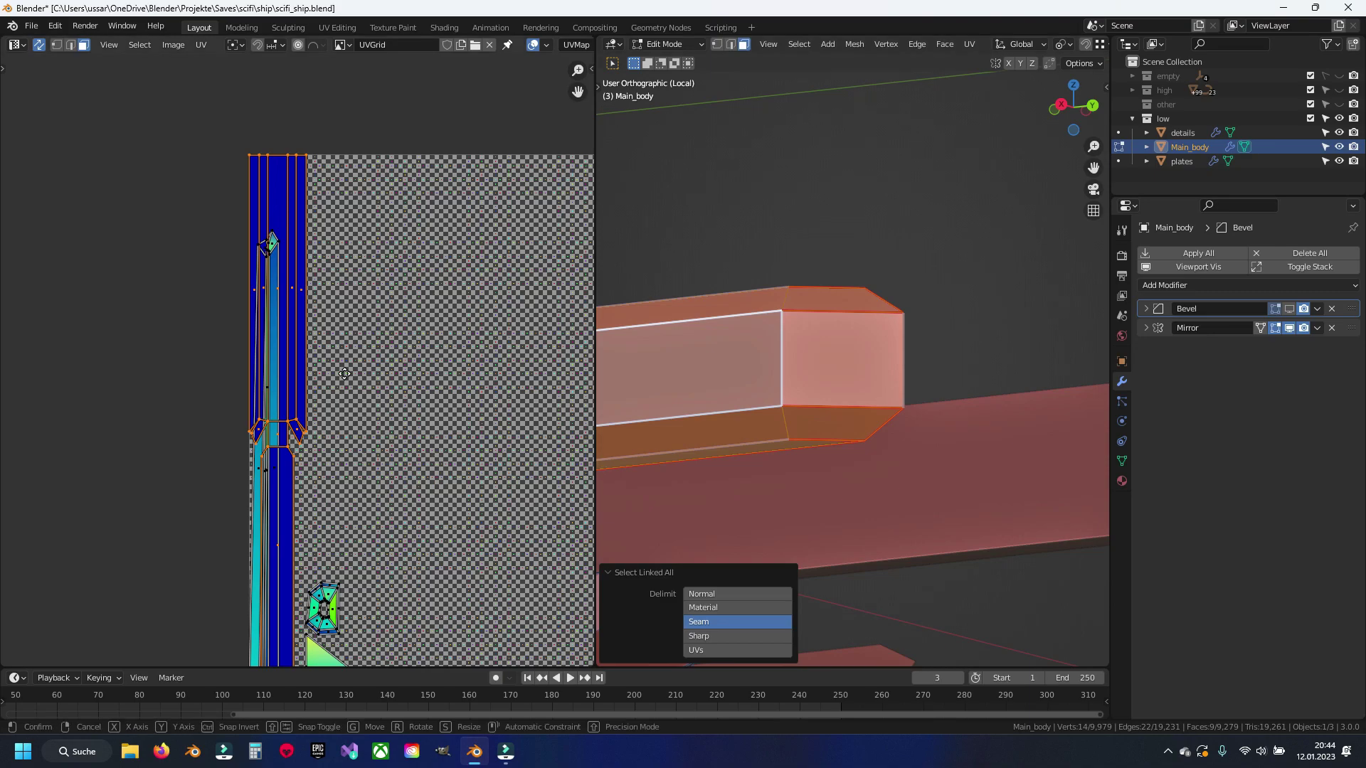
middle_drag(574, 477, 370, 398)
scroll(368, 334, up, 2)
scroll(368, 334, up, 2)
scroll(369, 335, down, 2)
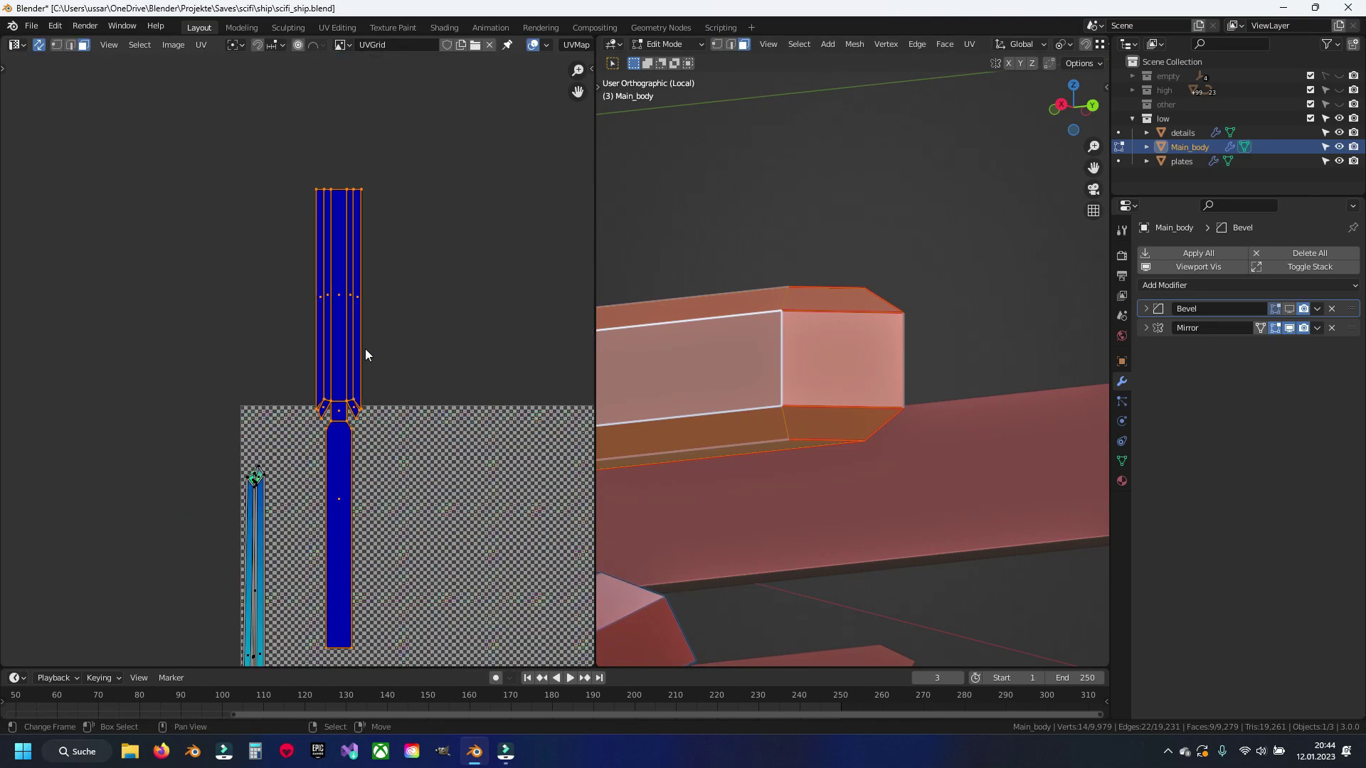
scroll(365, 348, down, 1)
key(g)
click(420, 225)
key(h)
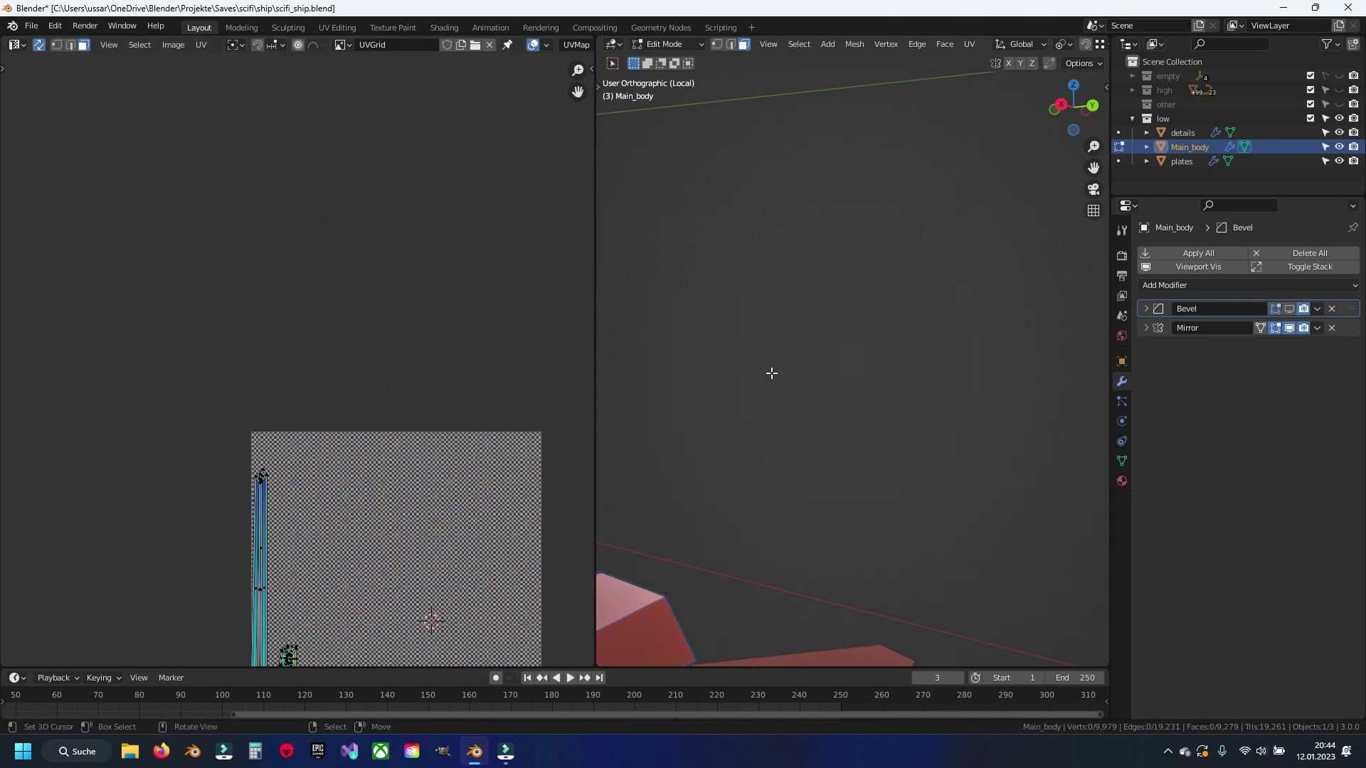
Step: Mark a seam on an edge of the long bar's bevelled end
shift+middle_drag(772, 373, 712, 285)
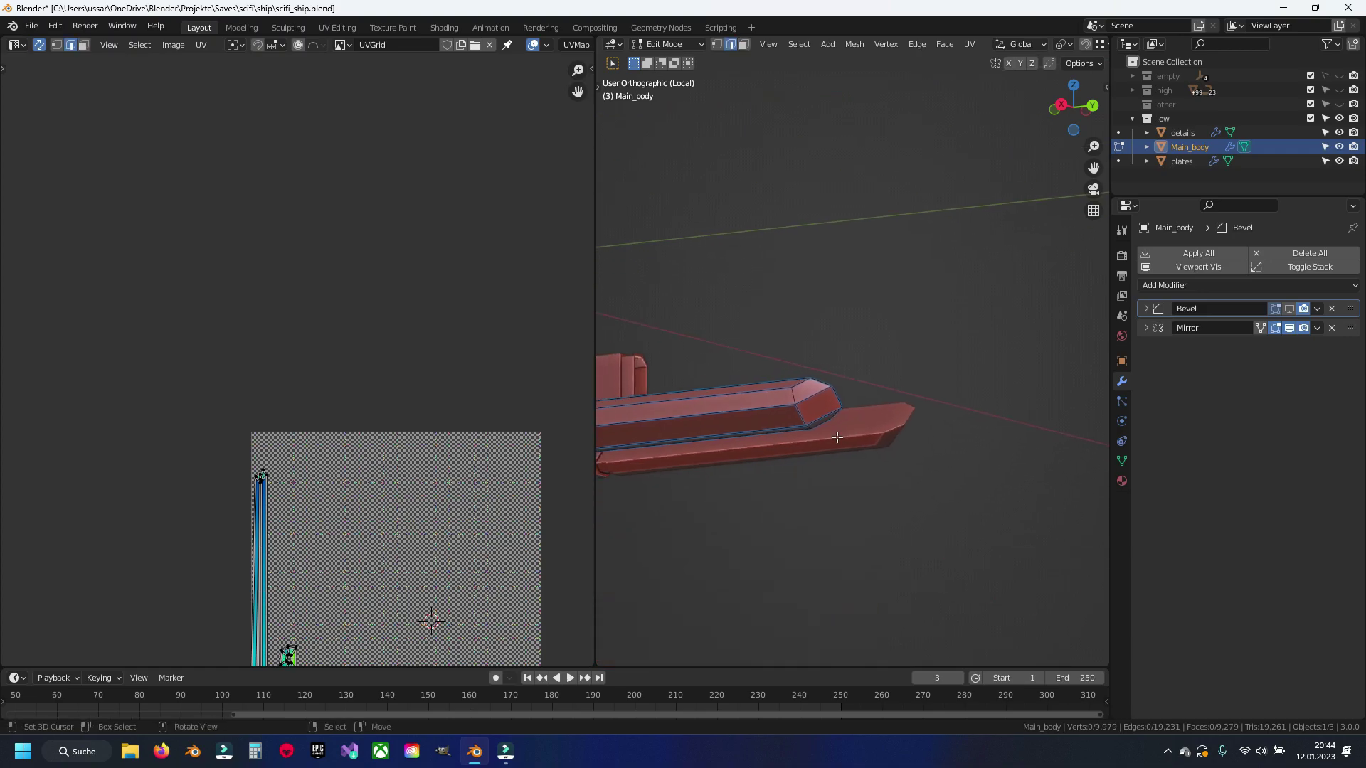
scroll(711, 285, up, 2)
key(2)
click(681, 494)
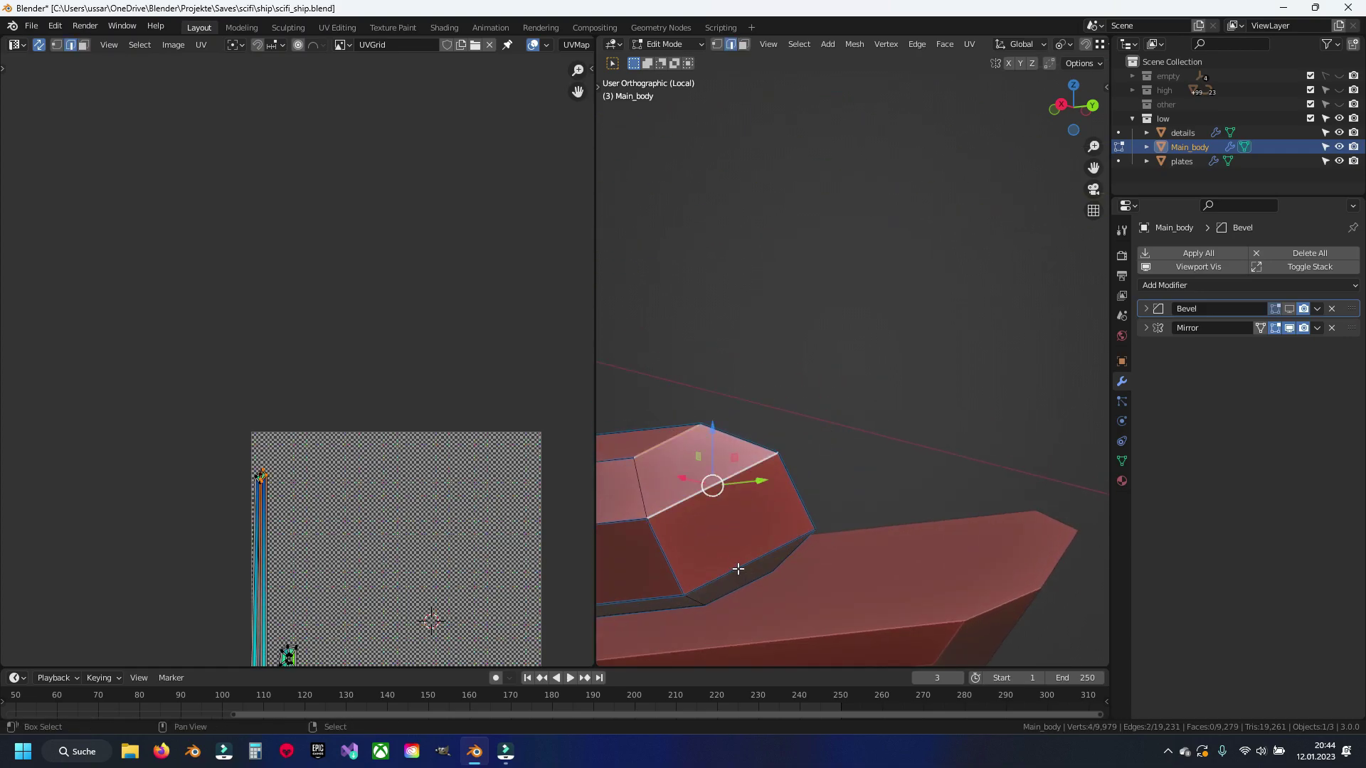
scroll(738, 570, down, 2)
key(ctrl+e)
click(747, 482)
Step: Select an edge at the bar's tip, centre the view on it, and save
shift+middle_drag(746, 603, 816, 475)
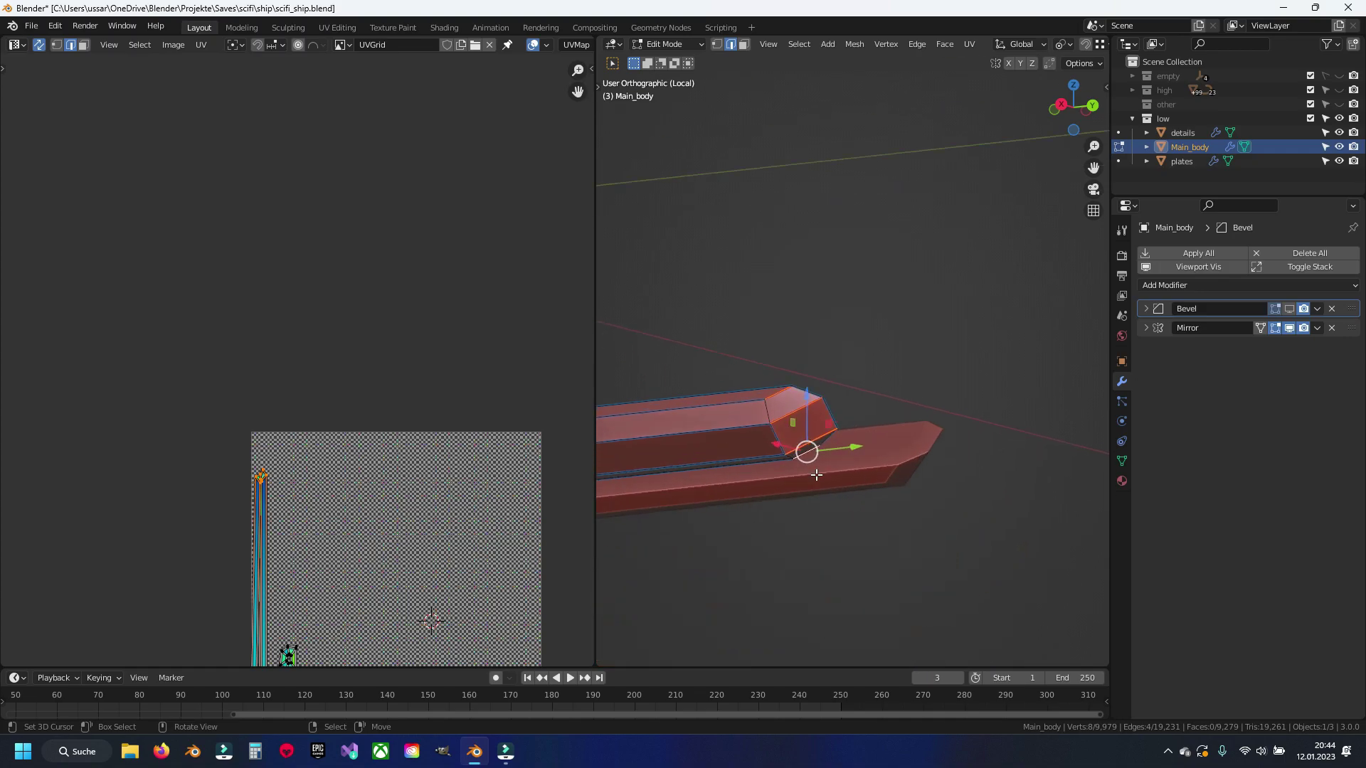
scroll(816, 475, up, 2)
click(752, 453)
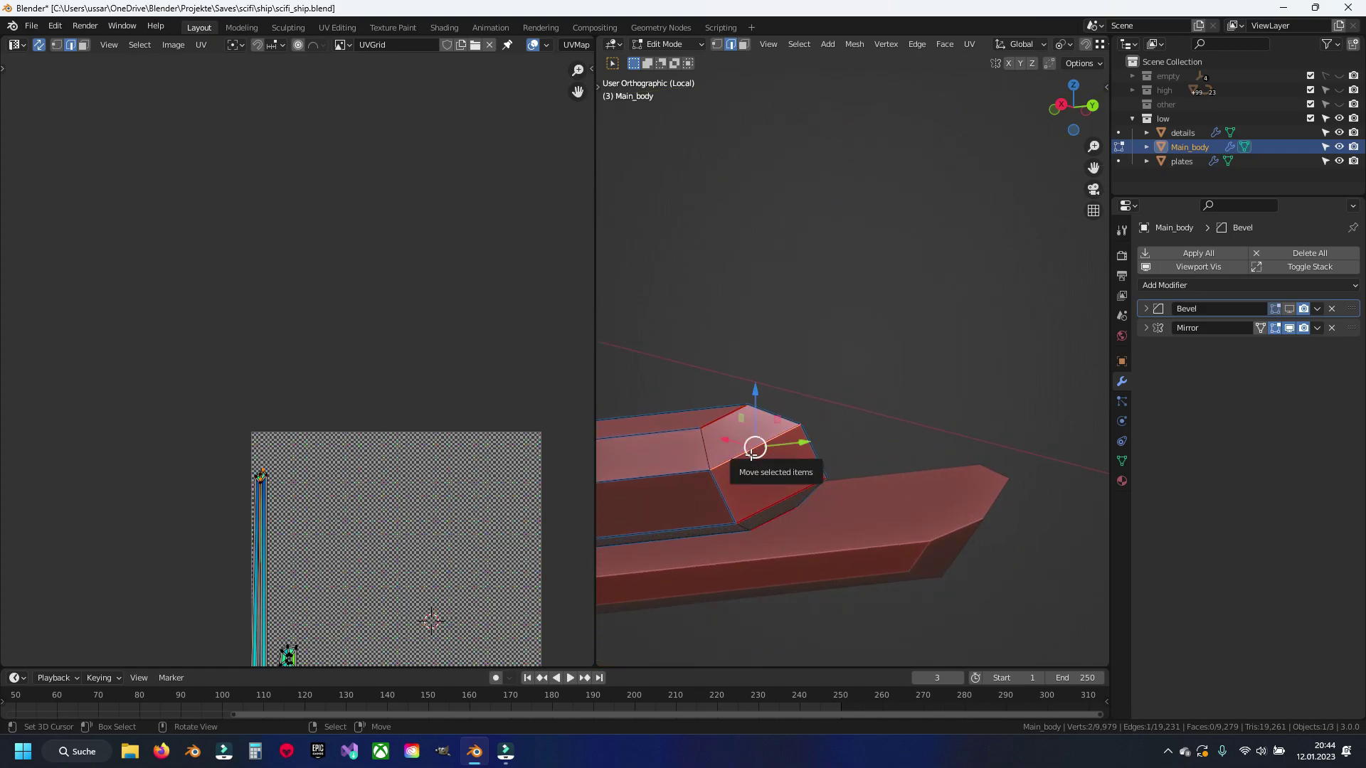
key(KP_Decimal)
scroll(751, 454, down, 6)
scroll(799, 412, up, 2)
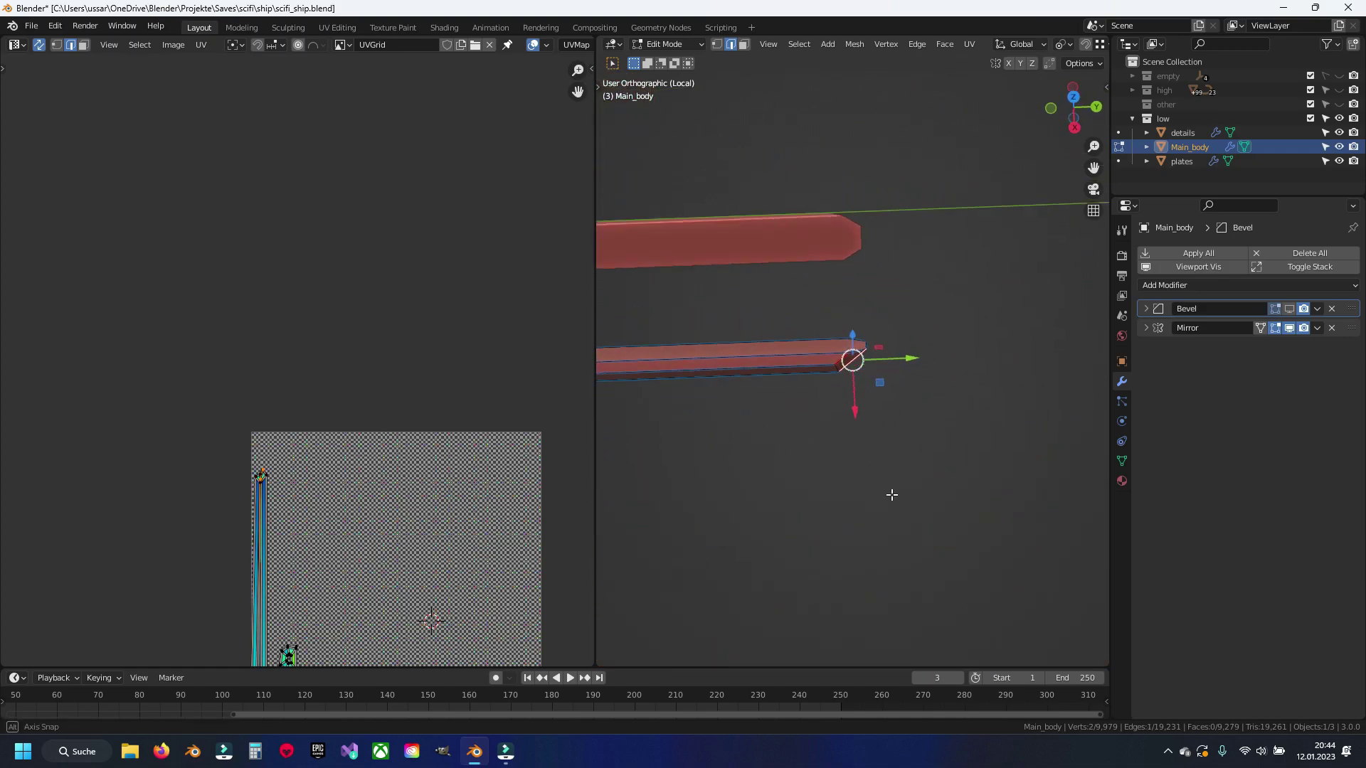
mouse_move(890, 494)
middle_down()
mouse_move(914, 399)
mouse_move(799, 416)
mouse_move(890, 462)
mouse_move(793, 375)
mouse_move(862, 315)
mouse_move(805, 479)
mouse_move(848, 412)
mouse_move(750, 425)
mouse_move(804, 378)
mouse_move(779, 455)
middle_up()
key(ctrl+s)
Step: Mark three long bar edges as seams and select the whole bar
alt+click(802, 370)
scroll(776, 461, up, 3)
click(754, 445)
click(851, 544)
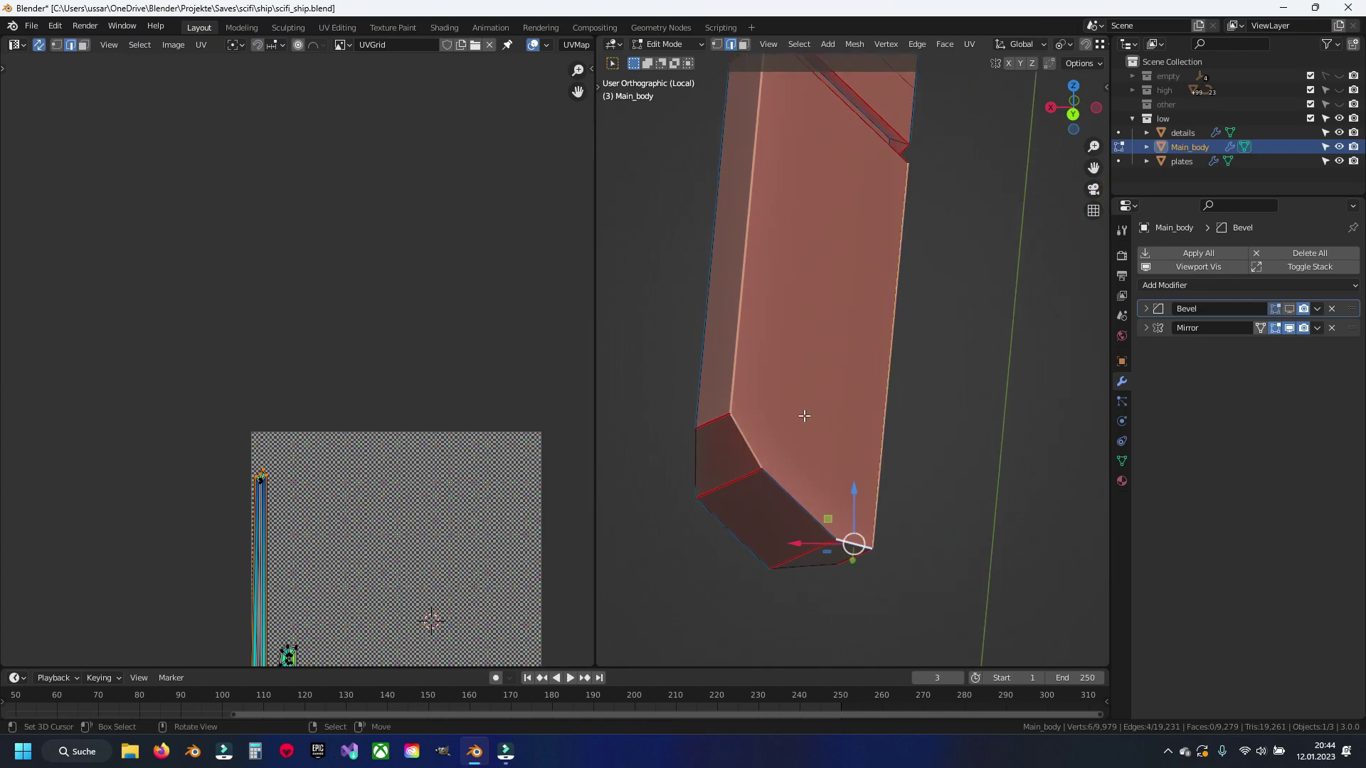
right_click(796, 395)
click(795, 395)
key(ctrl+l)
Step: Unwrap the bar, place its islands above the UV grid, hide it, and save
key(u)
click(795, 392)
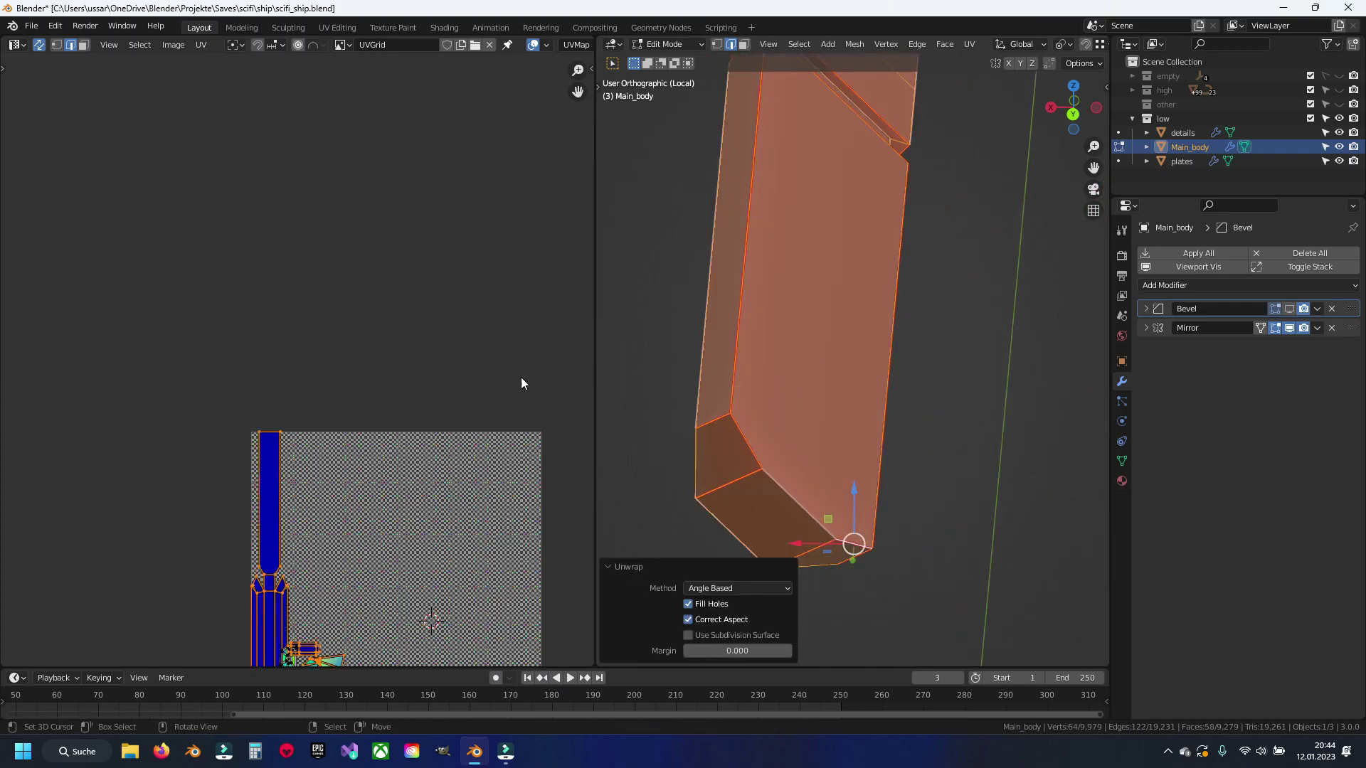
click(347, 226)
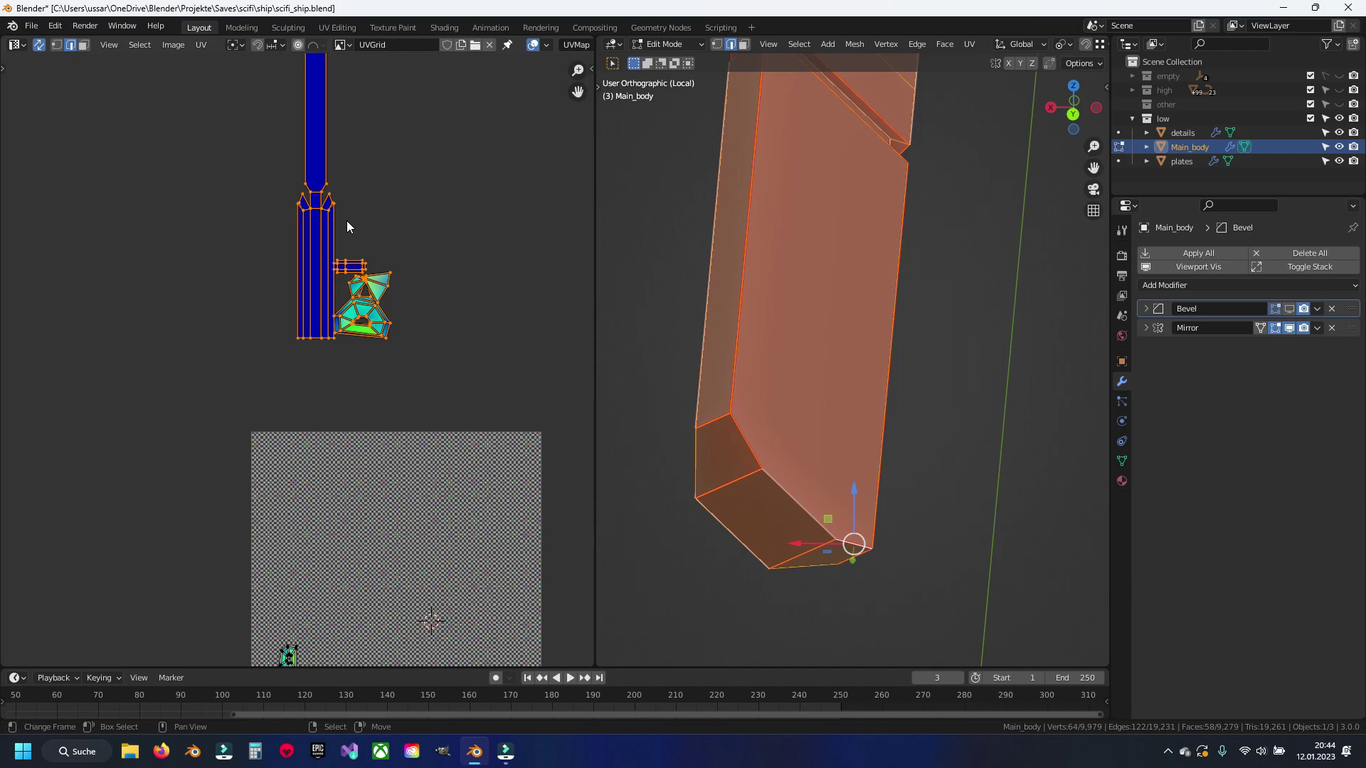
key(3)
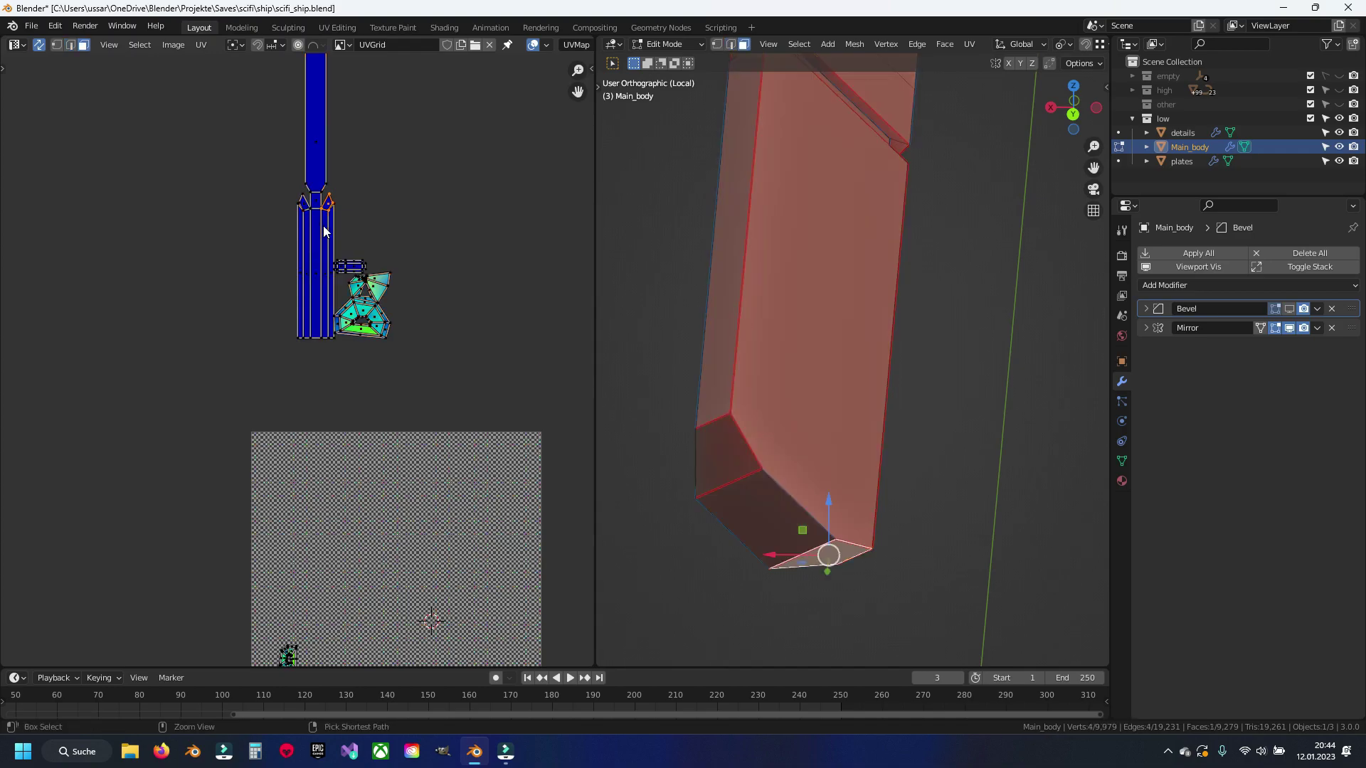
key(h)
key(ctrl+s)
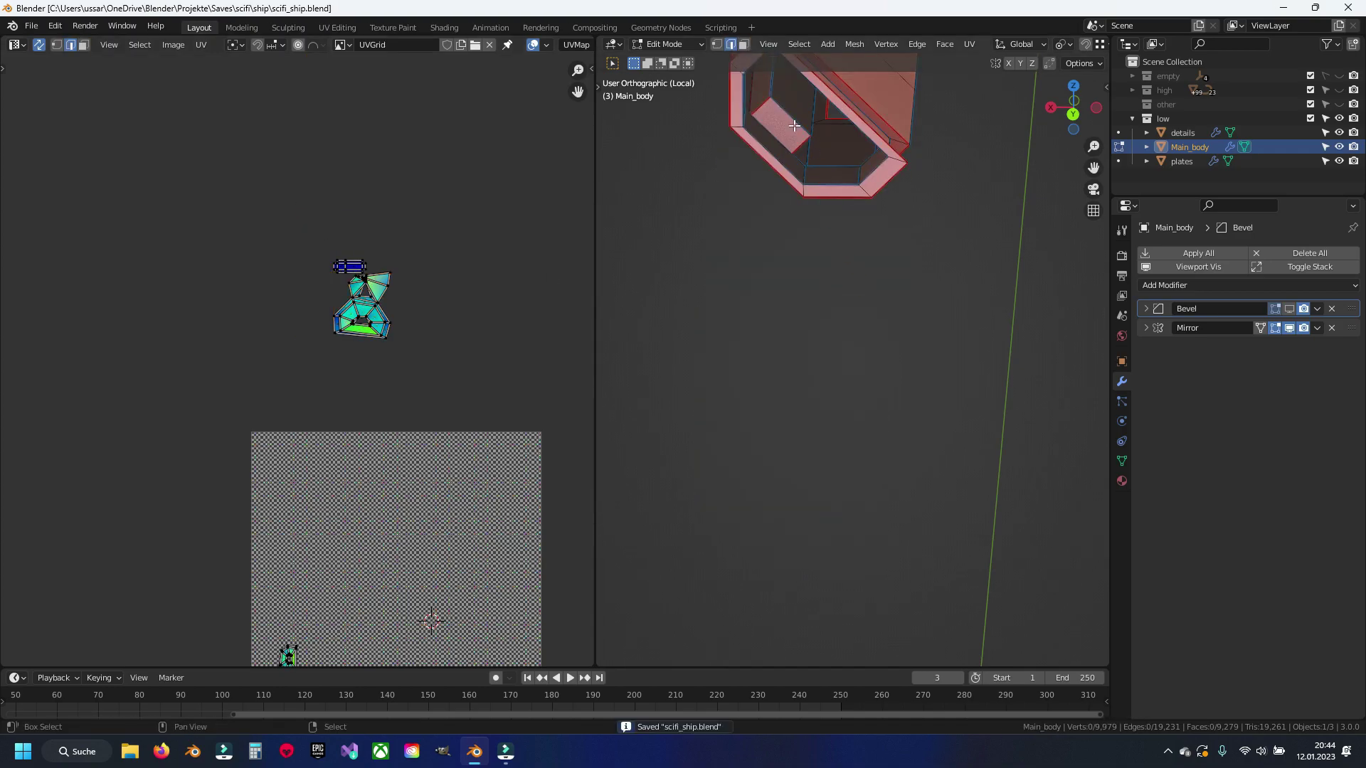
shift+scroll(790, 372, up, 5)
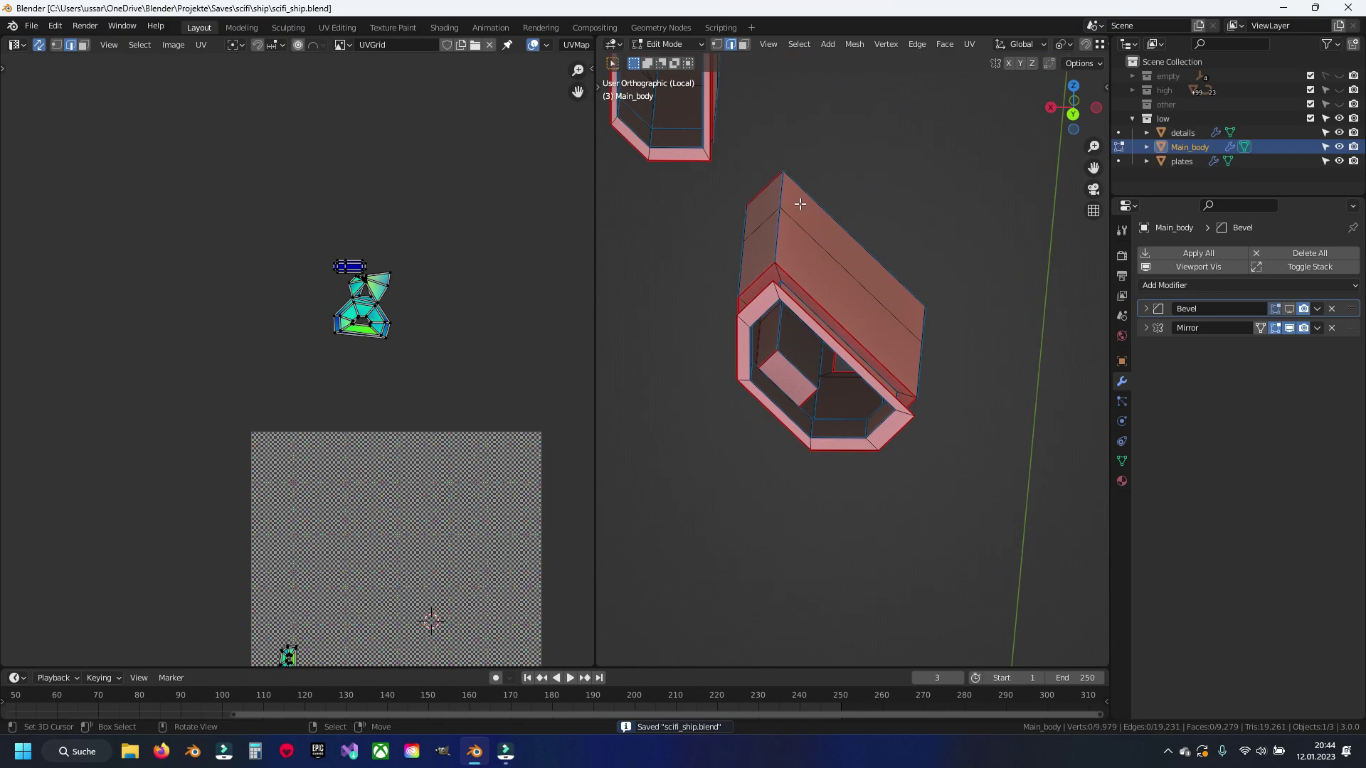
Step: Orbit above the mesh and centre the view on a housing edge
scroll(800, 204, down, 3)
mouse_move(799, 204)
middle_down()
mouse_move(771, 341)
mouse_move(798, 358)
middle_up()
scroll(798, 358, up, 4)
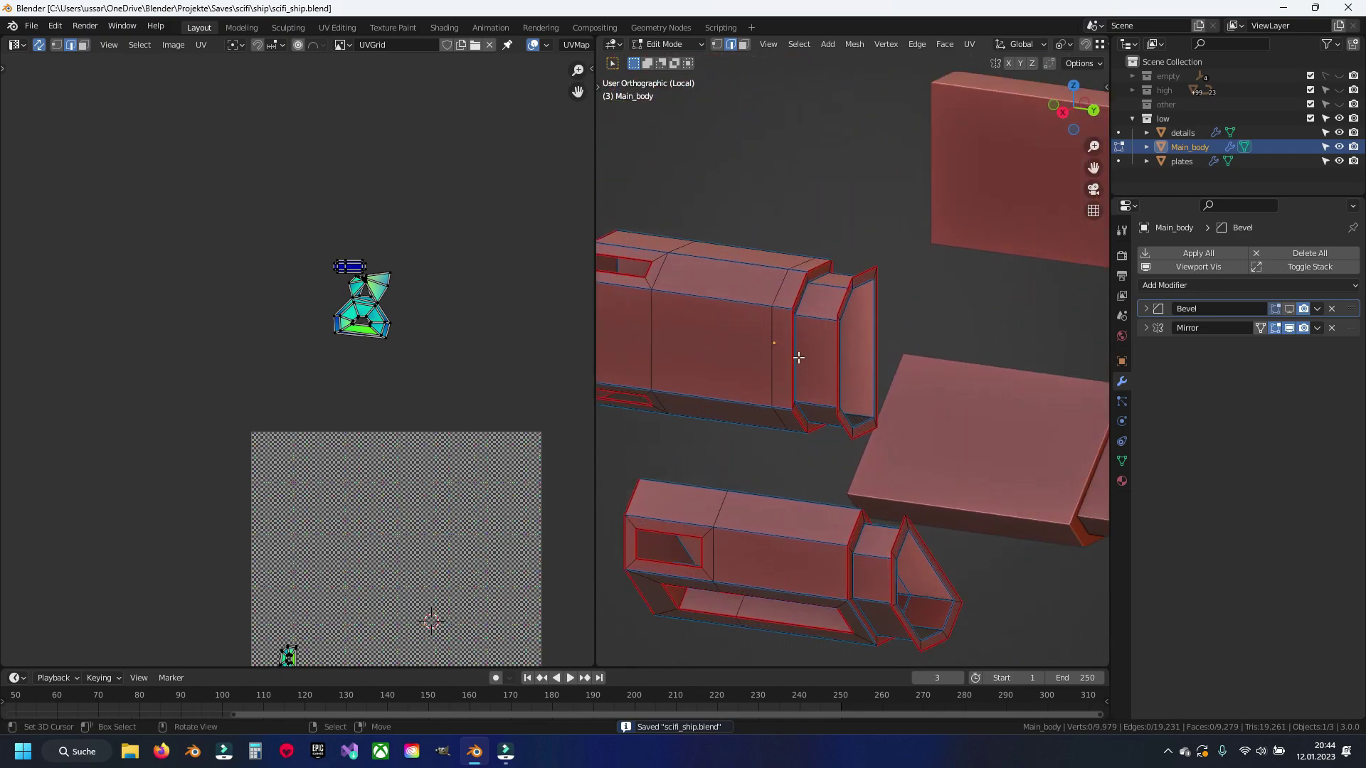
scroll(798, 358, up, 3)
click(845, 182)
key(KP_Decimal)
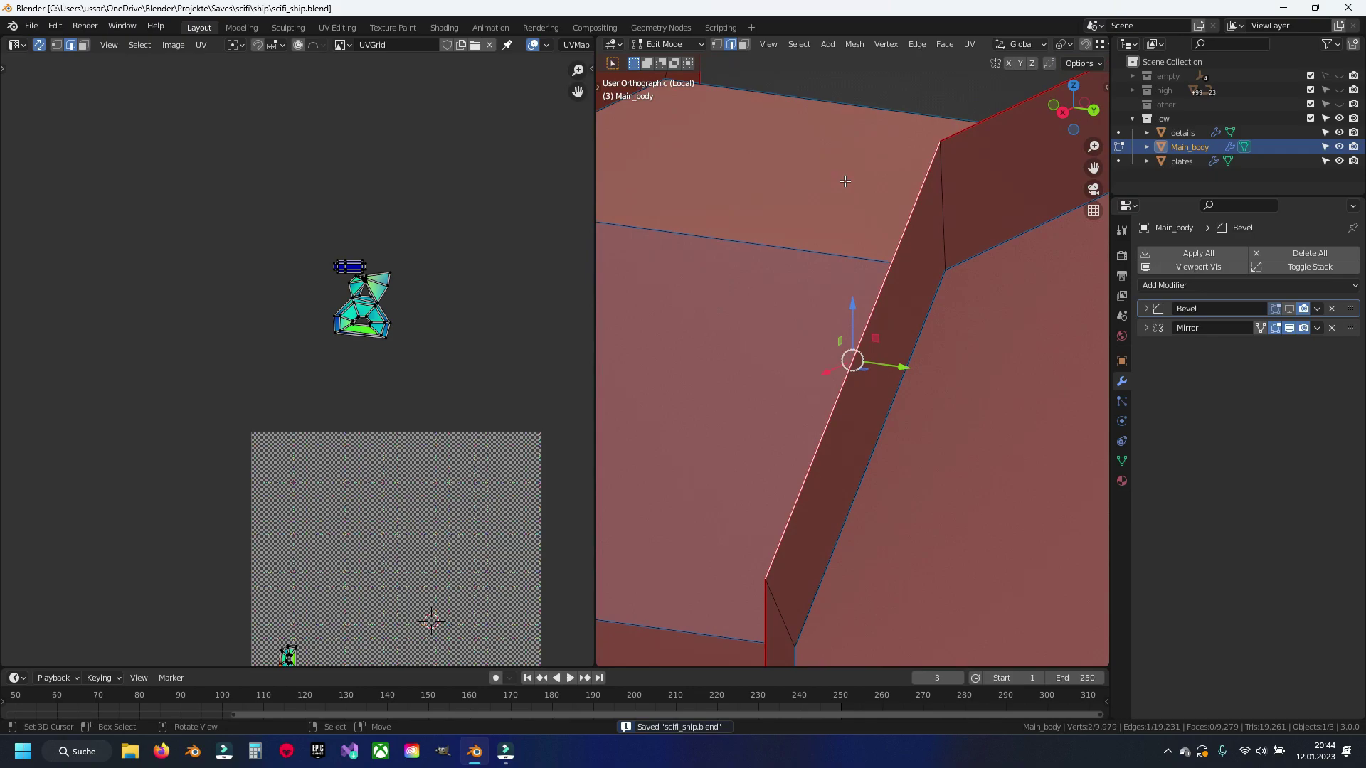
scroll(846, 182, down, 3)
middle_drag(979, 192, 890, 268)
scroll(890, 268, down, 1)
Step: Mark two edge loops around the housing opening as seams
alt+click(836, 349)
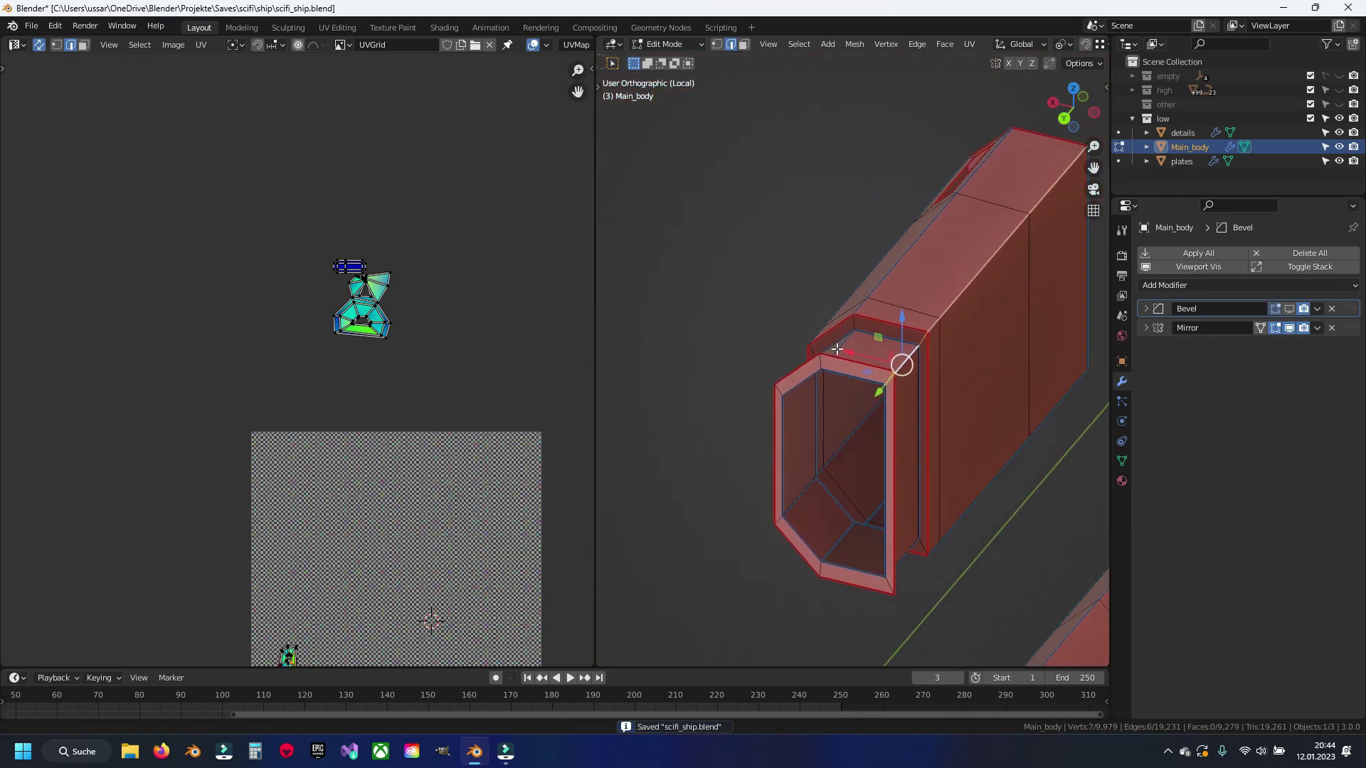
mouse_move(836, 349)
middle_down()
mouse_move(863, 365)
mouse_move(849, 342)
middle_up()
alt+shift+click(848, 343)
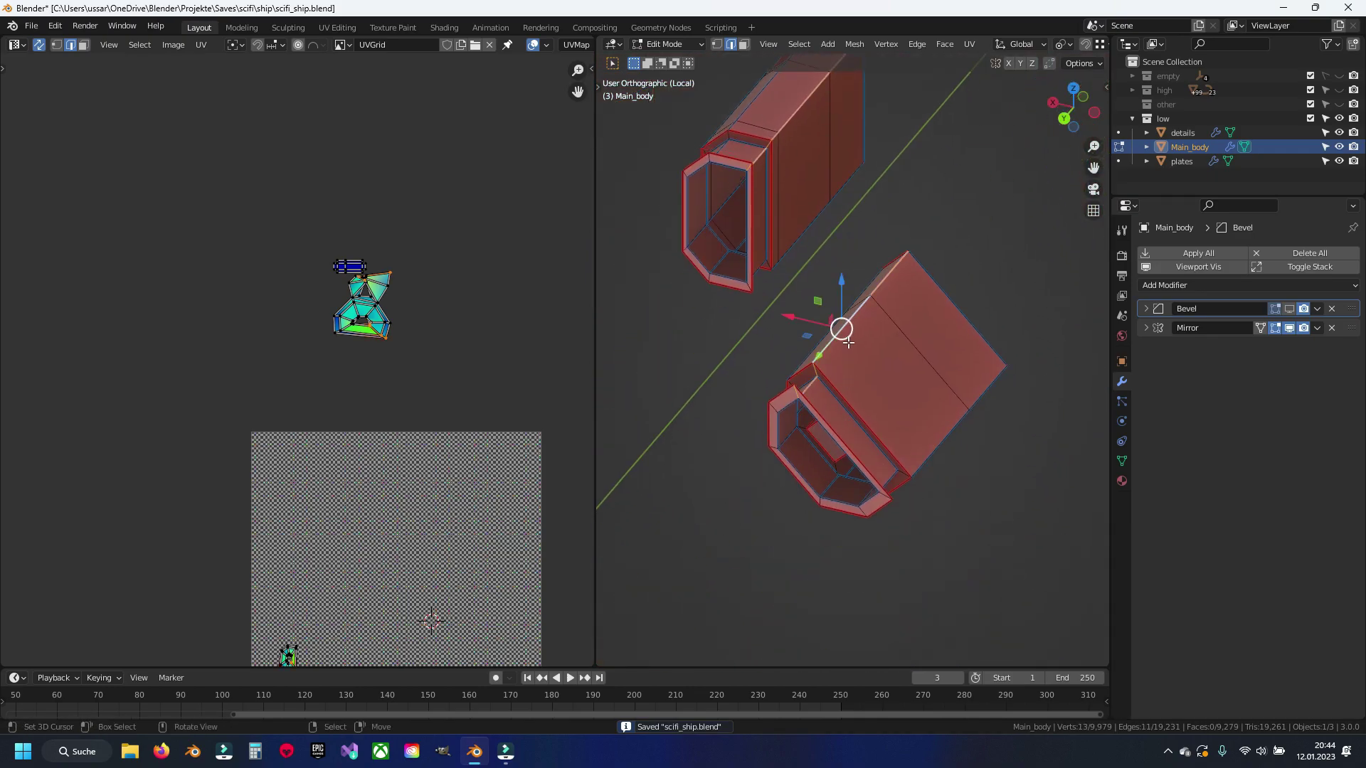
key(ctrl+e)
click(871, 299)
Step: Unwrap the connected housing into UV islands and hide it
key(ctrl+l)
key(u)
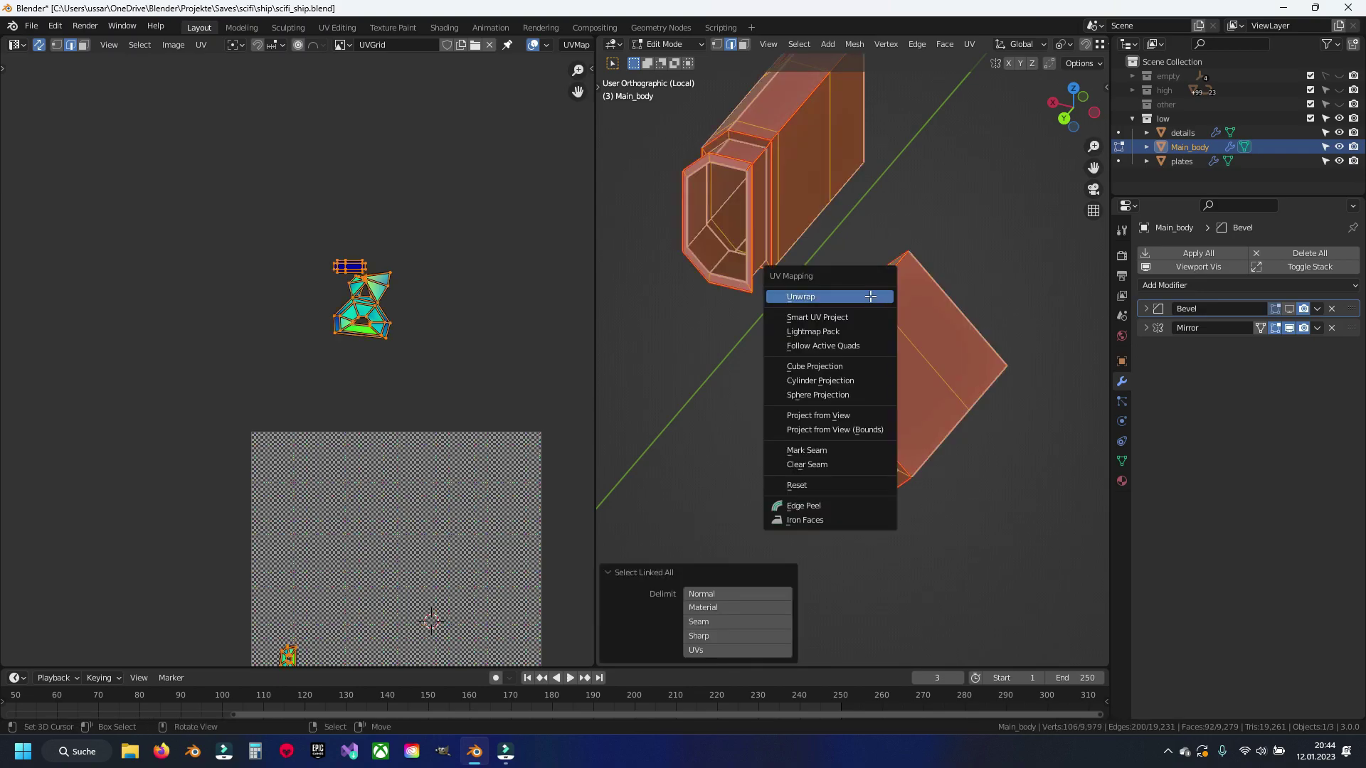
click(870, 296)
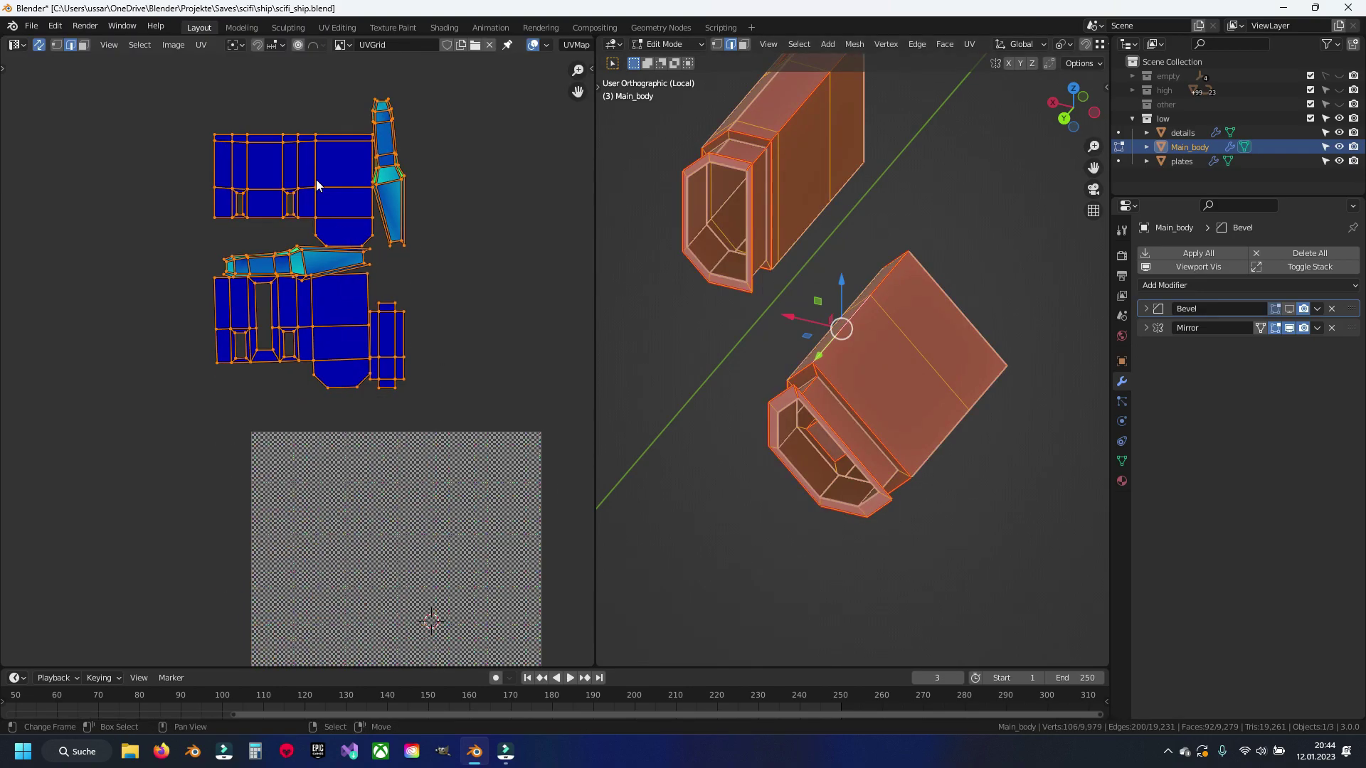
key(3)
click(340, 347)
key(ctrl+l)
key(h)
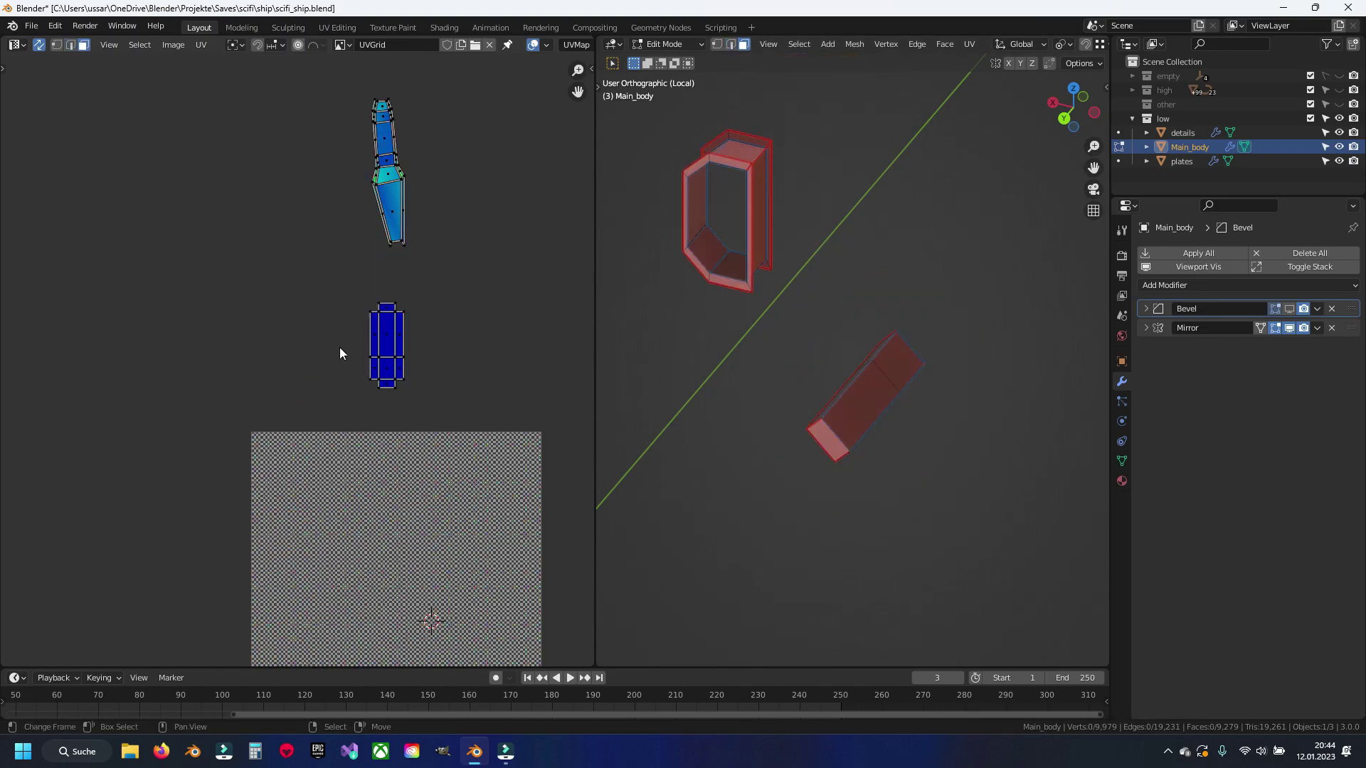
Step: Box-select and hide the finished box piece, then save
key(3)
drag(320, 287, 437, 404)
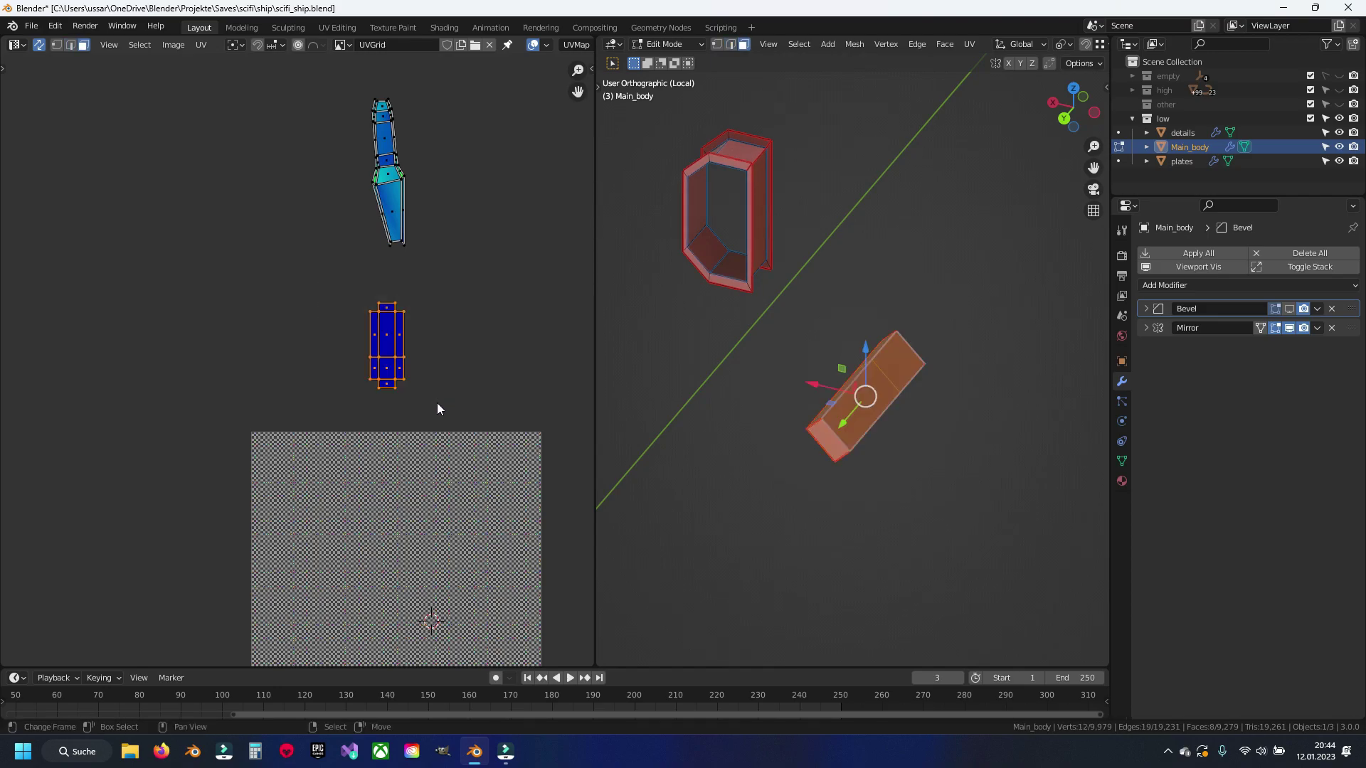
key(h)
key(2)
key(ctrl+s)
scroll(816, 354, up, 5)
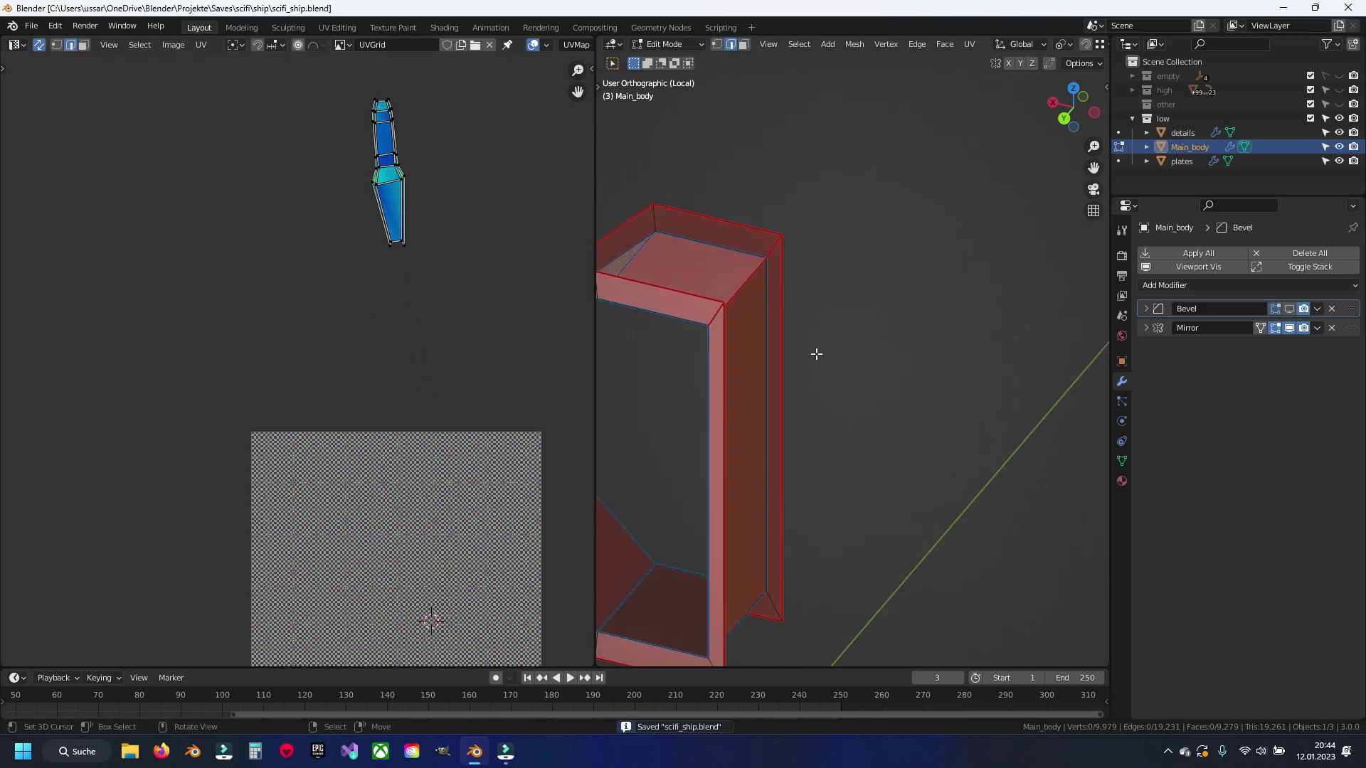
scroll(361, 364, up, 8)
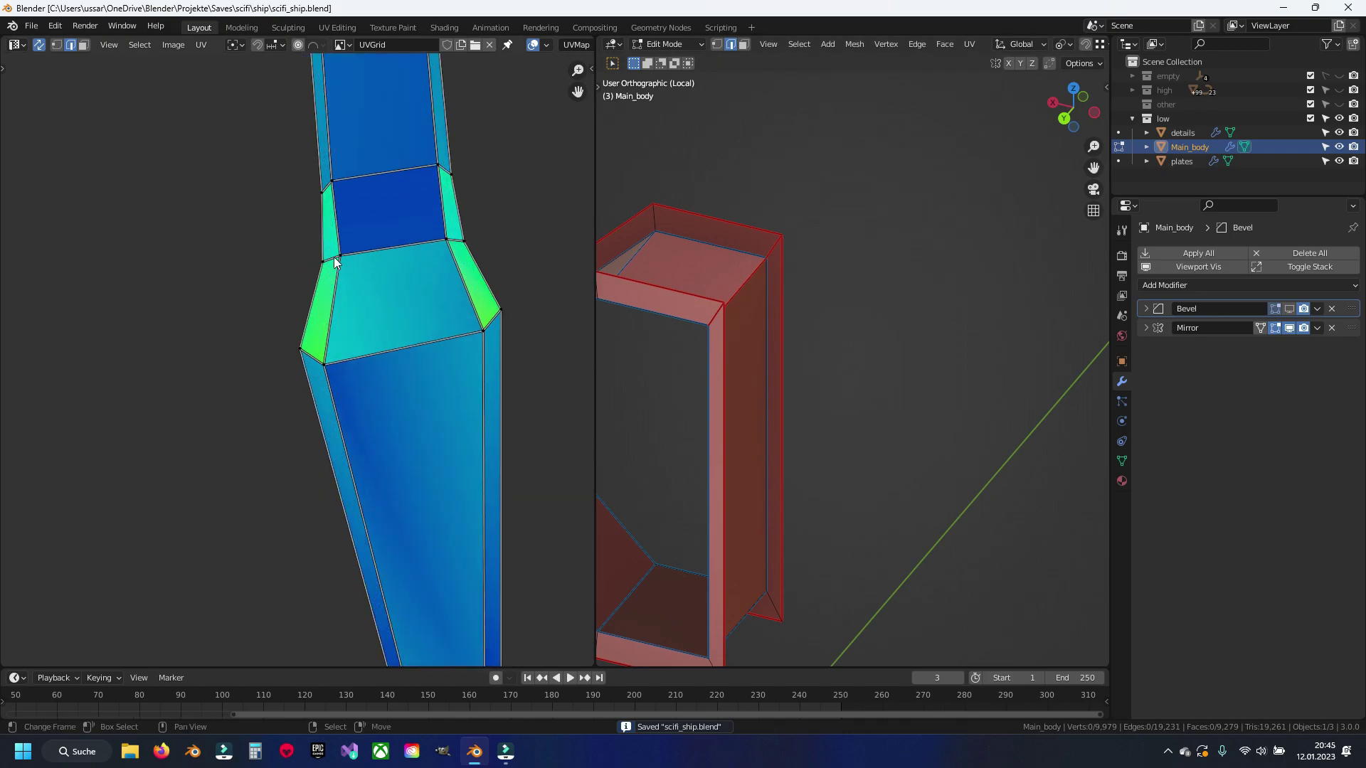
Step: Mark a seam on the tapered piece's side edge and unwrap it
click(291, 378)
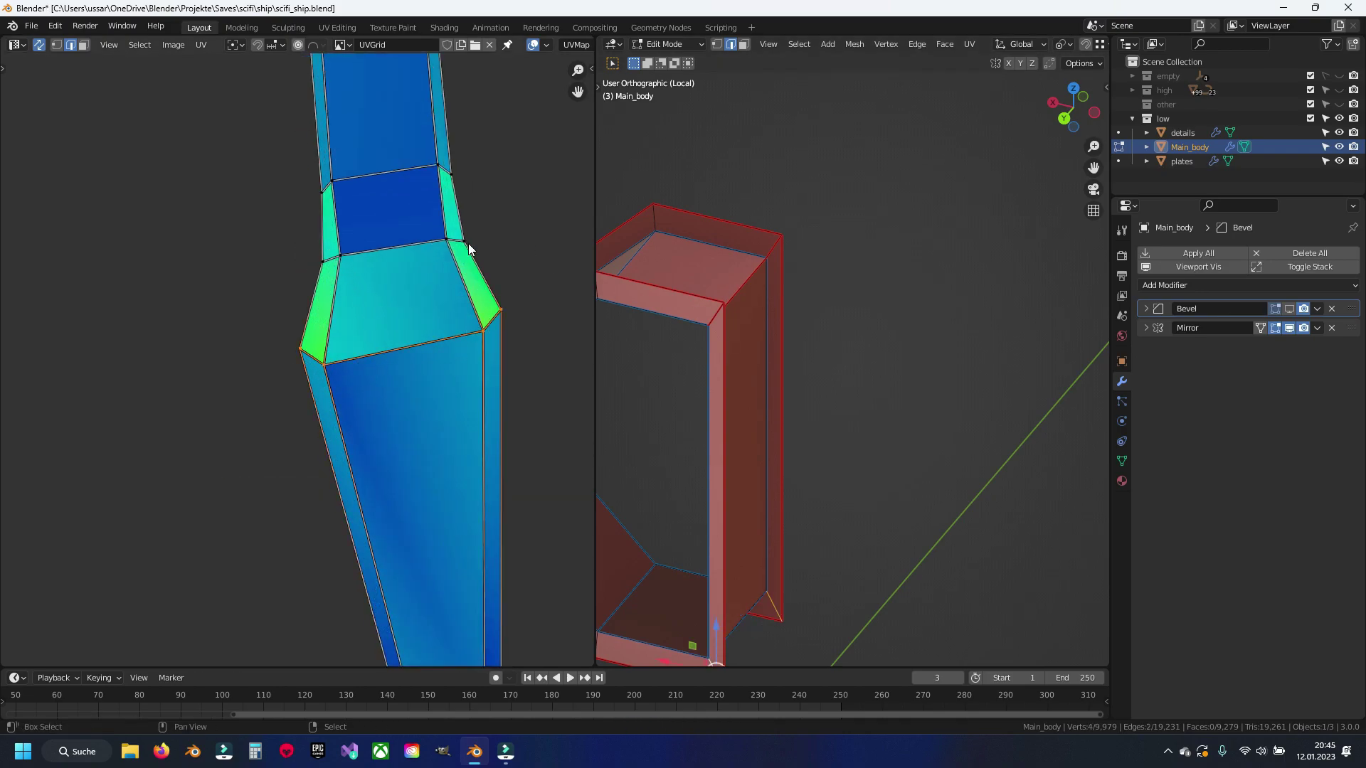
key(ctrl+e)
click(784, 257)
key(ctrl+e)
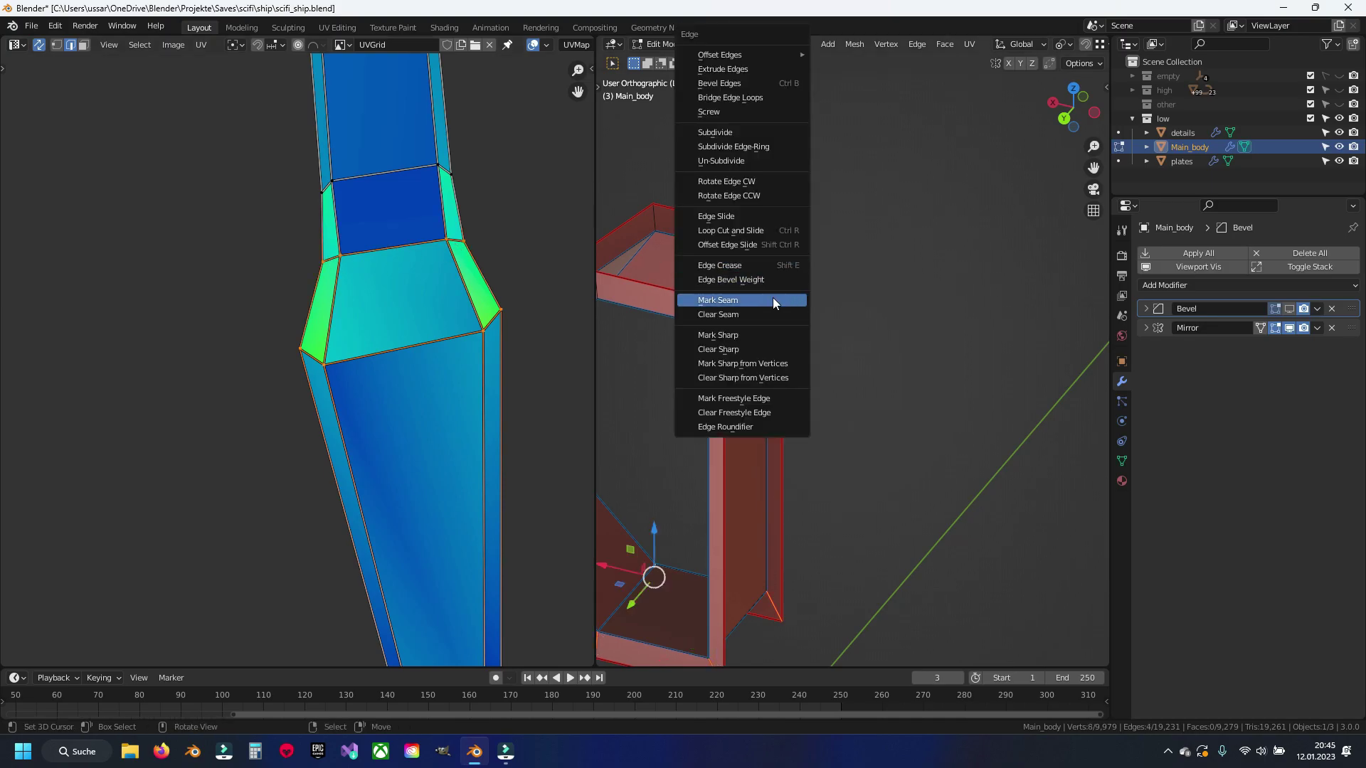
click(773, 297)
key(ctrl+l)
key(u)
click(773, 297)
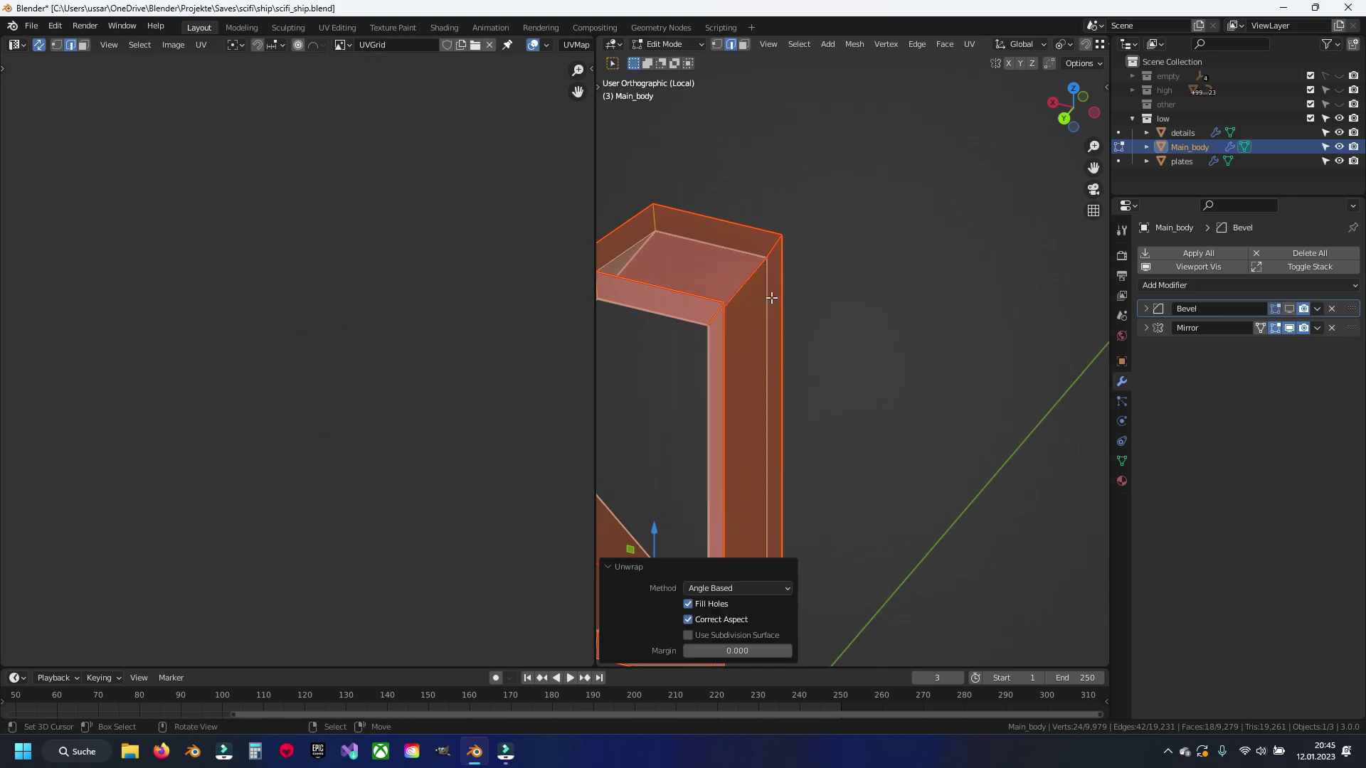
Step: Move the tapered piece's new UV island, trying a re-unwrap that is undone
key(g)
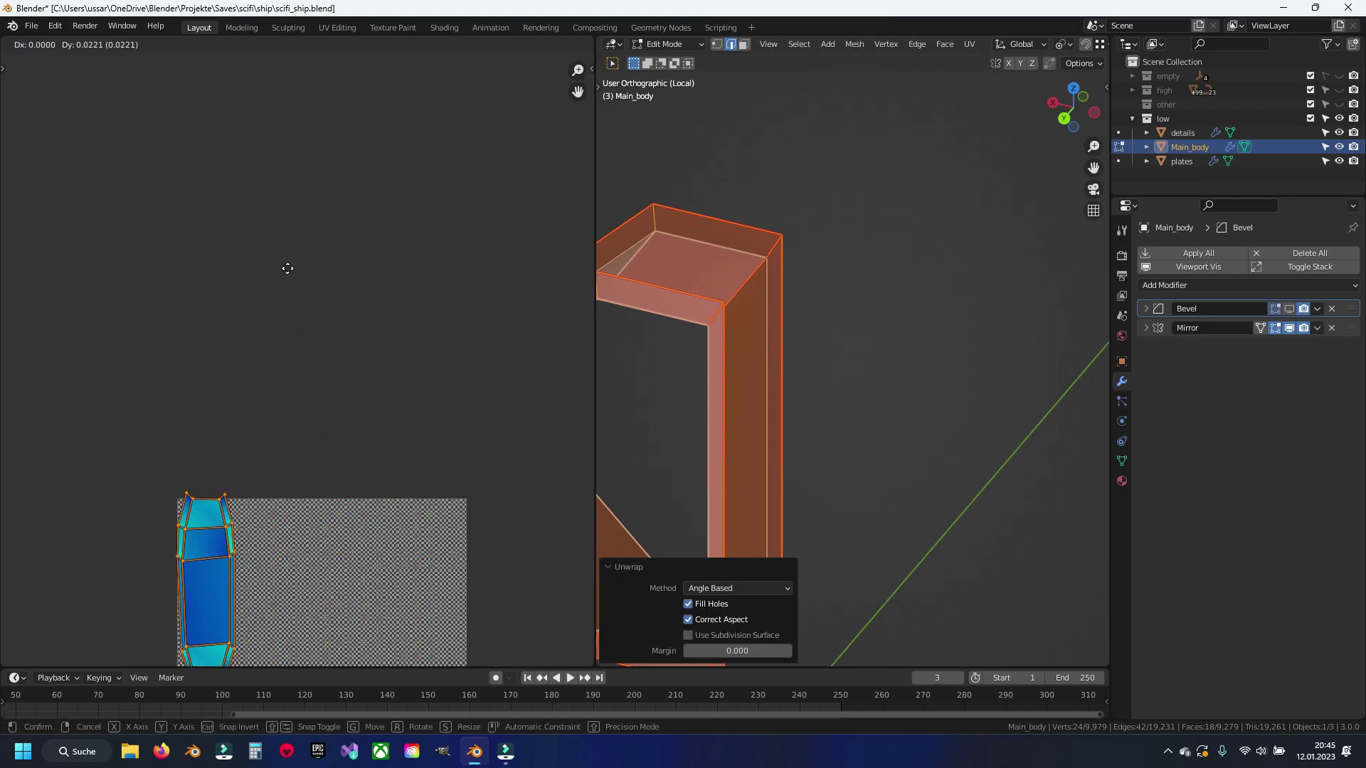
click(304, 221)
scroll(314, 402, up, 3)
scroll(312, 420, up, 3)
click(255, 422)
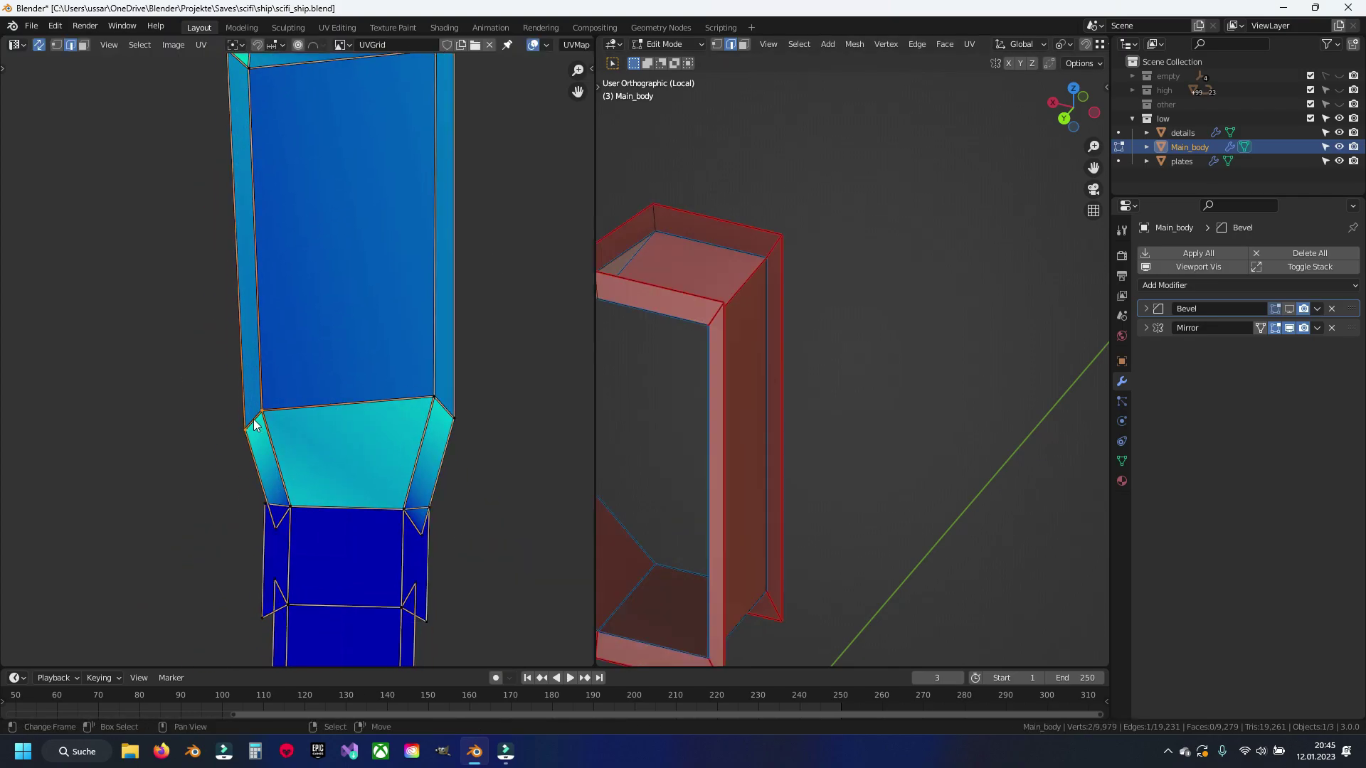
shift+scroll(427, 353, up, 5)
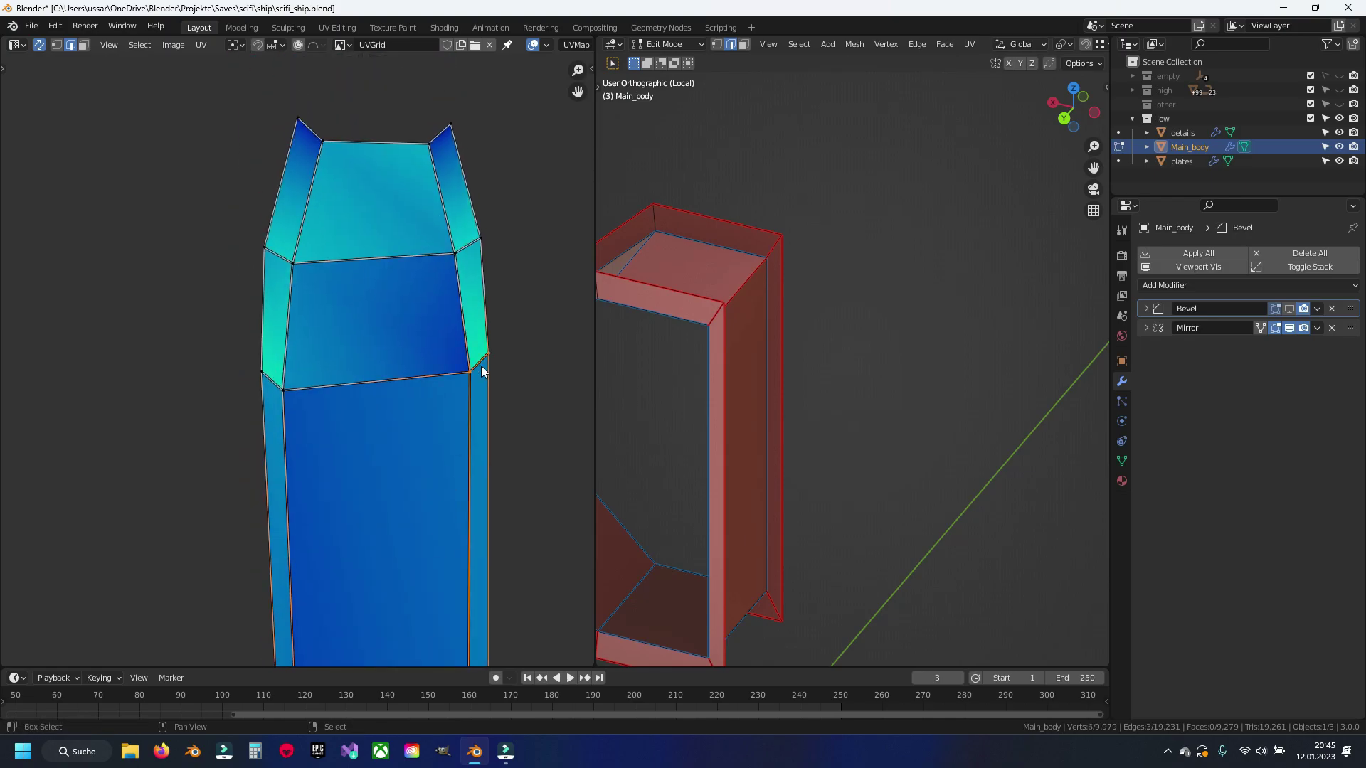
key(a)
key(u)
click(846, 344)
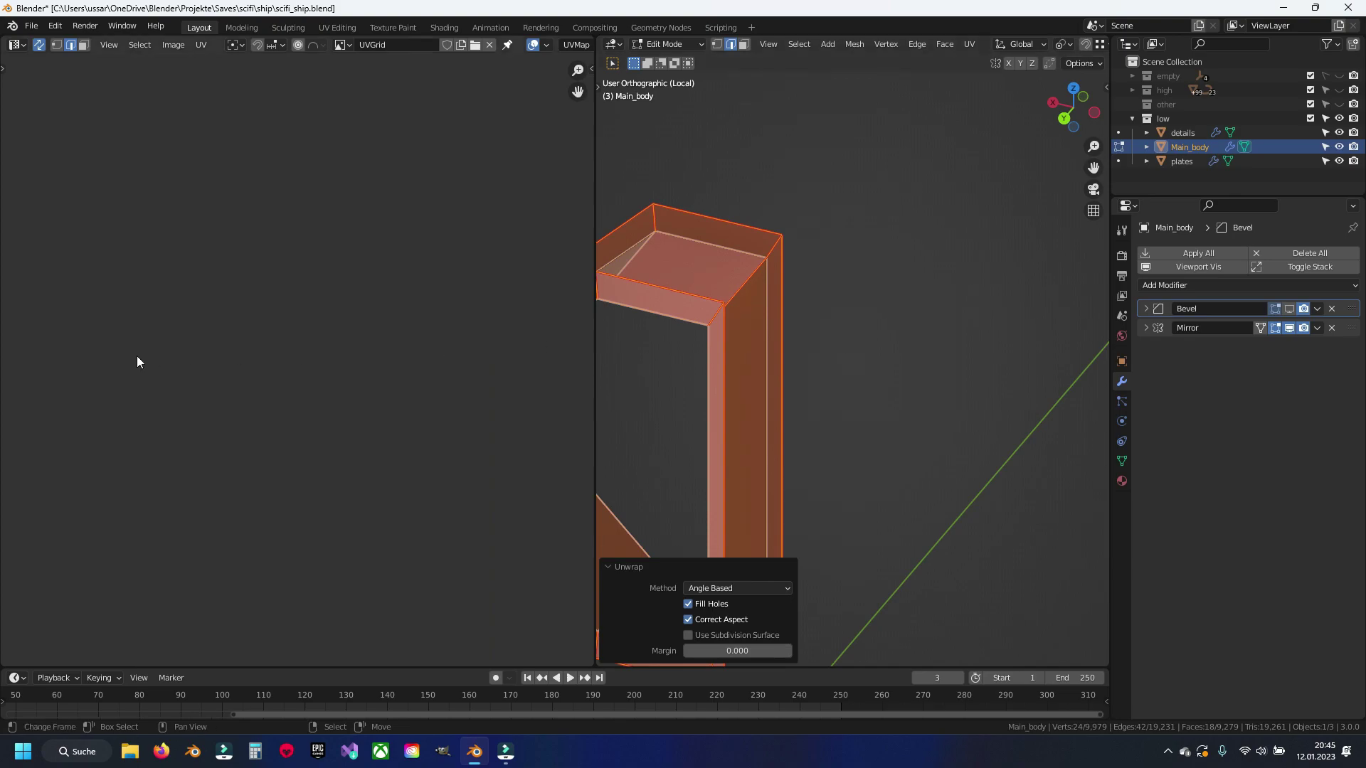
scroll(137, 362, down, 5)
key(ctrl+z)
key(ctrl+z)
key(ctrl+z)
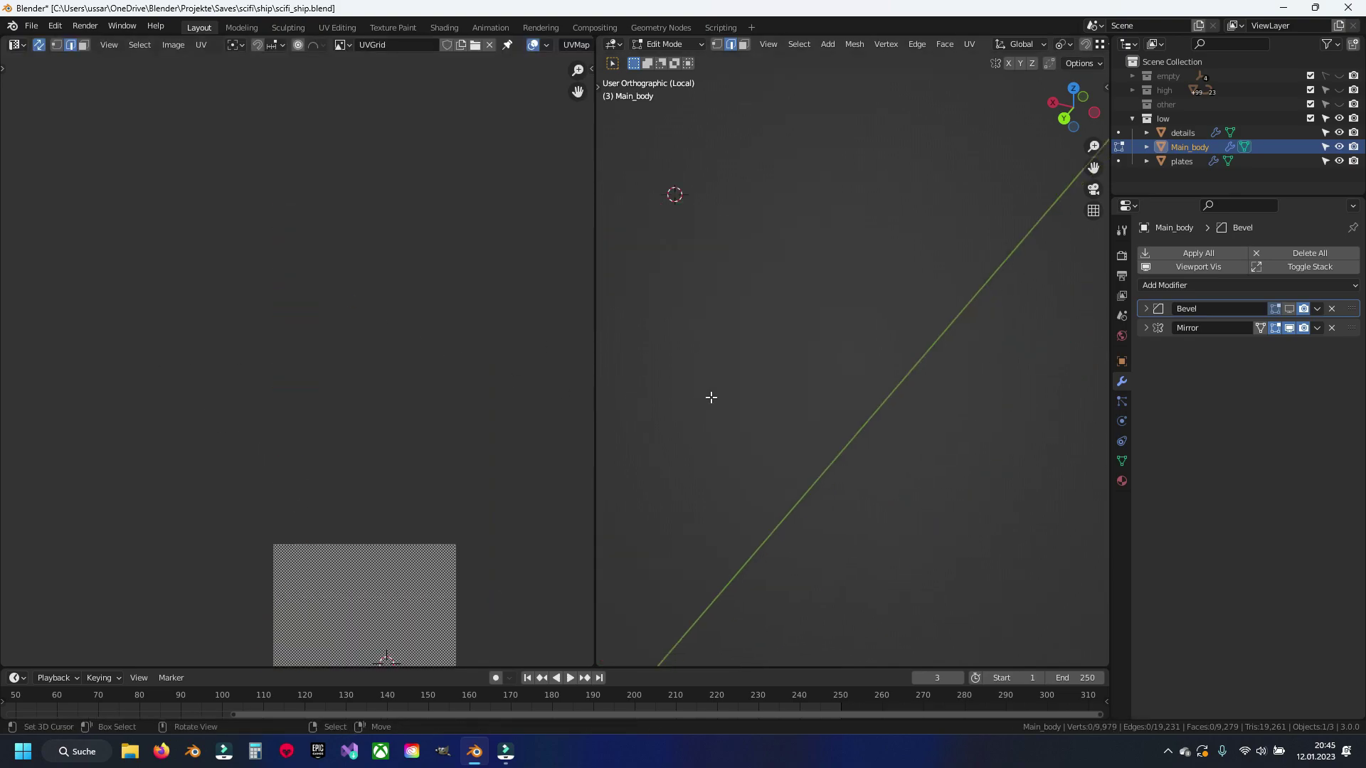
Step: Reveal all hidden parts, box-select the UVs, clear the mesh selection, and save
middle_drag(735, 393, 769, 388)
key(alt+h)
key(alt+a)
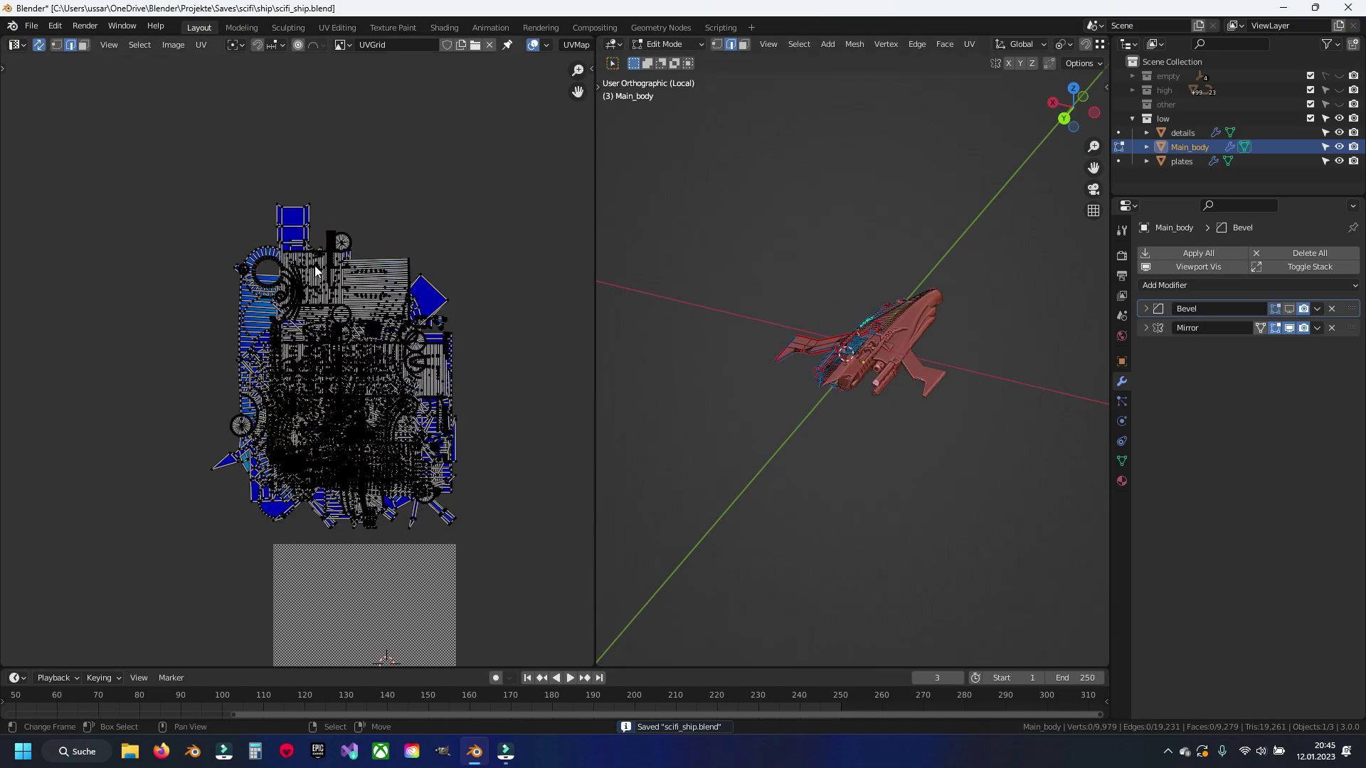
drag(174, 152, 485, 545)
scroll(884, 381, down, 5)
click(884, 382)
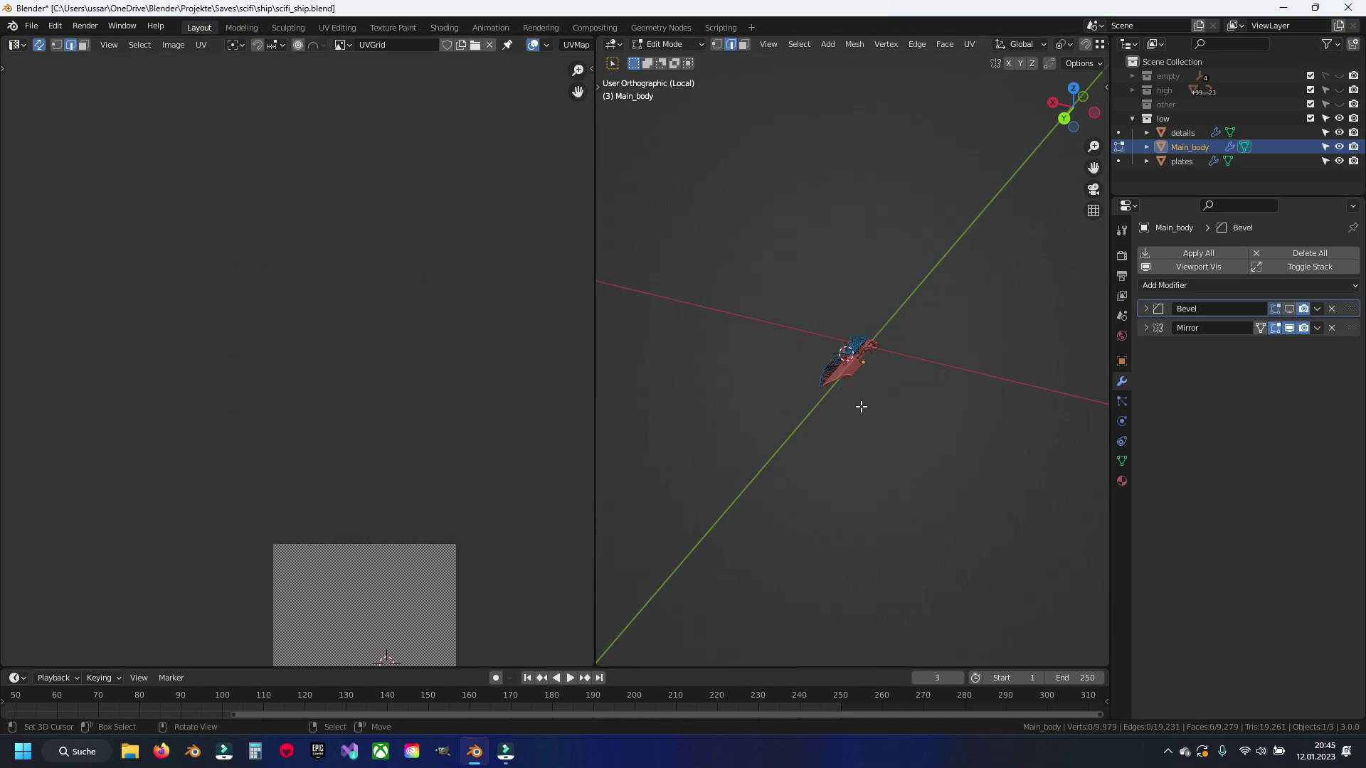
scroll(861, 406, up, 10)
key(ctrl+s)
Step: Select the whole curved top plate and move its UV island
mouse_move(866, 391)
middle_down()
mouse_move(863, 375)
mouse_move(848, 389)
mouse_move(833, 463)
middle_up()
scroll(814, 391, up, 4)
scroll(863, 409, up, 3)
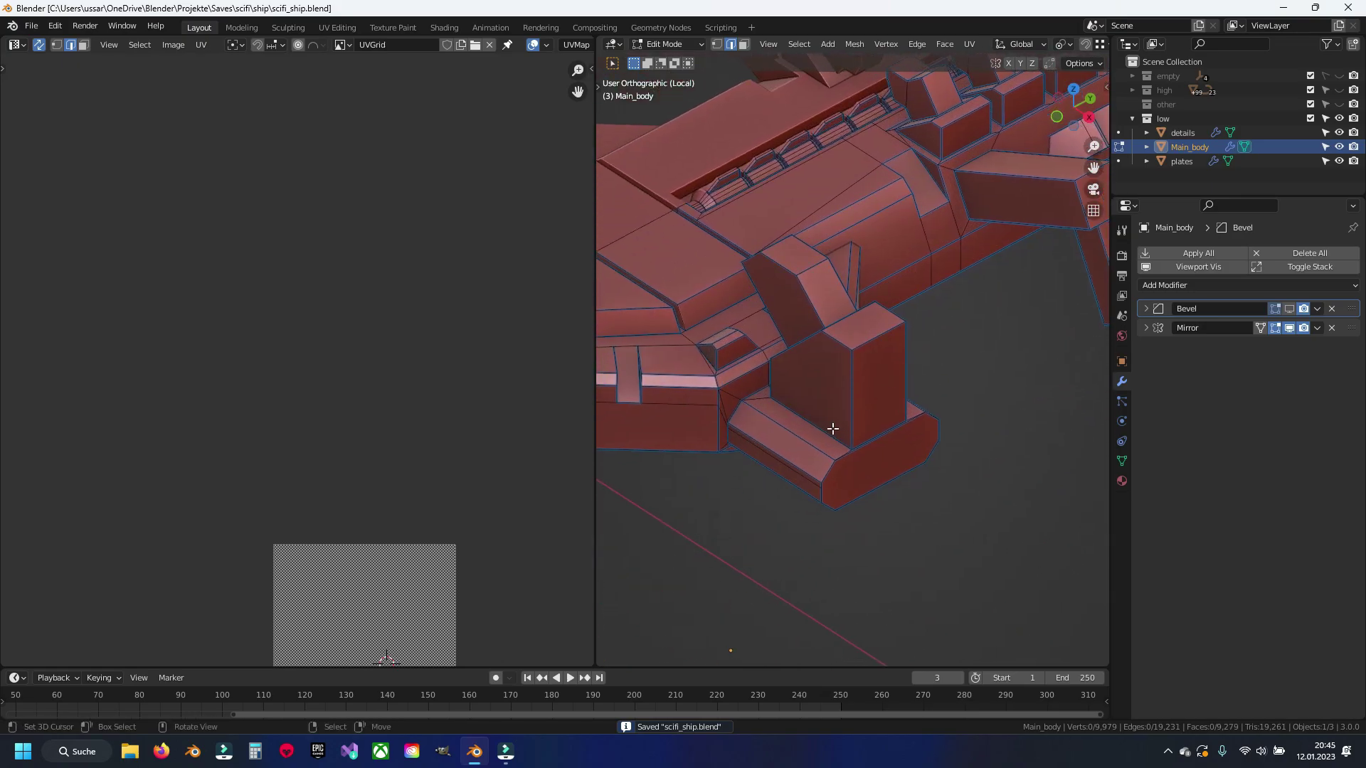
scroll(834, 424, down, 3)
mouse_move(835, 425)
middle_down()
mouse_move(799, 473)
mouse_move(873, 329)
middle_up()
scroll(799, 473, up, 5)
click(875, 322)
key(ctrl+l)
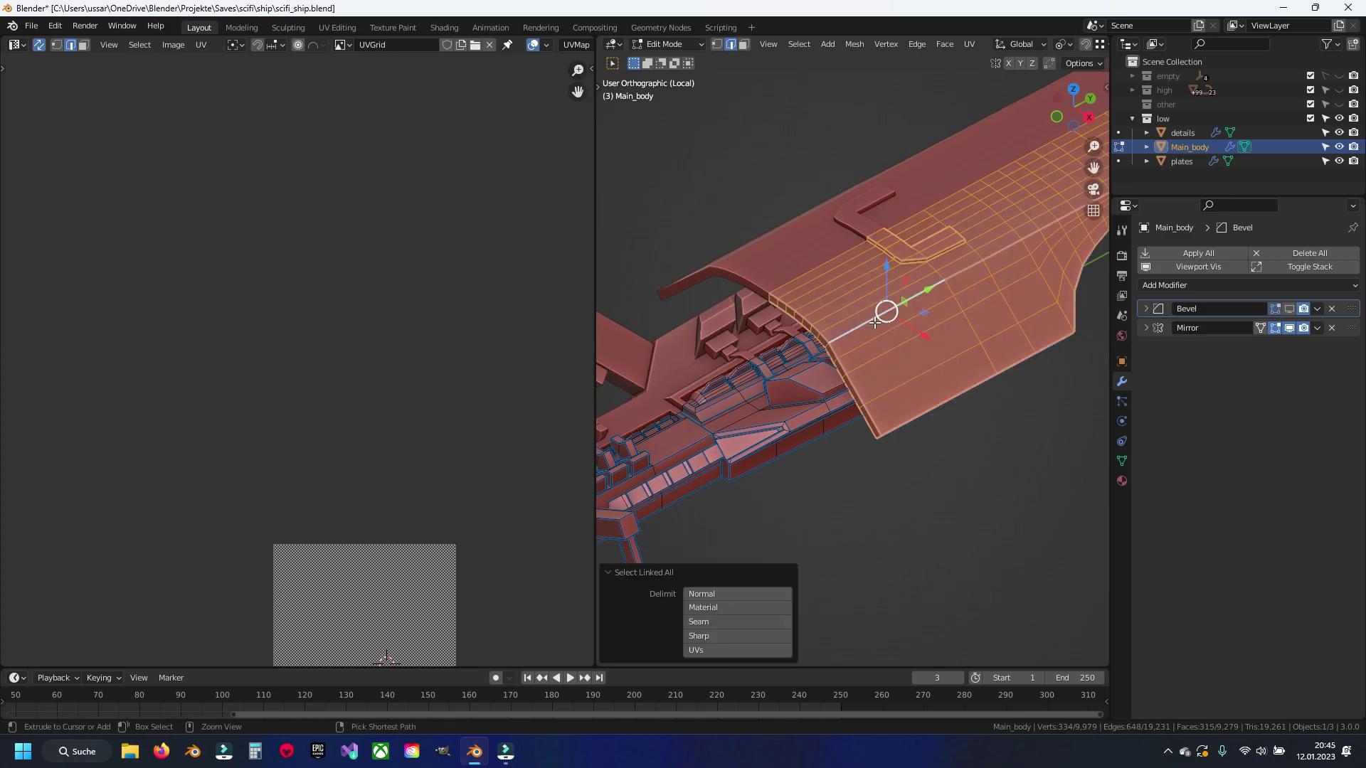
key(g)
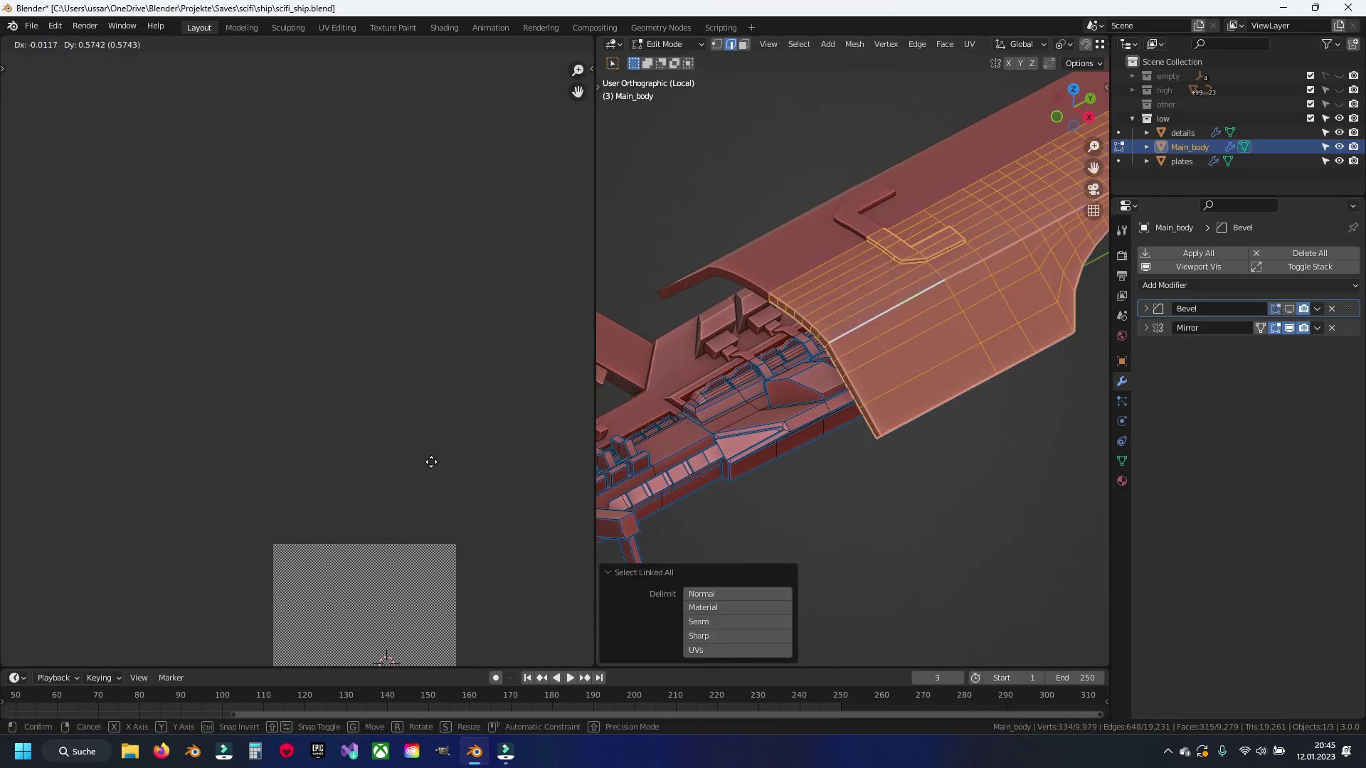
click(434, 406)
Step: Place the top plate's island inside the checker image and save
scroll(416, 561, down, 4)
scroll(397, 496, up, 4)
key(g)
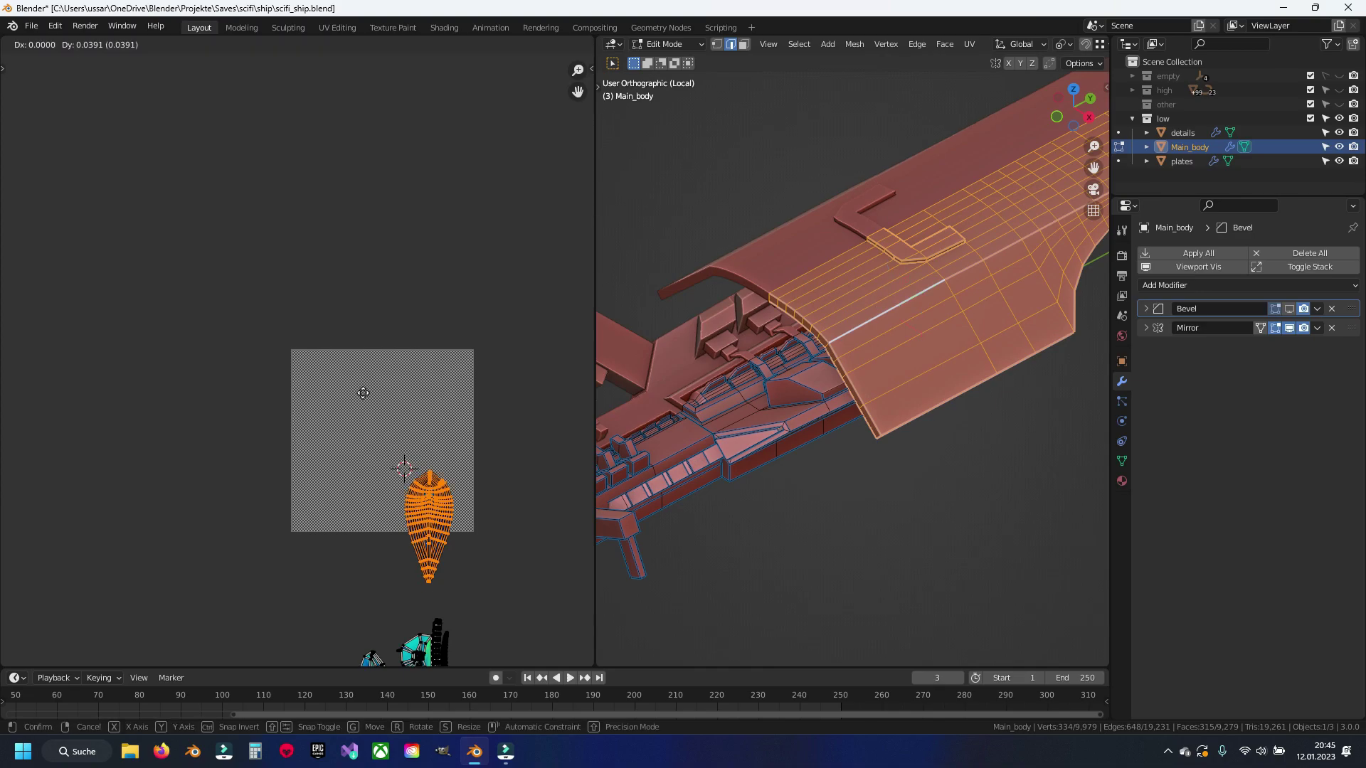
click(344, 397)
click(768, 393)
key(ctrl+s)
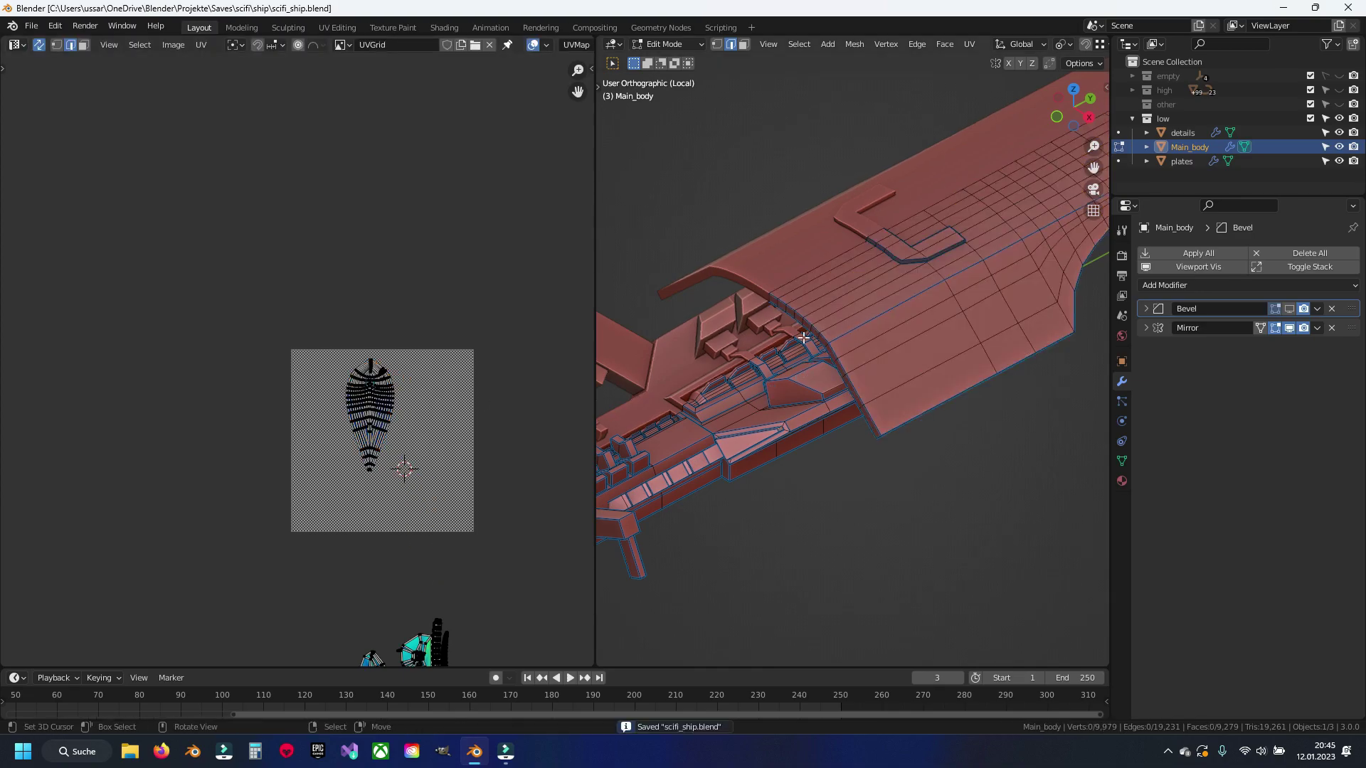
drag(316, 349, 416, 502)
Step: Isolate the top plate and mark seams along the L-shaped recess wall base
key(h)
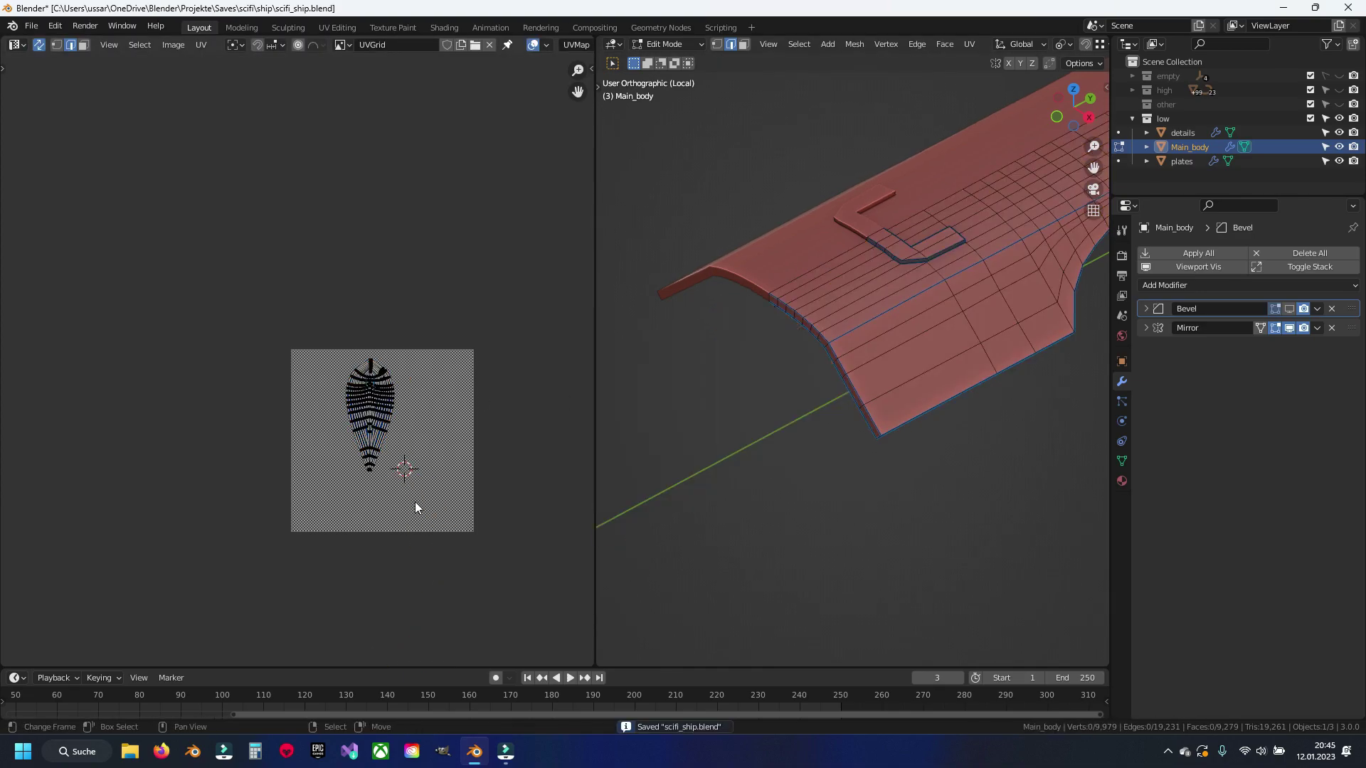
middle_drag(947, 280, 929, 281)
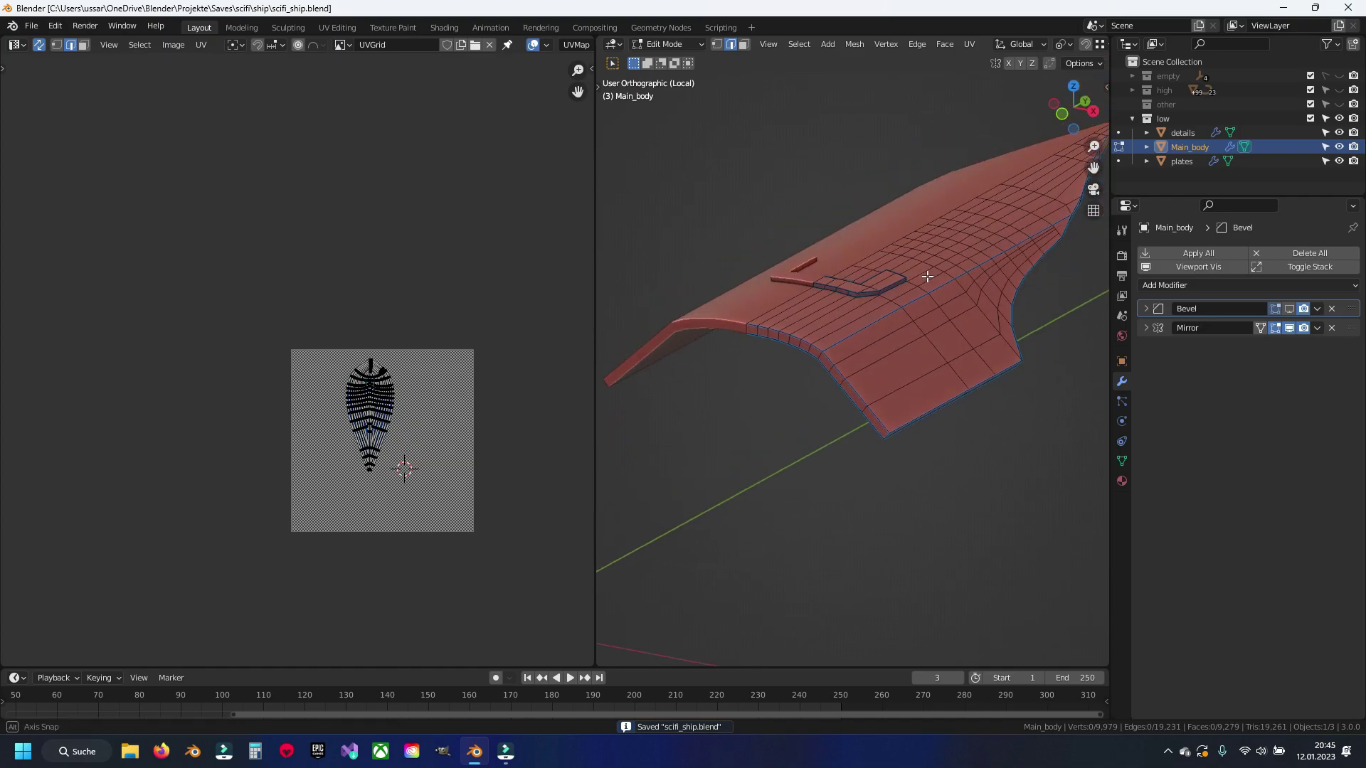
scroll(854, 329, up, 5)
alt+click(889, 350)
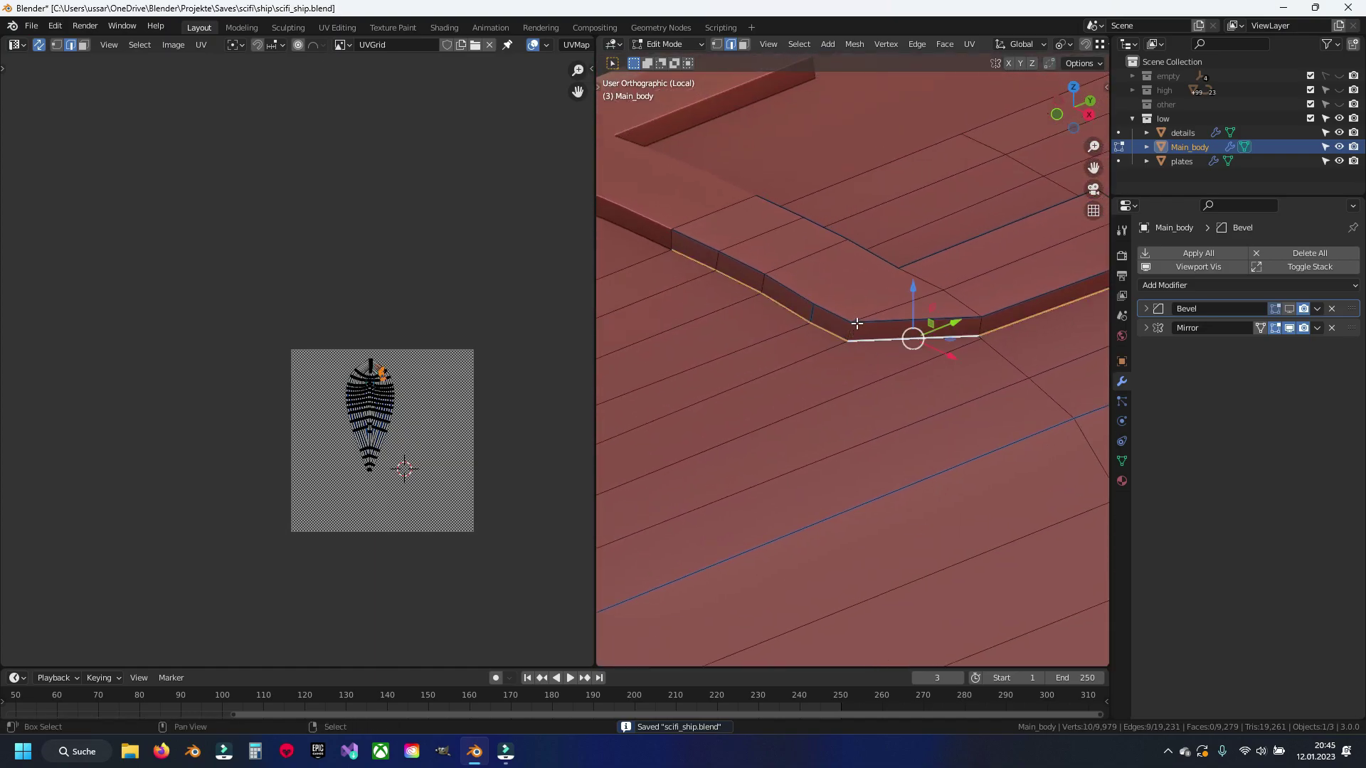
scroll(901, 304, down, 2)
scroll(902, 304, down, 2)
mouse_move(903, 305)
middle_down()
mouse_move(787, 304)
mouse_move(814, 402)
mouse_move(728, 405)
mouse_move(866, 320)
middle_up()
shift+click(866, 320)
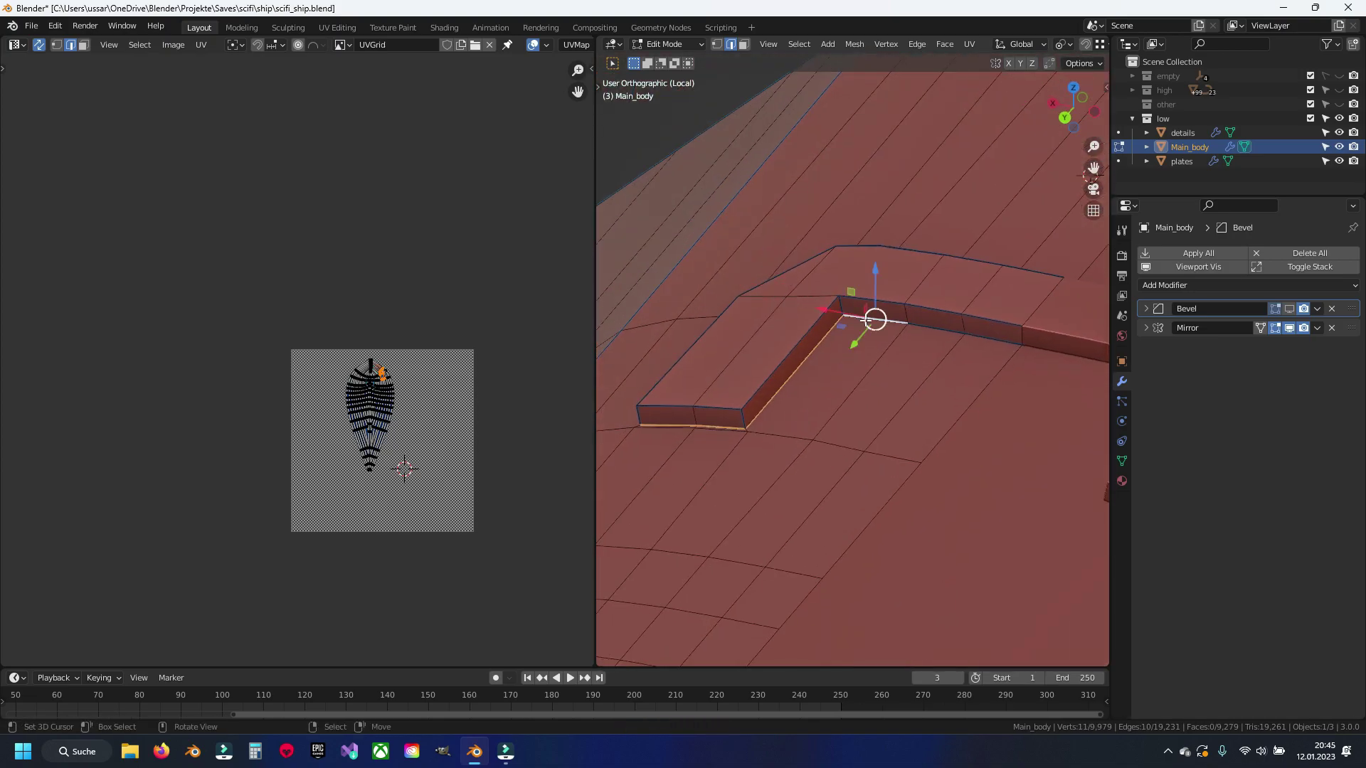
shift+click(939, 332)
key(ctrl+e)
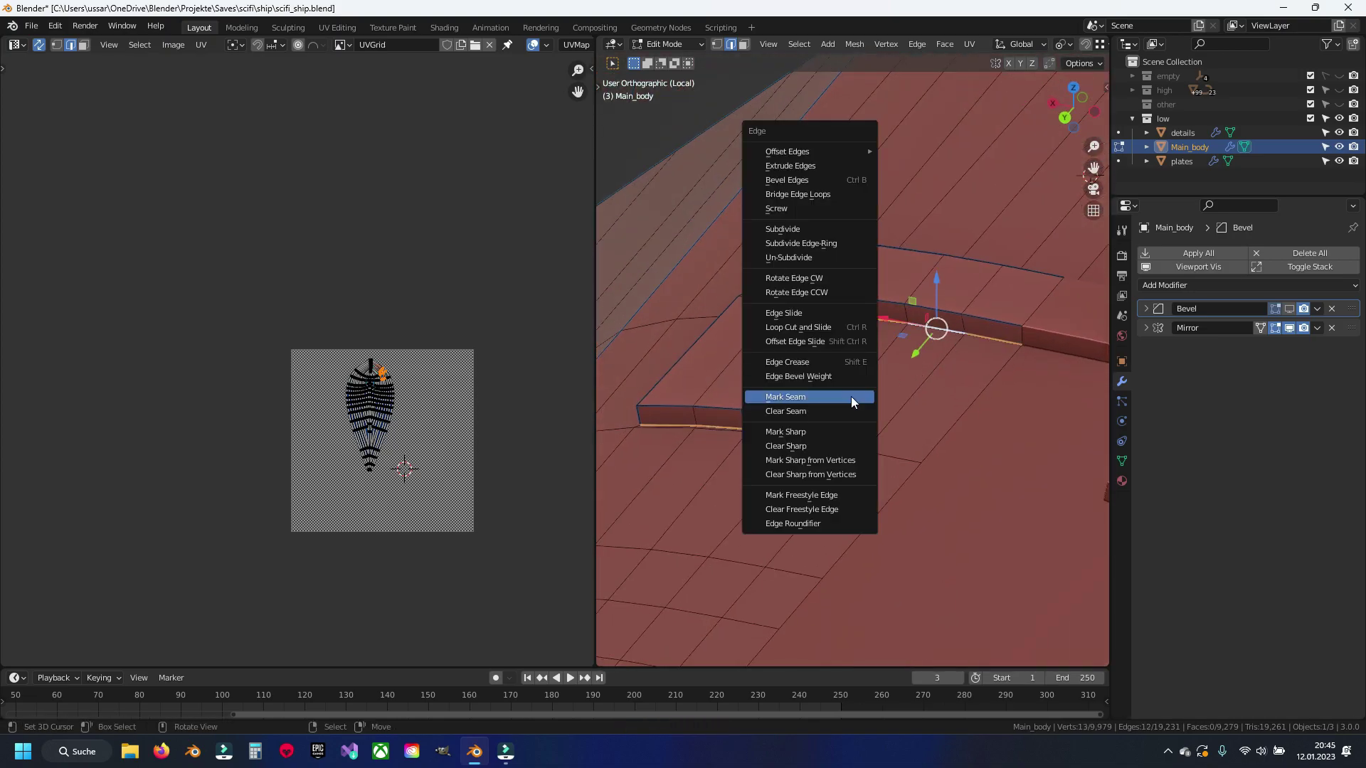
click(851, 396)
Step: Mark seams along the top edges of the recess wall
key(alt+a)
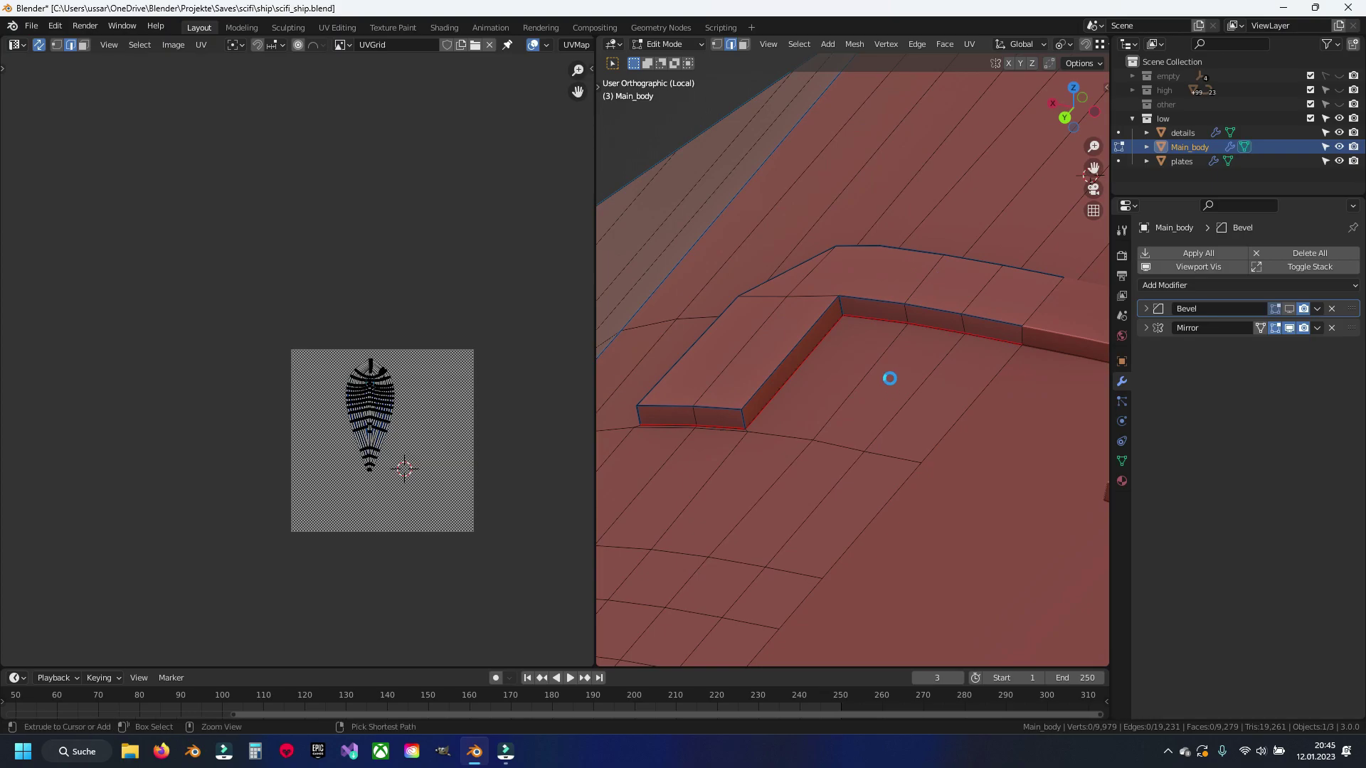
shift+middle_drag(889, 378, 881, 377)
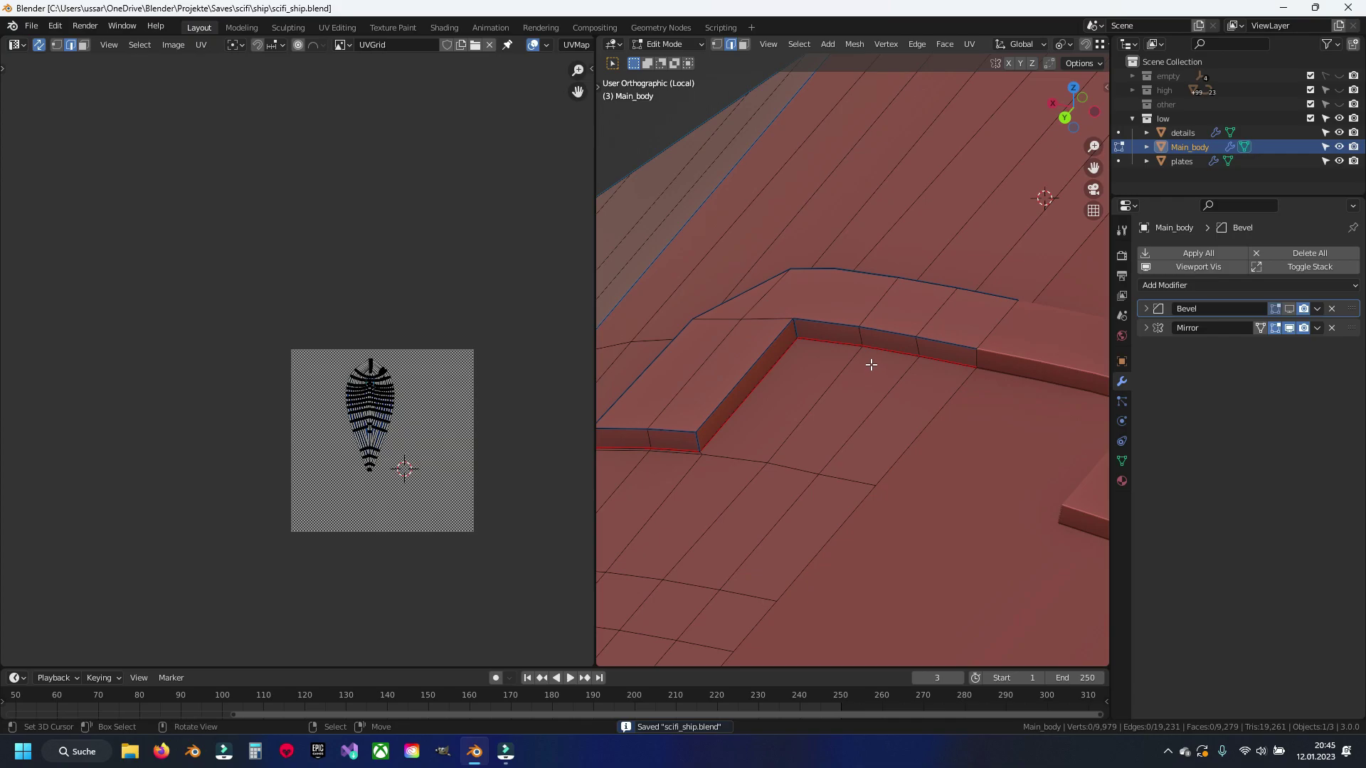
alt+click(894, 330)
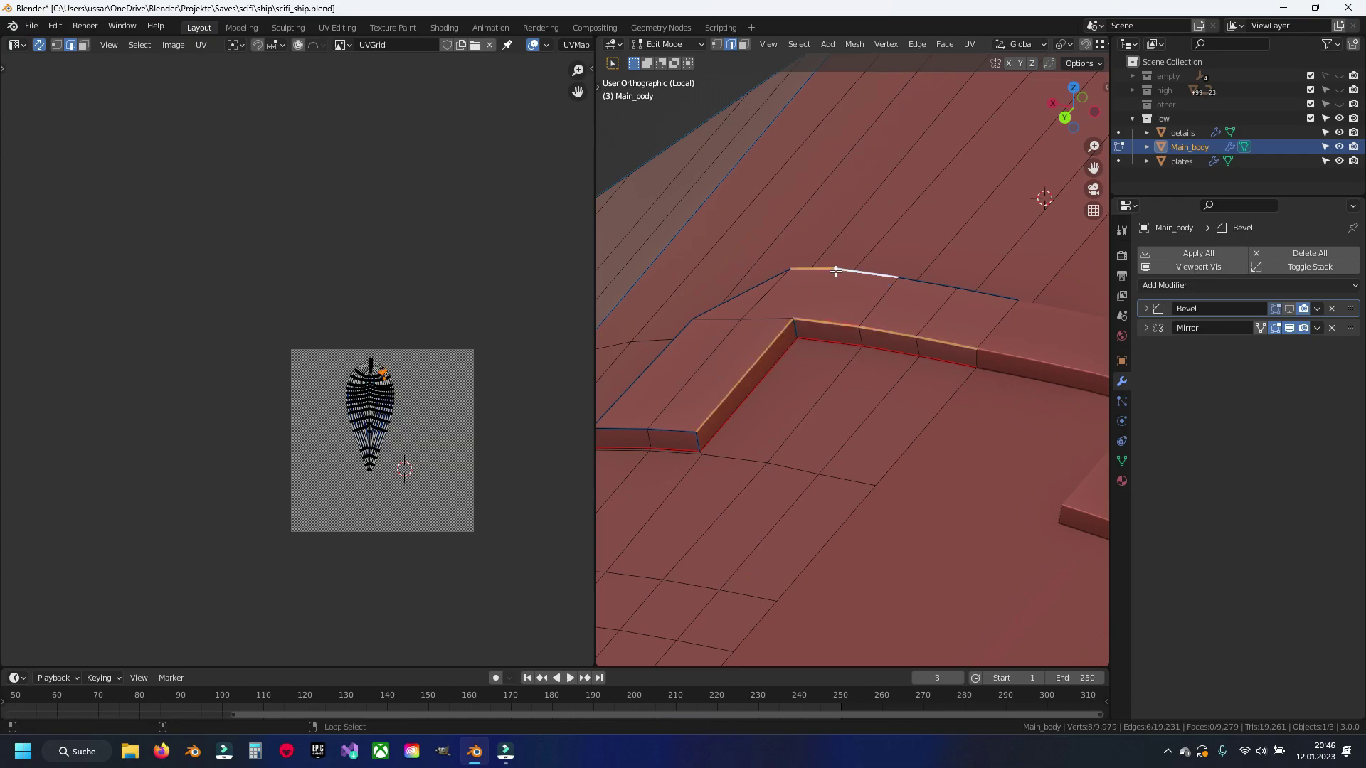
shift+click(914, 277)
shift+click(747, 294)
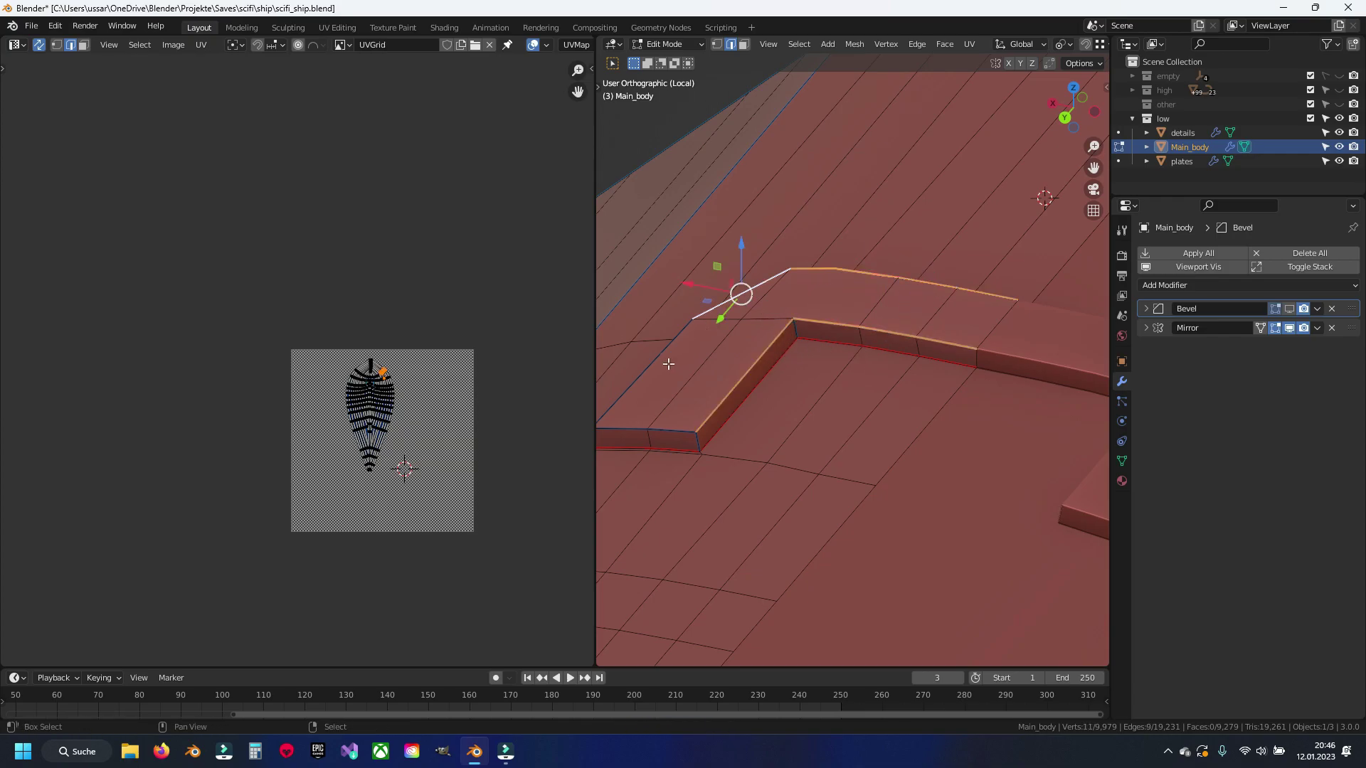
middle_drag(664, 363, 908, 368)
right_click(908, 367)
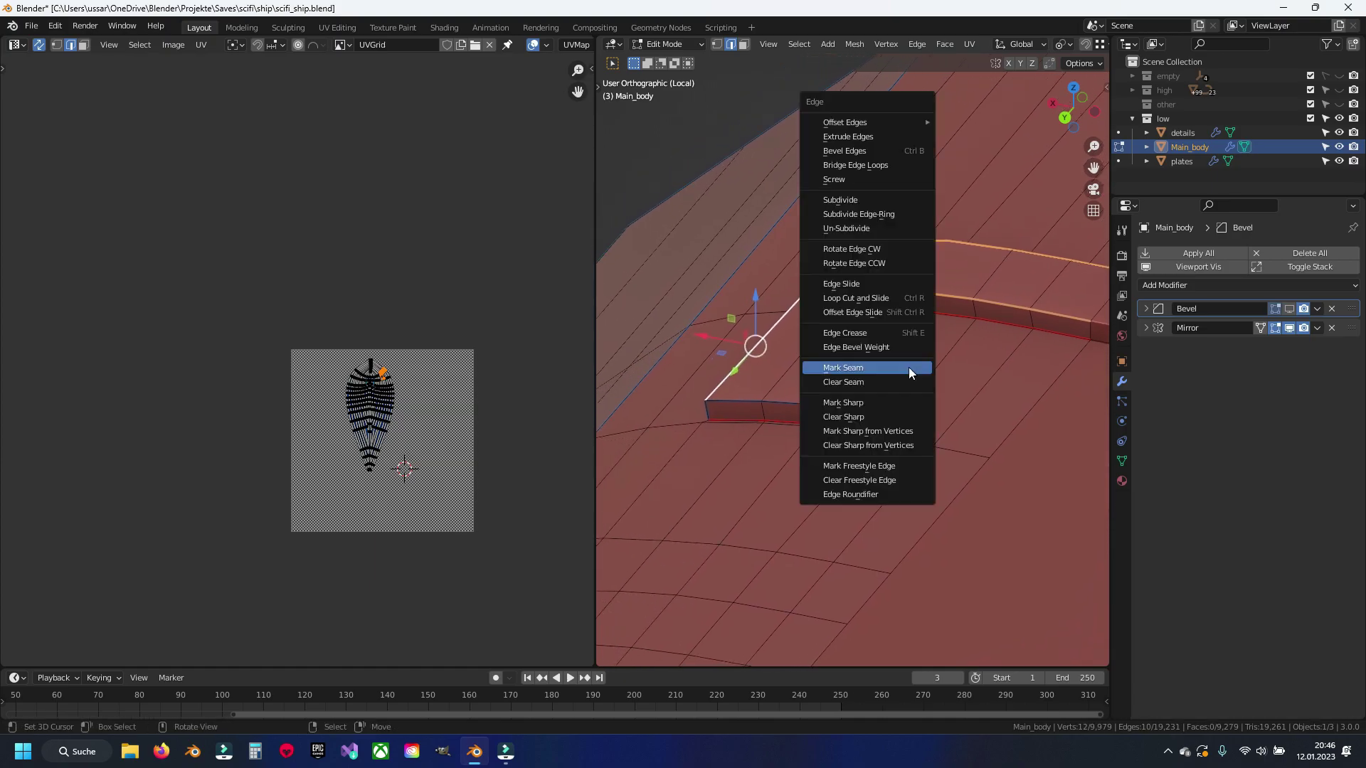
click(908, 367)
Step: Select the linked Main_body mesh and unwrap it into UV islands
key(ctrl+l)
key(u)
click(908, 367)
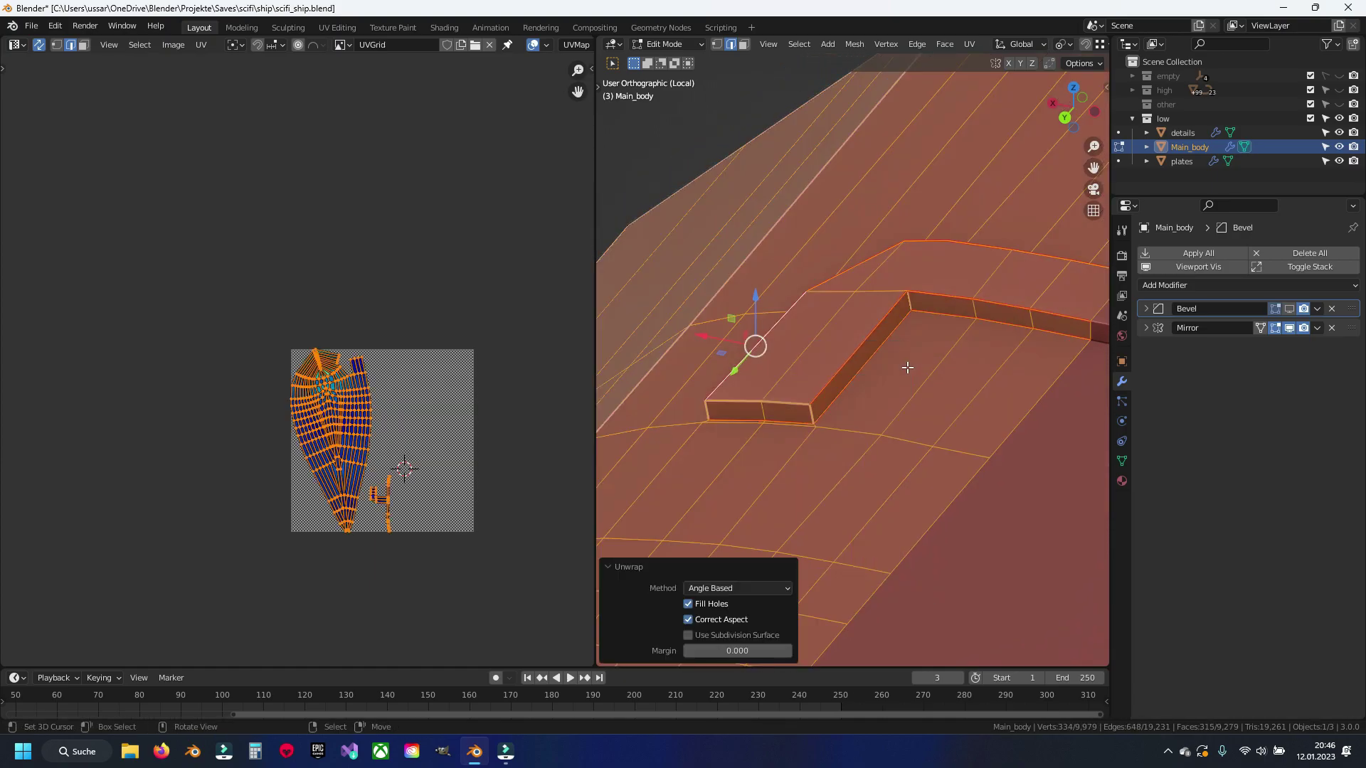
middle_drag(497, 425, 494, 278)
scroll(498, 285, up, 4)
scroll(528, 326, up, 2)
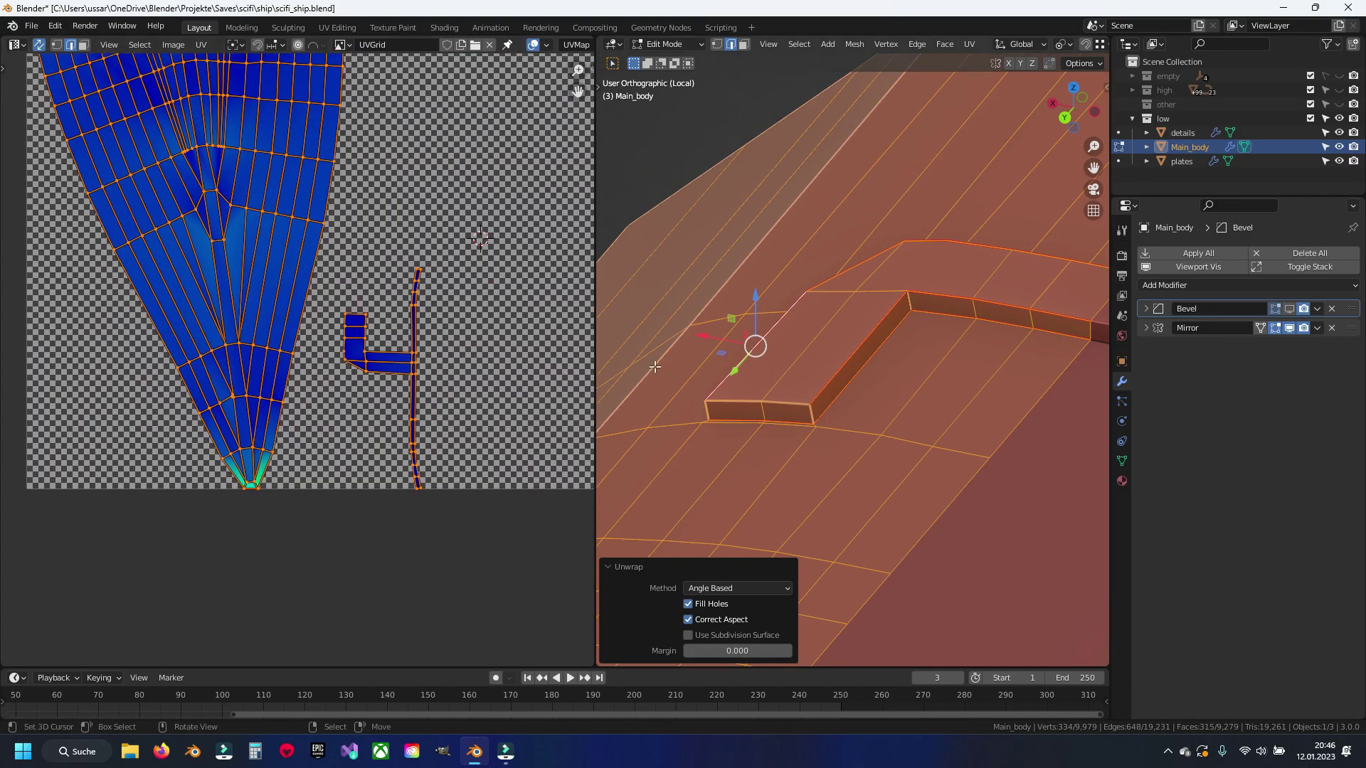
Step: Box-select the two small recess islands in the UV Editor
key(alt+a)
drag(335, 255, 485, 510)
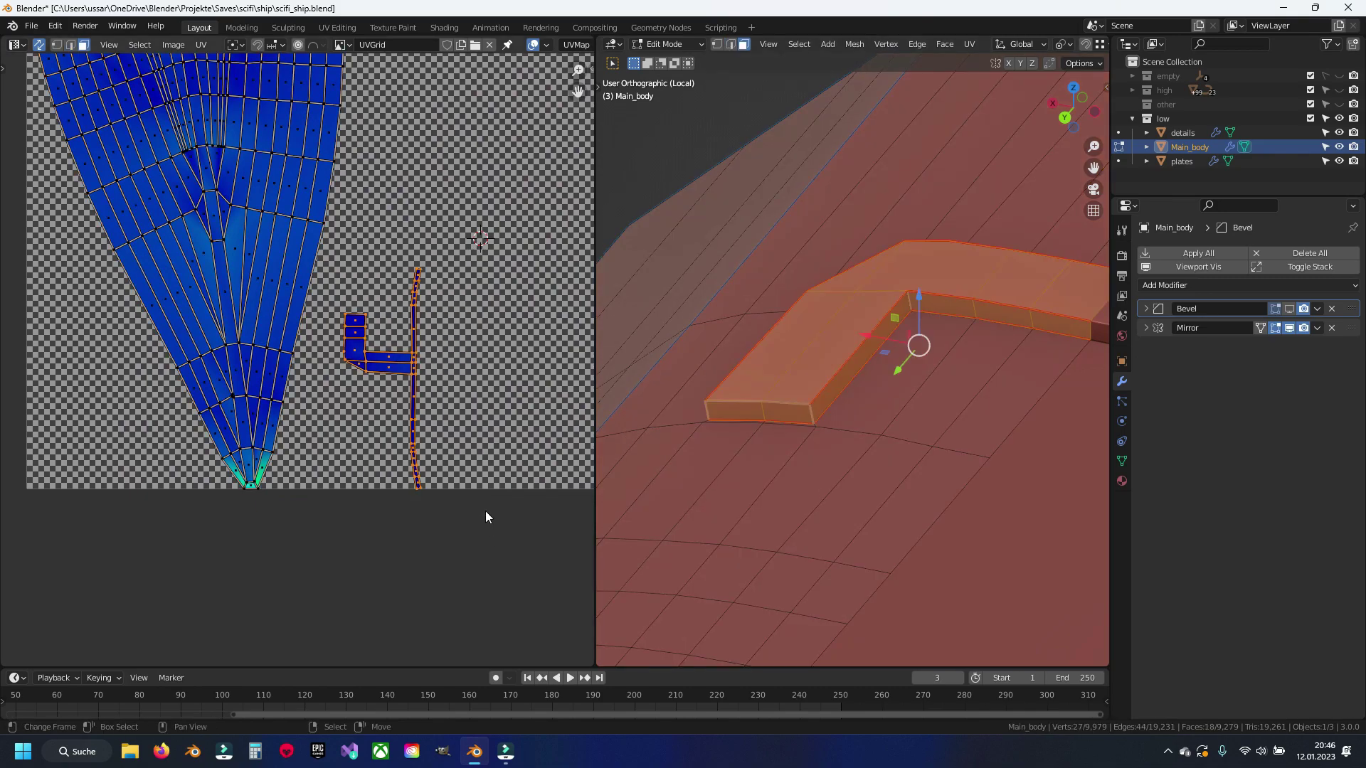
scroll(485, 511, down, 8)
middle_drag(323, 82, 320, 143)
Step: Hide the selected recess faces, switch to edge select, and save the file
key(h)
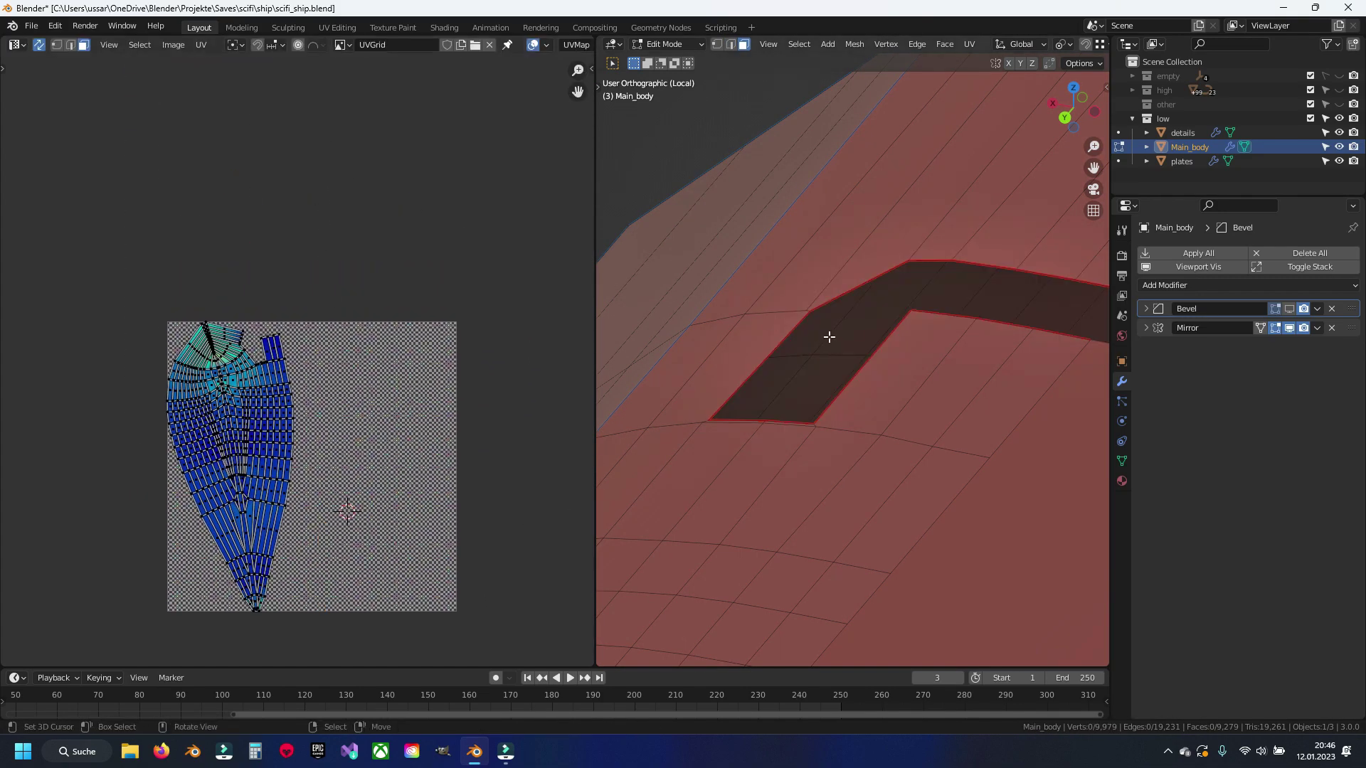
scroll(829, 337, down, 3)
scroll(843, 337, down, 3)
key(2)
key(ctrl+s)
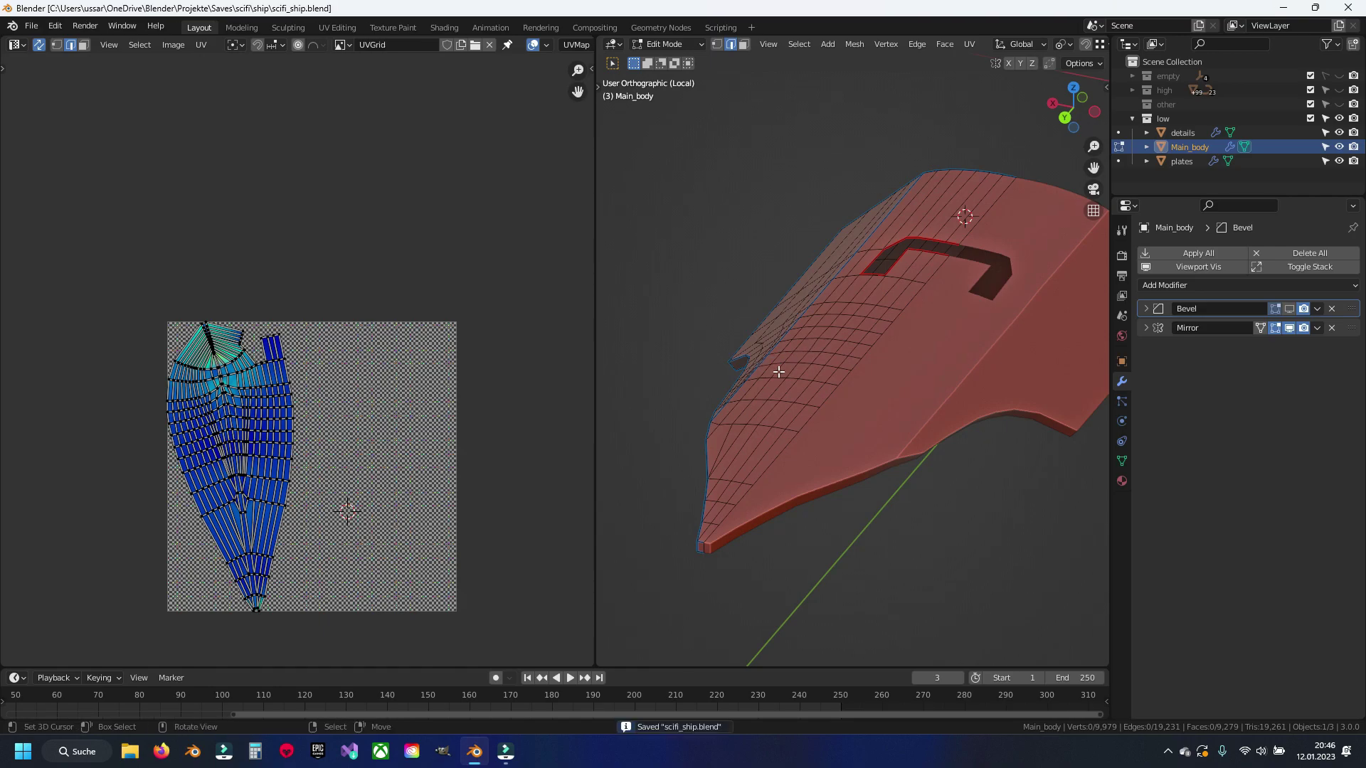
Step: From a low view of the hull, select an edge on its bottom rim
mouse_move(780, 372)
middle_down()
mouse_move(934, 335)
mouse_move(803, 397)
mouse_move(892, 402)
middle_up()
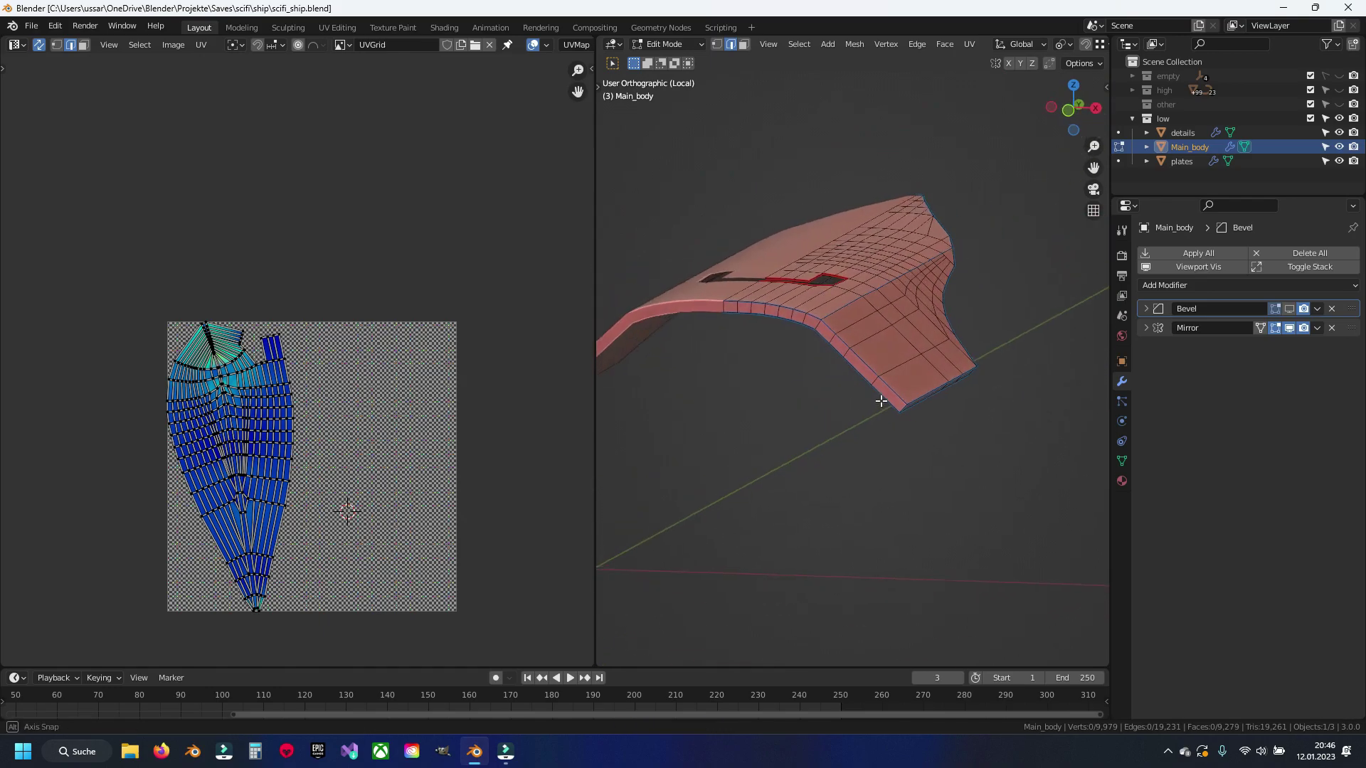
mouse_move(881, 401)
middle_down()
mouse_move(863, 397)
mouse_move(844, 308)
mouse_move(866, 366)
mouse_move(799, 420)
middle_up()
scroll(743, 413, up, 5)
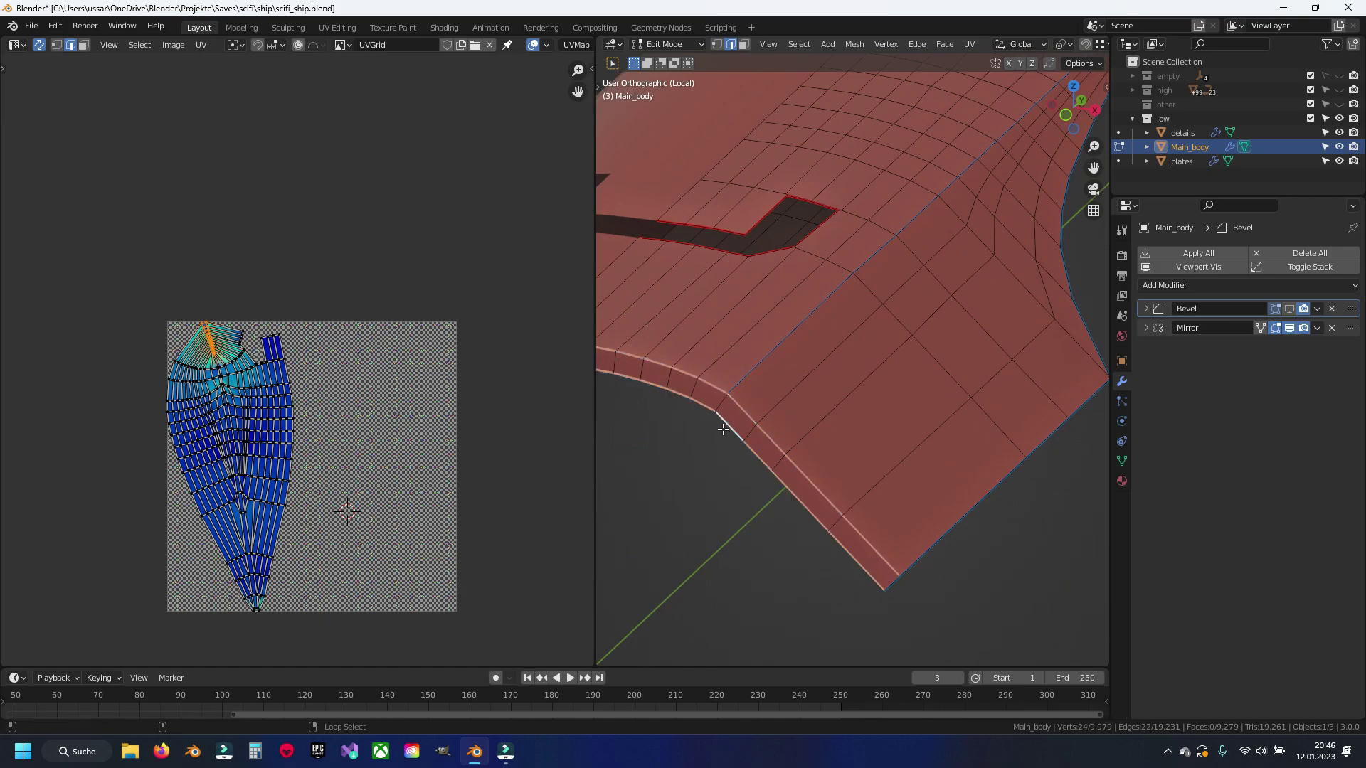
scroll(974, 472, down, 3)
mouse_move(974, 473)
middle_down()
mouse_move(766, 436)
mouse_move(795, 374)
middle_up()
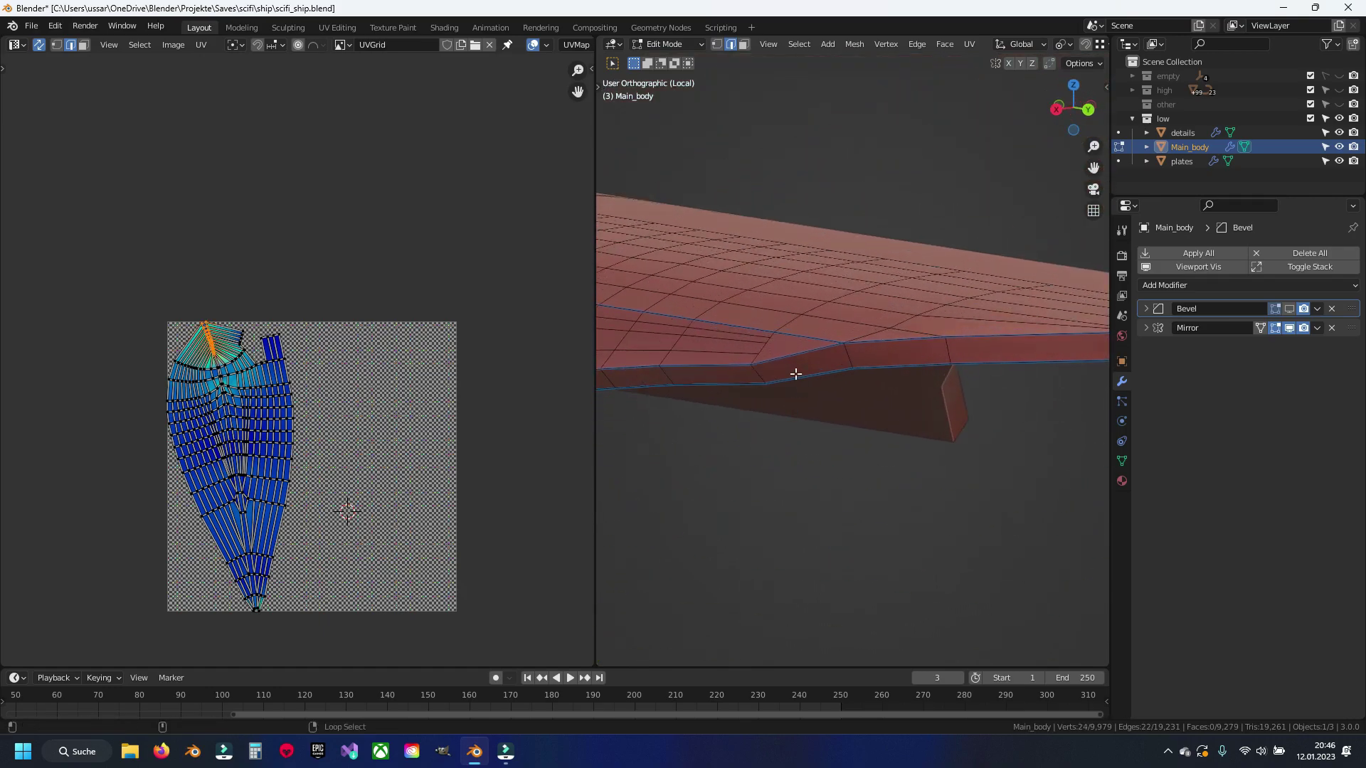
click(798, 378)
scroll(830, 365, down, 3)
scroll(868, 393, up, 3)
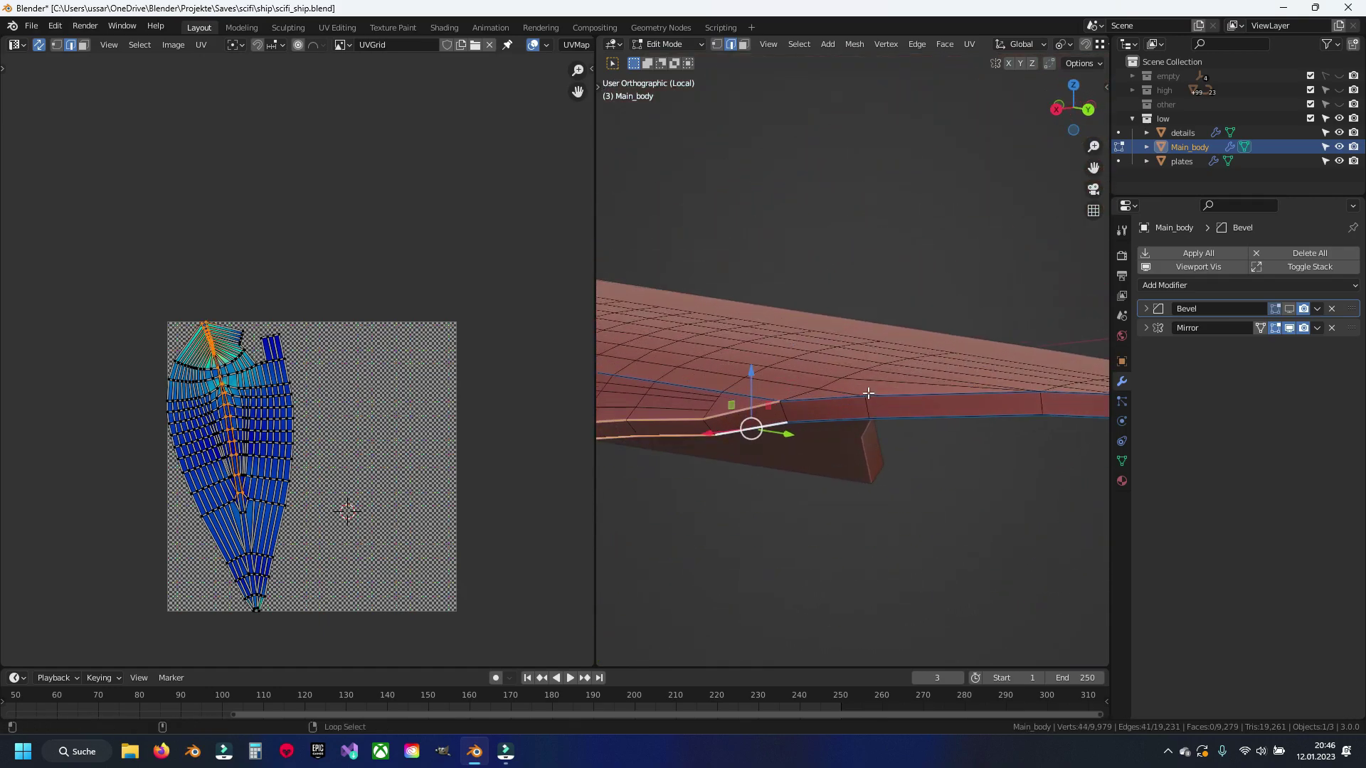
Step: Mark the hull's bottom rim edge loop as a seam
shift+middle_drag(1043, 414, 839, 449)
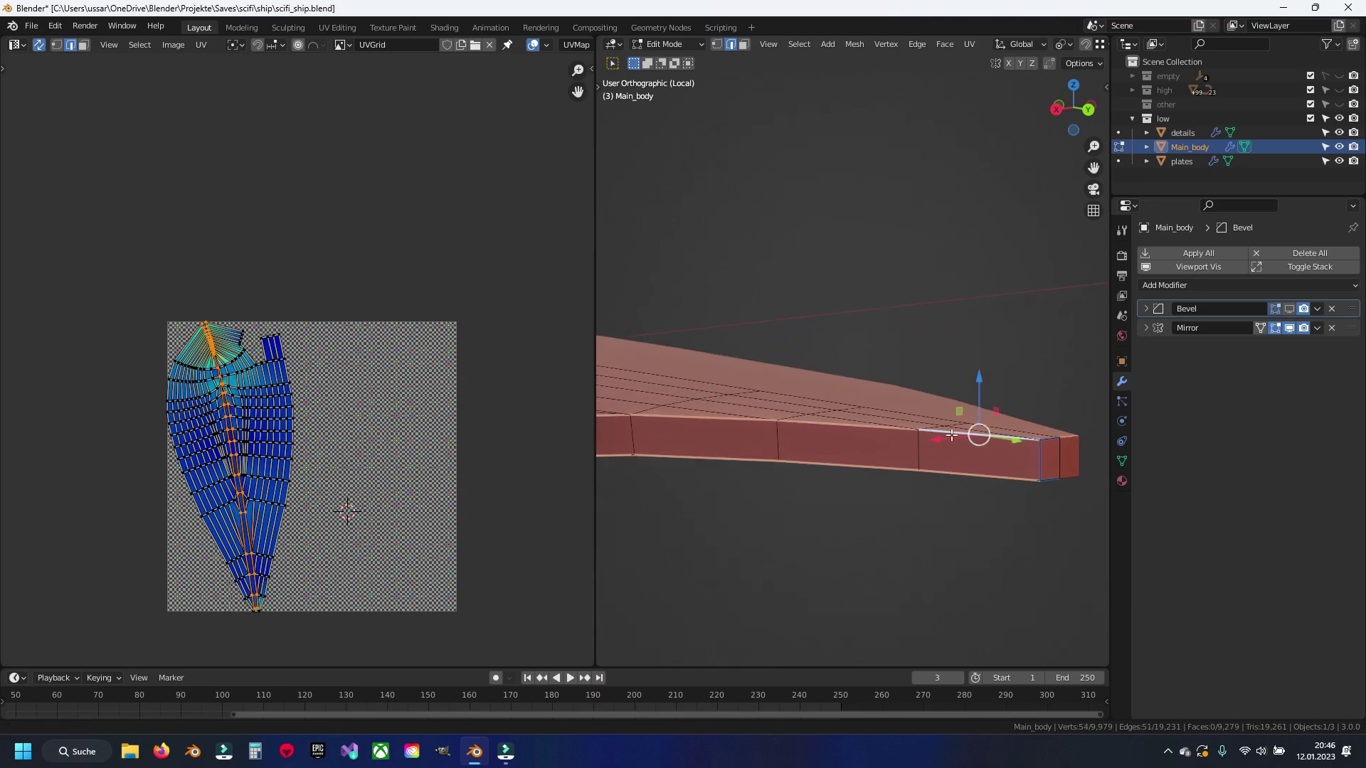
shift+middle_drag(952, 435, 835, 398)
scroll(835, 398, up, 3)
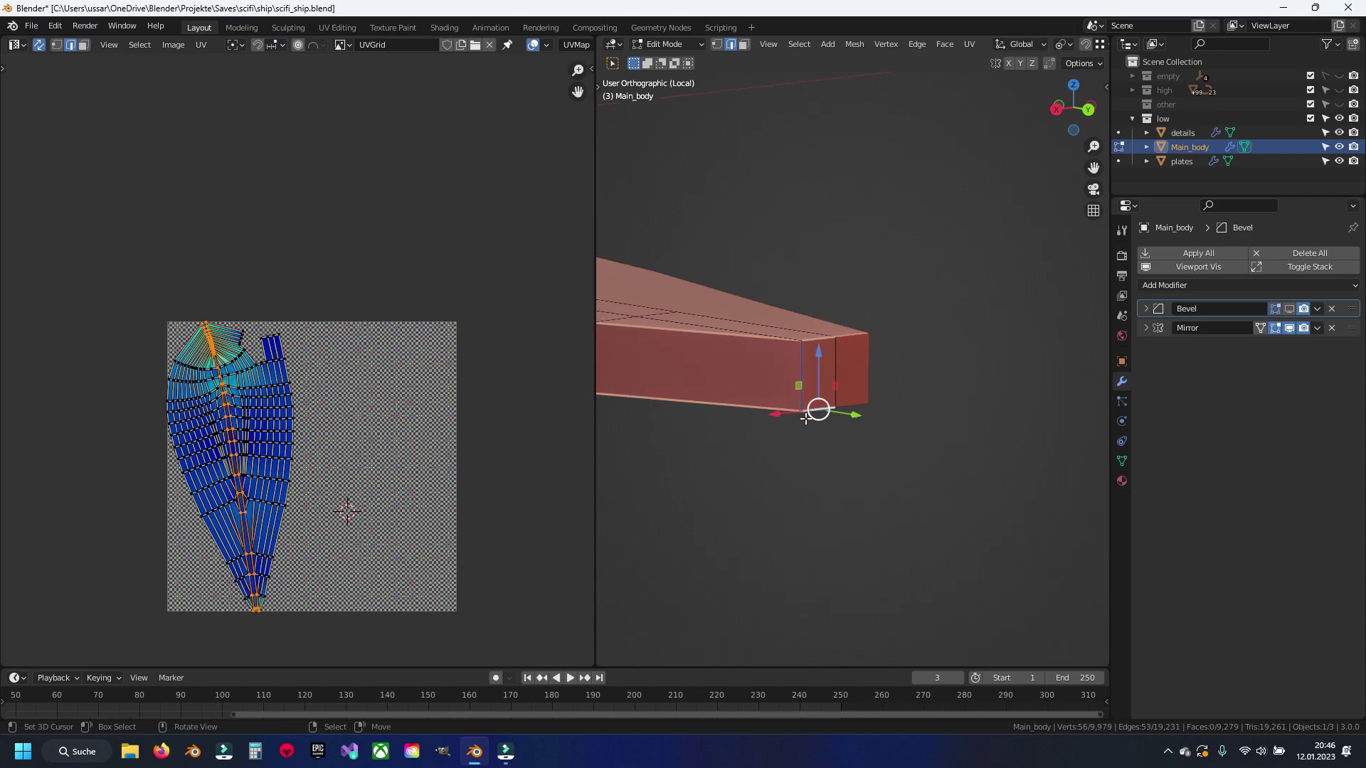
middle_drag(715, 437, 863, 400)
scroll(863, 400, up, 4)
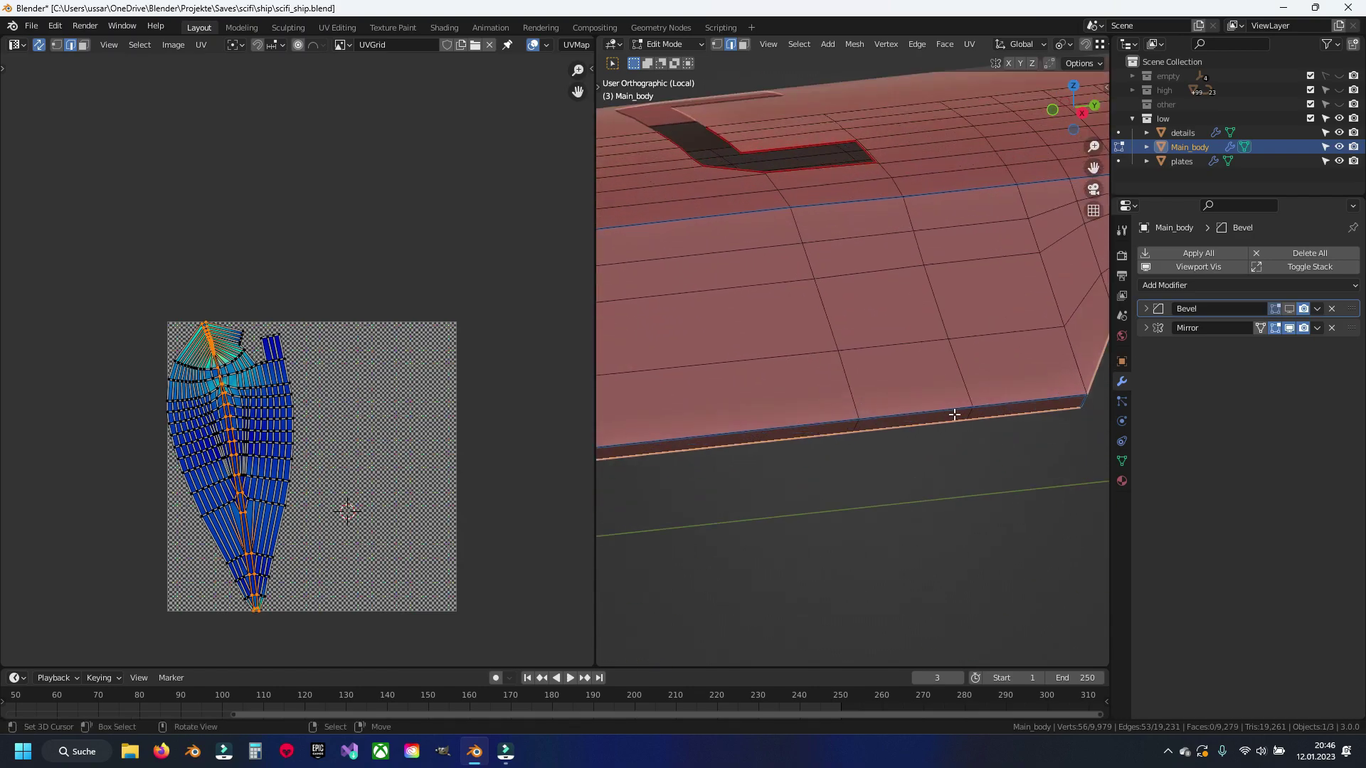
mouse_move(955, 412)
shift+middle_down()
mouse_move(823, 318)
mouse_move(860, 375)
mouse_move(834, 378)
shift+middle_up()
scroll(854, 368, down, 3)
key(ctrl+e)
click(834, 378)
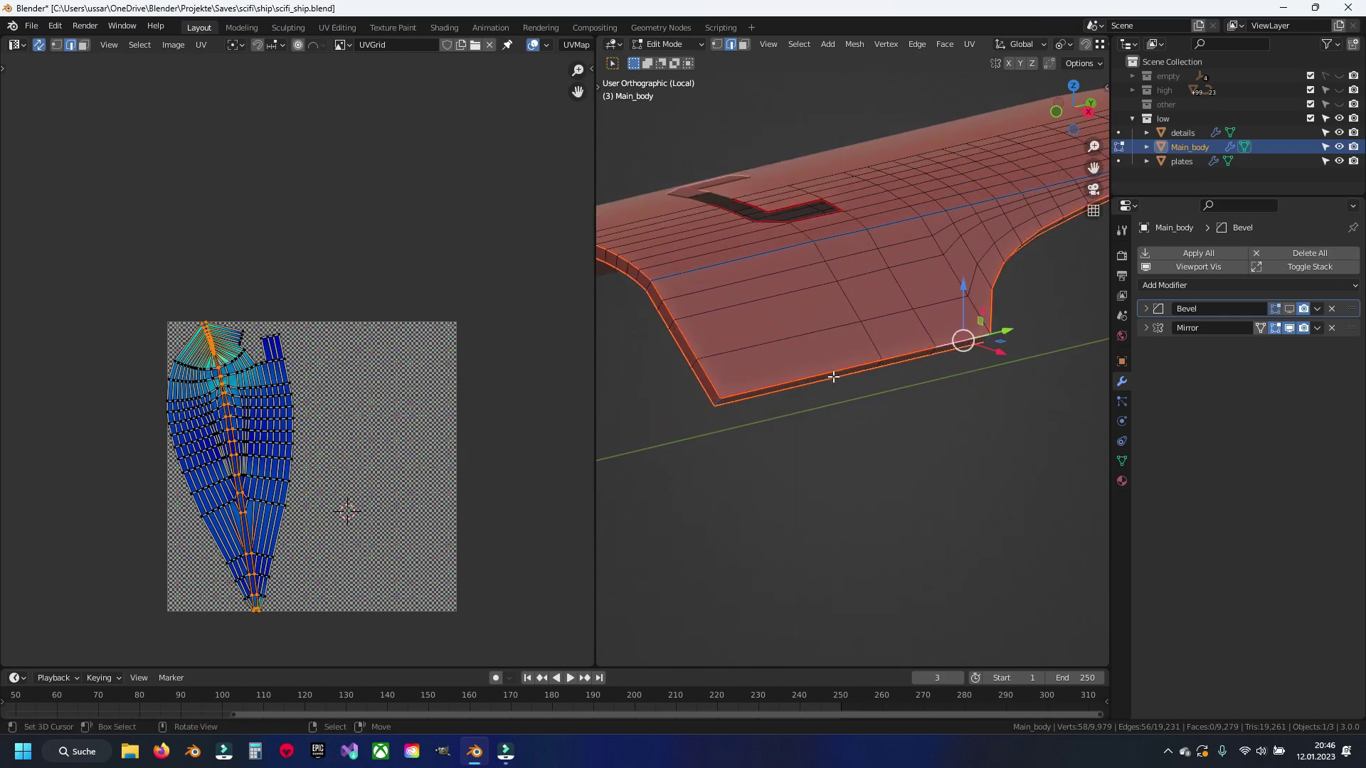
Step: Select the whole mesh and re-unwrap it with the new rim seam
key(a)
key(u)
click(834, 377)
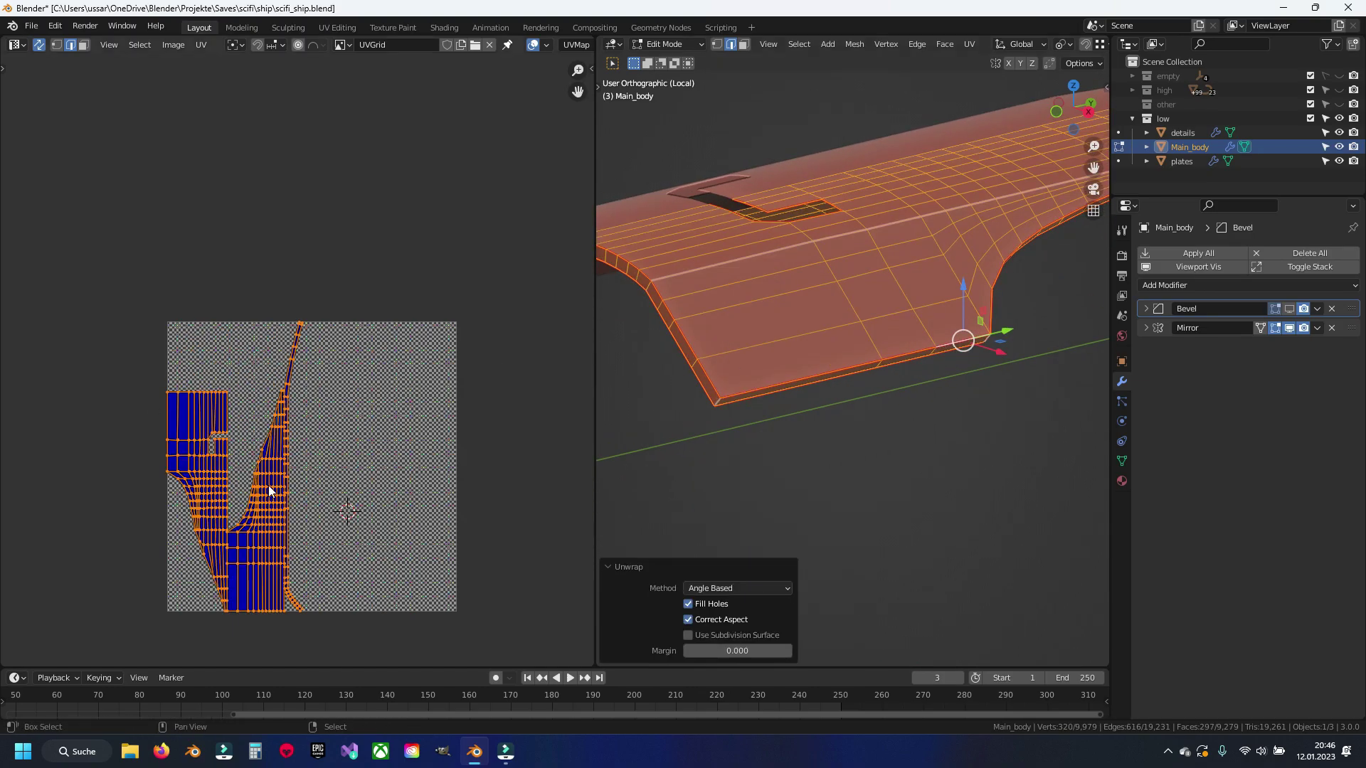
middle_drag(338, 486, 379, 397)
Step: Move the newly unwrapped hull islands up one tile above the UV square
key(alt+a)
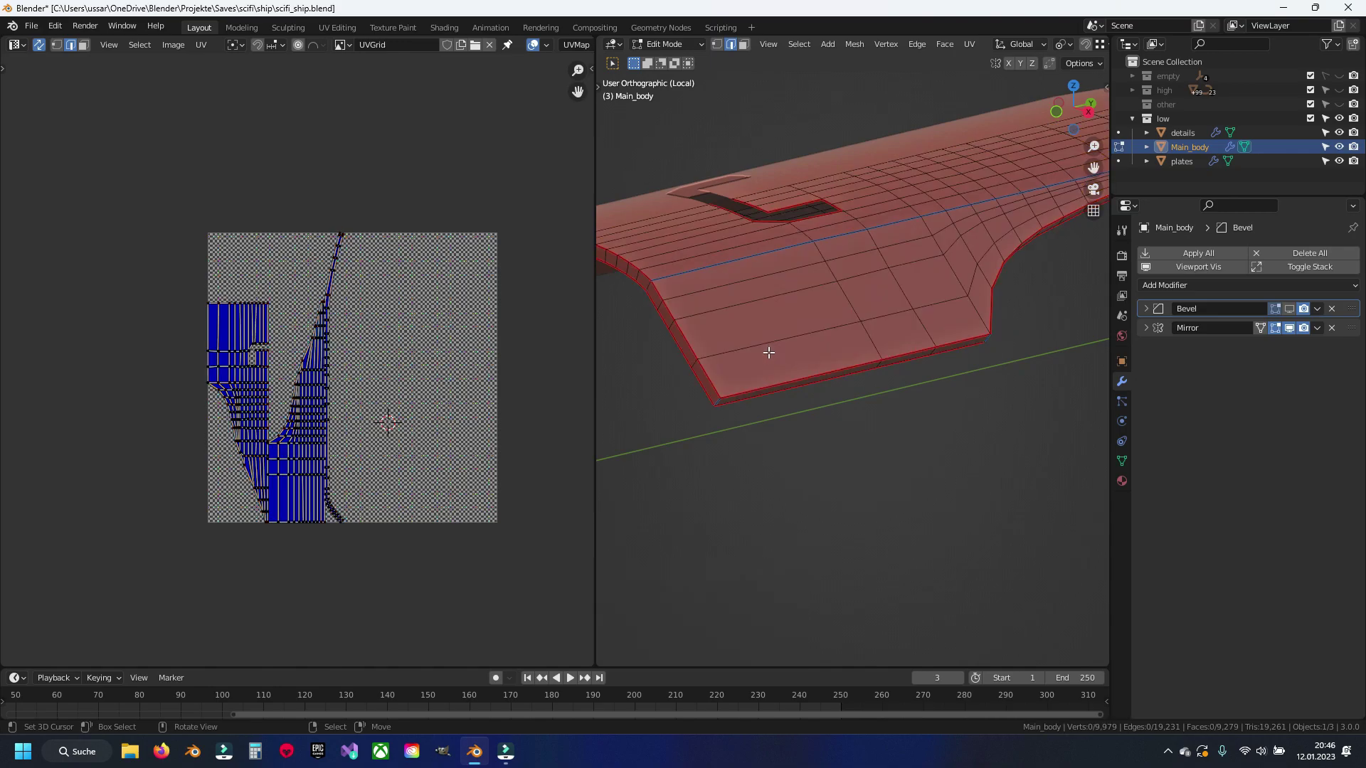
scroll(314, 406, up, 2)
scroll(314, 402, up, 3)
scroll(319, 187, up, 2)
scroll(319, 187, down, 6)
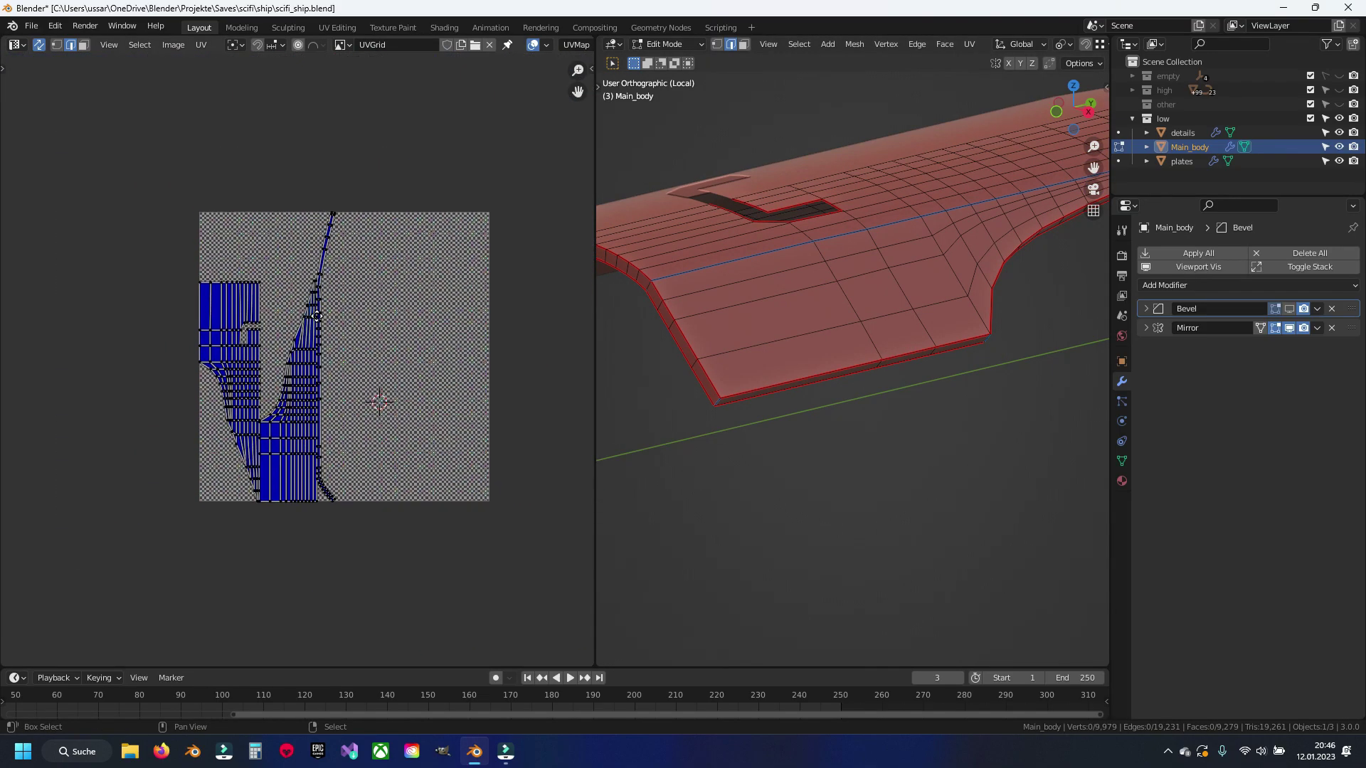
drag(113, 238, 386, 621)
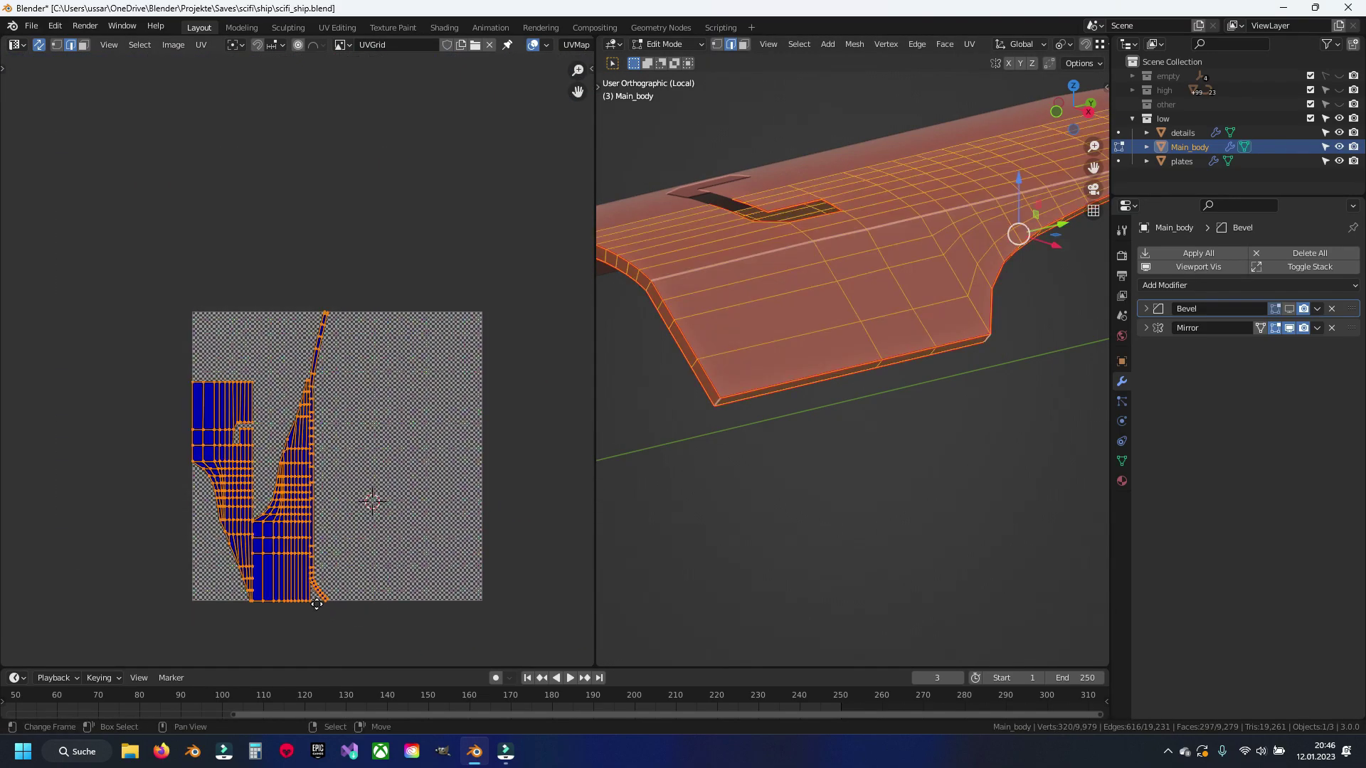
key(g)
Step: Reveal all hidden faces, hide the main hull island, and save scifi_ship.blend
key(h)
key(alt+h)
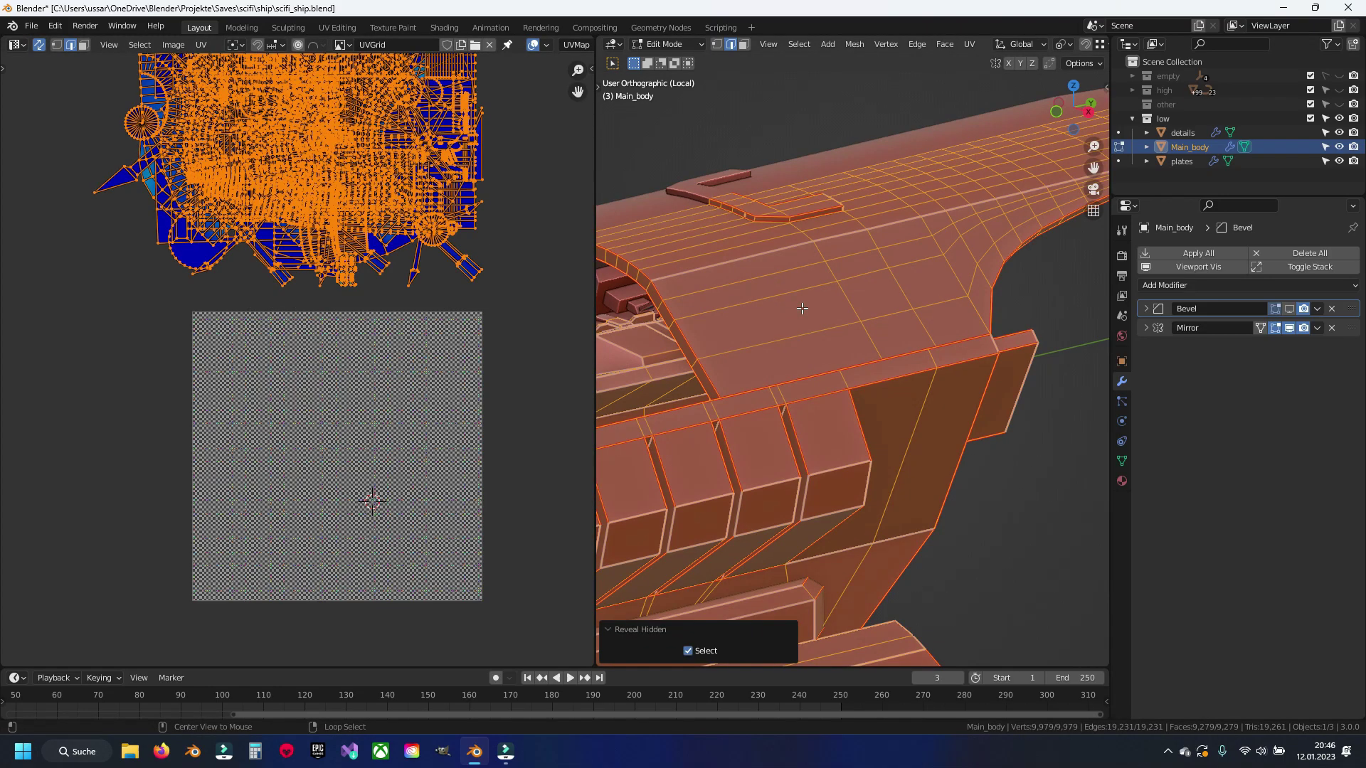
key(alt+a)
key(Home)
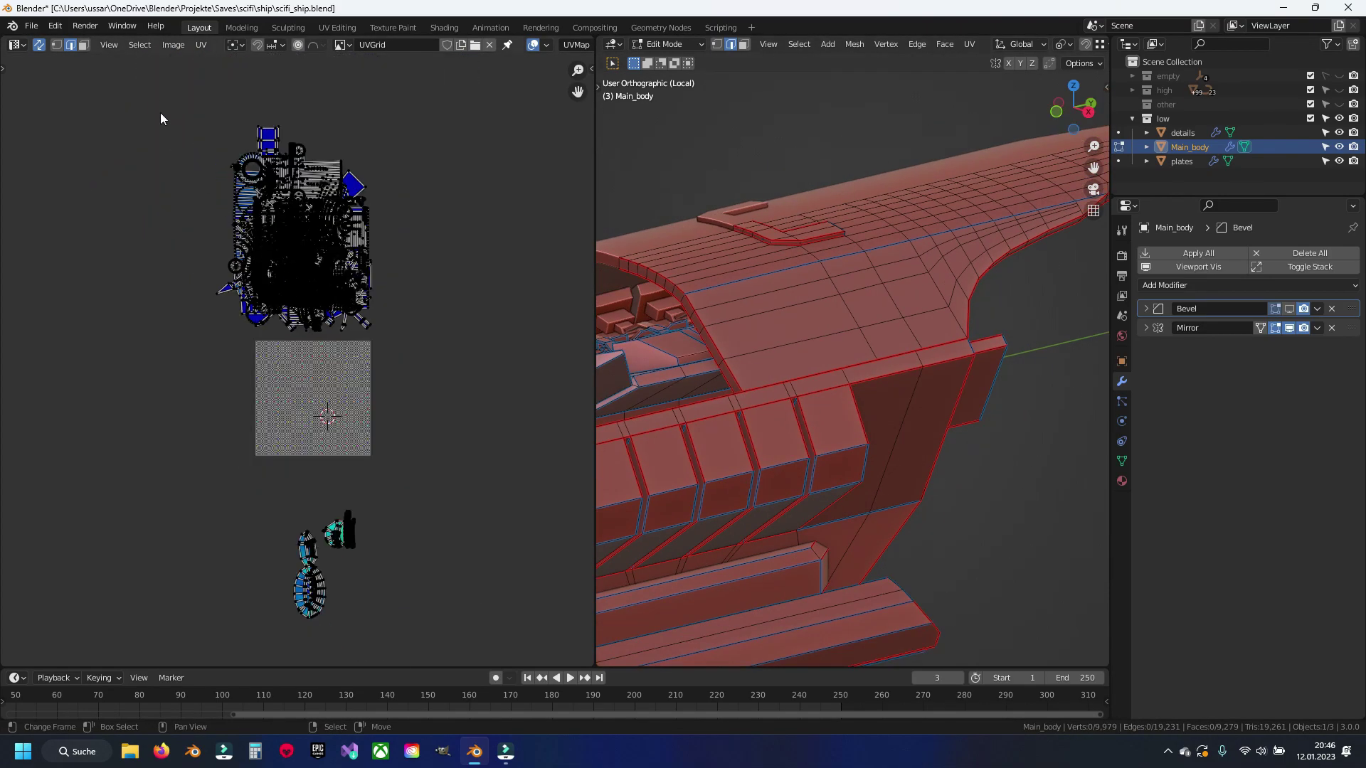
drag(160, 113, 408, 353)
key(h)
key(ctrl+s)
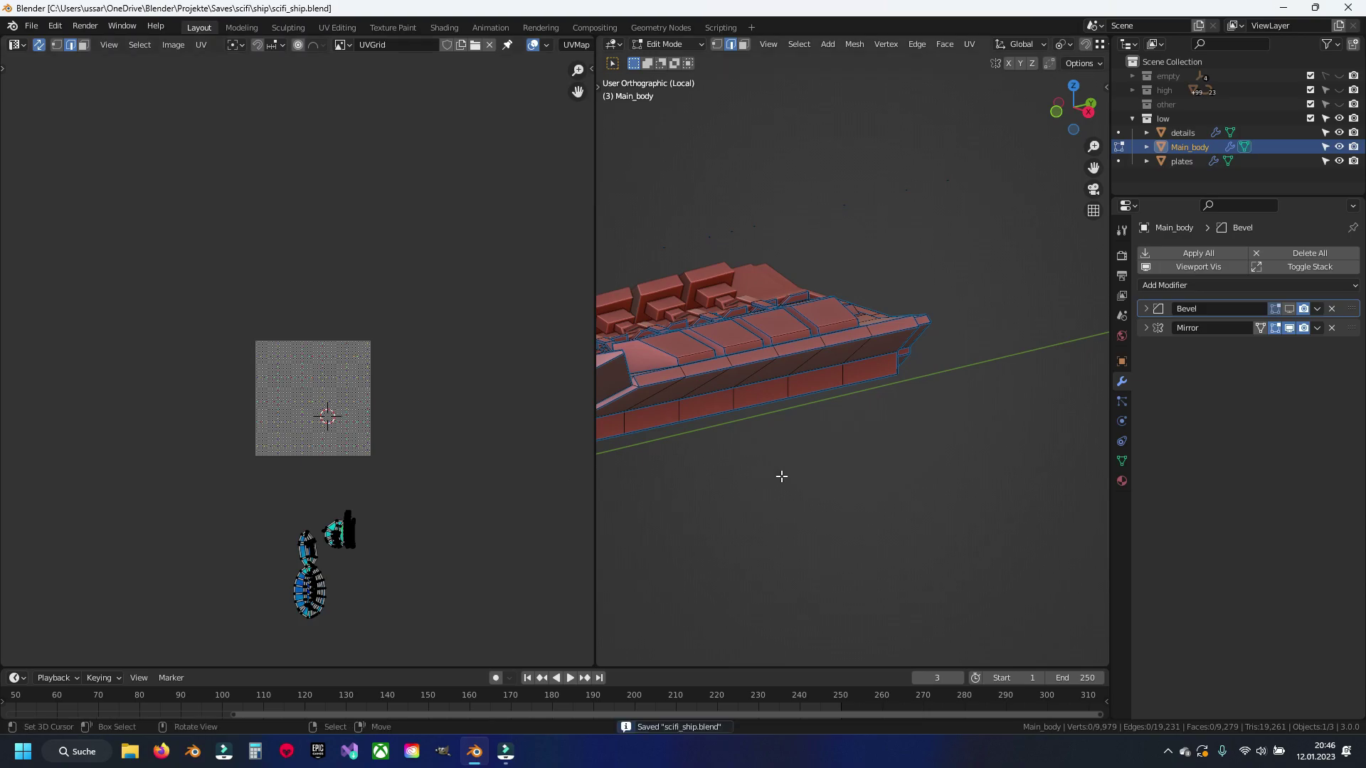
mouse_move(782, 483)
middle_down()
mouse_move(931, 391)
mouse_move(741, 393)
mouse_move(910, 479)
mouse_move(888, 418)
middle_up()
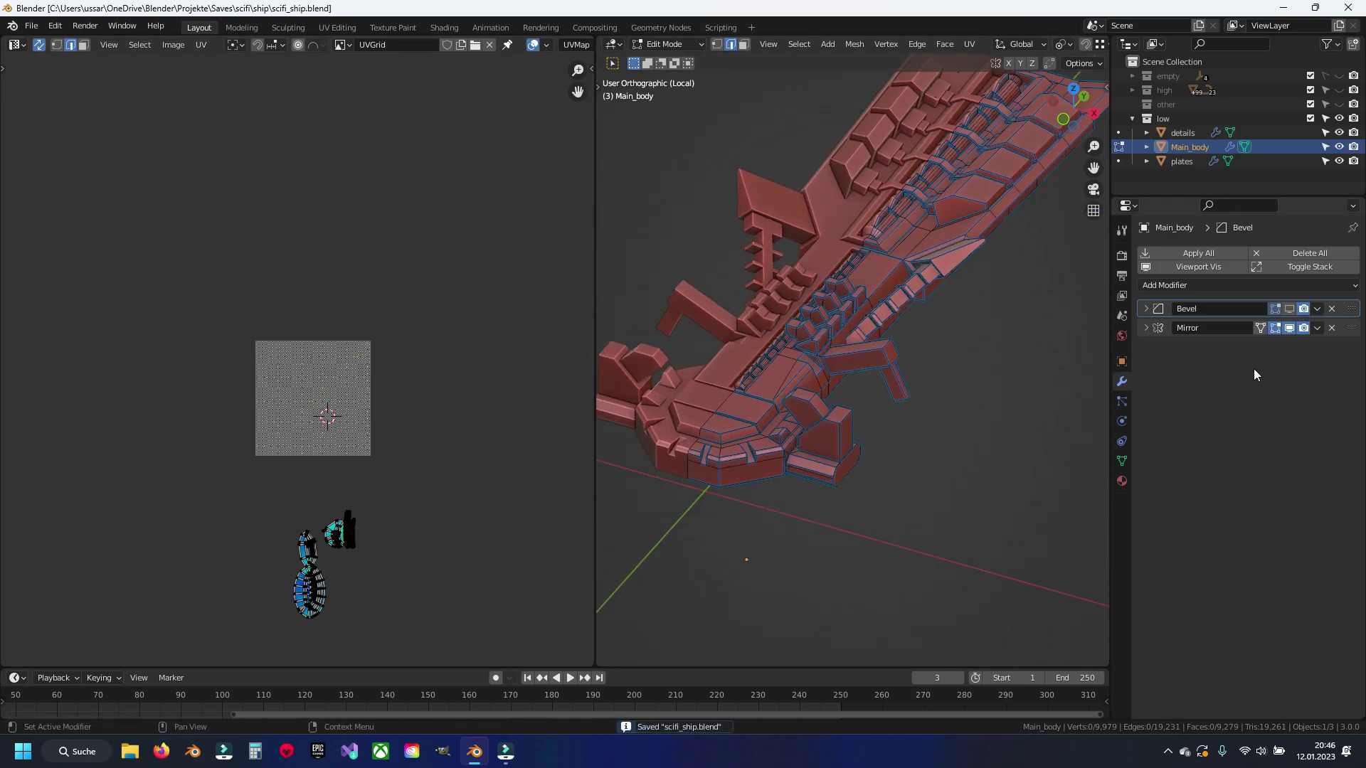
Step: Delete the long stray faces on the hull with X > Faces
mouse_move(1067, 483)
middle_down()
mouse_move(893, 598)
mouse_move(893, 381)
mouse_move(996, 299)
mouse_move(906, 387)
mouse_move(866, 323)
mouse_move(795, 327)
mouse_move(781, 387)
mouse_move(818, 363)
mouse_move(828, 333)
mouse_move(796, 400)
mouse_move(930, 394)
mouse_move(845, 427)
mouse_move(749, 420)
mouse_move(766, 472)
mouse_move(693, 451)
mouse_move(725, 454)
middle_up()
scroll(907, 387, up, 5)
scroll(844, 427, up, 3)
scroll(819, 423, up, 2)
click(747, 459)
key(x)
click(725, 446)
scroll(733, 451, down, 3)
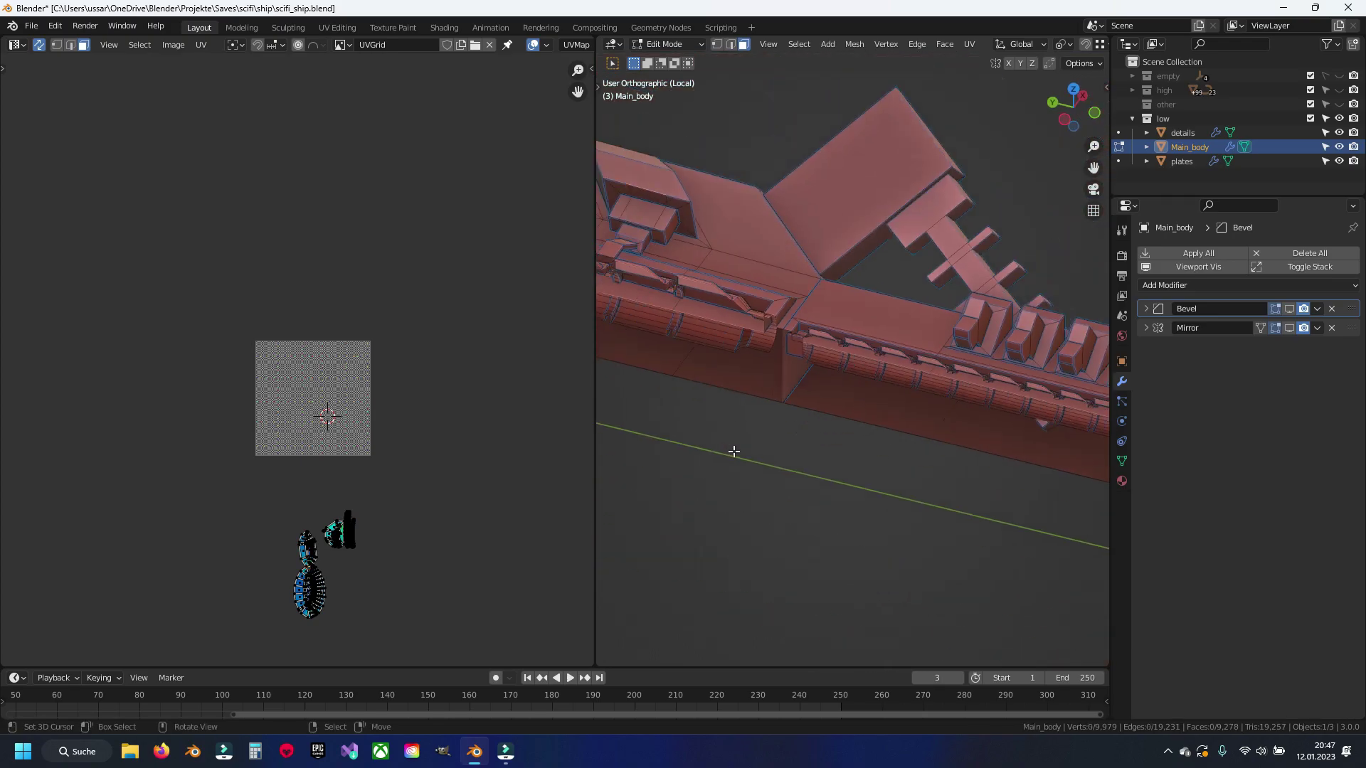
click(792, 373)
Step: Delete the stray face on the ship's side and enable the Mirror modifier's viewport display
mouse_move(792, 377)
middle_down()
mouse_move(777, 427)
mouse_move(928, 399)
middle_up()
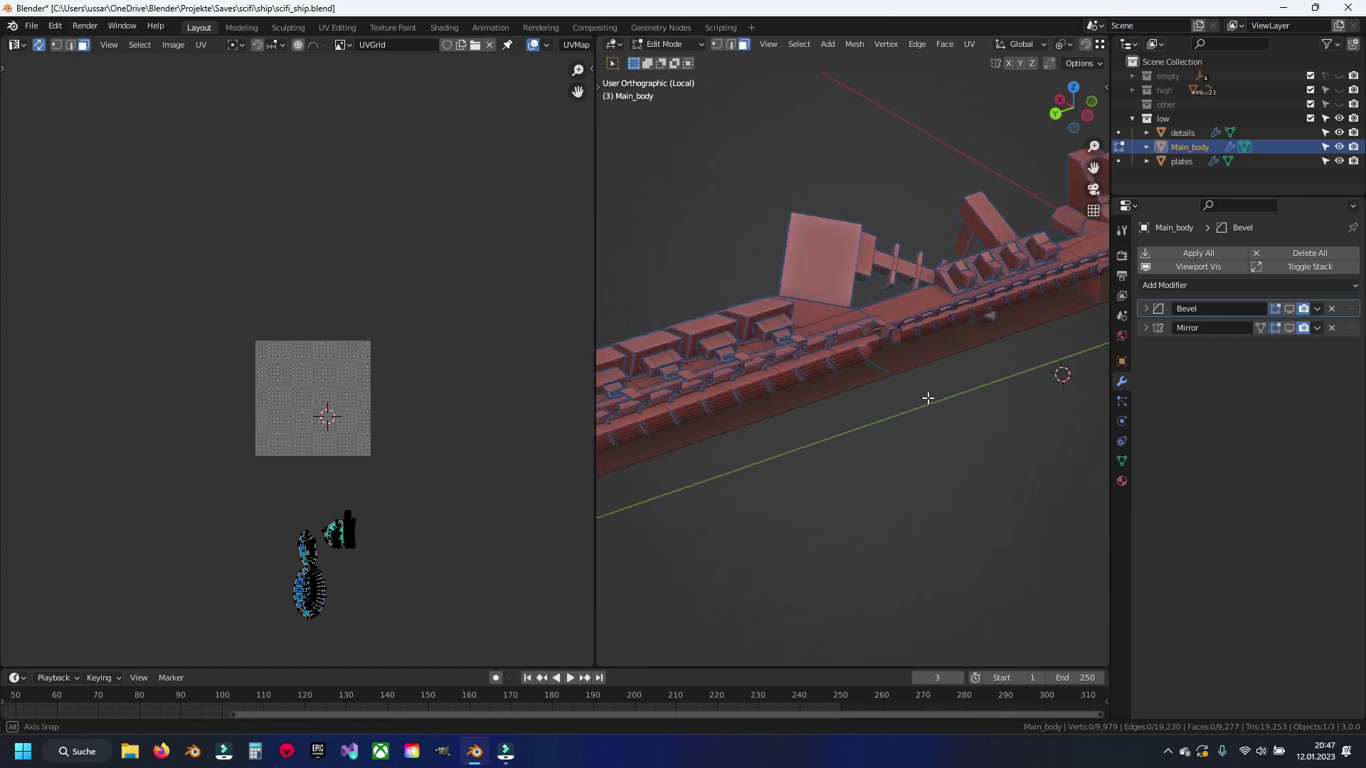
scroll(820, 424, up, 5)
click(824, 415)
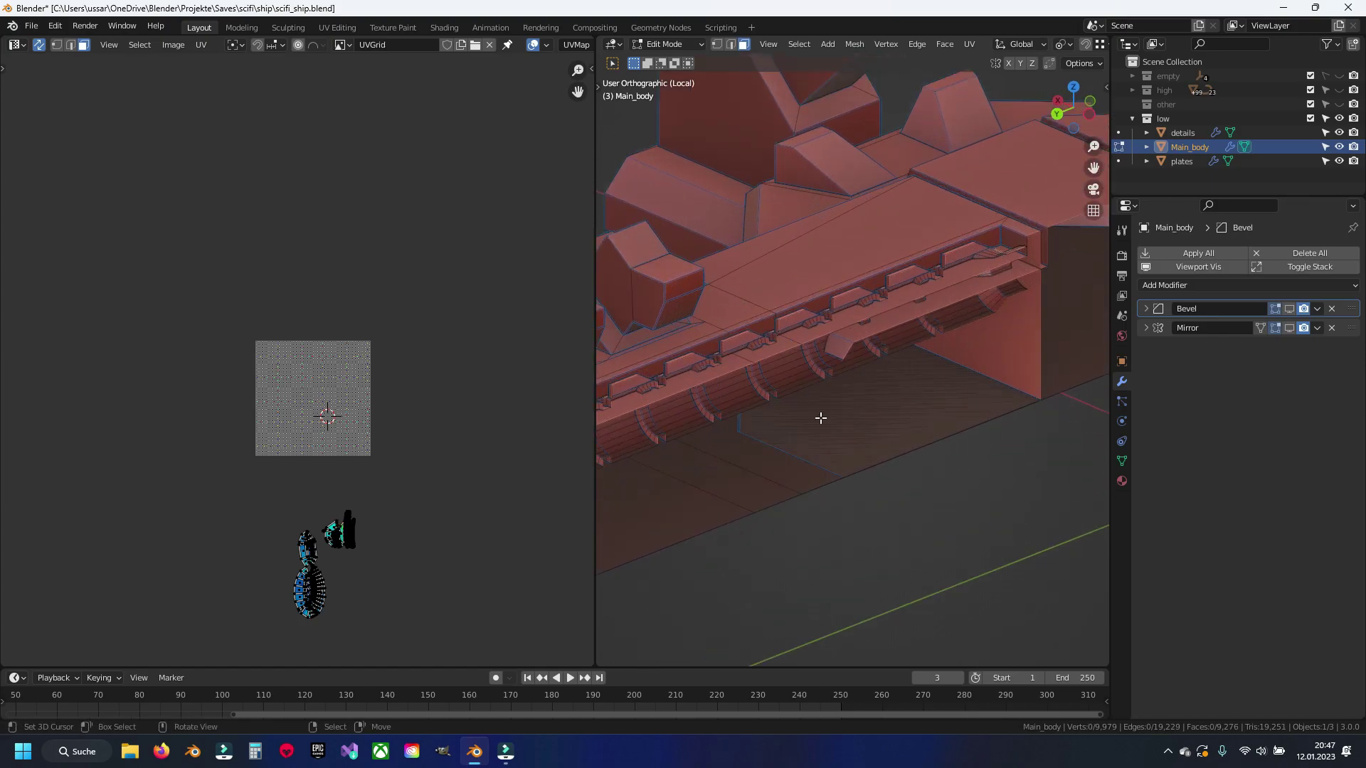
mouse_move(874, 415)
middle_down()
mouse_move(847, 446)
mouse_move(820, 448)
mouse_move(850, 363)
mouse_move(889, 458)
mouse_move(774, 437)
mouse_move(868, 445)
mouse_move(799, 442)
mouse_move(817, 478)
middle_up()
click(849, 444)
scroll(898, 458, down, 3)
scroll(799, 442, up, 3)
scroll(814, 466, up, 2)
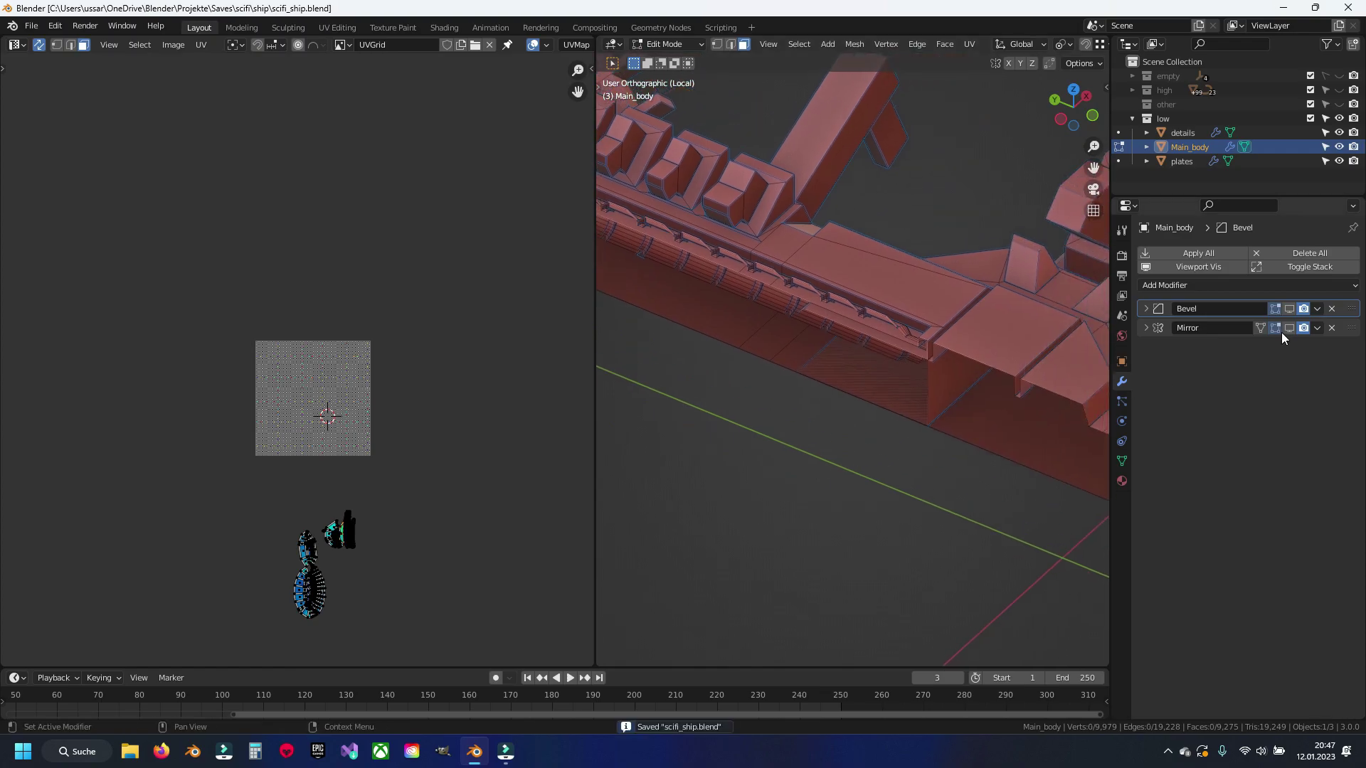
click(1289, 328)
middle_drag(839, 427, 887, 402)
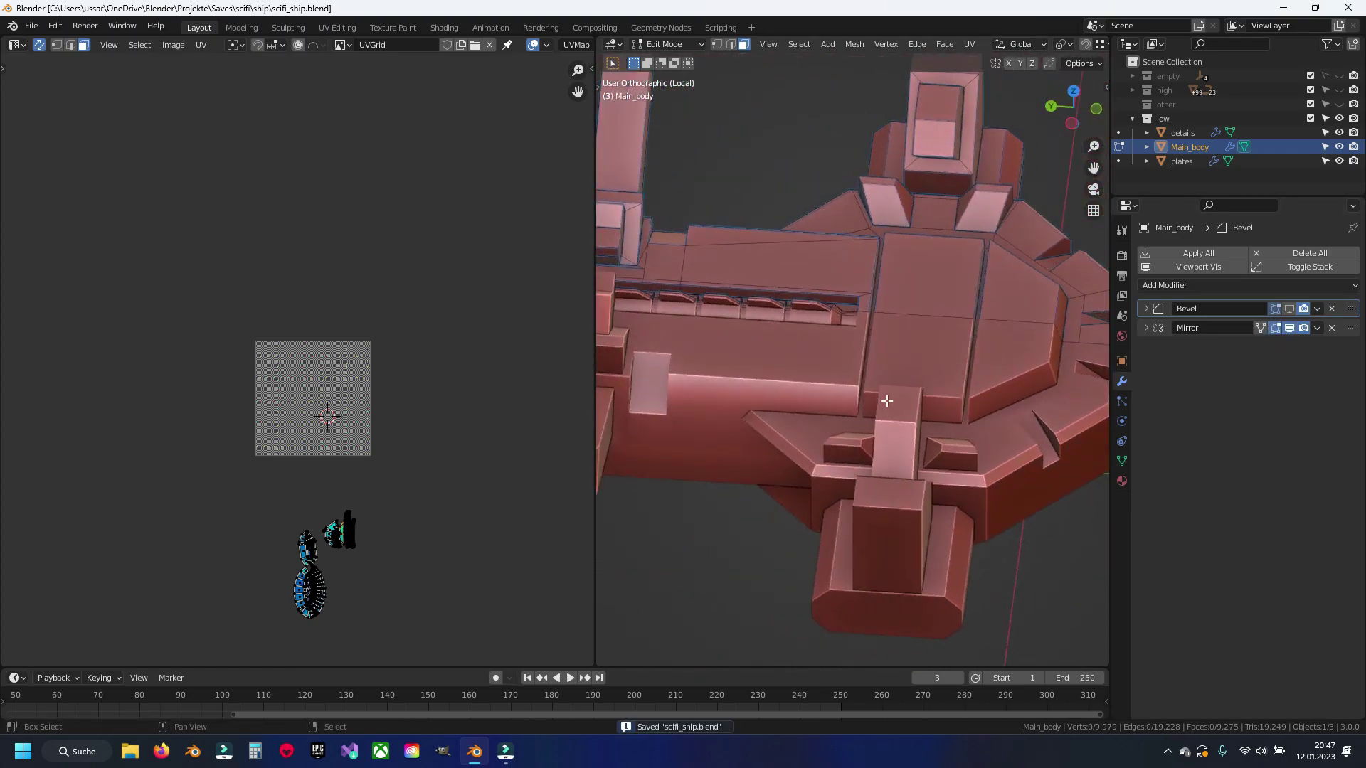